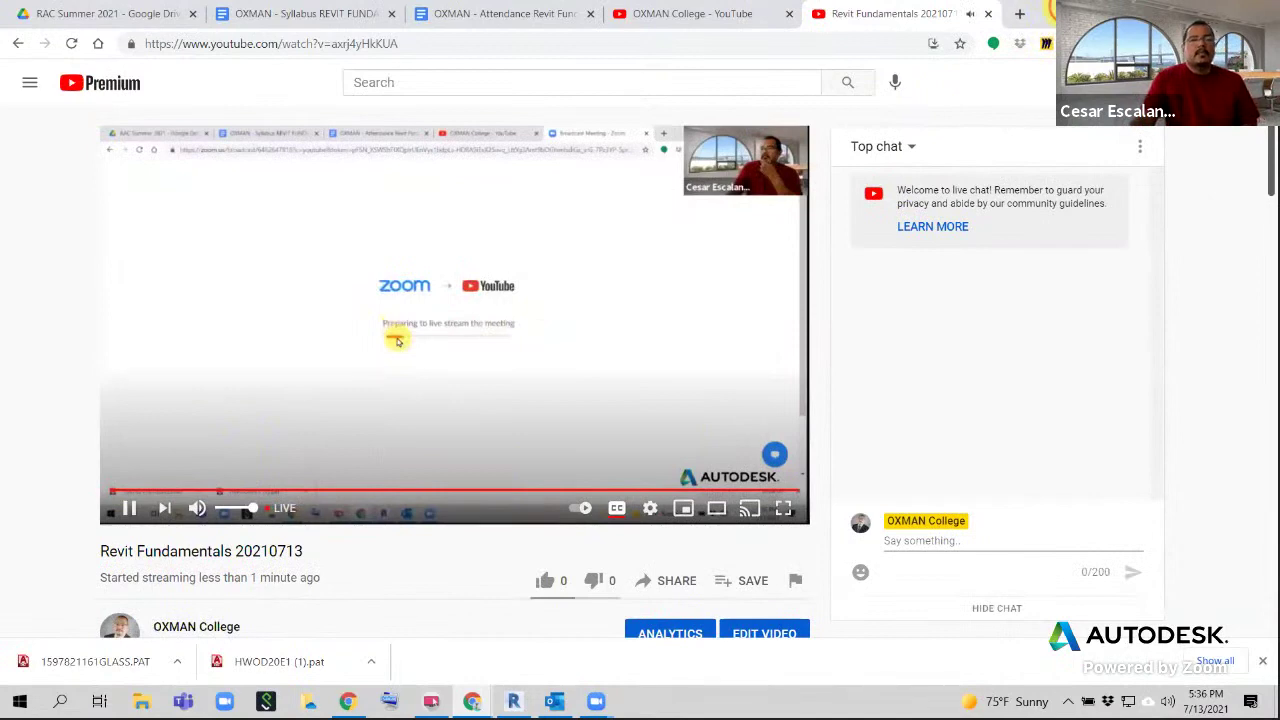
Switch to Revit and examine the existing curtain walls in the 3D view and the curtain panel and mullion families
click(1182, 11)
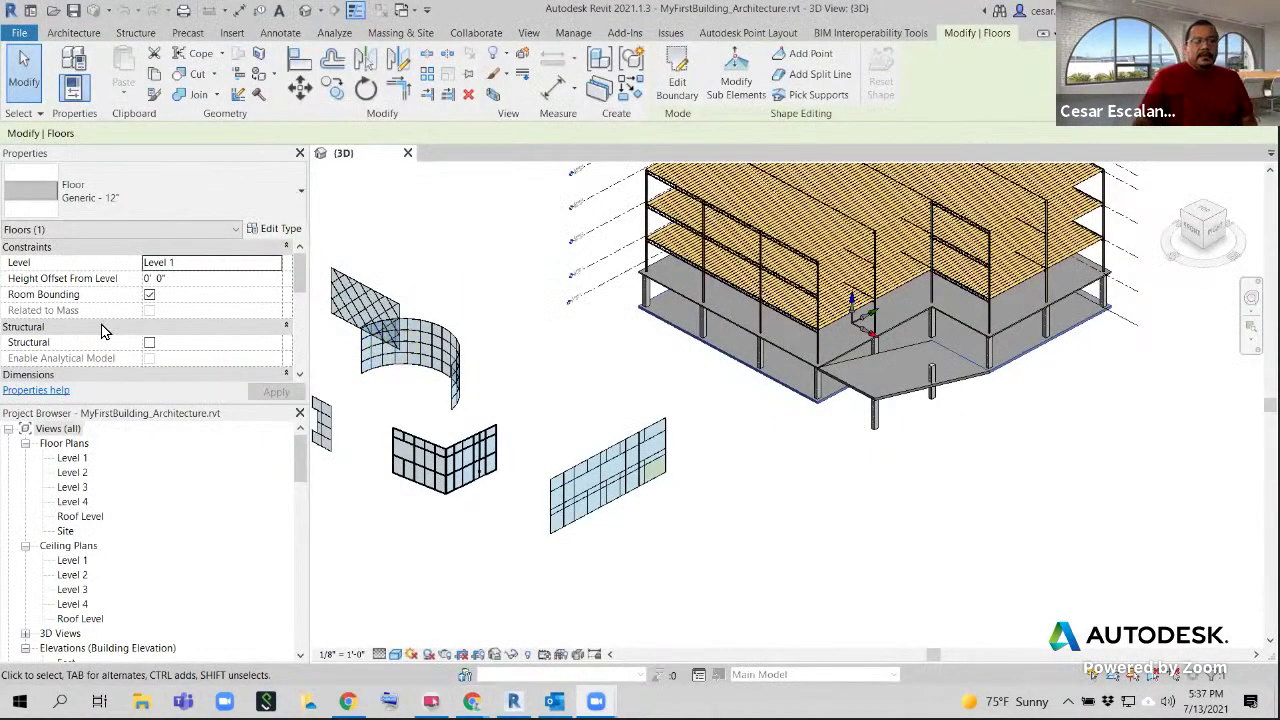
scroll(651, 505, up, 3)
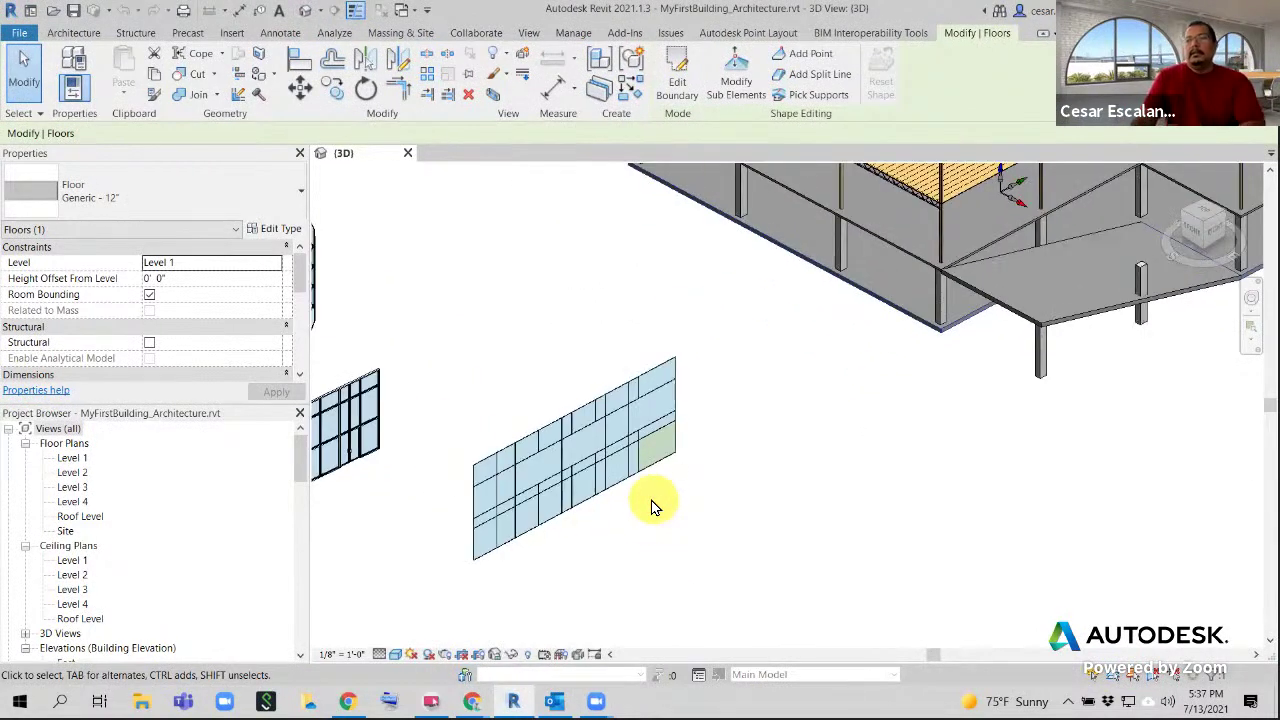
scroll(826, 514, down, 5)
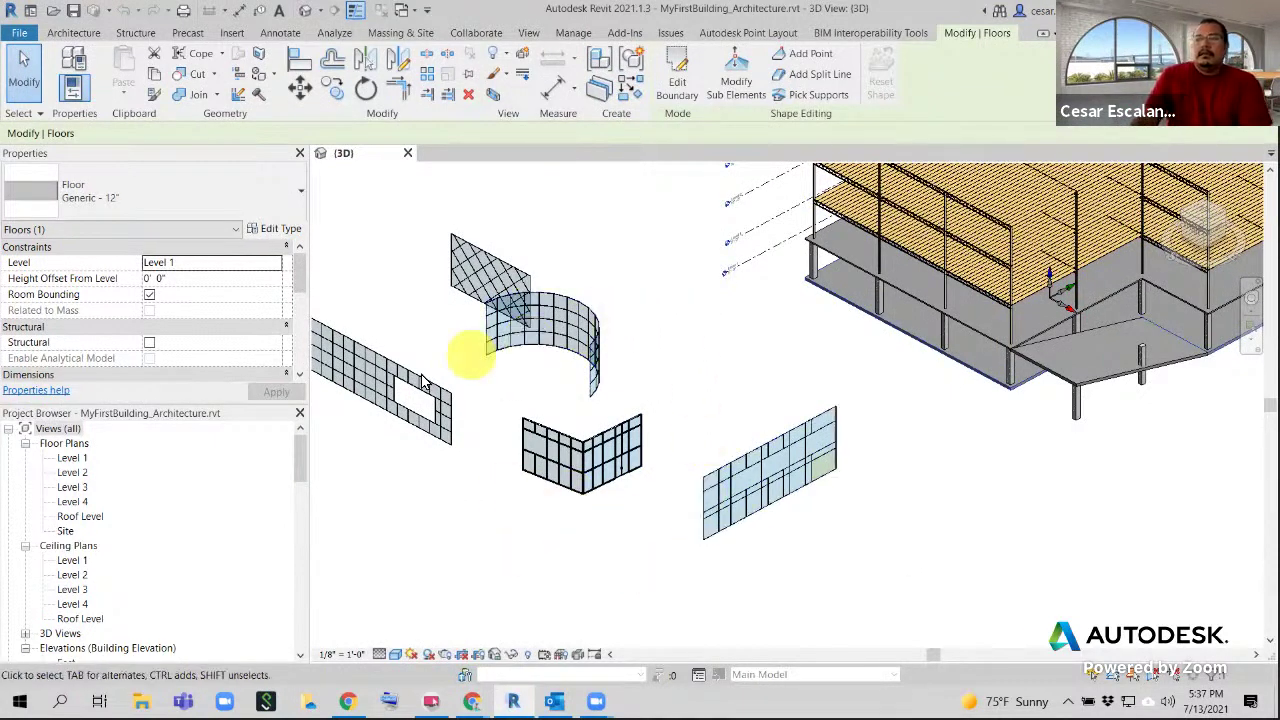
scroll(625, 500, up, 3)
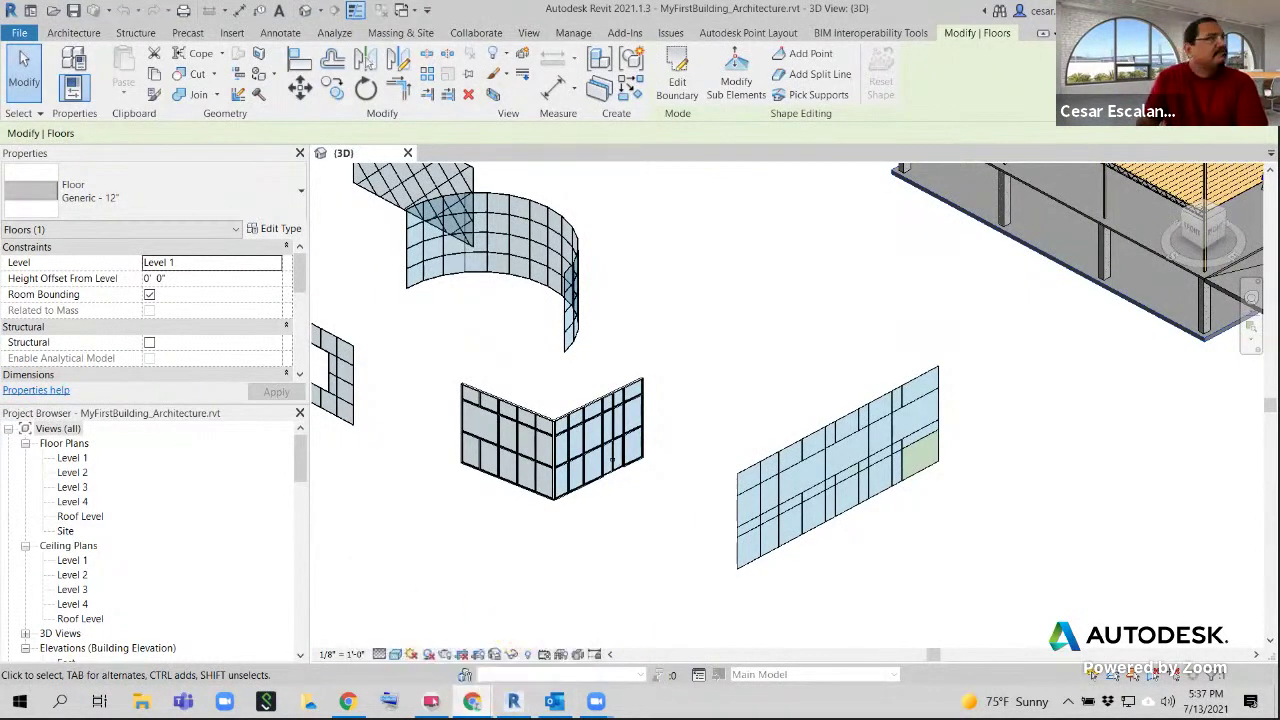
mouse_move(470, 700)
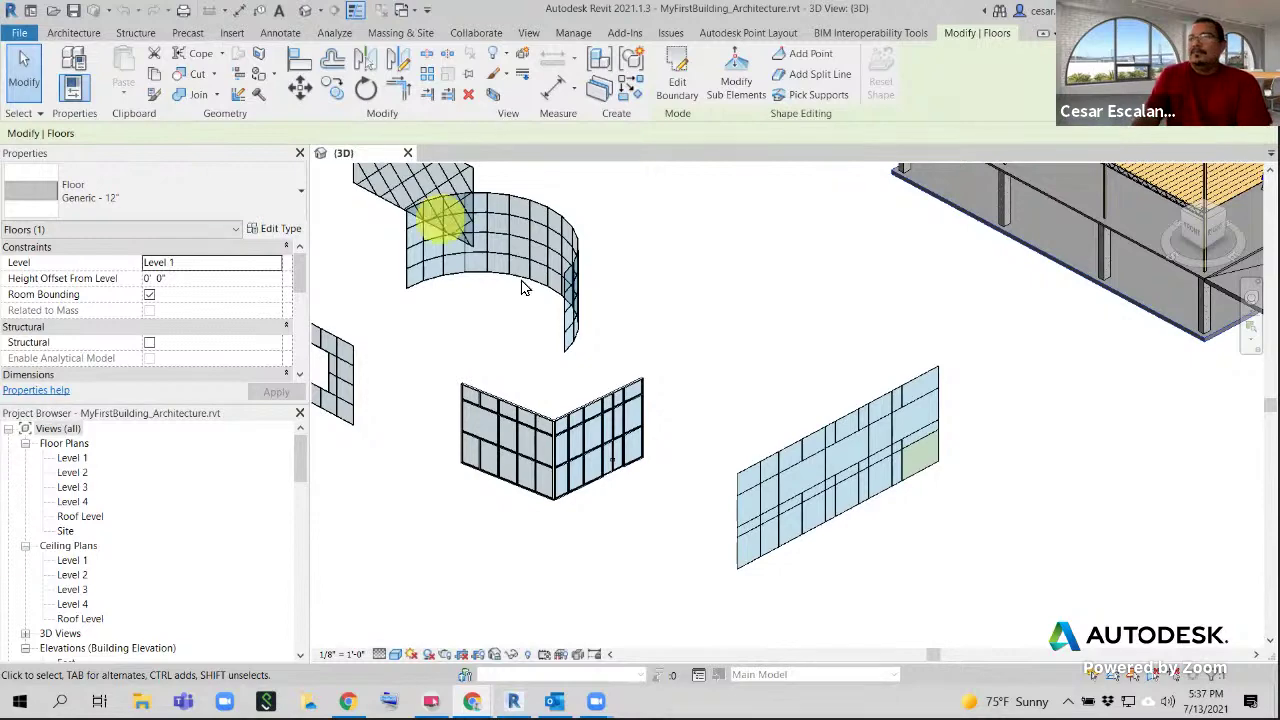
scroll(839, 555, down, 3)
scroll(828, 580, up, 4)
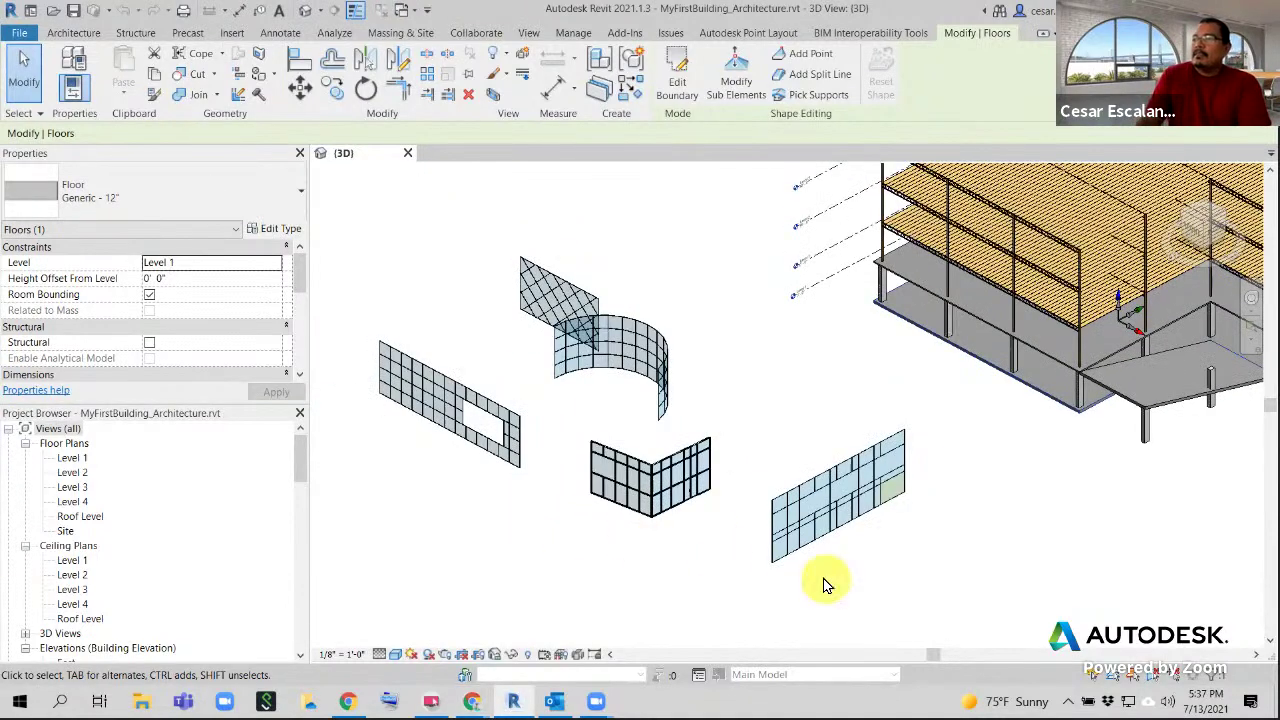
middle_drag(828, 571, 500, 551)
middle_drag(567, 503, 878, 476)
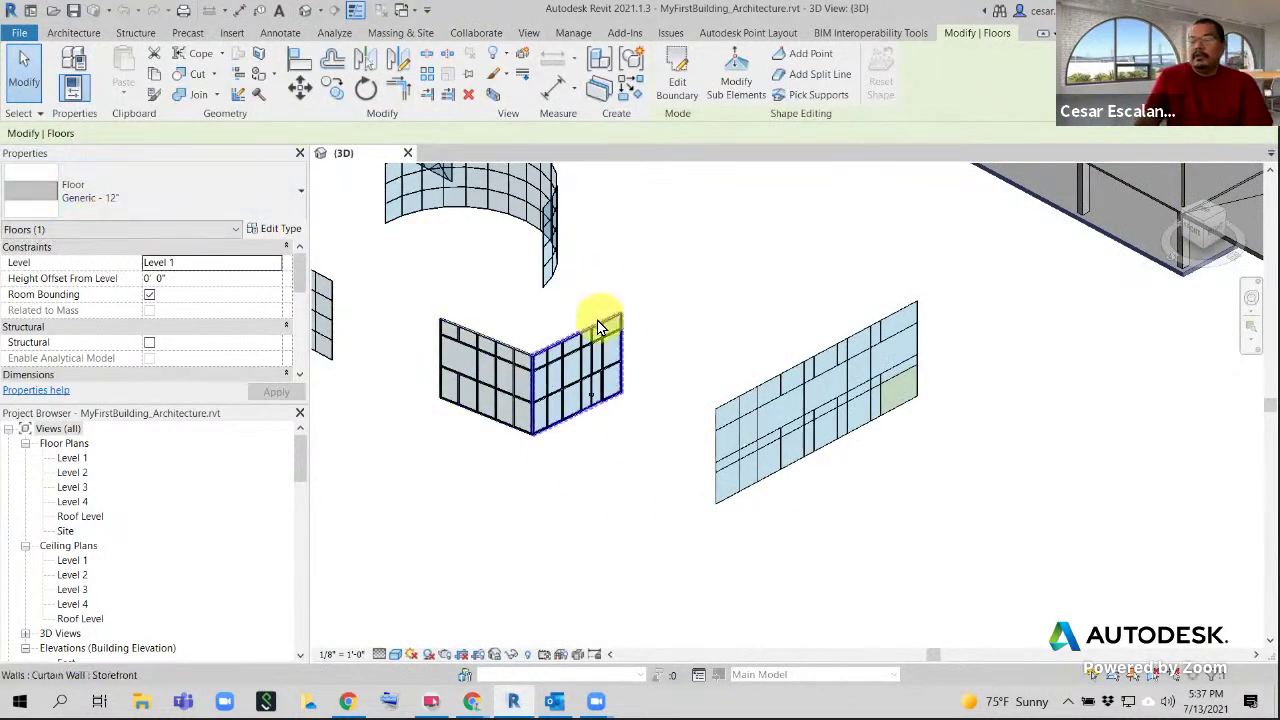
middle_drag(563, 449, 543, 433)
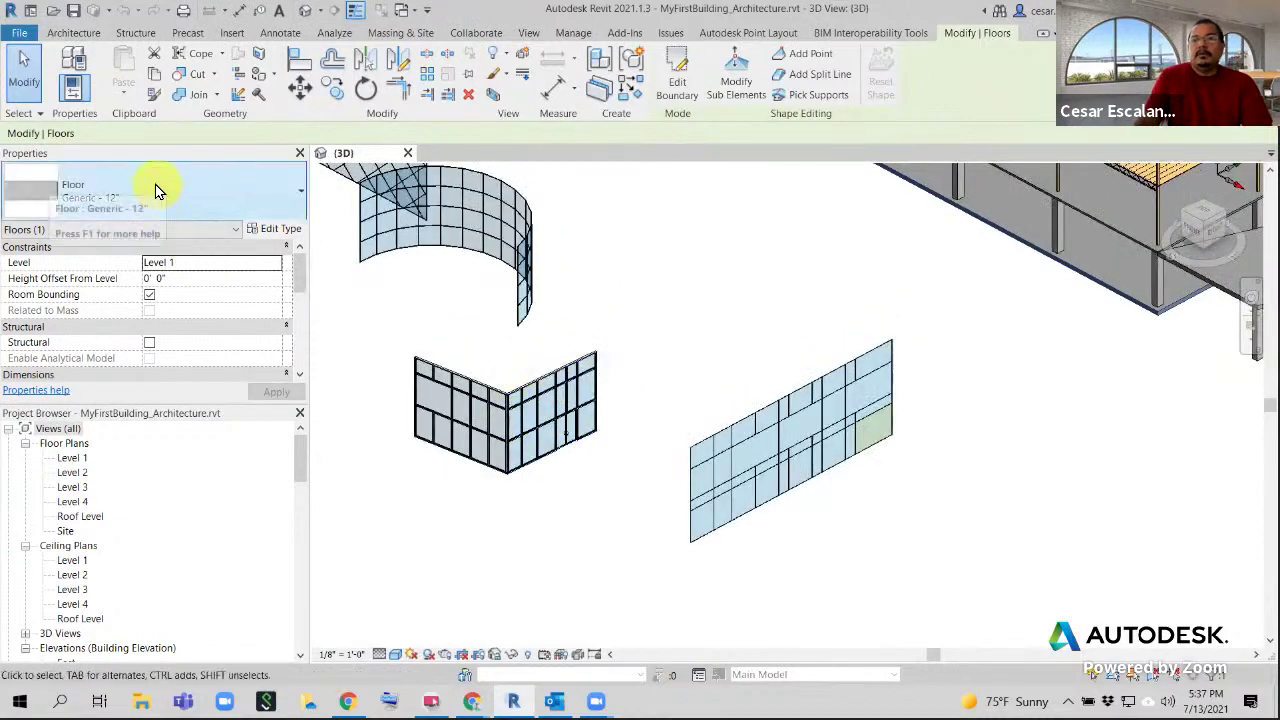
drag(300, 456, 300, 538)
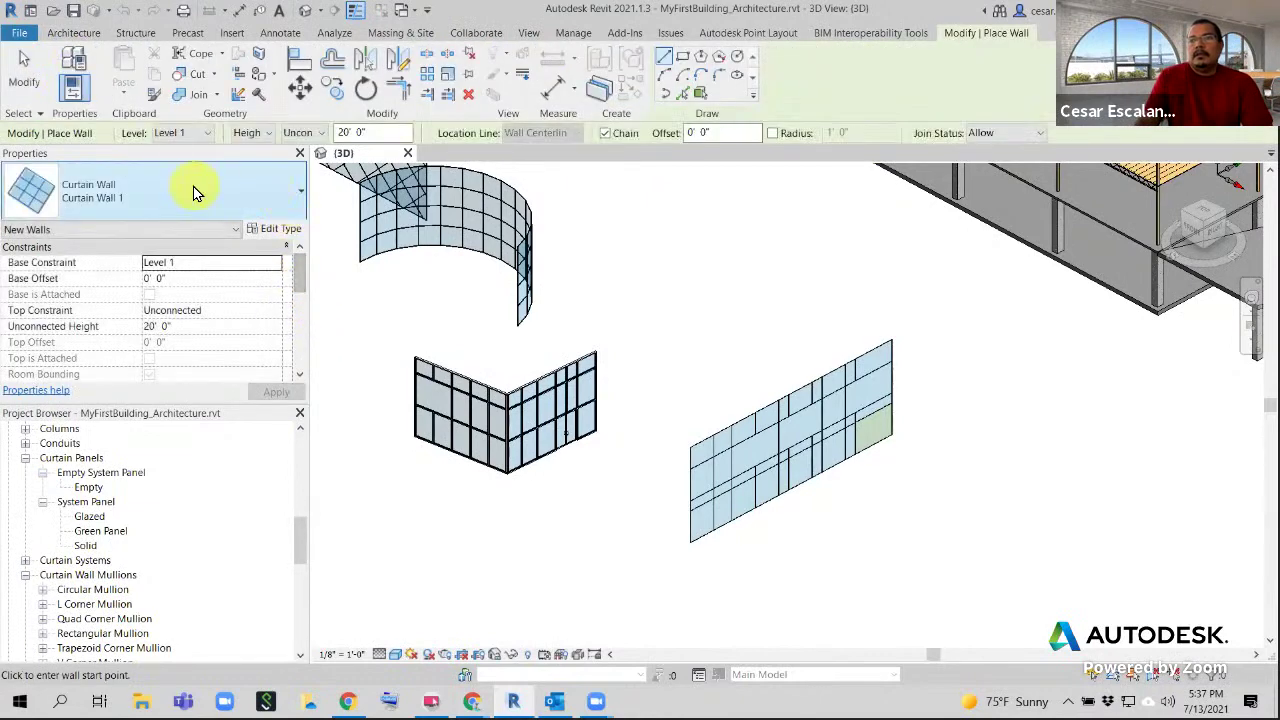
Draw a straight Storefront curtain wall, 20' high from Level 1, in the open area behind the corner curtain wall
click(158, 185)
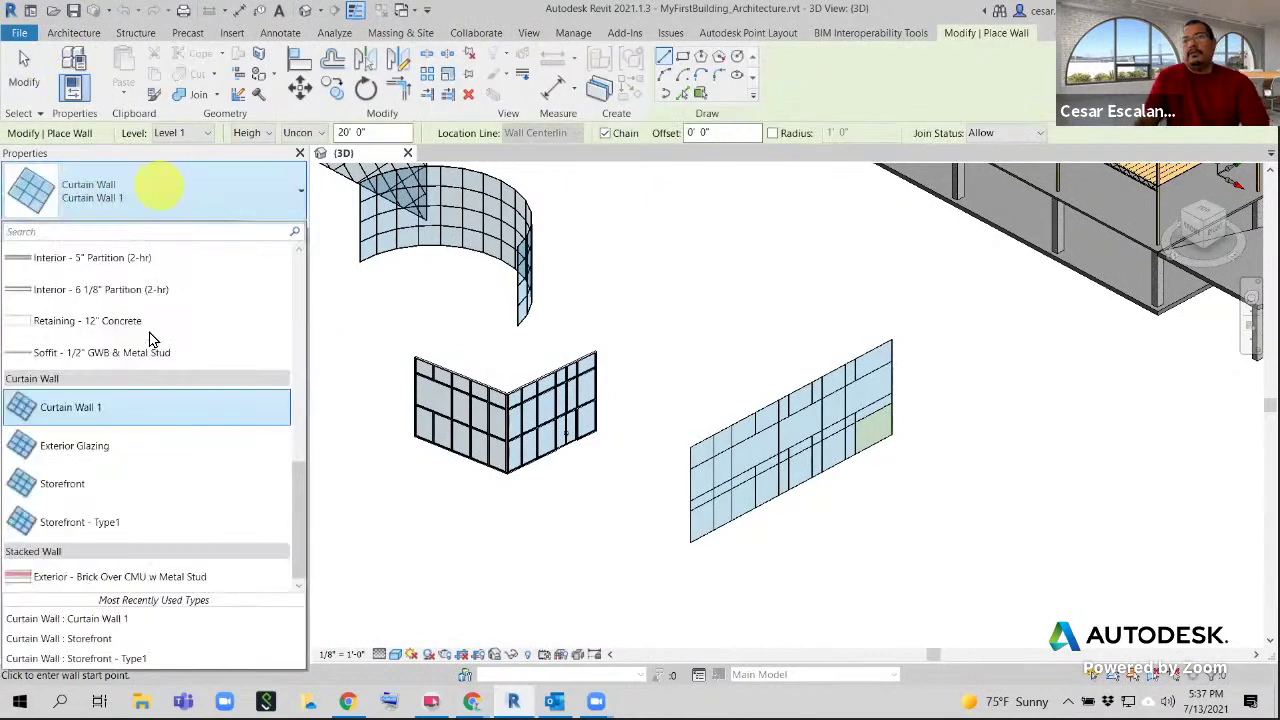
click(82, 489)
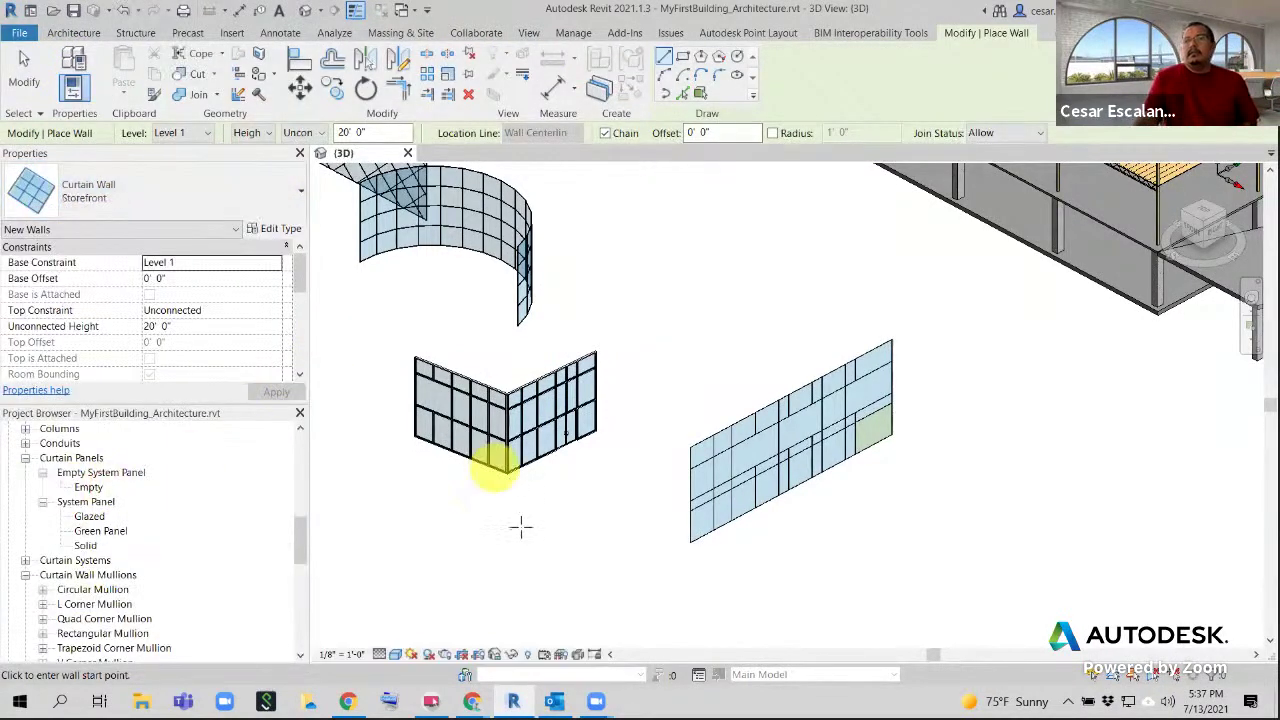
click(641, 309)
click(759, 259)
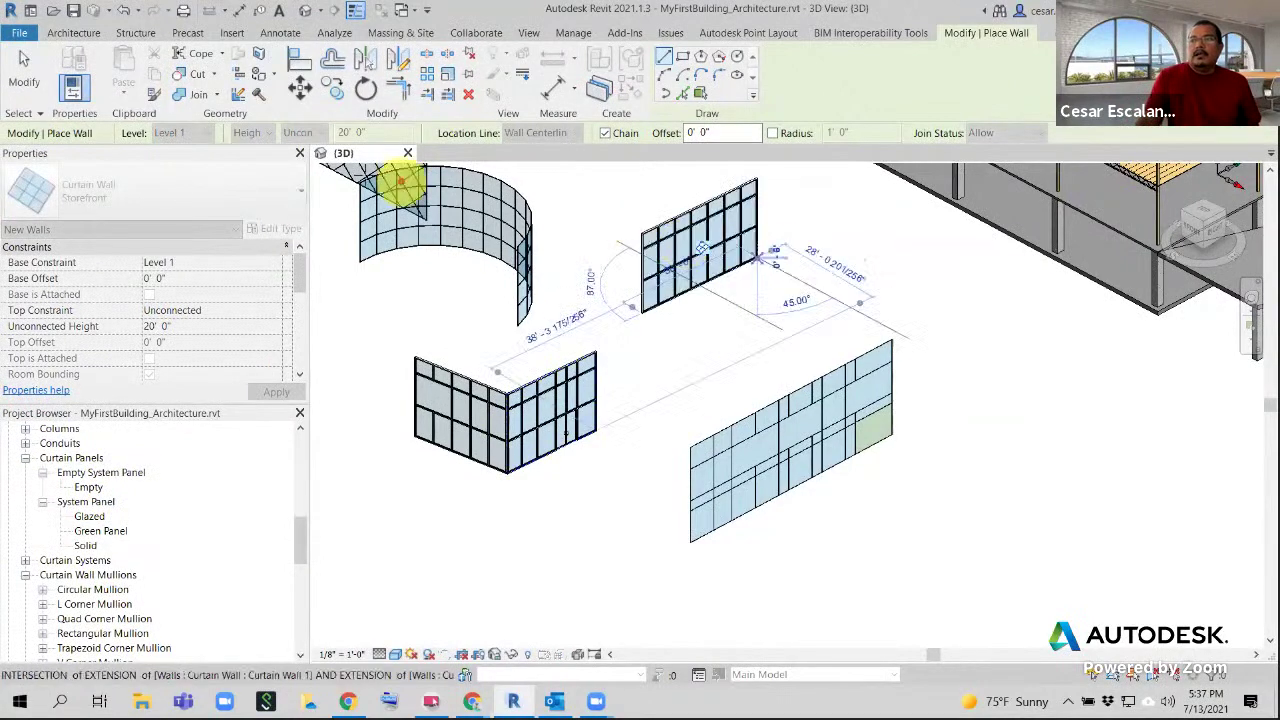
click(26, 72)
scroll(766, 323, up, 4)
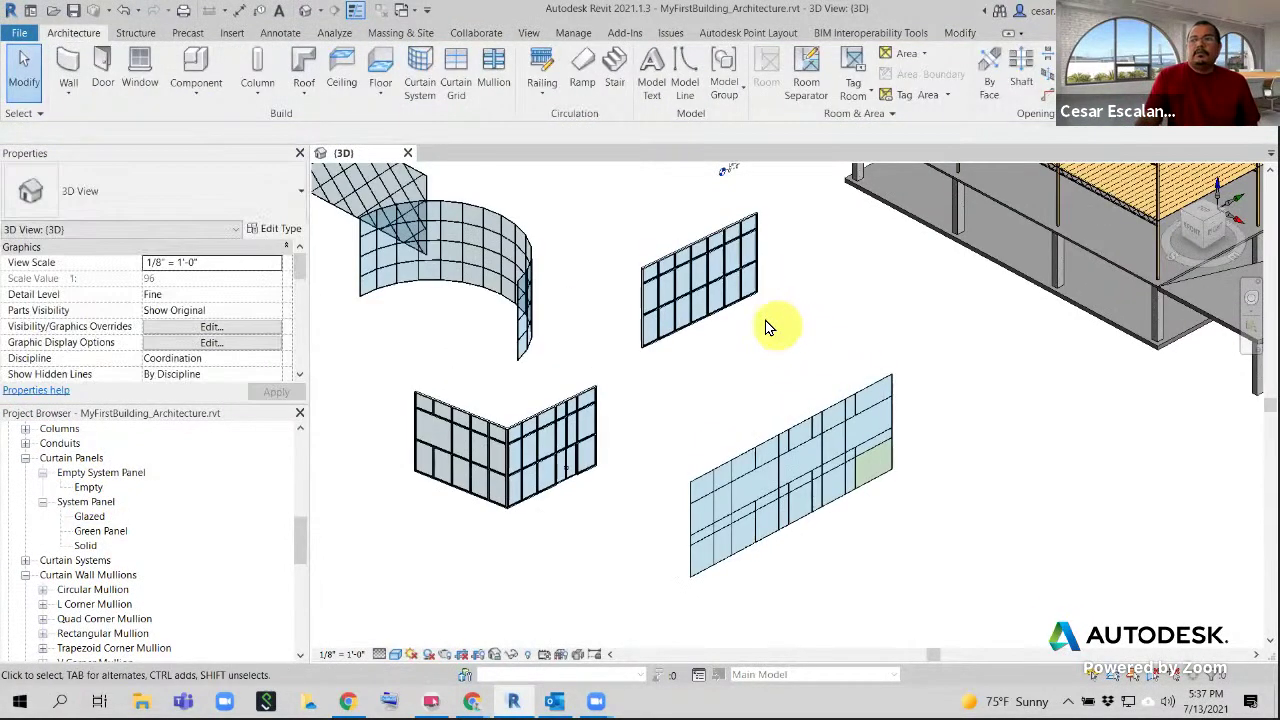
Examine the grid and mullion settings in the new Storefront wall's type properties, leaving them unmodified
click(733, 290)
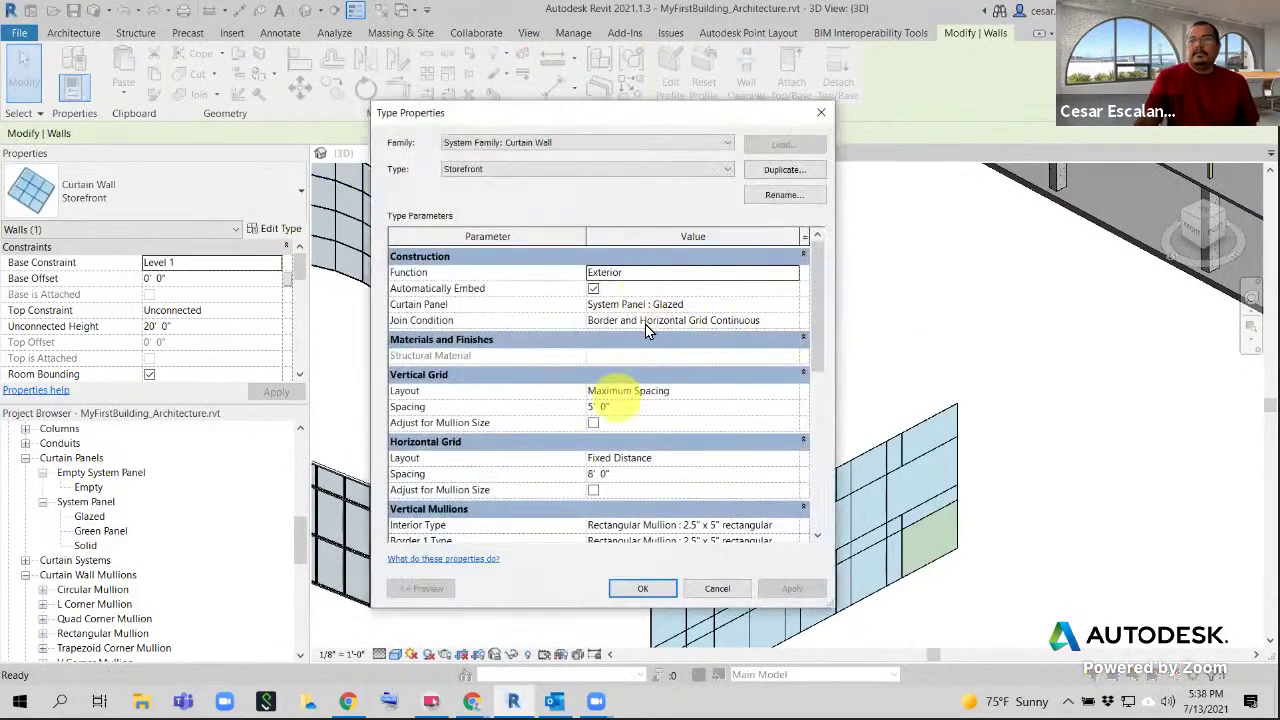
click(716, 587)
click(623, 428)
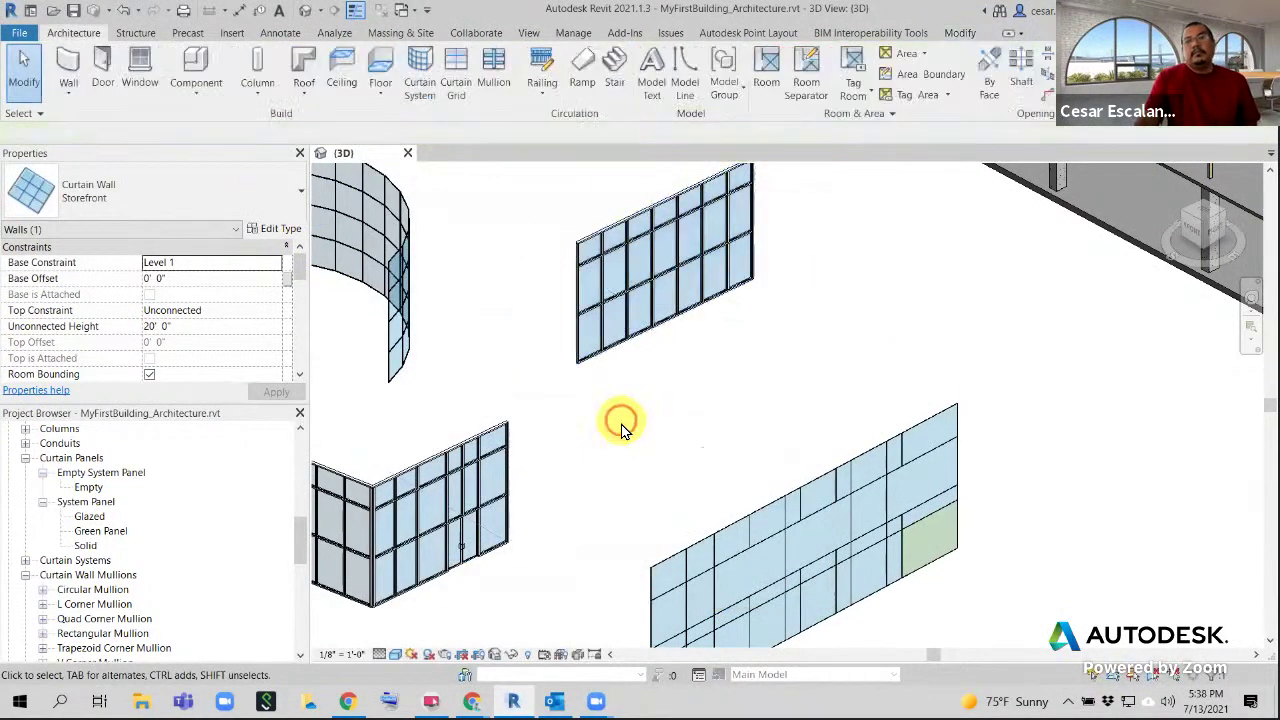
Draw a Curtain Wall 1 wall about 57' long and 20' high in front of the new Storefront wall
scroll(623, 428, down, 2)
middle_drag(623, 428, 714, 387)
click(67, 64)
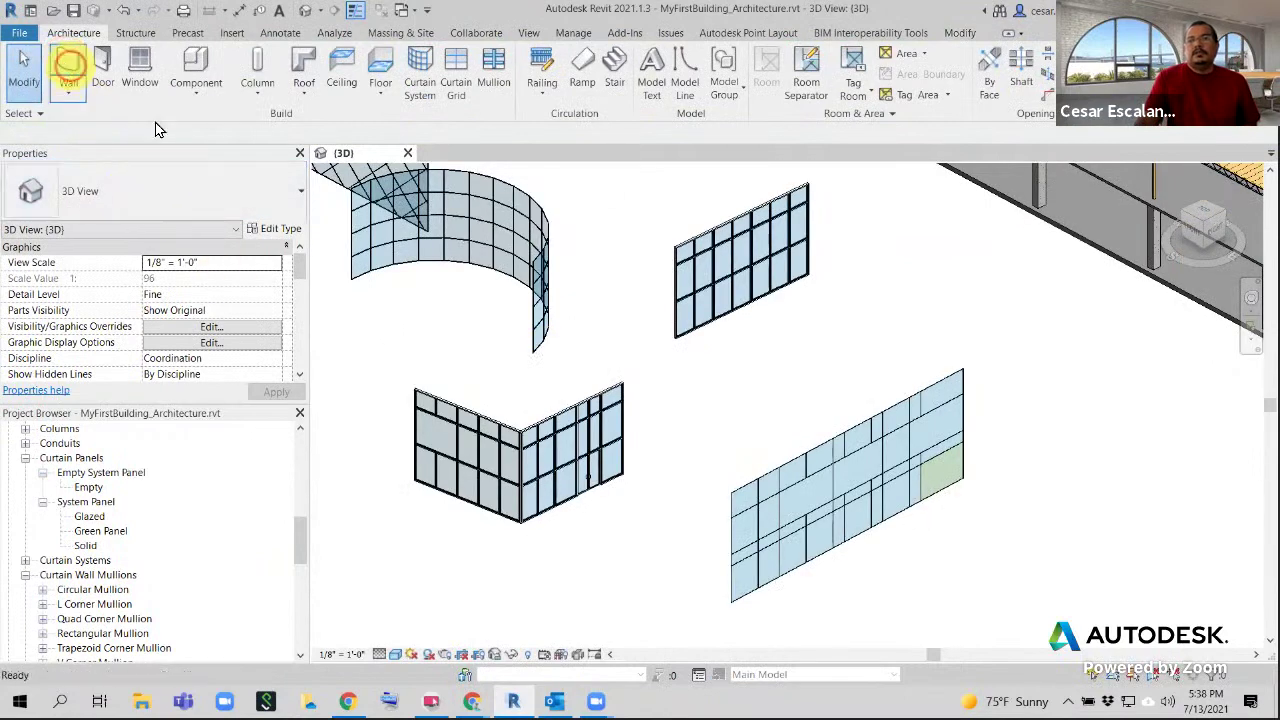
click(253, 198)
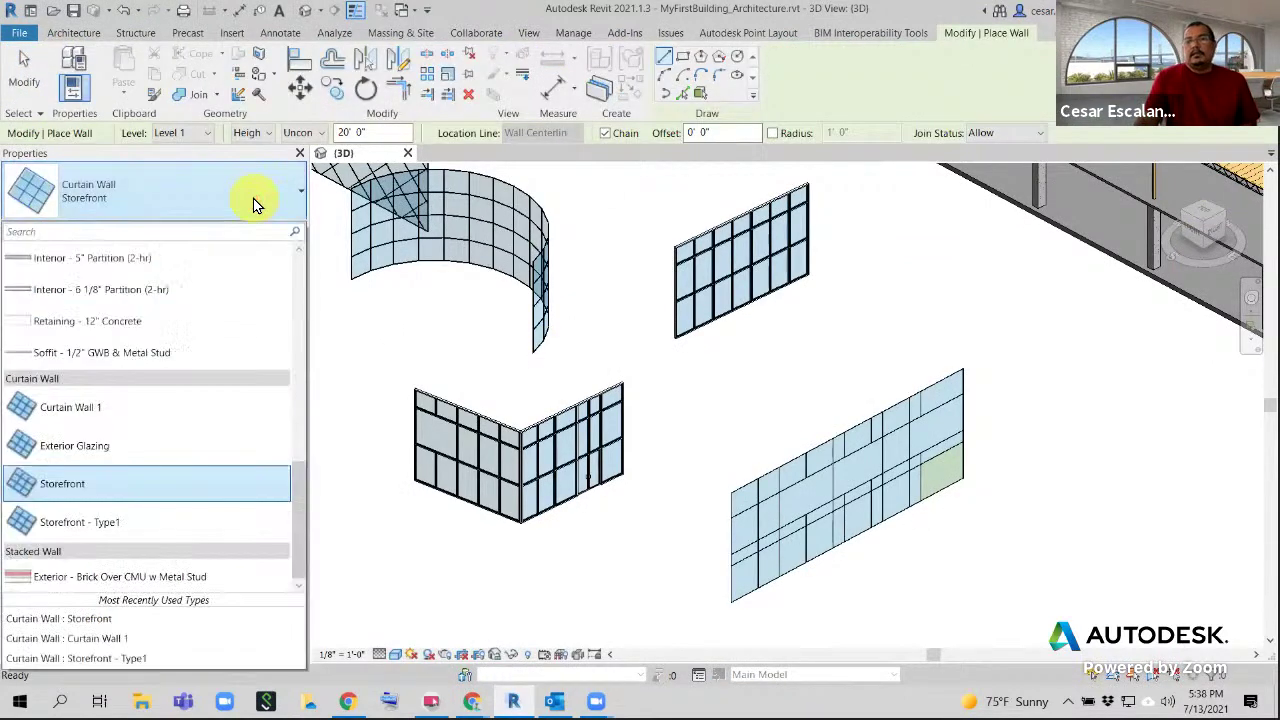
click(89, 420)
click(760, 385)
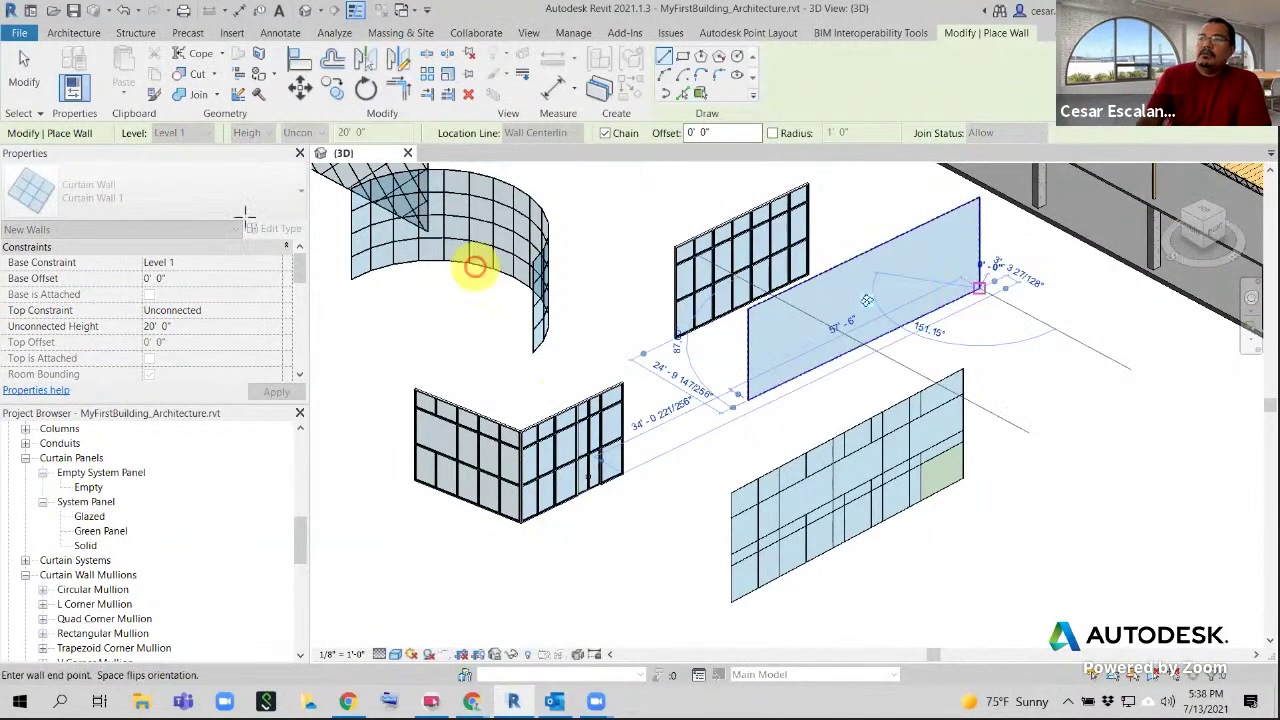
click(980, 288)
click(24, 75)
Add three vertical all-segment curtain grid lines to the plain wall, at successive spacings of about 9', 14' 6" and 16' 9"
scroll(829, 380, up, 3)
middle_drag(829, 400, 688, 474)
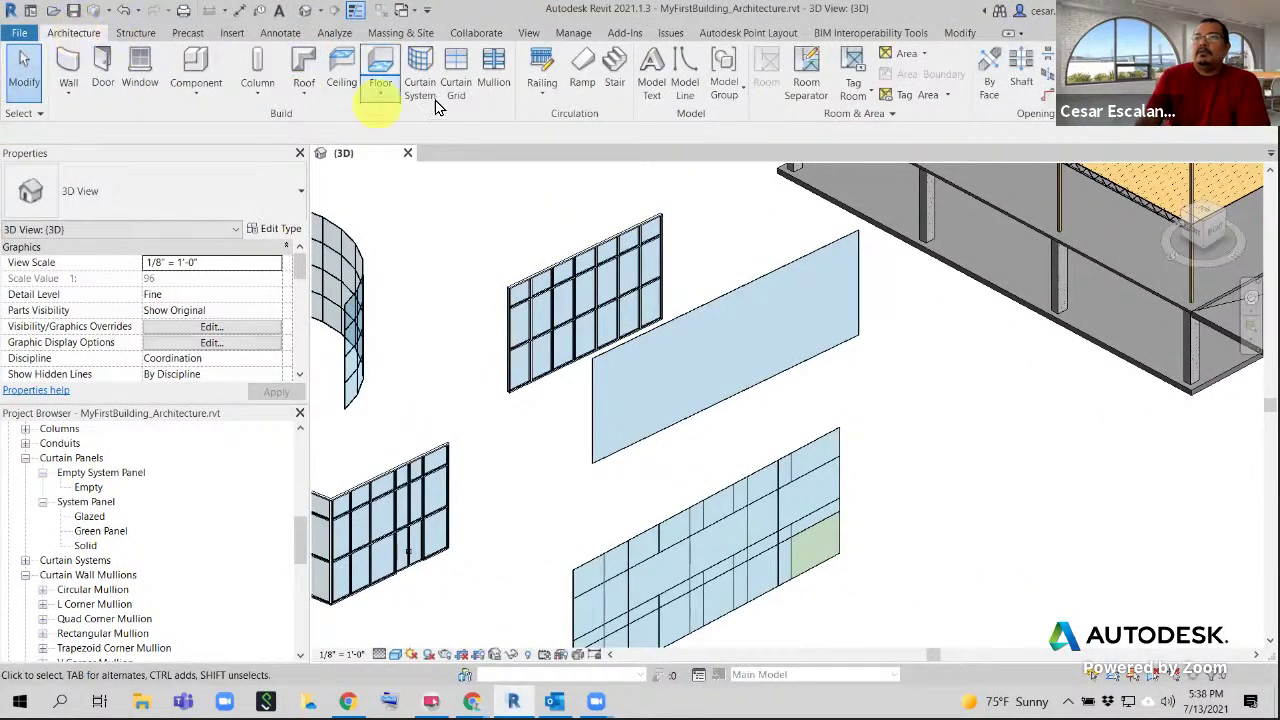
click(456, 80)
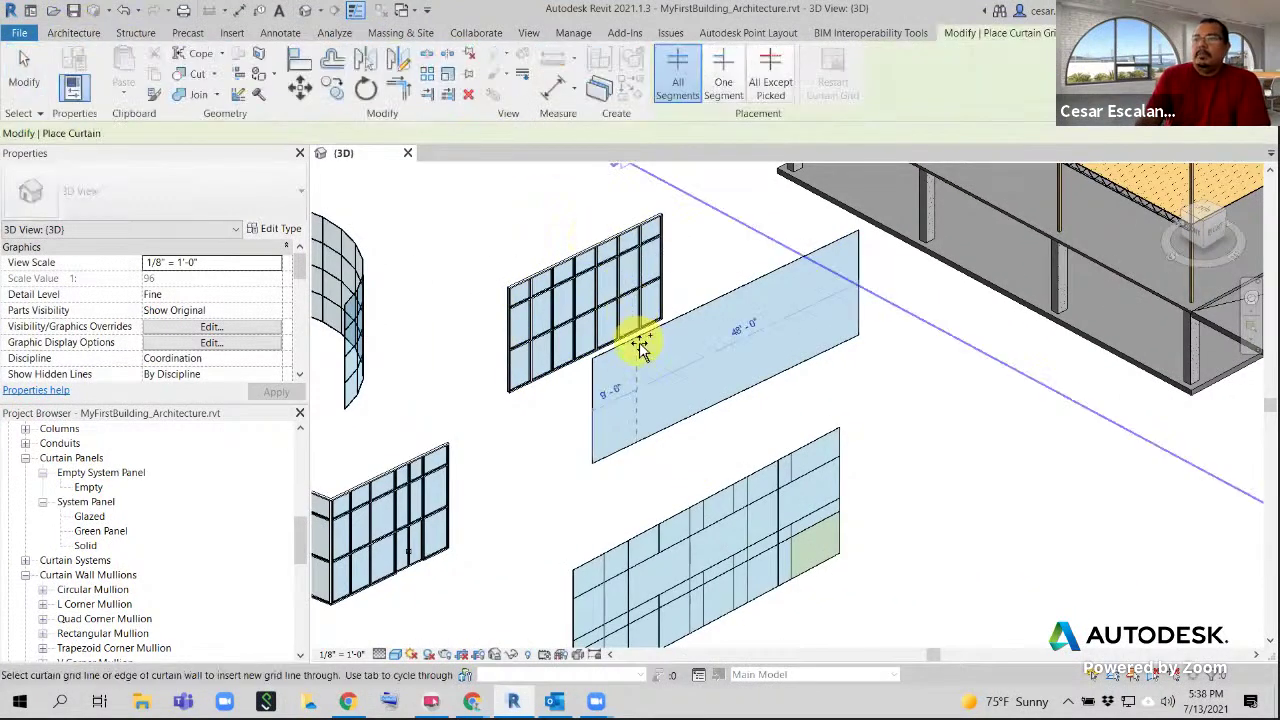
click(707, 312)
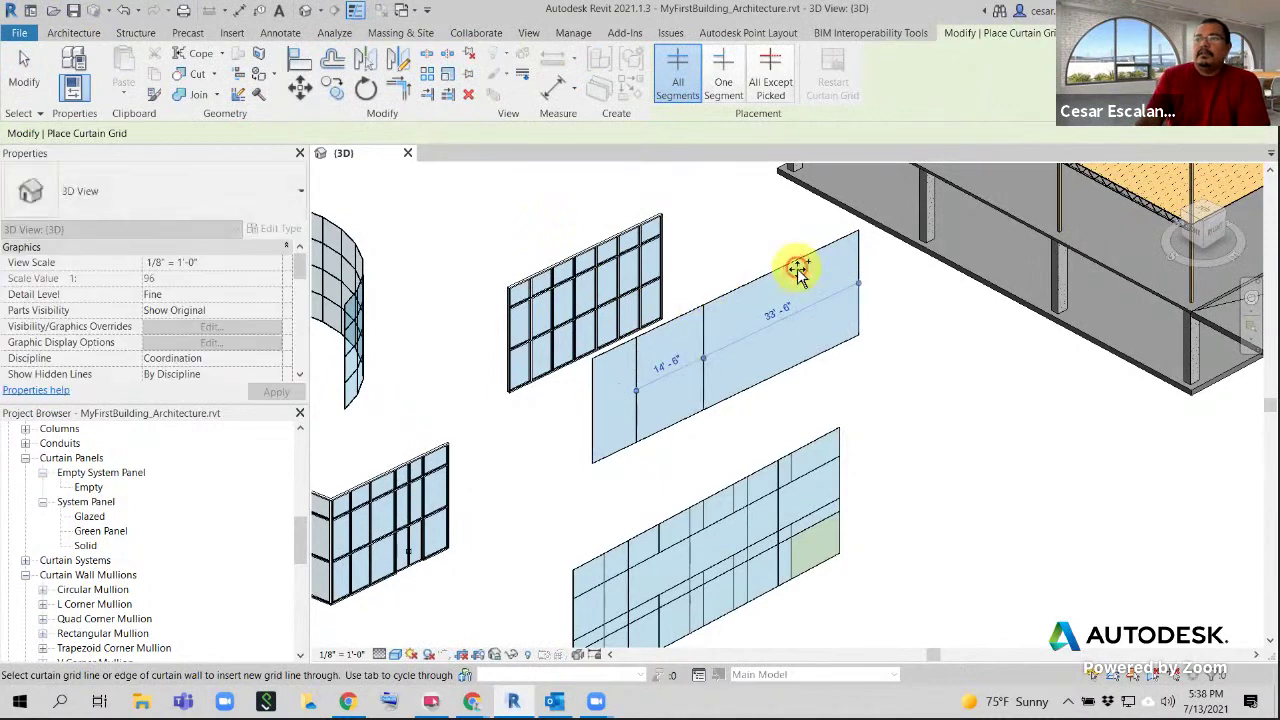
click(780, 271)
click(13, 80)
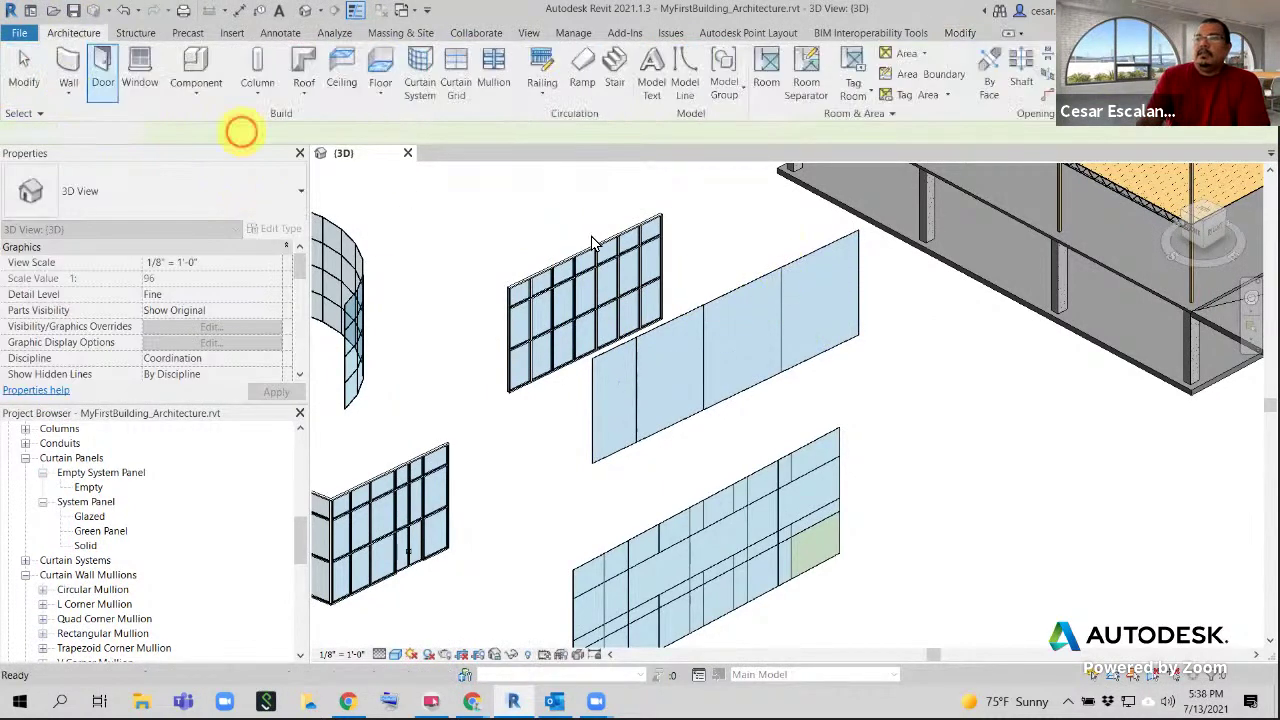
Set the distance between the second and third vertical grid lines to 15'
click(778, 336)
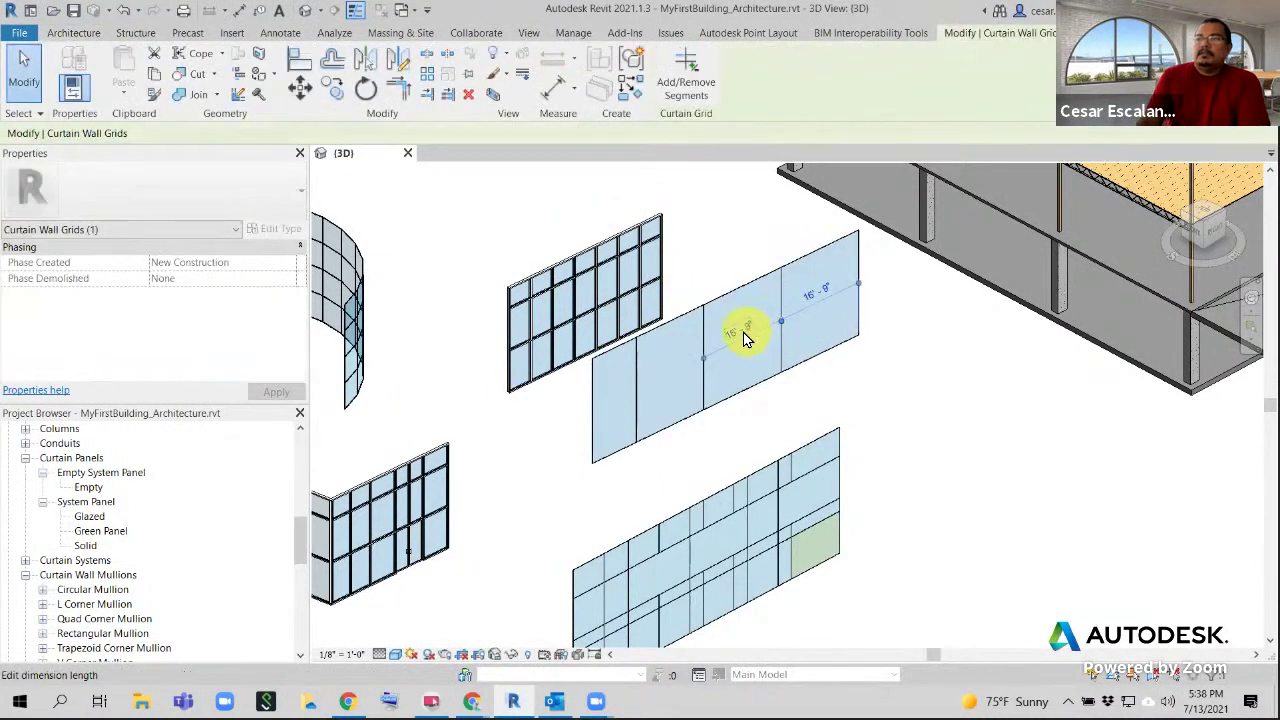
click(745, 330)
text(15)
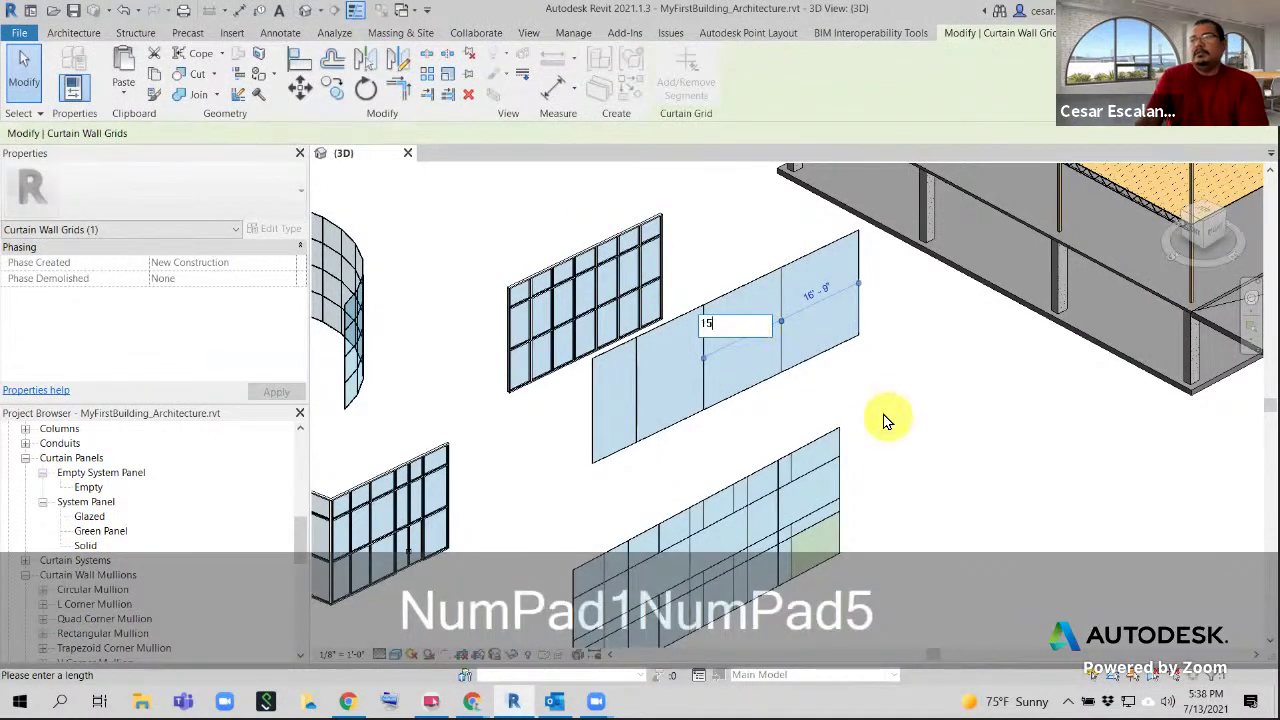
click(878, 407)
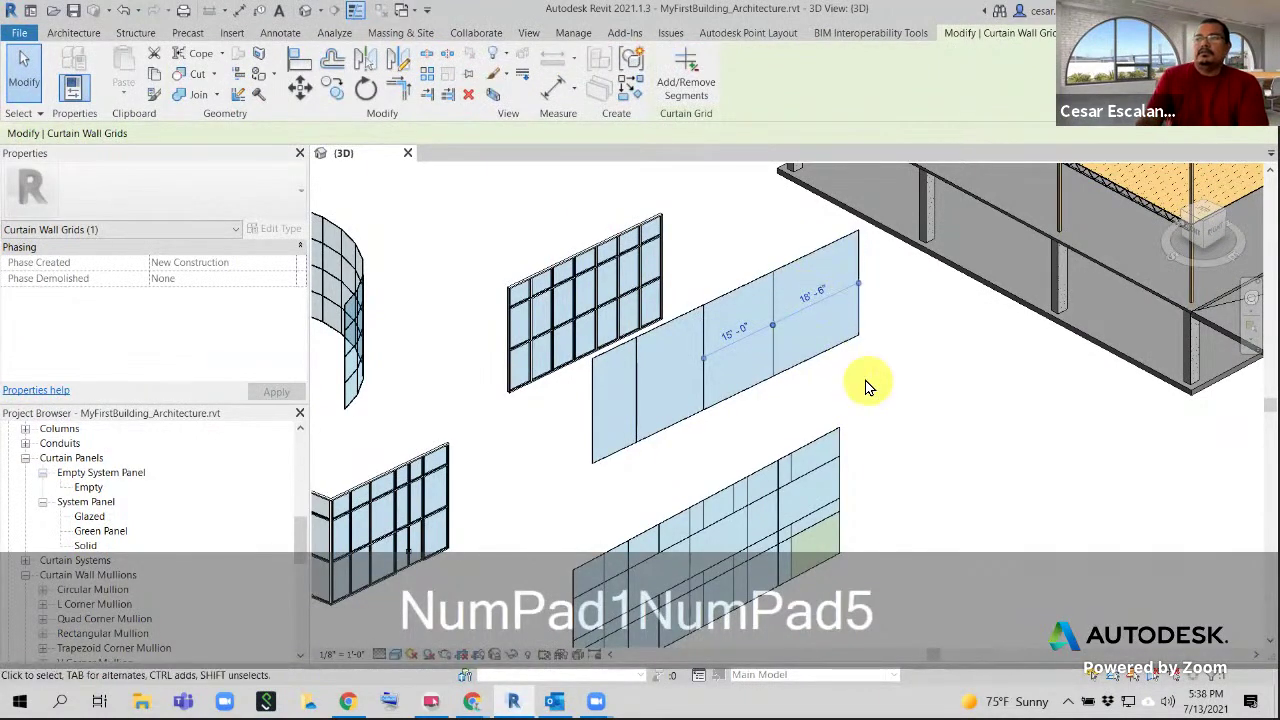
click(868, 388)
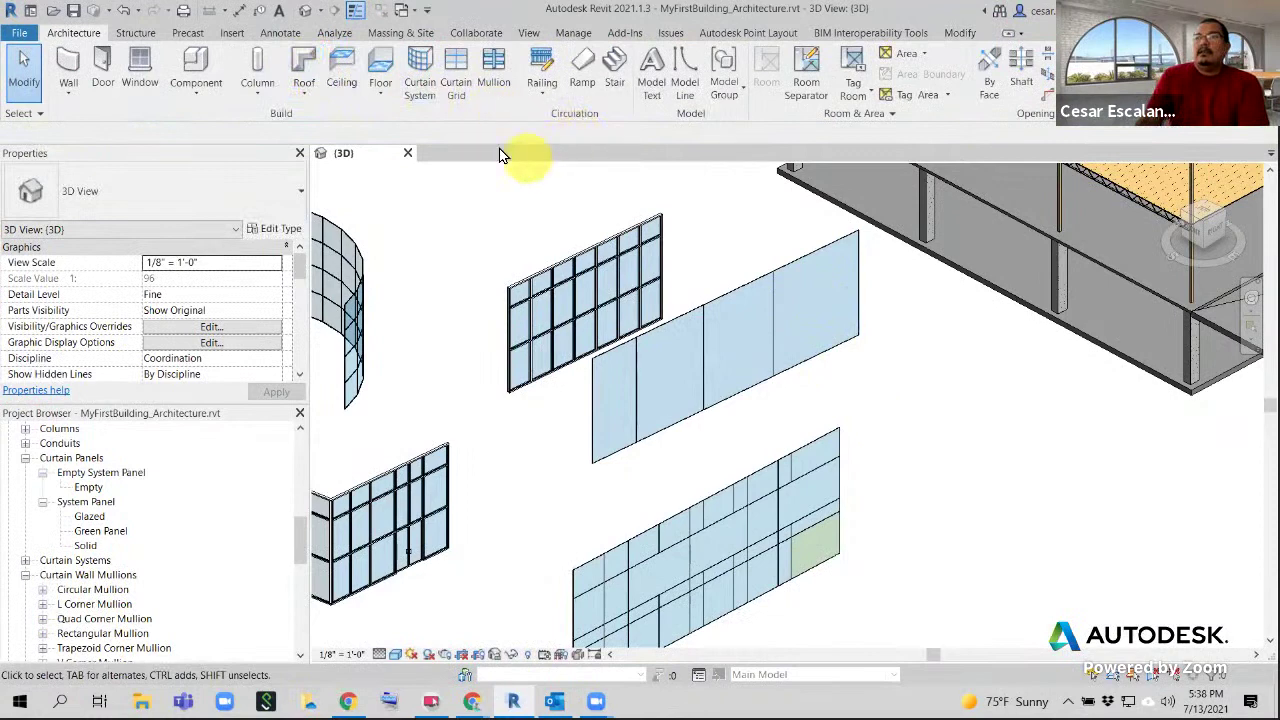
Place 2.5" x 5" rectangular mullions on the three interior vertical grid lines of the new Curtain Wall 1
click(485, 75)
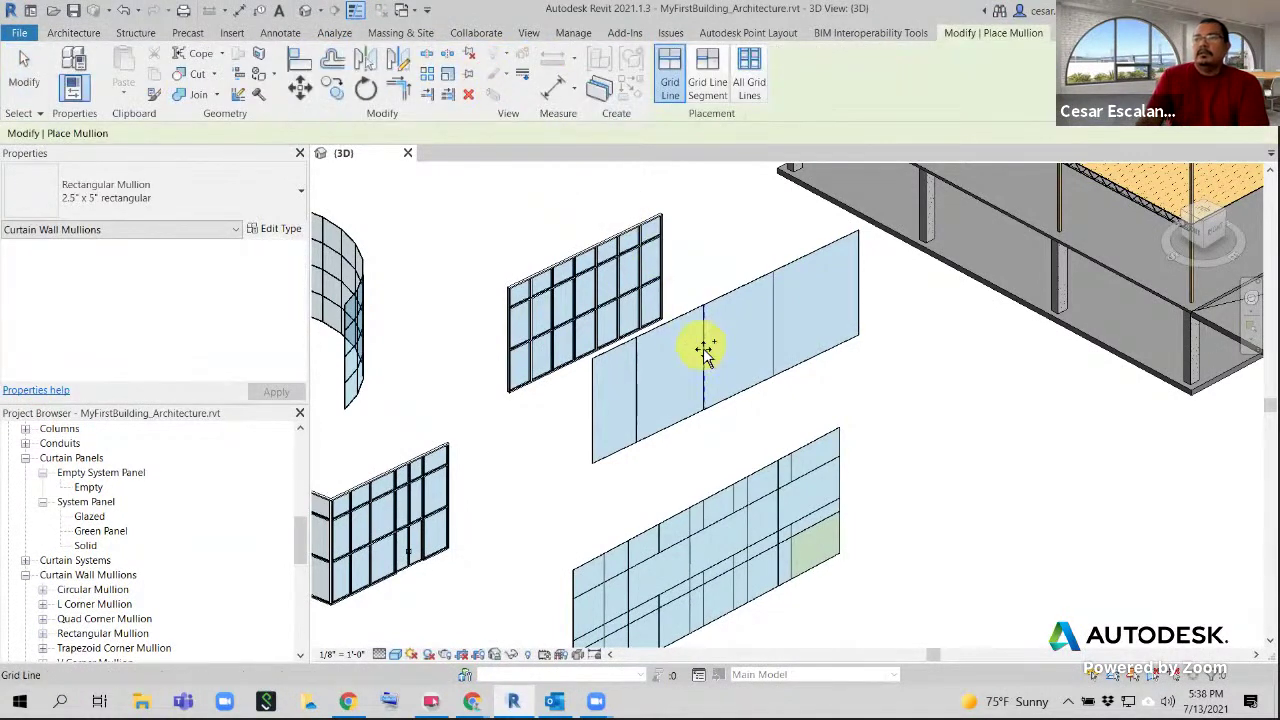
scroll(772, 305, up, 5)
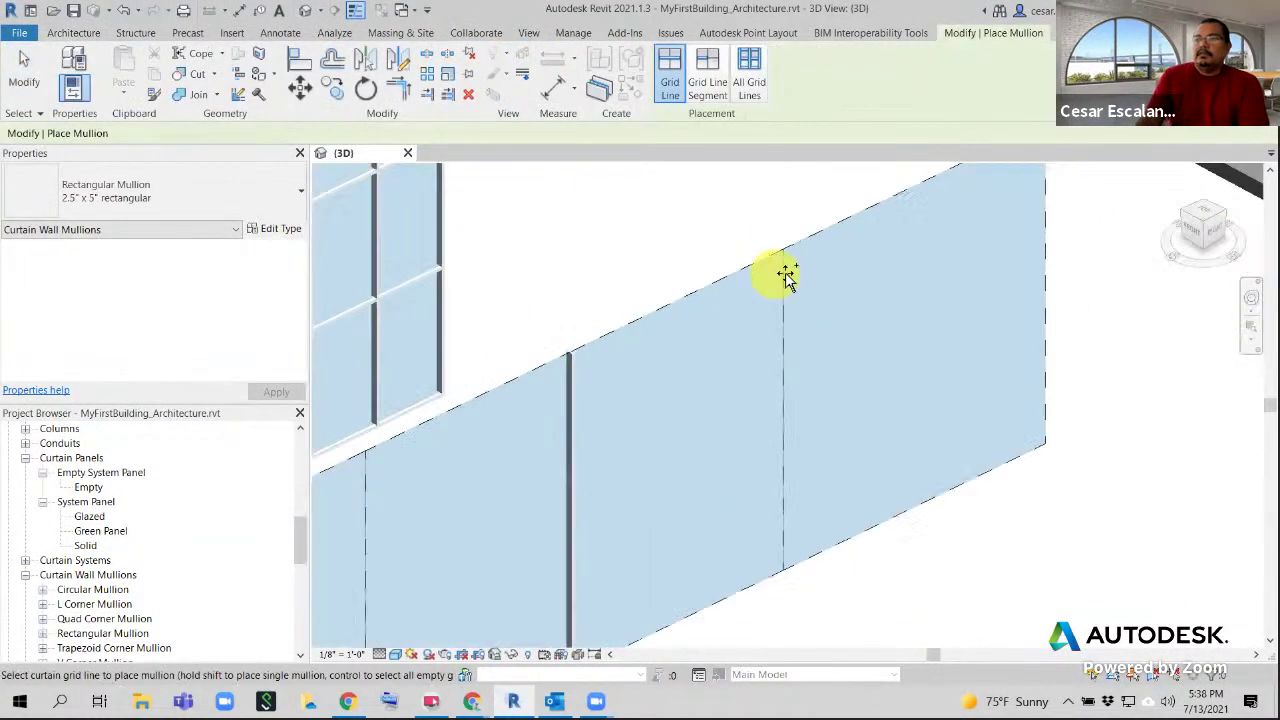
click(786, 268)
scroll(831, 333, down, 2)
middle_drag(687, 366, 931, 234)
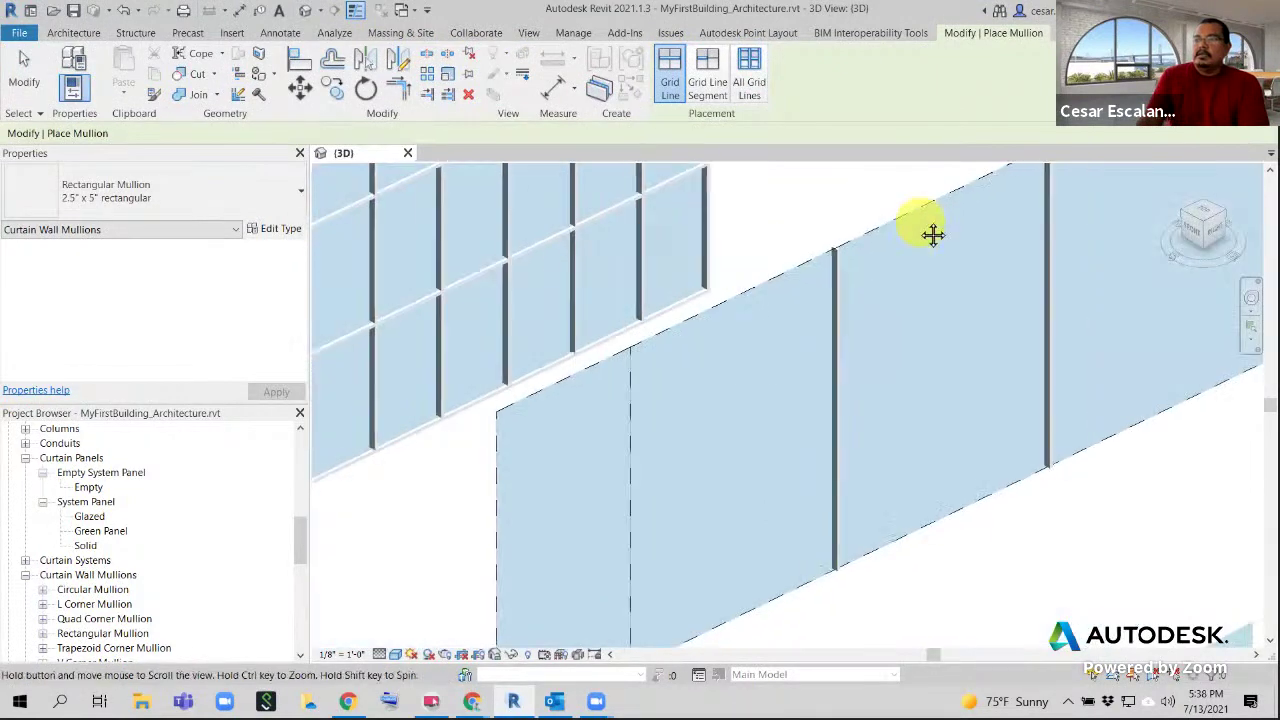
click(632, 390)
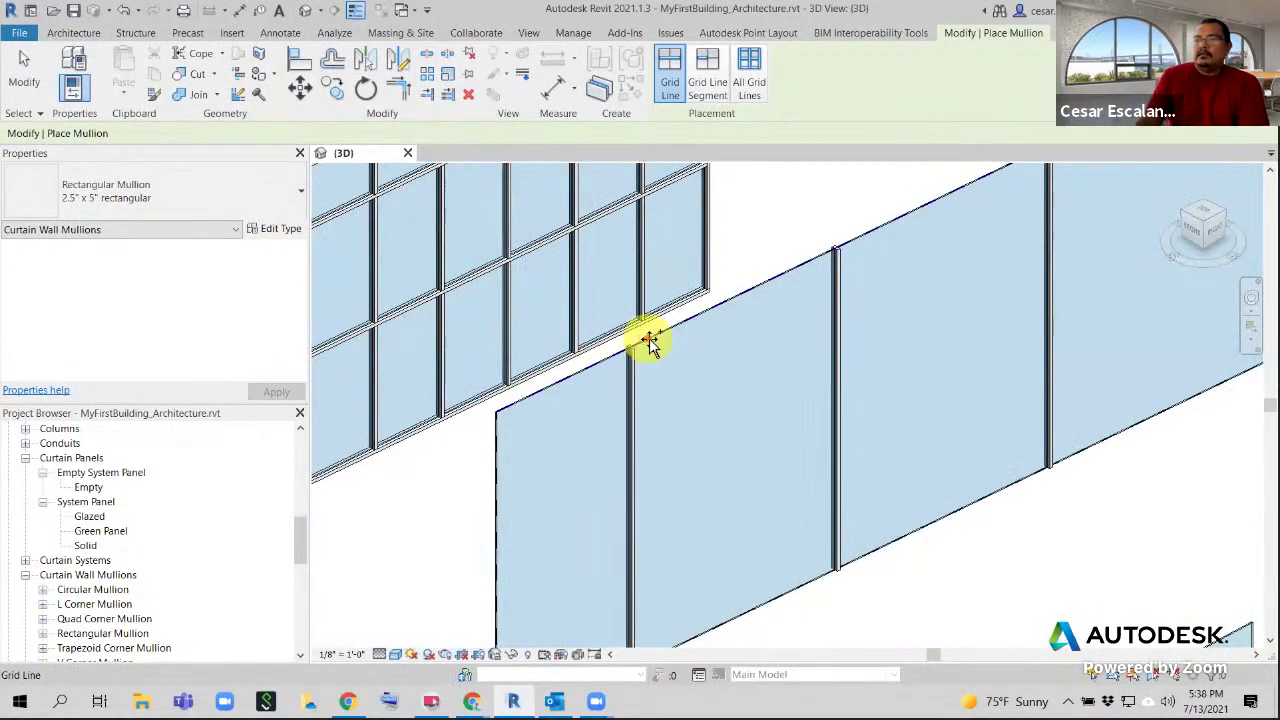
Place 2.5" x 5" rectangular mullions along the upper, lower and both end edges of the new curtain wall
click(651, 340)
click(497, 452)
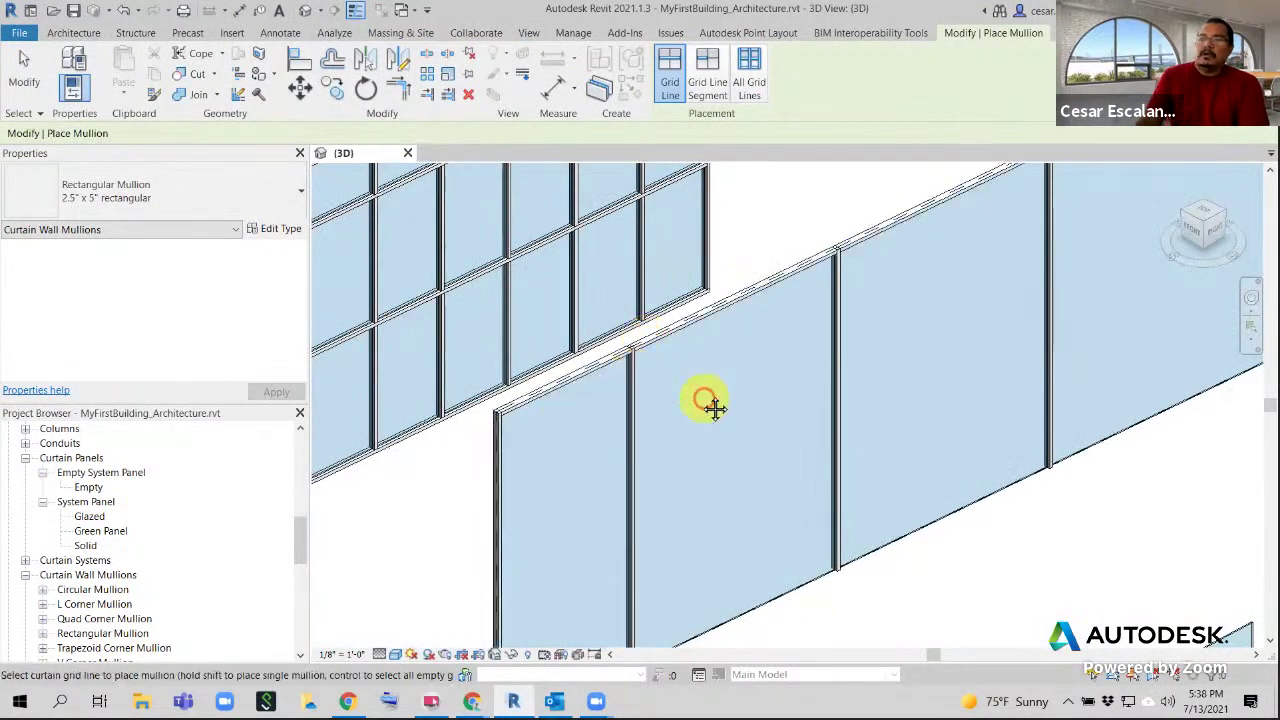
scroll(706, 403, down, 2)
middle_drag(706, 403, 609, 289)
click(660, 437)
scroll(760, 377, up, 2)
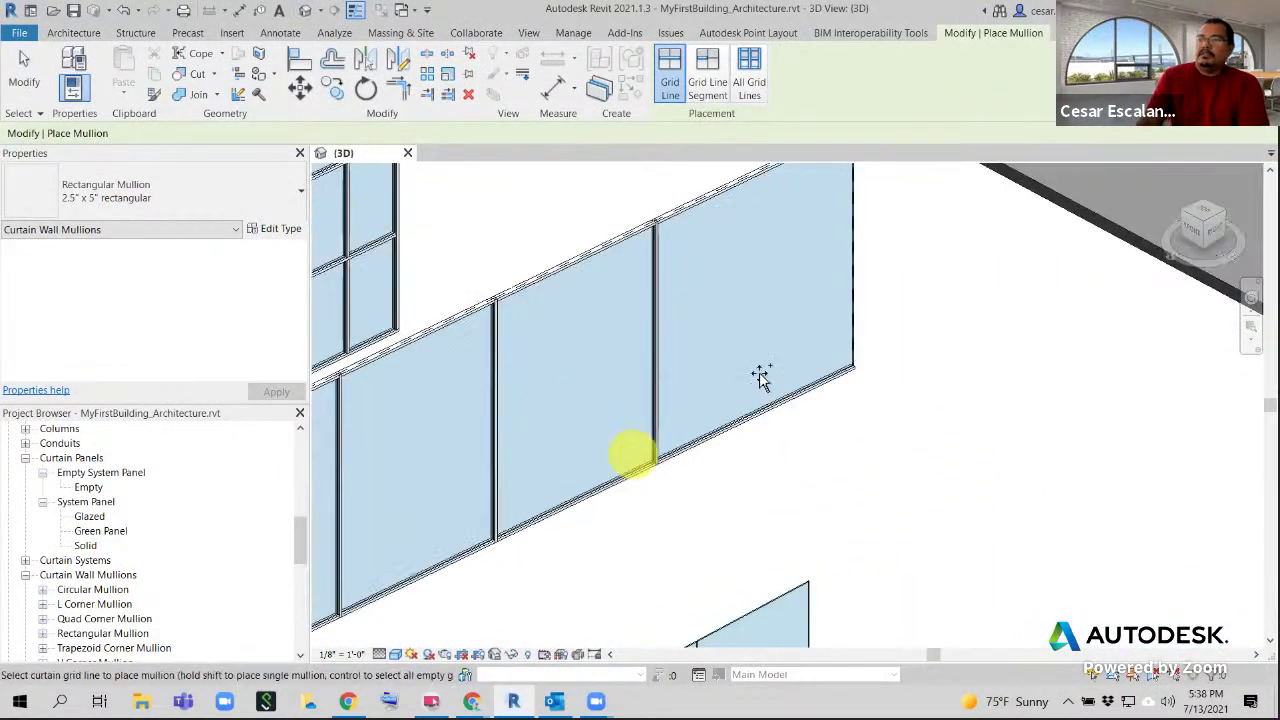
click(855, 277)
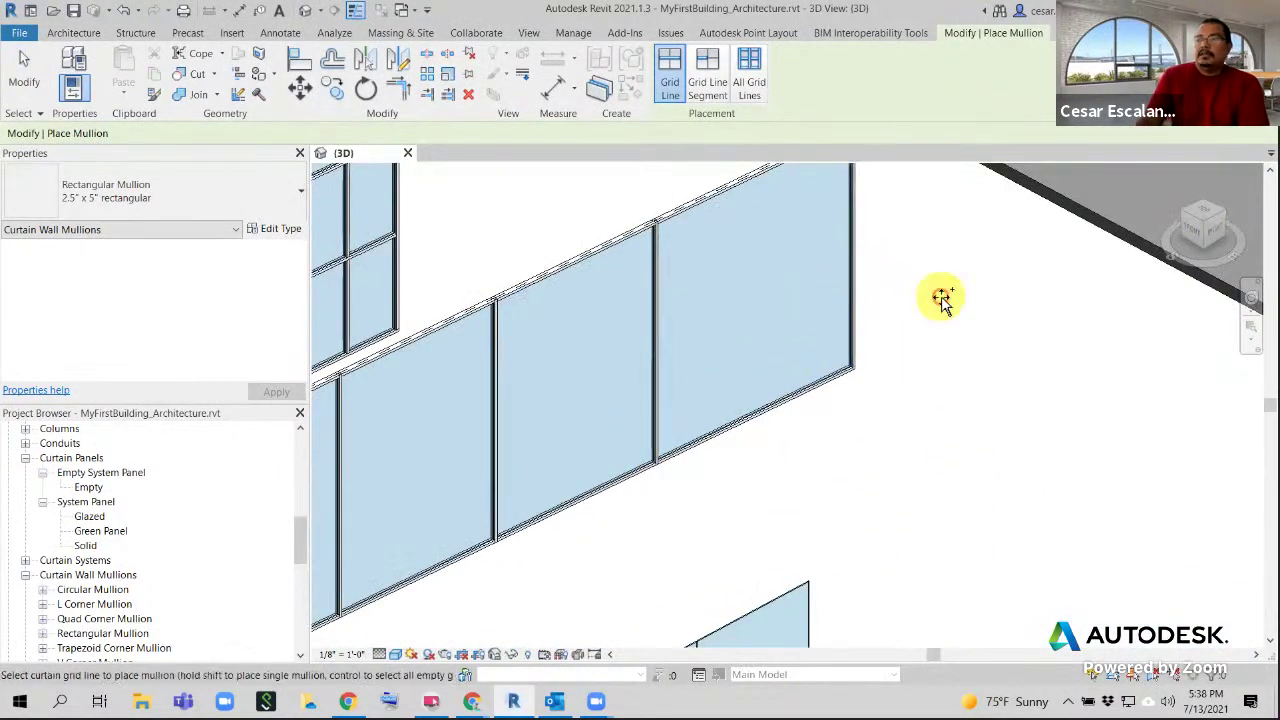
scroll(940, 300, down, 3)
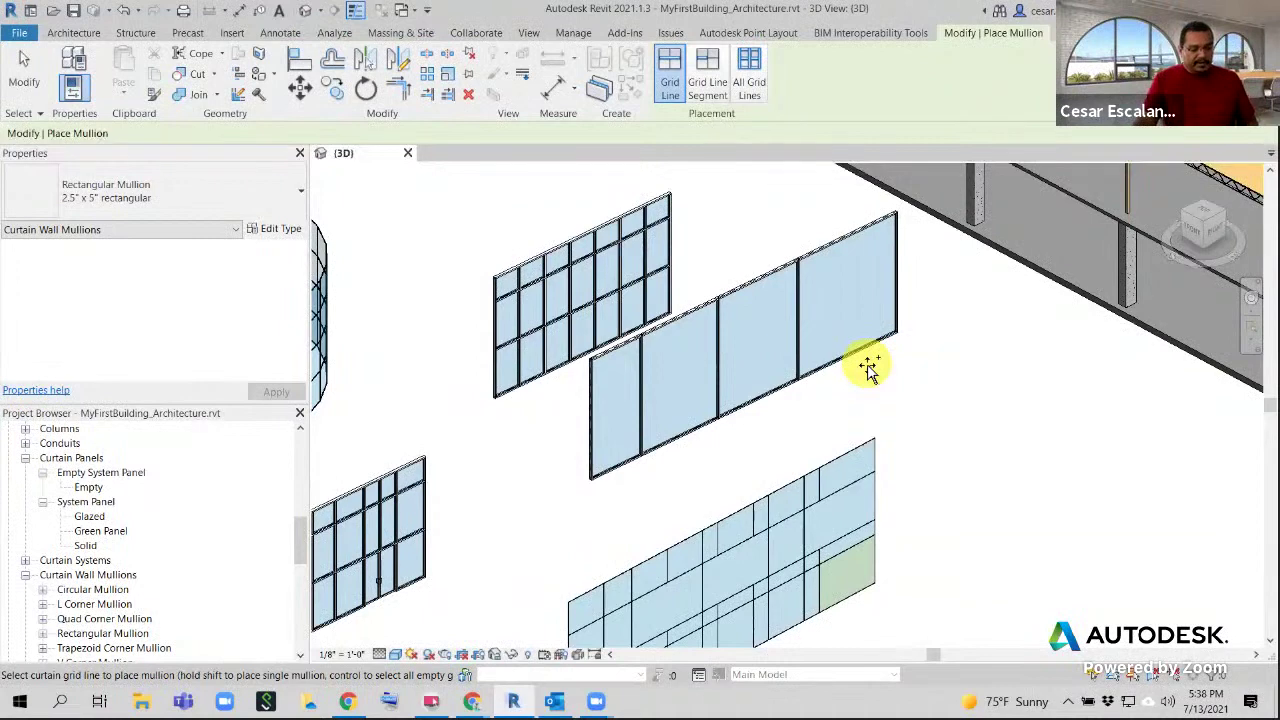
key(Escape)
key(Escape)
key(Escape)
scroll(757, 392, up, 4)
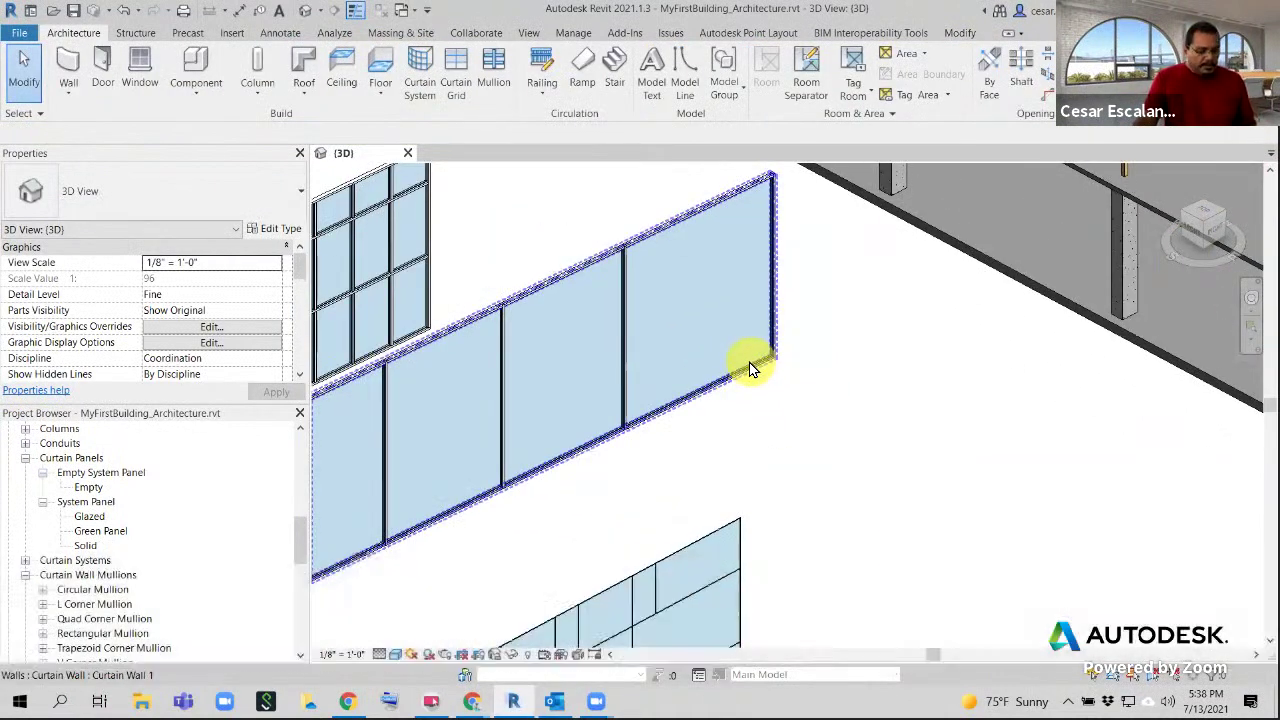
Change the glazed end panel of the plain curtain wall, nearest the building, to the Door-Curtain-Wall-Double-Storefront type
key(Tab)
click(752, 370)
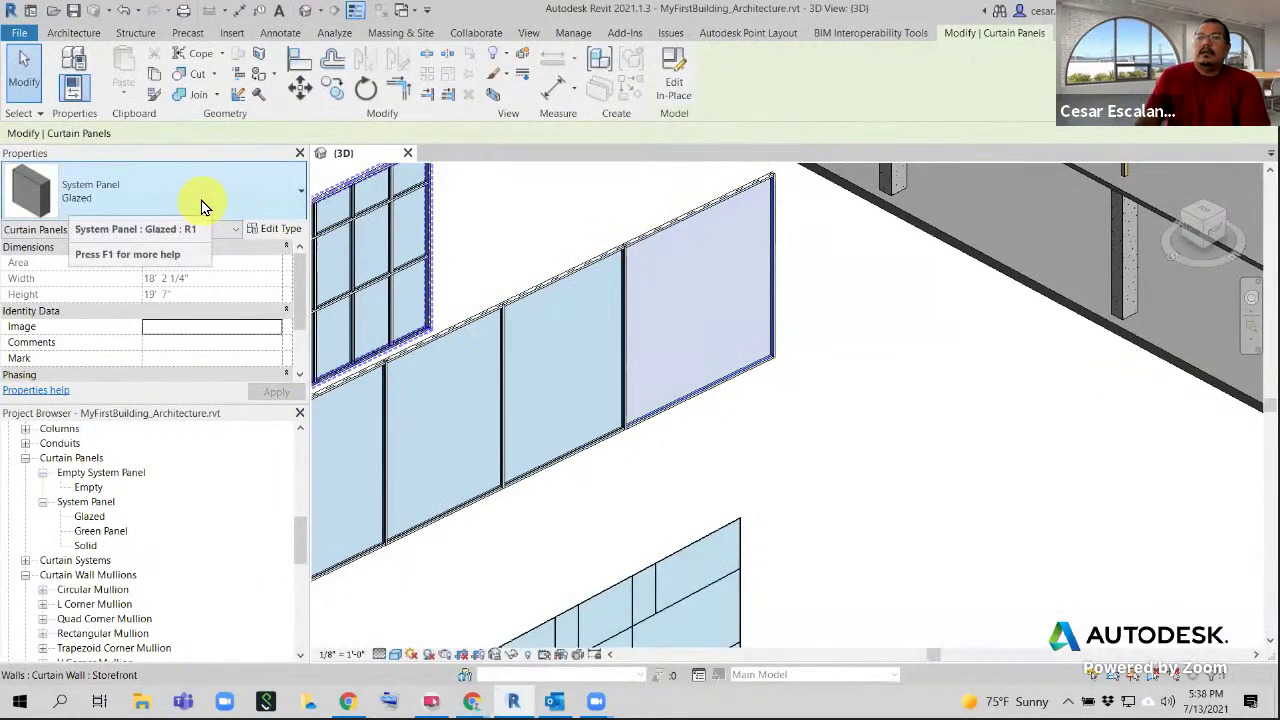
click(201, 200)
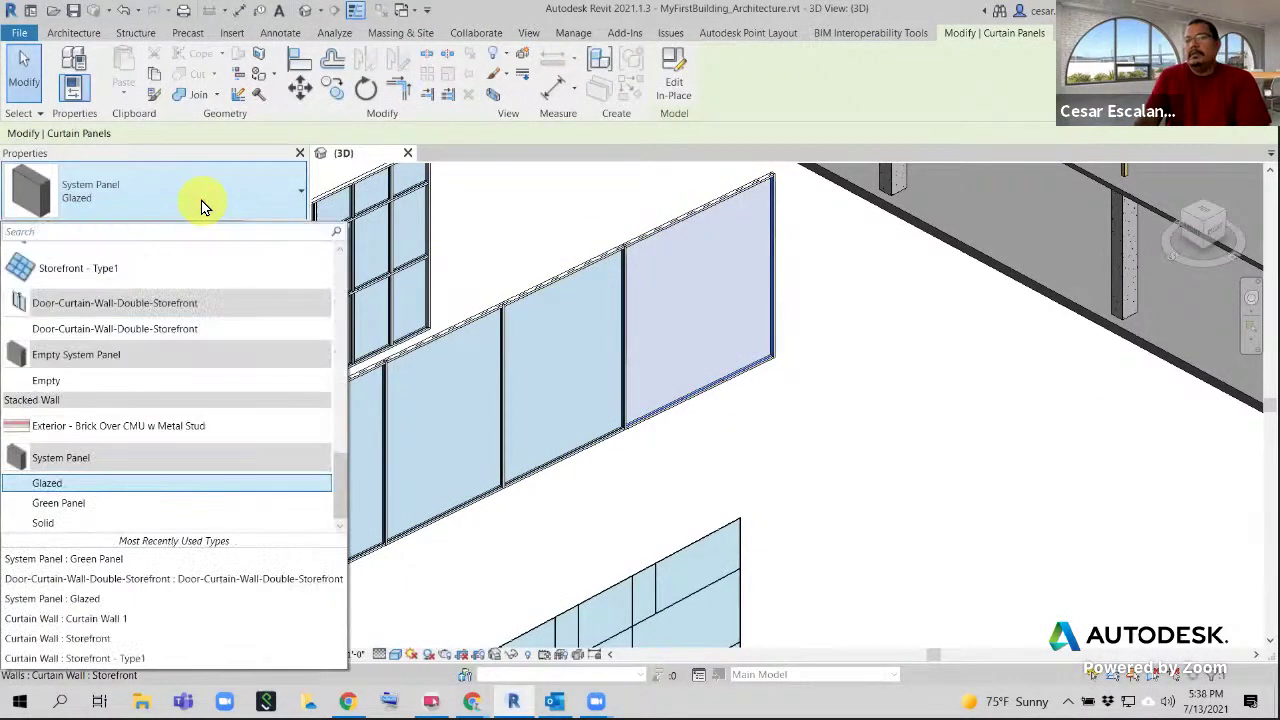
mouse_move(337, 480)
mouse_down()
mouse_move(339, 448)
mouse_move(341, 488)
mouse_up()
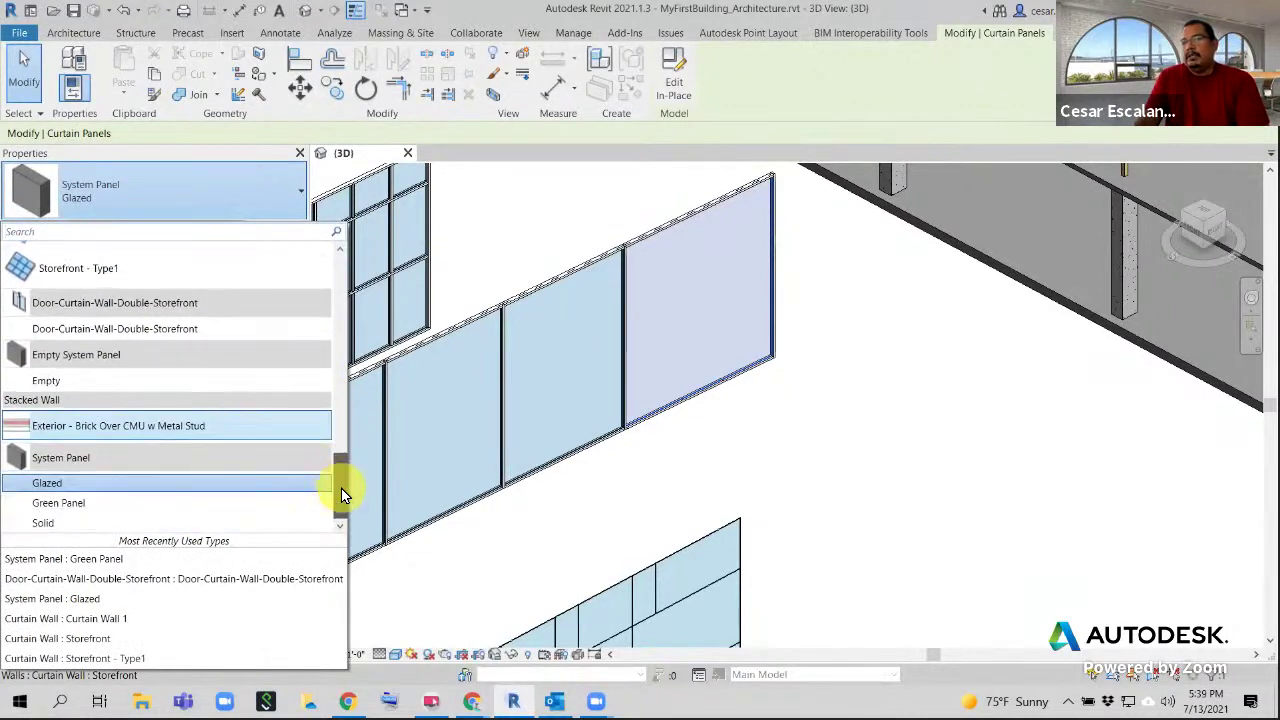
click(165, 330)
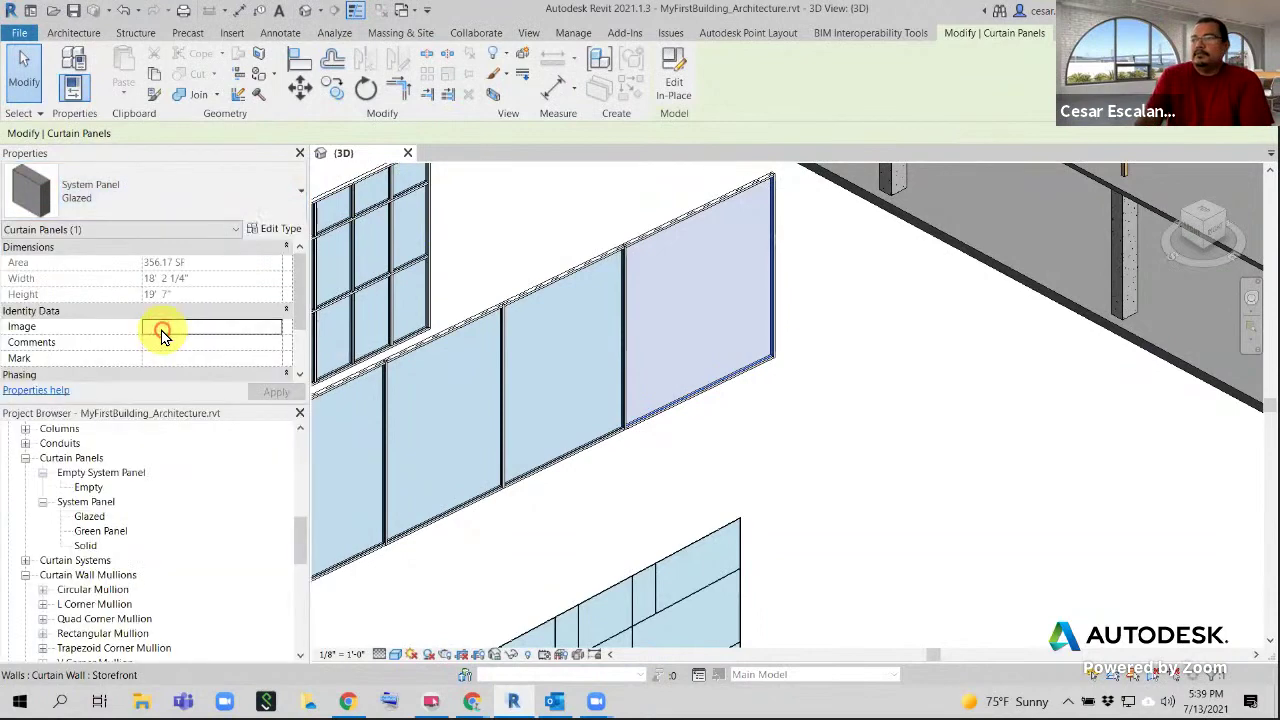
scroll(765, 312, up, 2)
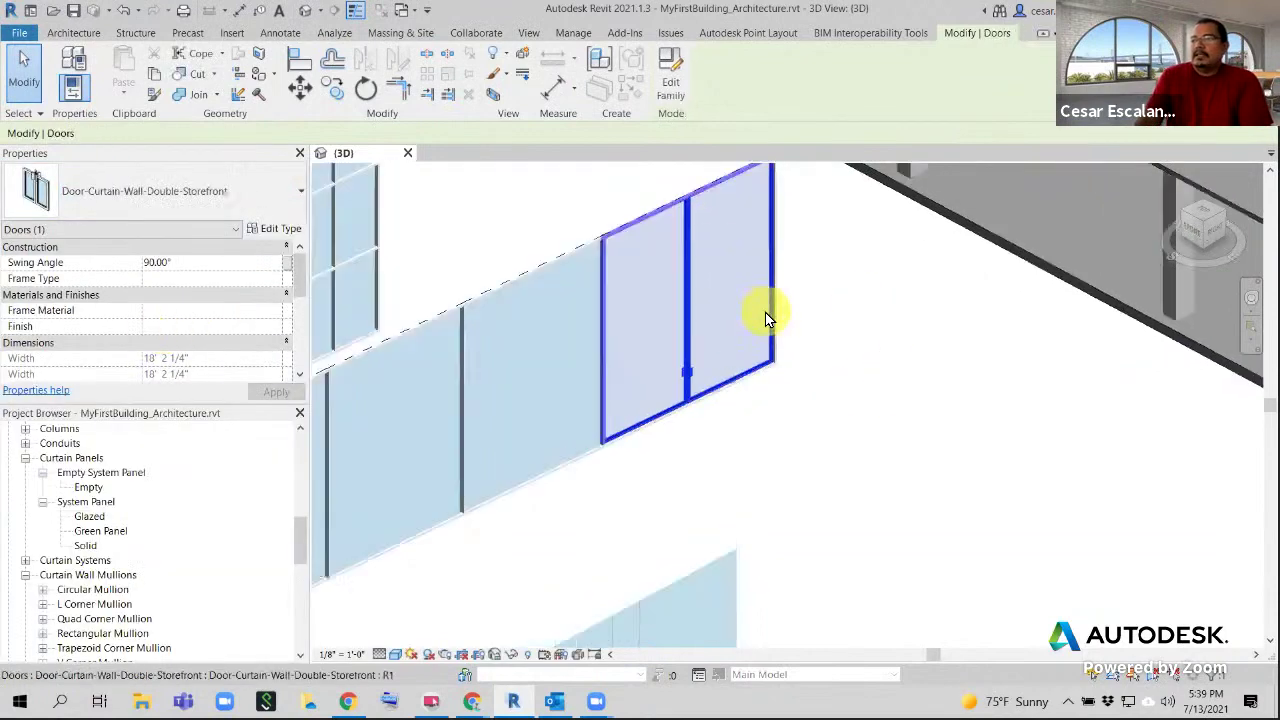
scroll(843, 331, down, 4)
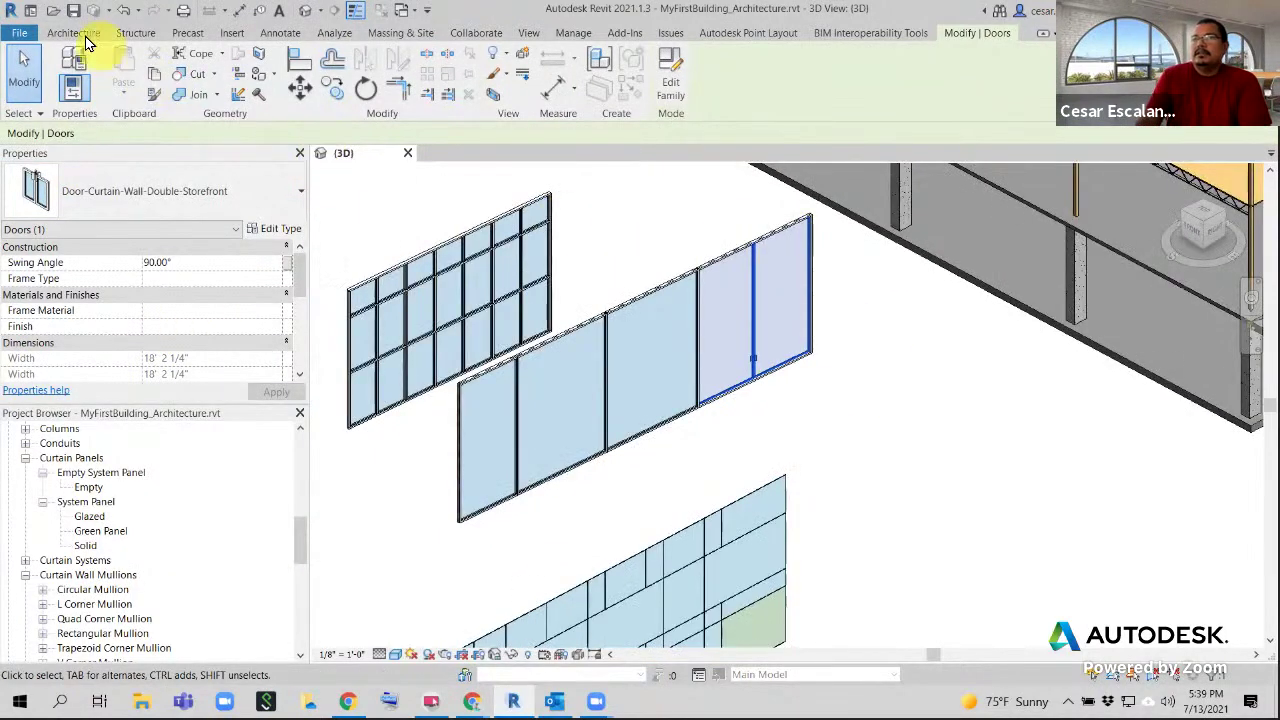
Split the double-door panel with a vertical all-segment curtain grid line at its midpoint
click(83, 36)
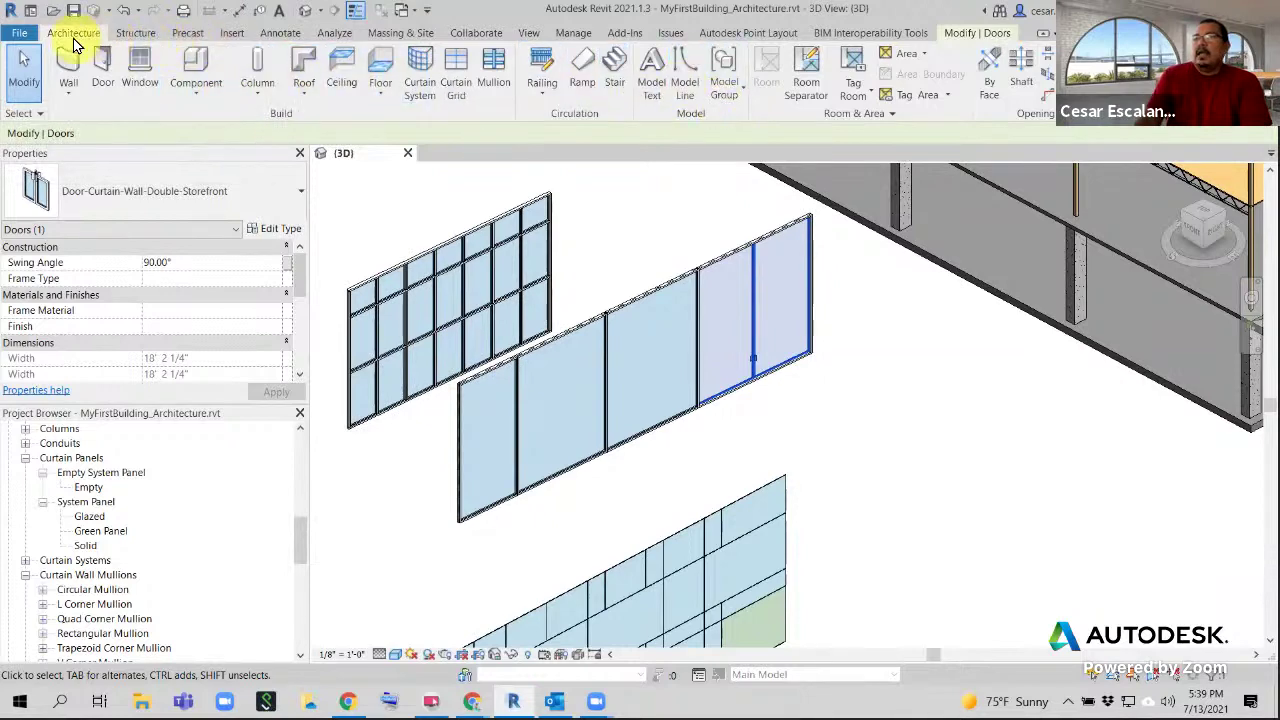
click(462, 70)
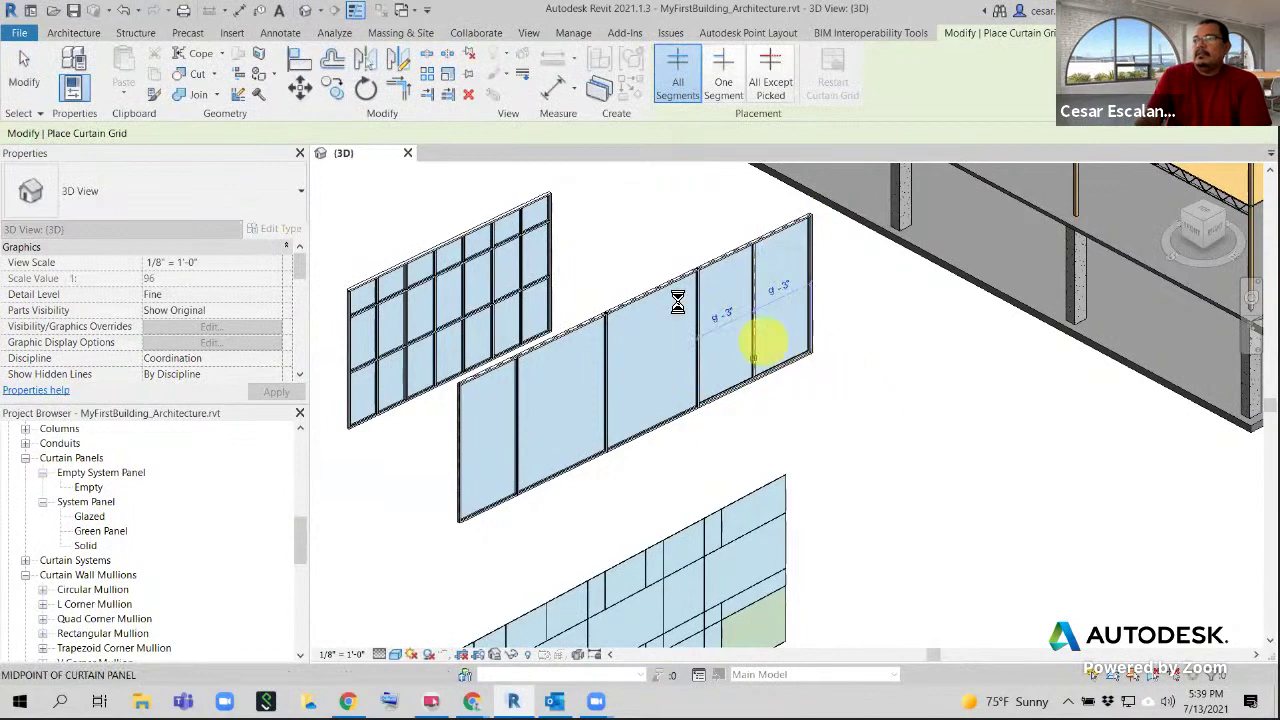
click(24, 70)
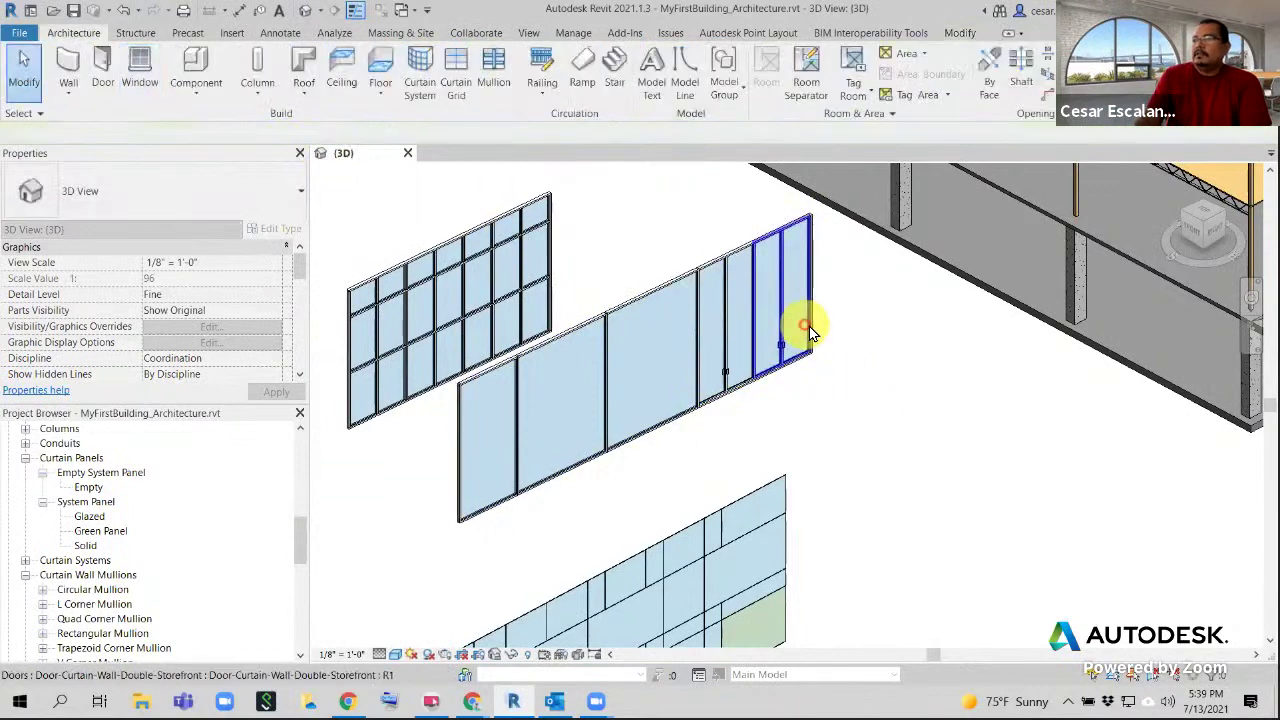
scroll(811, 325, up, 7)
scroll(844, 380, down, 4)
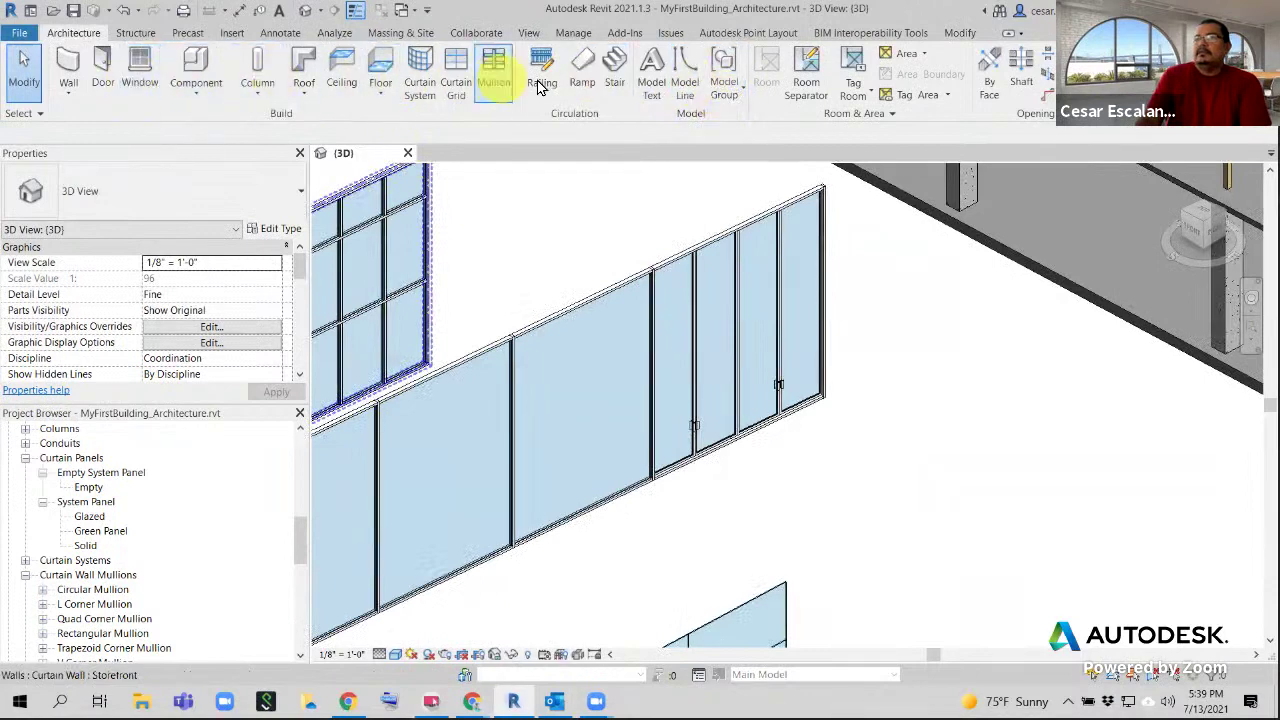
Add a horizontal all-segment curtain grid line across the whole wall, about 11' 6" above its base
click(464, 94)
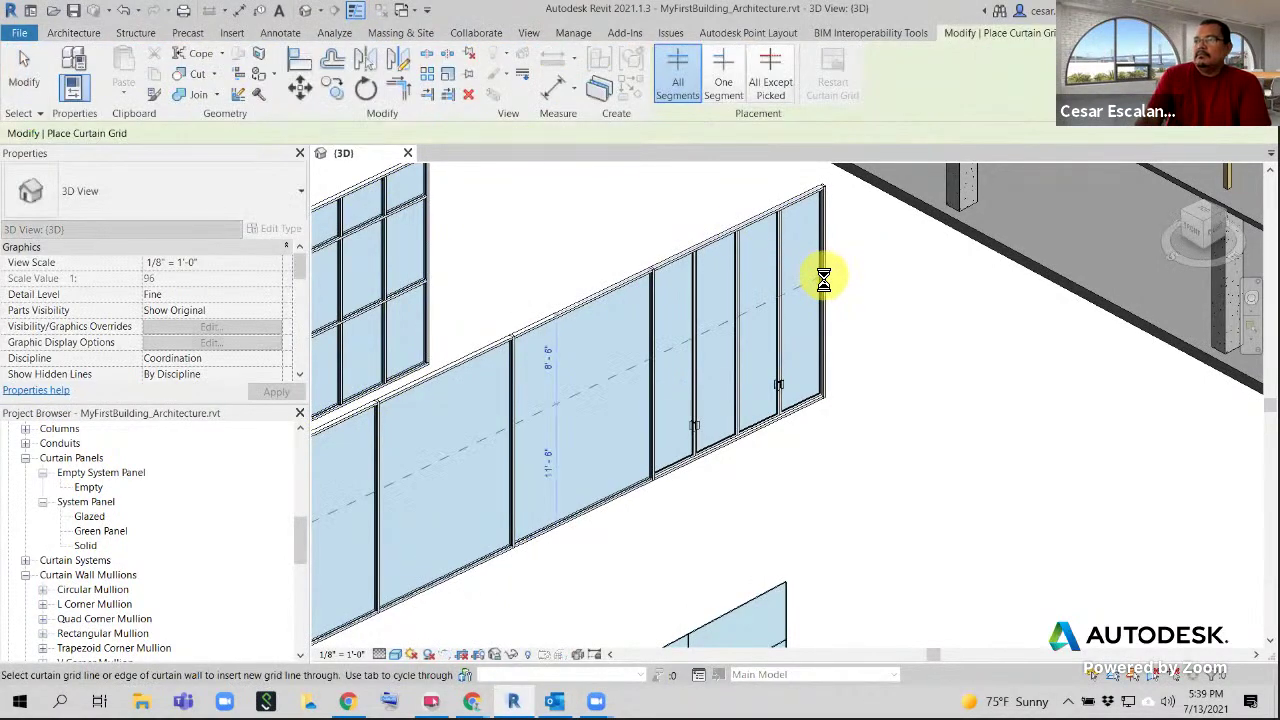
click(820, 280)
click(28, 77)
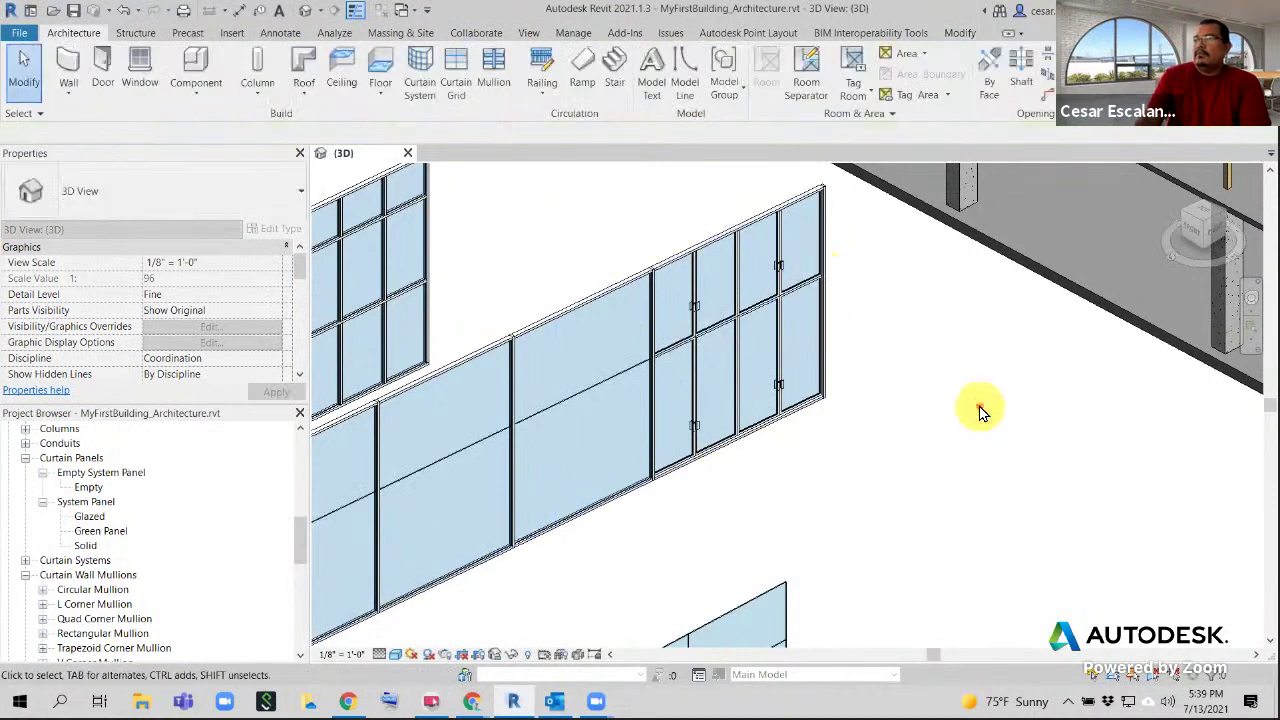
Replace the upper double-door panel farther from the wall's end with the basic wall type Generic - 4" Brick
middle_drag(978, 408, 965, 456)
scroll(768, 382, up, 2)
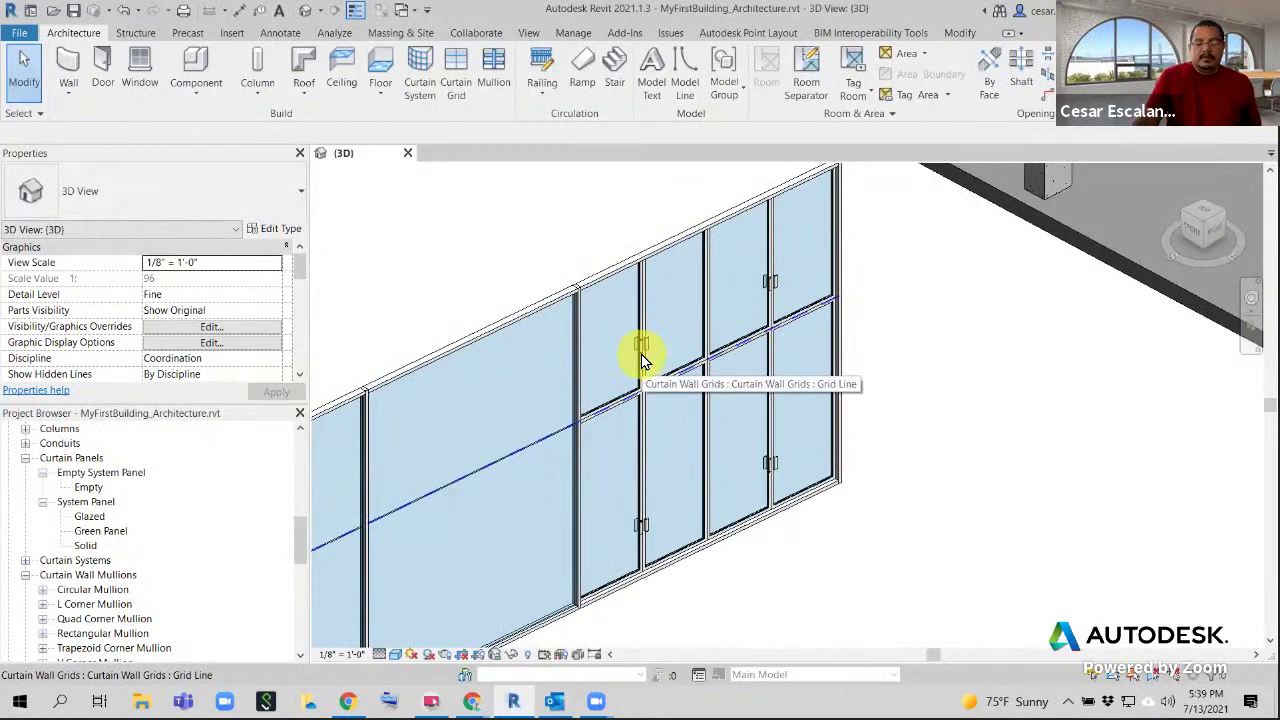
key(Tab)
key(Tab)
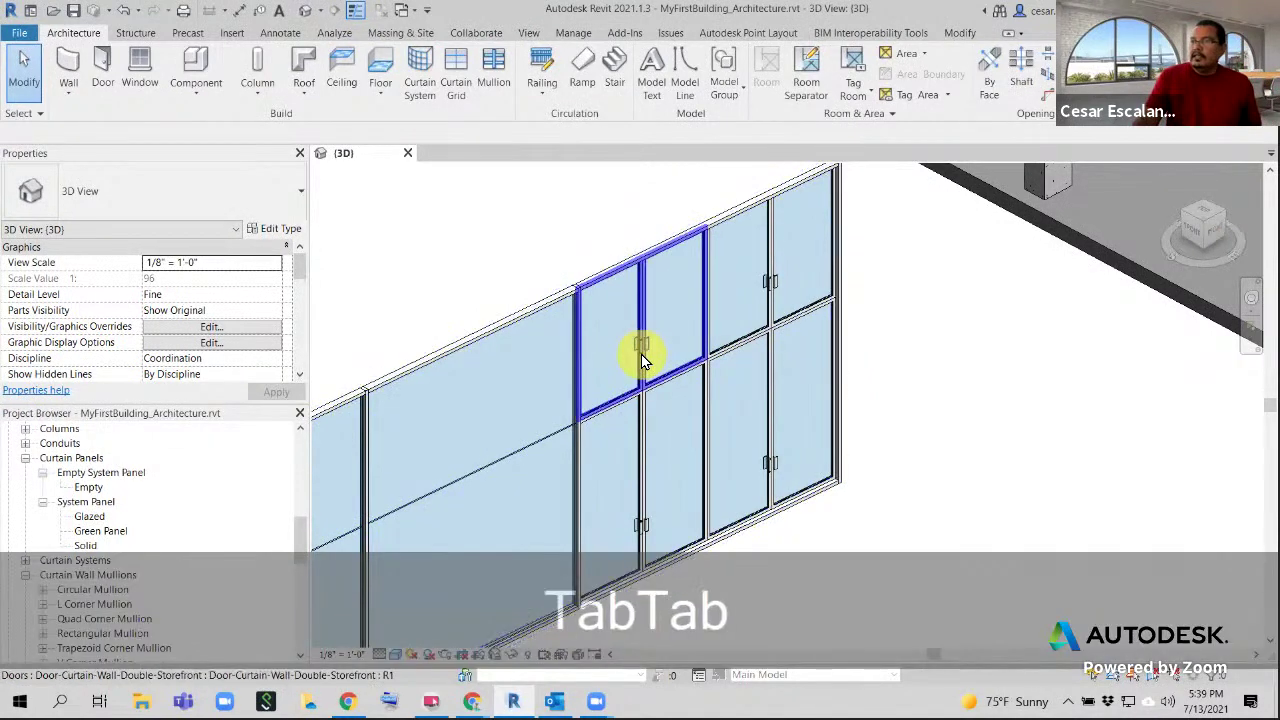
click(640, 354)
click(180, 200)
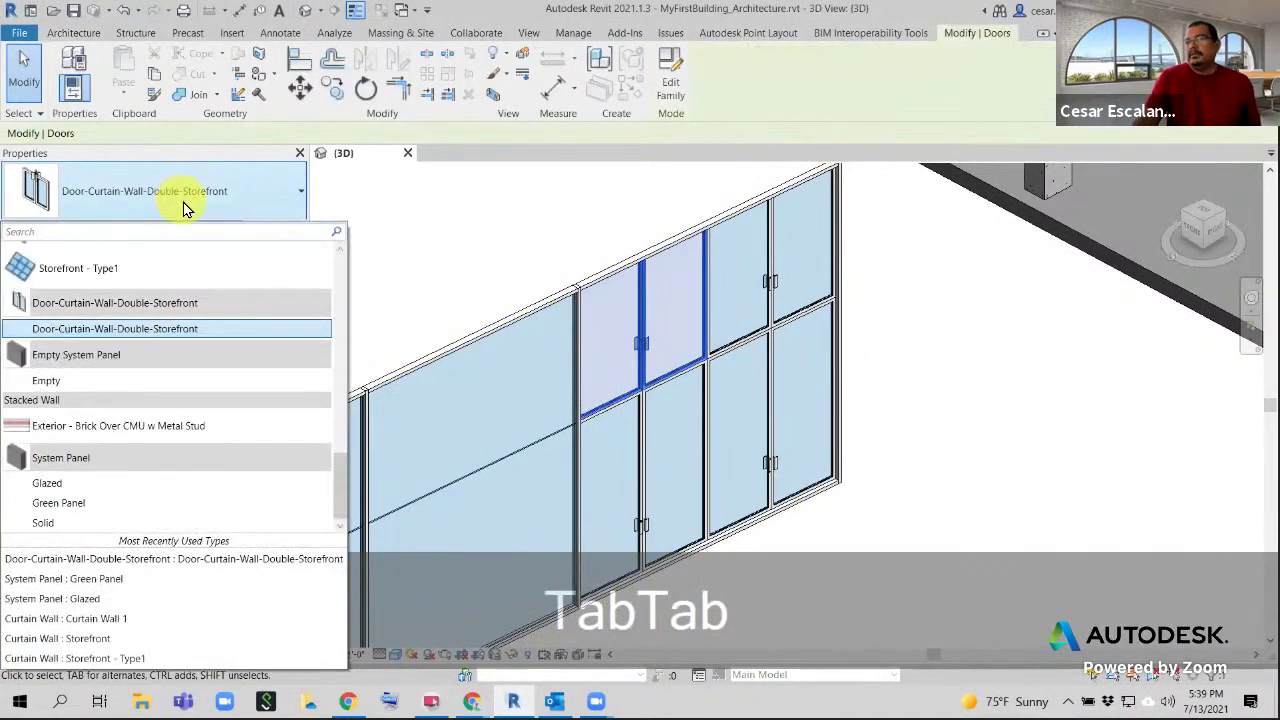
drag(343, 462, 337, 322)
click(123, 345)
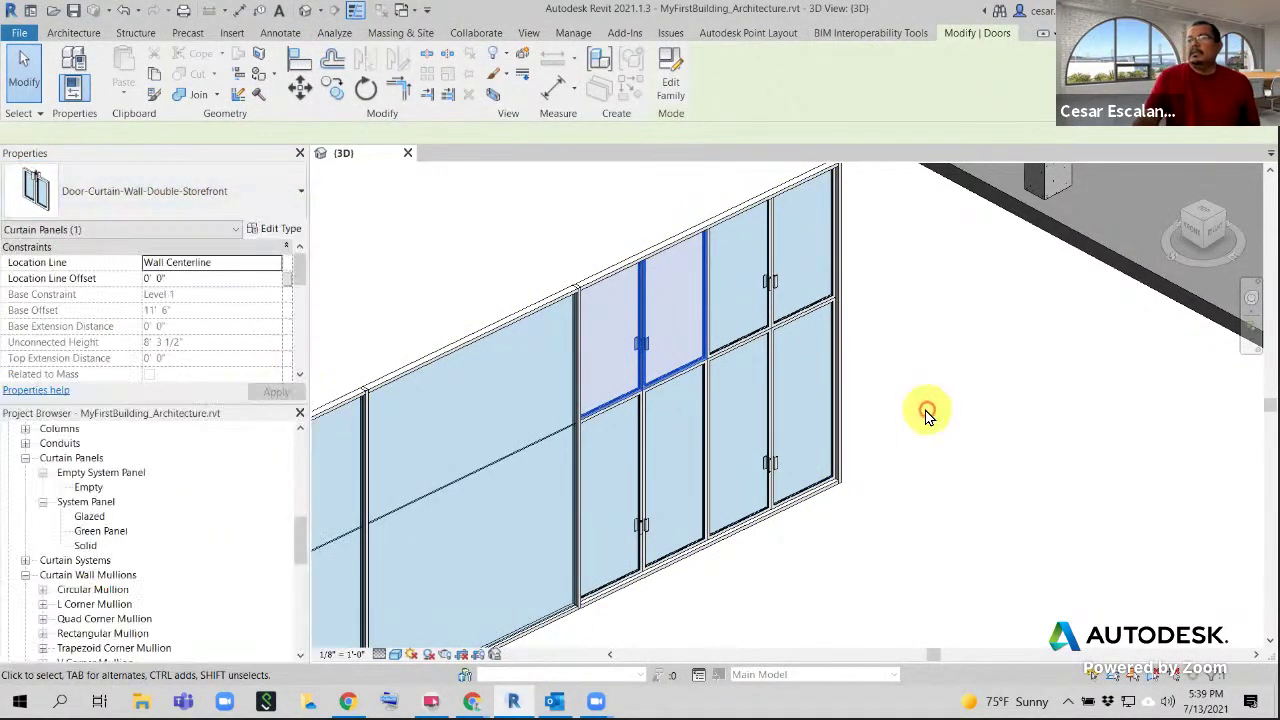
click(900, 389)
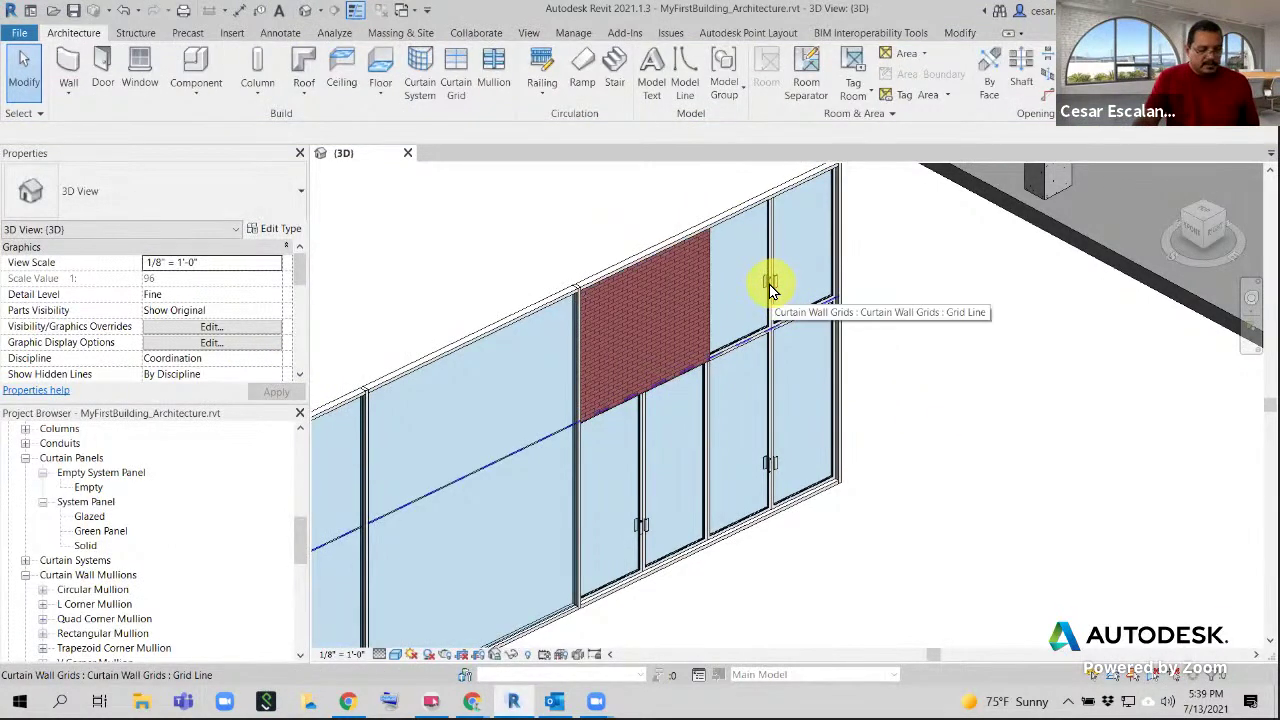
Replace the upper double-door panel at the wall's end with the Storefront curtain wall type
key(Tab)
key(Tab)
click(769, 284)
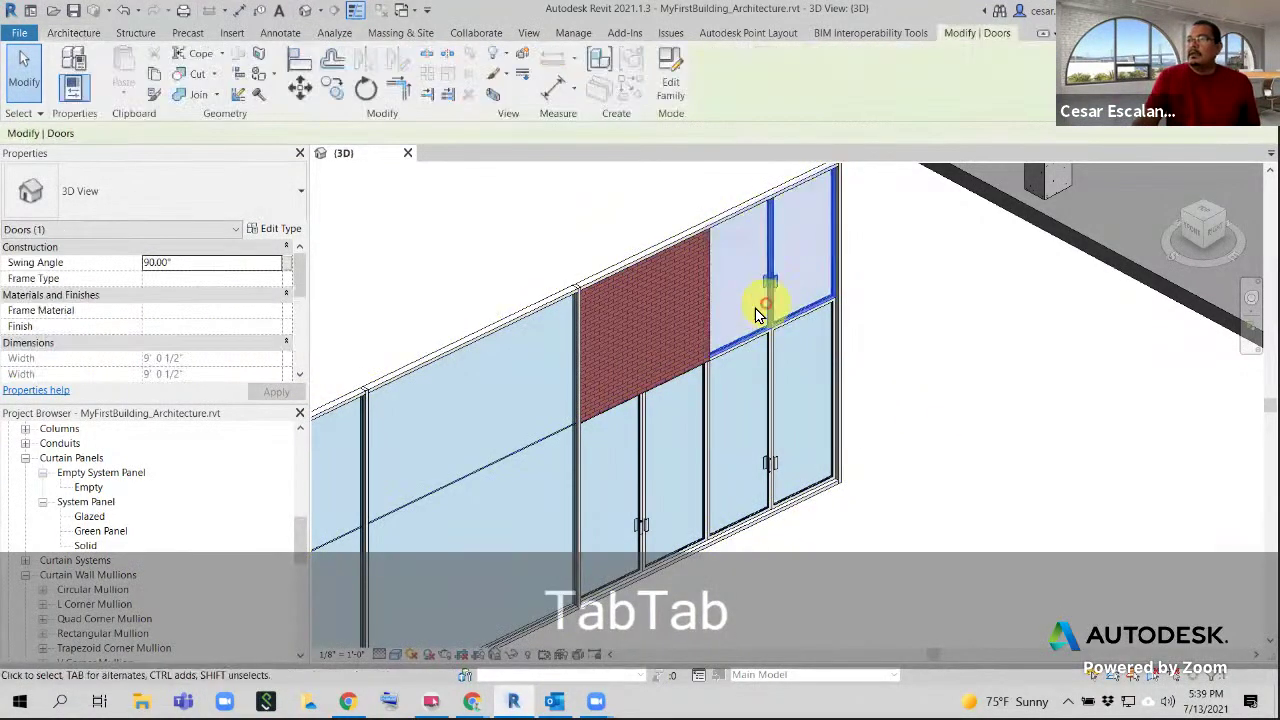
click(136, 198)
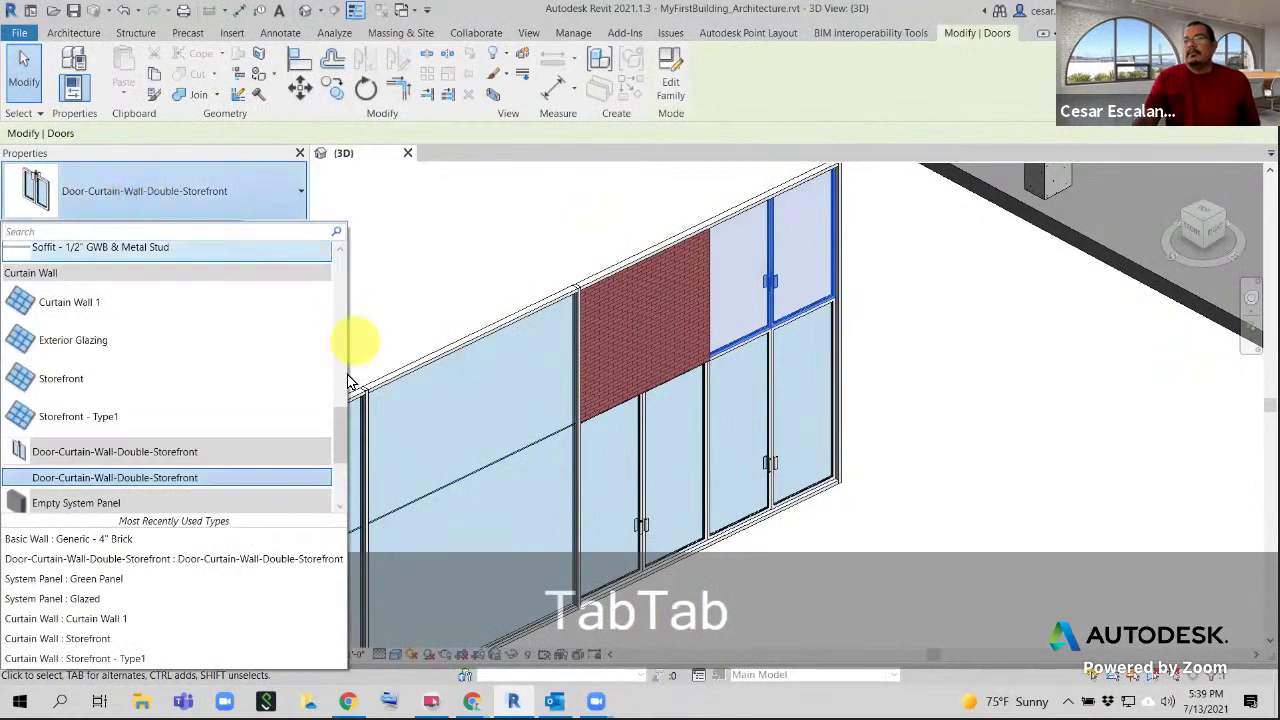
click(111, 380)
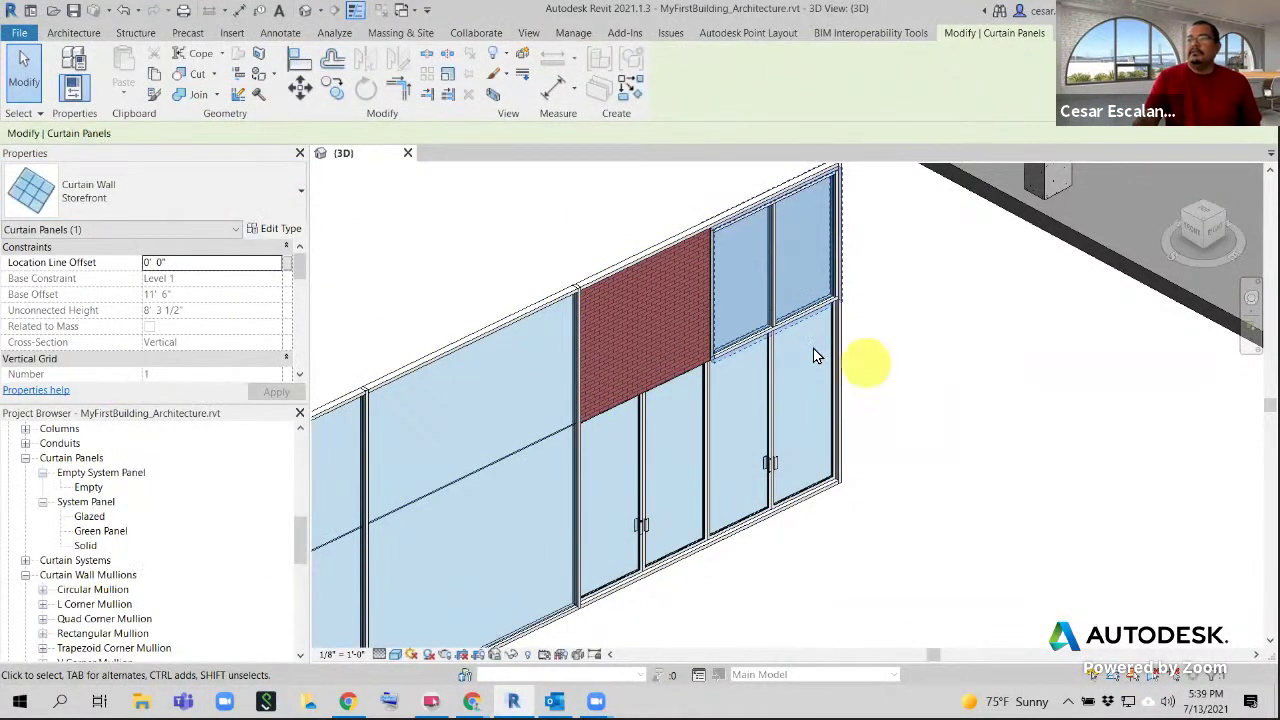
click(114, 200)
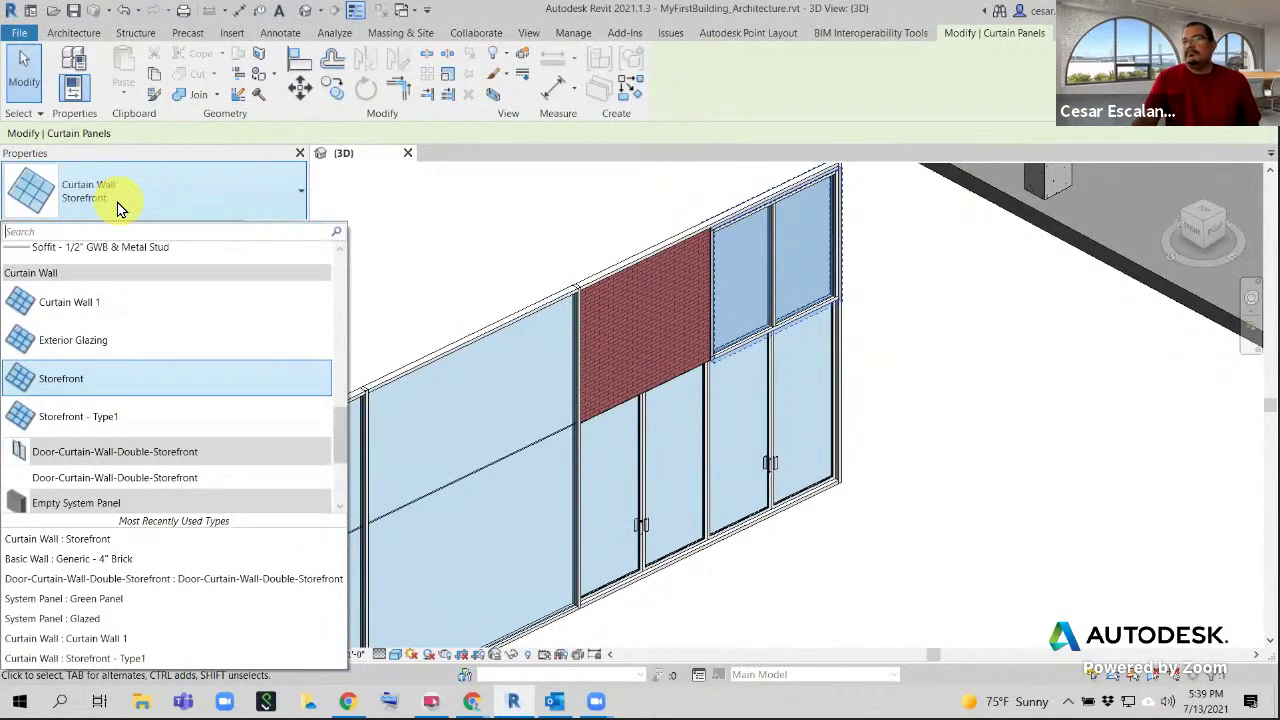
click(120, 202)
click(929, 391)
Examine the edited curtain wall beside the Storefront wall, and the irregular grid pattern of the curtain wall with the green panel
scroll(929, 393, down, 3)
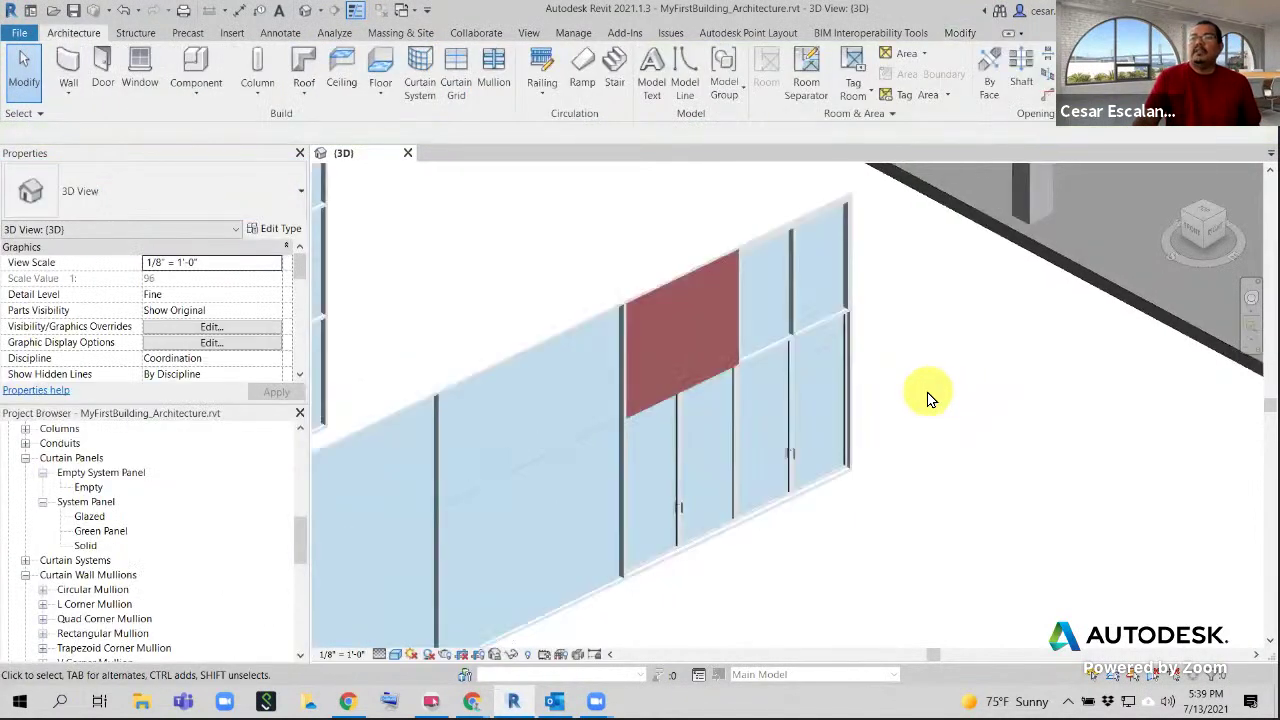
scroll(927, 393, down, 2)
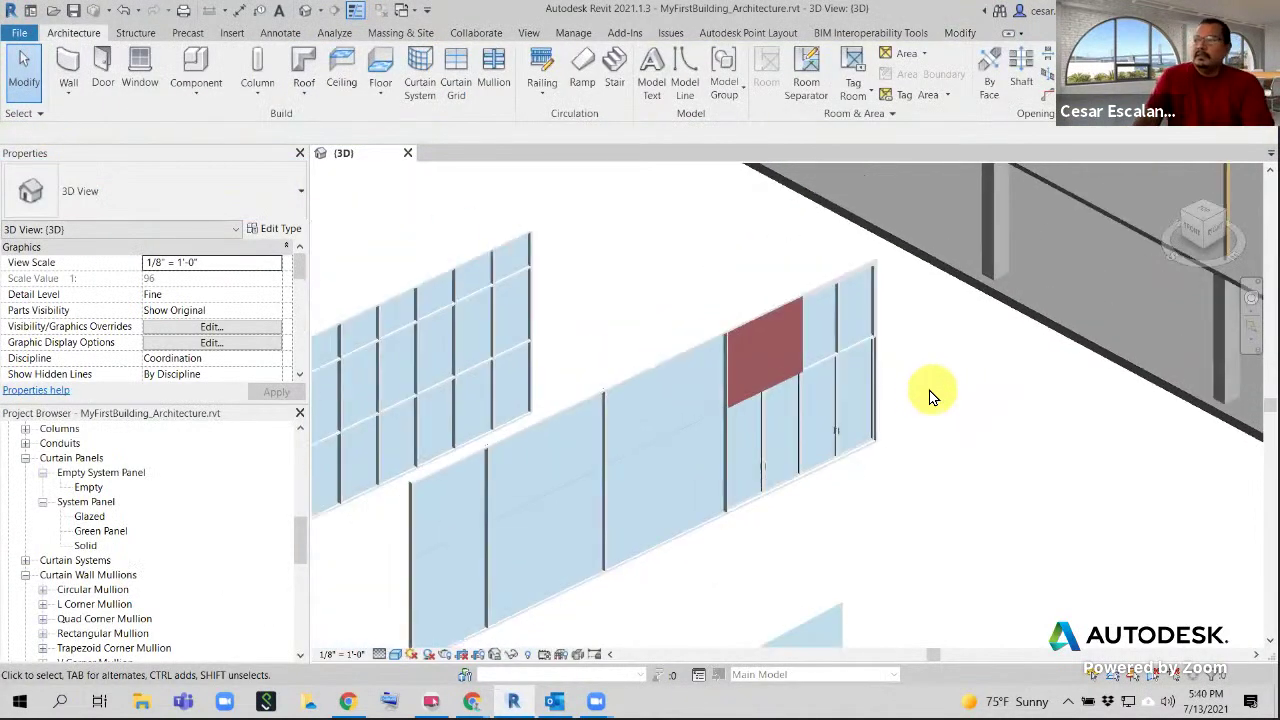
middle_drag(929, 394, 806, 326)
scroll(826, 396, down, 2)
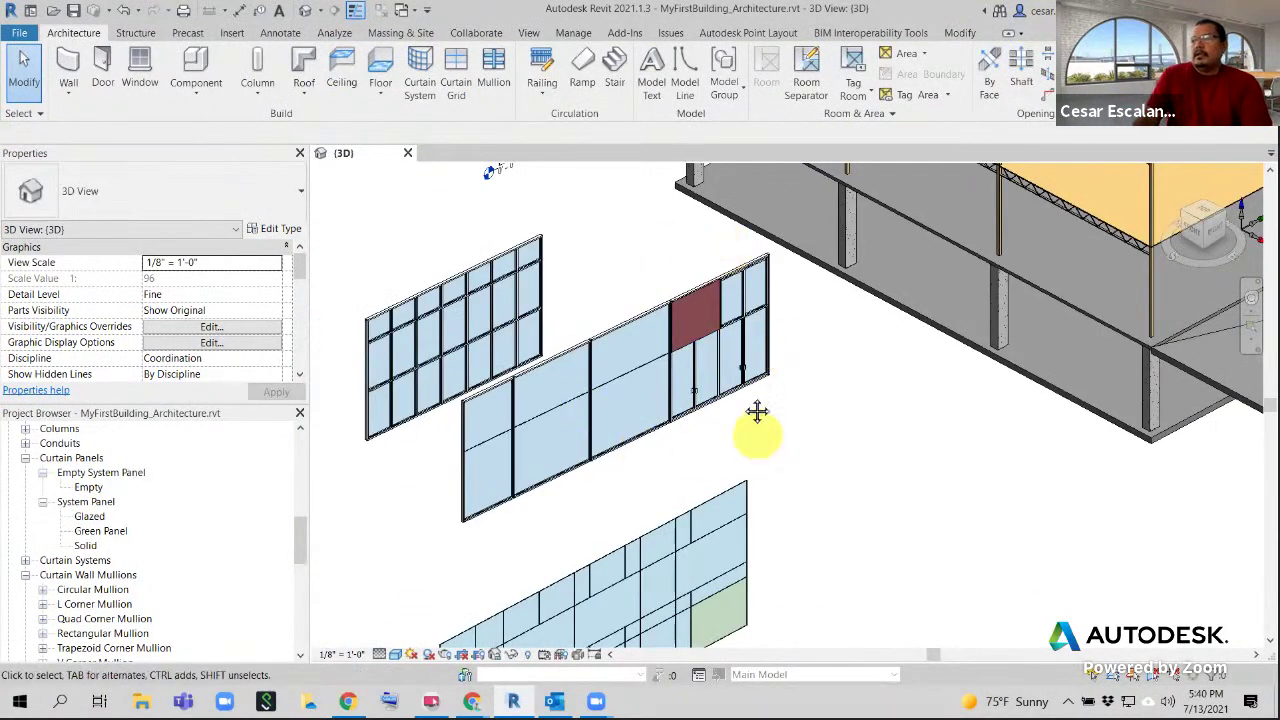
middle_drag(759, 420, 726, 357)
scroll(788, 326, down, 2)
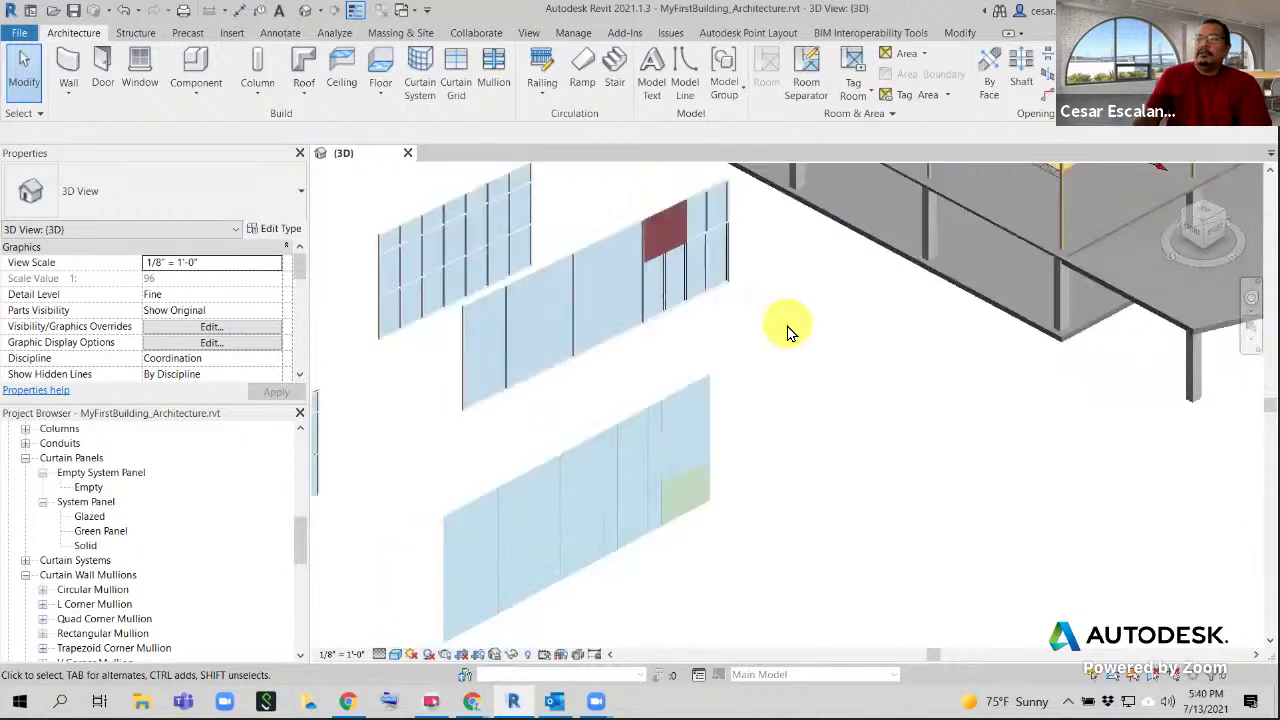
scroll(790, 460, up, 4)
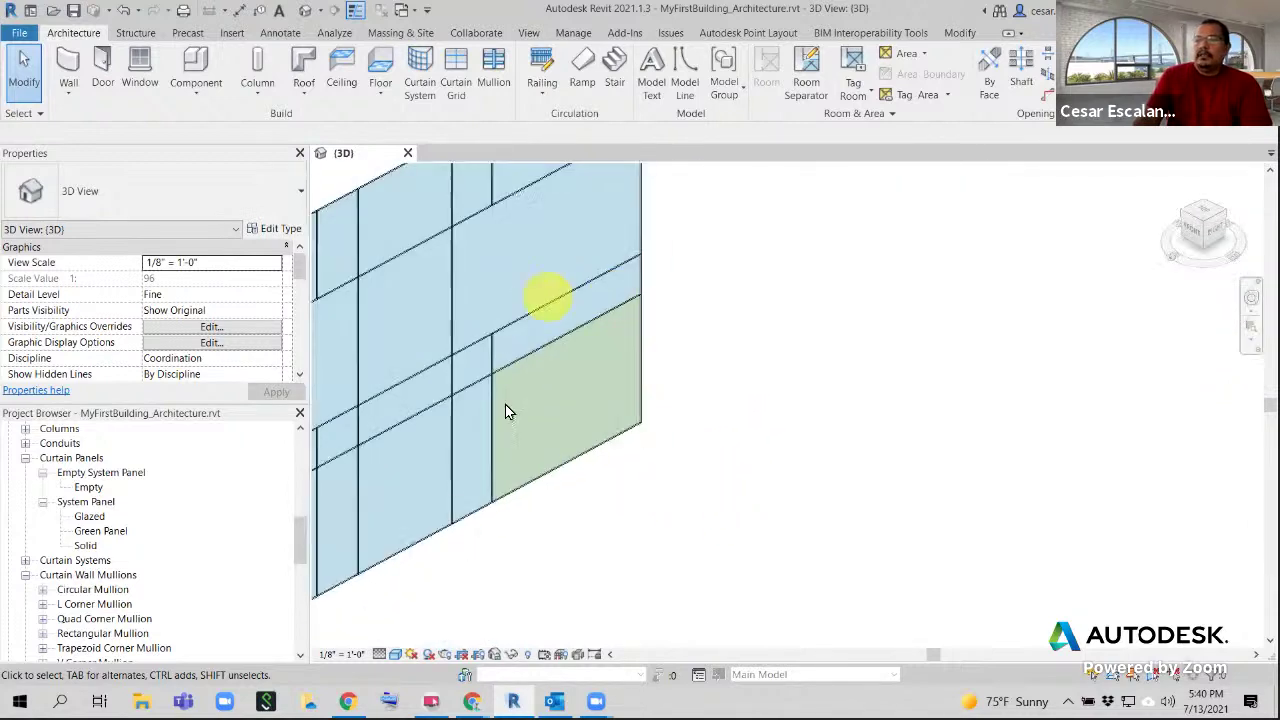
scroll(745, 460, down, 2)
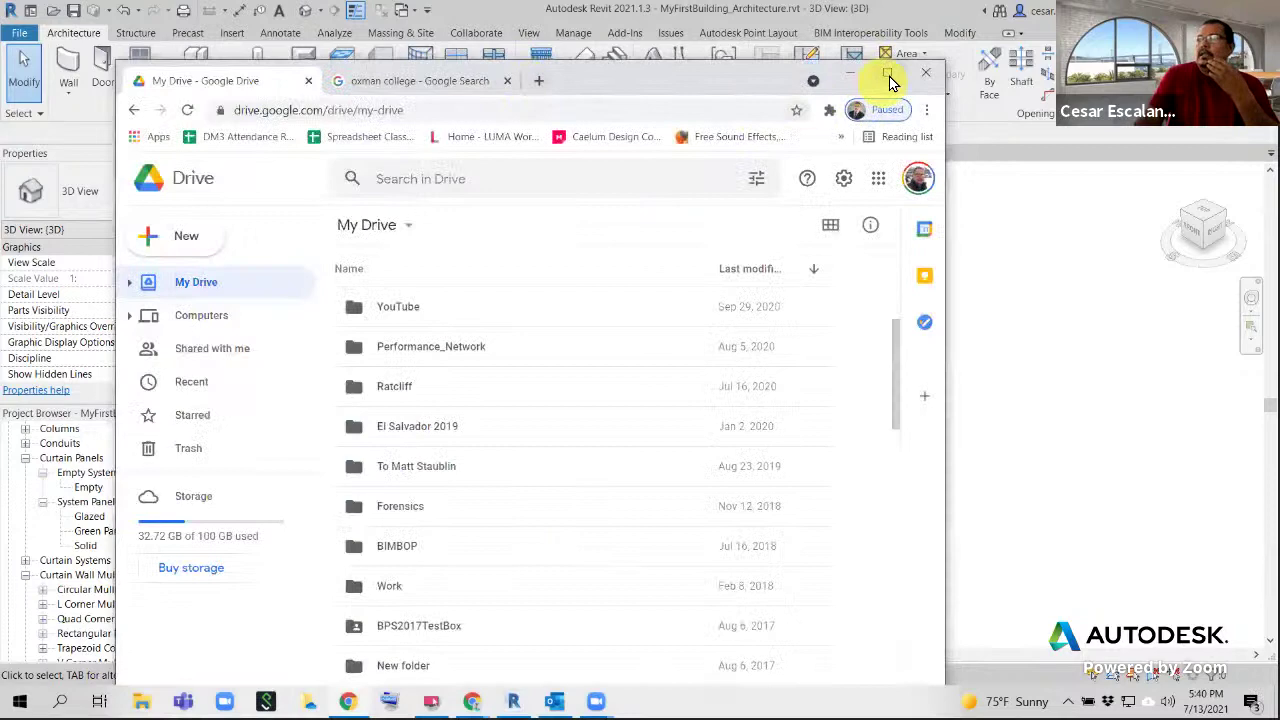
Switch to Google Drive in a maximized browser window and open the RAC Summer 2021 folder
click(889, 76)
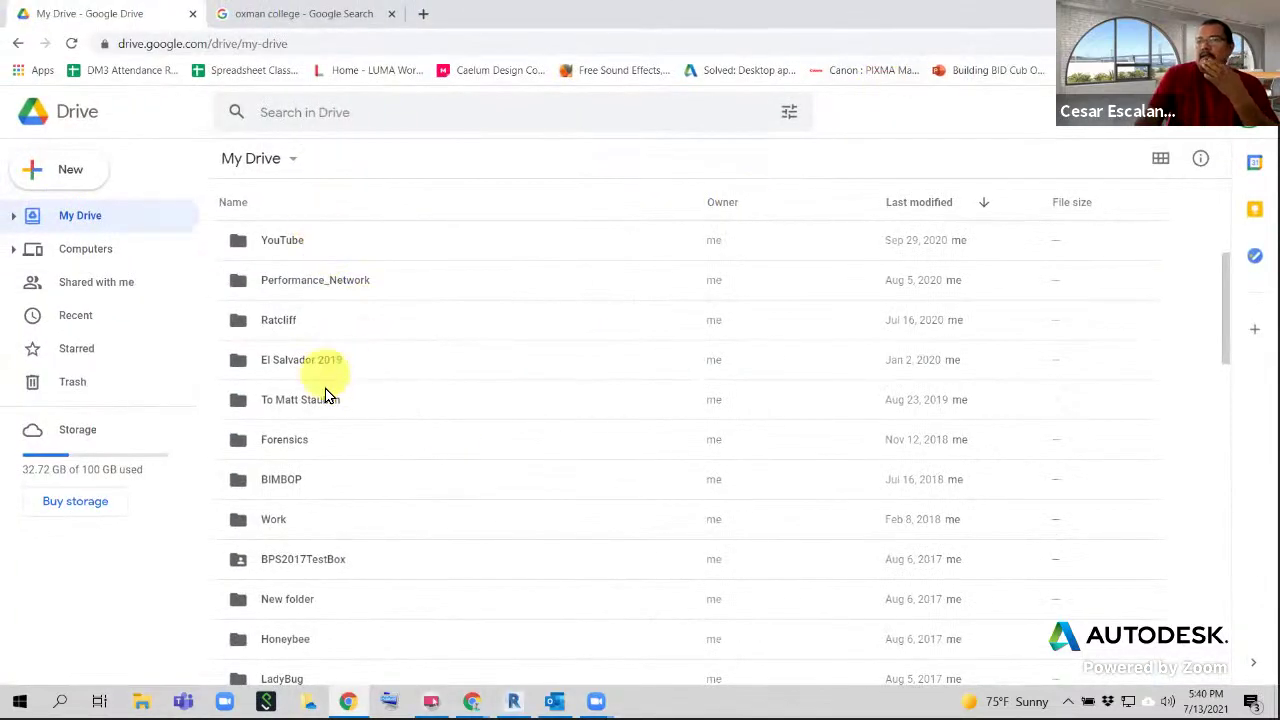
scroll(325, 393, down, 2)
scroll(340, 420, down, 2)
scroll(333, 420, down, 3)
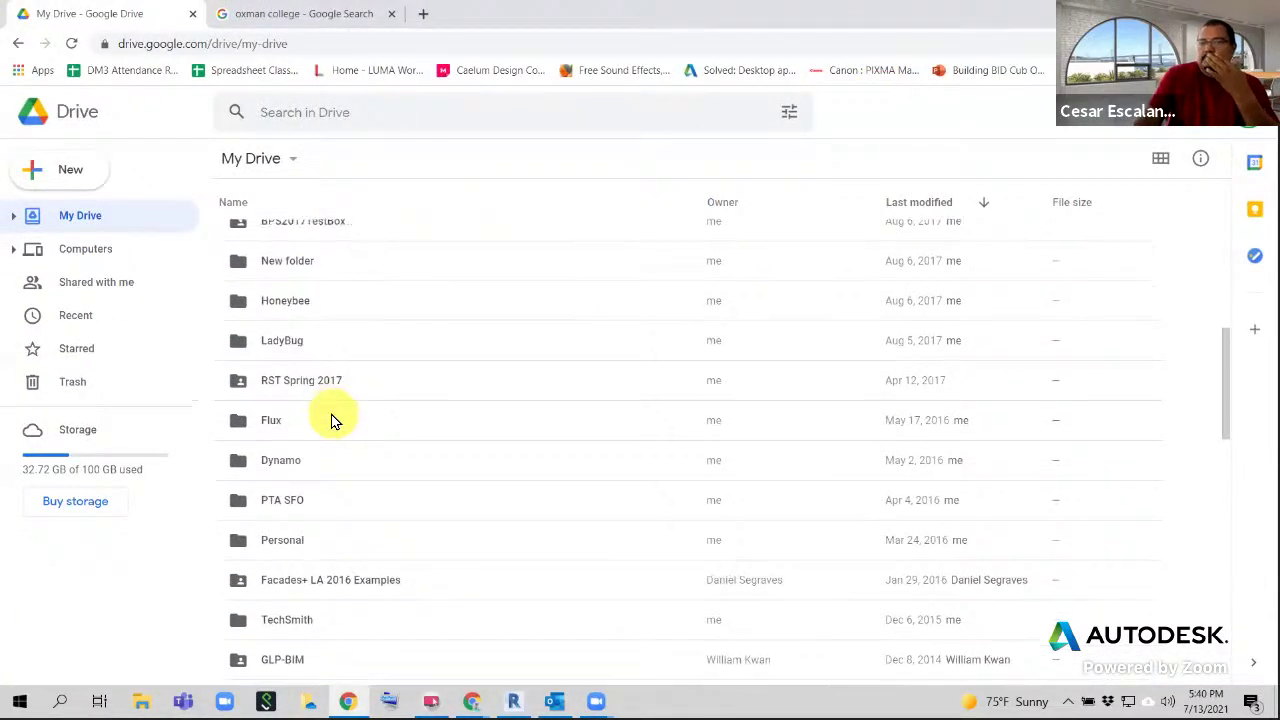
scroll(335, 420, up, 8)
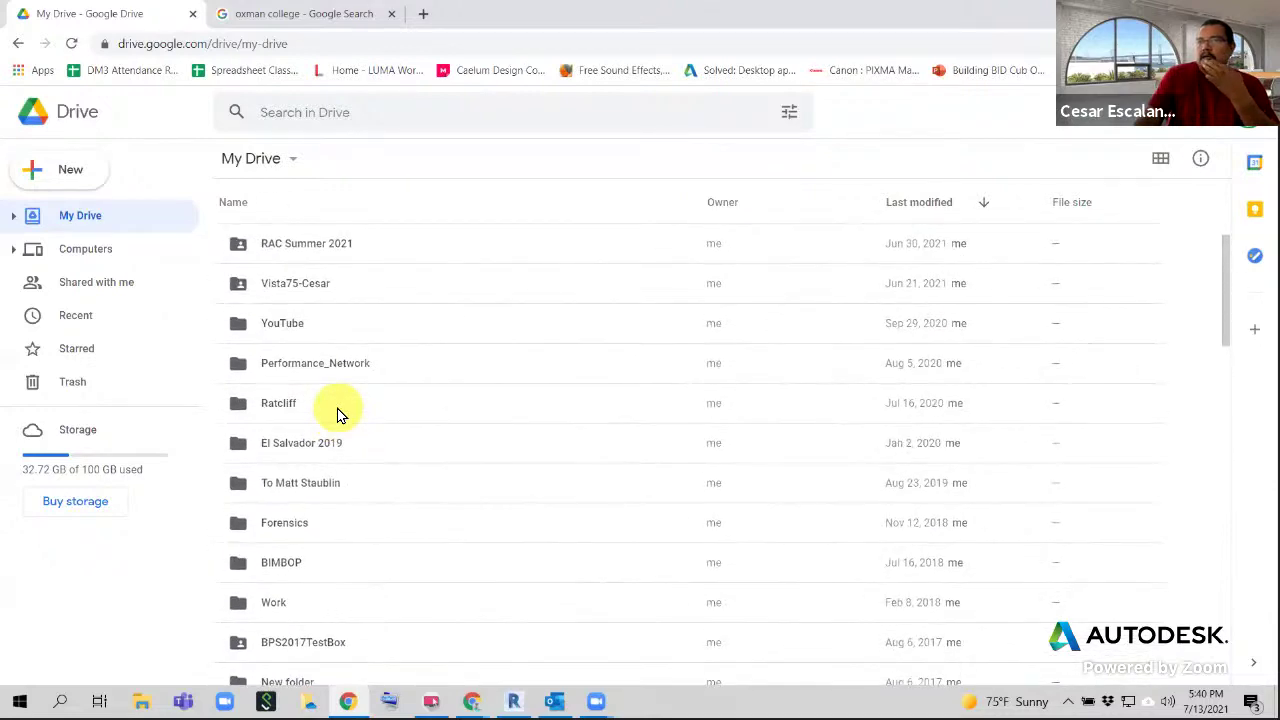
double_click(333, 255)
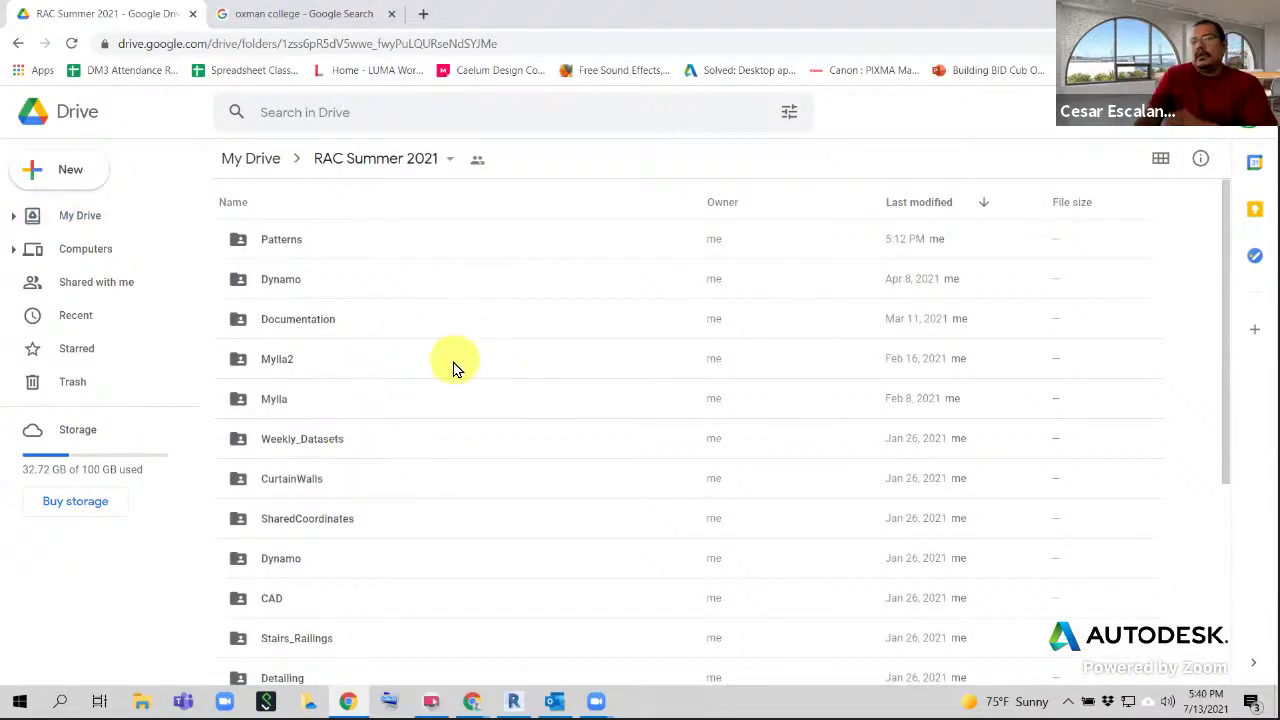
Open the 20210708 folder inside Weekly_Datasets
scroll(363, 363, down, 3)
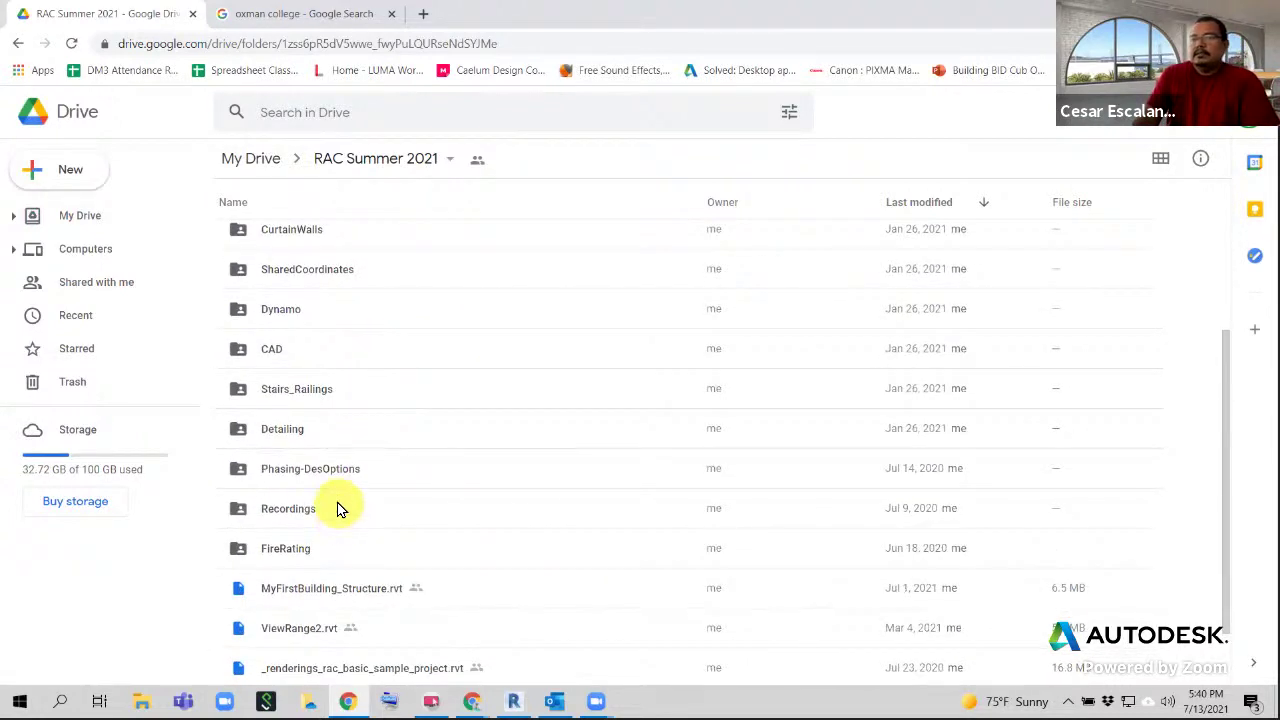
scroll(337, 508, up, 2)
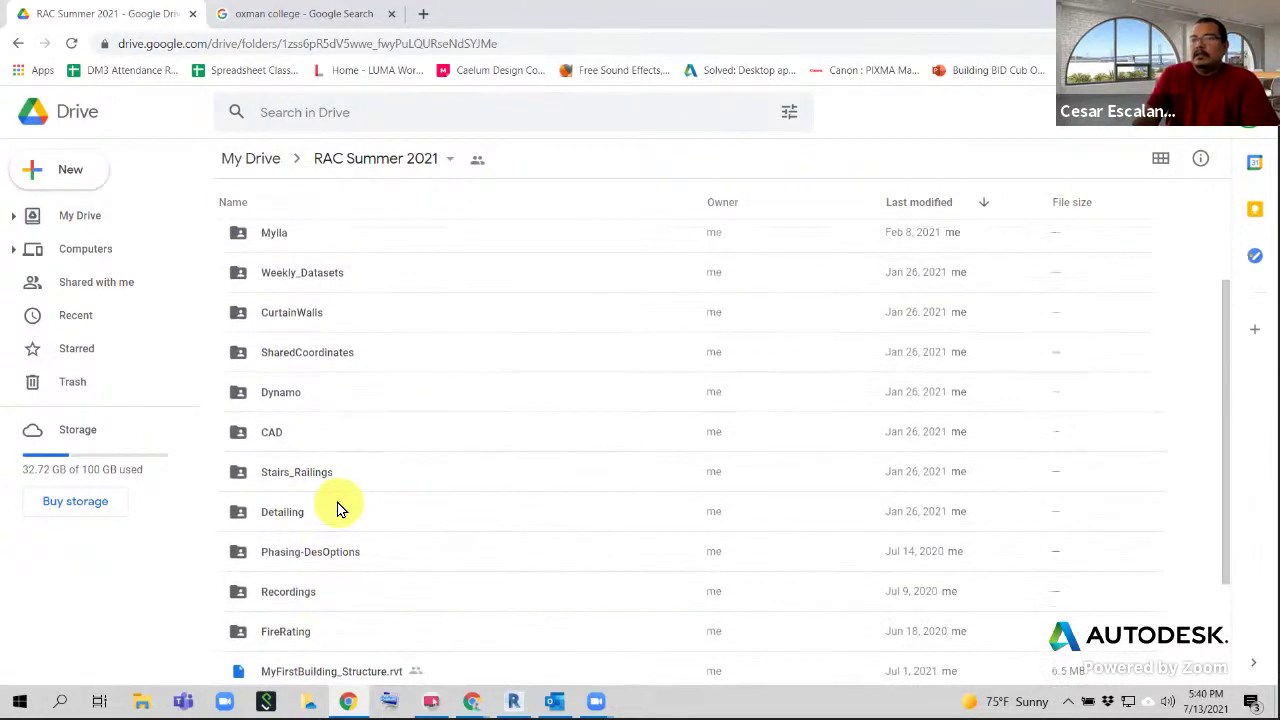
double_click(309, 274)
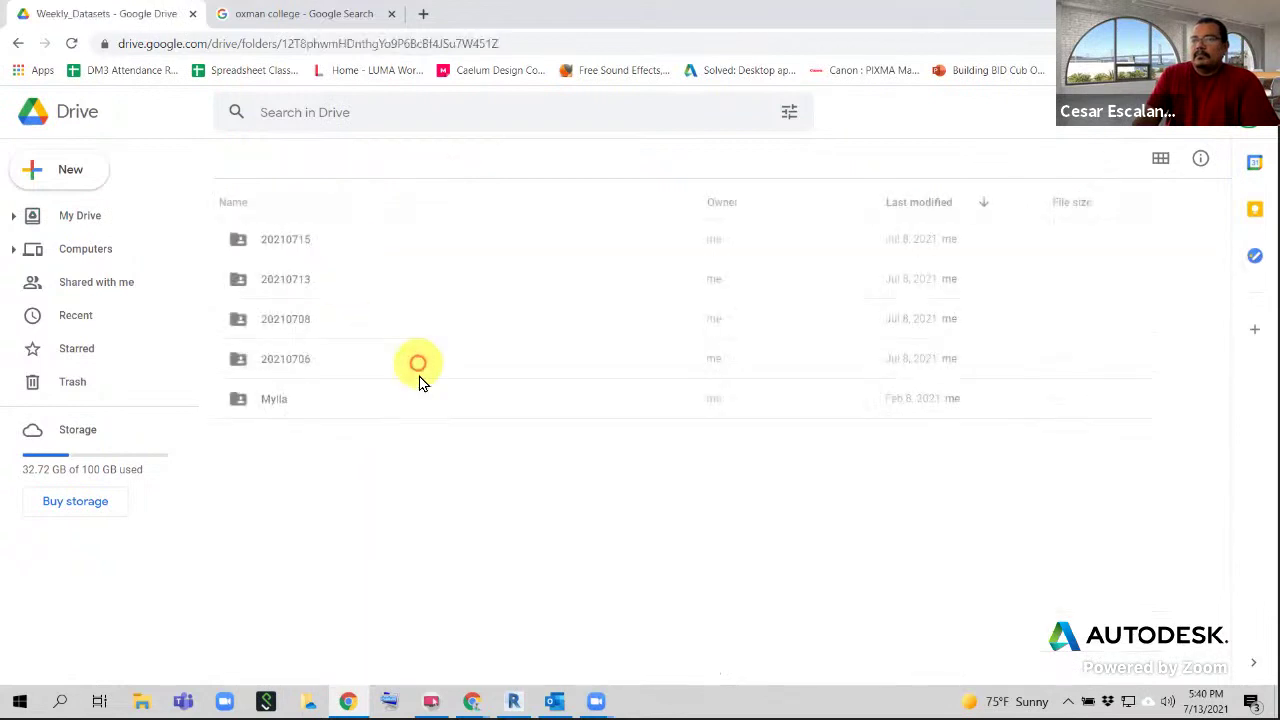
double_click(300, 321)
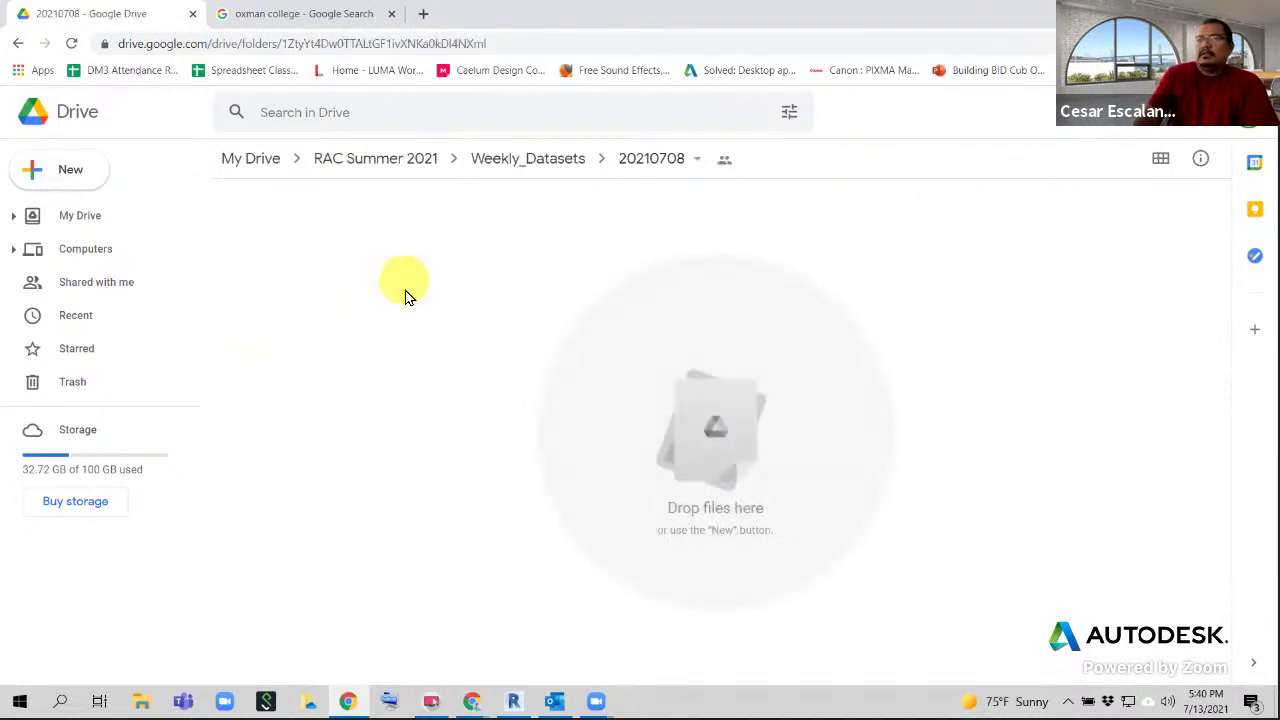
Check the 20210706 folder in Weekly_Datasets, return to the folder list, and open the 20210713 folder
click(523, 160)
double_click(293, 370)
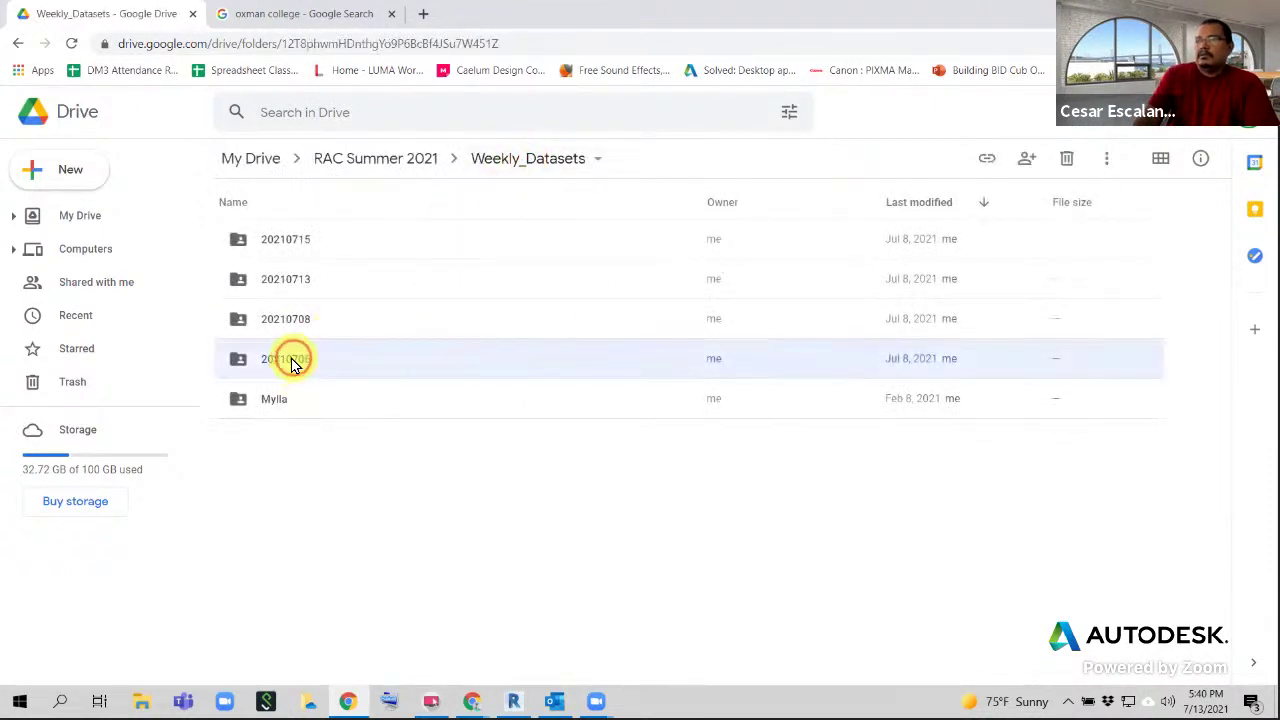
click(15, 45)
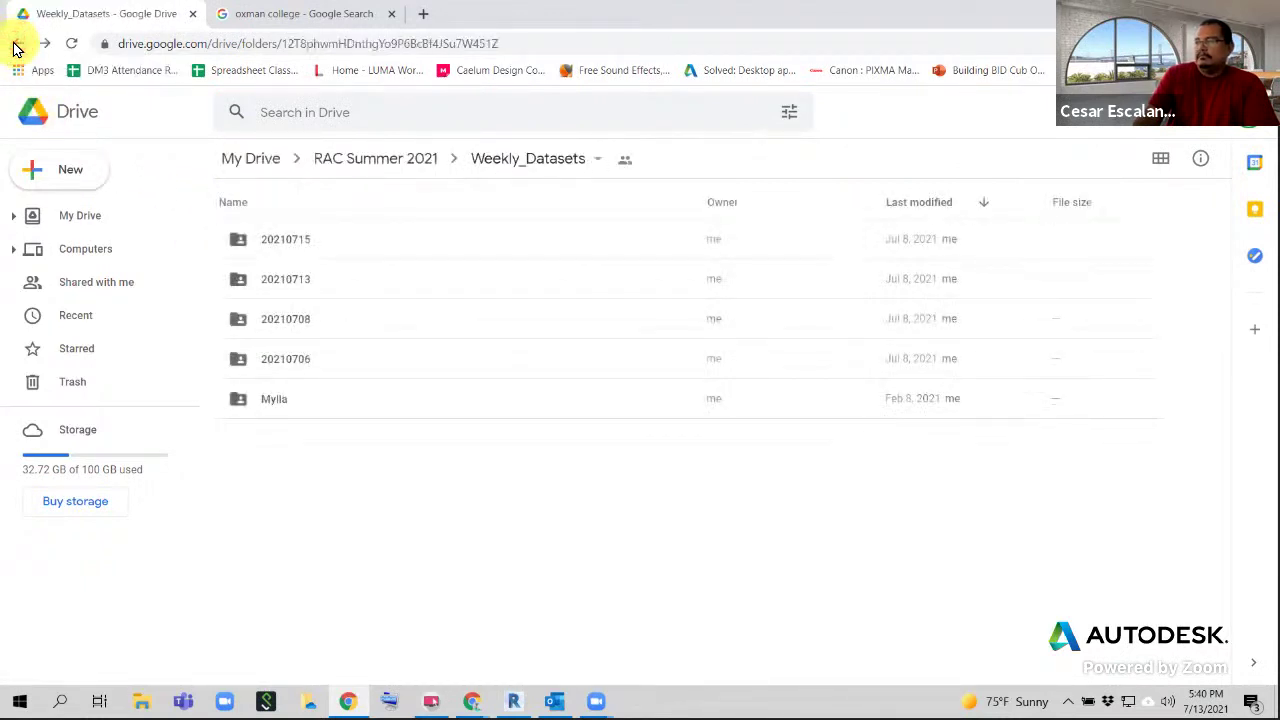
double_click(290, 279)
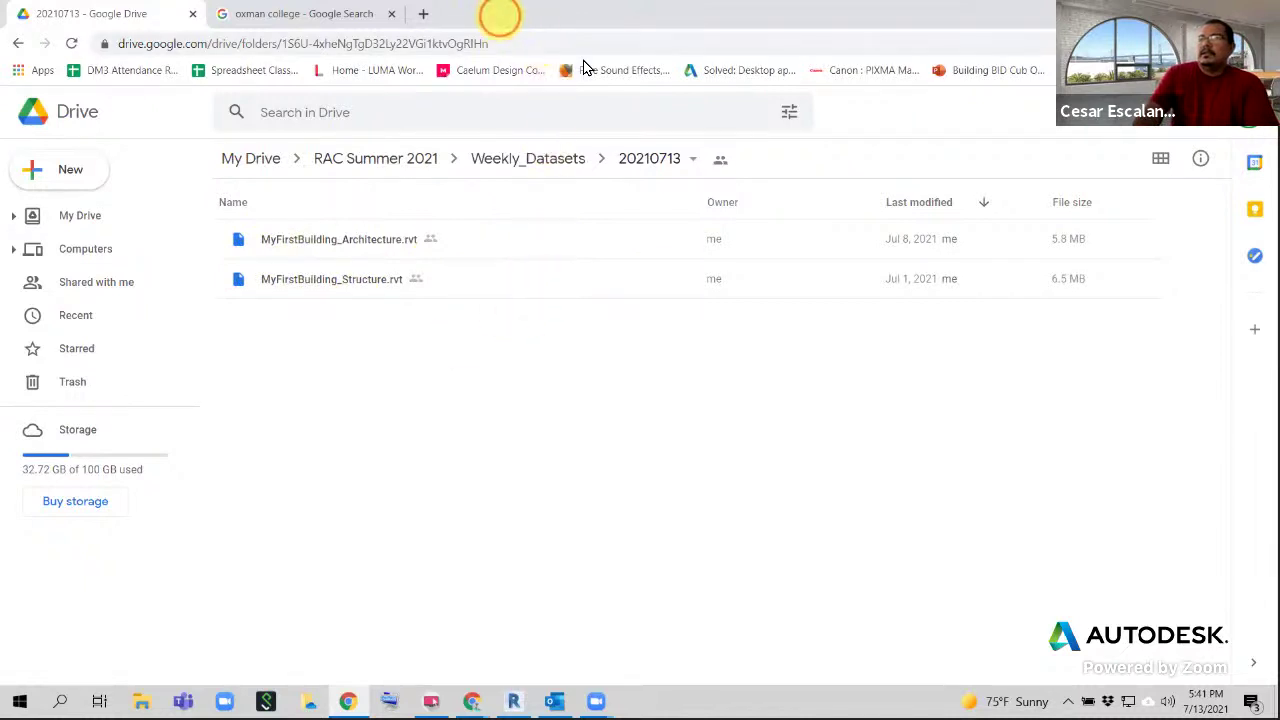
Switch to Revit and survey the sample curtain walls beside the building in the 3D view
key(alt+Tab)
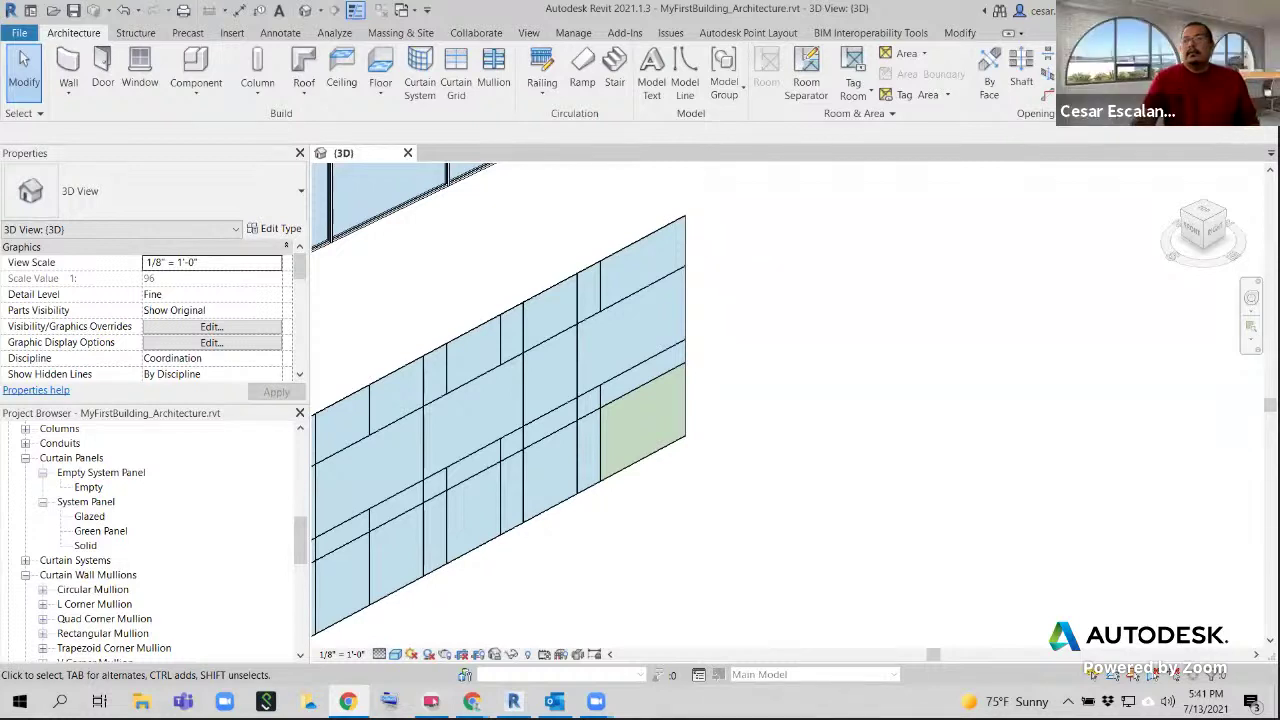
scroll(720, 440, down, 2)
middle_drag(811, 353, 869, 300)
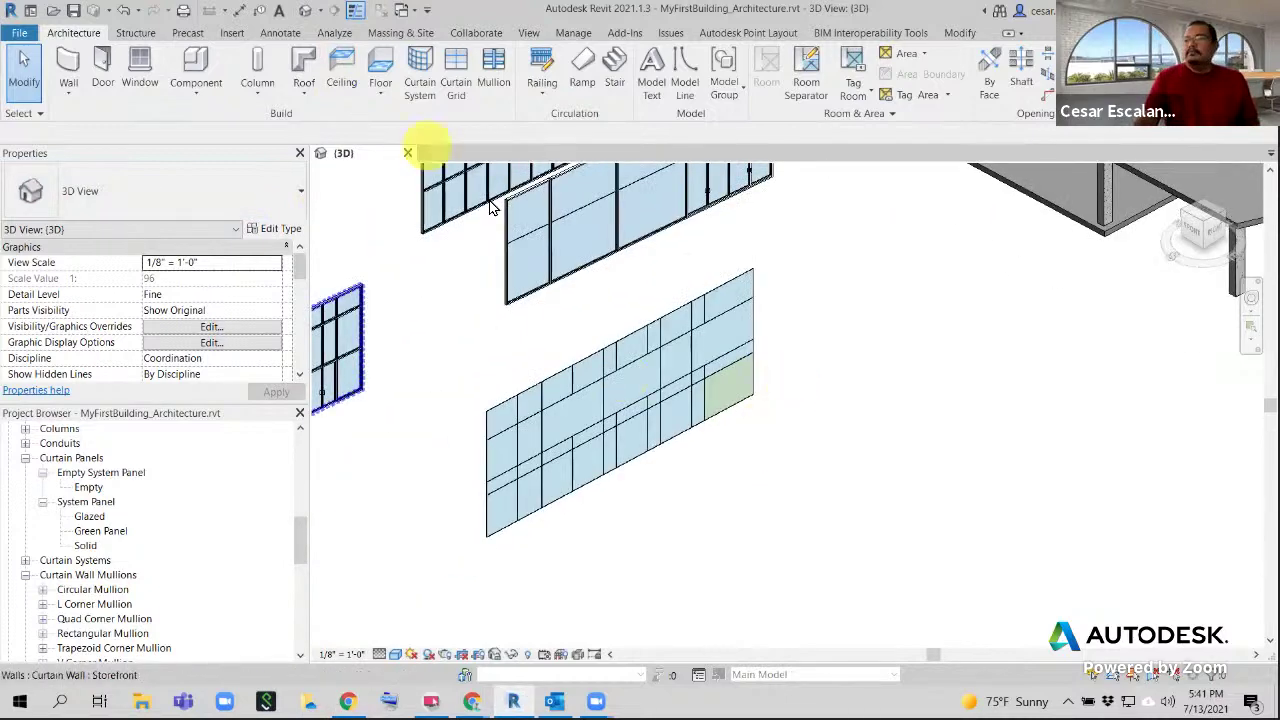
scroll(645, 520, down, 3)
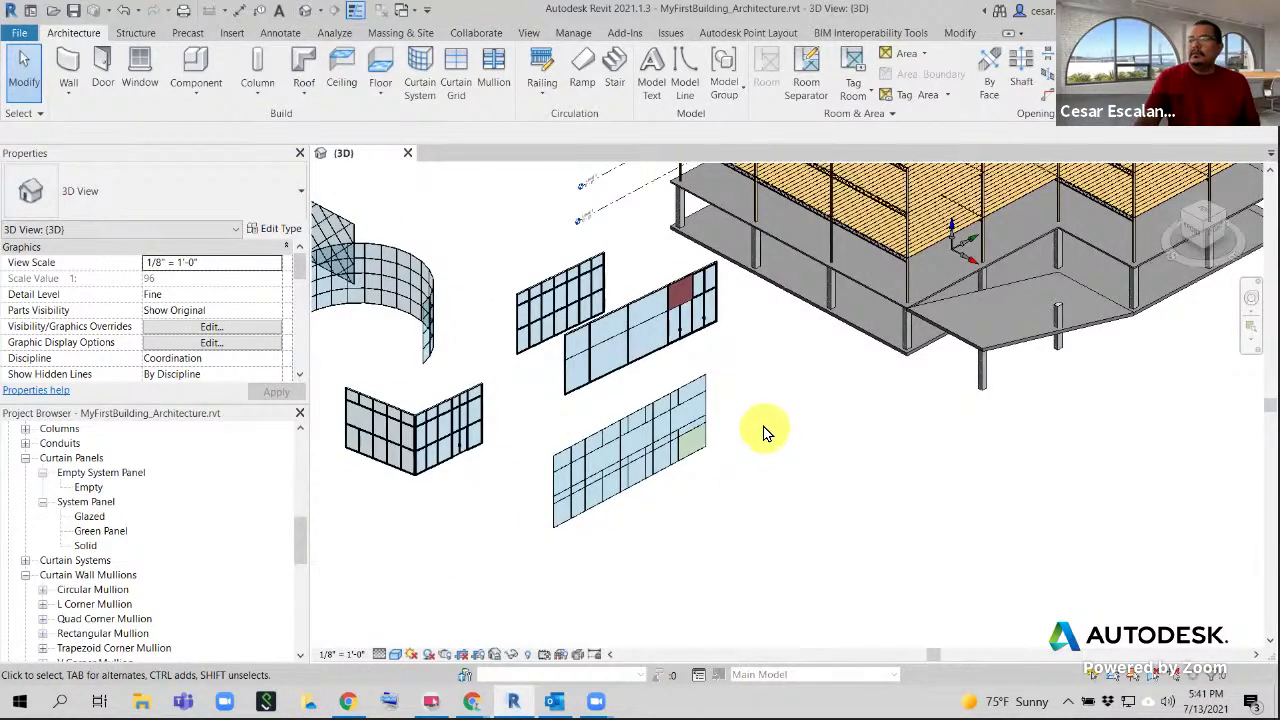
middle_drag(766, 429, 658, 418)
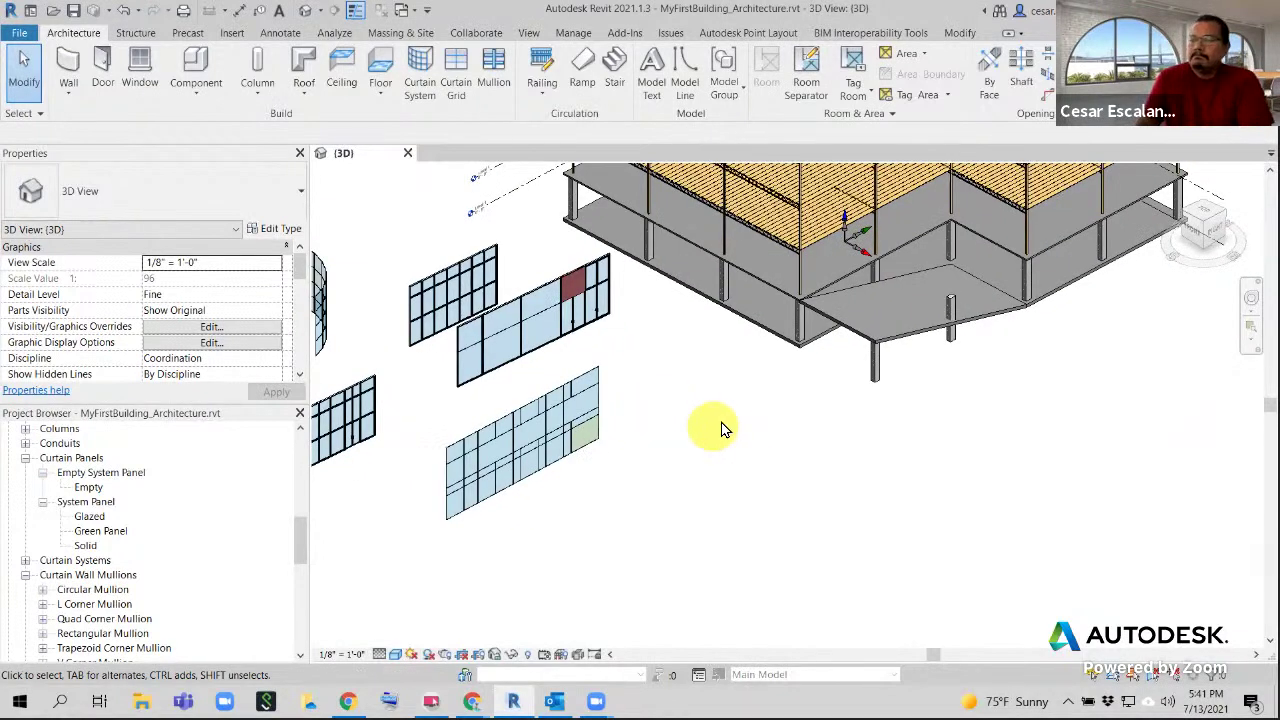
scroll(665, 435, up, 2)
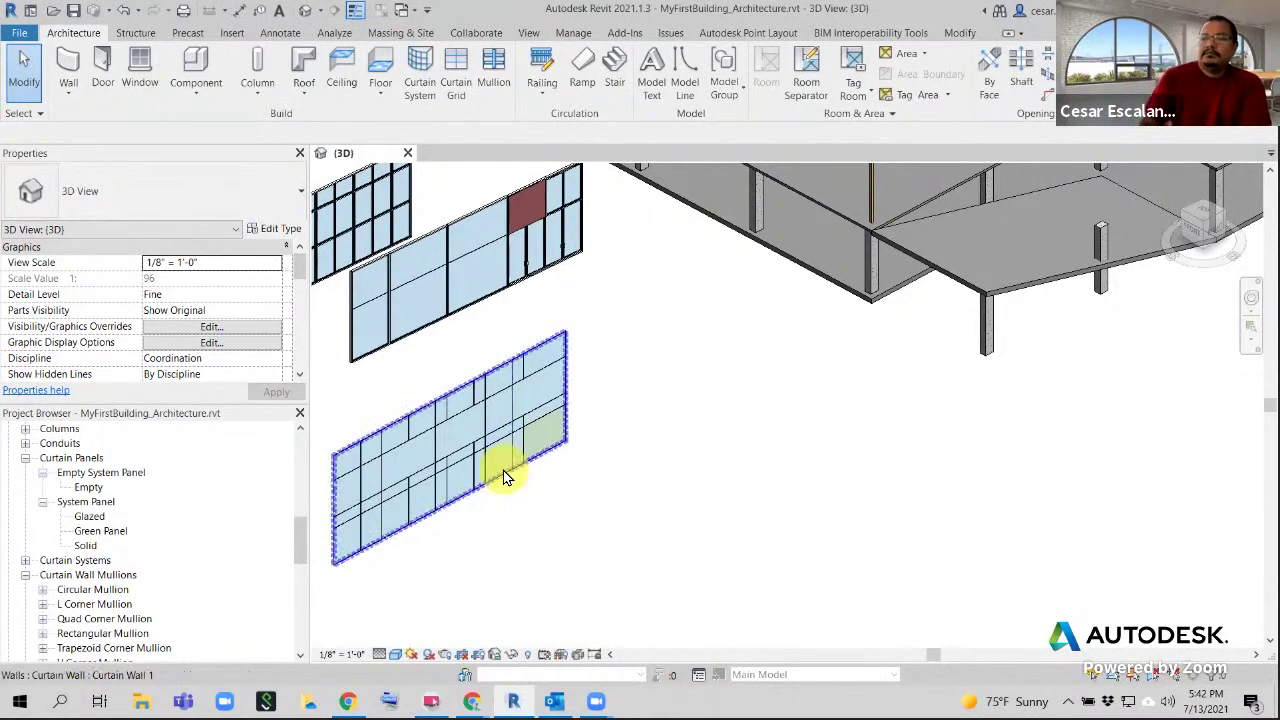
Select the green panel at the lower corner of the irregularly gridded curtain wall
scroll(586, 430, up, 5)
scroll(605, 452, down, 1)
scroll(605, 452, down, 4)
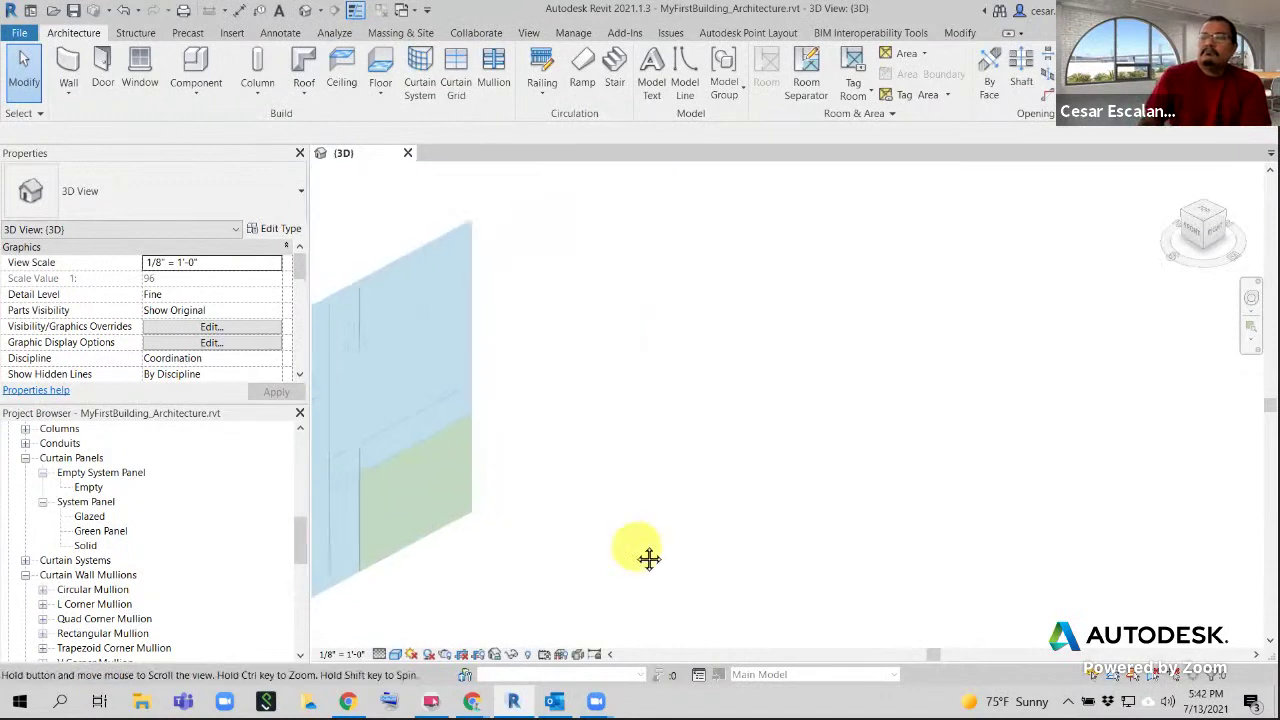
scroll(687, 432, up, 4)
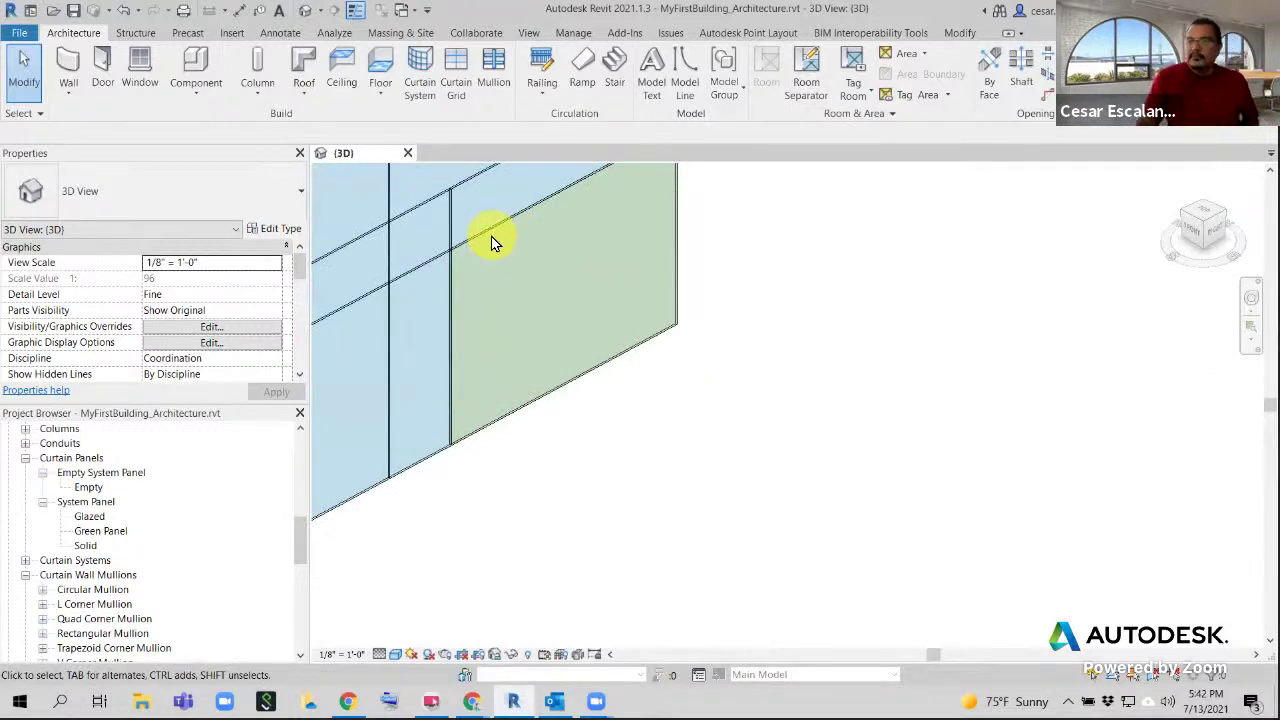
key(Tab)
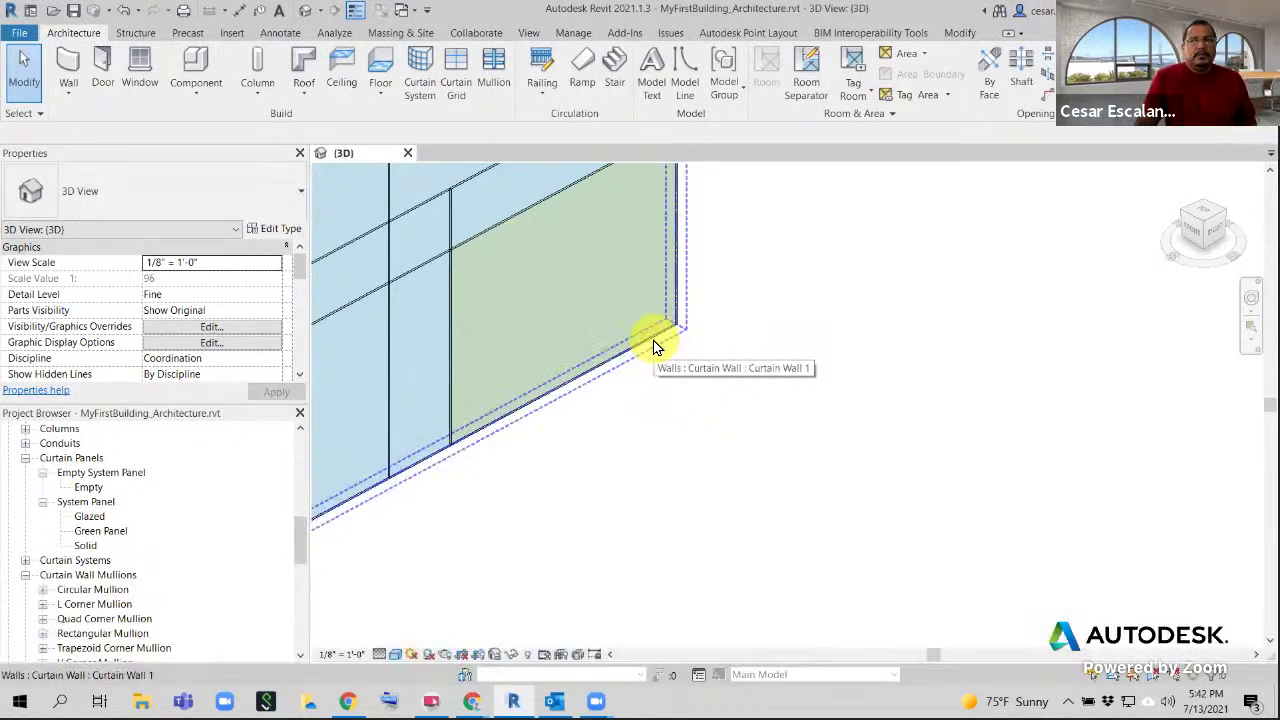
key(Tab)
click(652, 346)
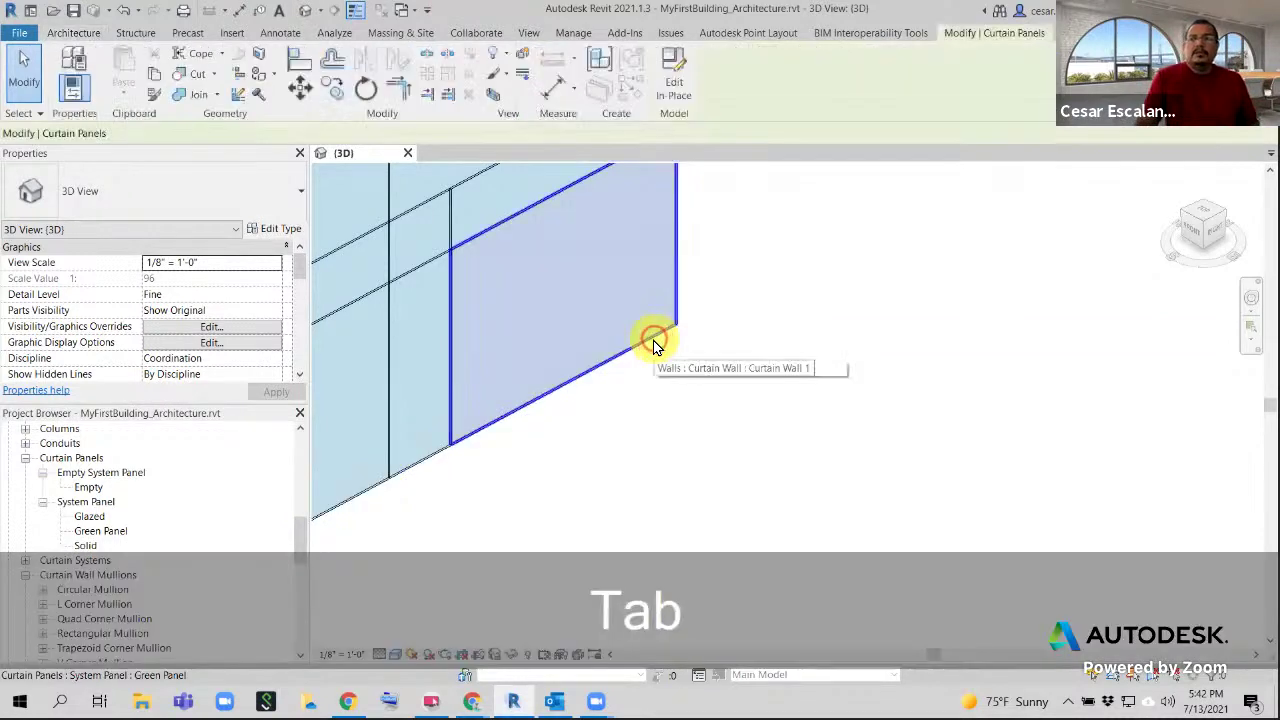
mouse_move(700, 460)
middle_down()
mouse_move(707, 481)
mouse_move(731, 463)
mouse_move(720, 457)
middle_up()
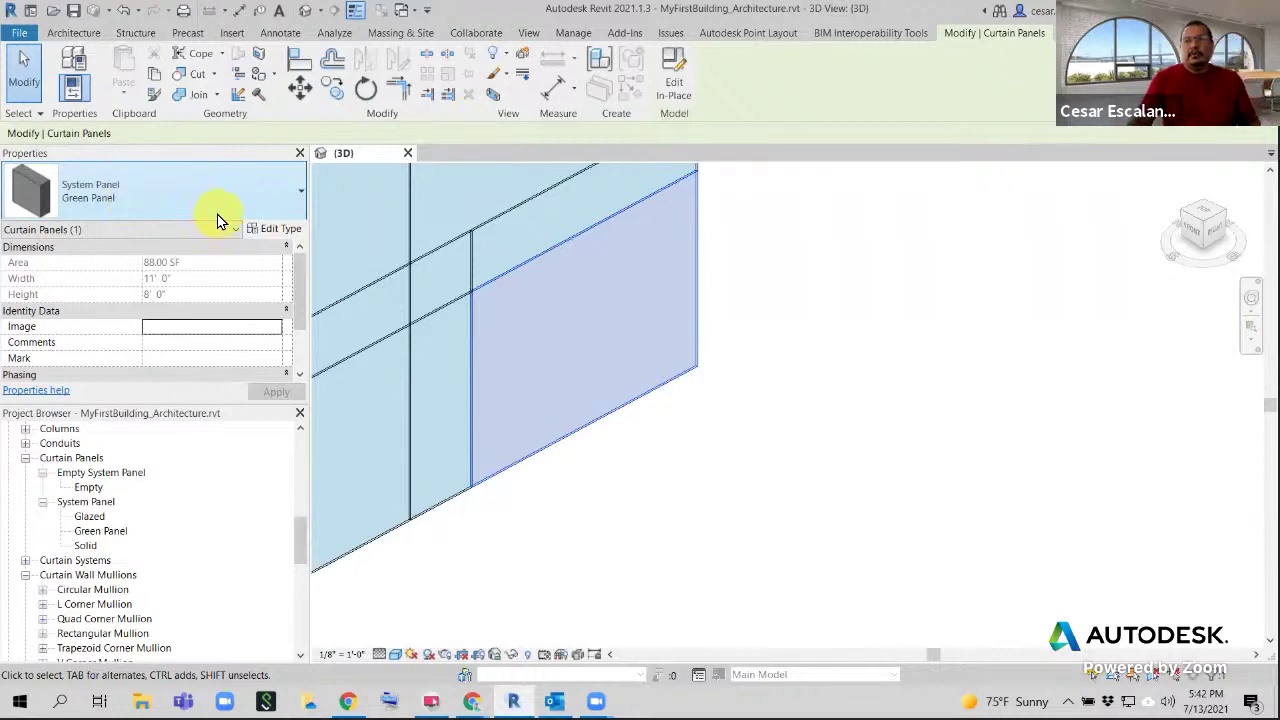
Duplicate the green panel's system panel type and name the new type Red Panel
click(281, 230)
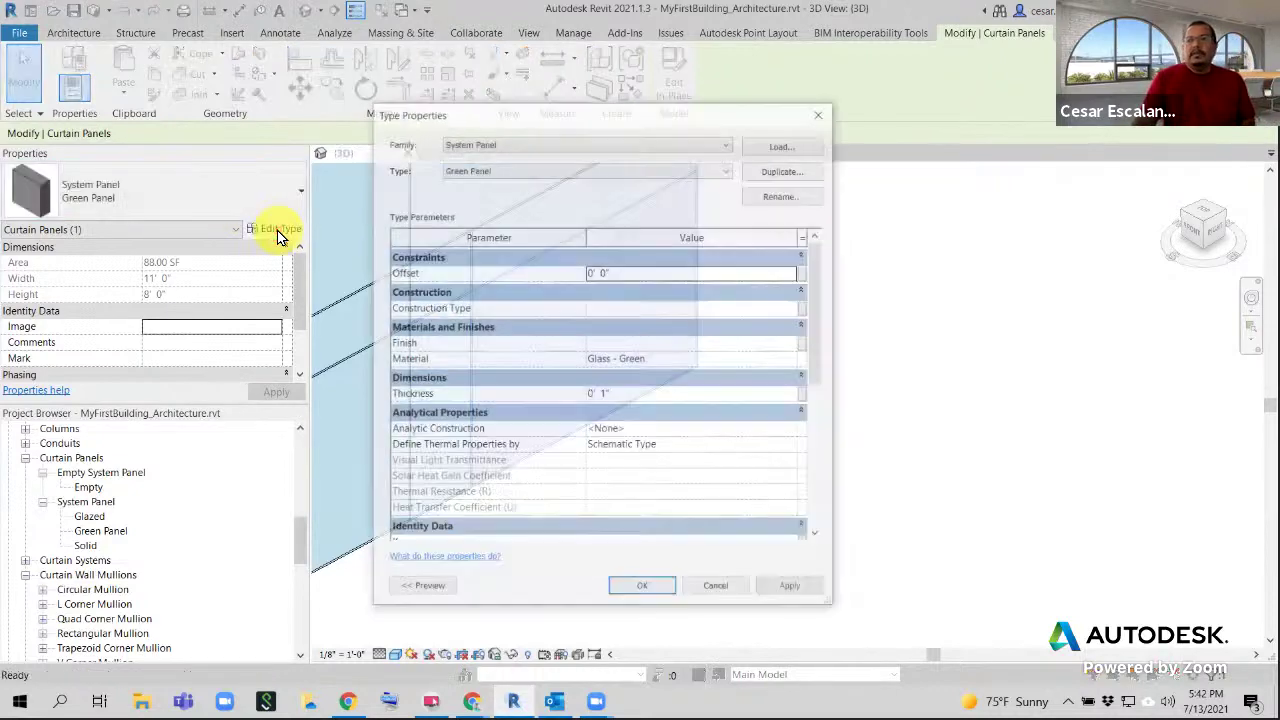
click(781, 172)
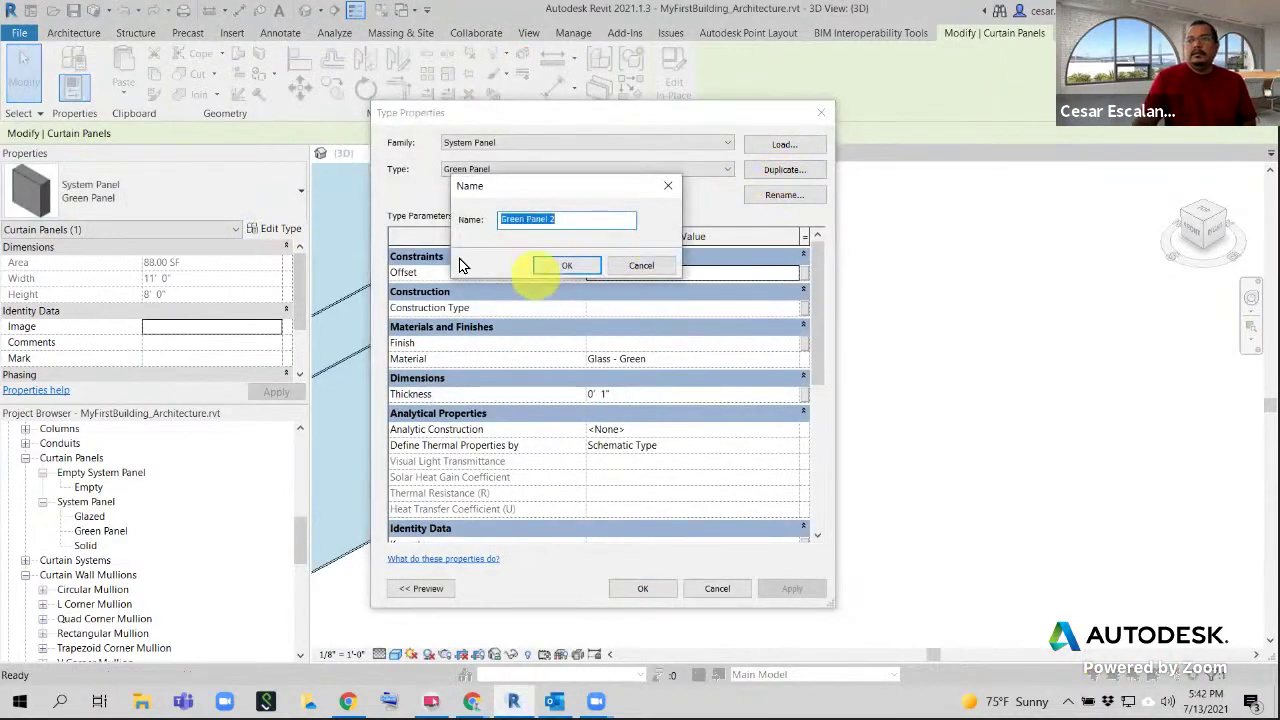
text(Red Panel)
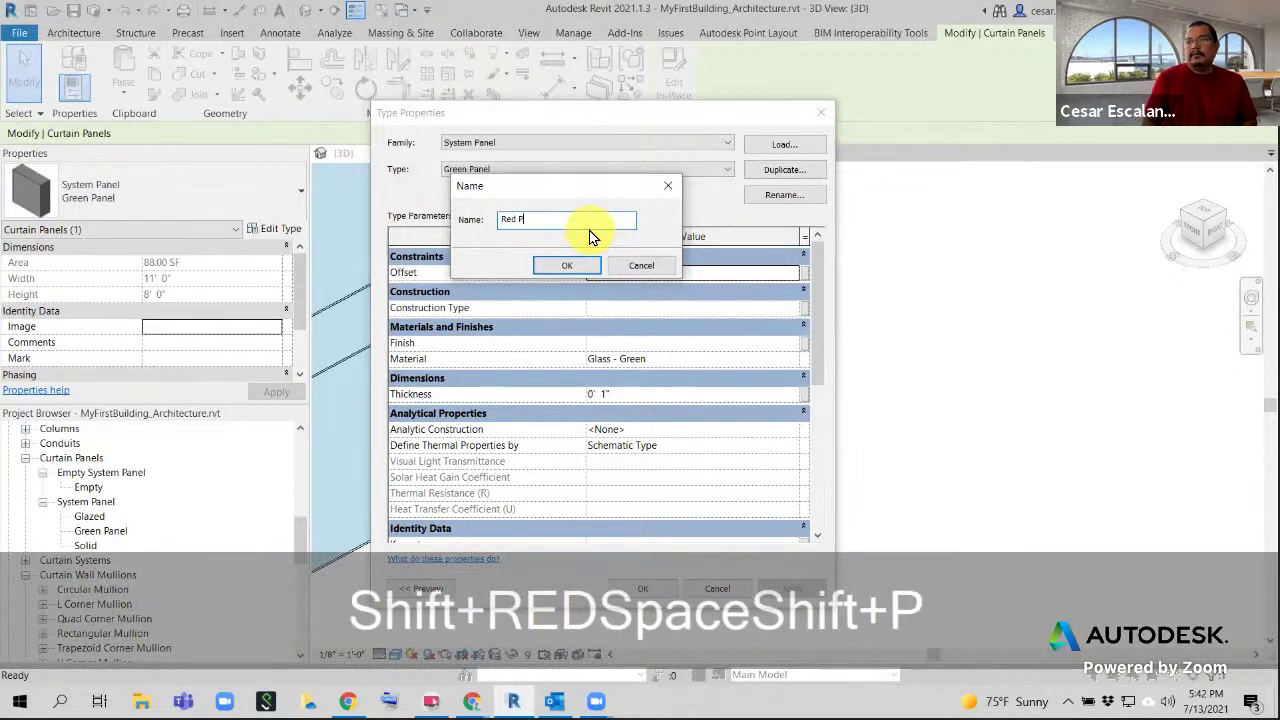
click(563, 265)
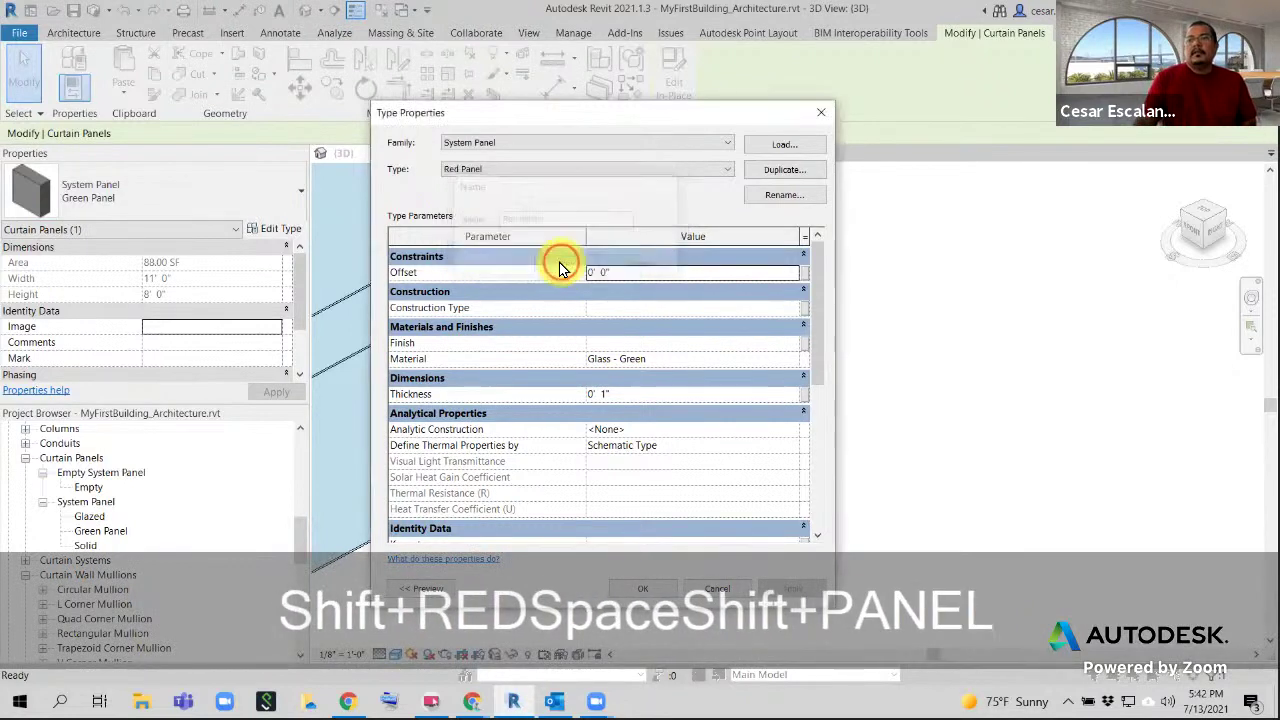
From the Red Panel type's material setting, duplicate the Glass - Green material and name the copy Glass - Red
click(658, 362)
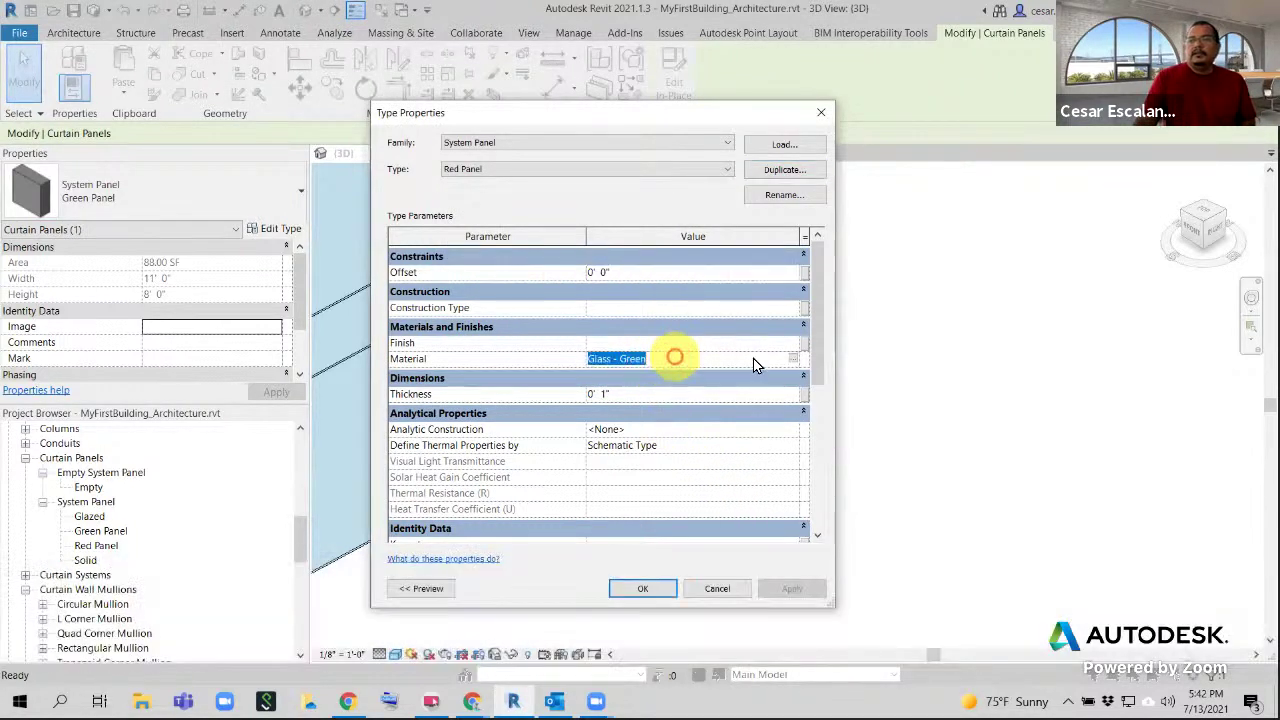
click(797, 359)
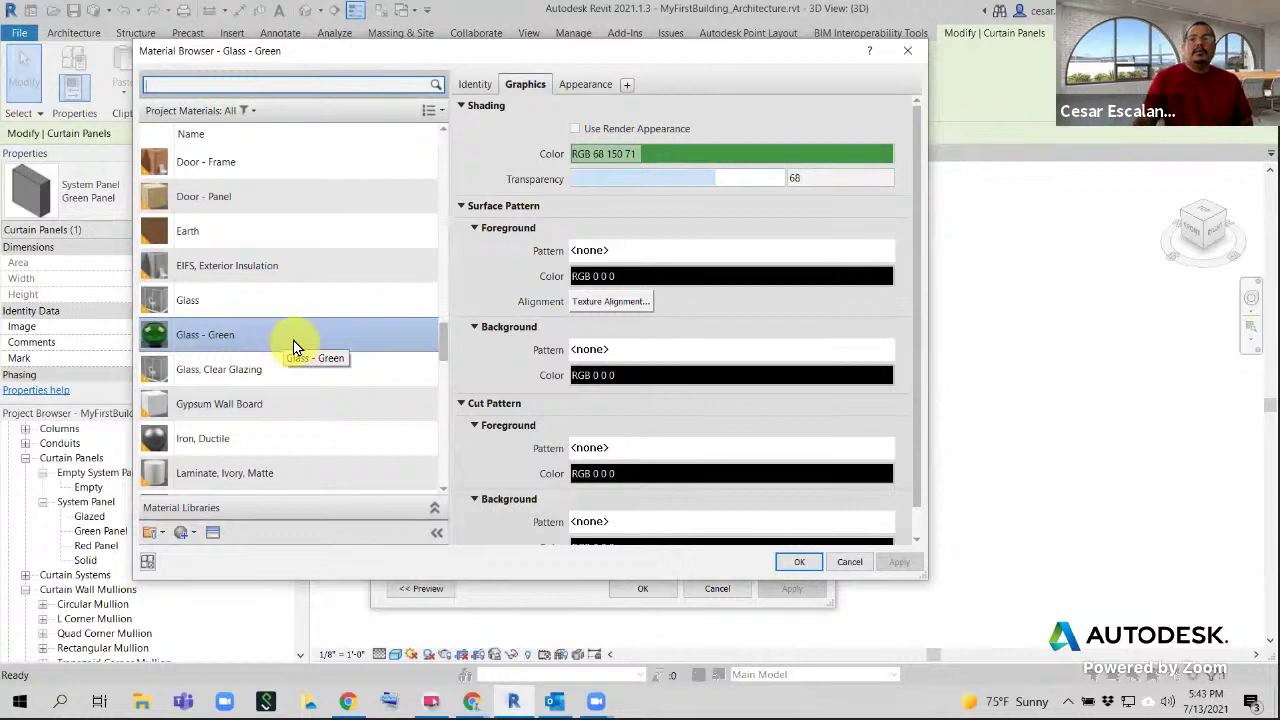
right_click(293, 340)
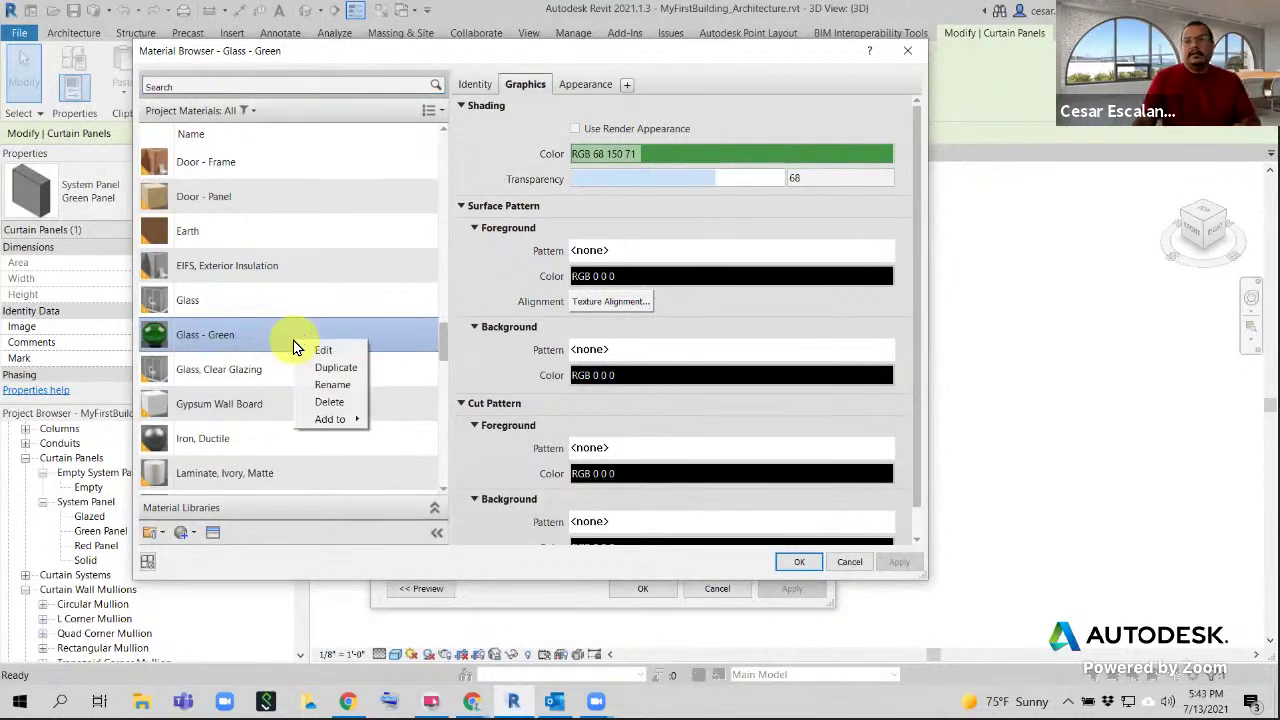
click(345, 372)
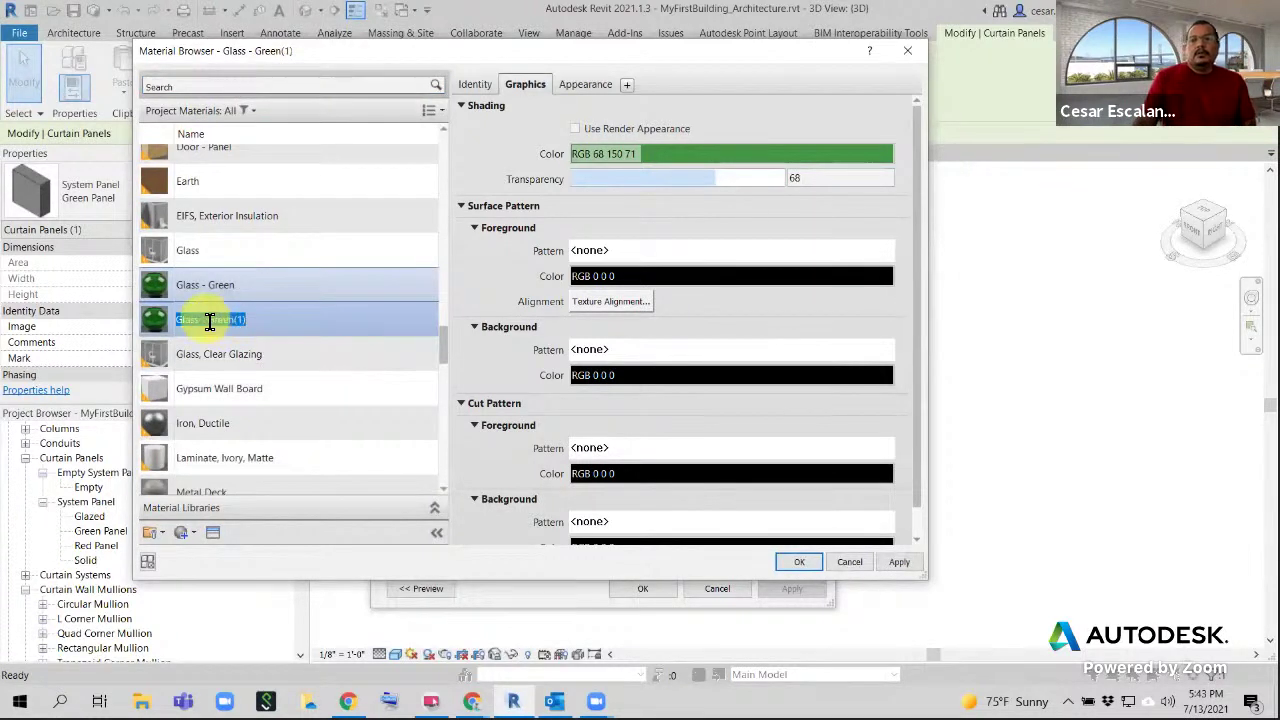
drag(207, 320, 278, 320)
text(Red)
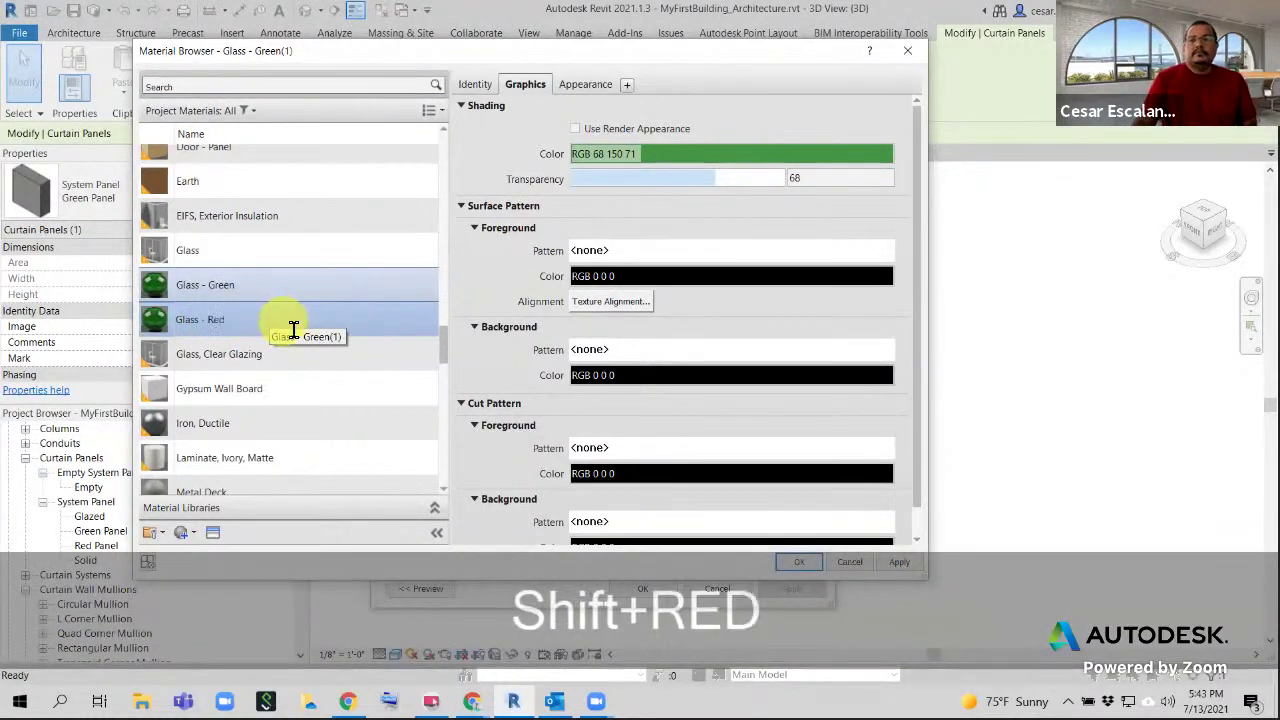
click(285, 327)
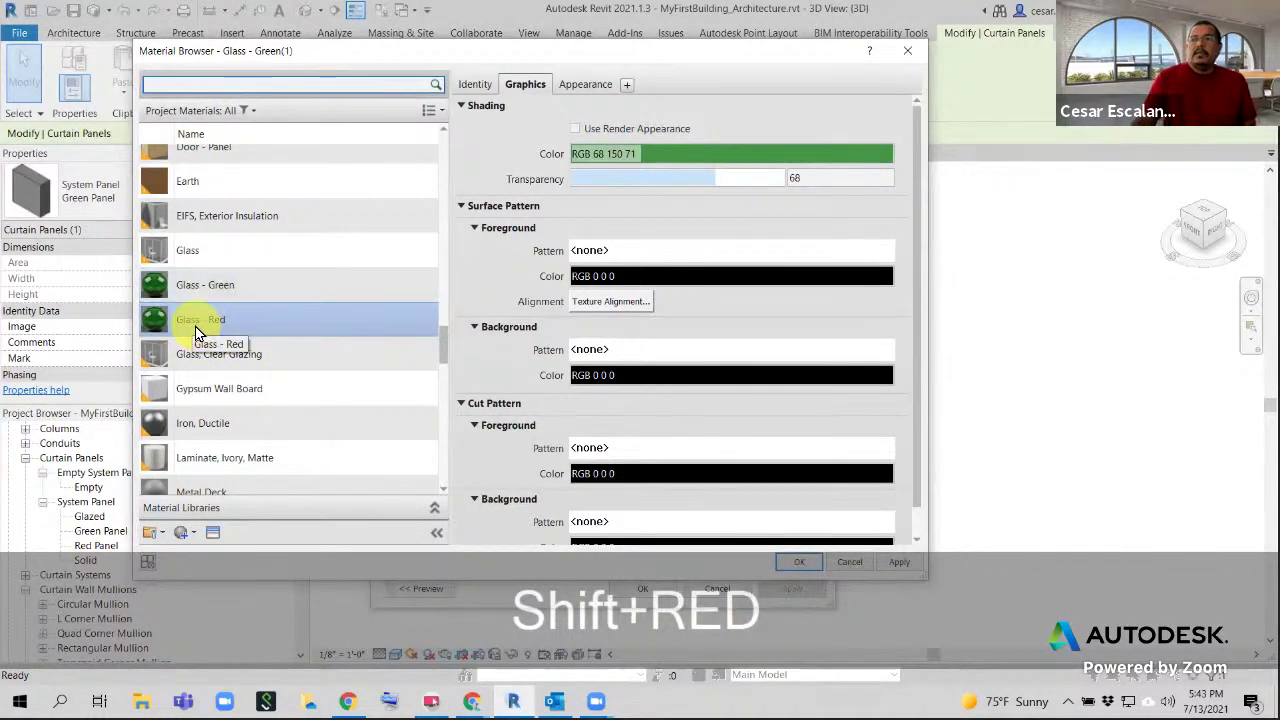
Review the identity, graphics and appearance properties of Glass - Red, sketching a temporary line from Glass - Green to the appearance asset
click(478, 85)
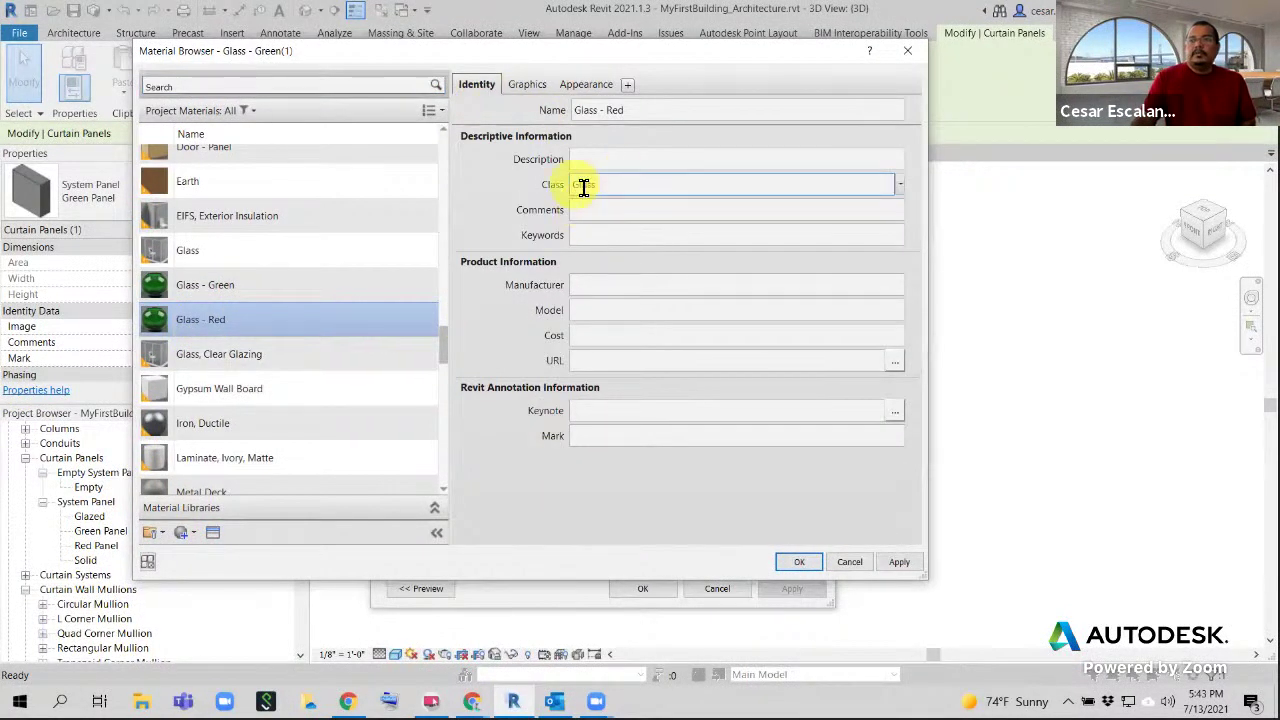
click(527, 84)
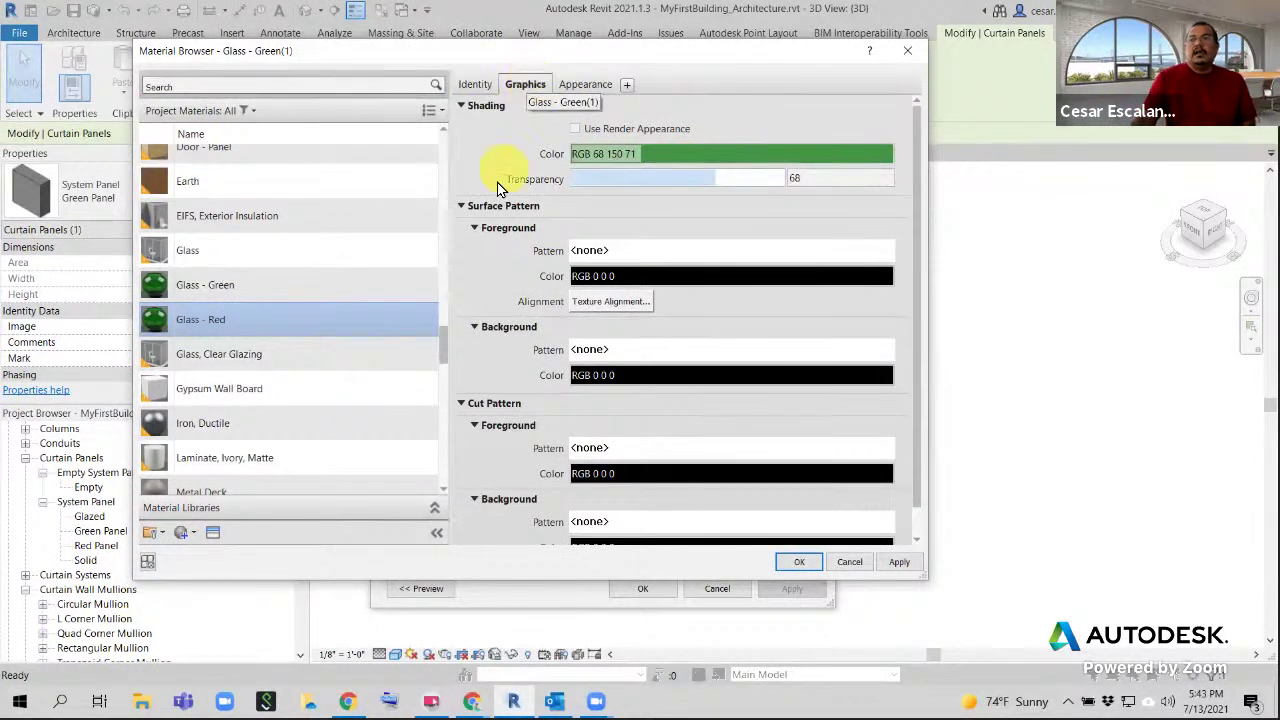
click(585, 86)
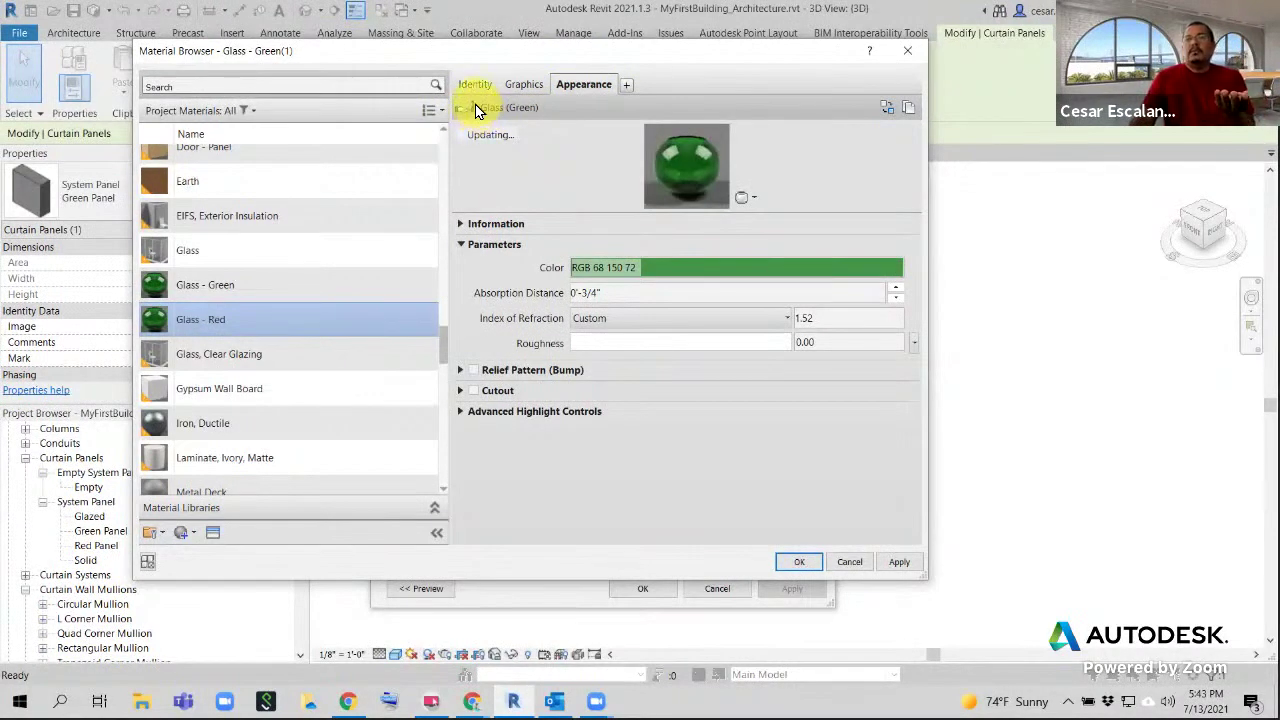
key(ctrl+d)
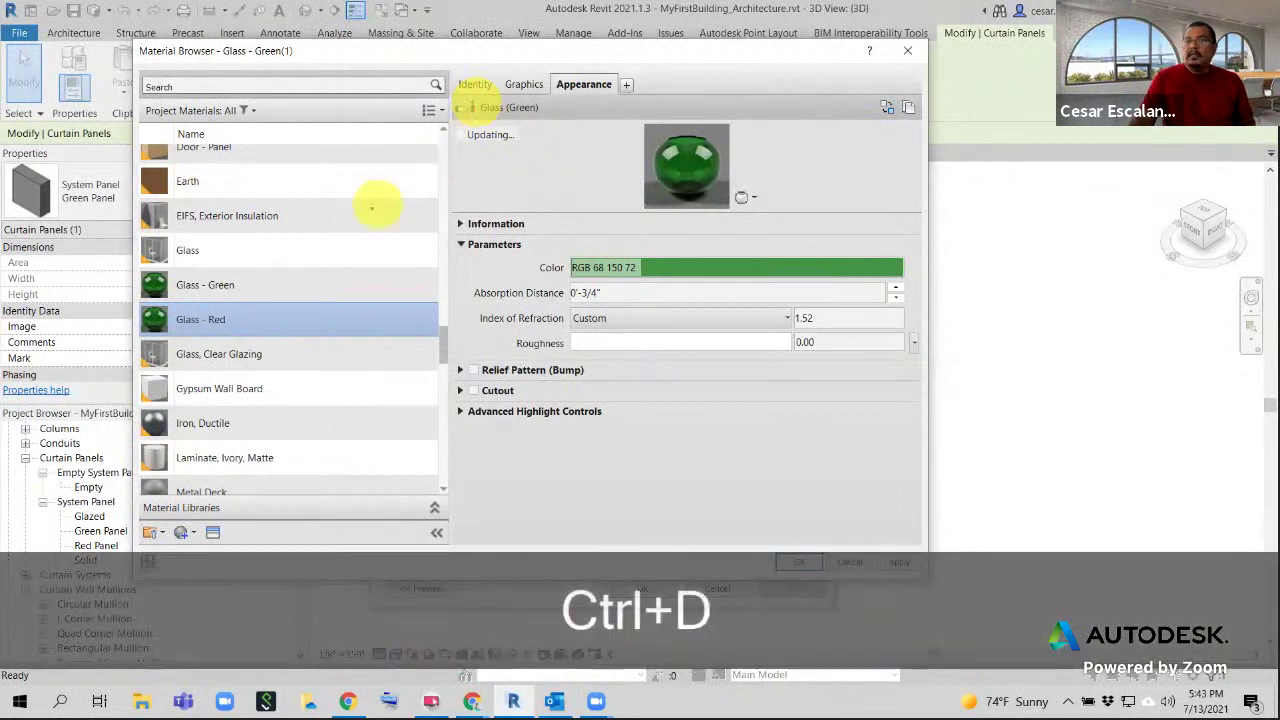
mouse_move(240, 284)
mouse_down()
mouse_move(430, 108)
mouse_move(460, 103)
mouse_up()
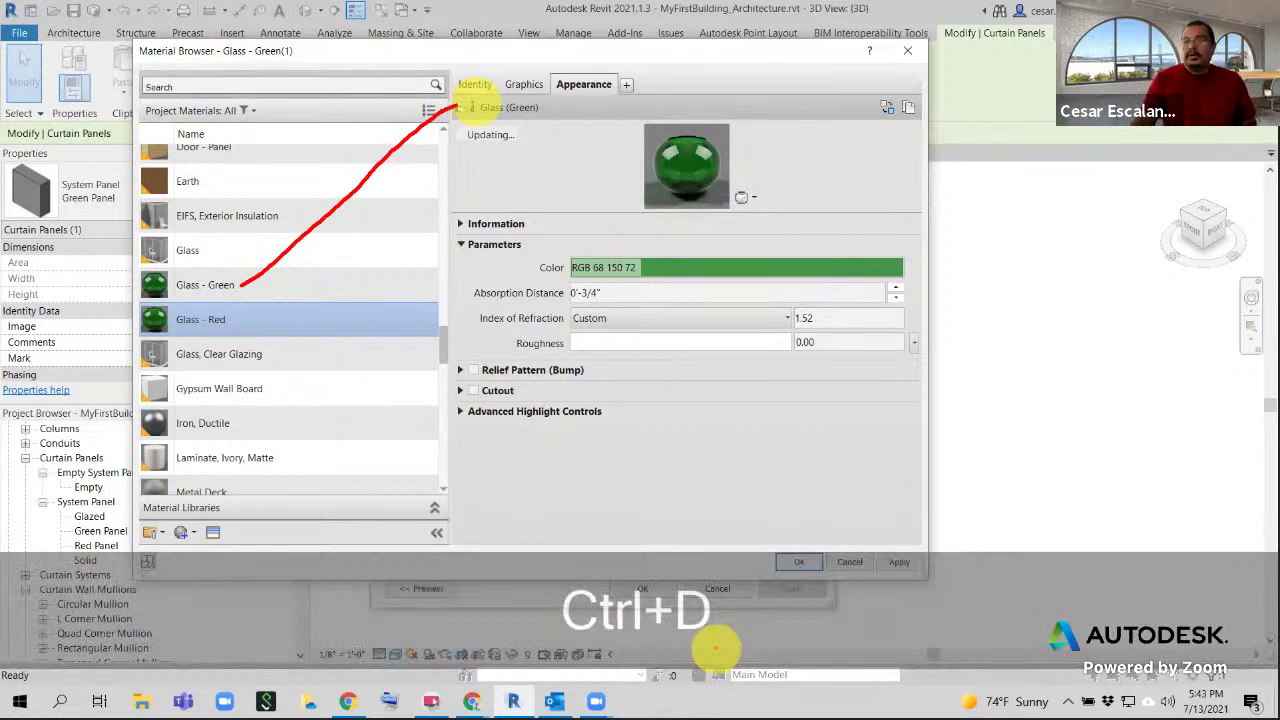
key(Escape)
Replace the Glass - Red material's appearance asset with Glass (Red) from the Glass category of the Appearance Library
scroll(240, 490, down, 1)
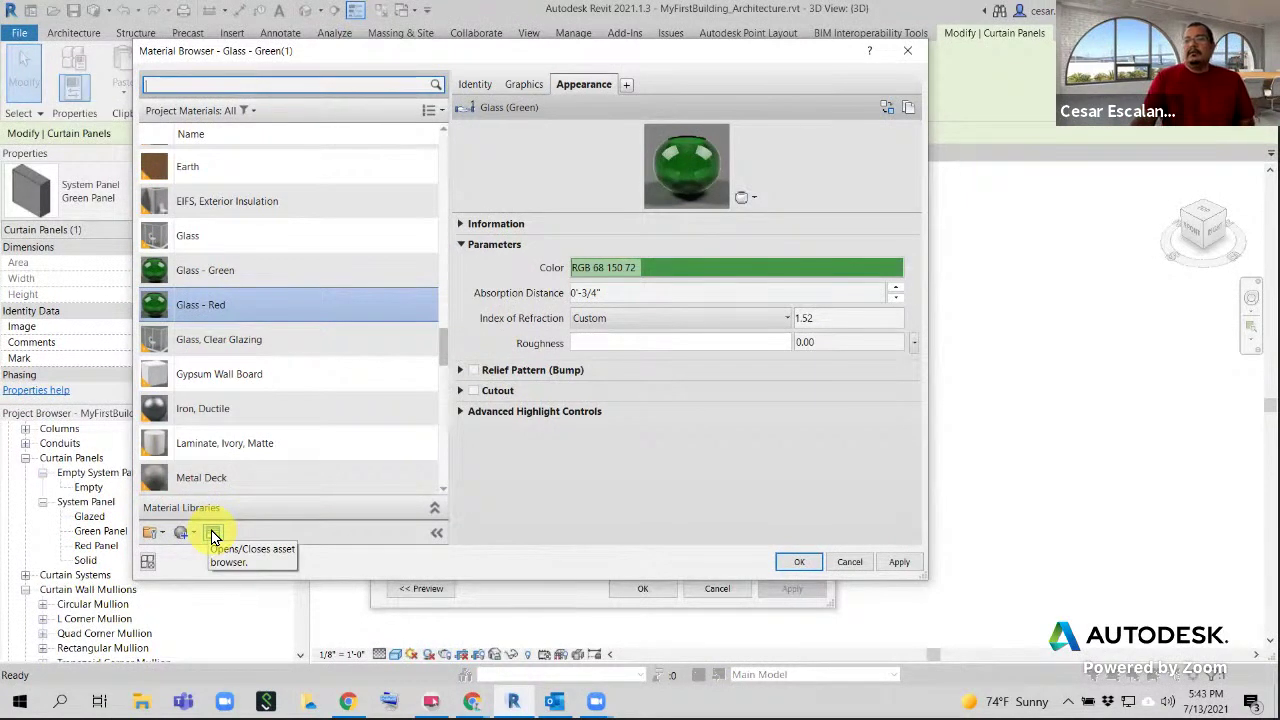
click(213, 537)
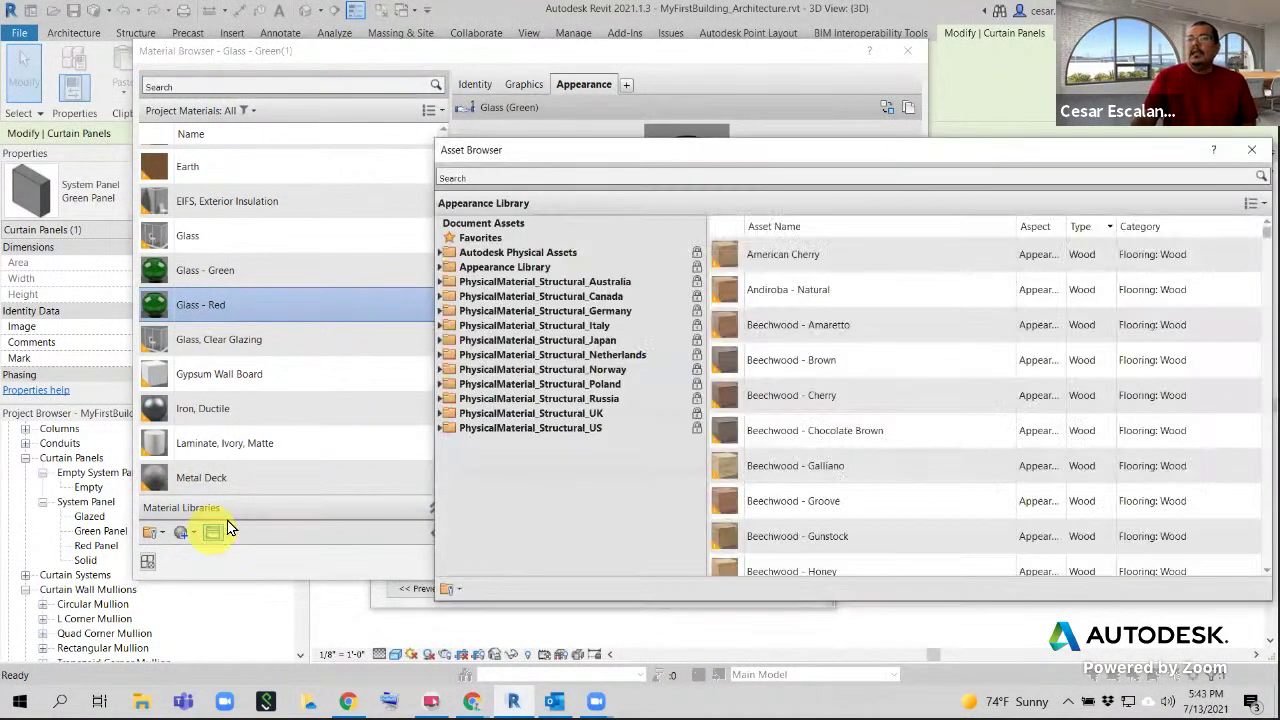
click(437, 268)
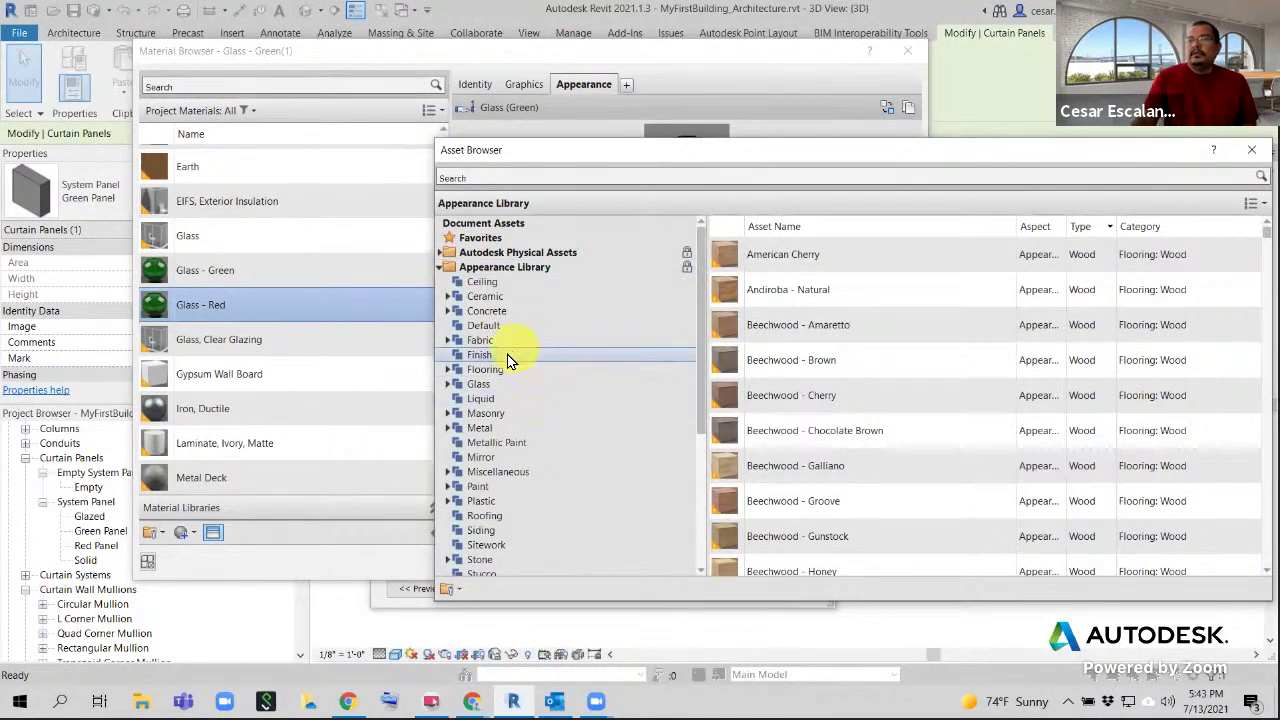
click(481, 384)
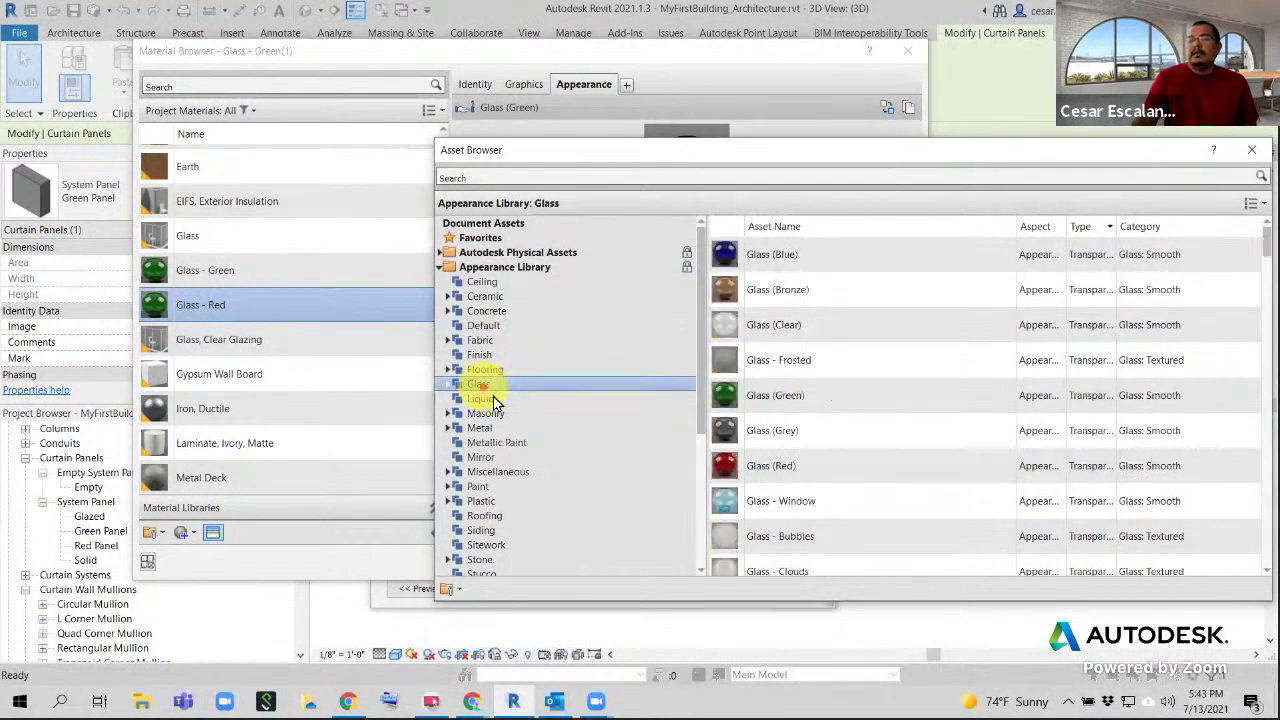
click(985, 478)
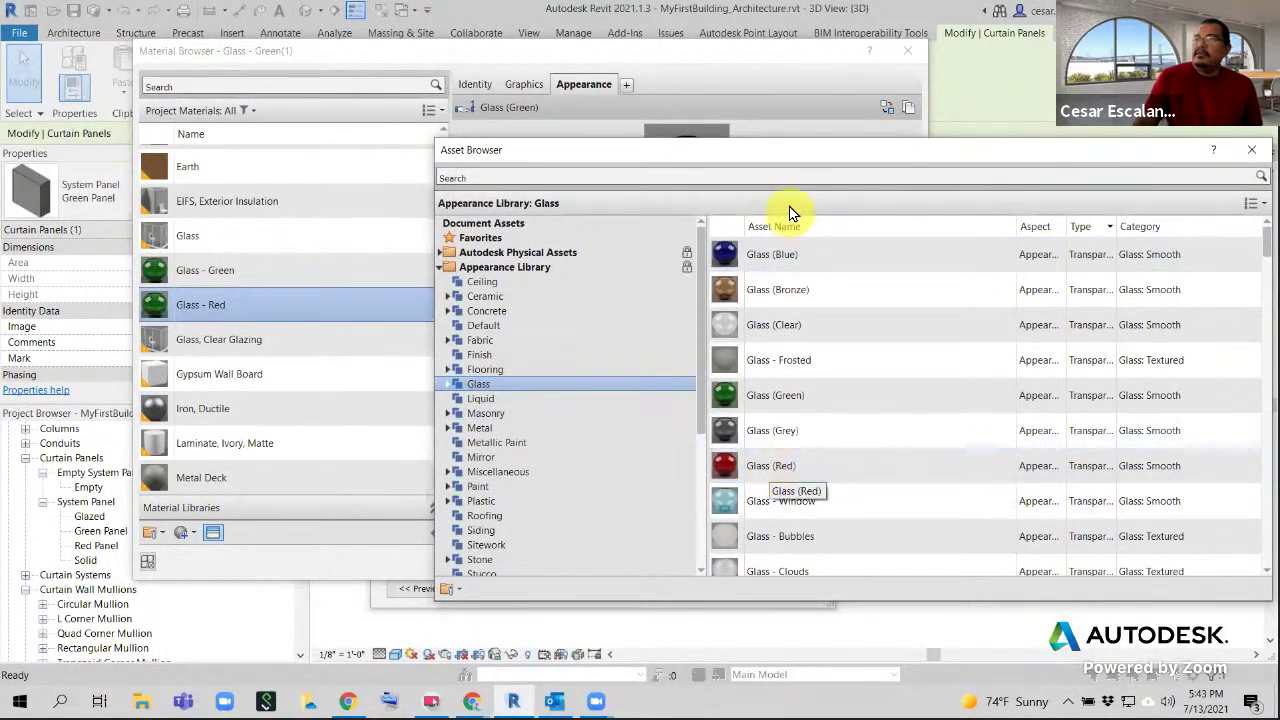
drag(780, 160, 354, 86)
double_click(343, 392)
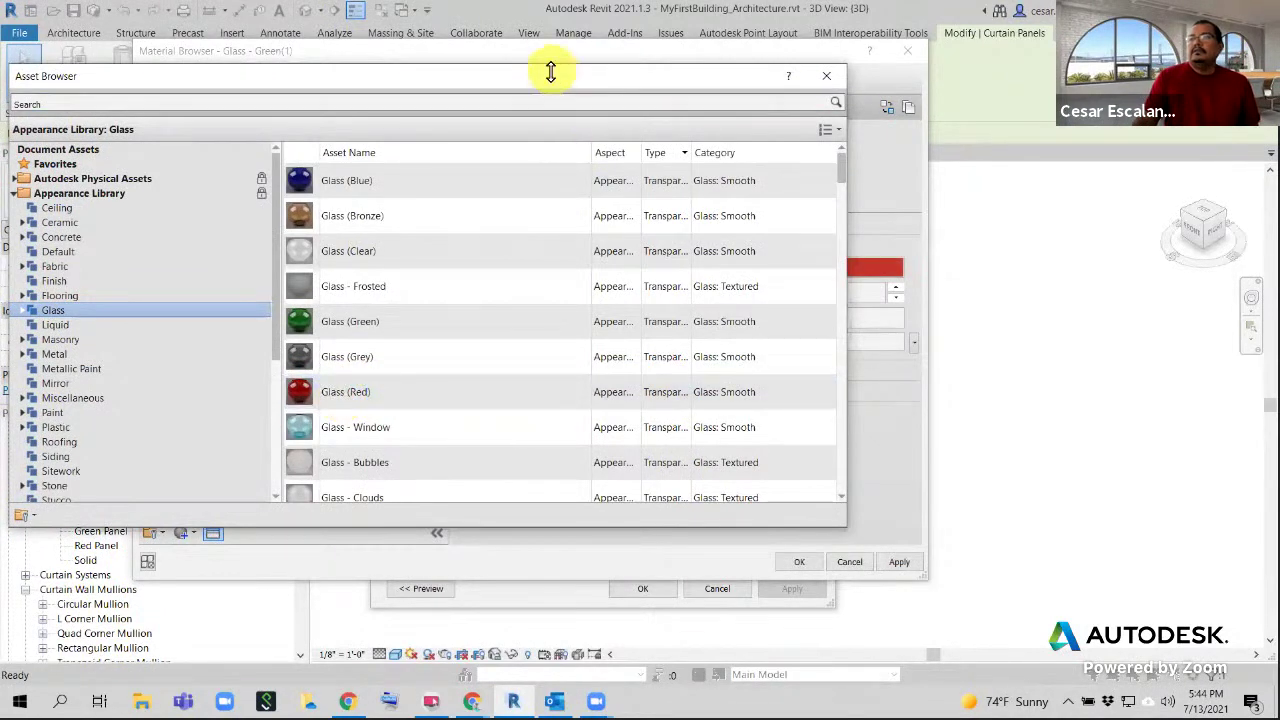
drag(503, 77, 903, 625)
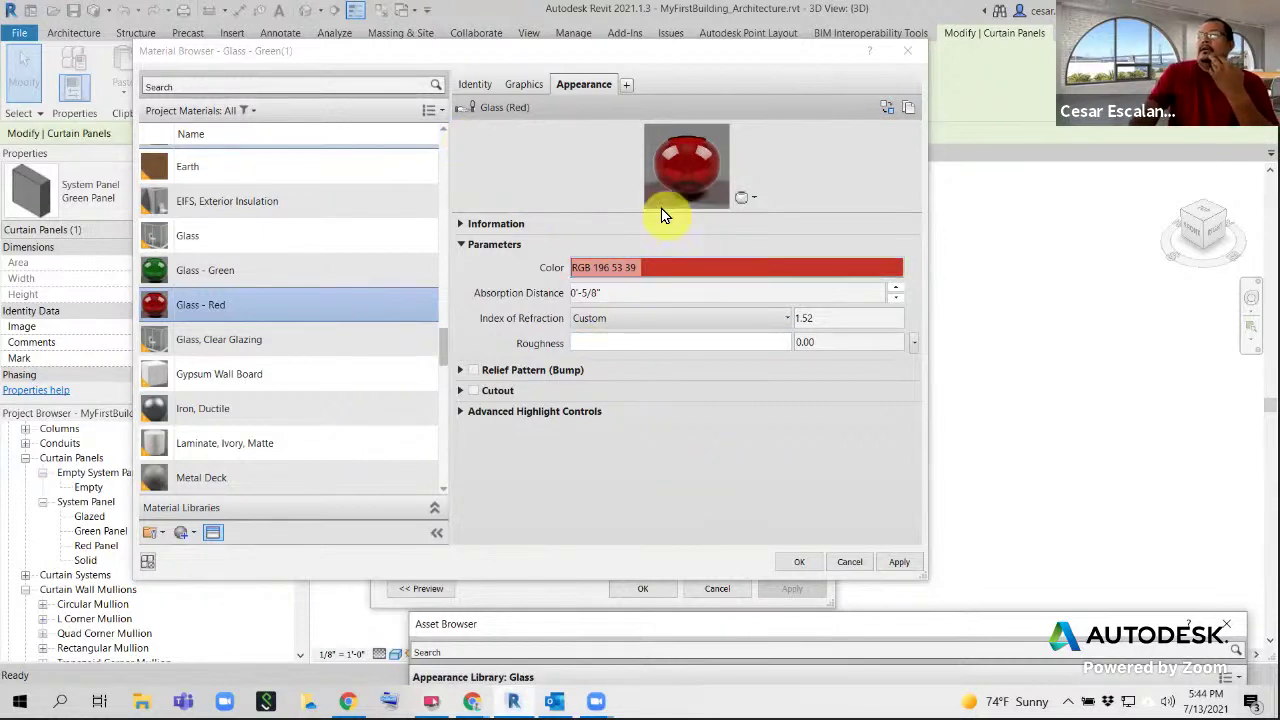
Take the Glass - Red shading color from its render appearance, then turn that option off and keep the transparency at 68
click(523, 87)
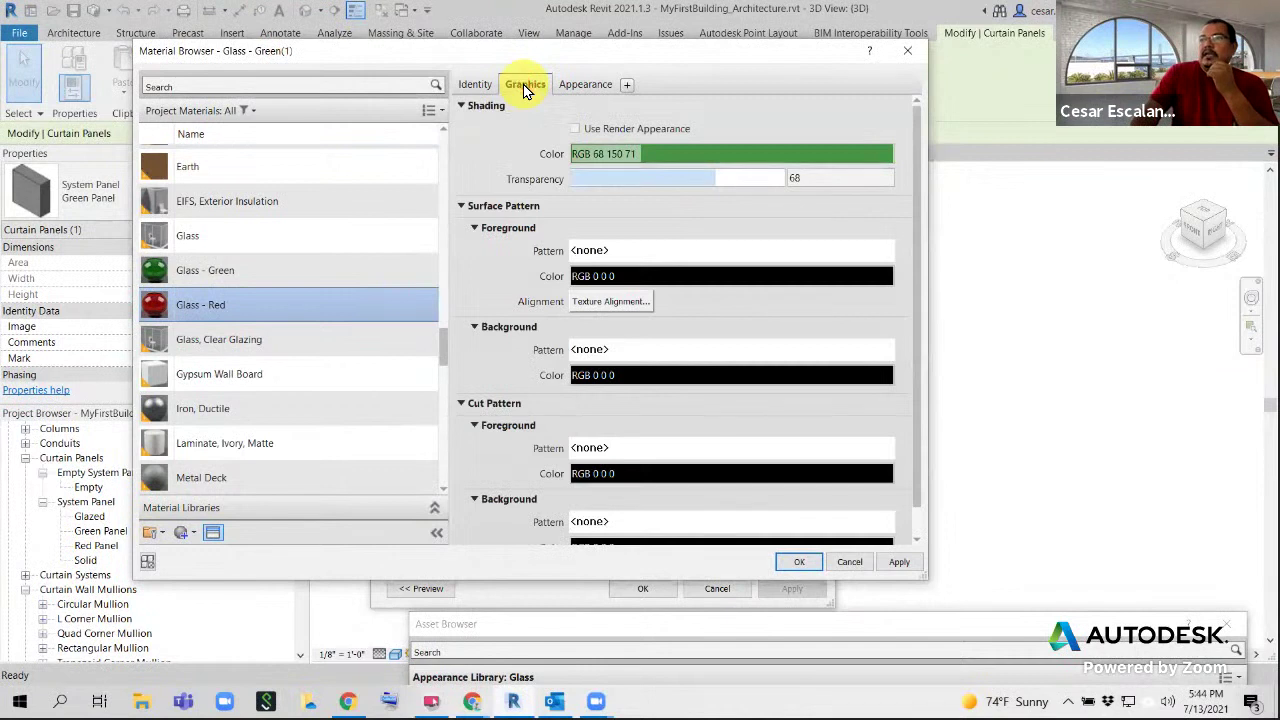
click(576, 129)
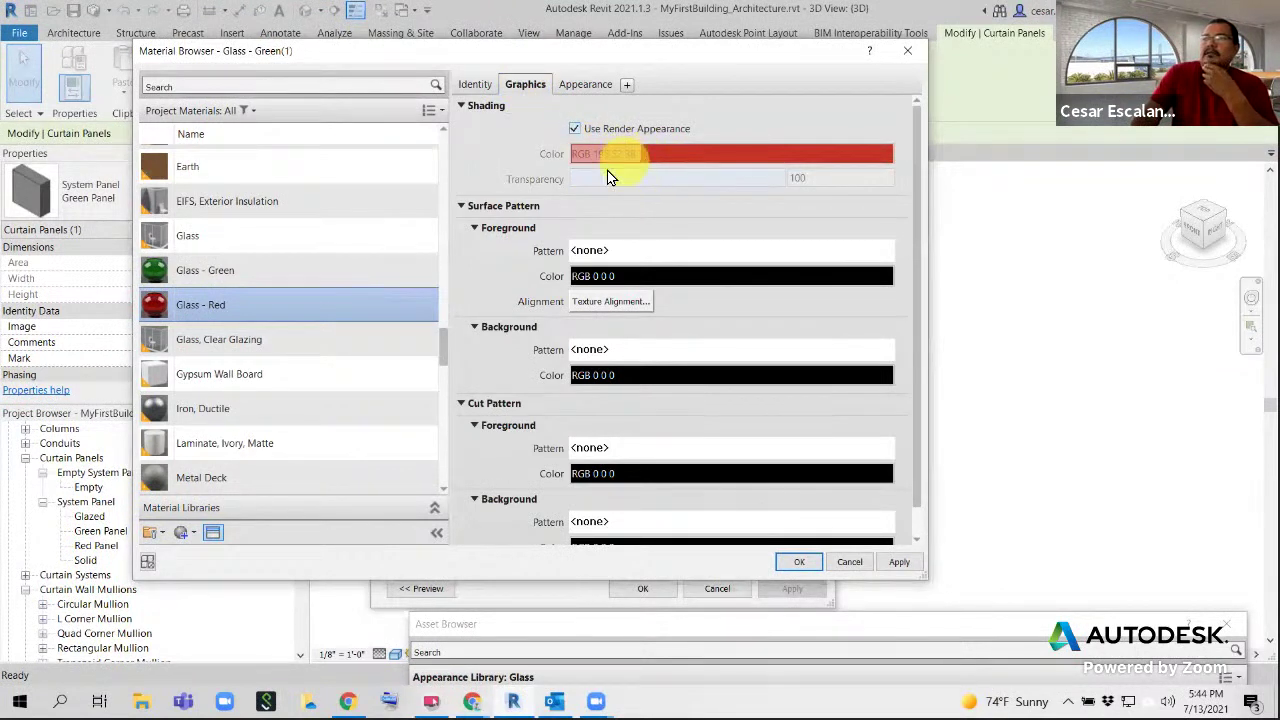
click(576, 129)
drag(788, 182, 709, 186)
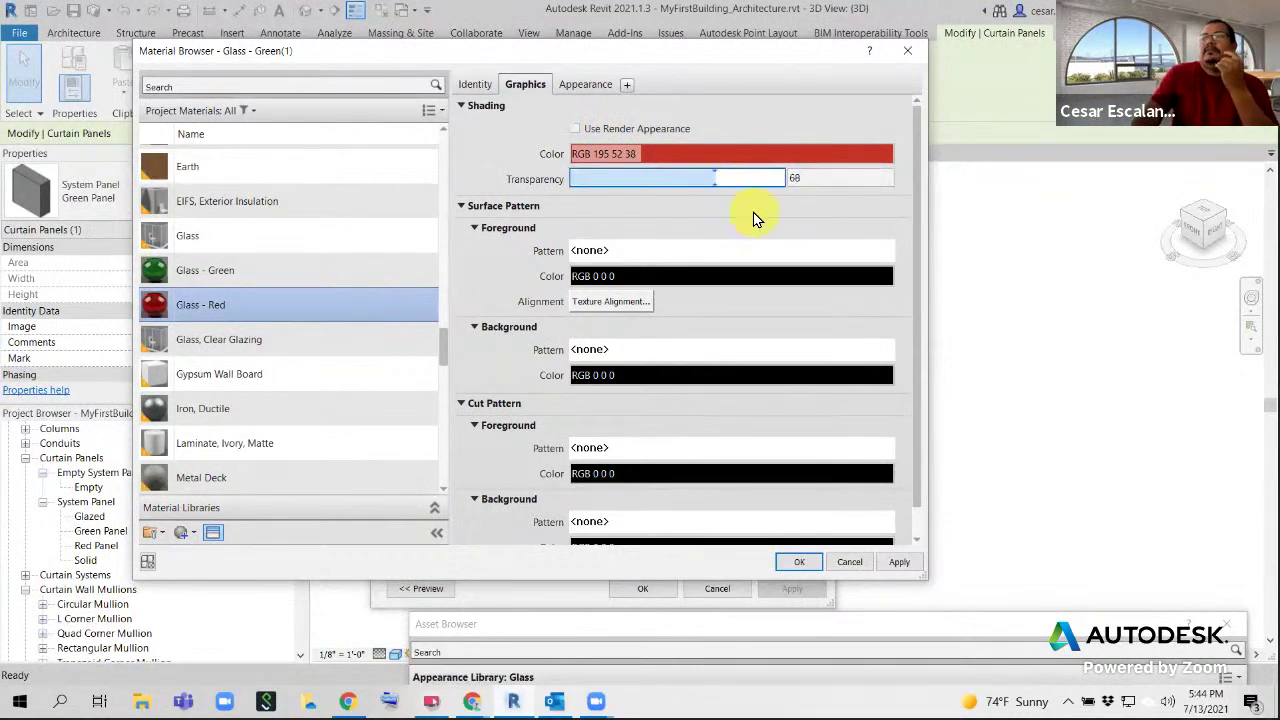
Compare the color of the Glass (Red) appearance asset with the material's shading color, leaving the asset color unchanged
click(584, 85)
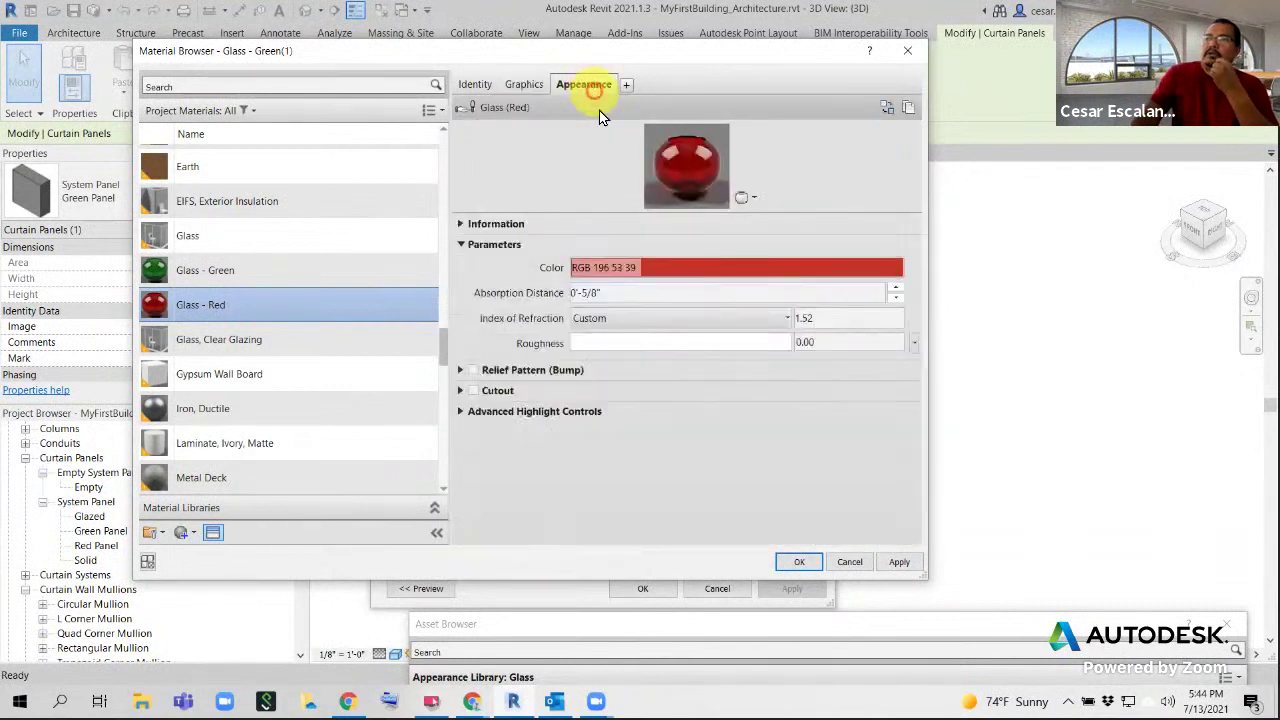
click(633, 270)
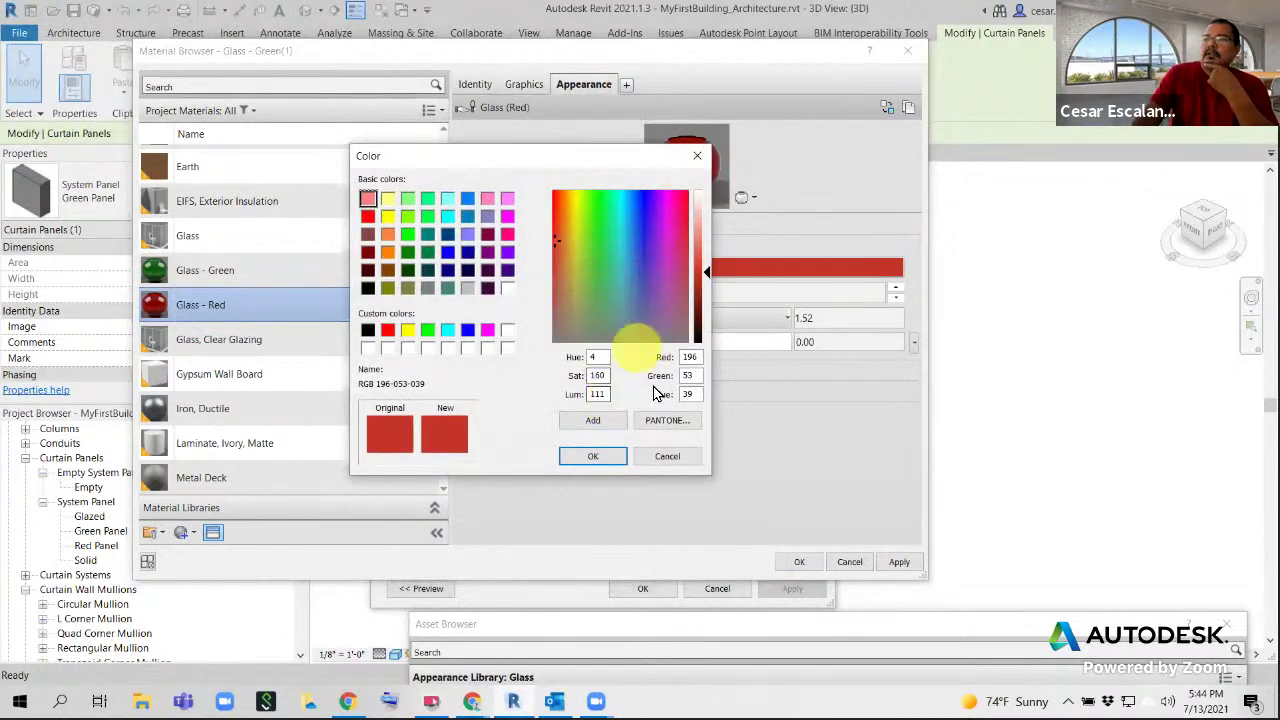
click(665, 457)
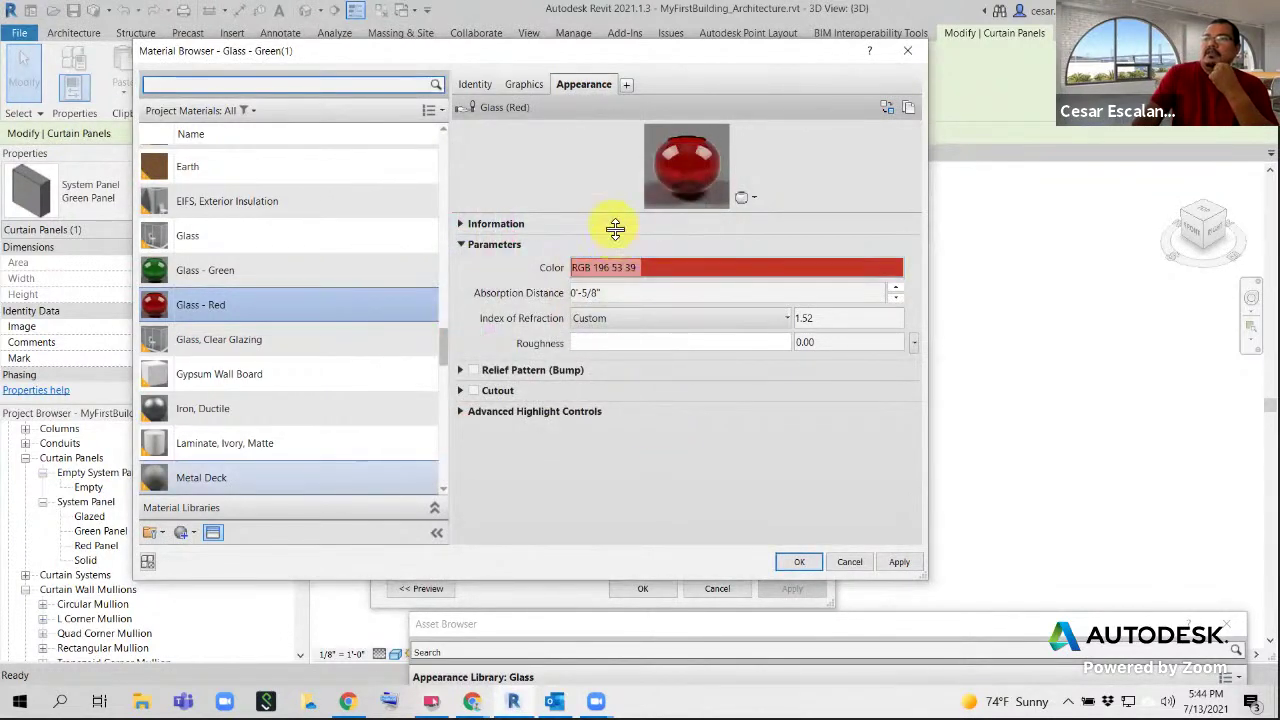
click(526, 86)
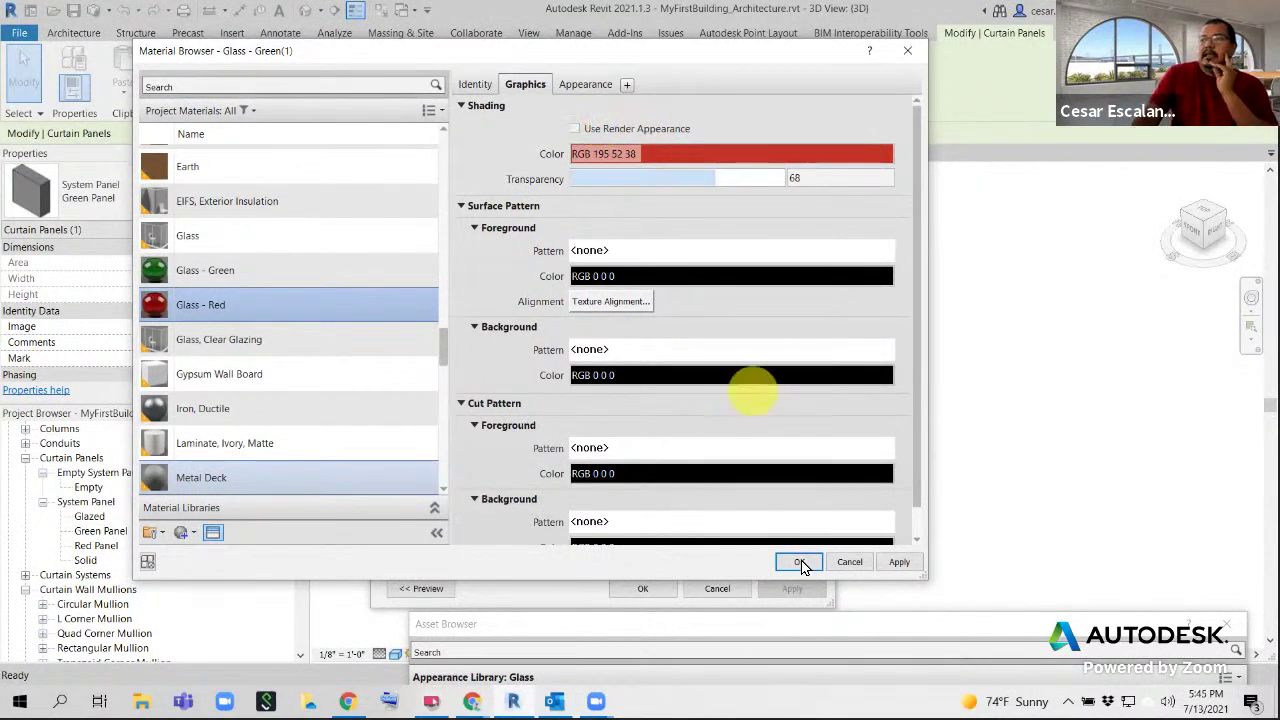
Open the fill patterns for Glass - Red's foreground surface pattern and draw a temporary rectangle around the Drafting type
scroll(803, 462, down, 2)
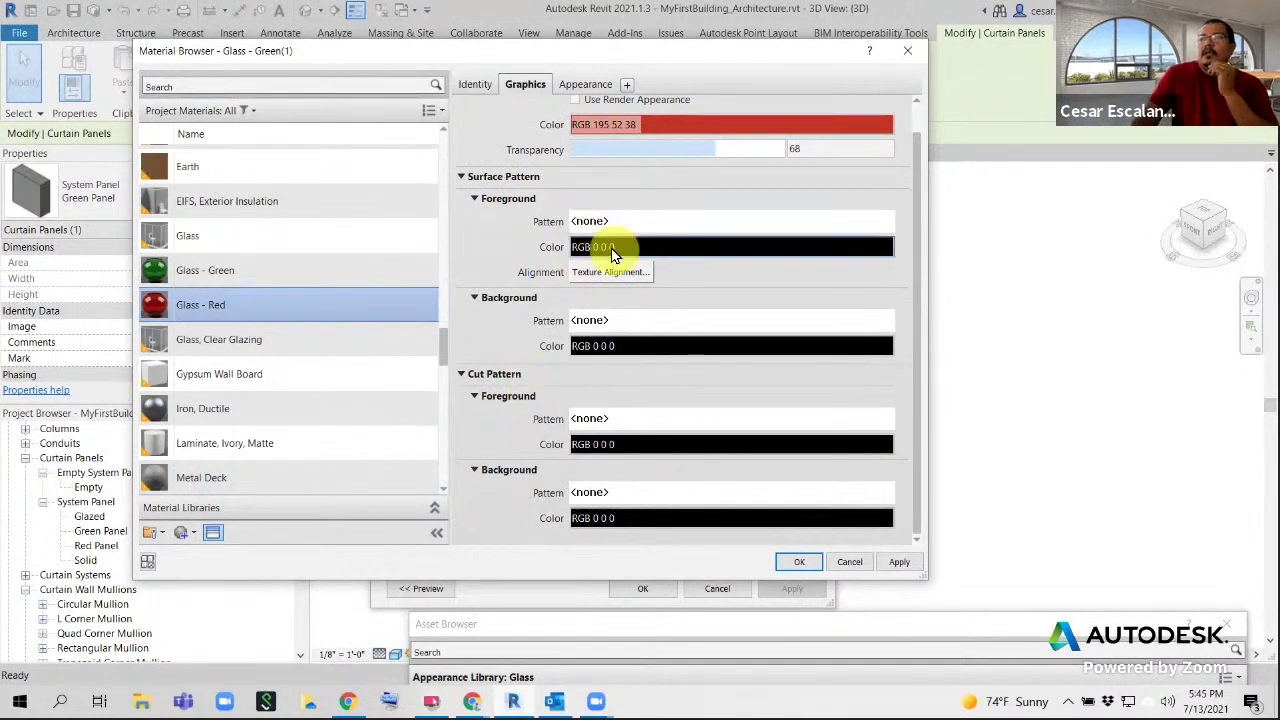
click(587, 222)
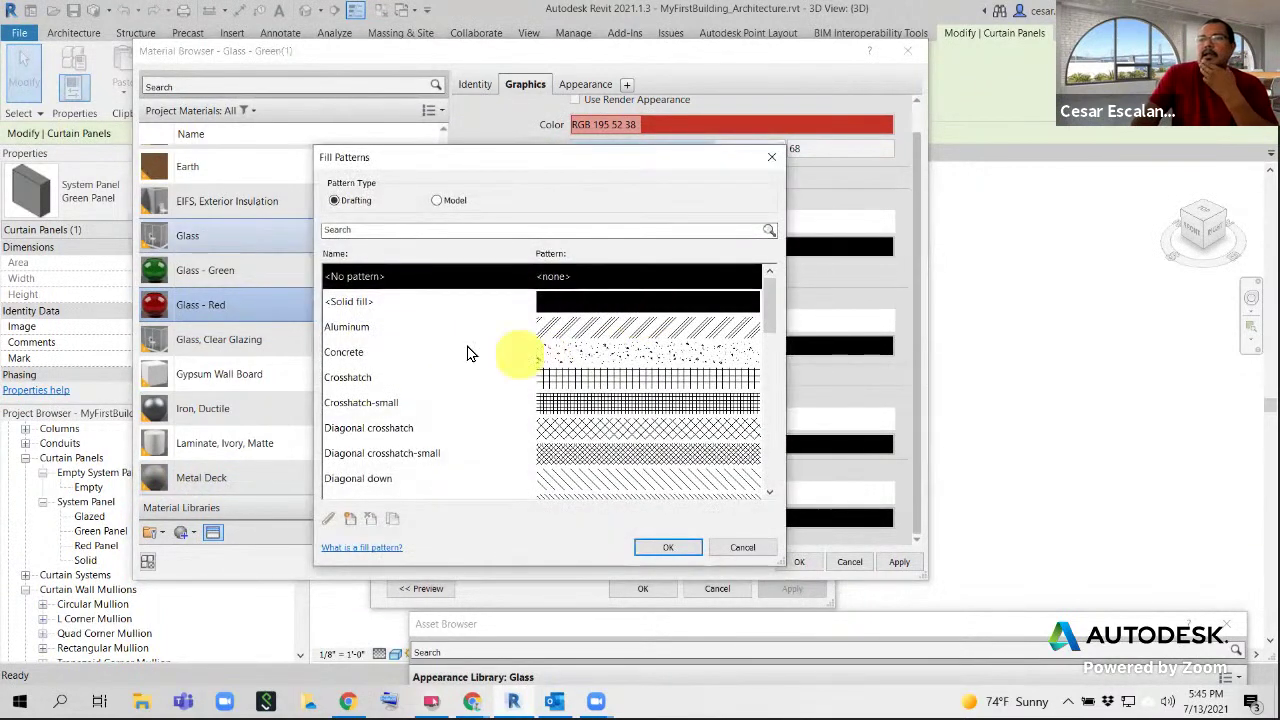
key(ctrl+d)
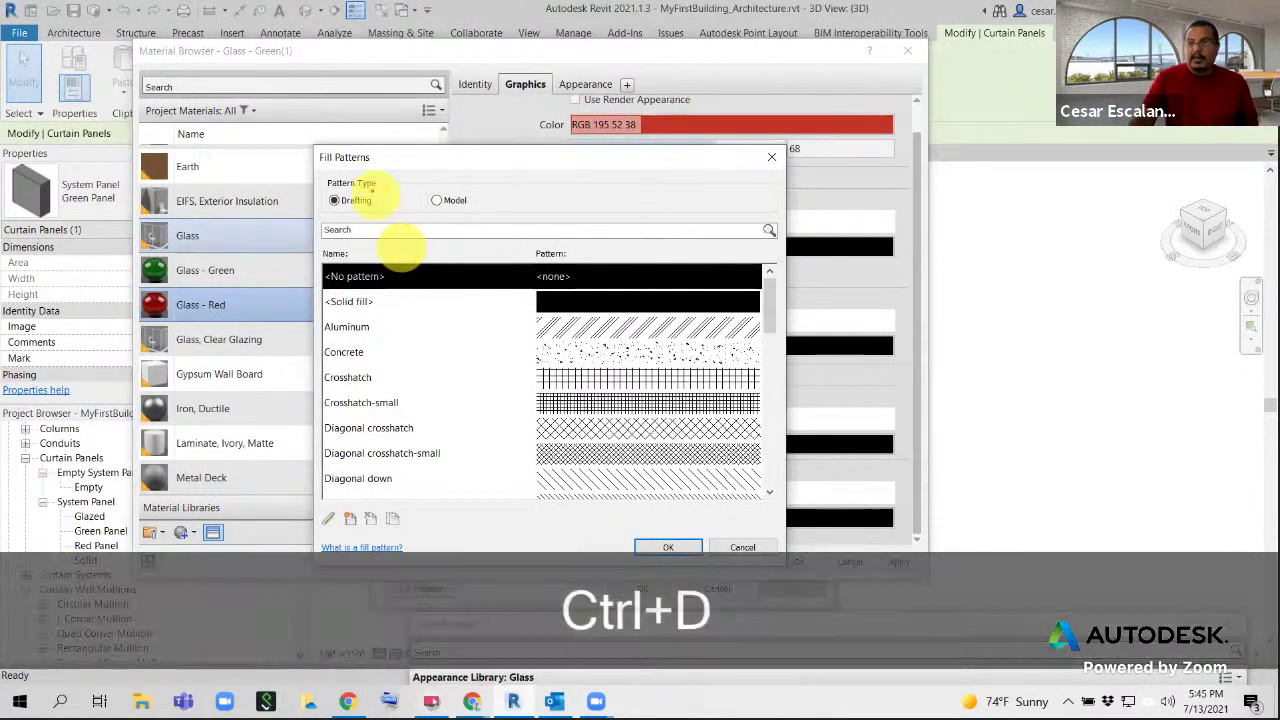
ctrl+drag(317, 191, 386, 217)
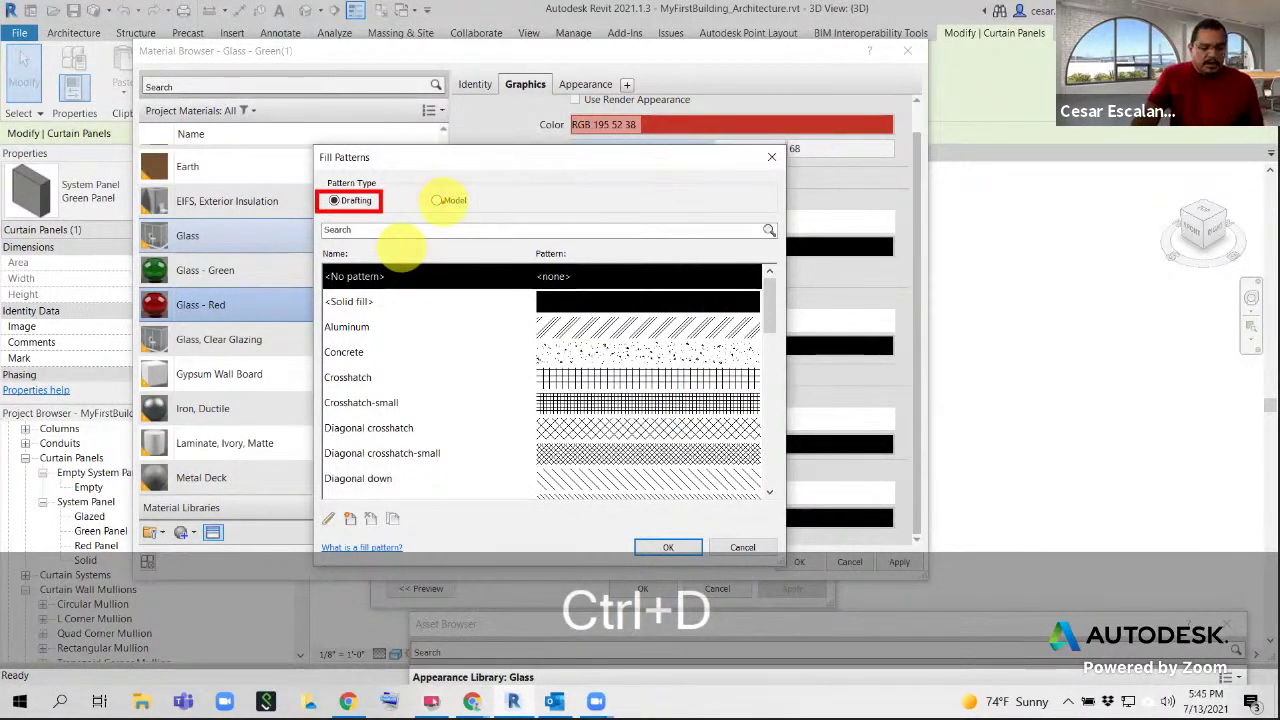
key(Escape)
Browse and compare the model and drafting fill patterns available for the material's foreground surface pattern
click(436, 200)
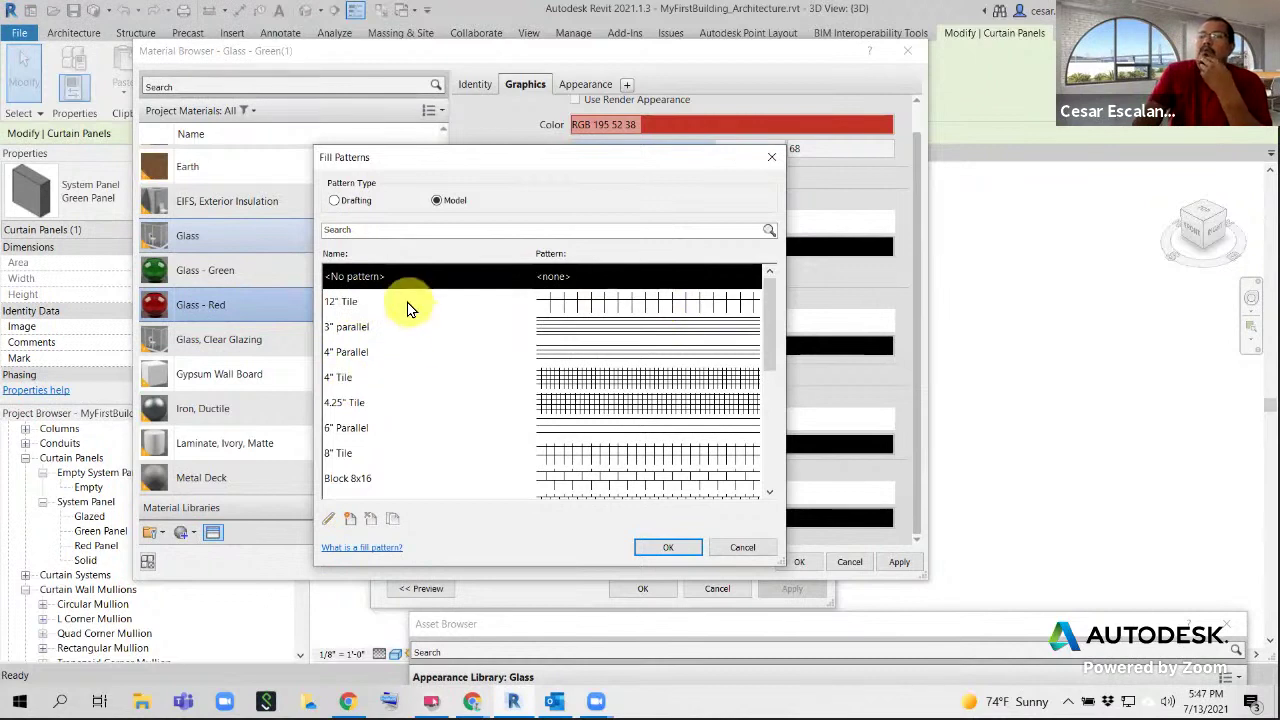
click(338, 203)
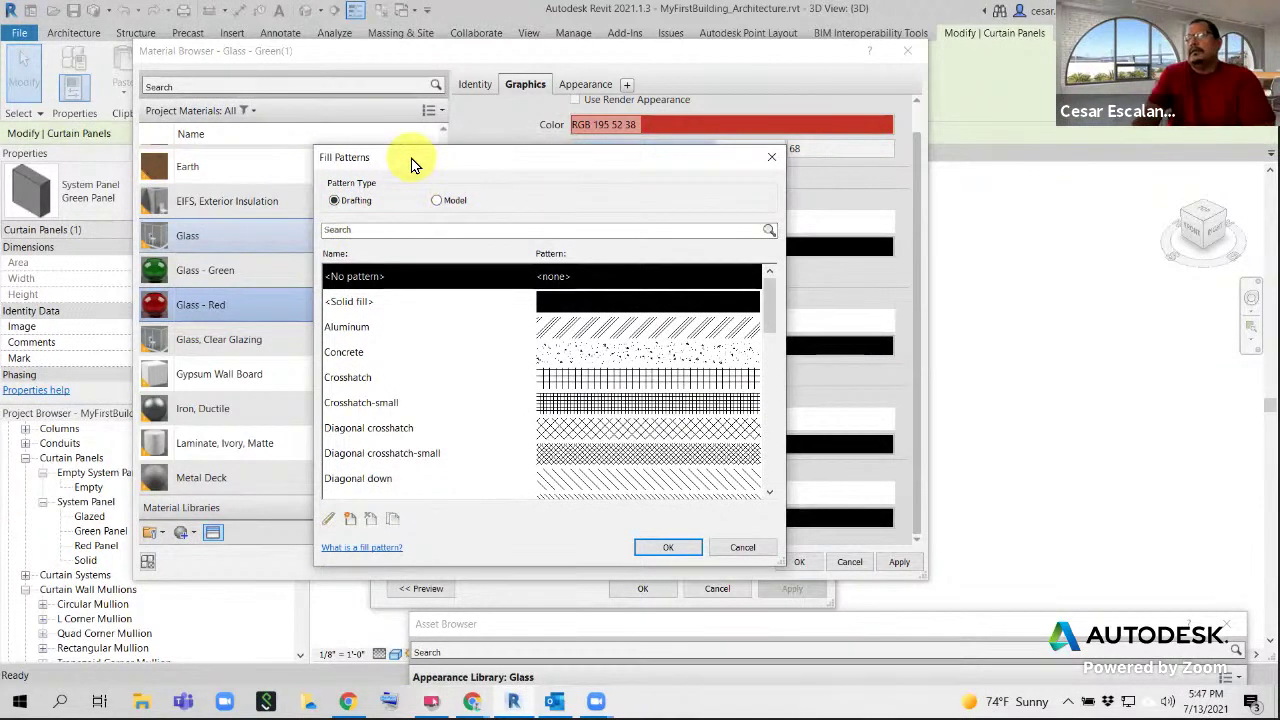
scroll(526, 486, down, 5)
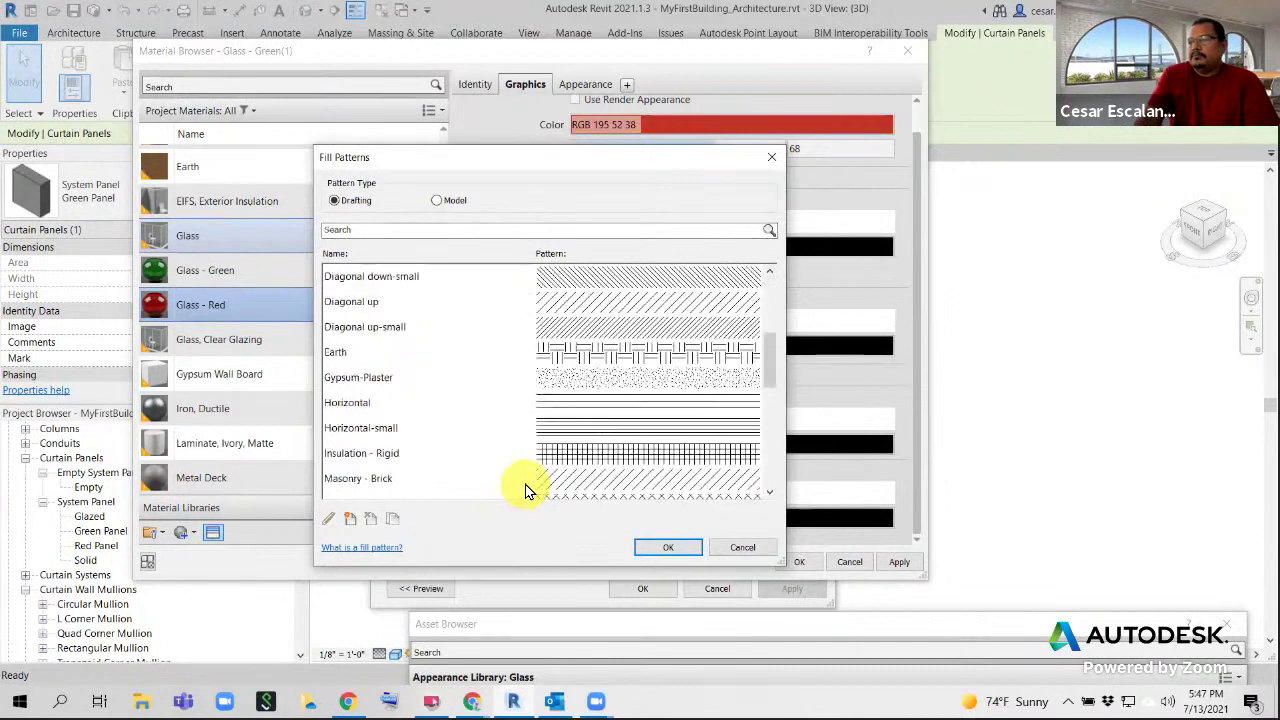
scroll(526, 486, up, 5)
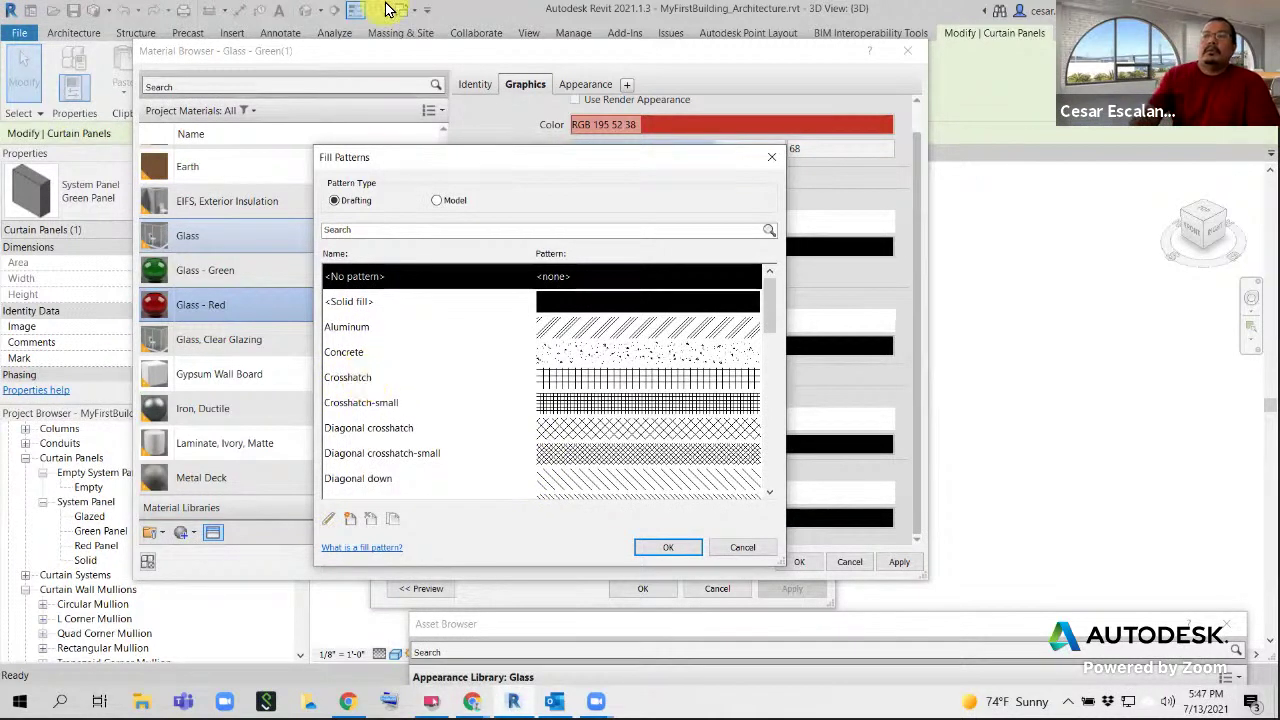
click(437, 203)
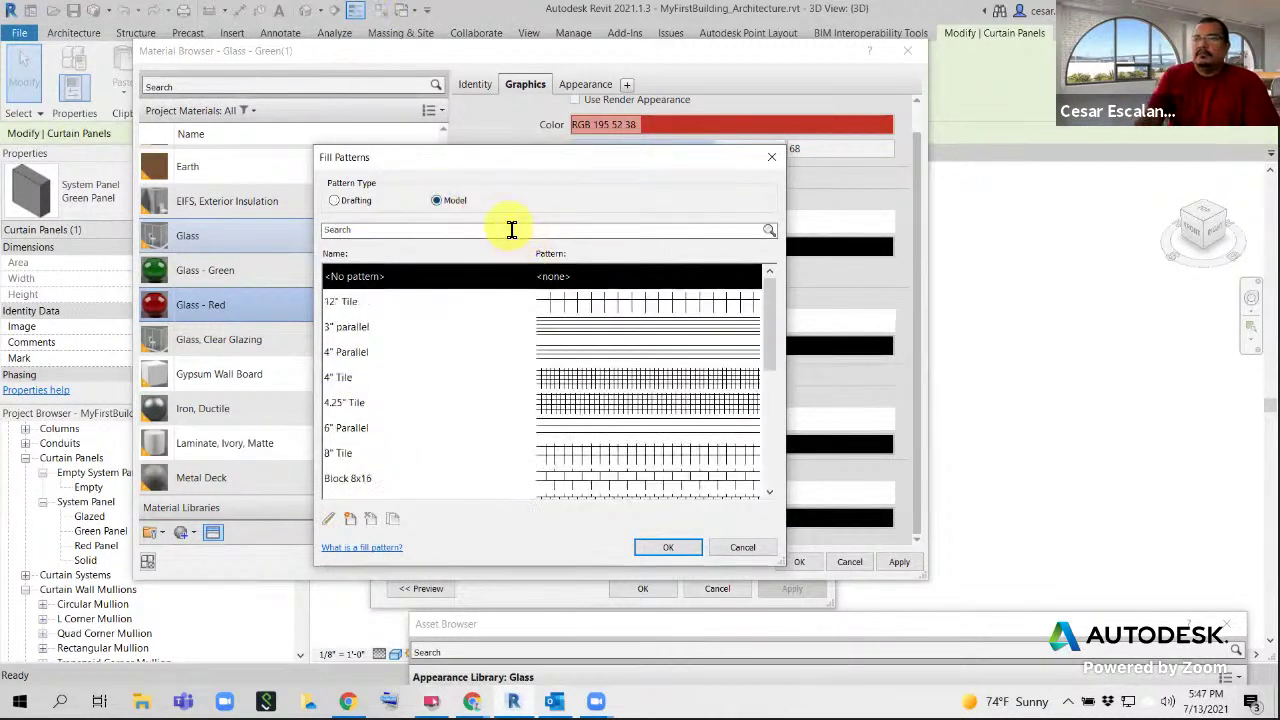
scroll(460, 345, down, 2)
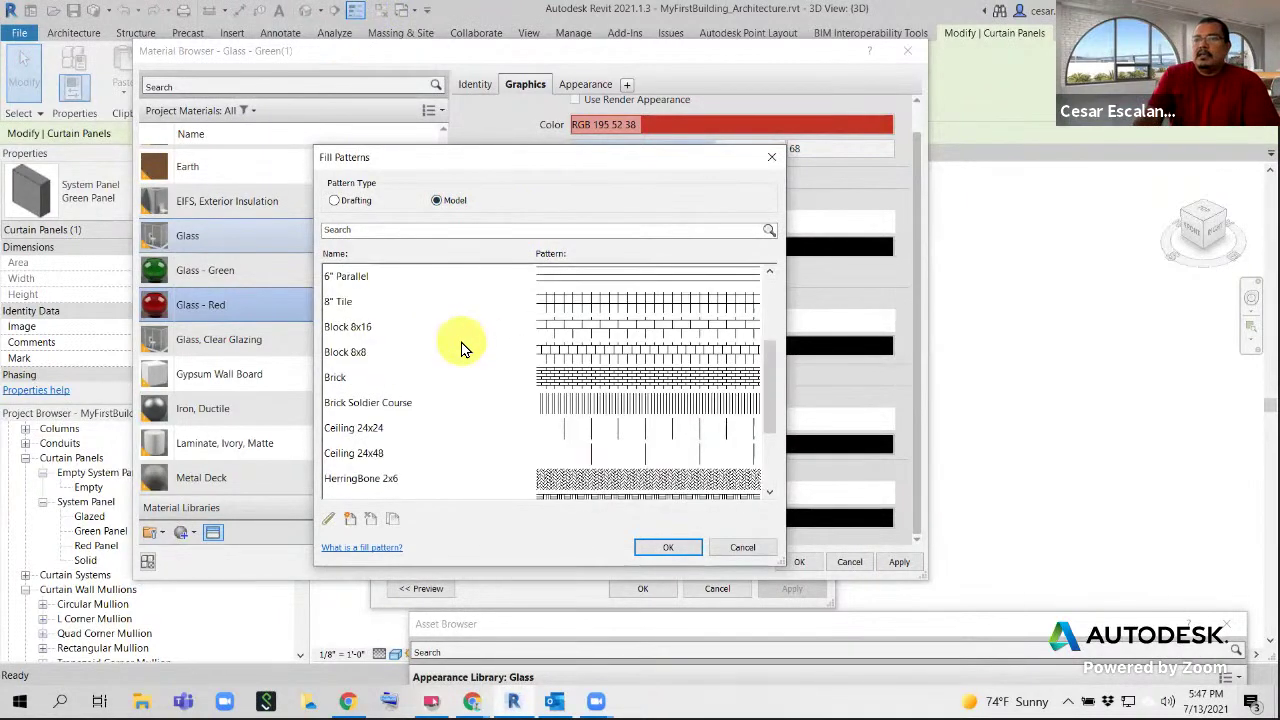
scroll(468, 306, up, 2)
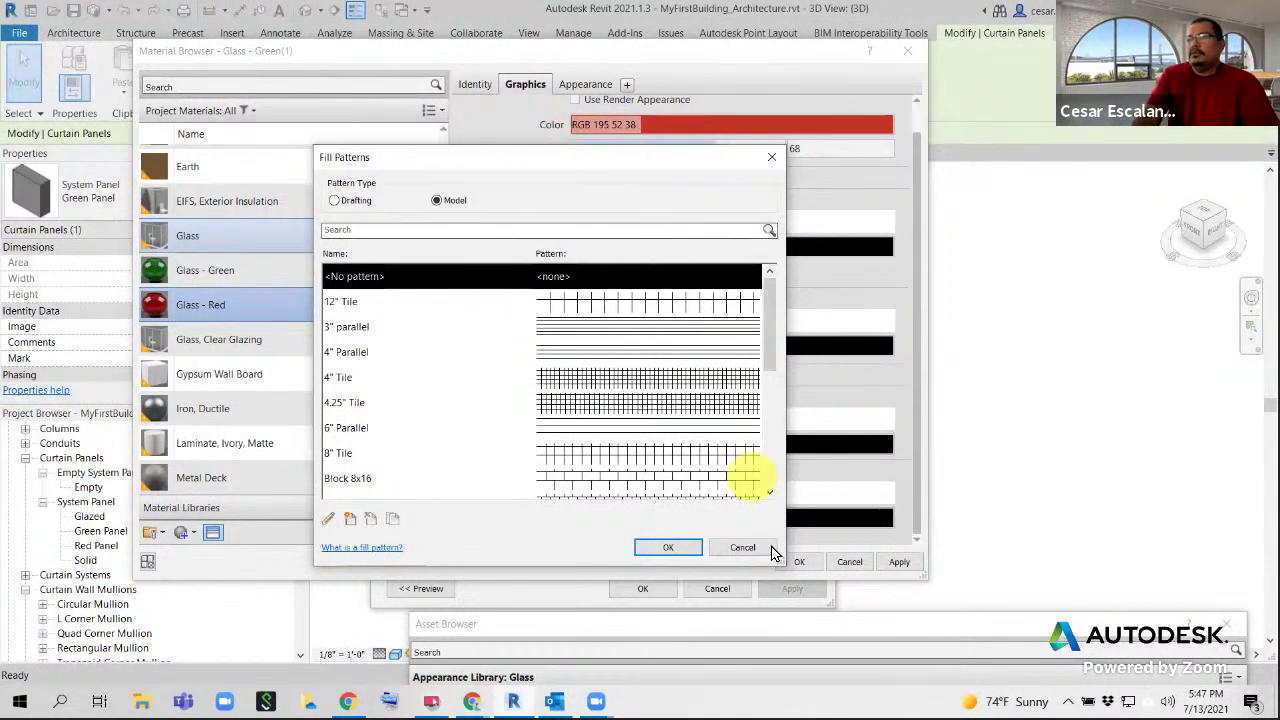
Discard the pattern and material edits and apply the Red Panel type to the selected curtain panel
click(745, 548)
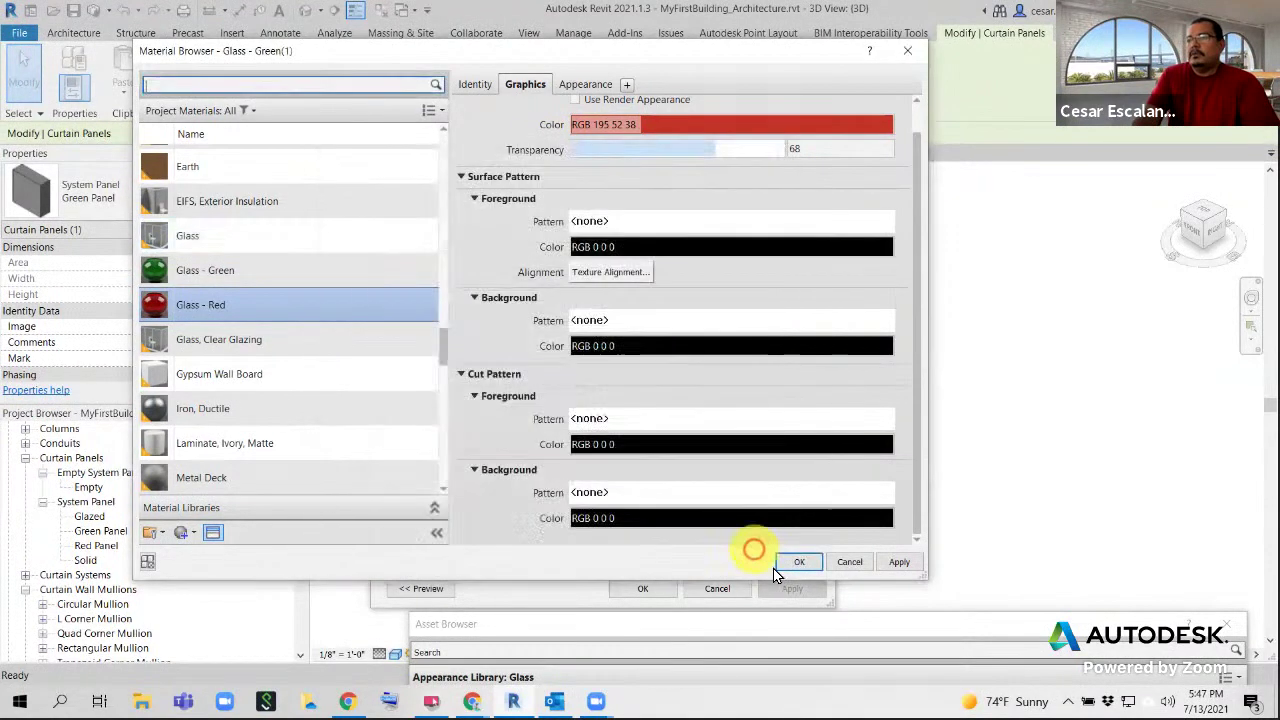
click(848, 563)
click(640, 588)
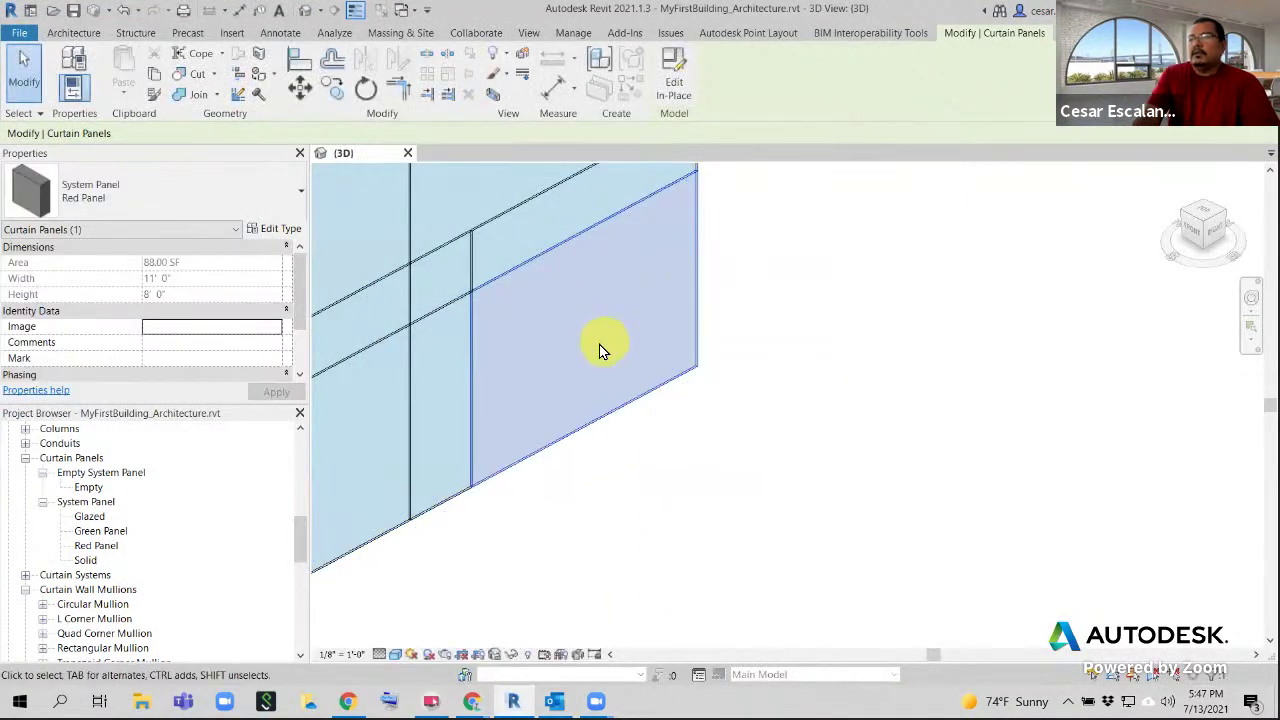
From the Red Panel type's material setting, open the fill patterns for Glass - Green's foreground surface pattern
click(277, 229)
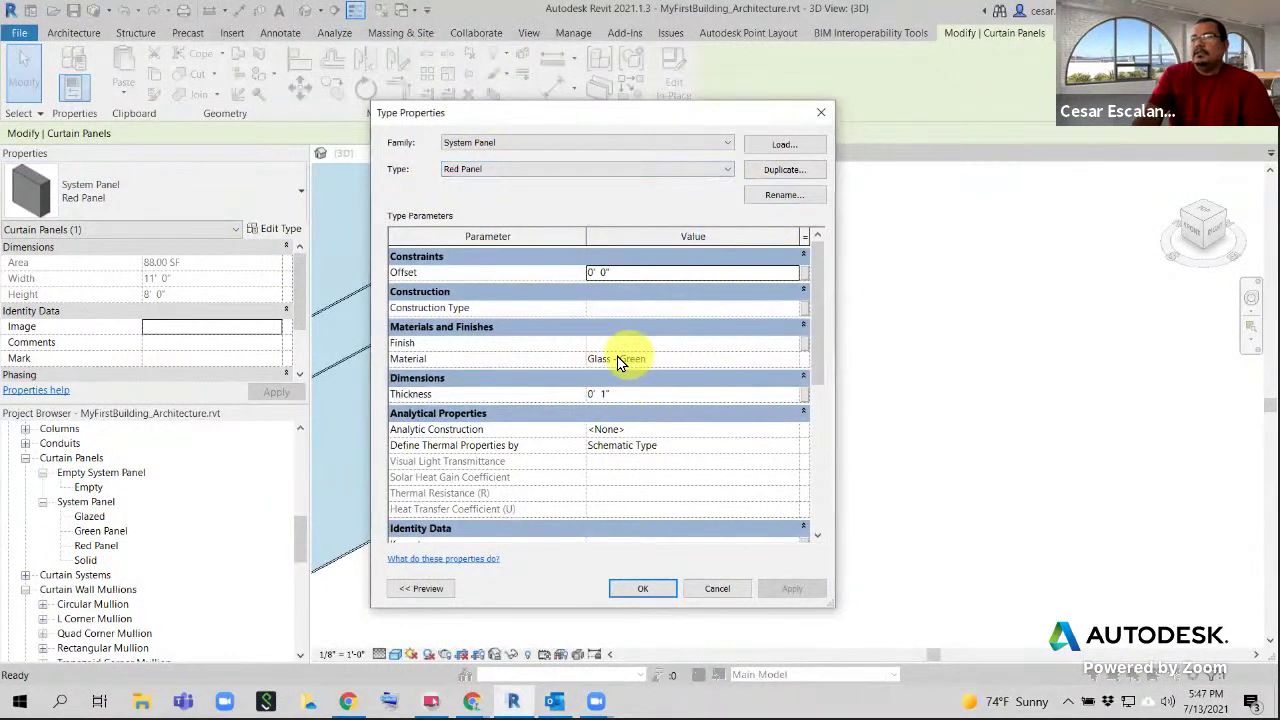
click(703, 358)
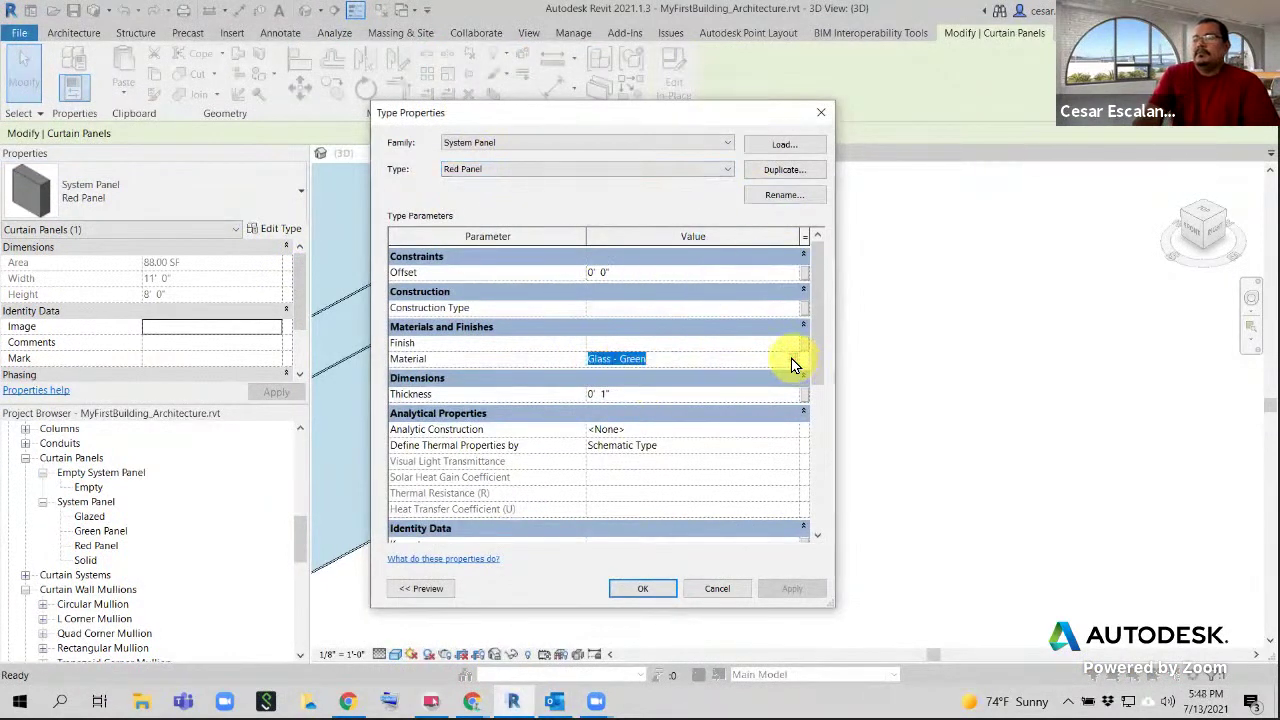
click(791, 358)
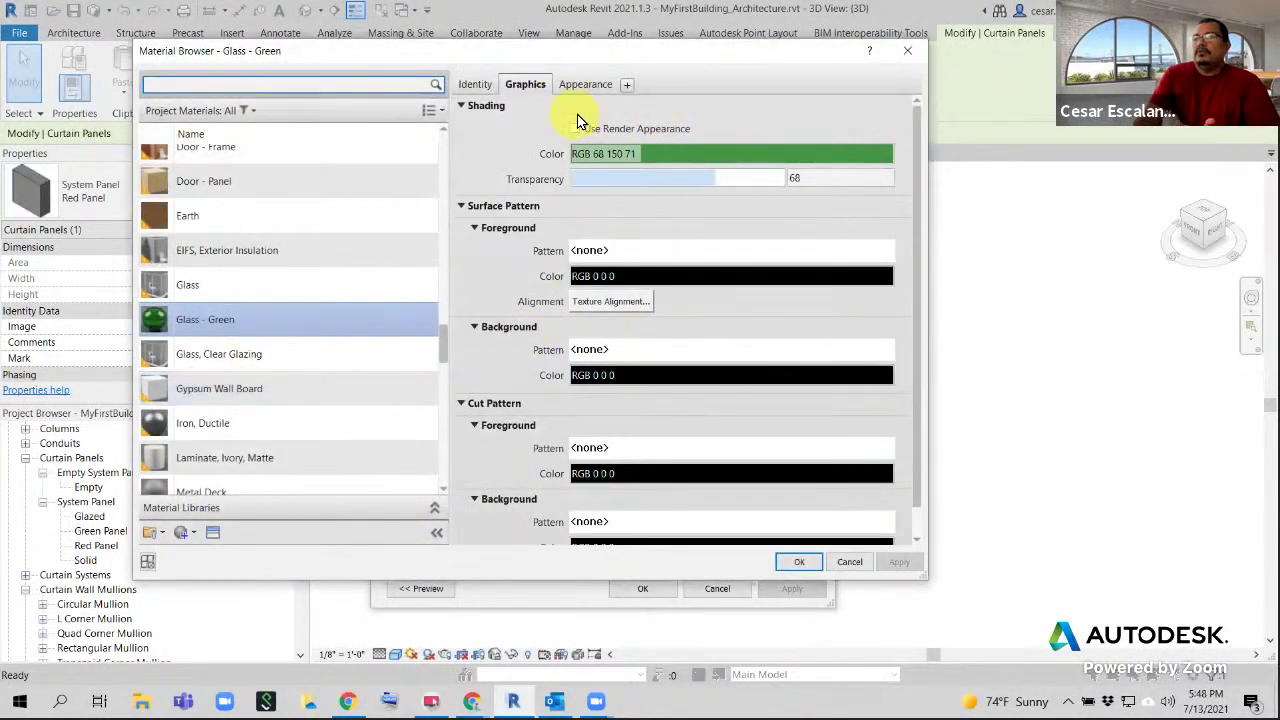
click(606, 250)
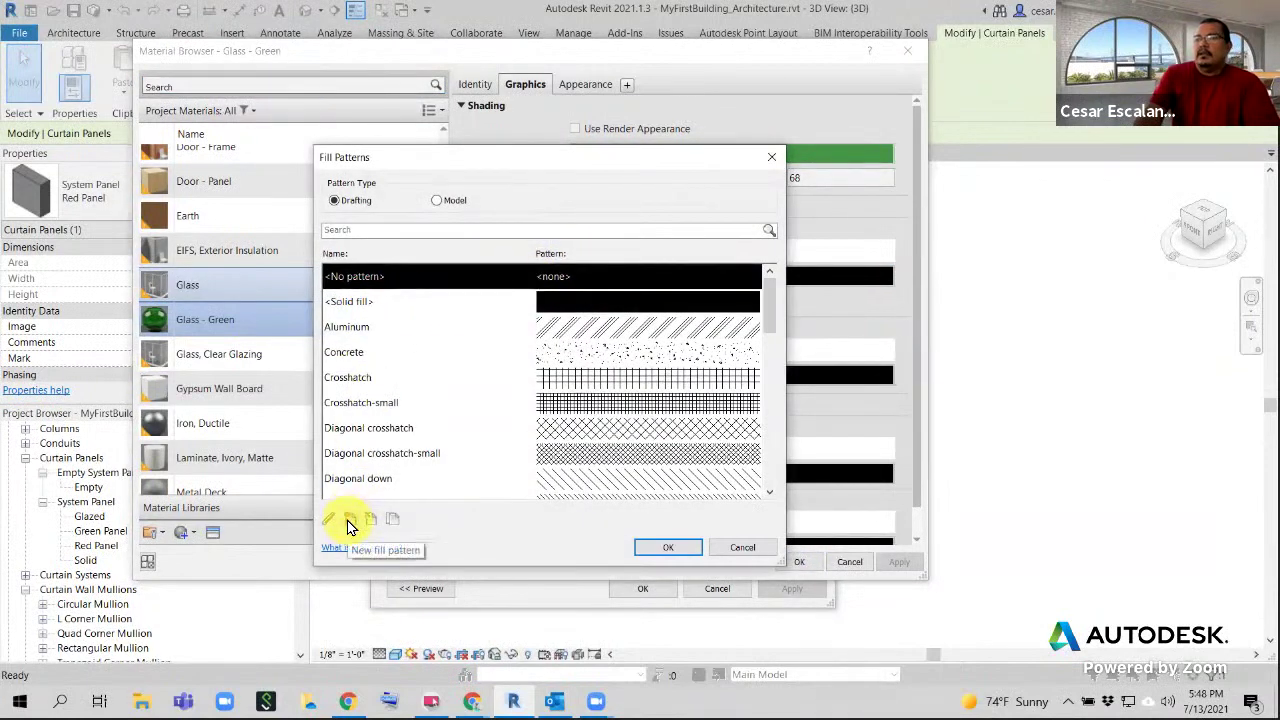
click(350, 522)
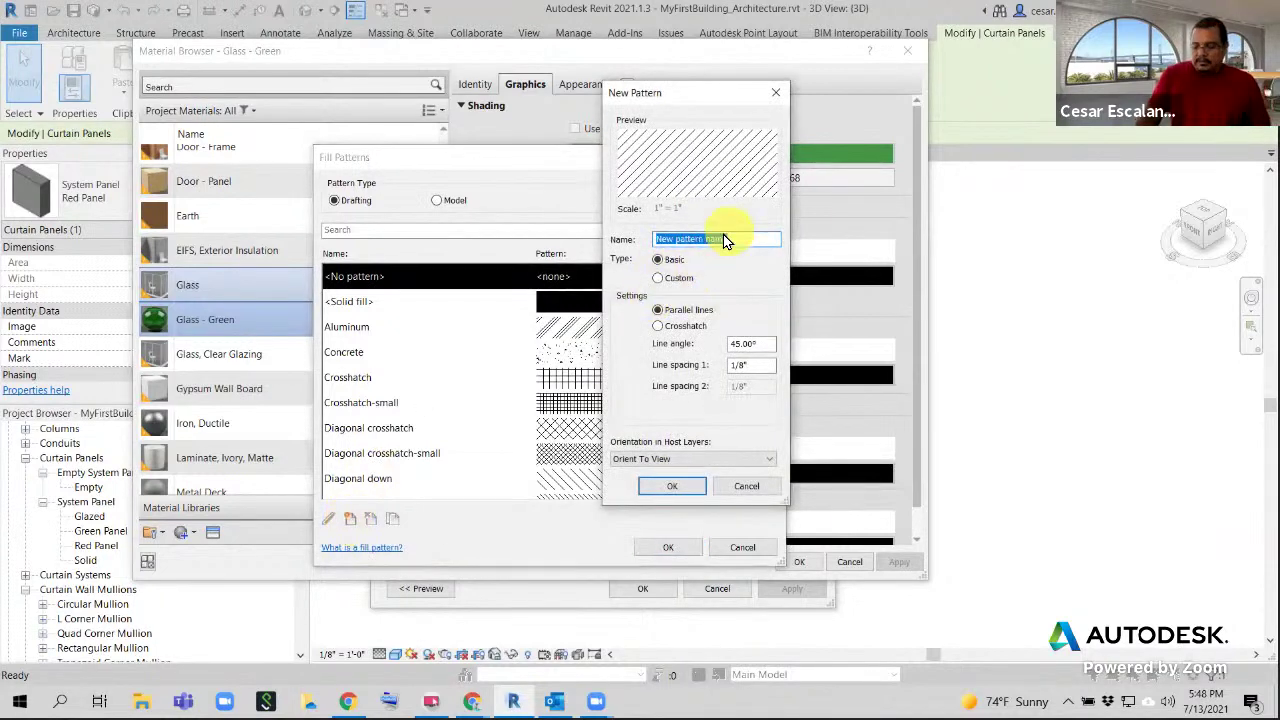
text(24)
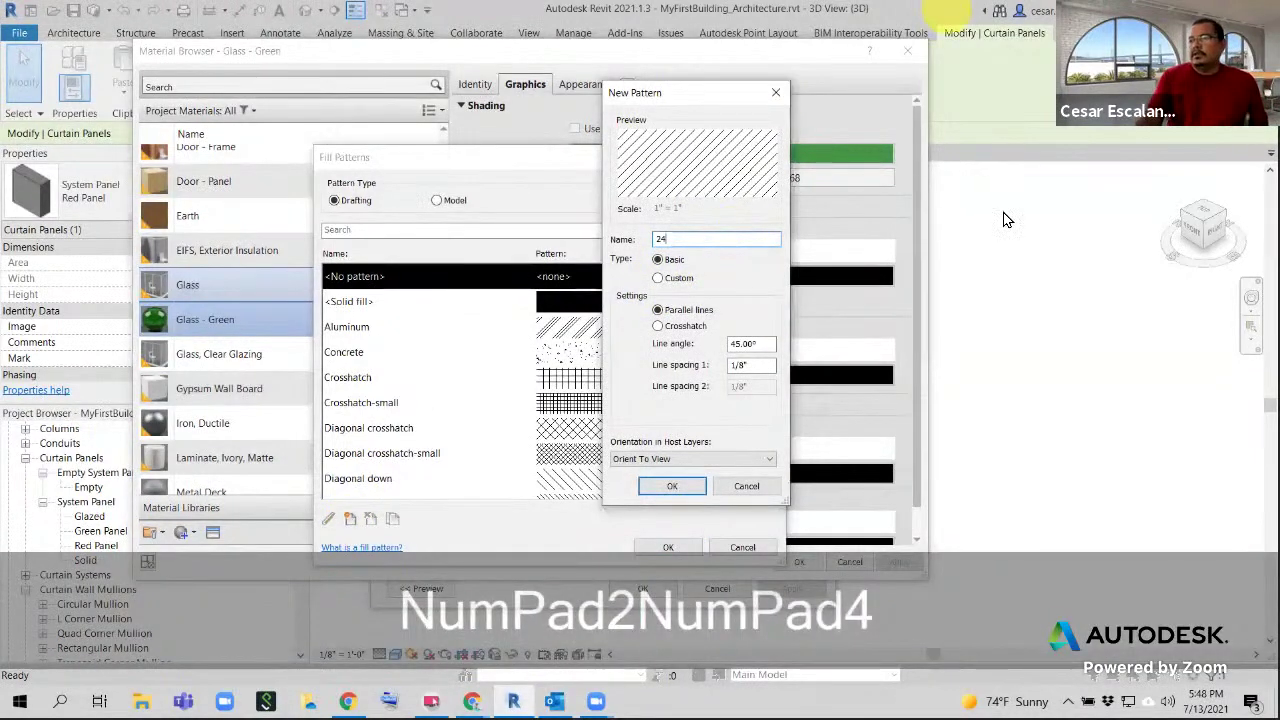
click(751, 484)
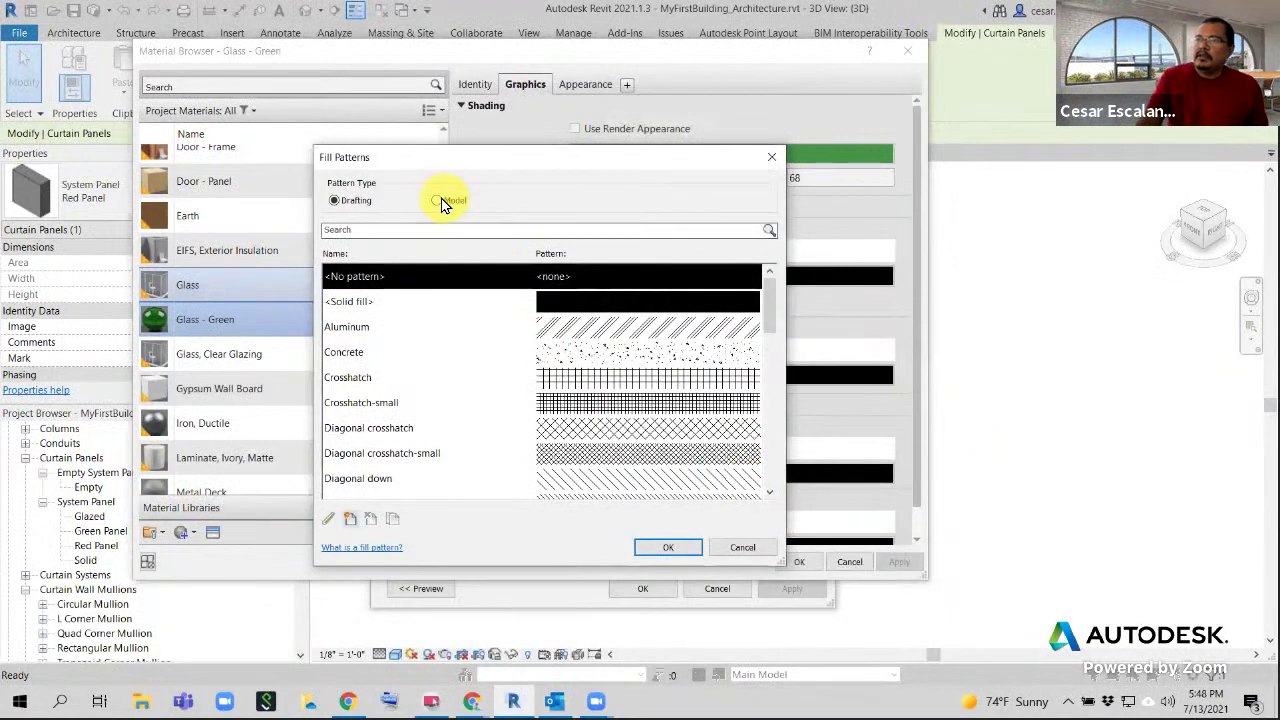
Start a new model fill pattern named 24" Tile and make it a basic crosshatch
click(437, 200)
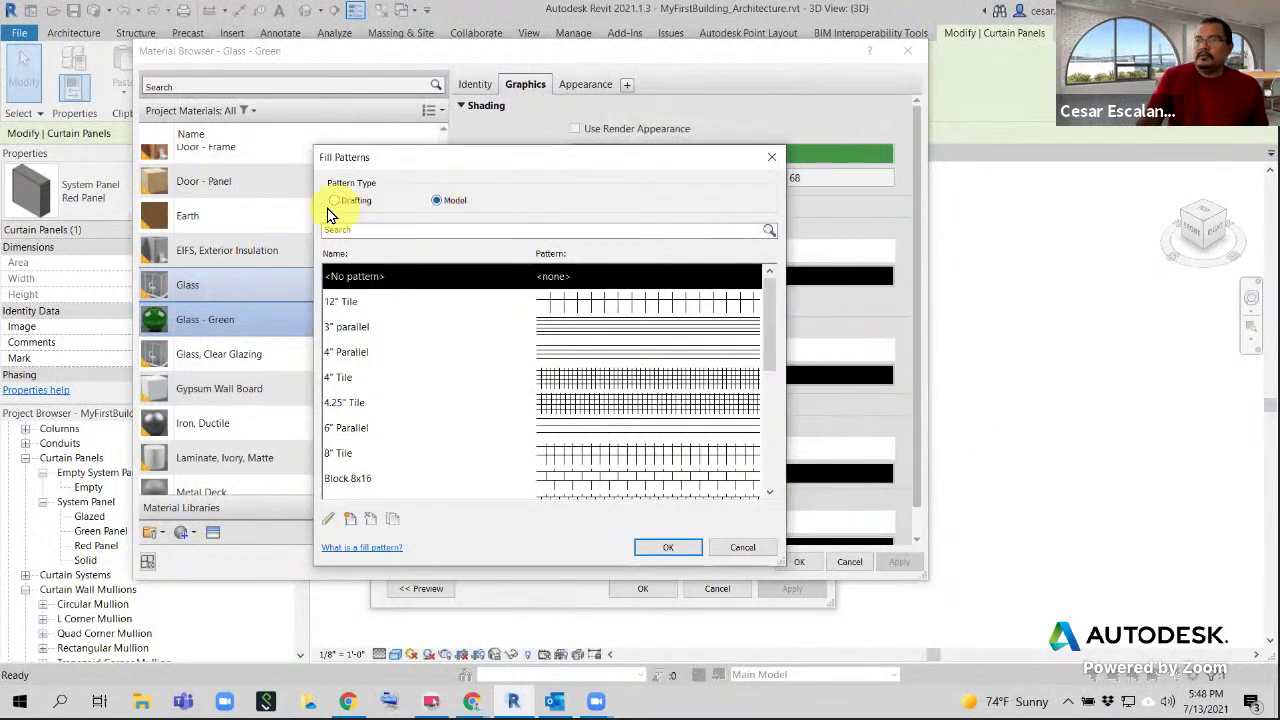
click(437, 200)
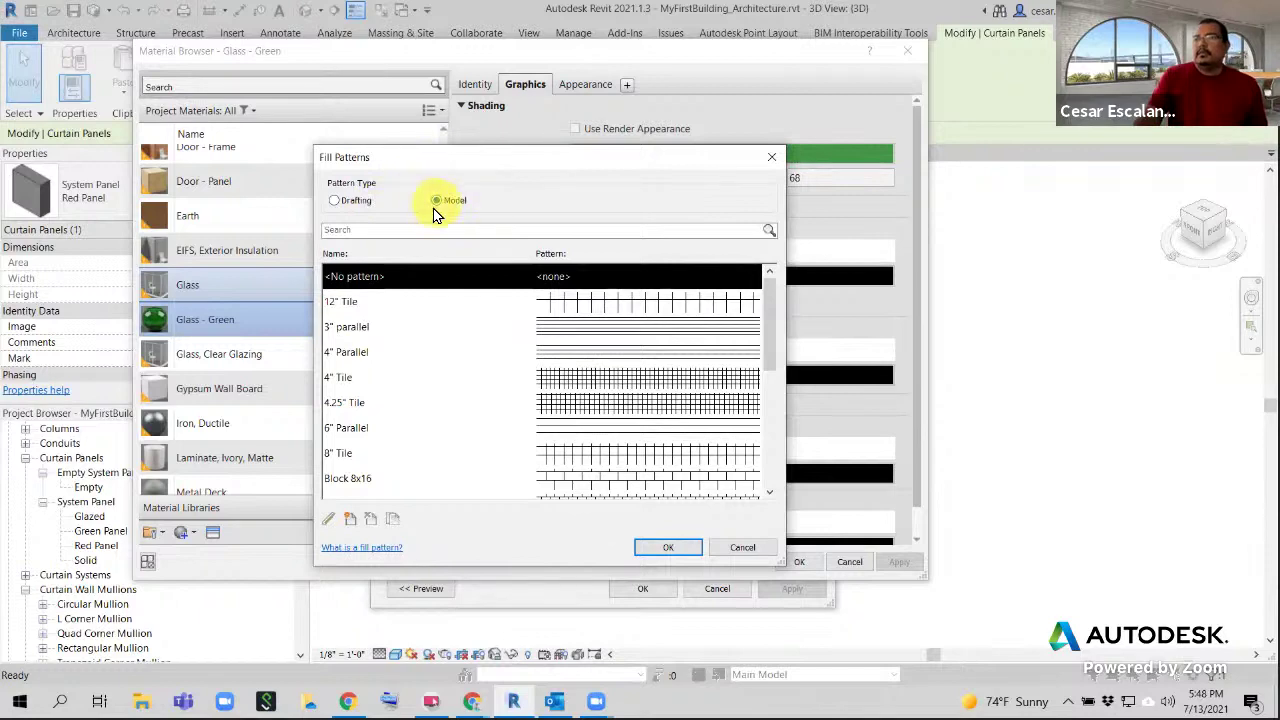
click(349, 518)
text(24)
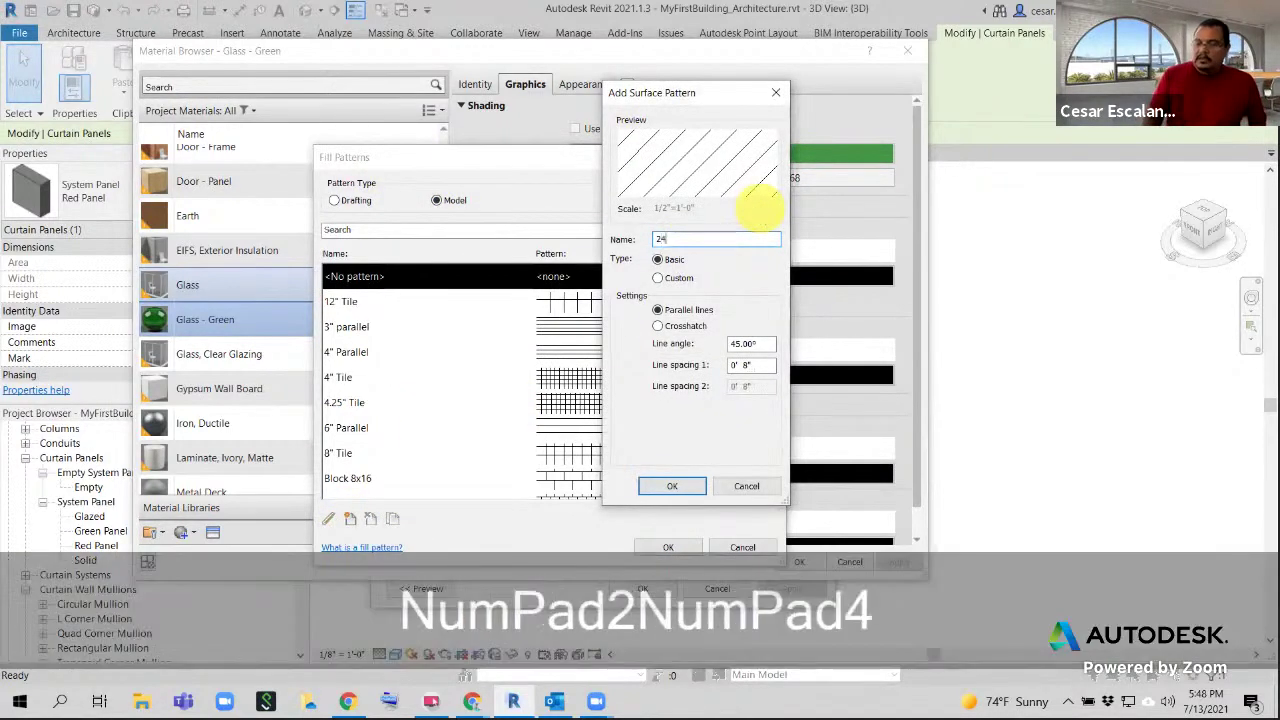
text(" Tile)
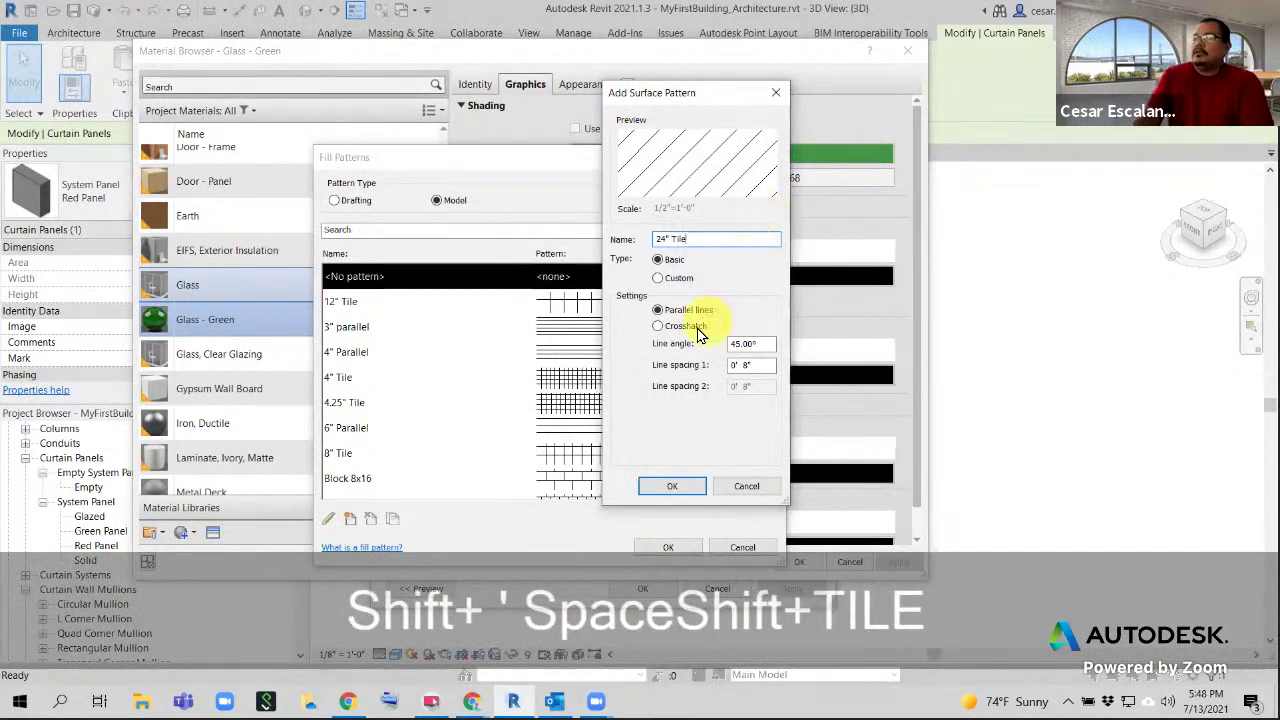
click(659, 330)
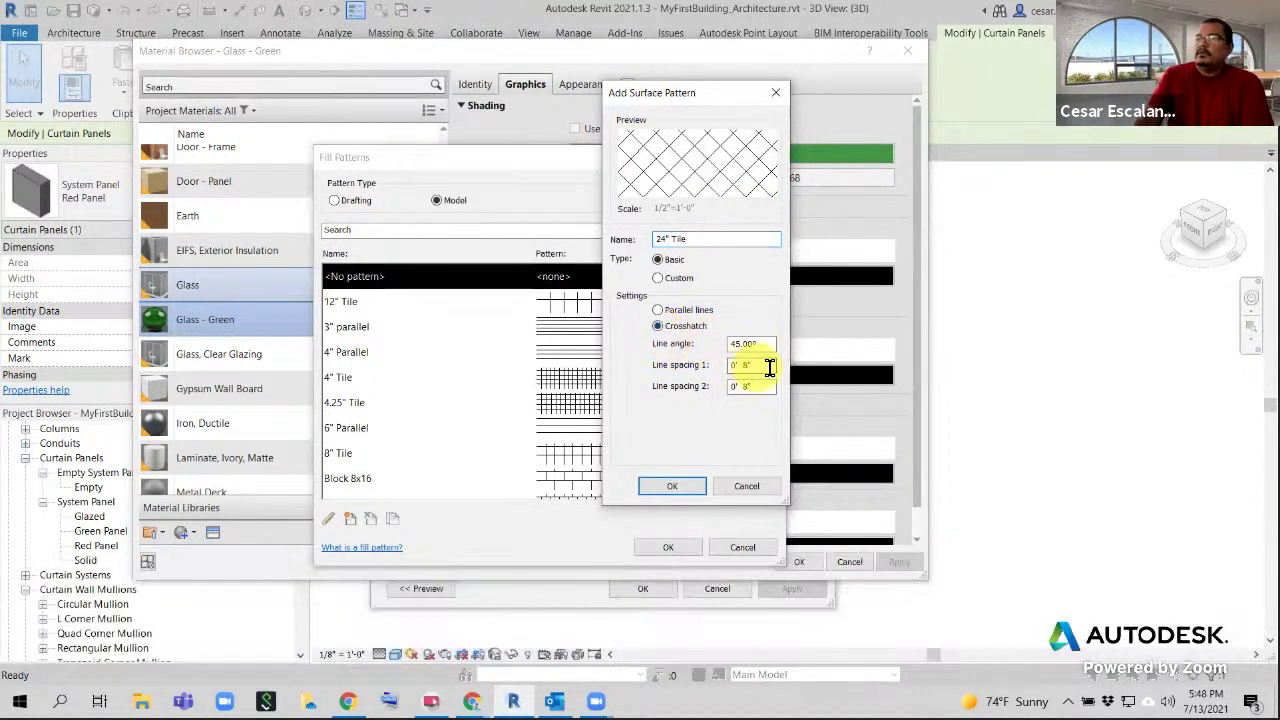
Set both line spacings of the 24" Tile pattern to 2 and its line angle to 0
drag(774, 368, 673, 371)
text(2)
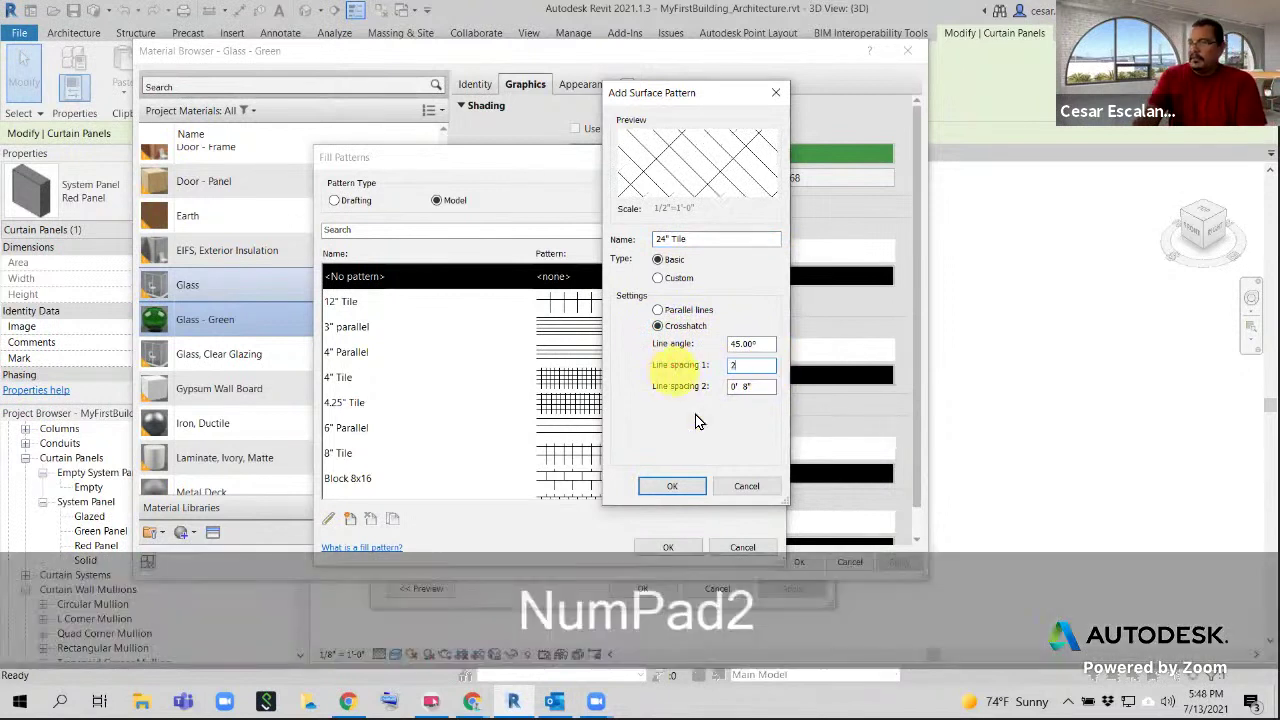
drag(757, 386, 697, 391)
text(2)
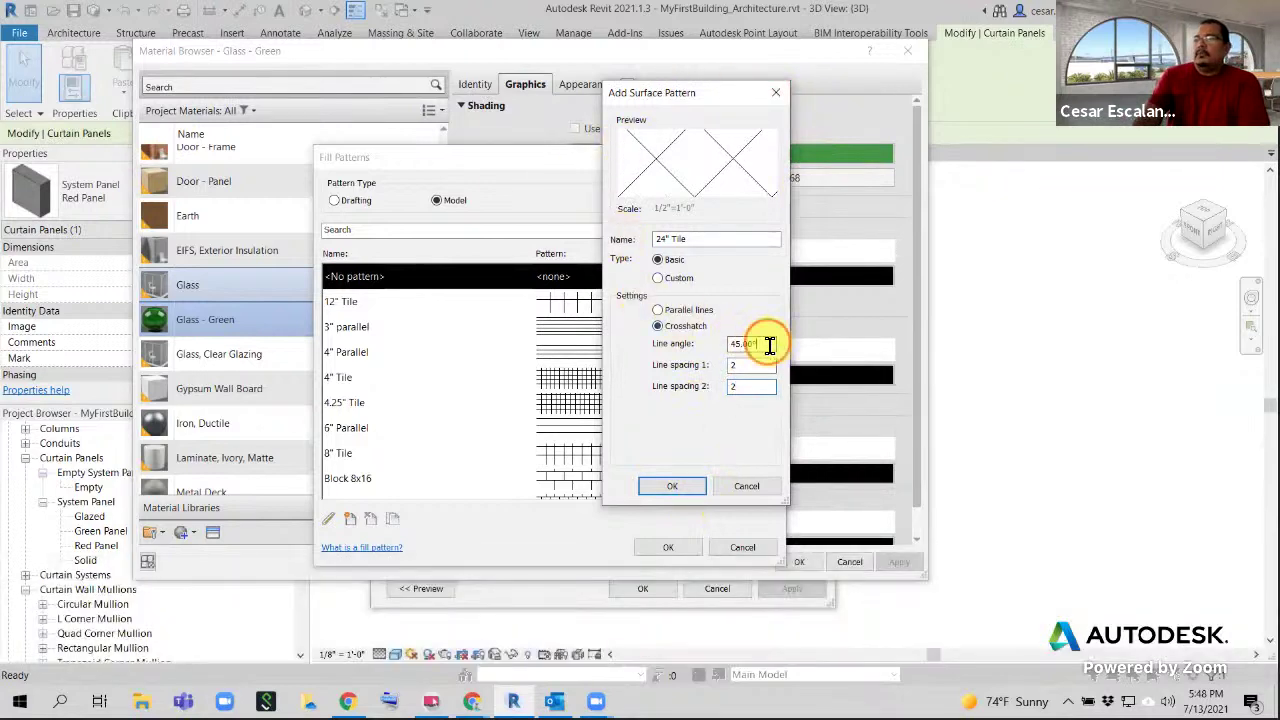
drag(768, 343, 665, 342)
text(0)
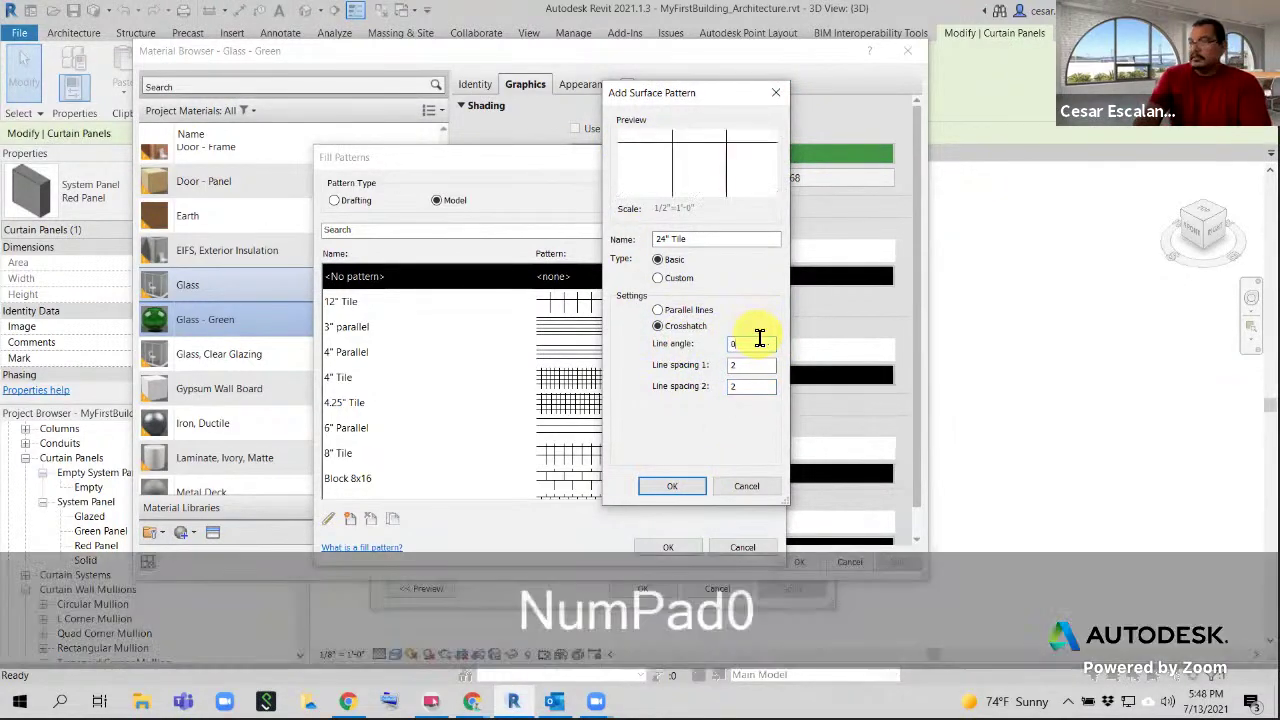
Accept the 24" Tile pattern settings, assign it as Glass - Green's foreground surface pattern and apply the material change
click(758, 369)
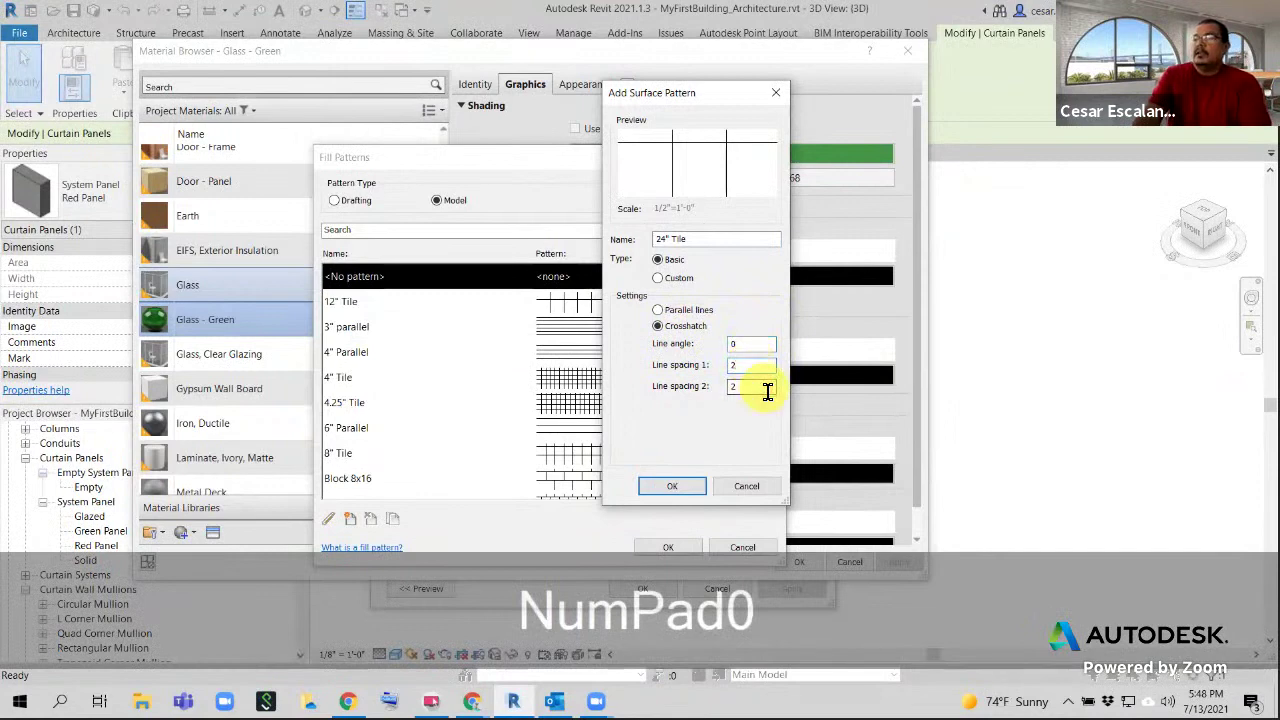
click(672, 486)
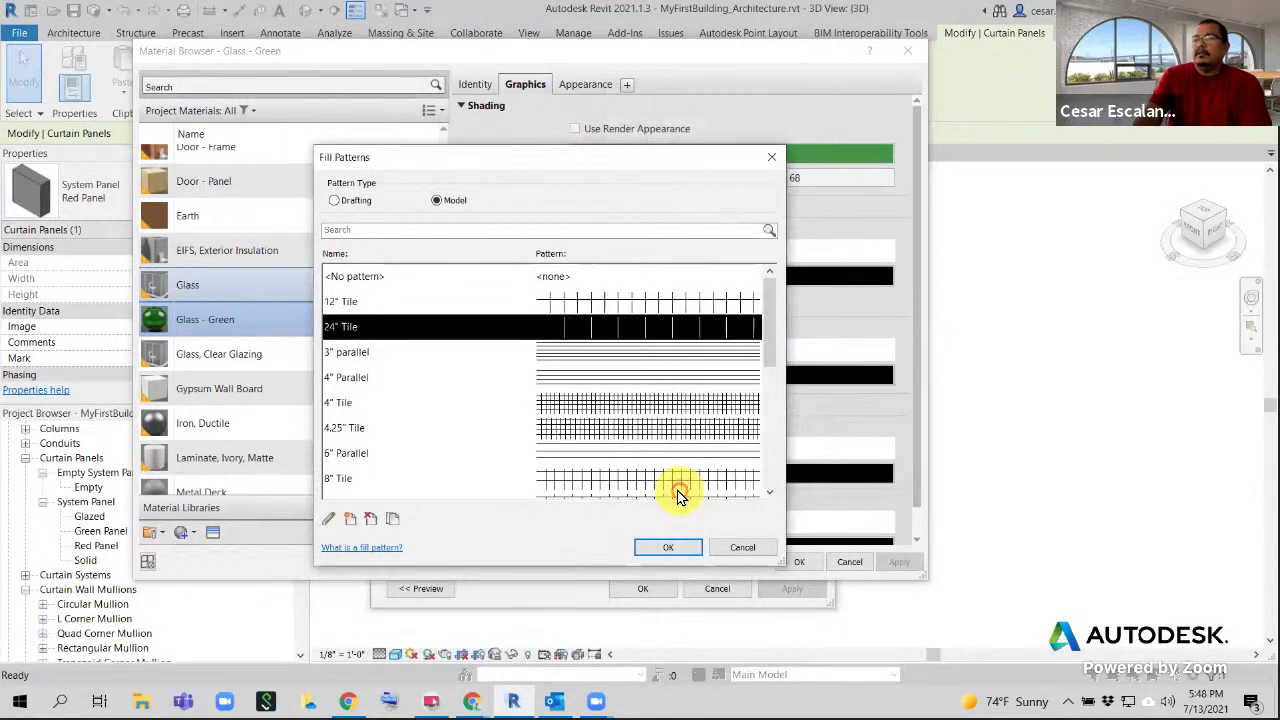
click(663, 545)
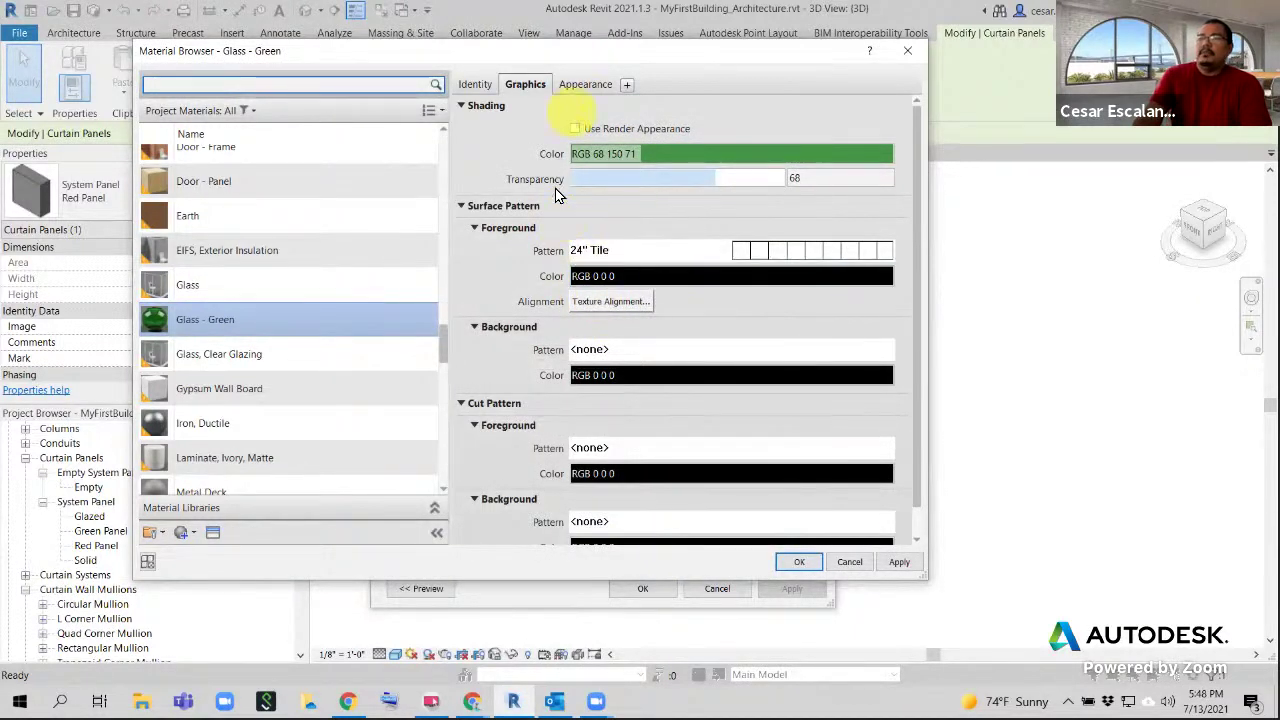
click(899, 562)
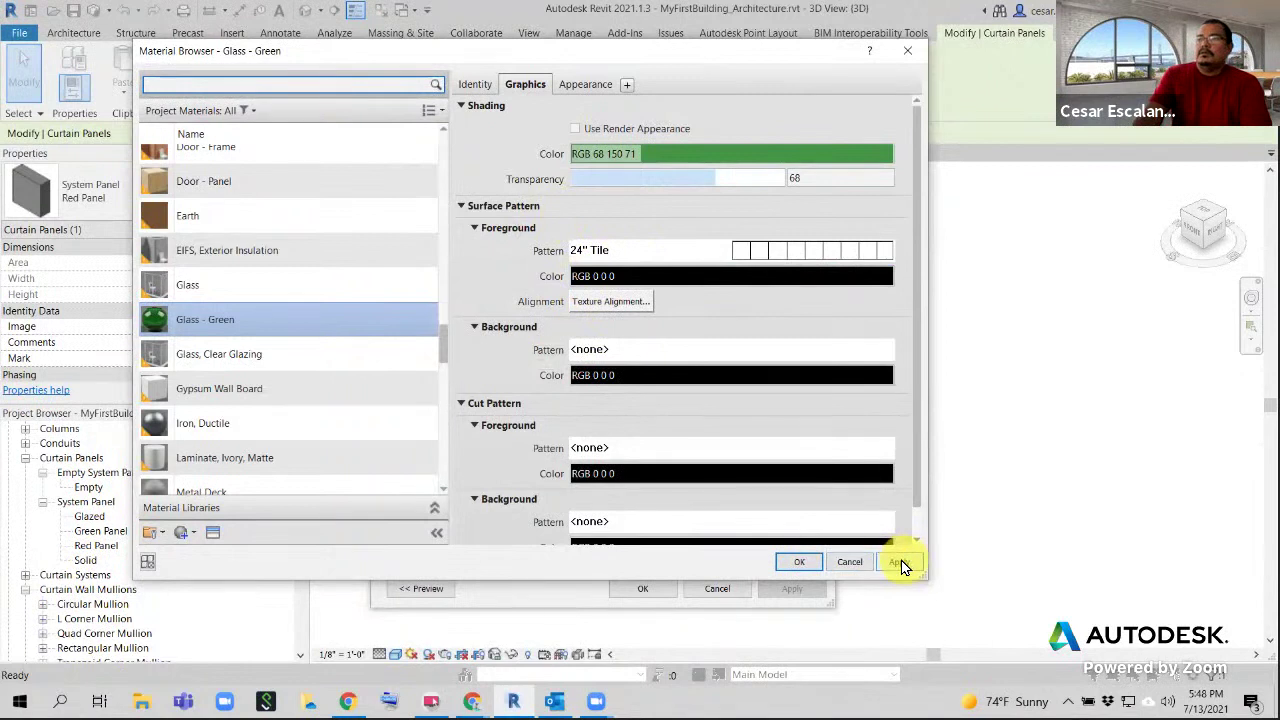
Duplicate the Glass - Green material as Glass - Red and assign it to the Red Panel type
right_click(307, 320)
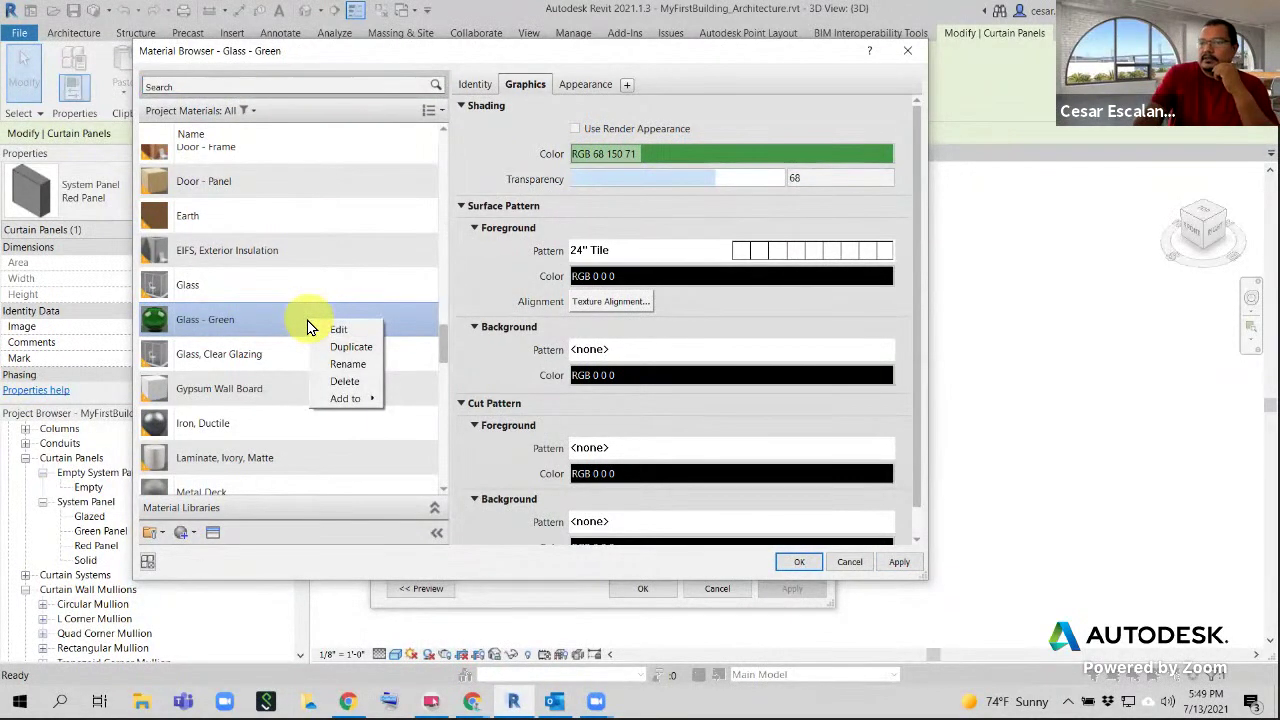
click(351, 346)
drag(204, 320, 343, 314)
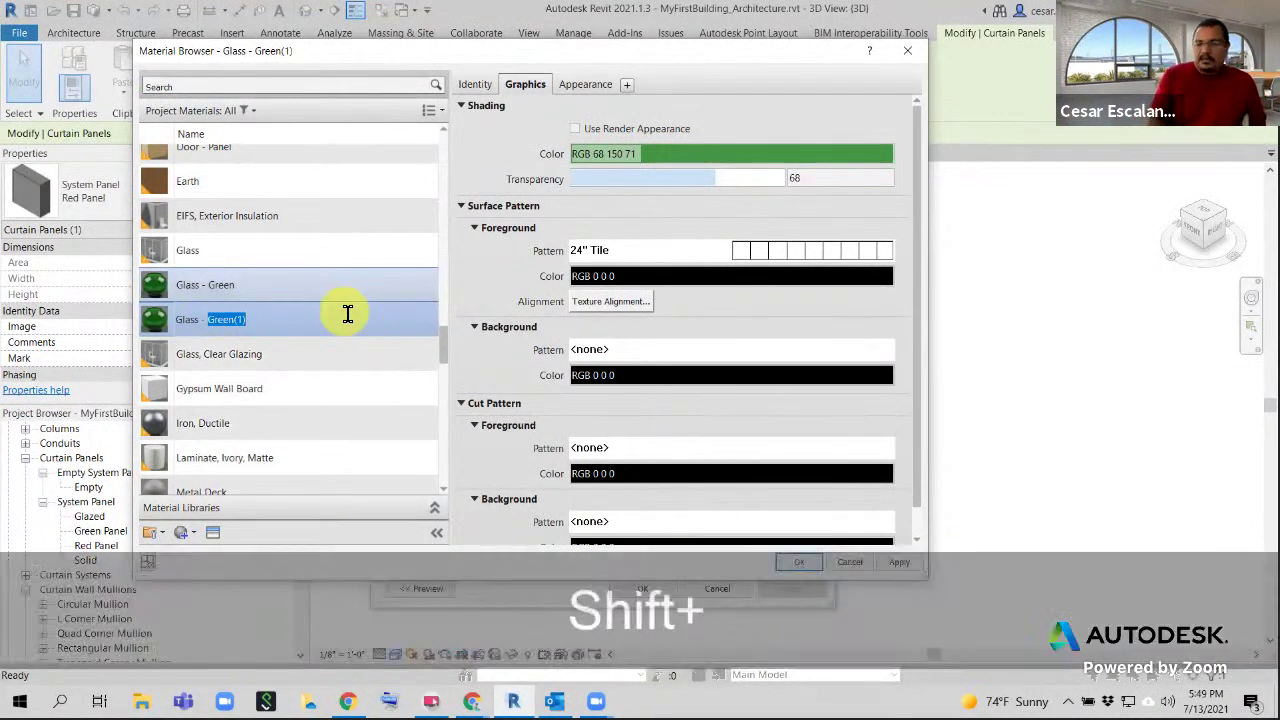
text(Red)
double_click(350, 316)
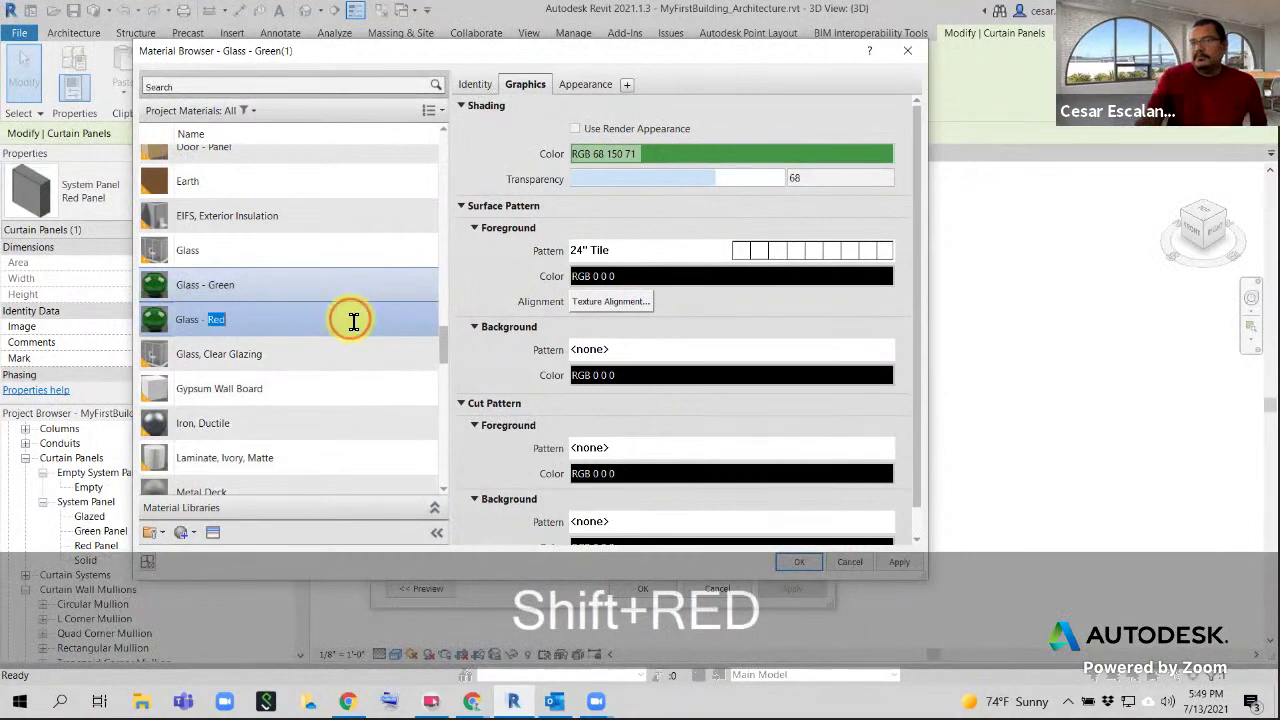
double_click(287, 332)
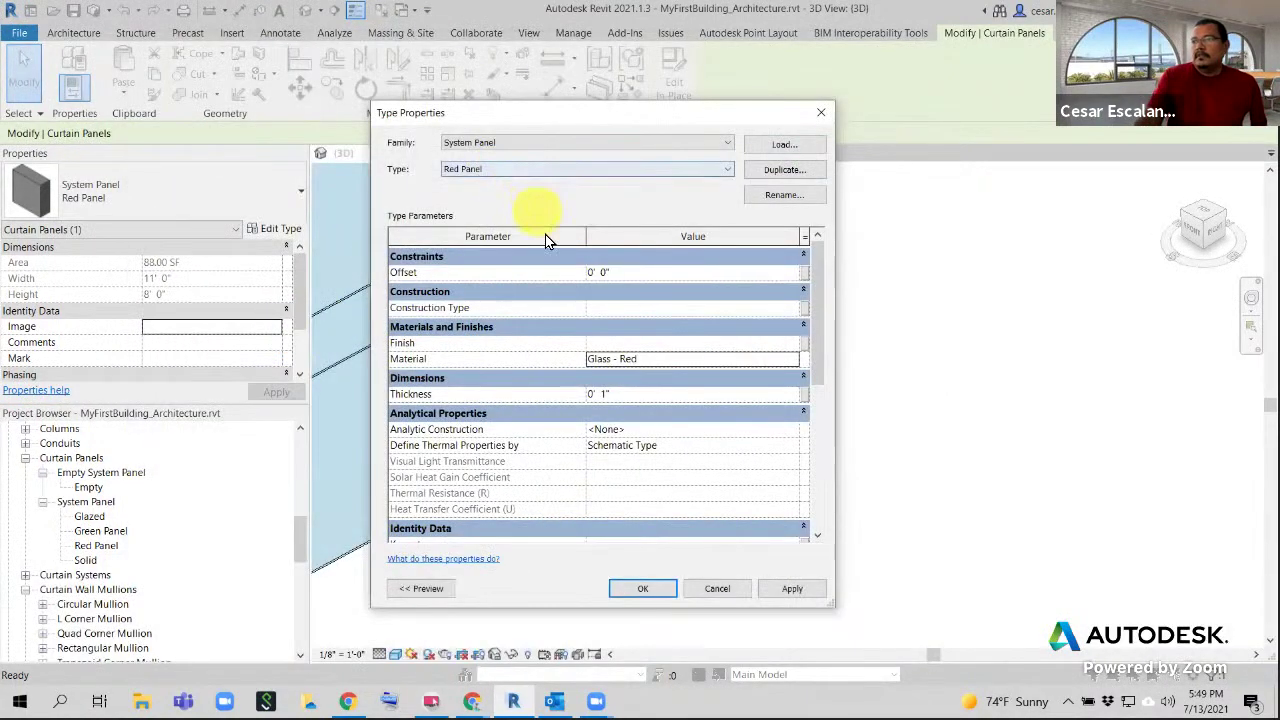
Replace Glass - Red's appearance asset with Glass (Red) from the Glass category of the Appearance Library
click(791, 358)
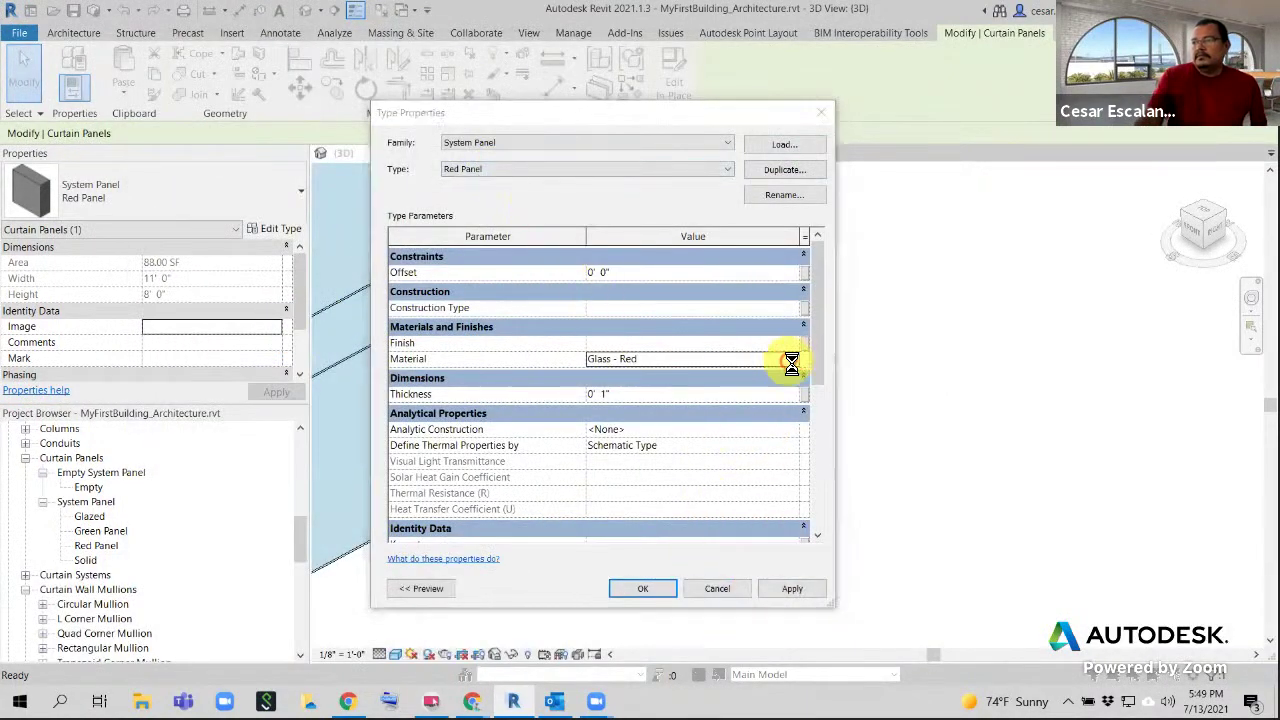
click(585, 84)
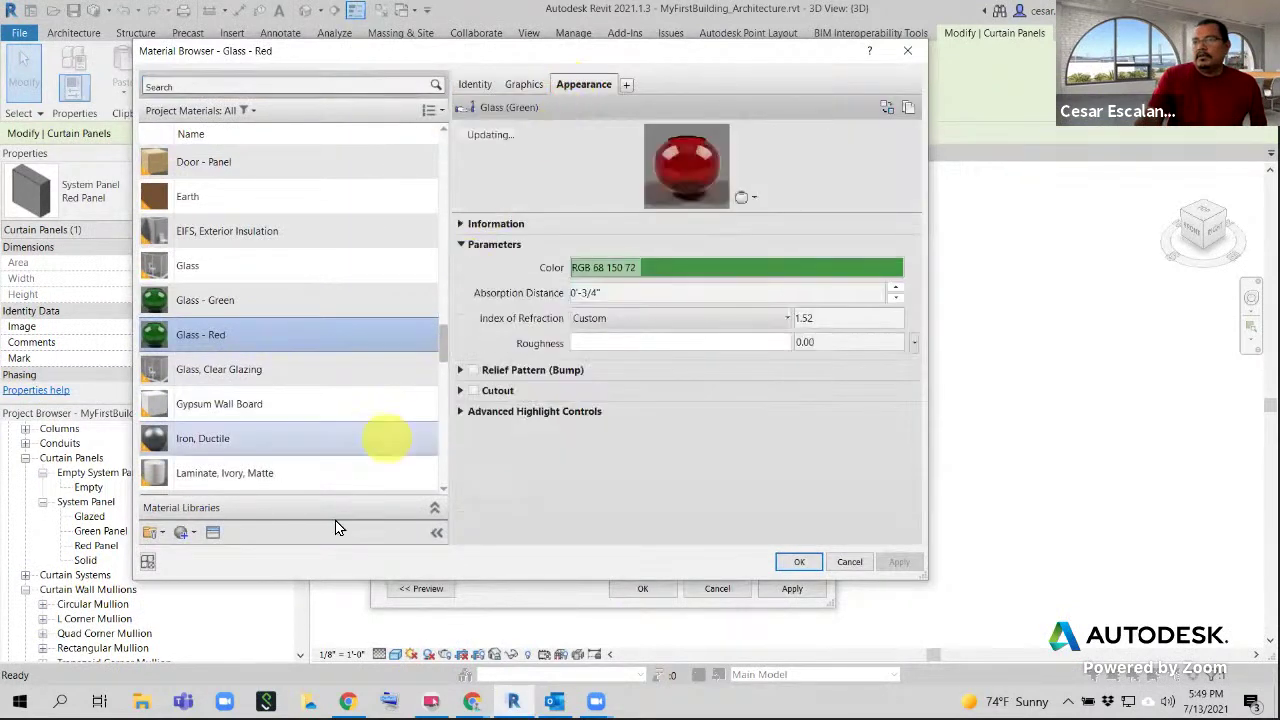
click(213, 533)
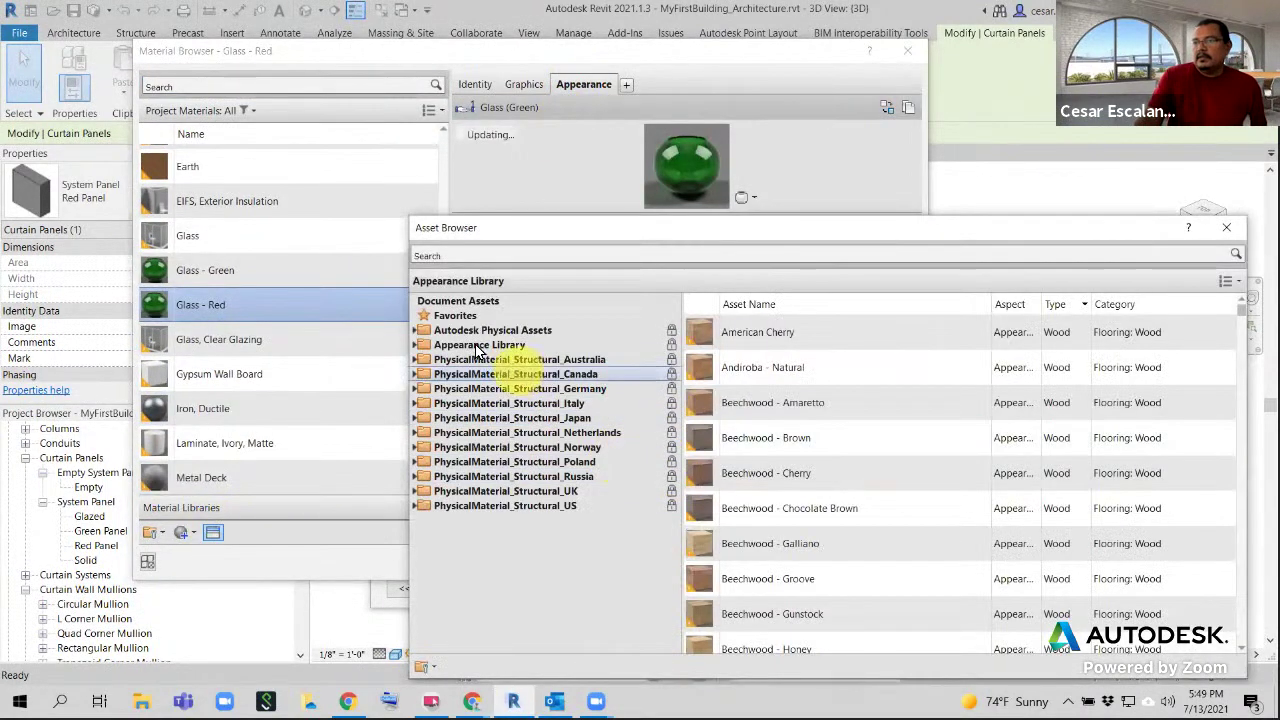
click(466, 347)
click(416, 346)
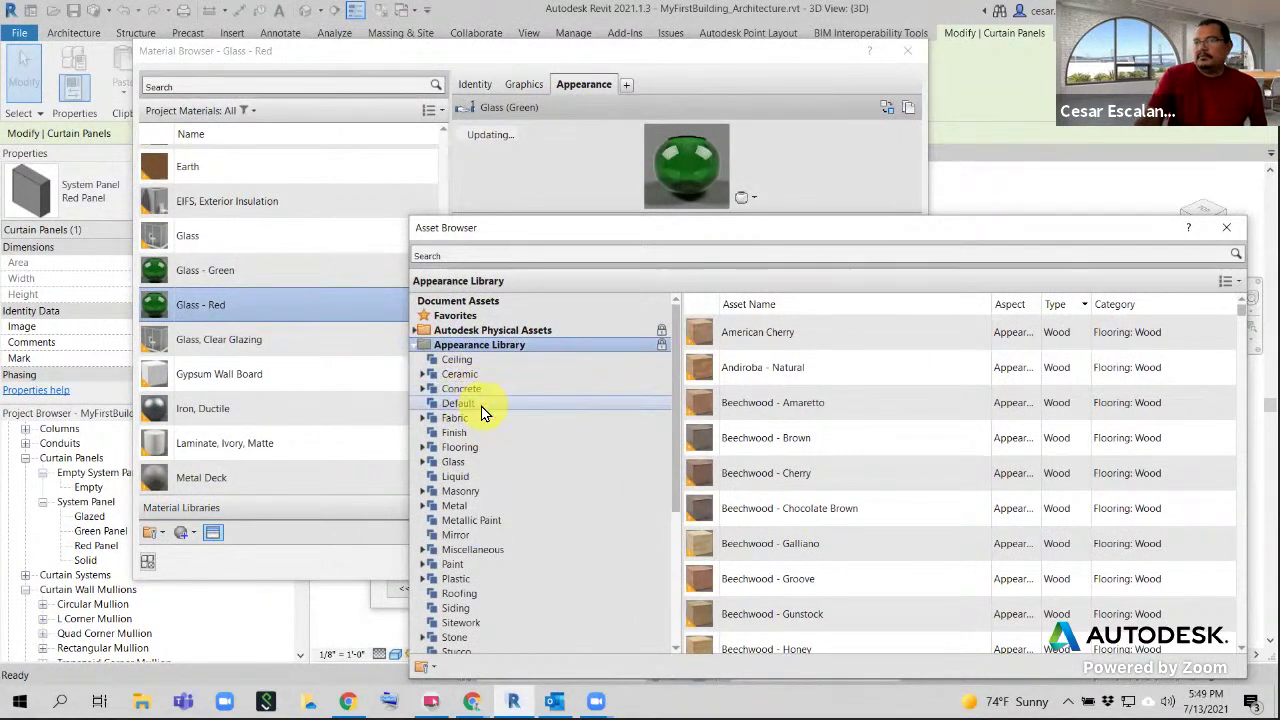
click(459, 466)
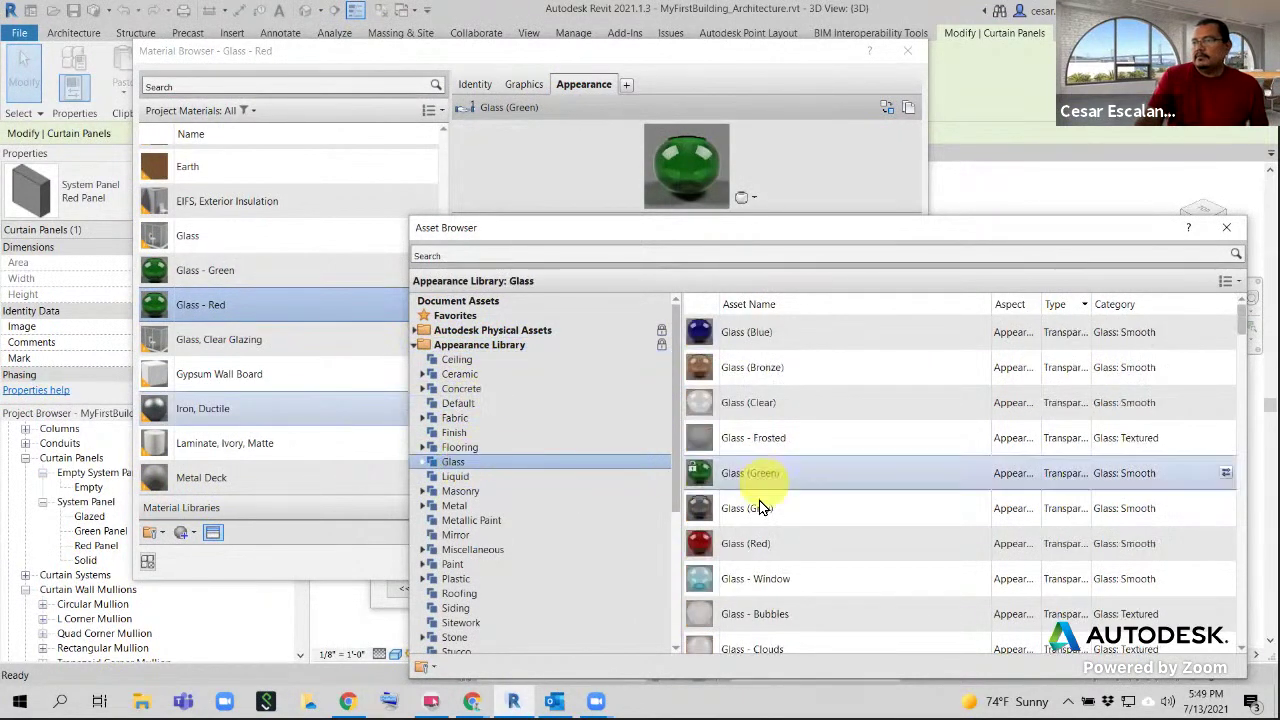
double_click(741, 540)
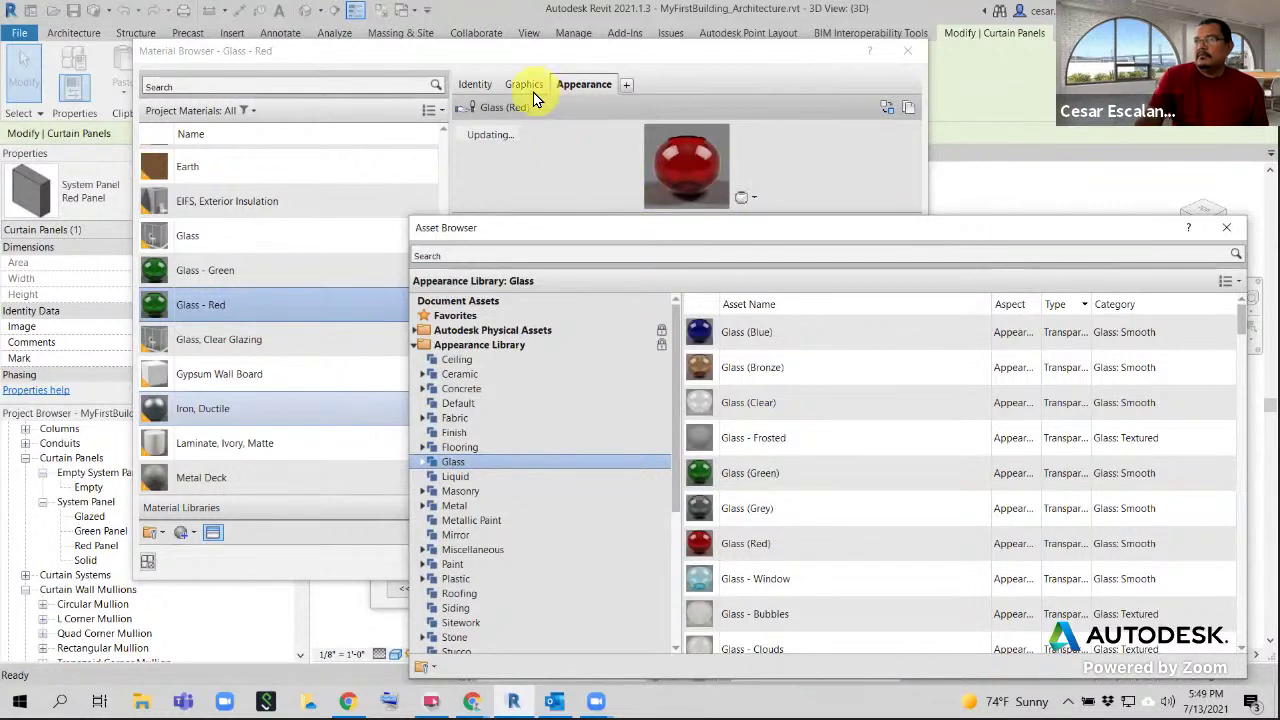
click(1226, 227)
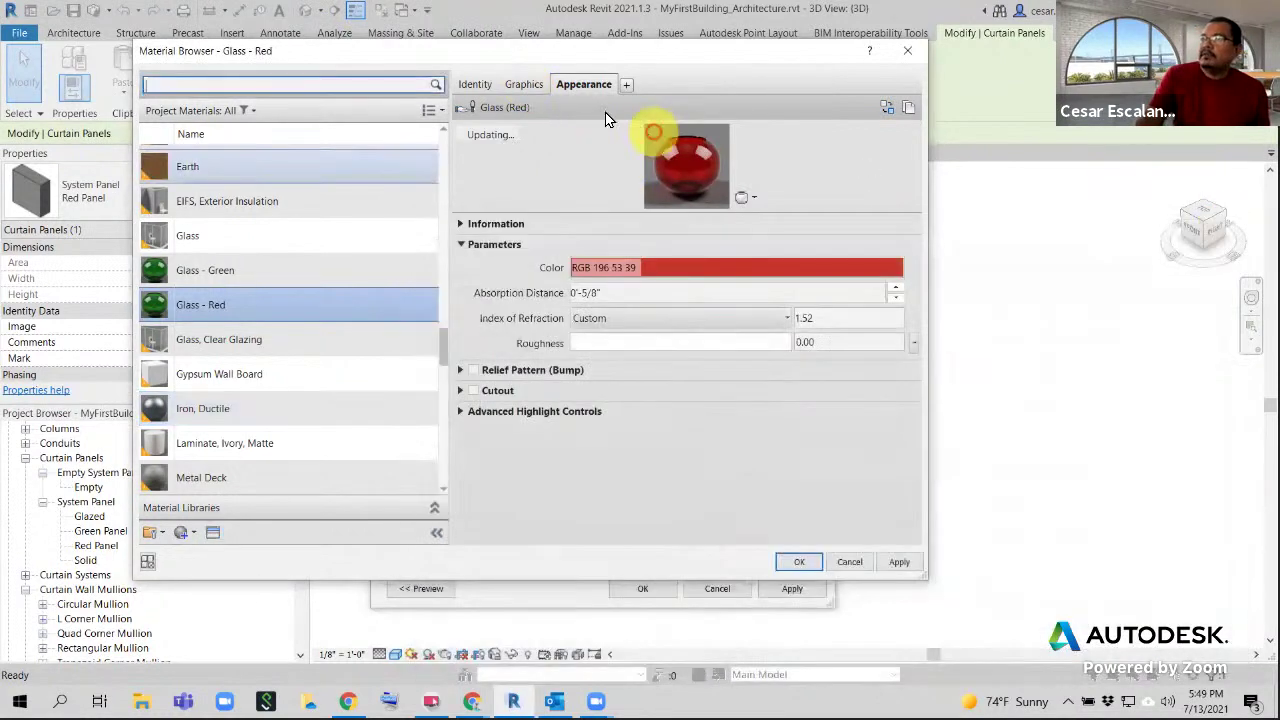
Take Glass - Red's shading color from its render appearance, leave Use Render Appearance off and set the transparency to 75
click(523, 86)
click(574, 129)
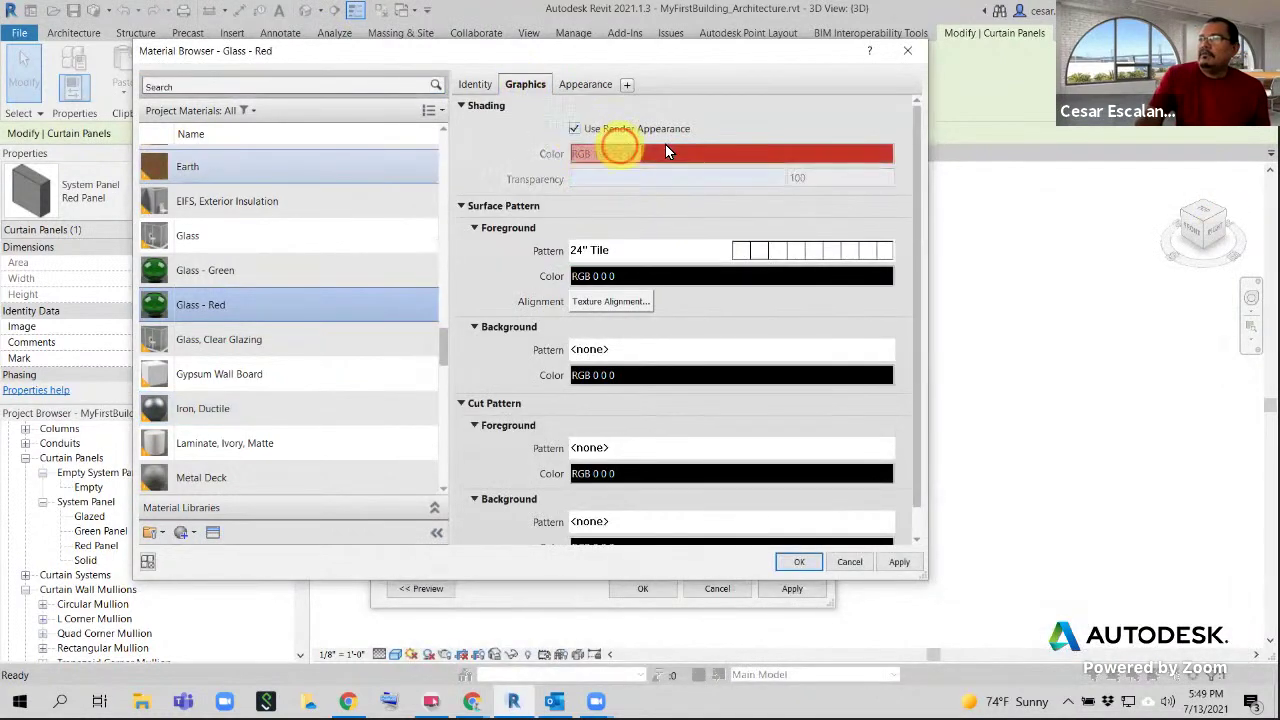
click(574, 129)
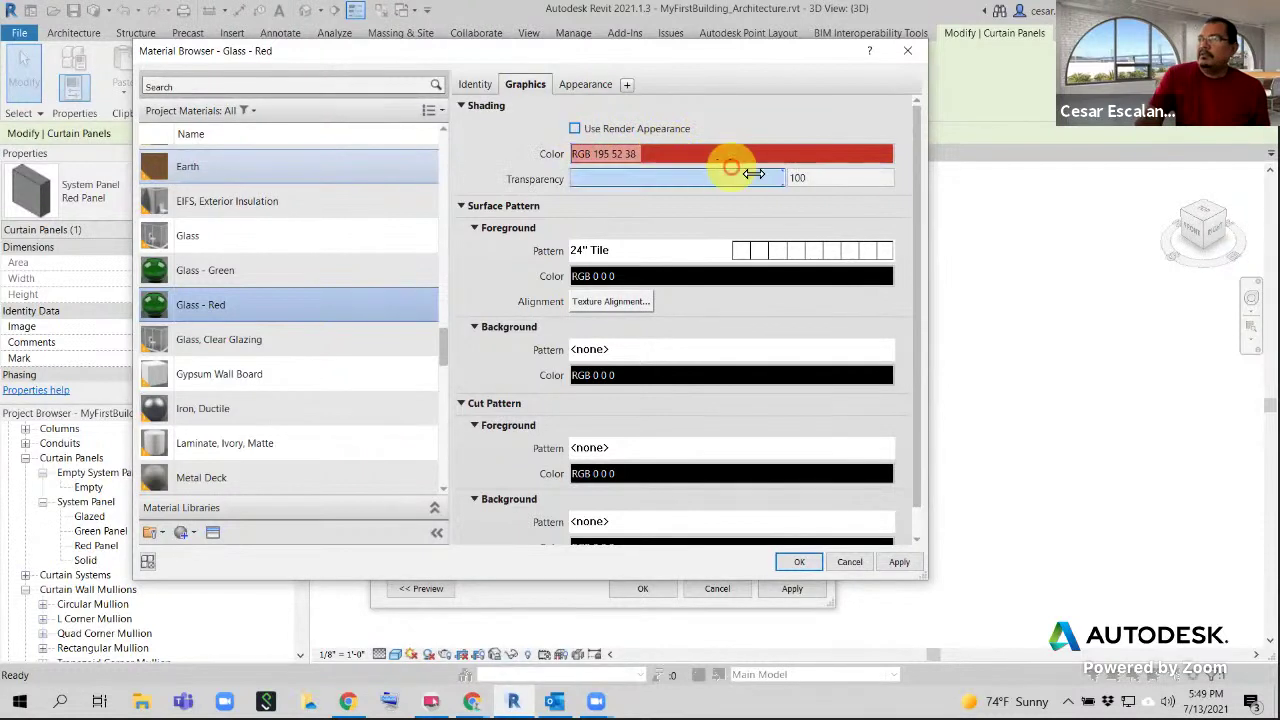
drag(777, 180, 730, 180)
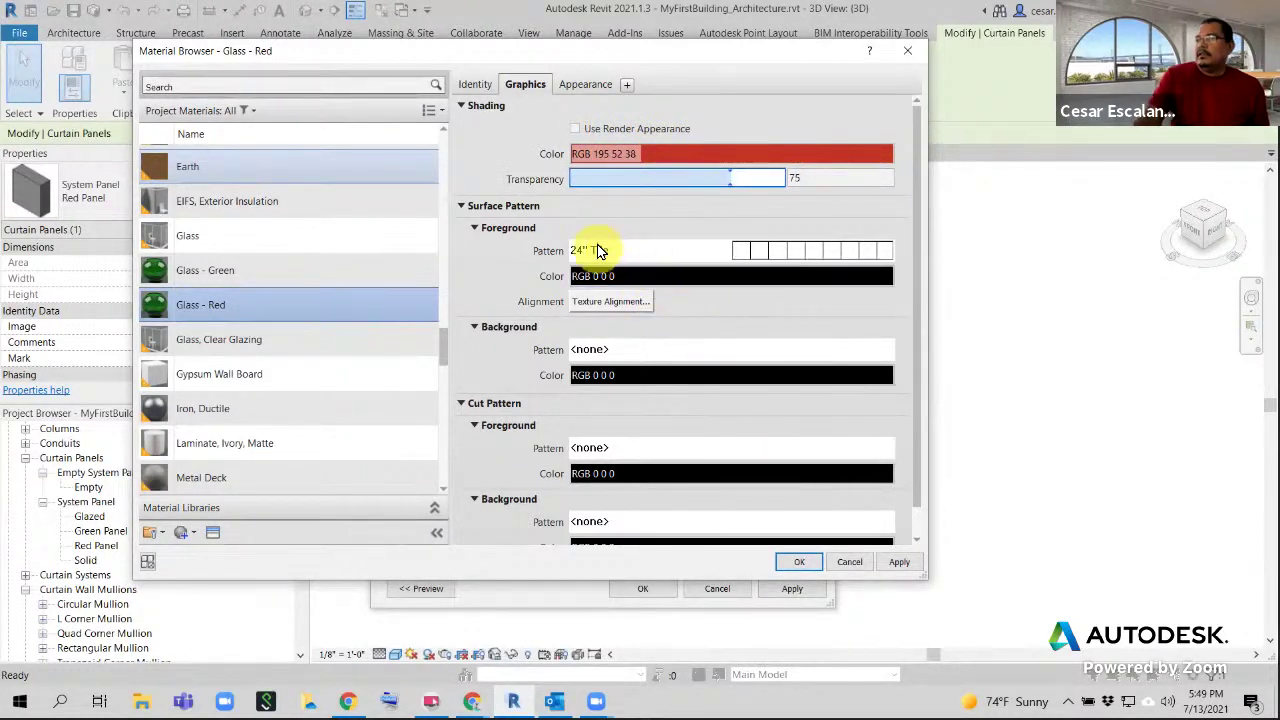
Keep 24" Tile as Glass - Red's foreground surface pattern and apply the material and Red Panel type settings to the curtain wall
click(745, 250)
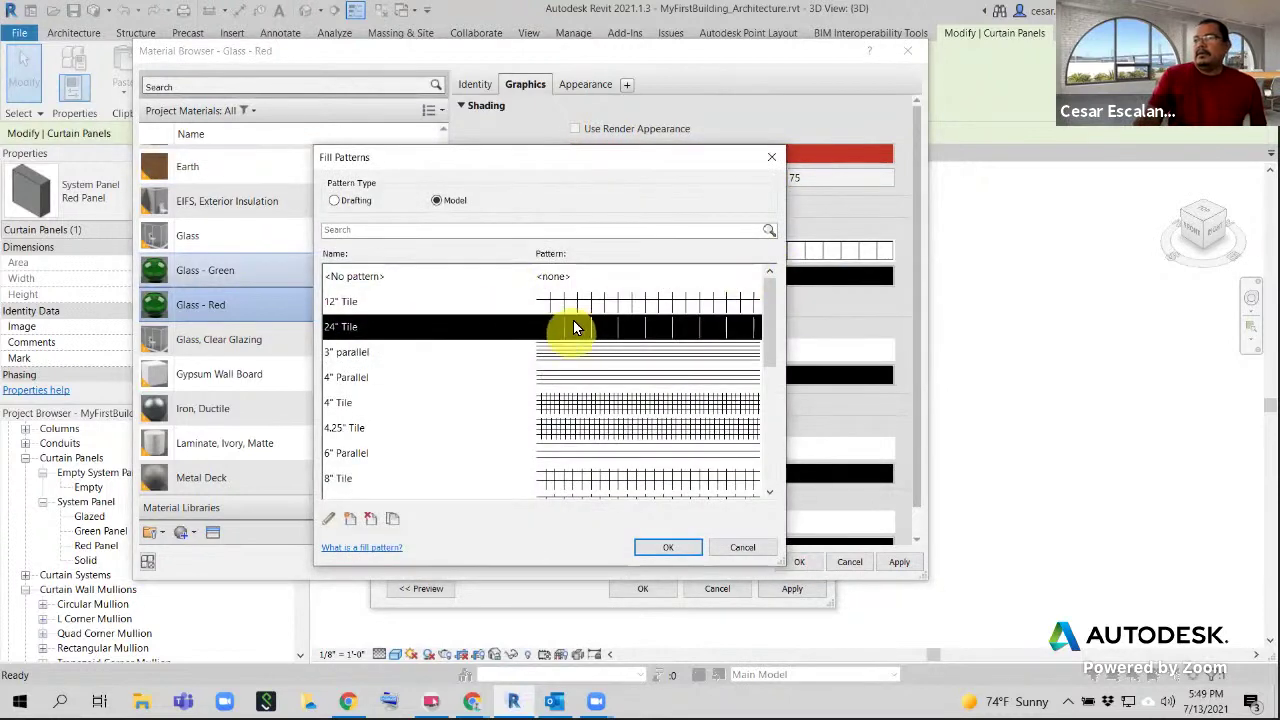
click(670, 548)
click(801, 564)
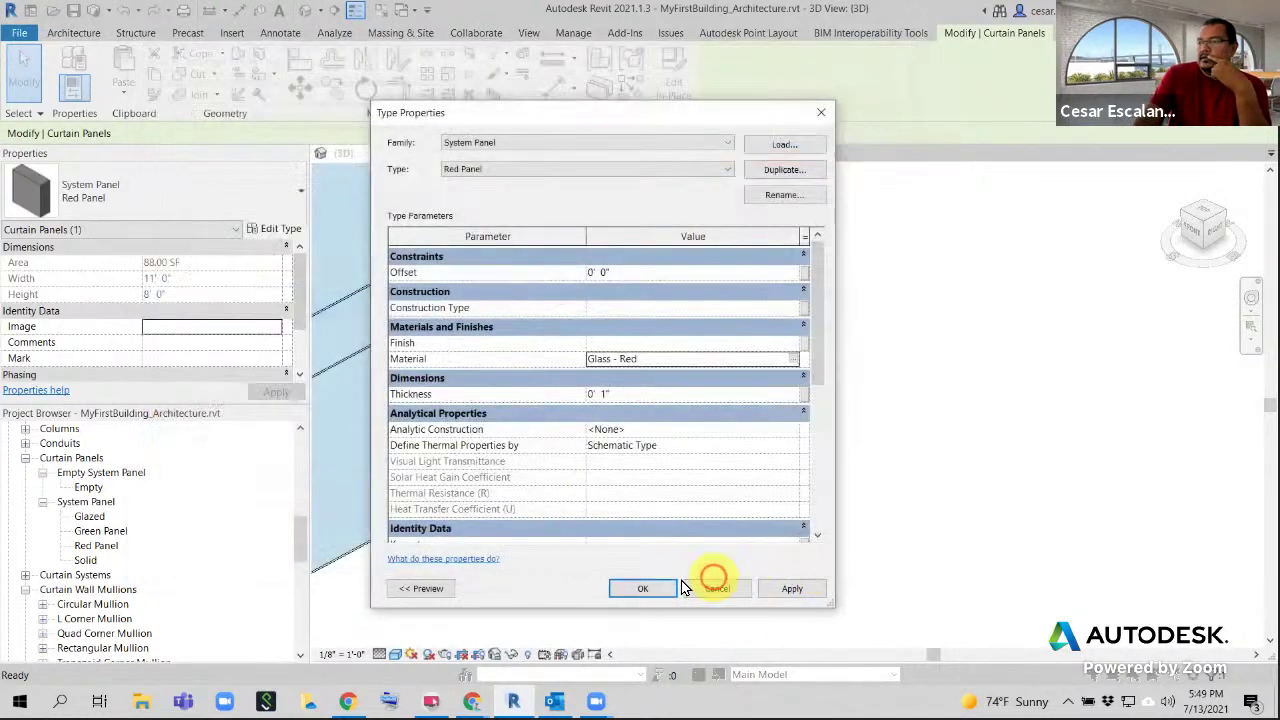
click(645, 588)
click(646, 560)
scroll(740, 503, up, 3)
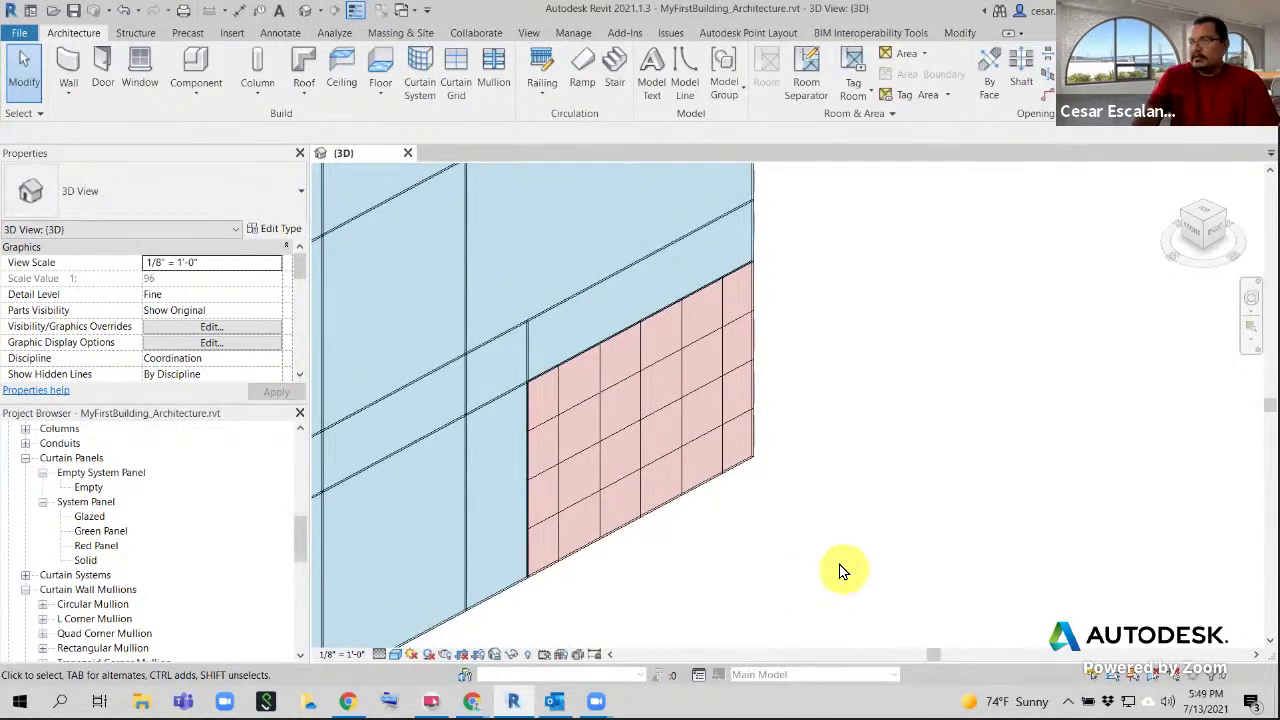
scroll(835, 565, down, 4)
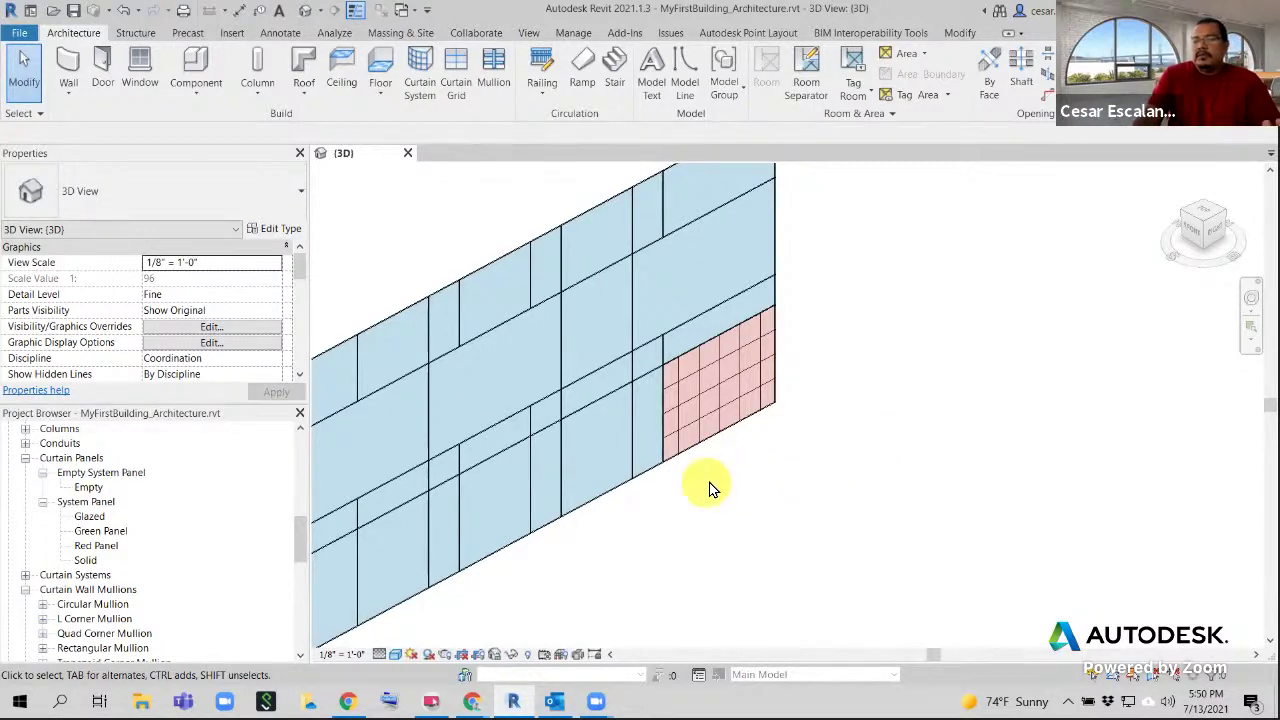
Write the on-screen annotation ".pat = AutoCAD Hatch pattern" above the curtain wall in the 3D view
key(shift+t)
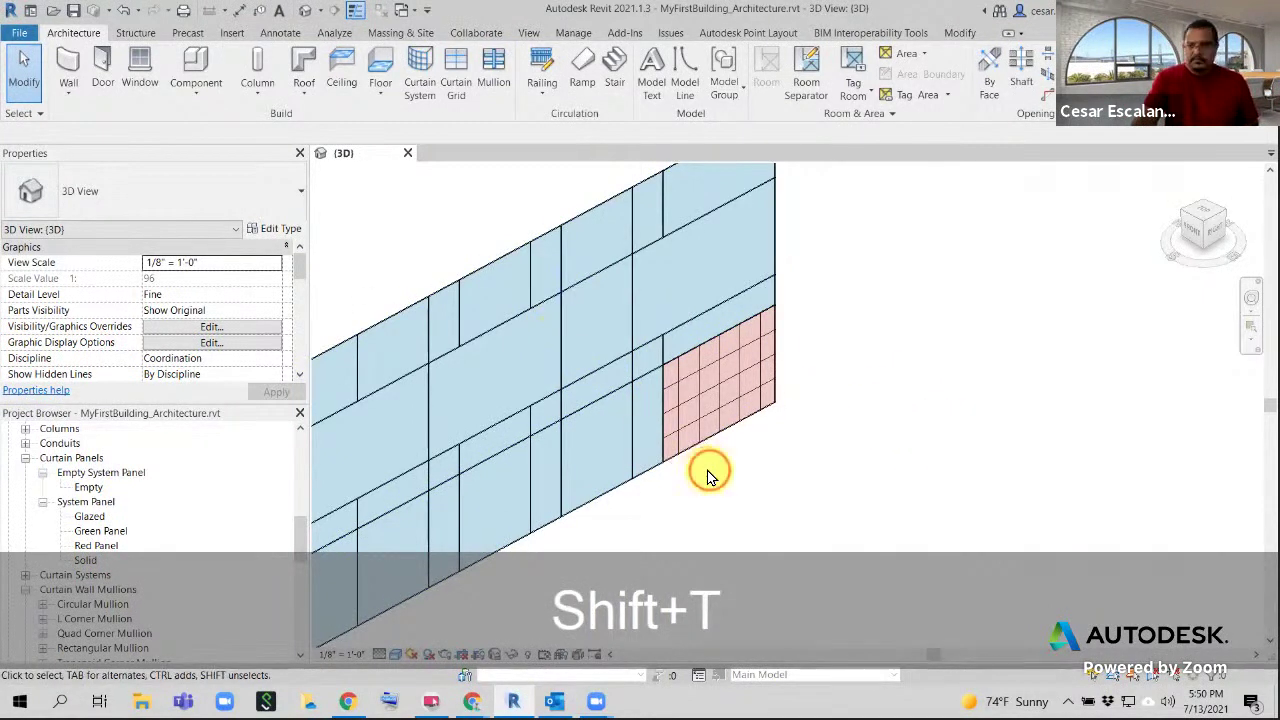
key(Escape)
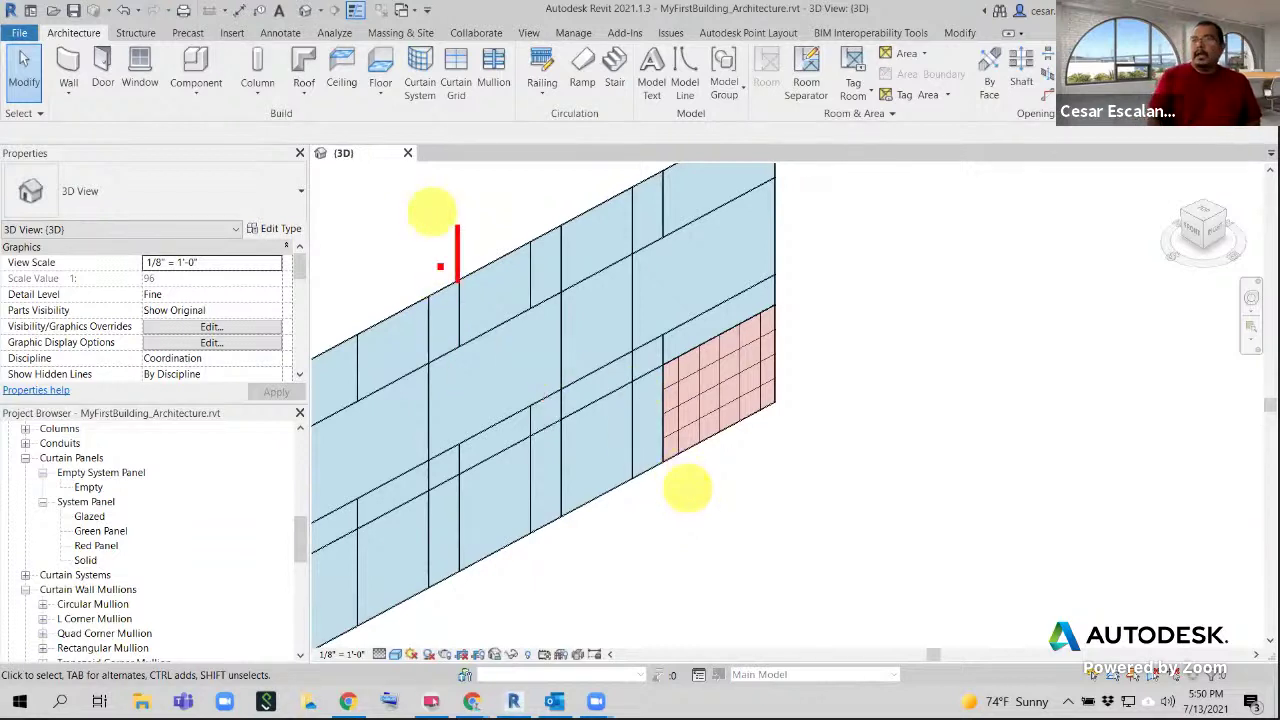
key(p)
key(t)
key(BackSpace)
text(at)
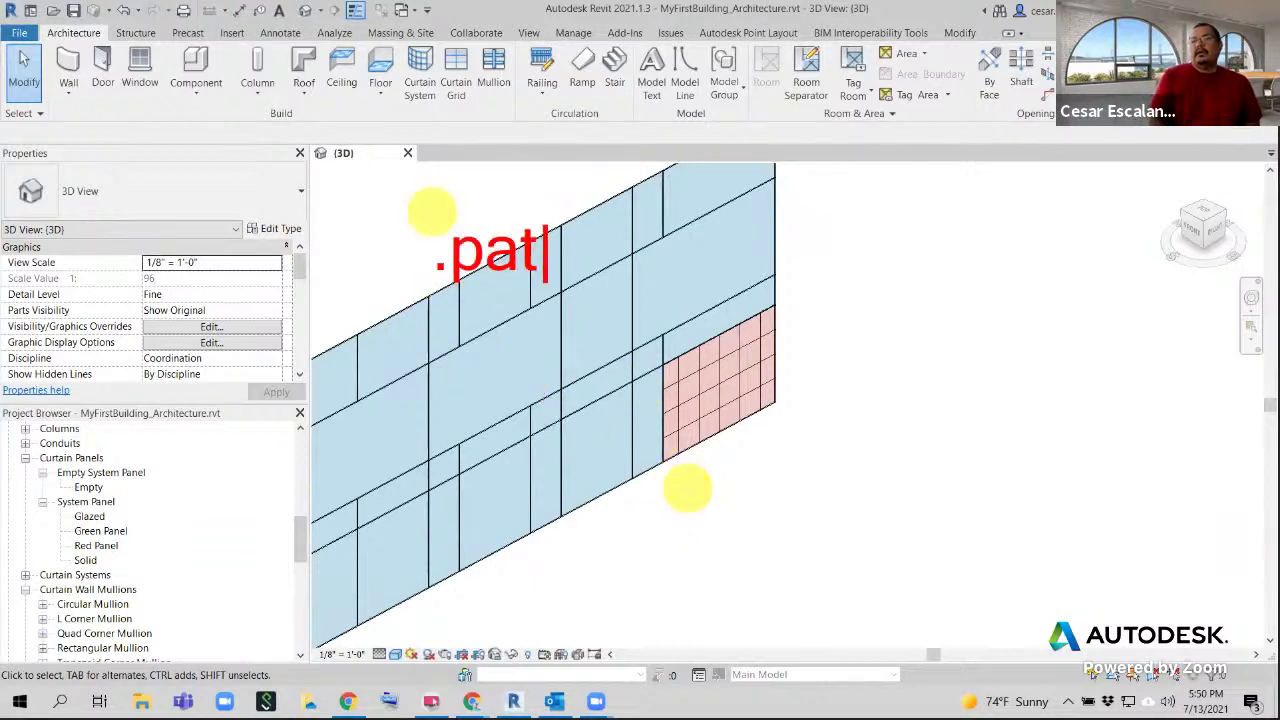
text( = Auto)
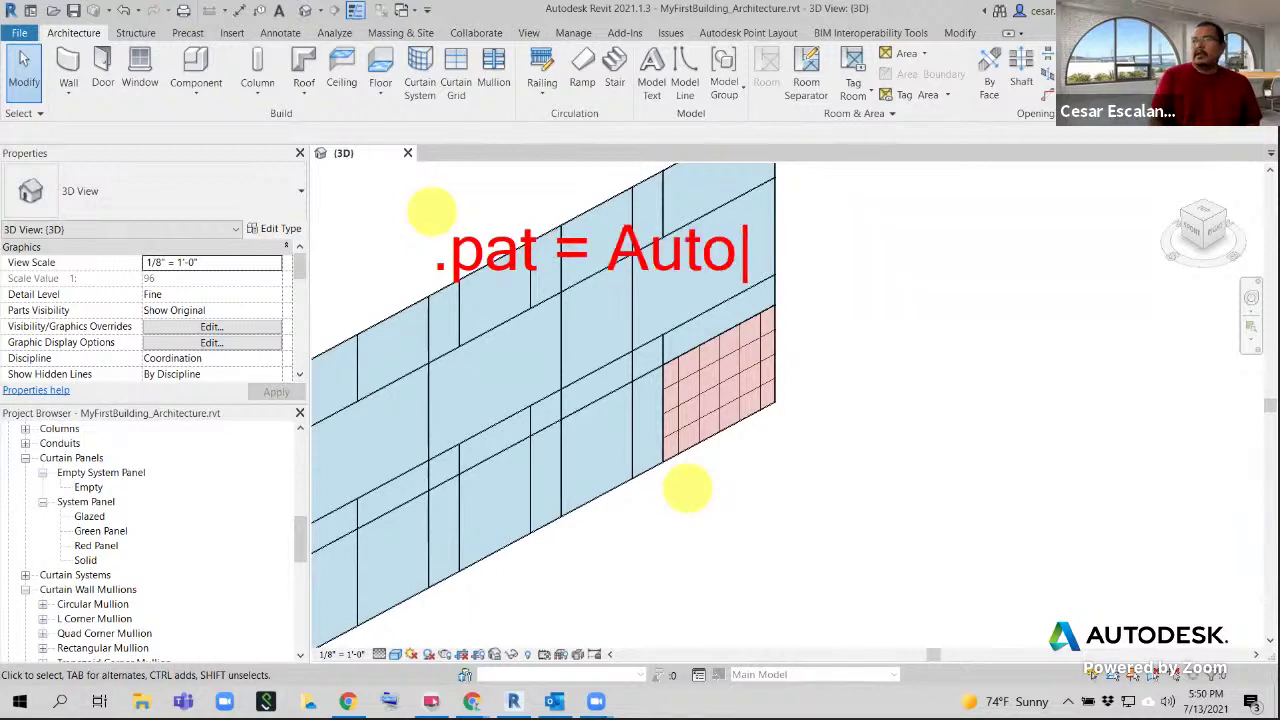
text(CAD Hatc)
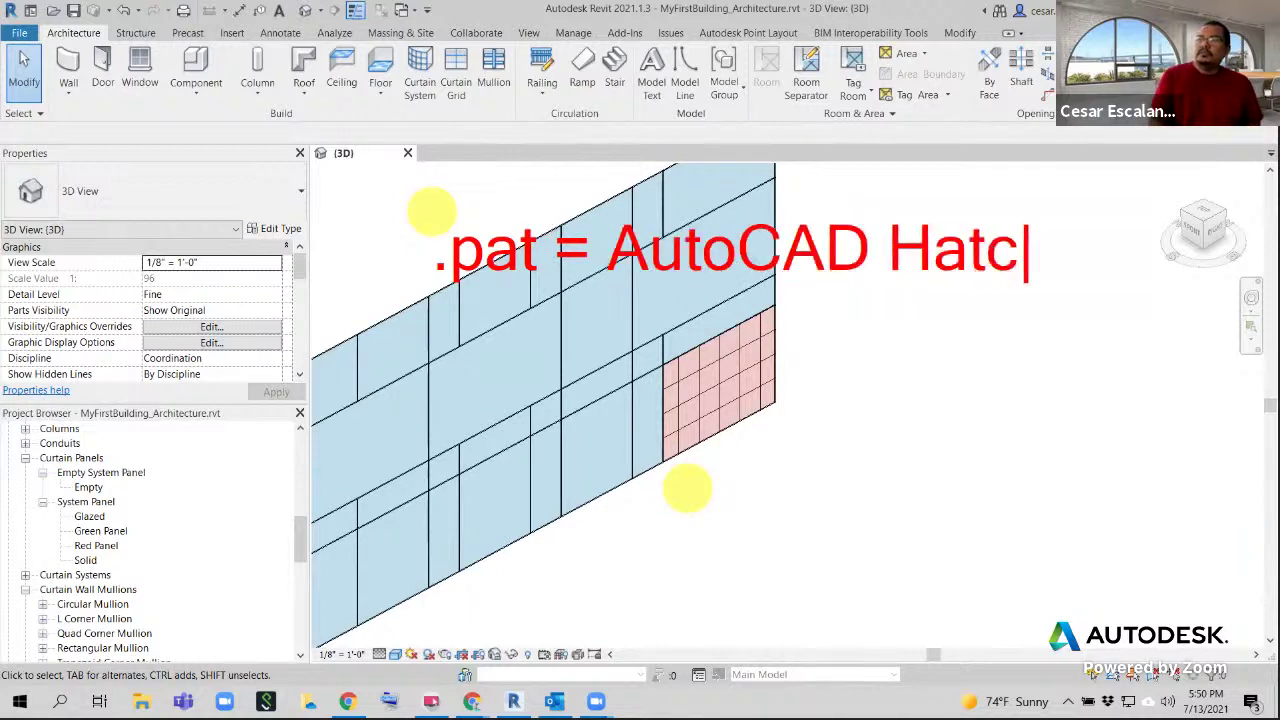
text(h pattern)
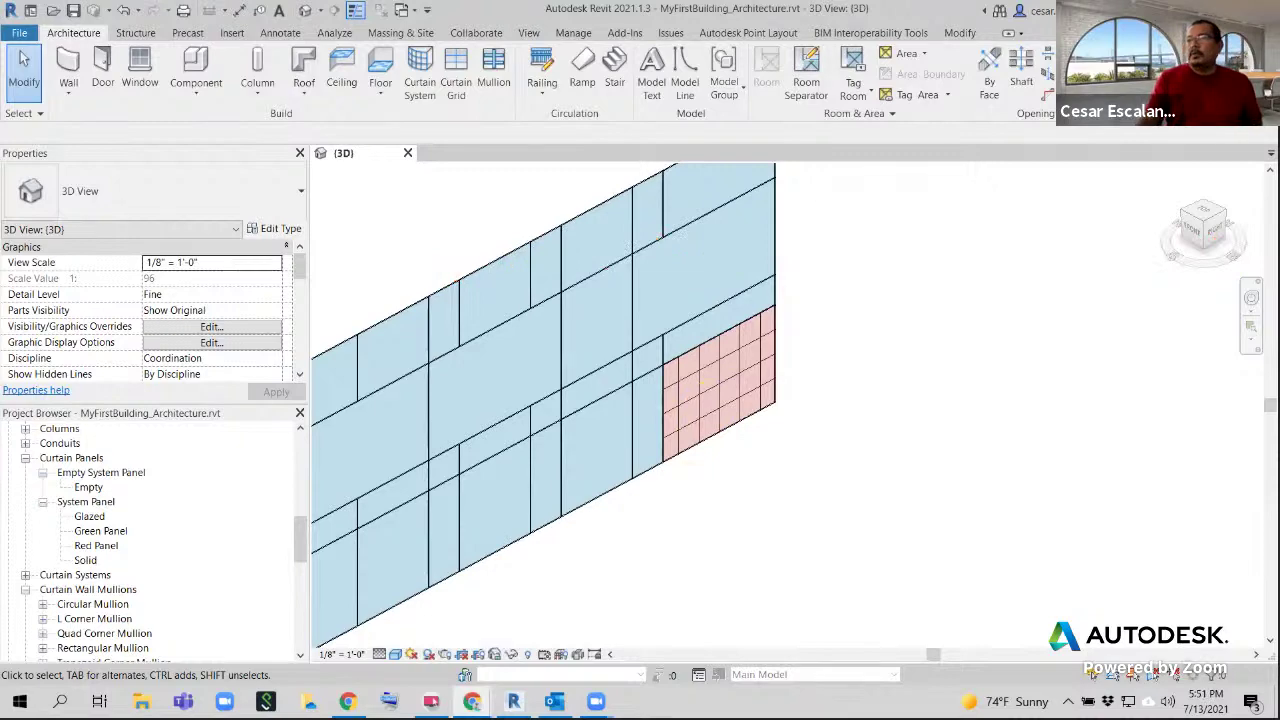
Switch to Chrome and examine CADhatch.com's free hatch pattern categories and its AutoCAD wood hatch patterns
click(472, 702)
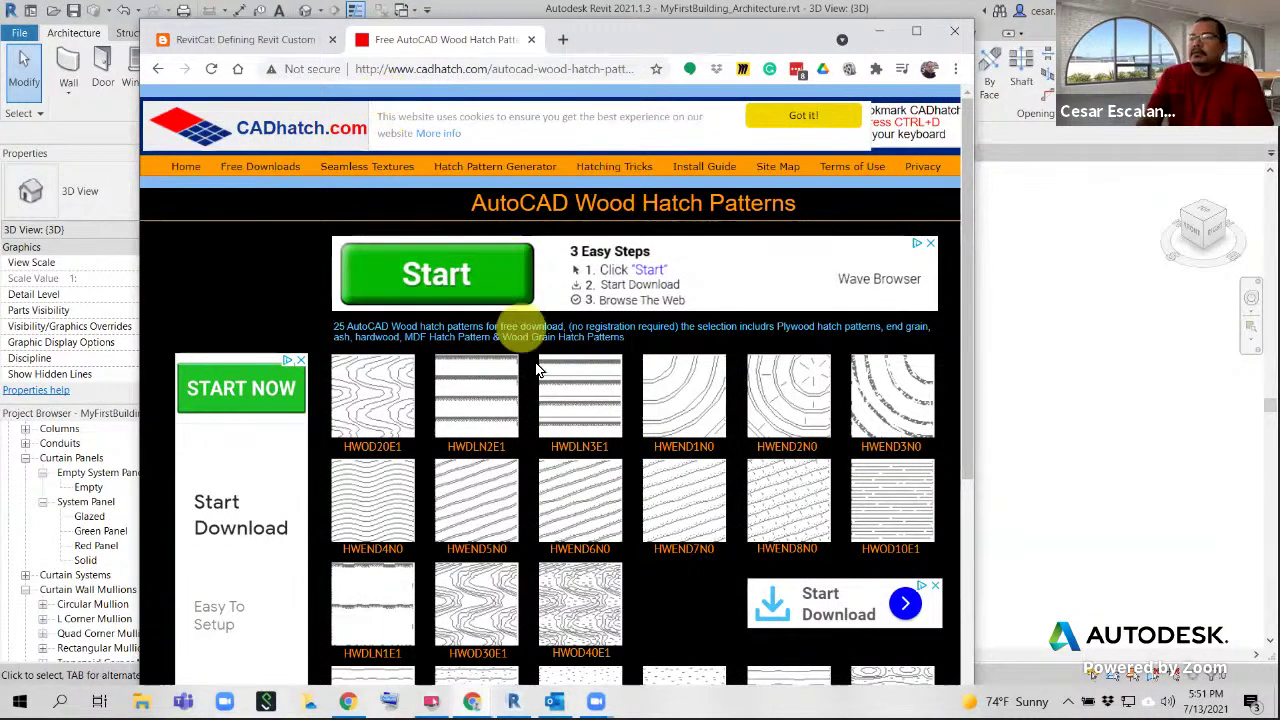
scroll(543, 394, down, 3)
scroll(552, 396, up, 5)
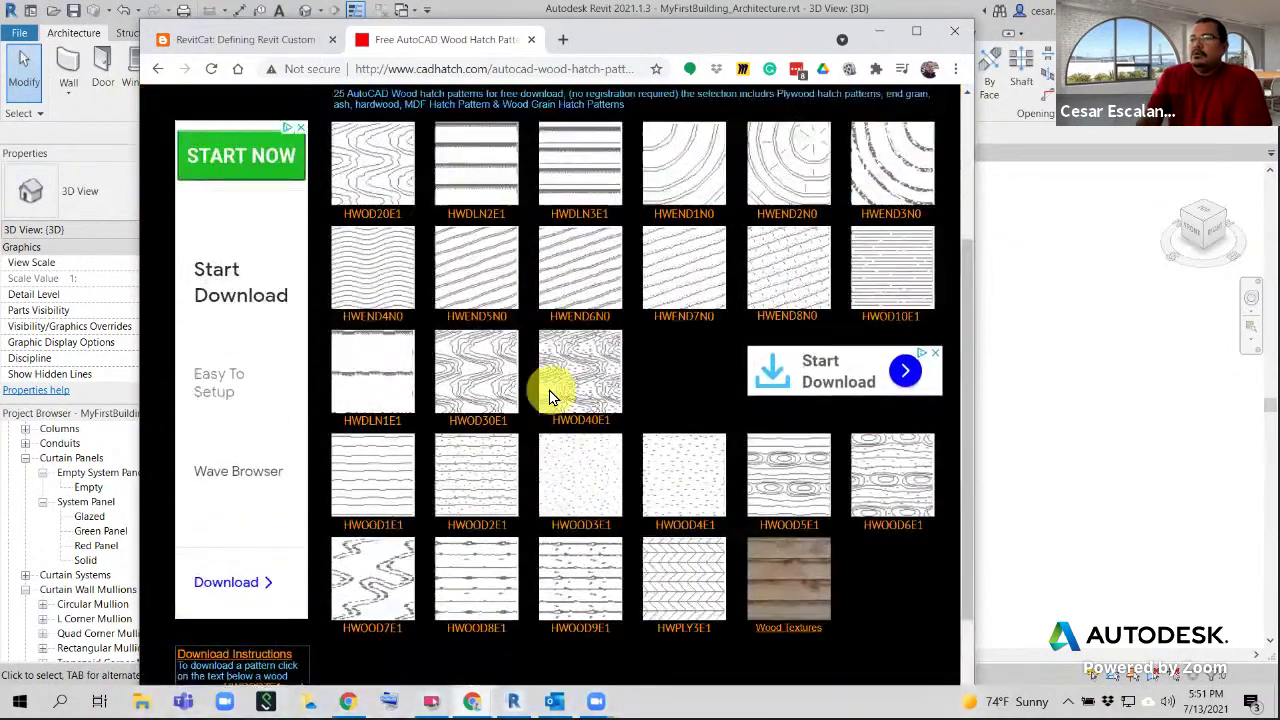
scroll(550, 391, down, 2)
scroll(550, 391, up, 4)
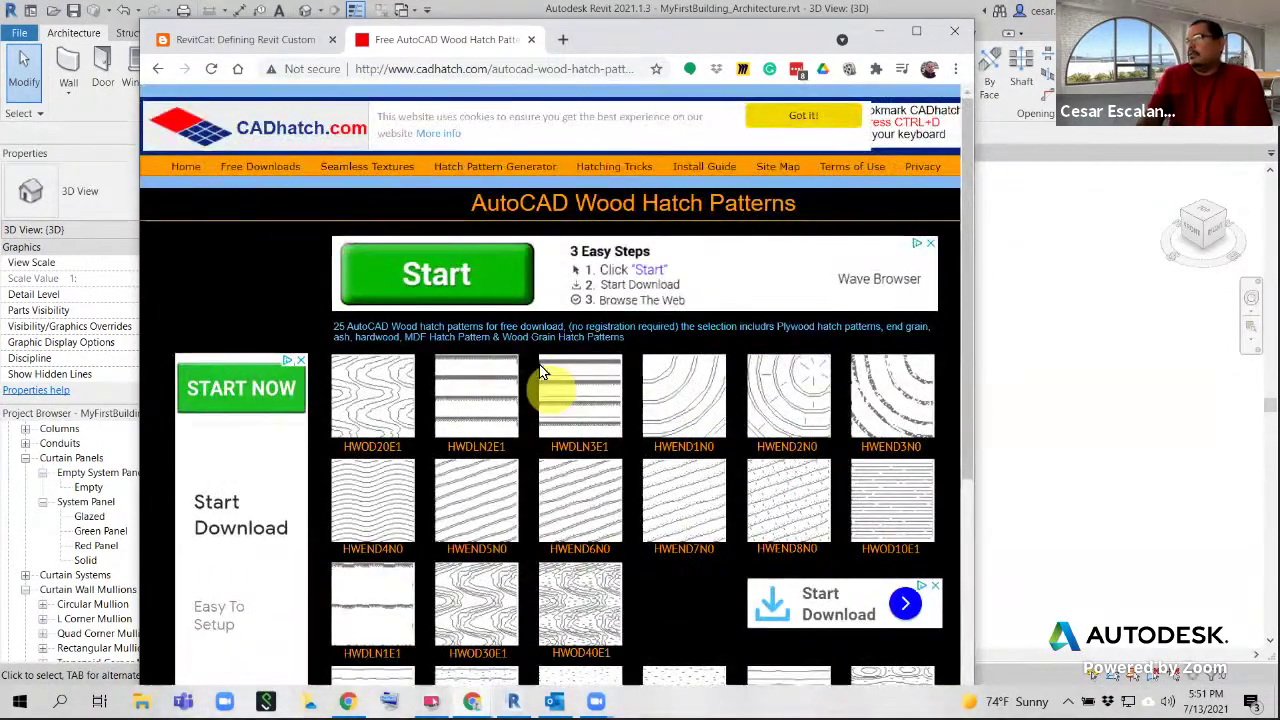
click(158, 69)
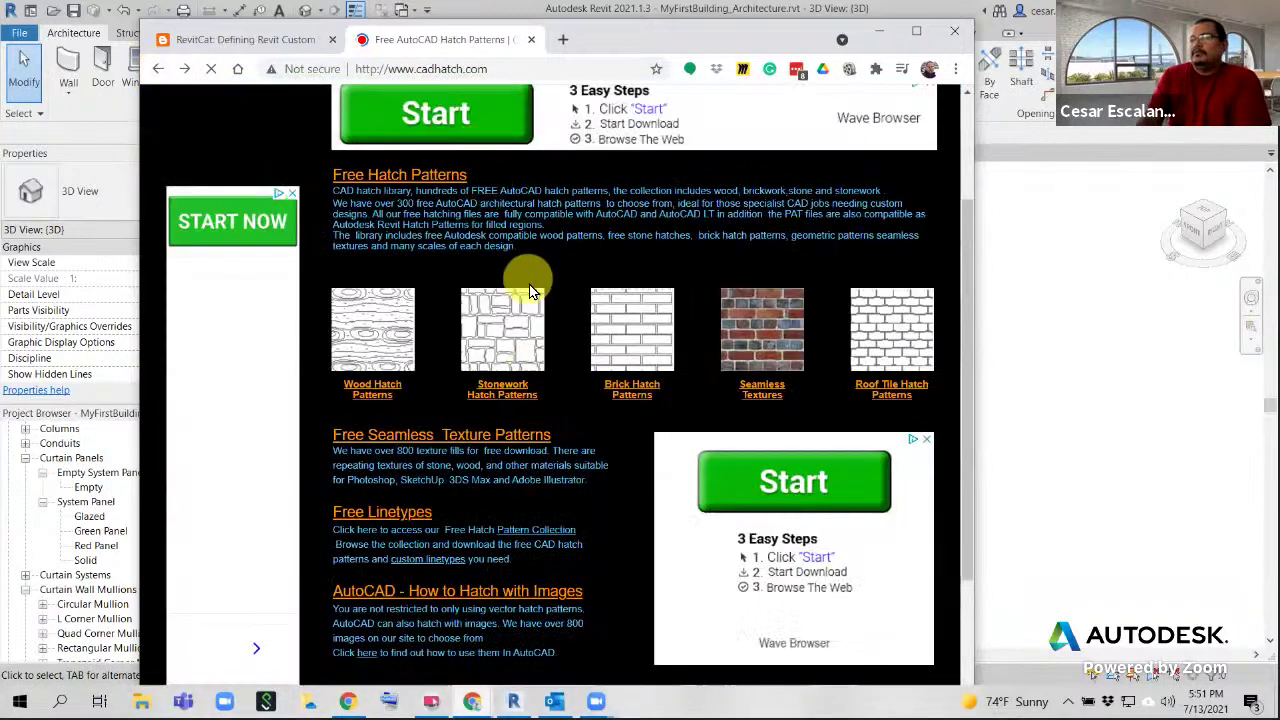
scroll(531, 291, up, 2)
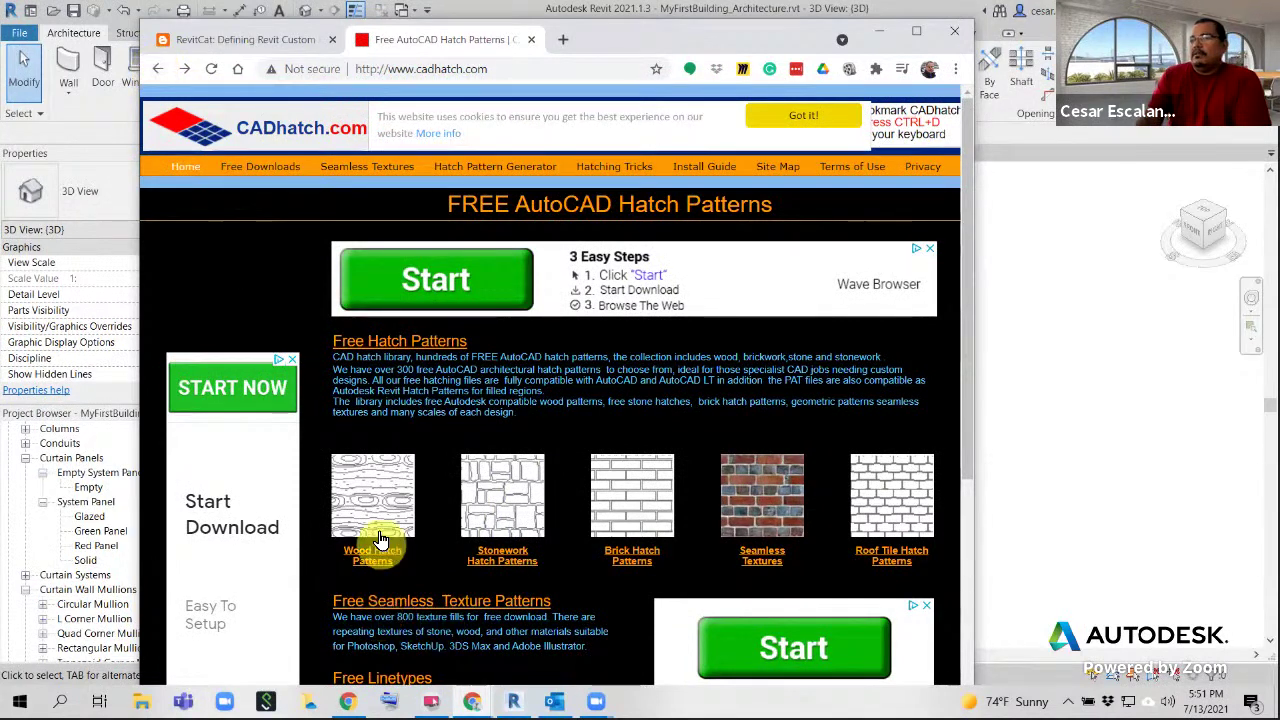
click(185, 68)
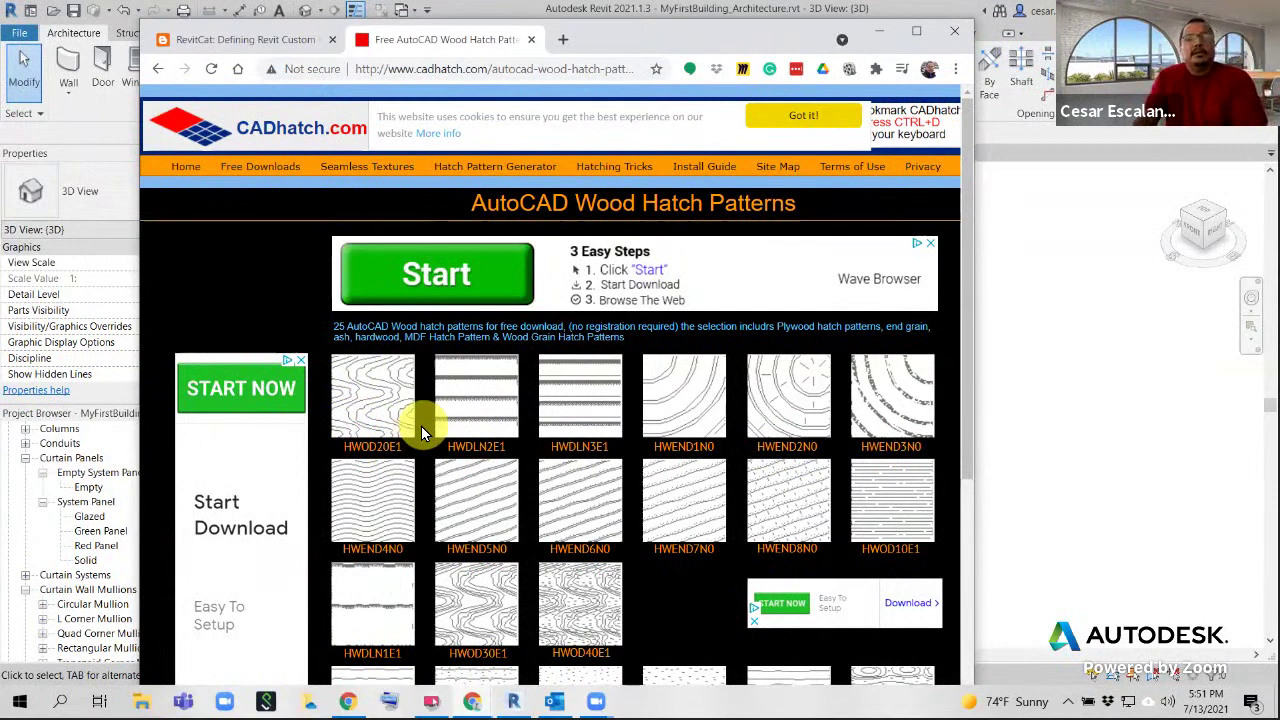
click(884, 37)
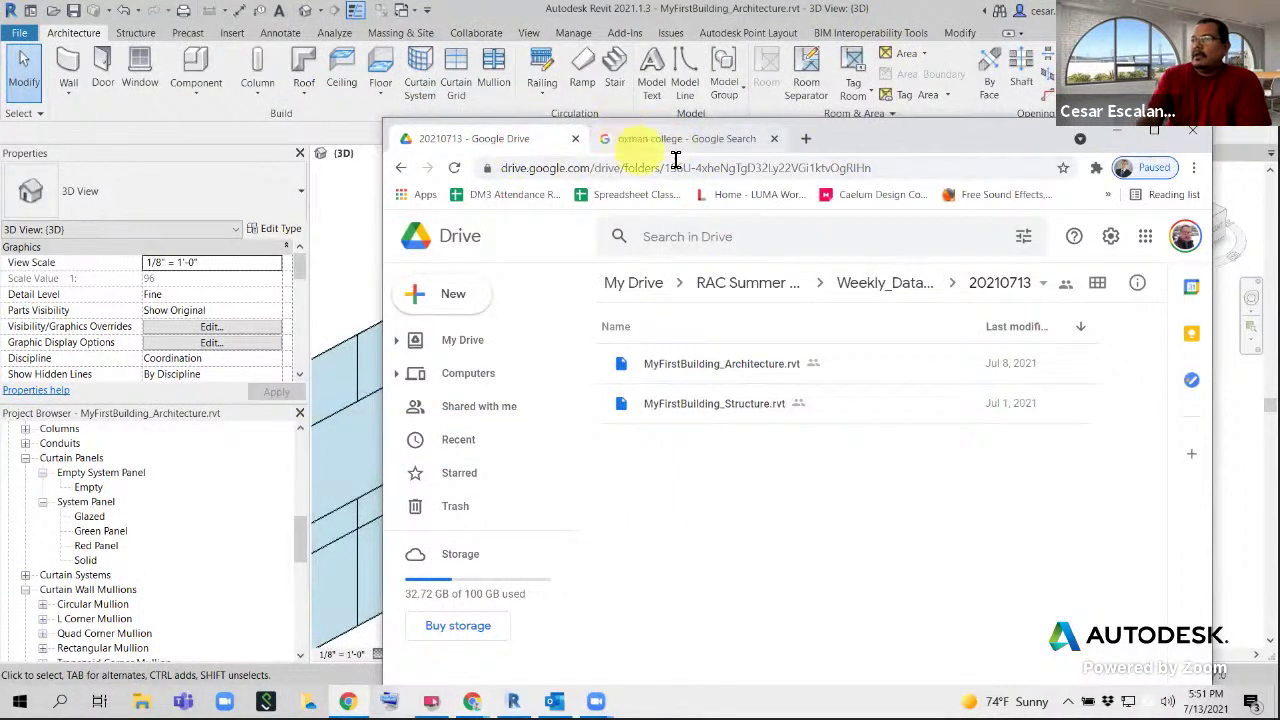
Open the Patterns folder inside RAC Summer 2021 on Google Drive to view the shared hatch pattern files
click(886, 284)
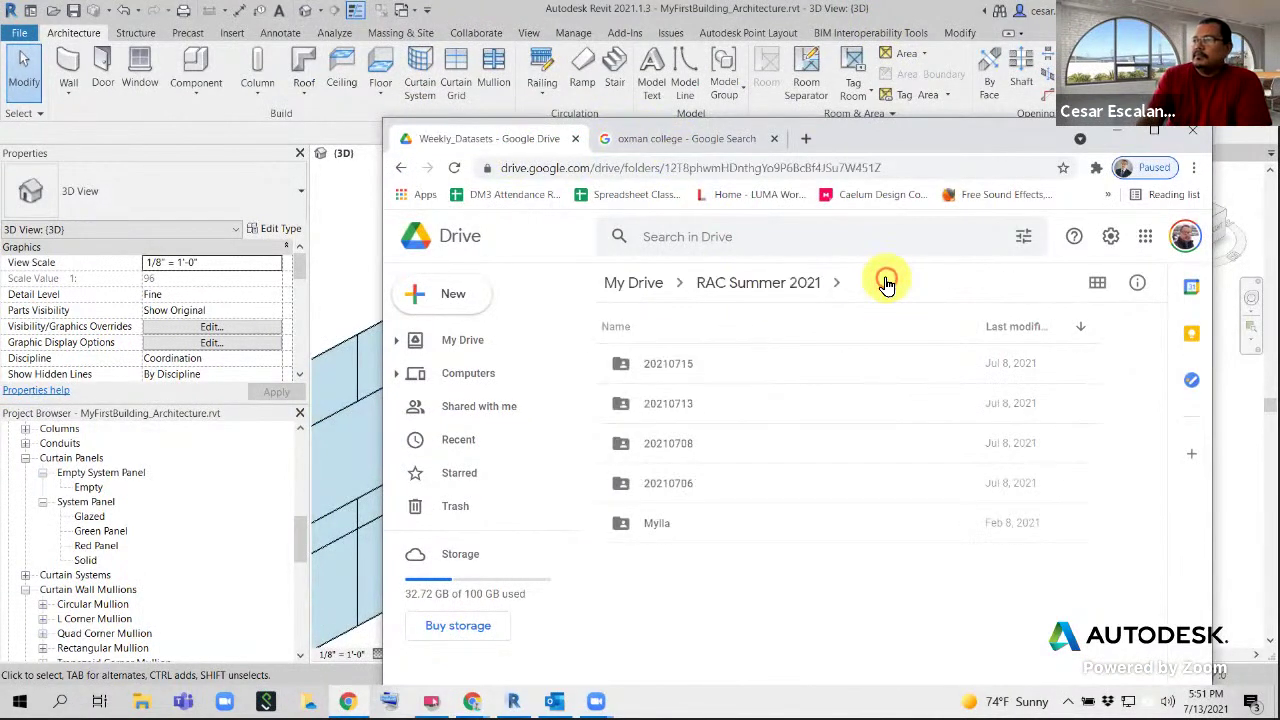
click(804, 287)
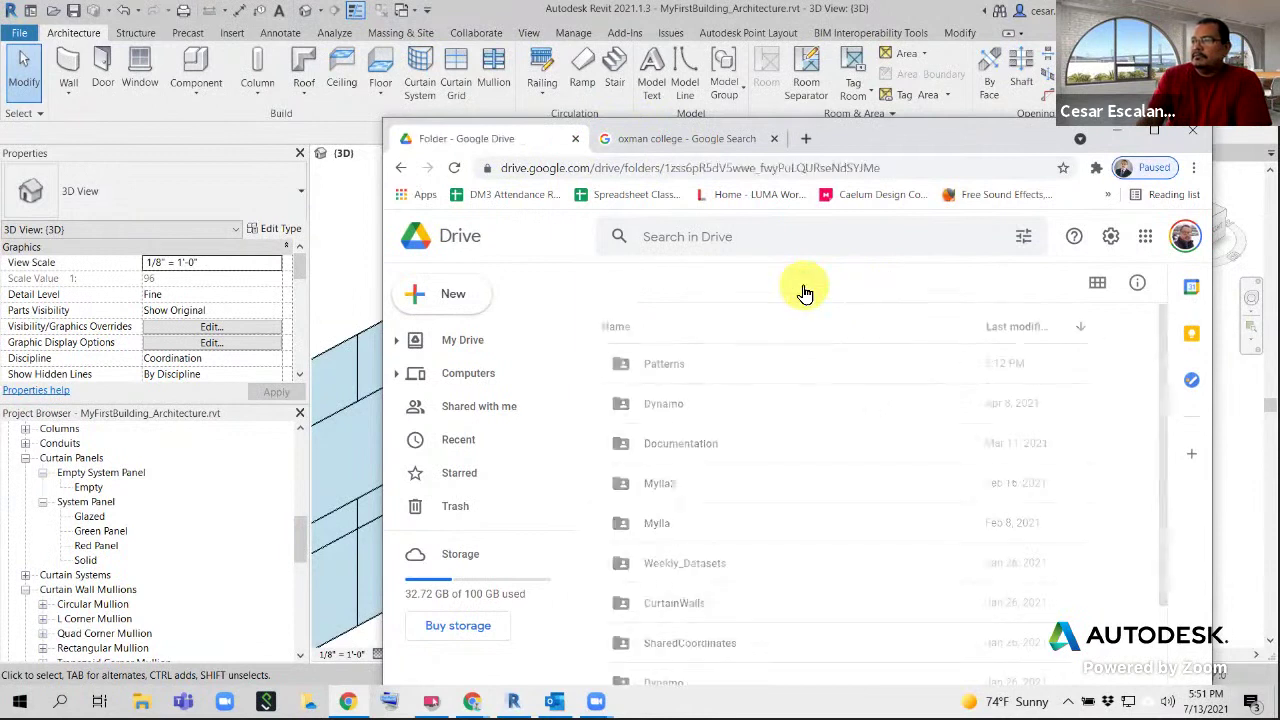
double_click(672, 368)
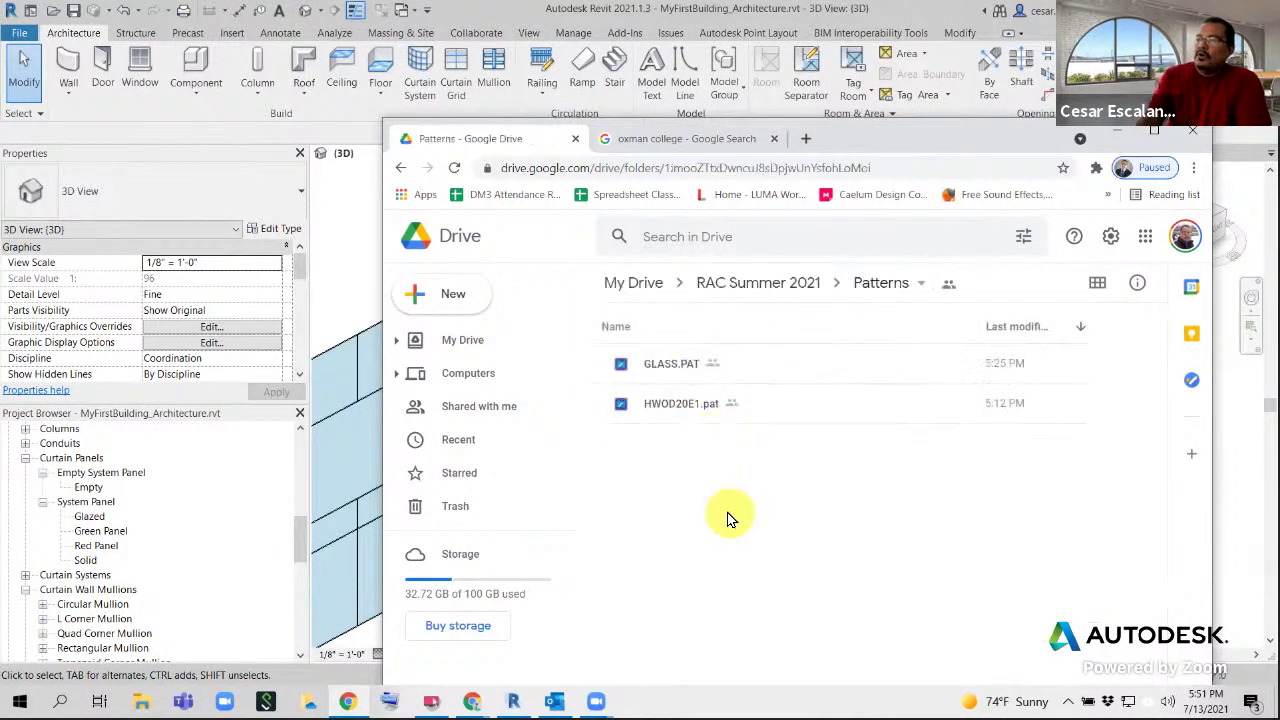
Return to the RAC Summer 2021 folder and copy the sharing link of its Patterns folder
click(813, 289)
click(660, 368)
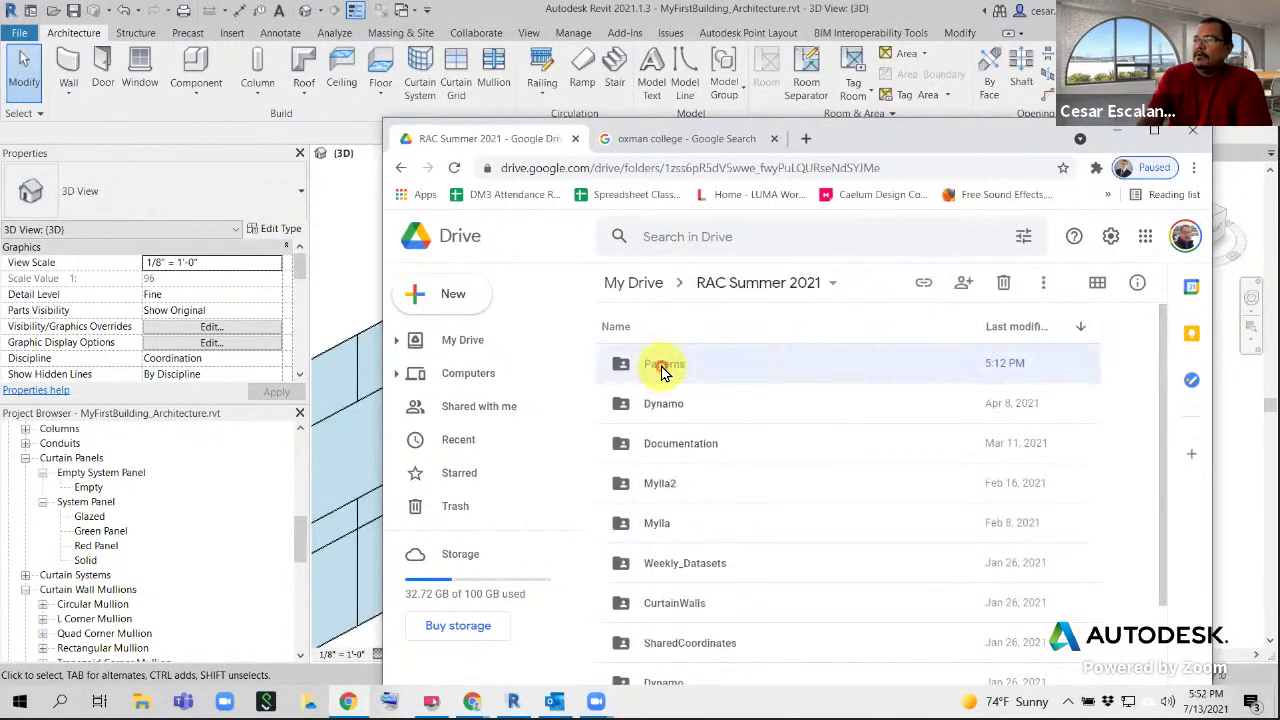
right_click(660, 368)
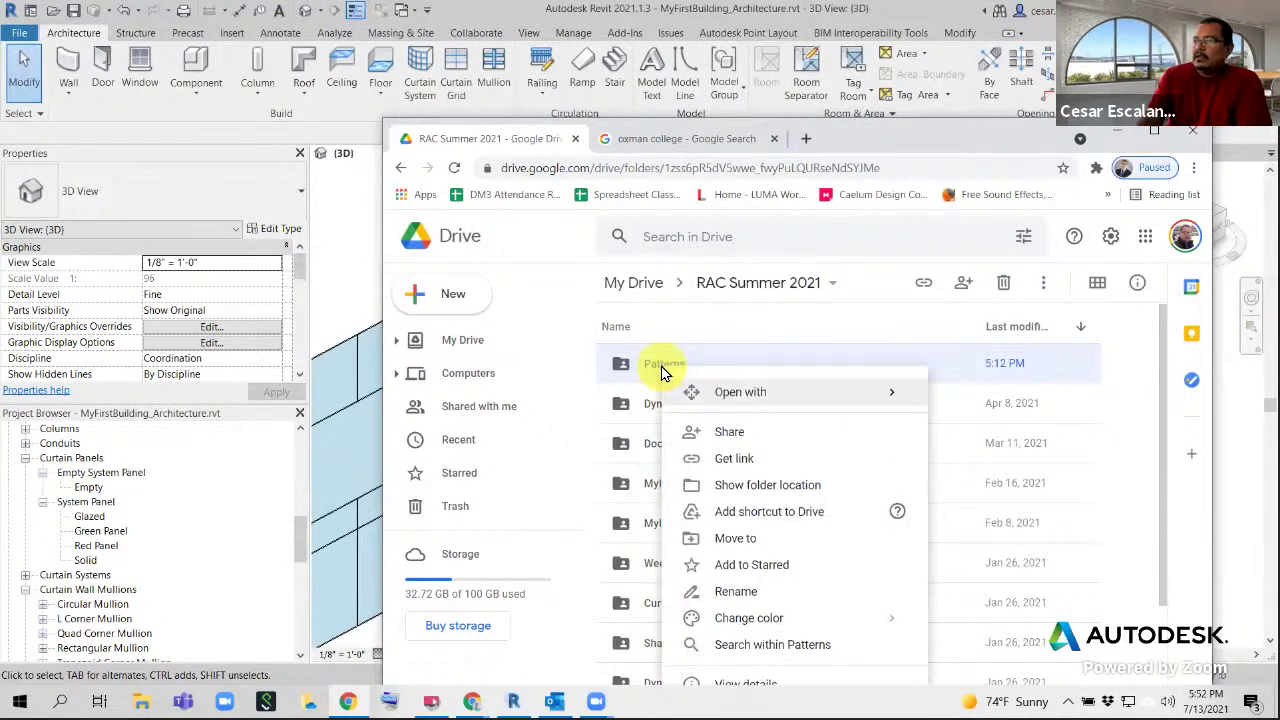
click(745, 462)
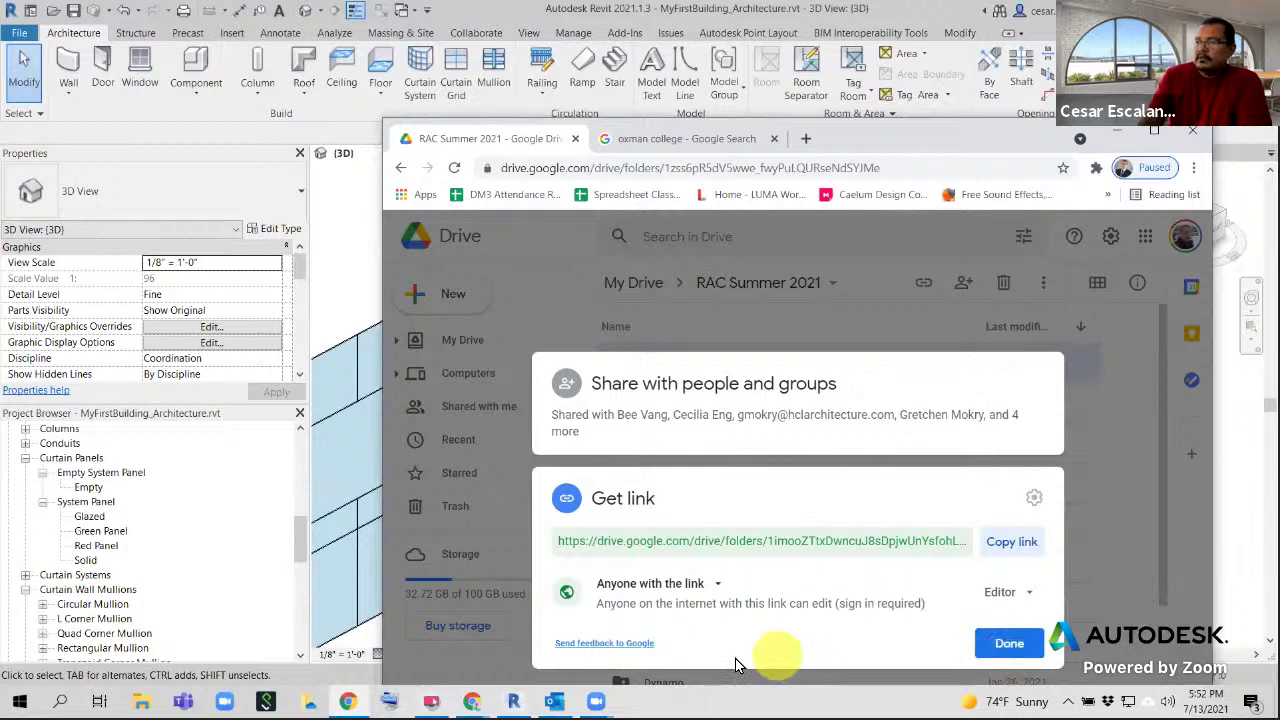
click(1015, 542)
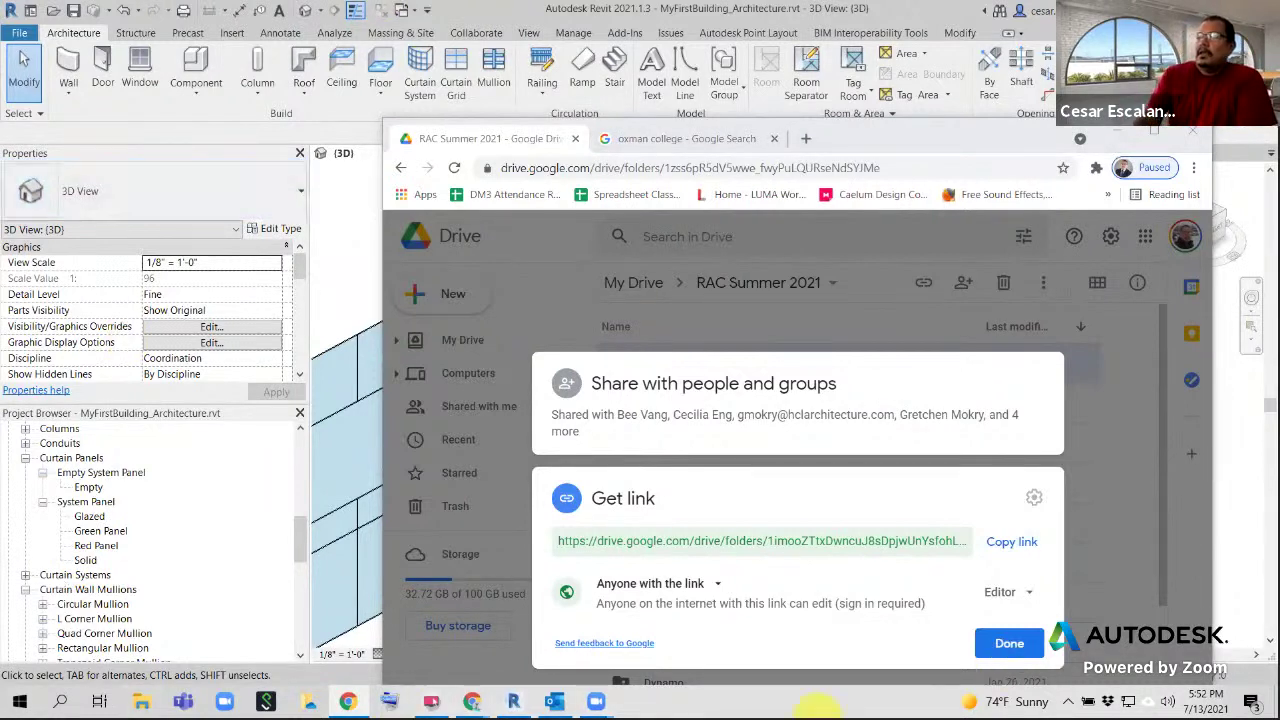
click(1008, 643)
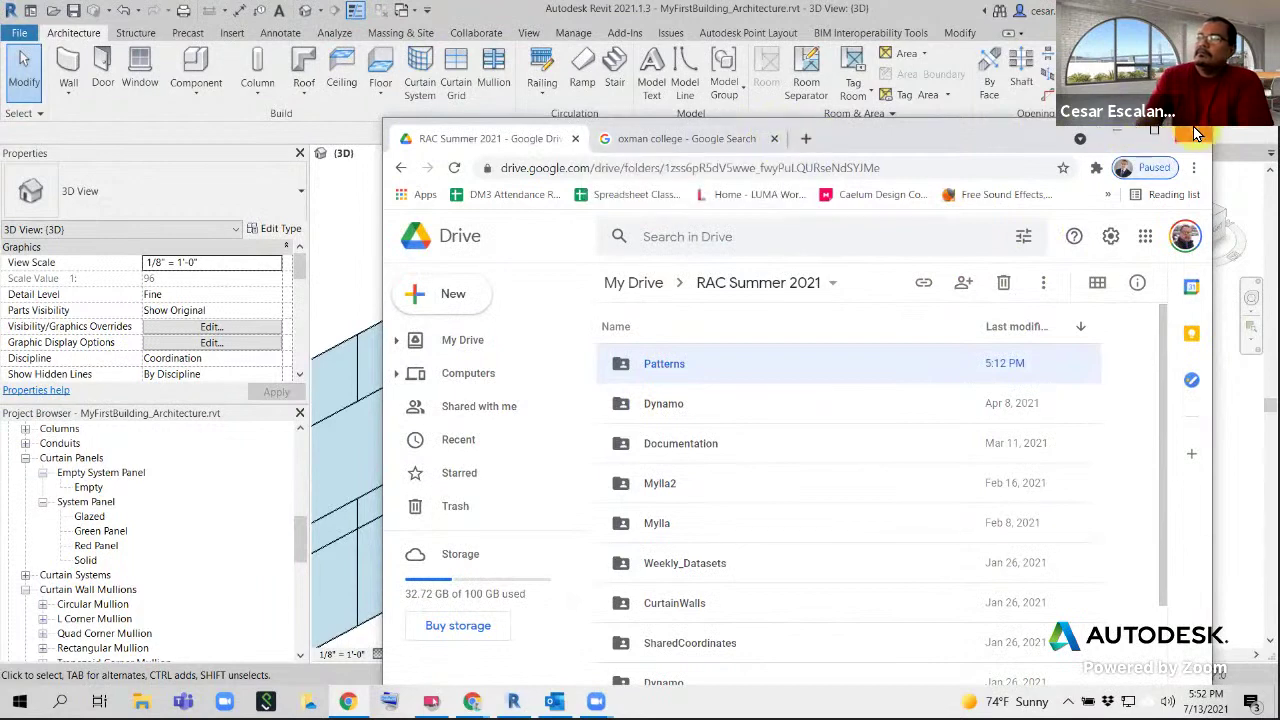
Switch back to Revit and examine the curtain wall around the red tiled panel in the 3D view
click(1117, 131)
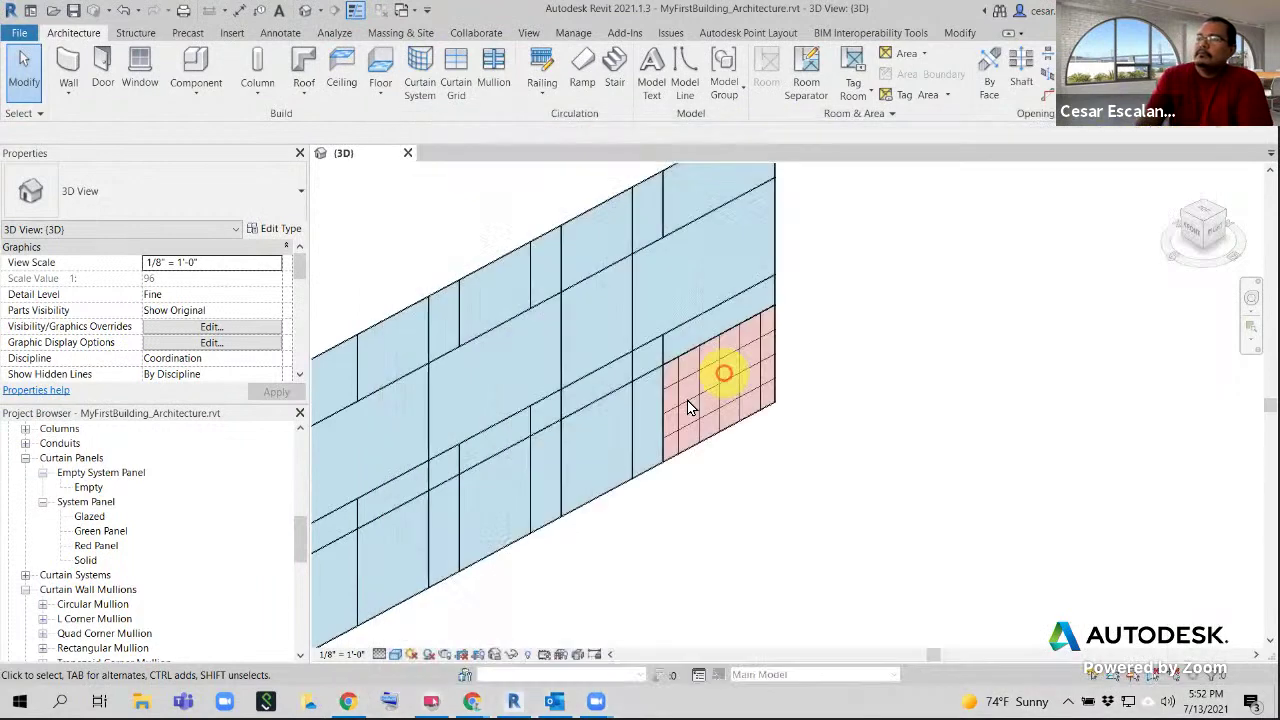
middle_drag(782, 530, 814, 457)
scroll(814, 471, down, 2)
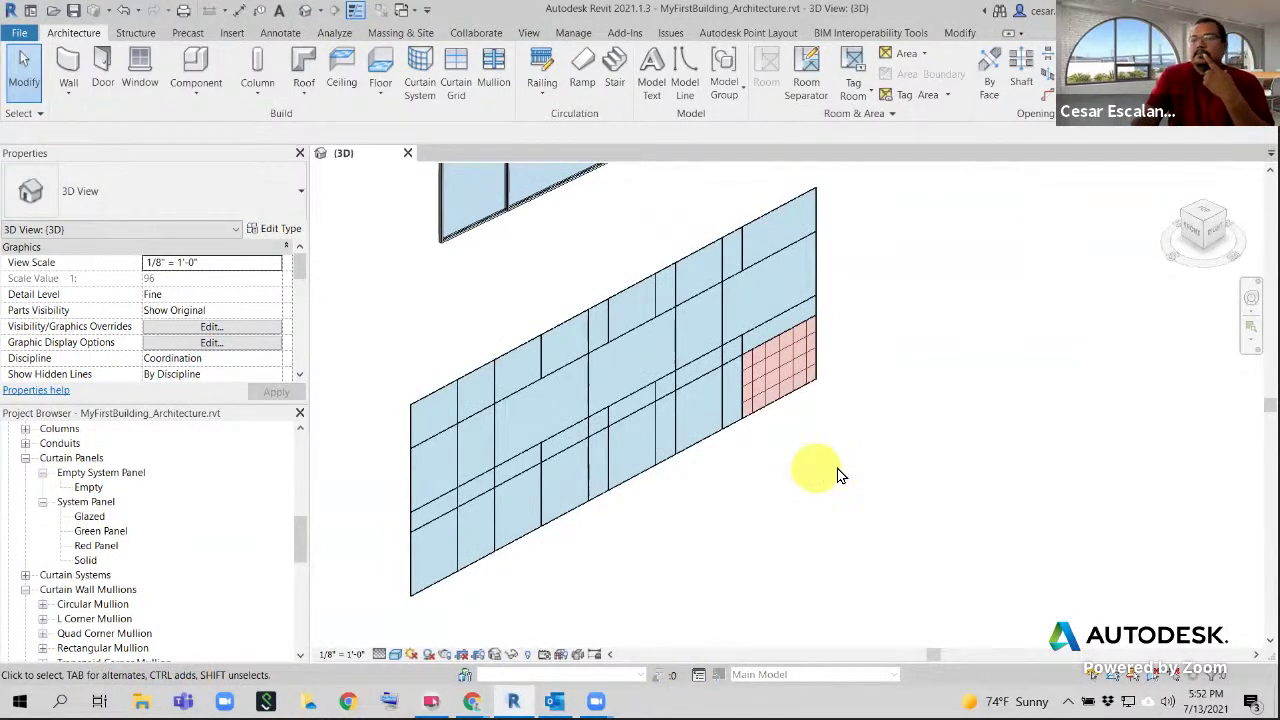
middle_drag(876, 467, 986, 437)
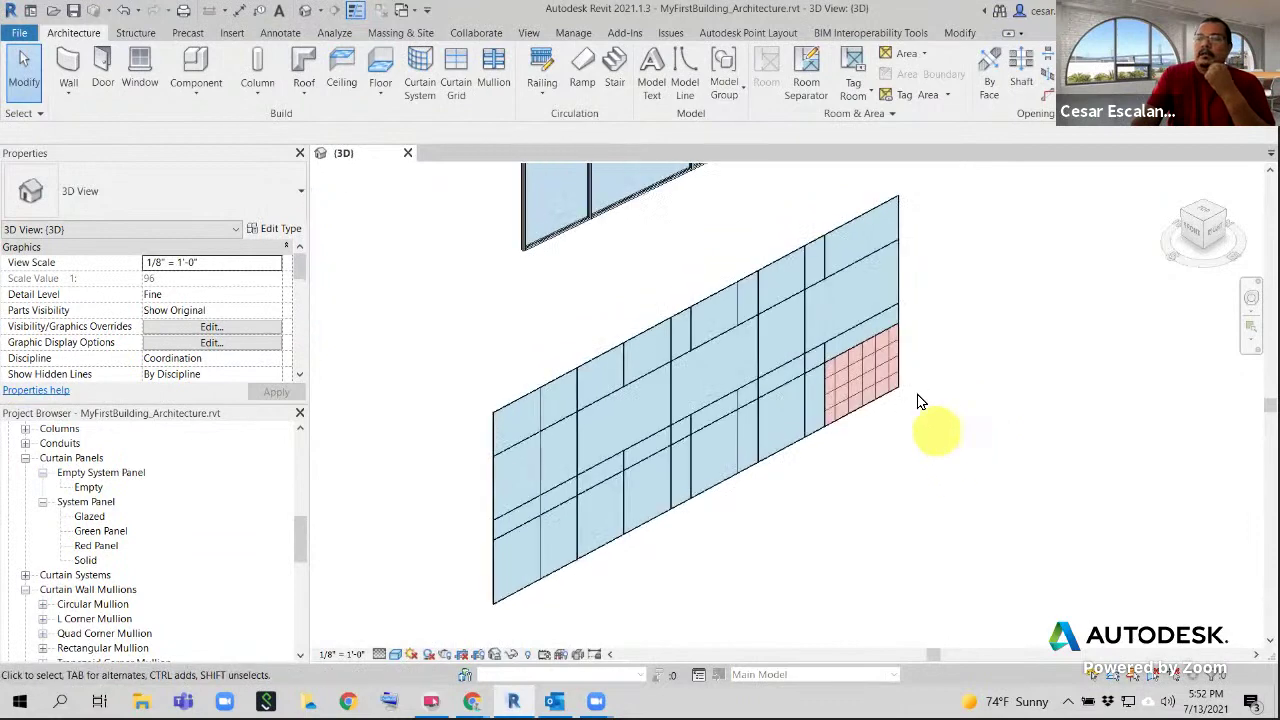
scroll(905, 360, up, 3)
middle_drag(891, 323, 971, 395)
middle_drag(860, 370, 772, 418)
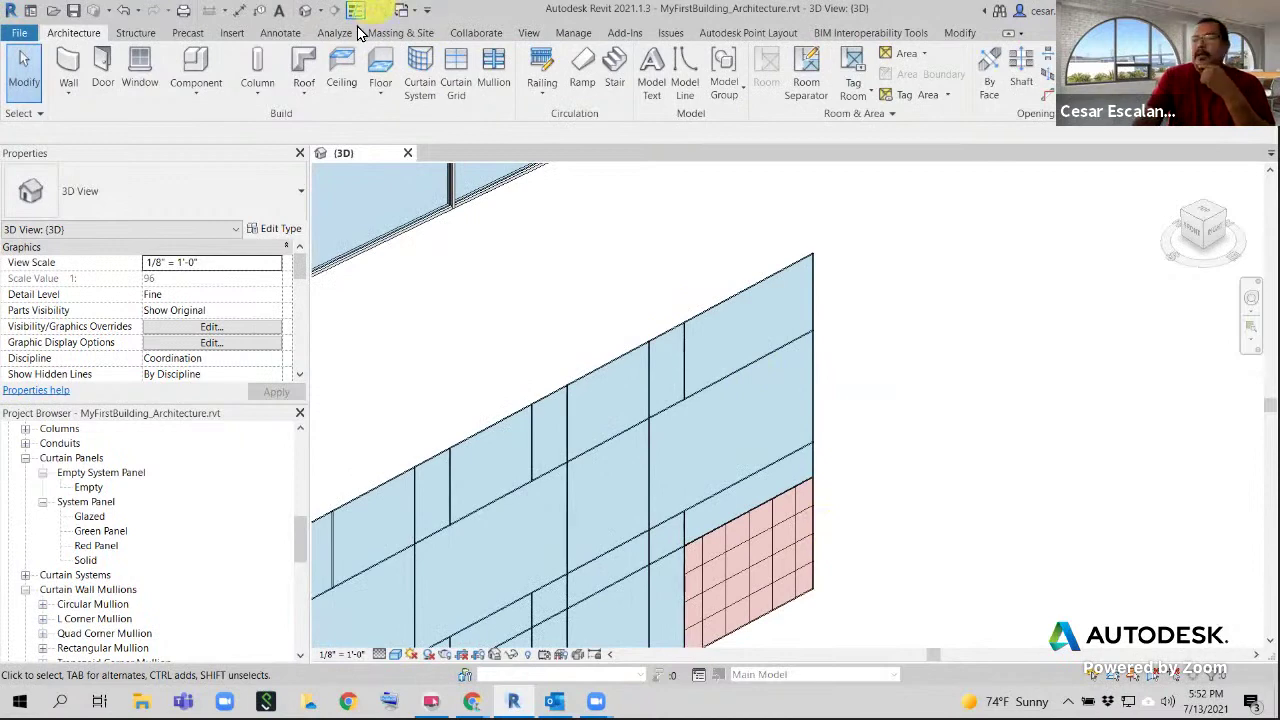
scroll(838, 453, up, 2)
middle_drag(842, 383, 889, 309)
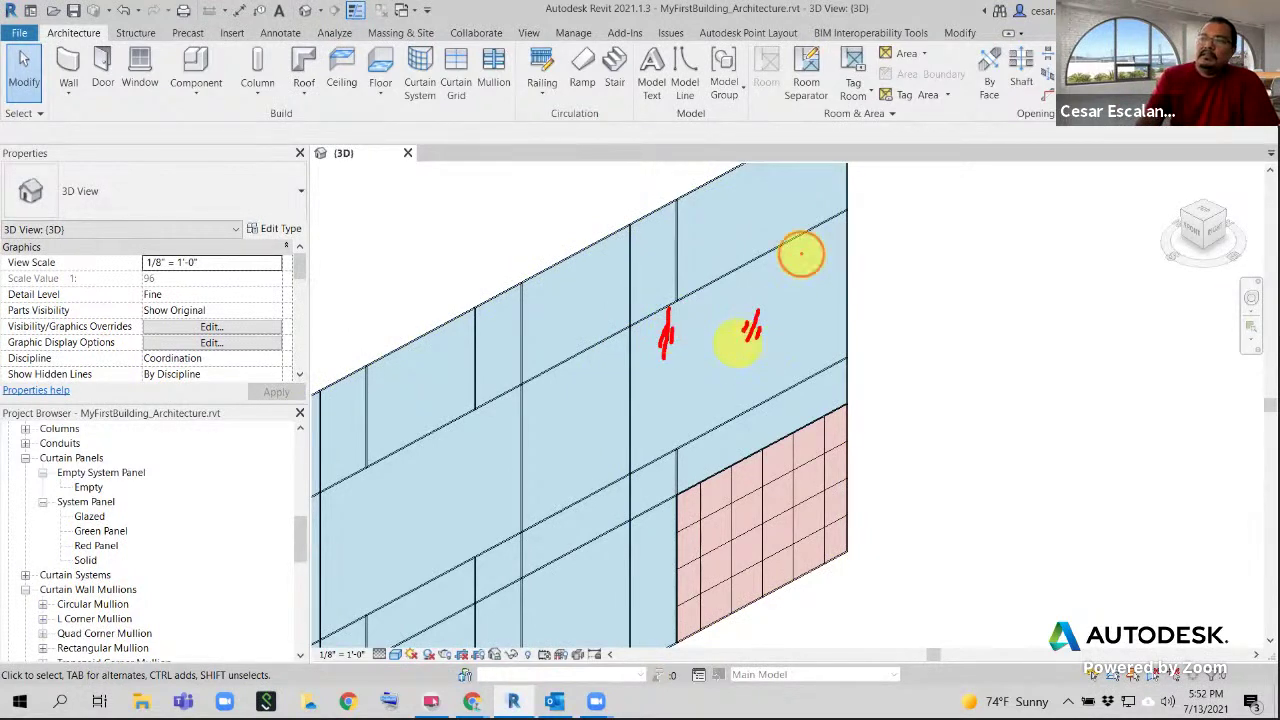
Sketch groups of short slanted glass-hatch strokes as on-screen annotations over the large blue panel, and clear them
drag(800, 250, 808, 274)
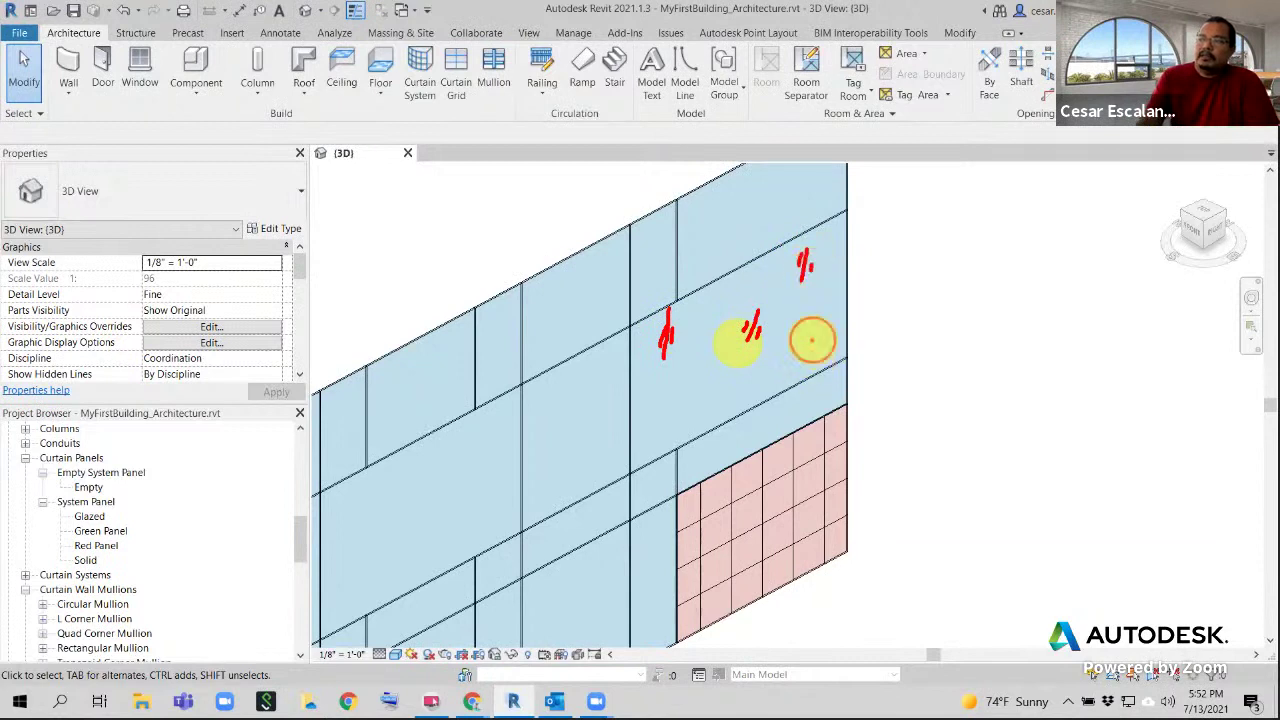
drag(812, 341, 815, 349)
mouse_move(823, 333)
mouse_down()
mouse_move(818, 357)
mouse_move(829, 346)
mouse_up()
mouse_move(660, 401)
mouse_down()
mouse_move(657, 429)
mouse_move(681, 416)
mouse_up()
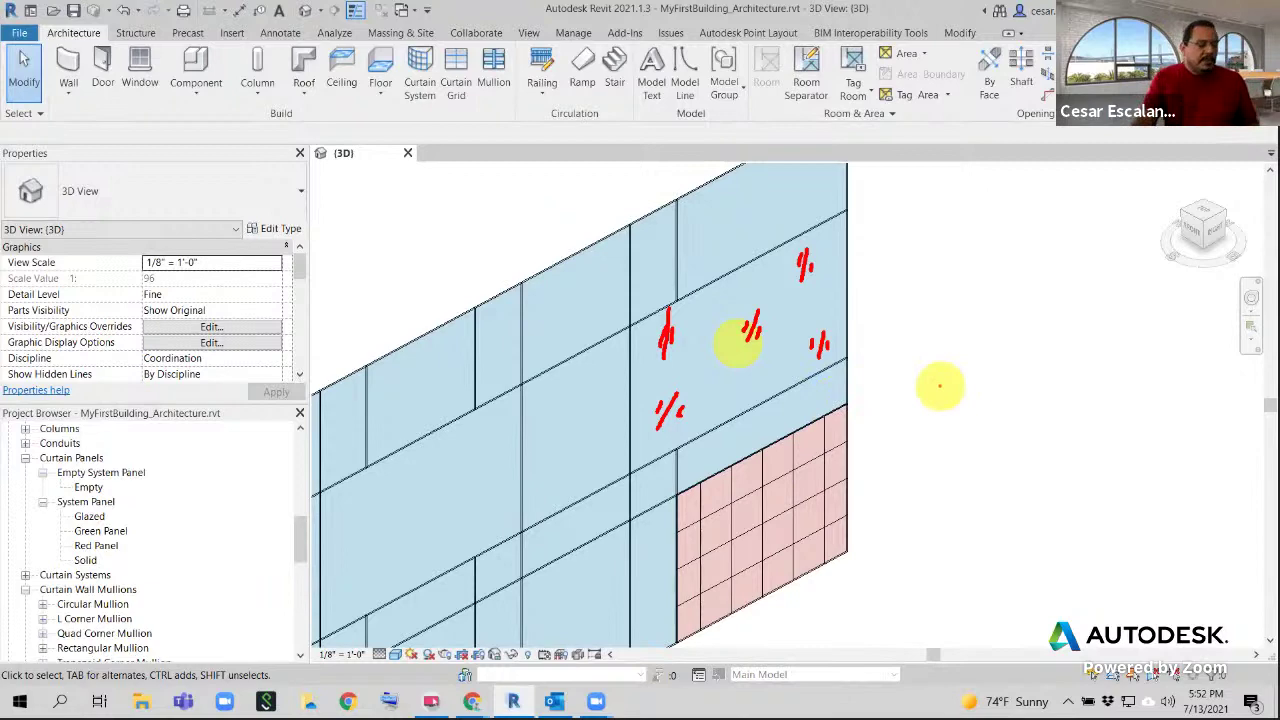
key(Escape)
scroll(851, 325, down, 1)
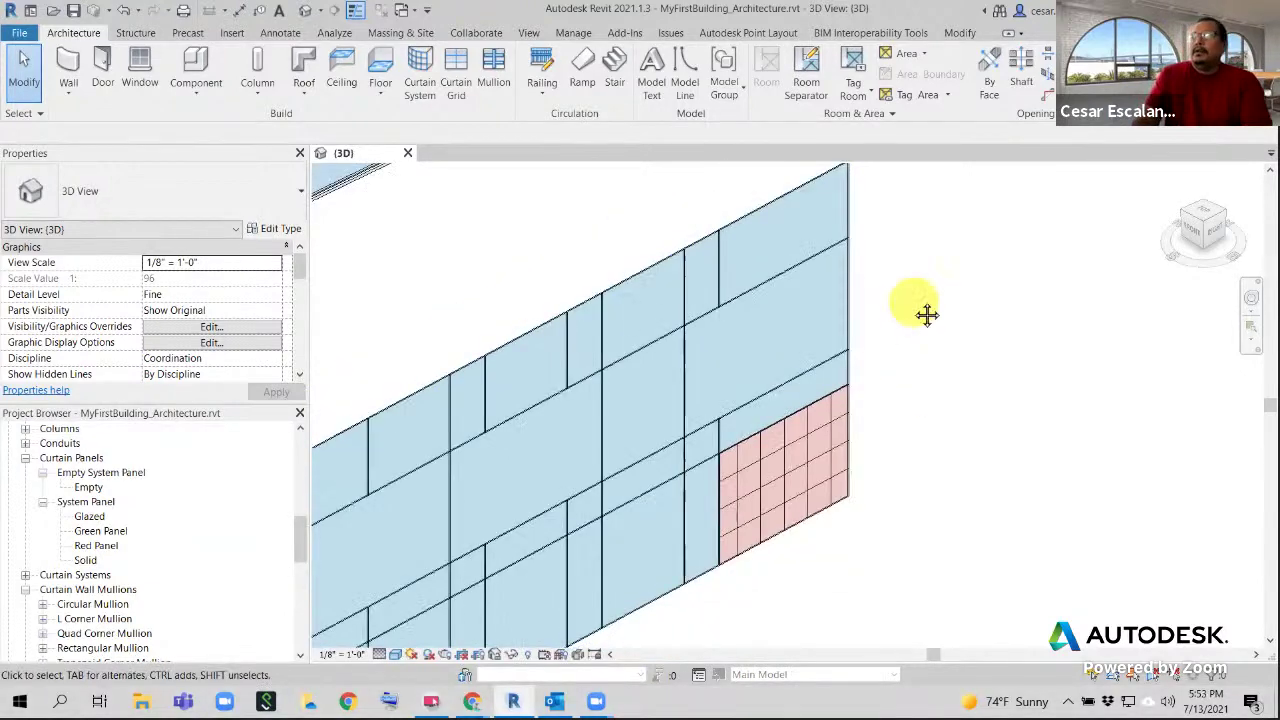
middle_drag(927, 315, 922, 325)
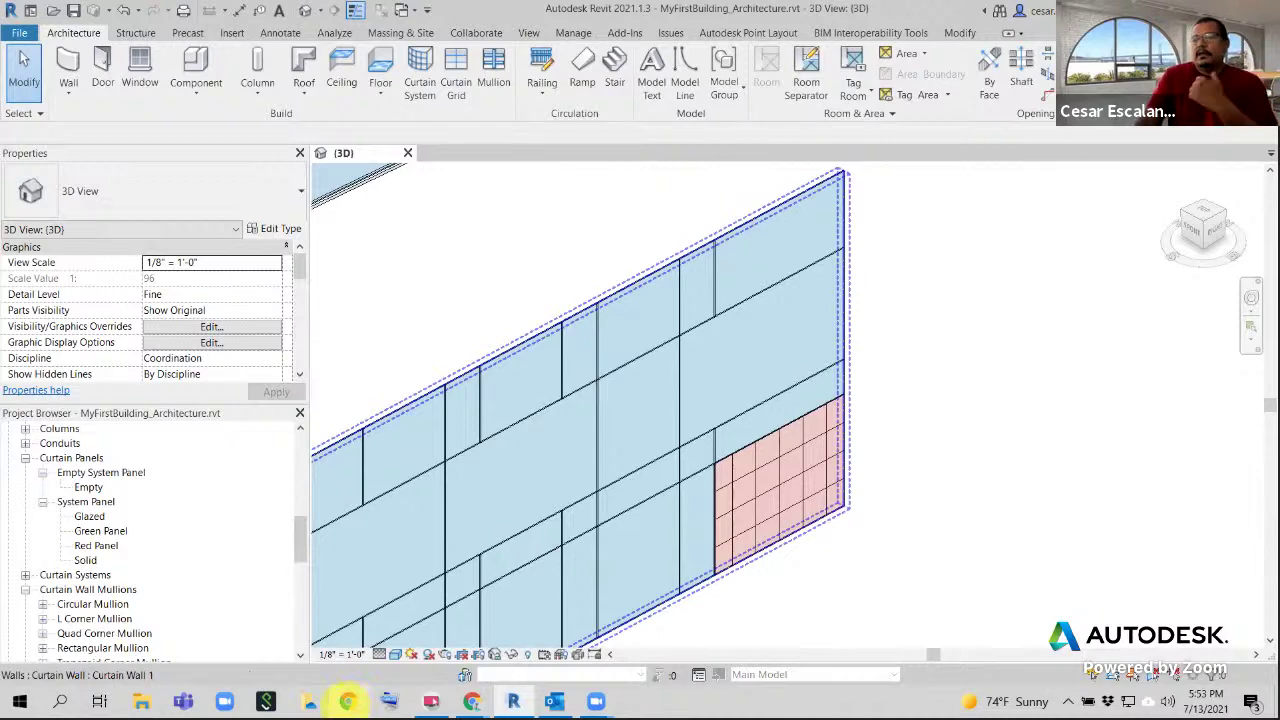
Open a new Chrome window and search Google for "HATCH PATTERN GLASS"
click(347, 701)
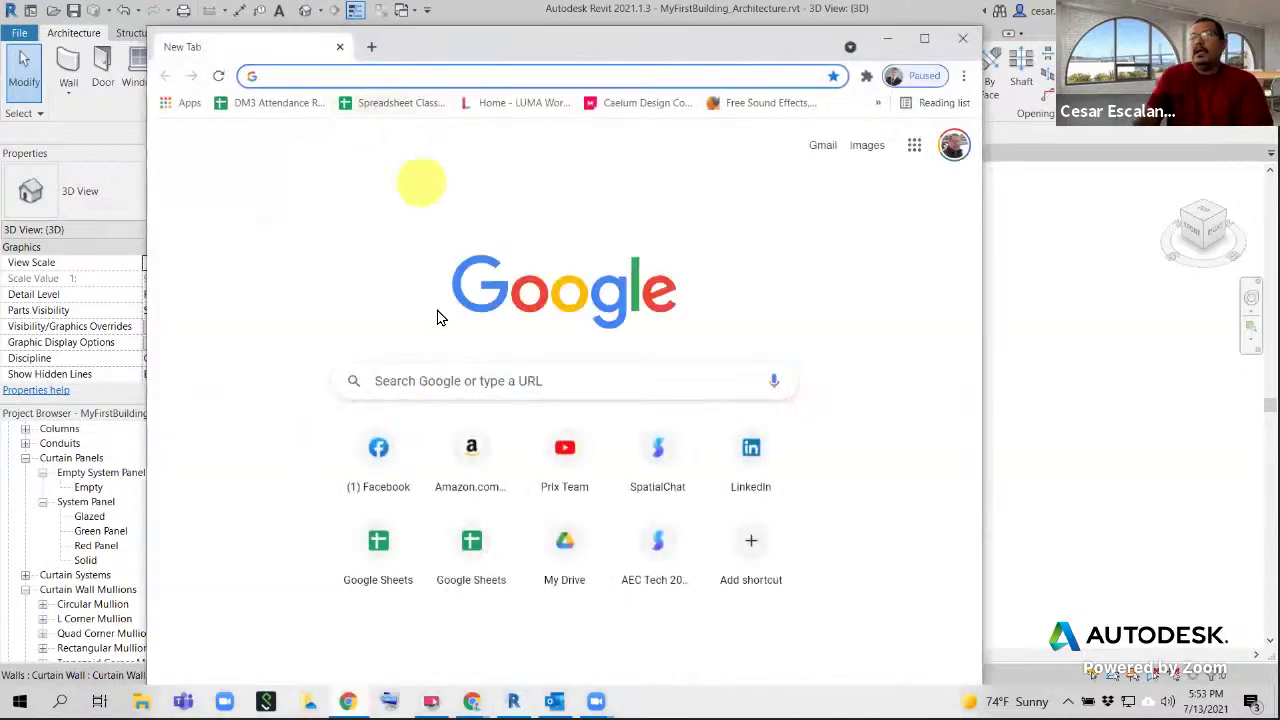
click(433, 386)
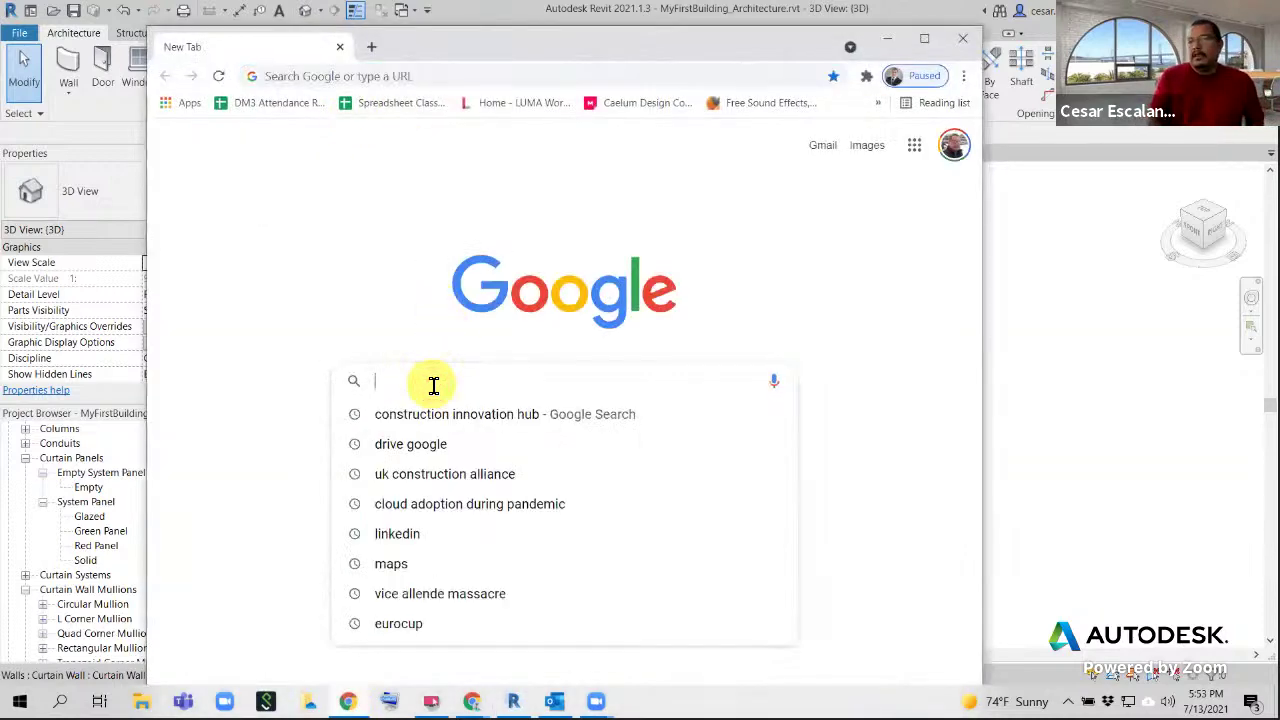
text(HATCH PATTERN)
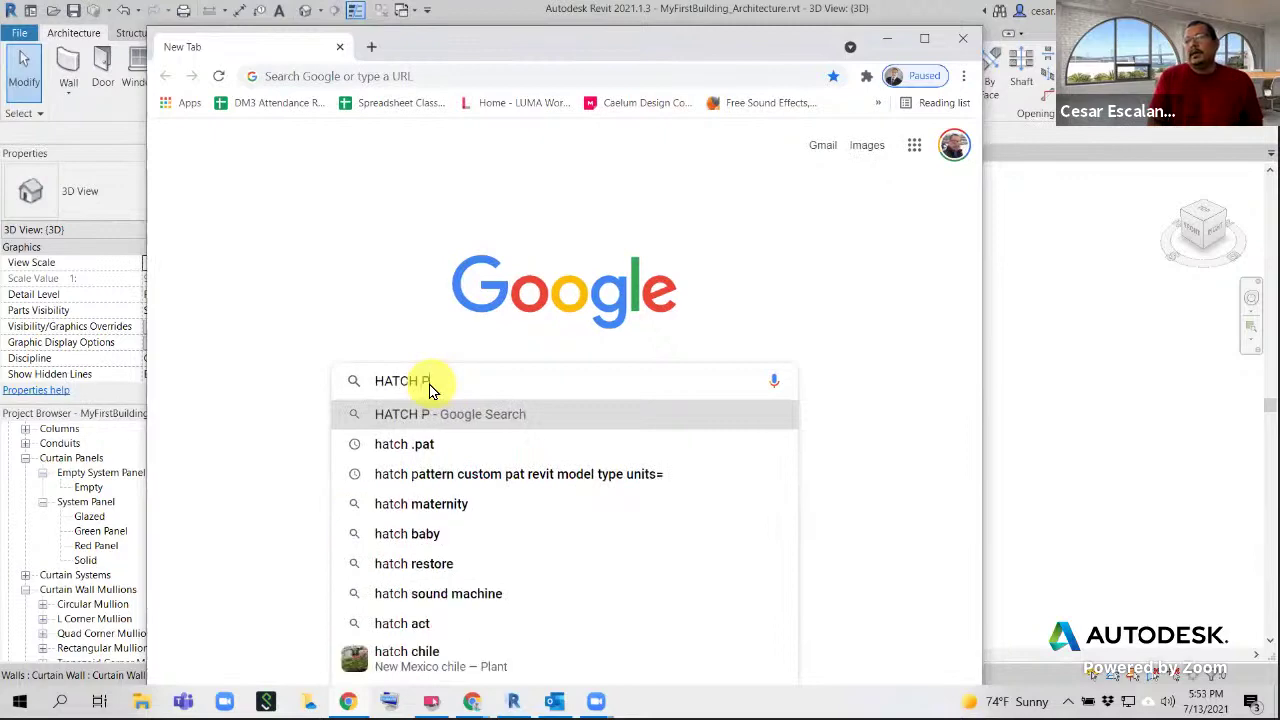
text(LA)
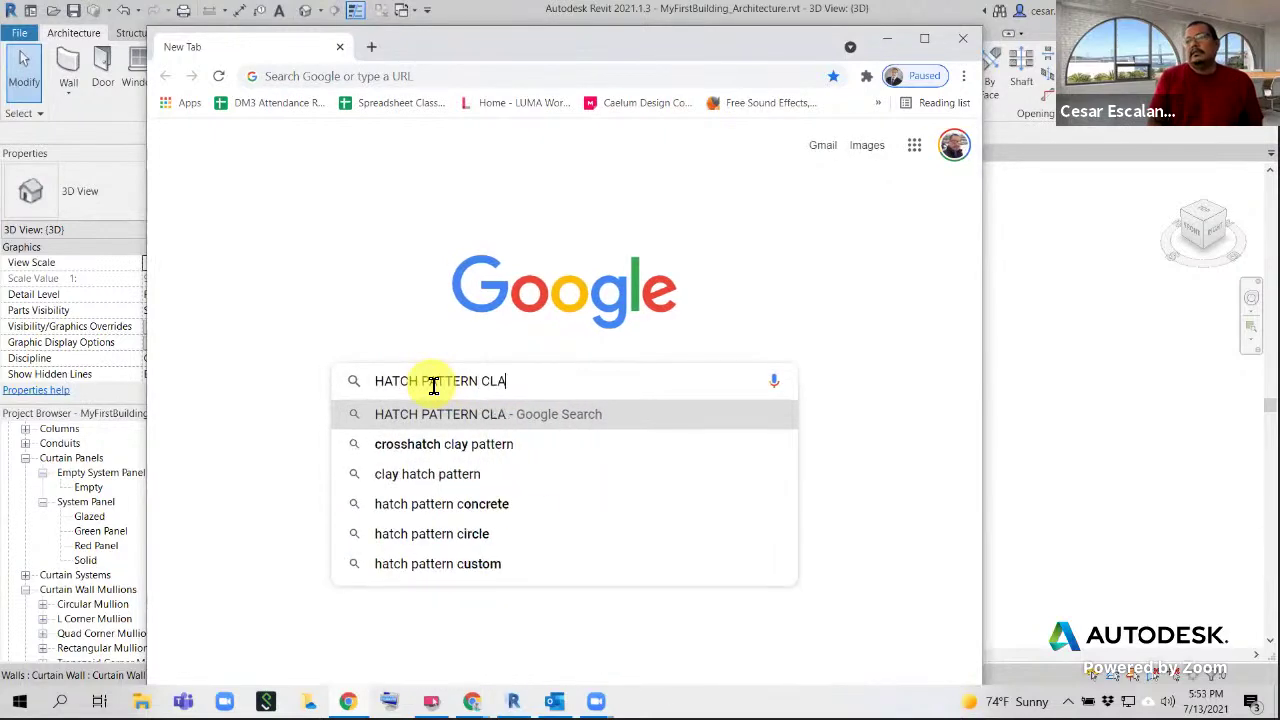
key(BackSpace)
key(BackSpace)
key(BackSpace)
text(GLASS)
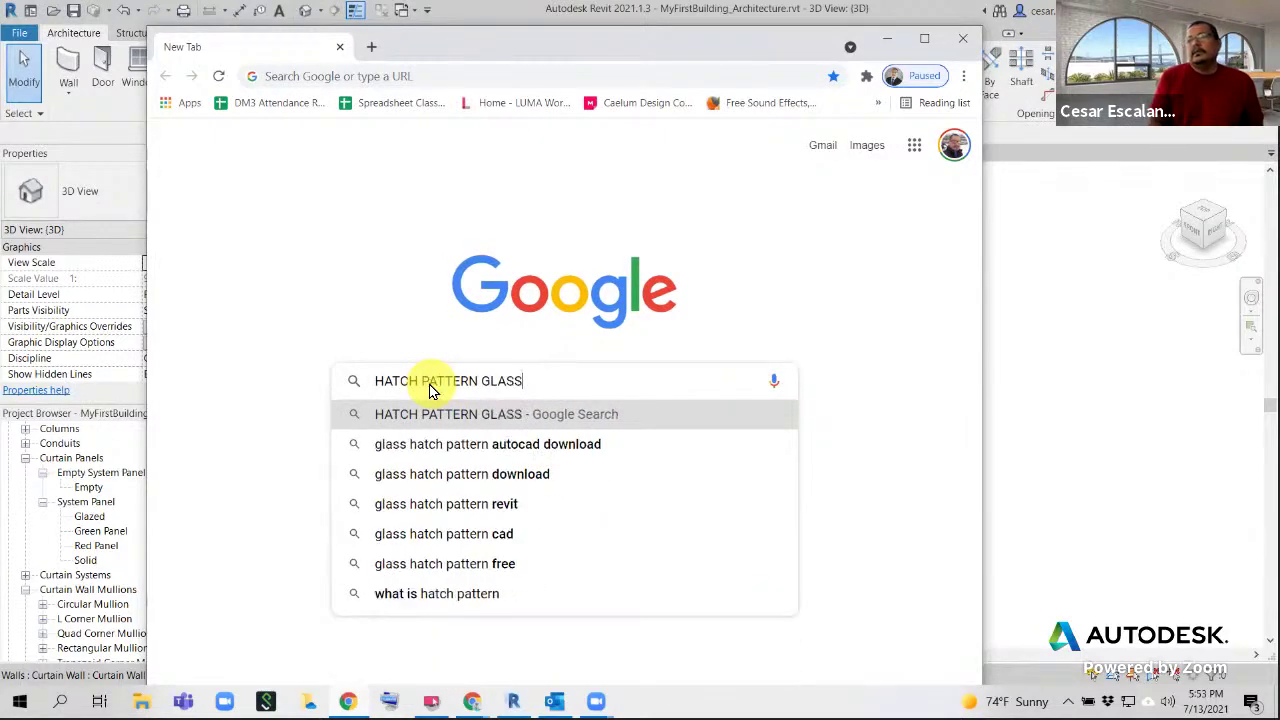
key(Return)
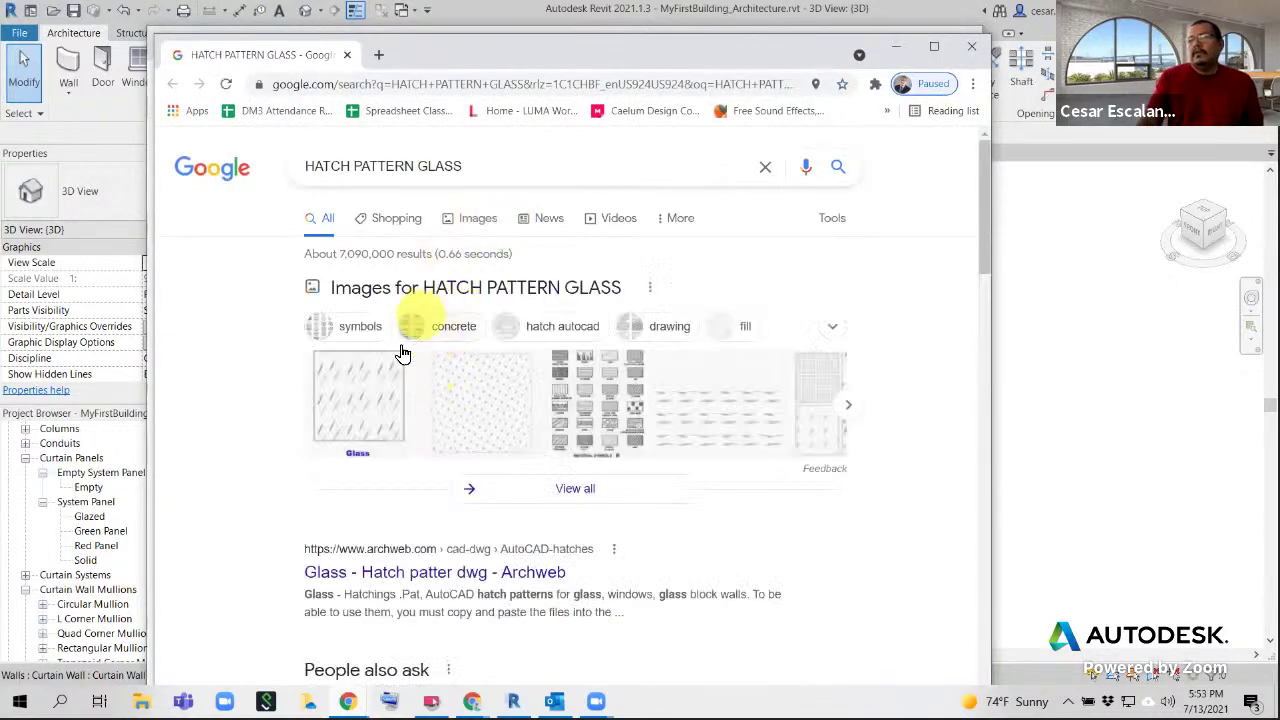
Examine the image results for glass hatches, including Glass hatch autocad, Glass Custom Hatch Pattern-2 and the AutoCAD Hatch Patterns Preview Page, and close the browser windows
click(362, 390)
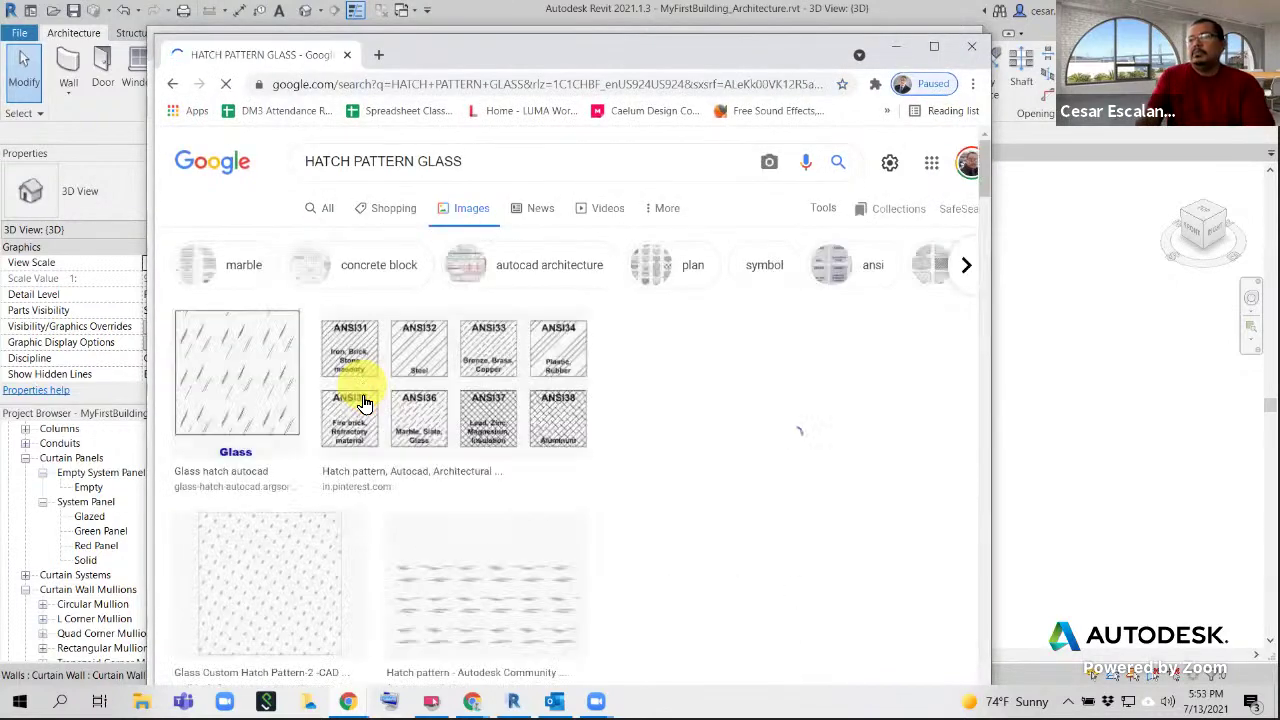
click(243, 372)
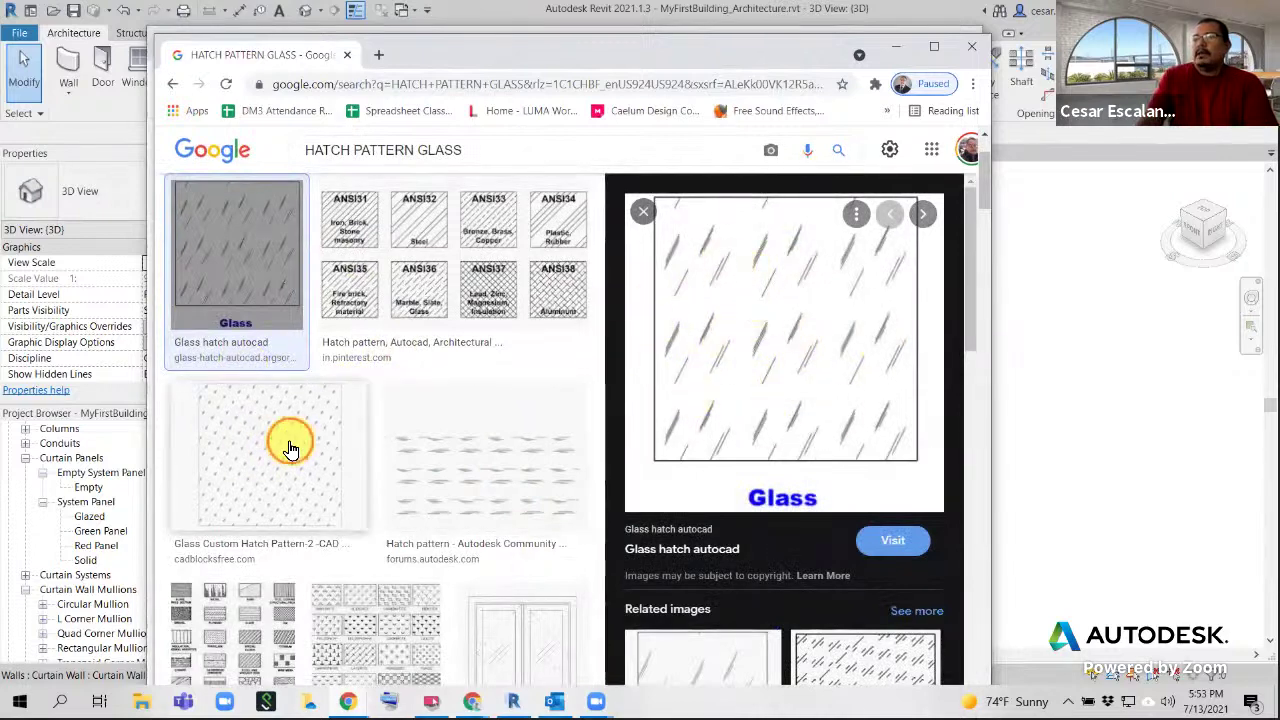
click(250, 457)
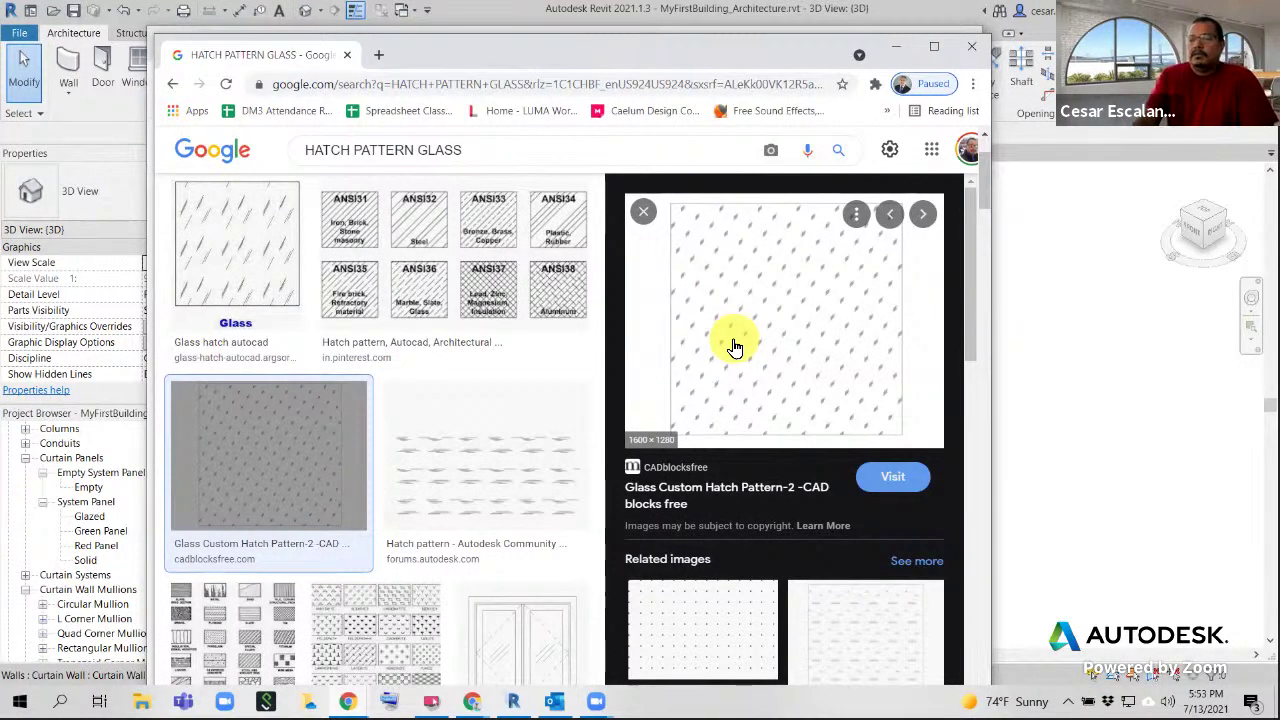
click(395, 620)
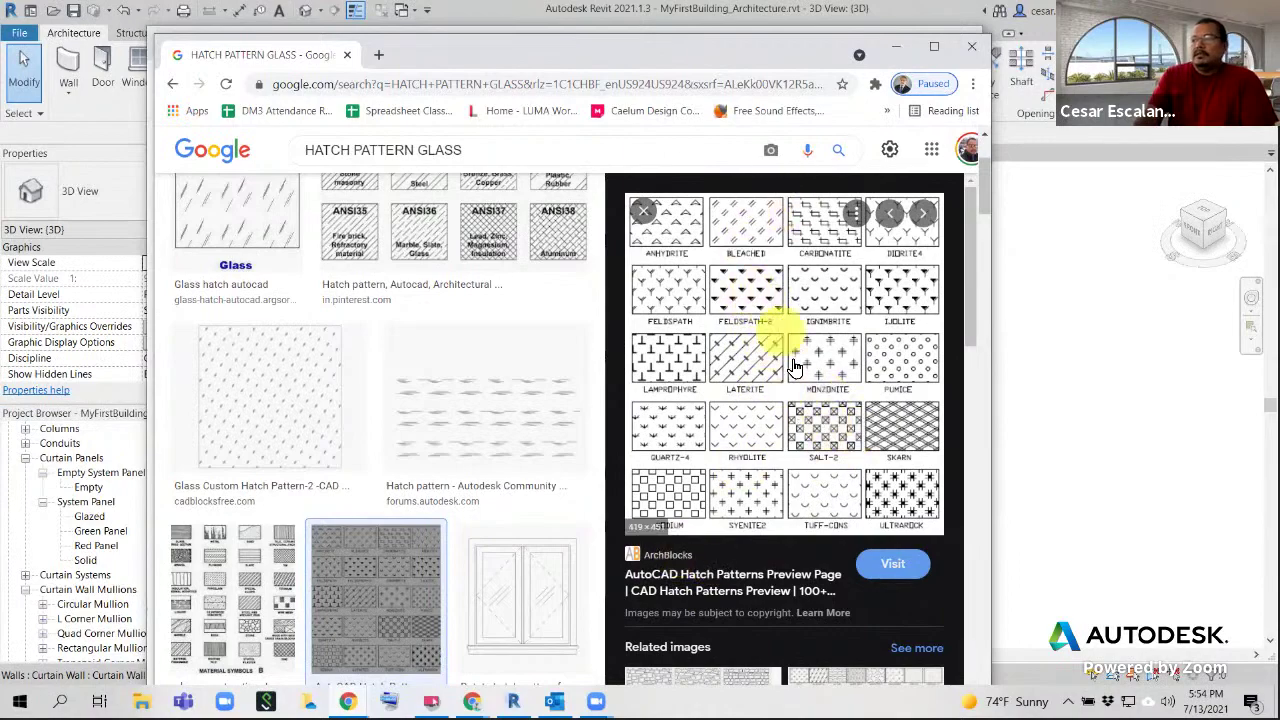
scroll(793, 368, down, 8)
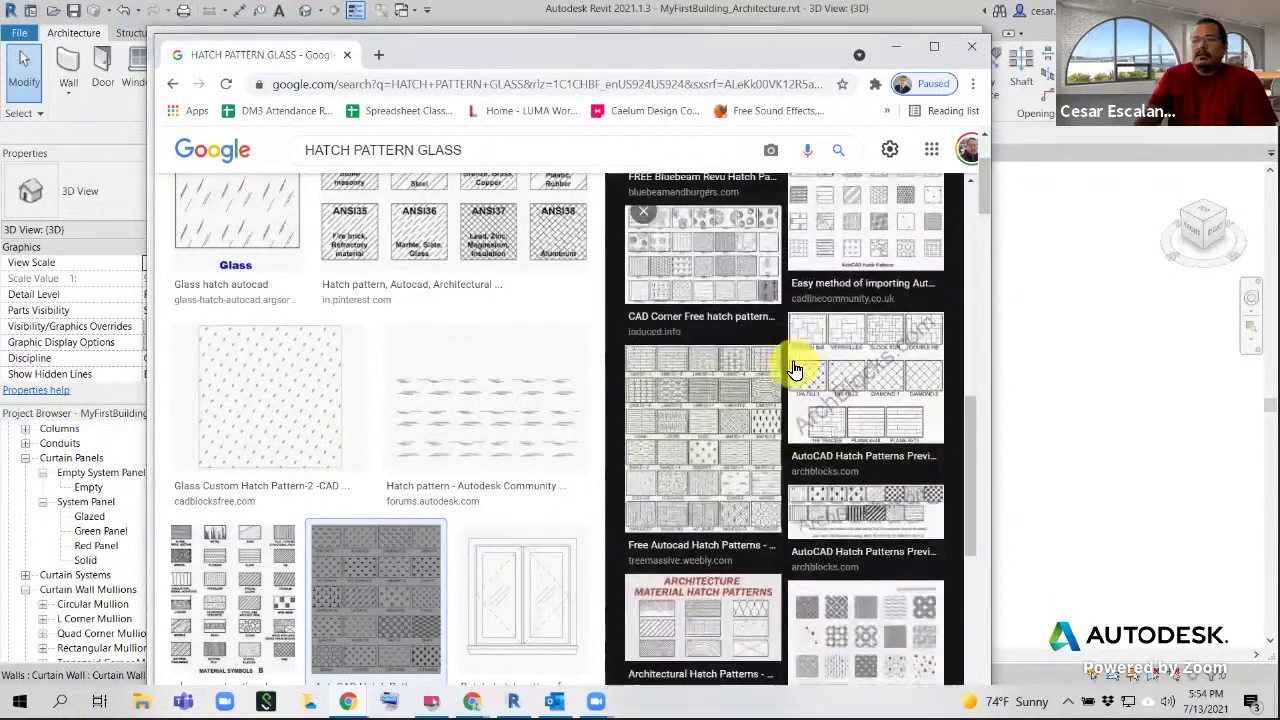
scroll(794, 370, down, 10)
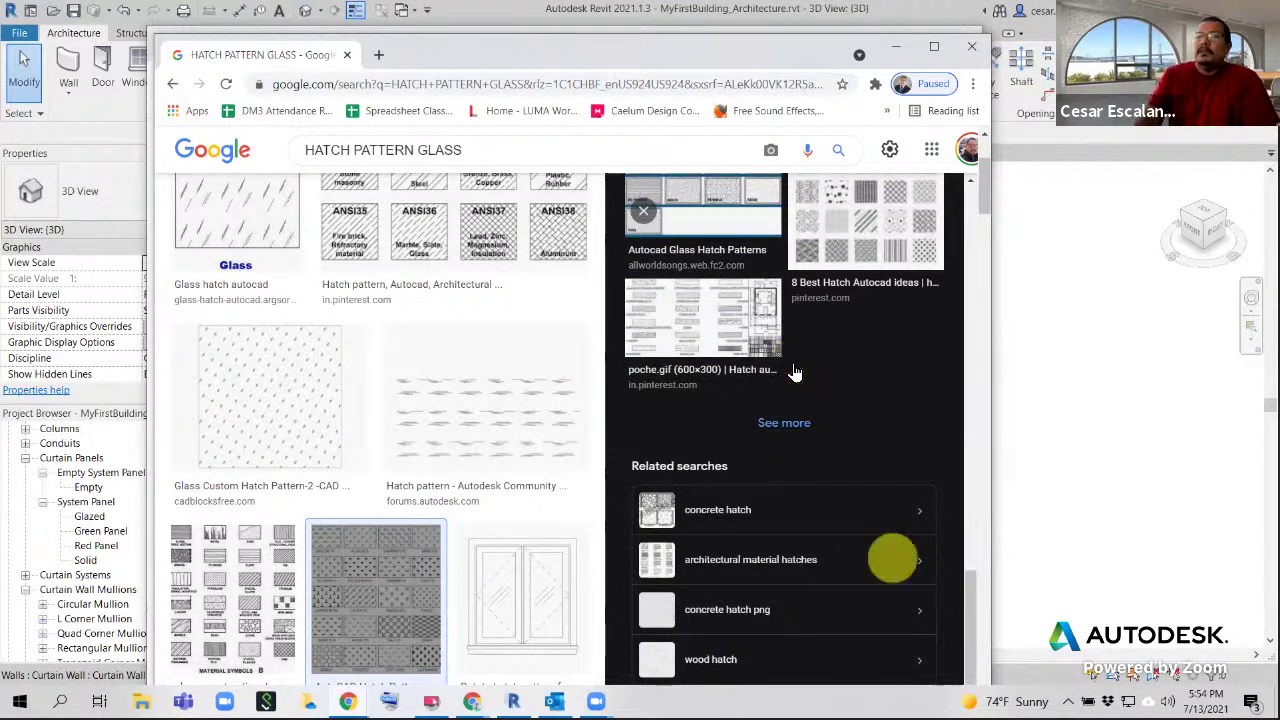
click(971, 48)
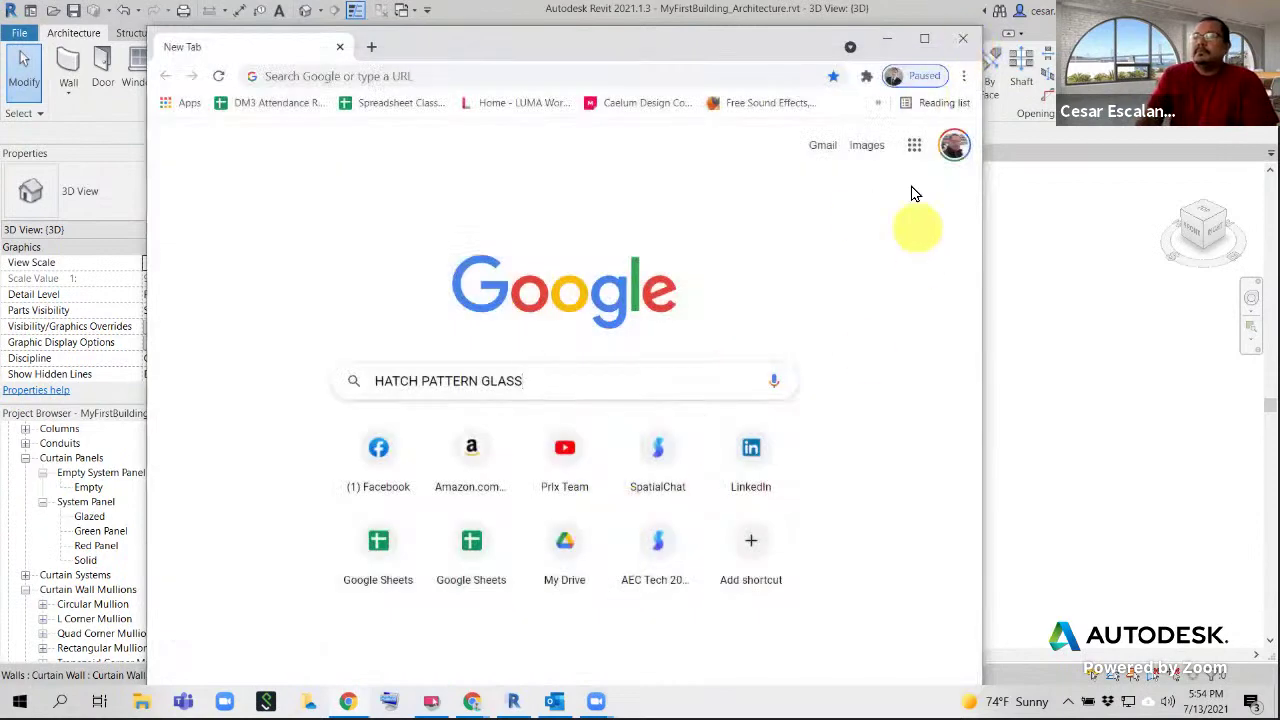
click(961, 38)
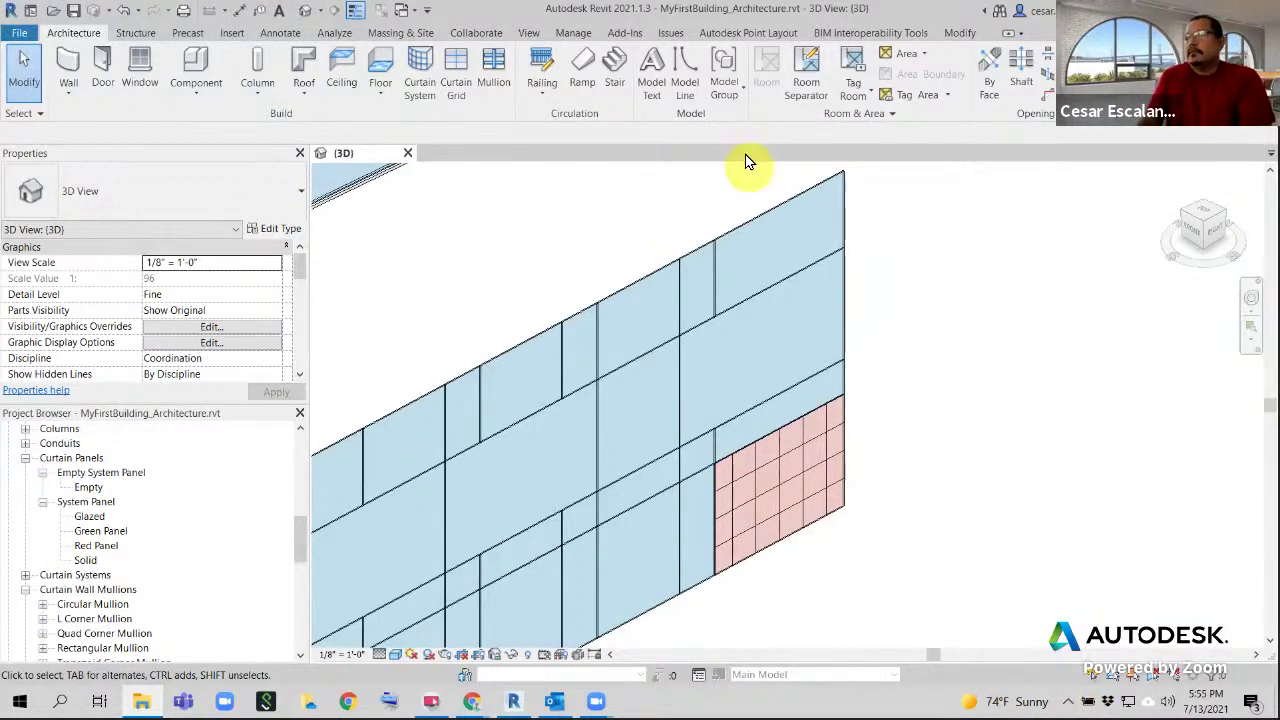
Switch to File Explorer and open the recently downloaded GLASS.PAT file in Notepad
scroll(945, 485, up, 2)
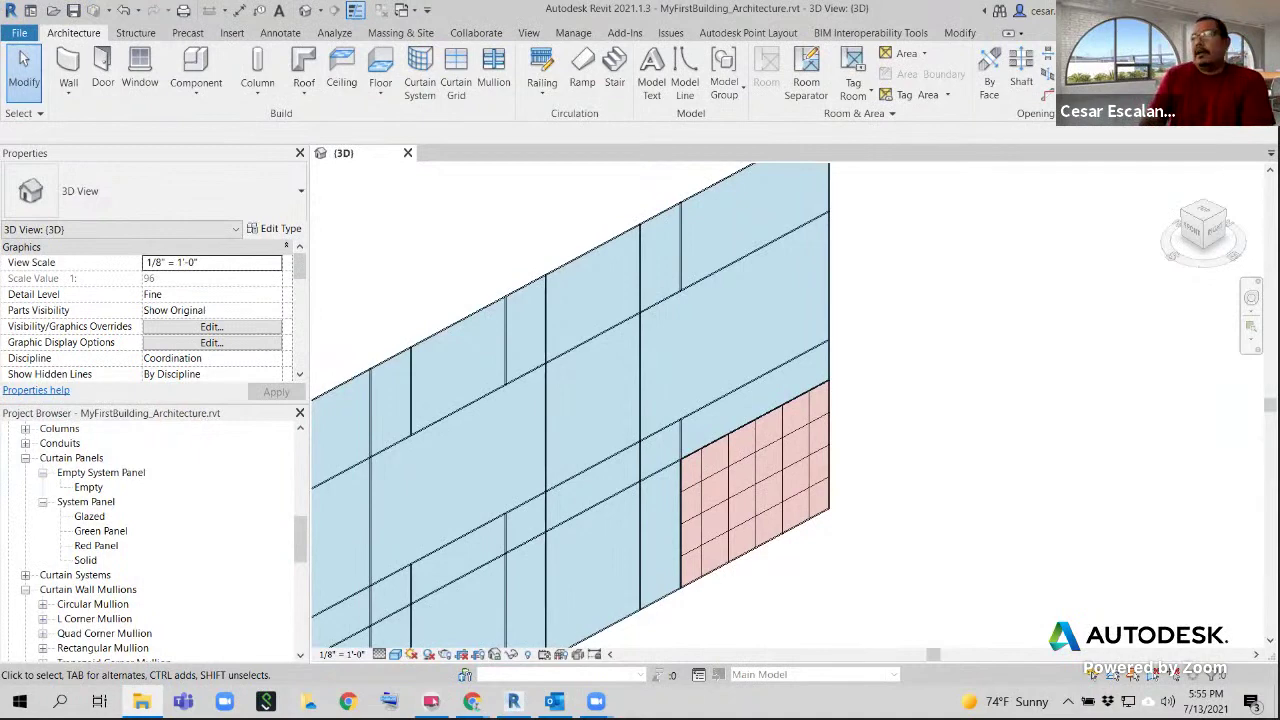
drag(652, 2, 652, 35)
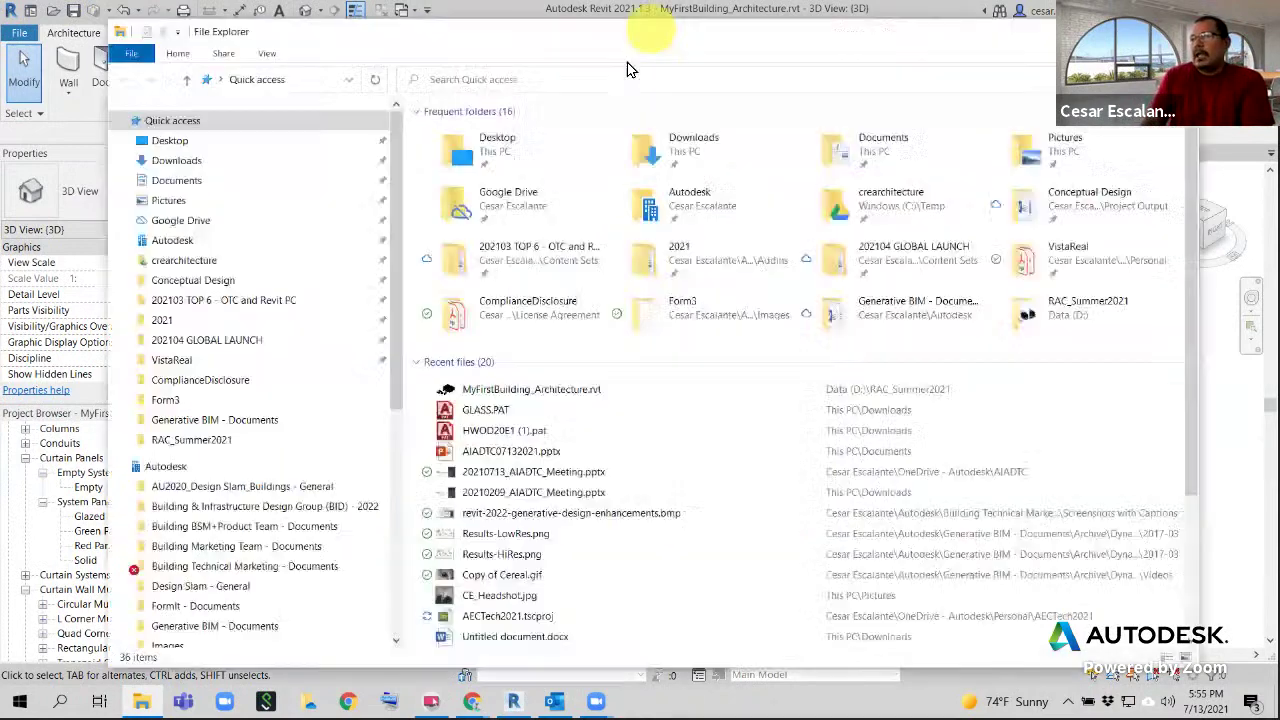
click(500, 418)
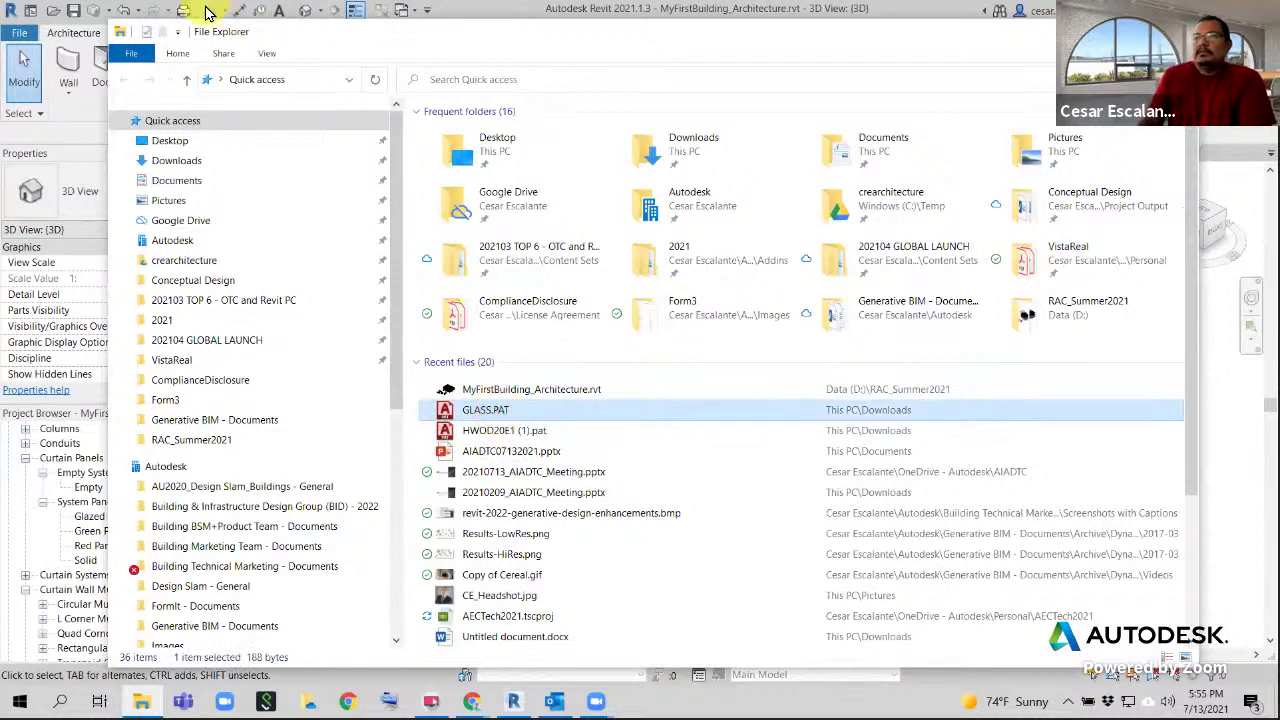
double_click(478, 412)
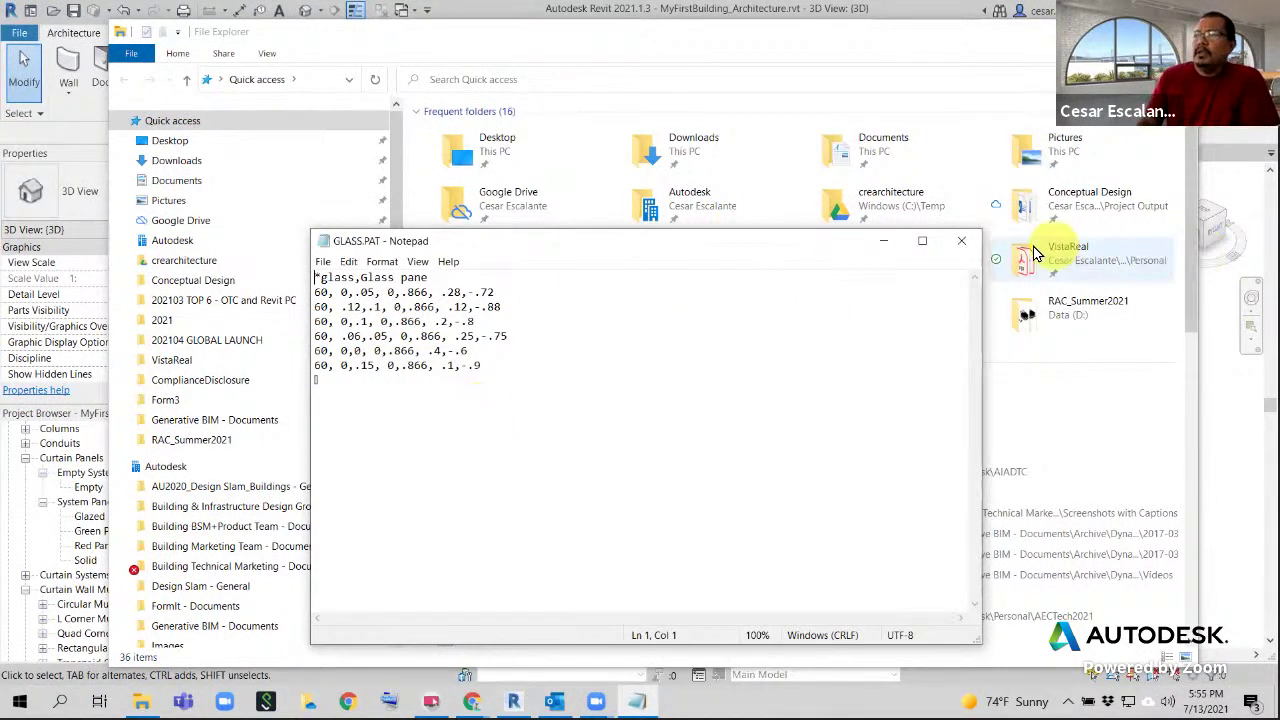
Close GLASS.PAT and reopen it in Notepad from the recent files in File Explorer
click(958, 248)
click(474, 395)
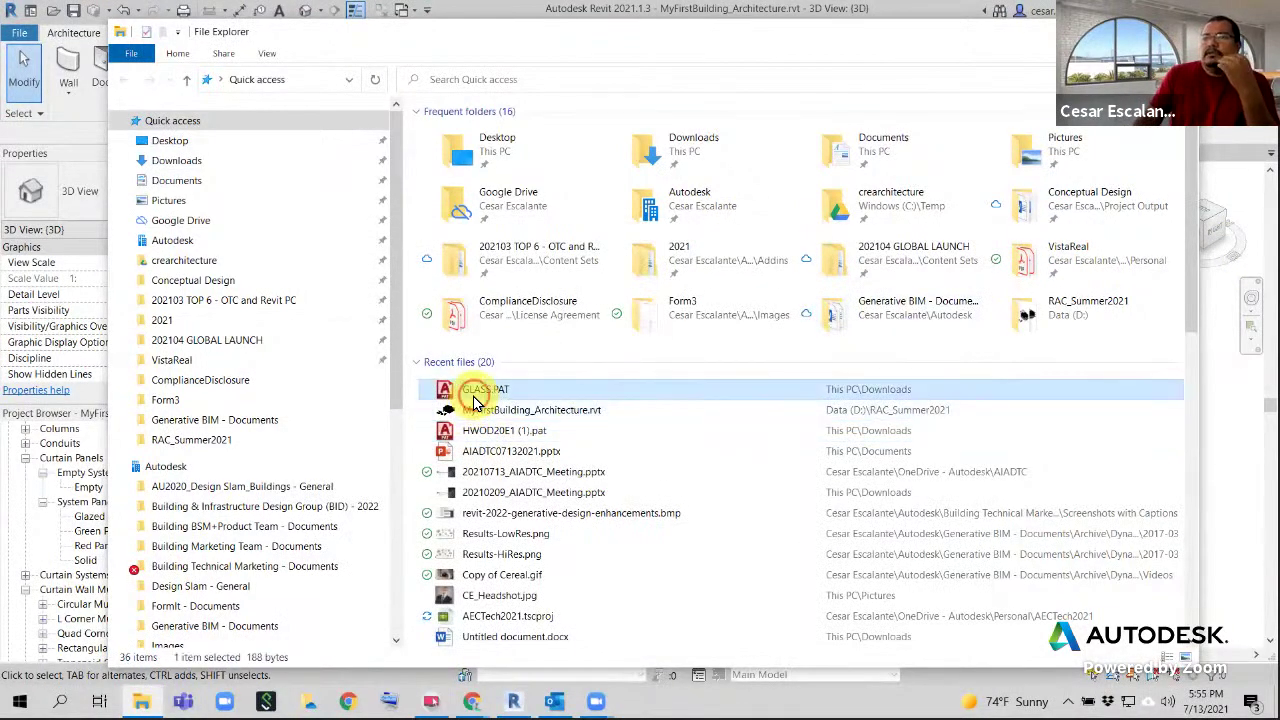
right_click(474, 395)
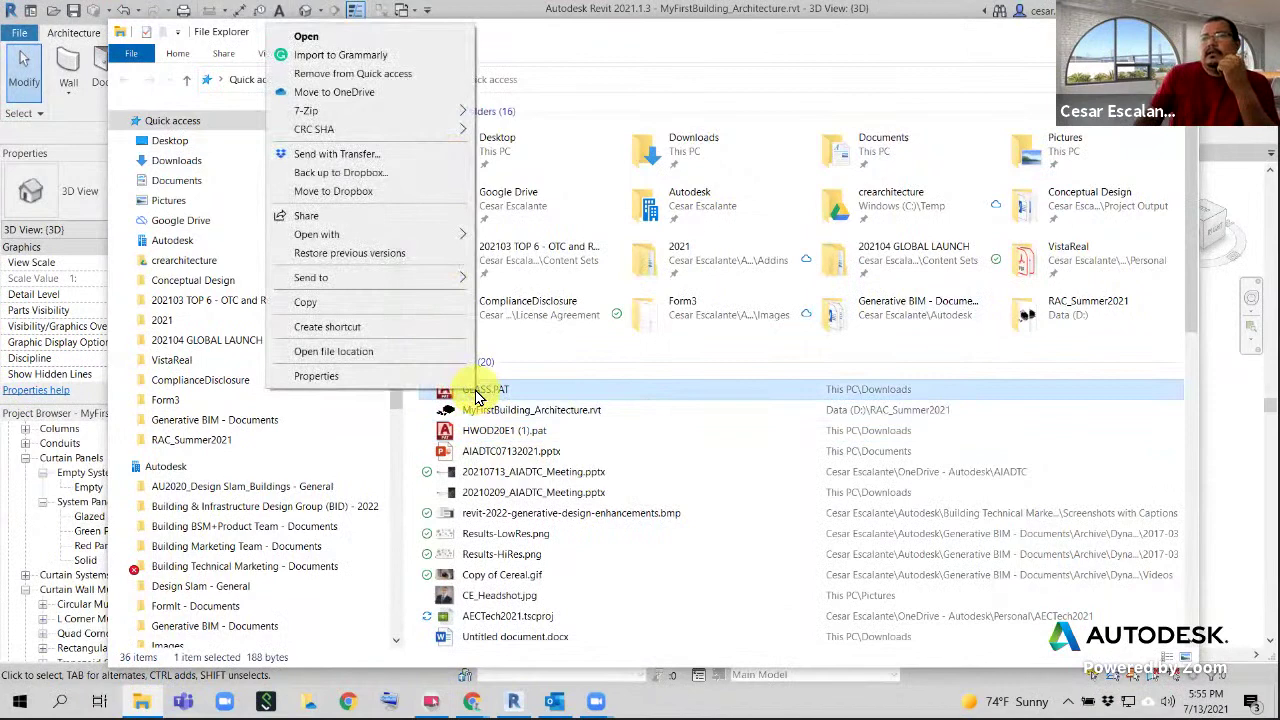
mouse_move(358, 240)
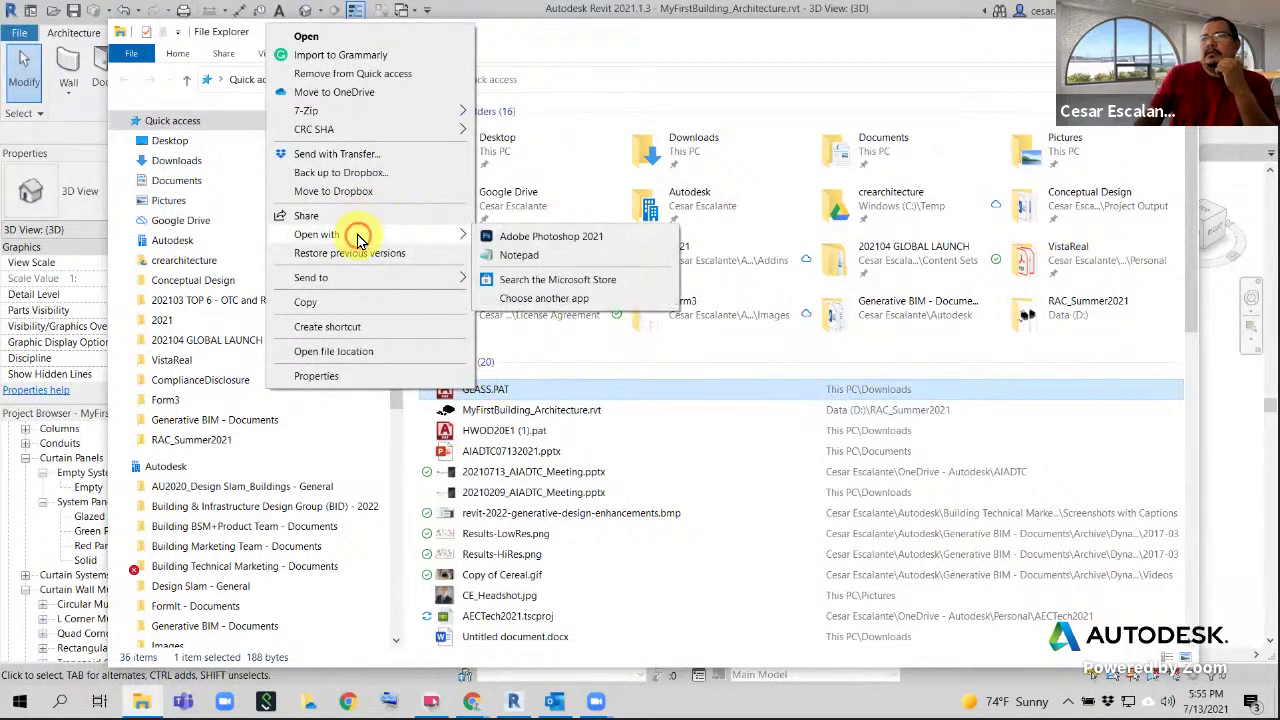
click(515, 255)
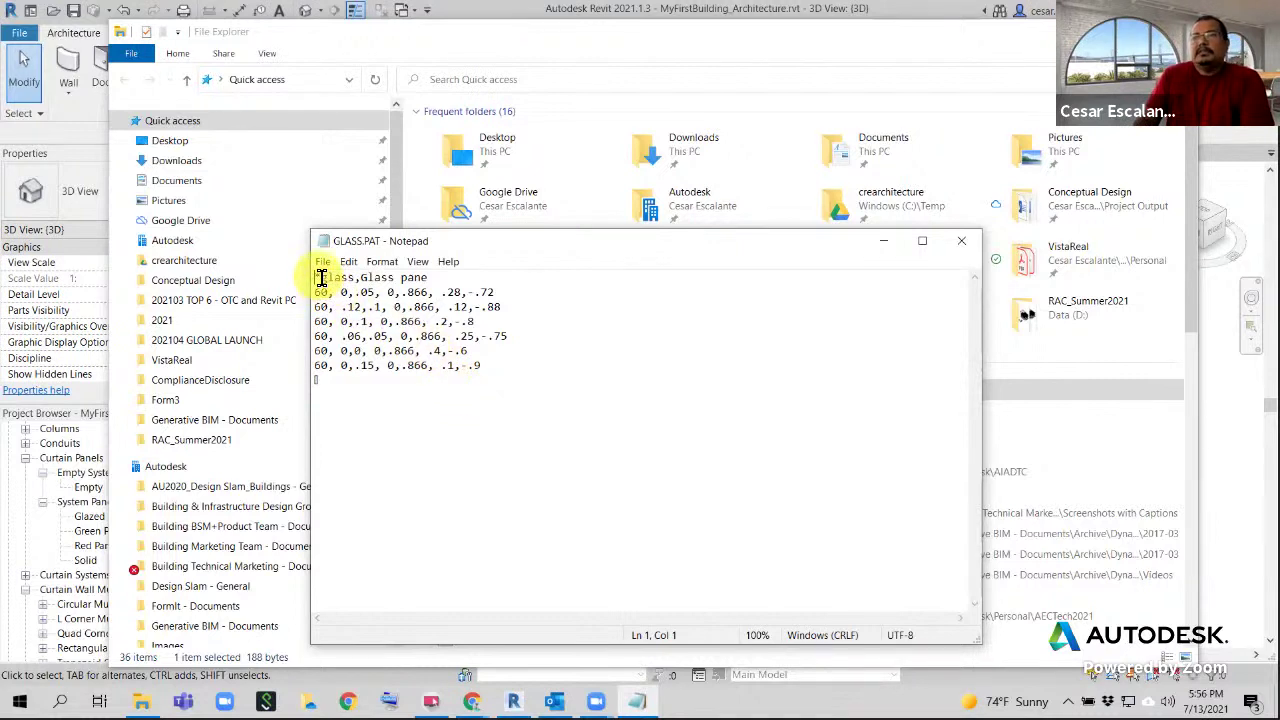
Try adding a number after the pattern name "glass" in the header line, and remove it again
drag(321, 278, 357, 280)
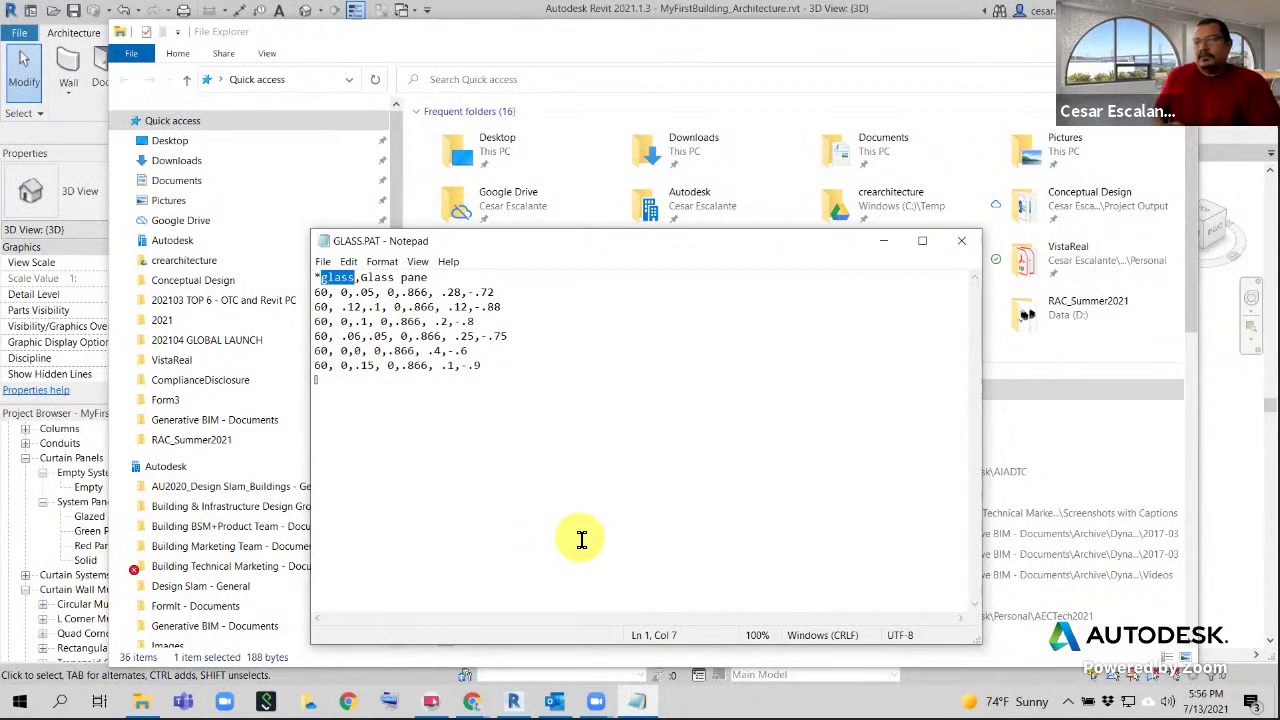
click(357, 279)
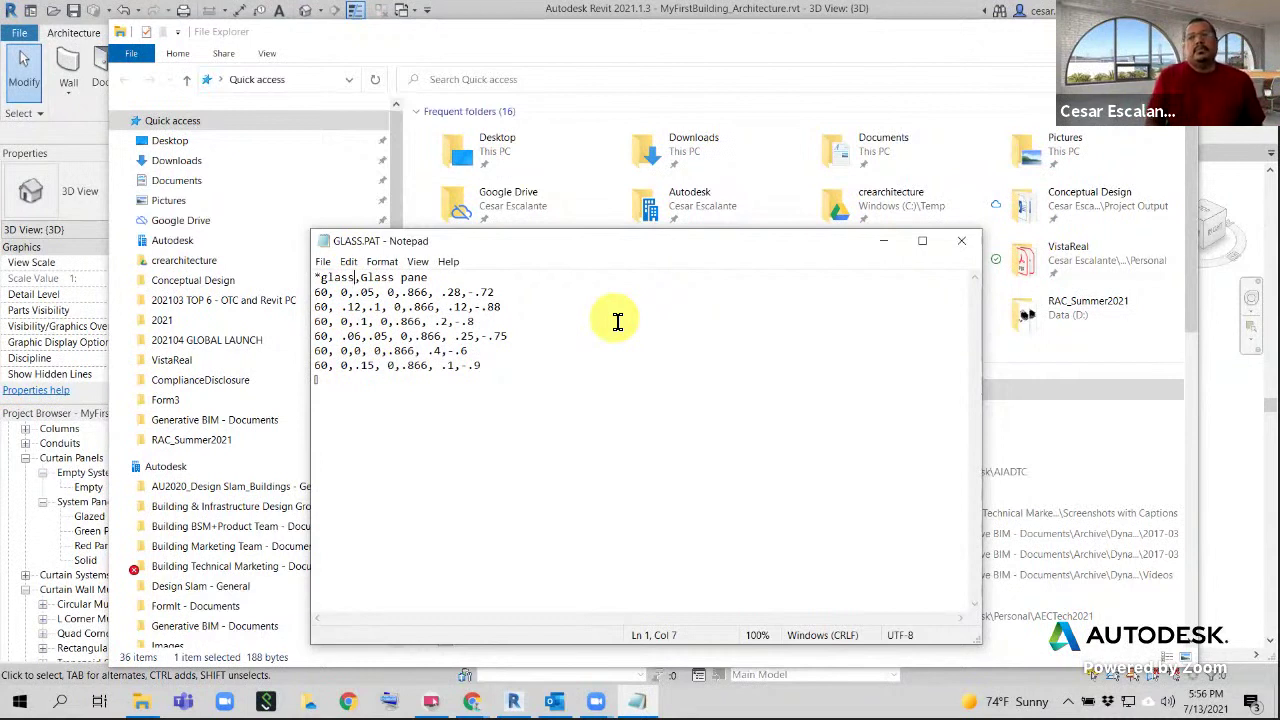
text(01)
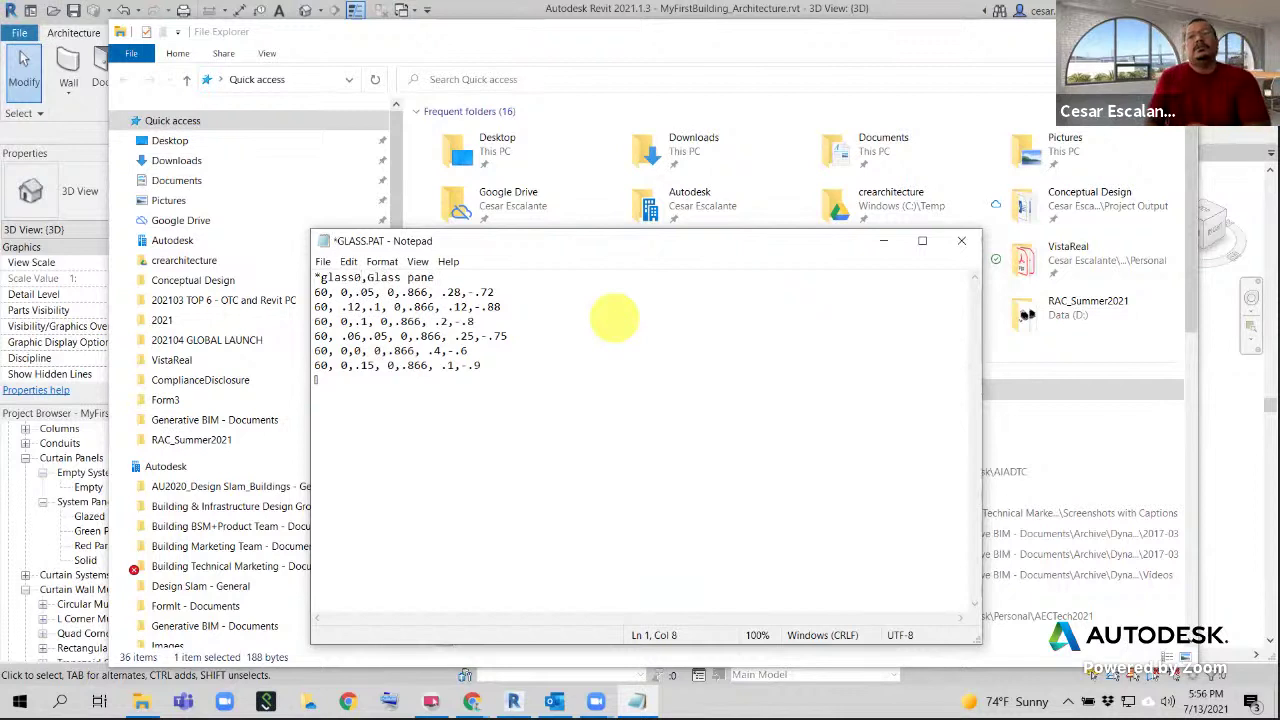
key(BackSpace)
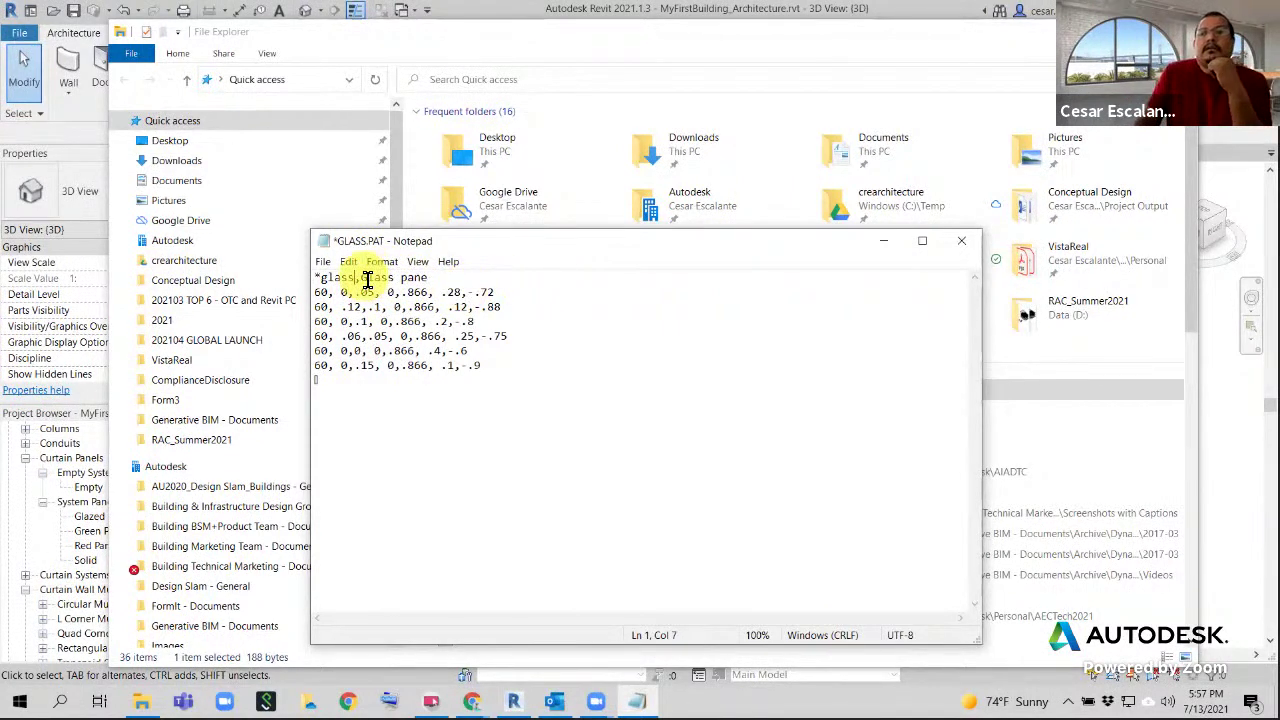
Examine the header description and highlight the first definition line's angle, offset and dash values in GLASS.PAT
click(429, 277)
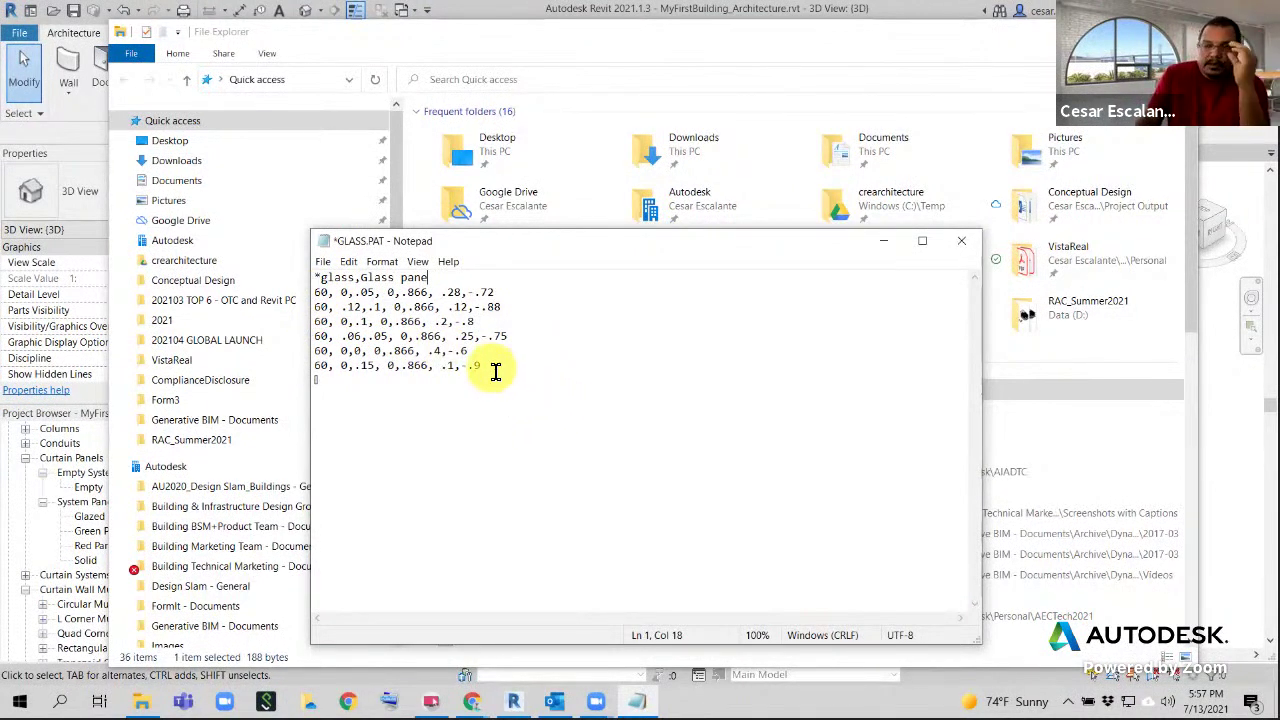
double_click(321, 293)
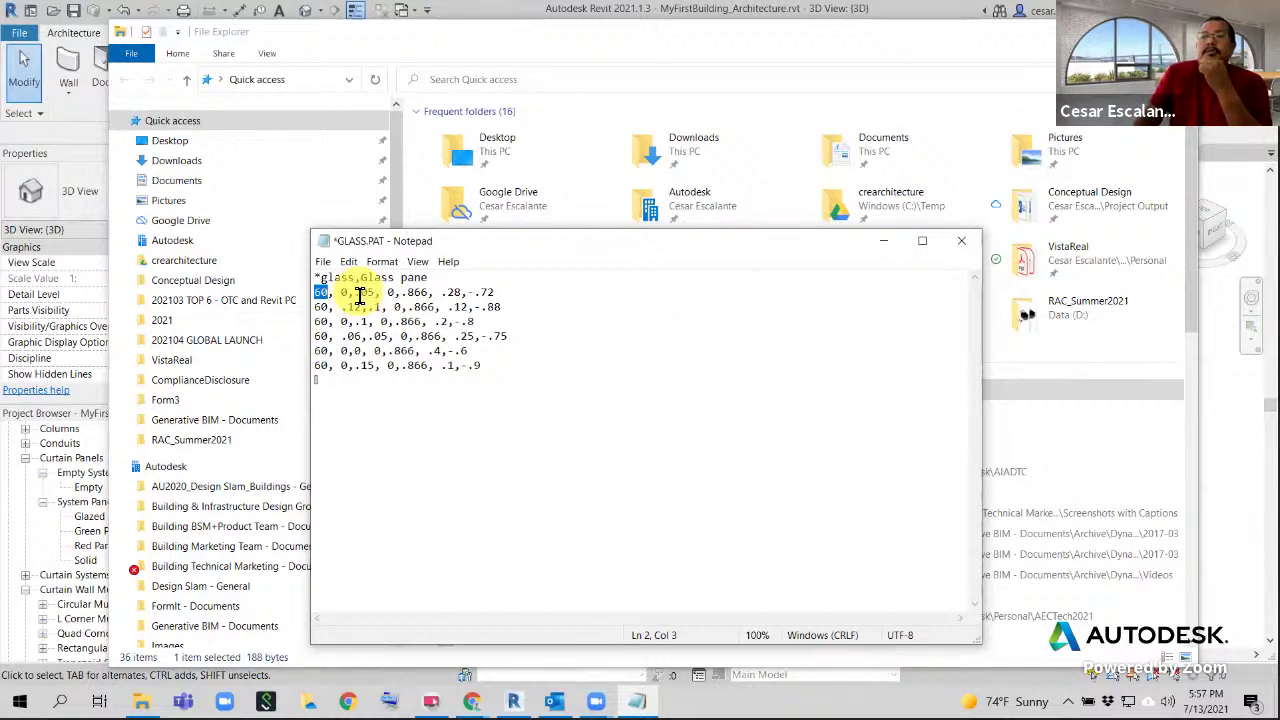
drag(354, 292, 465, 294)
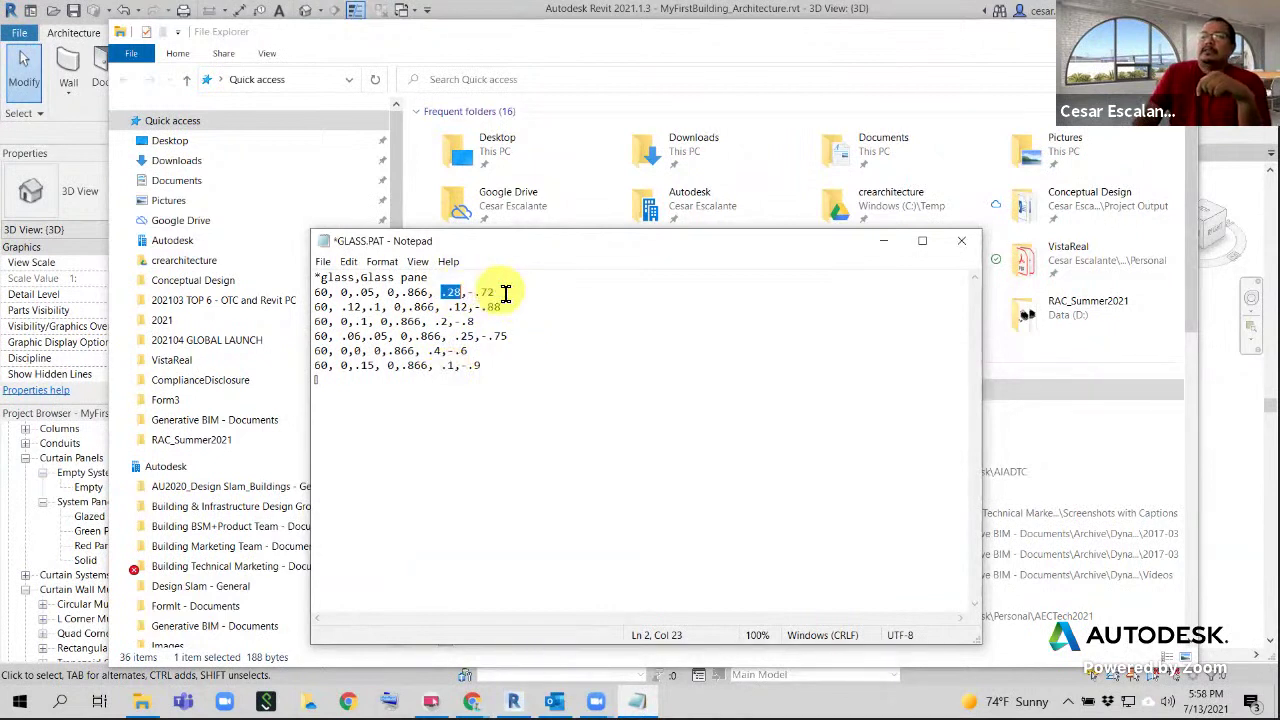
drag(505, 292, 441, 292)
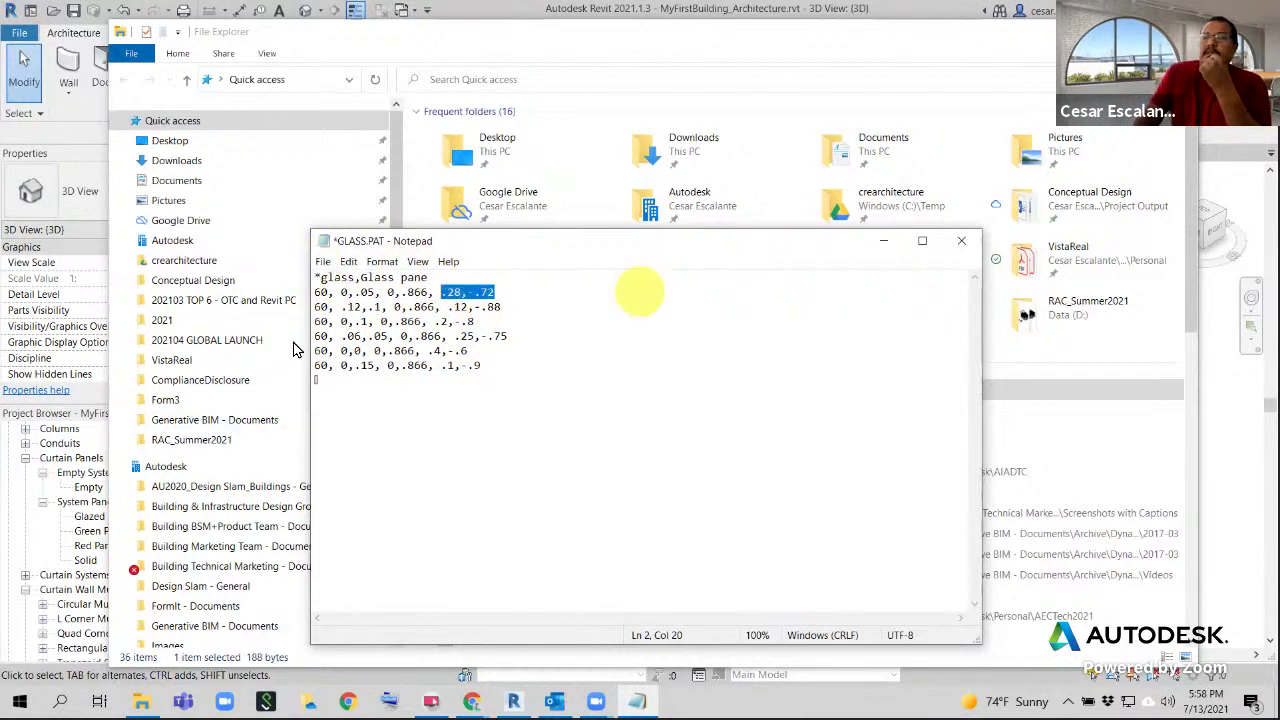
click(505, 362)
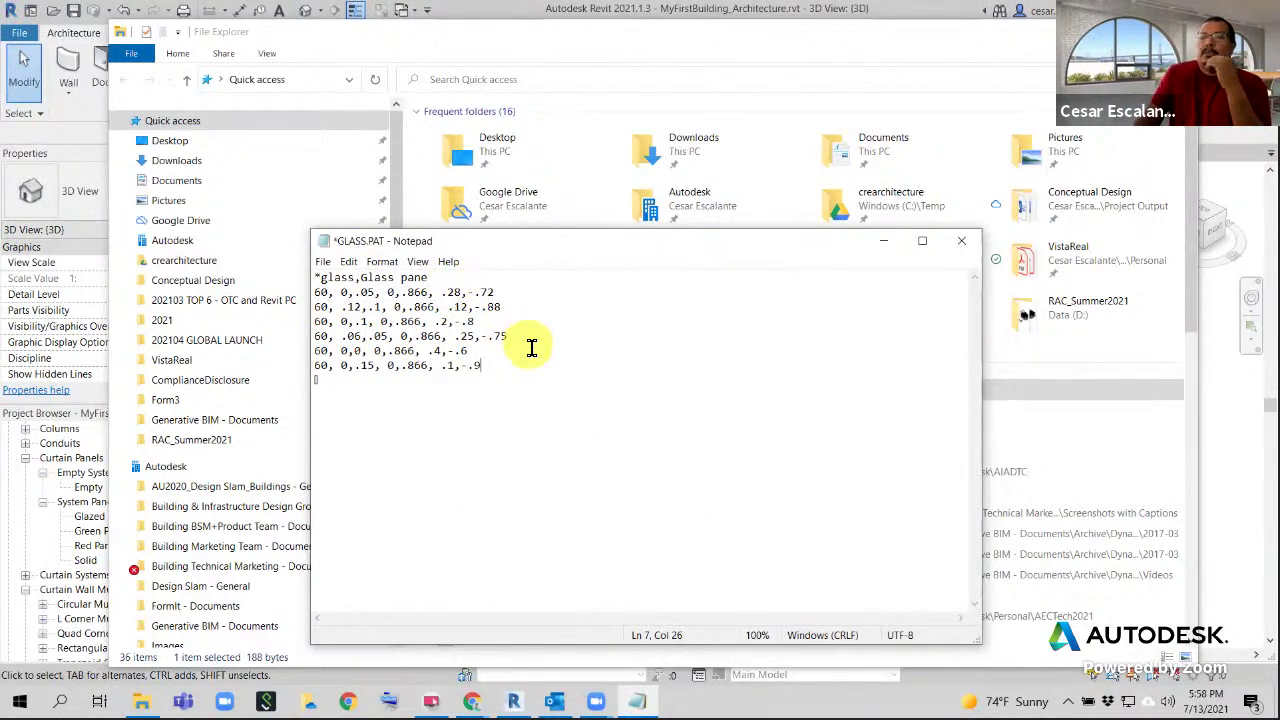
Insert a new line reading ";%TYPE=MODEL" directly below the "*glass,Glass pane" header
click(449, 277)
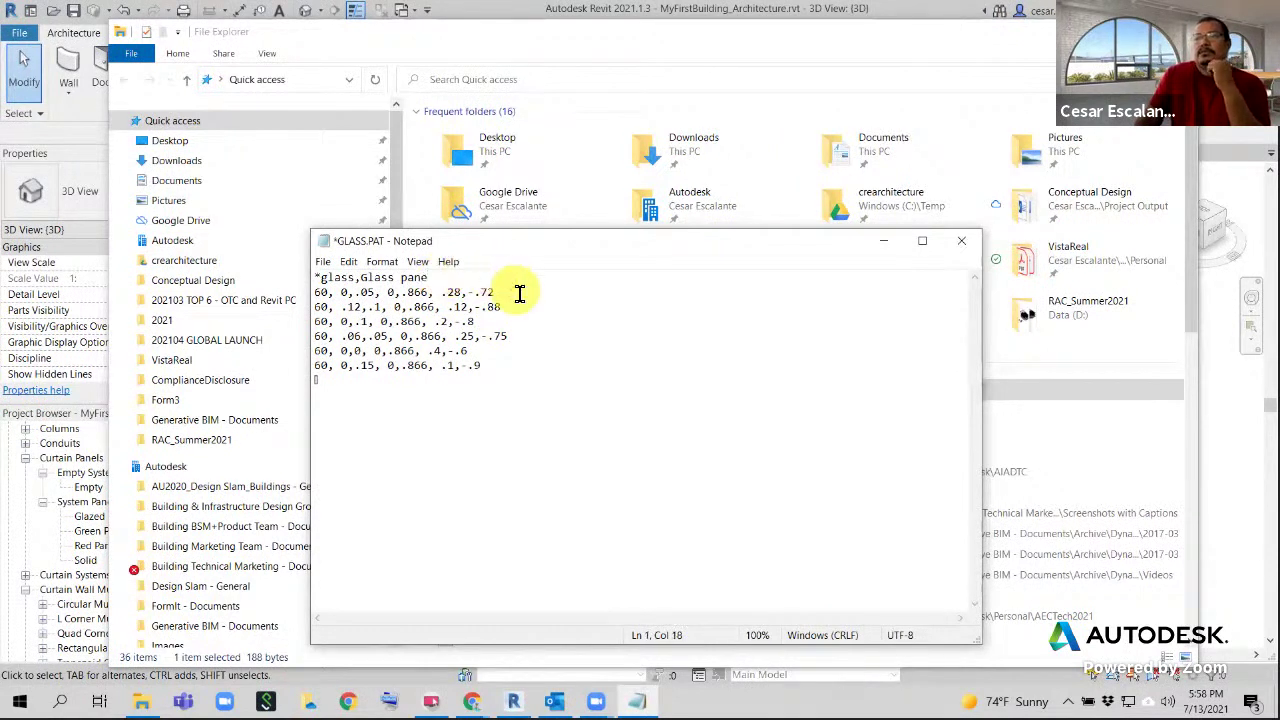
key(Return)
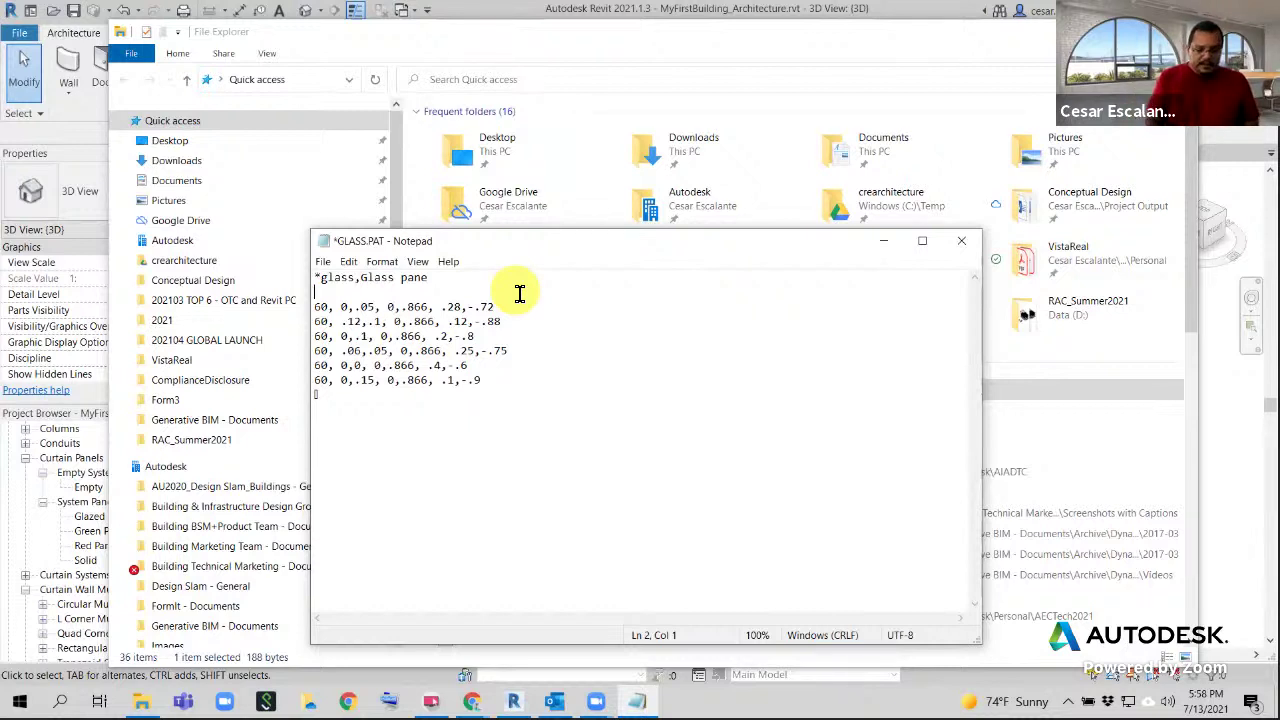
text(;)
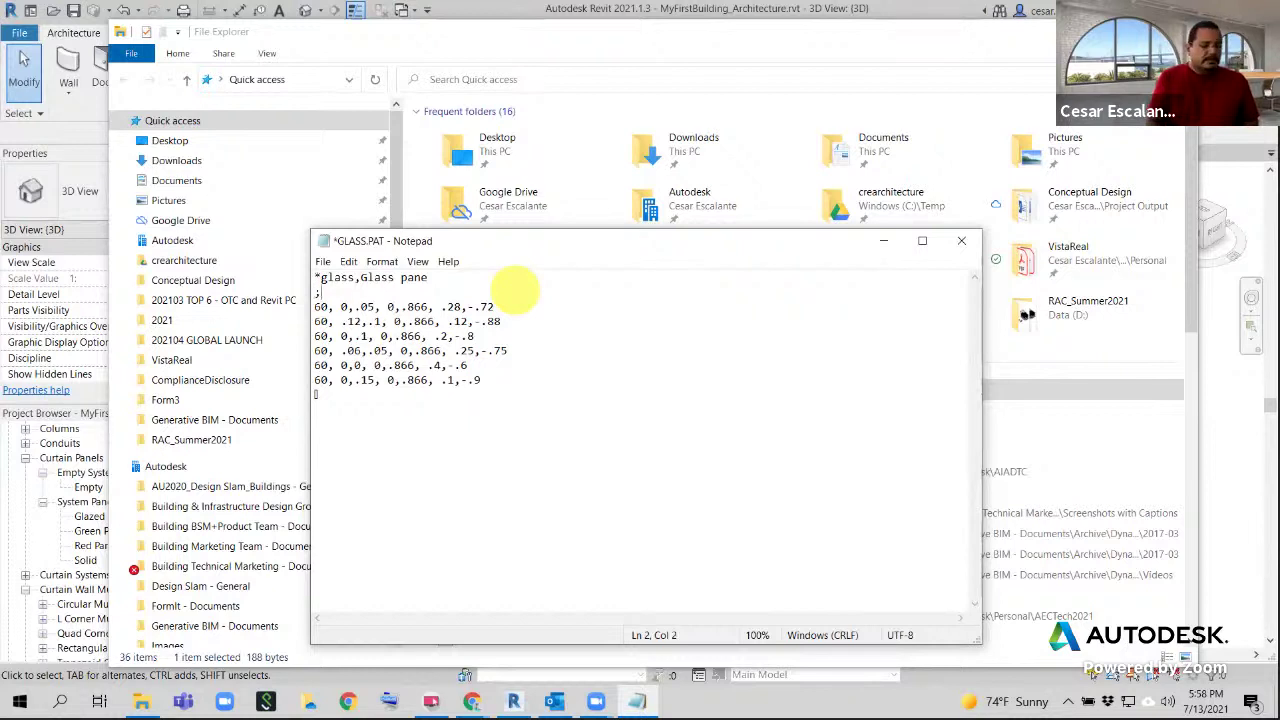
text(%)
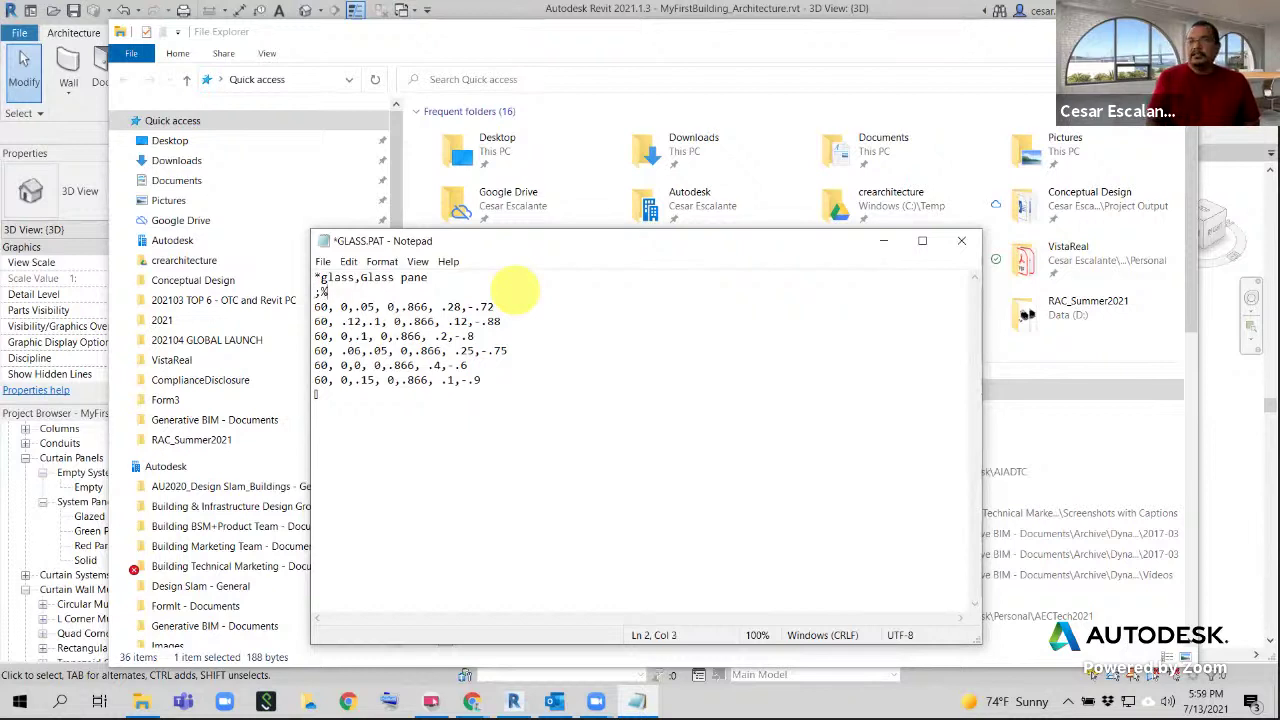
text(TYP)
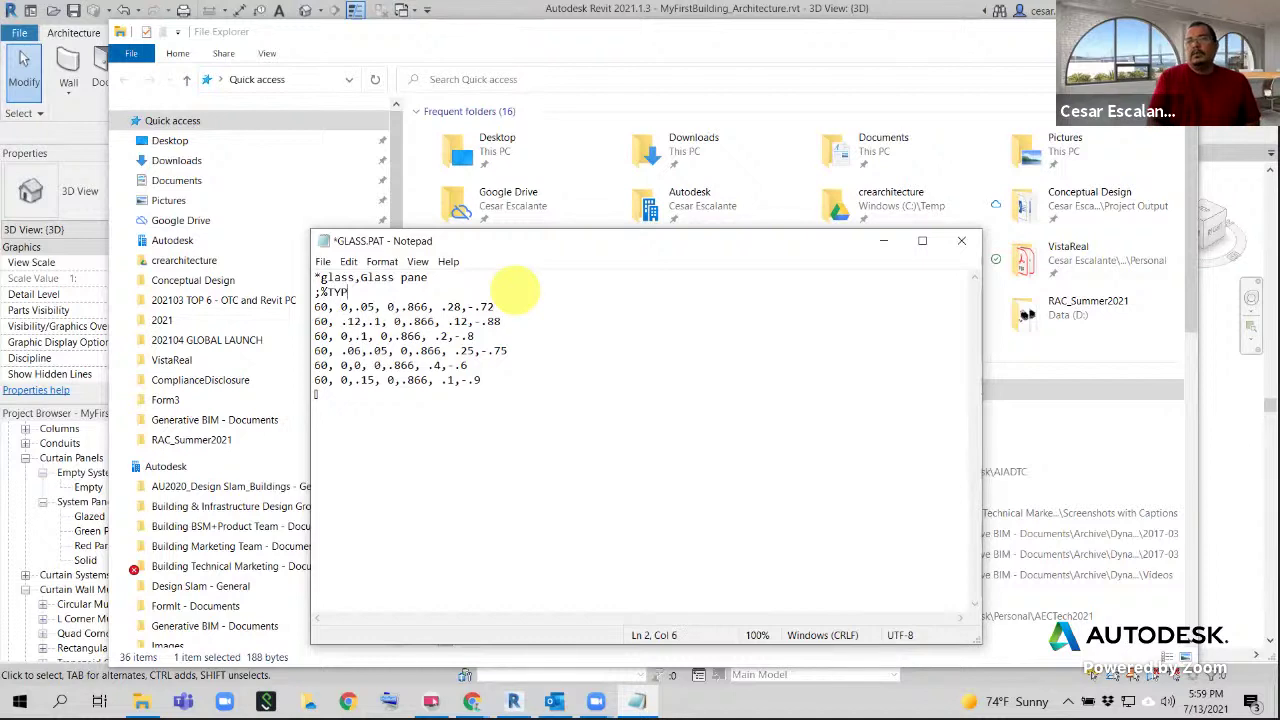
text(E=)
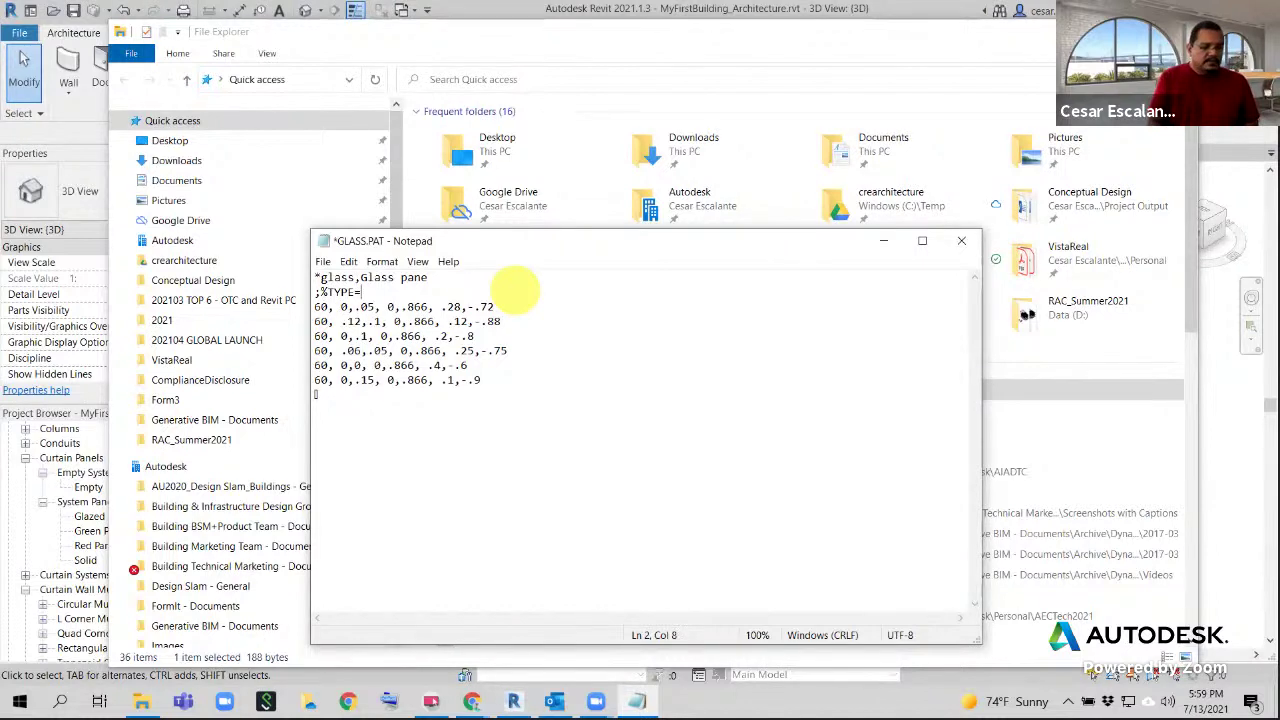
text(MODEL)
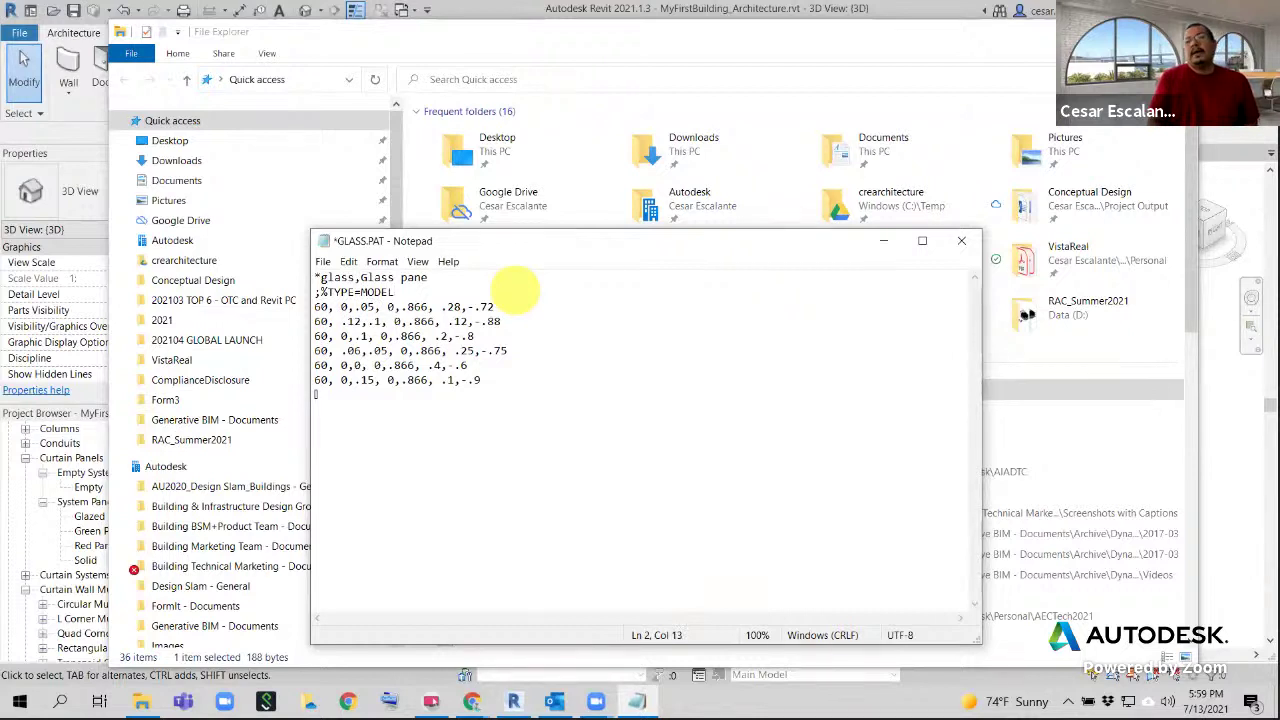
Replace MODEL with DRAFTING in the pattern type line so that it reads ";%TYPE=DRAFTING"
key(BackSpace)
key(BackSpace)
key(BackSpace)
key(BackSpace)
key(BackSpace)
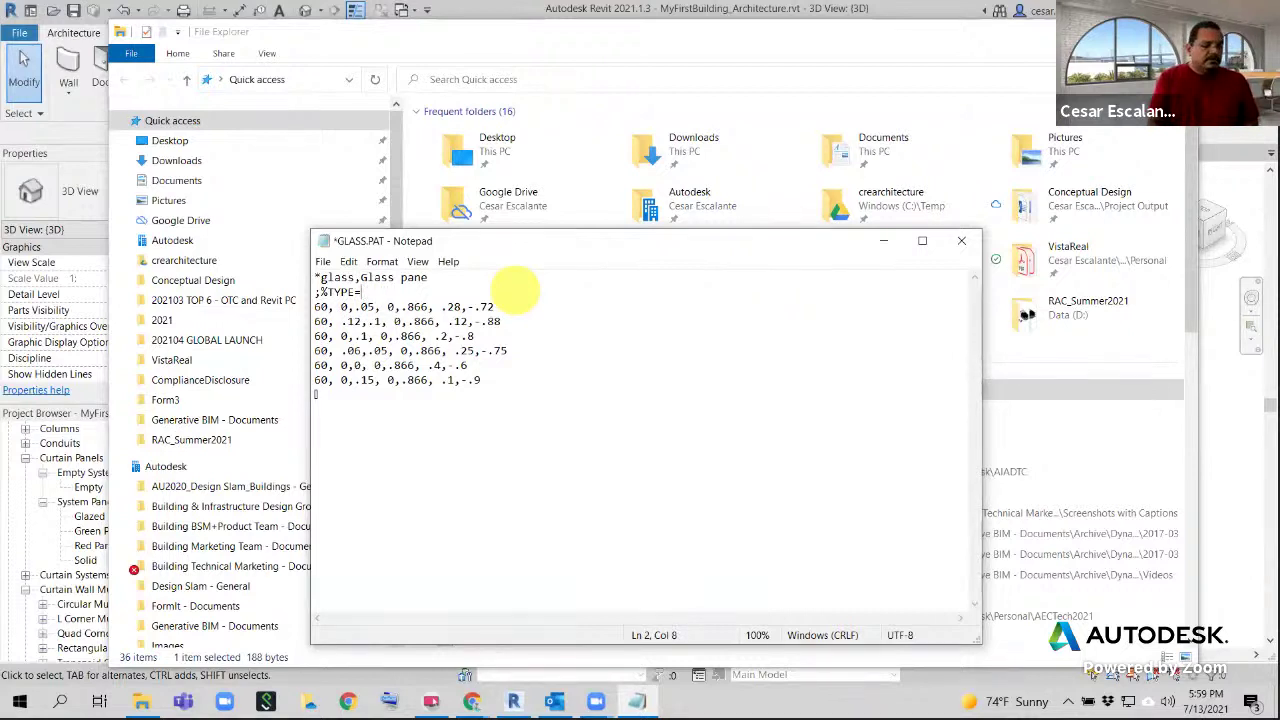
text(DRAFTING)
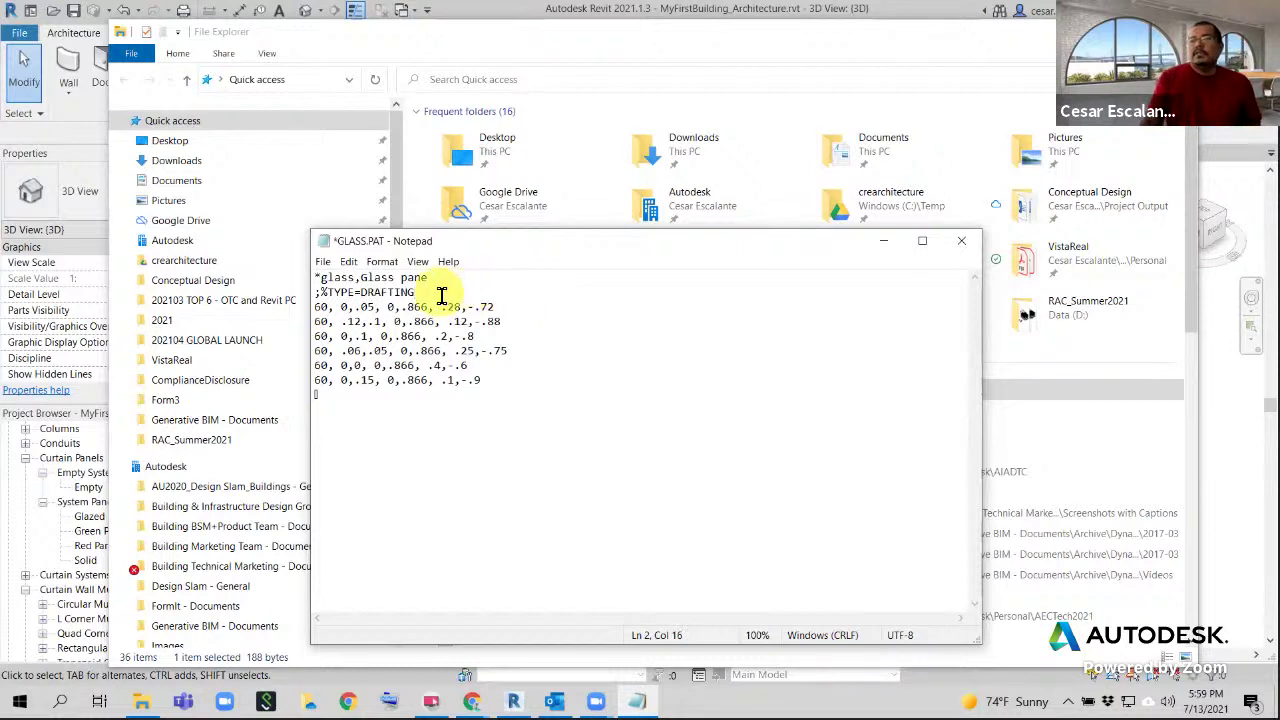
Highlight the header and type lines for review, move the Notepad window, and save GLASS.PAT
drag(429, 290, 271, 297)
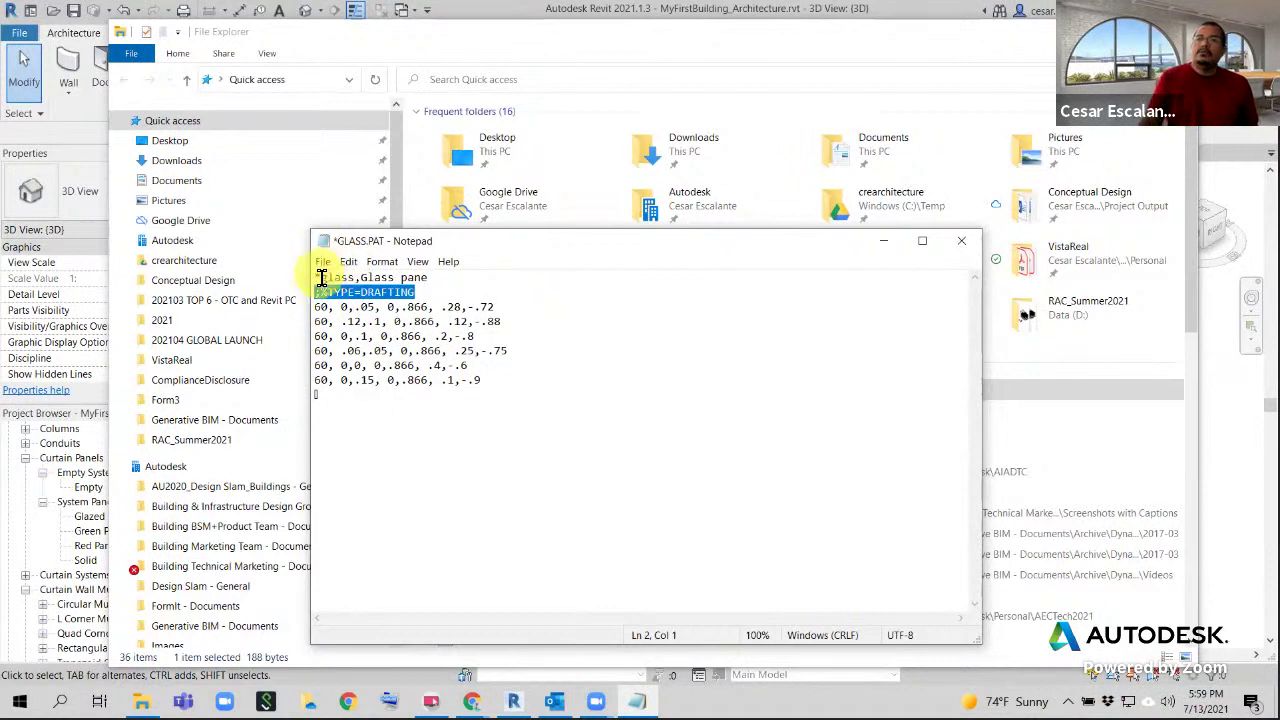
drag(316, 277, 446, 275)
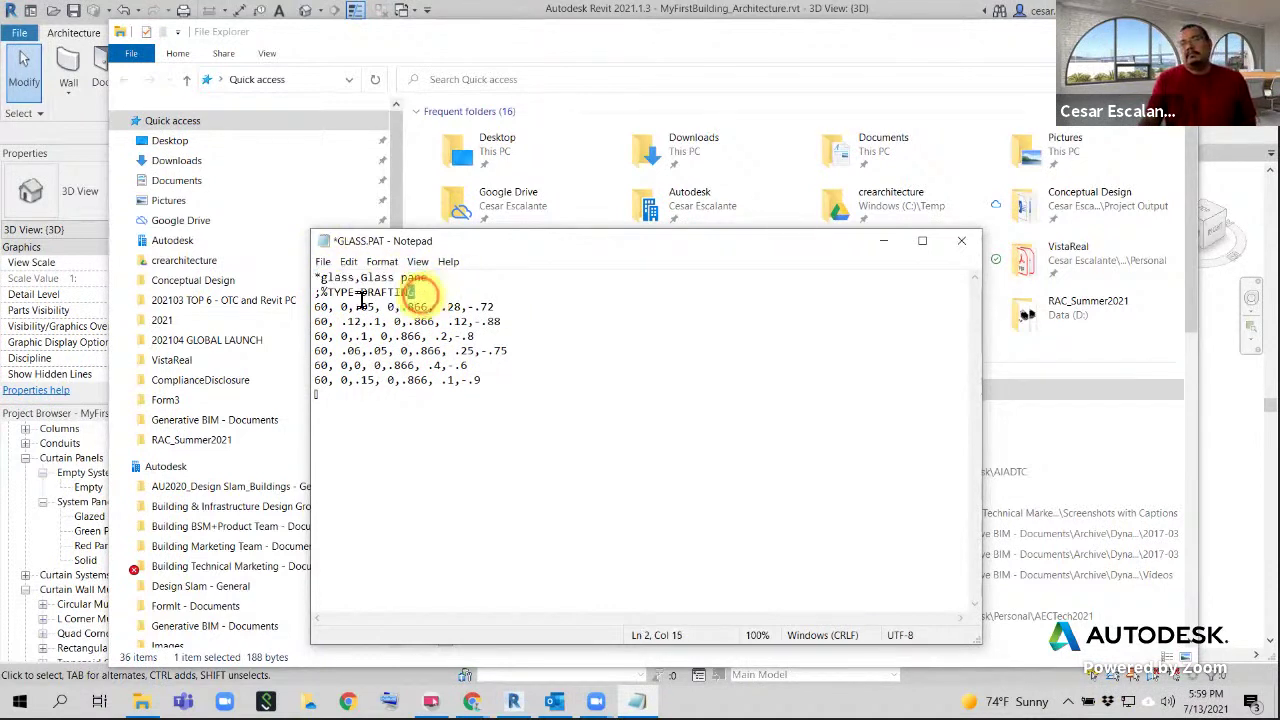
drag(423, 292, 316, 292)
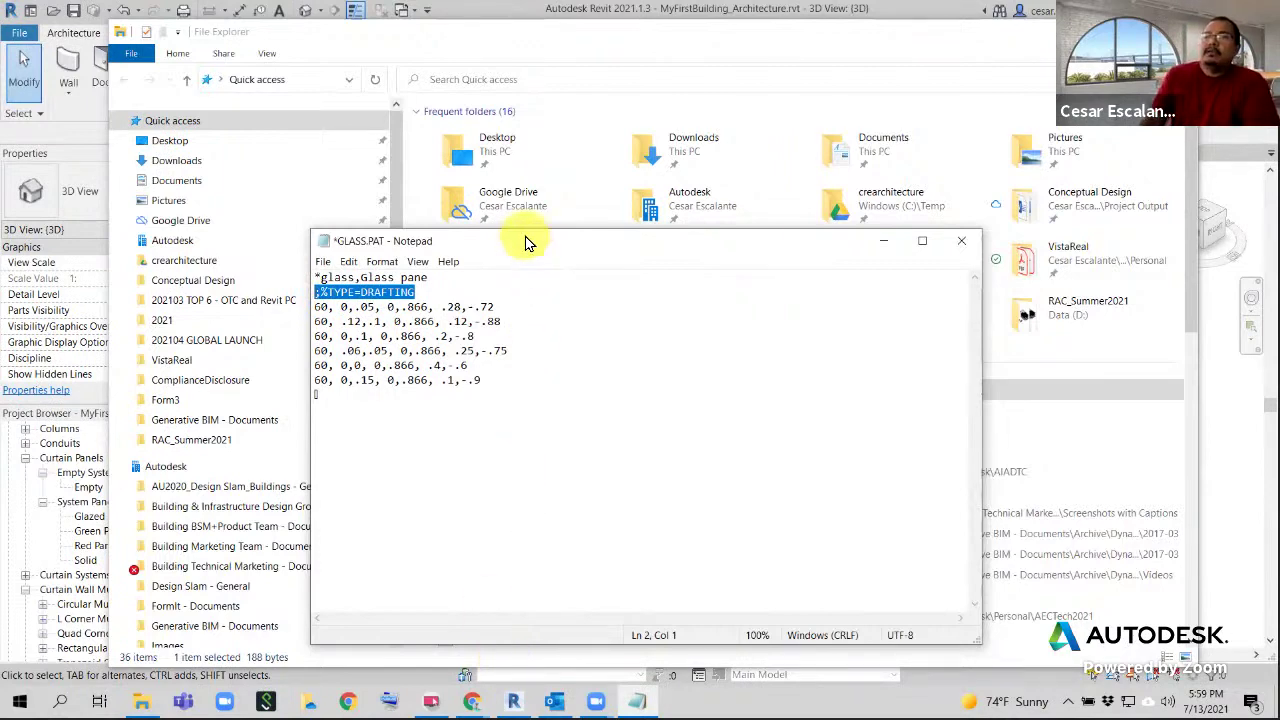
drag(520, 240, 496, 153)
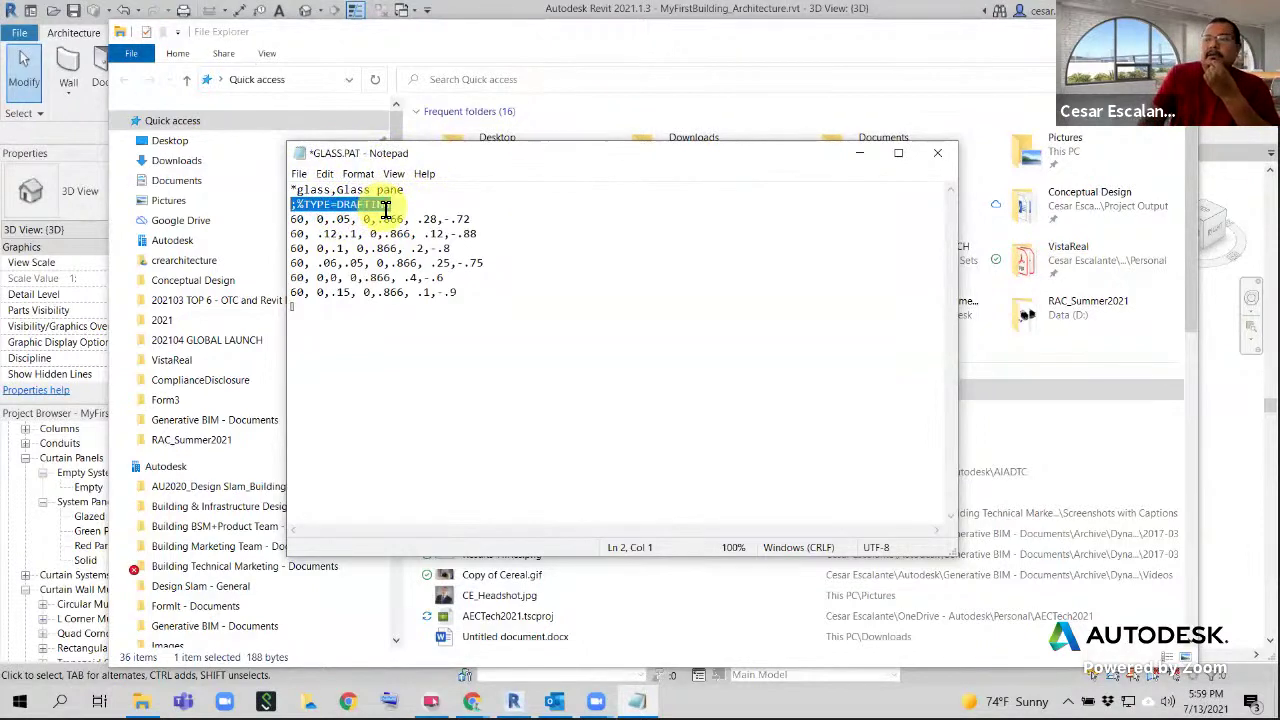
click(298, 176)
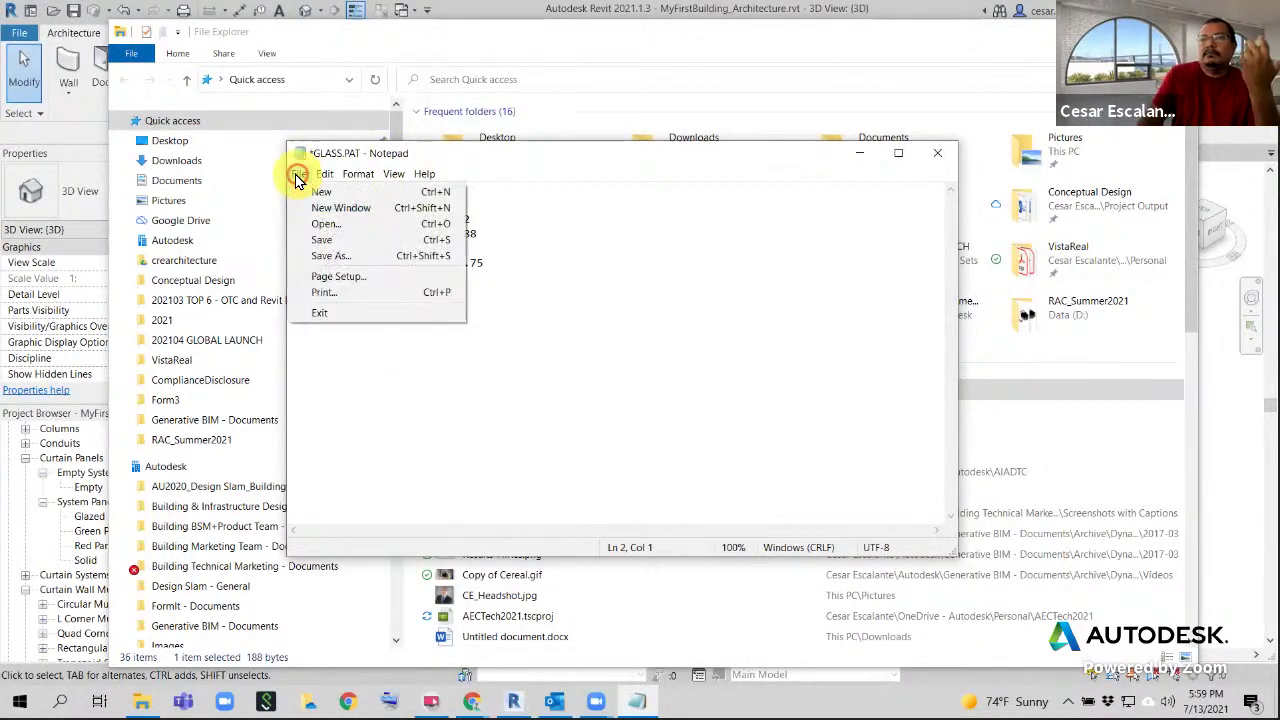
click(329, 241)
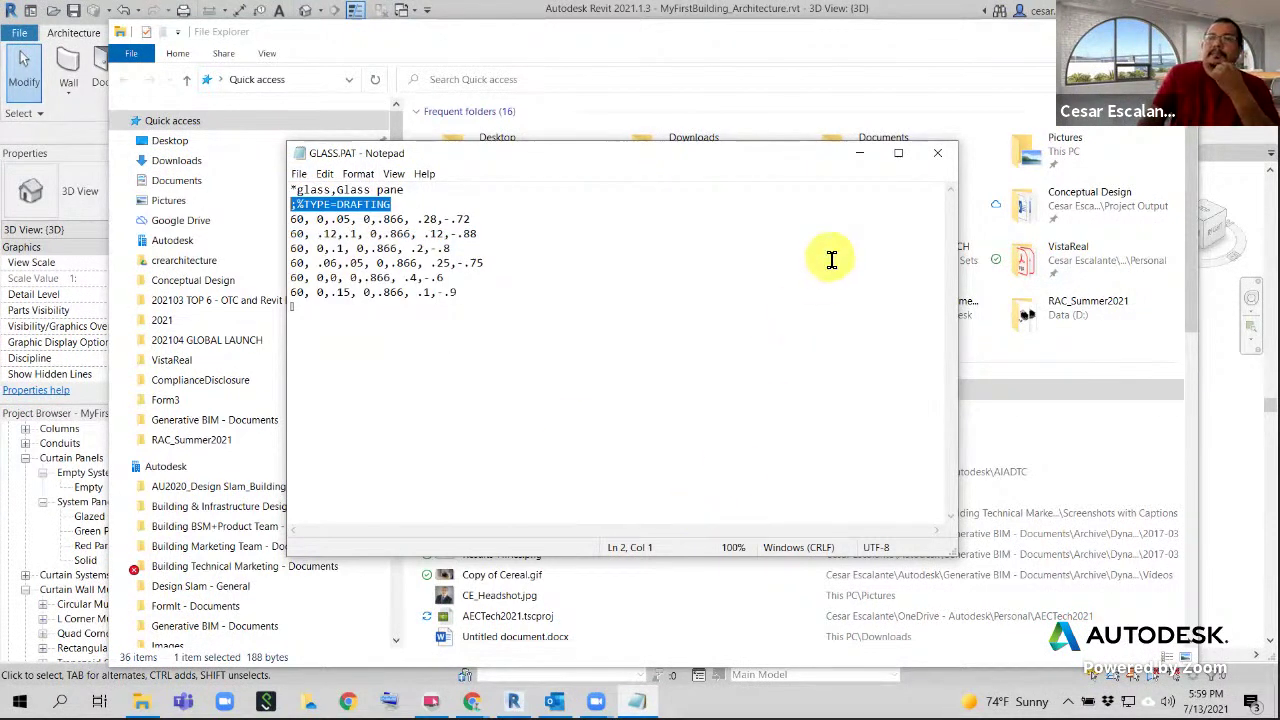
Highlight the ";%" prefix of the type line, and close Notepad and File Explorer to return to Revit
click(296, 207)
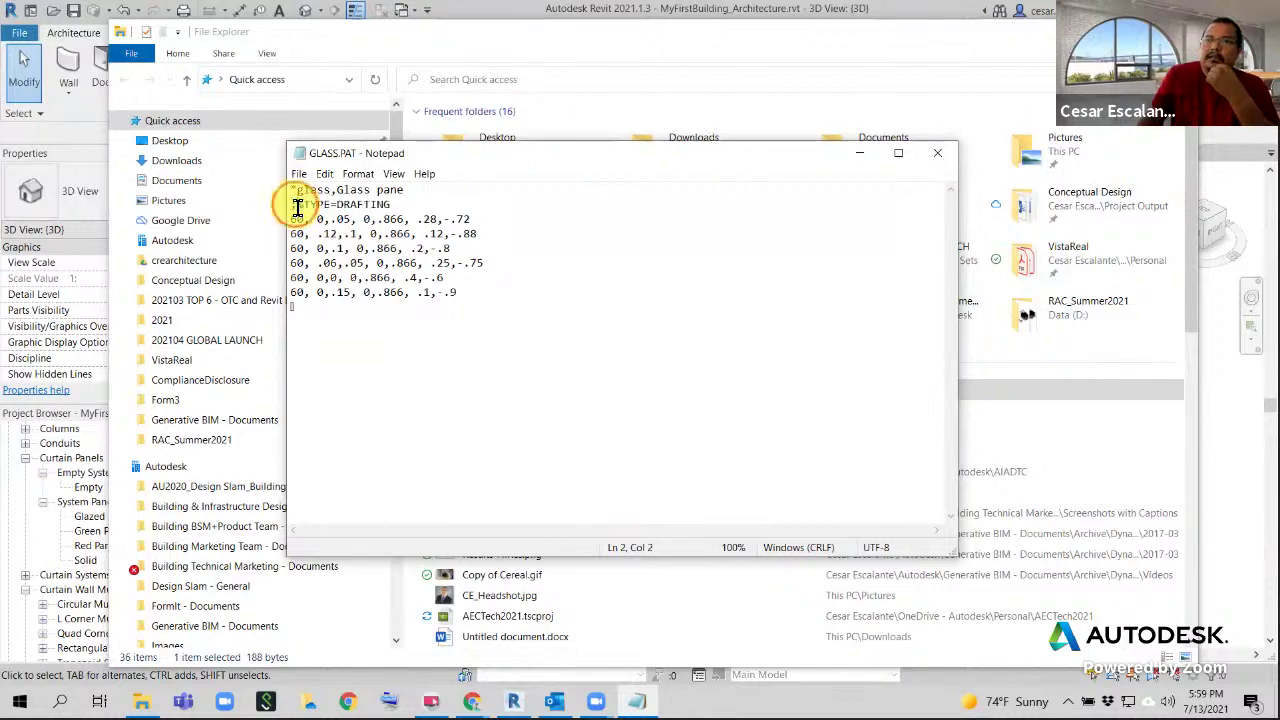
drag(289, 206, 298, 205)
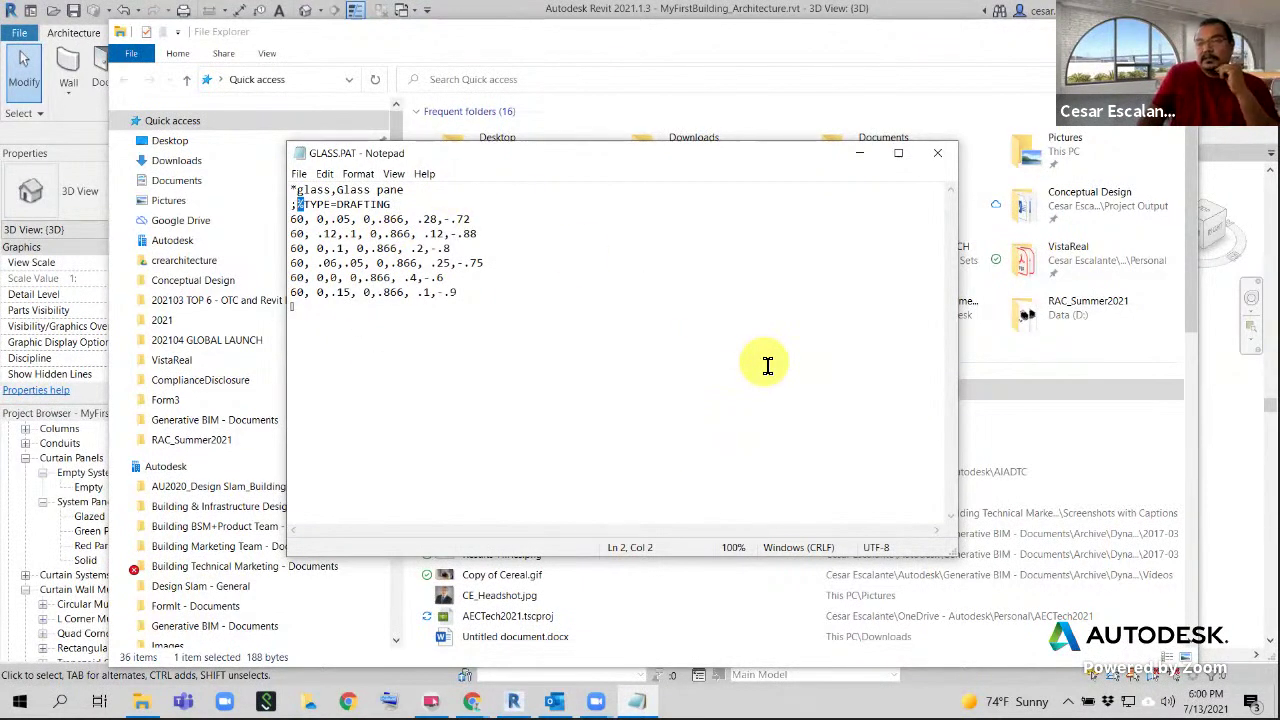
click(946, 152)
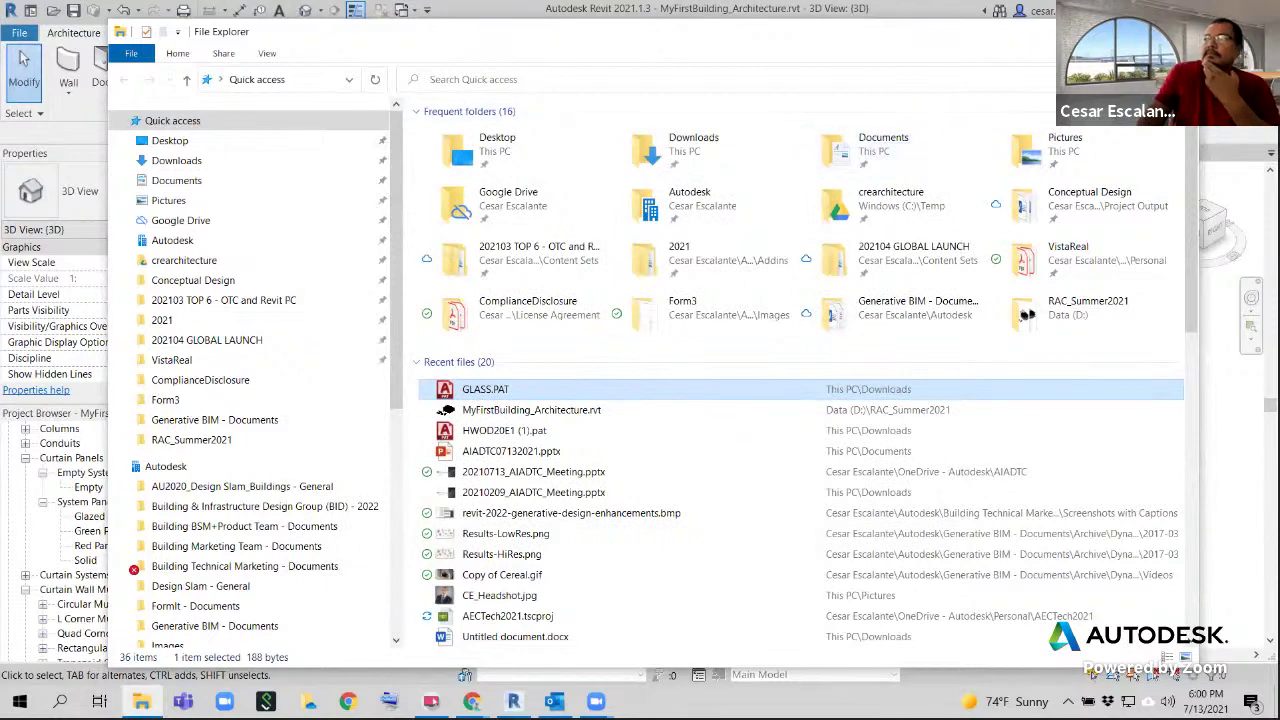
click(1177, 32)
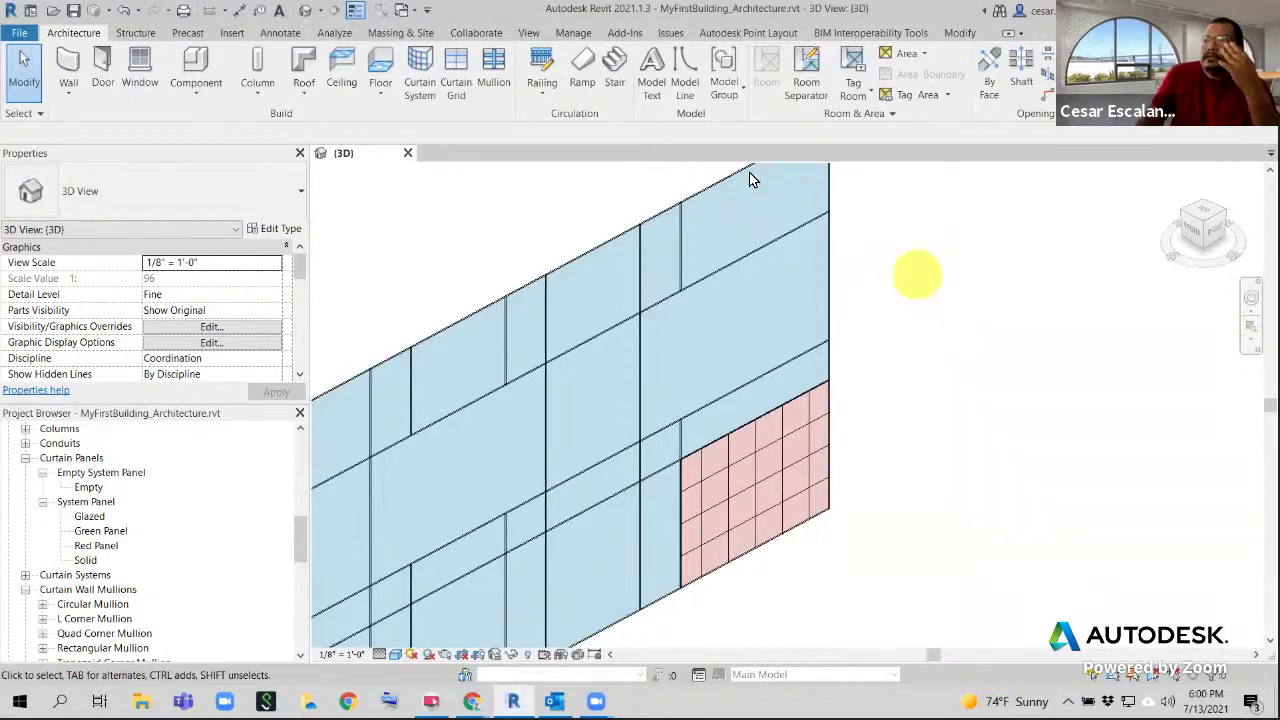
Open the Fill Patterns settings of the Revit project
click(570, 36)
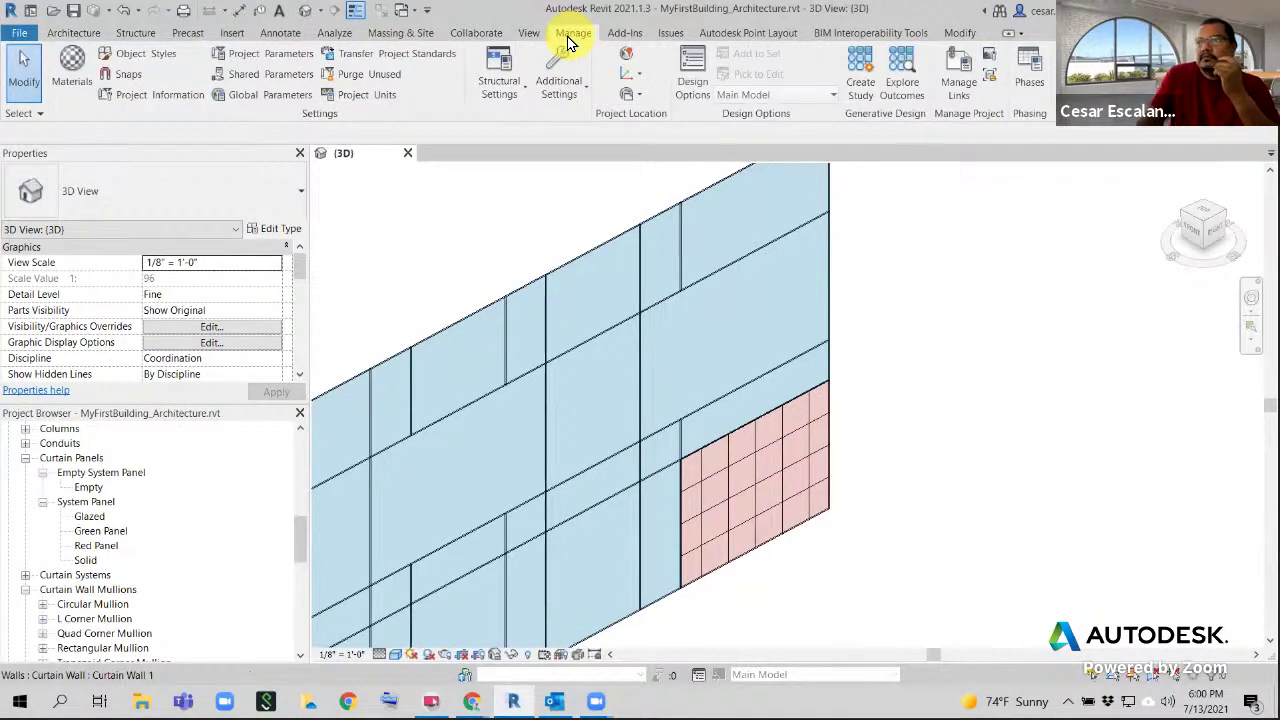
click(567, 92)
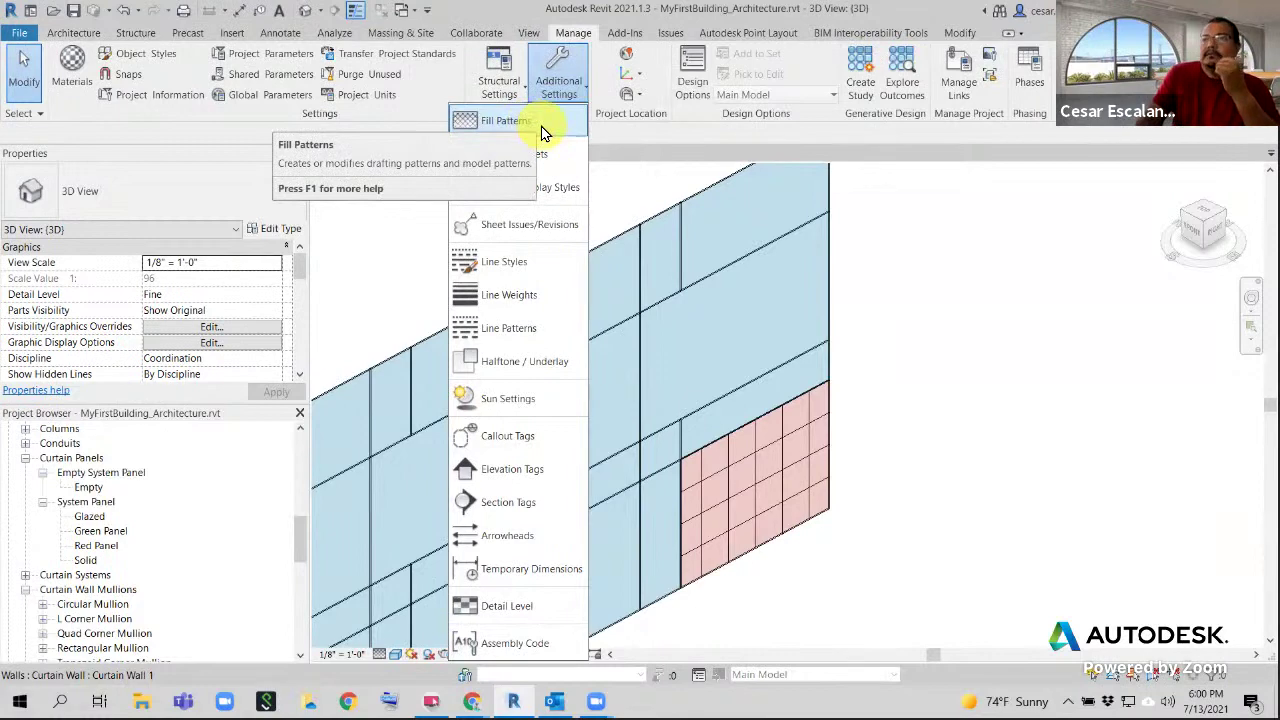
click(541, 130)
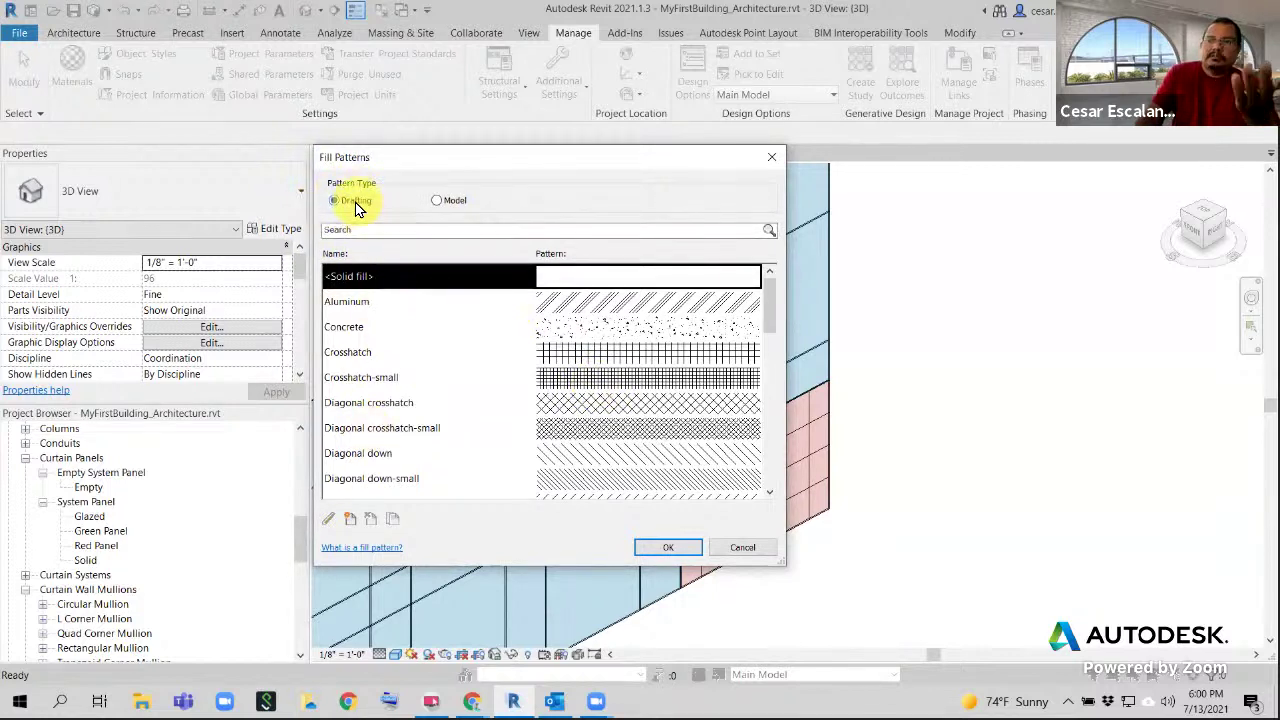
Create a new custom drafting fill pattern and import GLASS.PAT from the Downloads folder
click(443, 203)
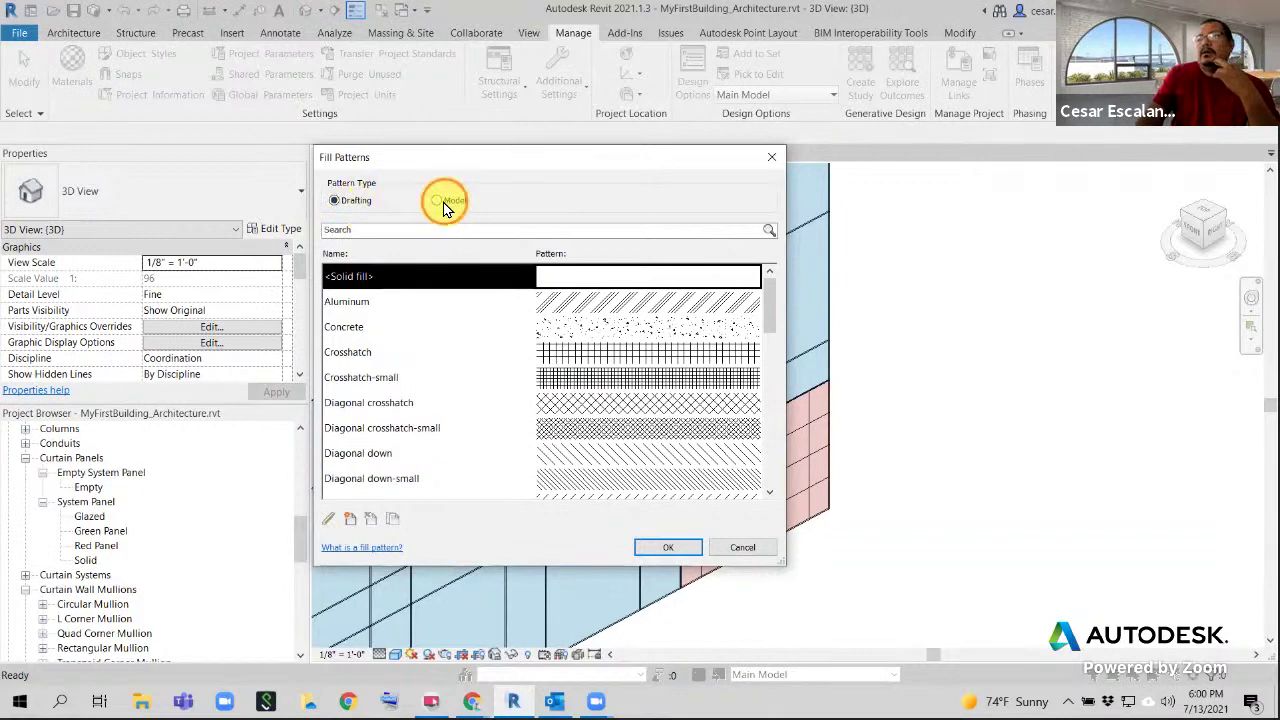
click(338, 203)
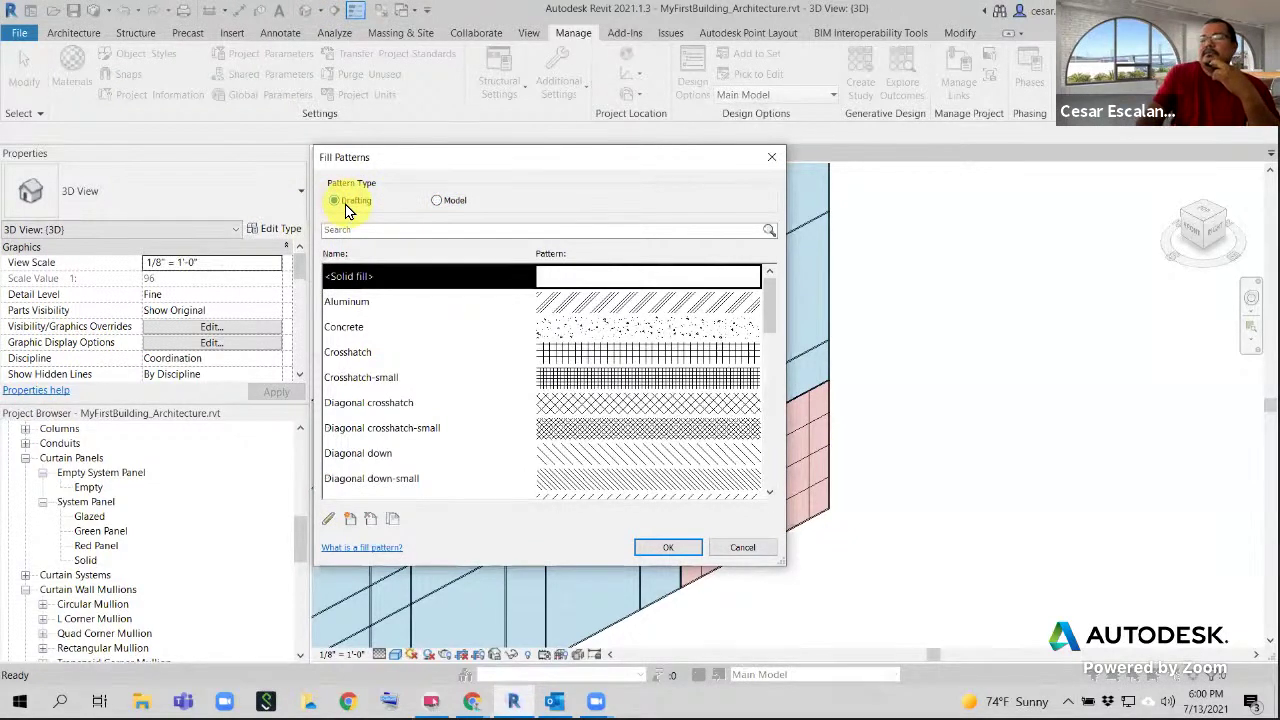
click(350, 521)
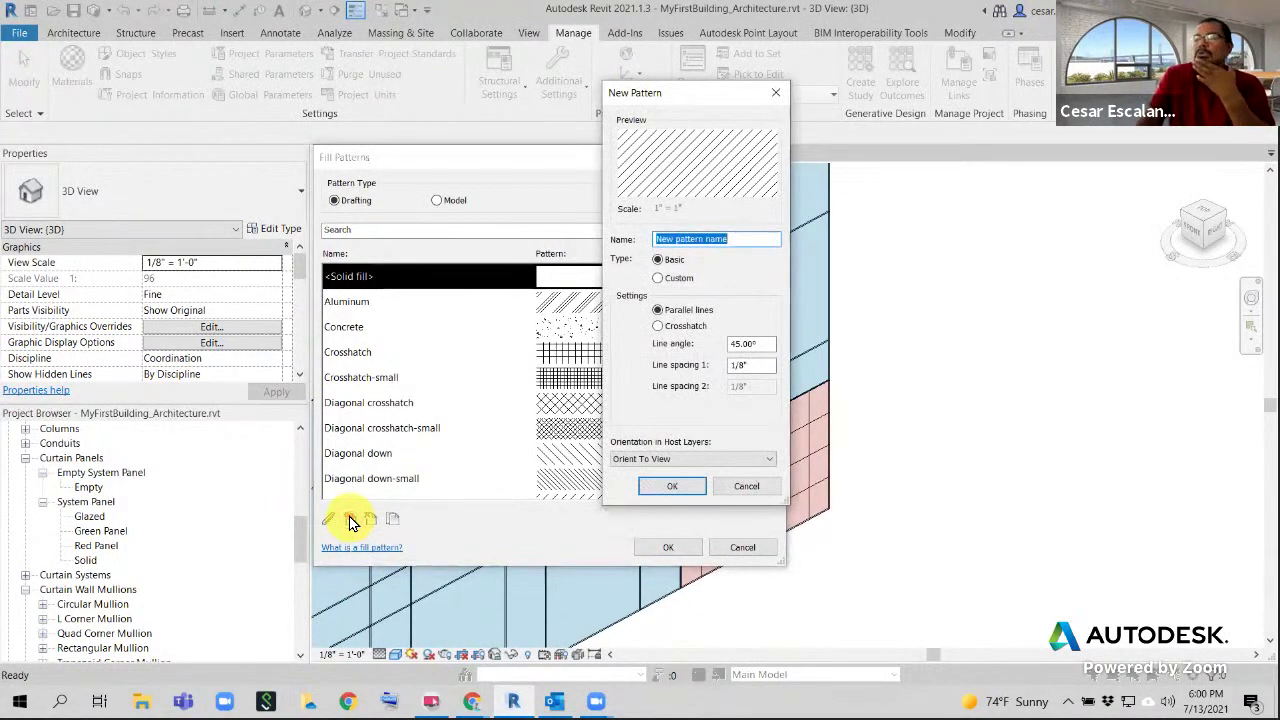
click(658, 279)
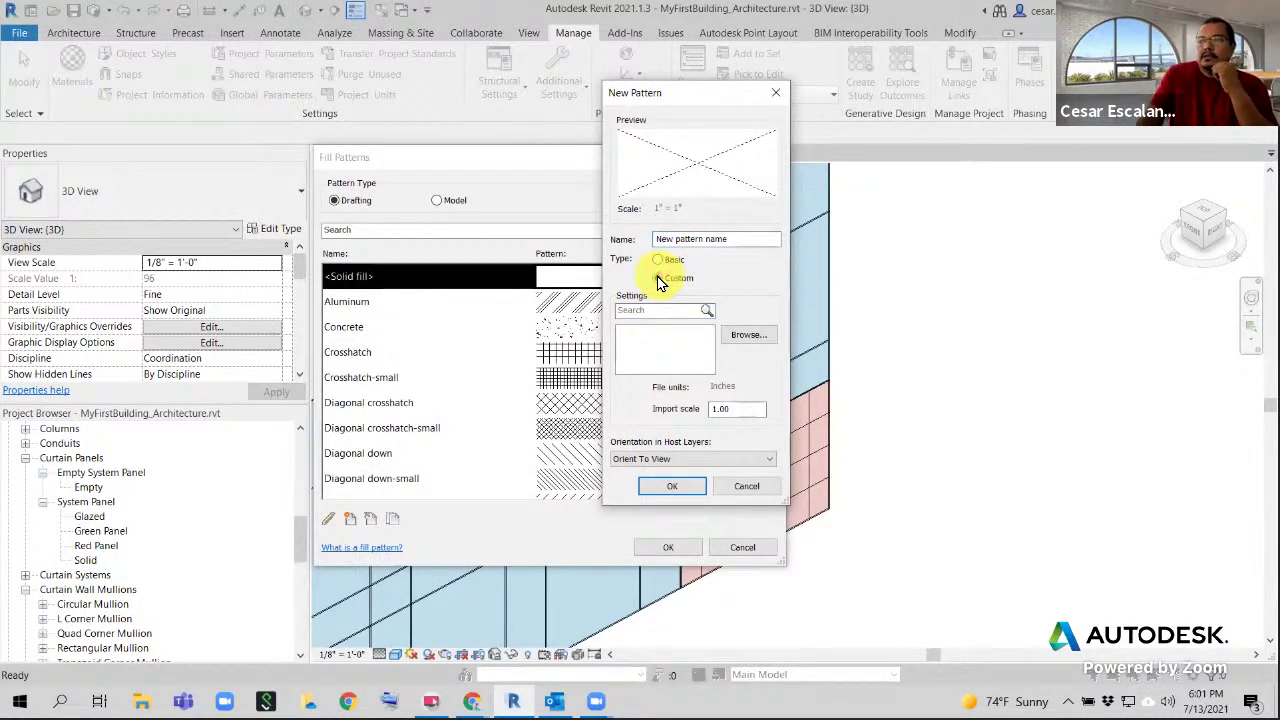
click(745, 336)
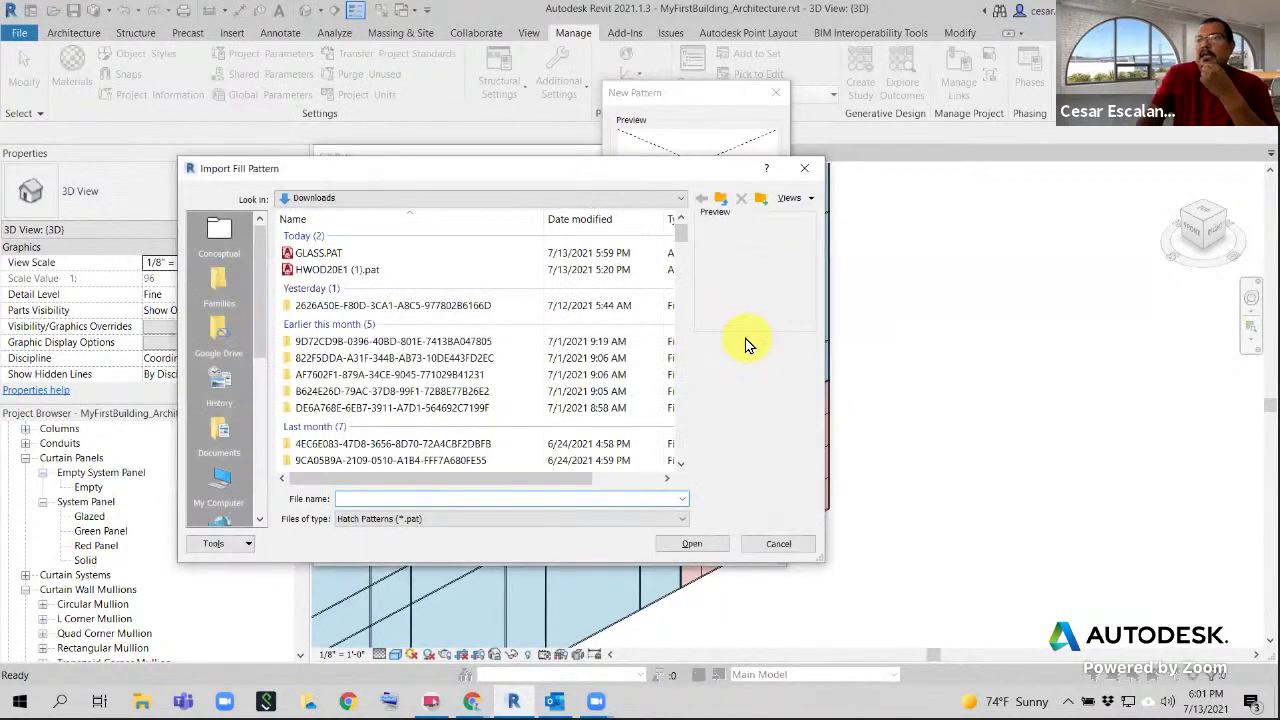
click(320, 256)
click(692, 545)
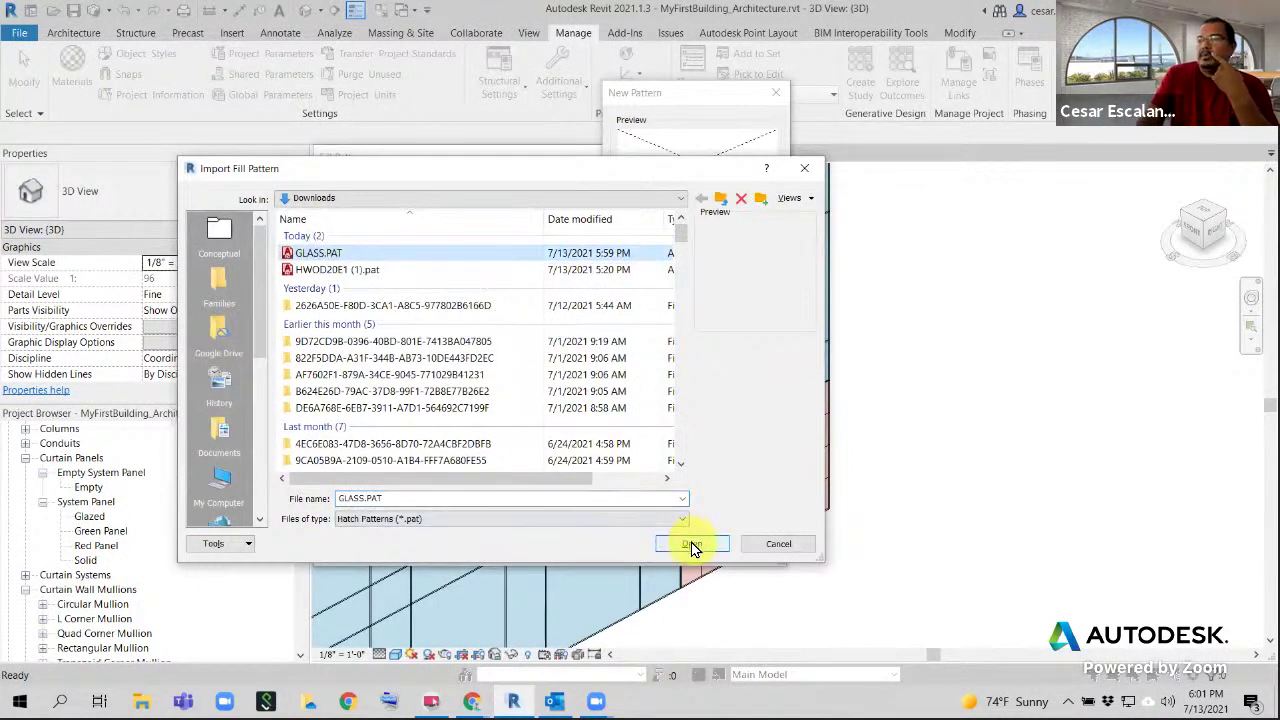
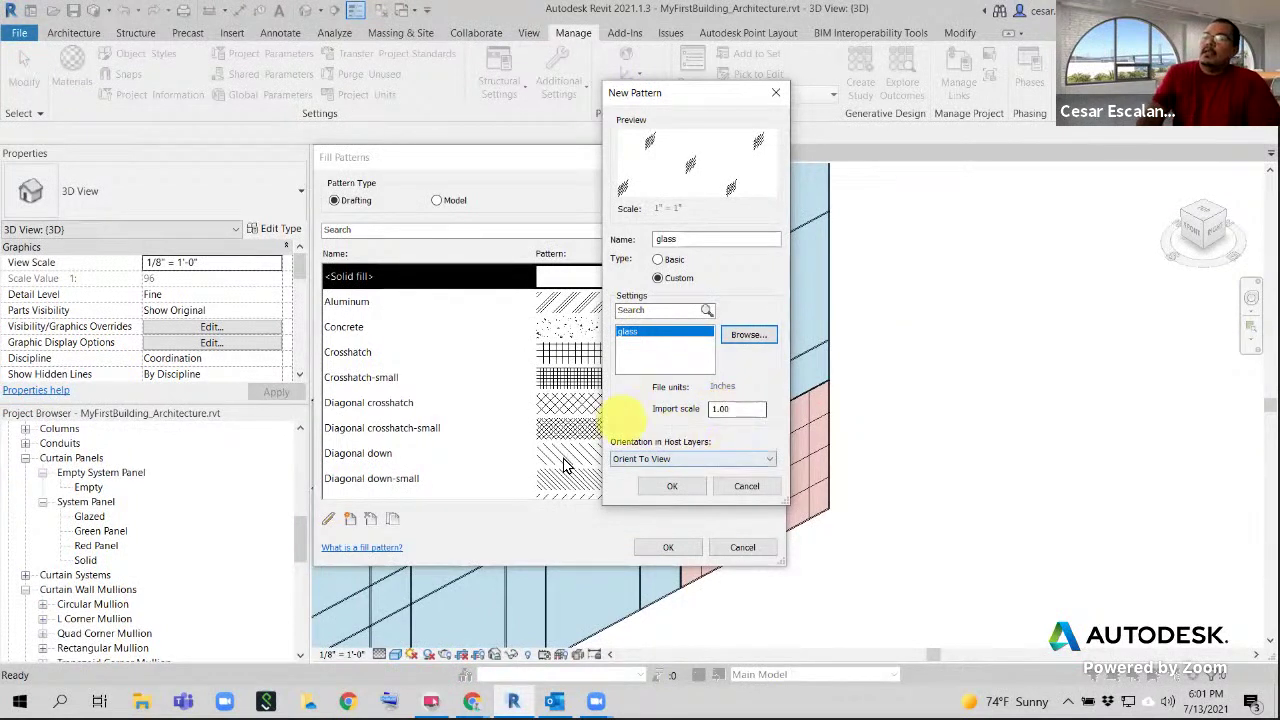
Set the glass pattern's orientation in host layers to Align with element, and confirm the new pattern and the fill pattern settings
click(665, 460)
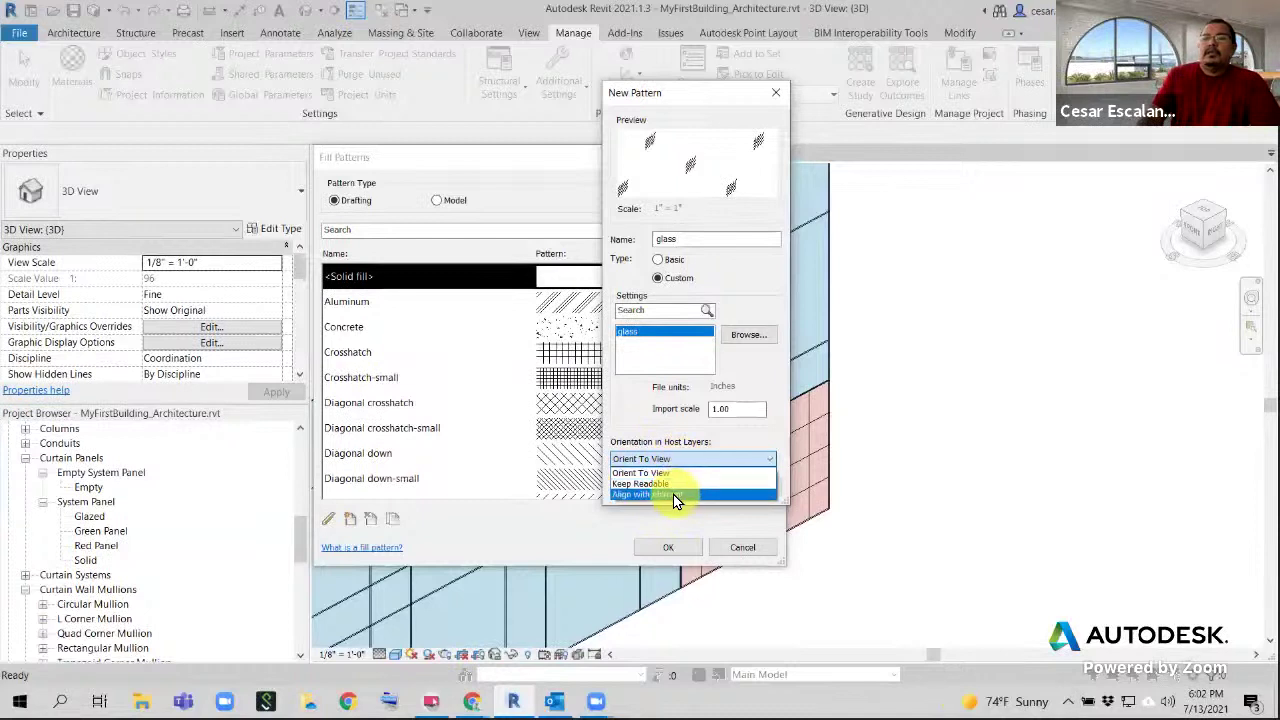
click(673, 494)
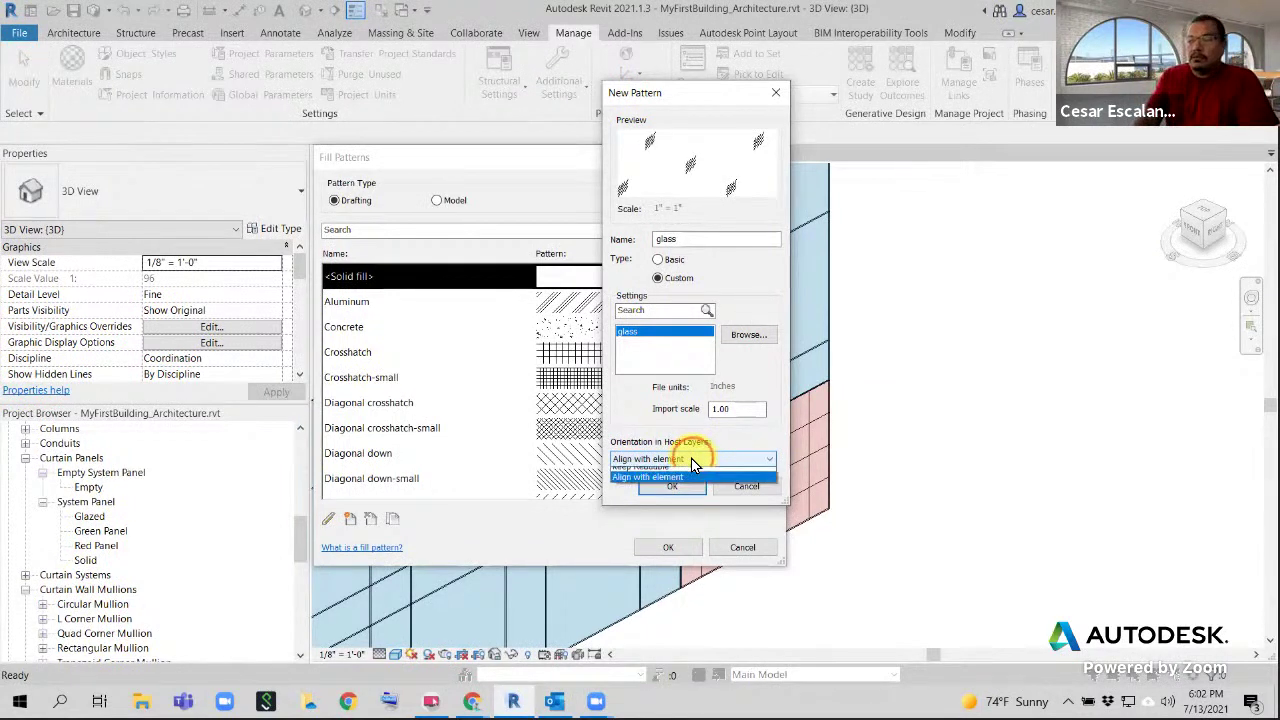
click(692, 459)
click(692, 461)
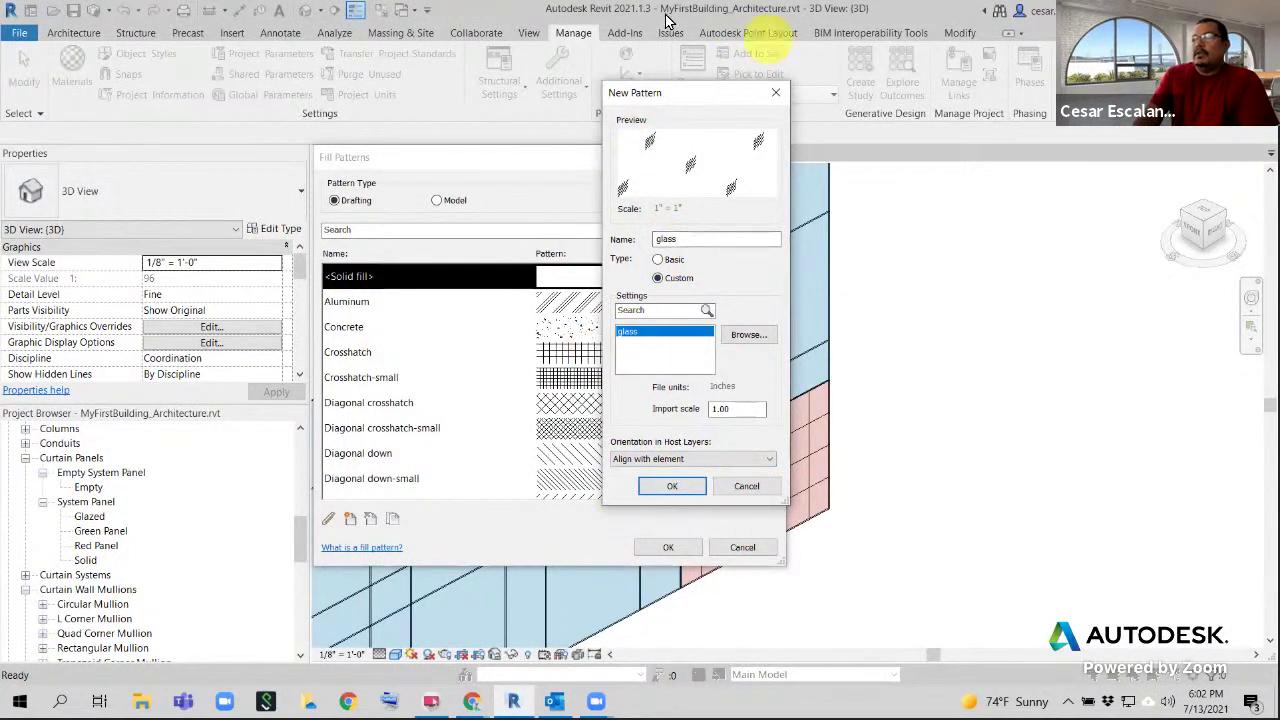
click(672, 487)
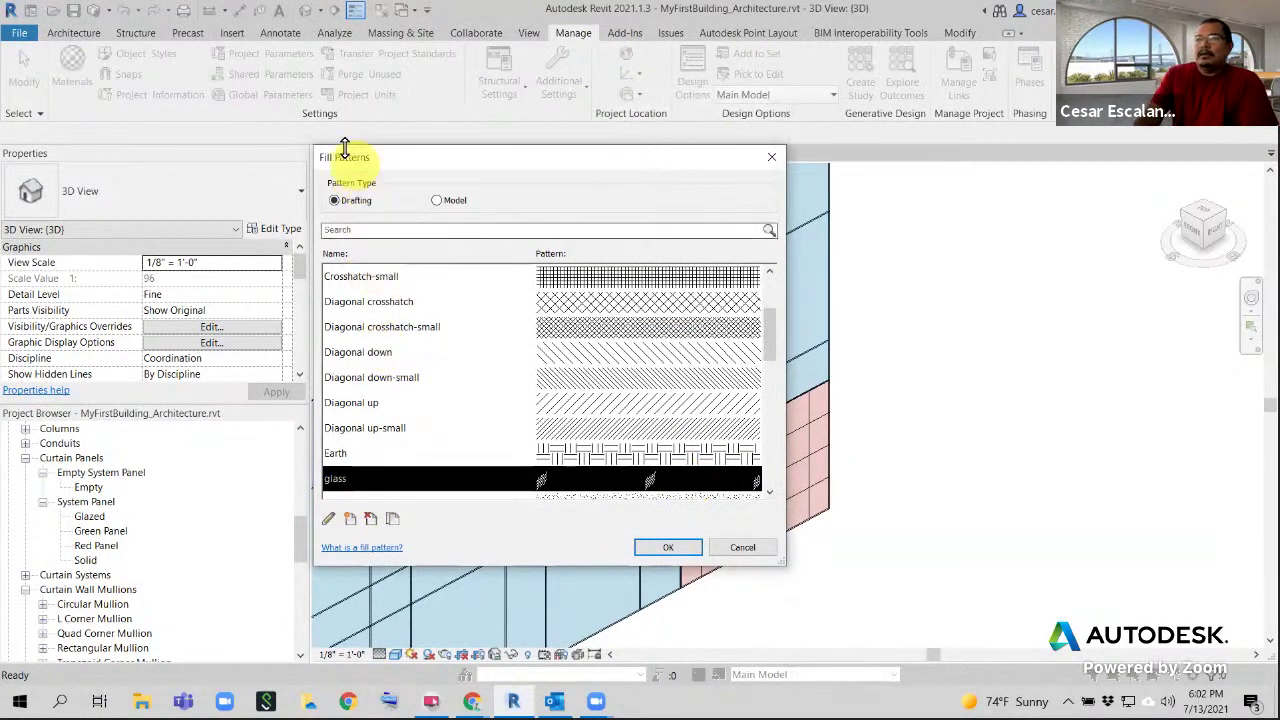
click(667, 548)
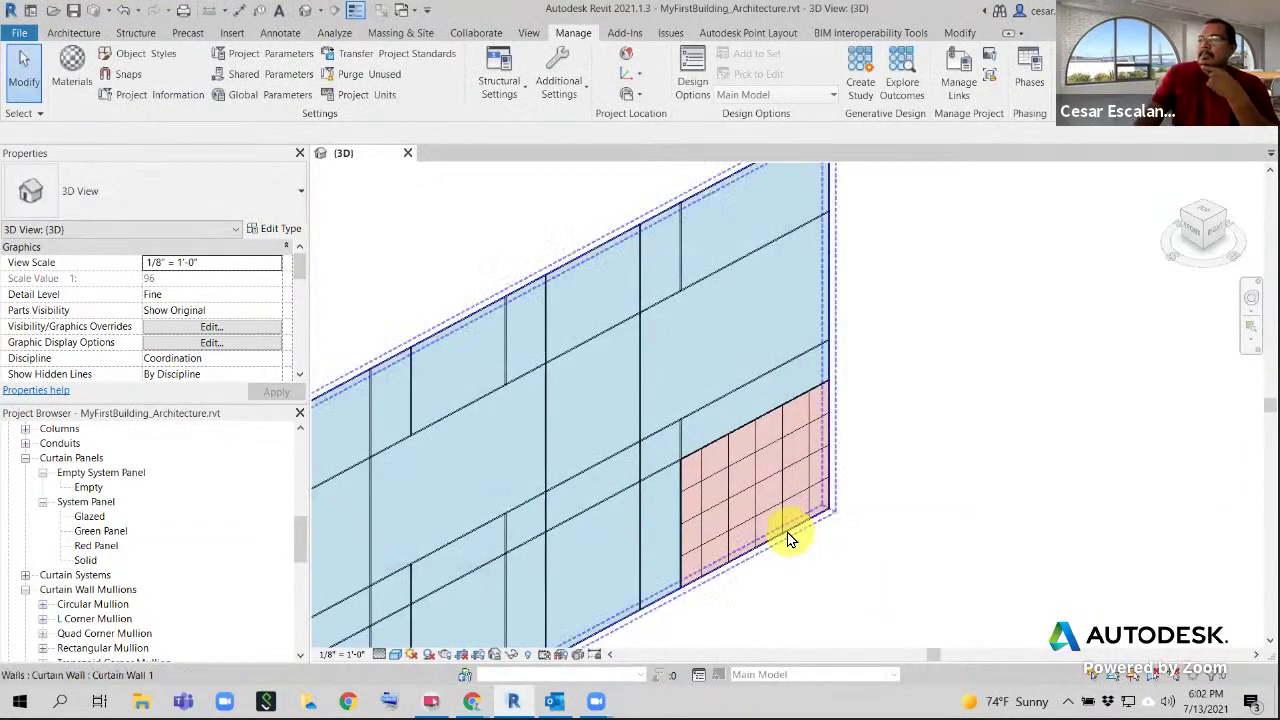
Select the large Glazed system panel at the curtain wall's end, above the red gridded panel
mouse_move(800, 563)
middle_down()
mouse_move(943, 520)
mouse_move(680, 632)
middle_up()
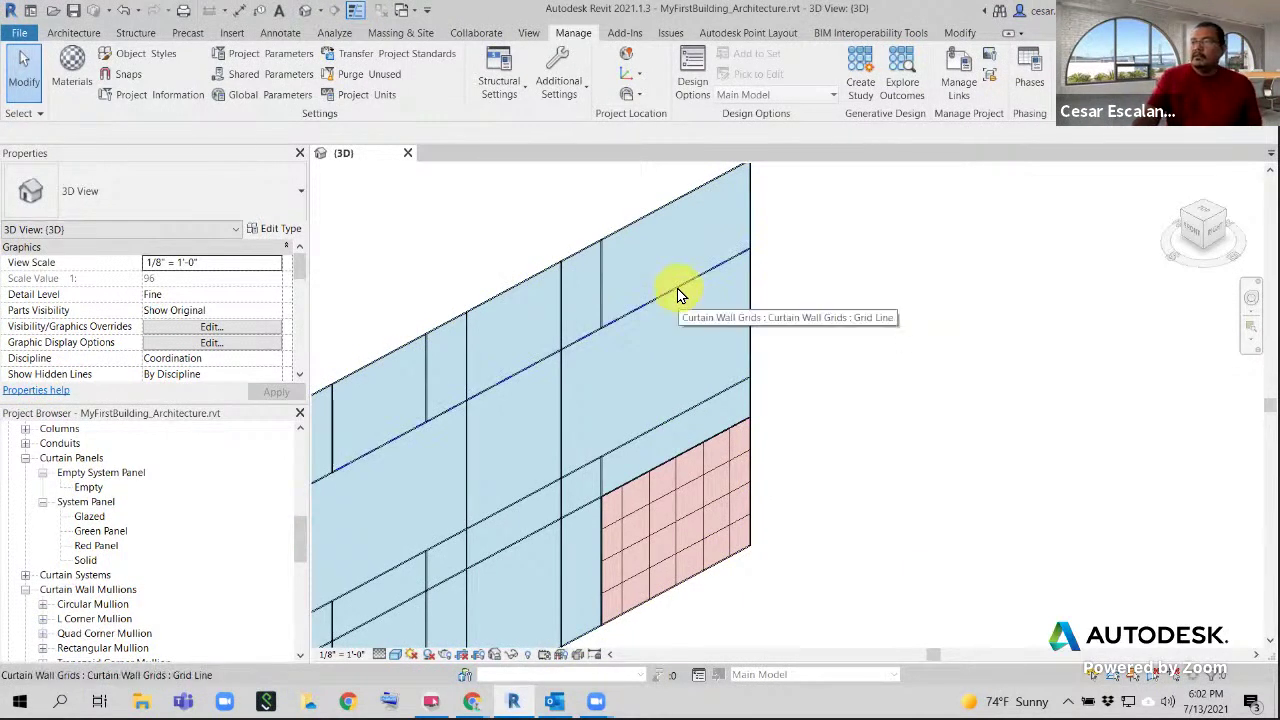
key(Tab)
key(Tab)
key(Tab)
key(Tab)
key(Tab)
key(Tab)
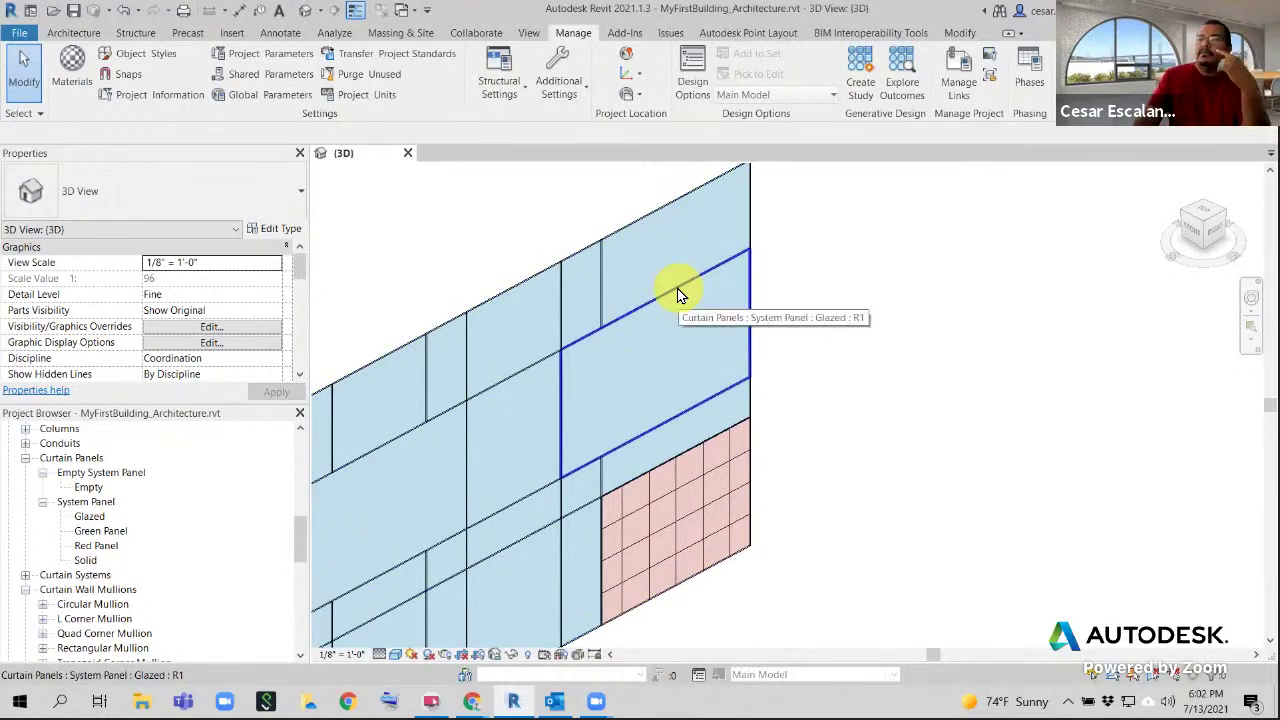
click(677, 288)
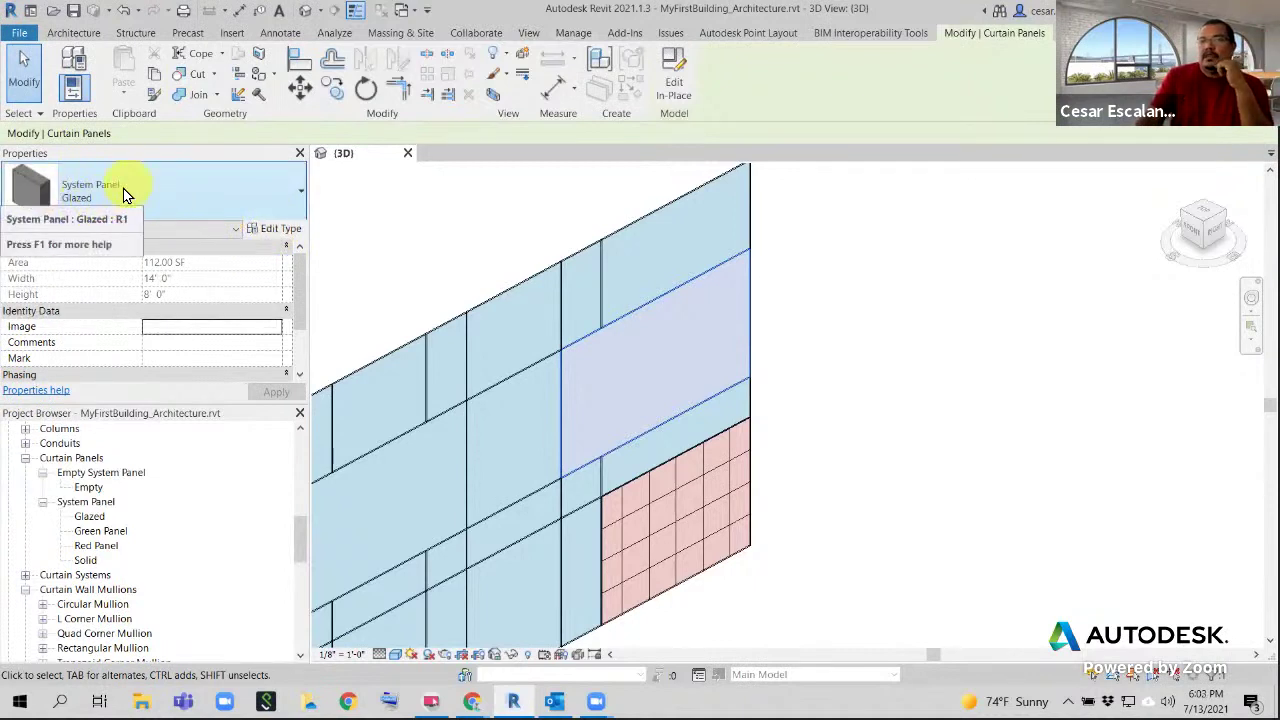
In the Glazed type's Glass material, set the surface foreground pattern to the glass drafting pattern and apply the changes
click(285, 230)
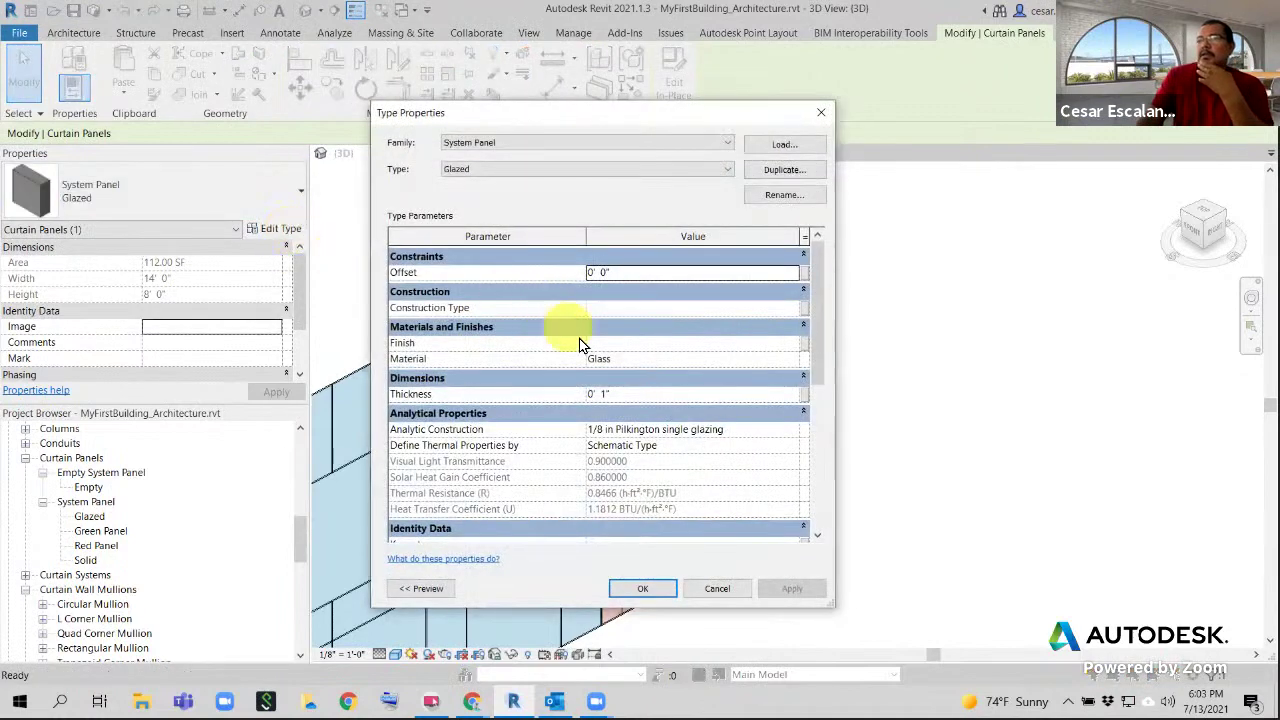
click(666, 362)
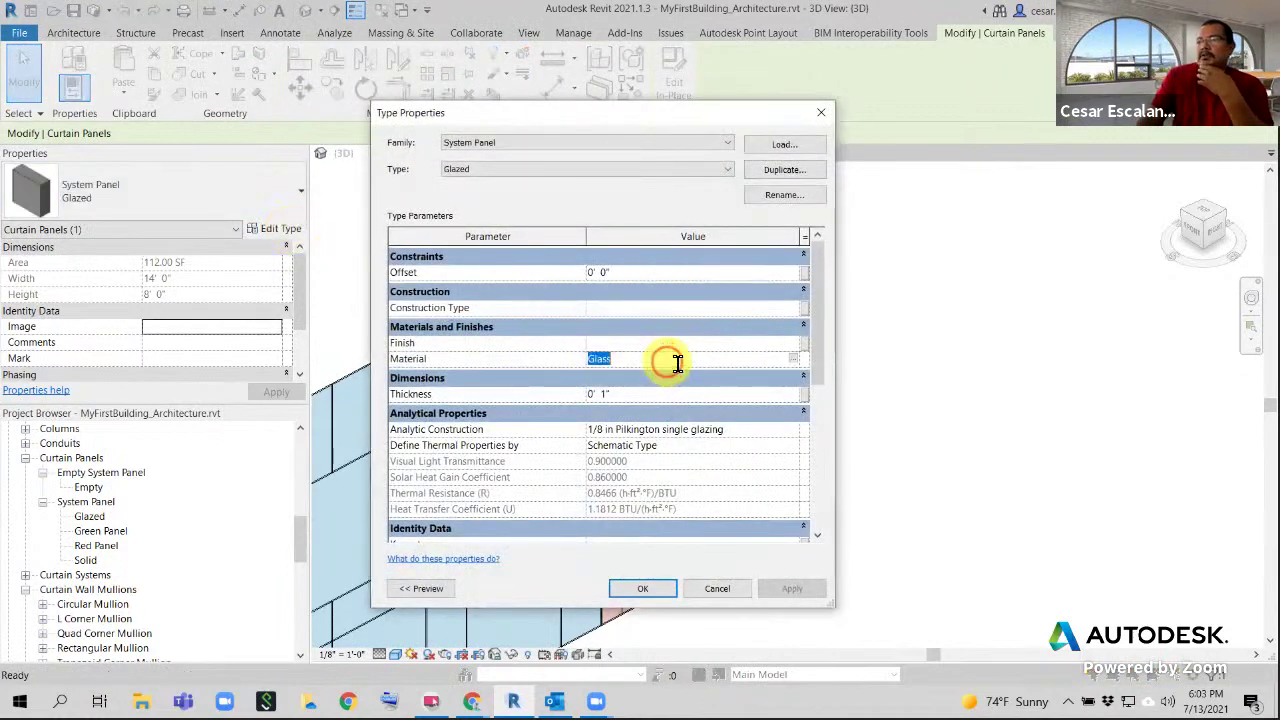
click(796, 360)
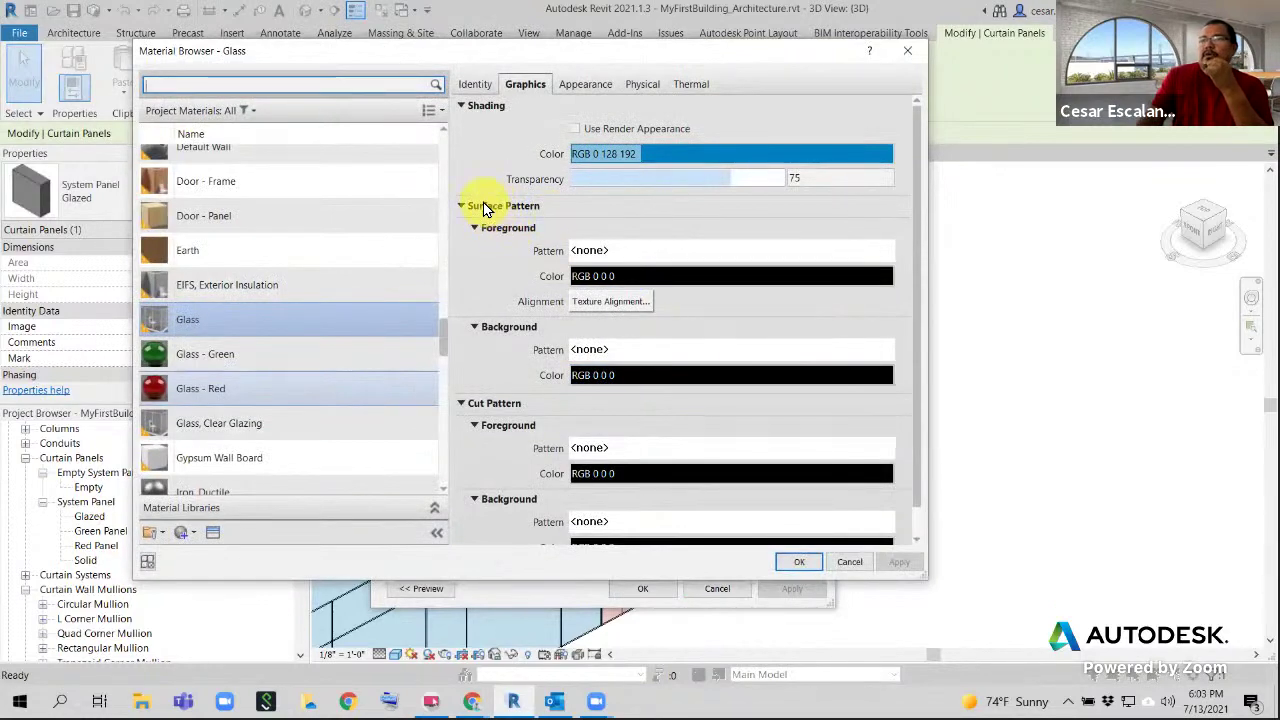
click(615, 252)
scroll(620, 345, down, 3)
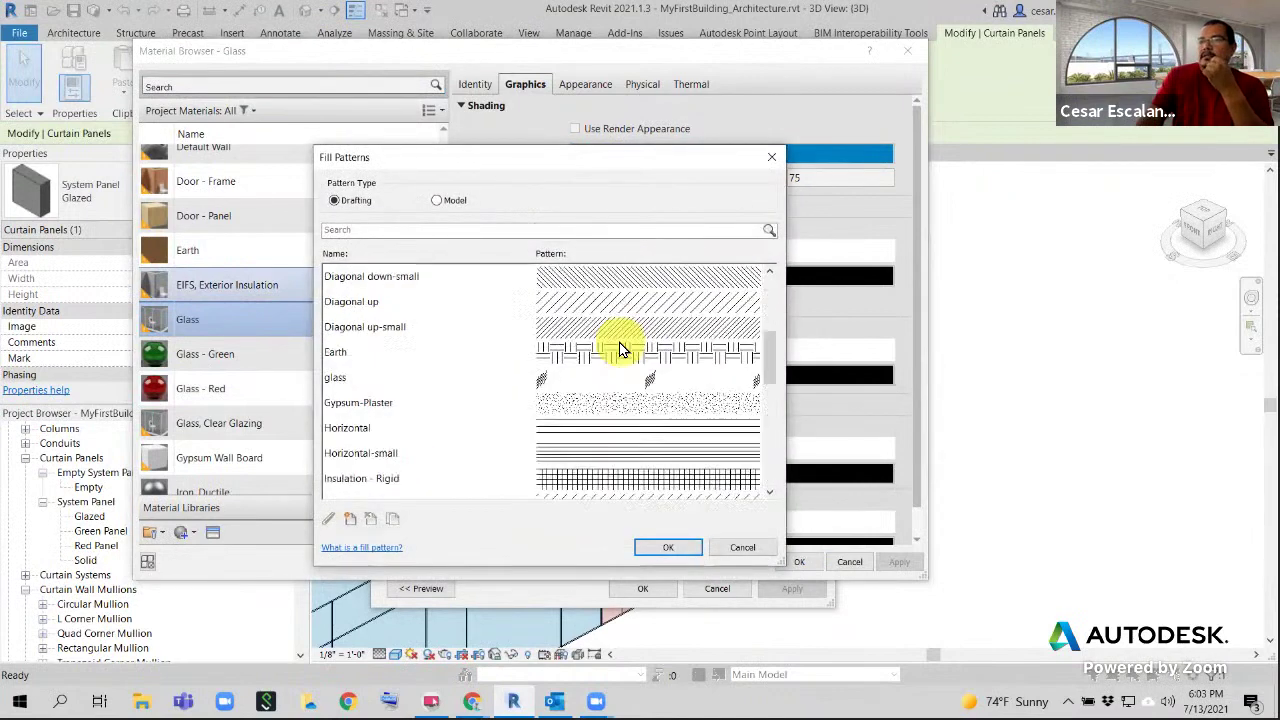
click(345, 382)
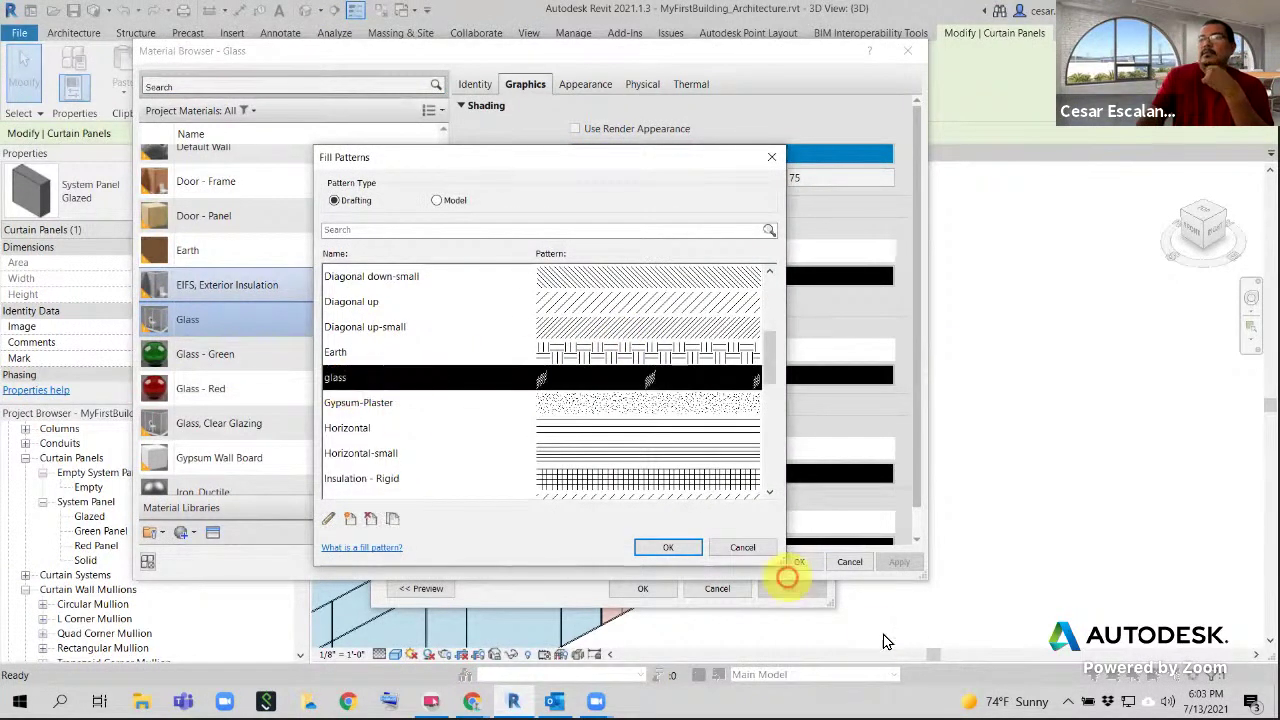
click(668, 547)
click(905, 561)
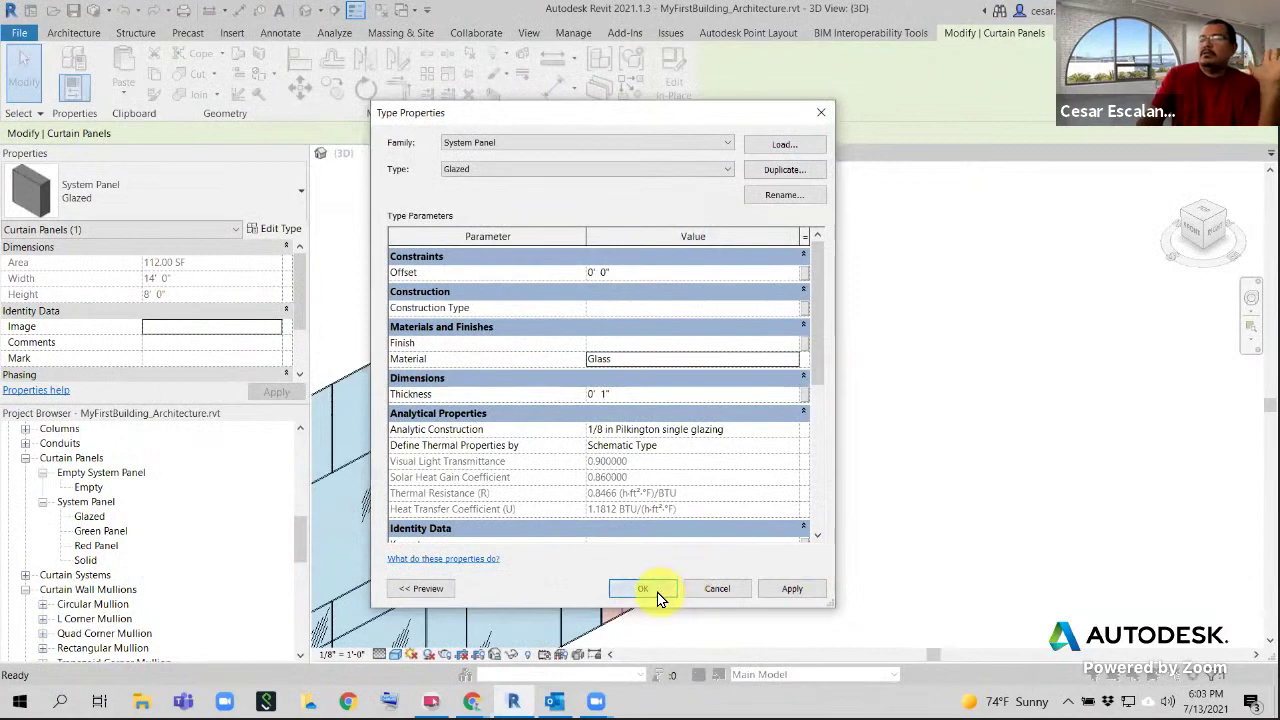
click(643, 588)
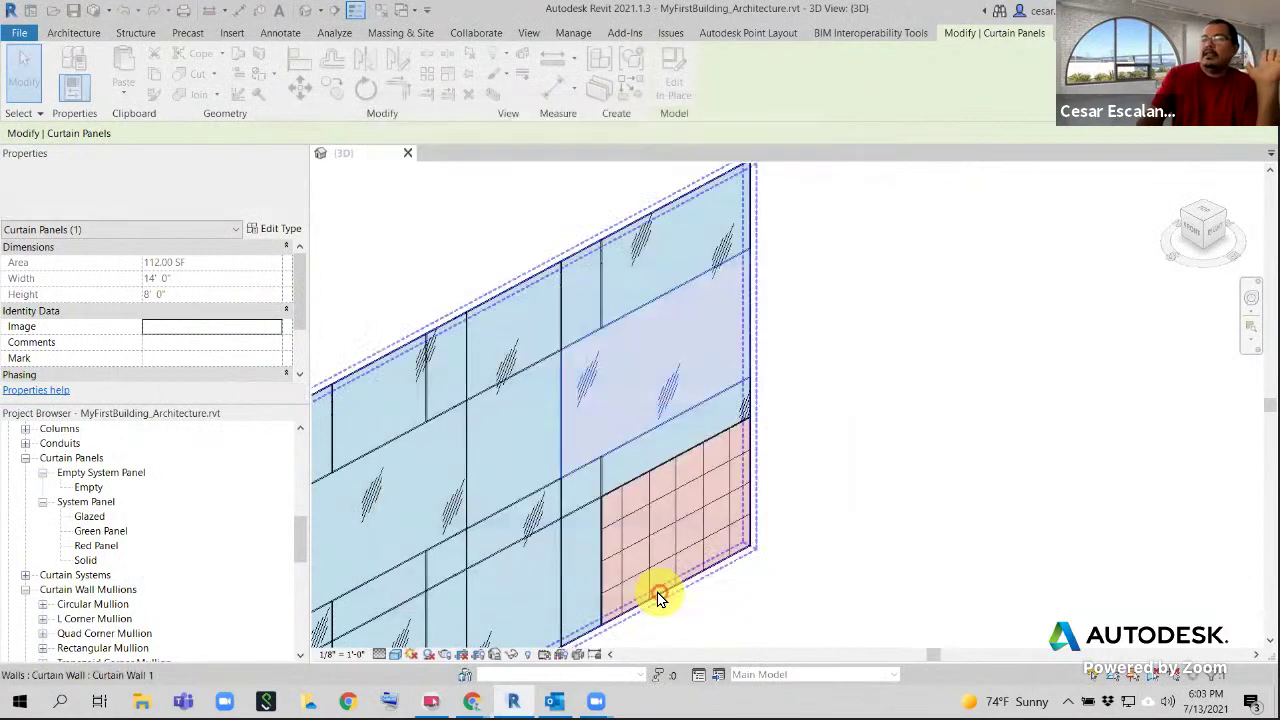
Examine the glass hatch on the curtain wall panels across the 3D model at different zoom levels
scroll(843, 523, up, 3)
click(884, 530)
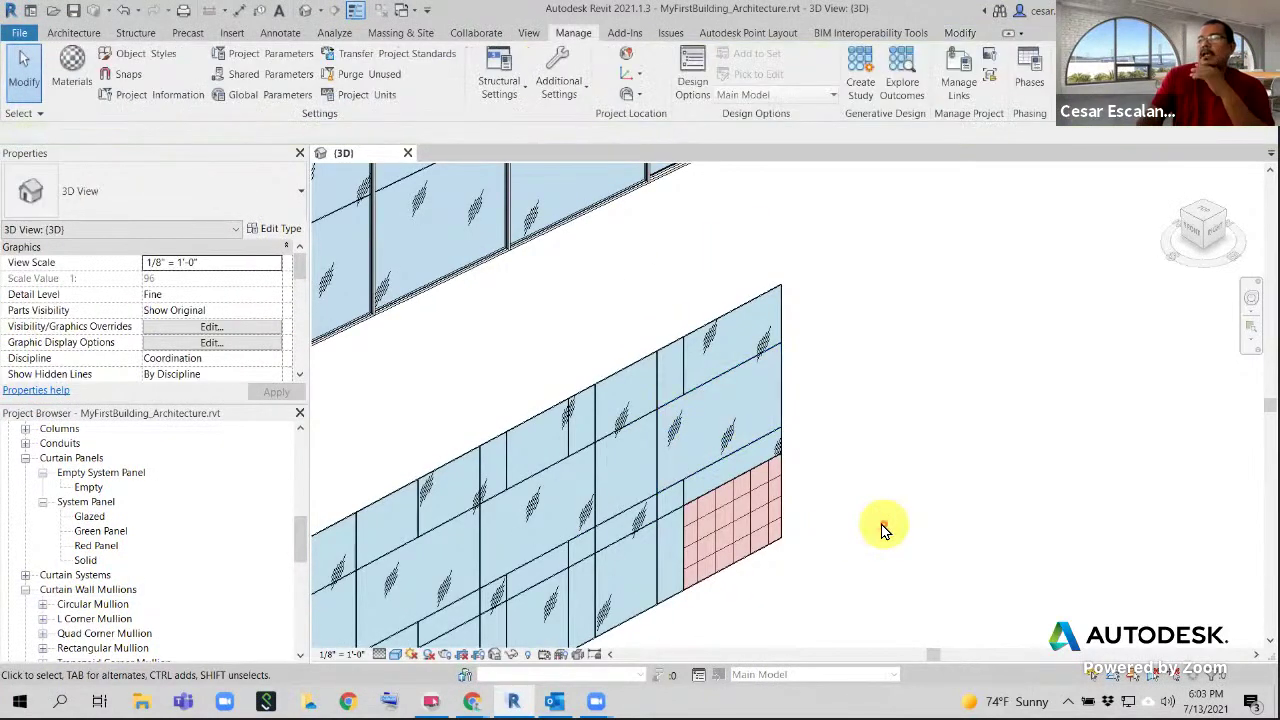
scroll(884, 528, down, 4)
scroll(880, 406, down, 5)
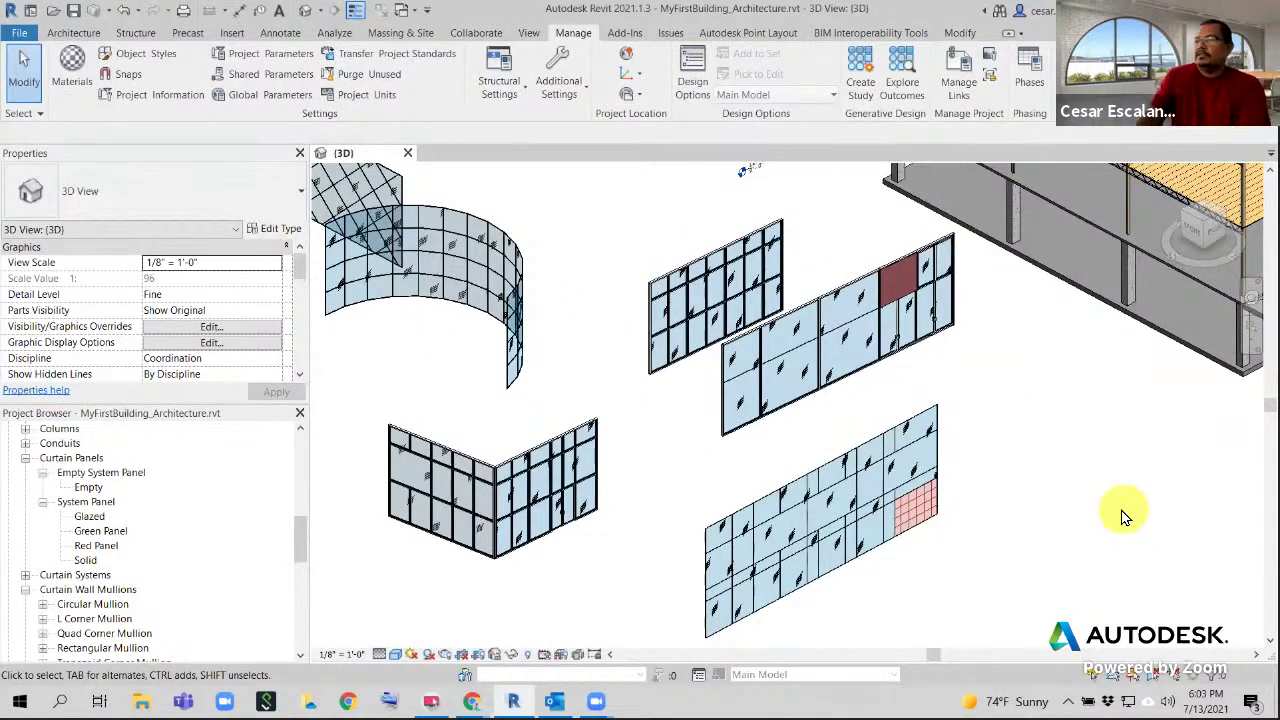
scroll(1110, 540, down, 2)
middle_drag(997, 515, 871, 477)
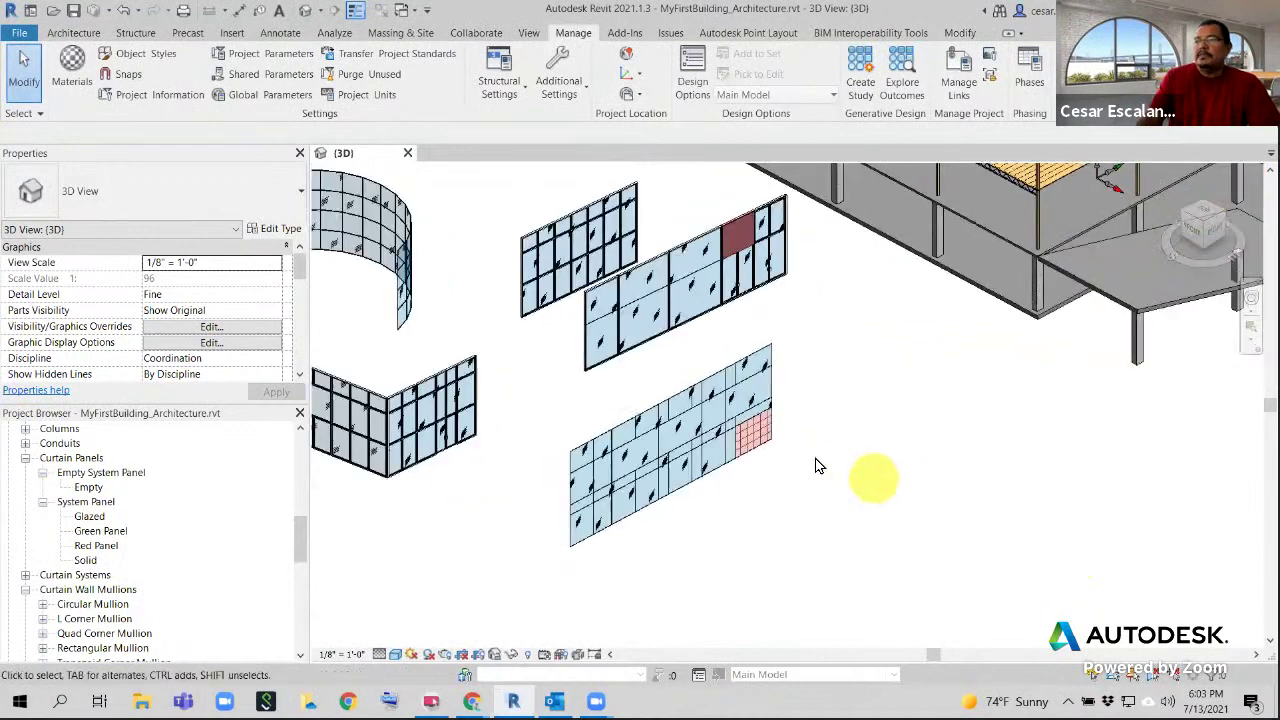
scroll(794, 451, up, 3)
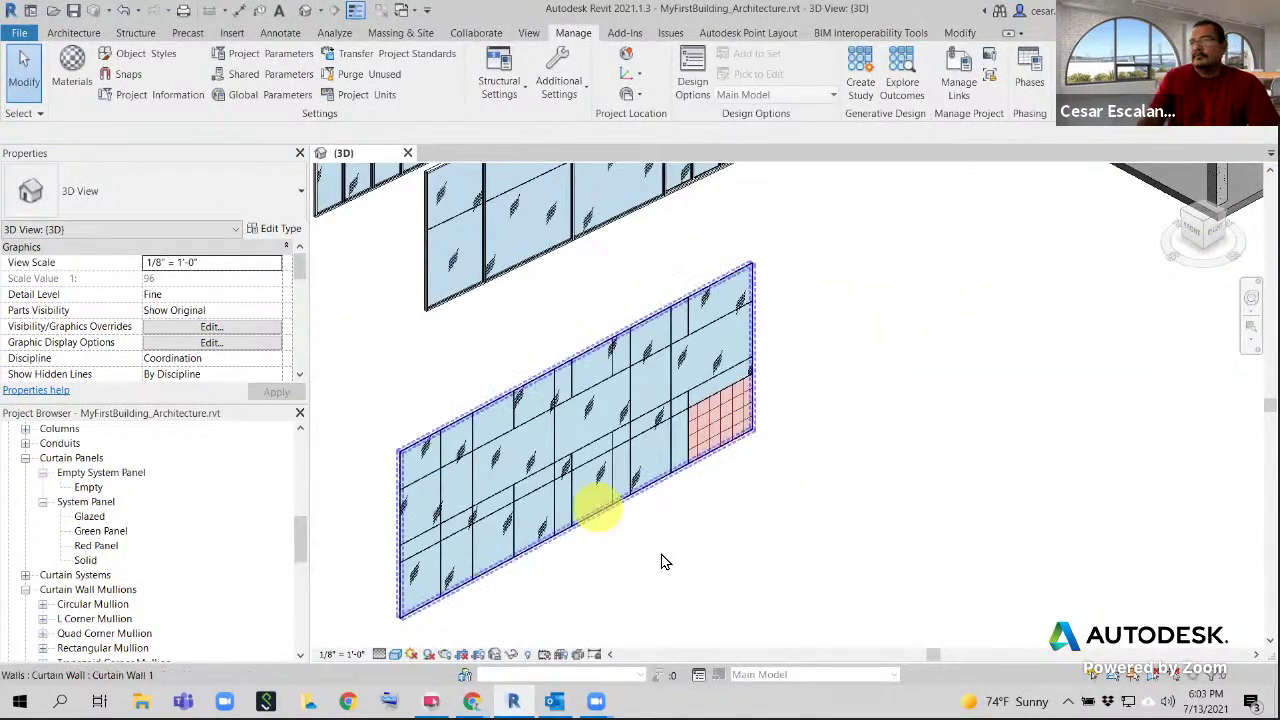
scroll(691, 509, up, 2)
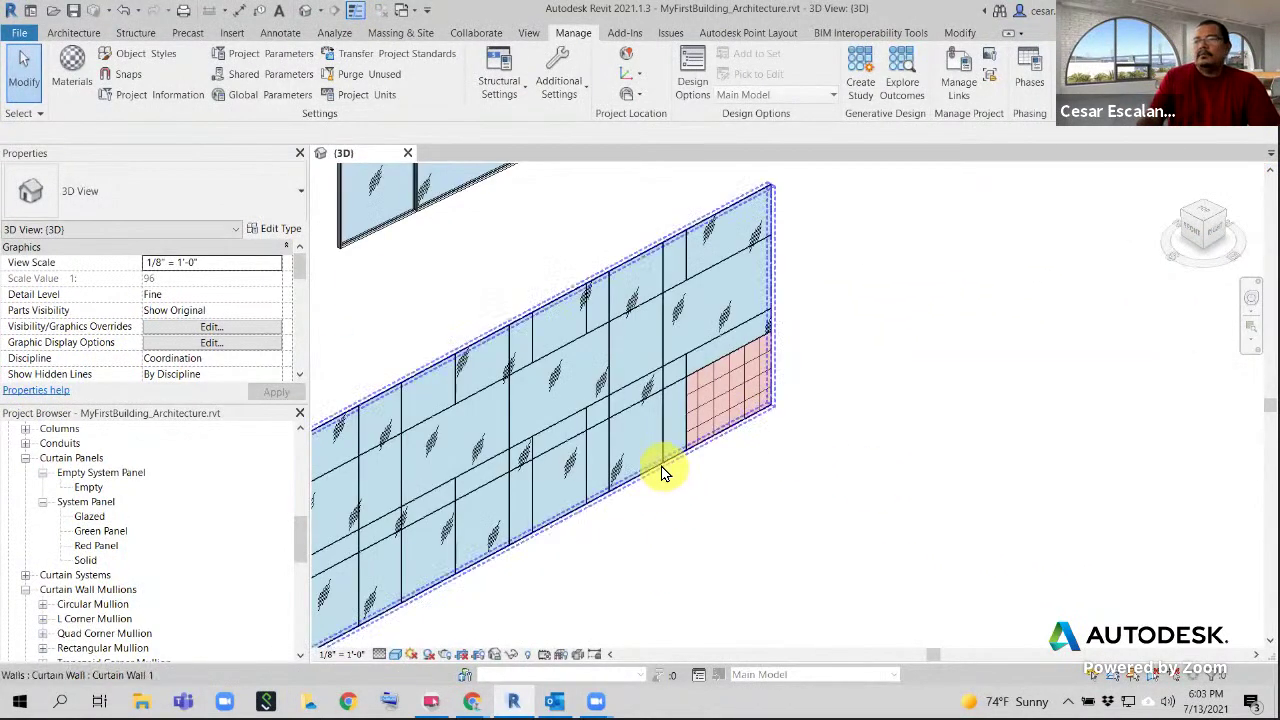
scroll(661, 473, down, 4)
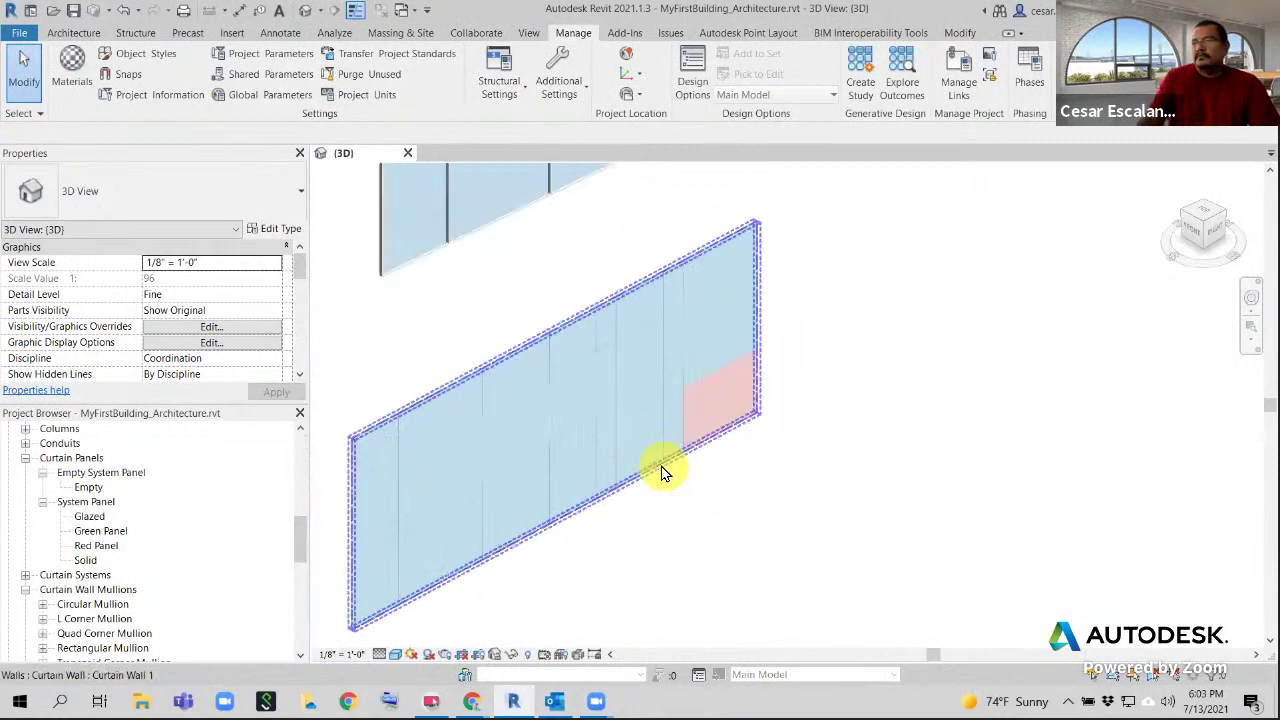
mouse_move(737, 514)
middle_down()
mouse_move(743, 537)
mouse_move(705, 558)
mouse_move(686, 549)
middle_up()
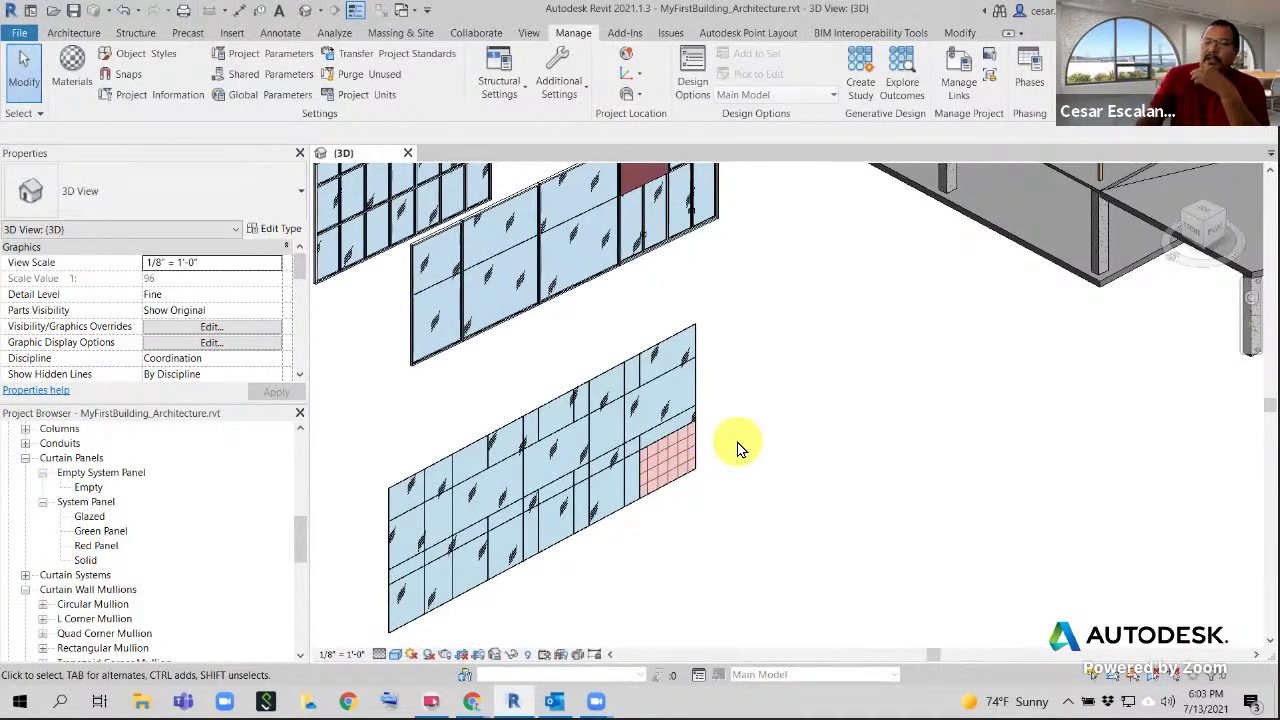
click(671, 363)
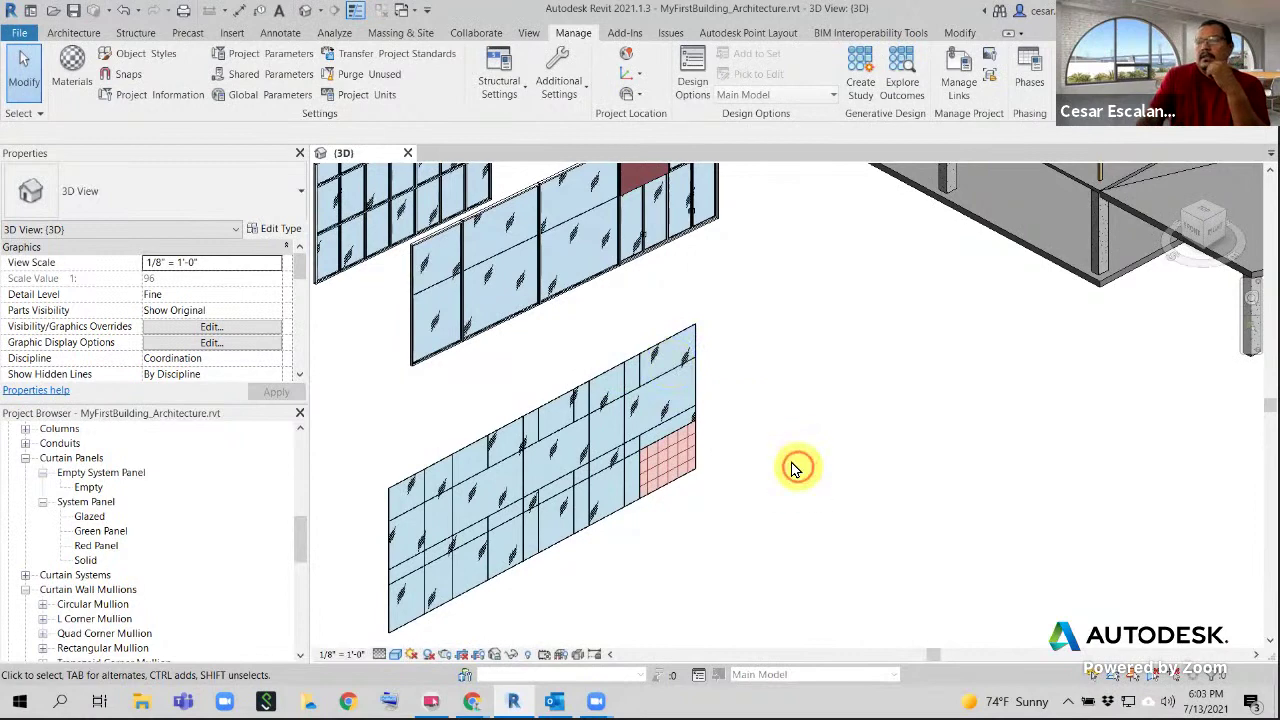
Temporarily isolate the Level 1 Generic - 12" floor as a single element in the 3D view
middle_drag(735, 437, 587, 413)
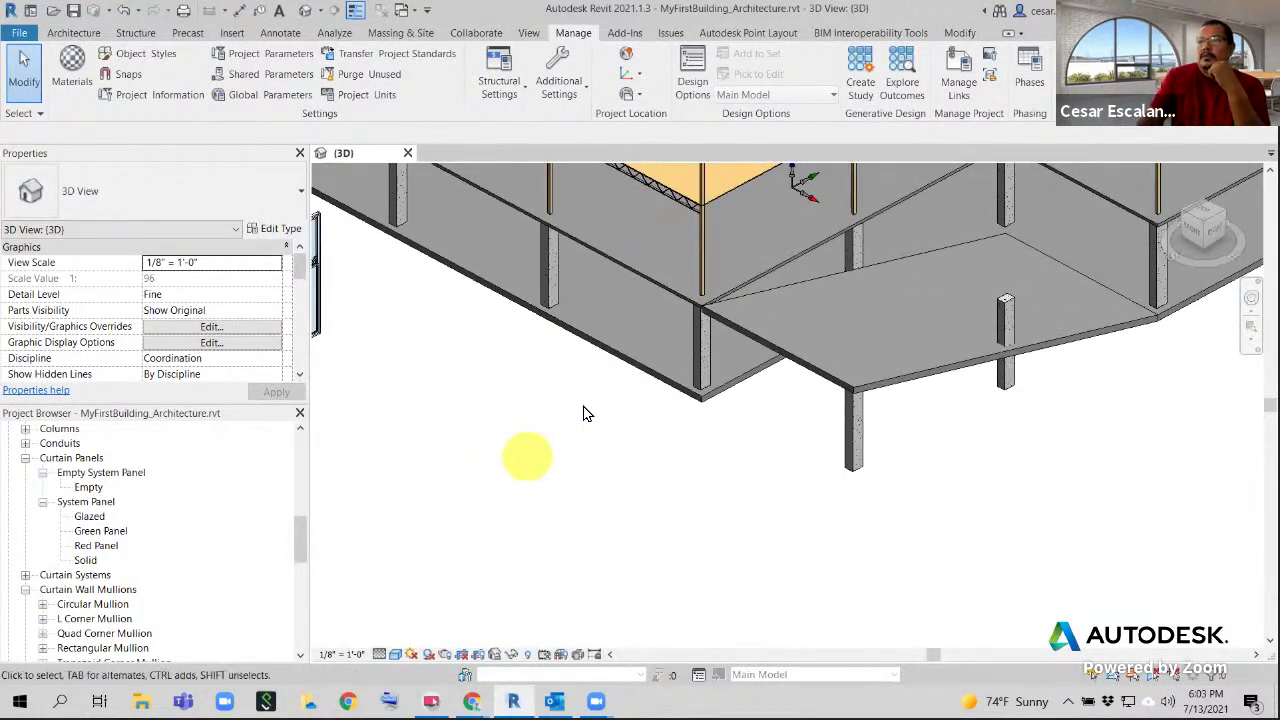
click(622, 356)
click(543, 451)
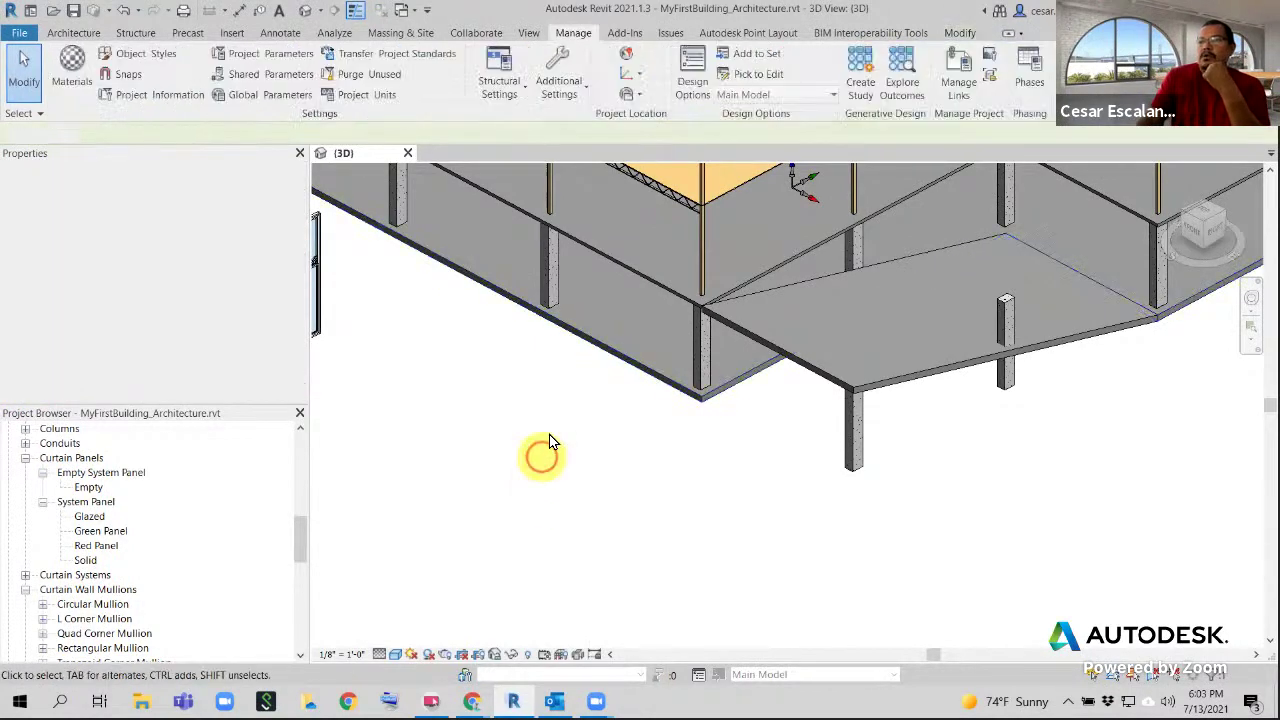
click(600, 352)
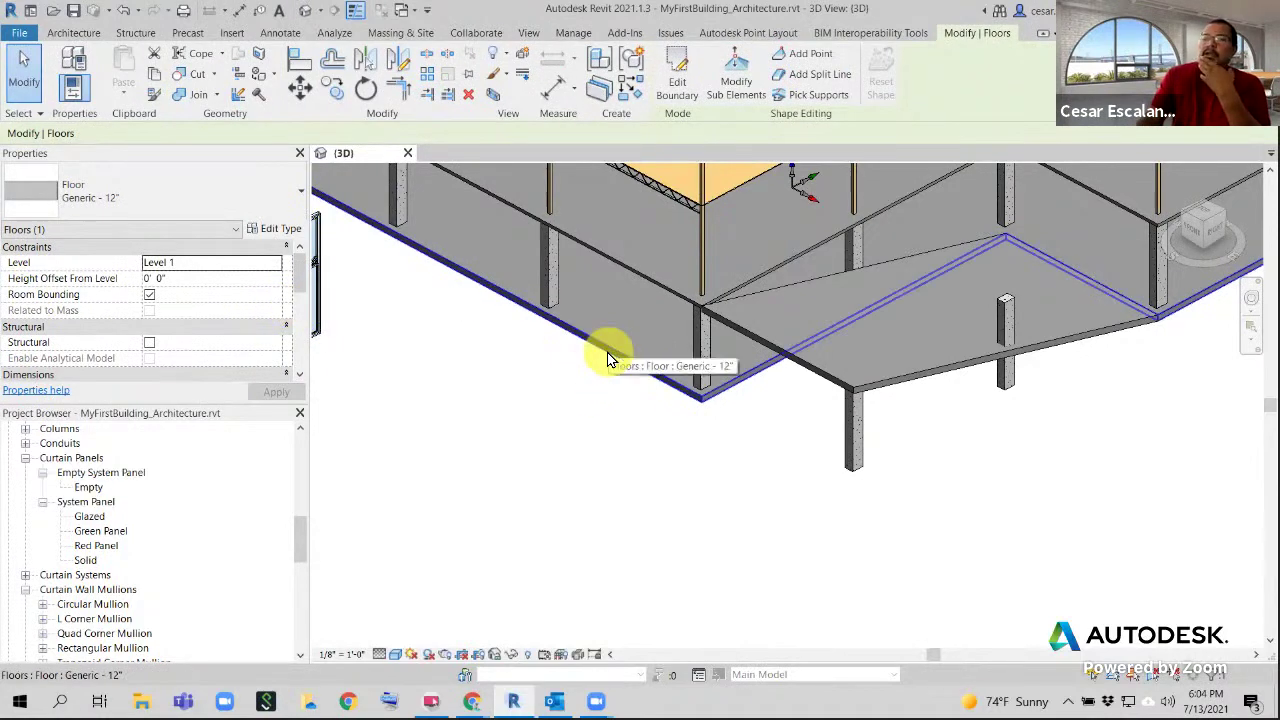
middle_drag(607, 360, 602, 411)
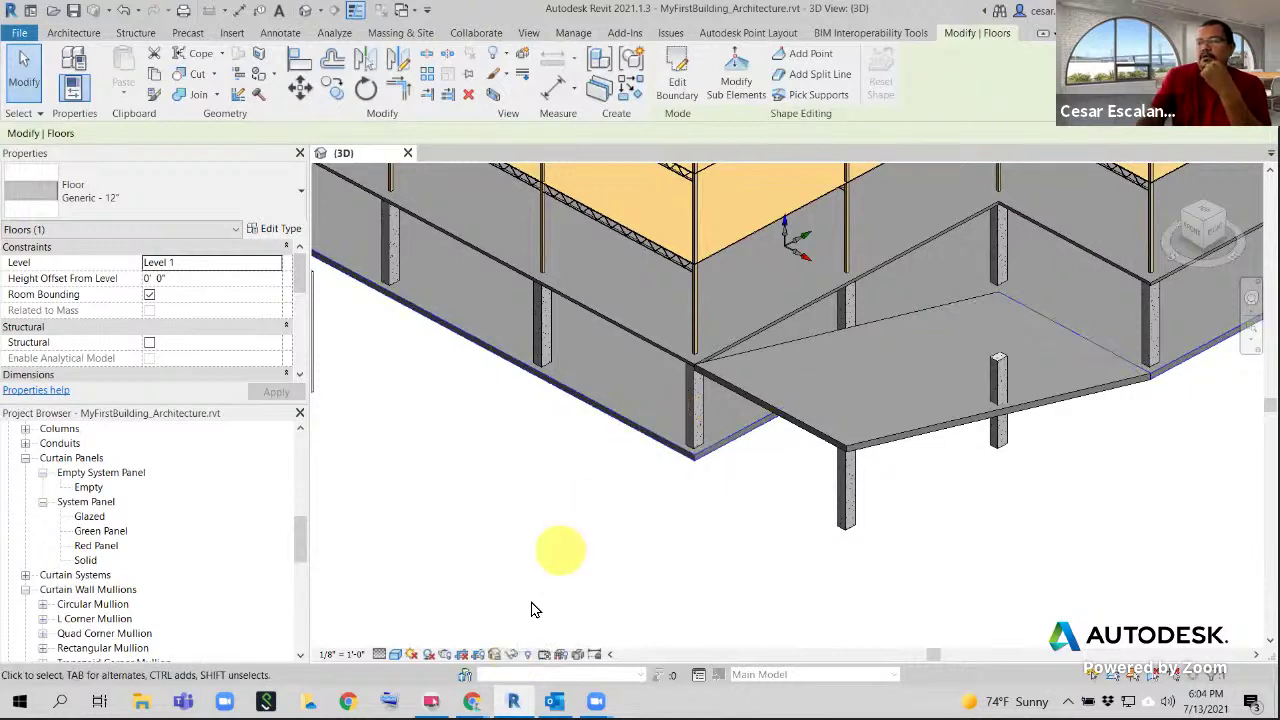
click(511, 655)
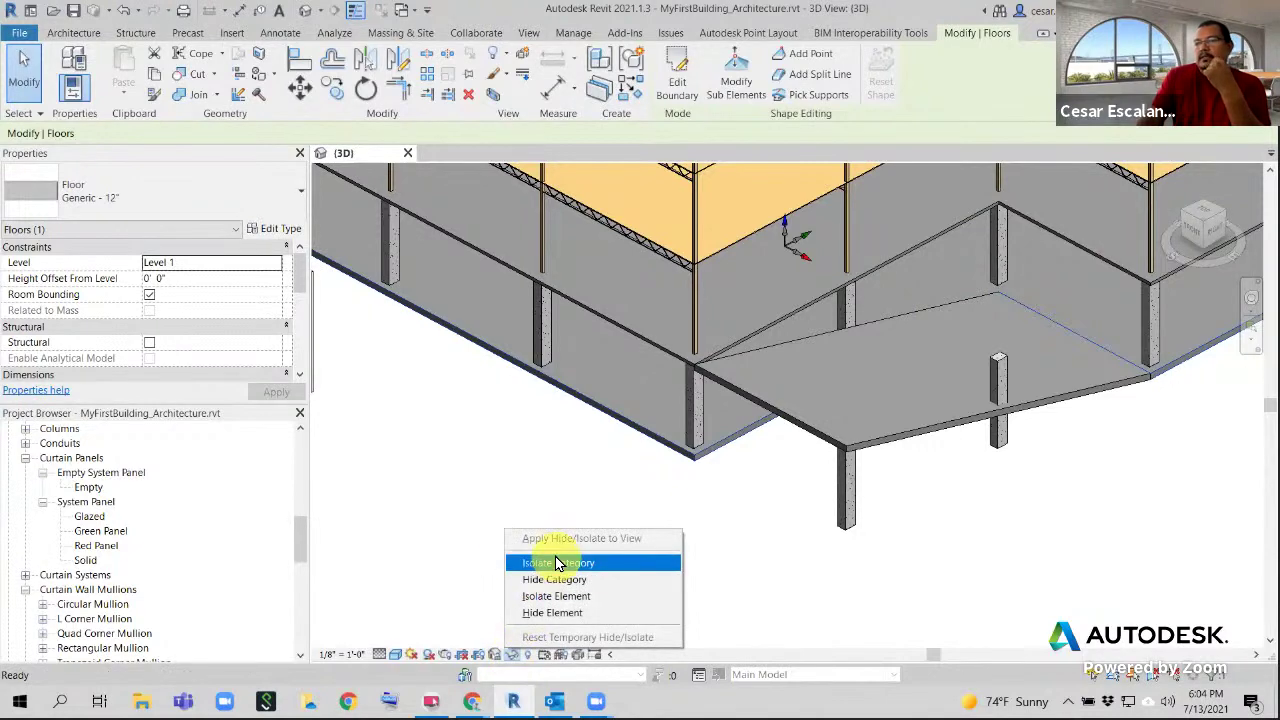
click(560, 596)
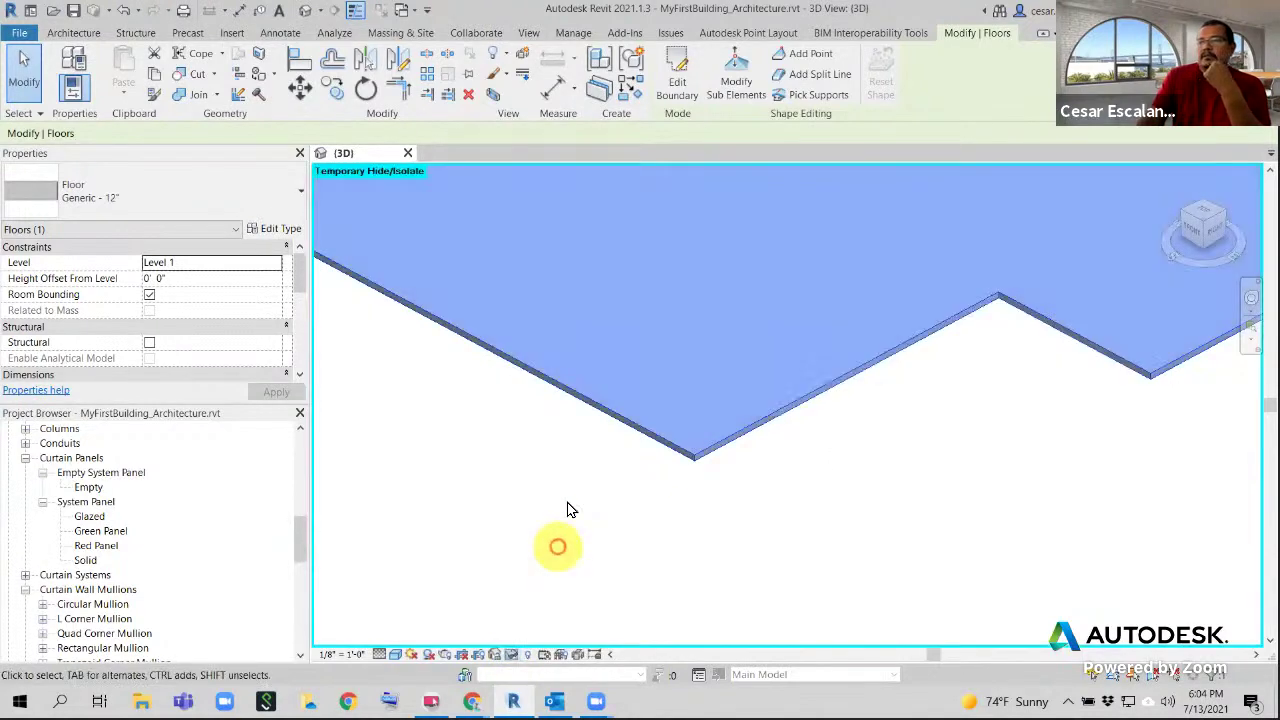
click(557, 543)
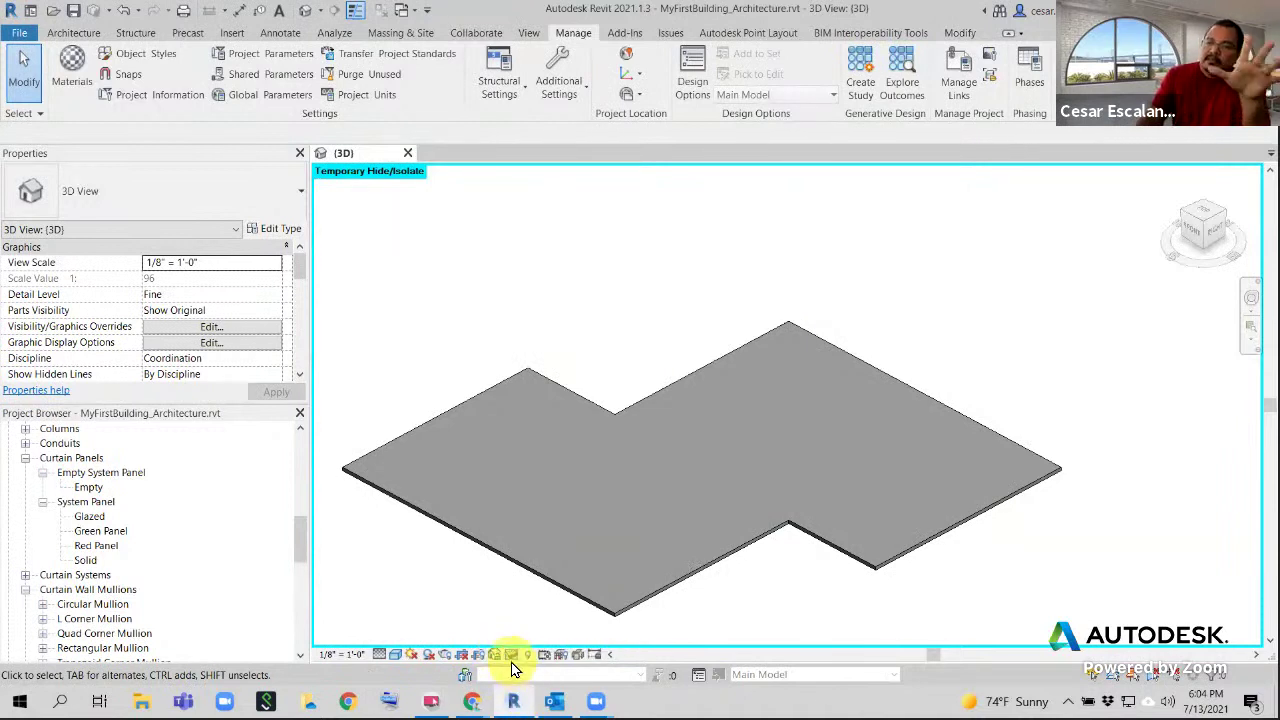
click(511, 655)
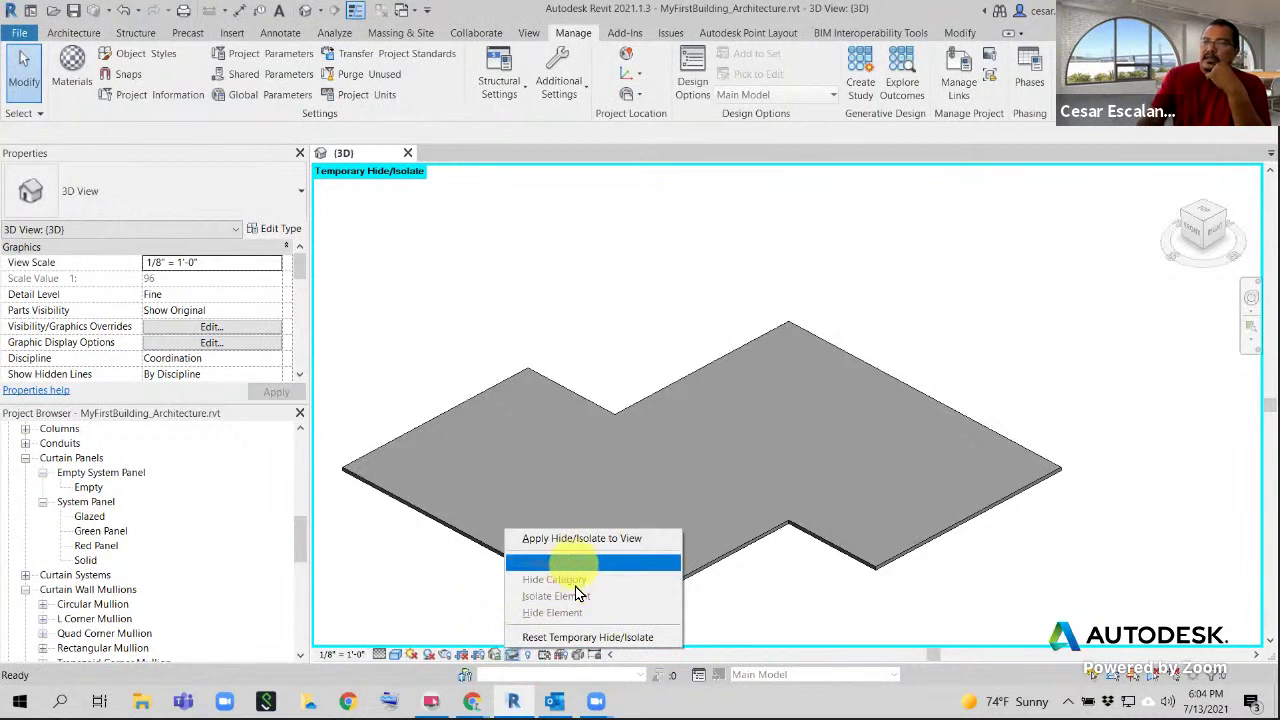
click(938, 575)
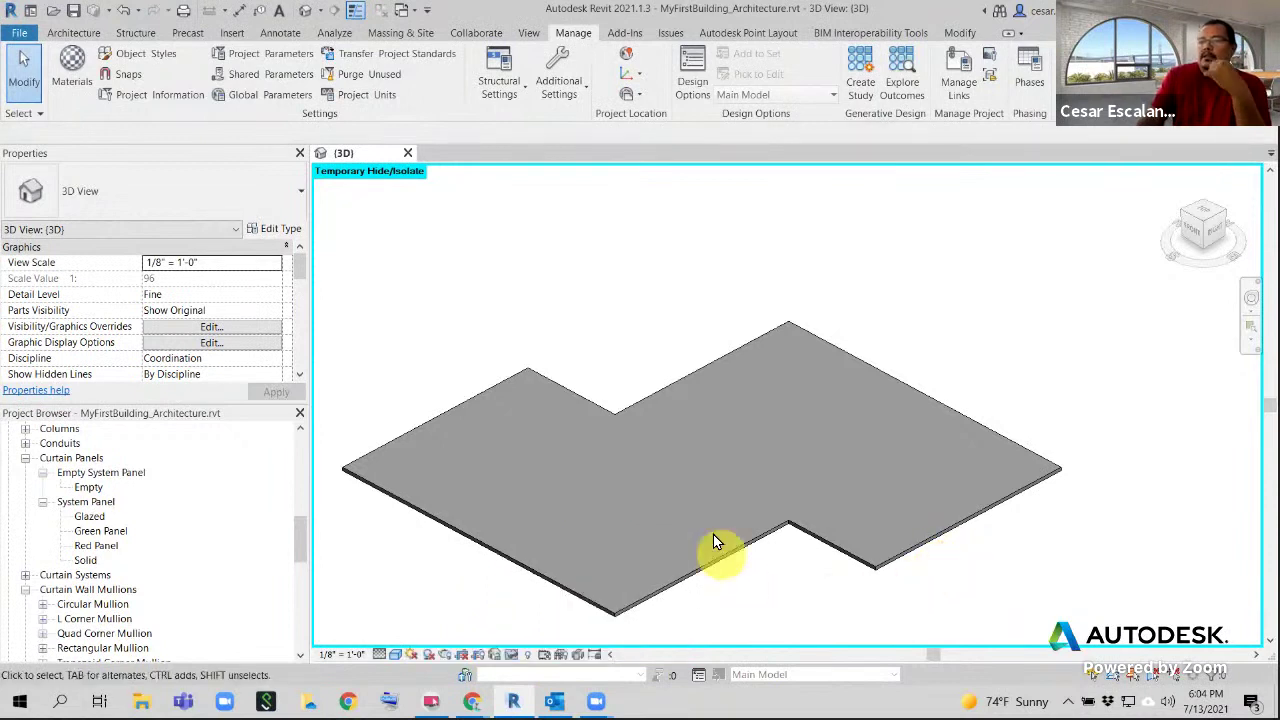
scroll(768, 590, up, 2)
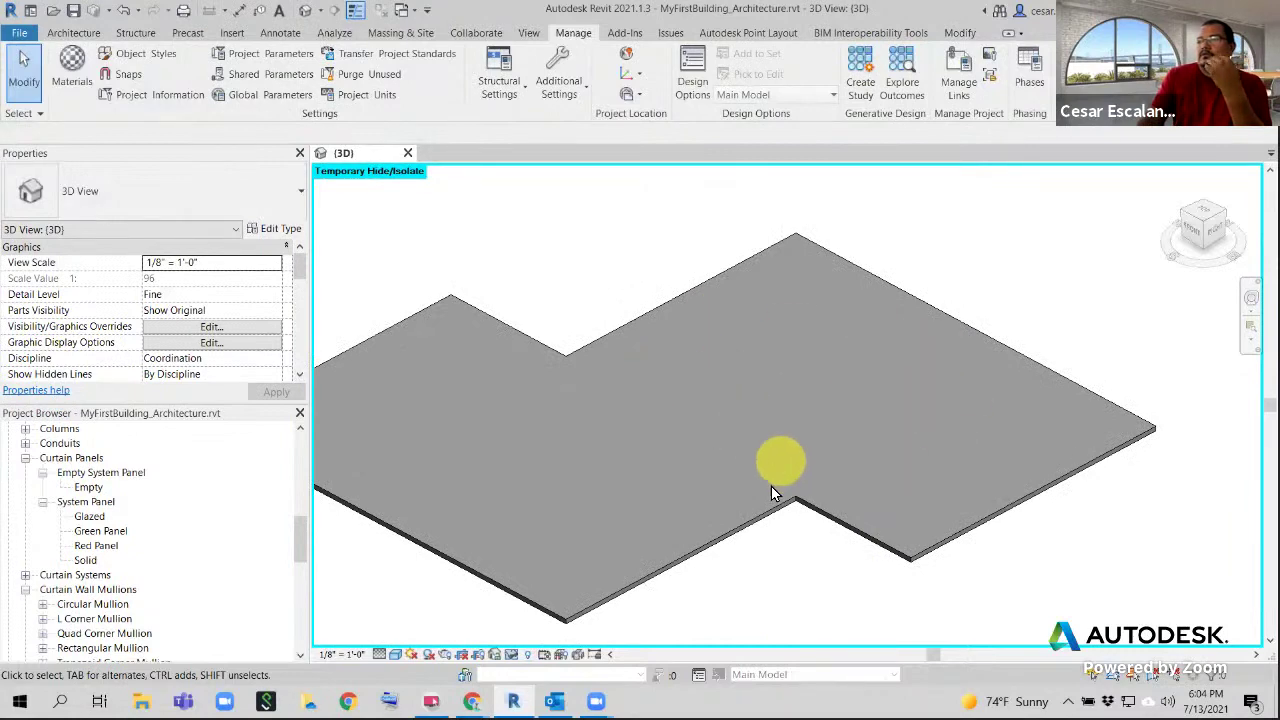
click(763, 520)
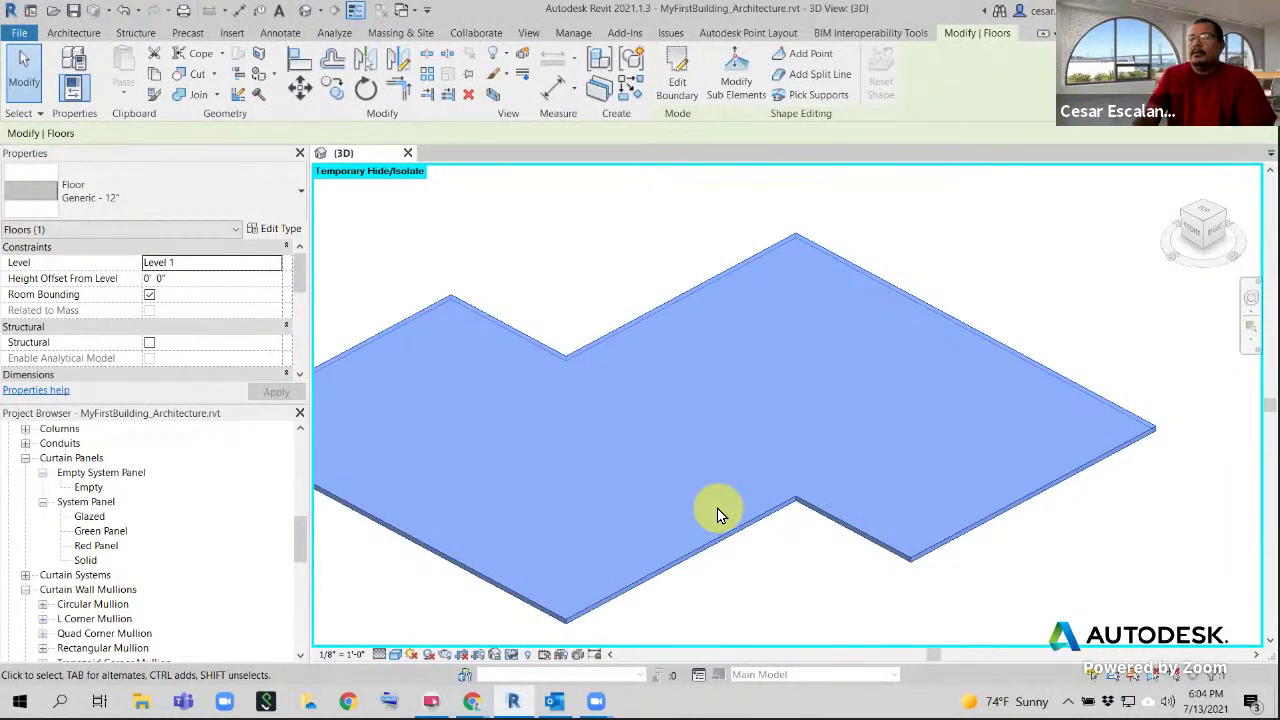
click(766, 562)
Look through the drafting fill patterns down to the wood ones and check the pattern files in the Google Drive Patterns folder
click(560, 82)
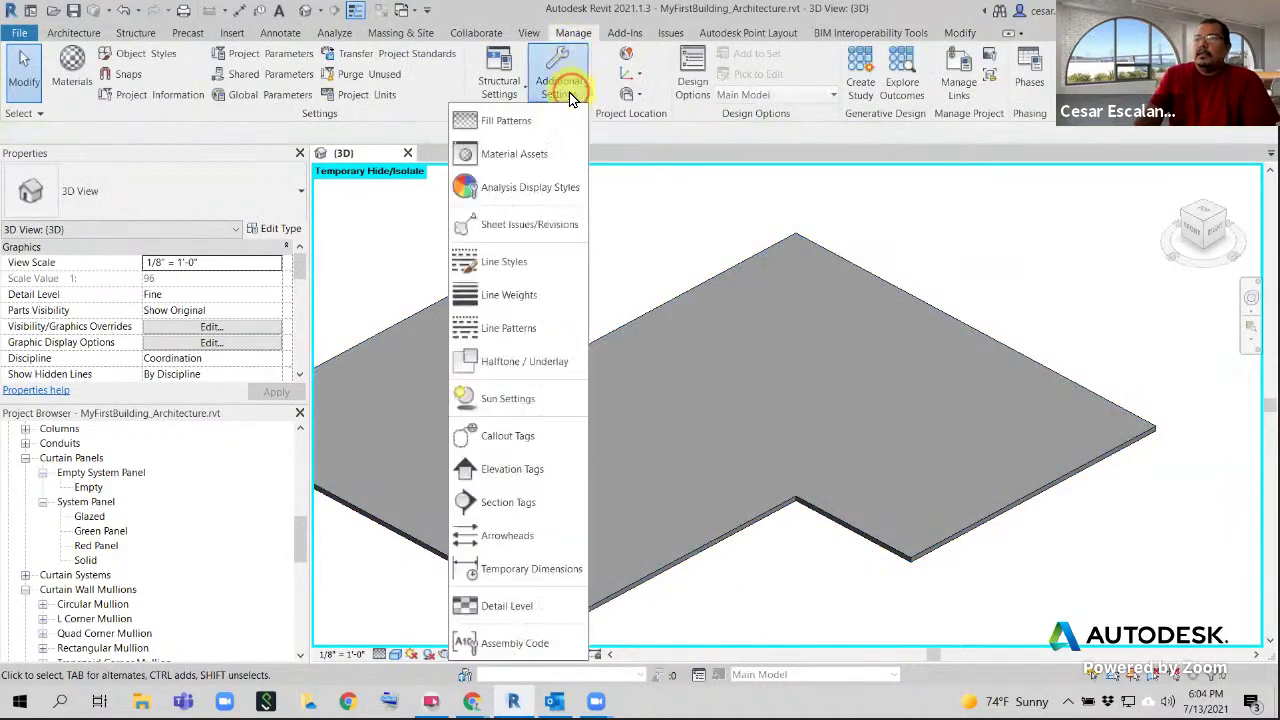
click(502, 126)
scroll(685, 350, down, 10)
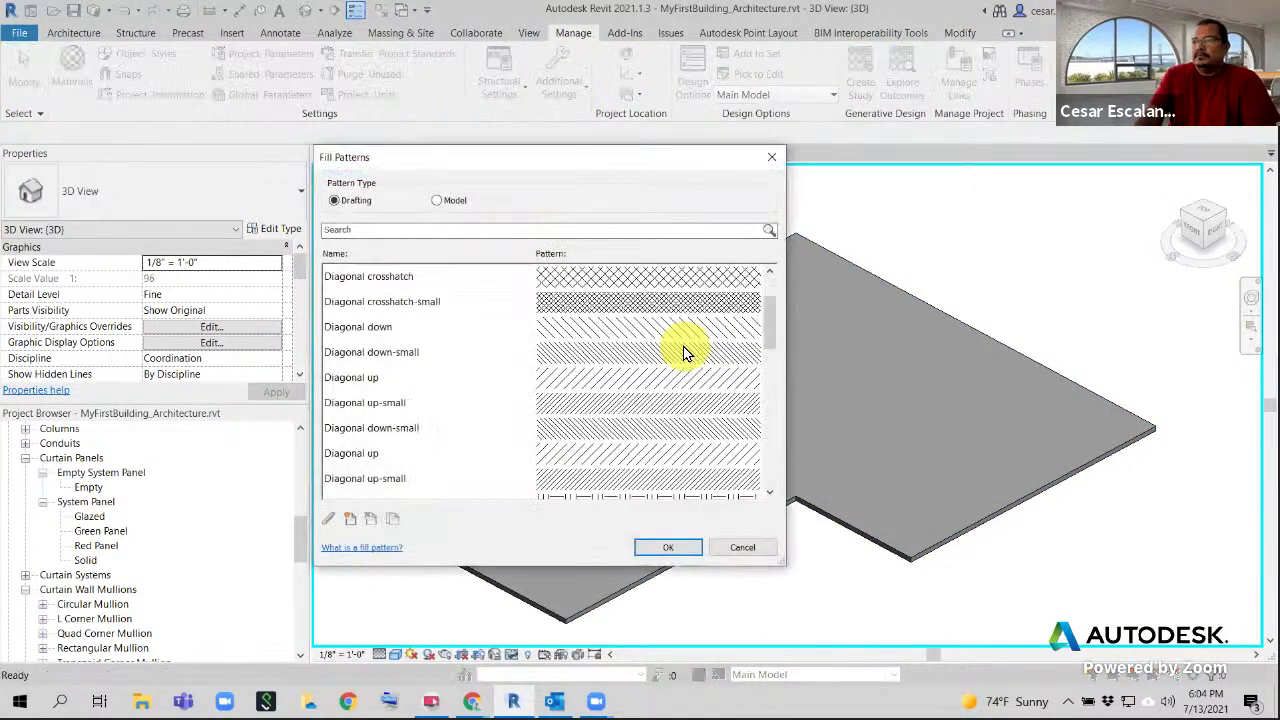
scroll(687, 354, down, 2)
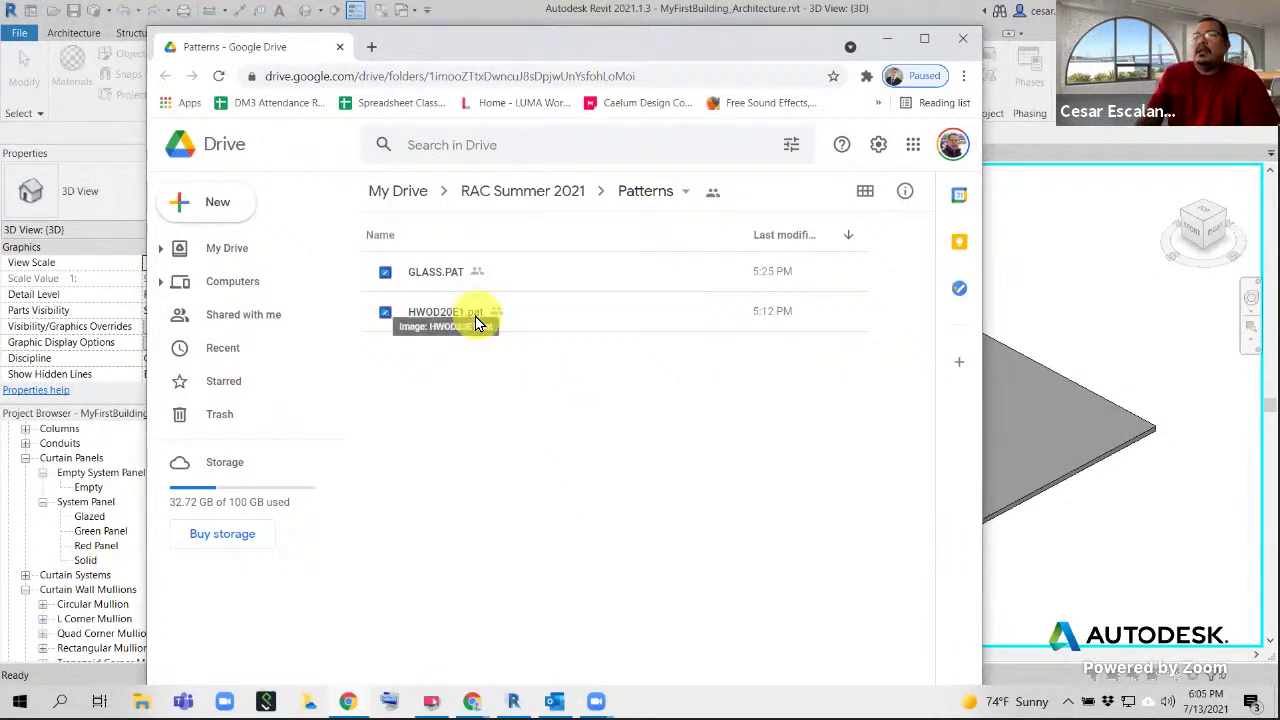
click(957, 40)
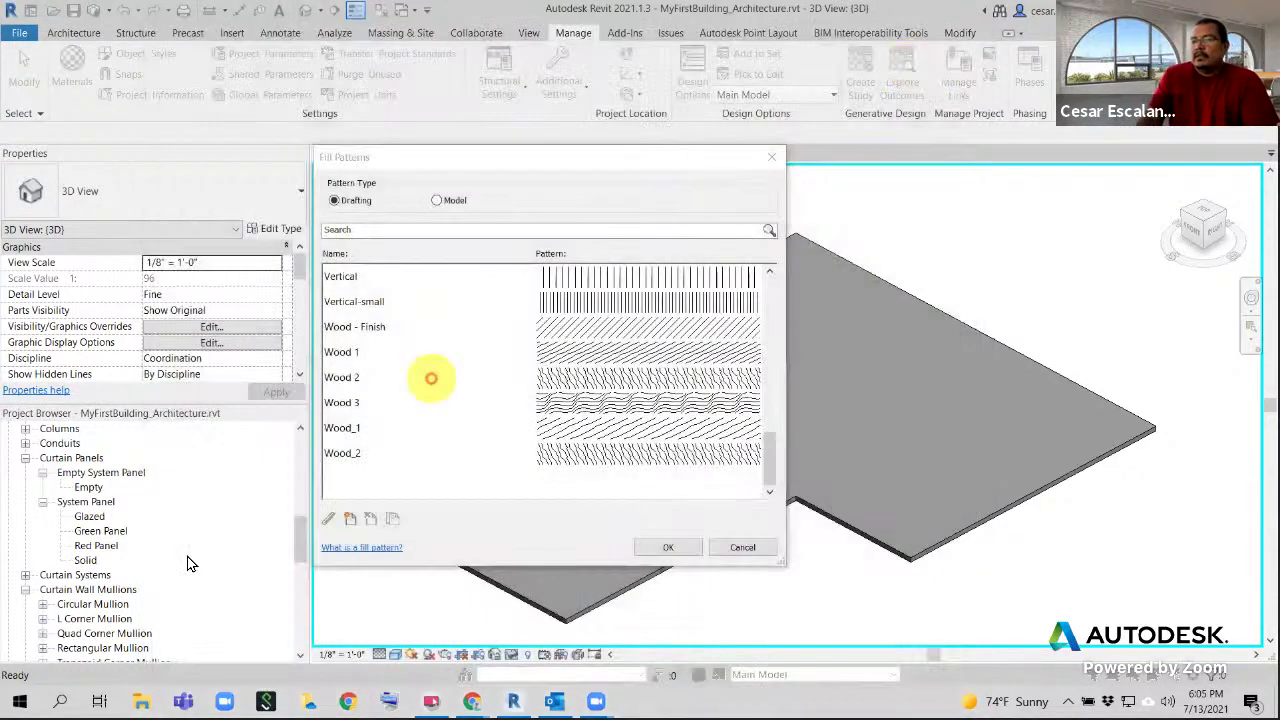
click(668, 550)
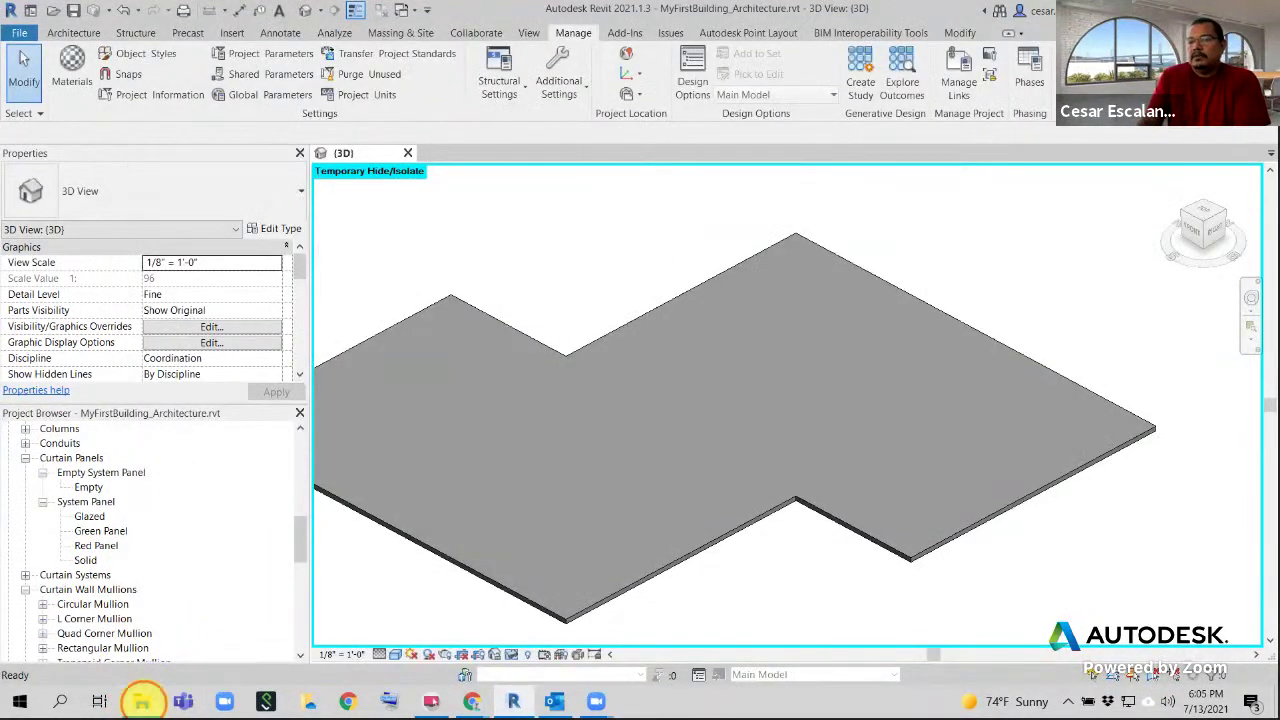
Switch to File Explorer and open HWOD20E1 (1).pat from the Downloads folder as text
click(141, 701)
click(172, 165)
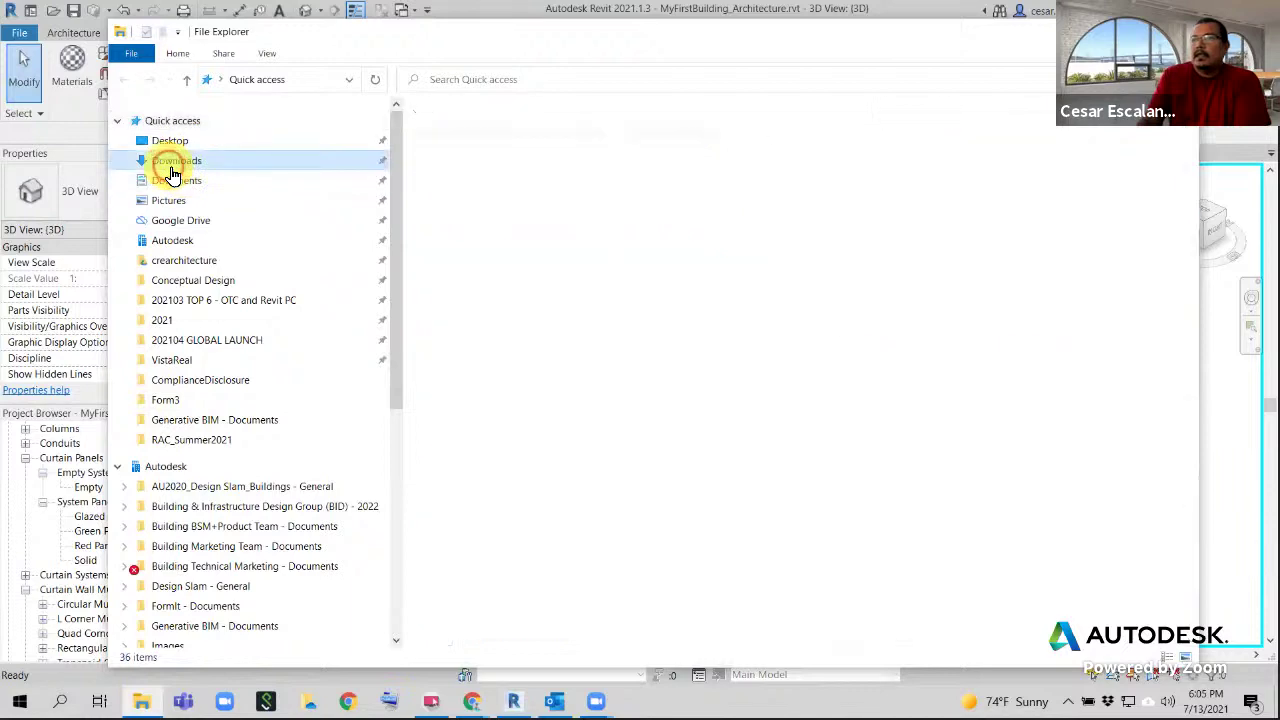
click(466, 174)
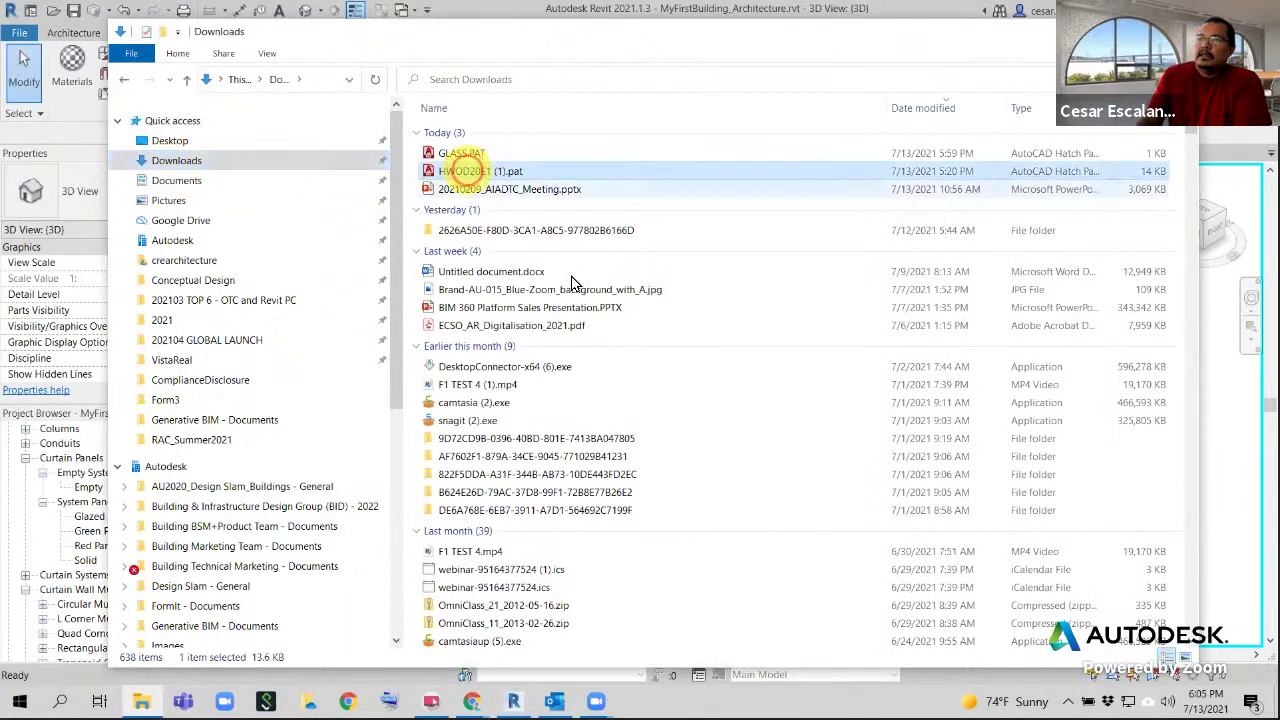
double_click(460, 176)
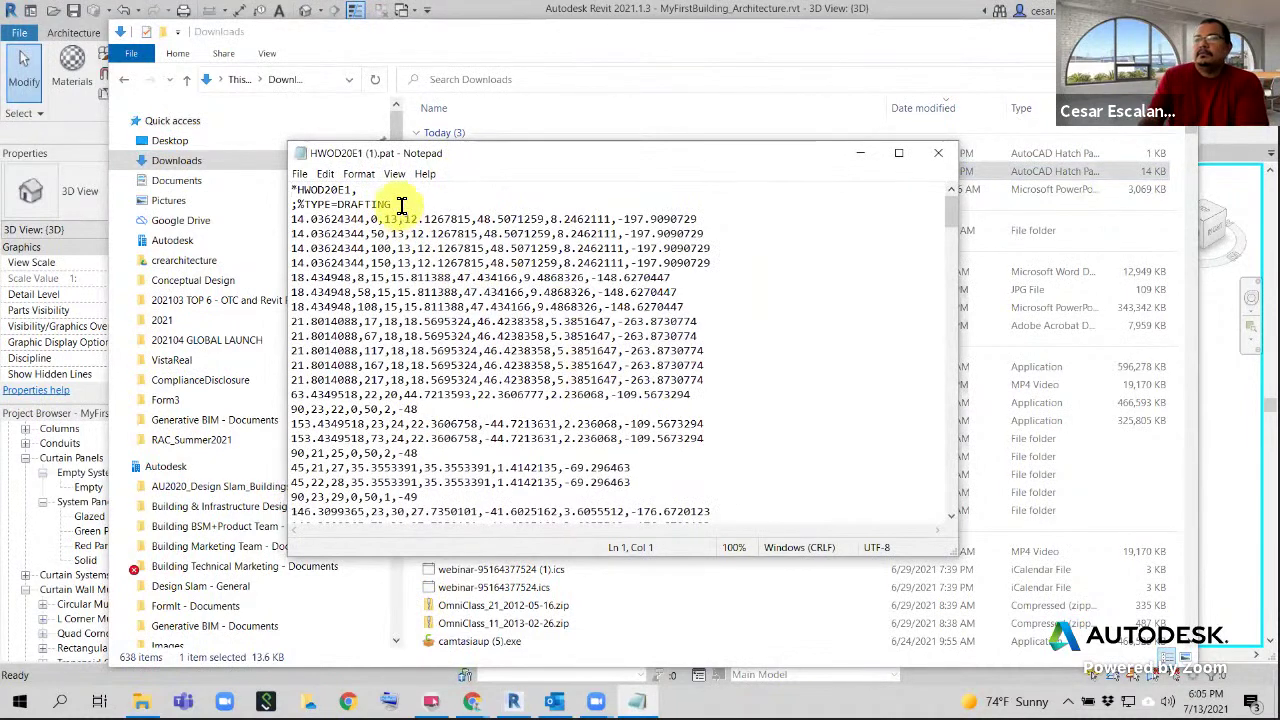
Examine the pattern name and type lines at the head of the hatch file, and close the file and its folder
drag(392, 205, 266, 206)
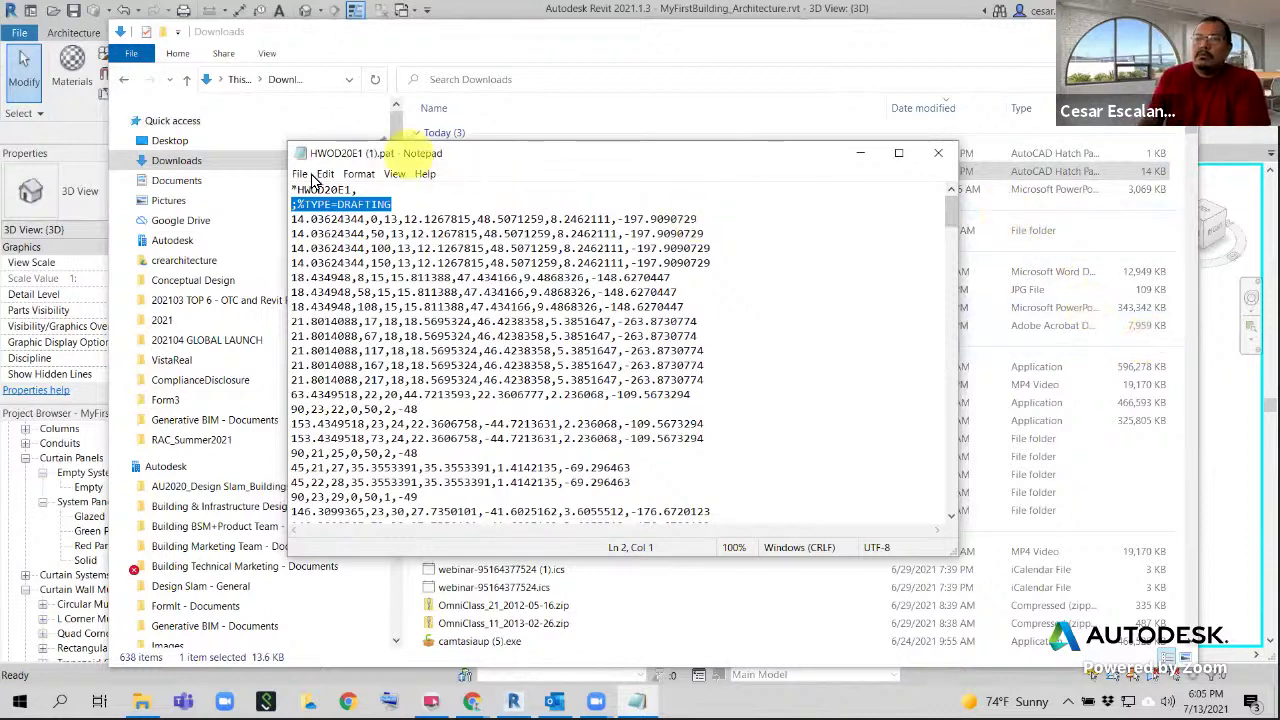
drag(297, 190, 348, 189)
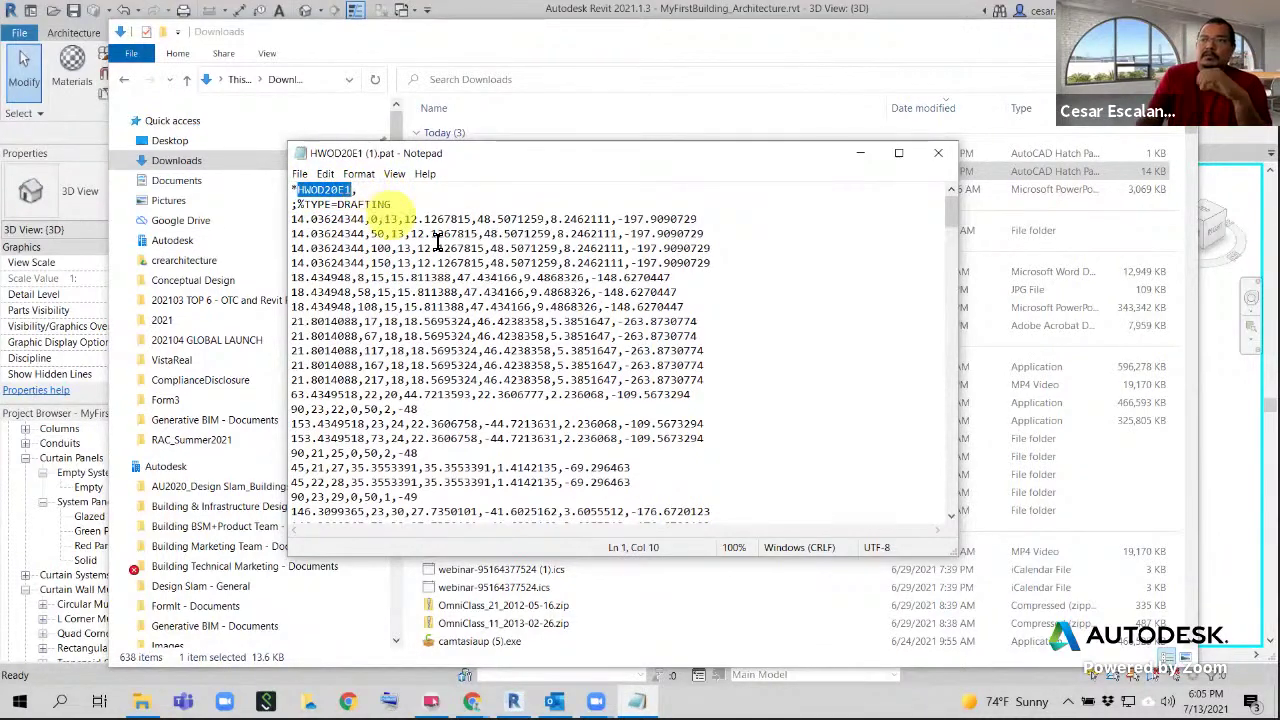
drag(405, 204, 252, 209)
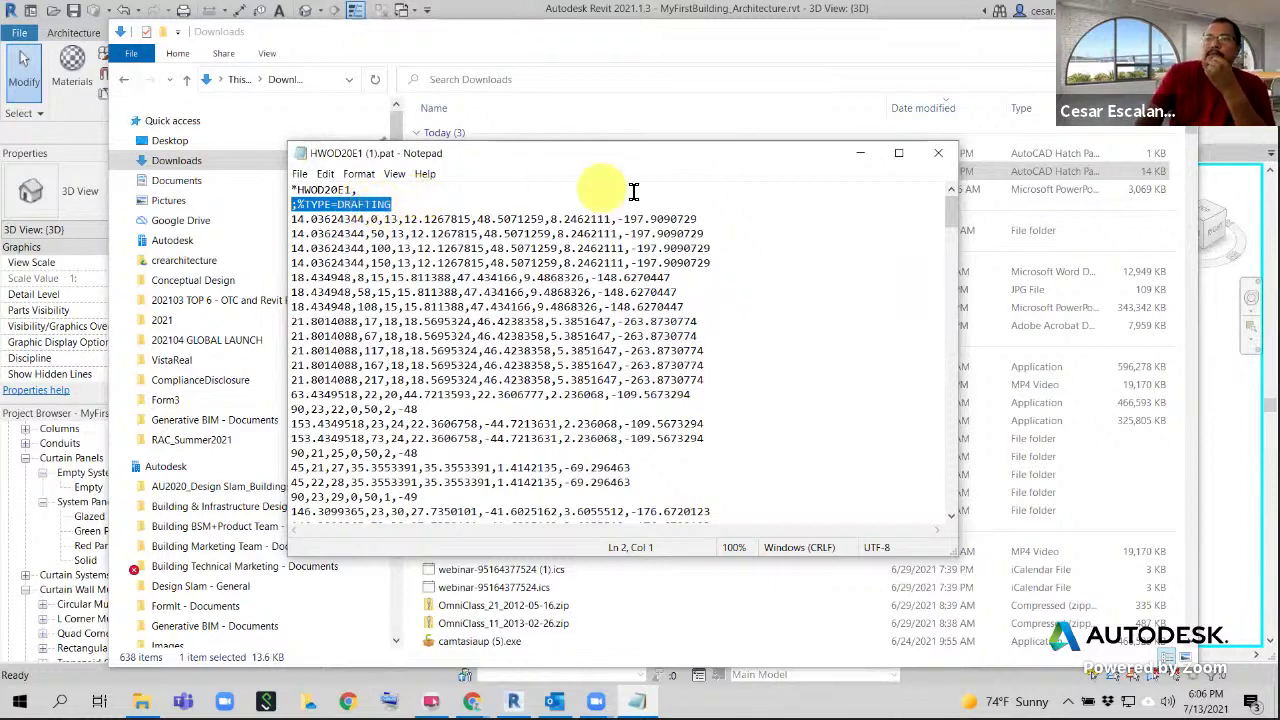
click(393, 204)
drag(366, 204, 251, 202)
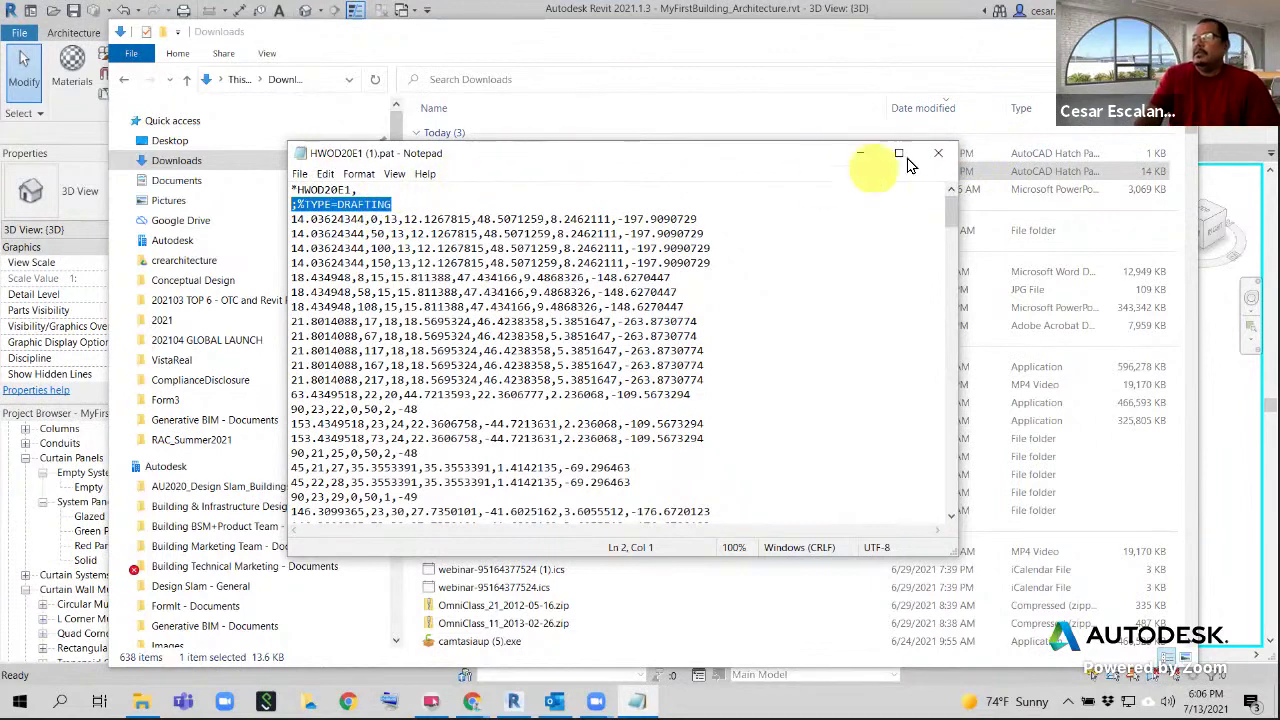
click(300, 174)
click(808, 150)
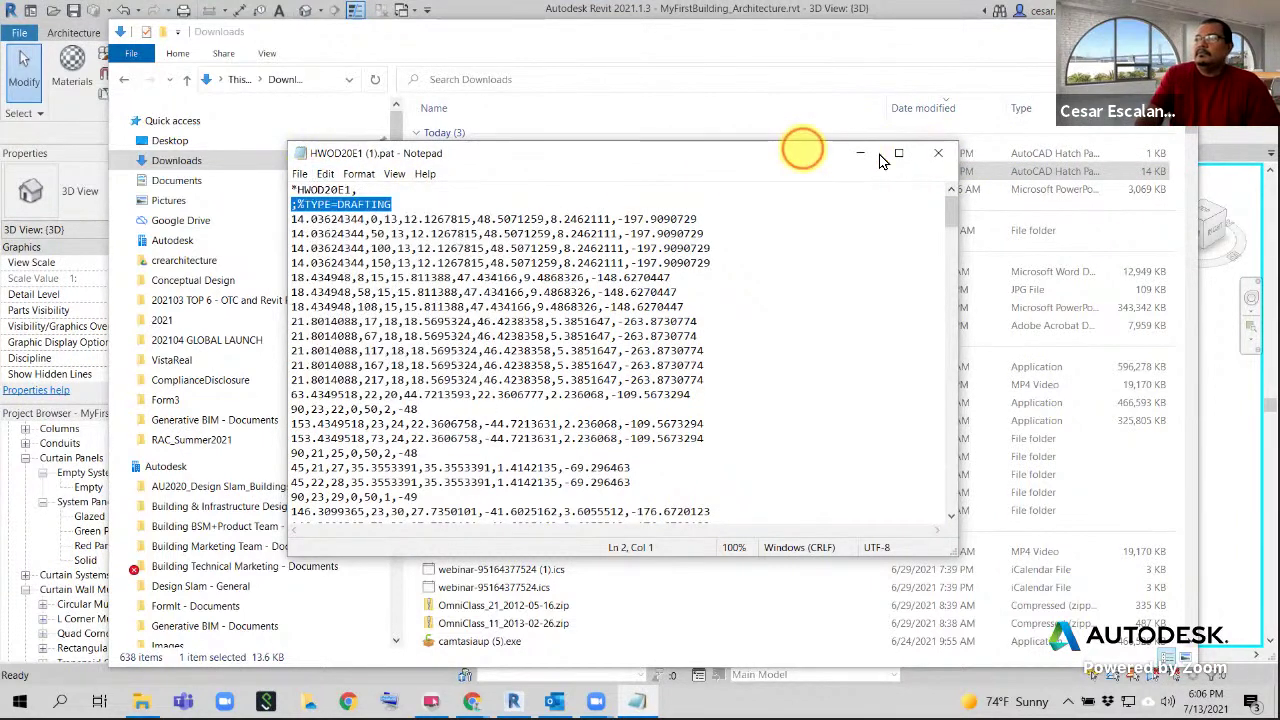
click(938, 153)
click(1180, 31)
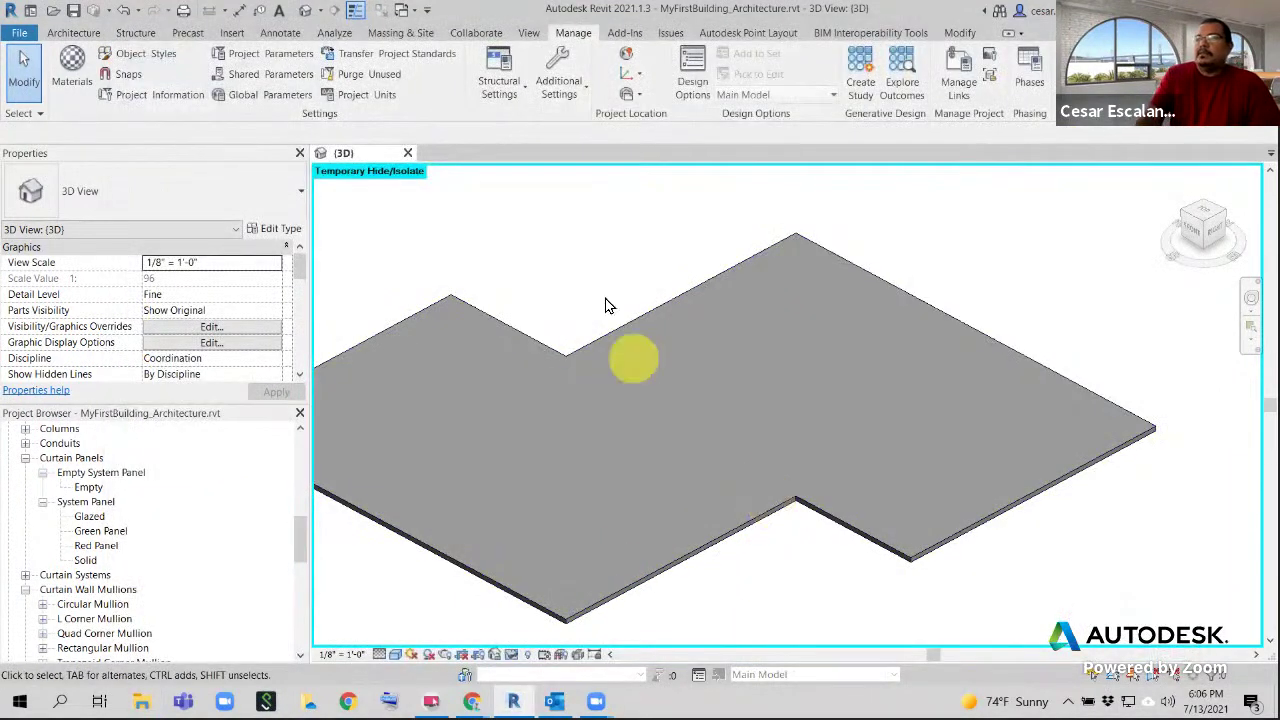
Start a new drafting fill pattern and set its type to Custom
click(560, 93)
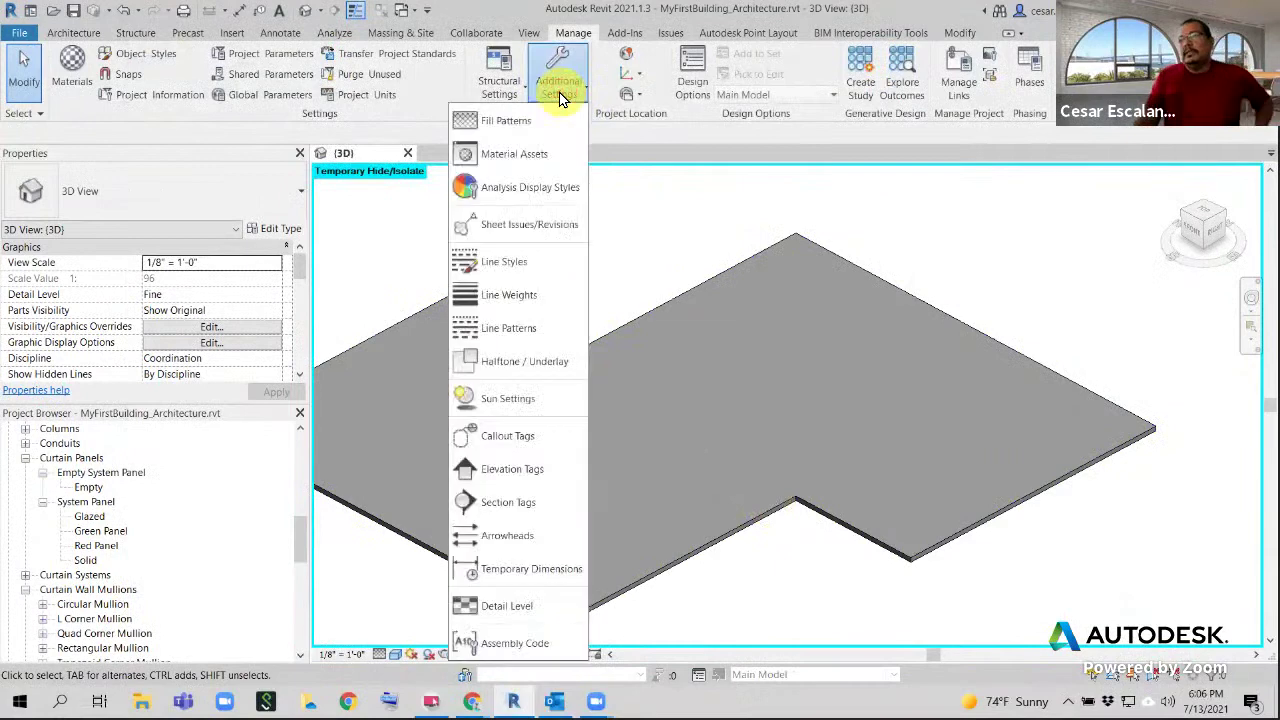
click(515, 128)
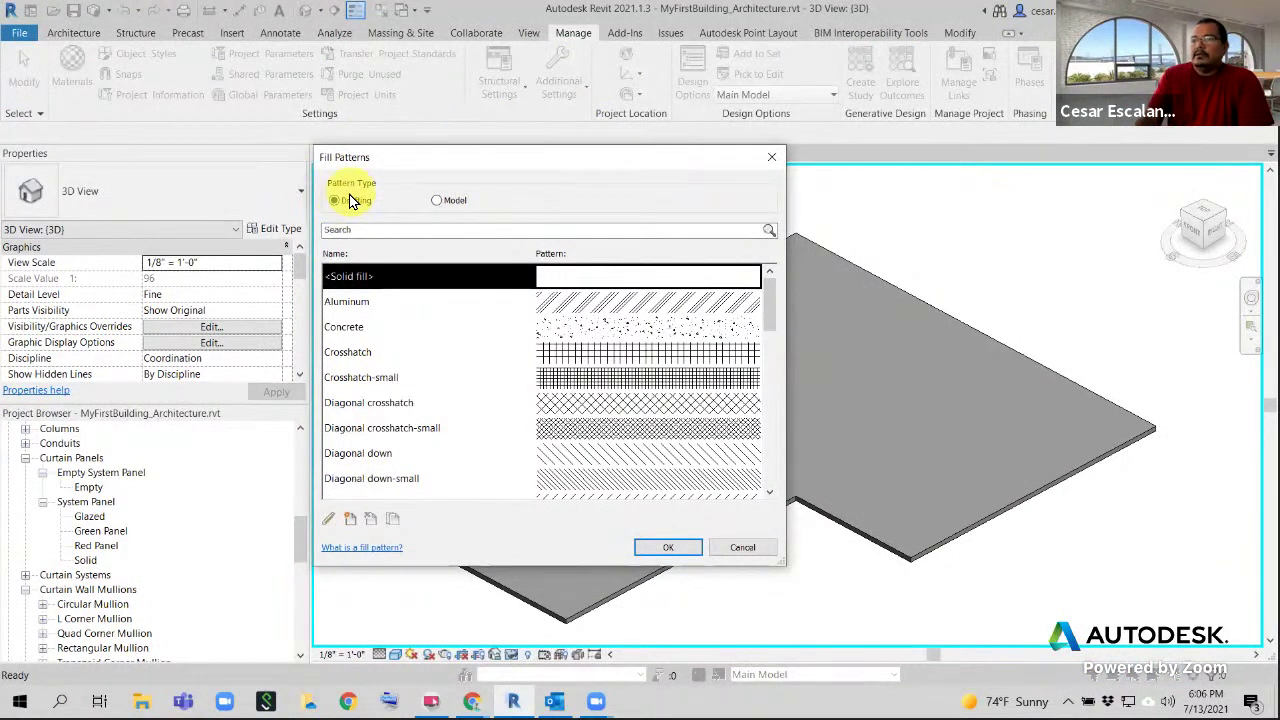
click(351, 530)
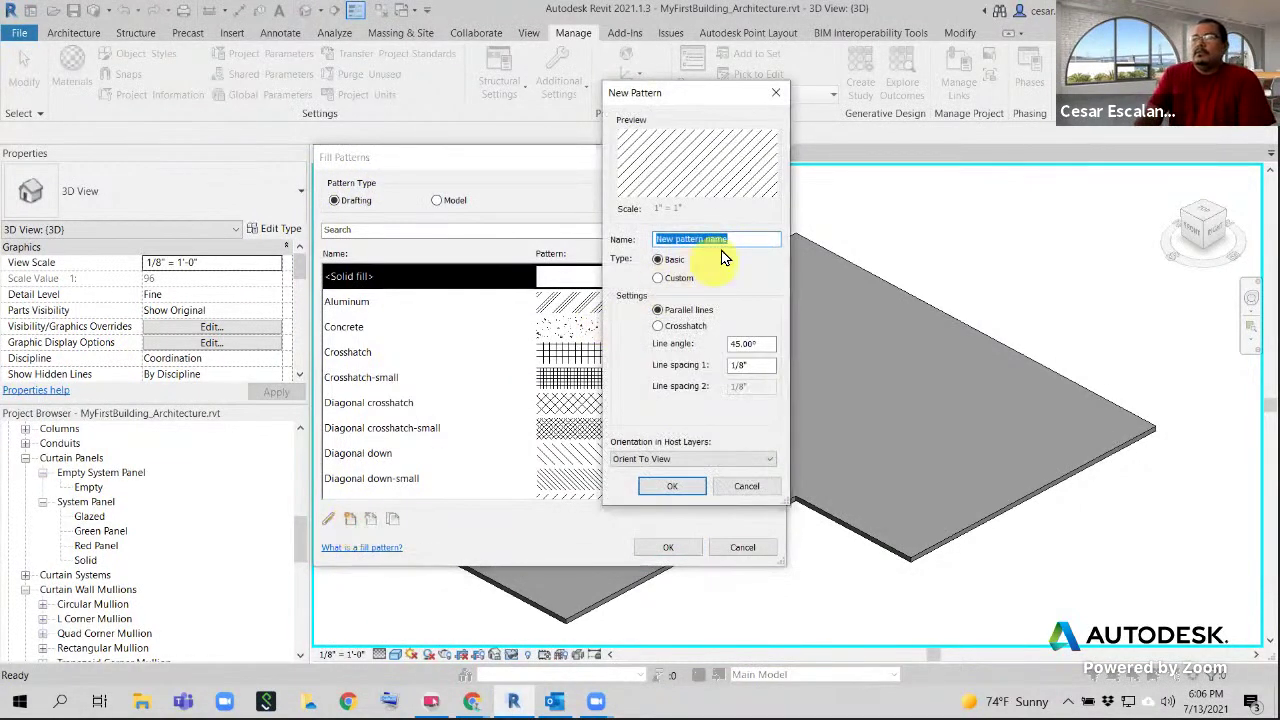
click(658, 278)
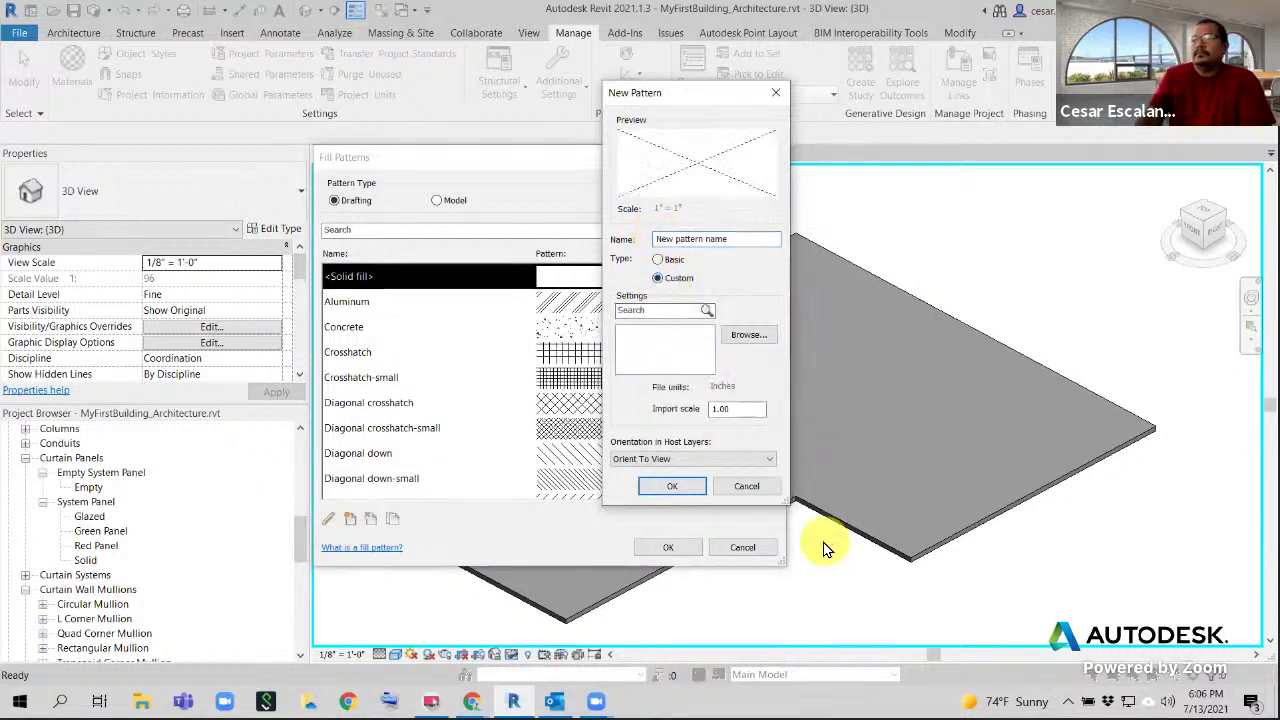
Load HWOD20E1 (1).pat from the Downloads folder into the new pattern and set the import scale to 0.012
click(755, 340)
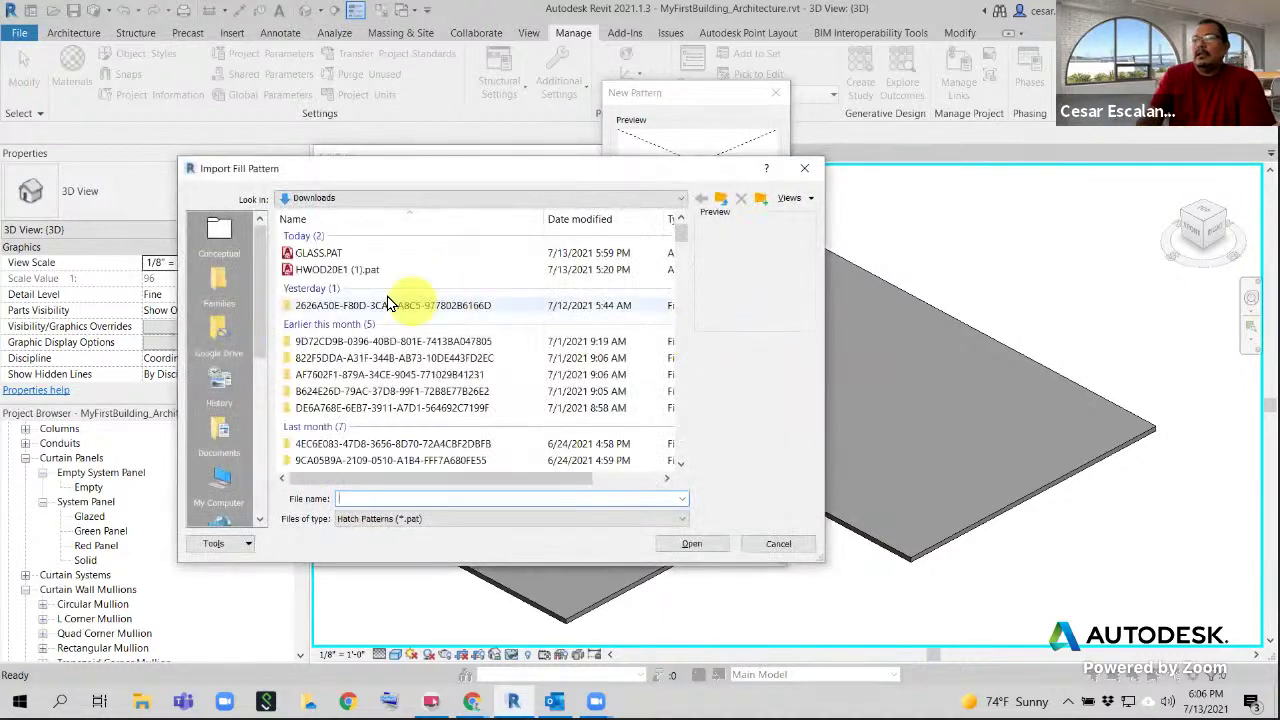
click(330, 269)
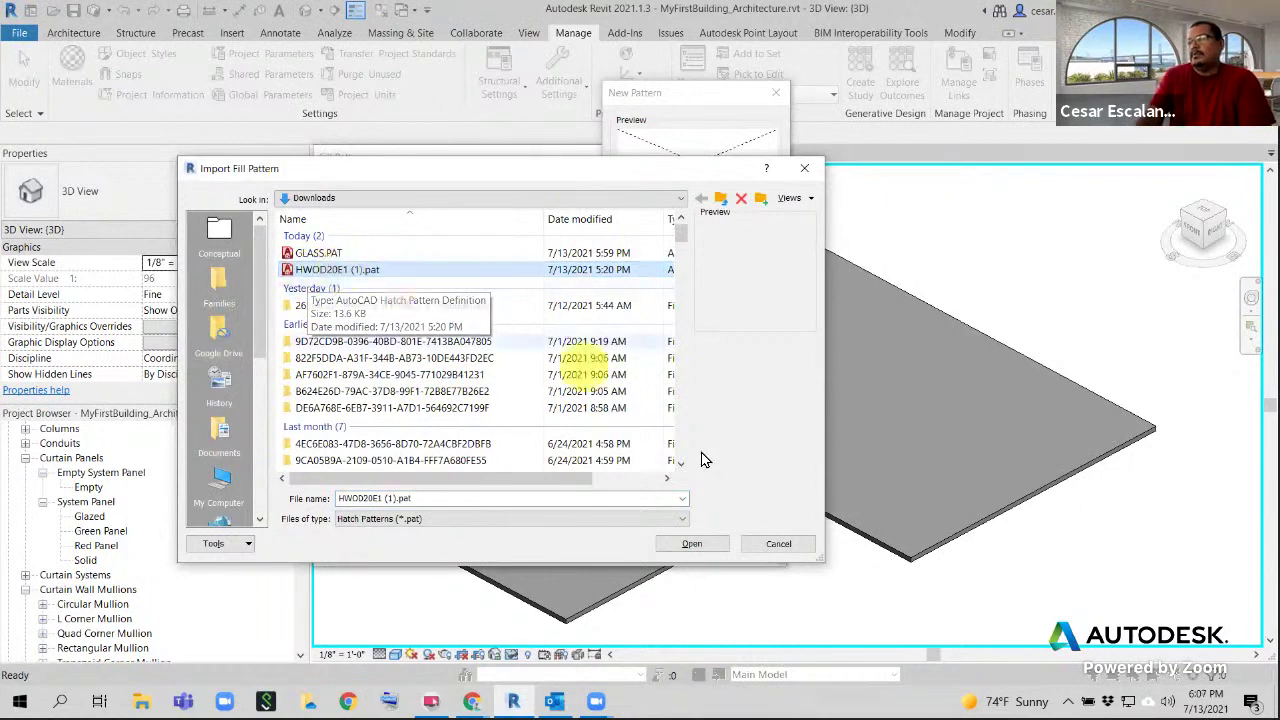
click(692, 546)
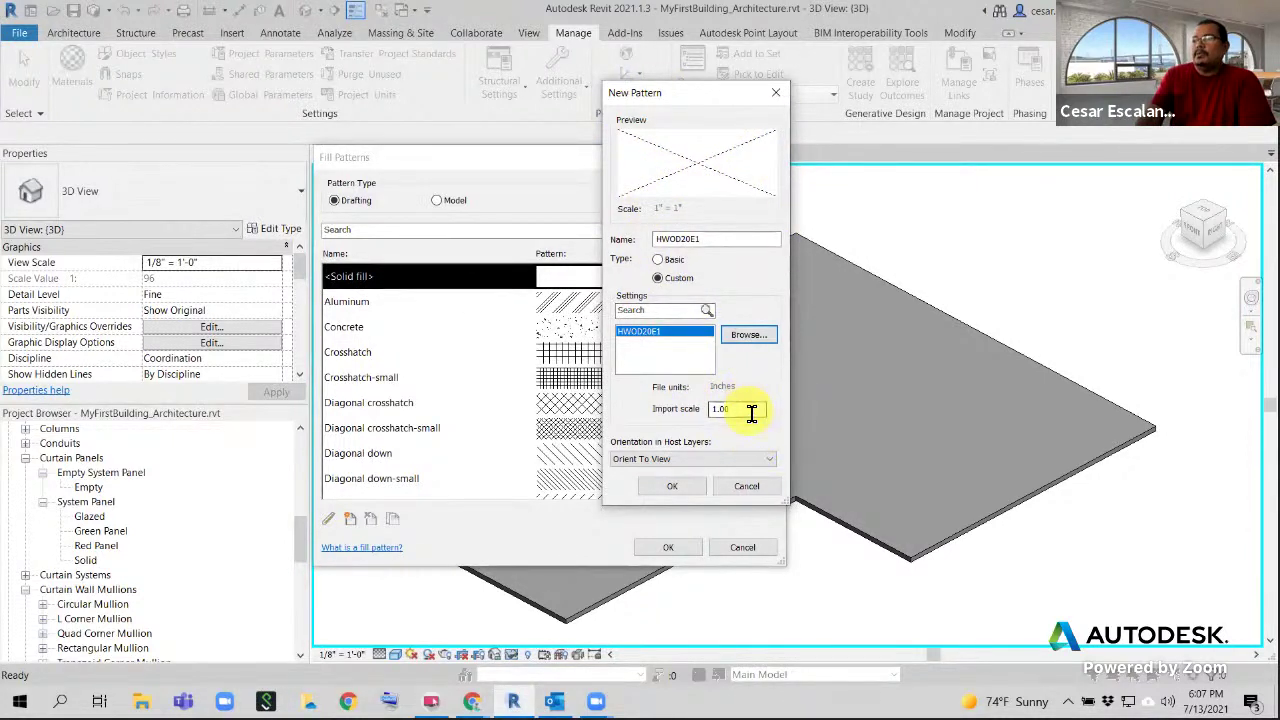
drag(750, 408, 637, 408)
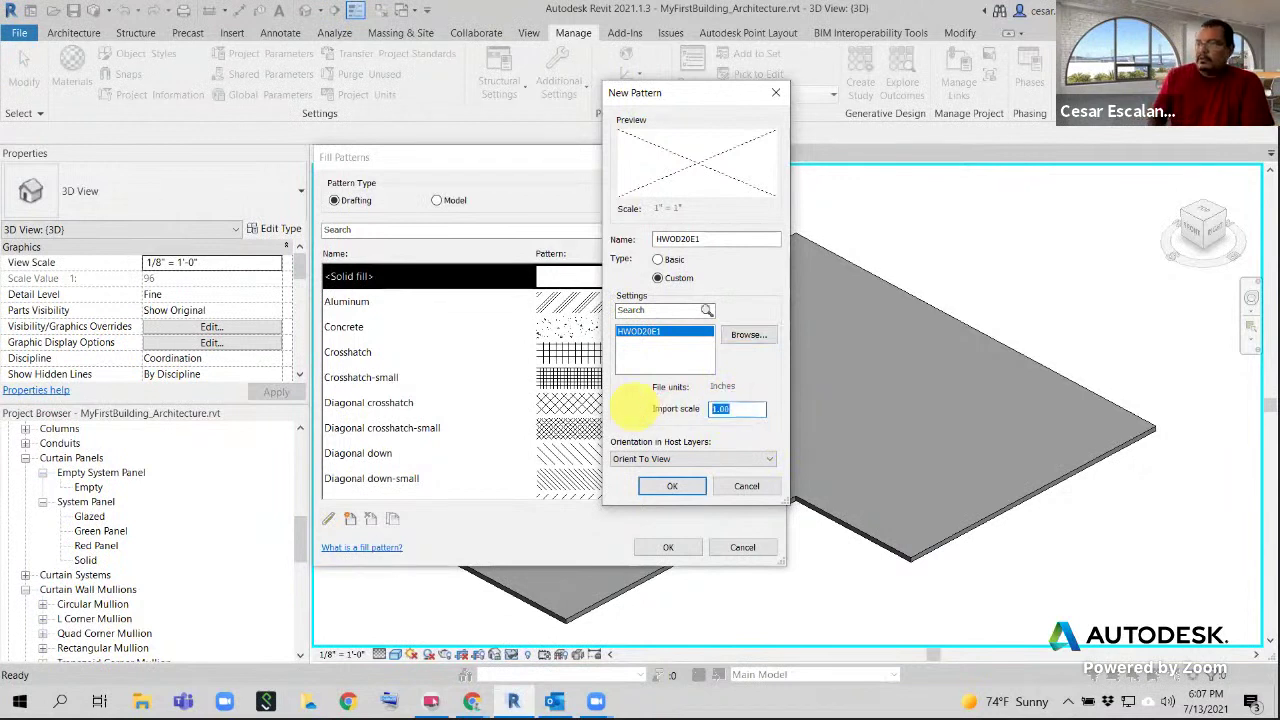
text(0.012)
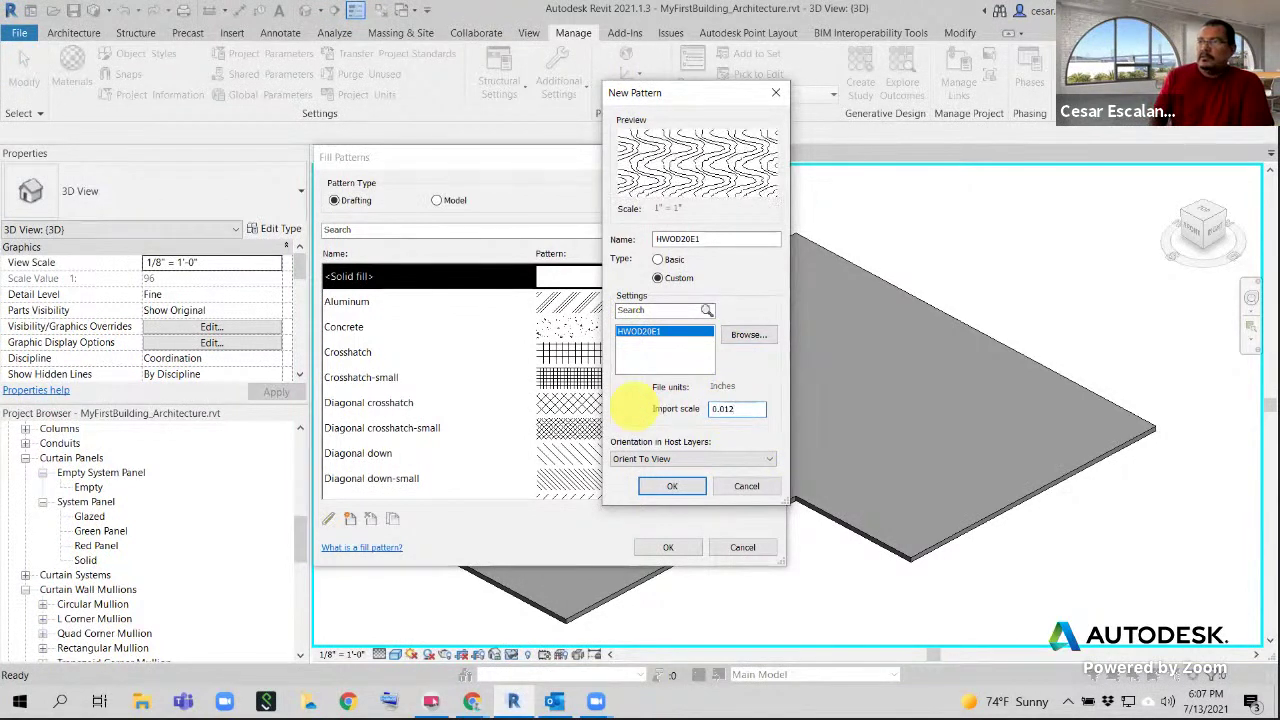
Set the custom HWOD20E1 drafting pattern's import scale to 0.0125 and save it to the project's fill patterns
text(5)
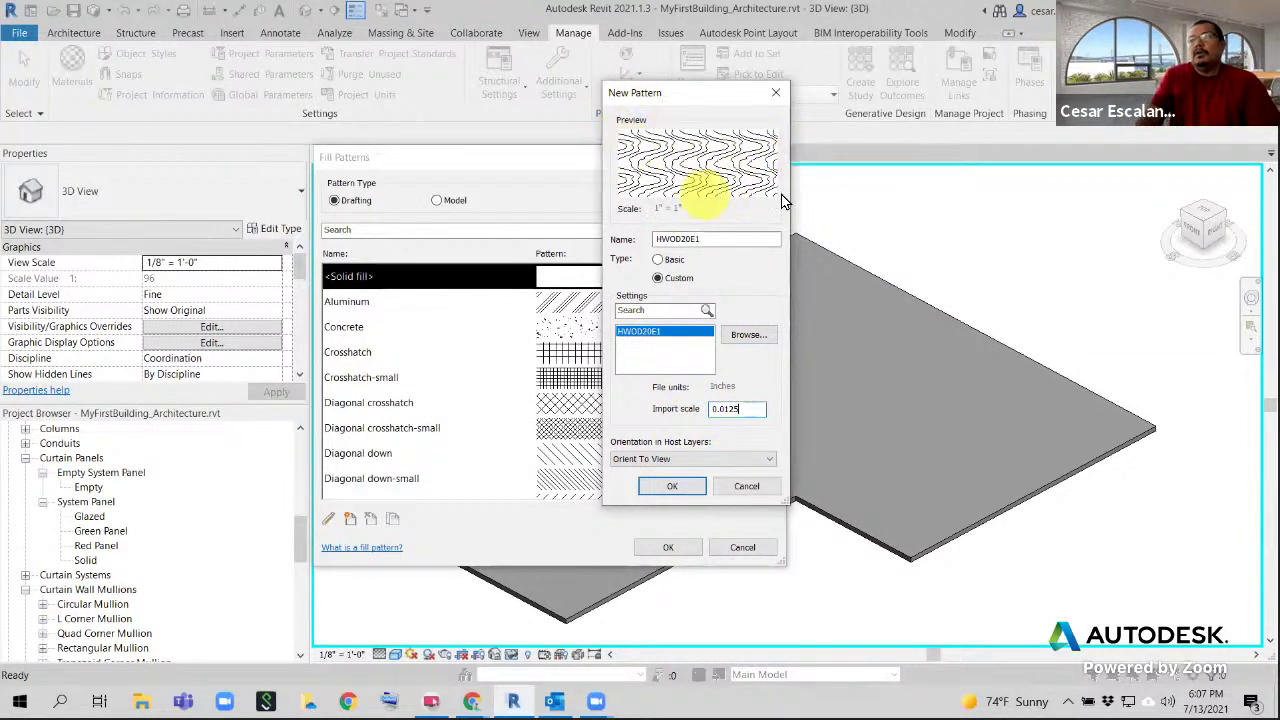
click(675, 490)
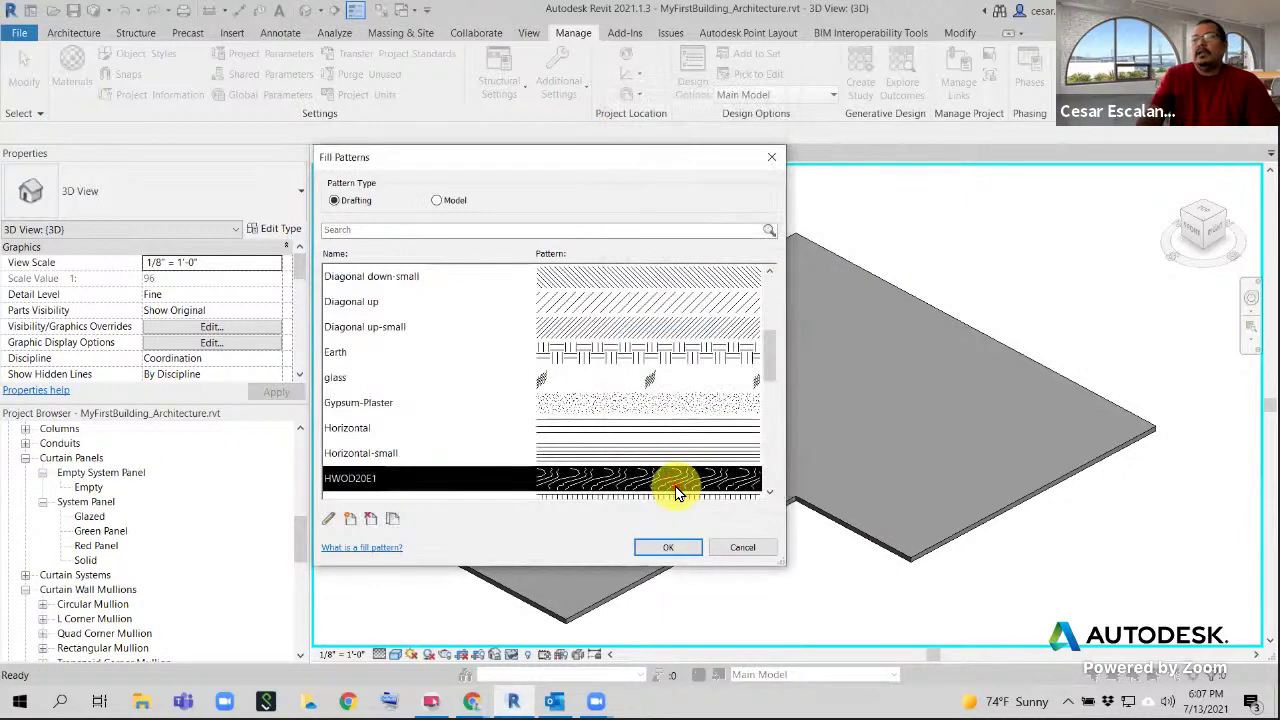
scroll(397, 467, down, 1)
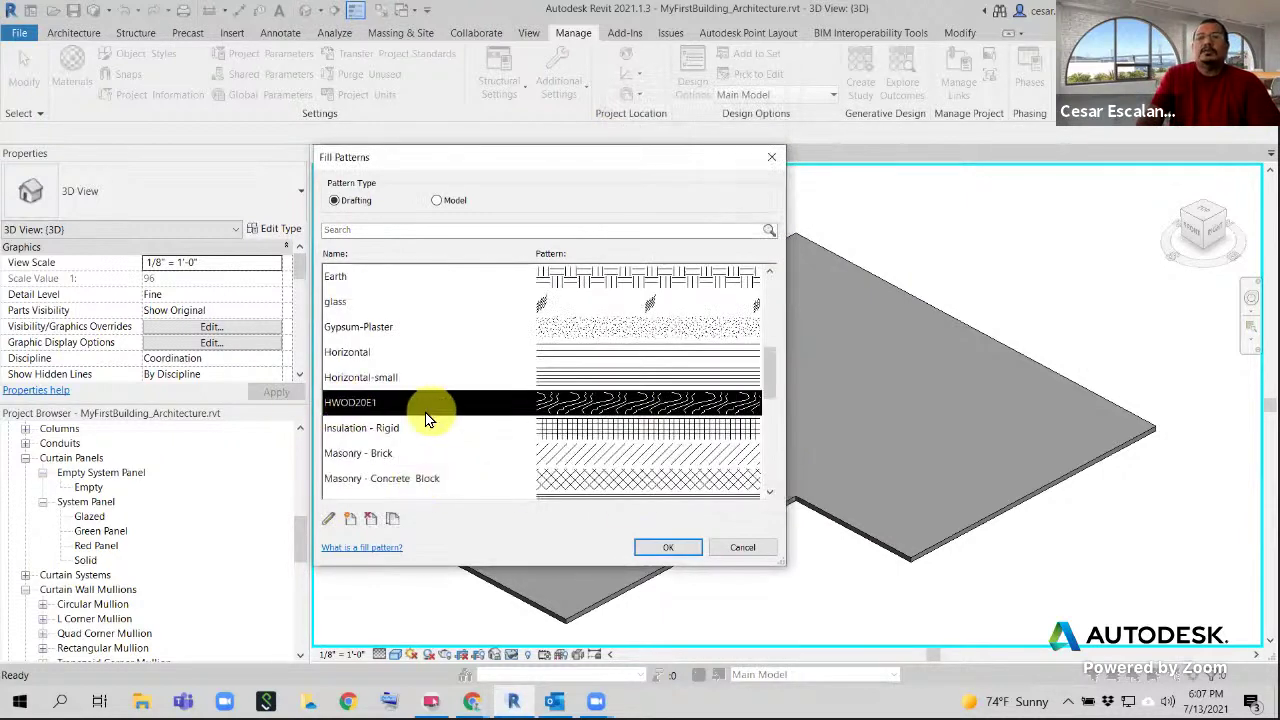
click(668, 549)
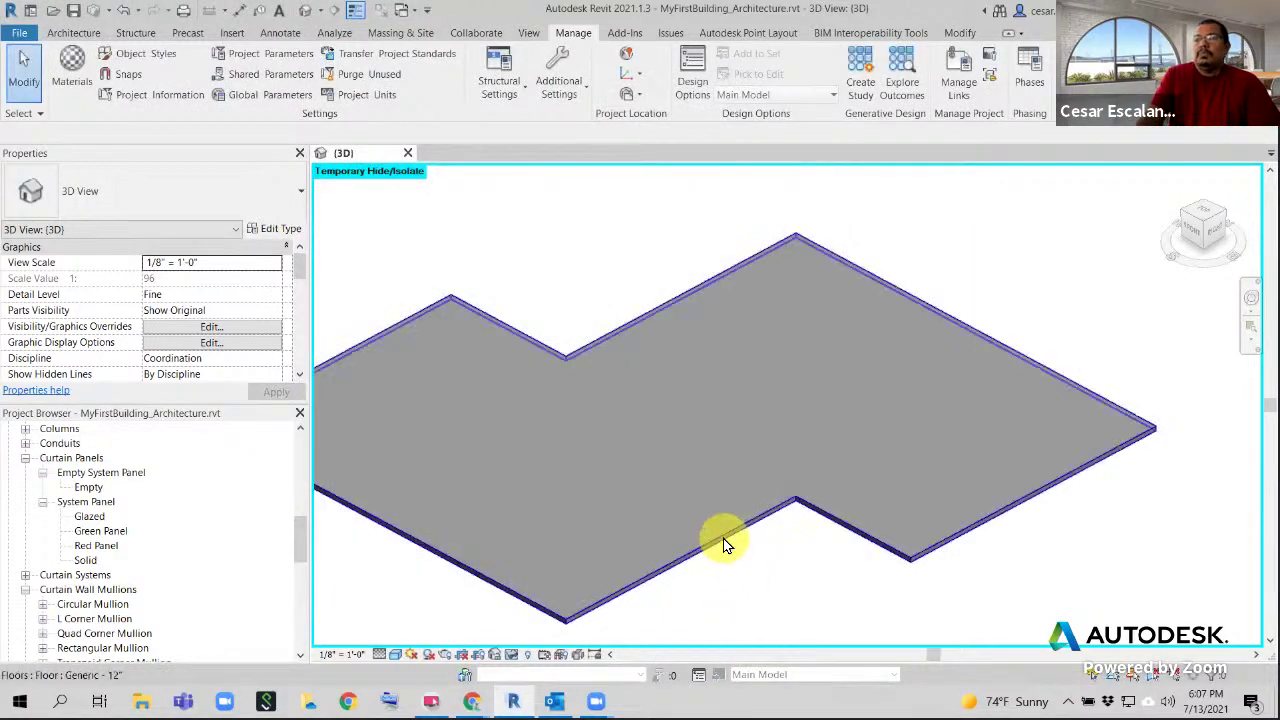
Open the material selection for the Structure [1] layer of the Generic - 12" floor's type assembly
click(726, 545)
middle_drag(713, 514, 871, 503)
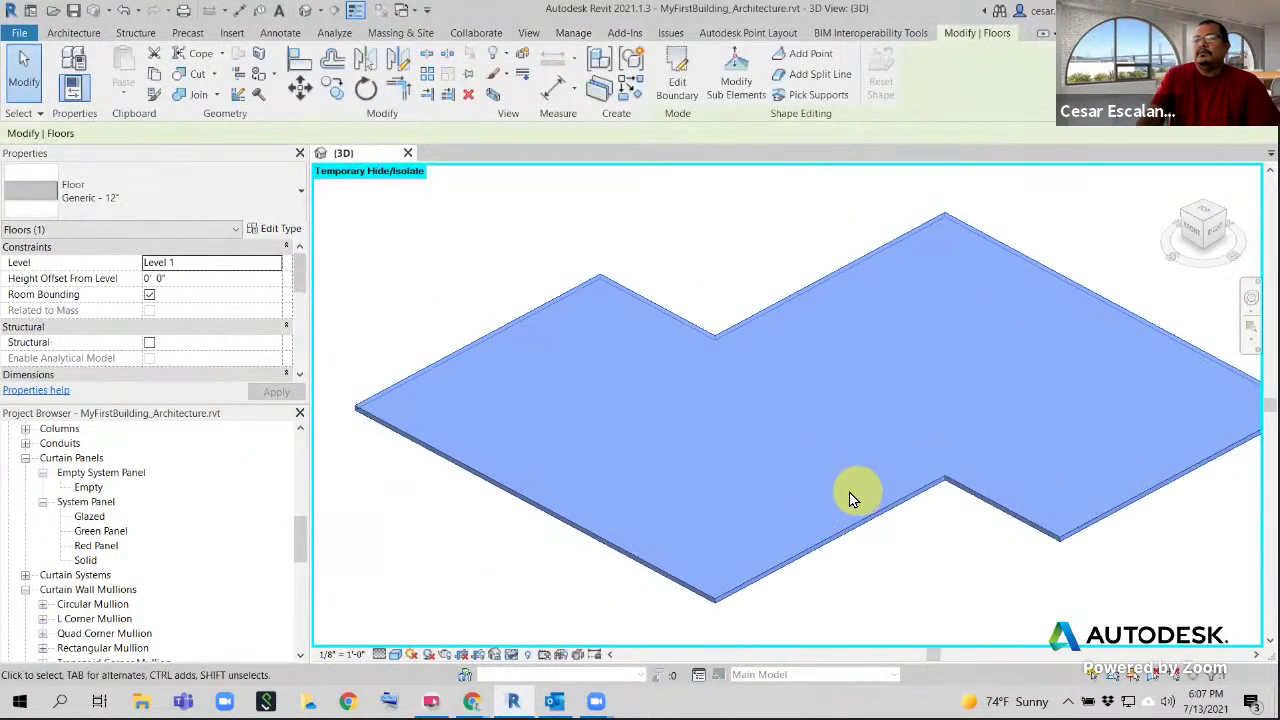
click(278, 230)
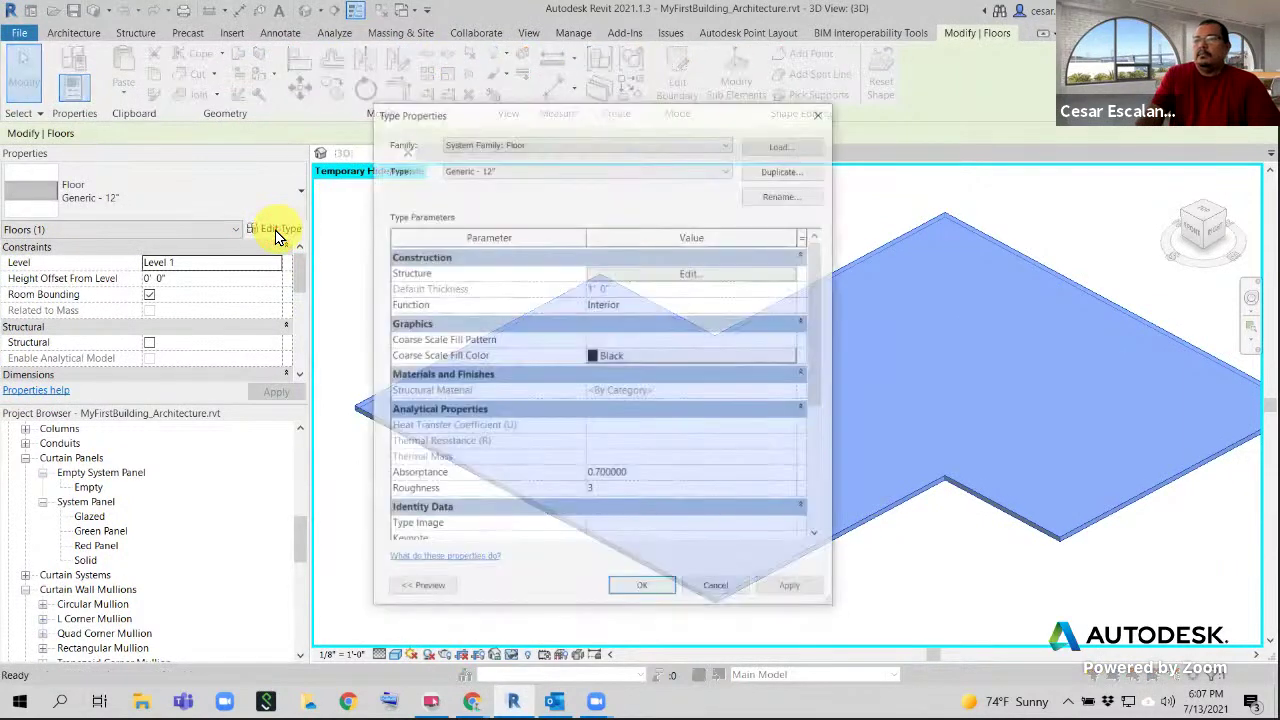
click(705, 275)
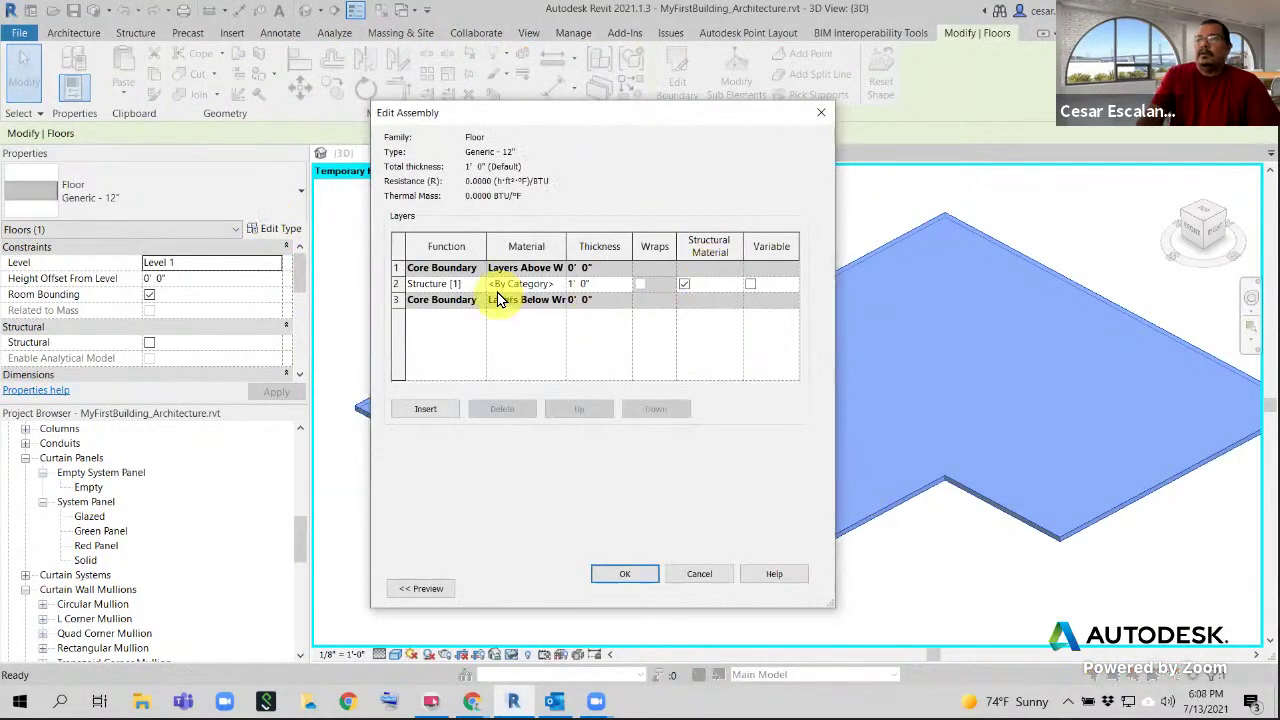
click(527, 285)
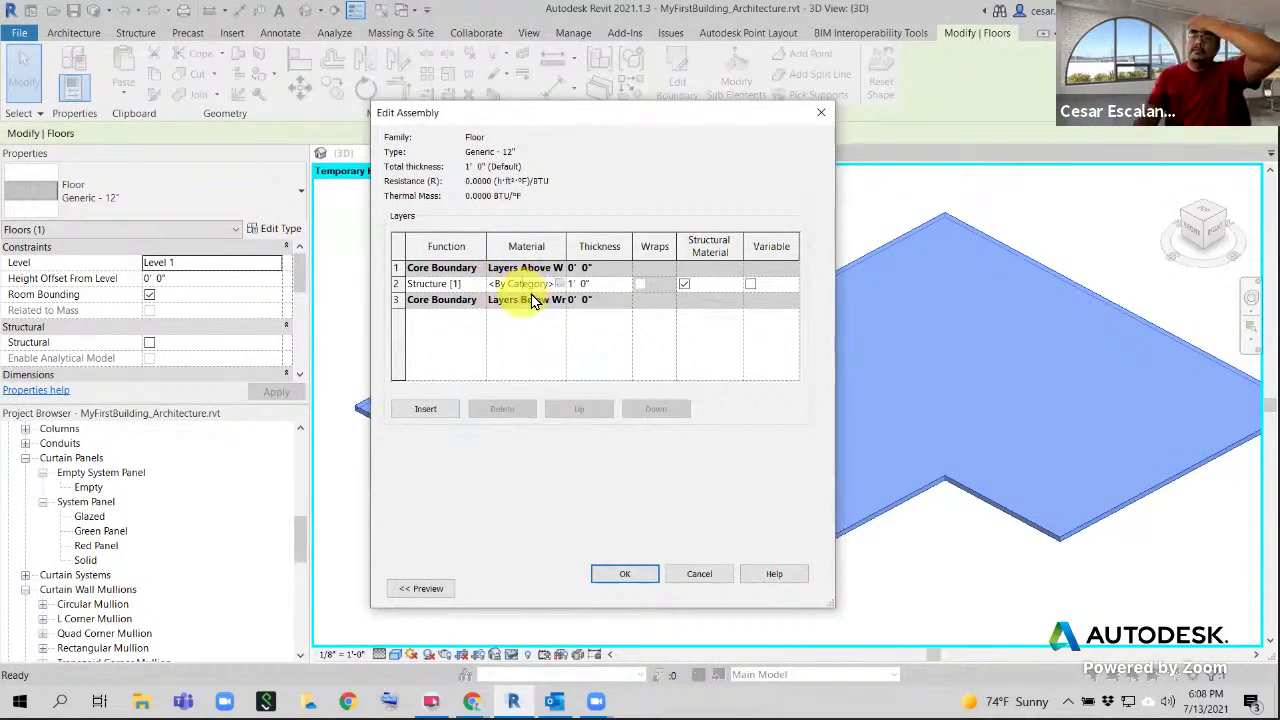
click(566, 285)
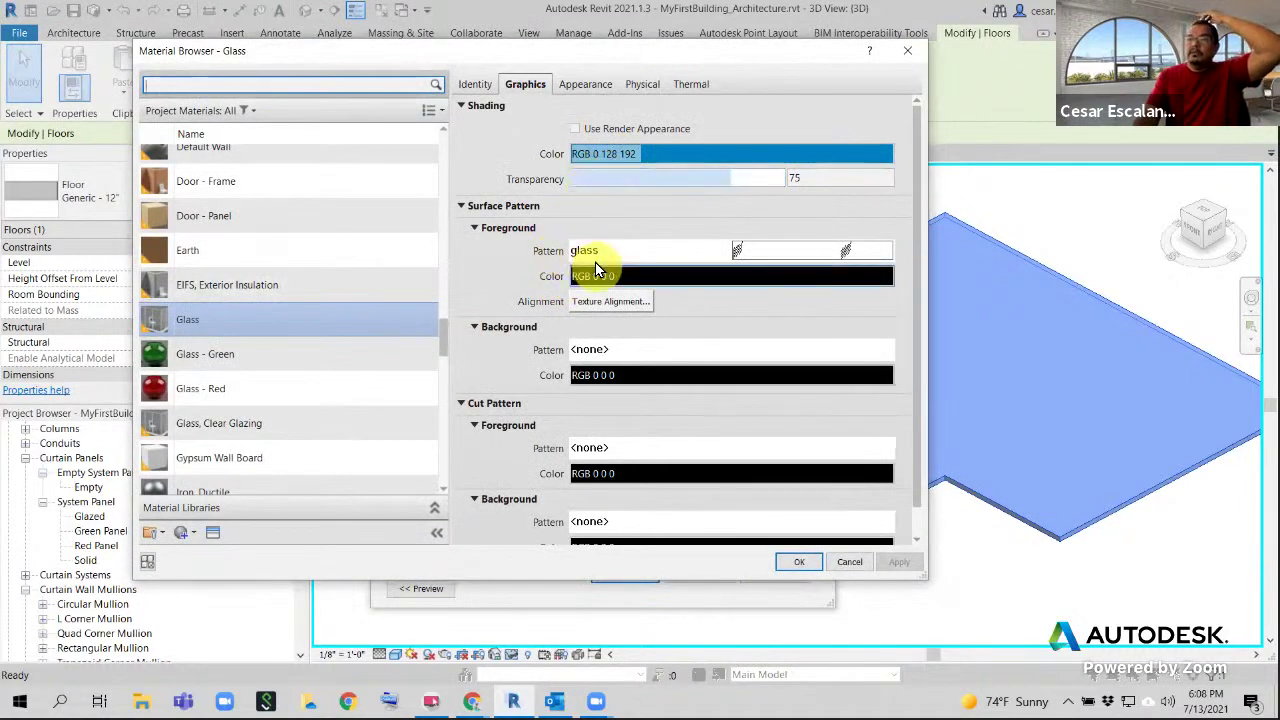
Search the project materials for "wood"
scroll(277, 151, up, 1)
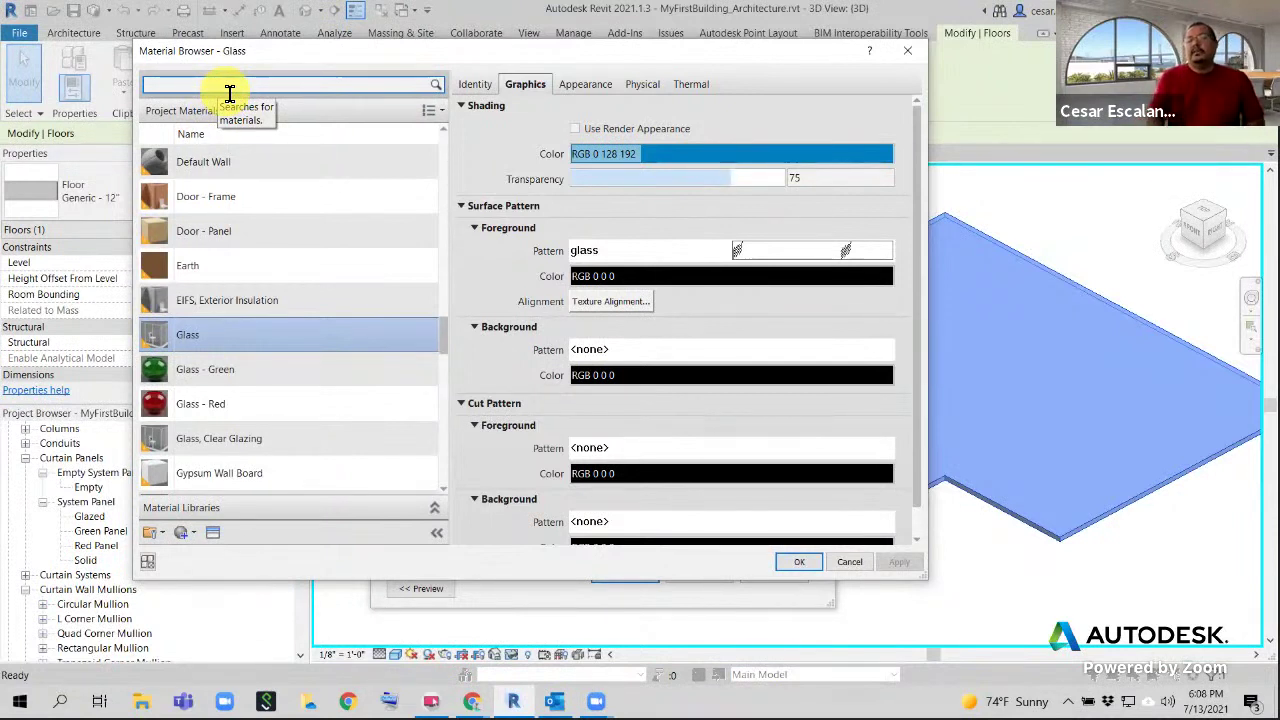
text(p)
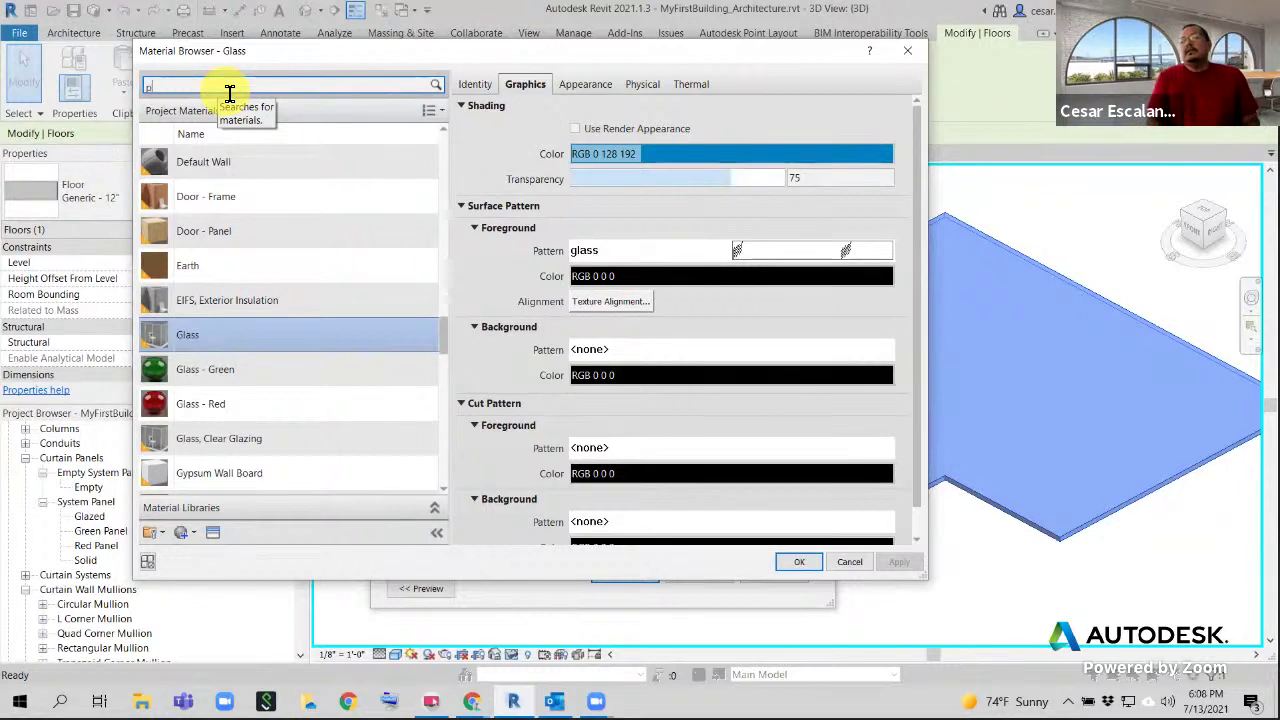
text(l)
key(BackSpace)
key(BackSpace)
text(wood)
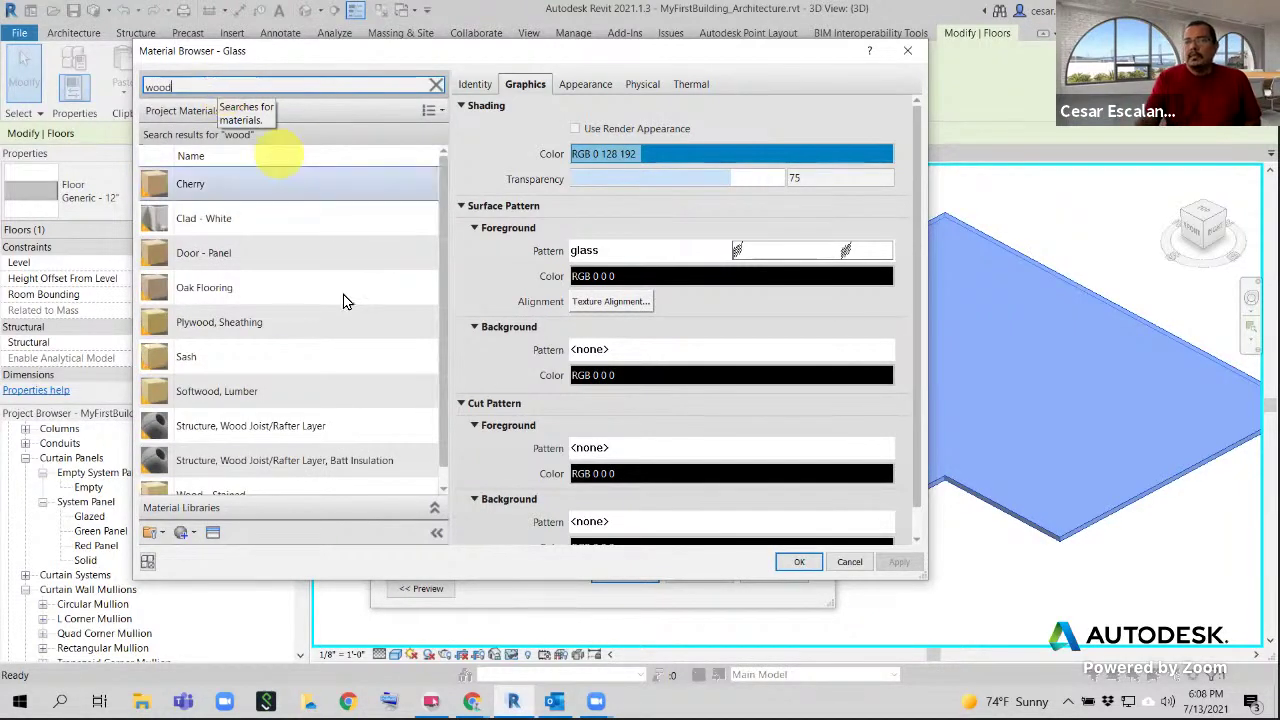
scroll(345, 303, down, 1)
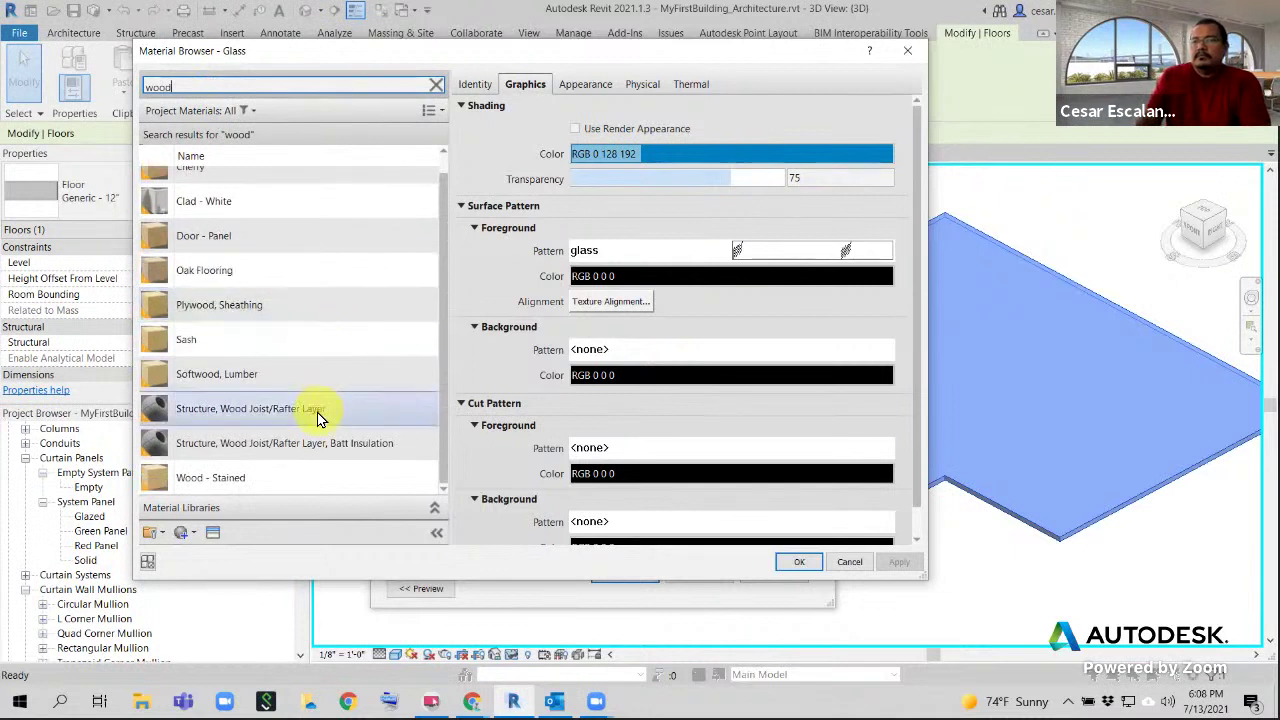
Duplicate the Wood - Stained material and name the copy Hardwood 01
click(232, 479)
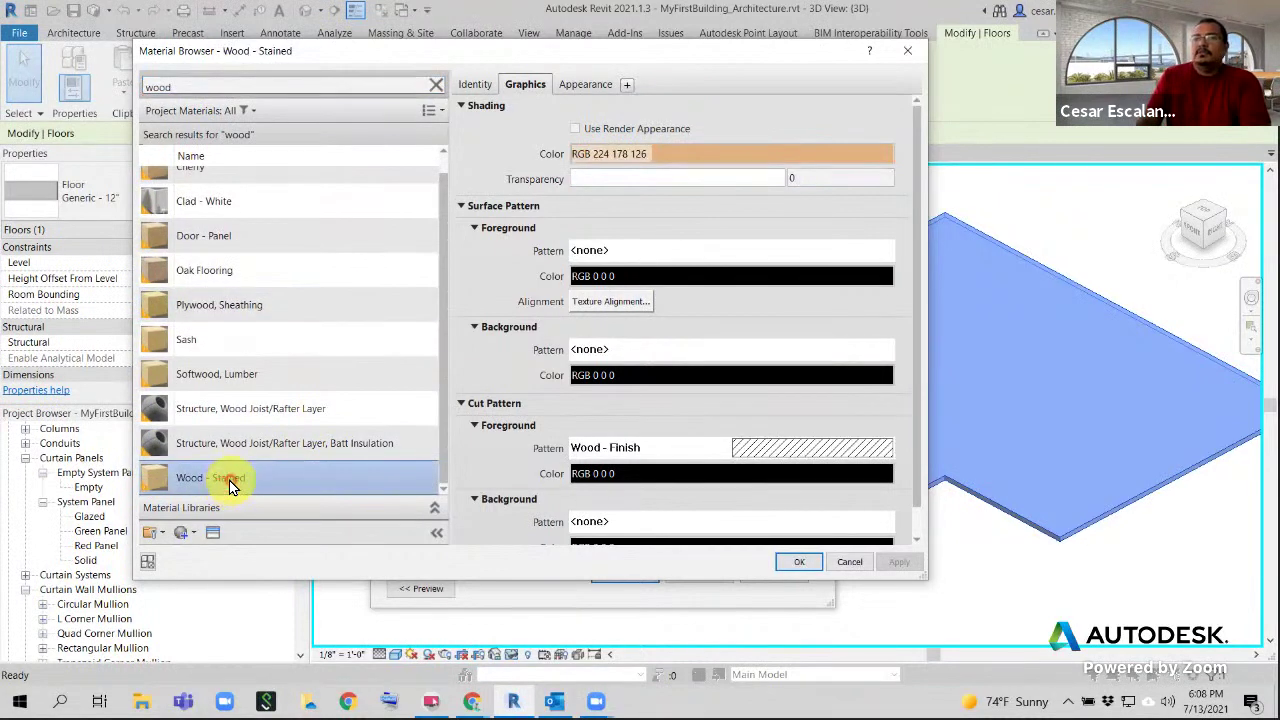
right_click(227, 480)
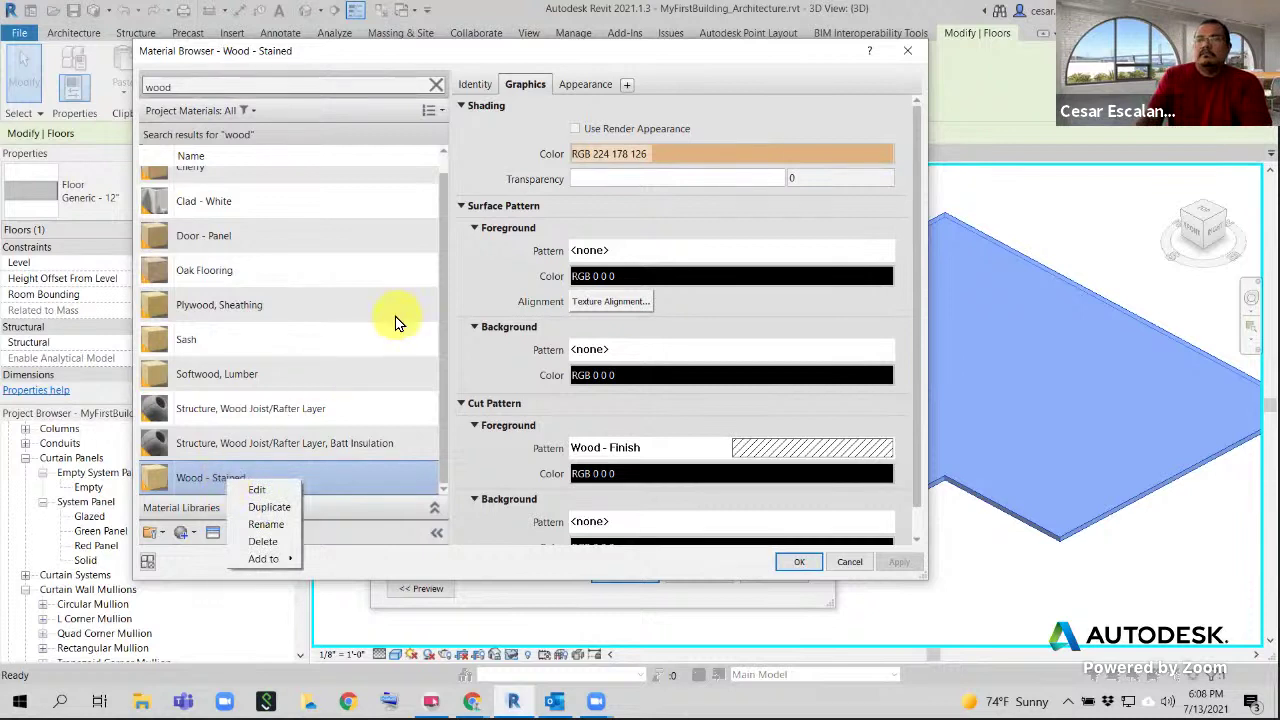
click(279, 506)
drag(202, 479, 344, 490)
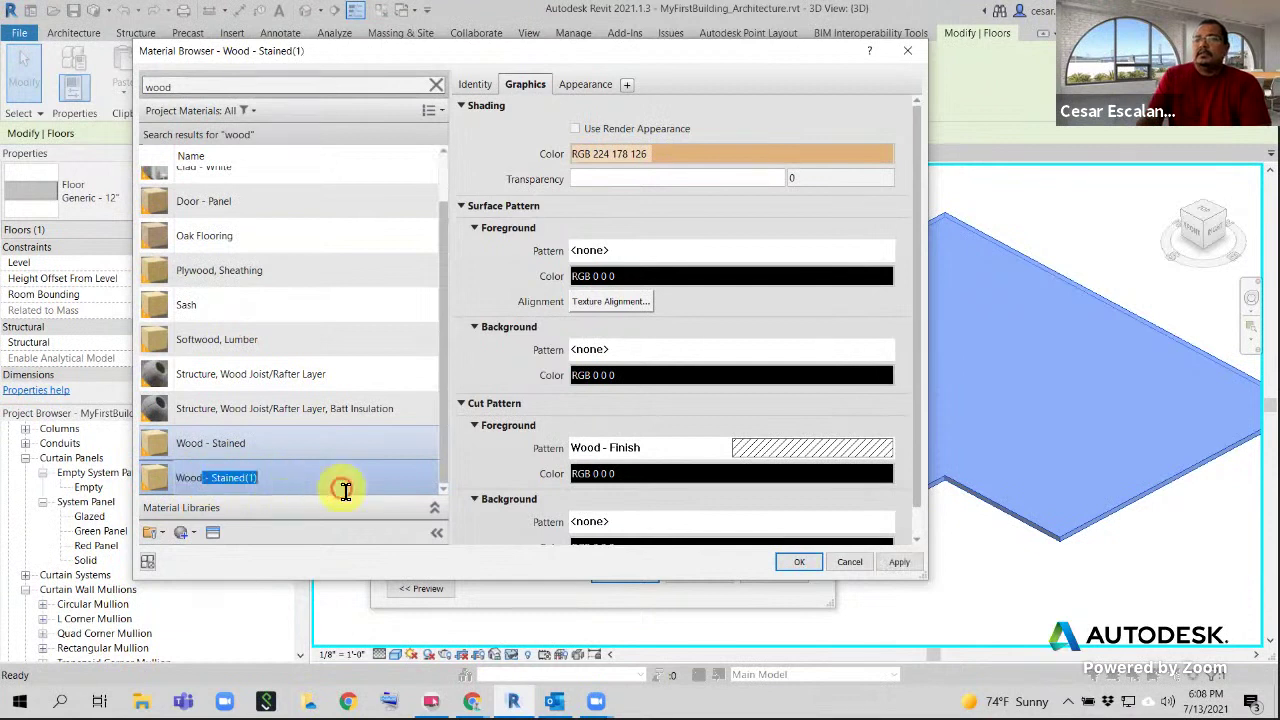
key(BackSpace)
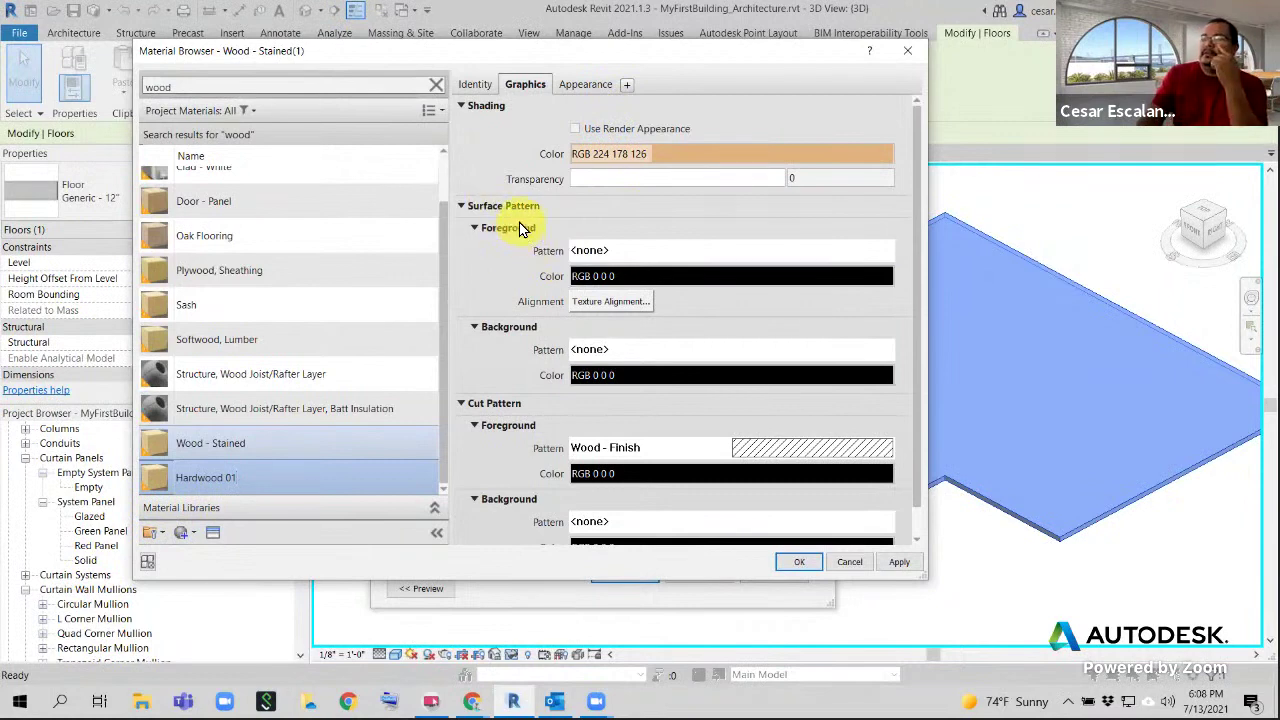
Assign the HWOD20E1 drafting pattern as Hardwood 01's surface foreground pattern
click(589, 250)
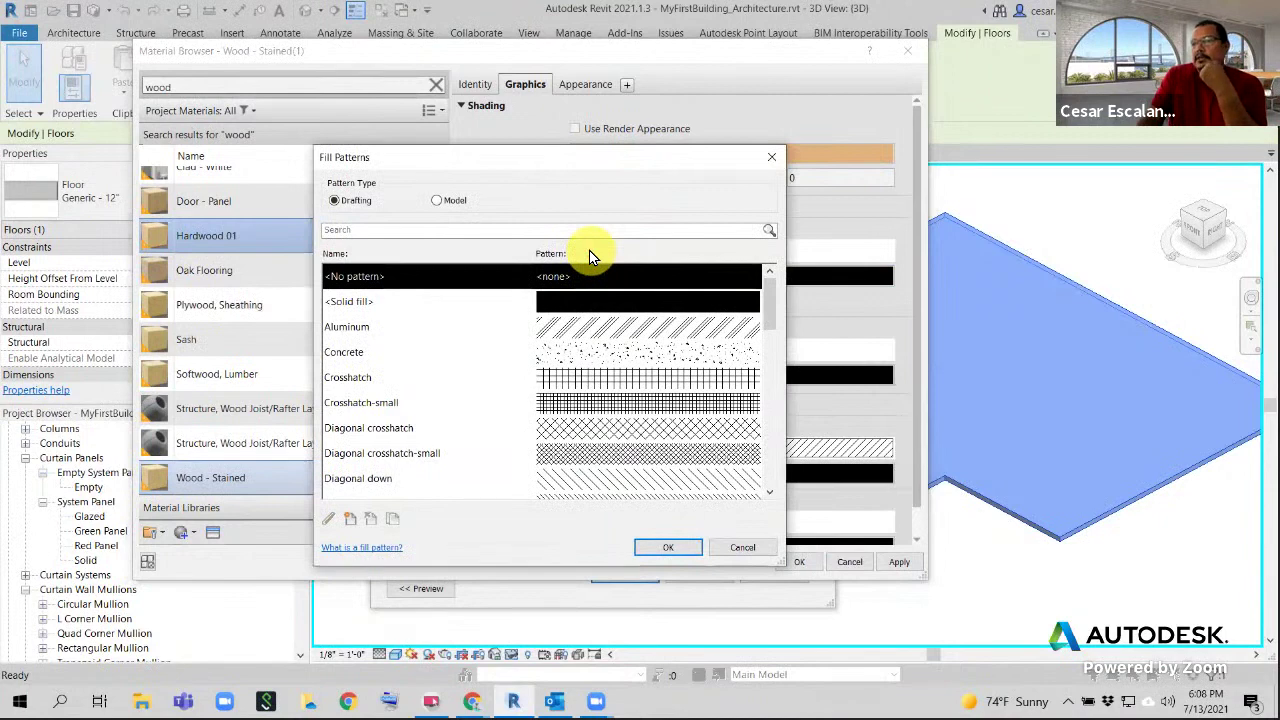
scroll(623, 352, down, 4)
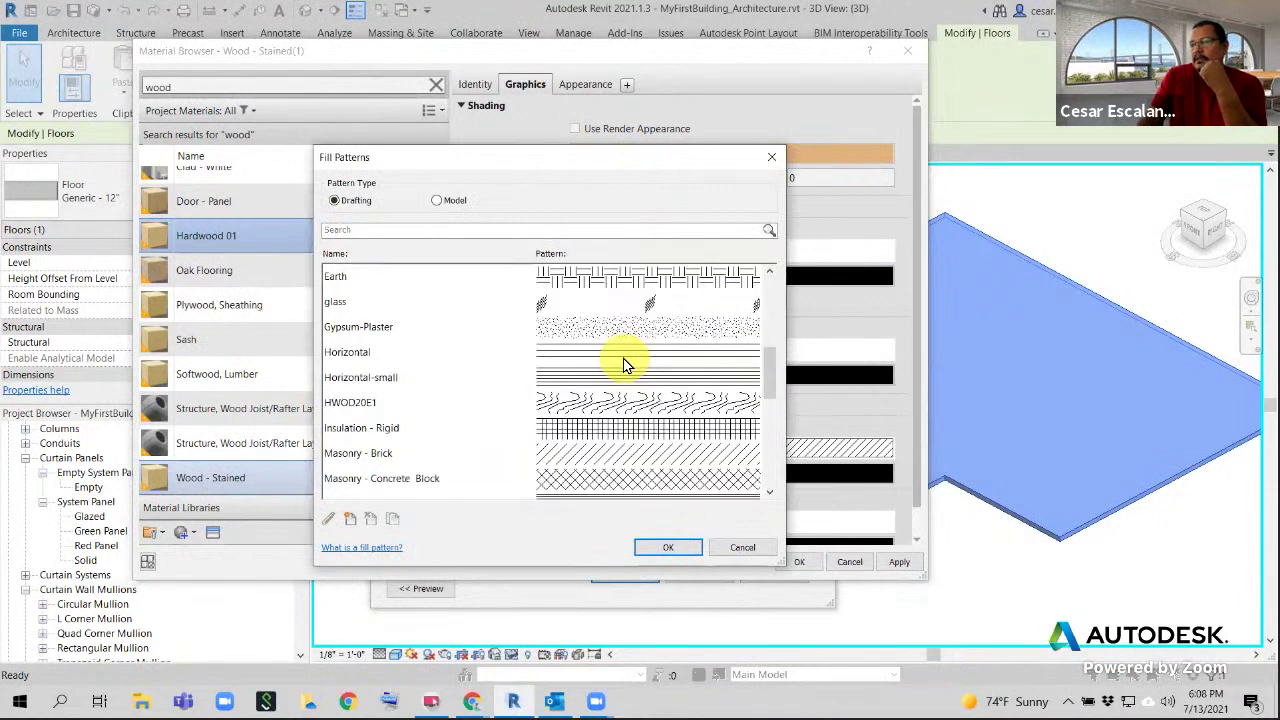
click(580, 410)
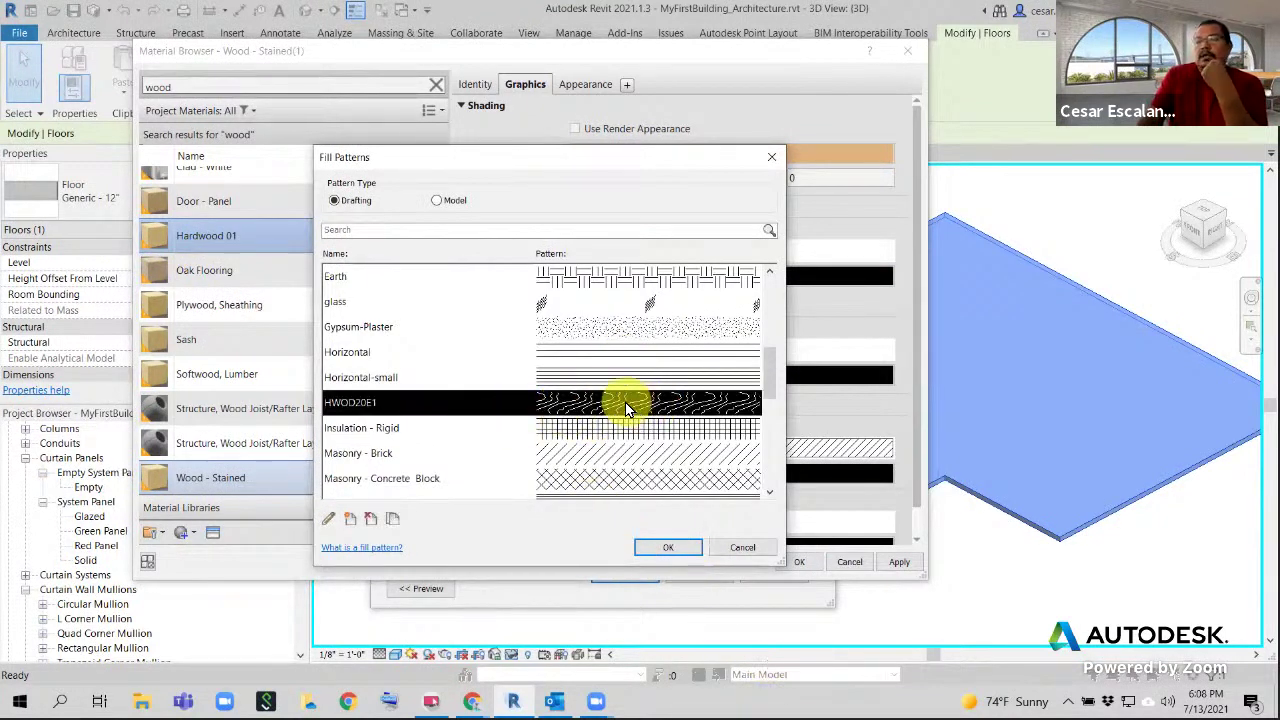
click(666, 548)
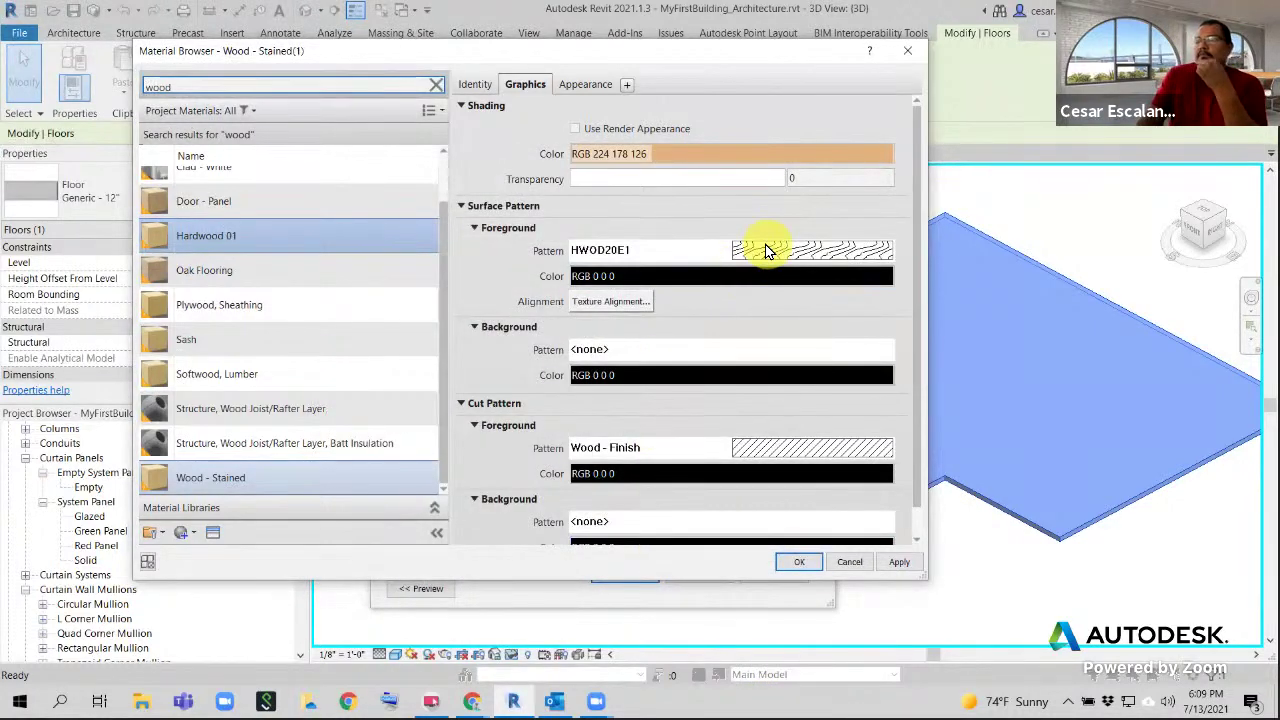
Open the Wood category of the Appearance Library to replace Hardwood 01's appearance asset
click(585, 88)
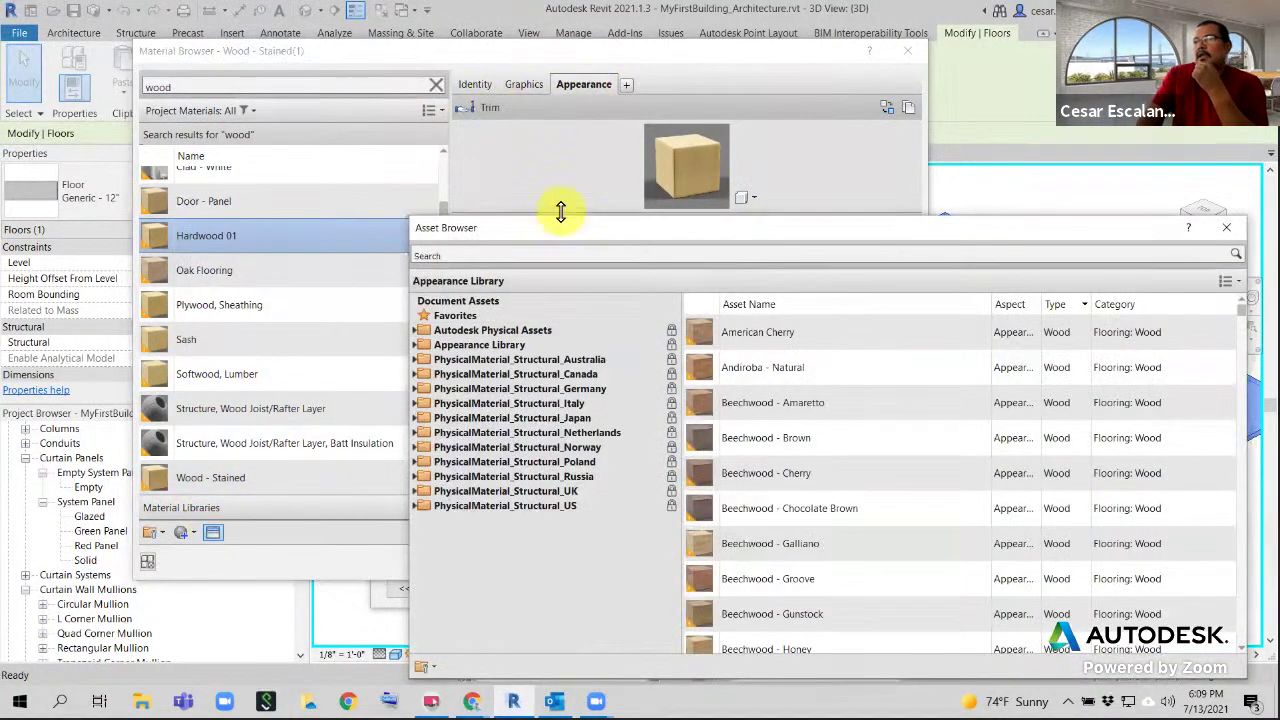
click(453, 346)
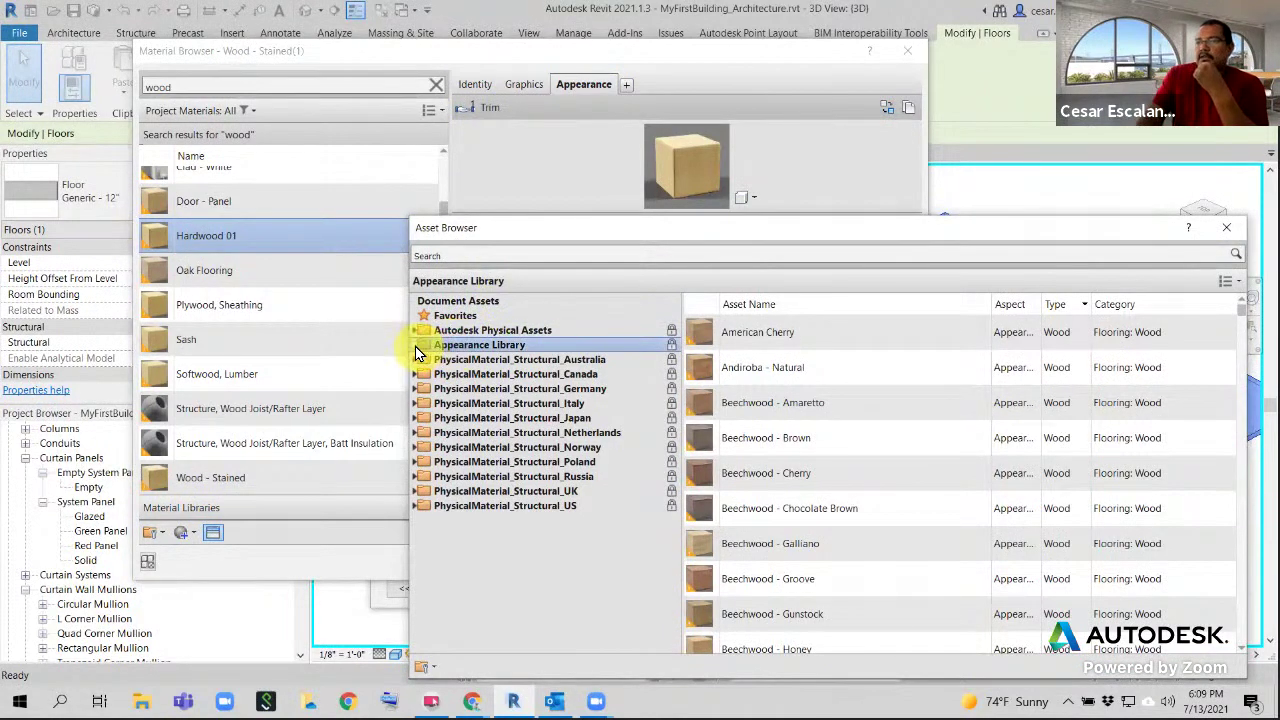
click(415, 345)
scroll(529, 395, down, 4)
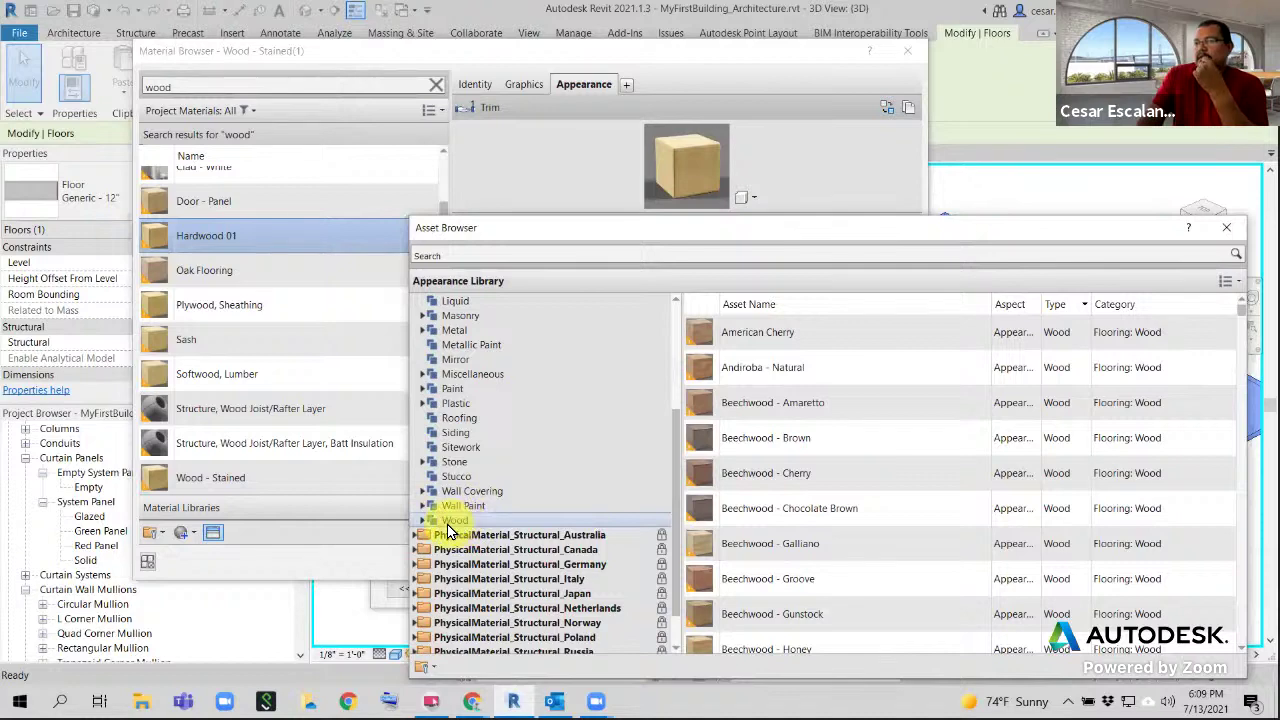
click(447, 522)
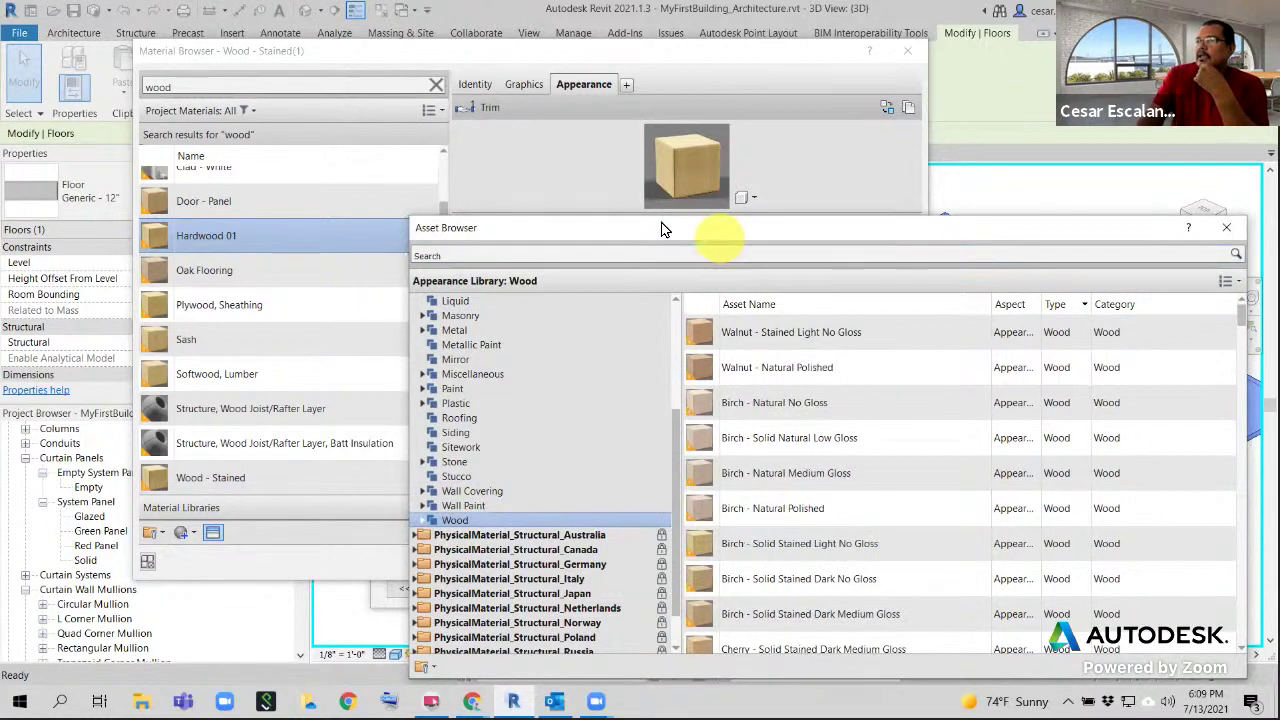
Replace Hardwood 01's appearance with the Oak (End Grain) asset and close the Asset Browser
drag(660, 229, 358, 107)
scroll(623, 390, down, 1)
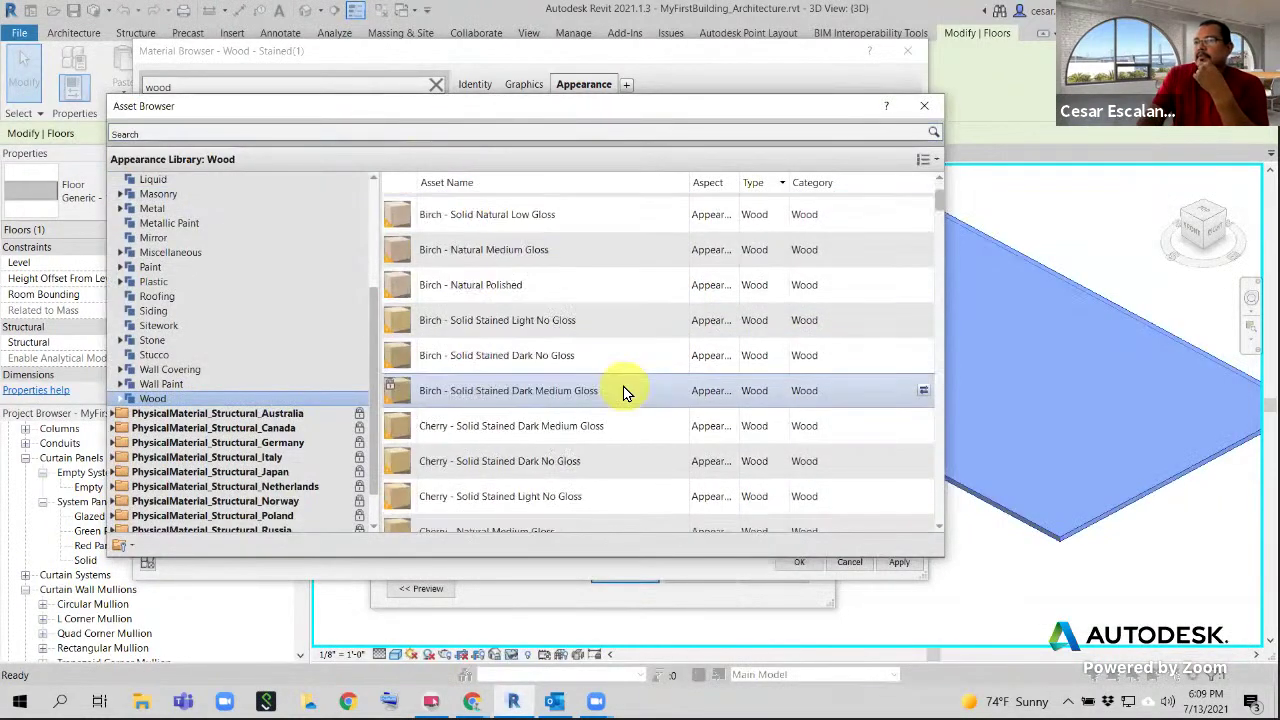
scroll(623, 390, down, 10)
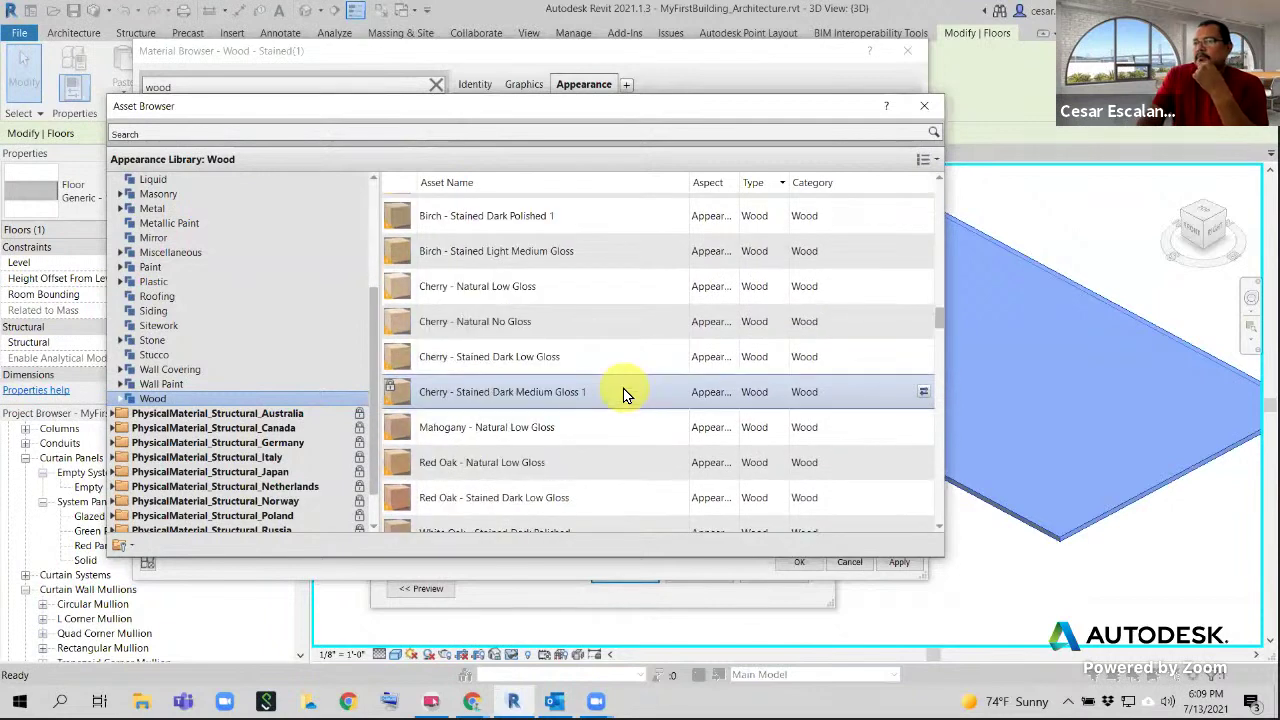
scroll(623, 388, down, 5)
drag(935, 350, 951, 412)
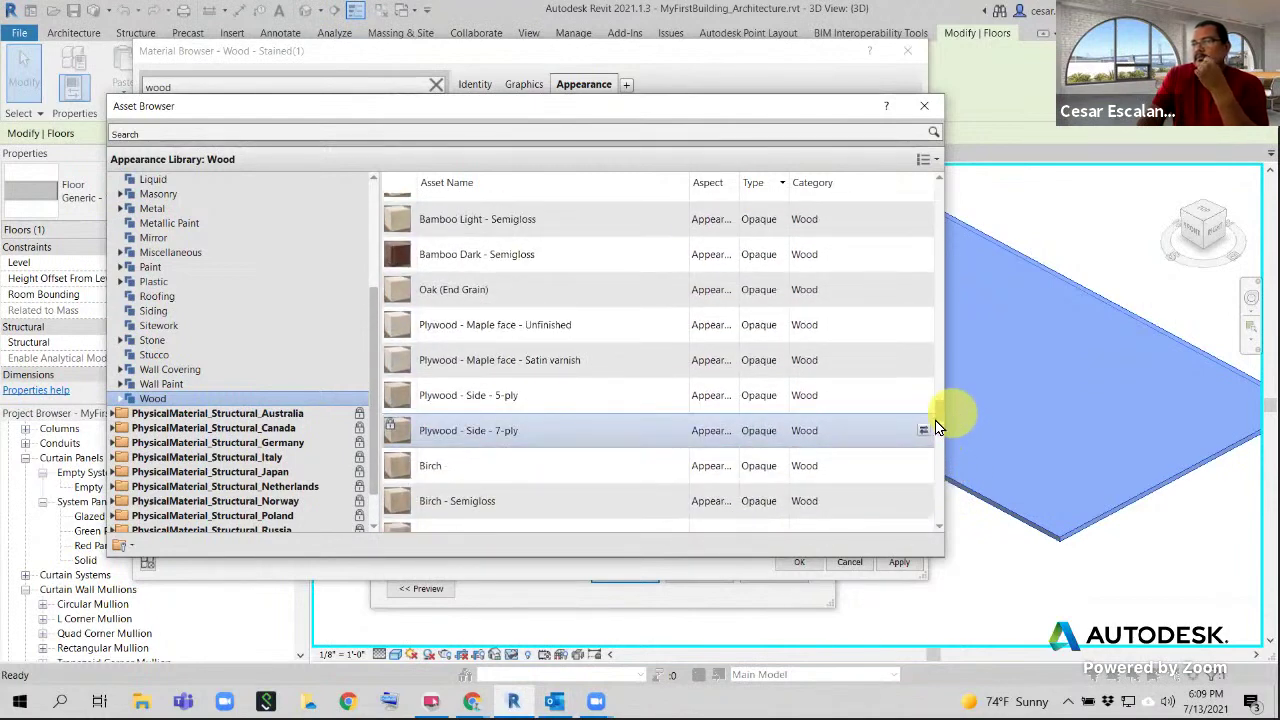
scroll(465, 482, up, 1)
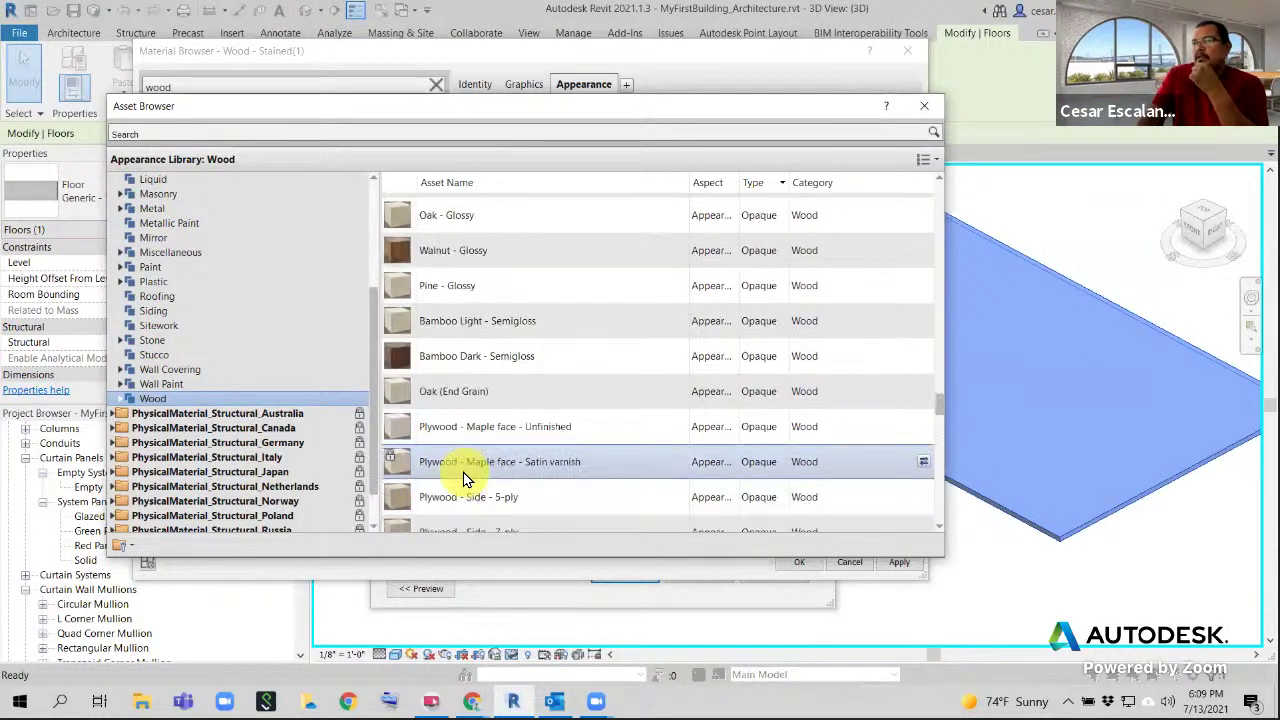
click(455, 393)
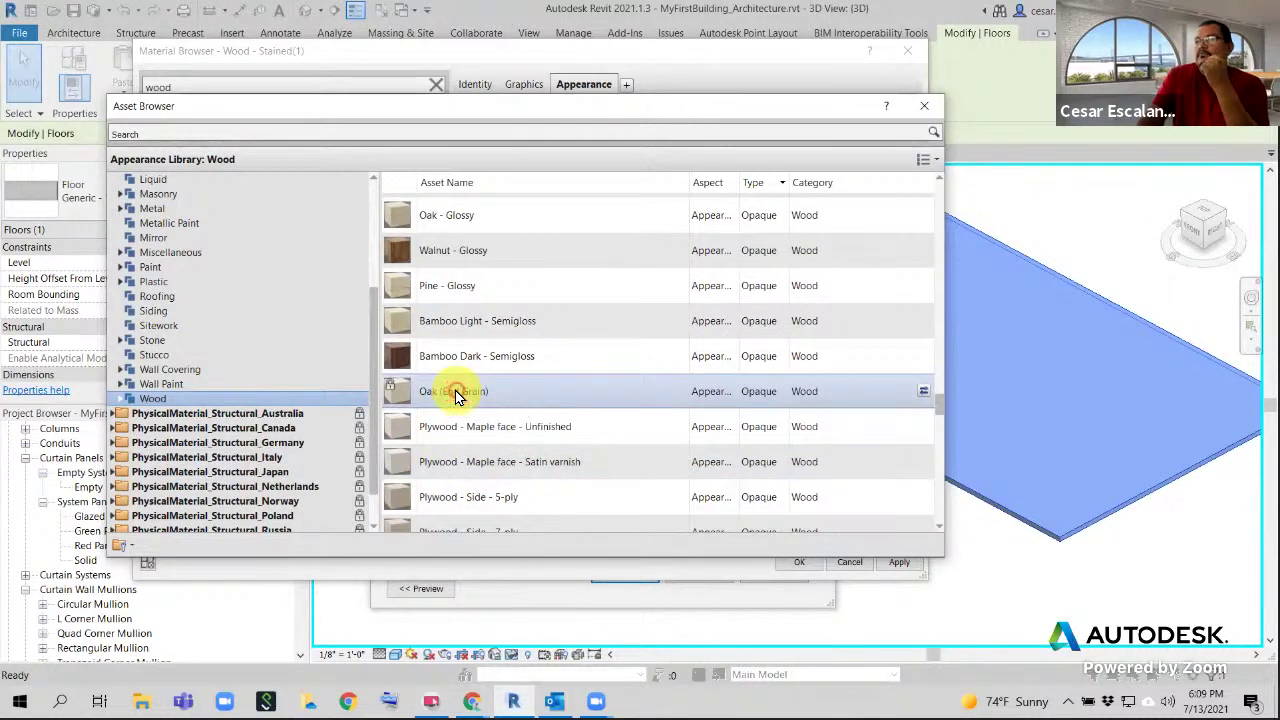
click(922, 104)
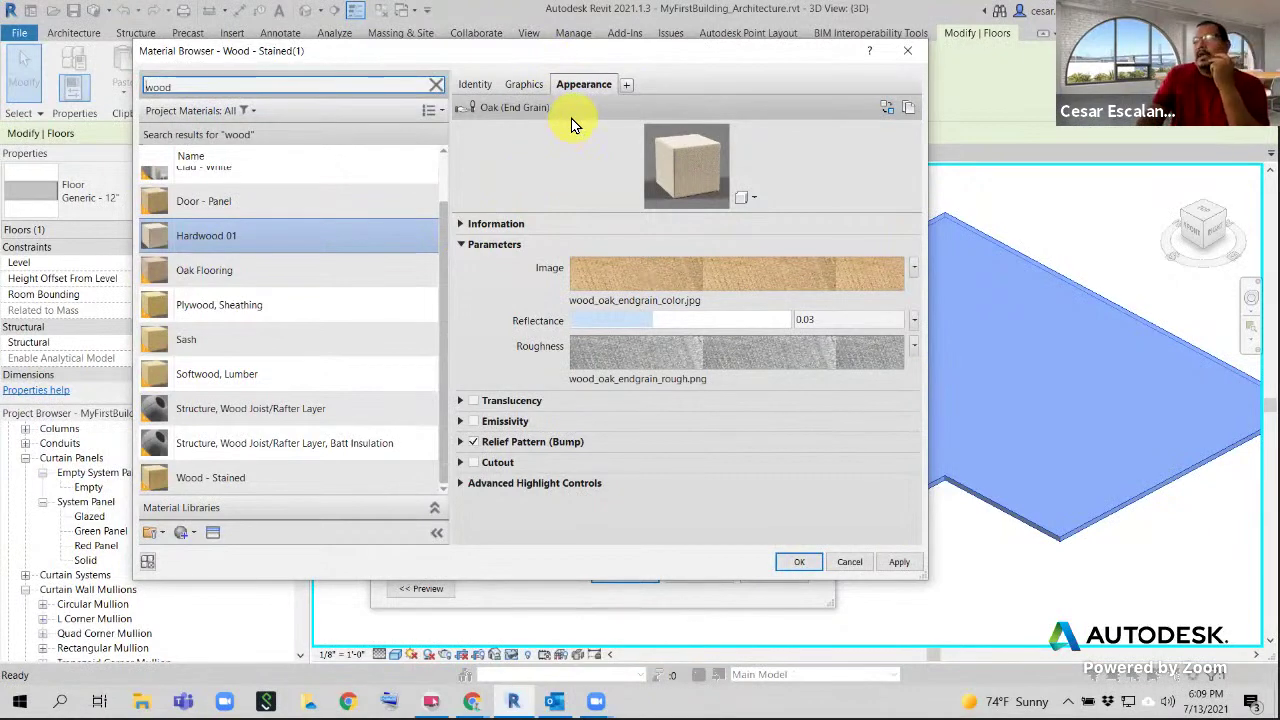
Make Hardwood 01's shading use its render appearance and assign the material to the floor's structure layer
click(527, 86)
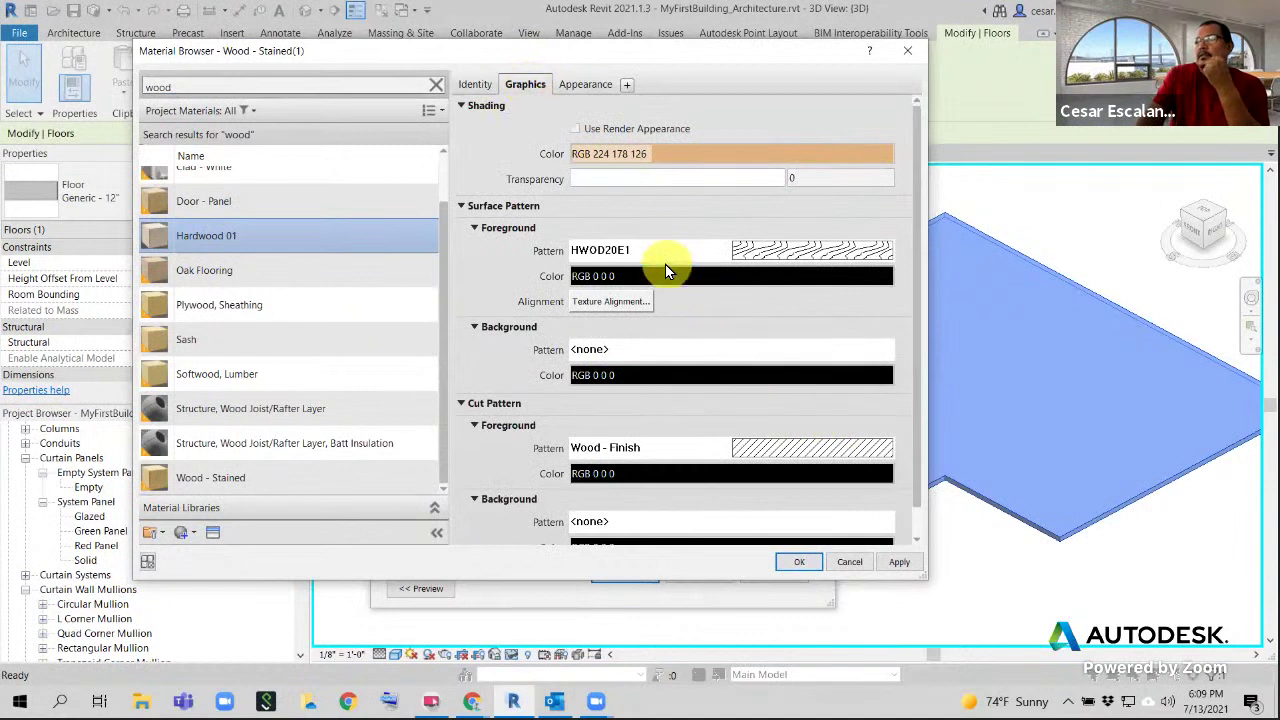
click(574, 129)
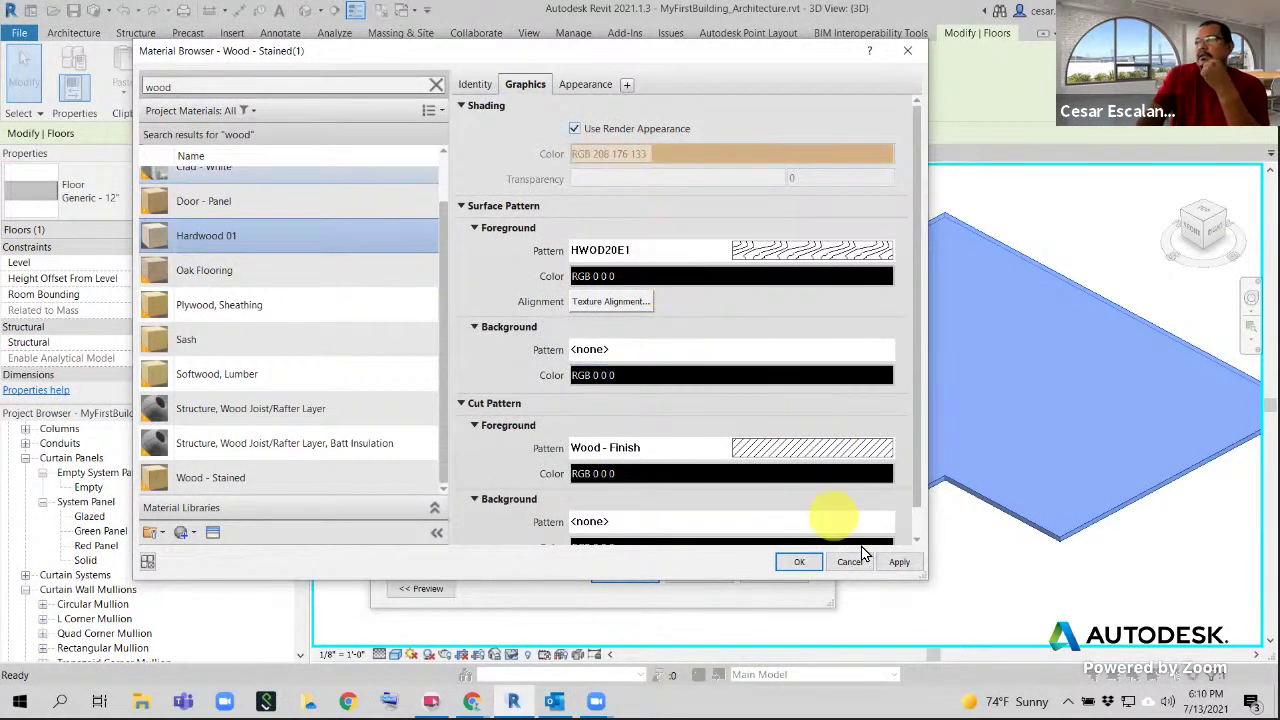
click(900, 563)
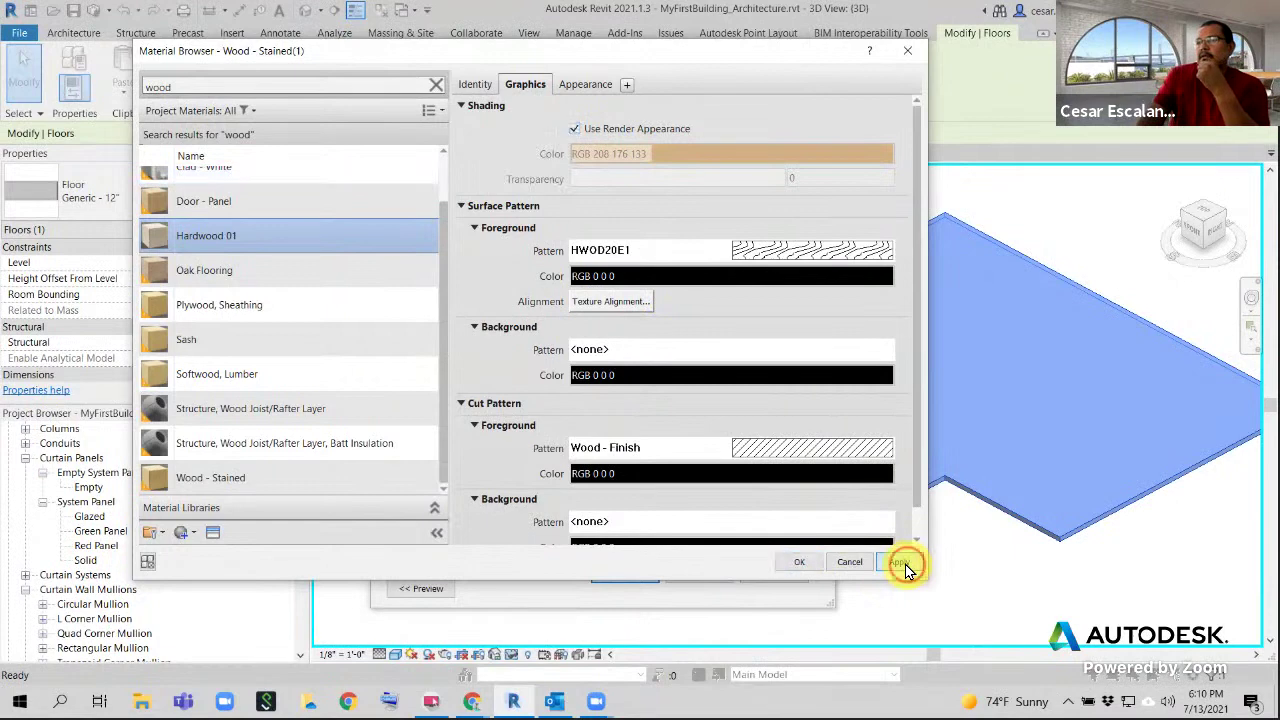
click(800, 562)
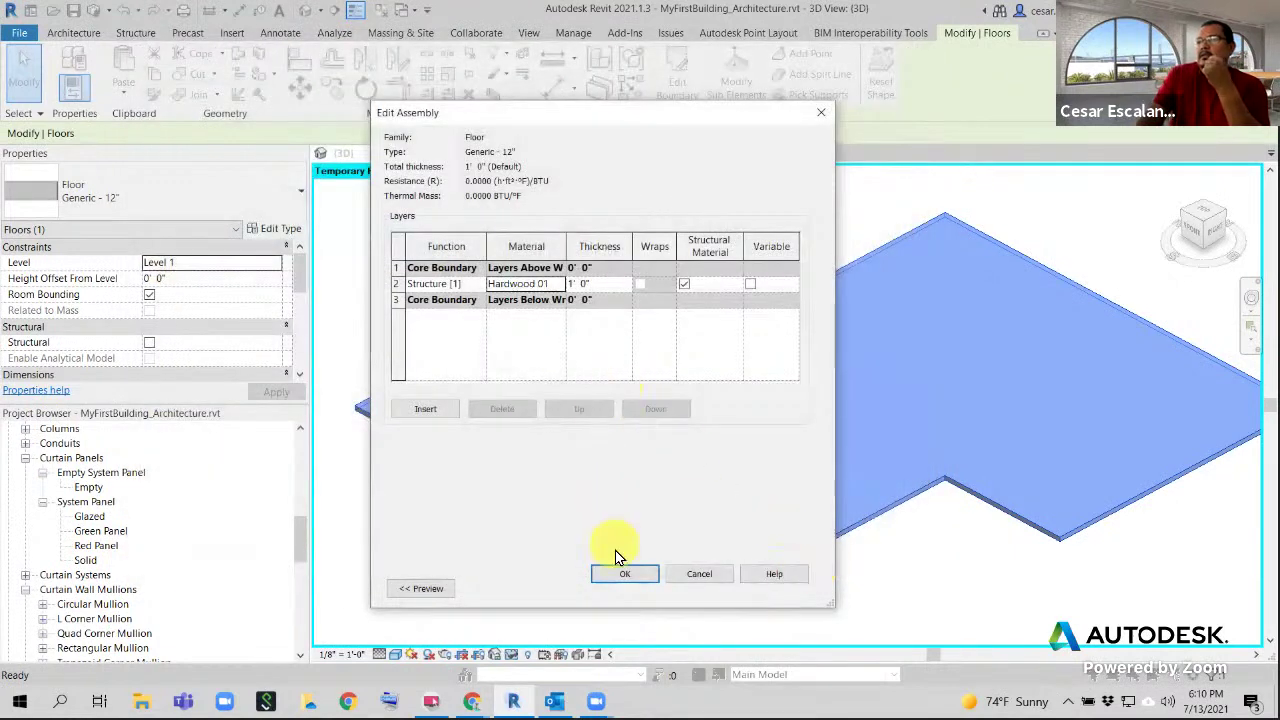
Confirm the edited assembly and type properties of the Generic - 12" floor and inspect its wood pattern up close
click(625, 574)
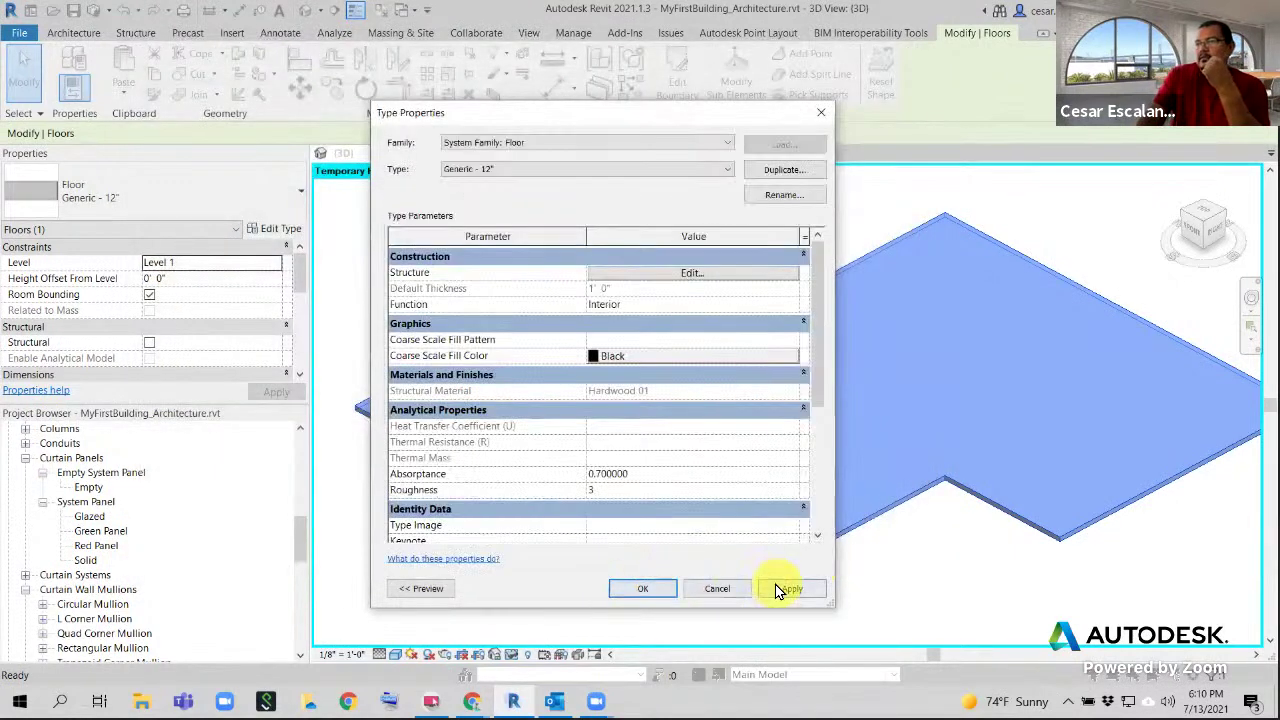
click(643, 588)
click(871, 586)
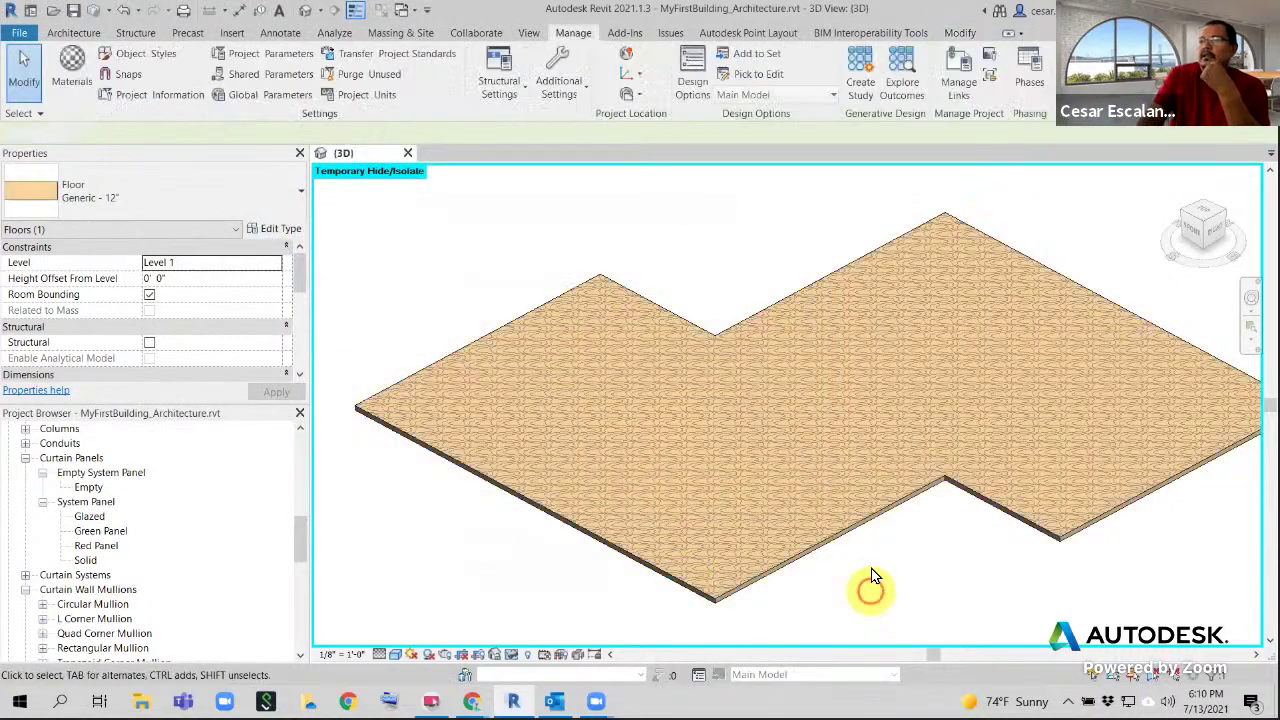
scroll(862, 560, up, 5)
scroll(800, 537, up, 3)
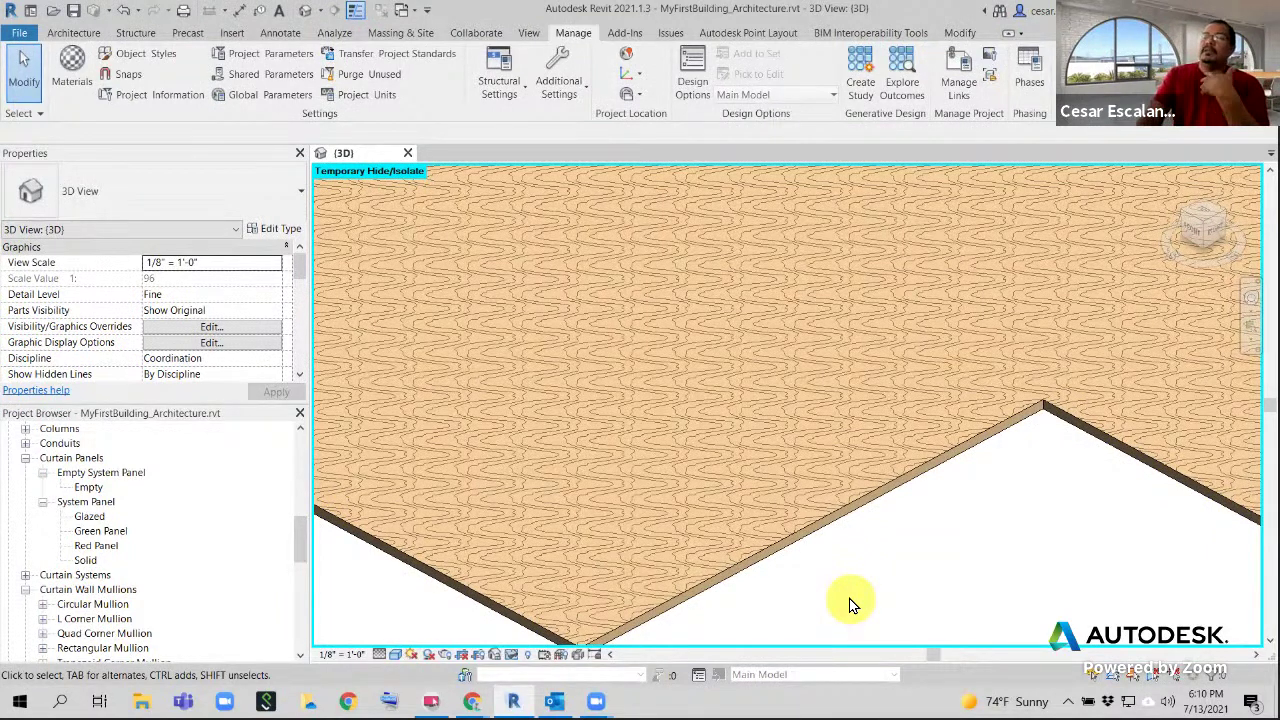
scroll(850, 603, down, 4)
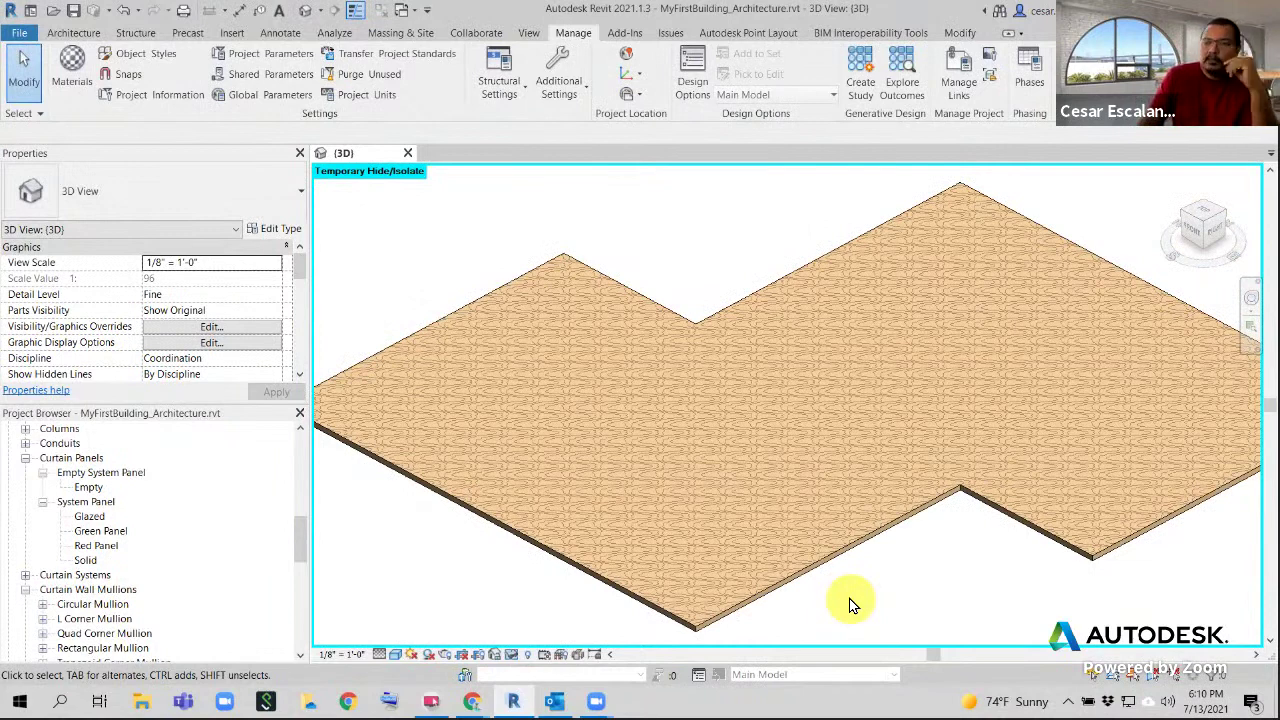
scroll(741, 524, down, 2)
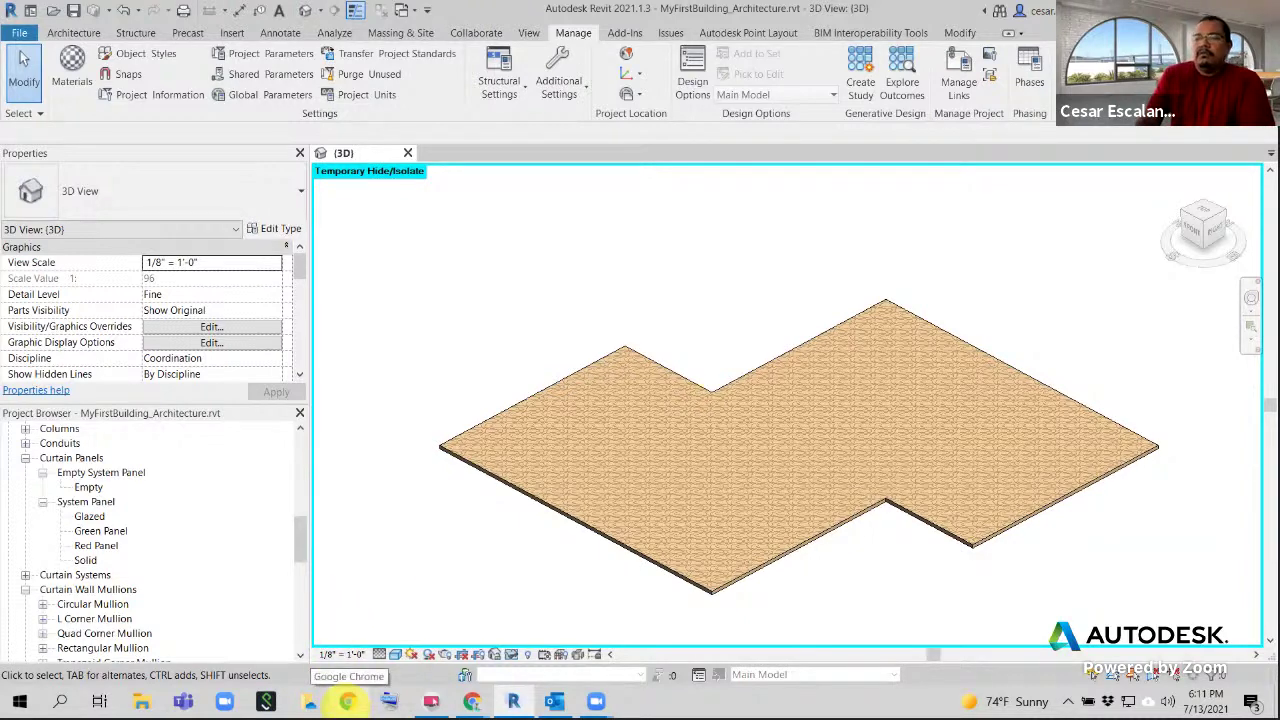
Switch to the Autodesk App Store website and search the Revit apps for "pattern"
click(347, 701)
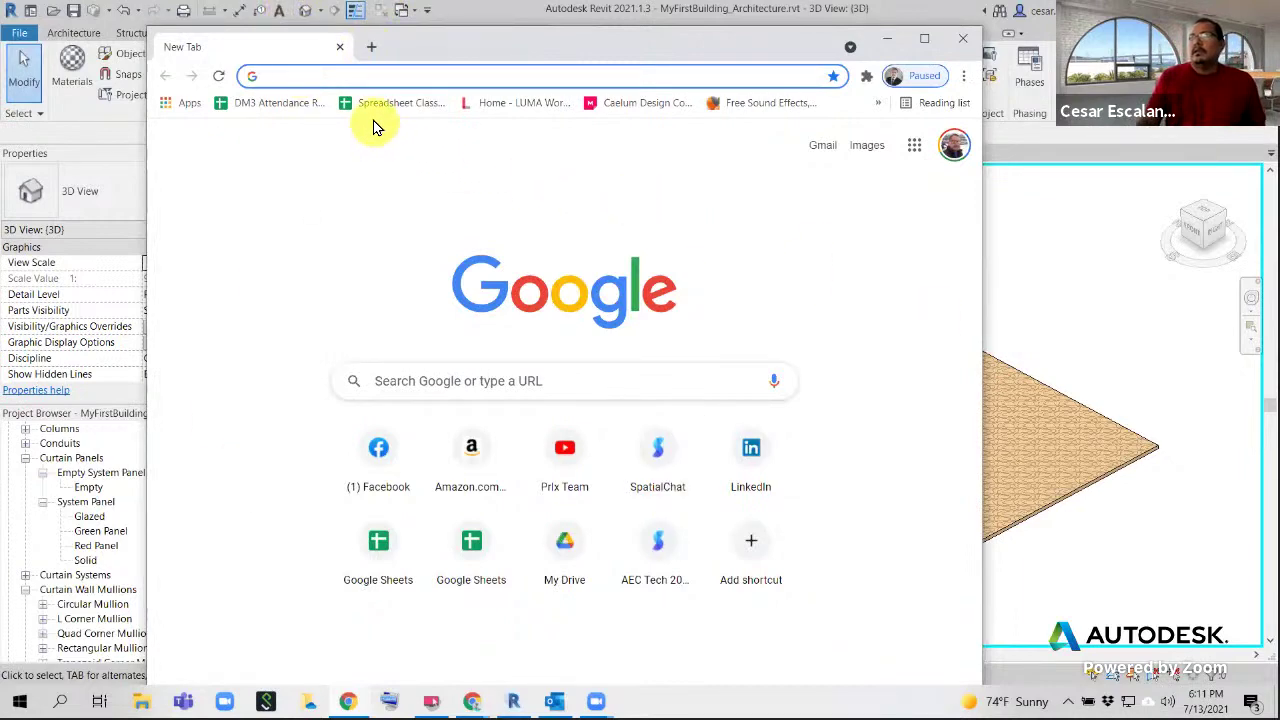
click(963, 40)
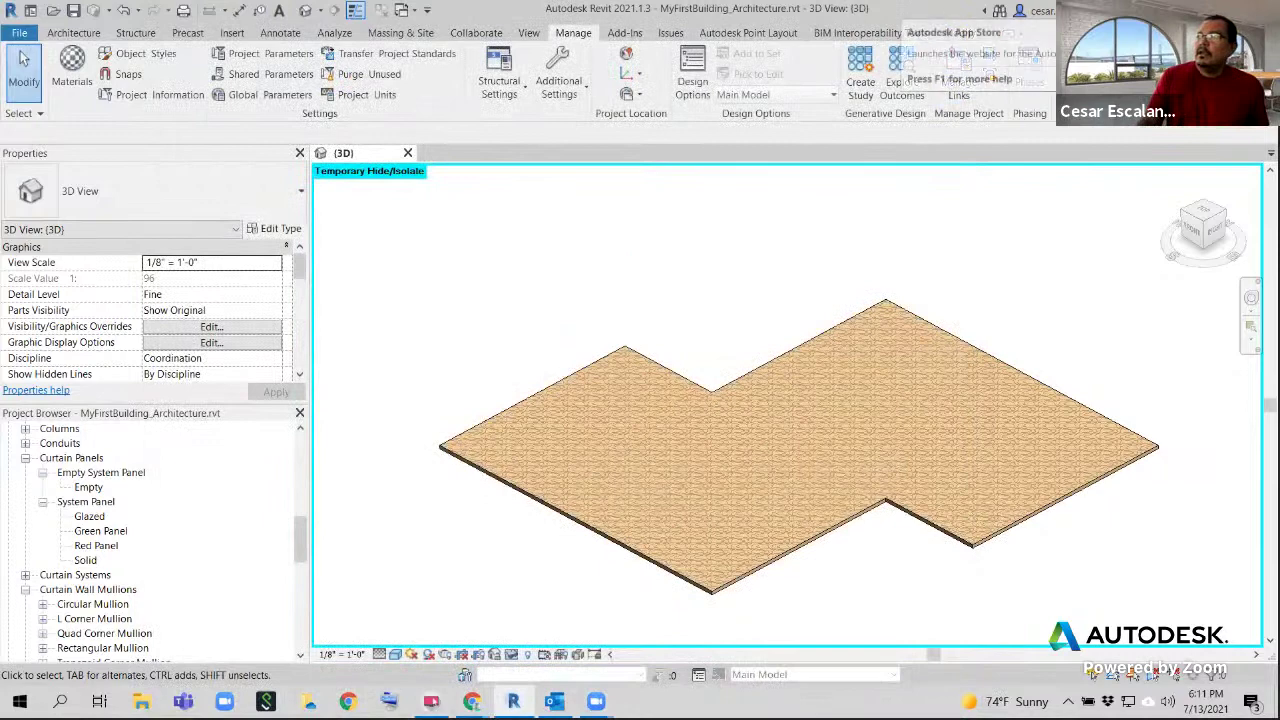
click(1122, 11)
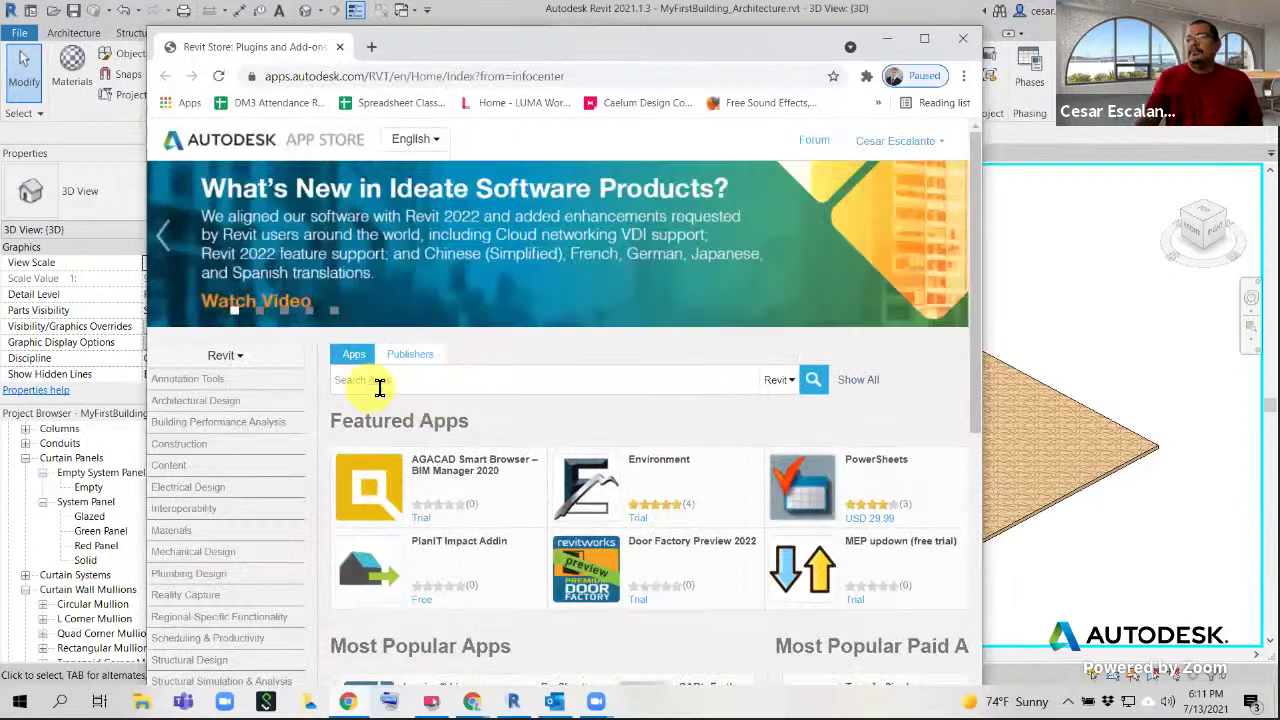
click(380, 382)
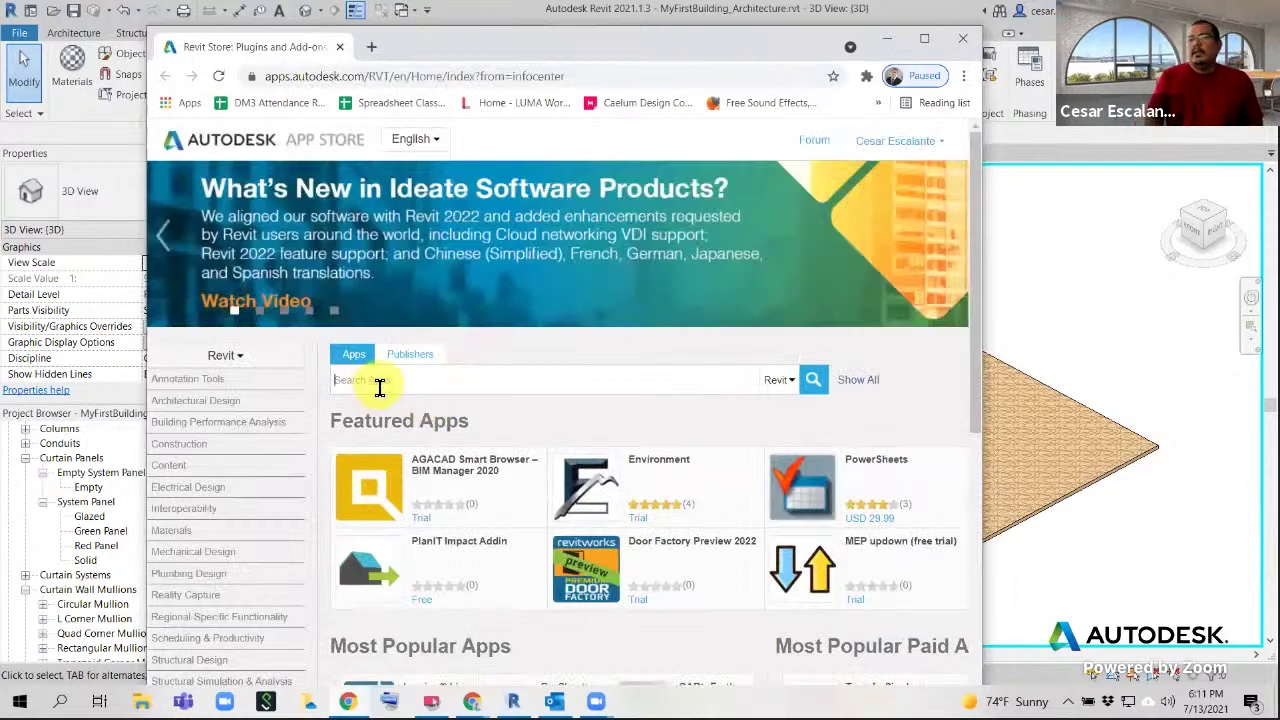
text(pattern)
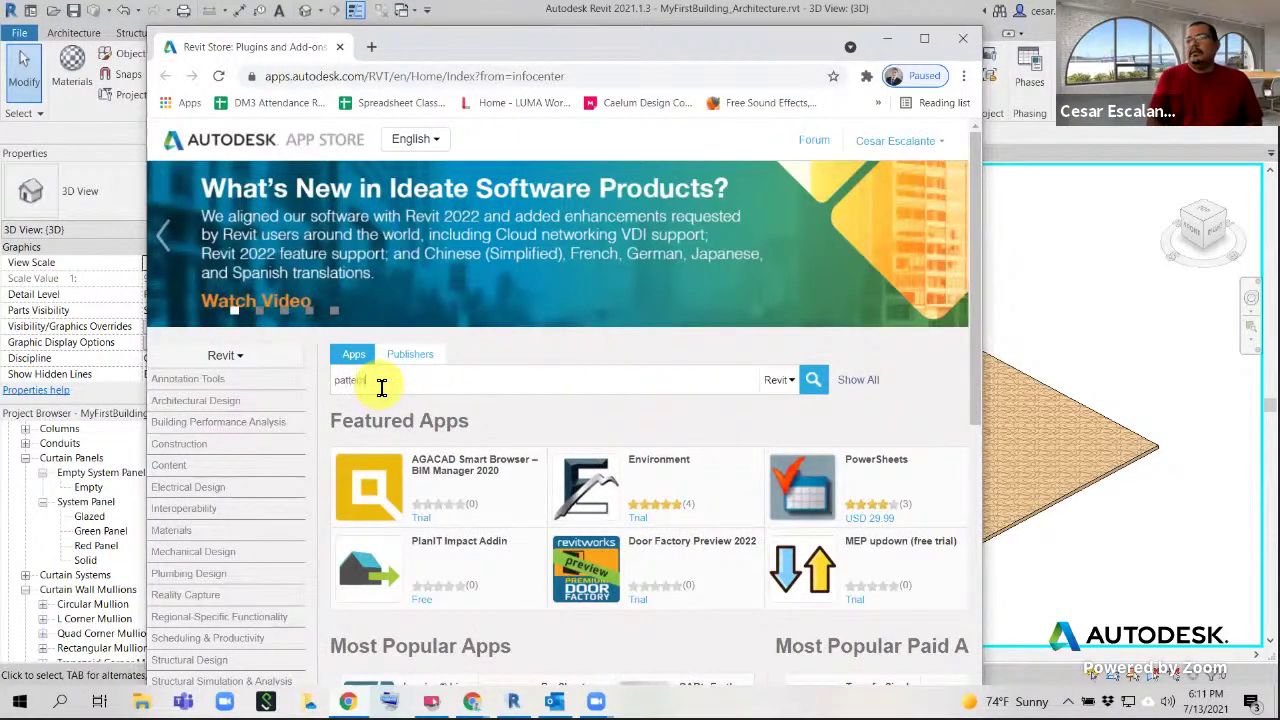
key(Return)
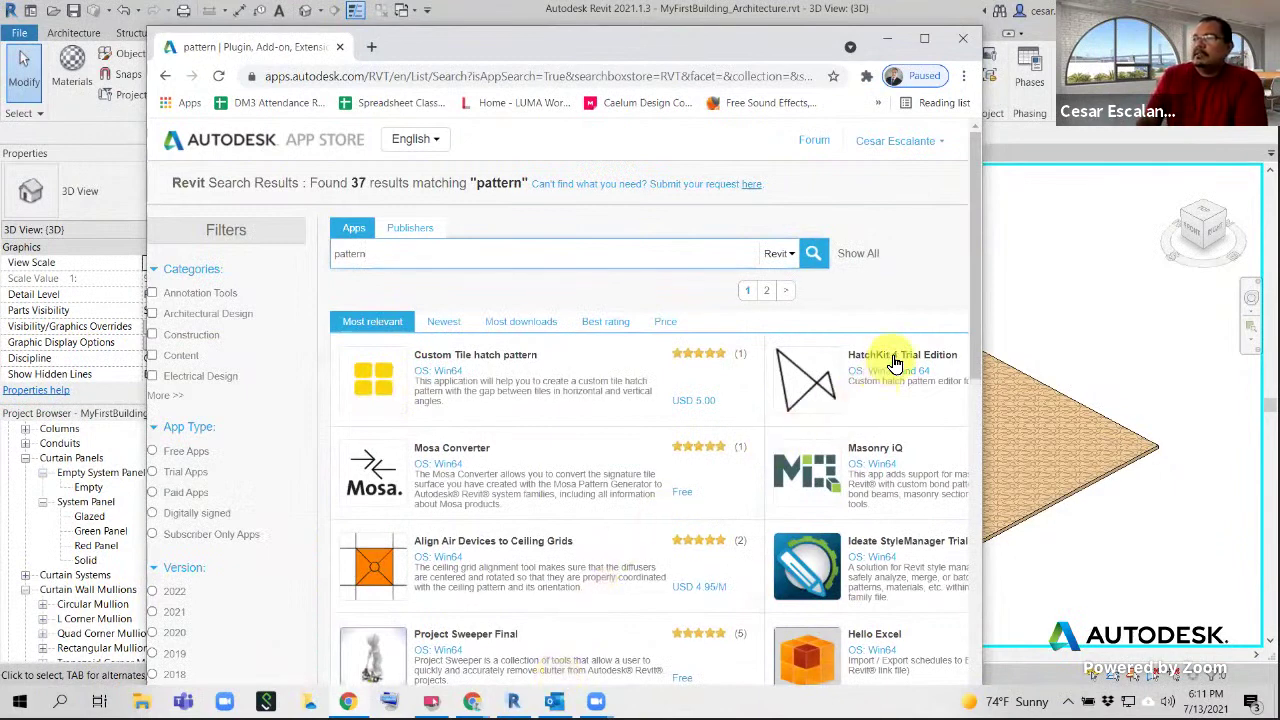
Review the HatchKit 4 Trial Edition app page and its publisher's website, then close both pages
click(922, 37)
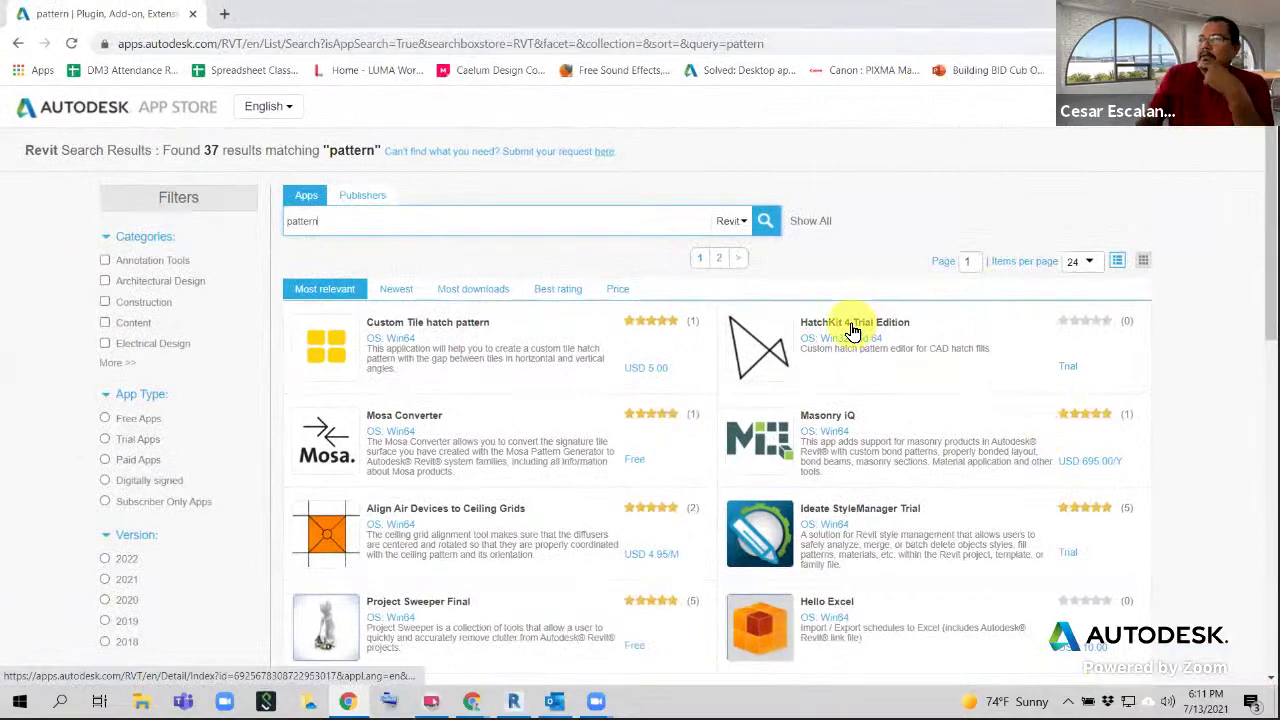
click(852, 331)
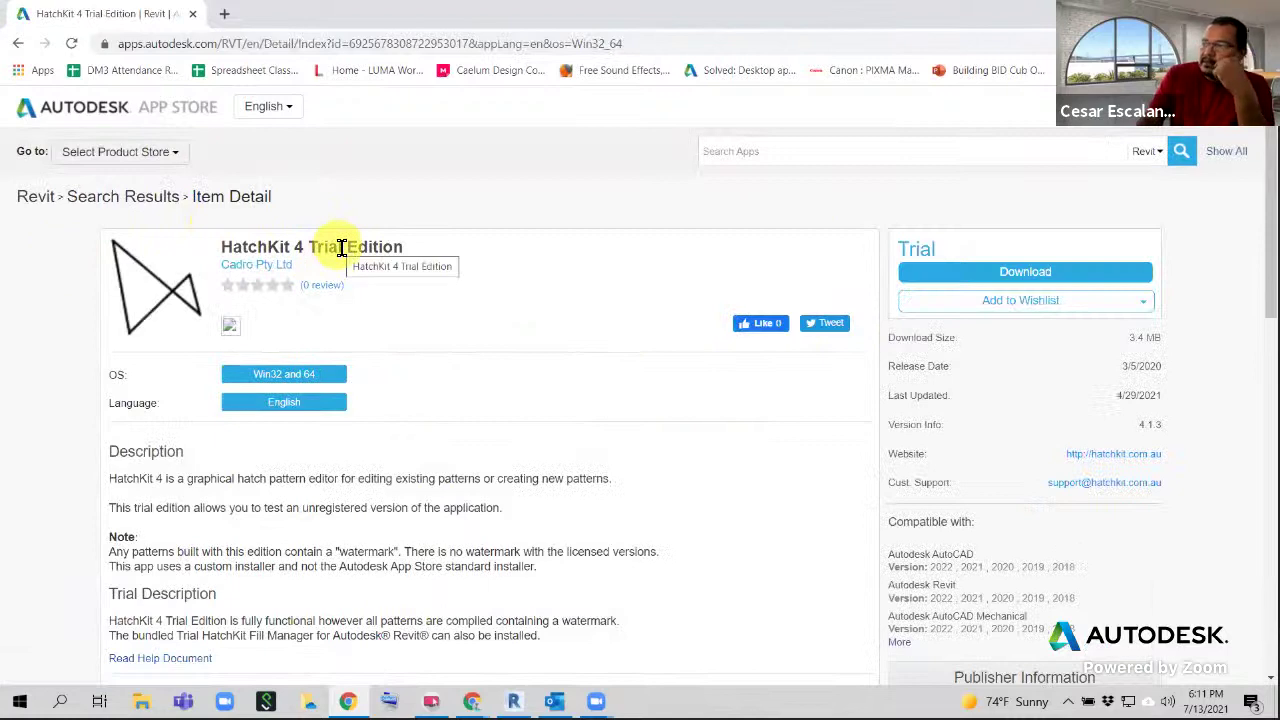
scroll(340, 249, down, 1)
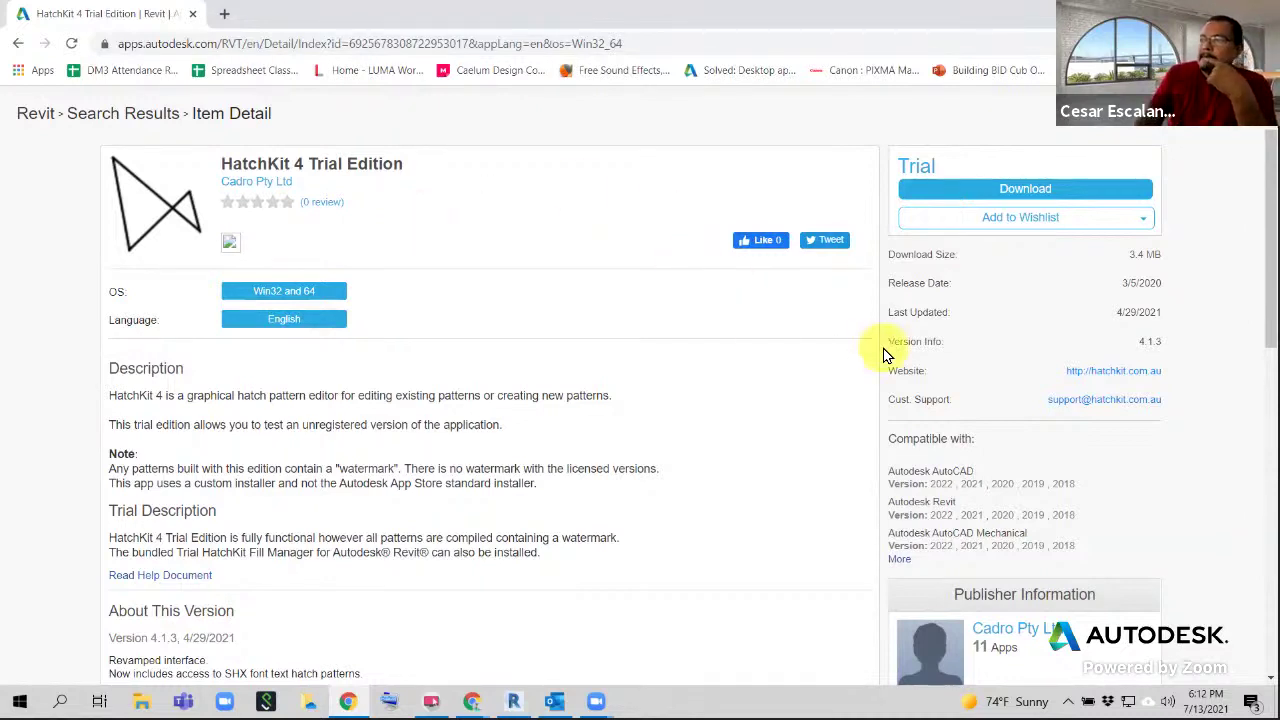
click(1100, 371)
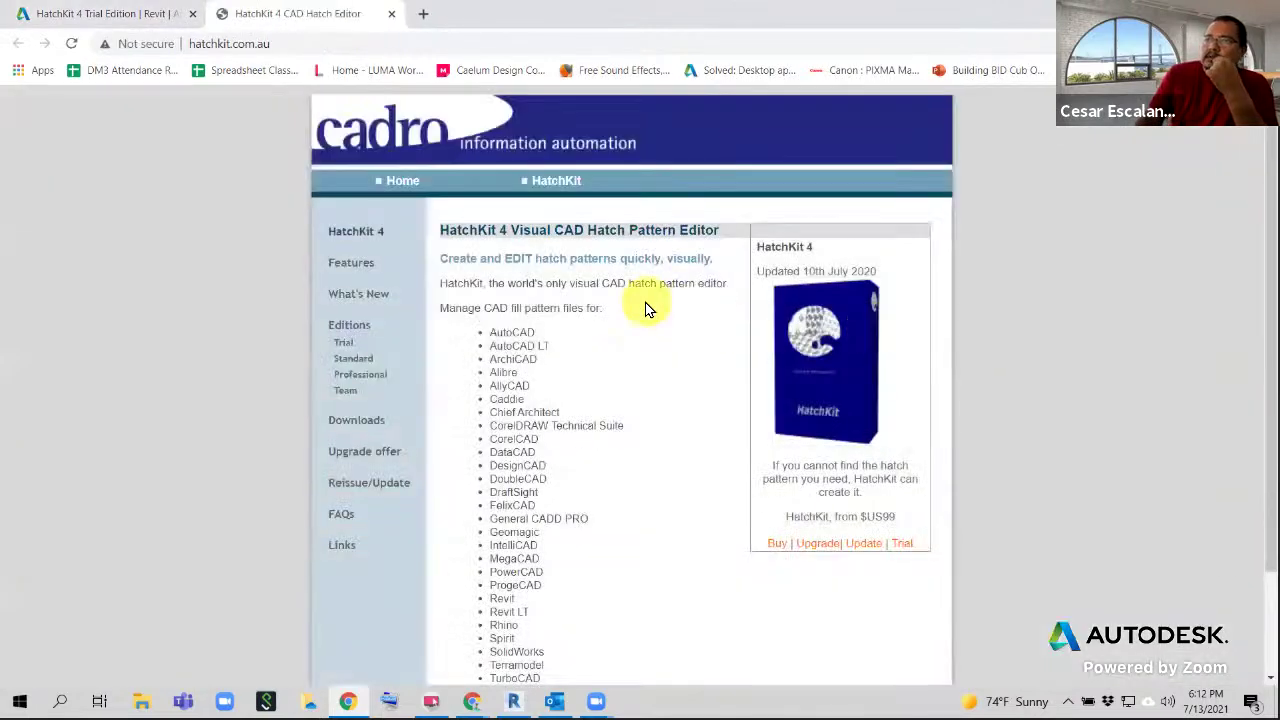
scroll(689, 338, down, 2)
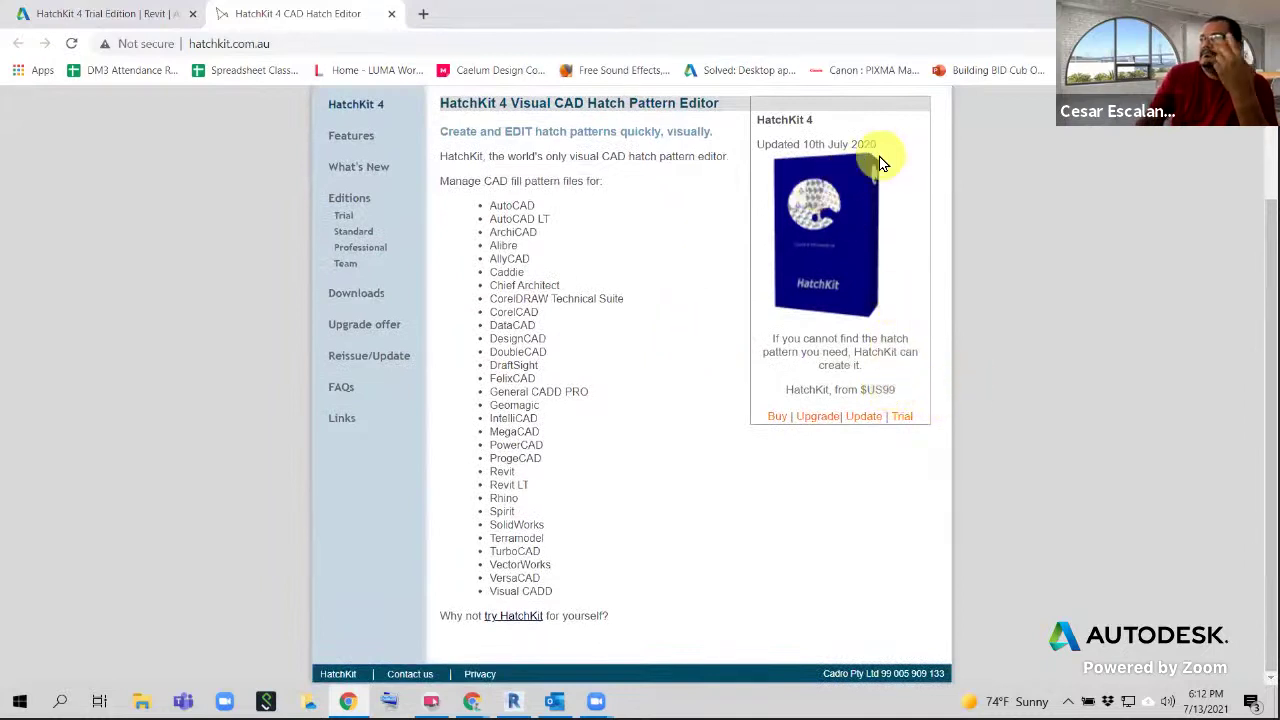
click(391, 14)
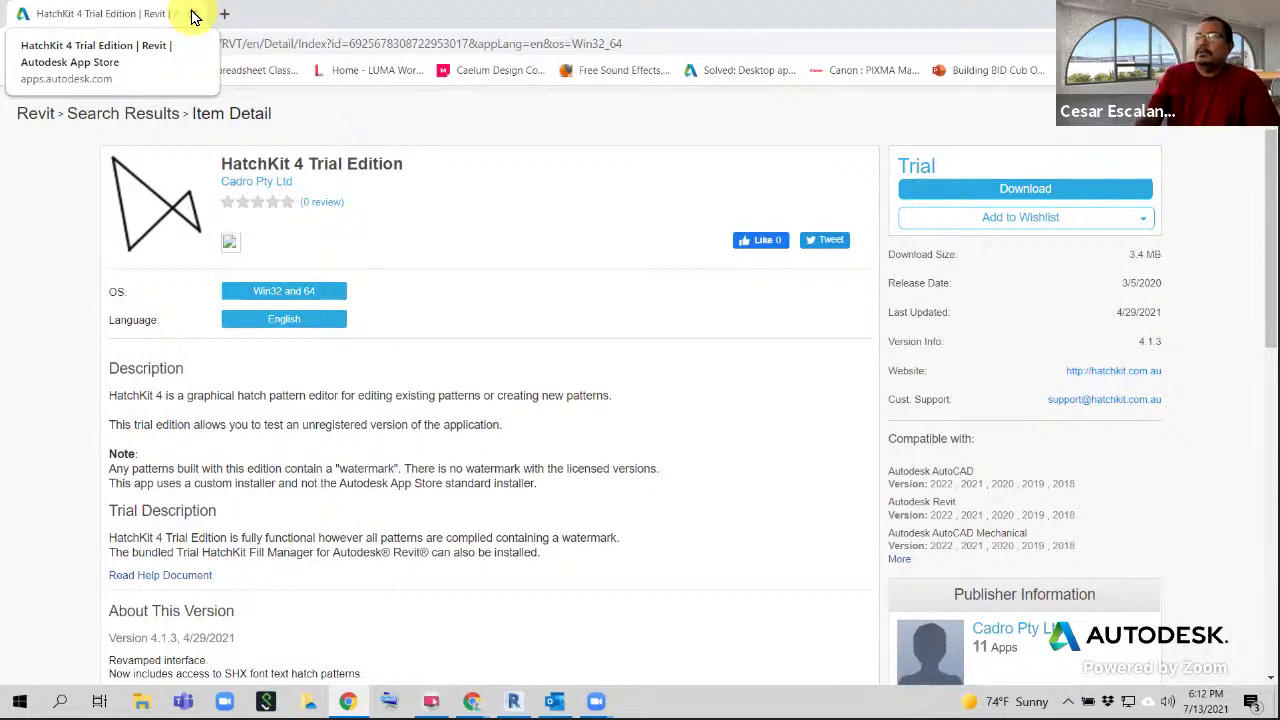
click(195, 16)
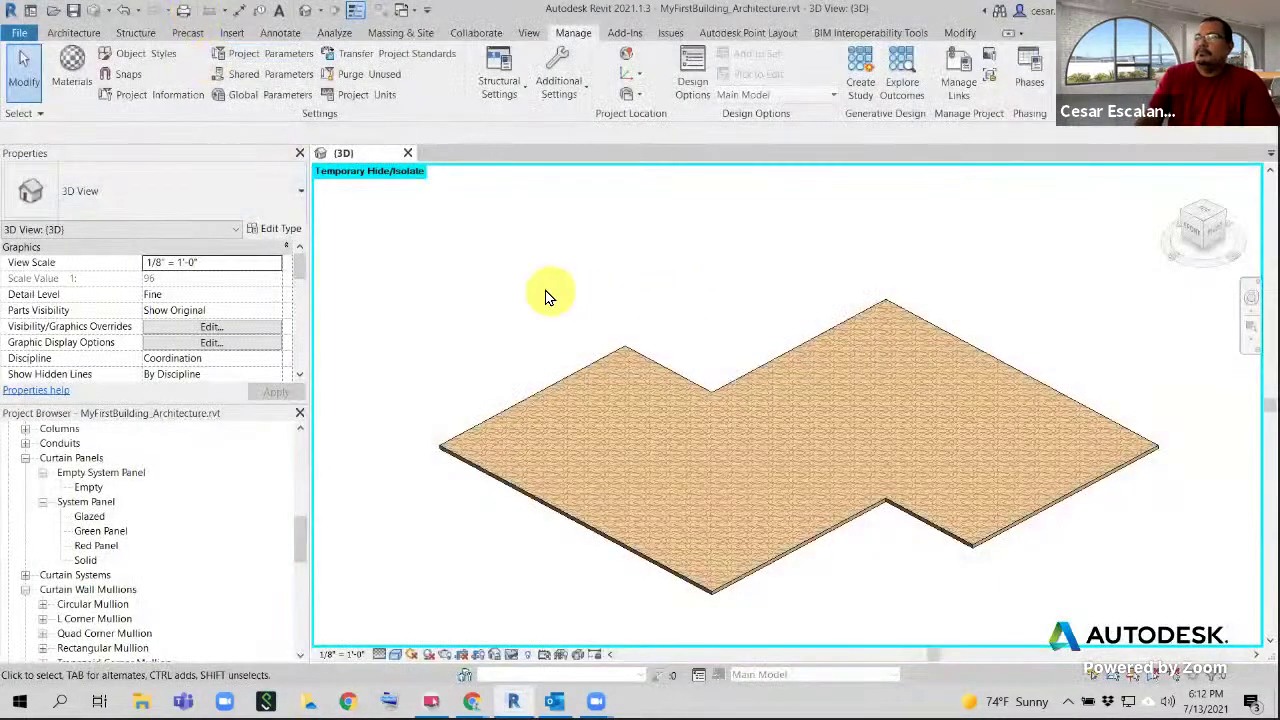
Reset the temporary hide/isolate in the 3D view to show the whole building model again
scroll(555, 277, down, 1)
scroll(829, 344, up, 1)
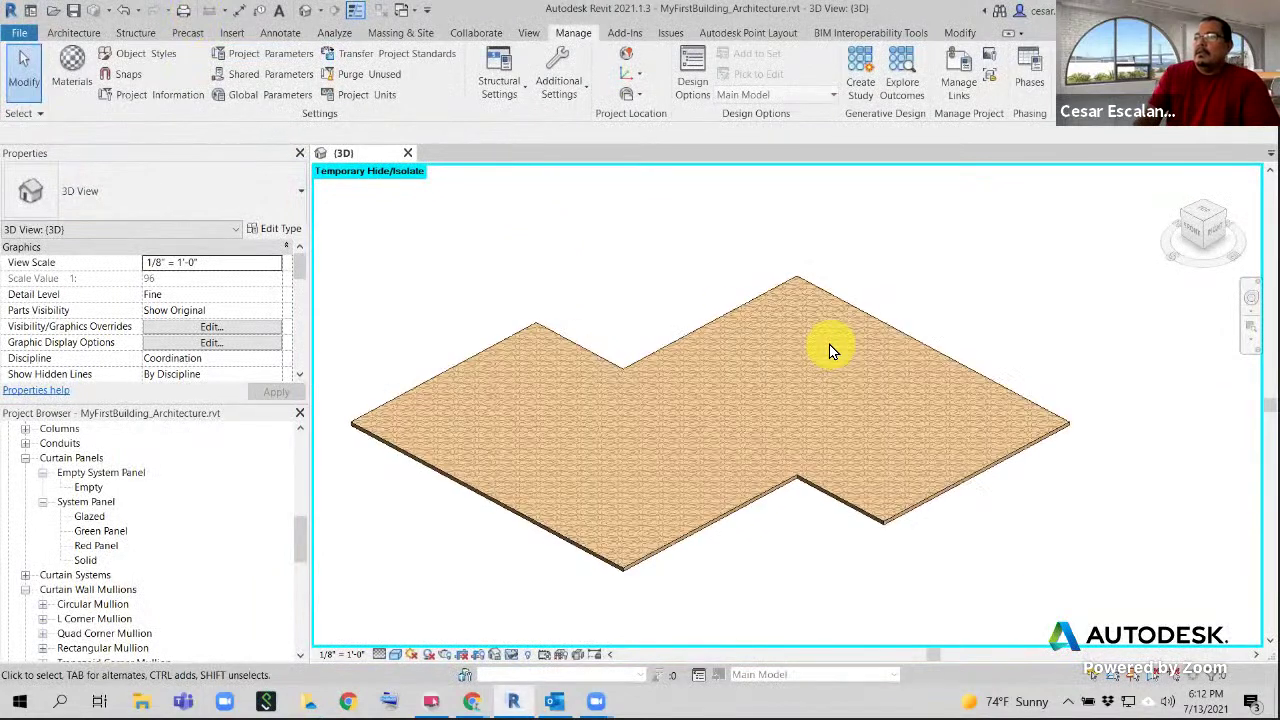
scroll(793, 478, up, 2)
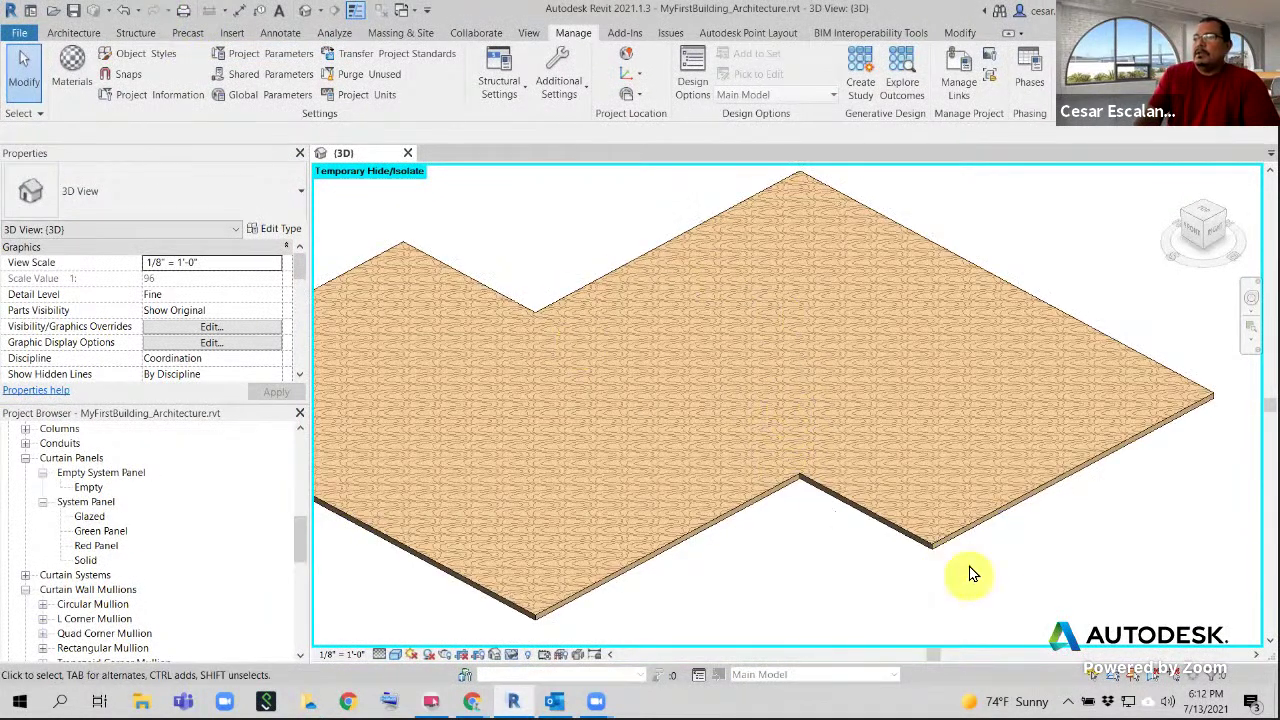
scroll(968, 573, down, 2)
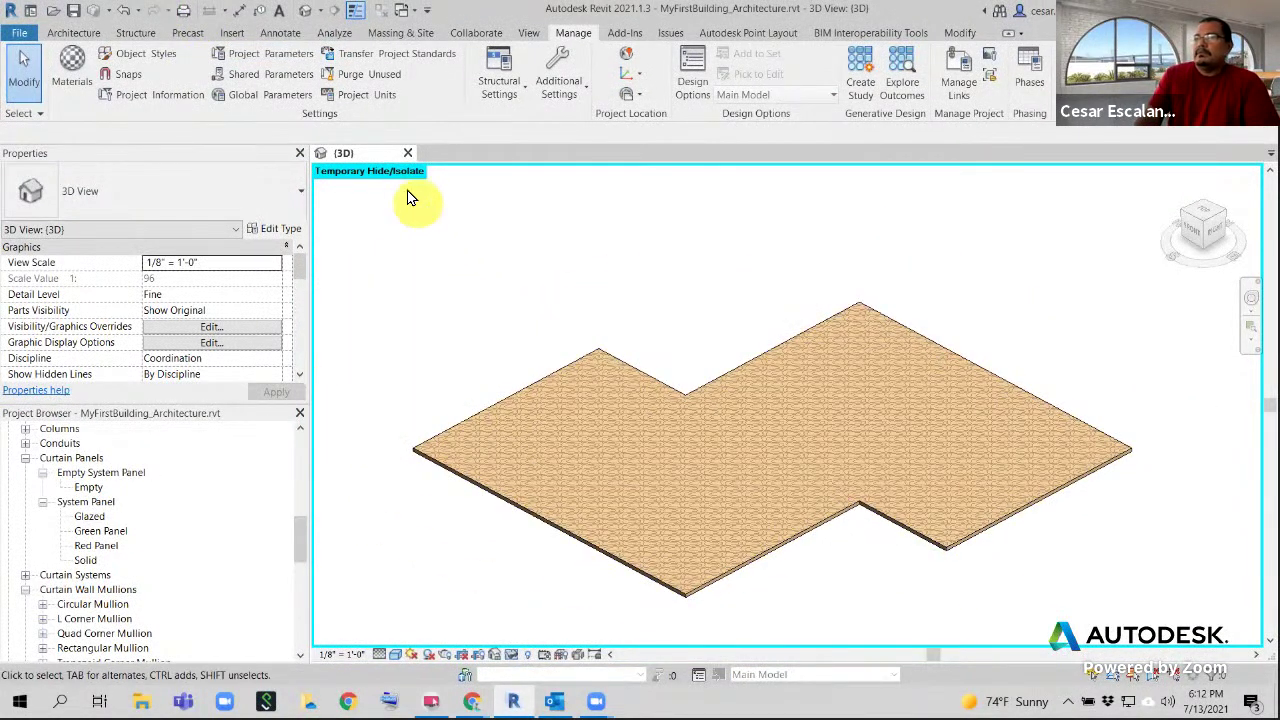
click(510, 651)
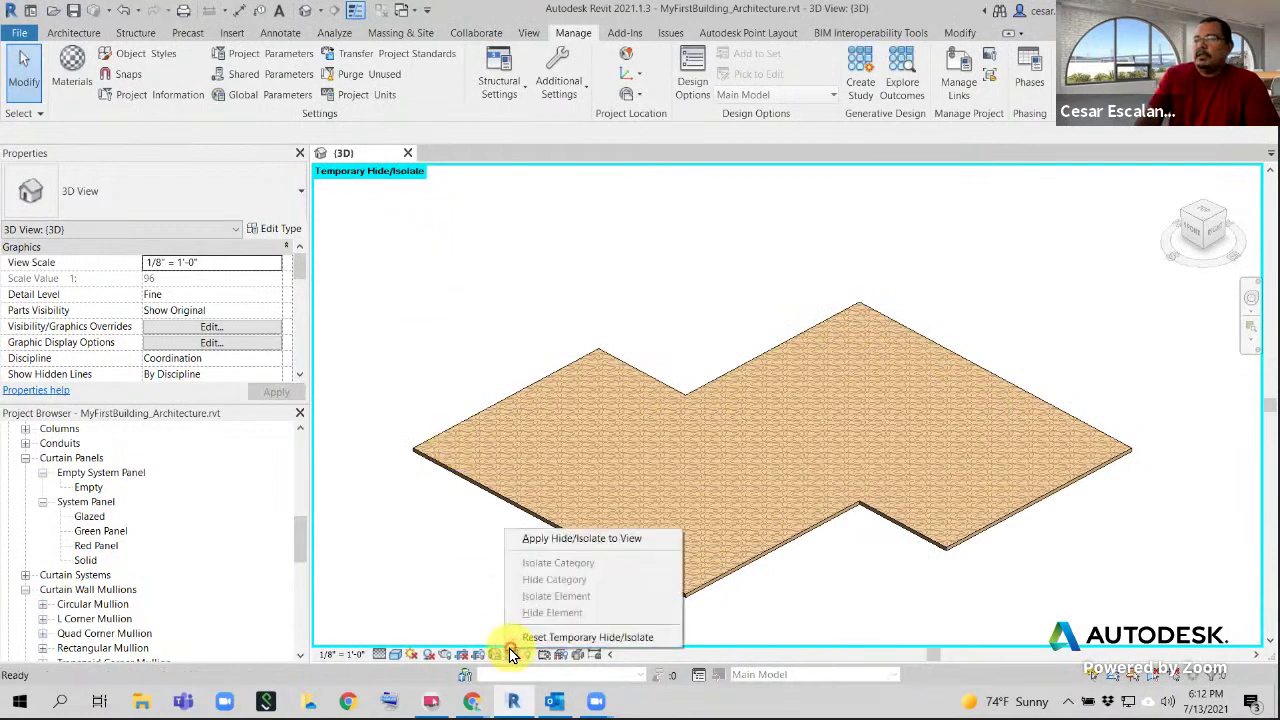
click(531, 637)
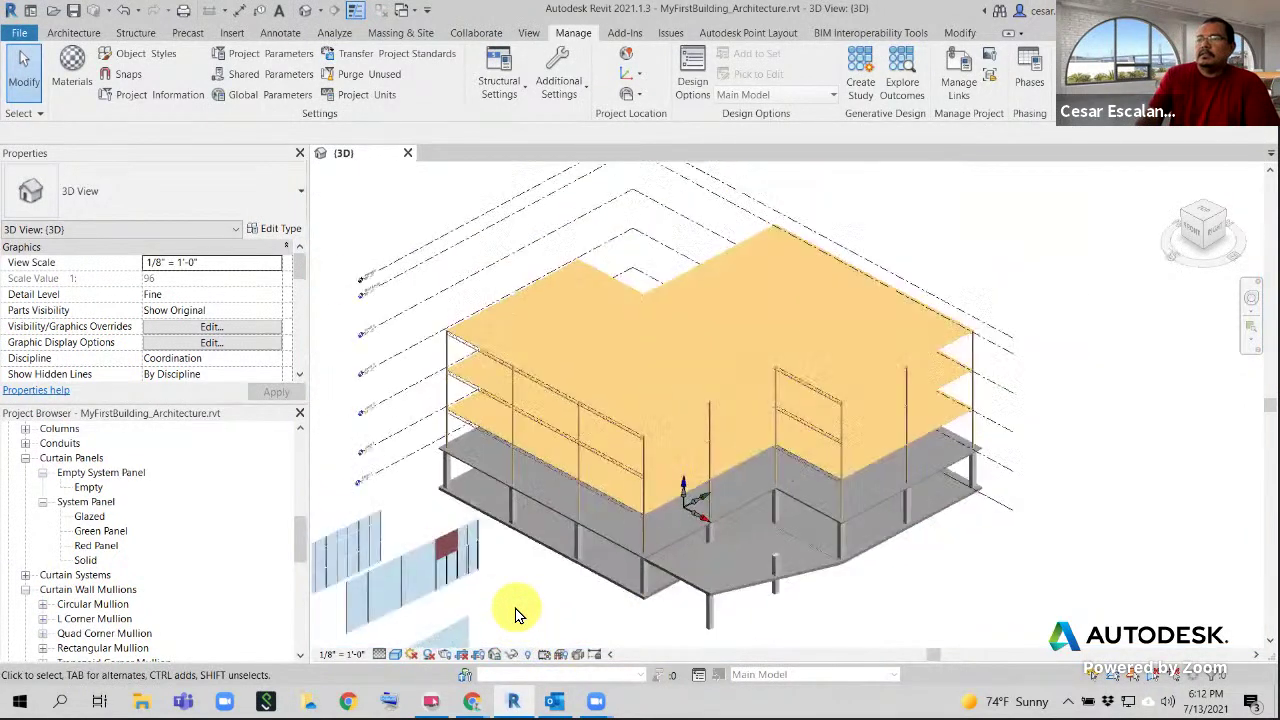
Examine the sample curtain walls beside the building, including the one with the light red panel
middle_drag(552, 495, 818, 300)
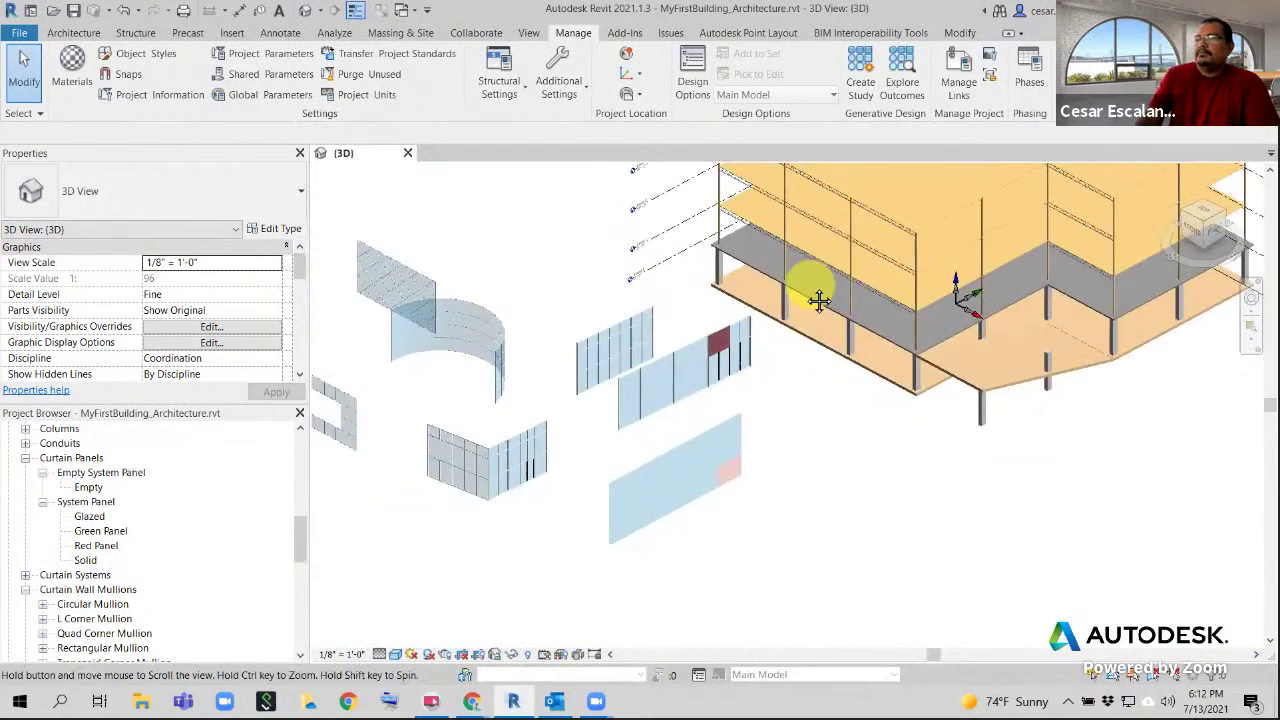
scroll(771, 464, up, 2)
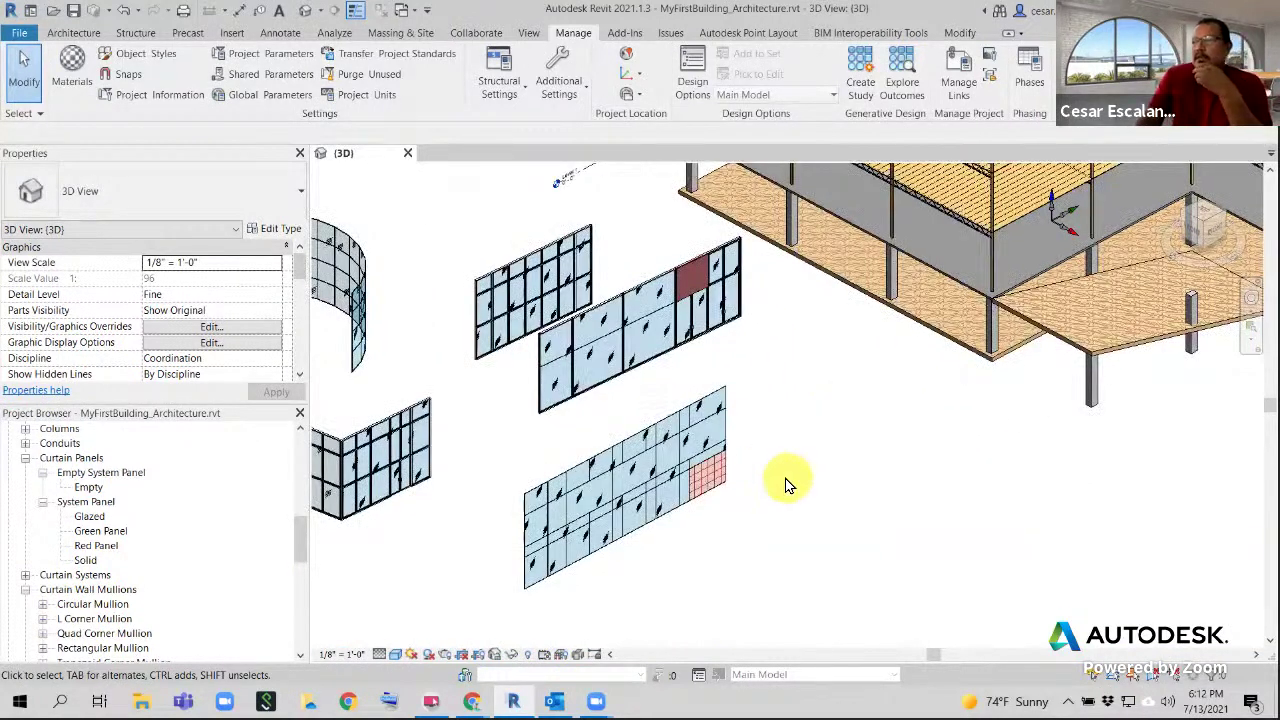
scroll(783, 480, up, 1)
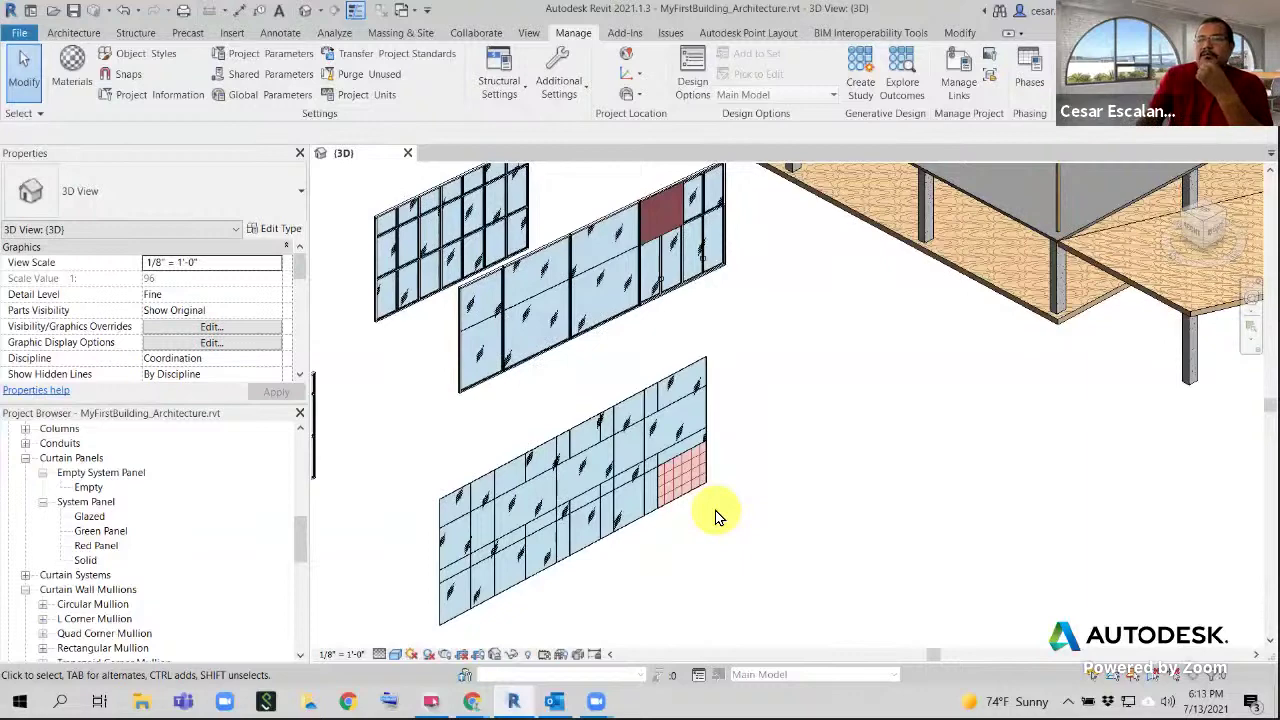
scroll(711, 445, up, 5)
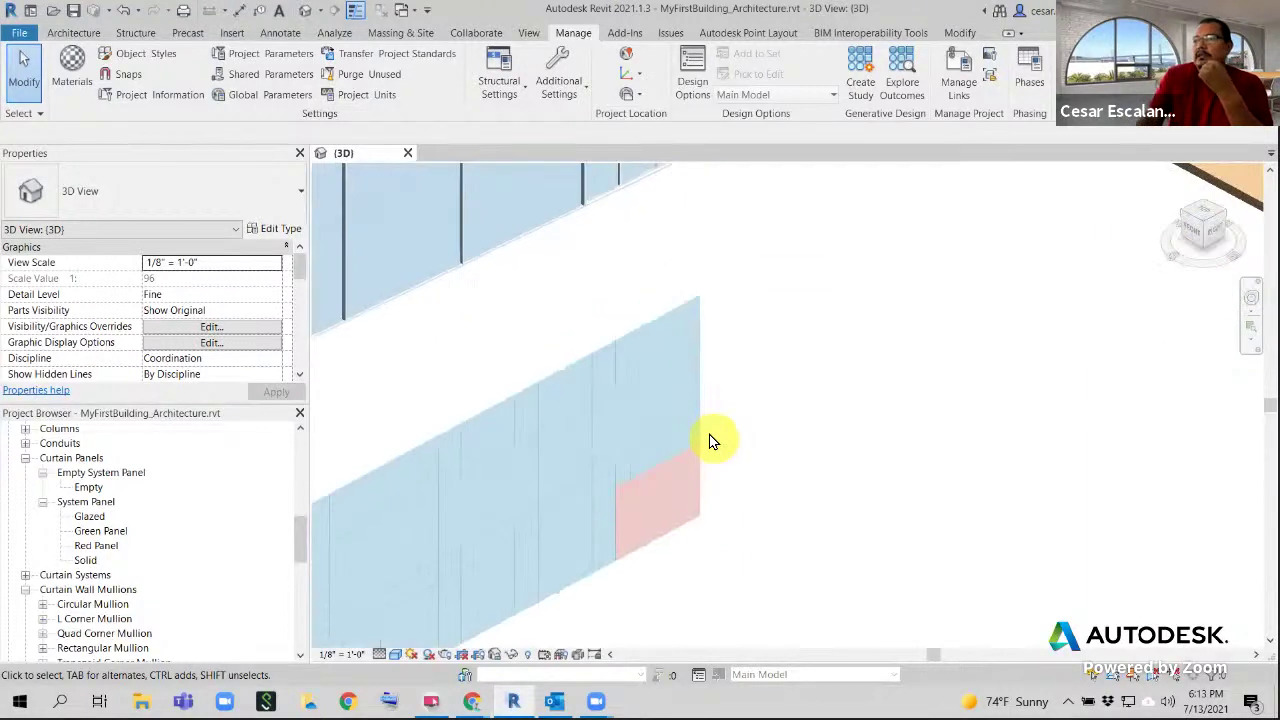
scroll(625, 400, down, 3)
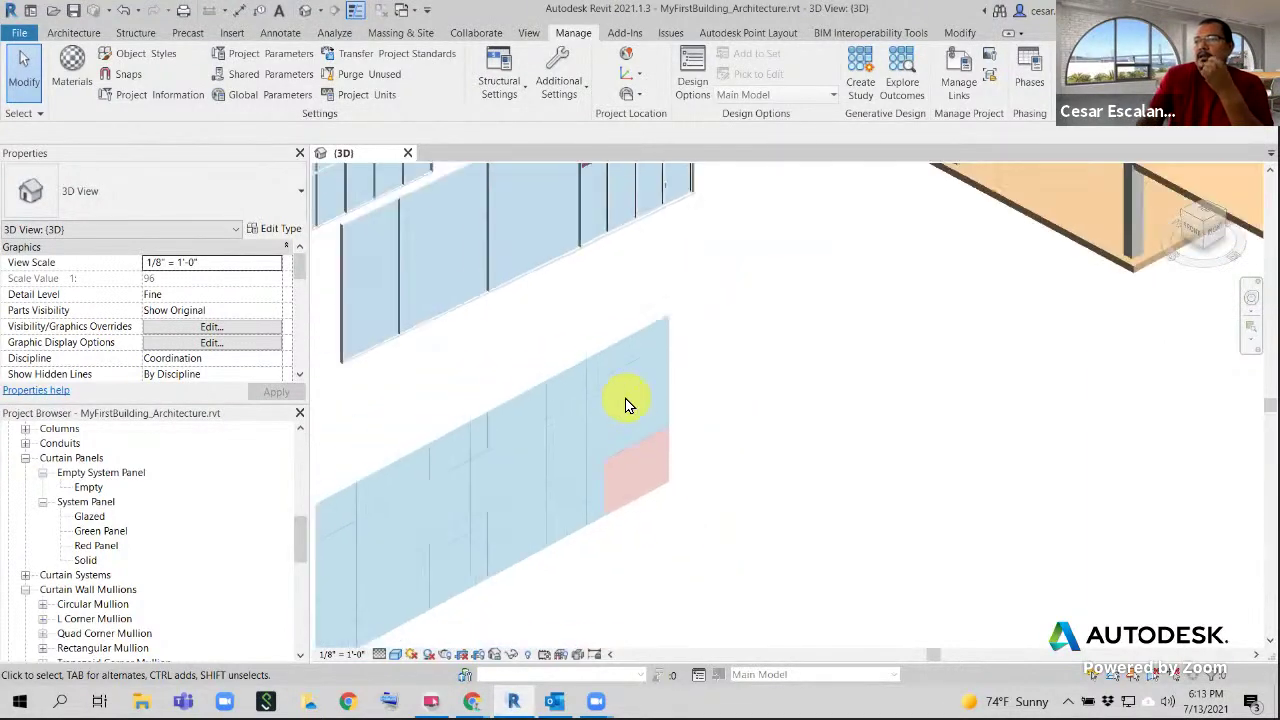
middle_drag(765, 462, 912, 546)
scroll(912, 546, down, 2)
middle_drag(931, 398, 983, 403)
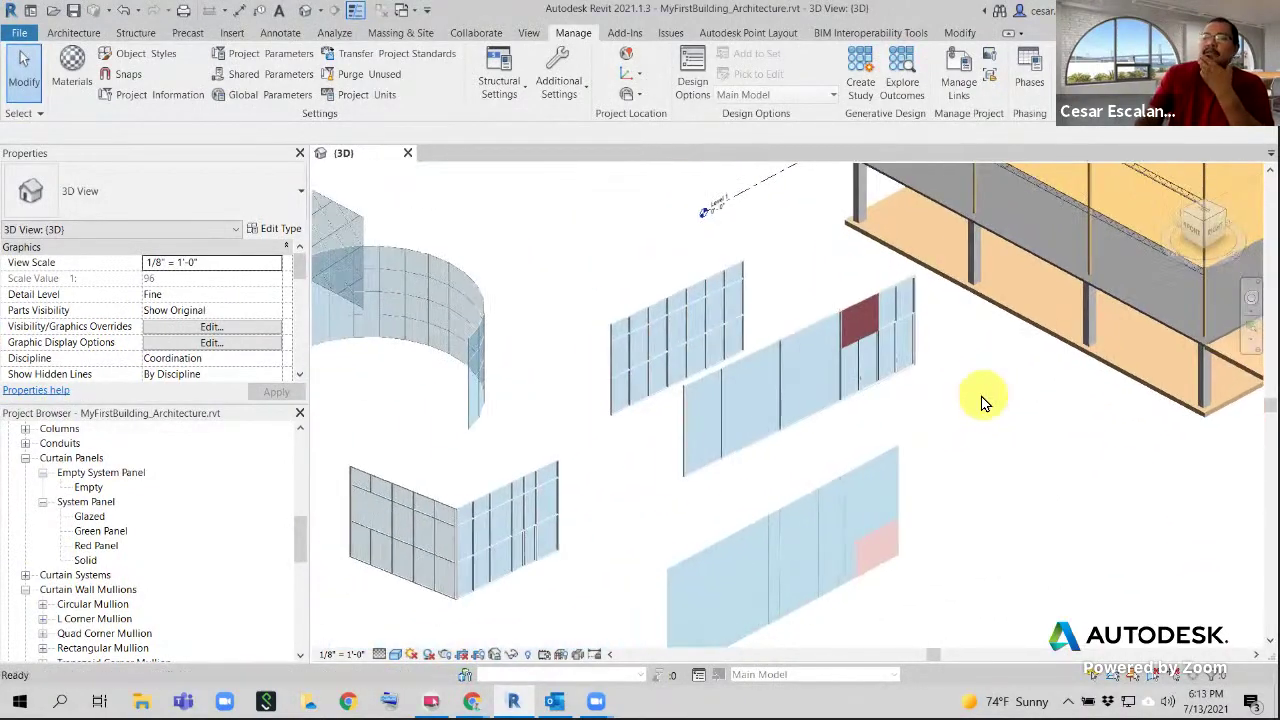
scroll(983, 403, down, 3)
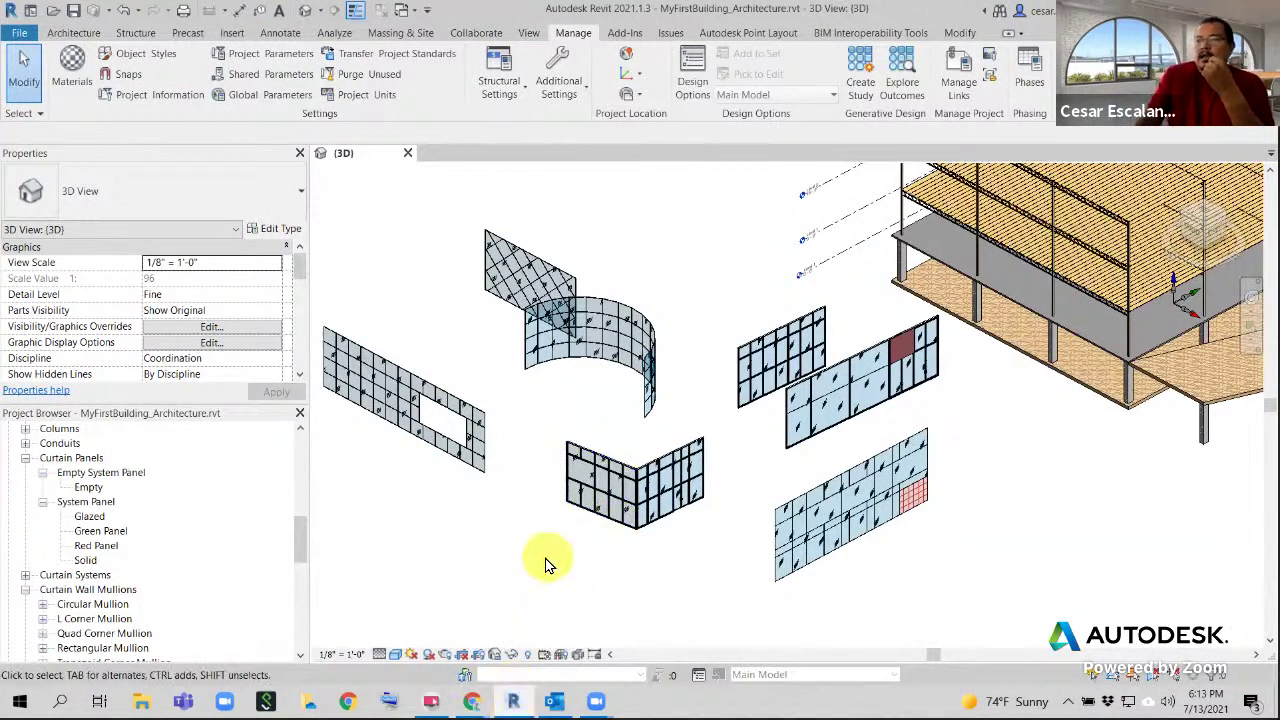
scroll(546, 563, down, 1)
middle_drag(868, 452, 717, 413)
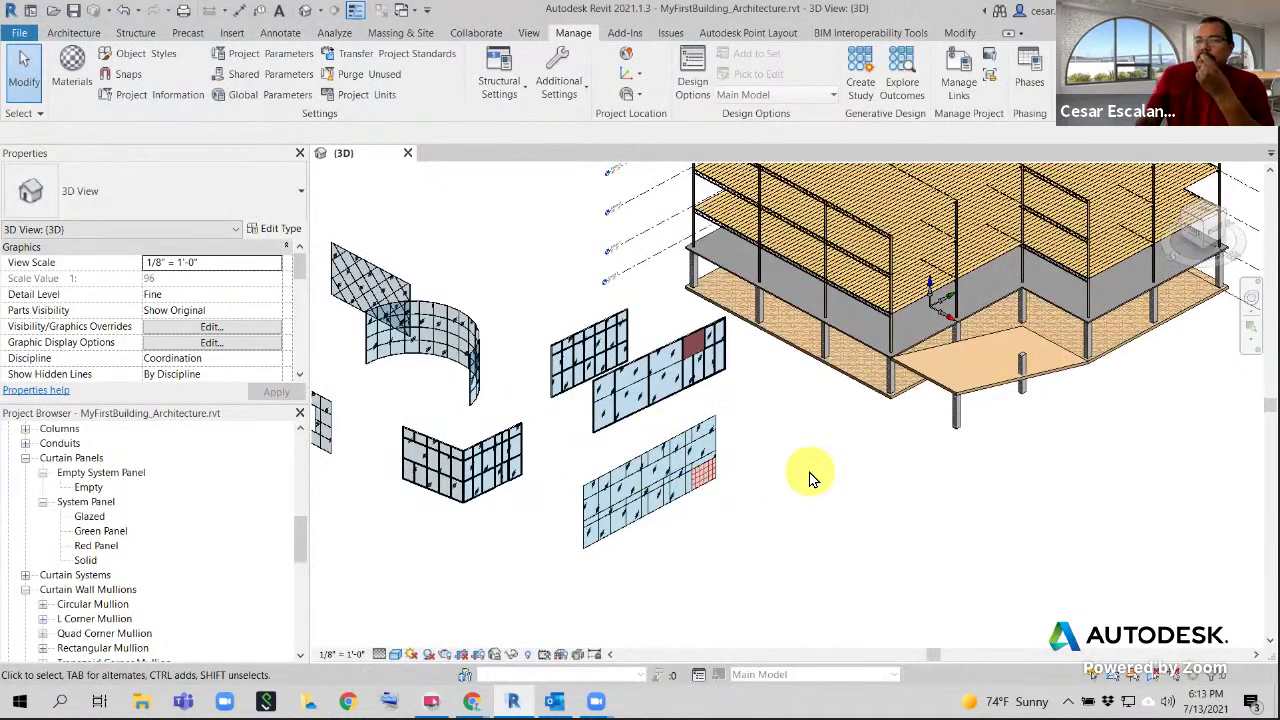
Inspect the type properties of the curtain wall with the light red panel, checking its Curtain Panel setting, and close them without changes
scroll(790, 480, up, 4)
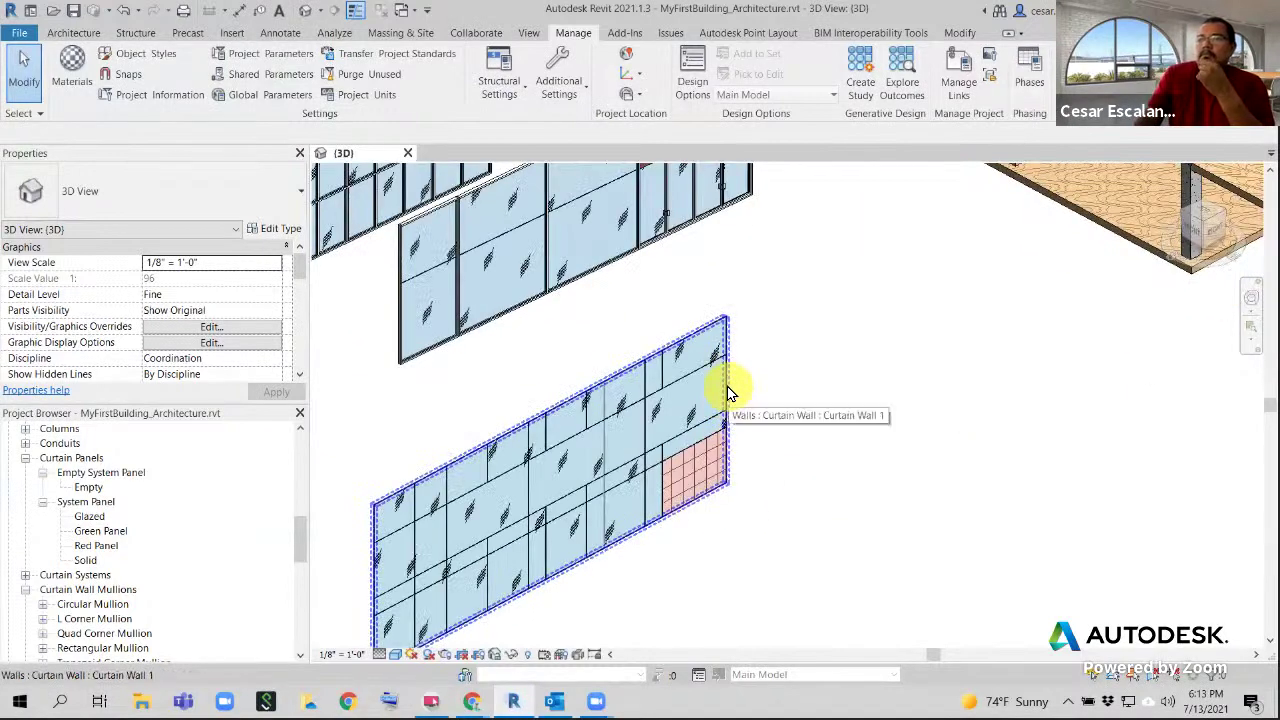
scroll(727, 389, up, 5)
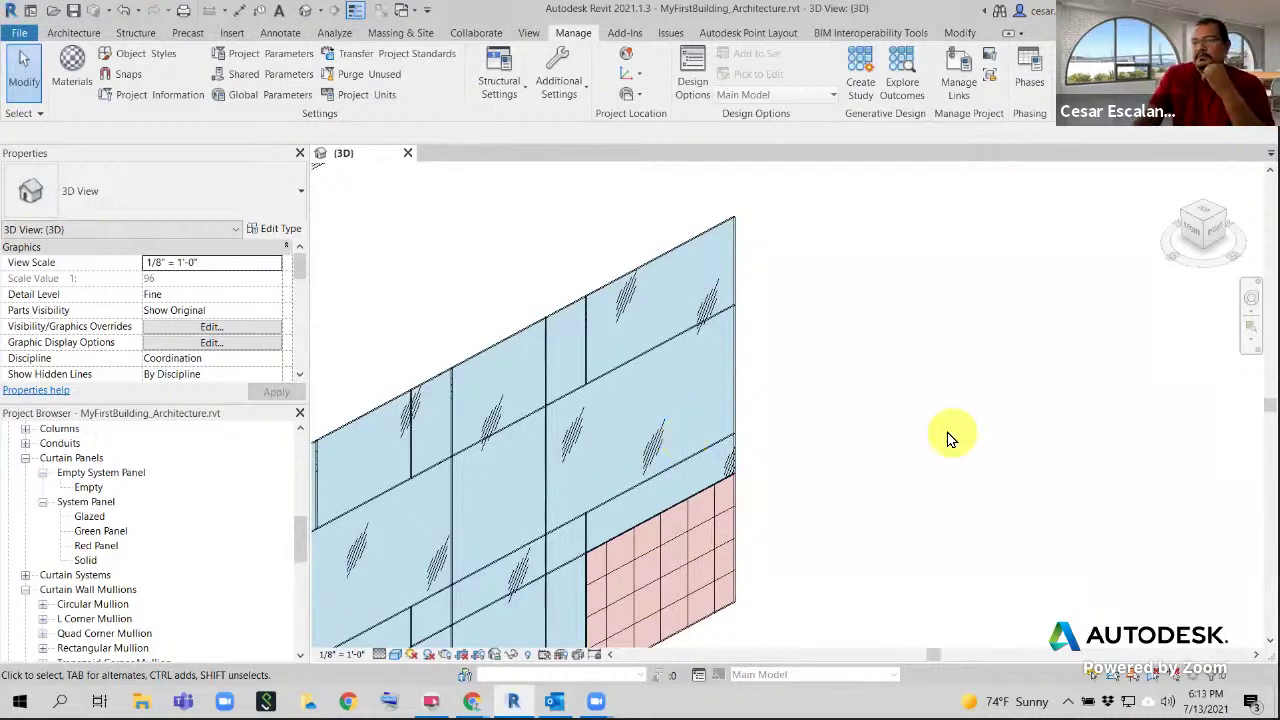
click(729, 364)
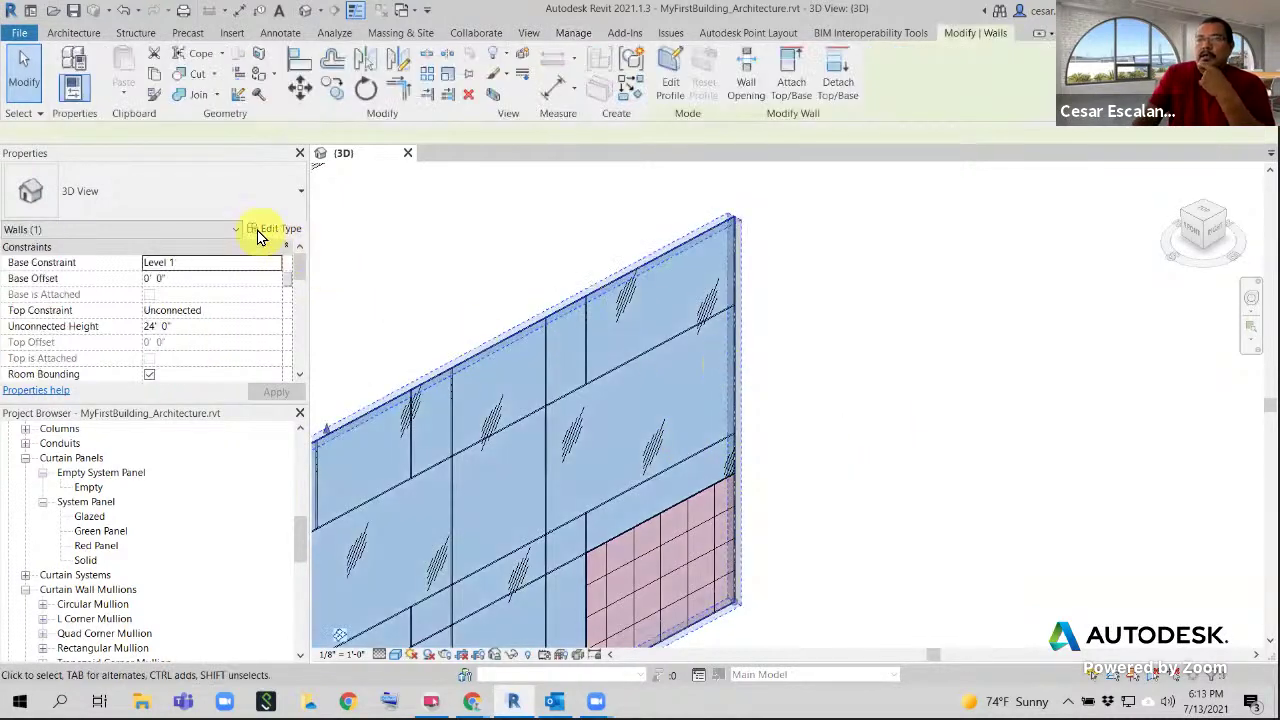
click(268, 229)
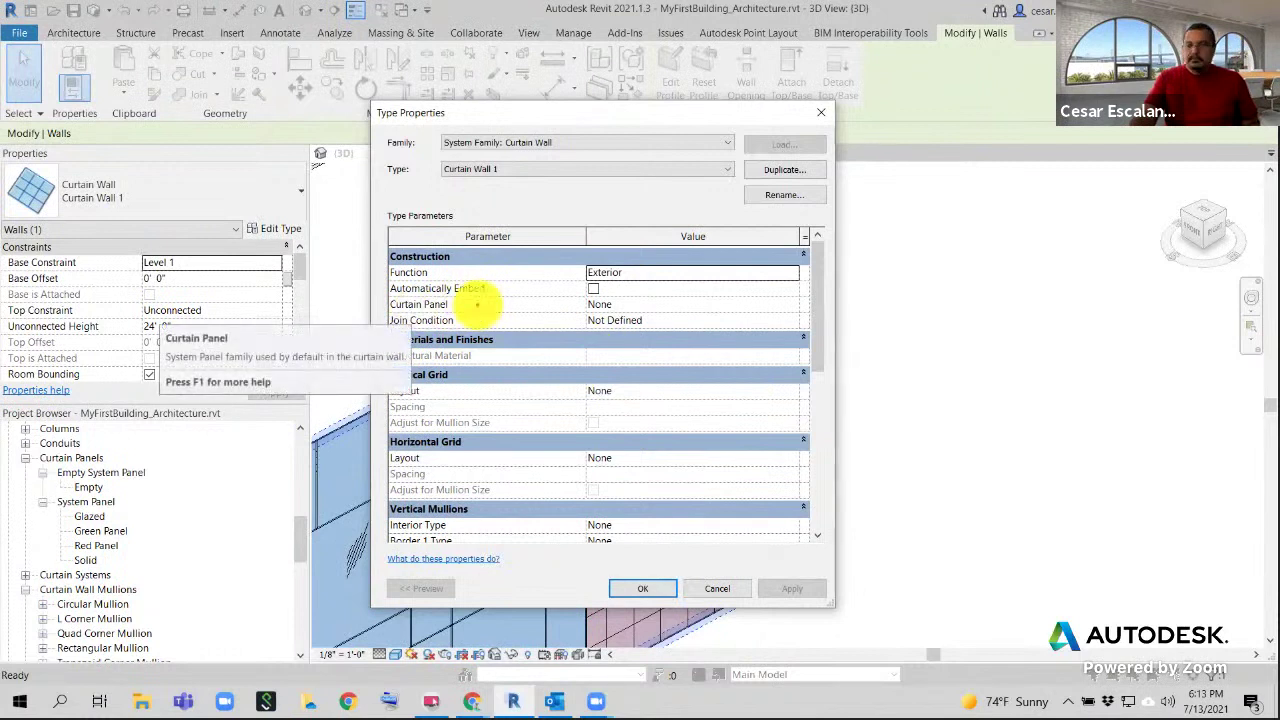
drag(379, 297, 724, 314)
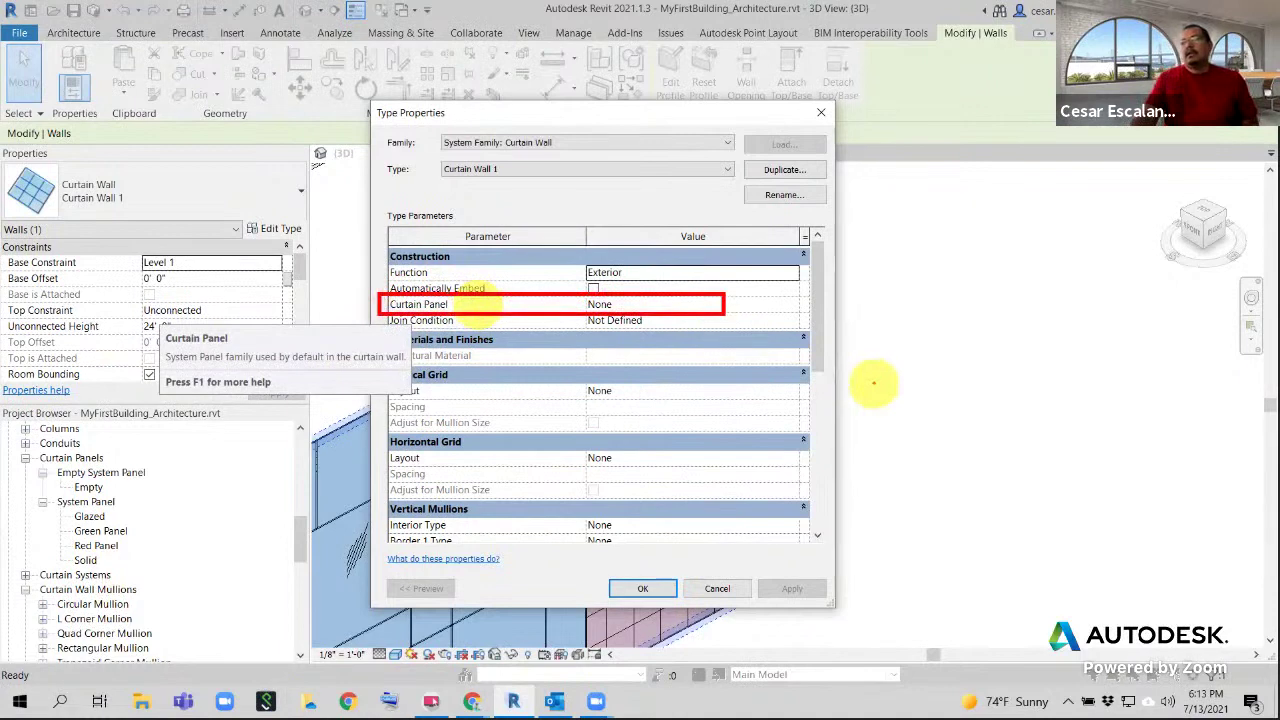
click(717, 590)
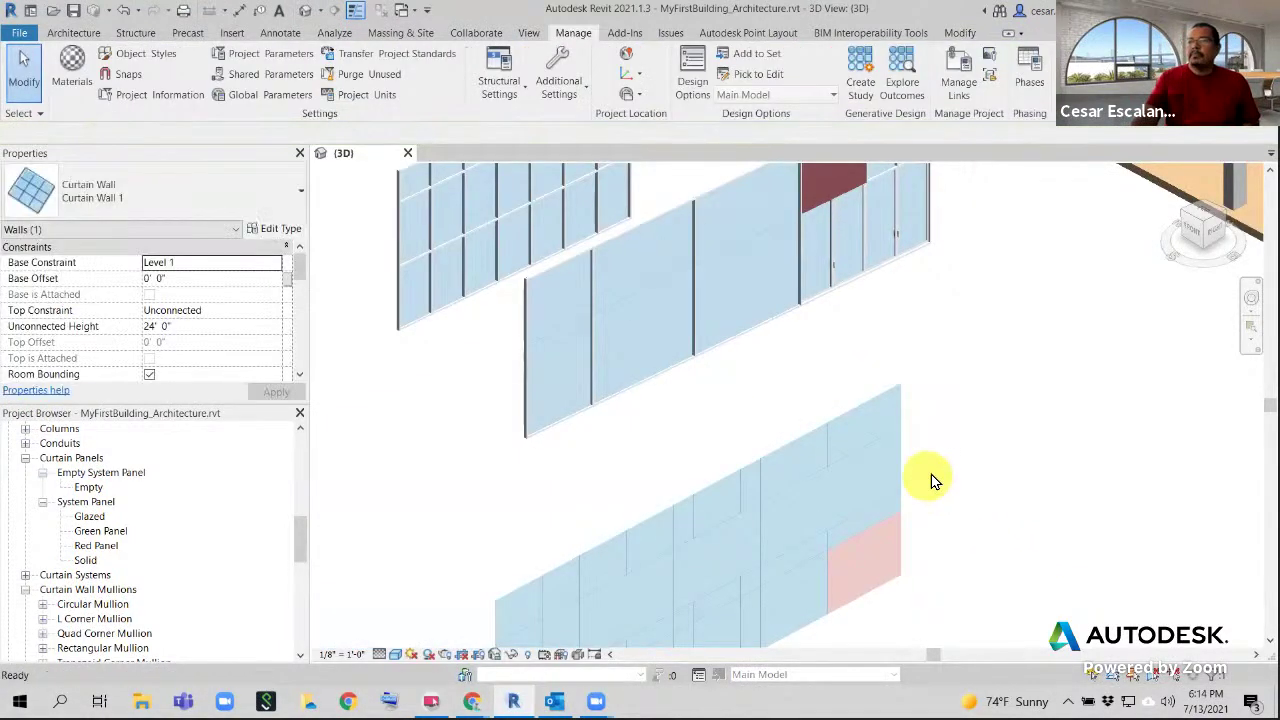
Review the Curtain Panel options in the Storefront type properties of the corner curtain wall, and close them without changes
scroll(1026, 551, down, 3)
middle_drag(677, 481, 857, 443)
click(852, 440)
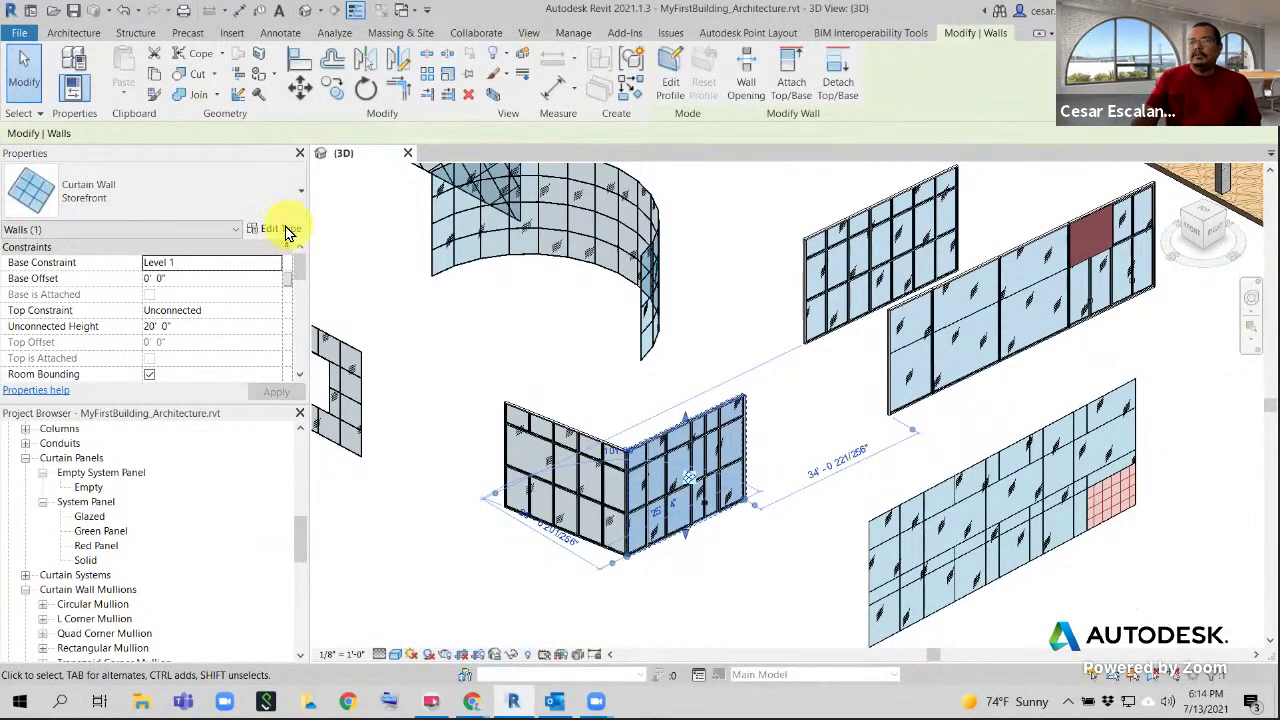
click(280, 229)
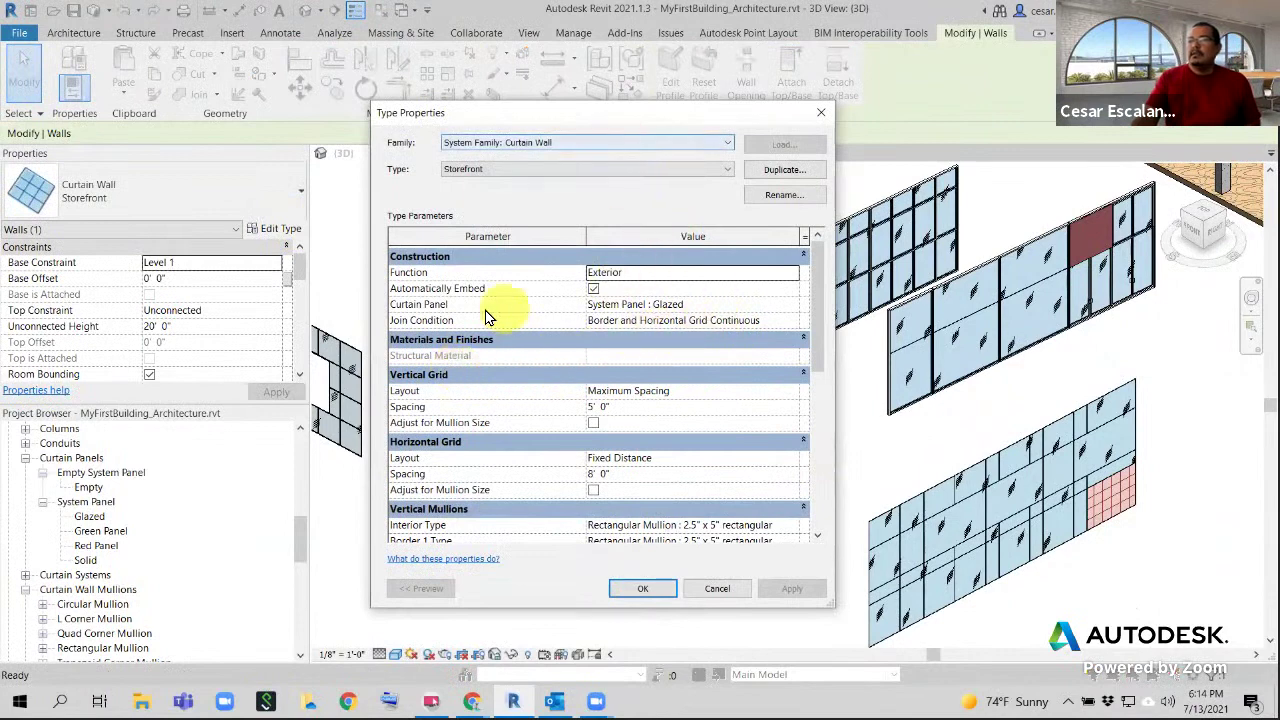
click(732, 306)
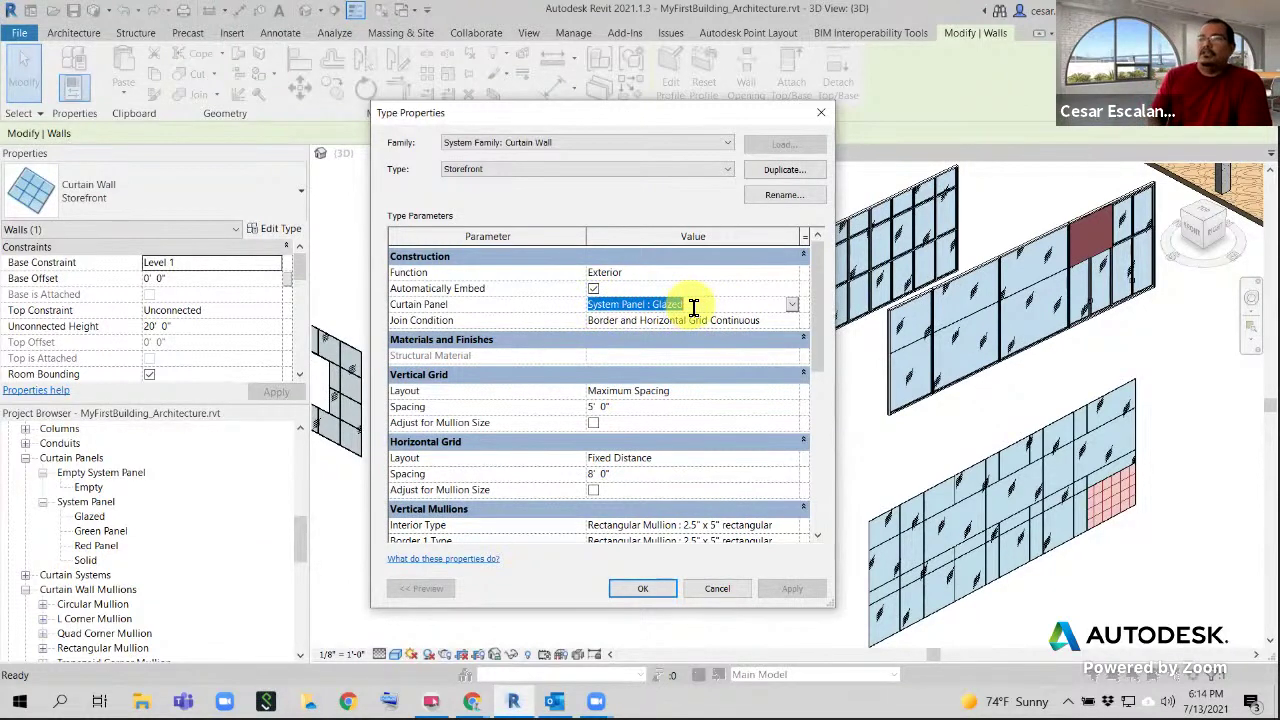
click(792, 304)
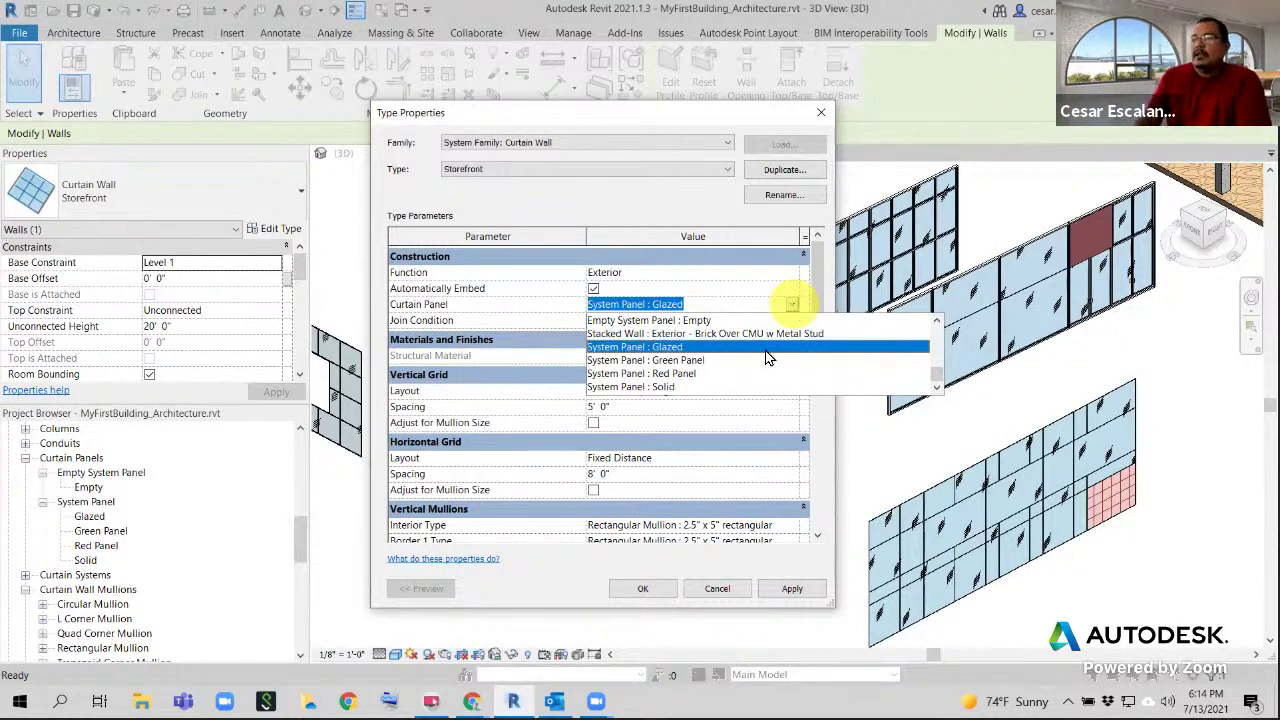
click(715, 592)
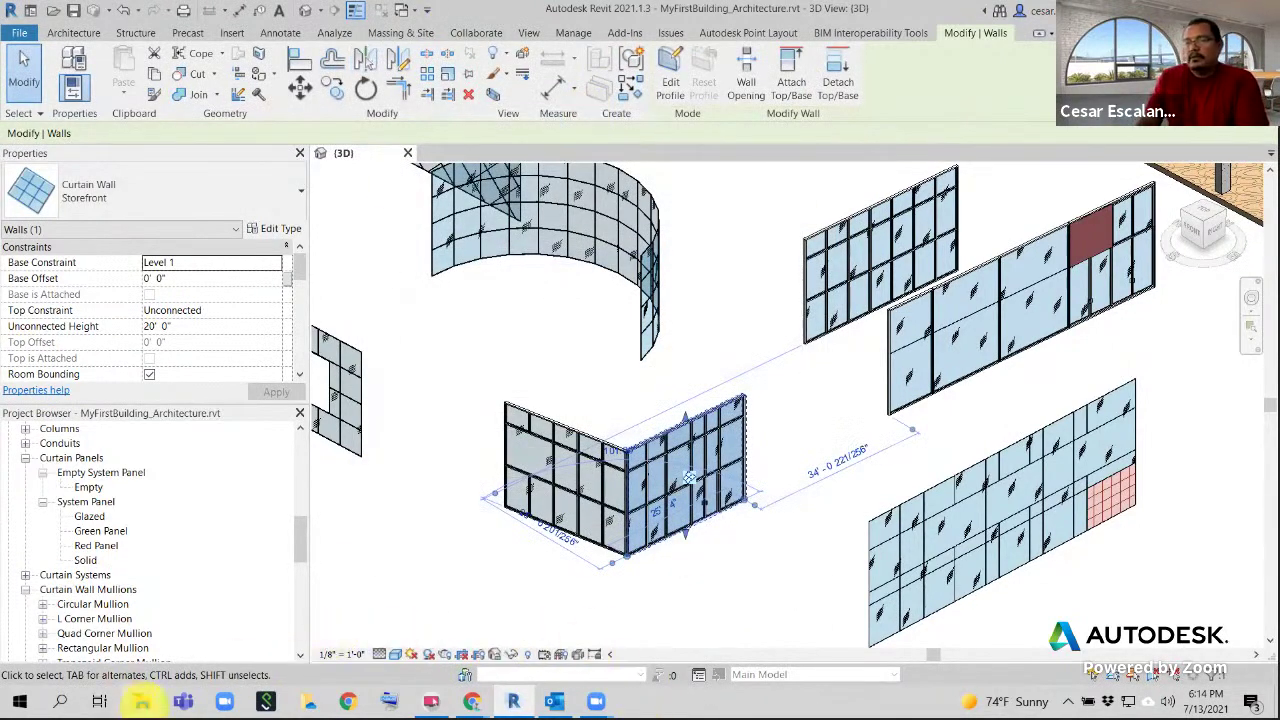
Switch to Google Drive and open the CurtainWalls folder inside RAC Summer 2021
click(142, 703)
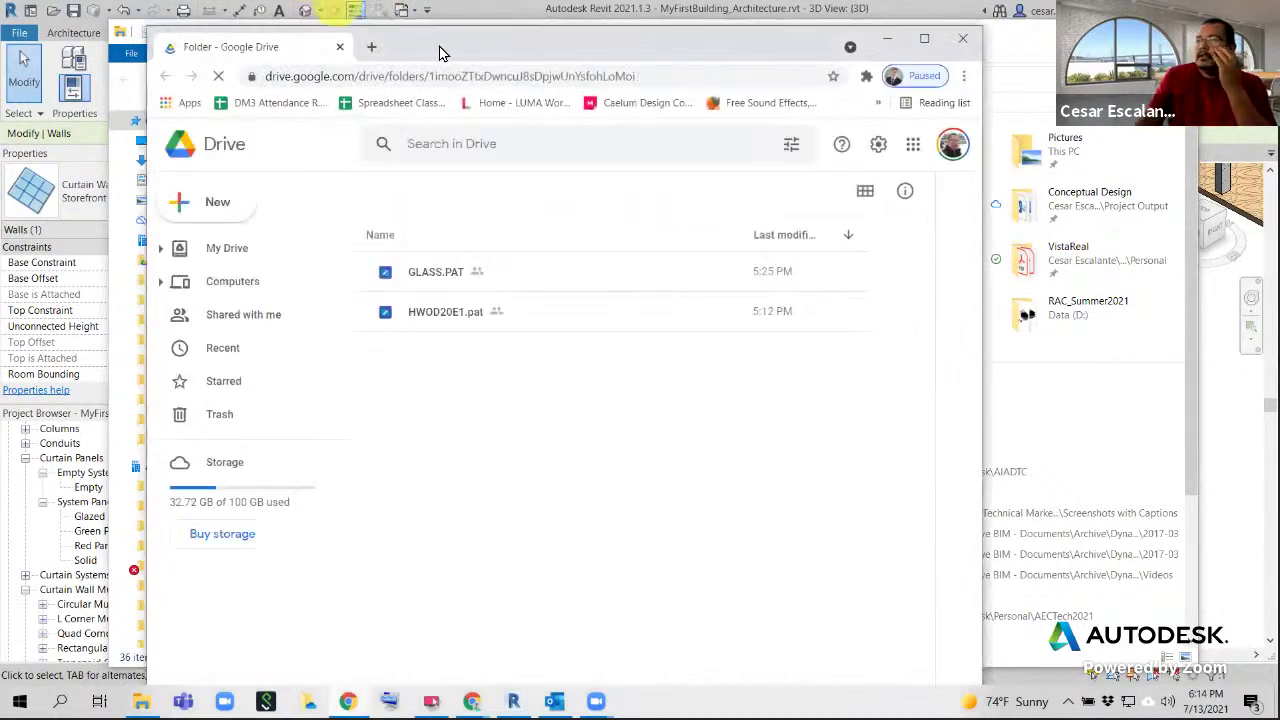
click(538, 194)
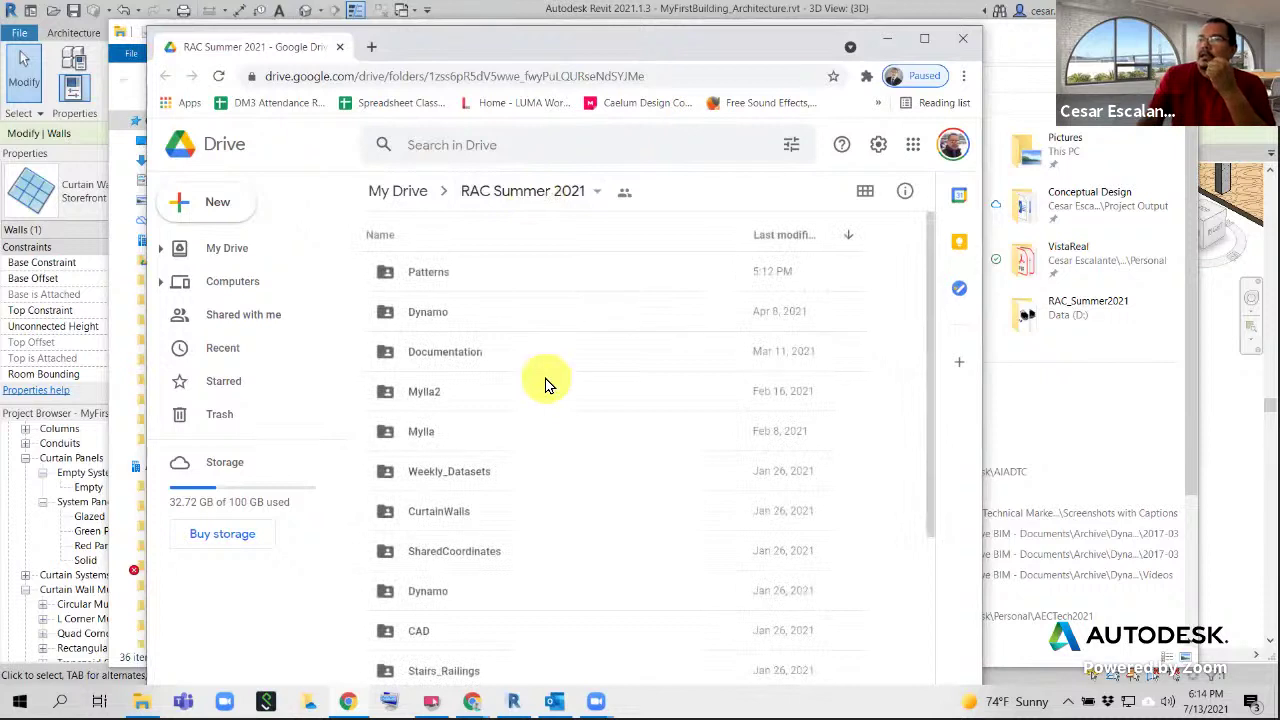
scroll(480, 505, down, 1)
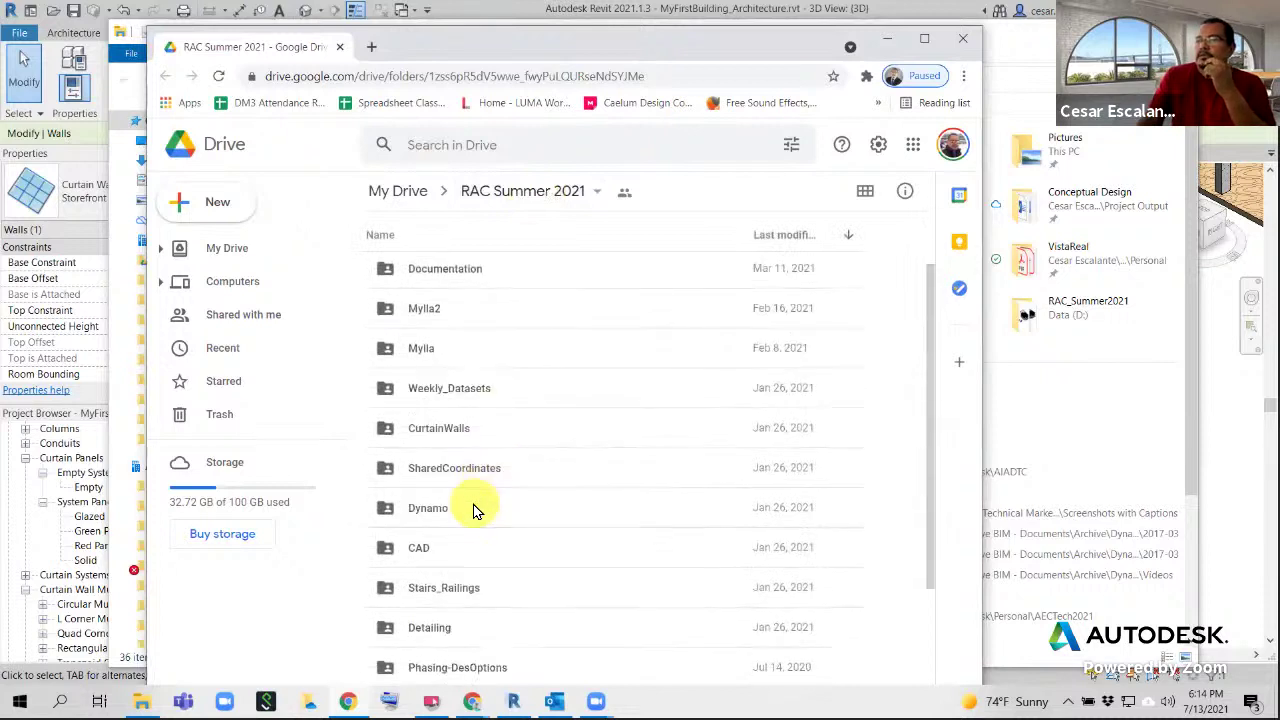
double_click(453, 432)
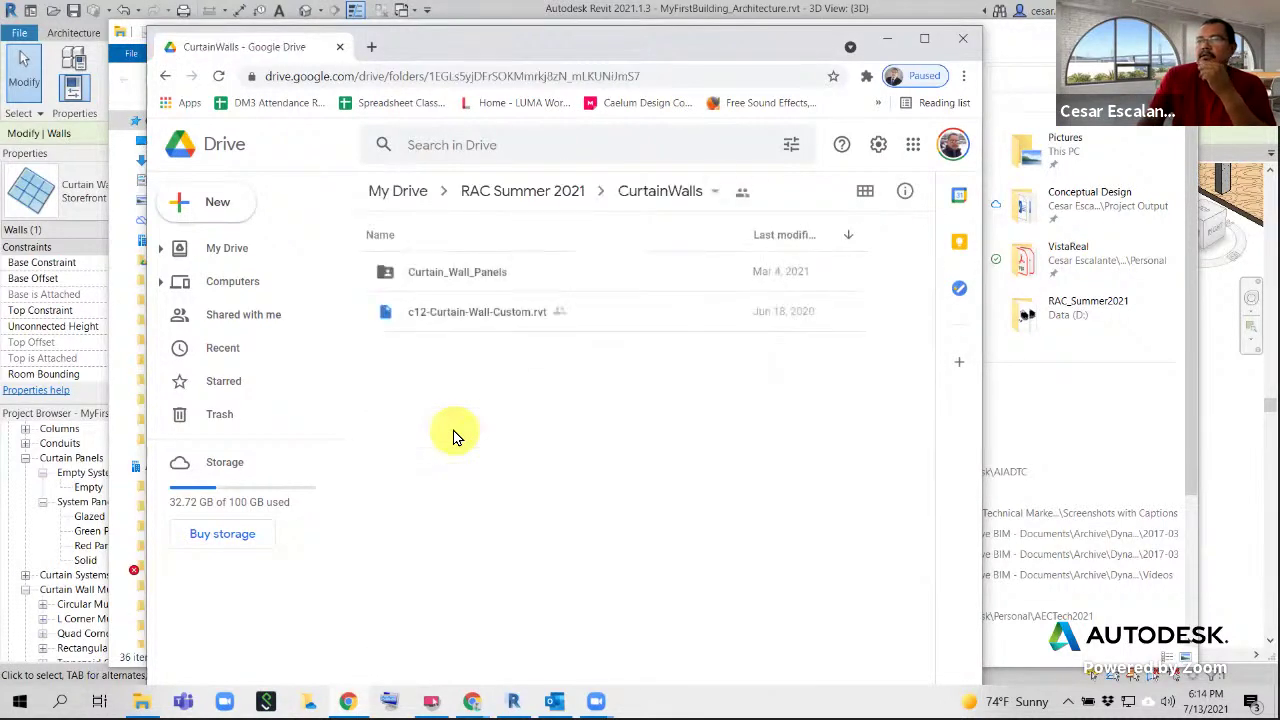
Copy the sharing link of the Curtain_Wall_Panels folder and dismiss the sharing dialog
right_click(453, 283)
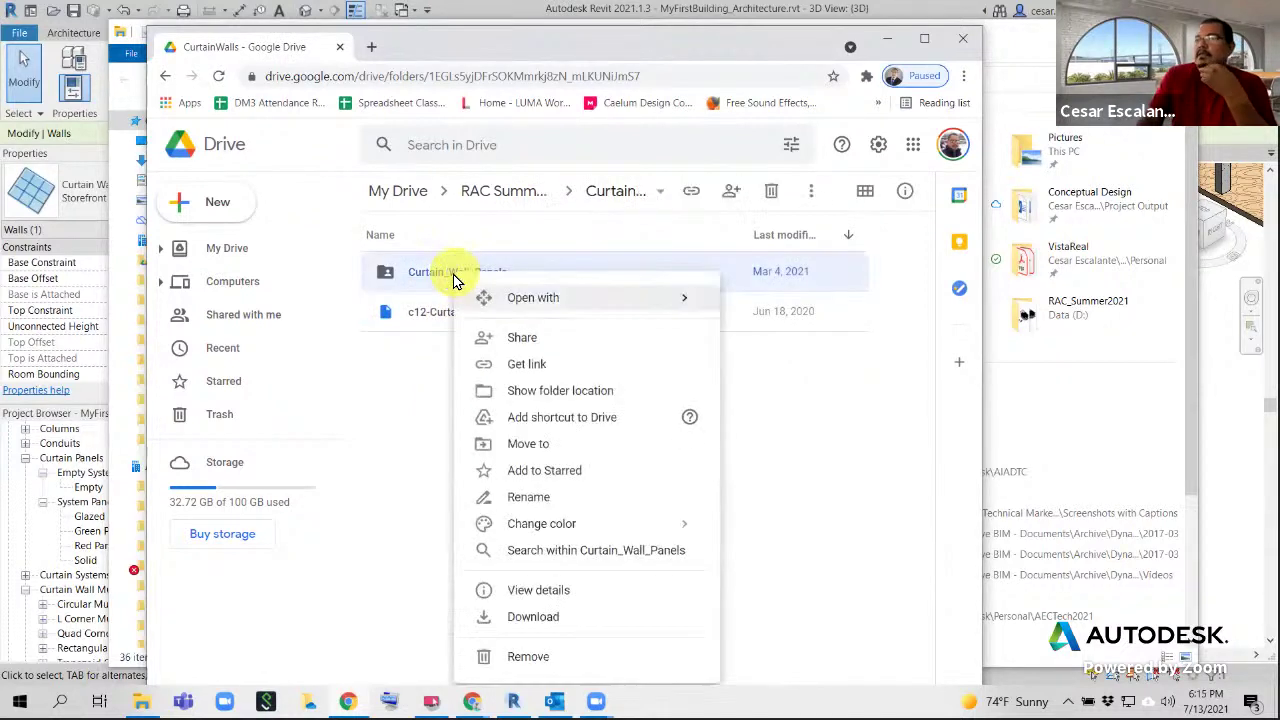
click(527, 364)
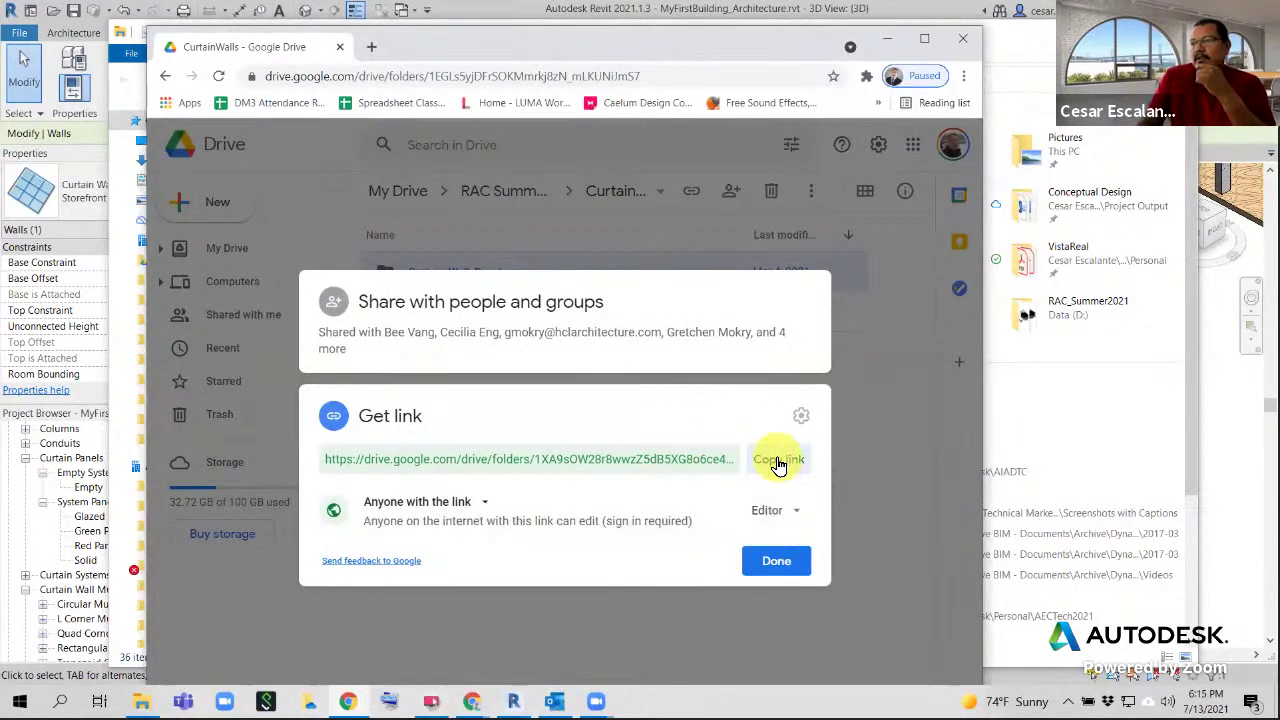
click(777, 461)
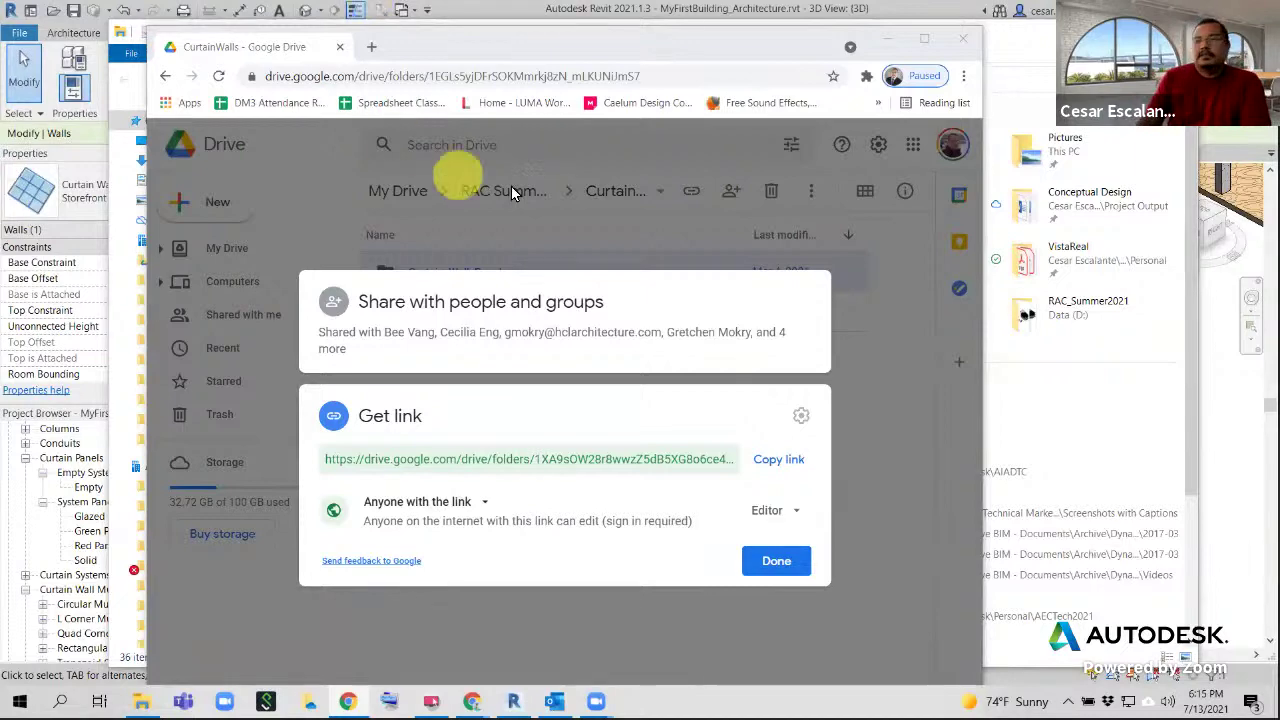
click(627, 614)
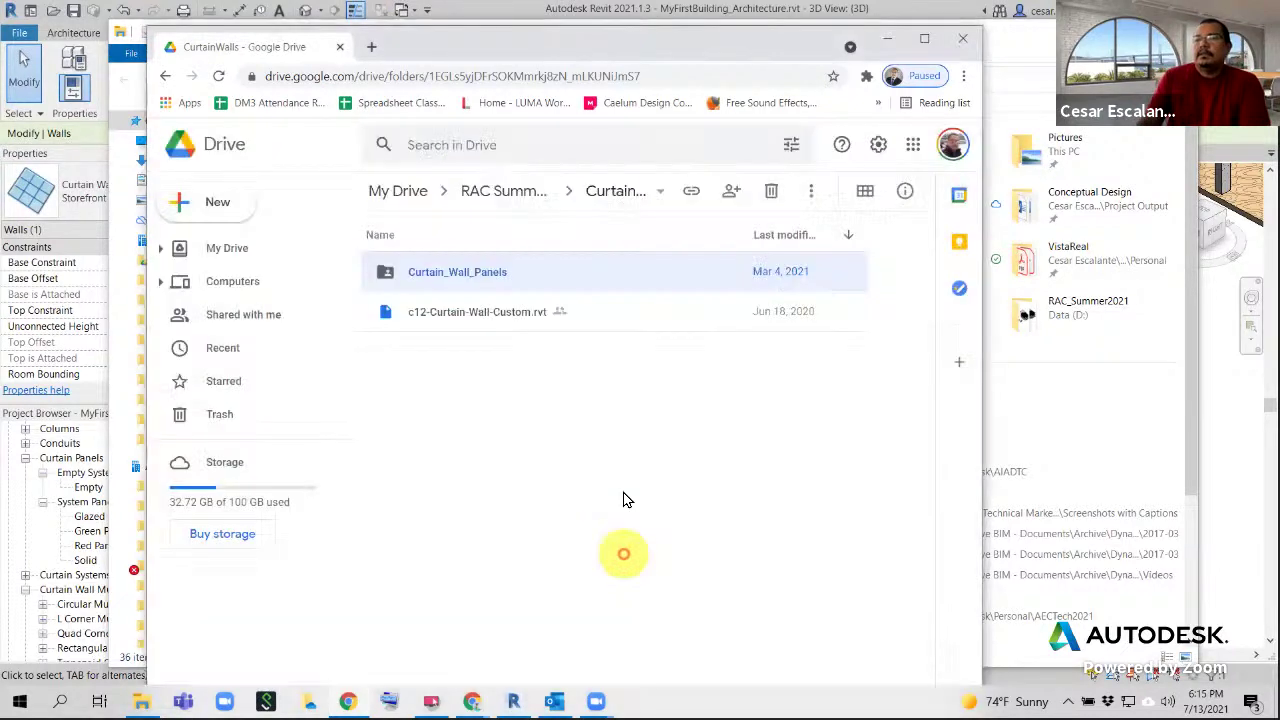
Check the panel families in Curtain_Wall_Panels, return to CurtainWalls, and download c12-Curtain-Wall-Custom.rvt before closing the browser window
double_click(462, 278)
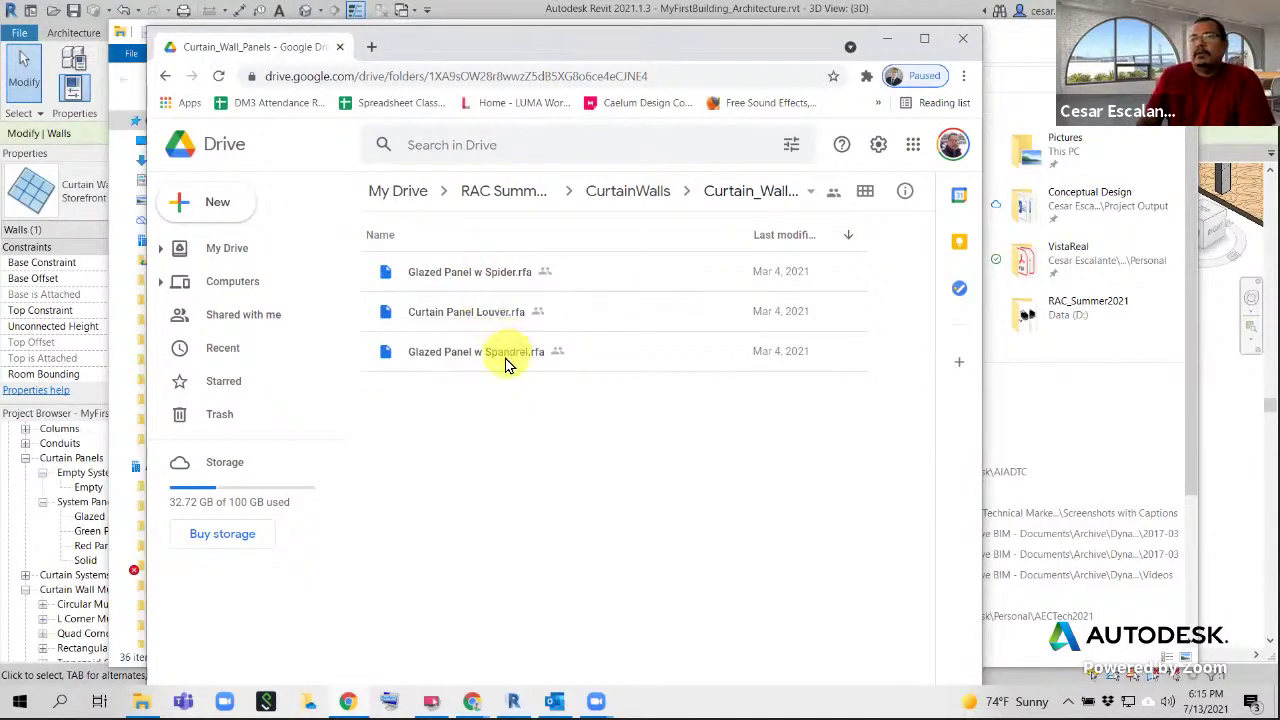
click(165, 76)
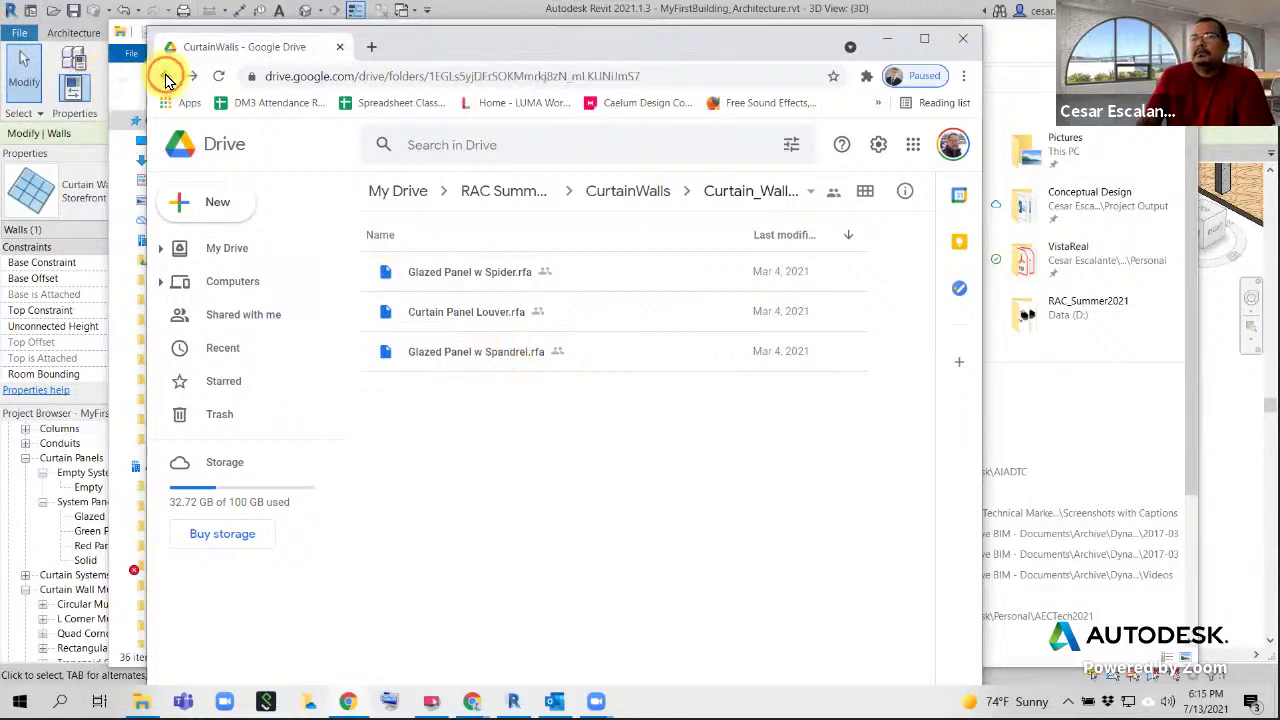
click(488, 316)
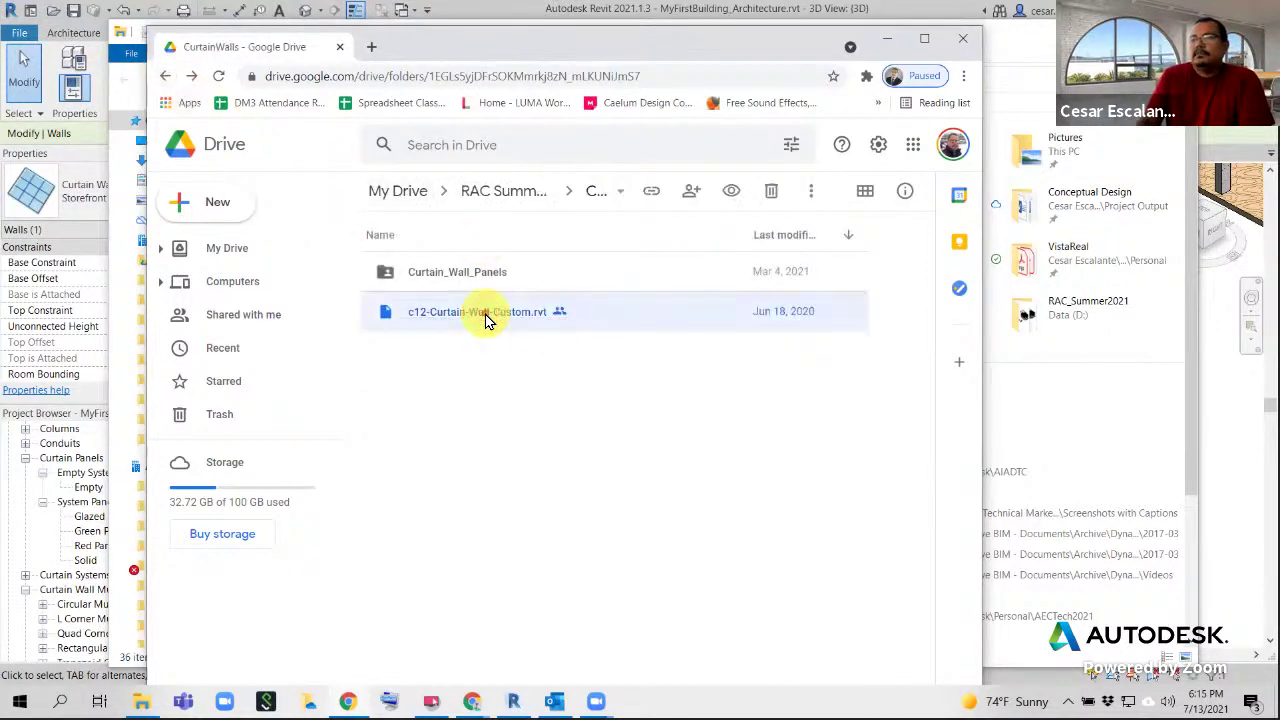
double_click(487, 316)
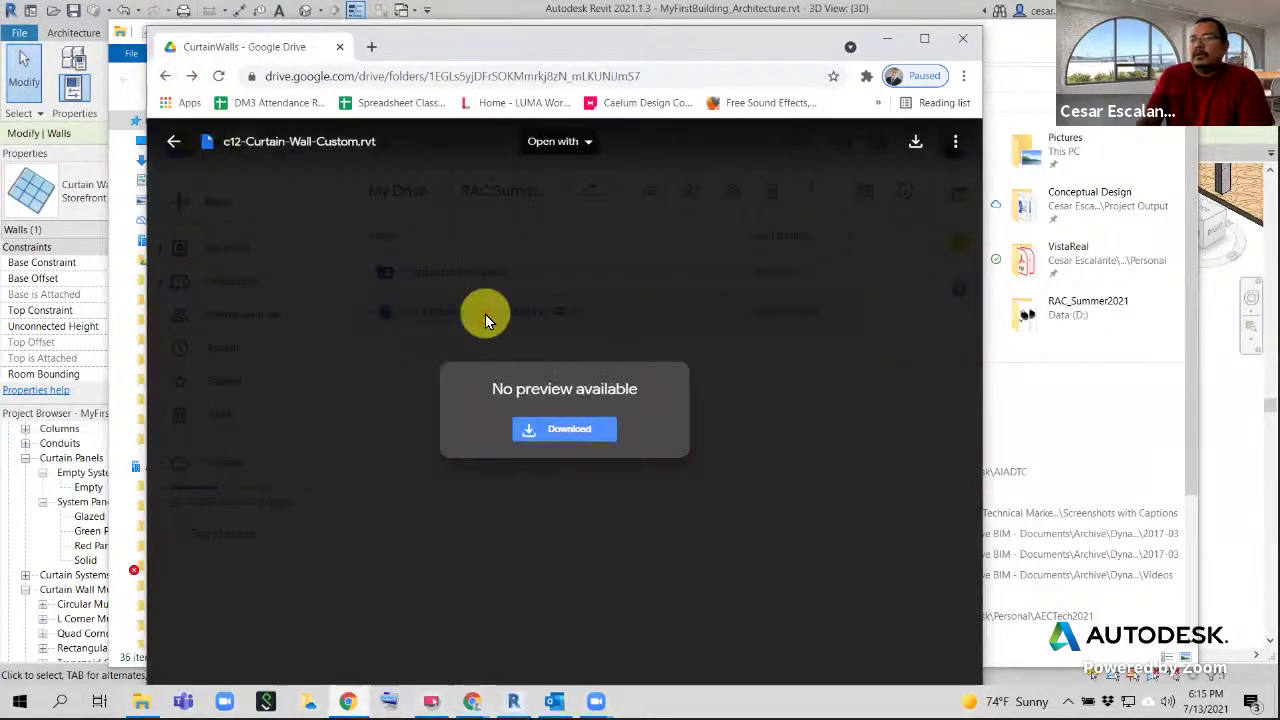
click(570, 432)
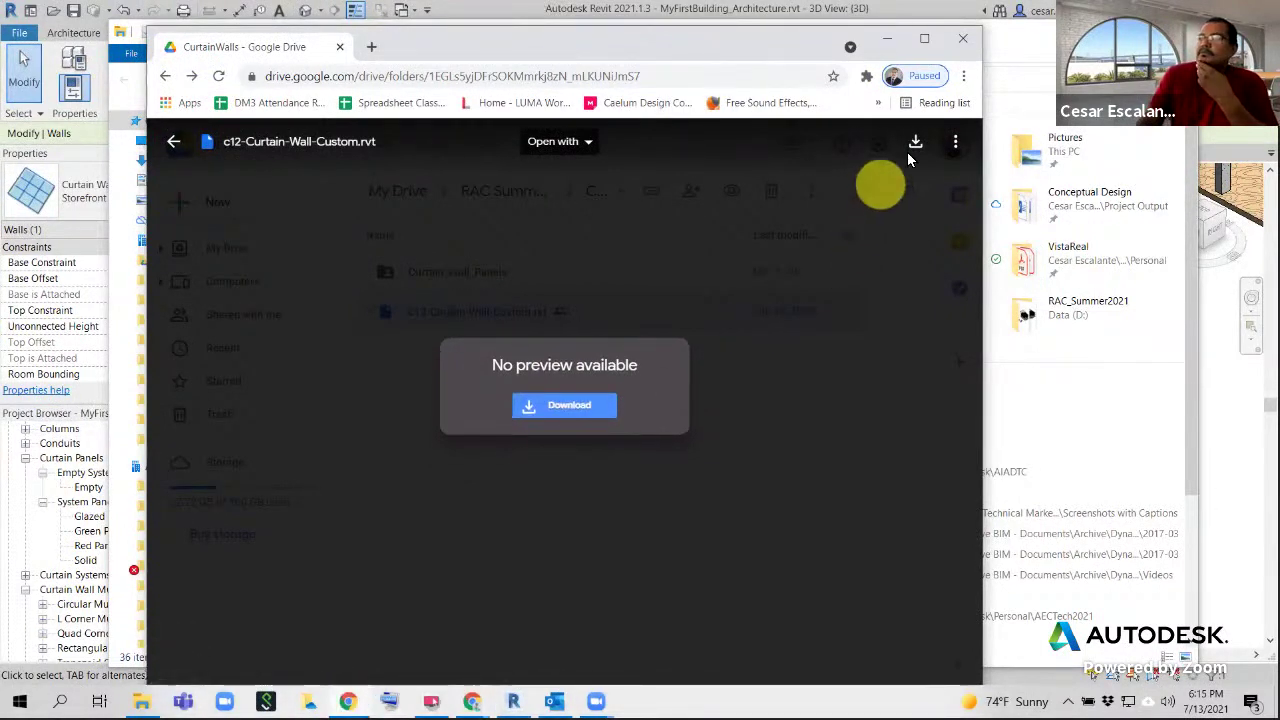
click(975, 40)
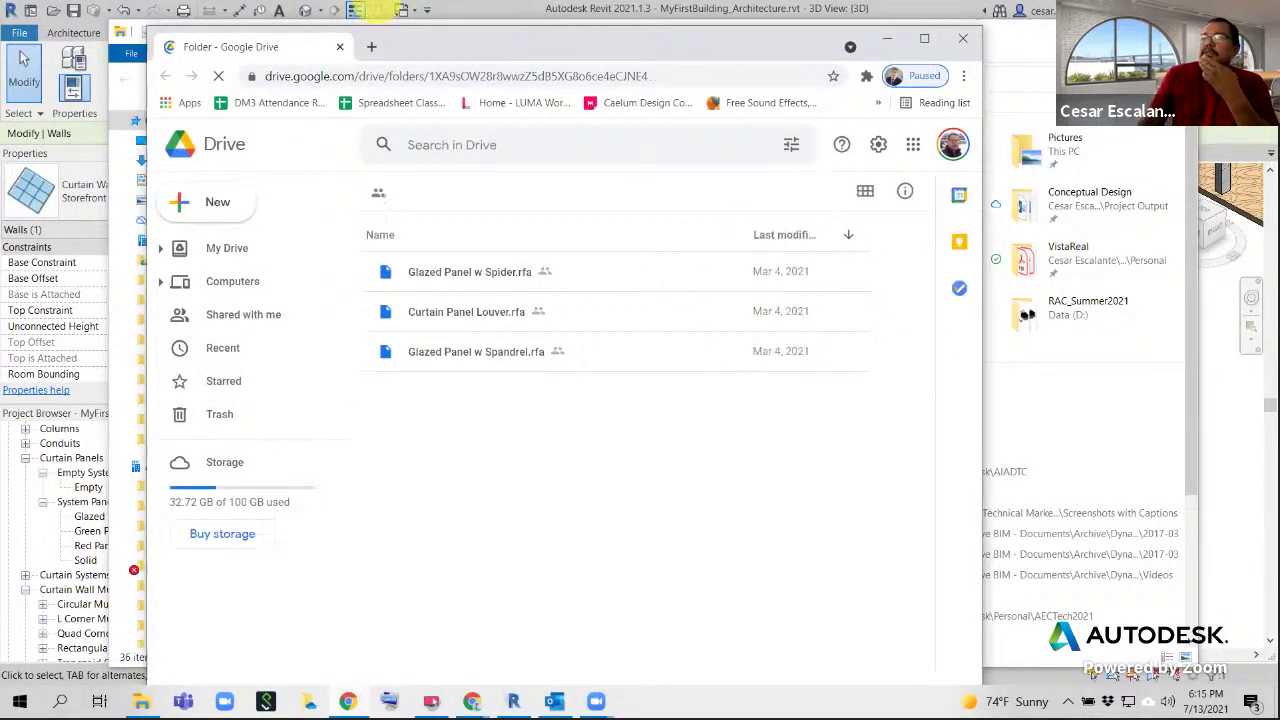
Download the Curtain Panel Louver.rfa family from the Curtain_Wall_Panels folder
click(474, 318)
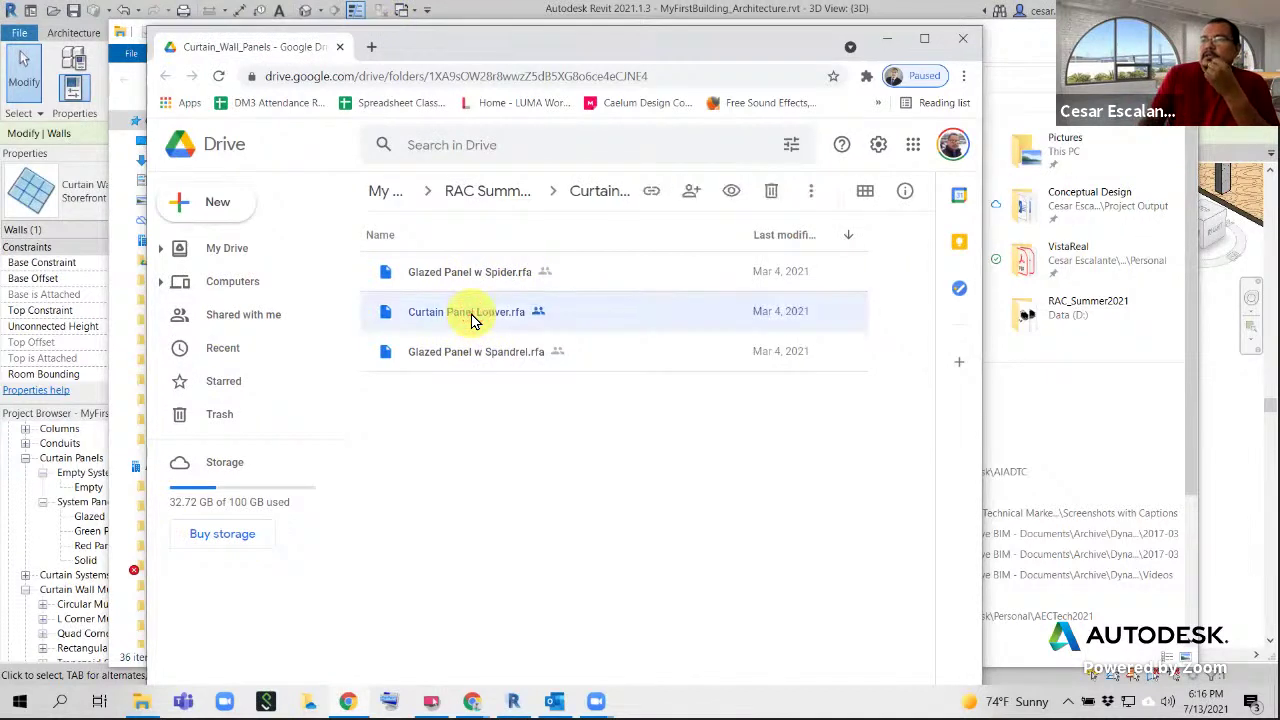
right_click(474, 318)
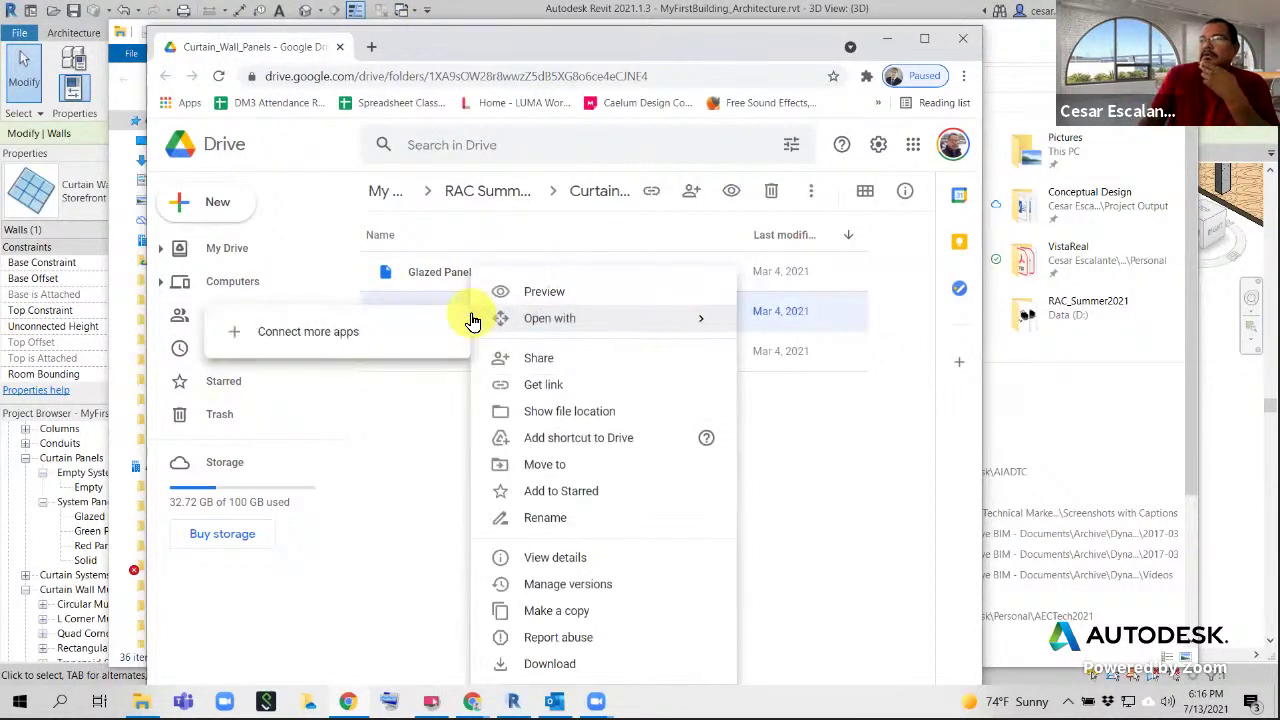
click(916, 465)
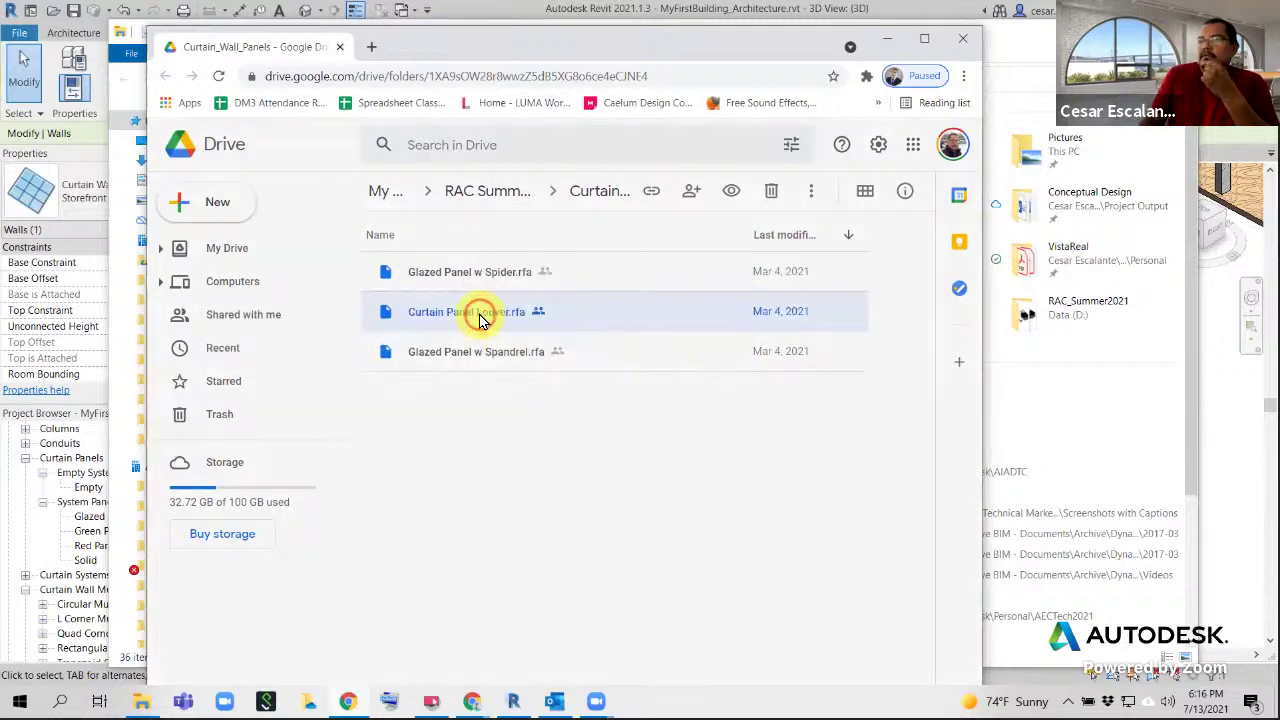
double_click(479, 318)
click(558, 430)
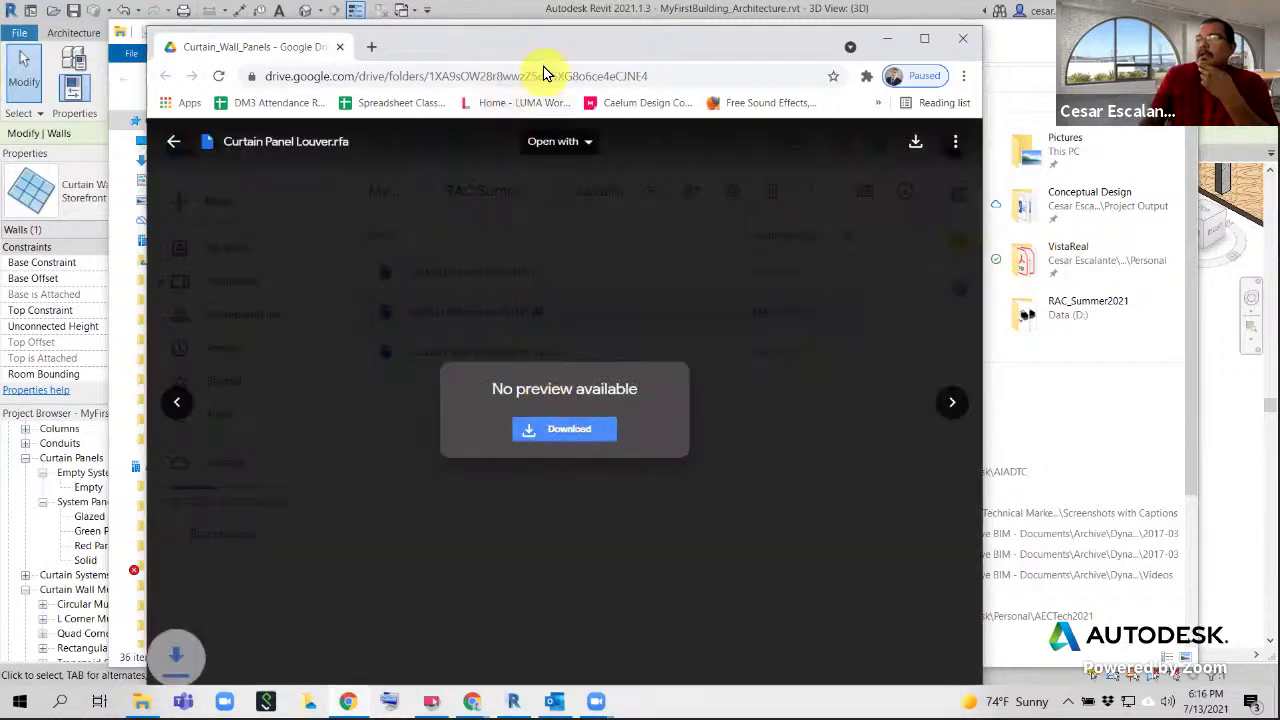
Close the Google Drive browser window and File Explorer to return to the Revit 3D view
drag(545, 48, 537, 6)
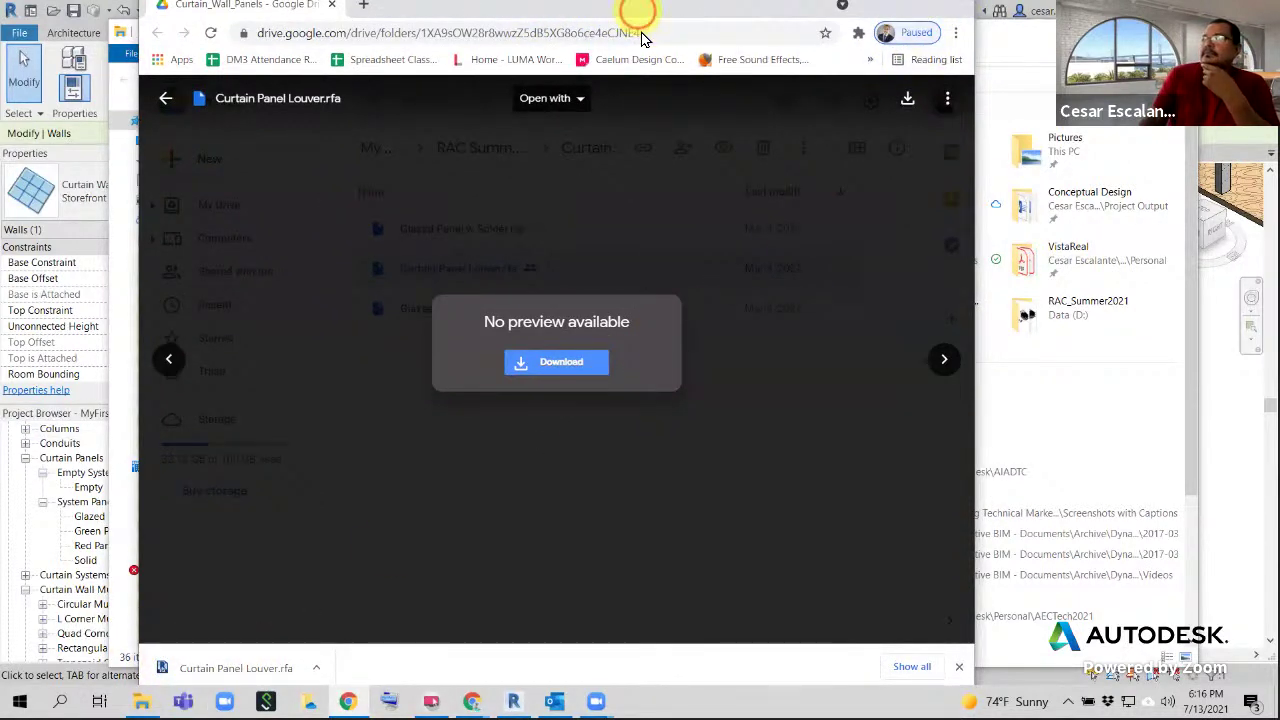
drag(640, 14, 757, 234)
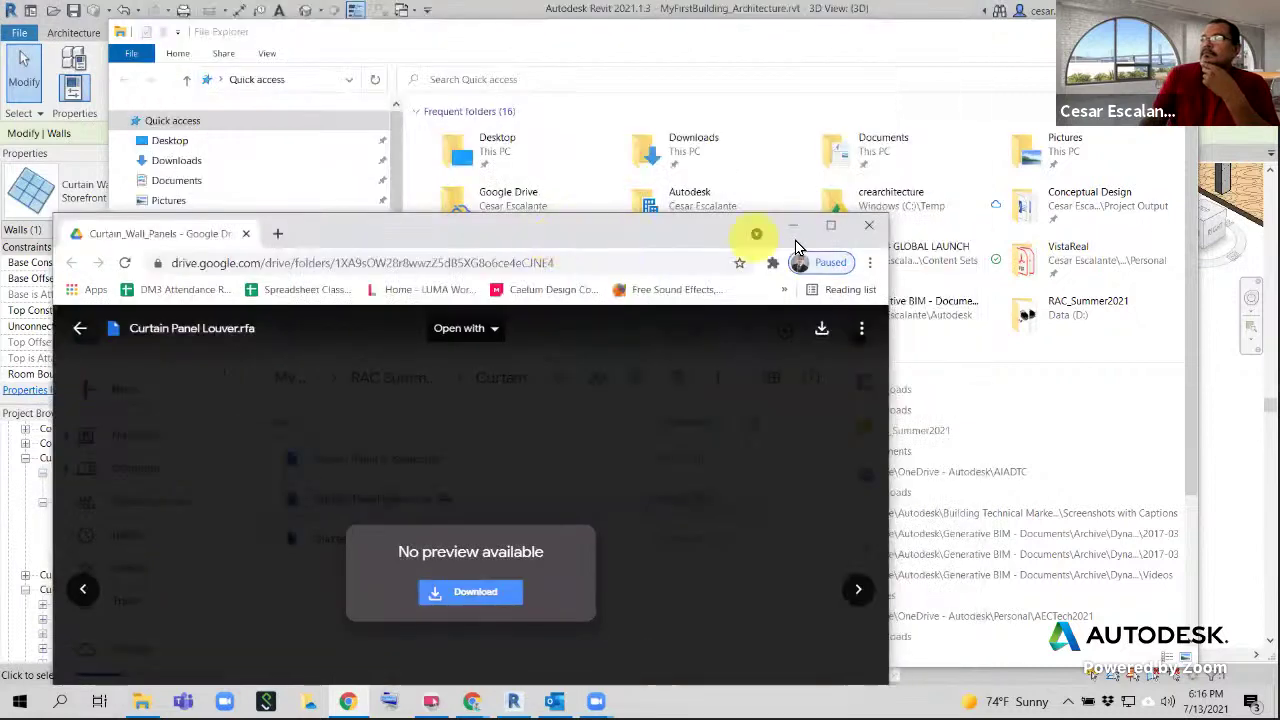
click(868, 232)
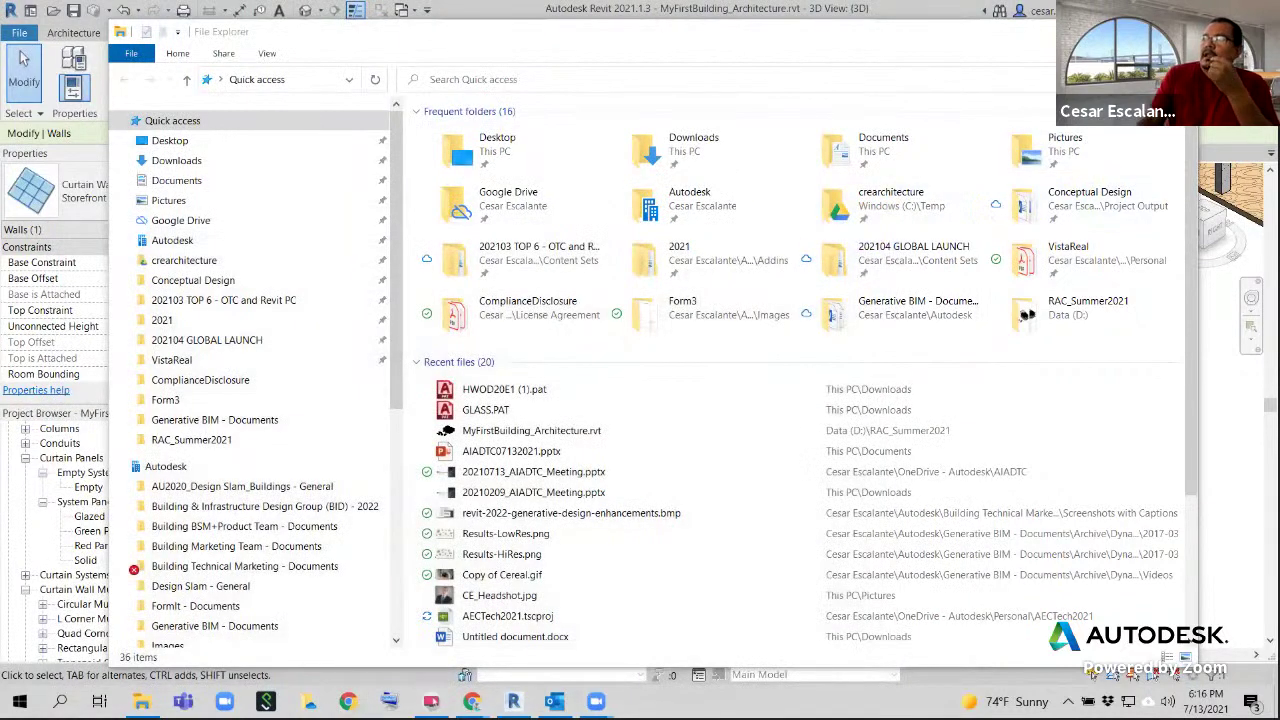
click(1178, 31)
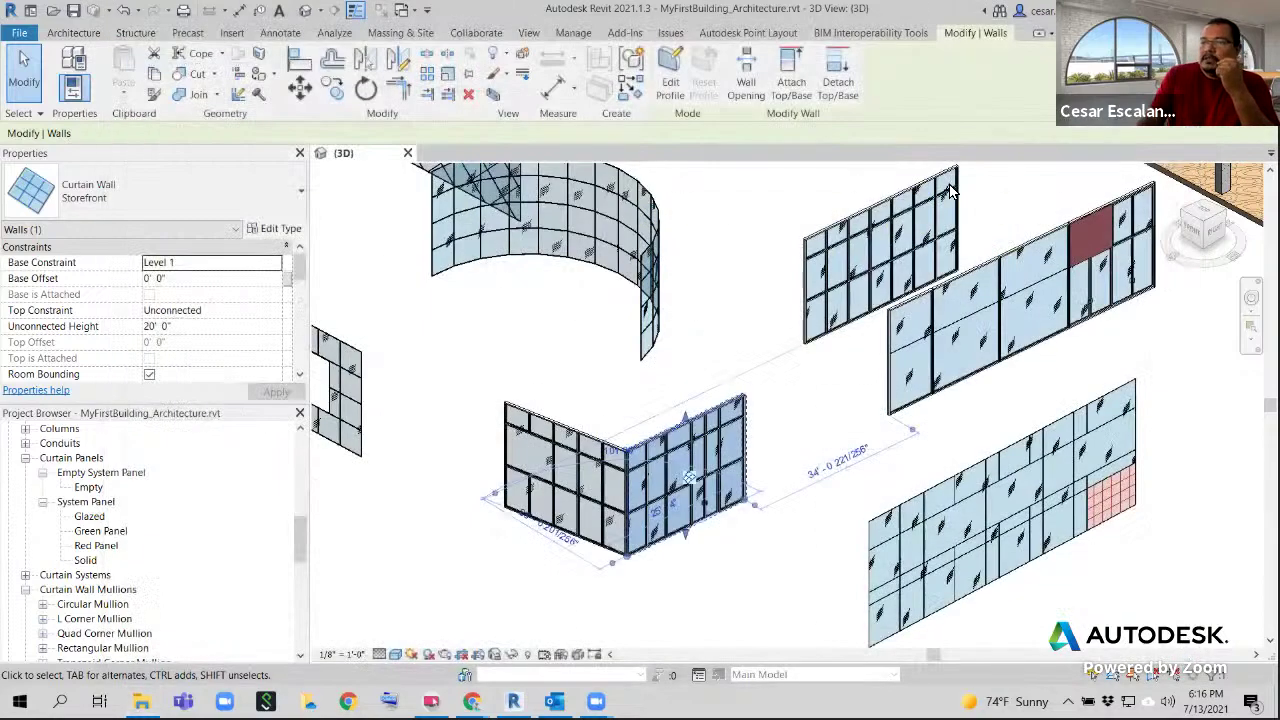
Open the Curtain Panel Louver.rfa family from the Downloads folder
middle_drag(794, 325, 586, 357)
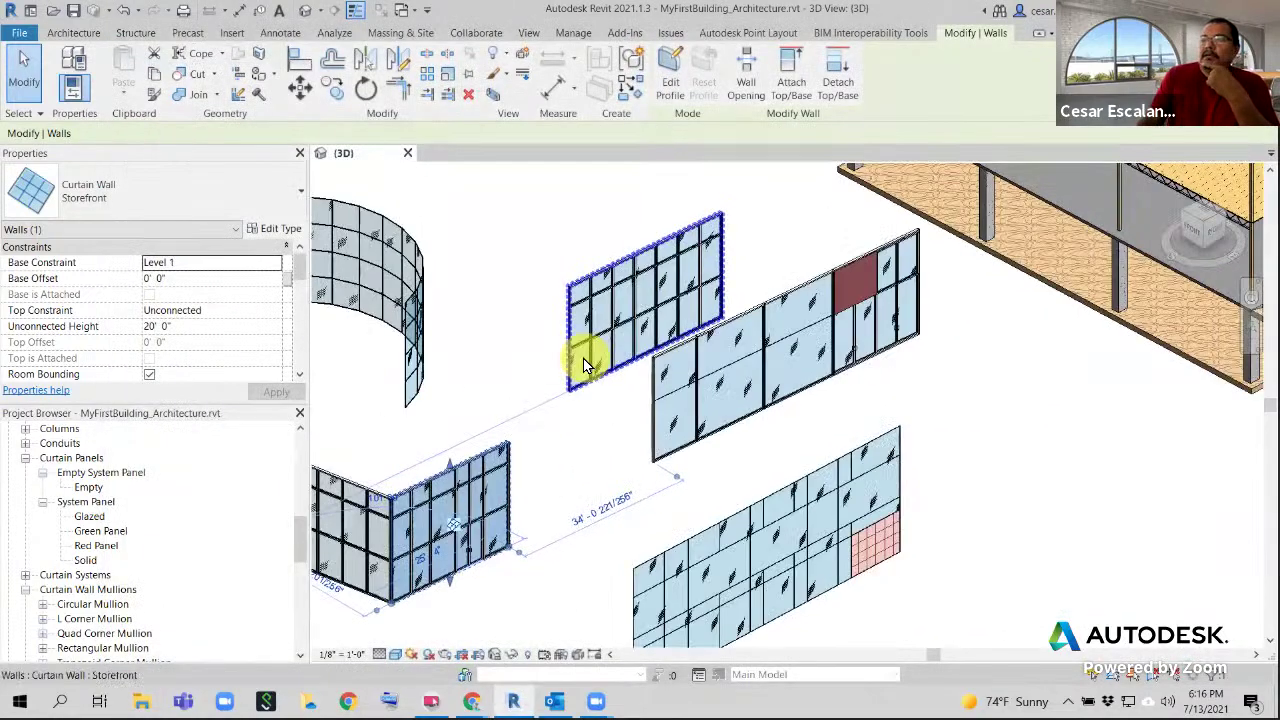
scroll(780, 423, up, 2)
scroll(780, 423, up, 3)
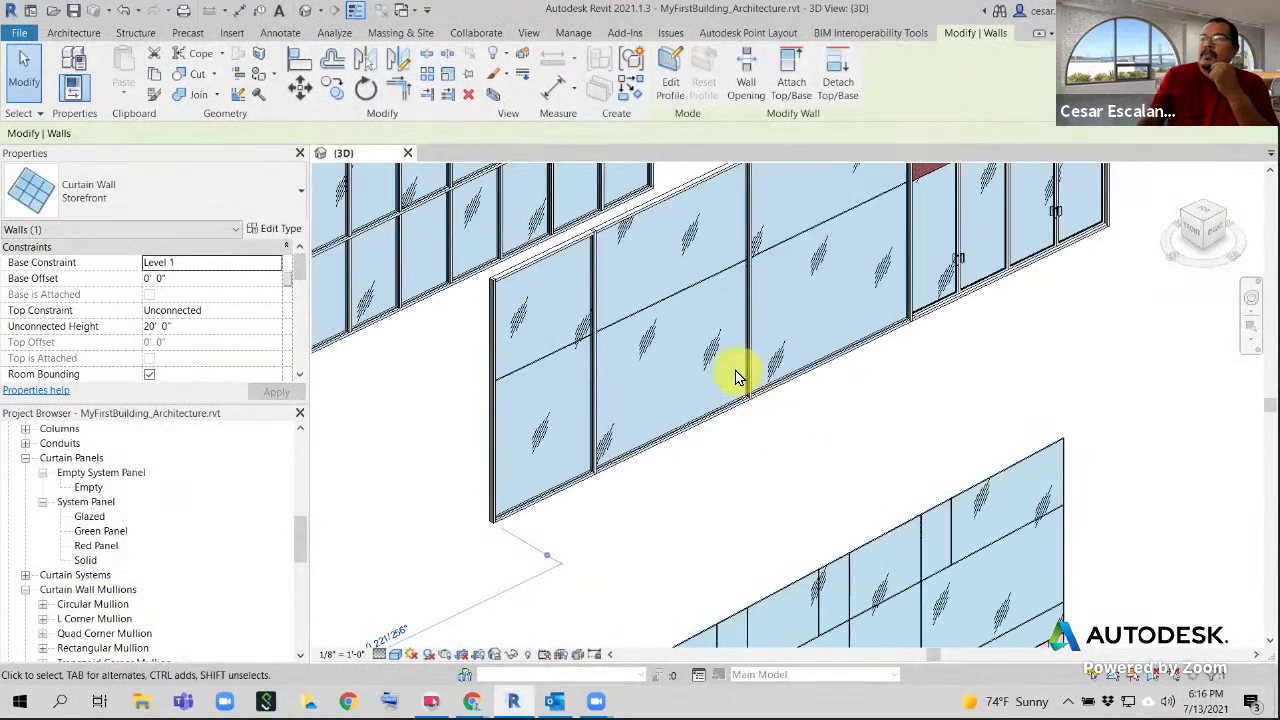
scroll(734, 371, up, 1)
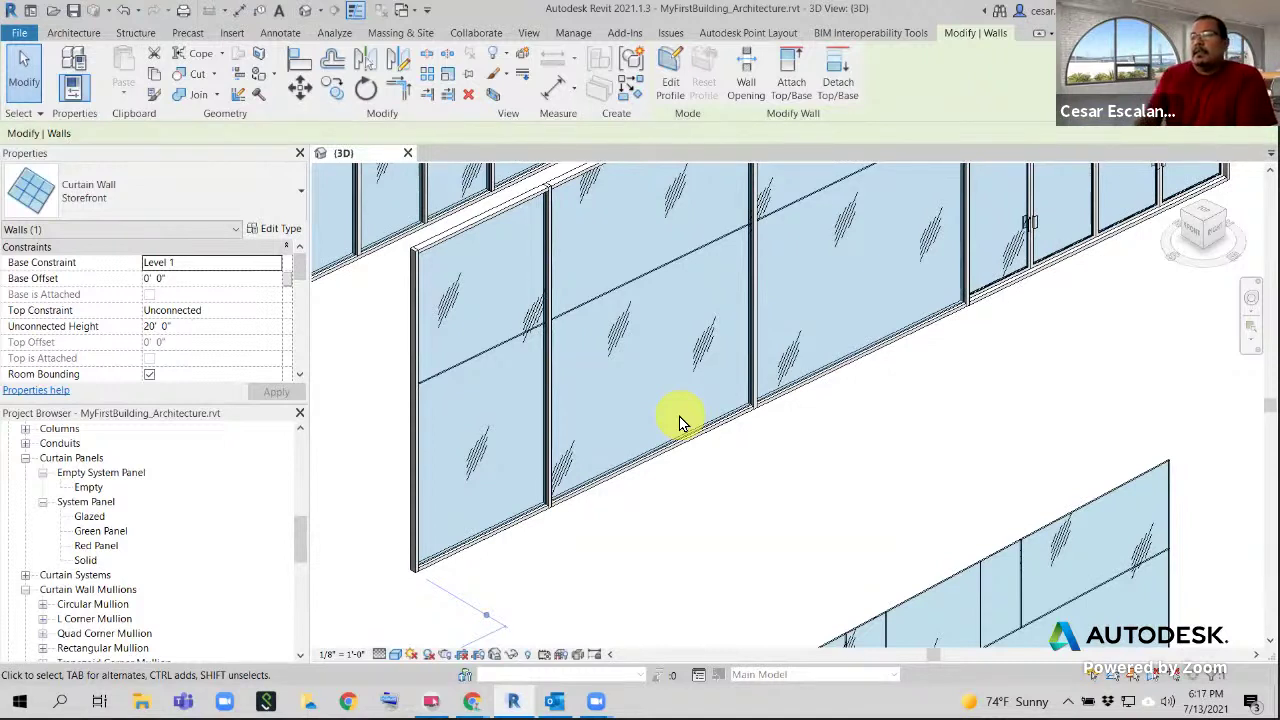
click(20, 33)
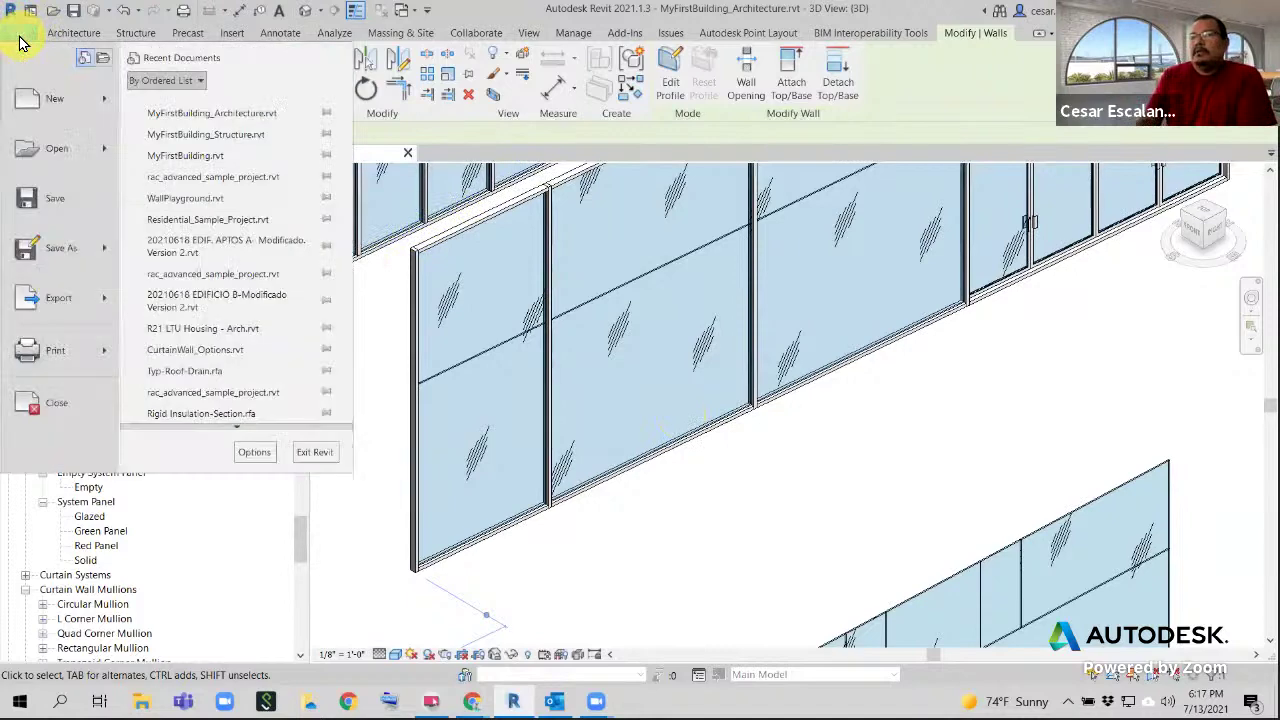
click(49, 154)
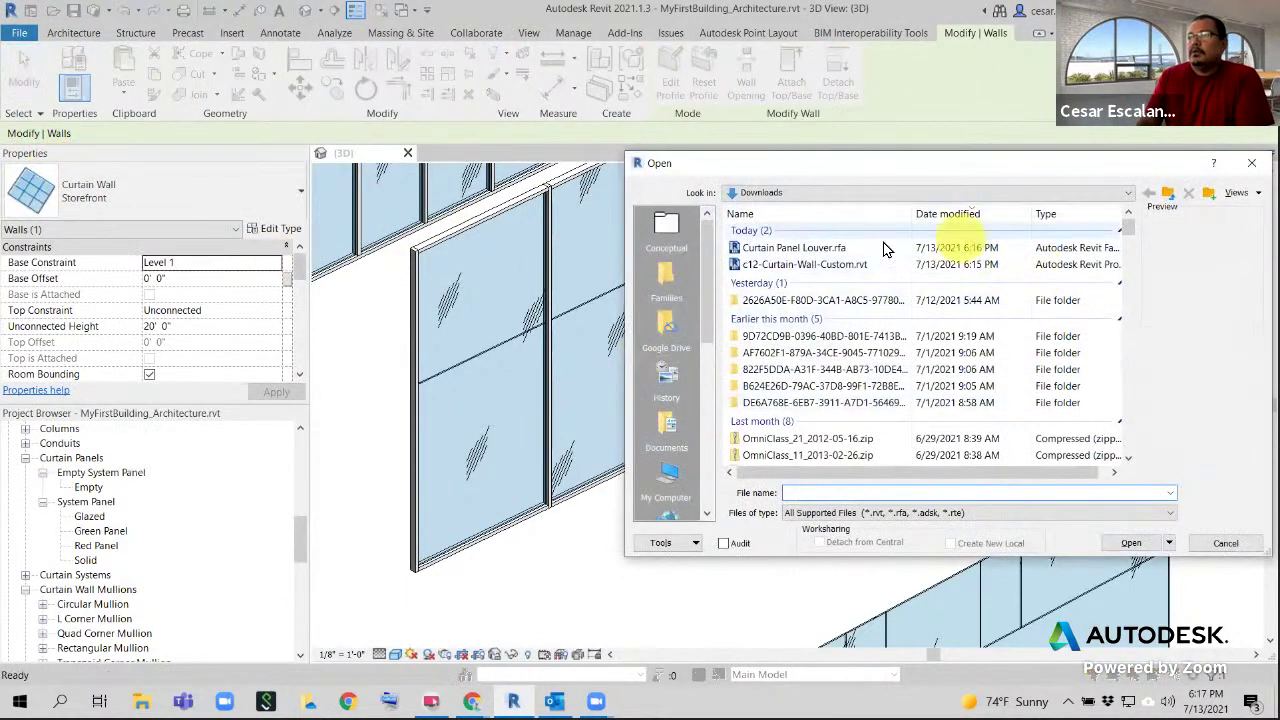
click(800, 249)
click(1122, 543)
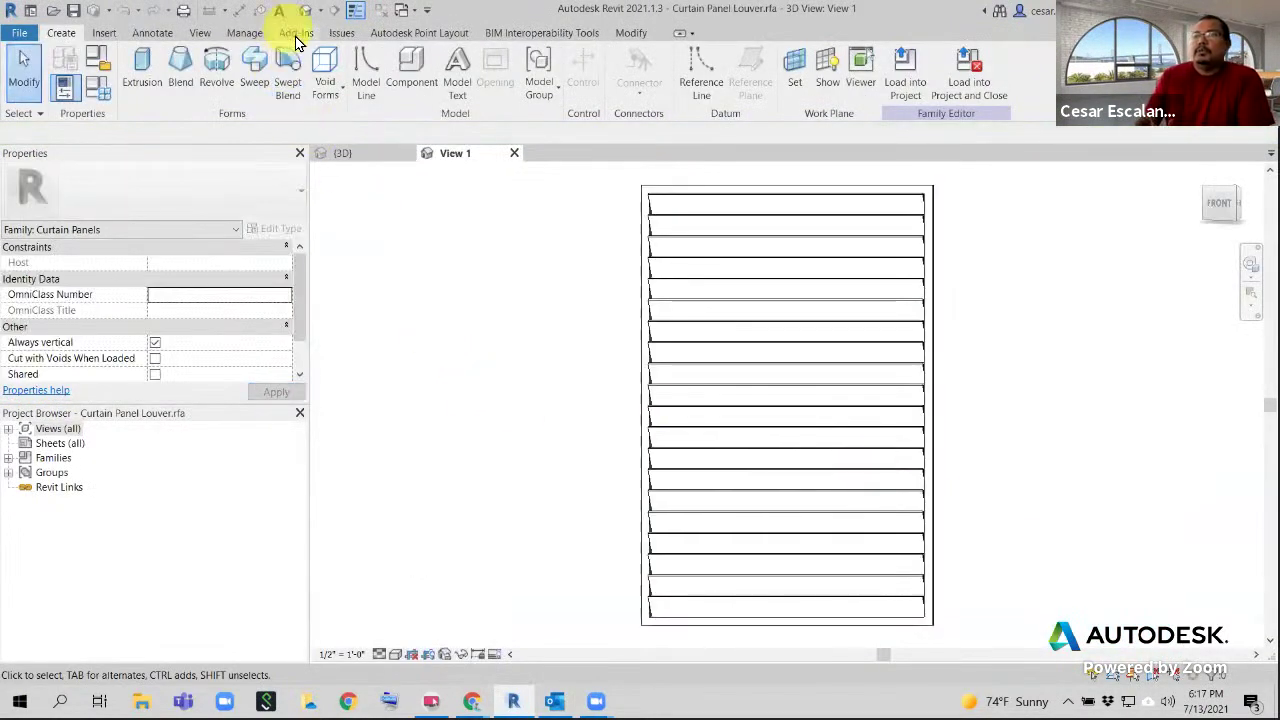
Open the default 3D view of the louver family and inspect its slat array and frame from an angle
click(305, 10)
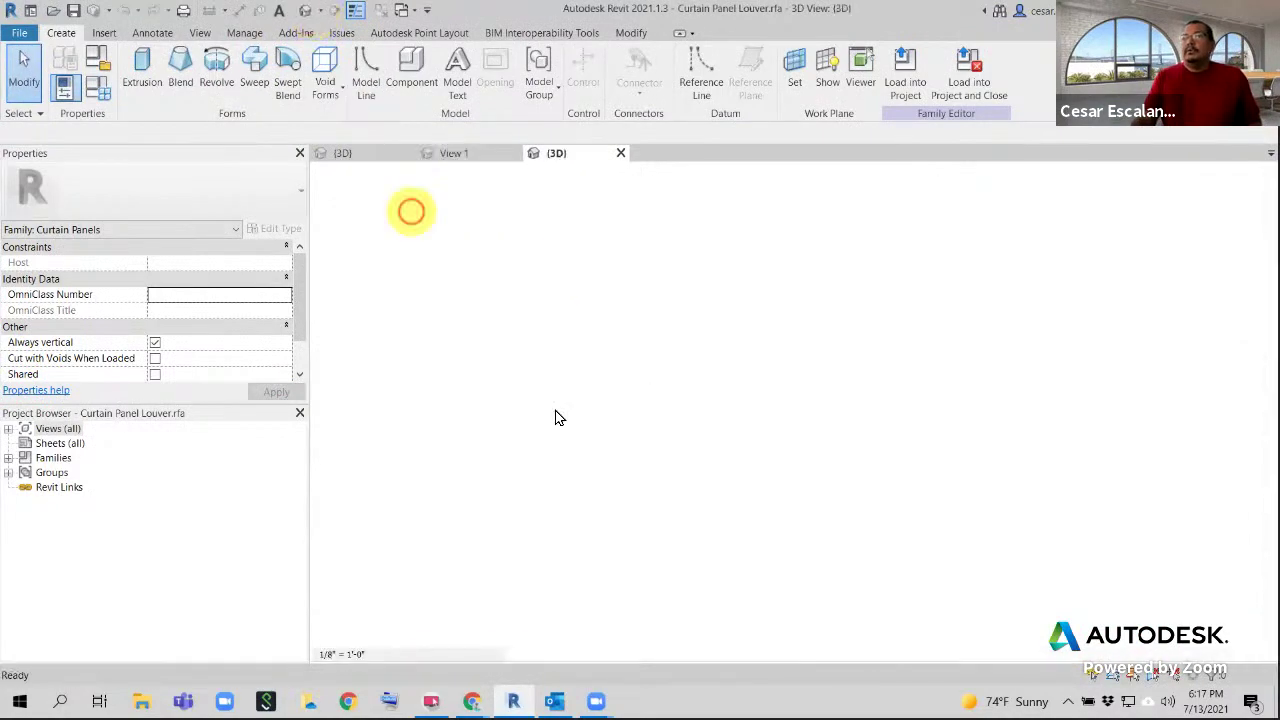
shift+middle_drag(551, 429, 766, 343)
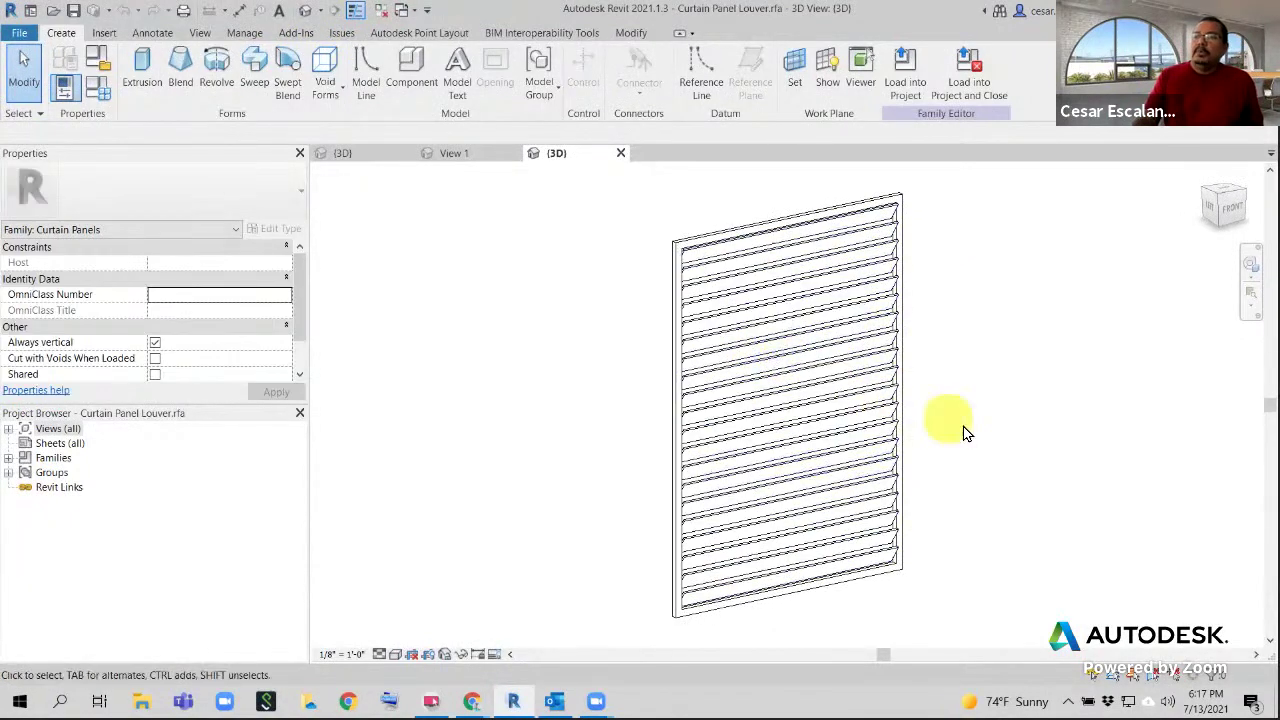
scroll(920, 431, up, 2)
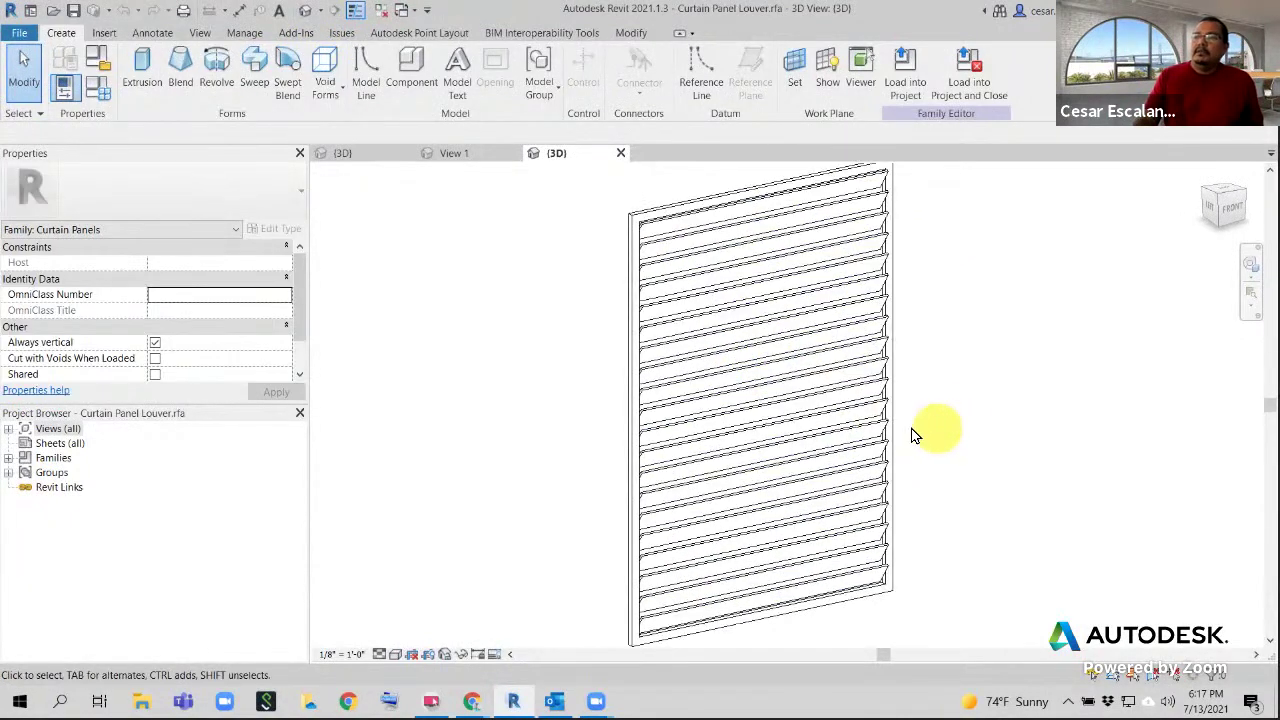
click(803, 415)
scroll(997, 423, down, 2)
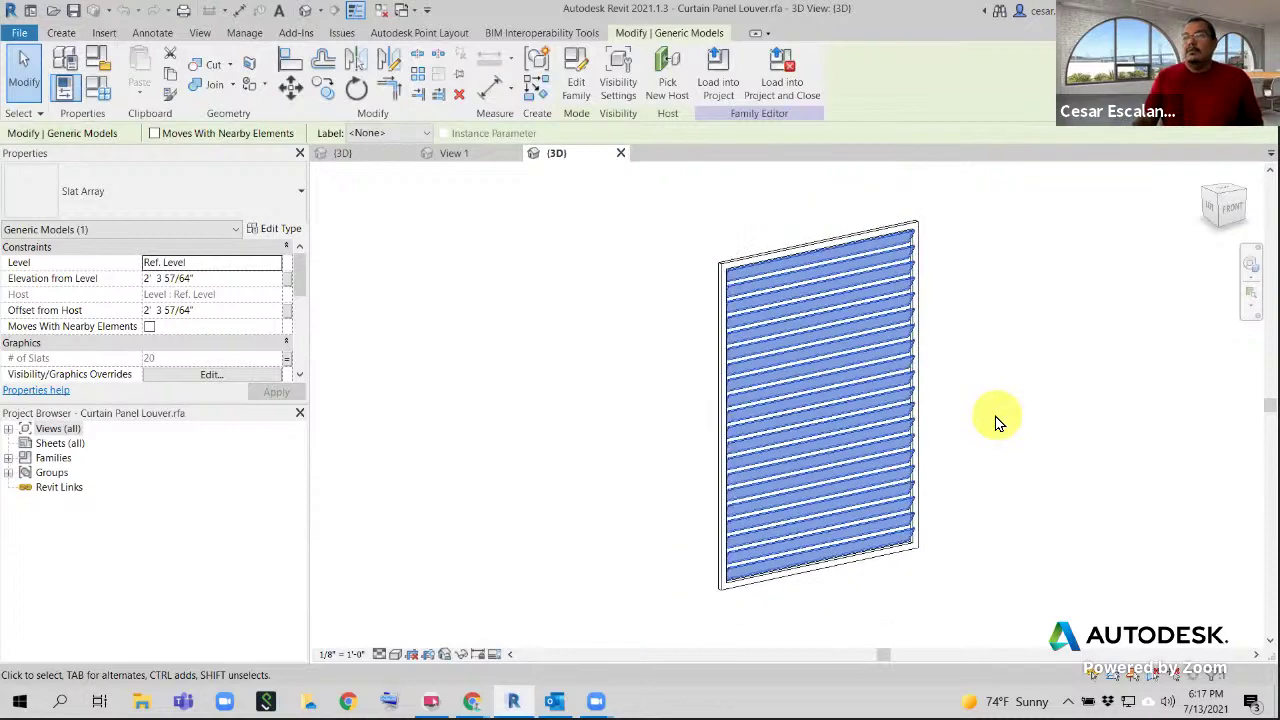
mouse_move(988, 486)
shift+middle_down()
mouse_move(1126, 446)
mouse_move(1225, 465)
mouse_move(1049, 517)
mouse_move(914, 500)
mouse_move(814, 423)
mouse_move(931, 470)
mouse_move(977, 471)
mouse_move(971, 491)
shift+middle_up()
click(966, 487)
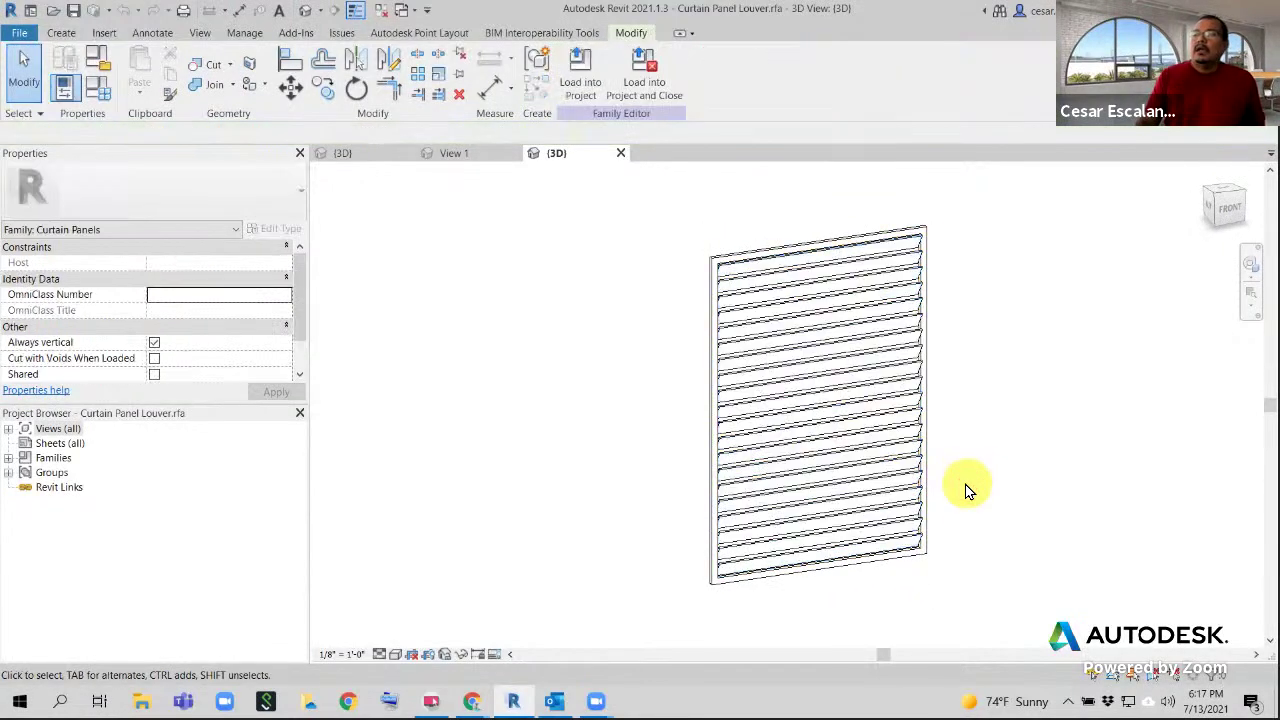
scroll(955, 497, up, 1)
middle_drag(908, 580, 826, 597)
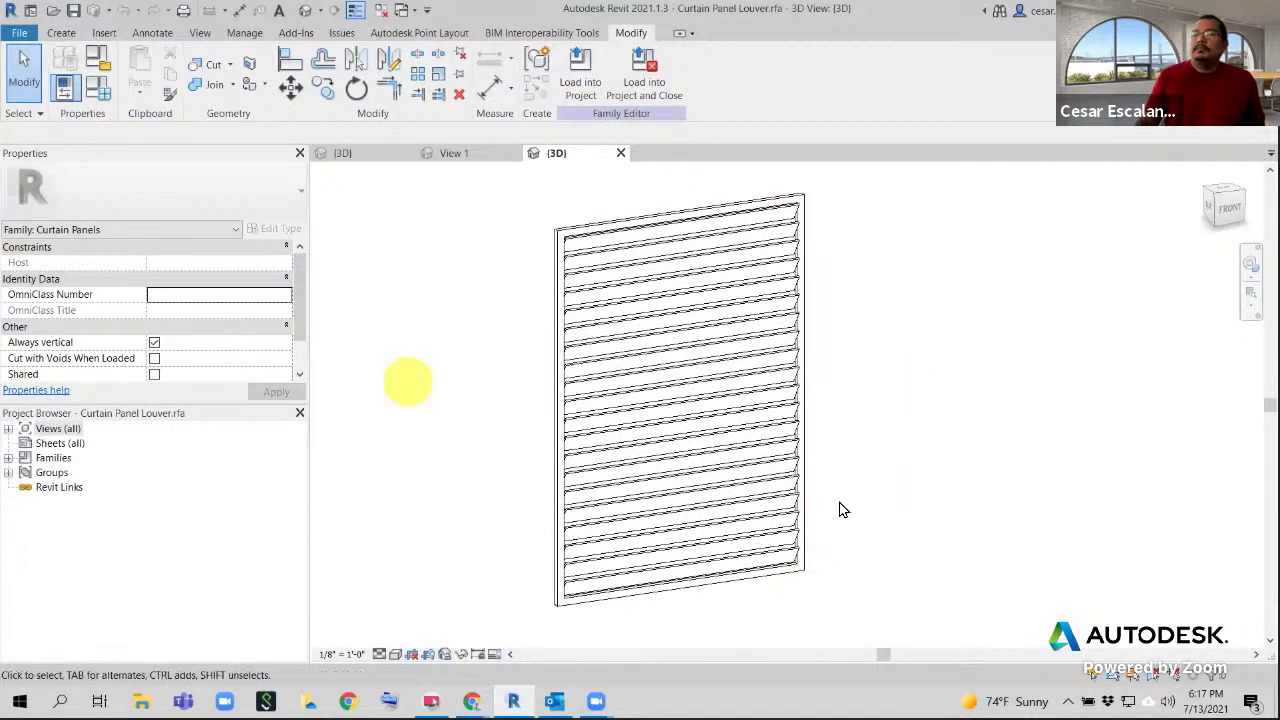
Review the louver family's type parameters and close both family views to return to the building project
click(97, 89)
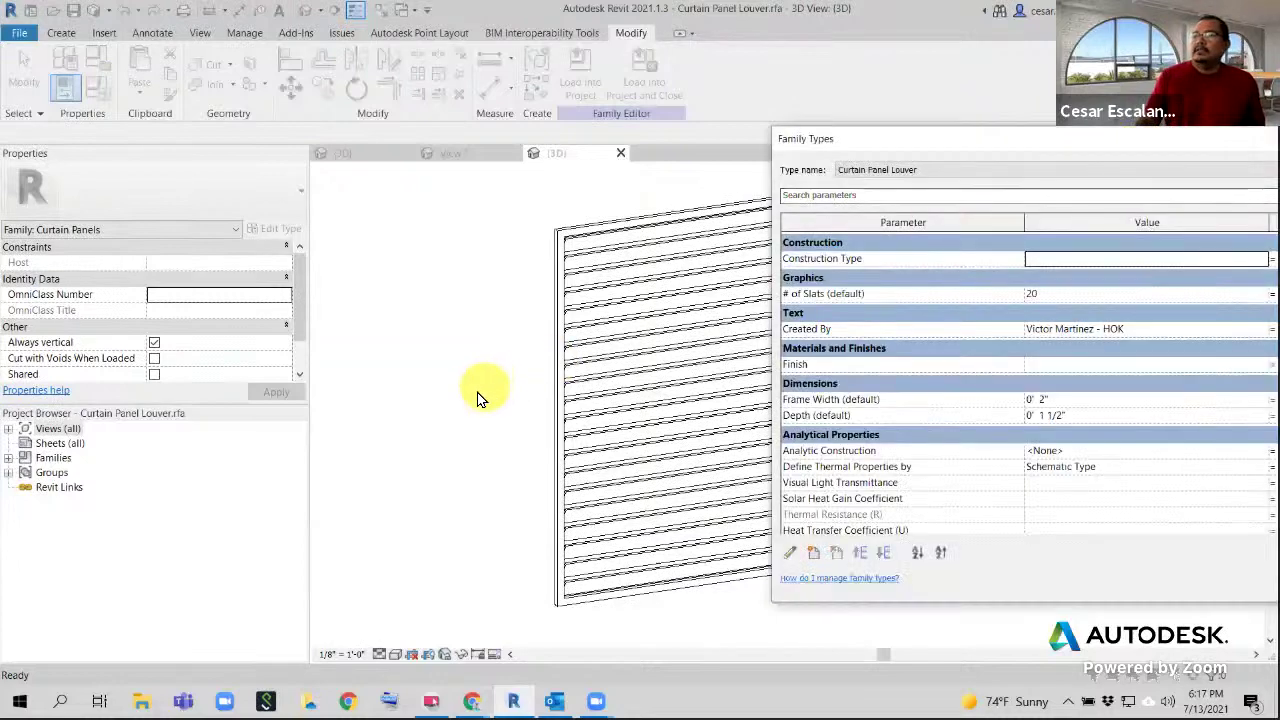
drag(920, 138, 972, 72)
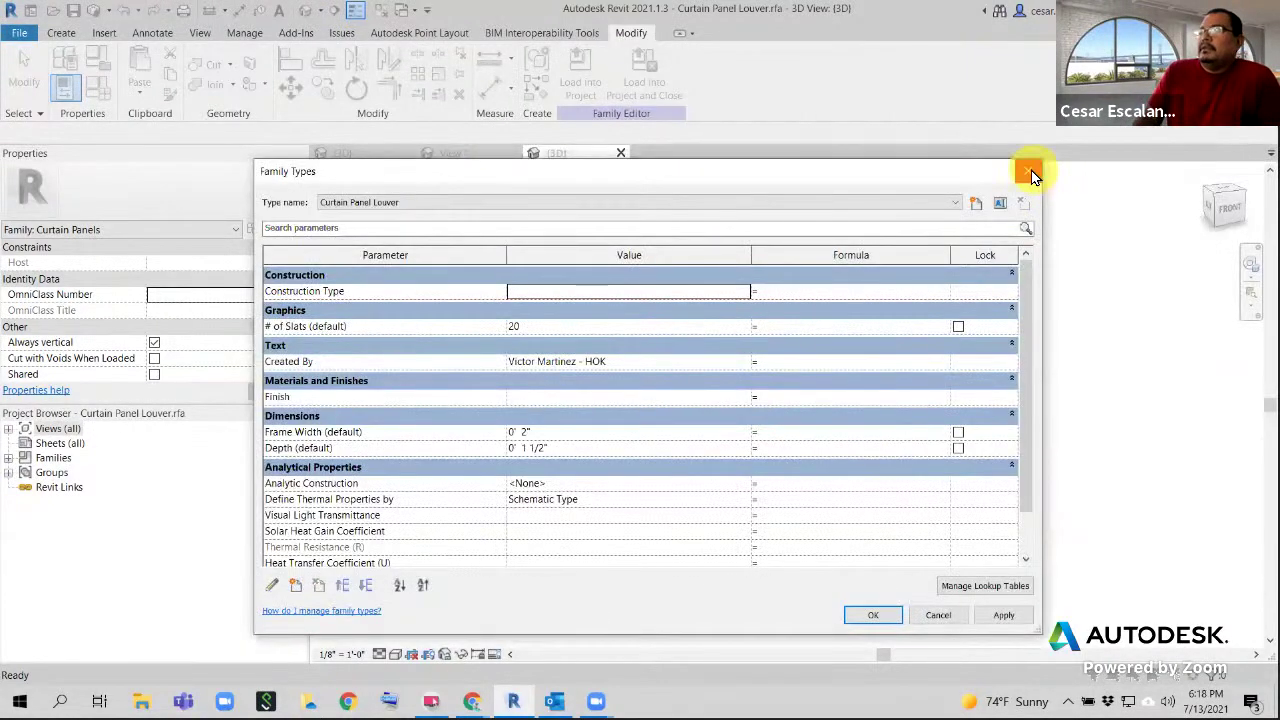
click(1030, 168)
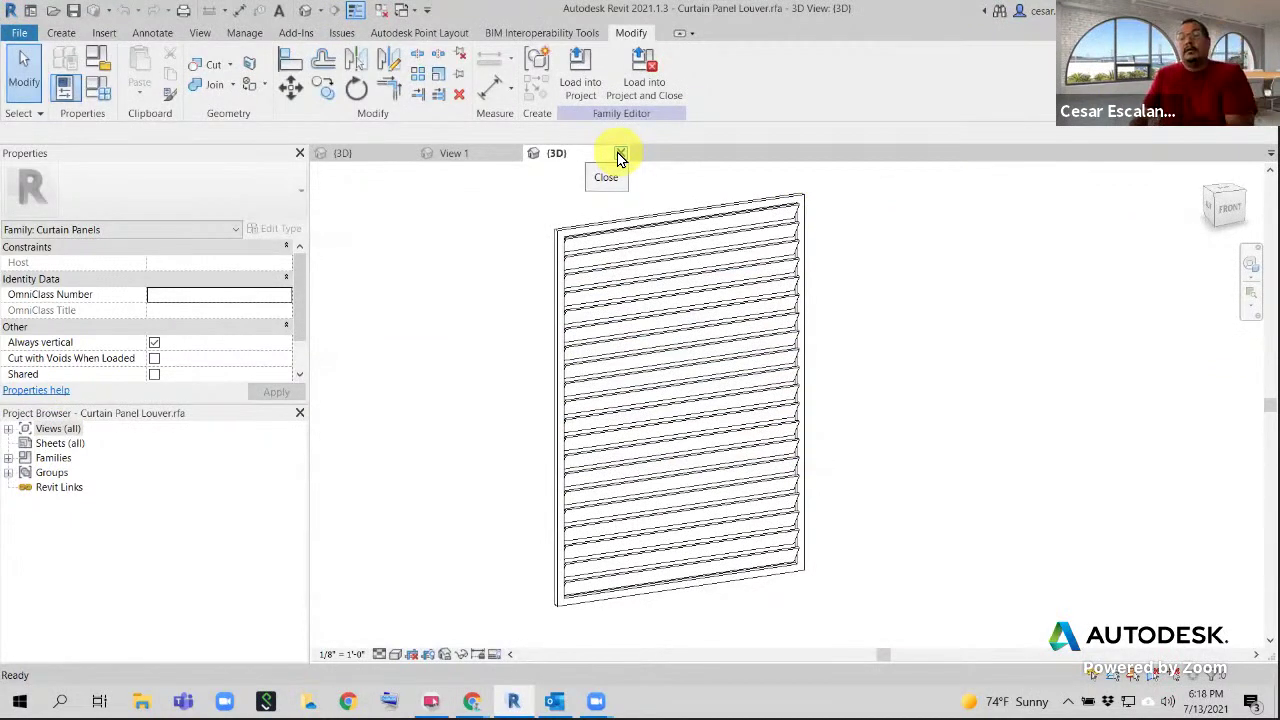
click(620, 157)
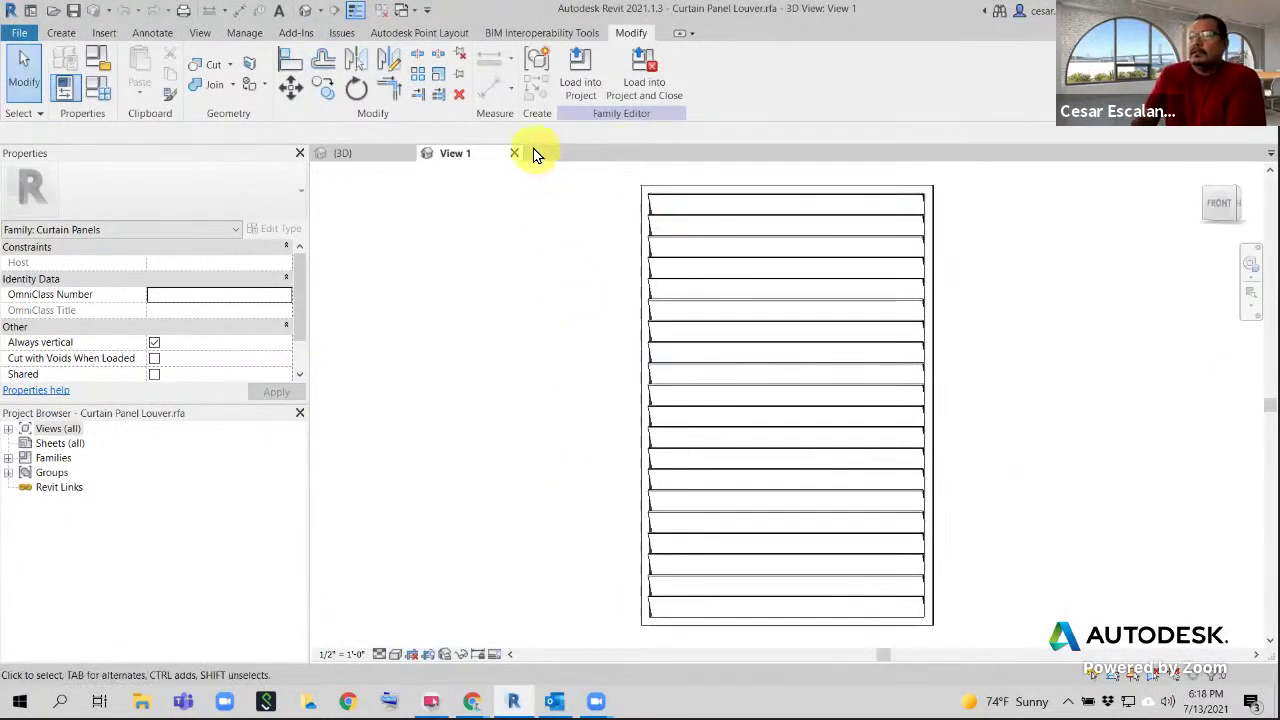
click(512, 155)
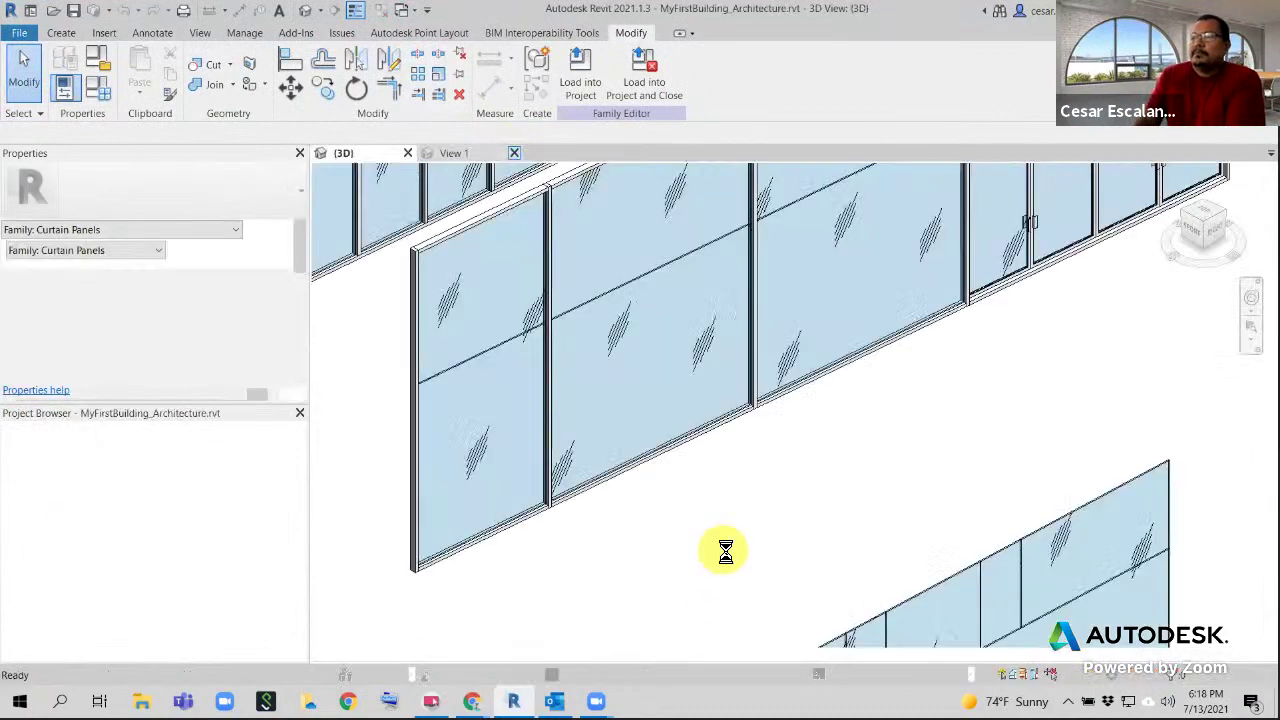
Load the Curtain Panel Louver.rfa family from the Downloads folder into the MyFirstBuilding_Architecture project
scroll(843, 491, down, 2)
middle_drag(1010, 409, 866, 451)
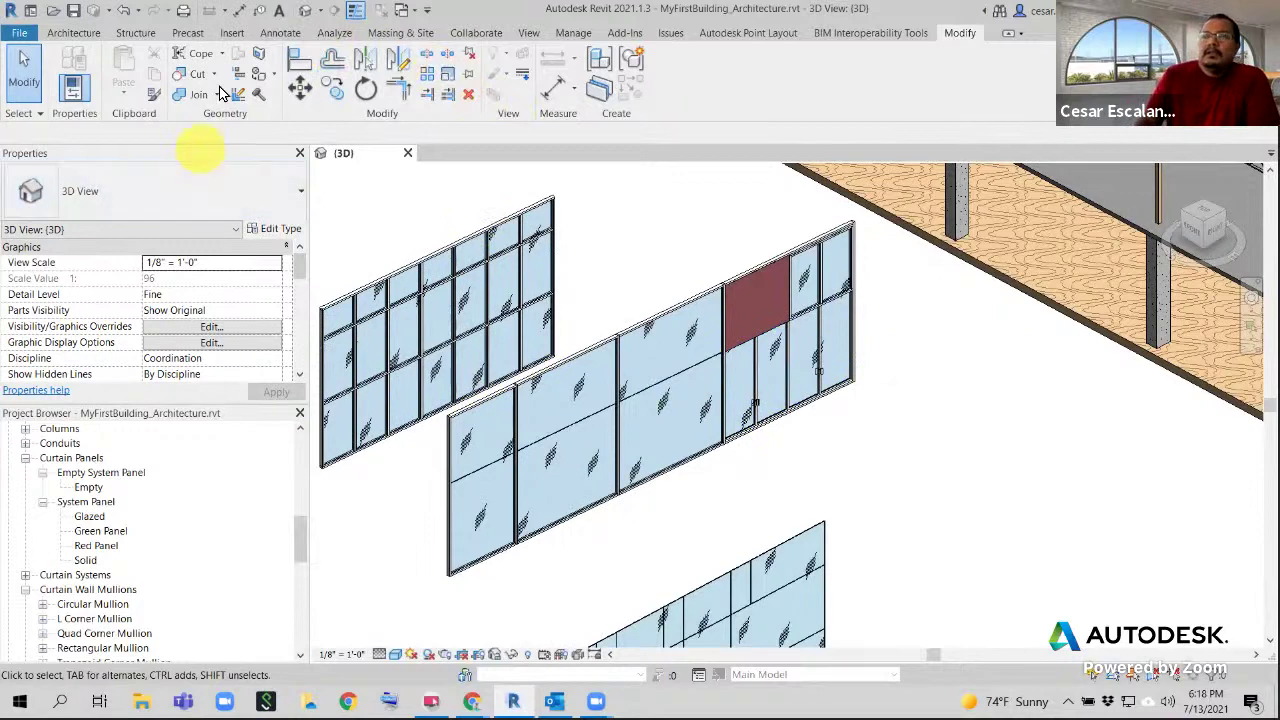
click(230, 33)
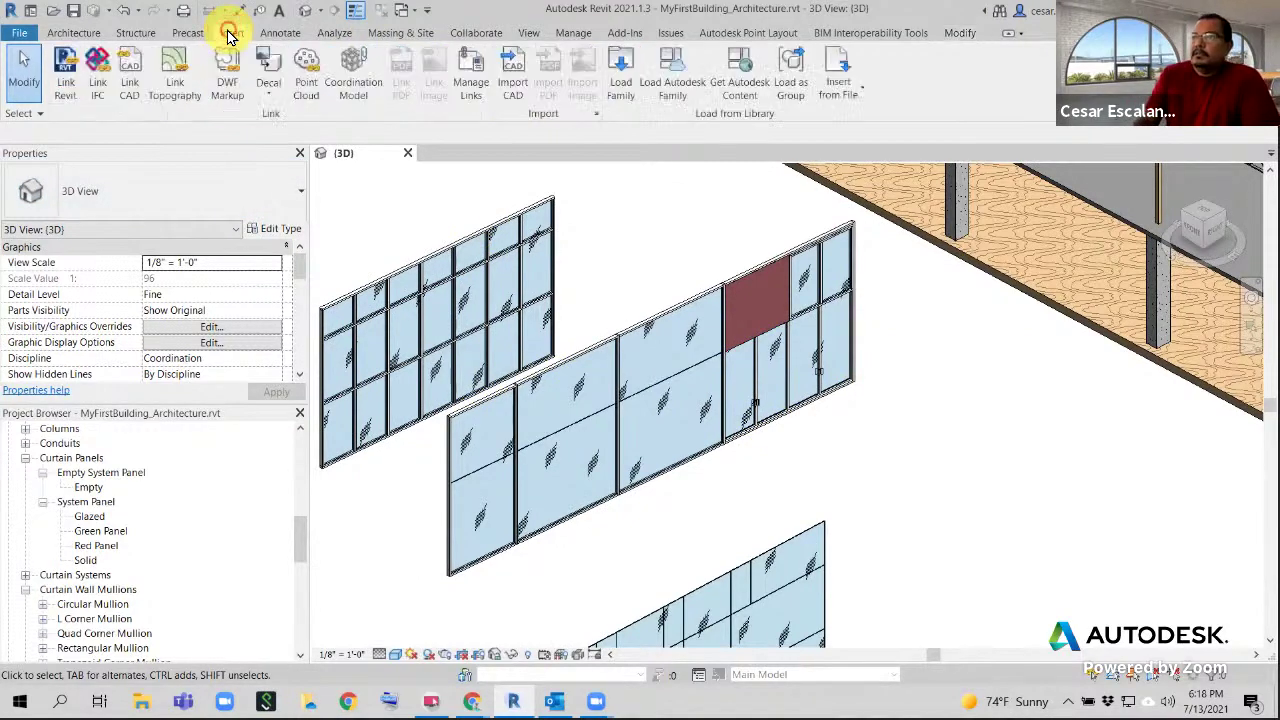
click(622, 82)
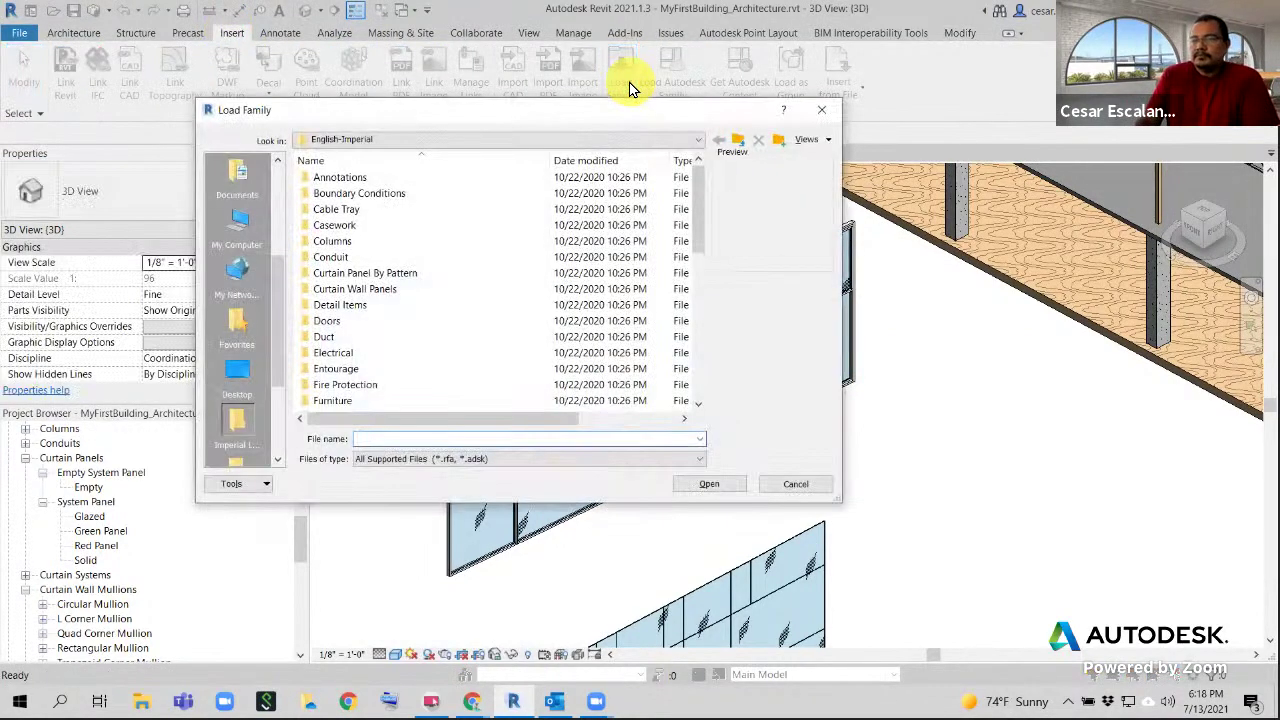
click(421, 141)
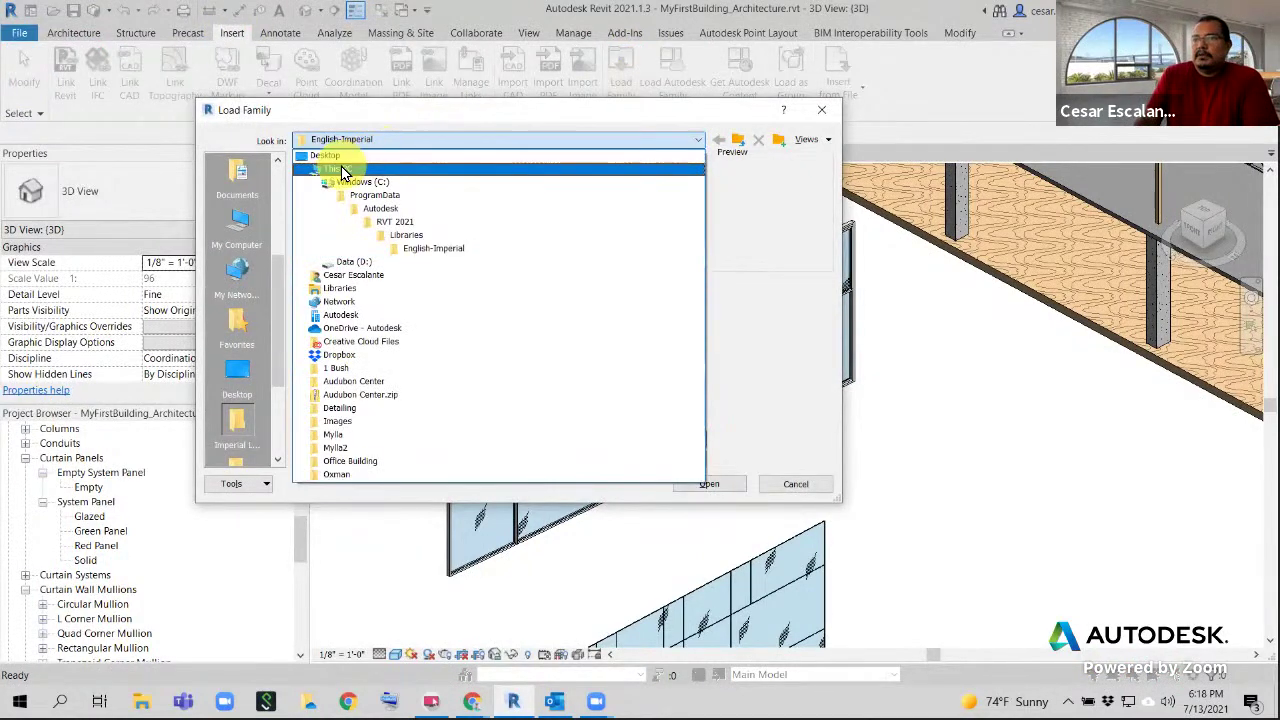
click(341, 172)
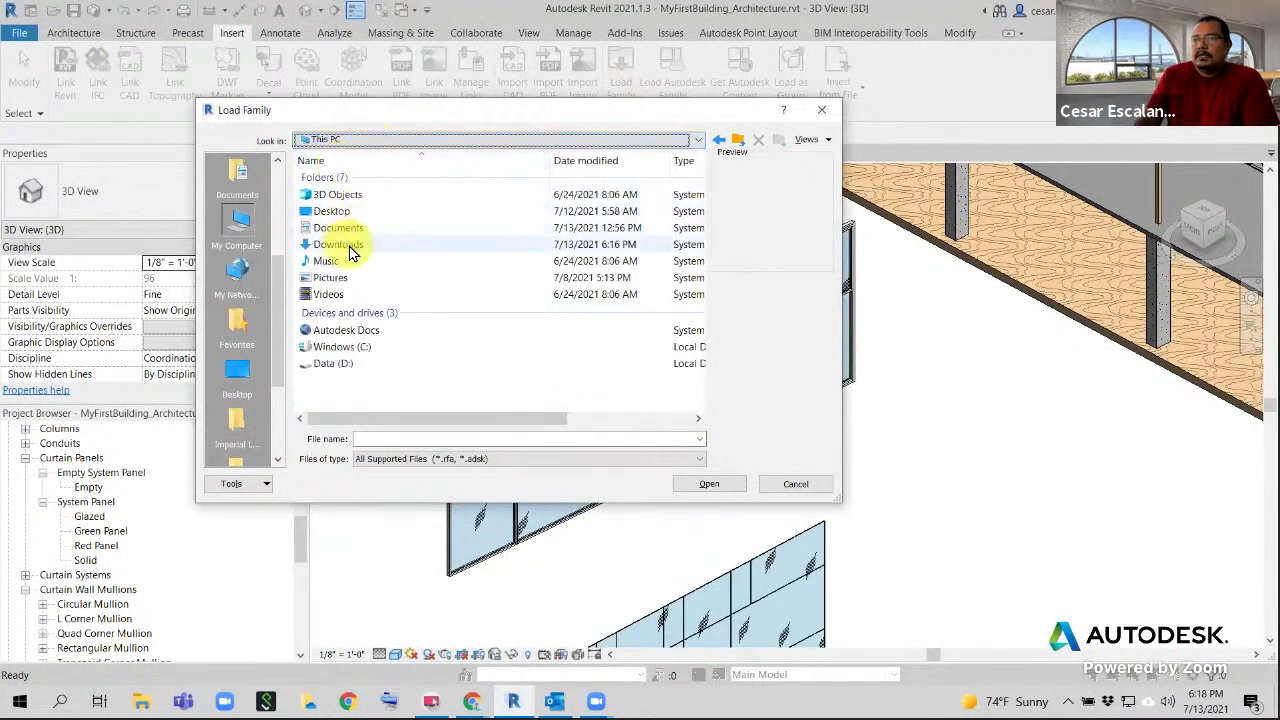
double_click(347, 250)
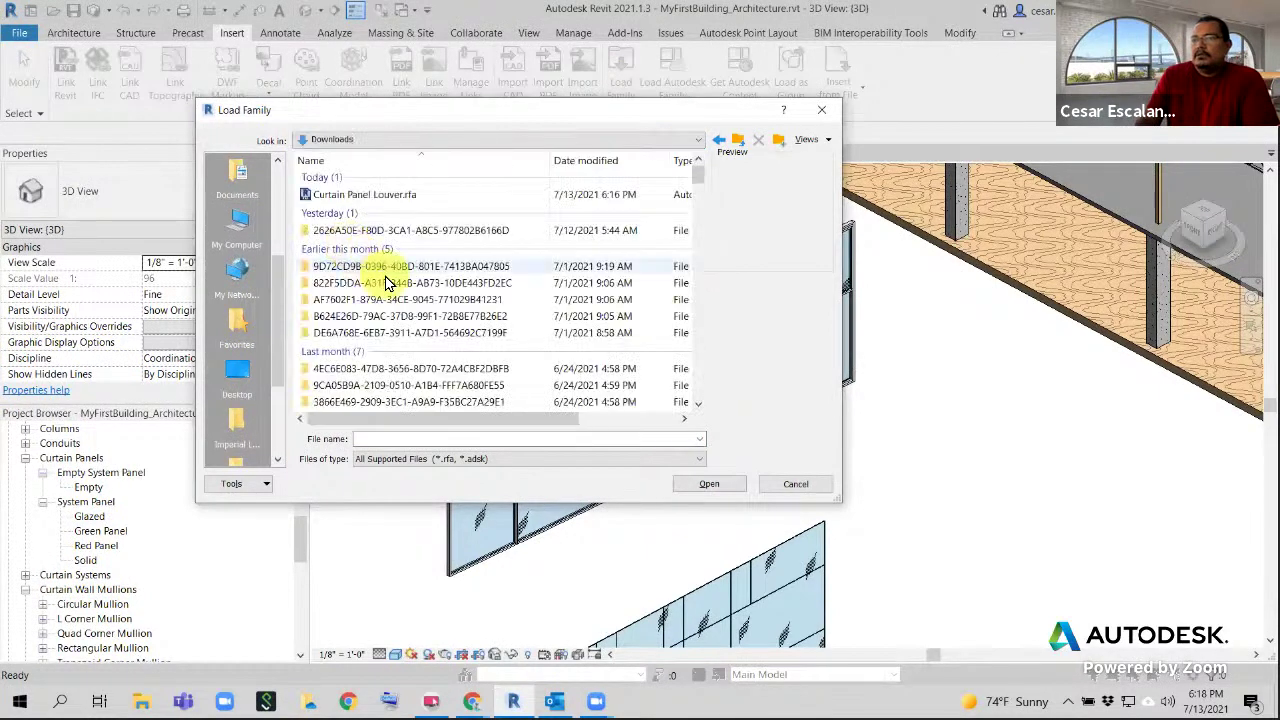
click(365, 194)
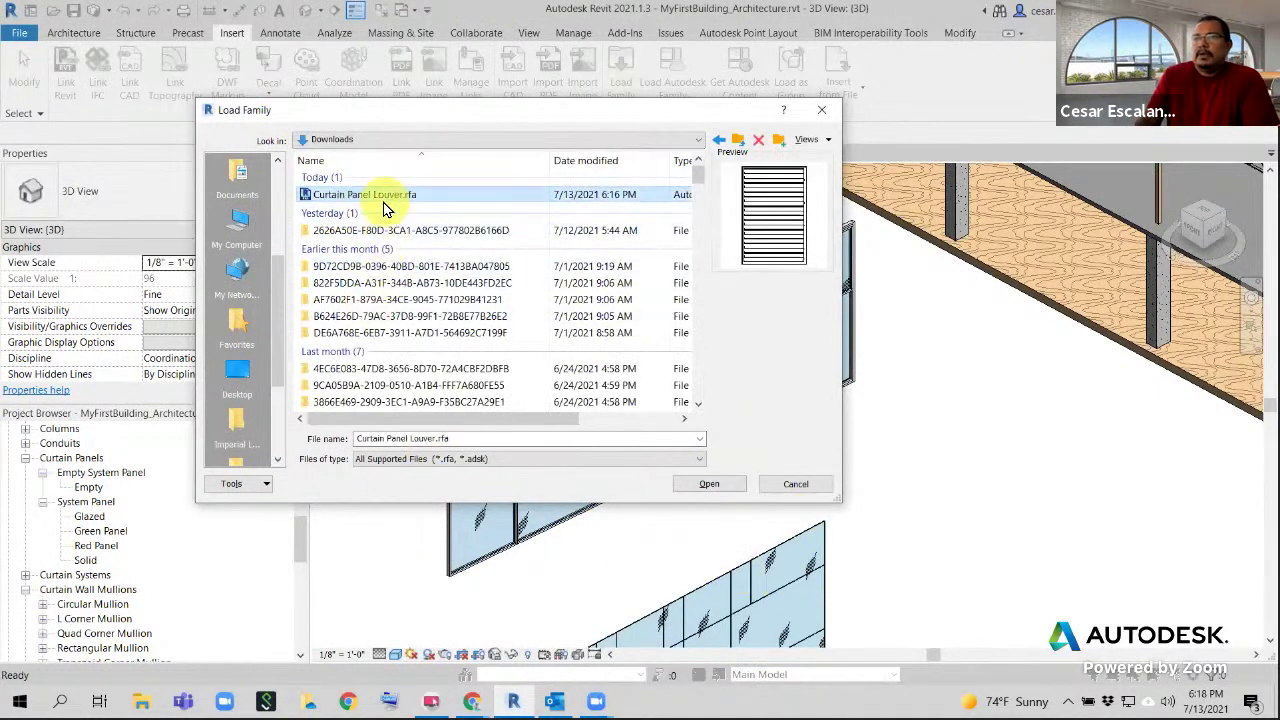
click(707, 486)
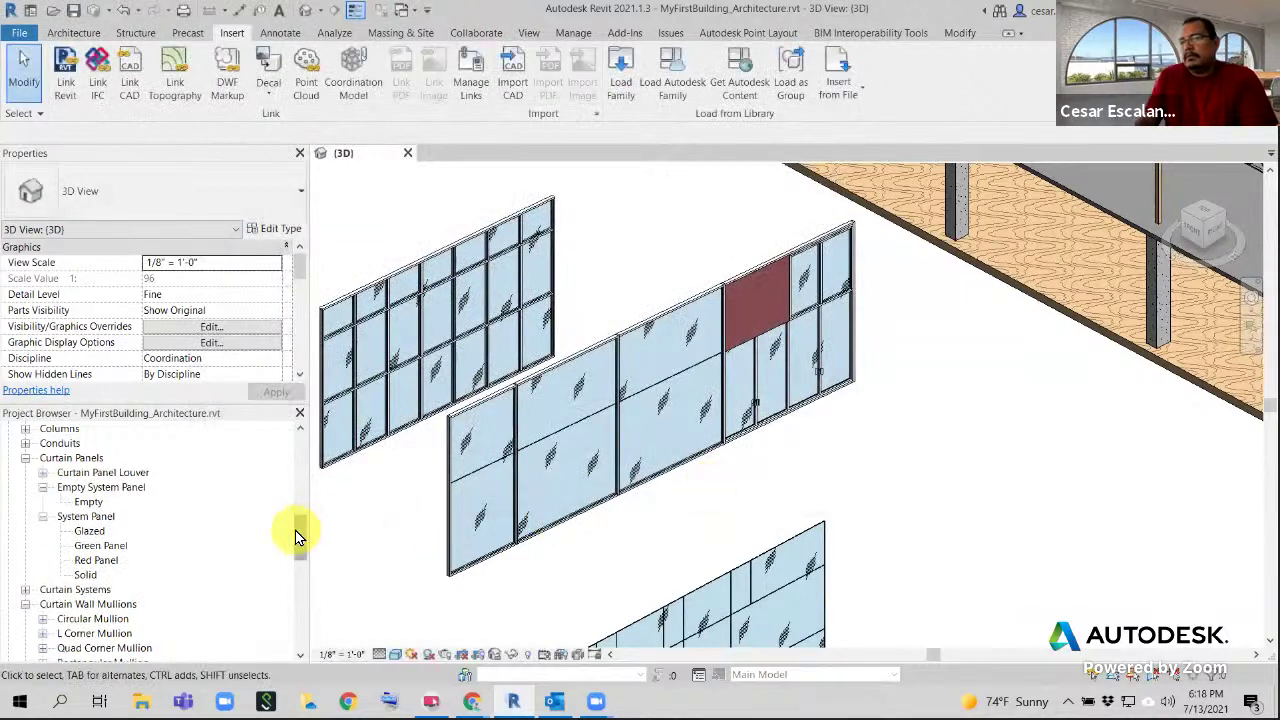
Expand the Curtain Panel Louver family under Curtain Panels in the project's family list to check its type
click(43, 474)
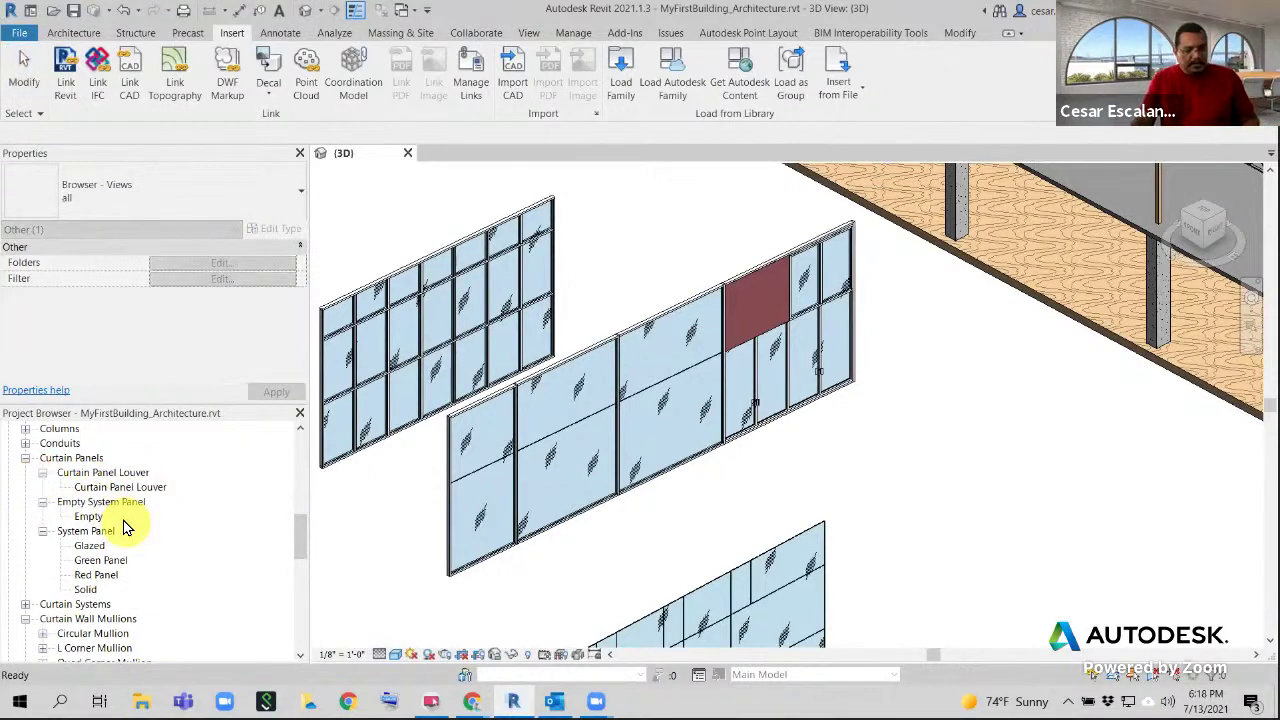
mouse_move(14, 454)
mouse_down()
mouse_move(183, 515)
mouse_move(188, 495)
mouse_up()
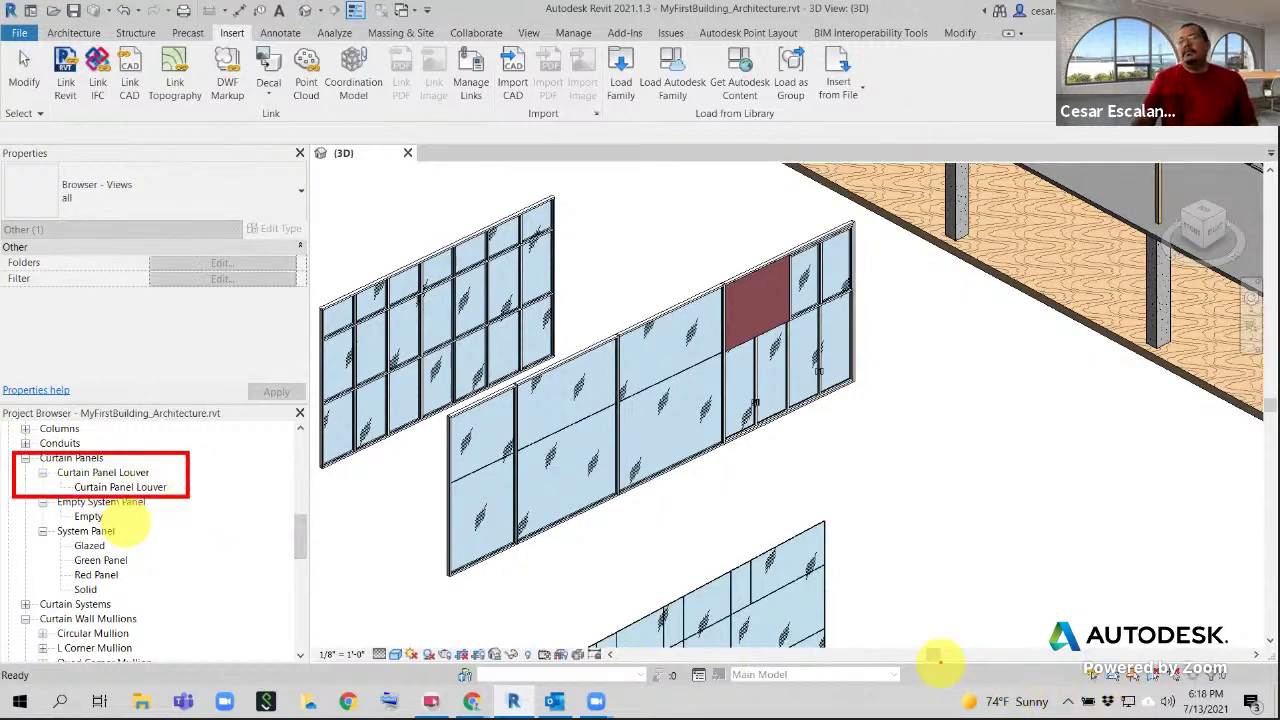
key(Escape)
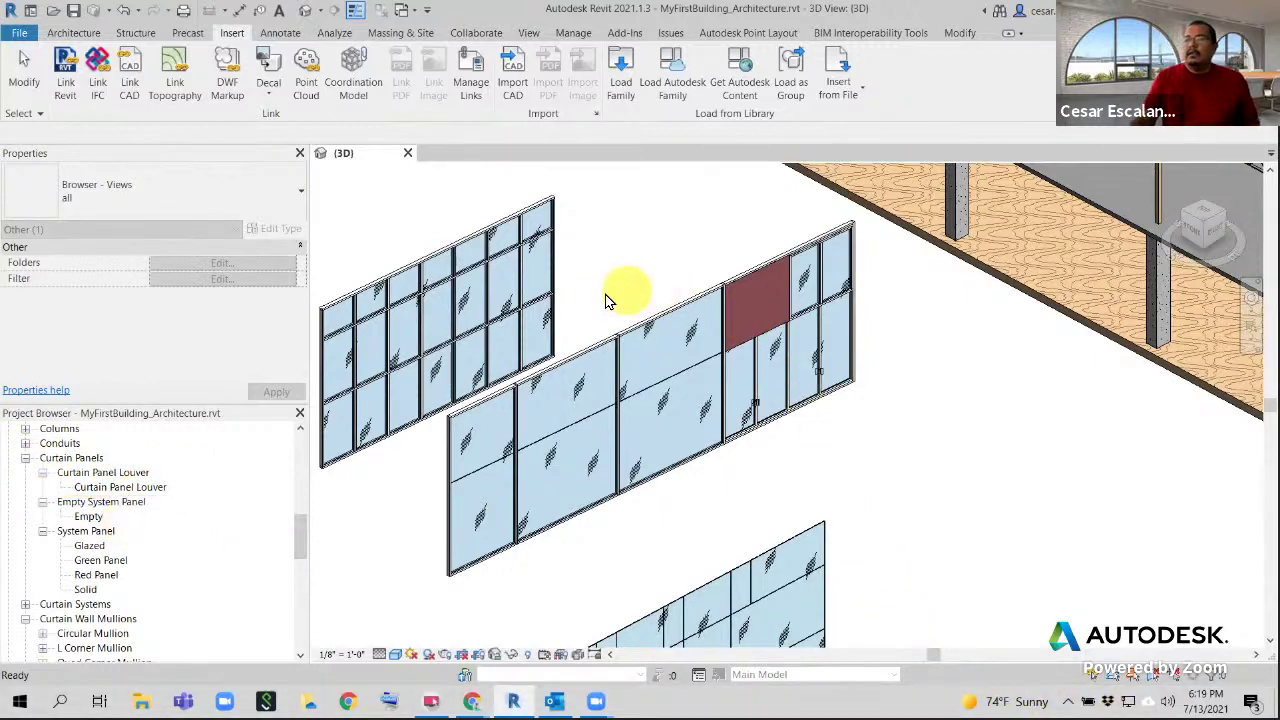
Change the 3'-wide glazed panel in the top row of the Curtain Wall 1 wall to the Curtain Panel Louver type
click(702, 423)
scroll(671, 323, down, 1)
middle_drag(763, 574, 787, 382)
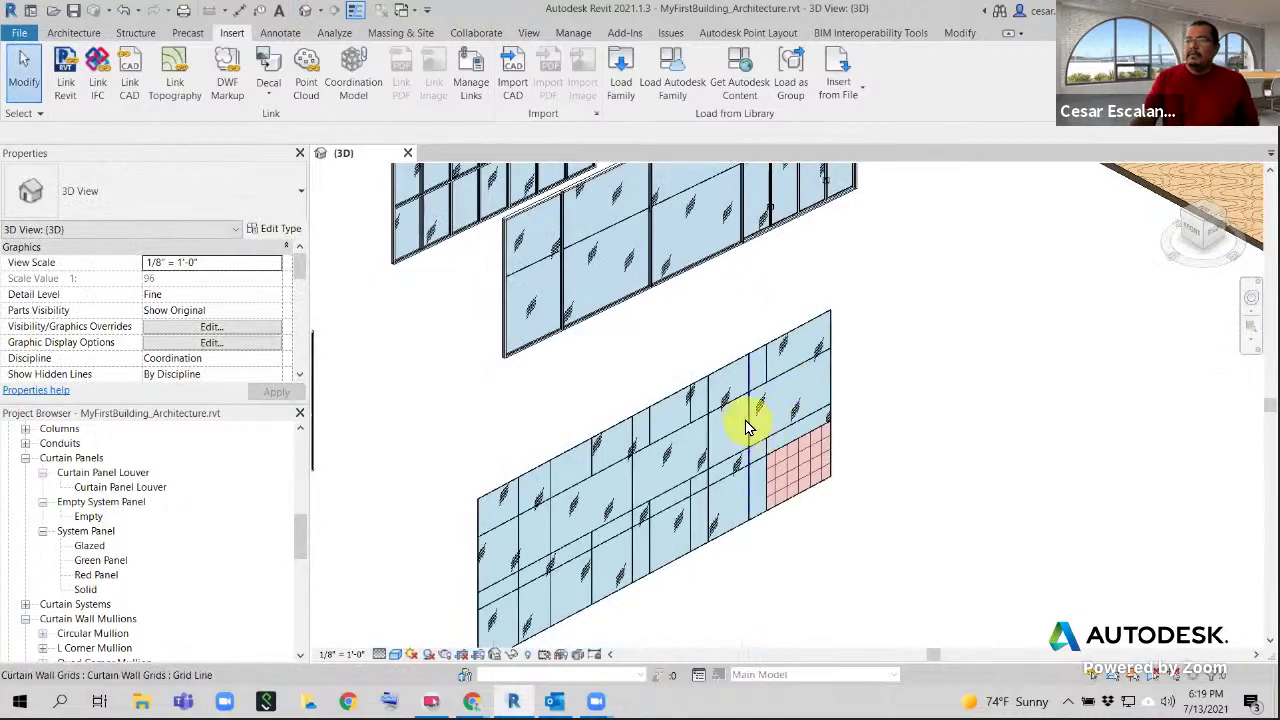
scroll(745, 427, up, 3)
scroll(657, 409, down, 1)
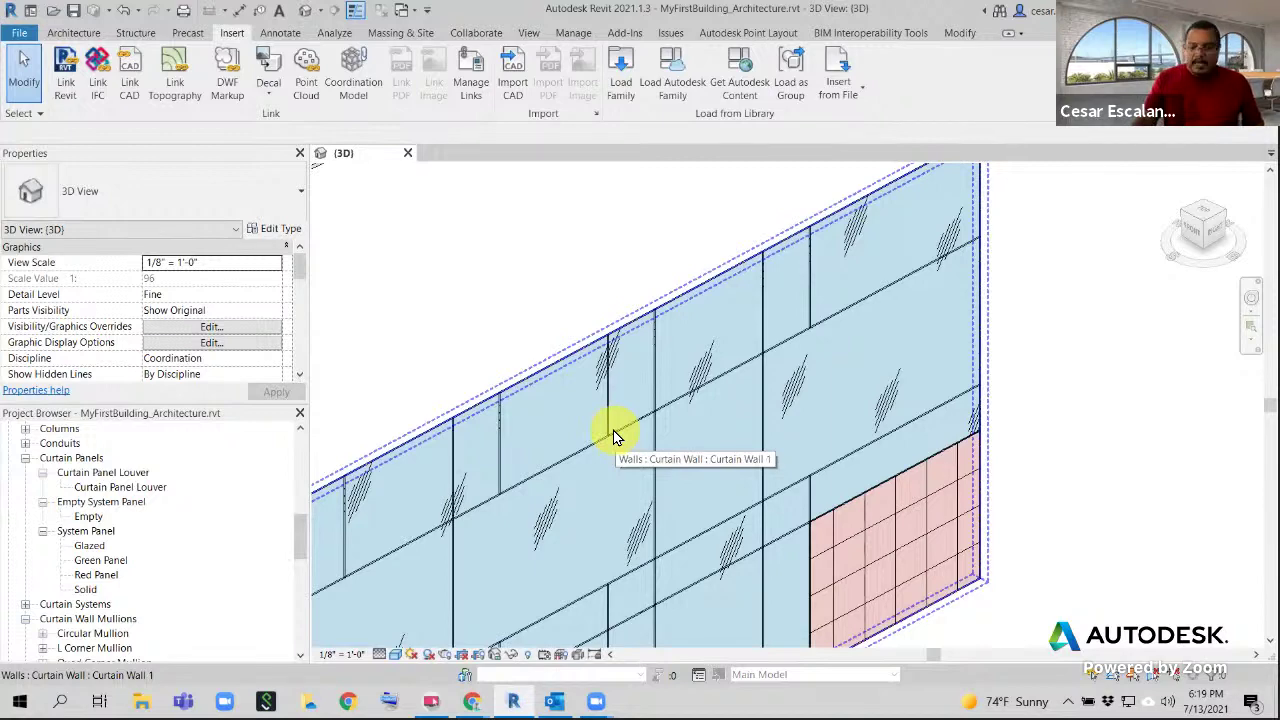
key(Tab)
click(613, 430)
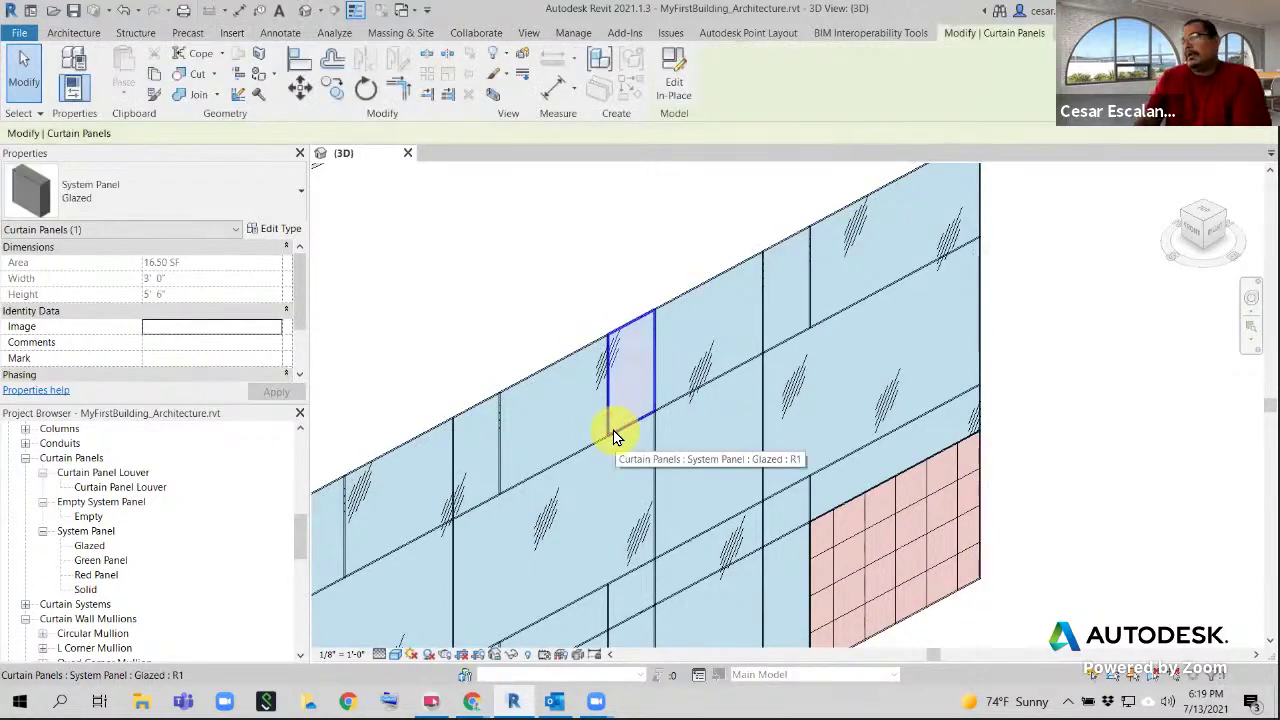
click(119, 192)
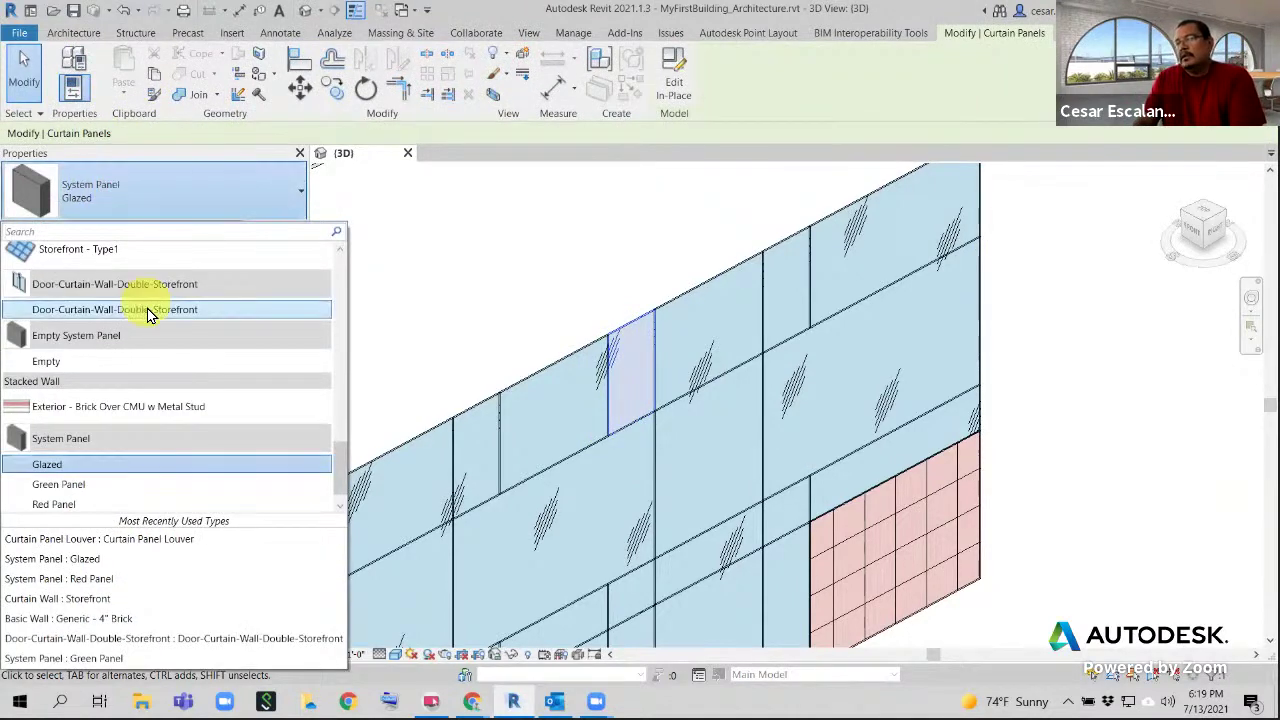
scroll(145, 310, down, 1)
scroll(177, 378, up, 3)
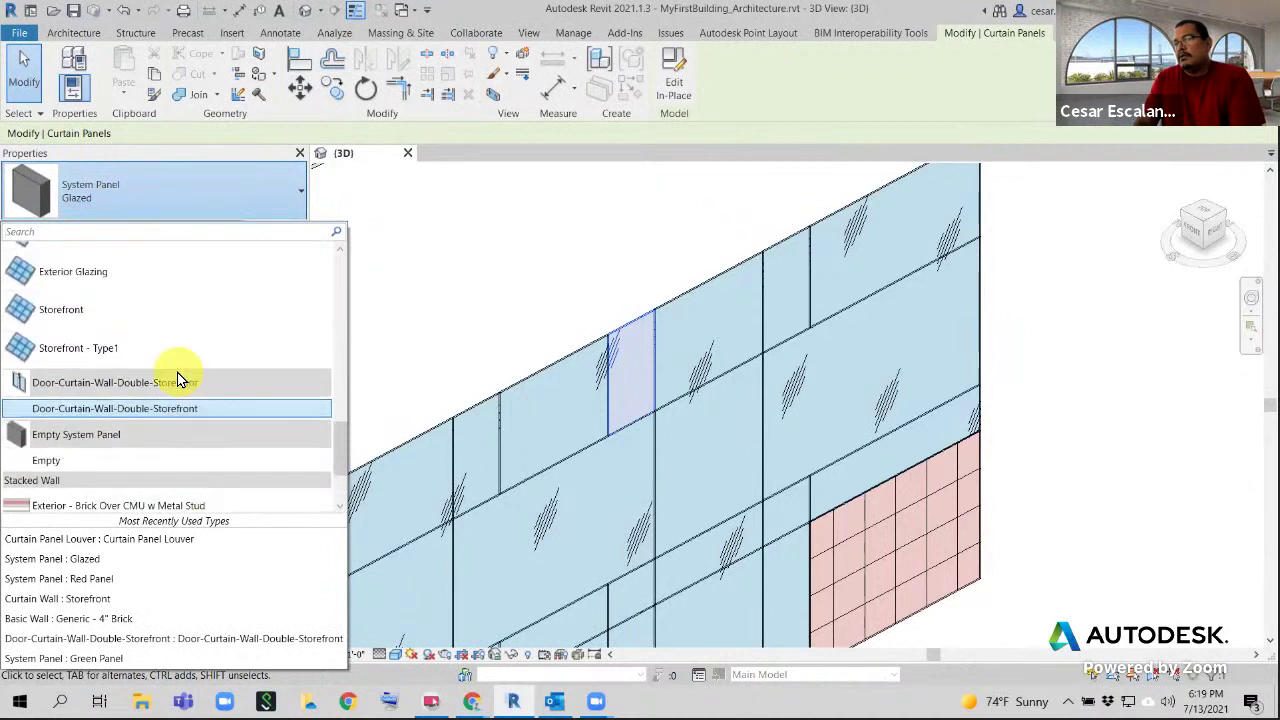
scroll(225, 428, up, 3)
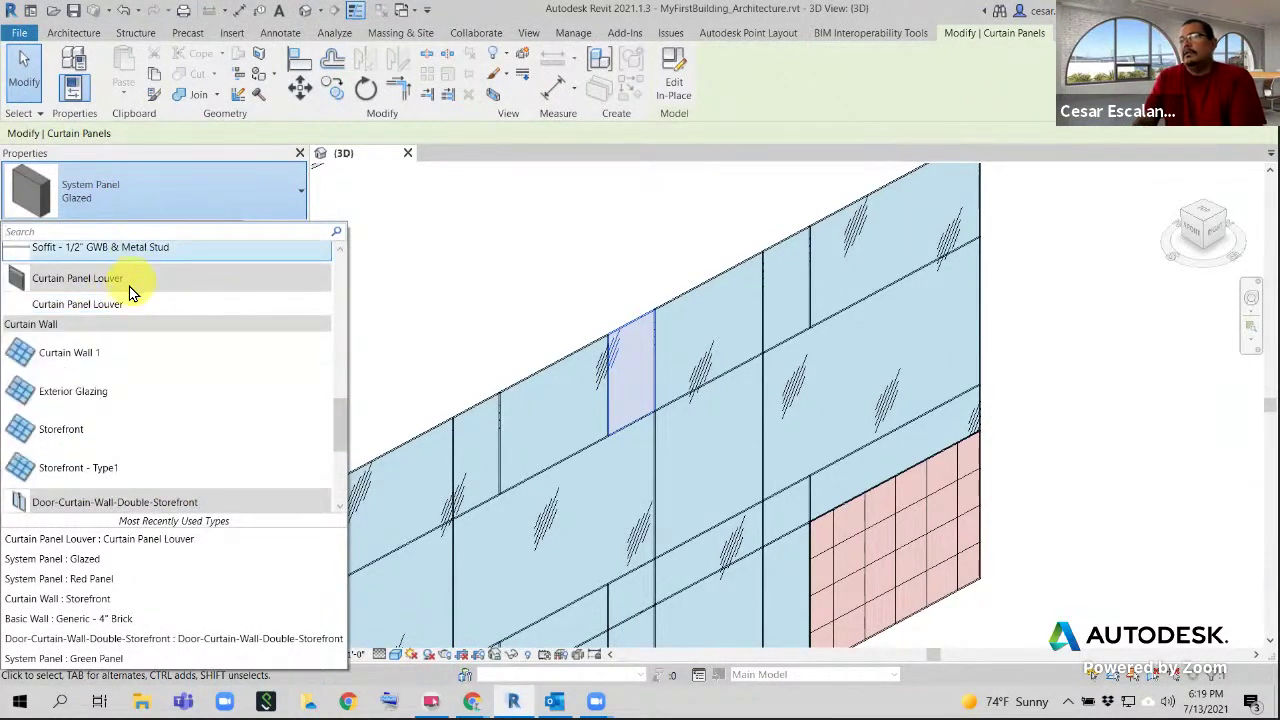
mouse_move(121, 304)
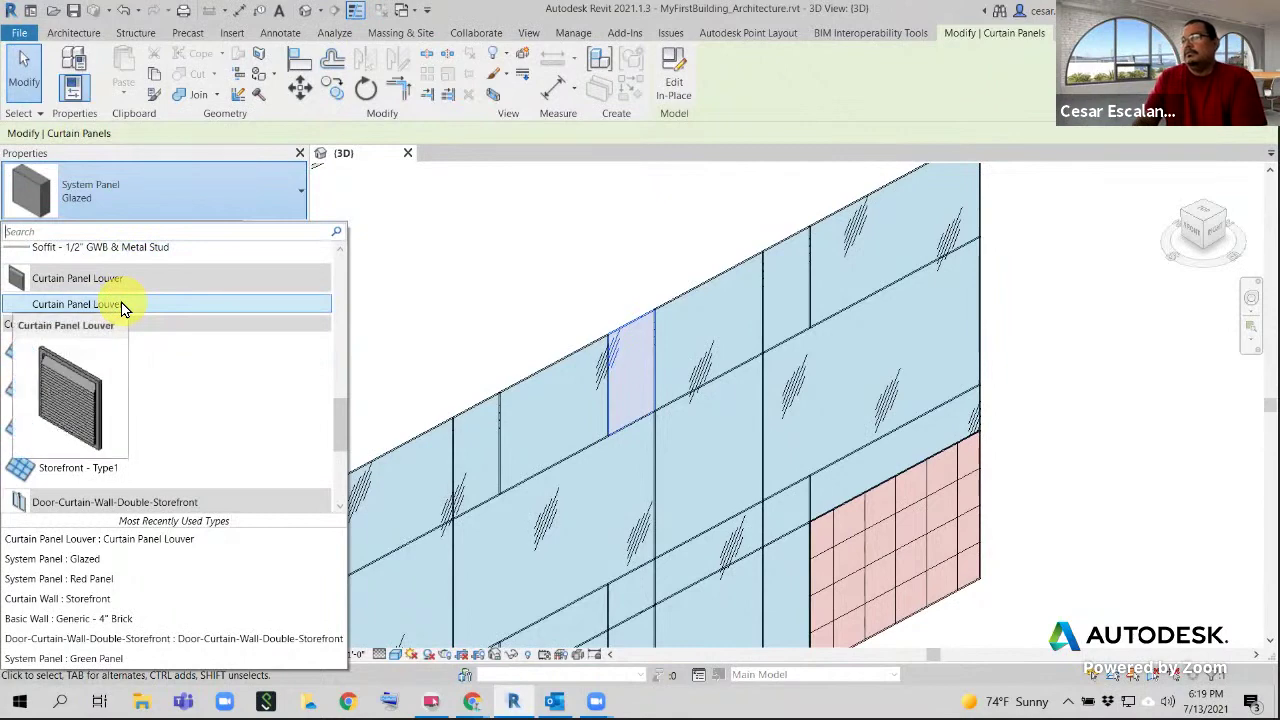
click(121, 302)
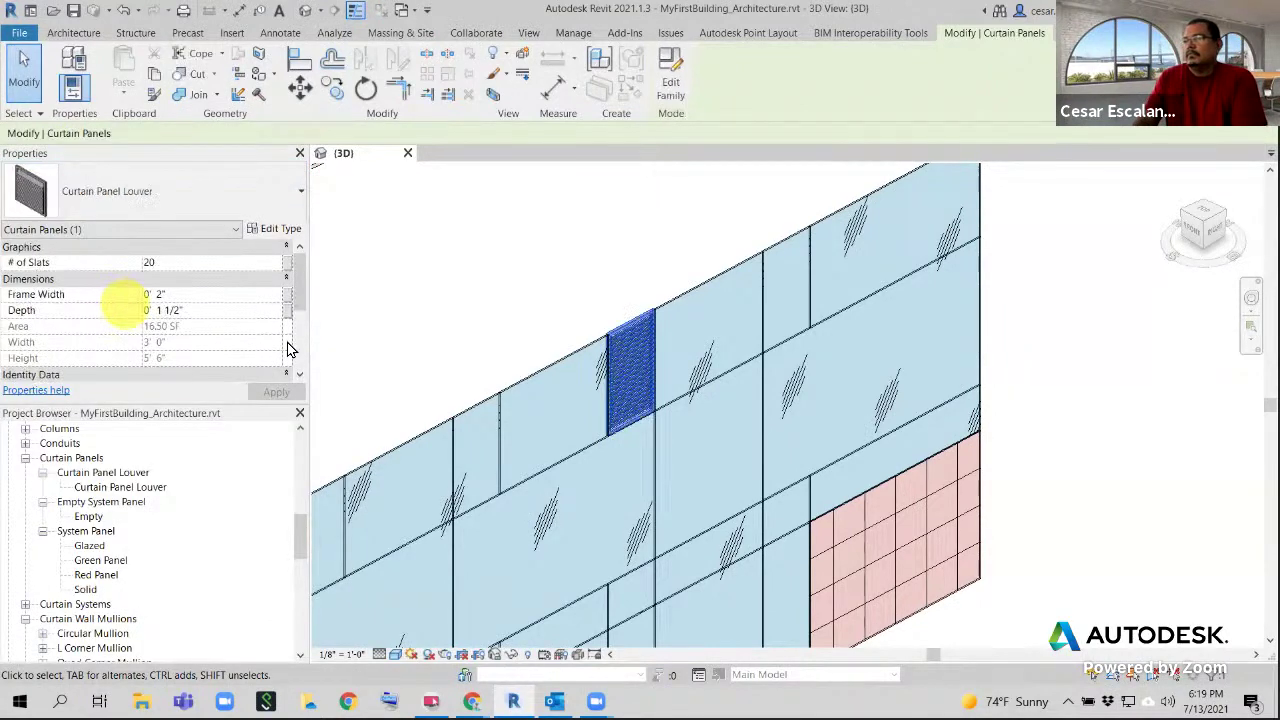
scroll(680, 340, up, 4)
click(741, 505)
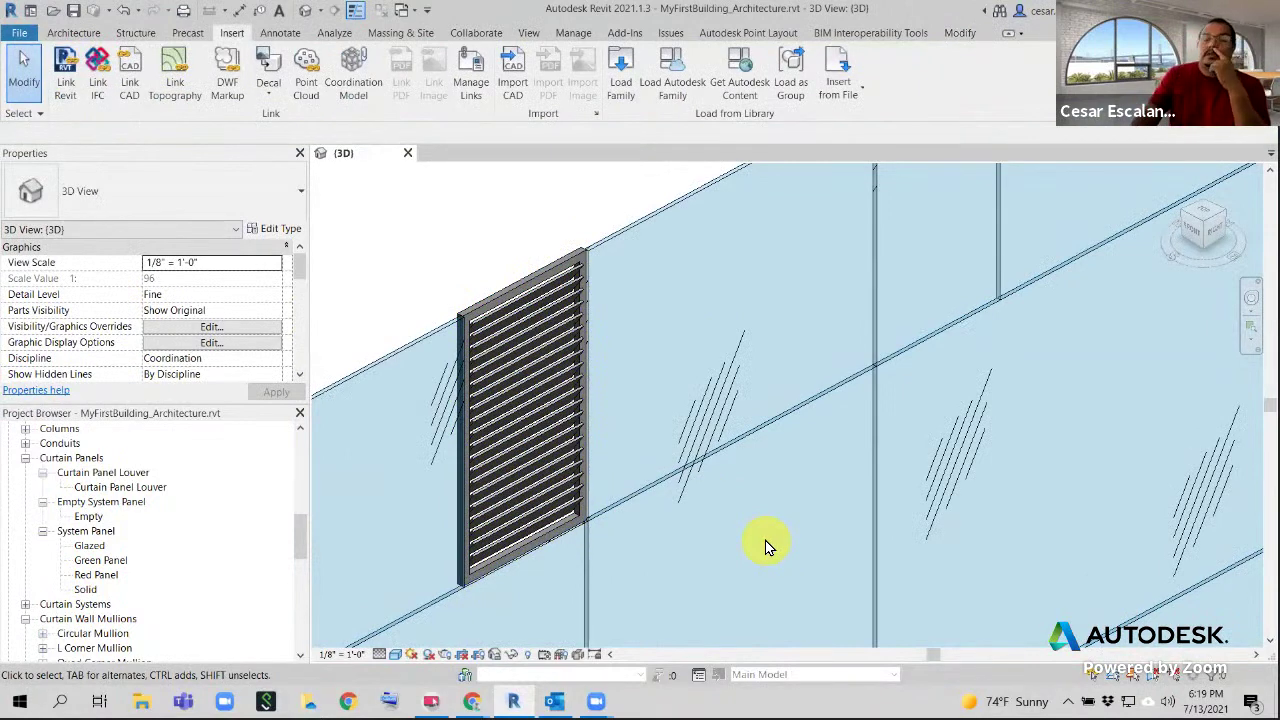
Load the Curtain Panel Louver.rfa family from the Downloads folder again
scroll(765, 545, down, 3)
mouse_move(843, 514)
middle_down()
mouse_move(703, 503)
mouse_move(763, 429)
mouse_move(820, 455)
middle_up()
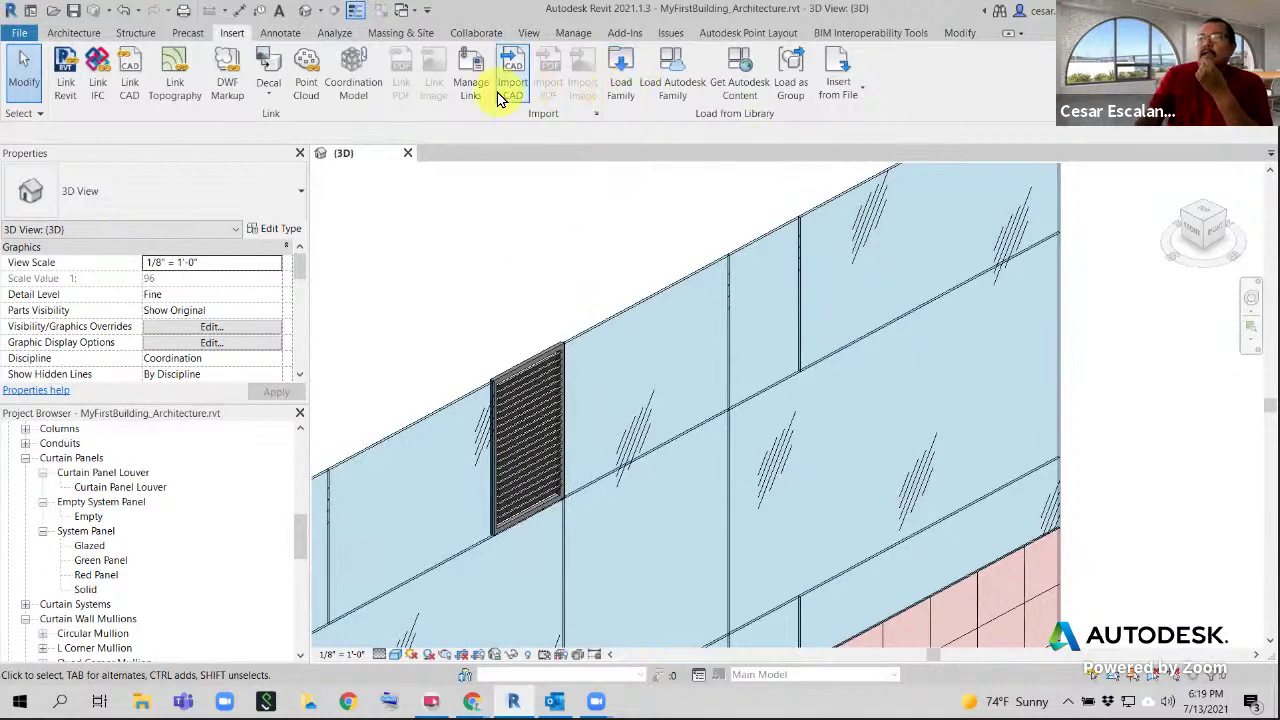
click(621, 85)
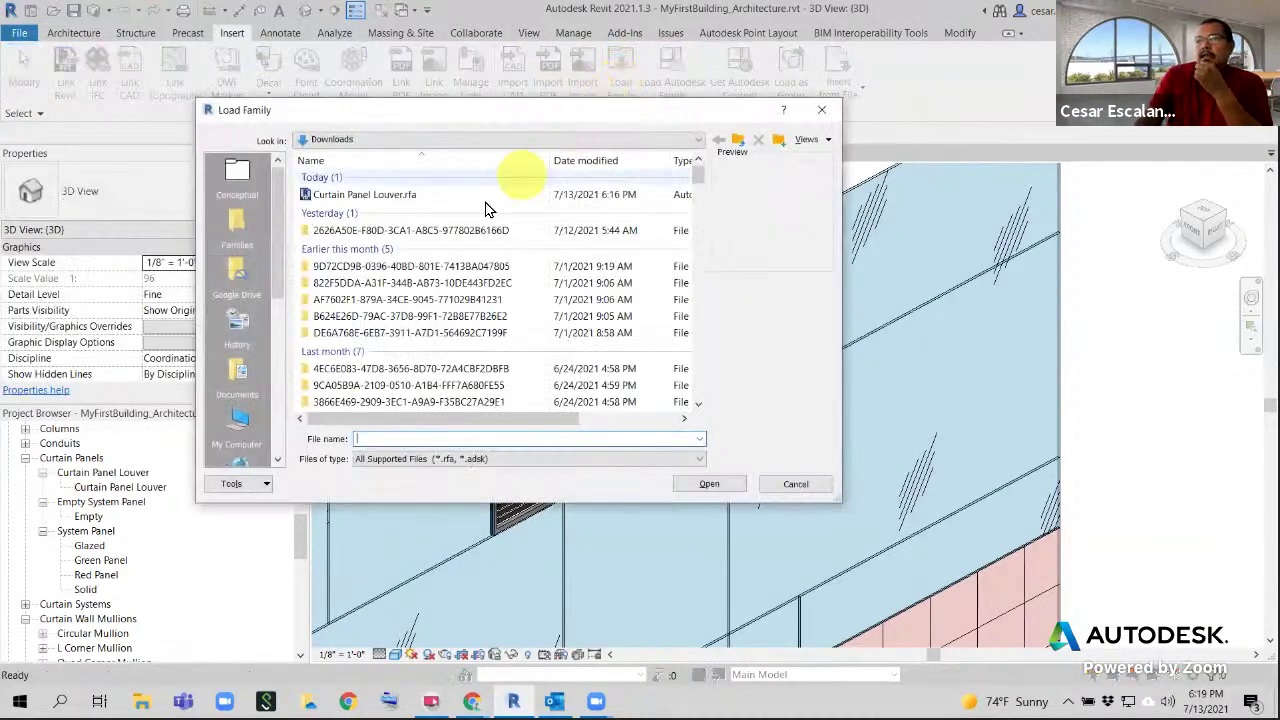
click(345, 194)
click(707, 485)
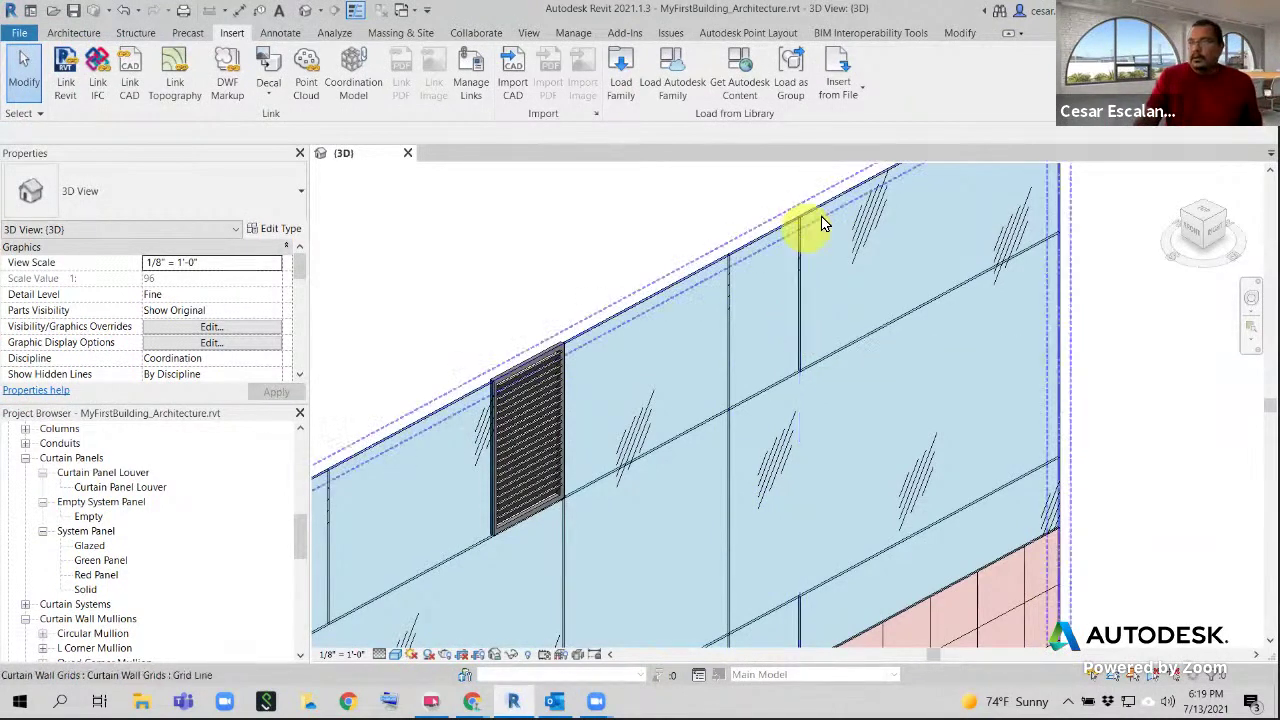
Change the 11'-wide glazed panel at the upper corner of the same curtain wall to the Curtain Panel Louver type
key(Tab)
click(799, 268)
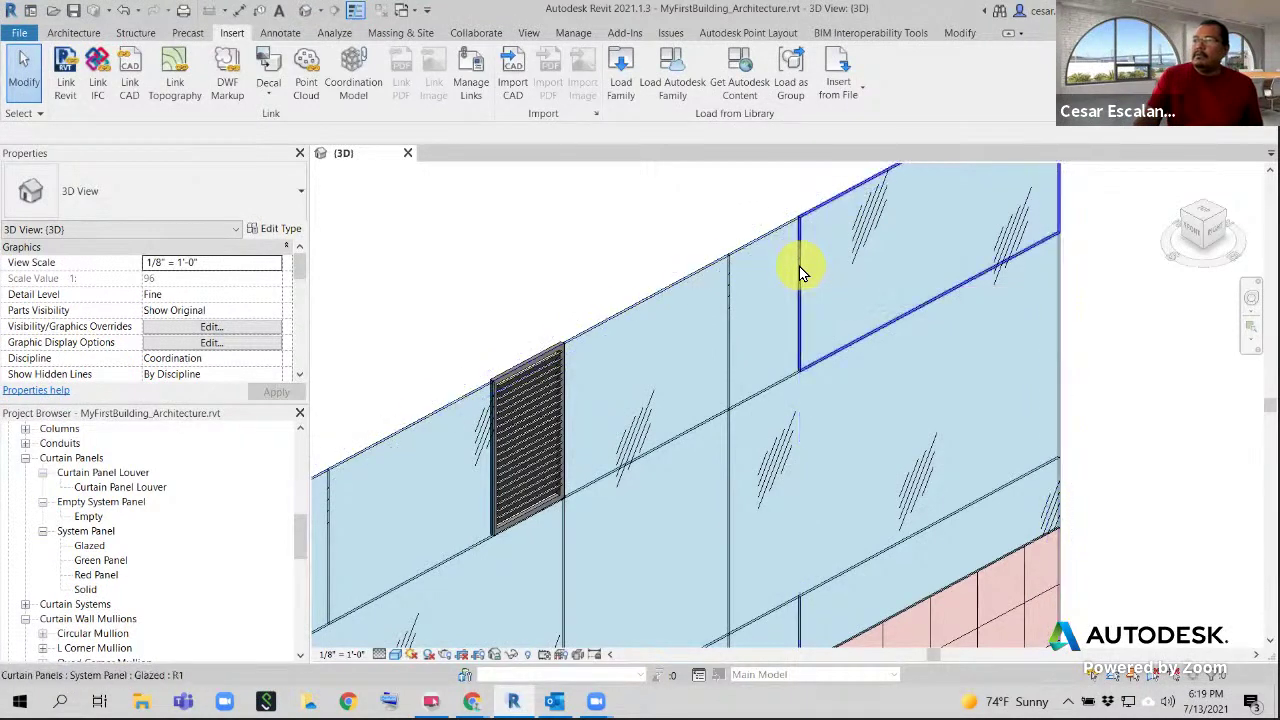
middle_drag(776, 326, 630, 474)
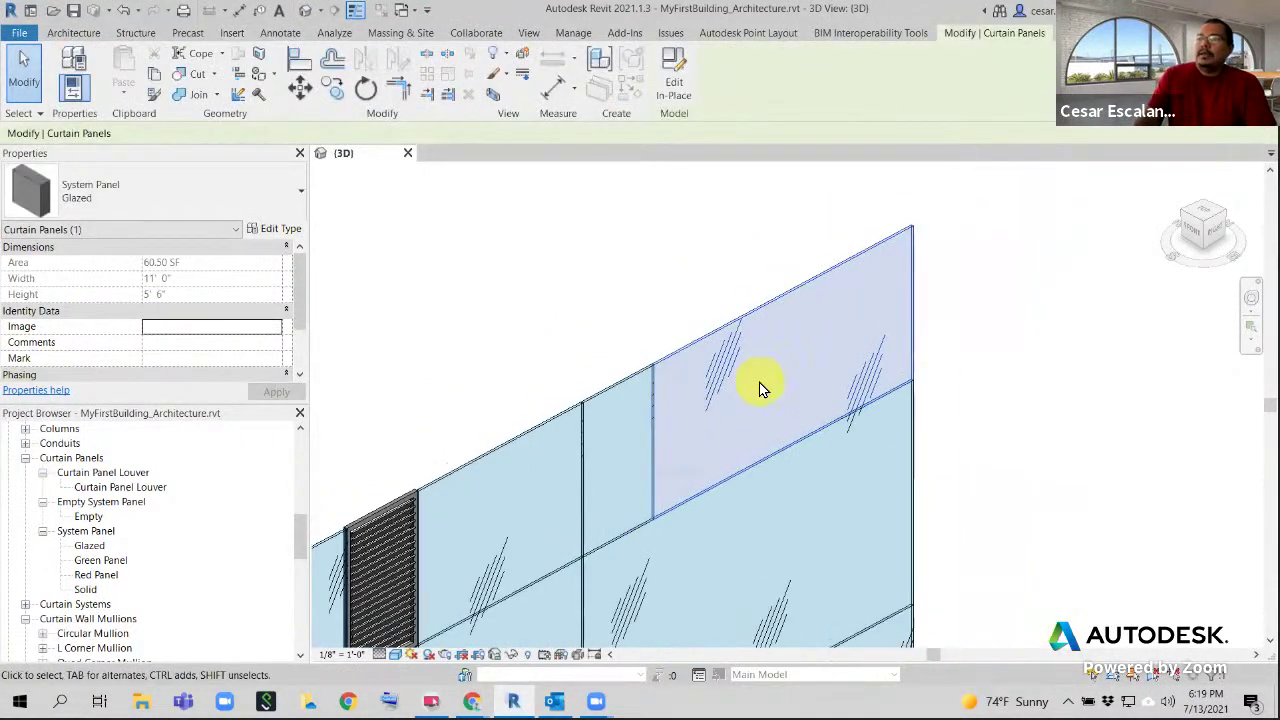
click(163, 184)
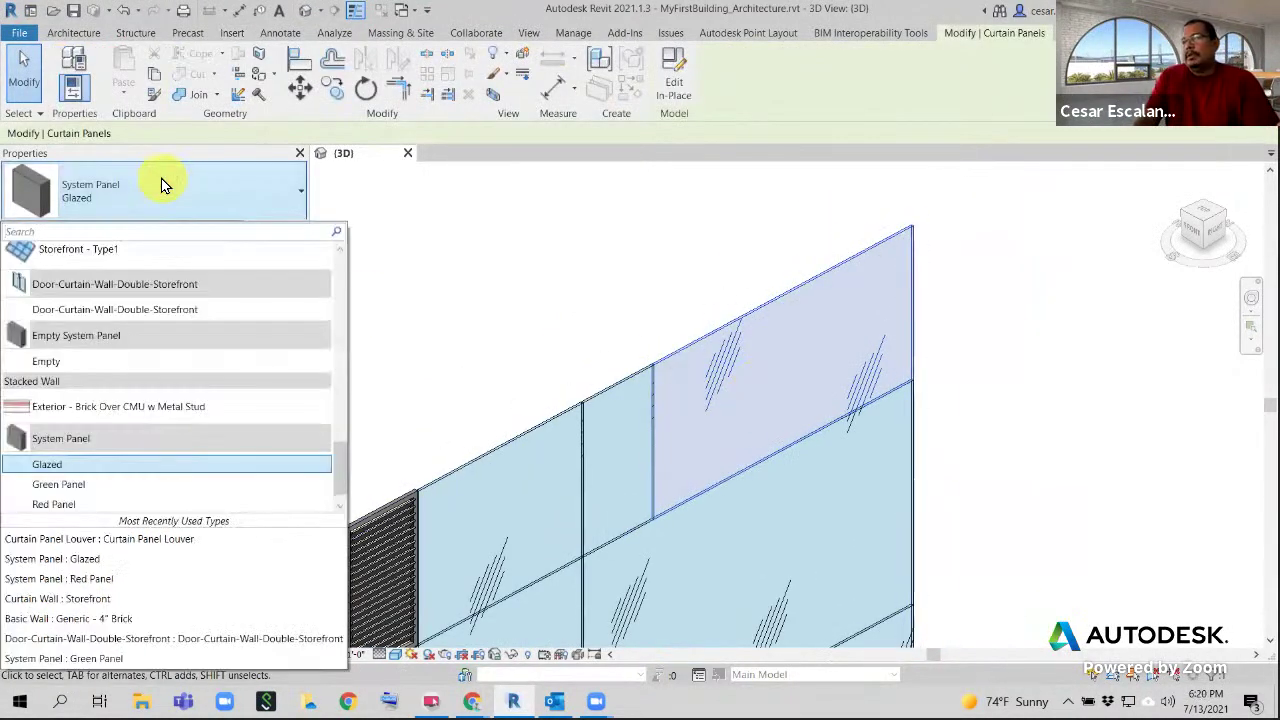
scroll(167, 384, down, 1)
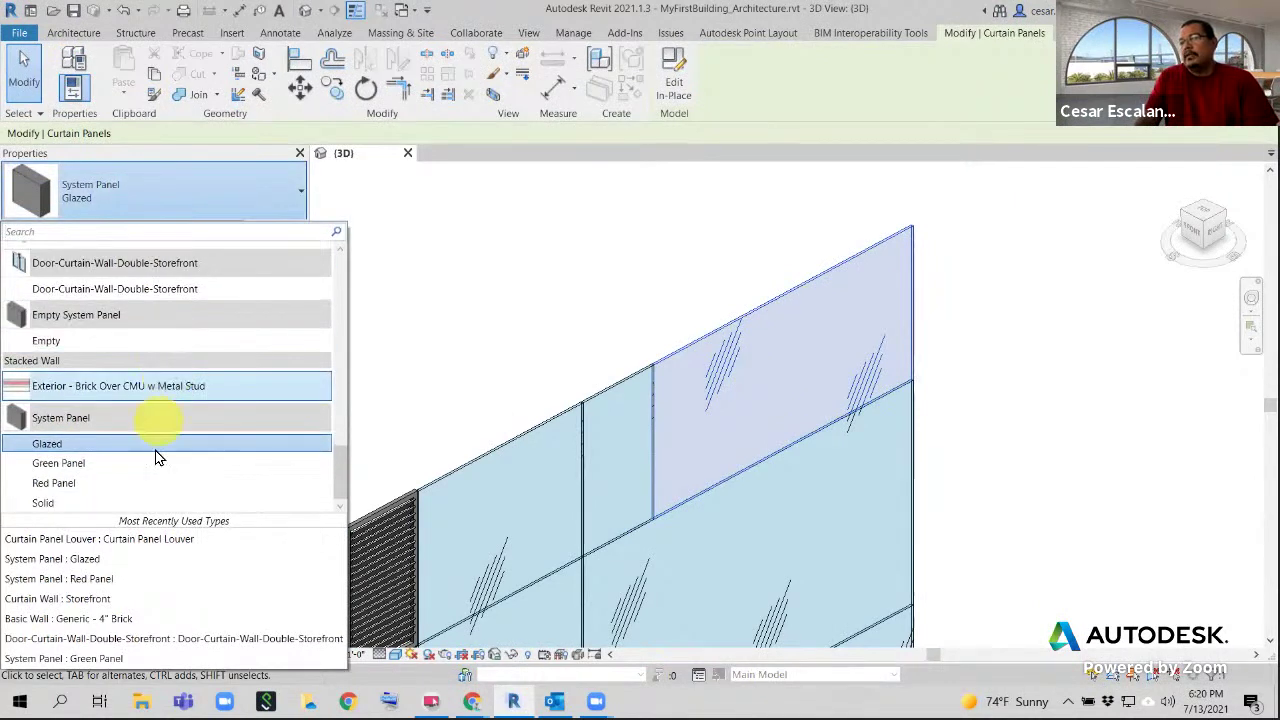
scroll(150, 460, up, 3)
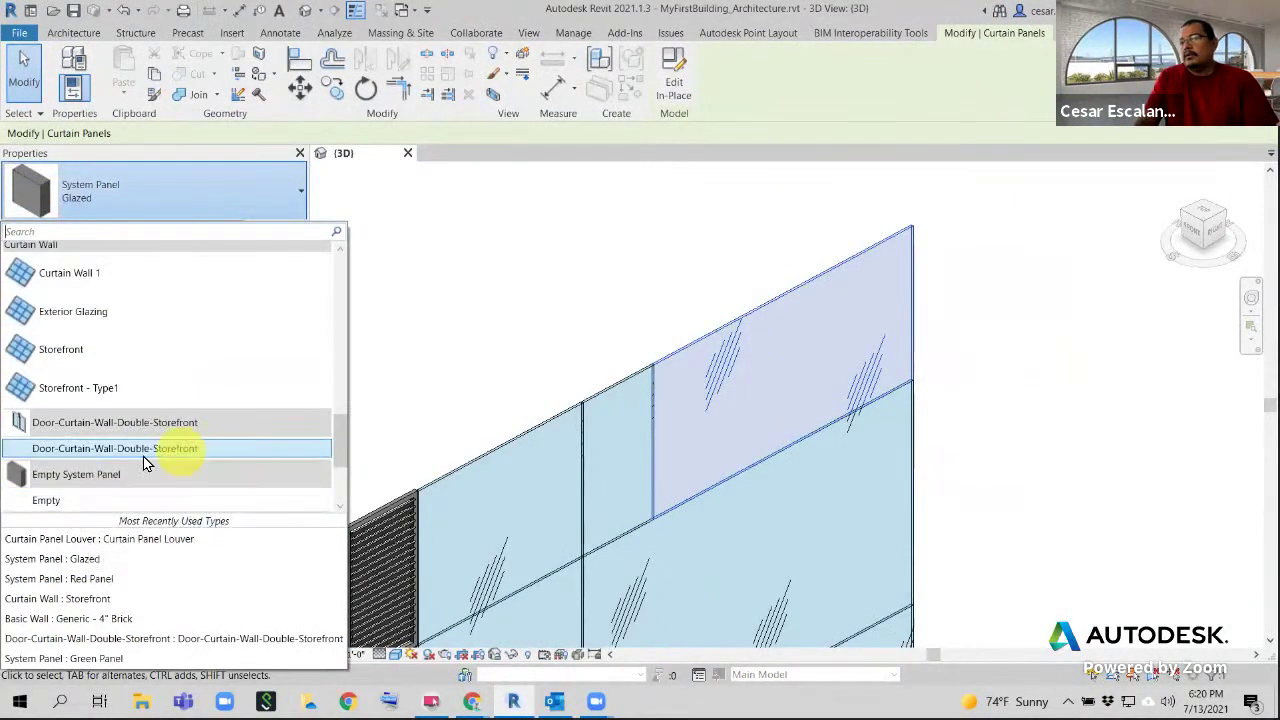
scroll(167, 434, up, 3)
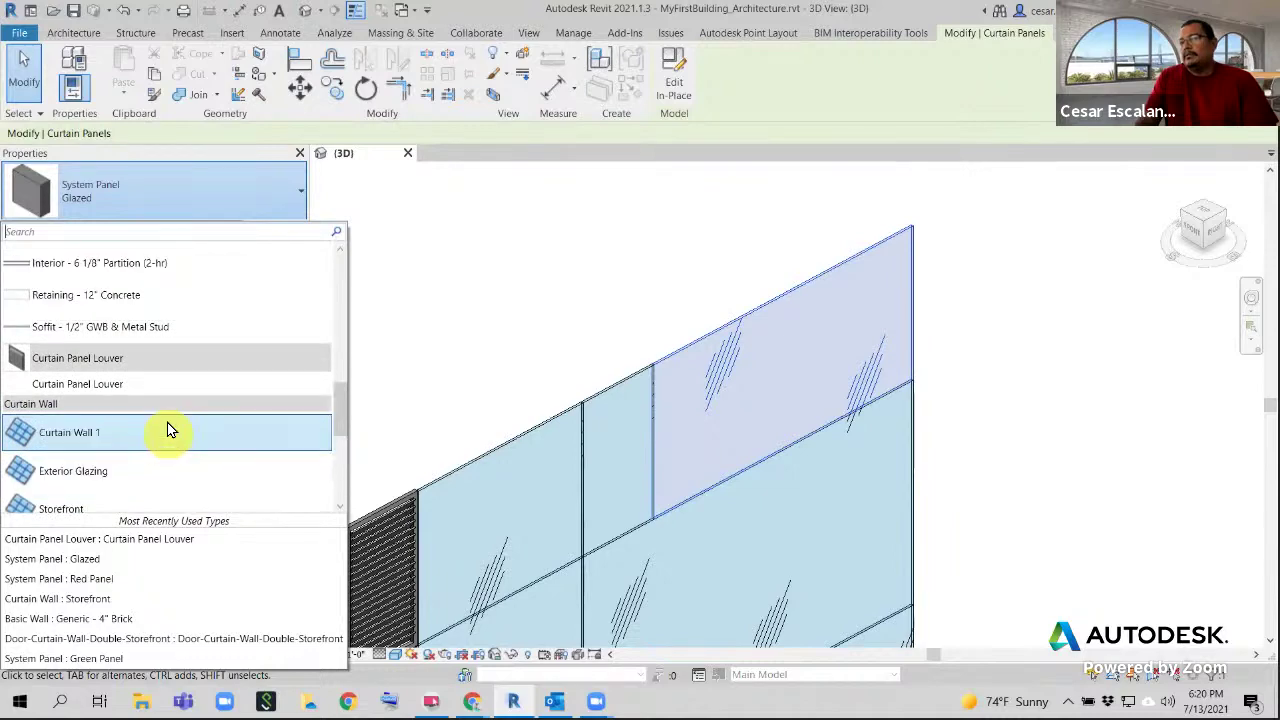
click(124, 386)
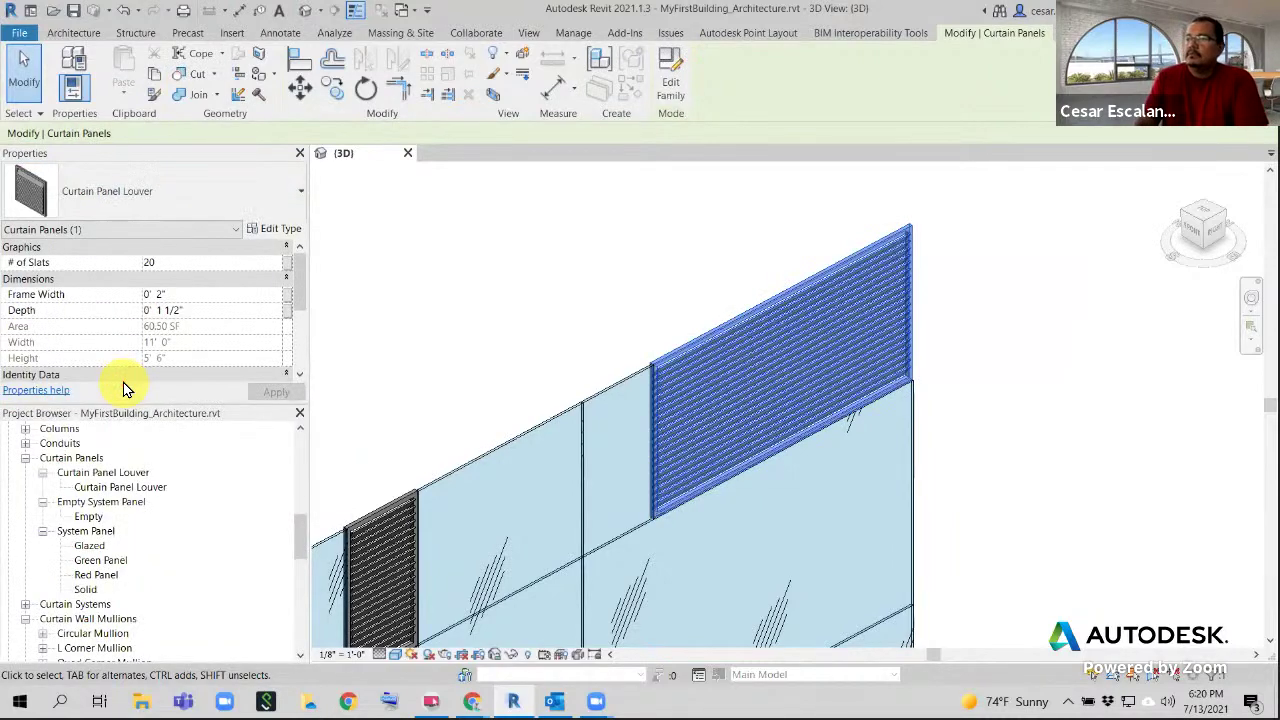
click(1057, 402)
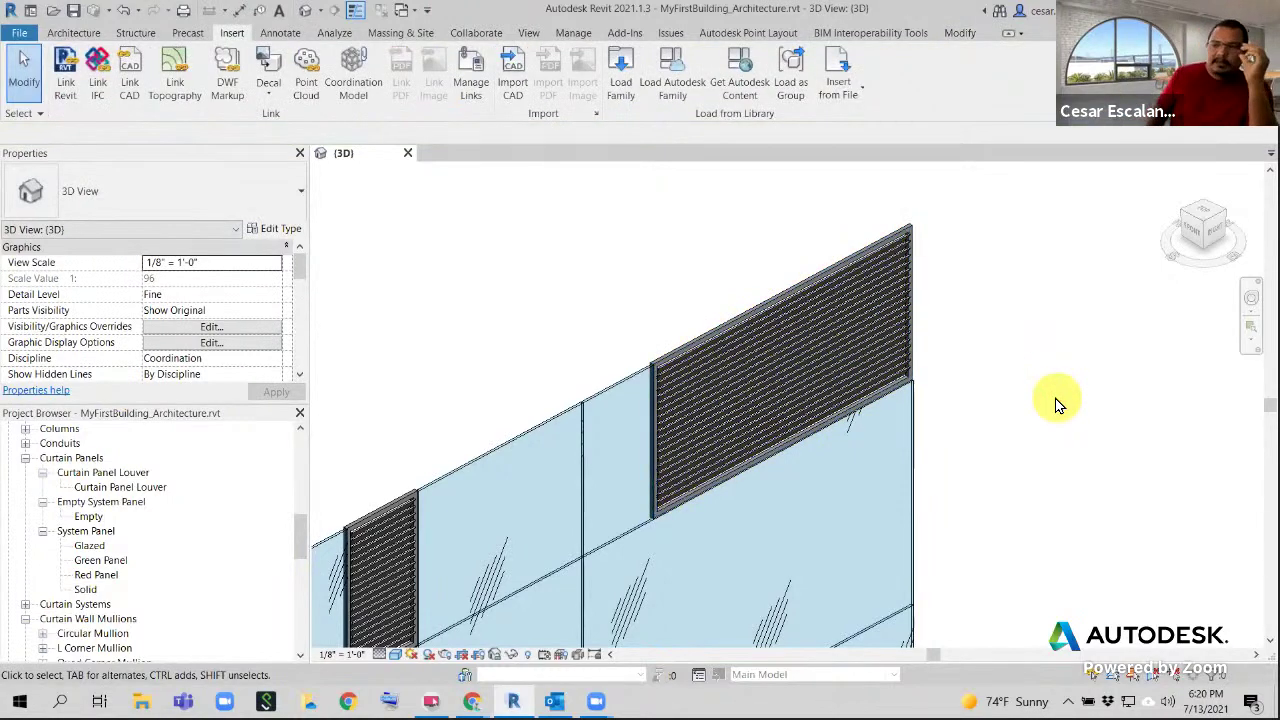
scroll(1058, 403, down, 5)
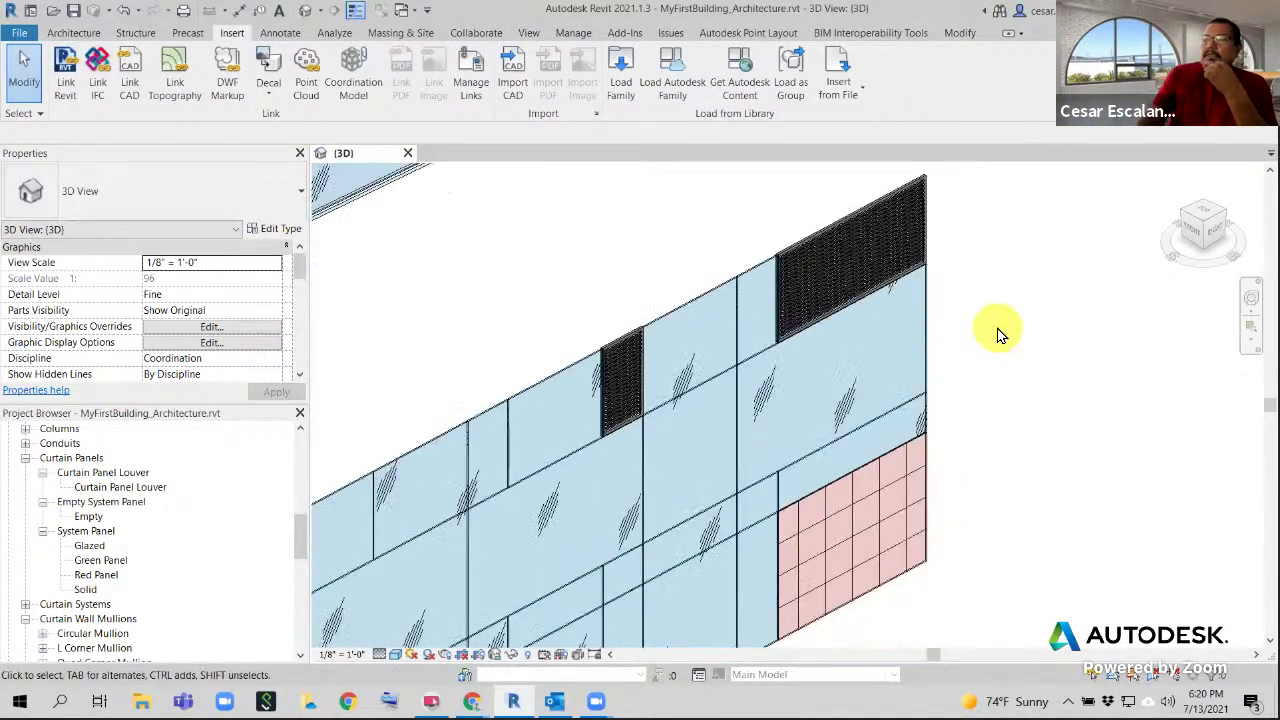
middle_drag(990, 355, 790, 541)
scroll(729, 472, up, 3)
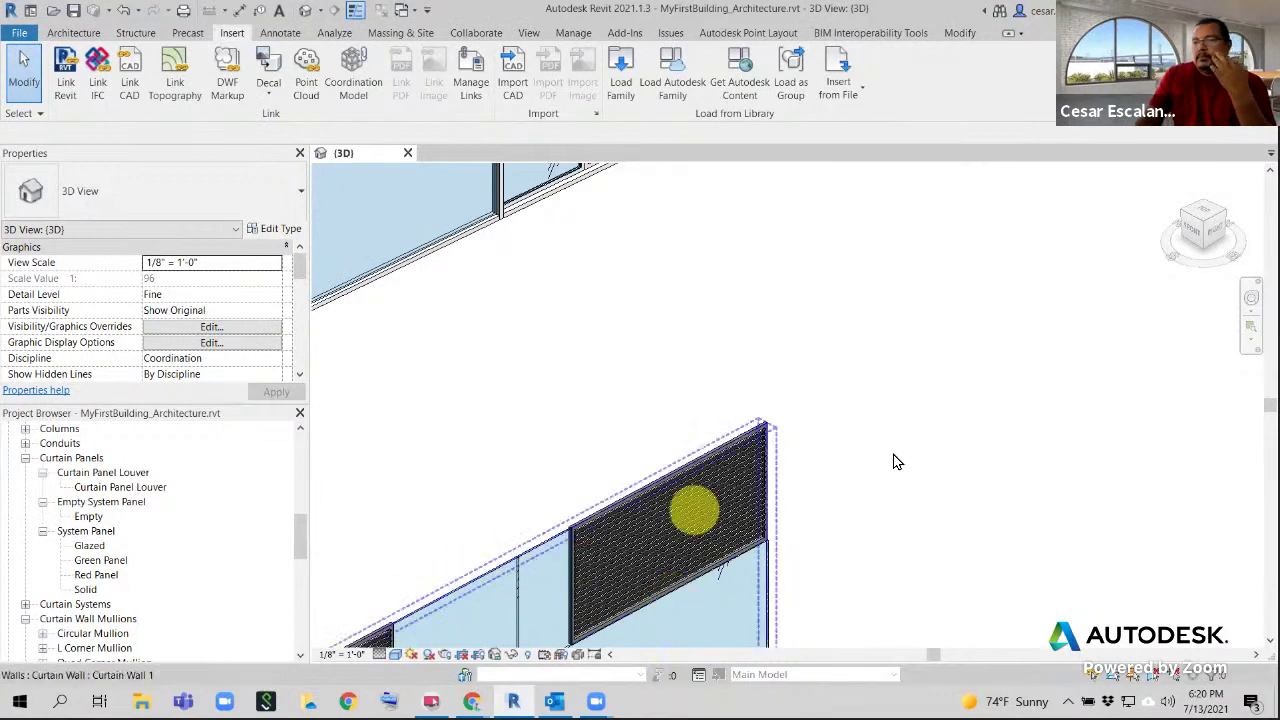
scroll(893, 458, down, 2)
middle_drag(893, 458, 900, 243)
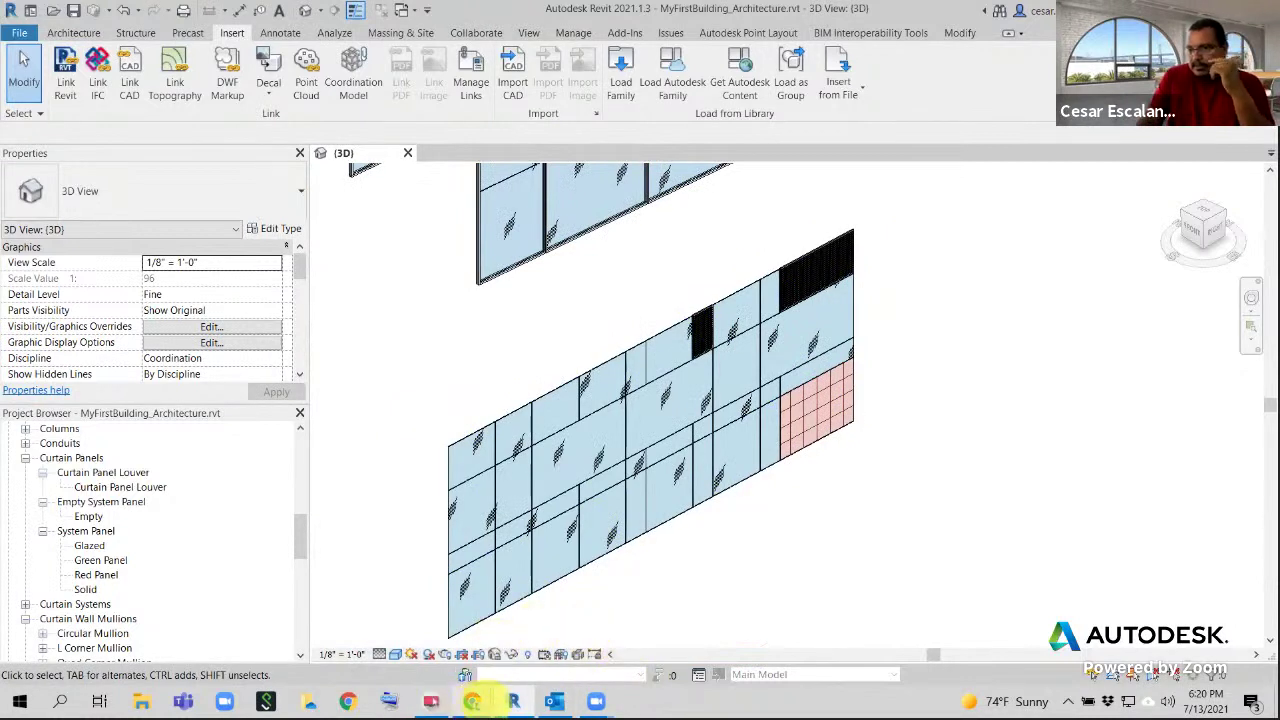
Switch to Chrome and download c12-Curtain-Wall-Custom.rvt from the CurtainWalls folder in Google Drive
mouse_move(471, 700)
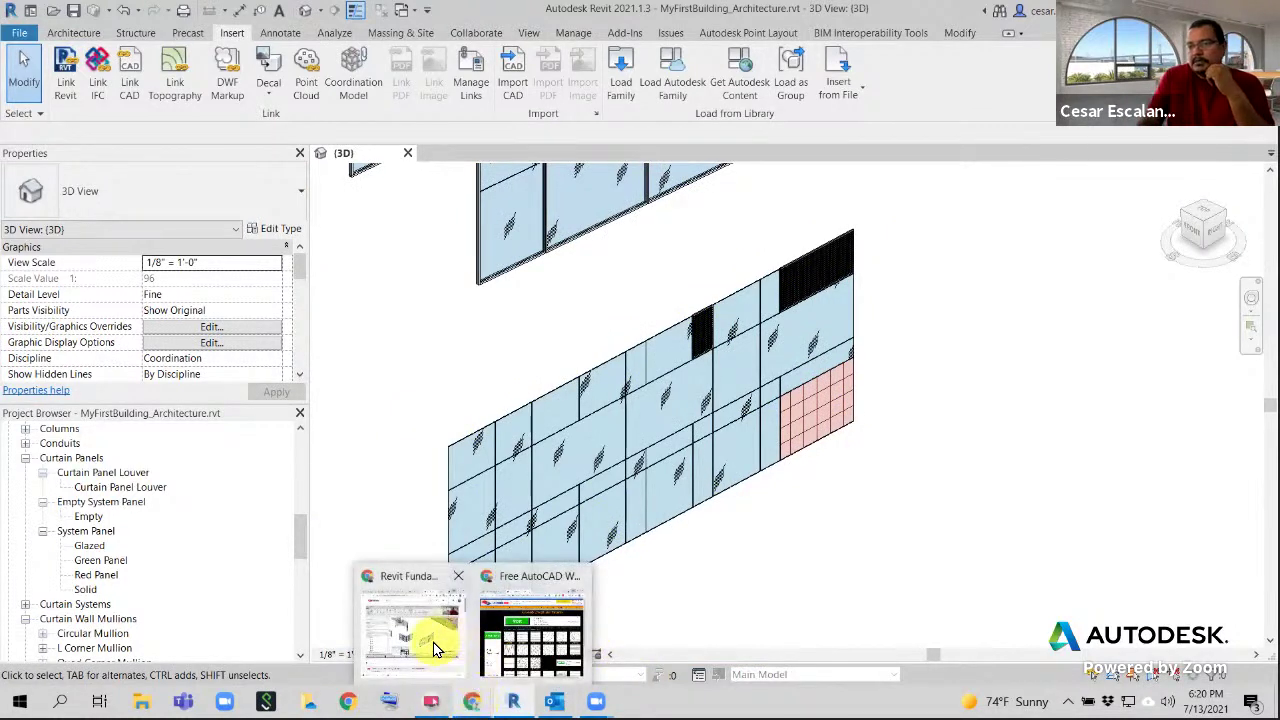
click(434, 648)
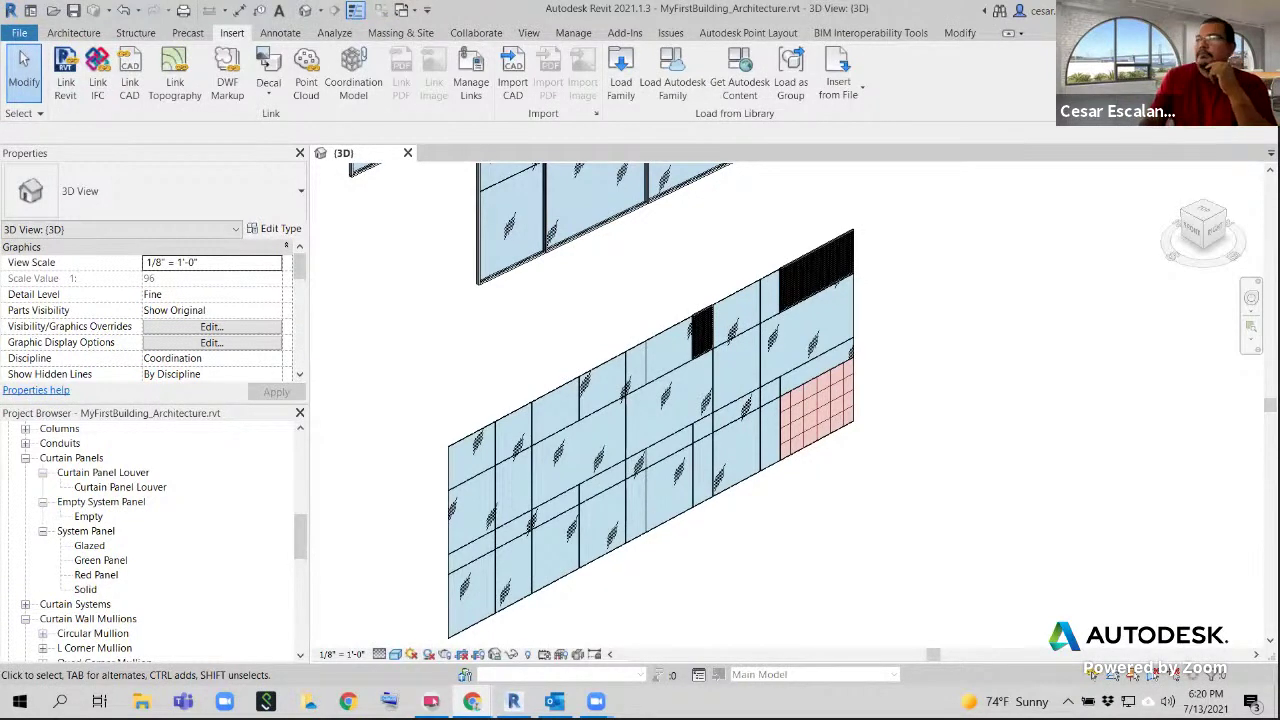
key(alt+Tab)
click(647, 256)
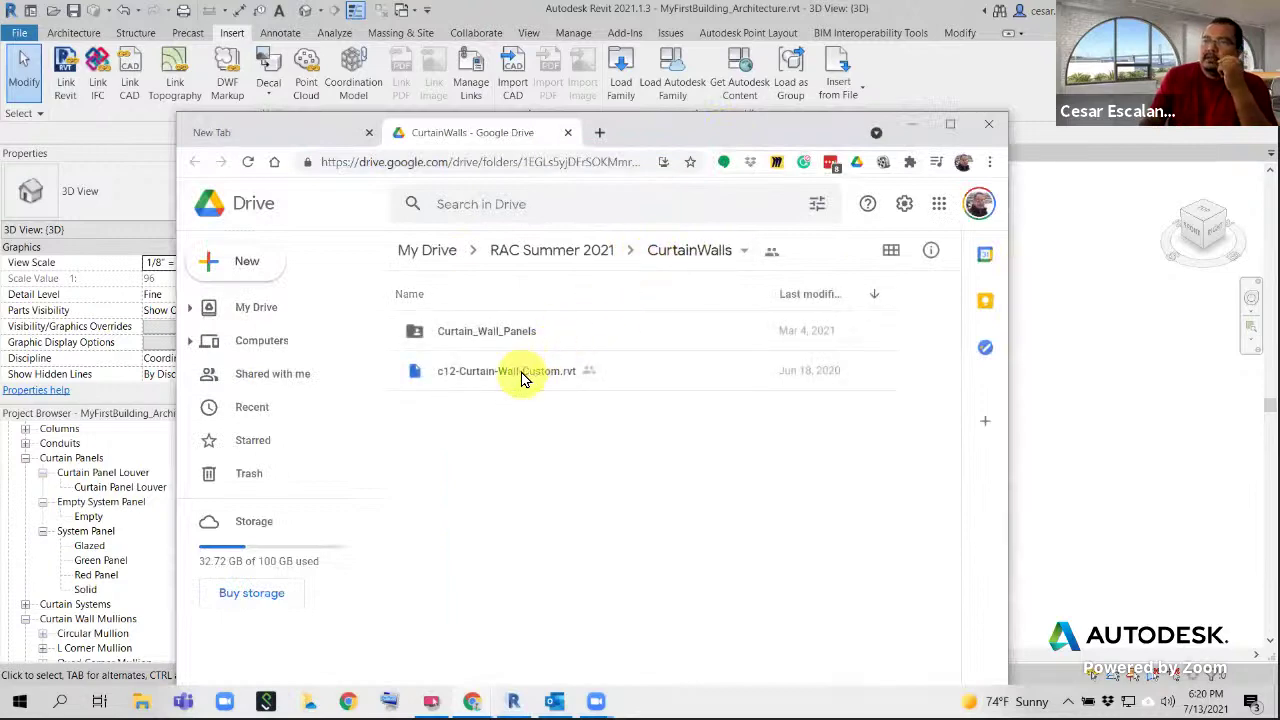
drag(650, 122, 633, 44)
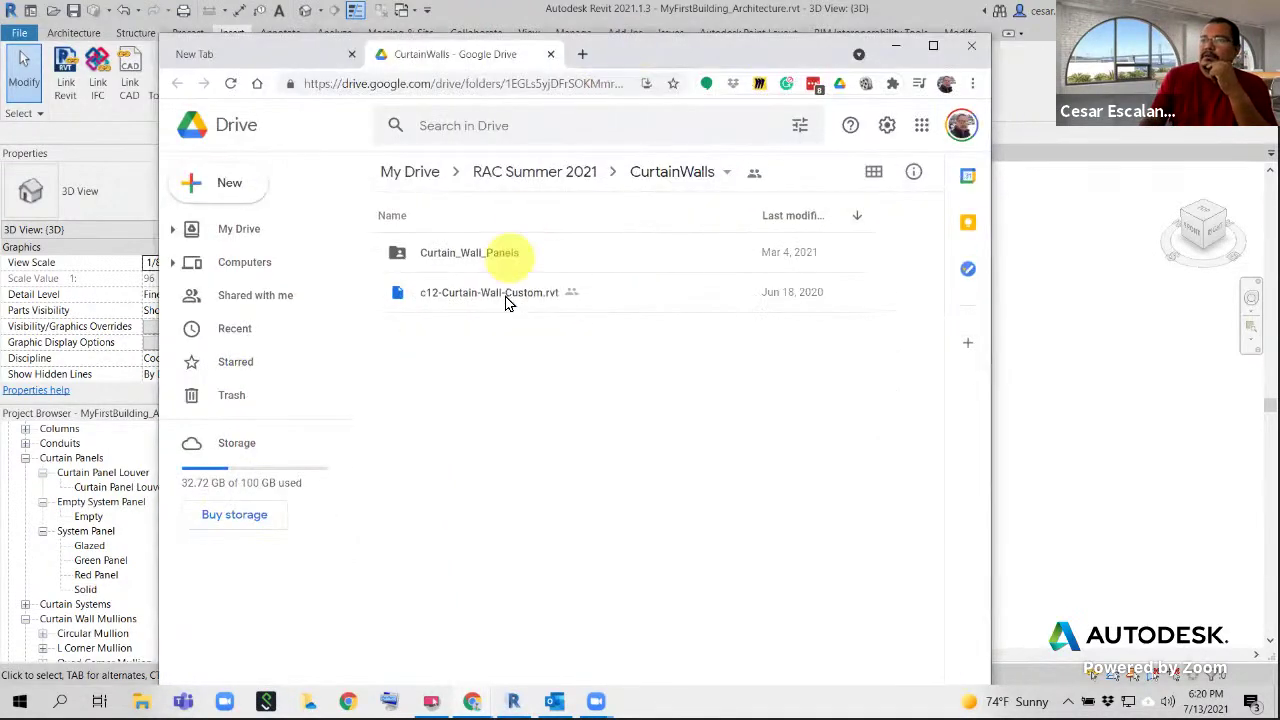
click(558, 301)
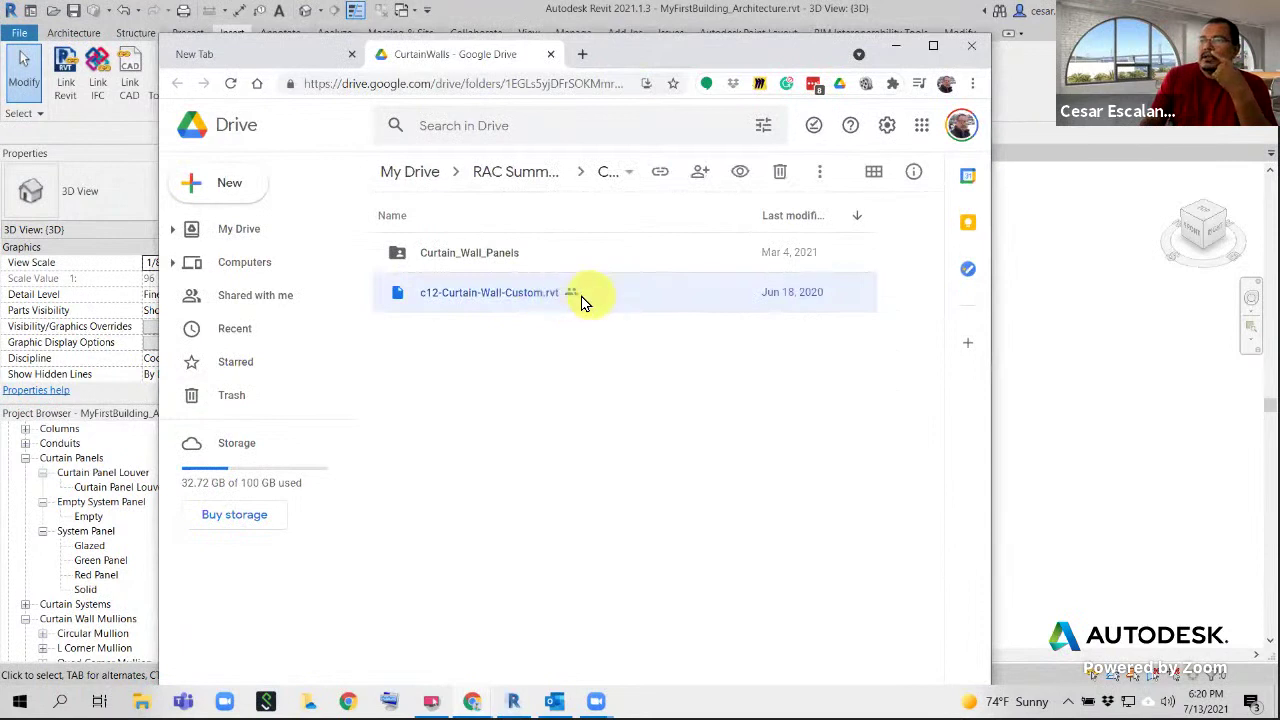
double_click(523, 293)
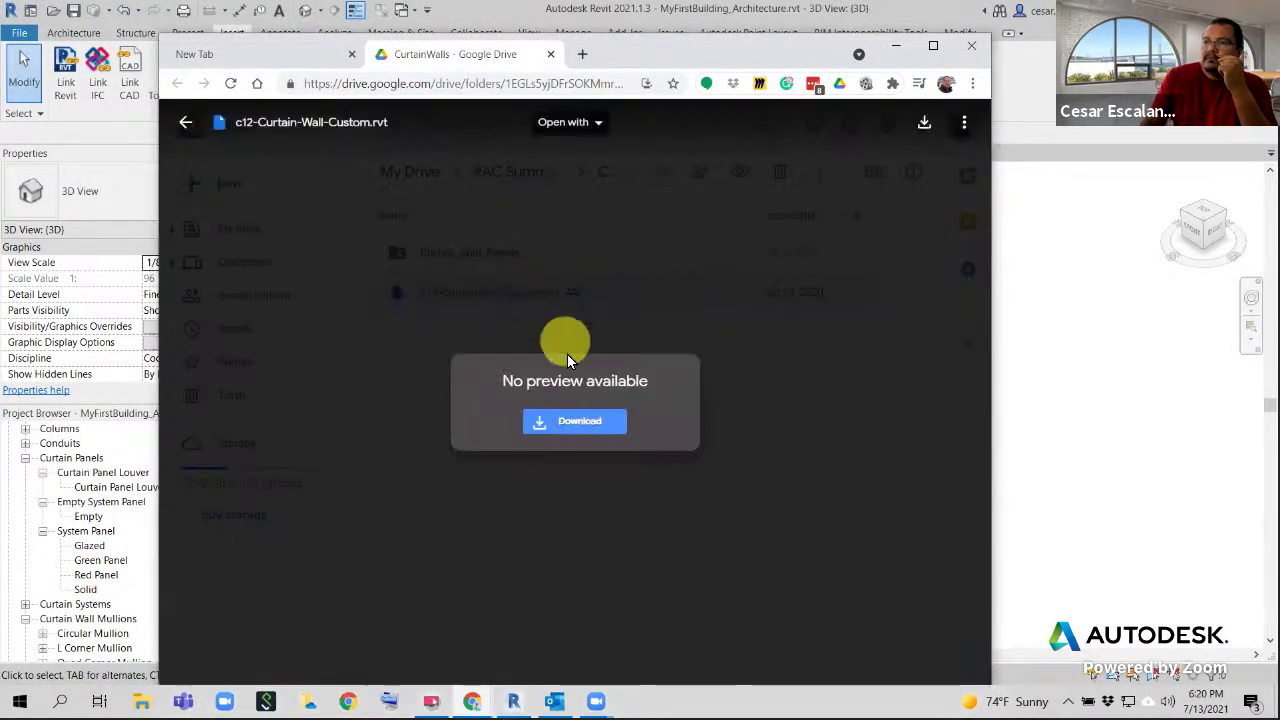
click(575, 426)
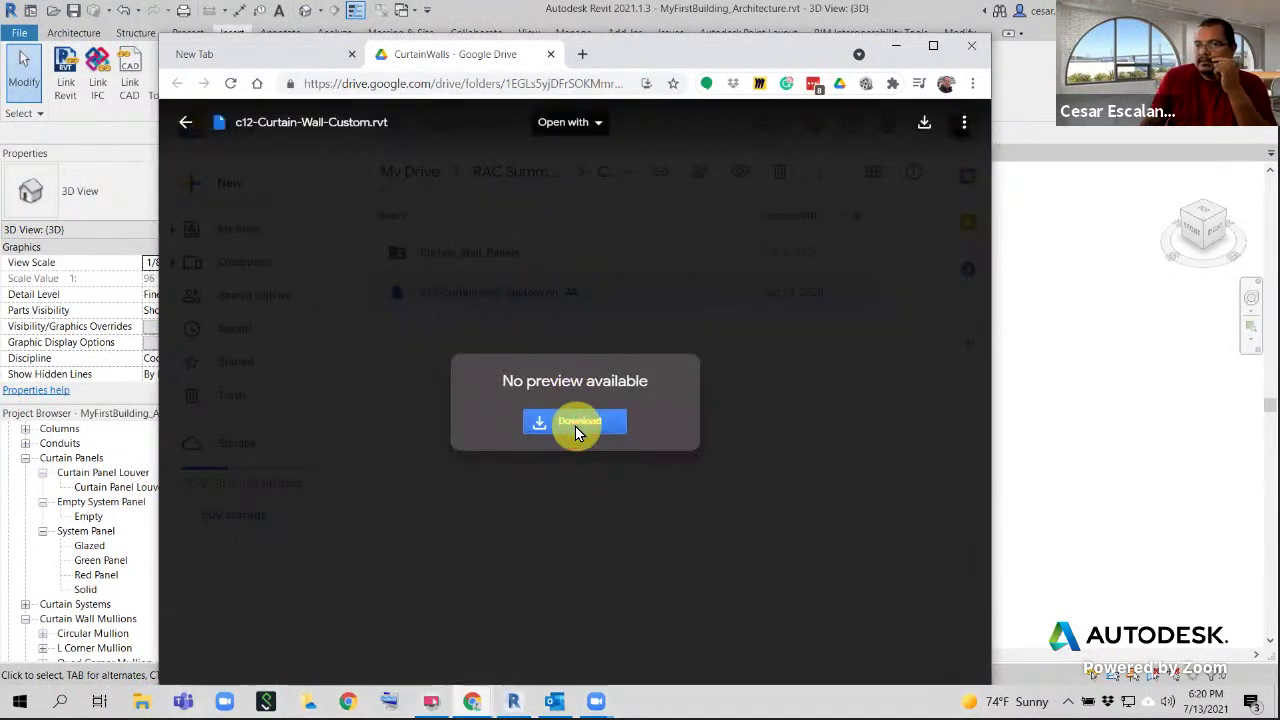
Open the downloaded c12-Curtain-Wall-Custom.rvt in Revit, upgrade the model to Revit 2021 and return to the Revit window
click(633, 64)
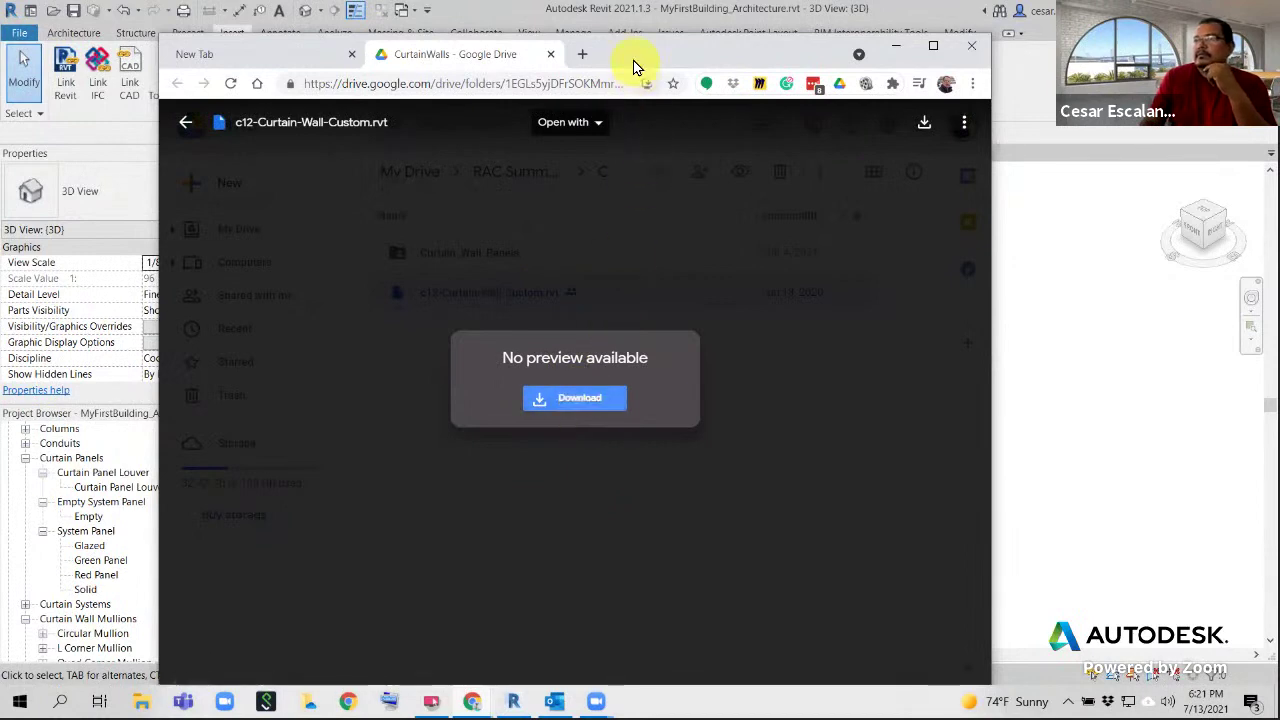
drag(648, 44, 680, 1)
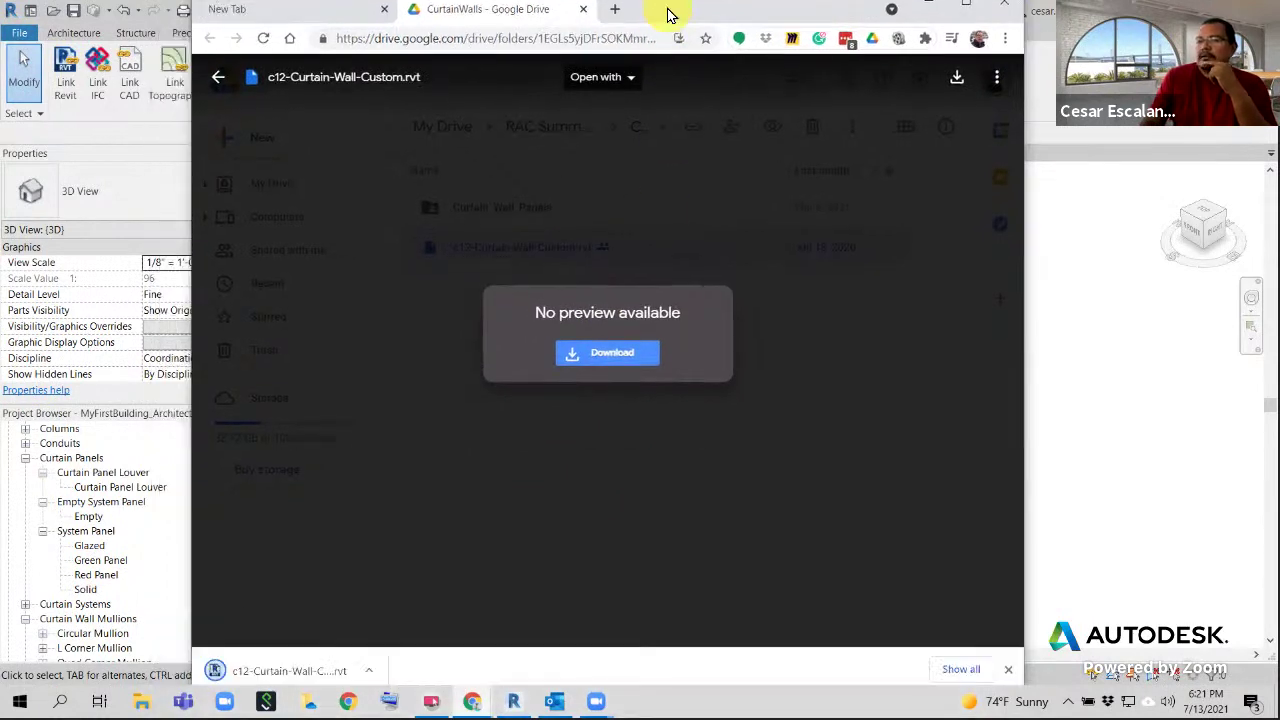
click(282, 679)
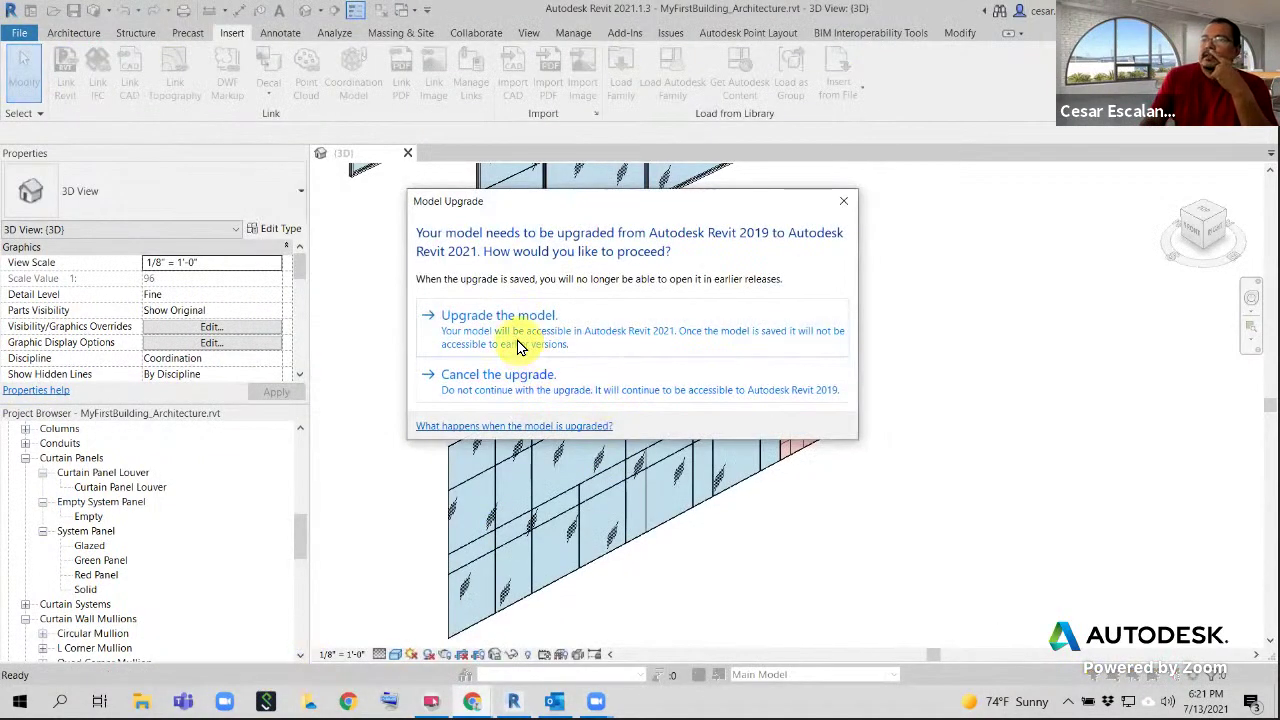
click(521, 341)
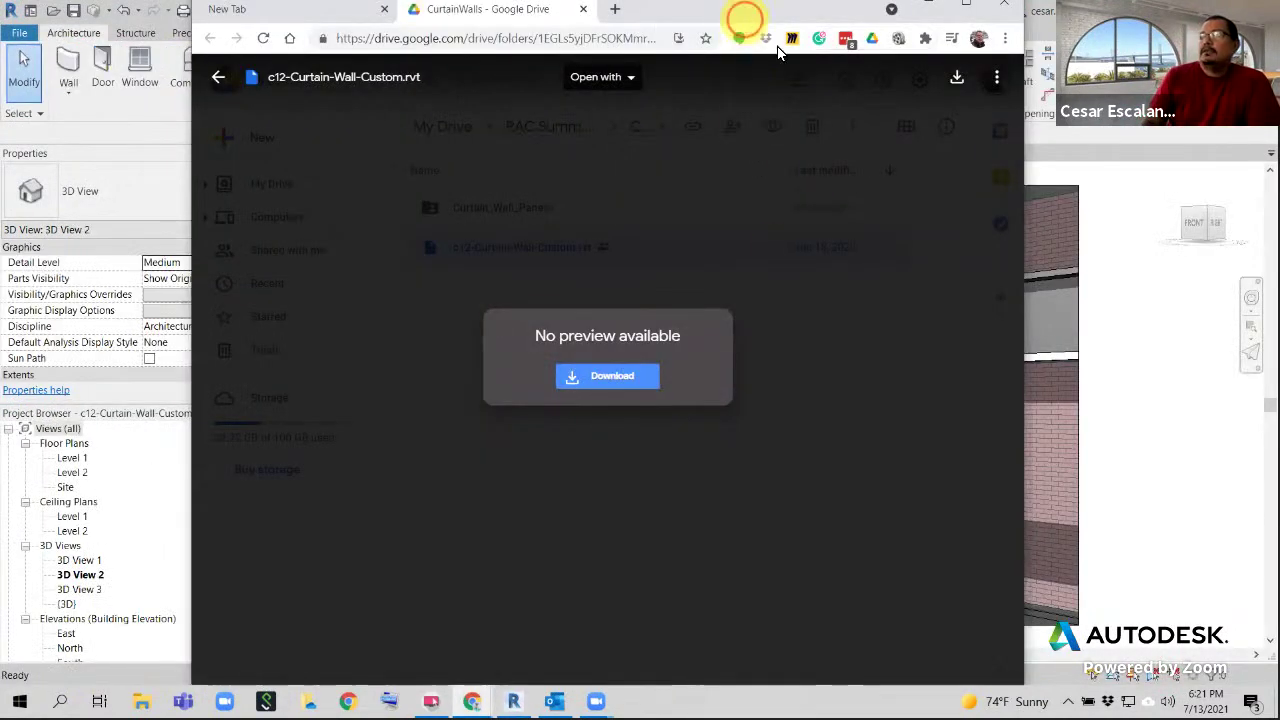
click(153, 172)
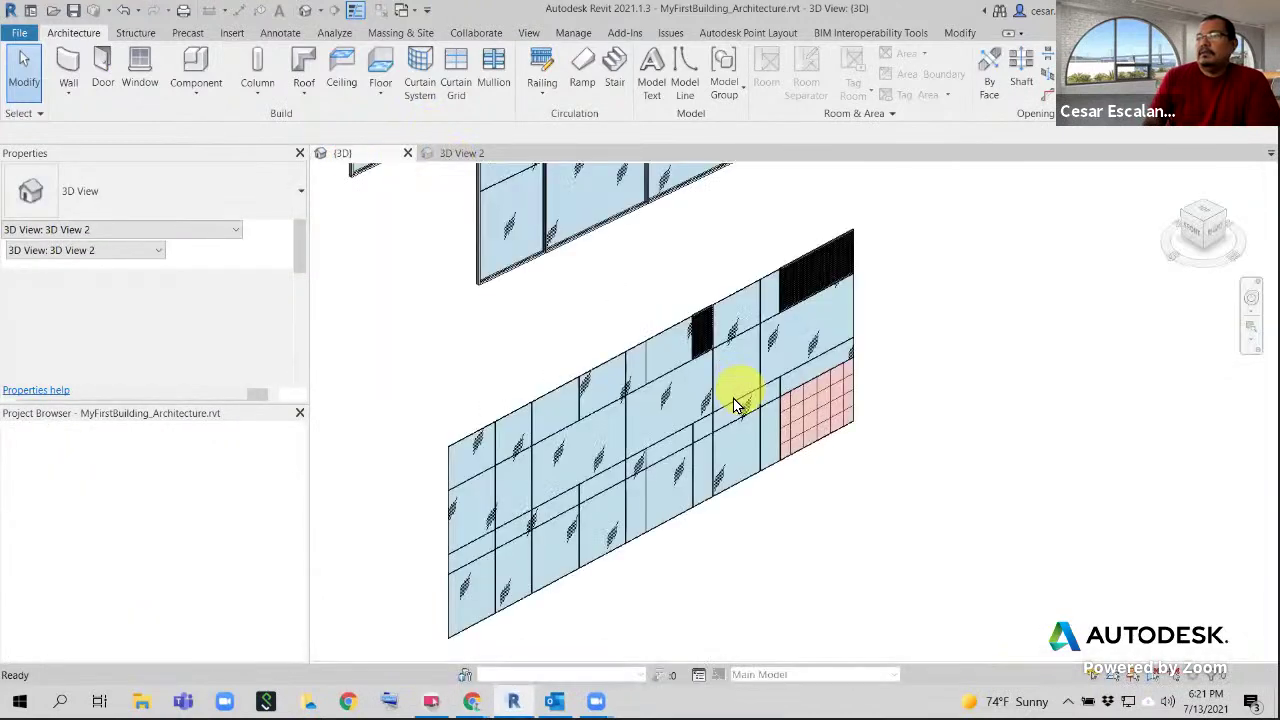
Switch to the c12-Curtain-Wall-Custom project and open its default 3D view
click(440, 153)
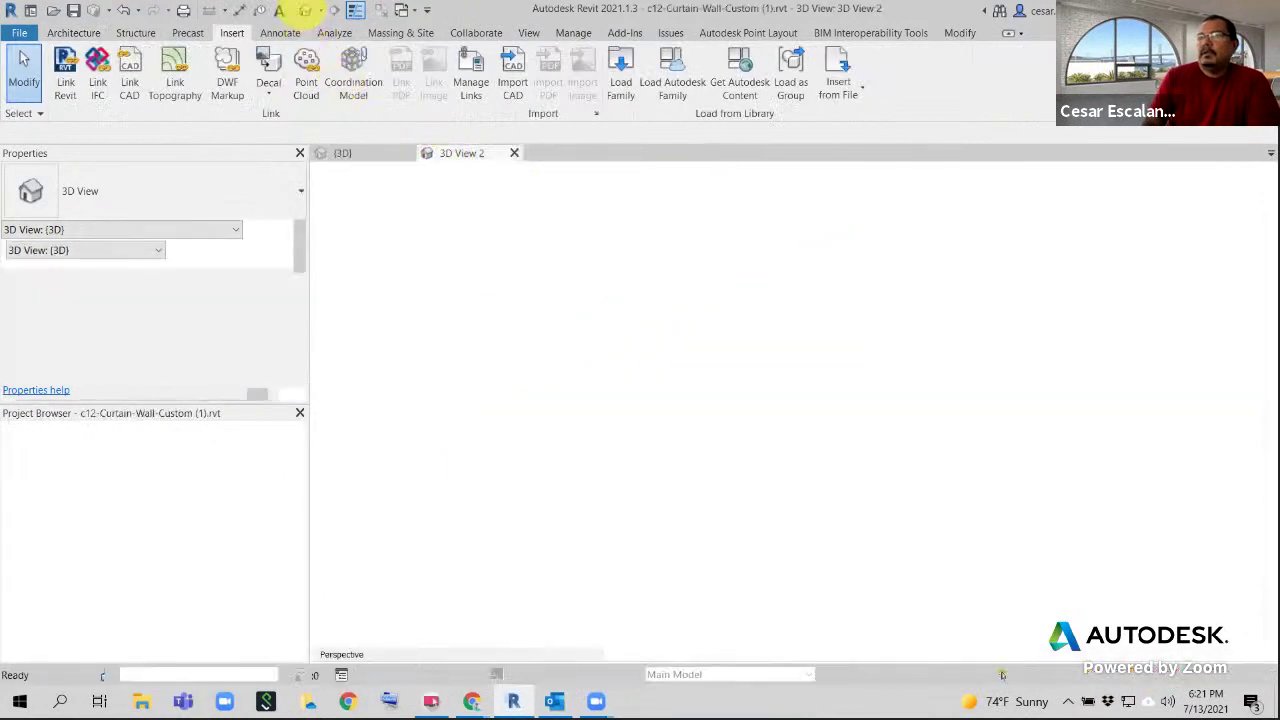
click(305, 12)
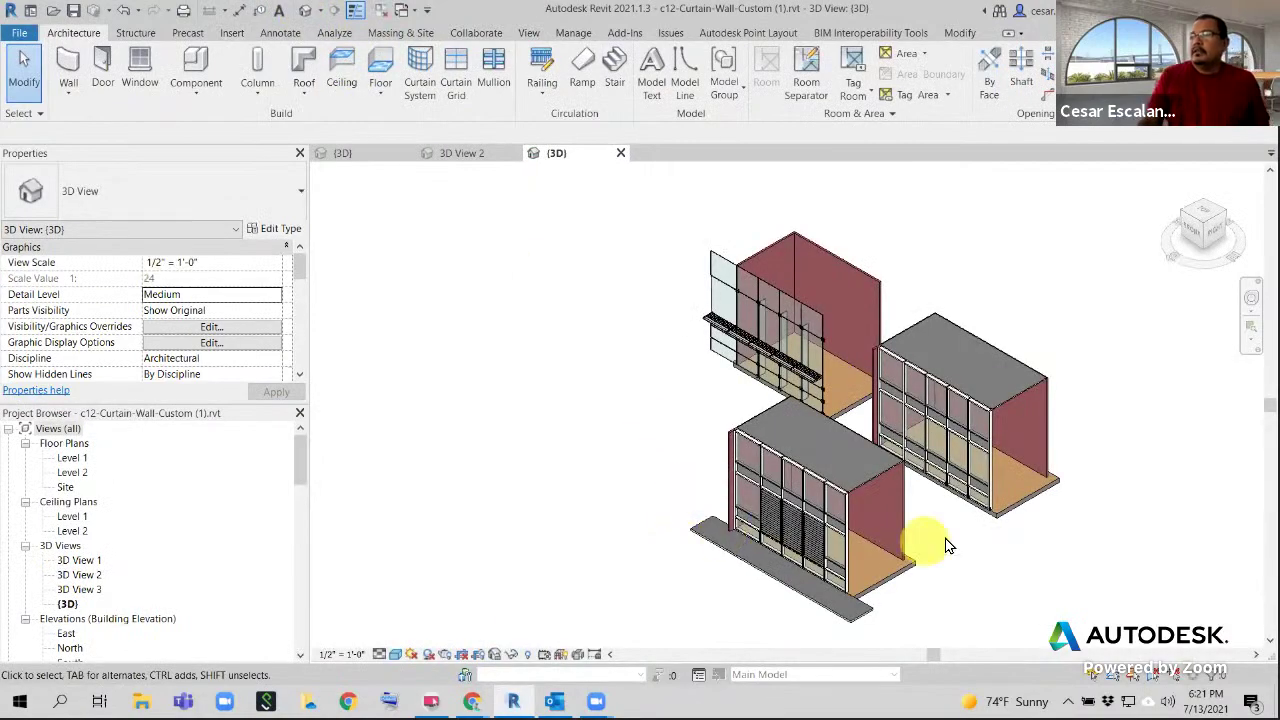
scroll(630, 580, up, 4)
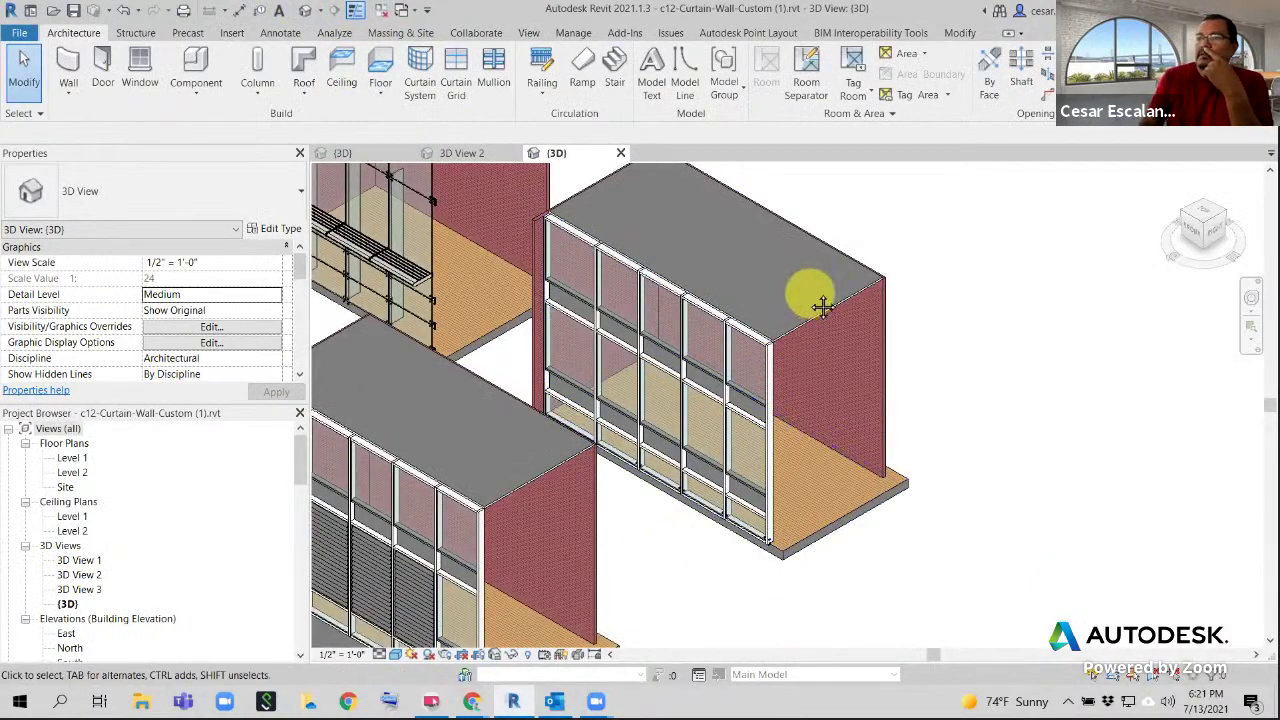
Examine the glass curtain wall with the projecting sunshades, glass fins and spider fittings up close
middle_drag(823, 306, 1174, 507)
scroll(748, 320, up, 4)
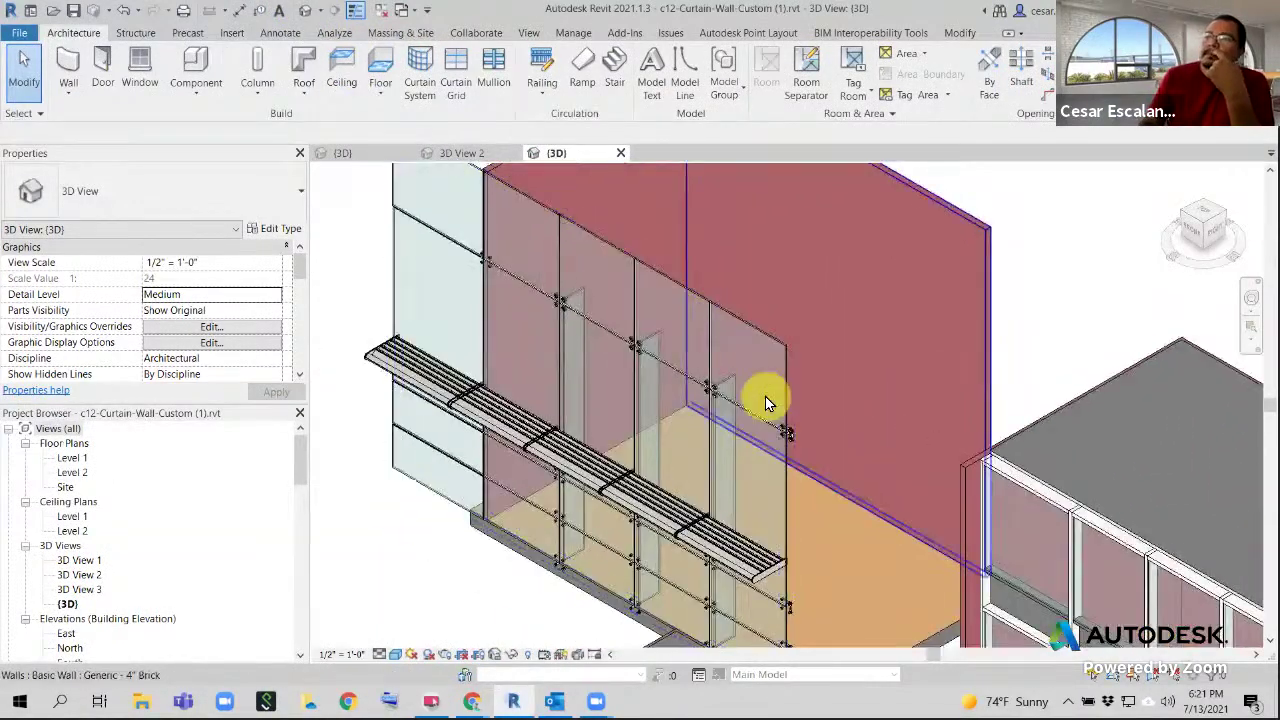
scroll(766, 396, up, 3)
middle_drag(776, 308, 986, 228)
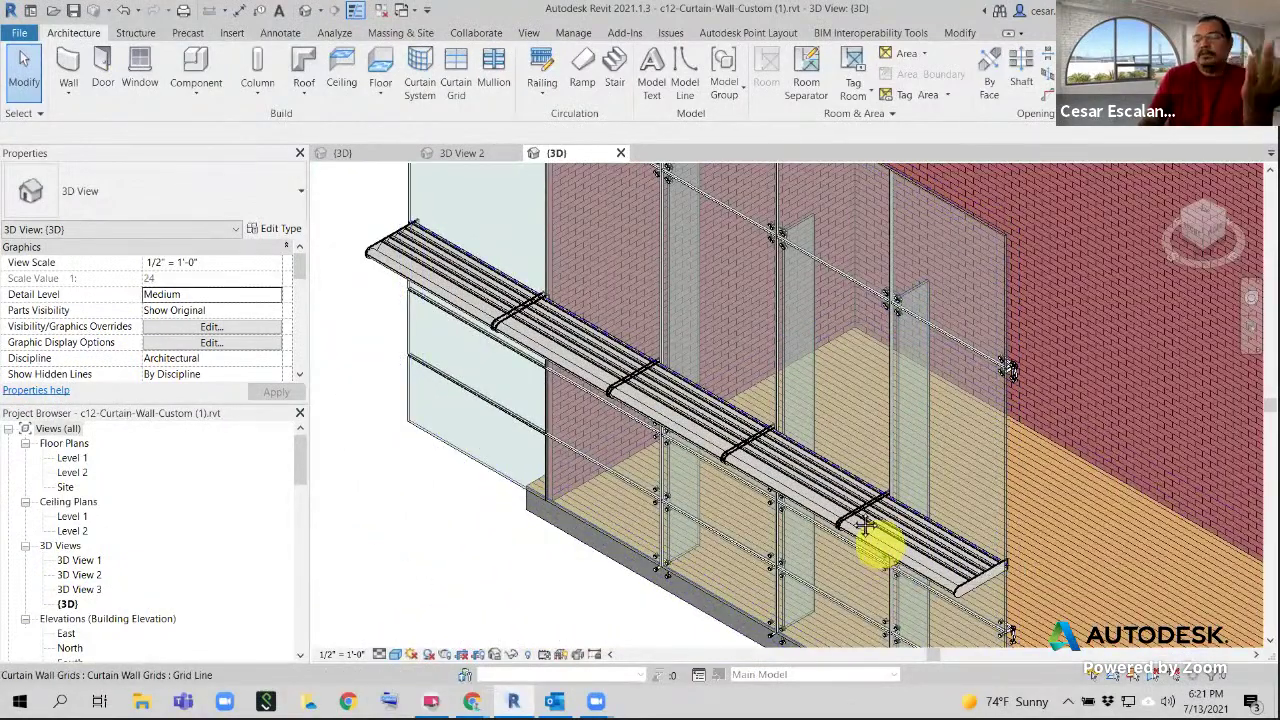
middle_drag(877, 544, 677, 343)
scroll(821, 524, up, 4)
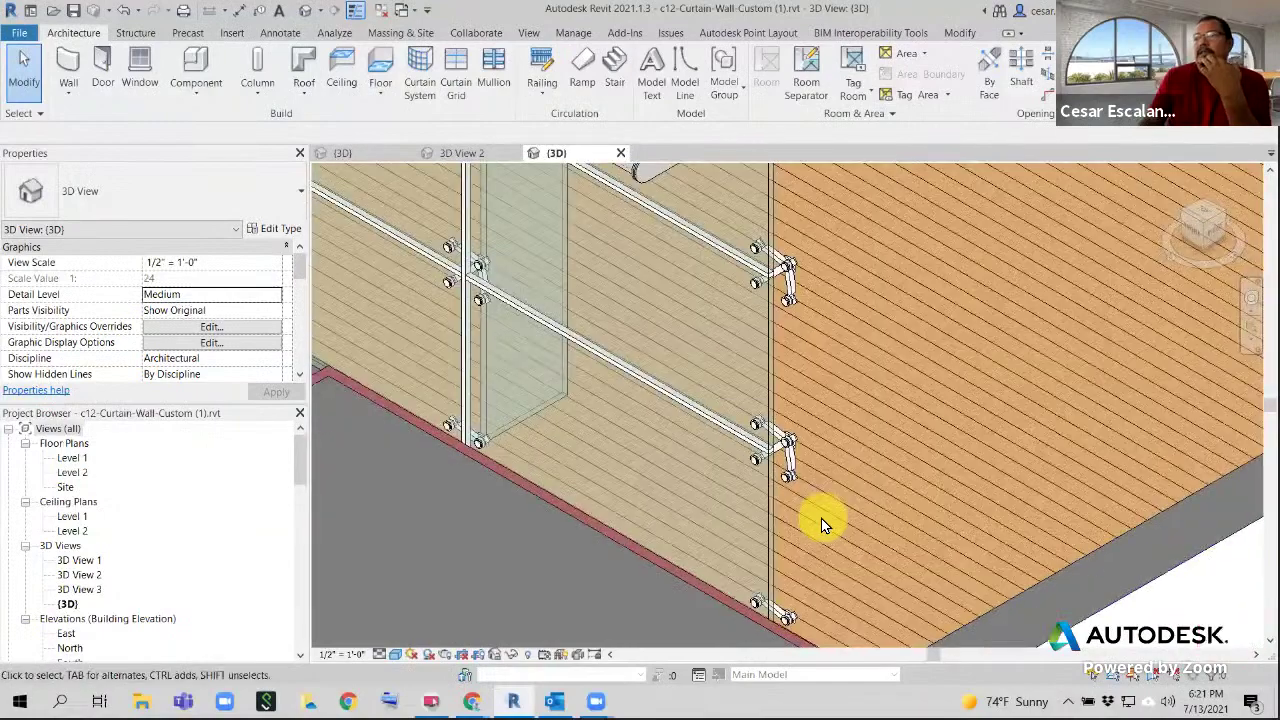
scroll(789, 464, down, 3)
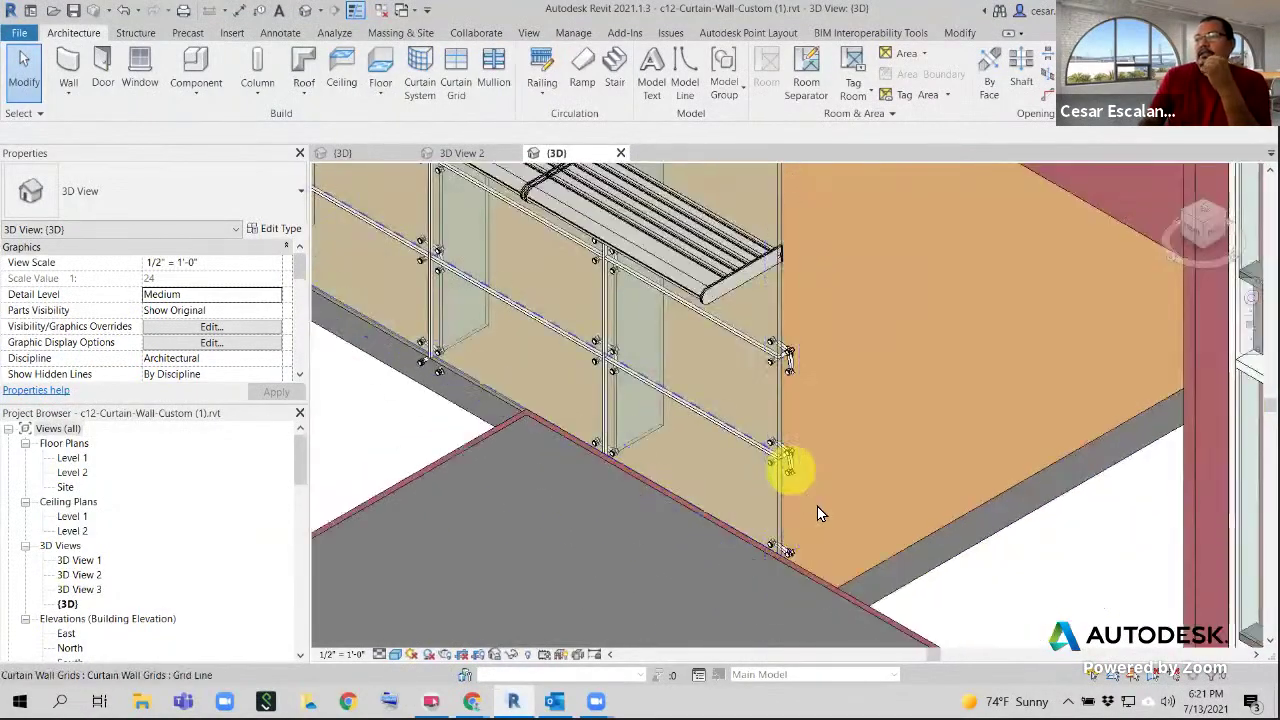
Examine the neighbouring building's curtain wall with spandrel panels, from its upper corner mullions down to its base
middle_drag(832, 526, 322, 251)
scroll(417, 297, down, 3)
middle_drag(674, 456, 801, 582)
scroll(649, 464, up, 2)
scroll(801, 582, down, 2)
scroll(803, 557, up, 5)
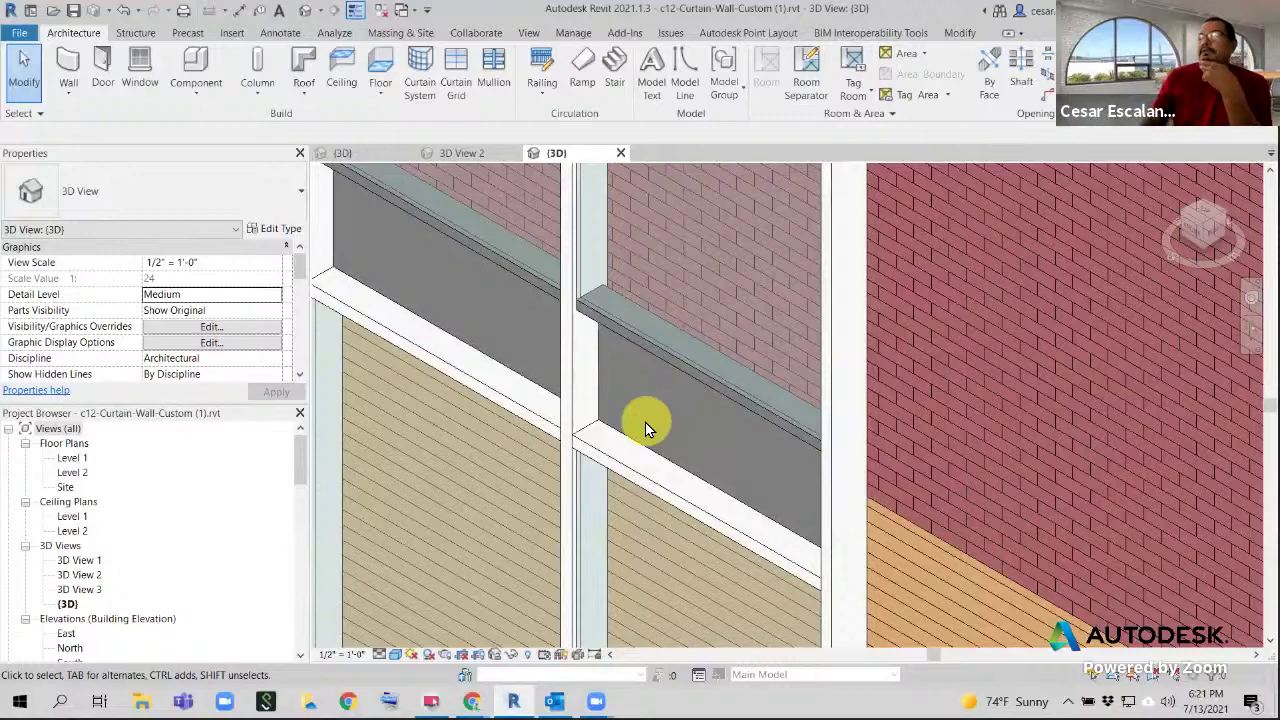
scroll(648, 366, down, 3)
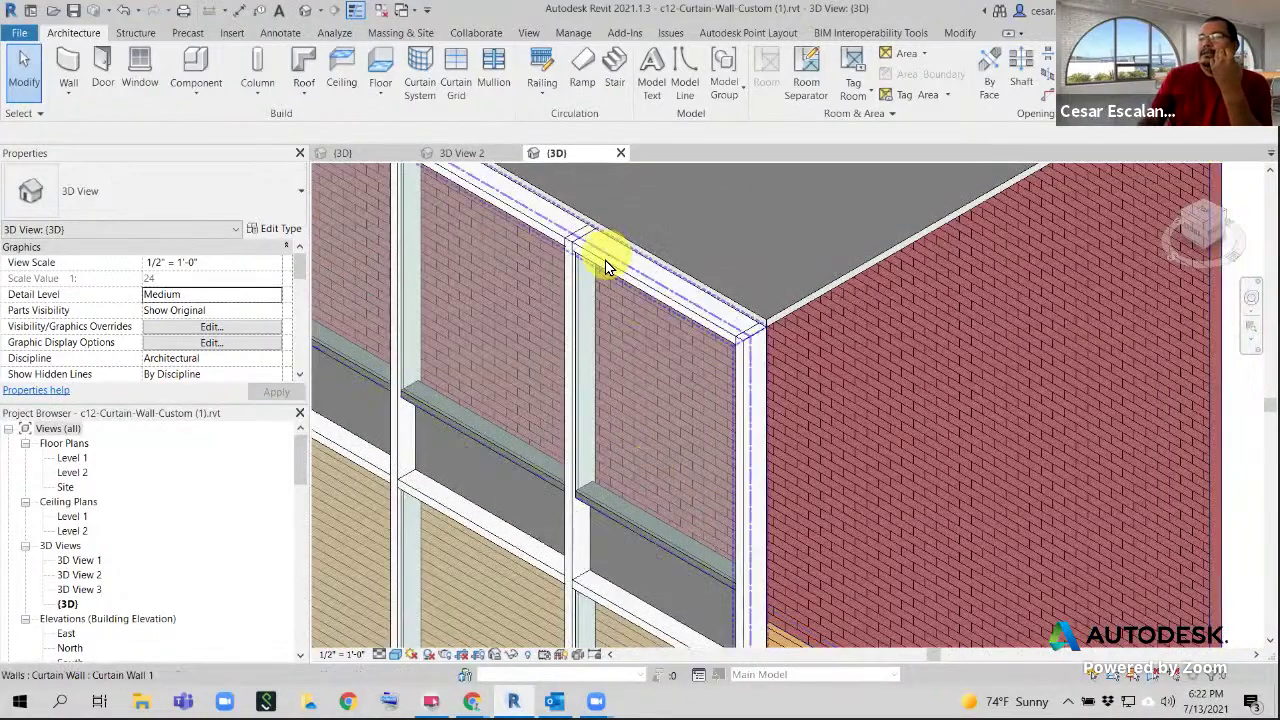
middle_drag(634, 374, 622, 266)
middle_drag(689, 456, 687, 259)
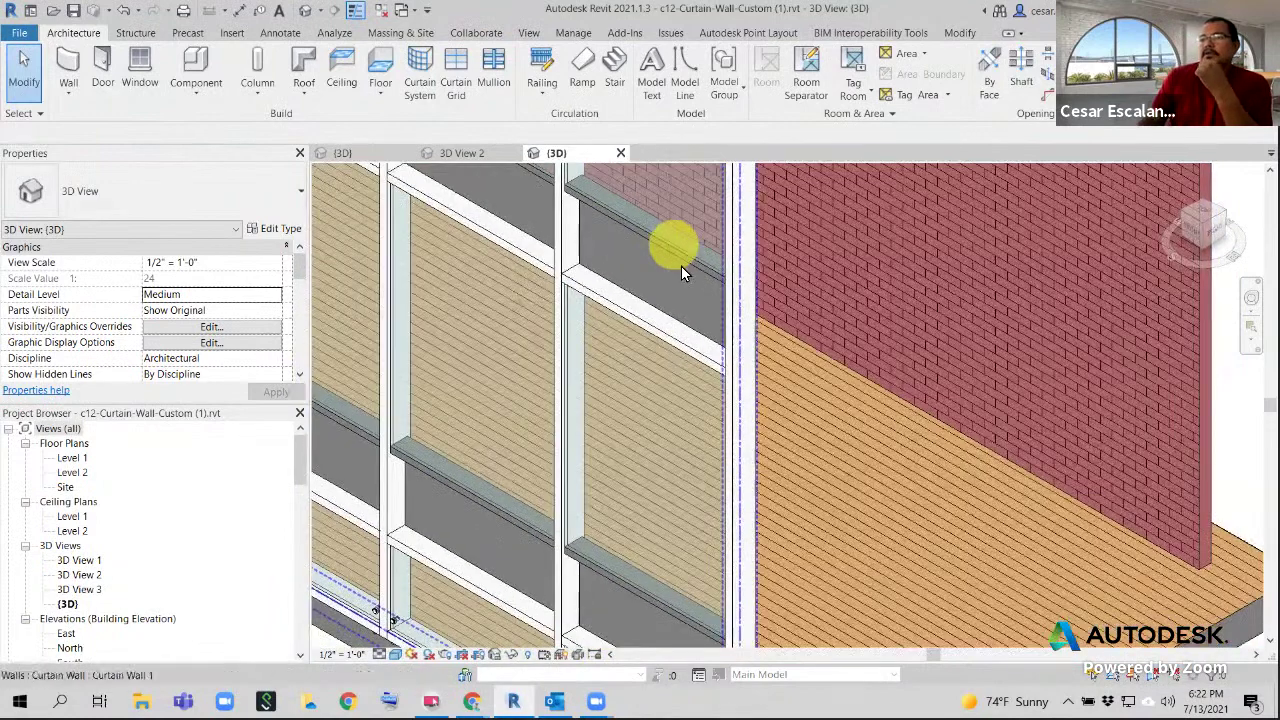
scroll(705, 347, down, 3)
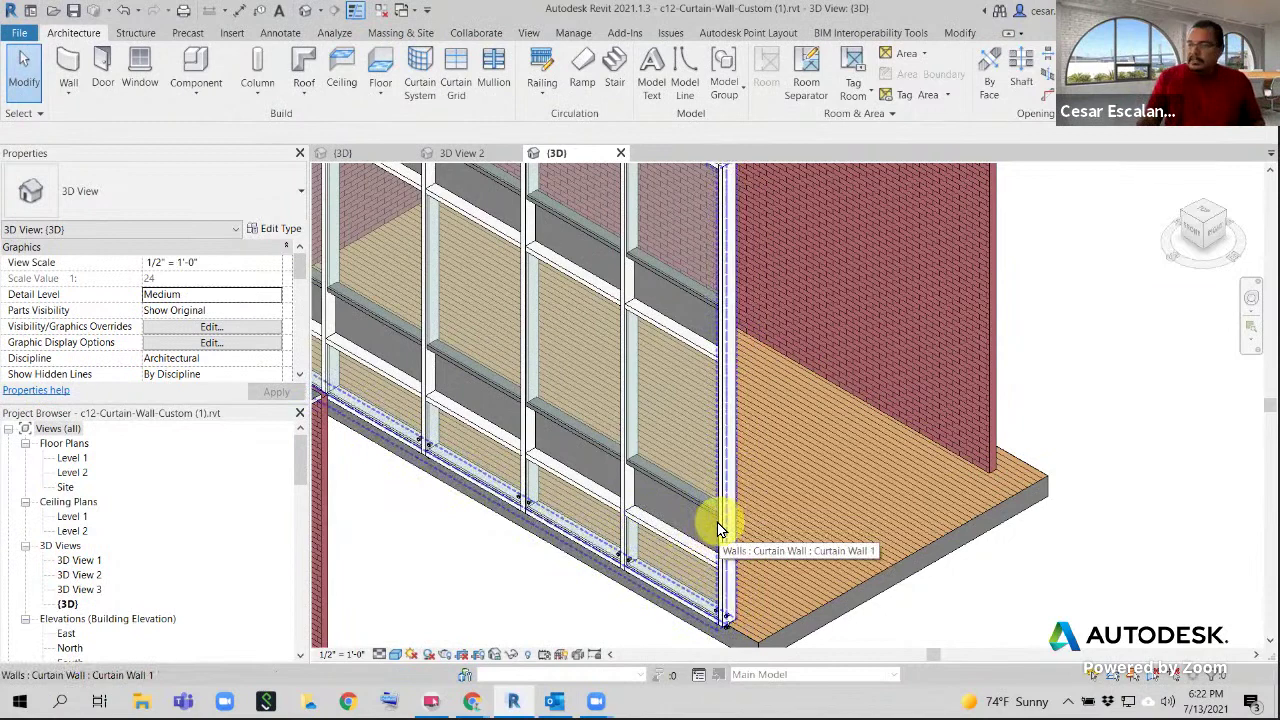
Select the upper end Glazed Panel w Spandrel on that curtain wall and open its family for editing
key(Tab)
key(Tab)
key(Tab)
key(Tab)
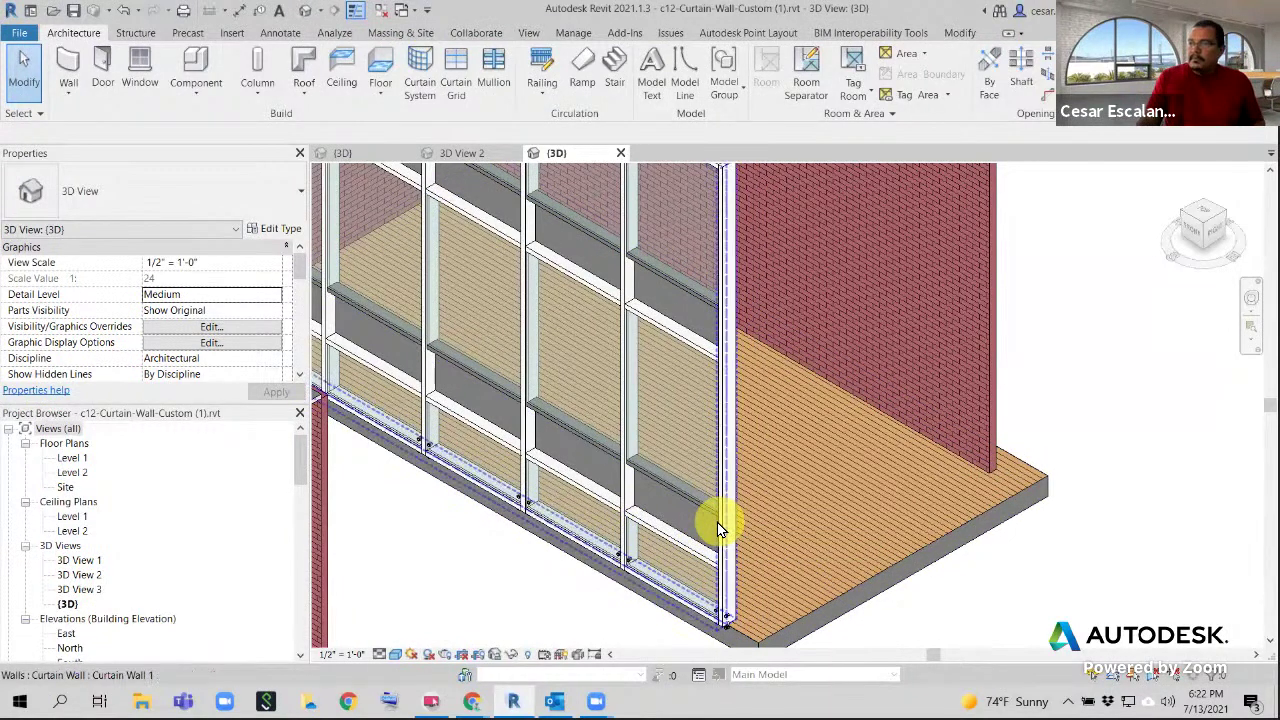
key(Caps_Lock)
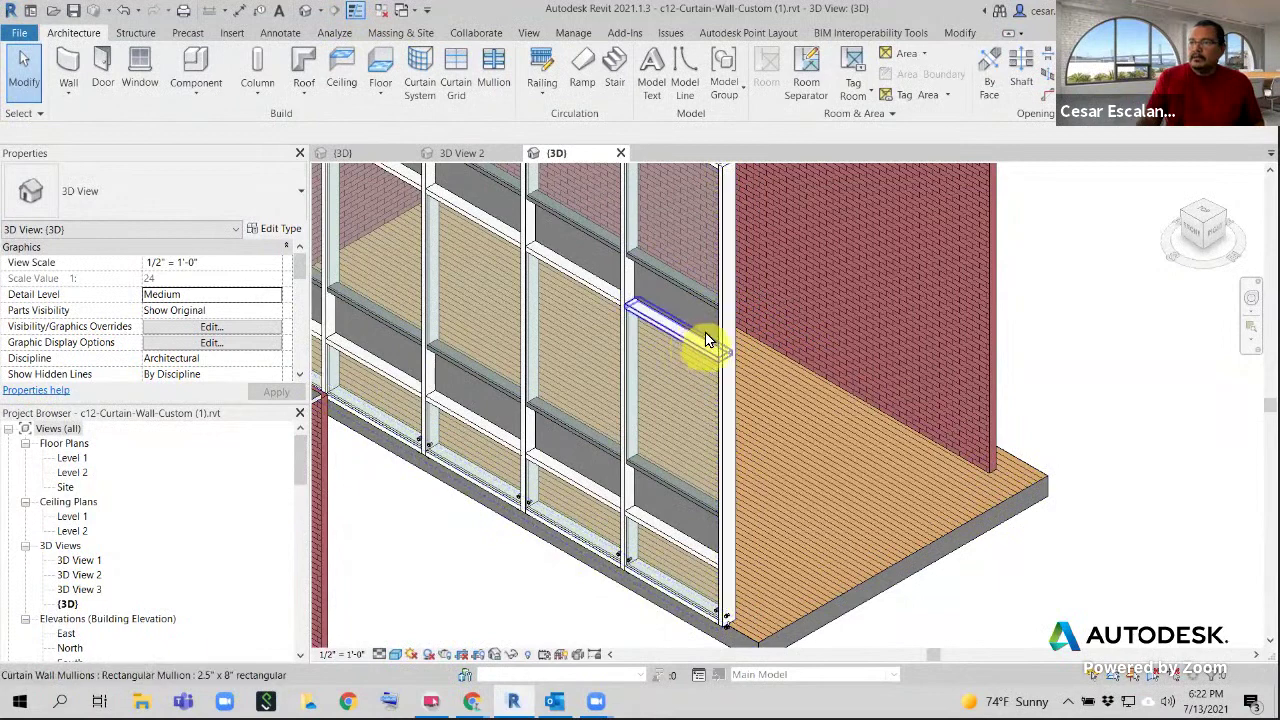
key(Tab)
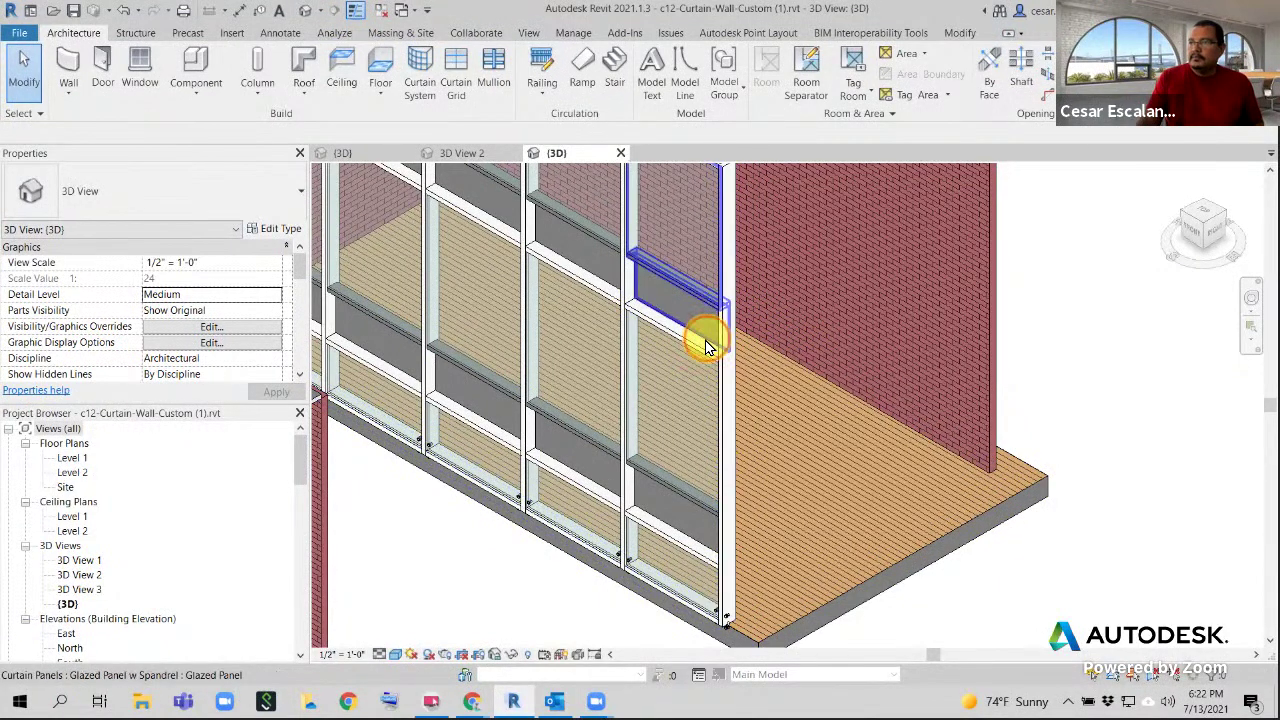
click(707, 345)
middle_drag(714, 357, 663, 496)
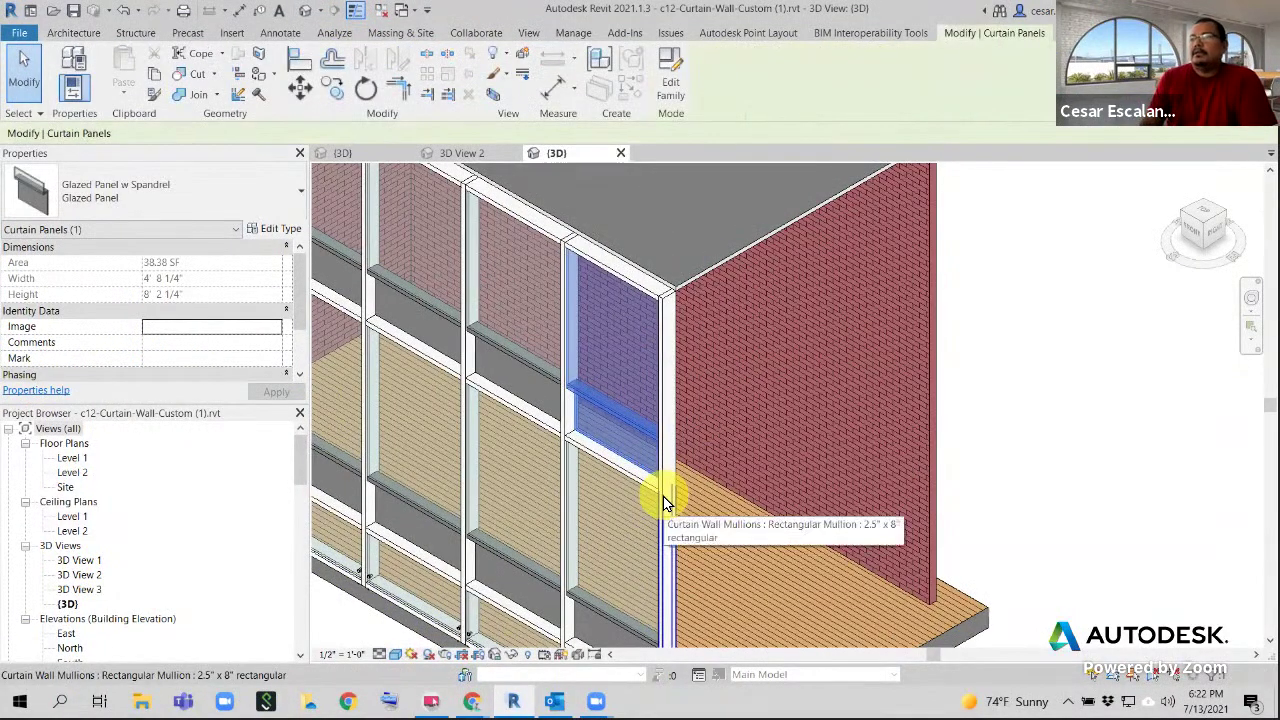
click(671, 80)
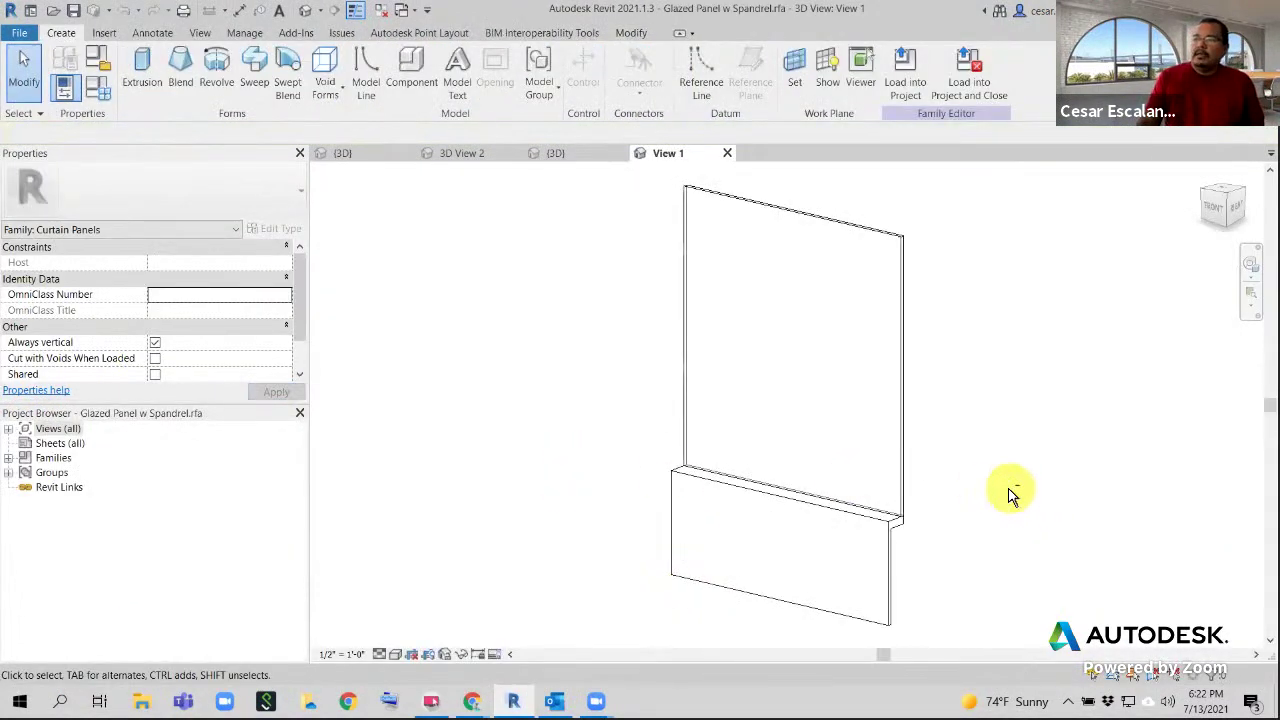
Inspect the glass pane and spandrel sweep of the Glazed Panel w Spandrel family from several angles and close the family
shift+middle_drag(1010, 493, 876, 492)
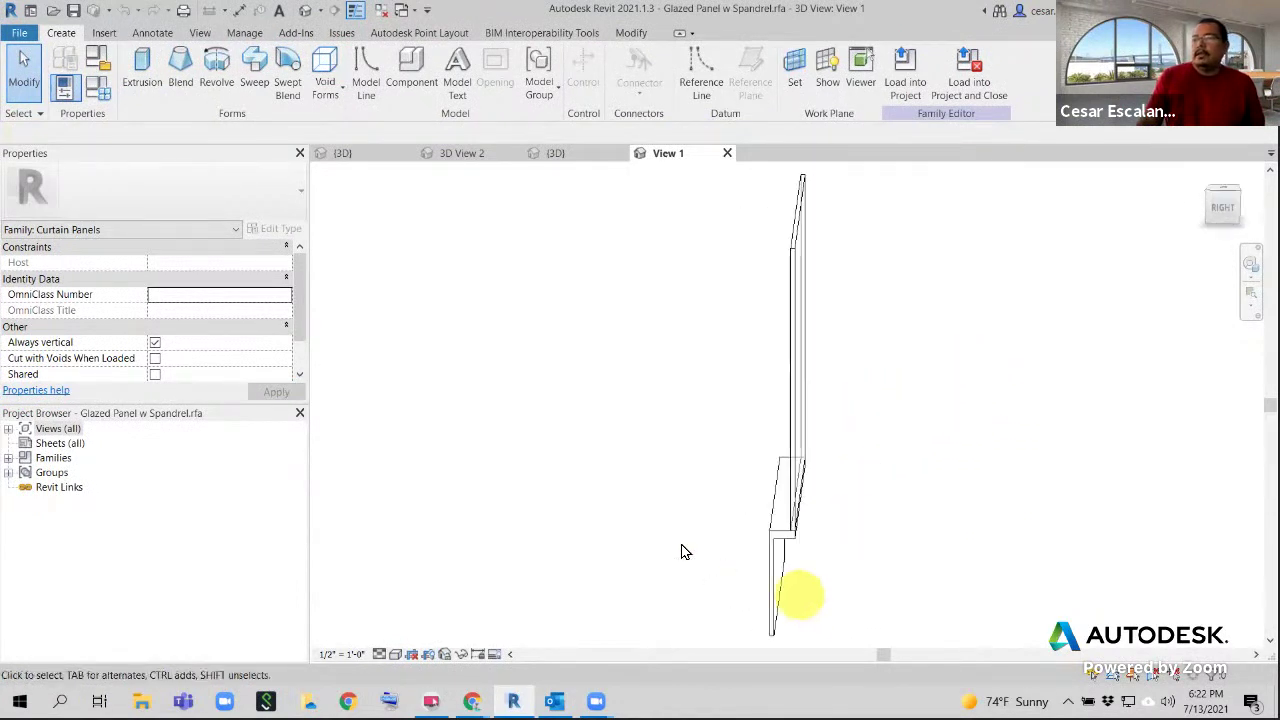
shift+middle_drag(682, 552, 700, 491)
scroll(700, 491, up, 1)
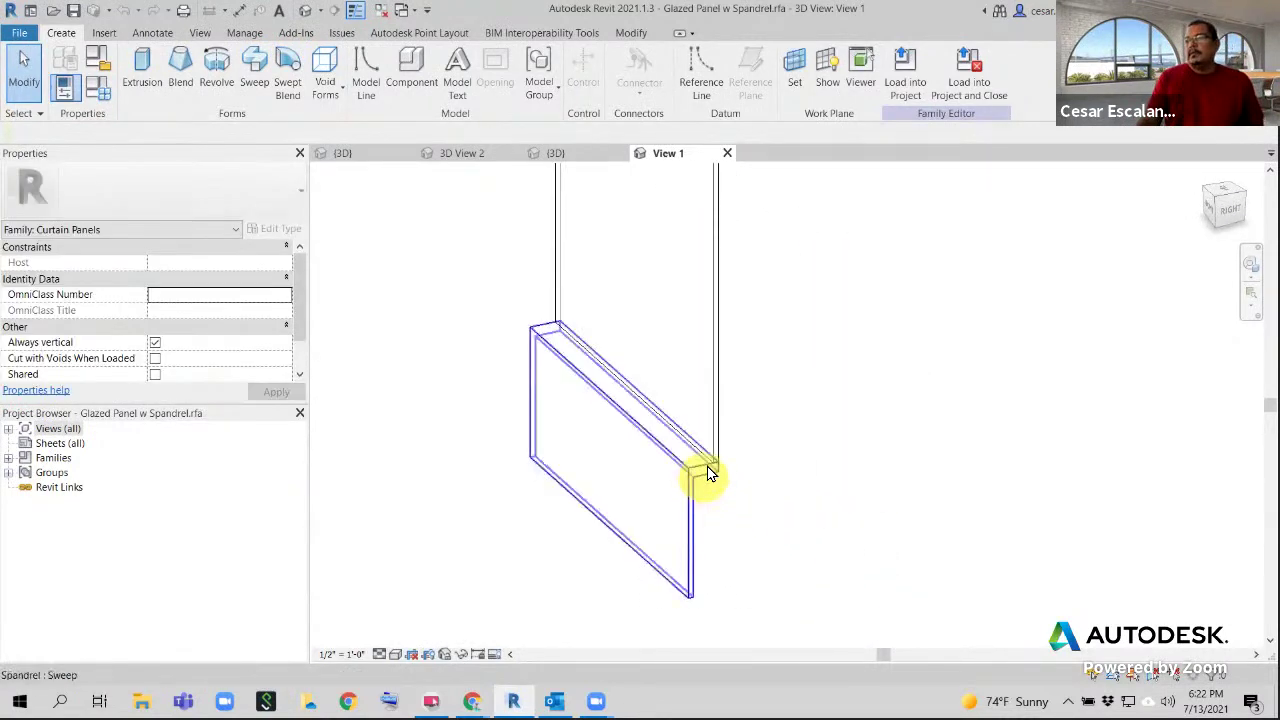
scroll(708, 474, up, 2)
scroll(713, 494, down, 3)
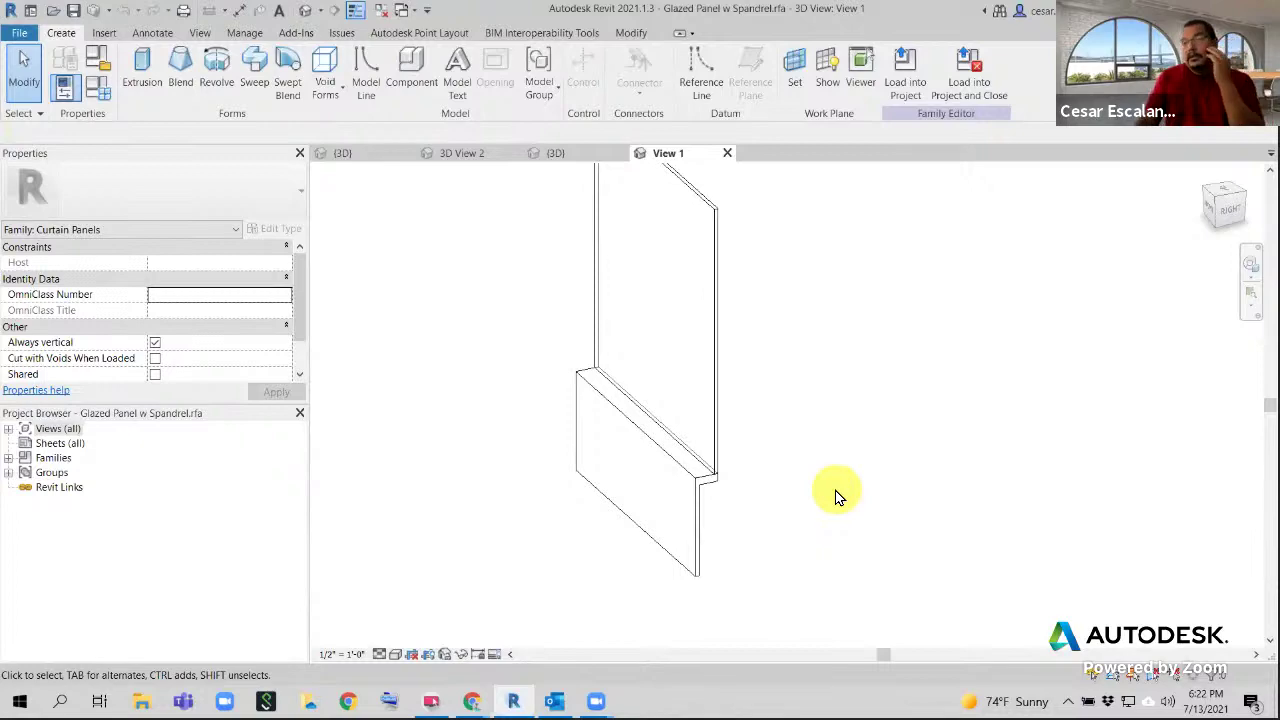
click(727, 156)
click(679, 362)
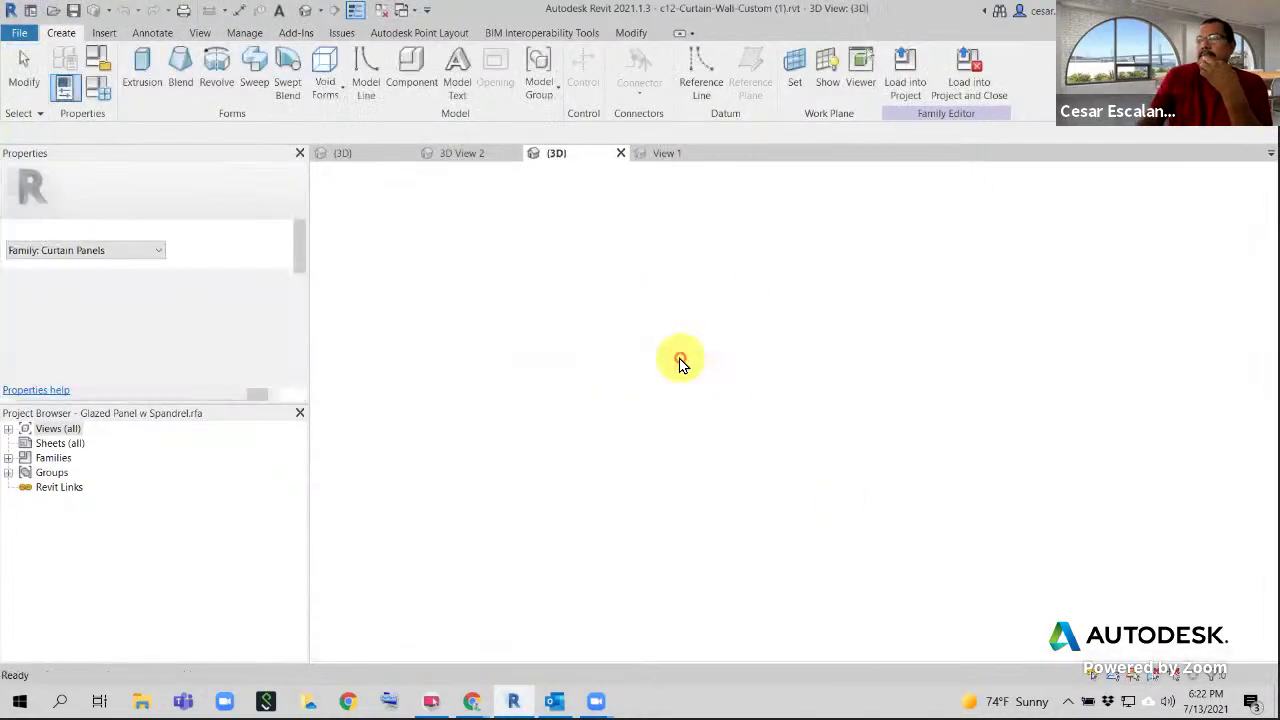
Examine the front building's curtain wall, where louver panels are combined with glazed spandrel panels
scroll(1002, 437, down, 4)
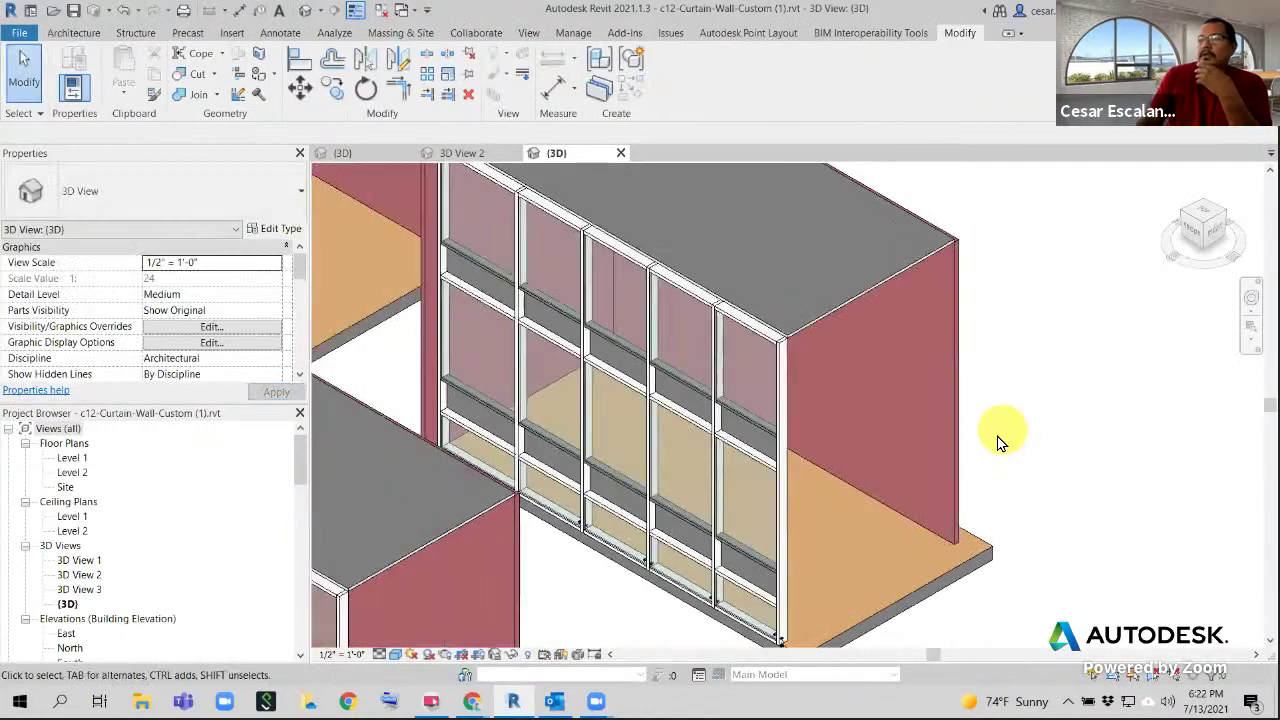
middle_drag(826, 431, 882, 288)
scroll(632, 481, up, 1)
scroll(632, 481, up, 4)
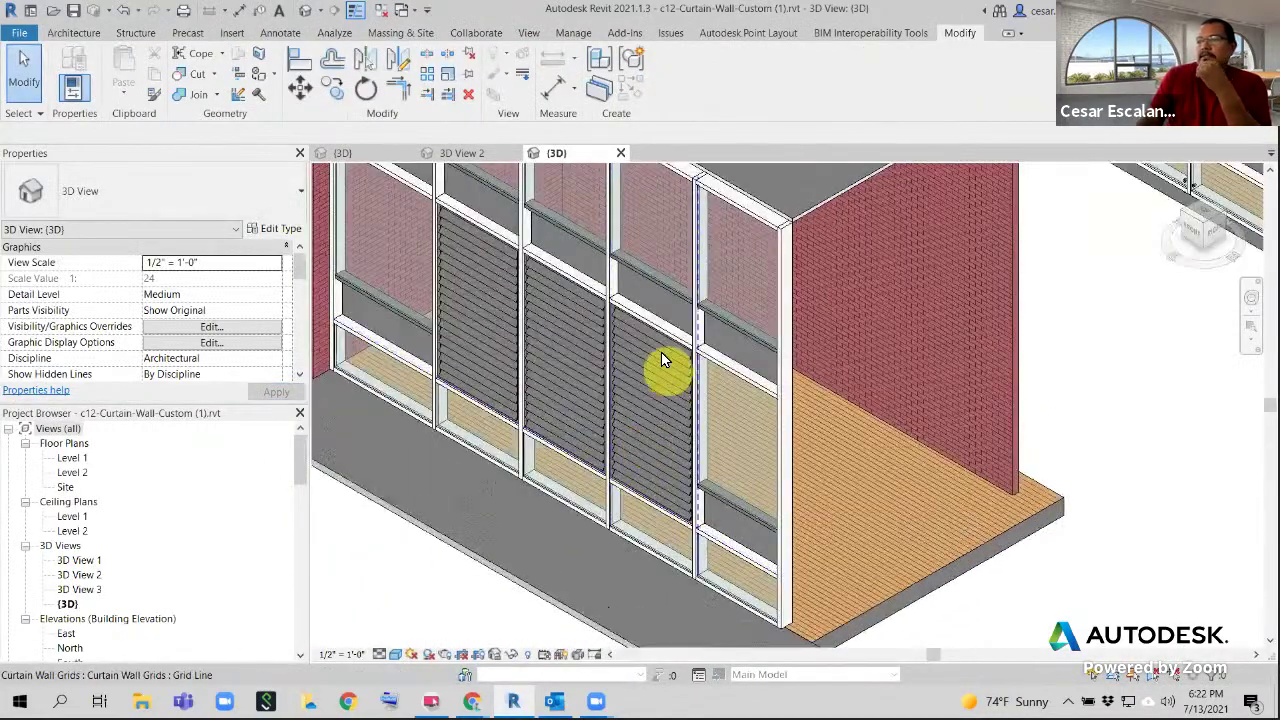
middle_drag(642, 324, 757, 481)
scroll(579, 368, down, 3)
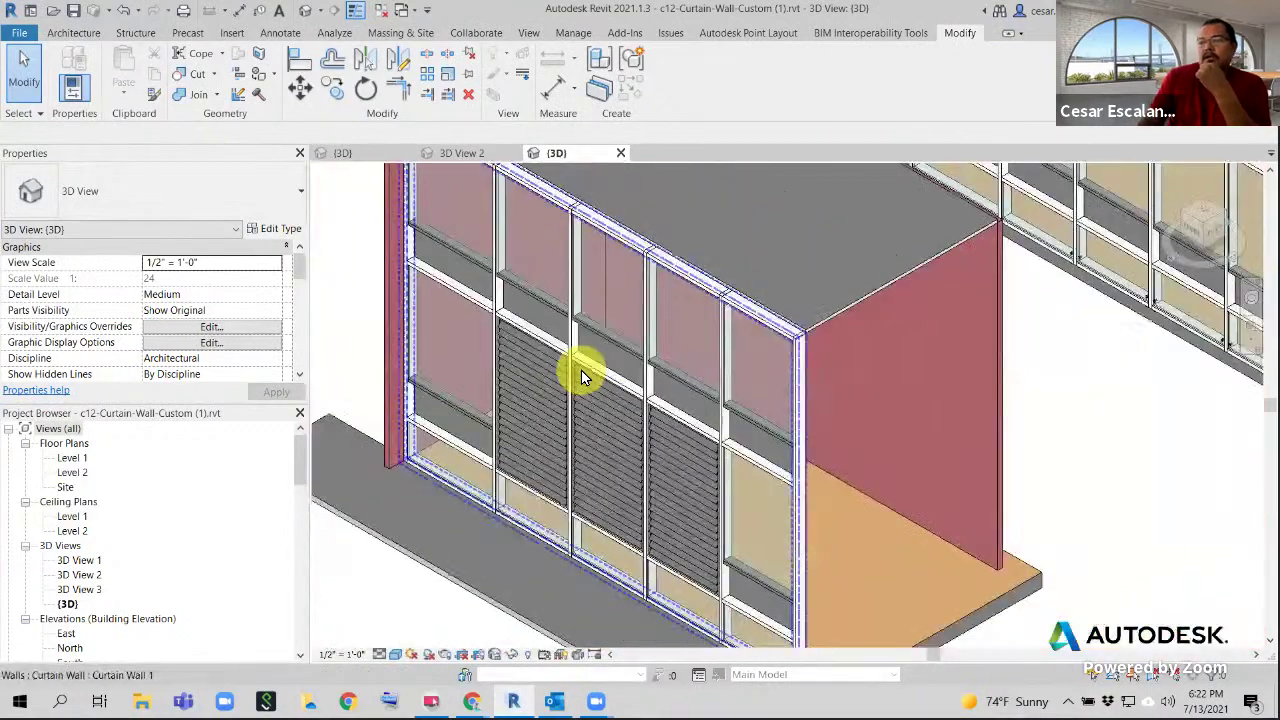
scroll(592, 505, down, 2)
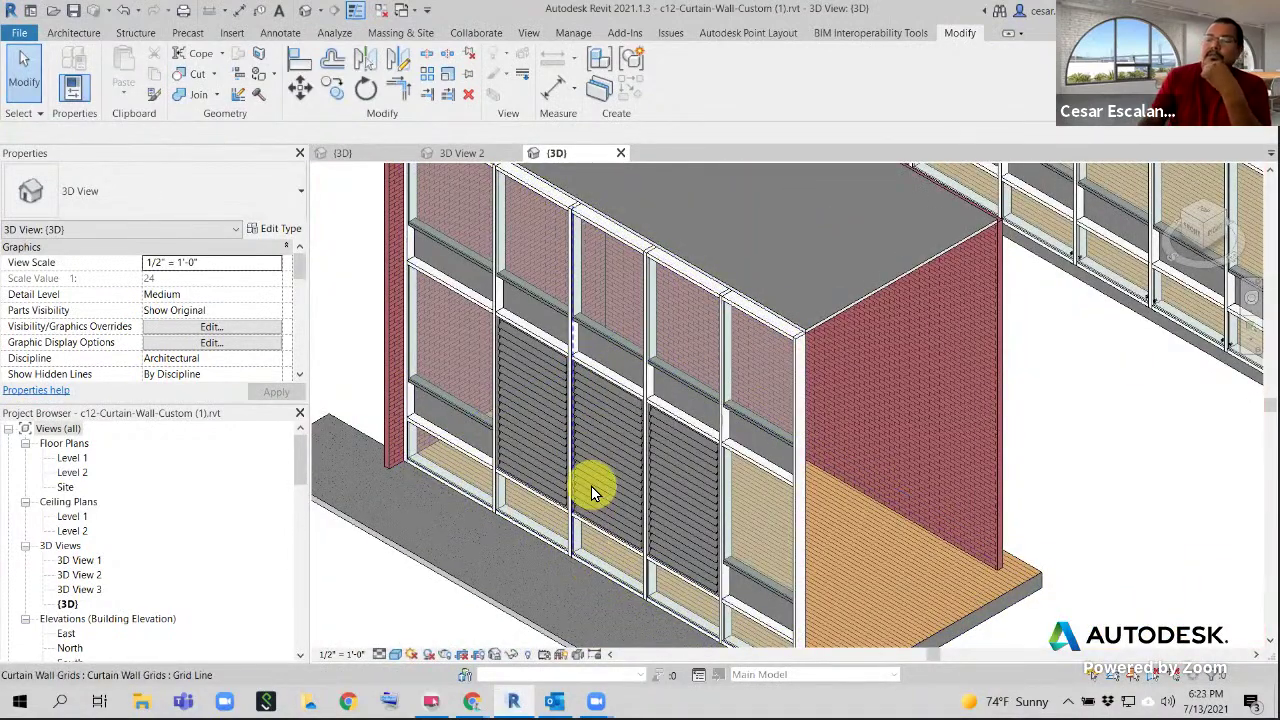
shift+middle_drag(877, 456, 777, 566)
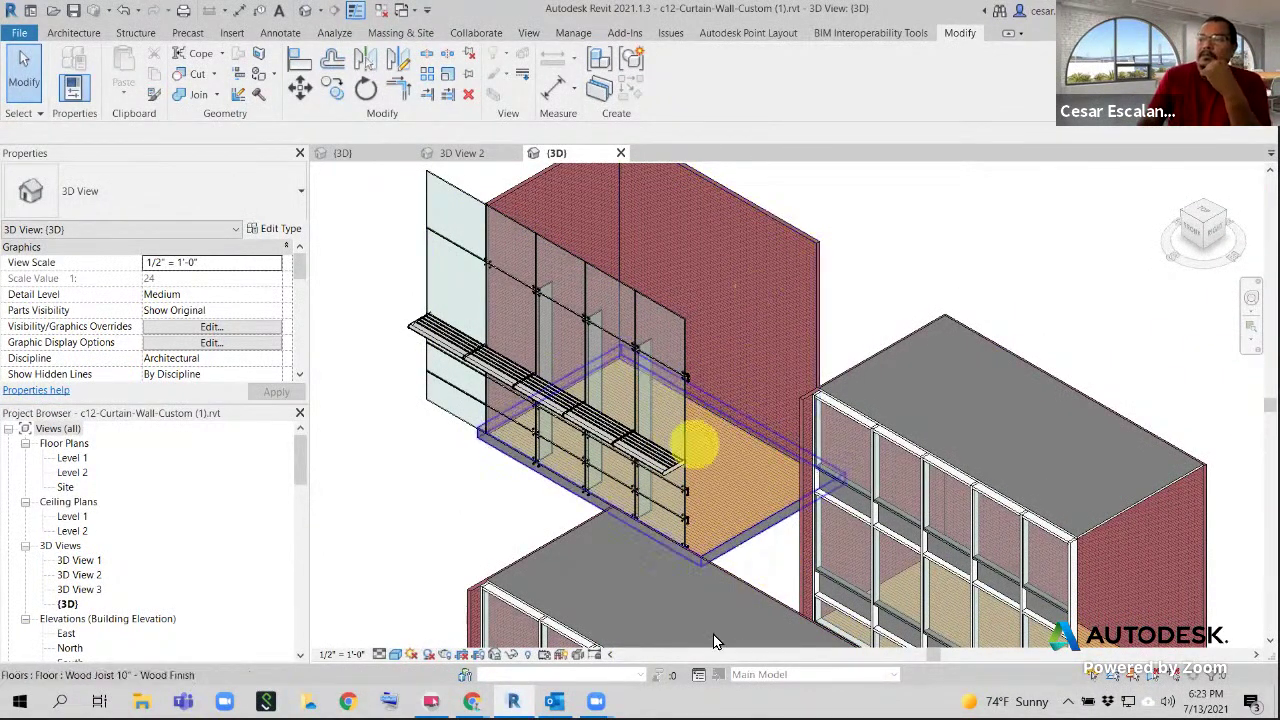
Examine how the spider-fitted panels, glass fins and sunshades repeat across the frameless glass curtain wall
scroll(661, 373, up, 2)
middle_drag(711, 362, 921, 450)
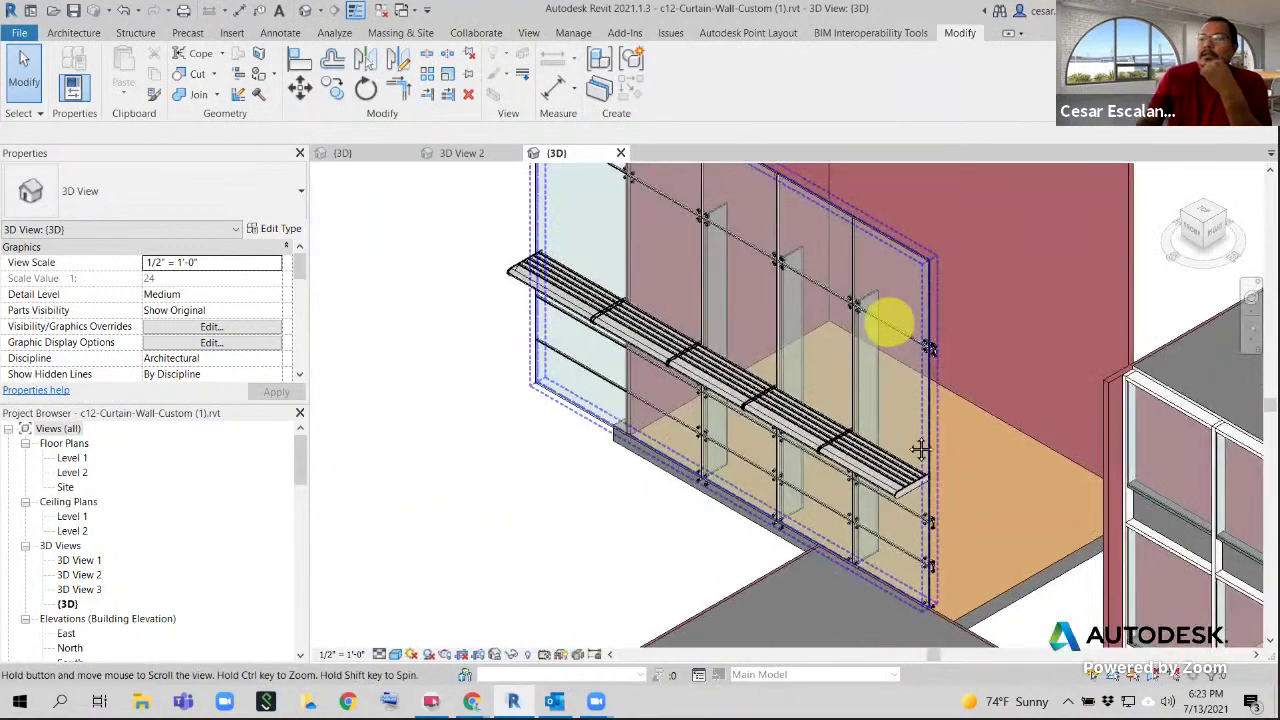
scroll(909, 494, up, 3)
scroll(634, 371, up, 2)
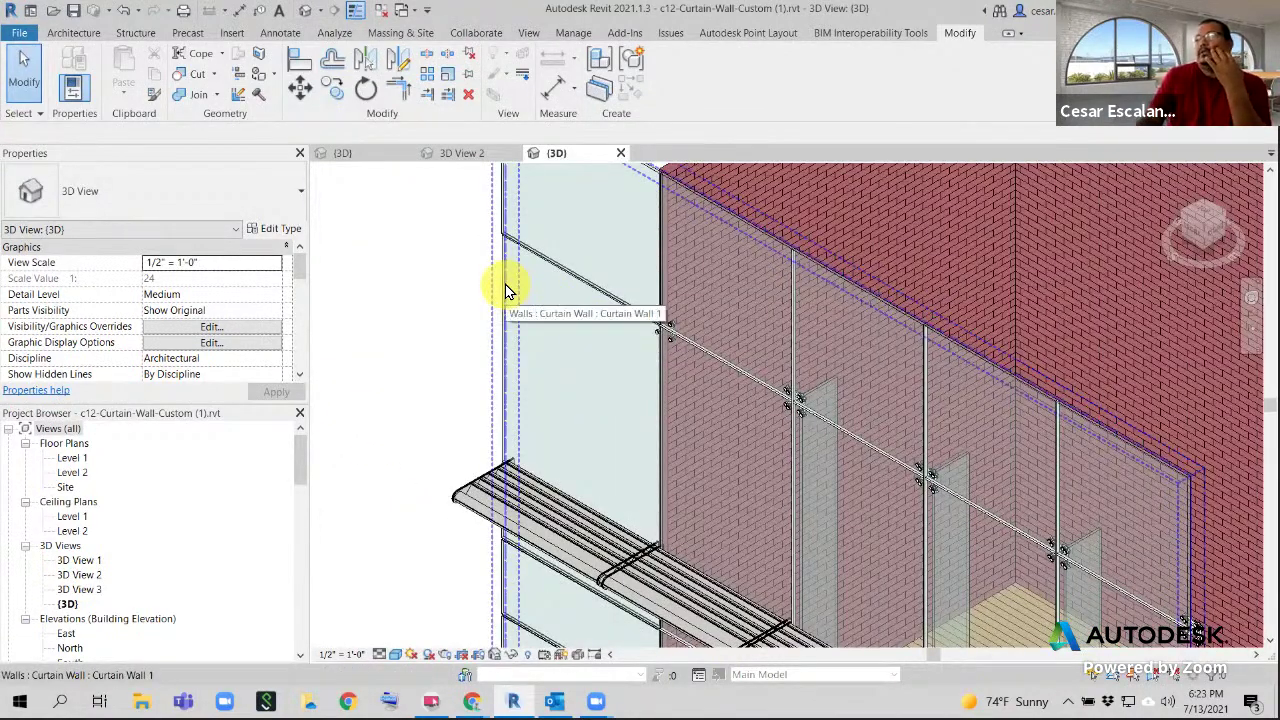
scroll(505, 288, down, 4)
middle_drag(627, 416, 591, 277)
scroll(867, 517, up, 2)
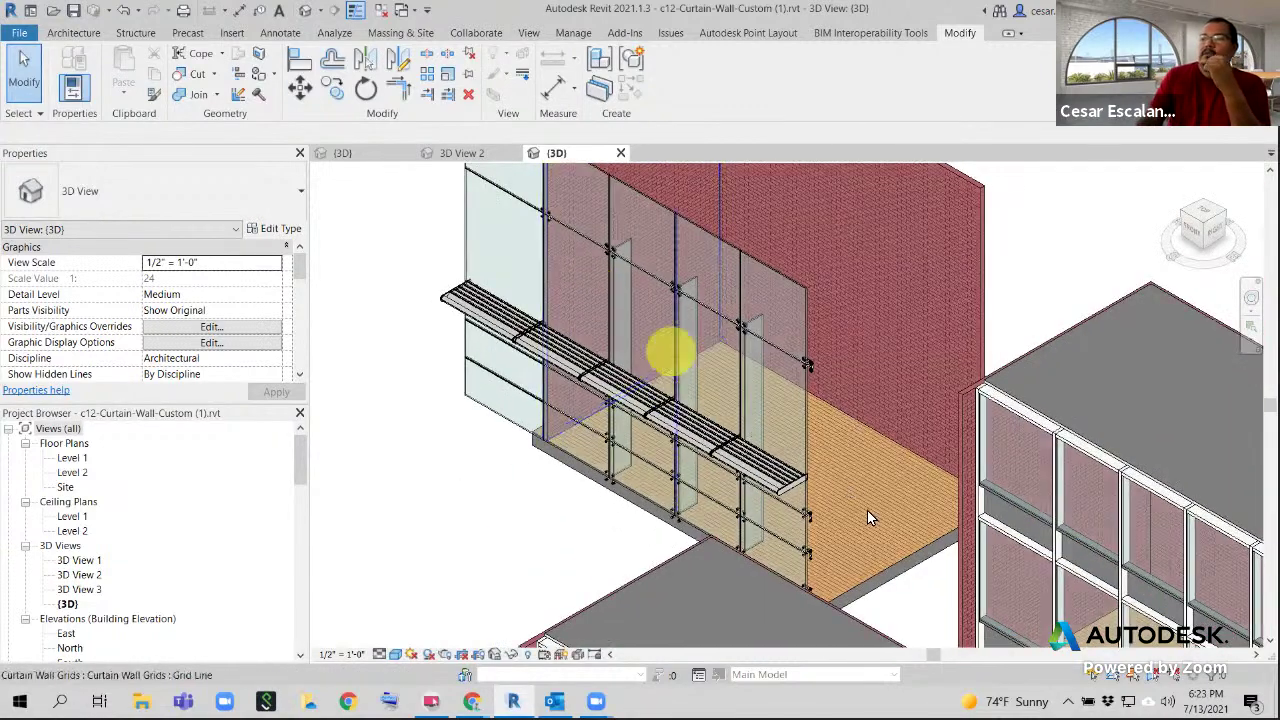
scroll(829, 487, up, 2)
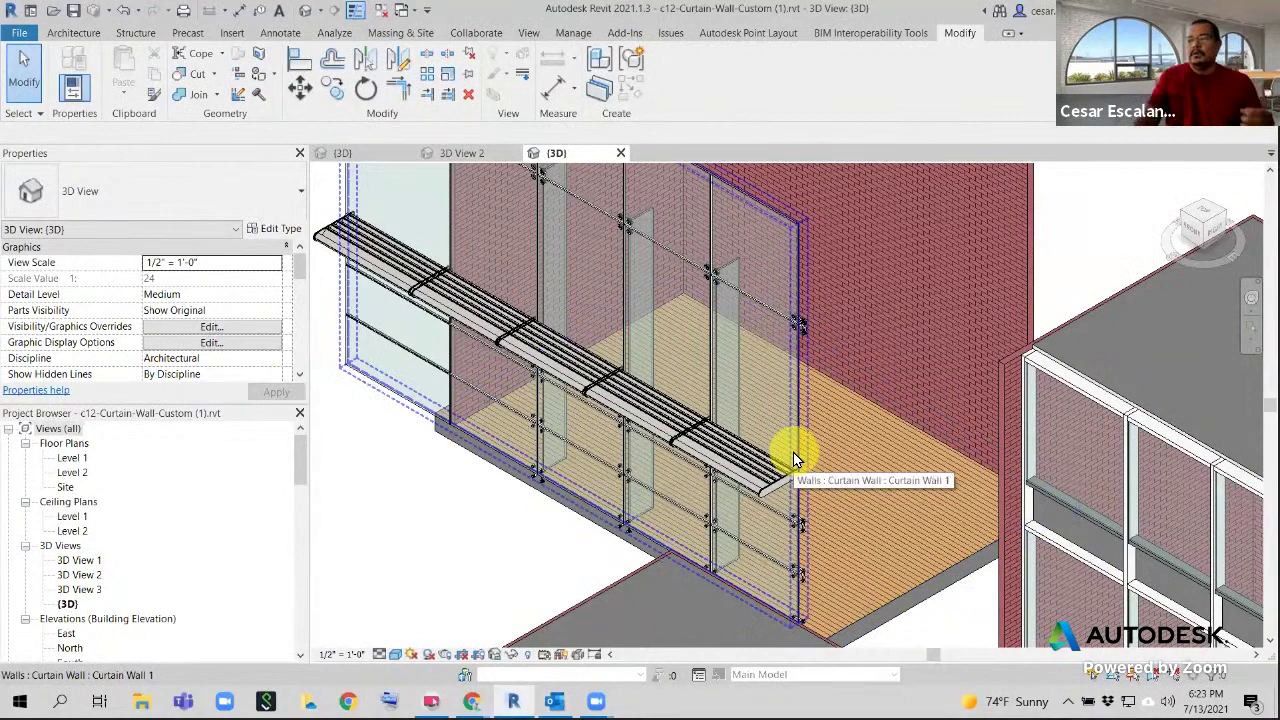
Select the end Glazed Panel w Sunshade on the spider-fitted curtain wall and open its Glazed Panel w Spider family for editing
key(Tab)
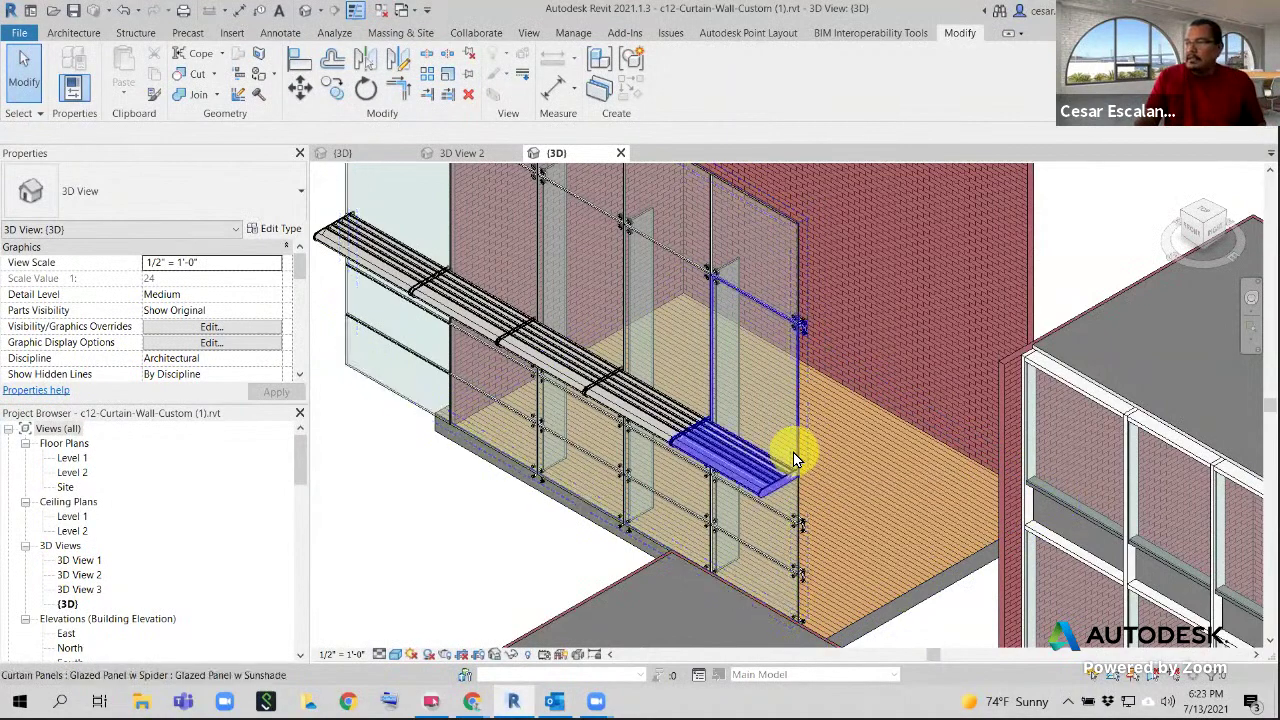
click(795, 460)
scroll(820, 370, up, 3)
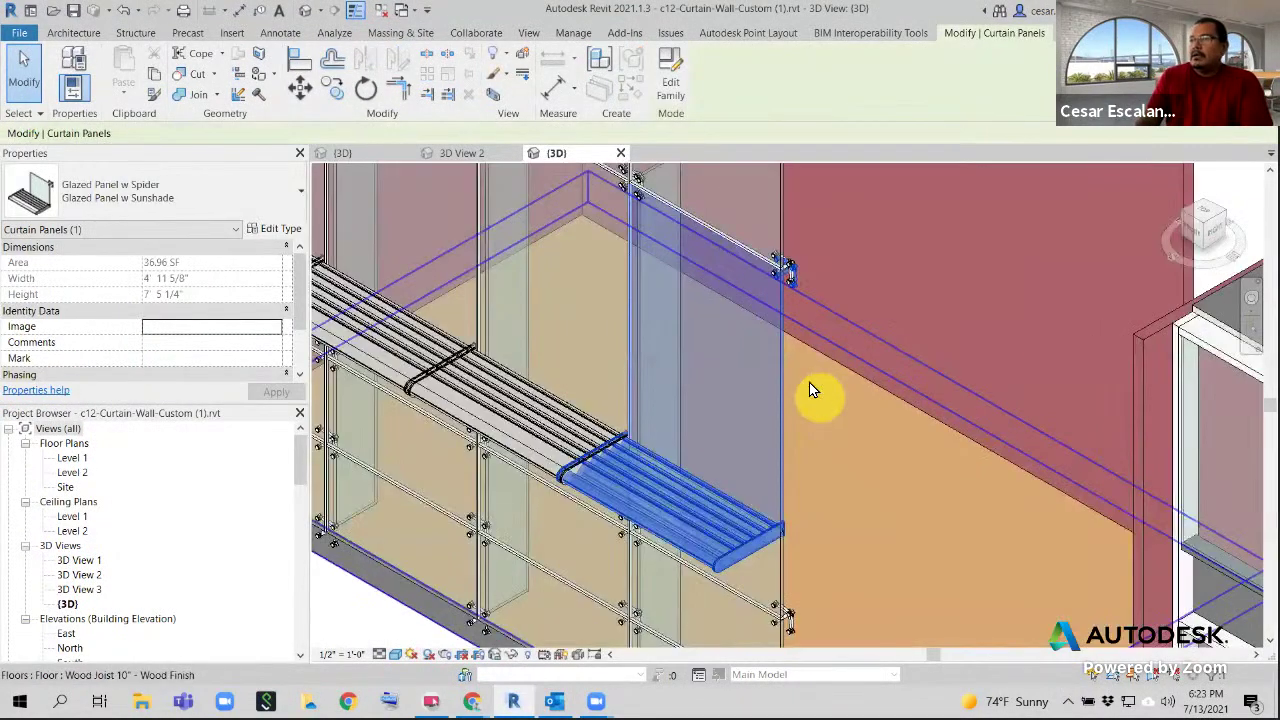
click(664, 86)
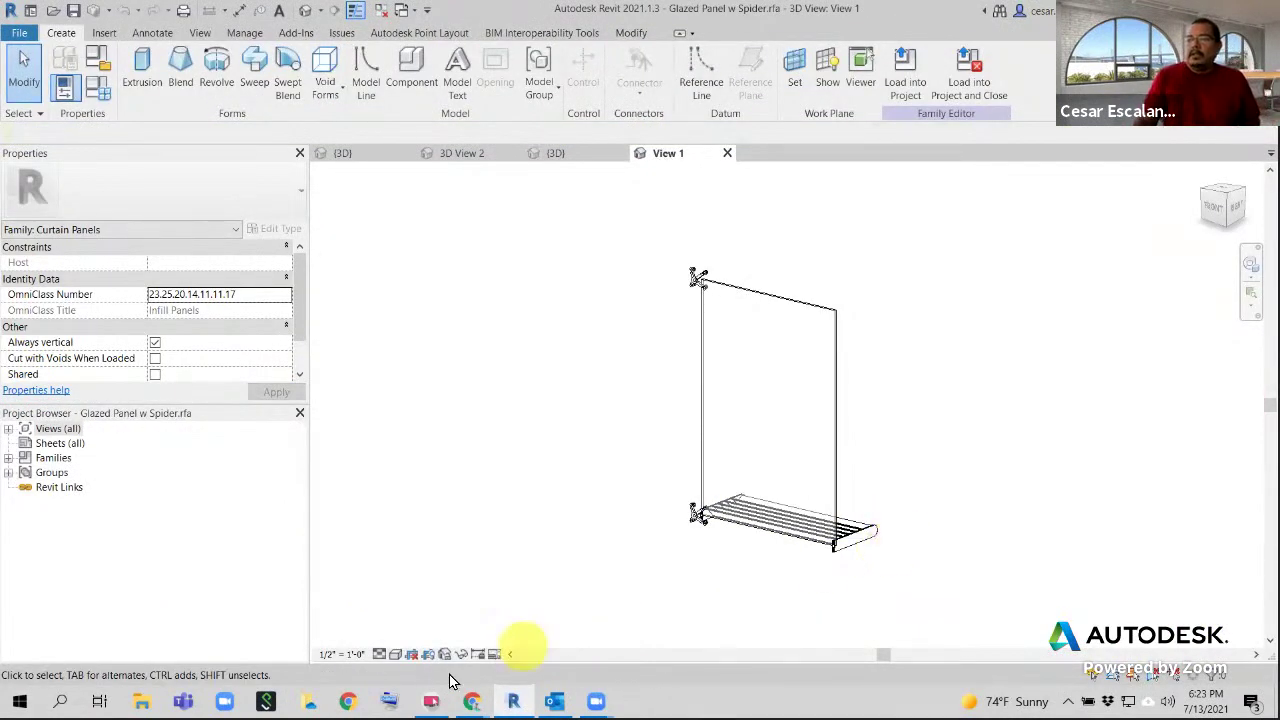
Set the family's 3D view to the Shaded visual style and select the nested Kawneer 1600 sunshade on the panel
click(396, 654)
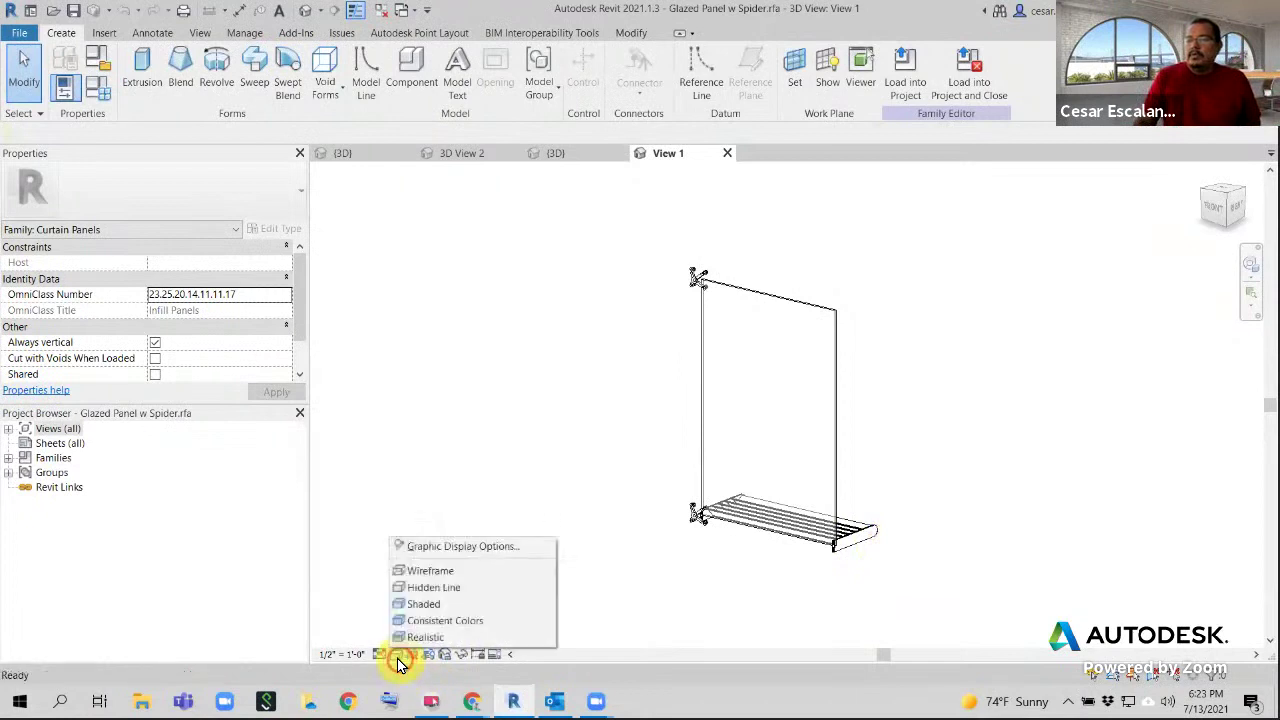
click(423, 605)
mouse_move(872, 590)
shift+middle_down()
mouse_move(637, 628)
mouse_move(626, 616)
shift+middle_up()
scroll(758, 258, up, 4)
shift+middle_drag(786, 365, 688, 468)
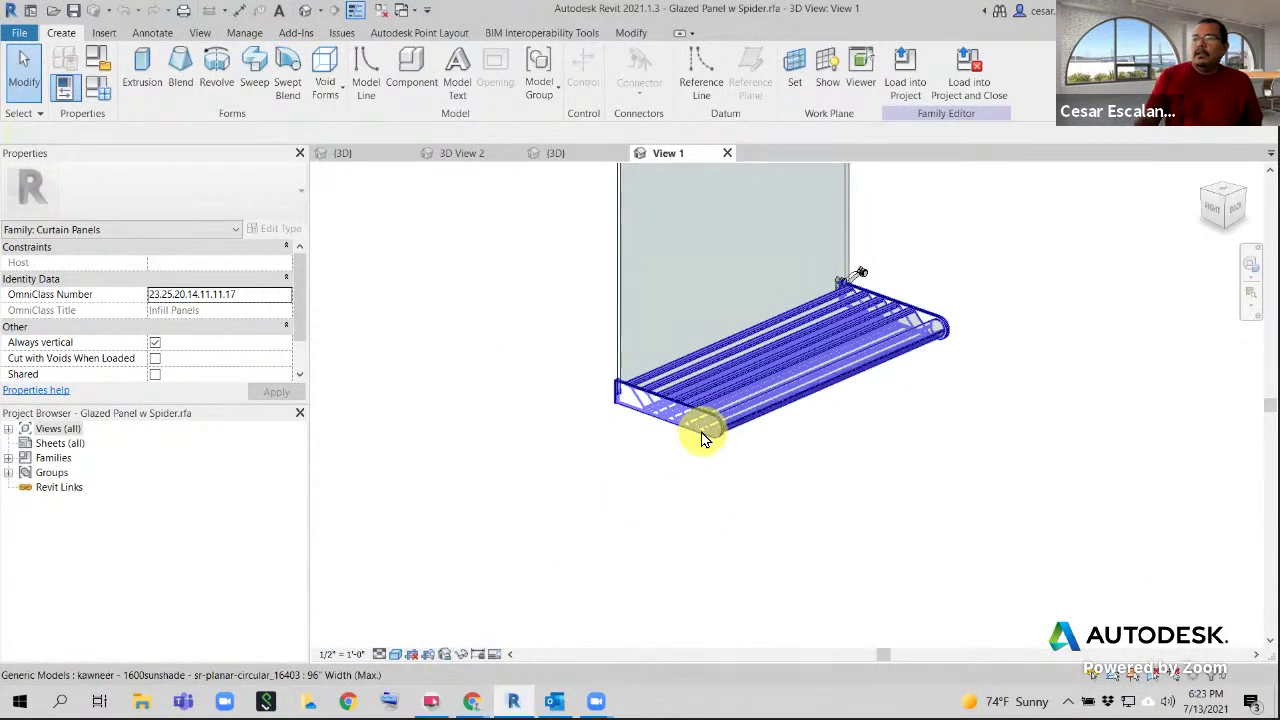
click(703, 429)
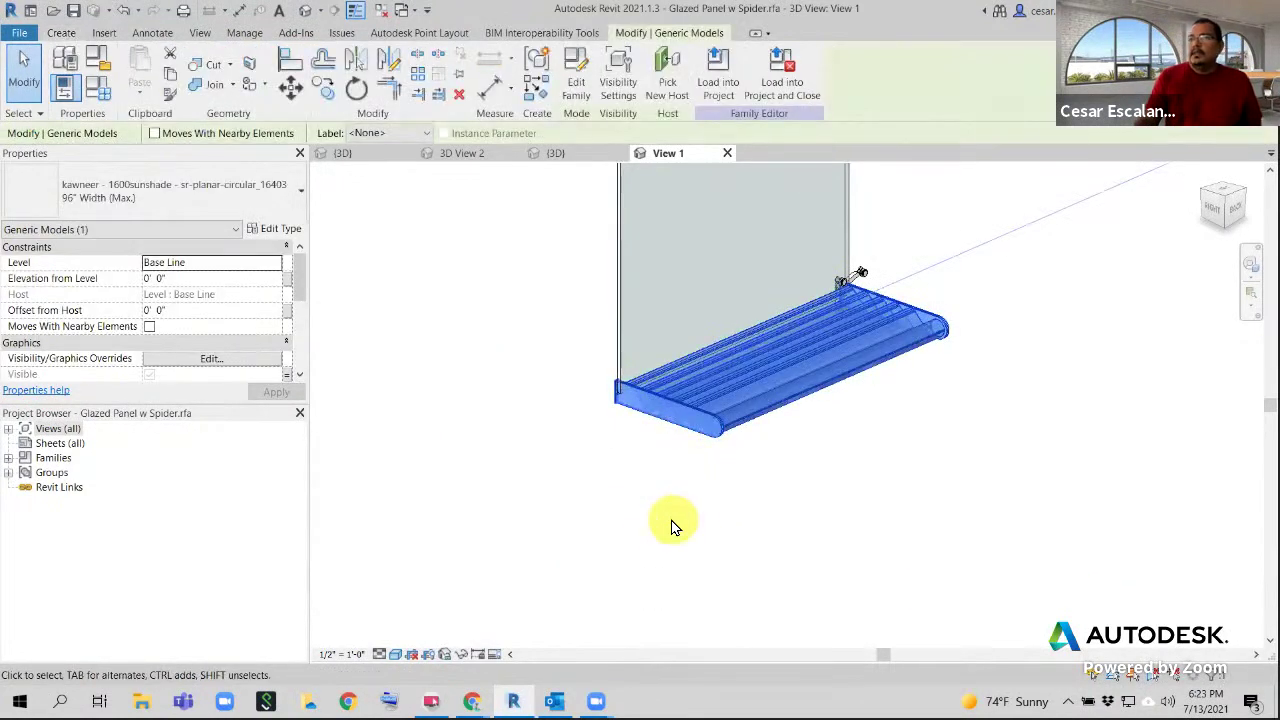
Close the Glazed Panel w Spider family without saving its changes and return to the c12 curtain wall project
shift+middle_drag(673, 518, 777, 492)
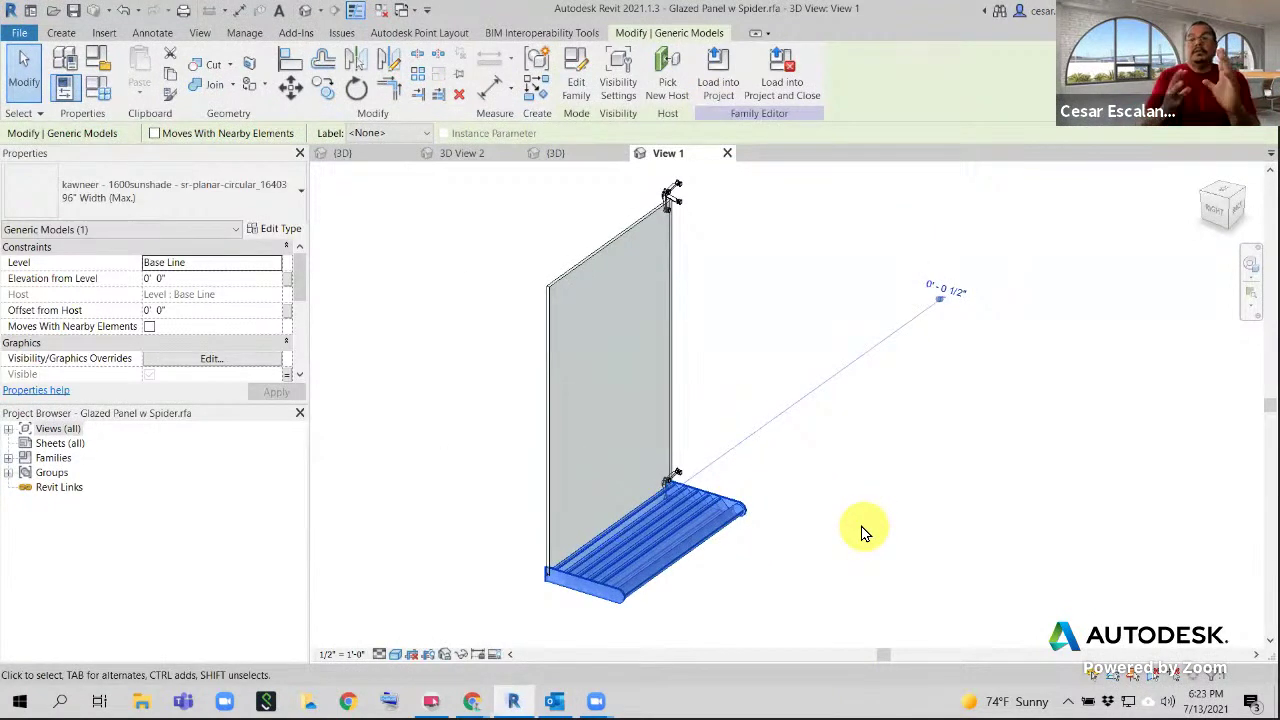
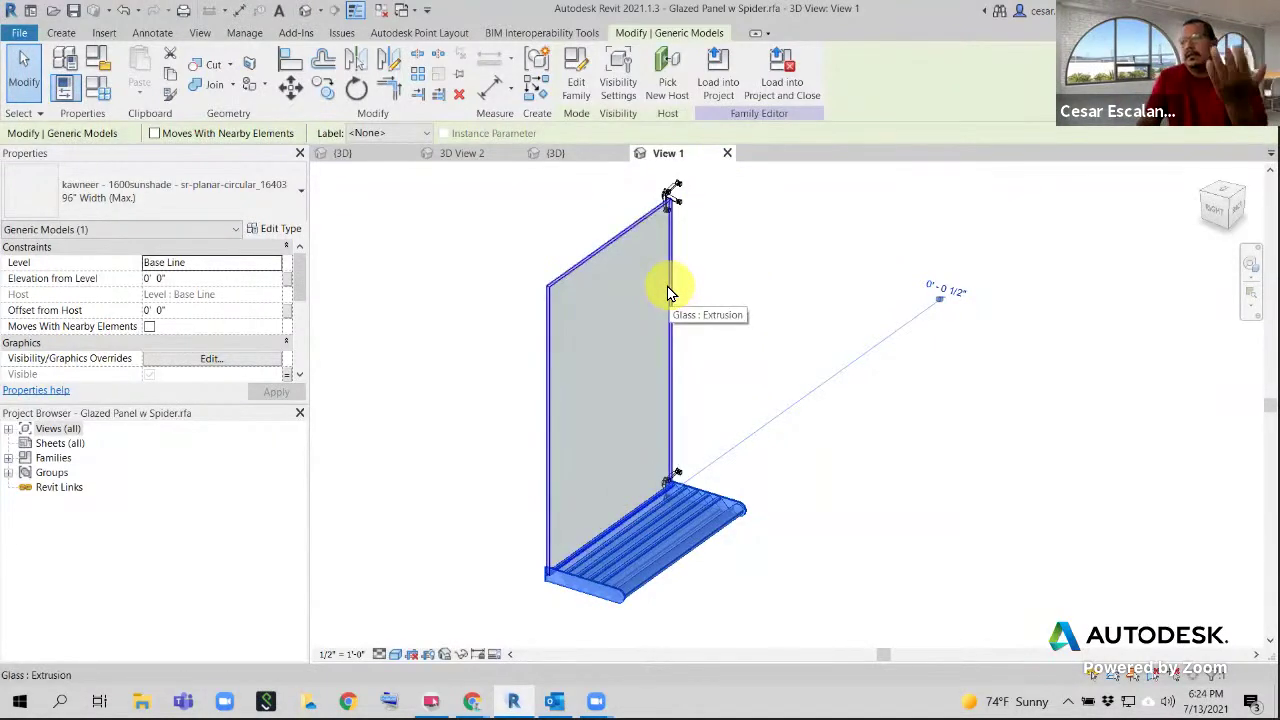
click(727, 160)
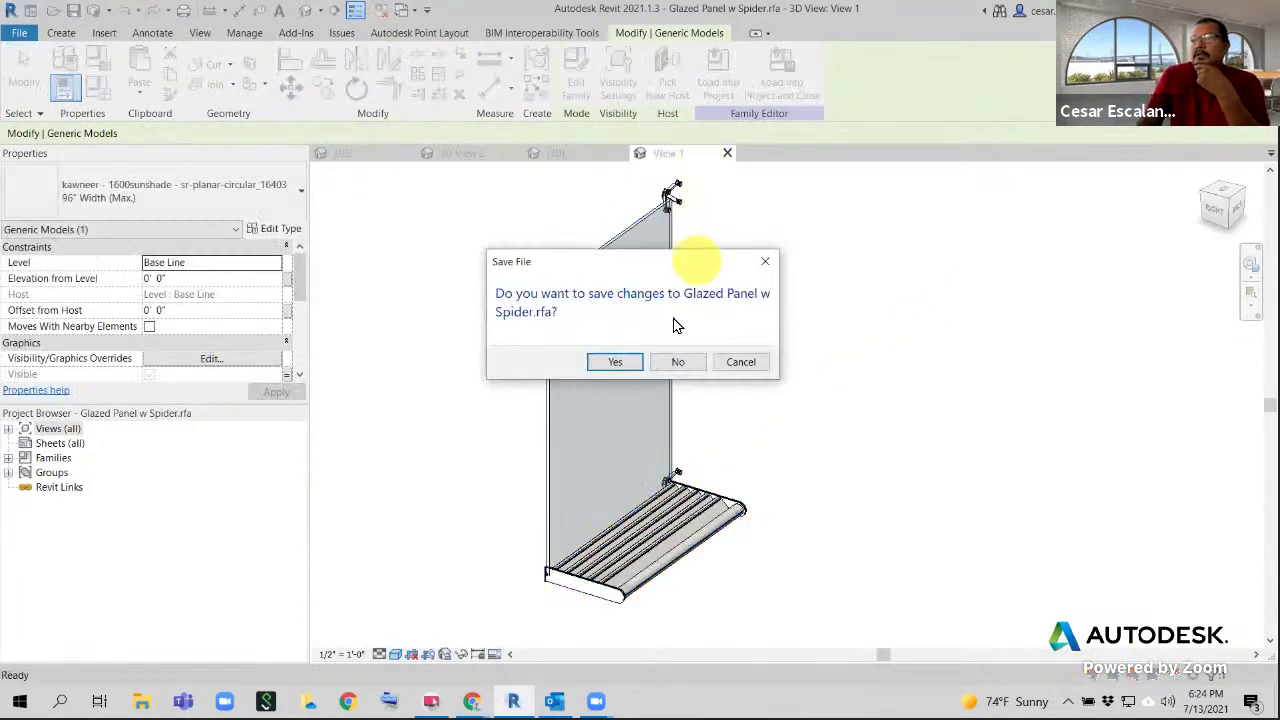
click(677, 362)
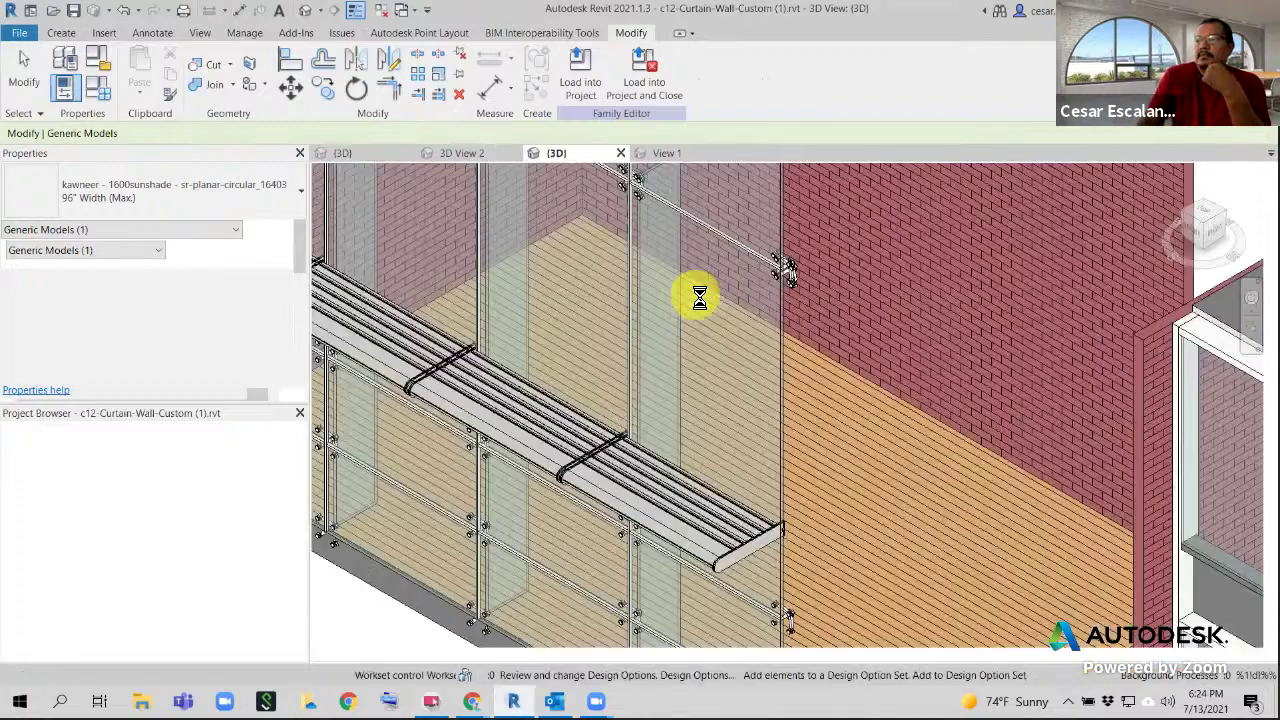
Examine the upper part of the frameless curtain wall, comparing the spider-fitted panel joint with the panel joint at the free edge
scroll(763, 426, down, 4)
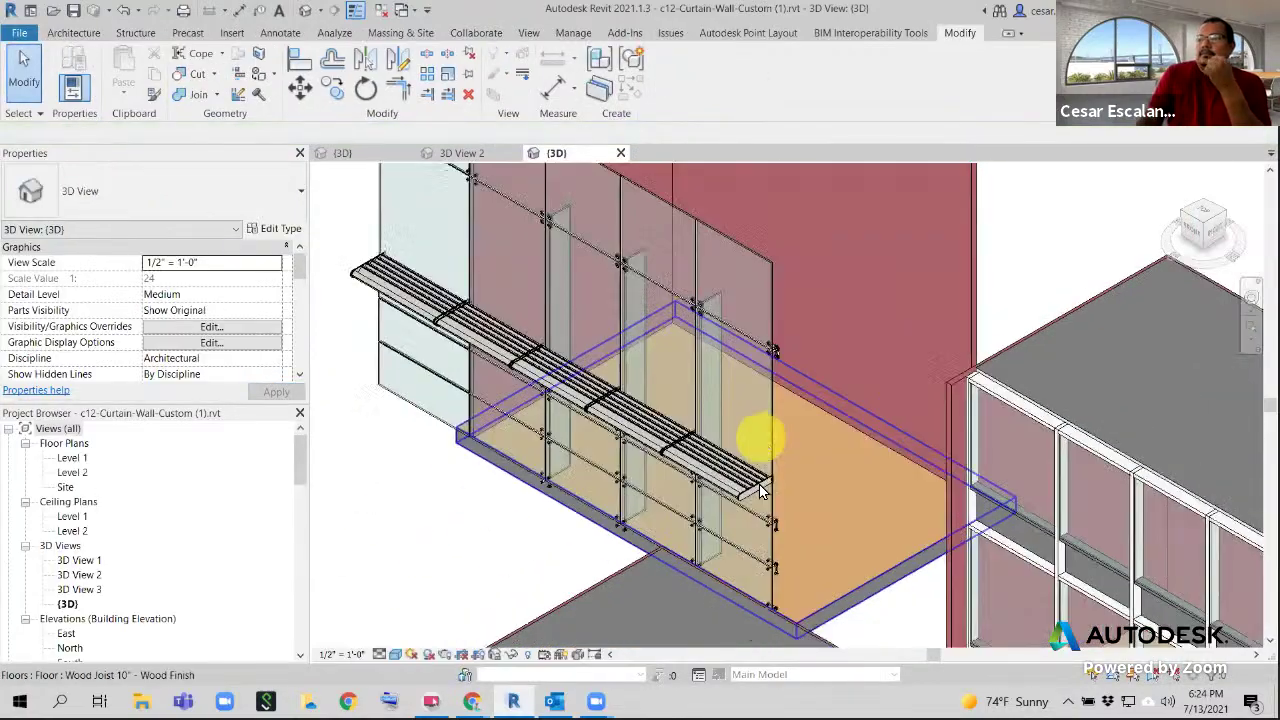
scroll(742, 560, up, 1)
middle_drag(757, 400, 814, 571)
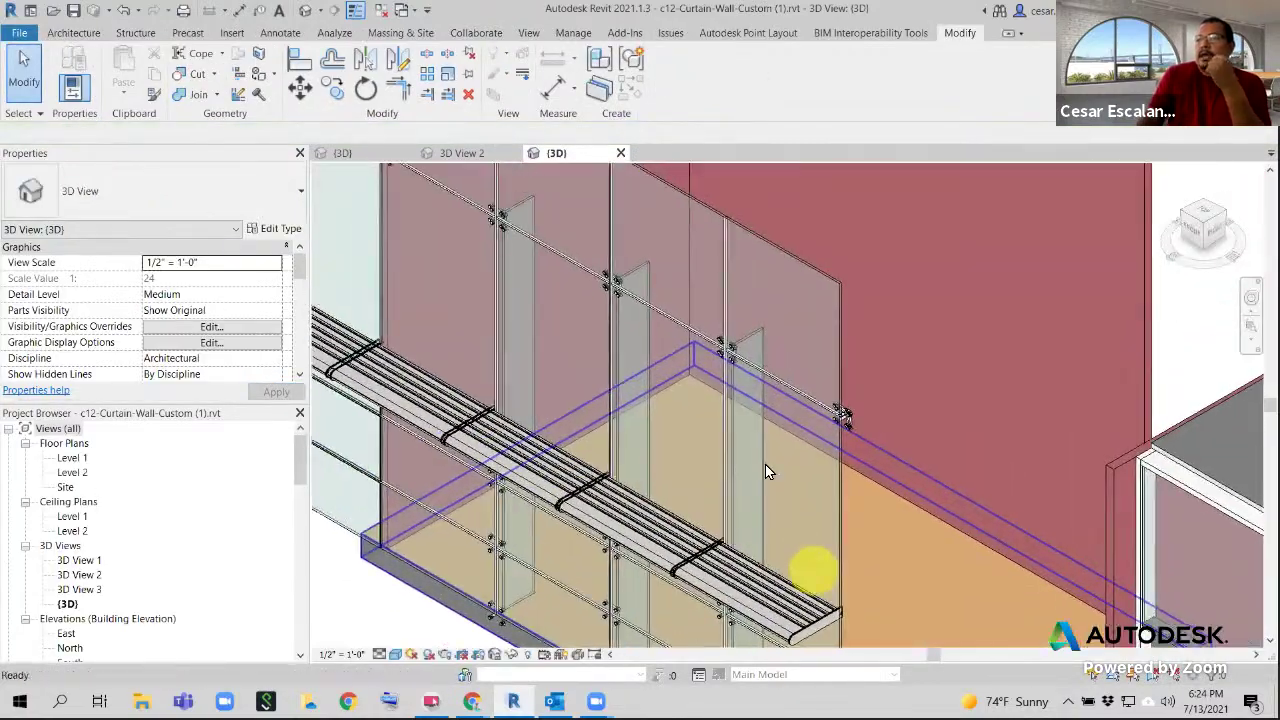
middle_drag(604, 398, 853, 531)
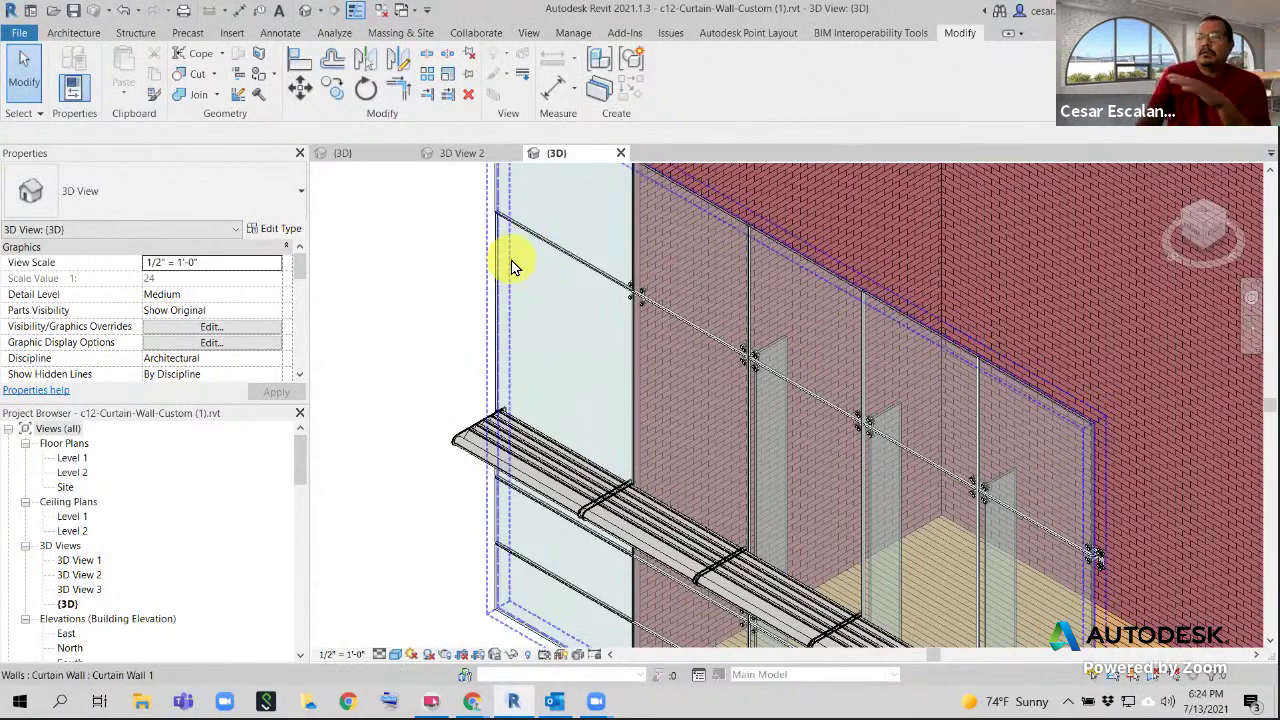
mouse_move(511, 260)
shift+middle_down()
mouse_move(591, 351)
mouse_move(663, 343)
mouse_move(573, 328)
mouse_move(641, 422)
shift+middle_up()
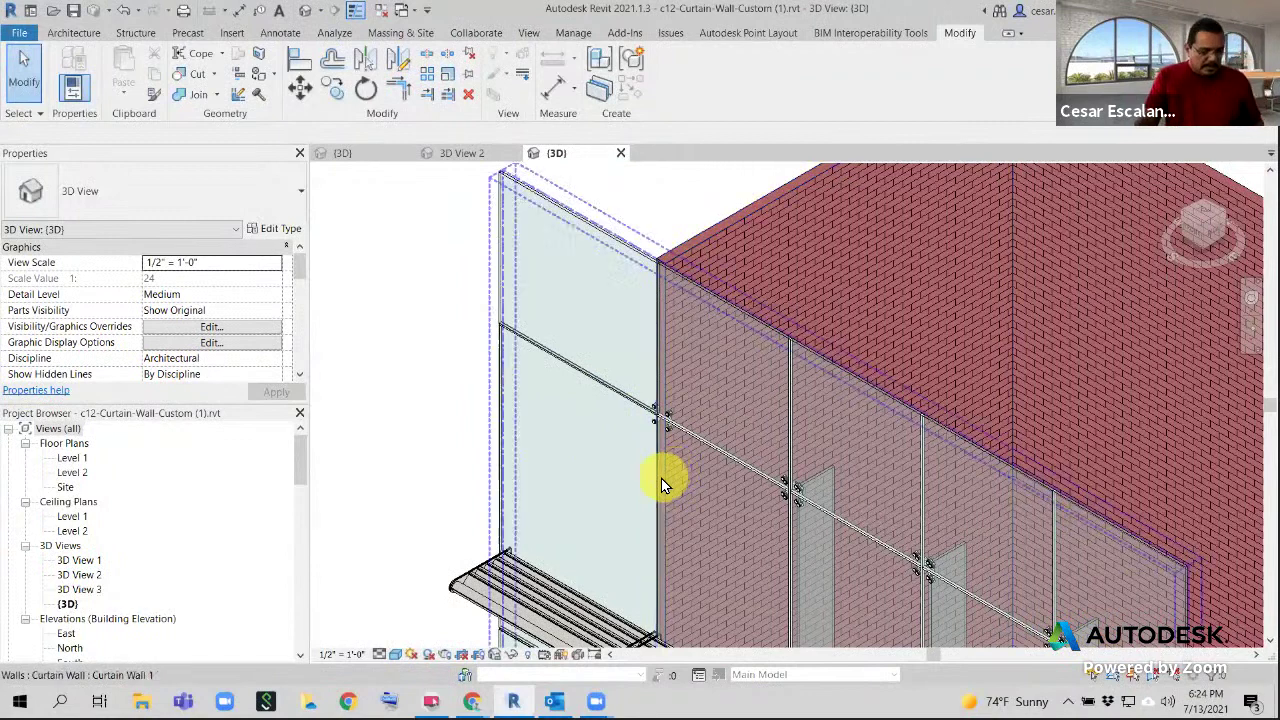
mouse_move(640, 400)
mouse_down()
mouse_move(686, 449)
mouse_move(672, 410)
mouse_up()
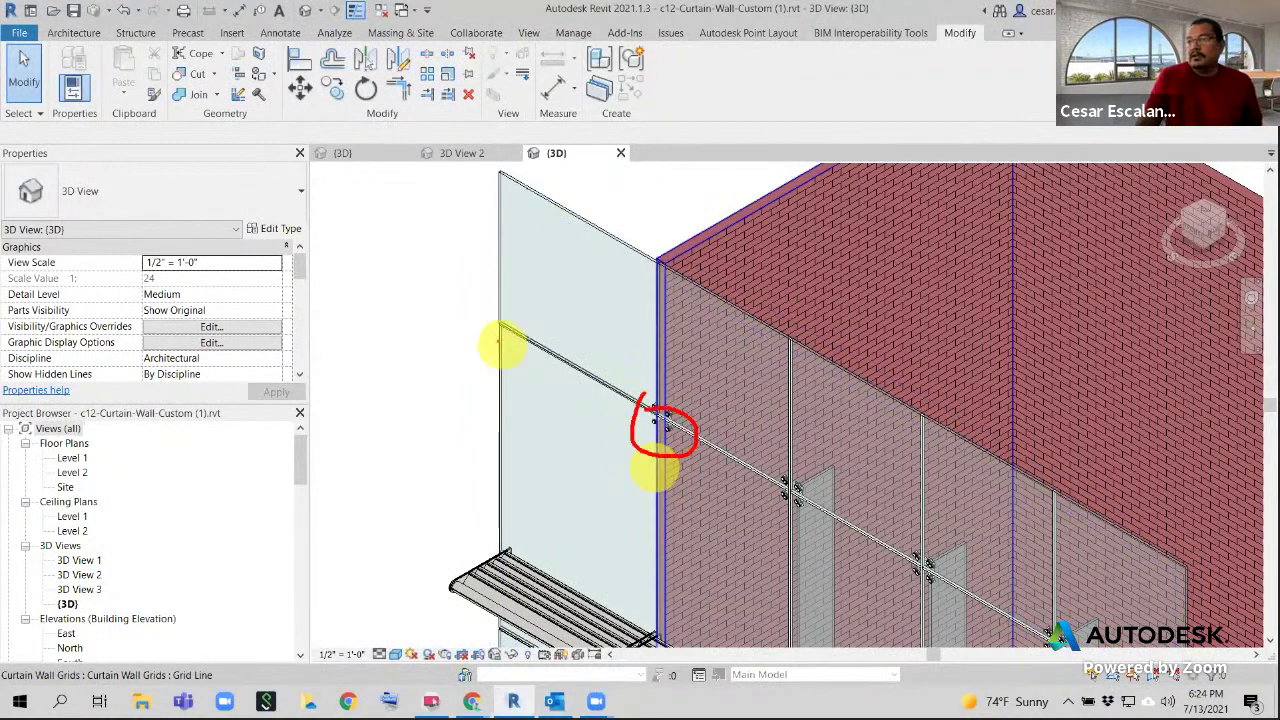
drag(494, 324, 496, 318)
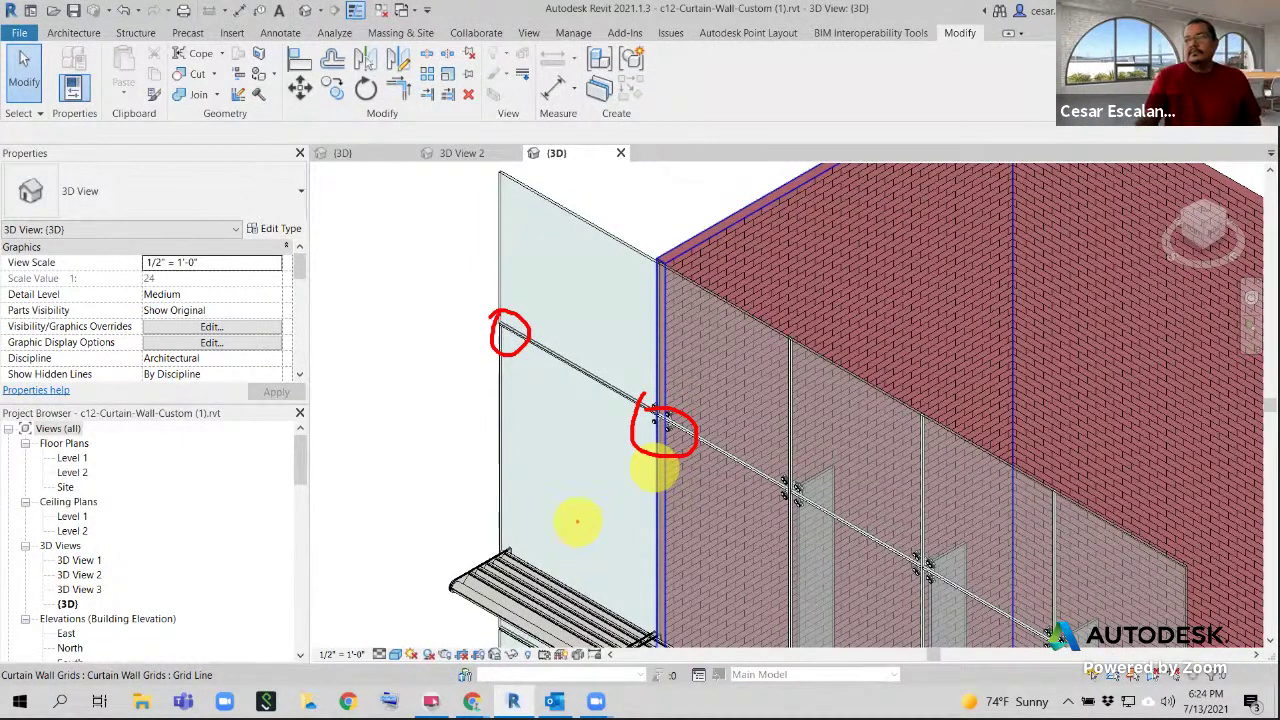
scroll(577, 521, down, 3)
shift+middle_drag(574, 526, 933, 481)
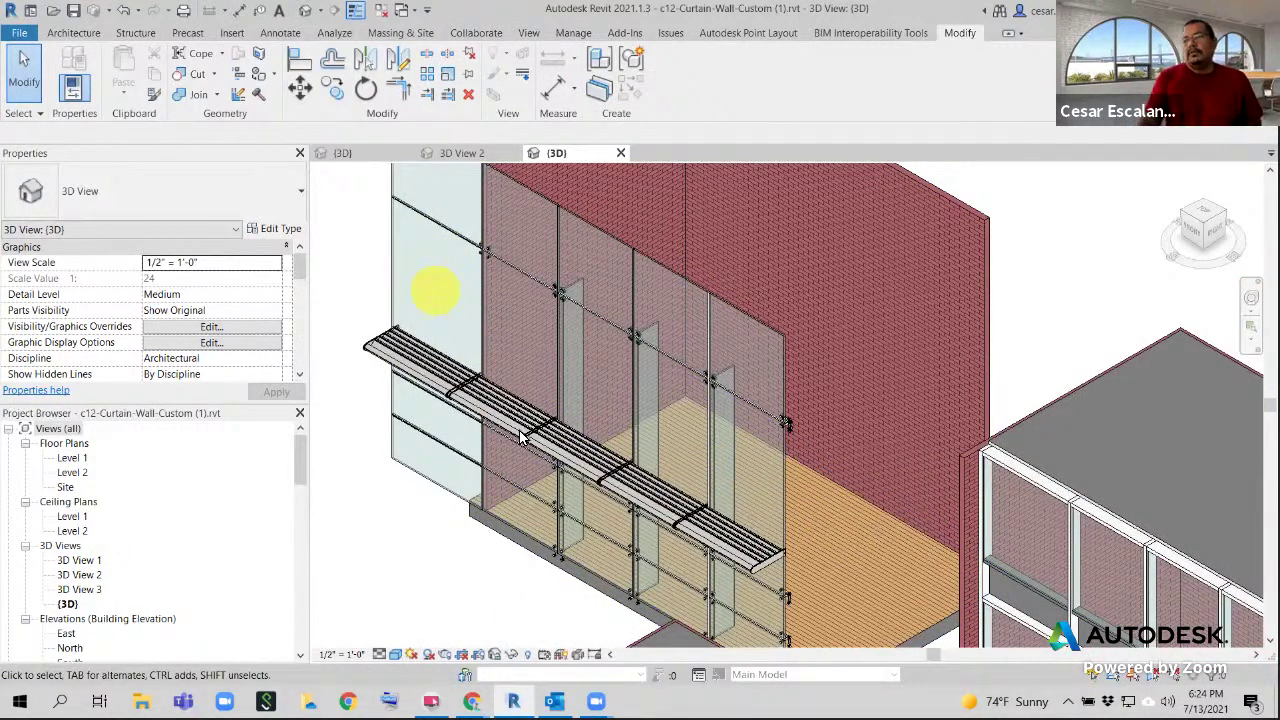
Select the Glazed Panel w Spider panel below the sunshade at the end of the frameless curtain wall
middle_drag(520, 437, 371, 154)
scroll(594, 354, up, 3)
middle_drag(626, 423, 648, 509)
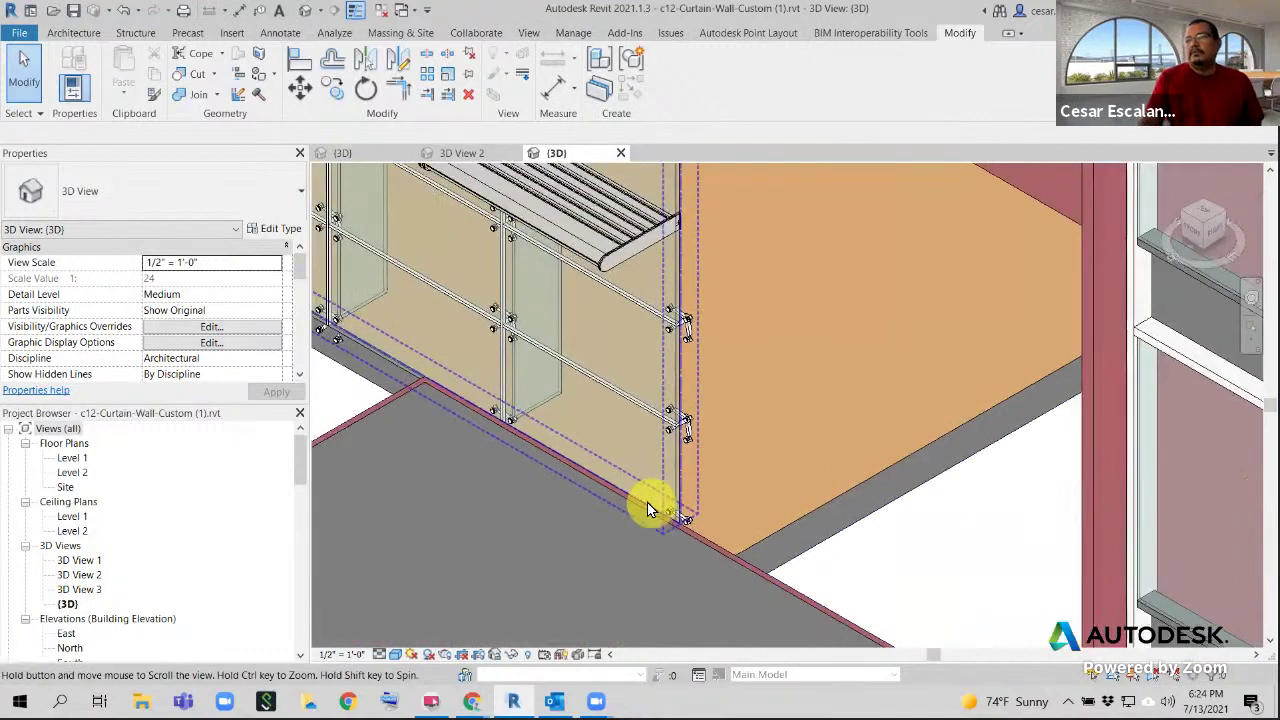
scroll(700, 335, up, 2)
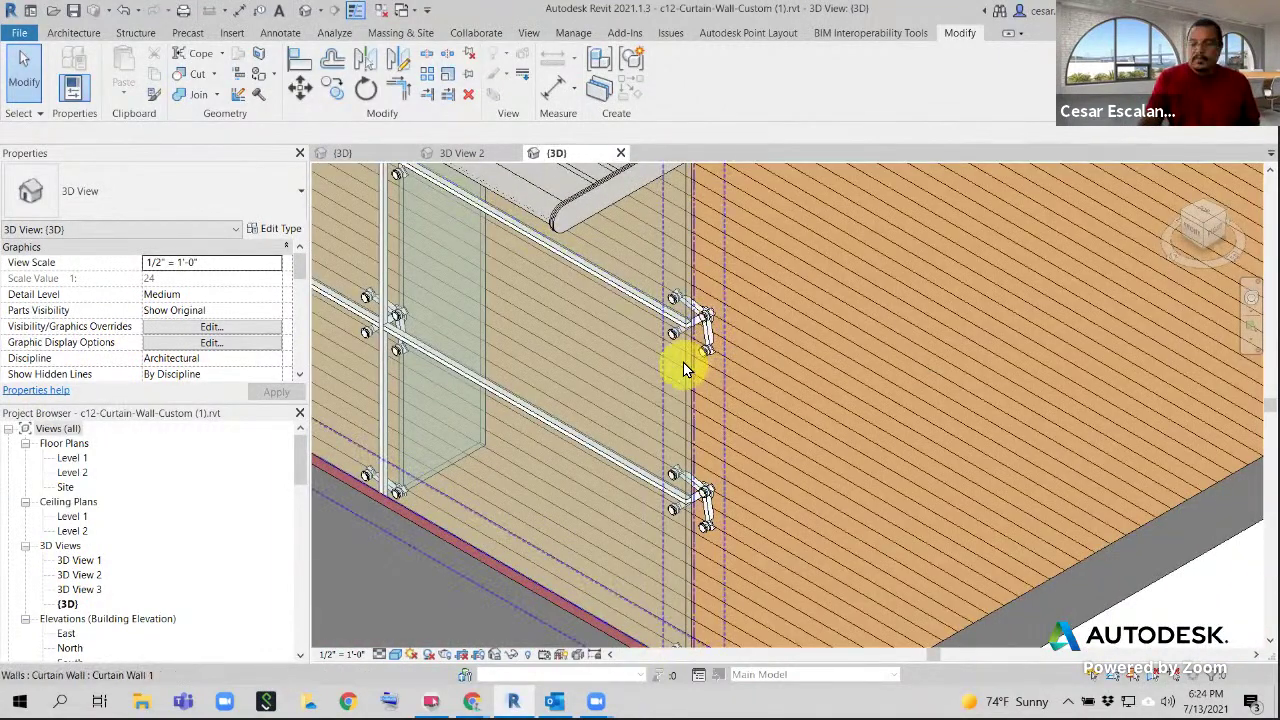
click(683, 364)
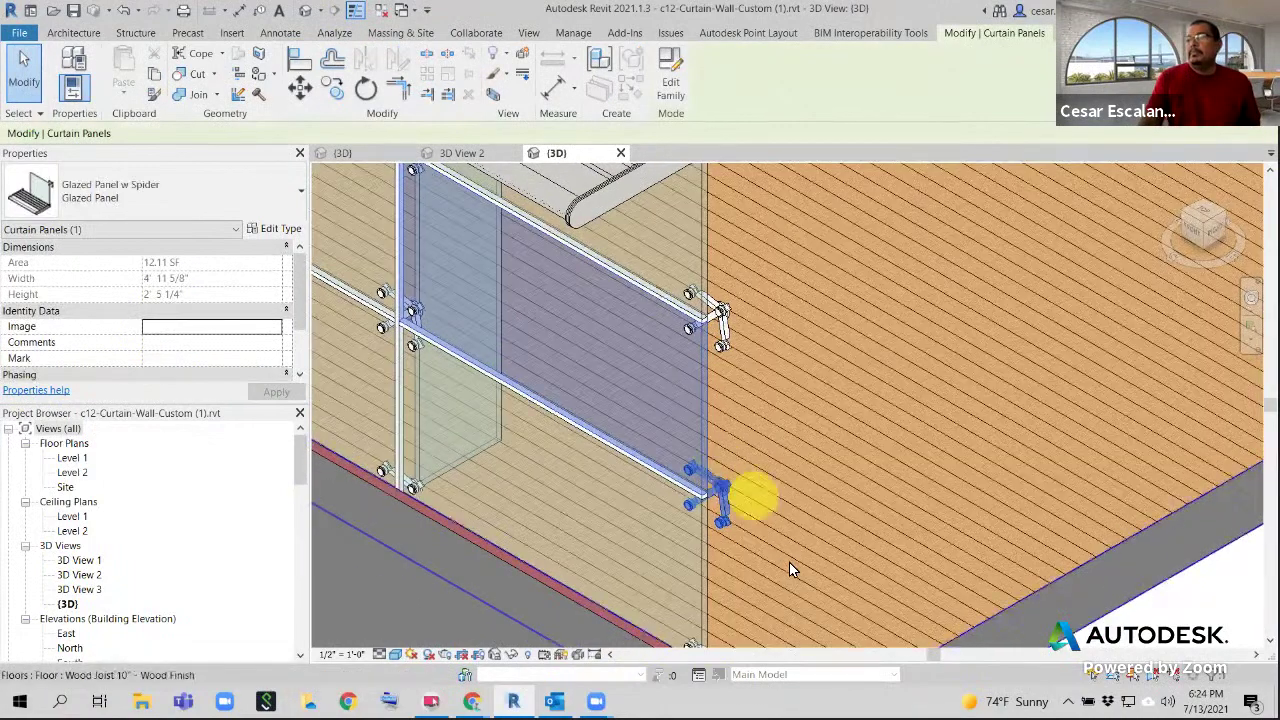
Examine how plain, spider-fitted and sunshade panels are arranged across the wall, and compare it with the neighbouring buildings' curtain walls
scroll(789, 563, down, 3)
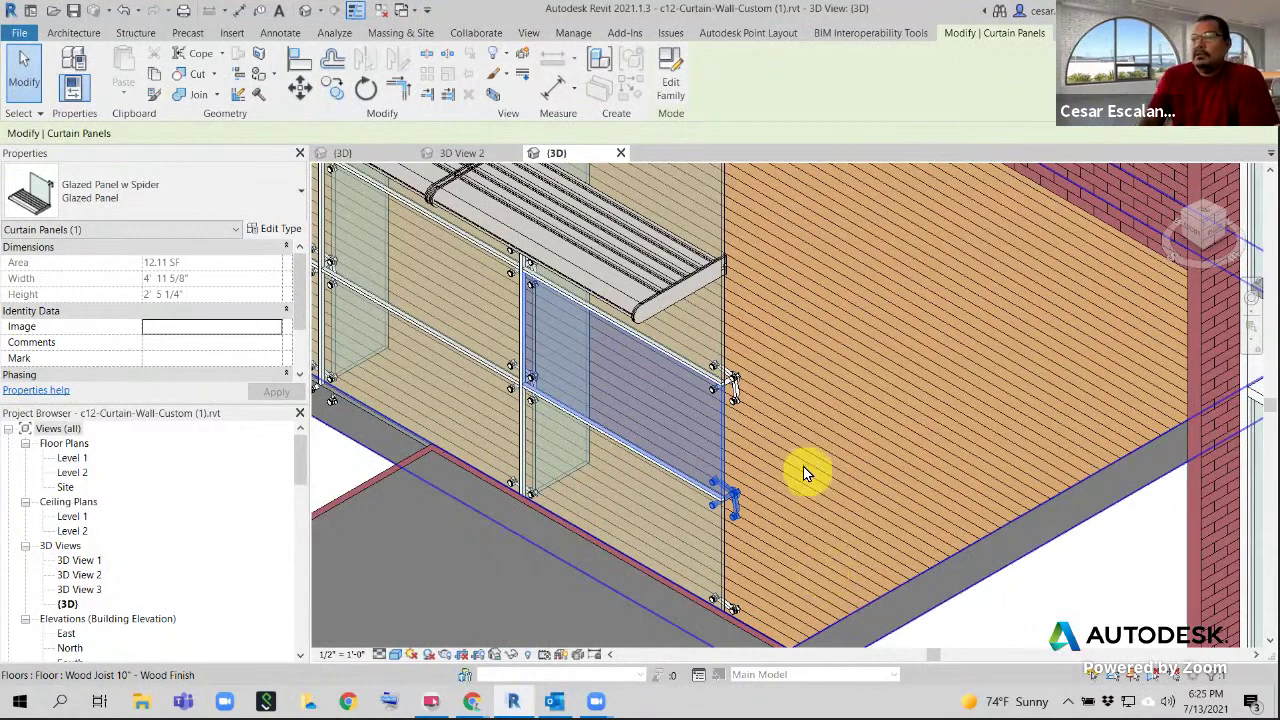
scroll(803, 466, down, 1)
middle_drag(800, 458, 1056, 517)
scroll(1056, 517, down, 1)
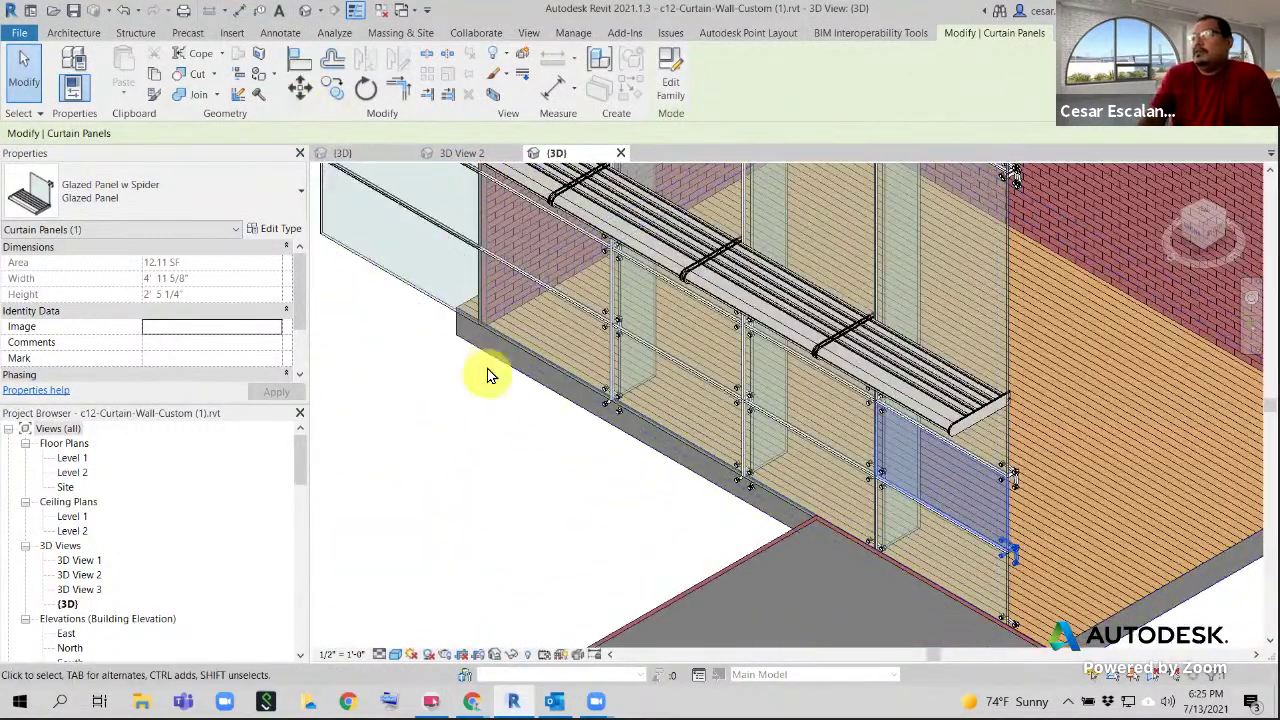
middle_drag(491, 371, 548, 428)
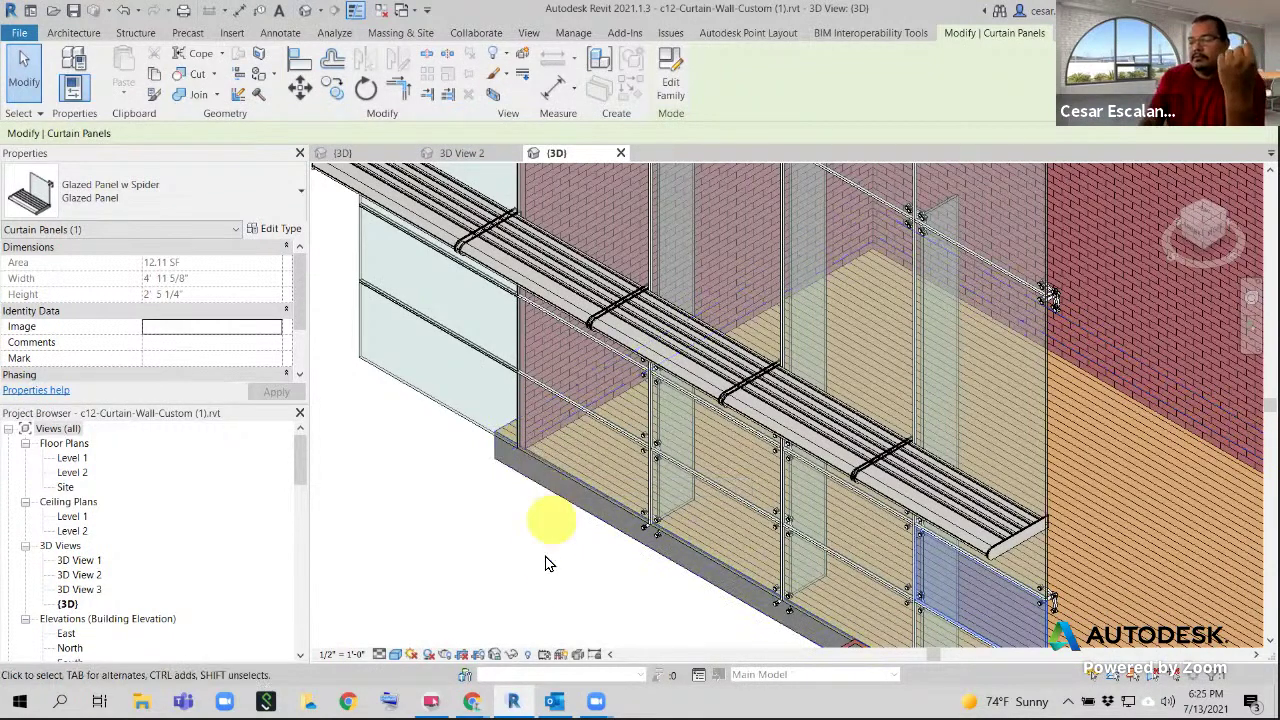
scroll(563, 450, down, 2)
middle_drag(638, 433, 542, 506)
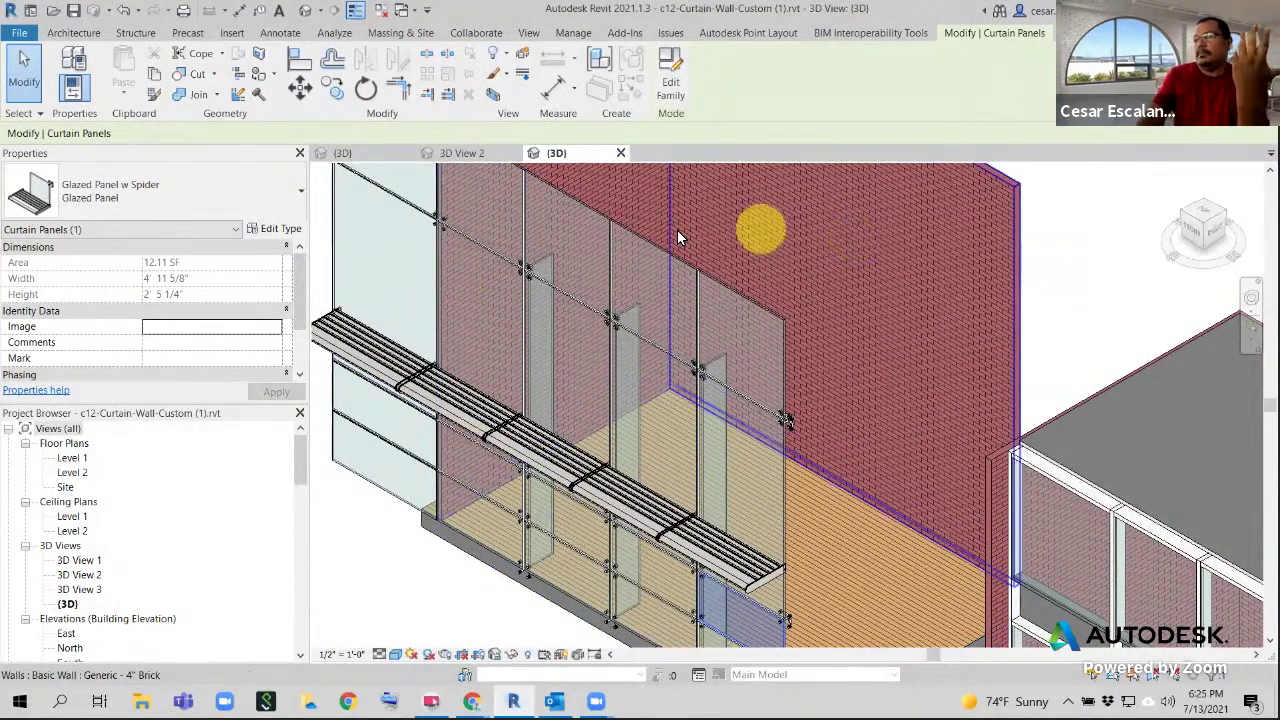
scroll(520, 620, down, 1)
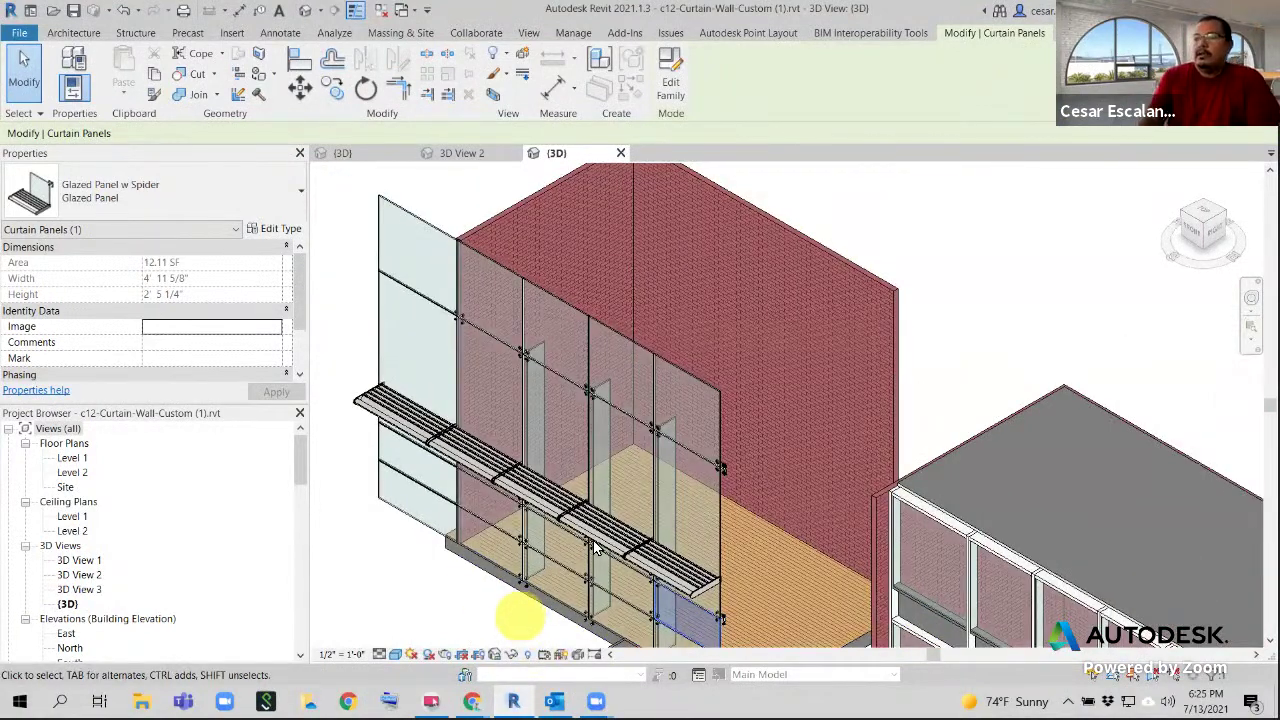
scroll(525, 292, down, 2)
middle_drag(703, 491, 651, 265)
scroll(659, 510, up, 1)
scroll(659, 510, down, 2)
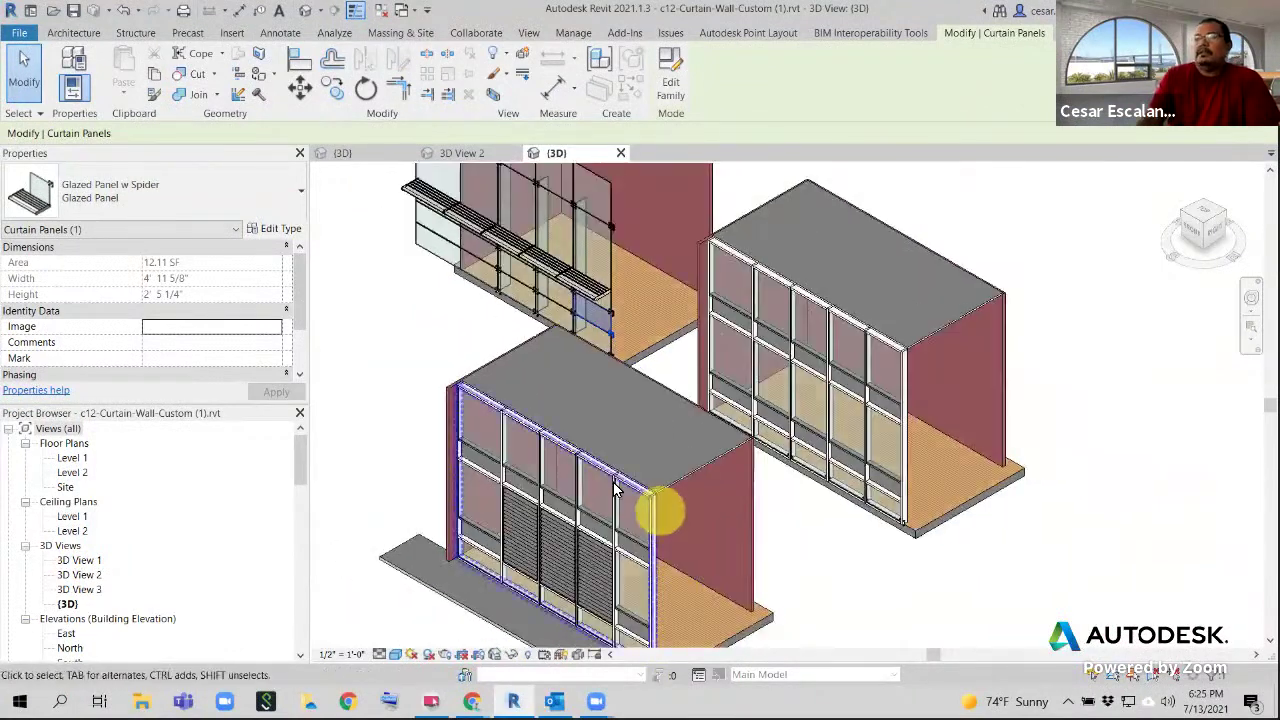
Close the remaining c12 curtain wall project views without saving and return to the MyFirstBuilding_Architecture project
click(622, 153)
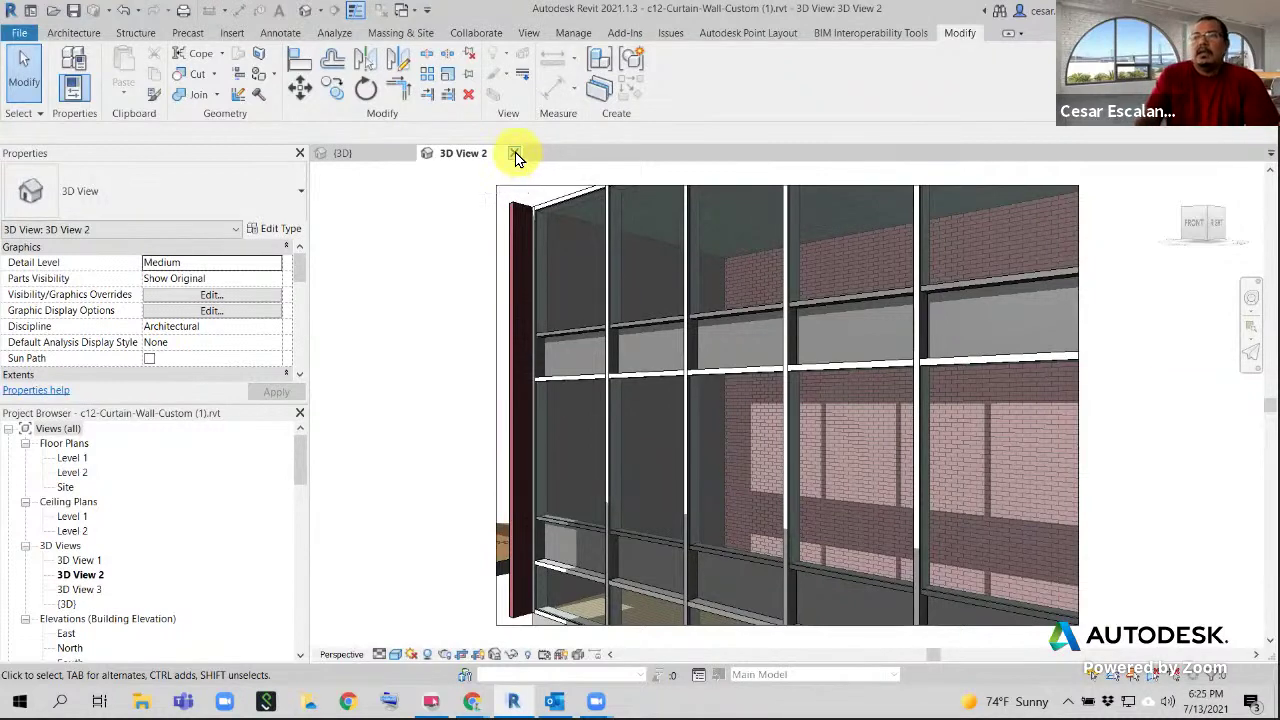
click(515, 155)
click(674, 362)
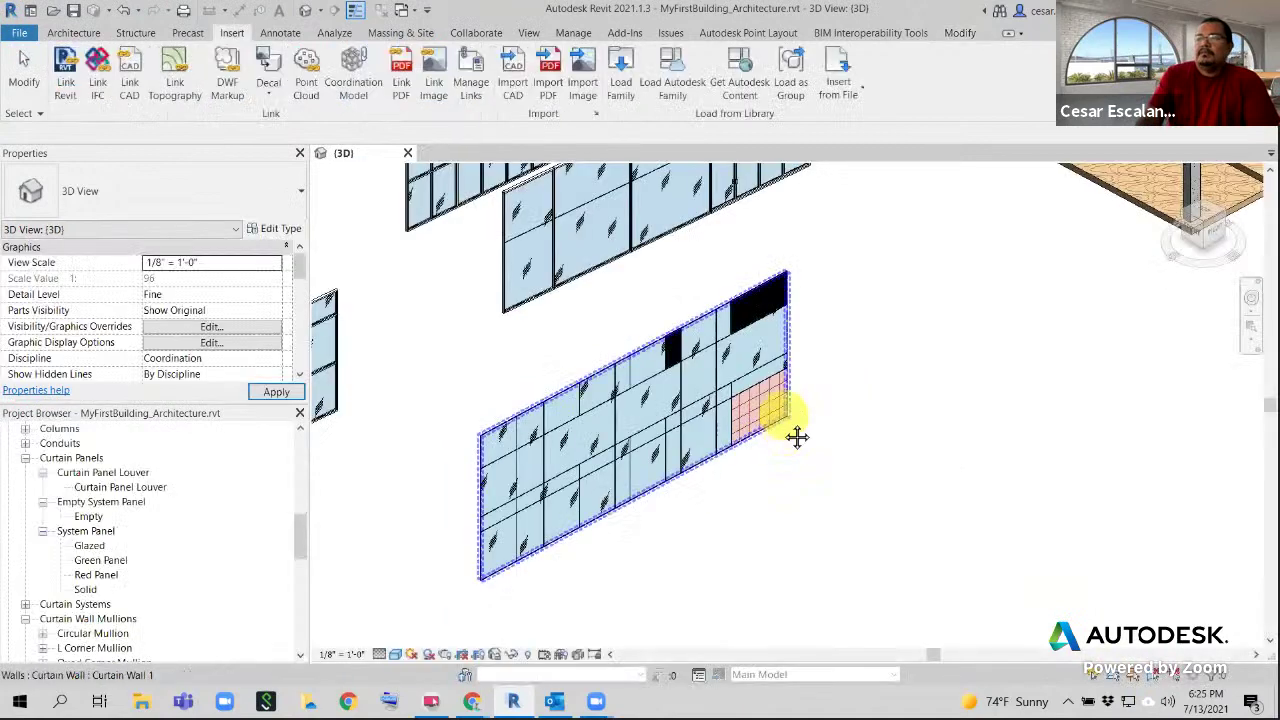
Examine the building's floors and columns together with the sample curtain walls standing beside it in the 3D view
scroll(796, 436, down, 4)
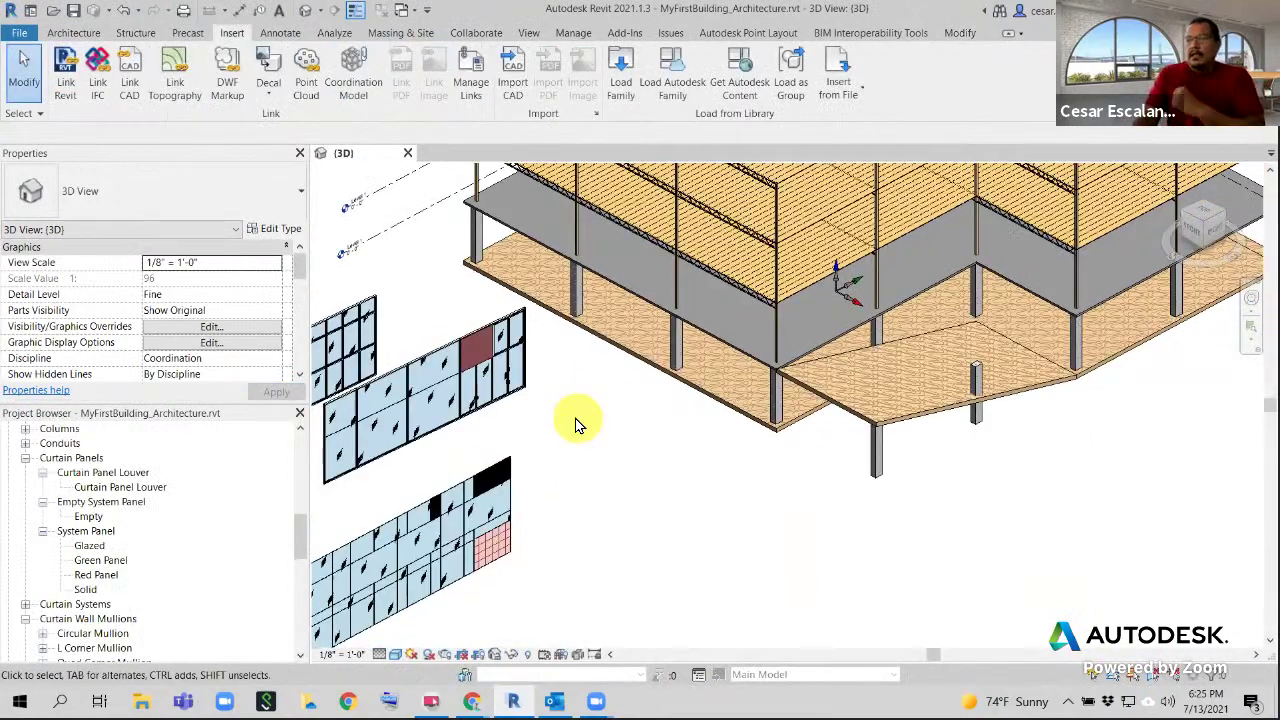
scroll(576, 424, down, 2)
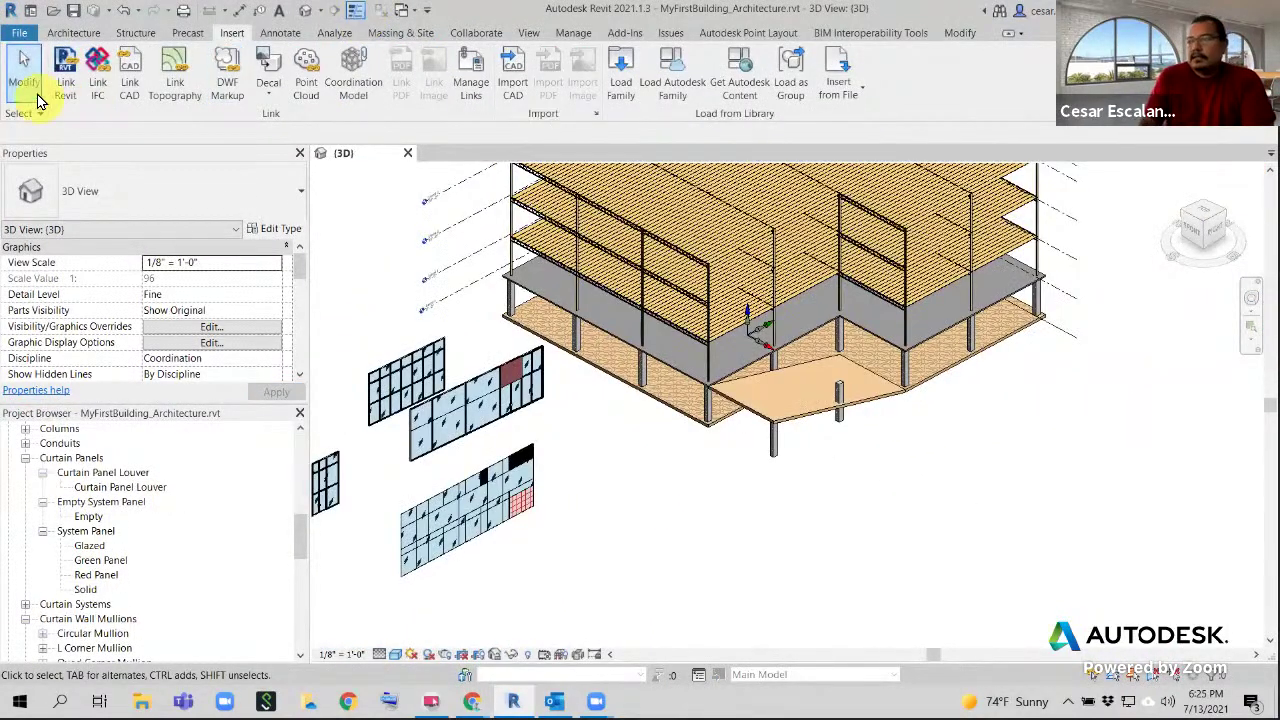
middle_drag(637, 380, 657, 402)
scroll(571, 495, up, 5)
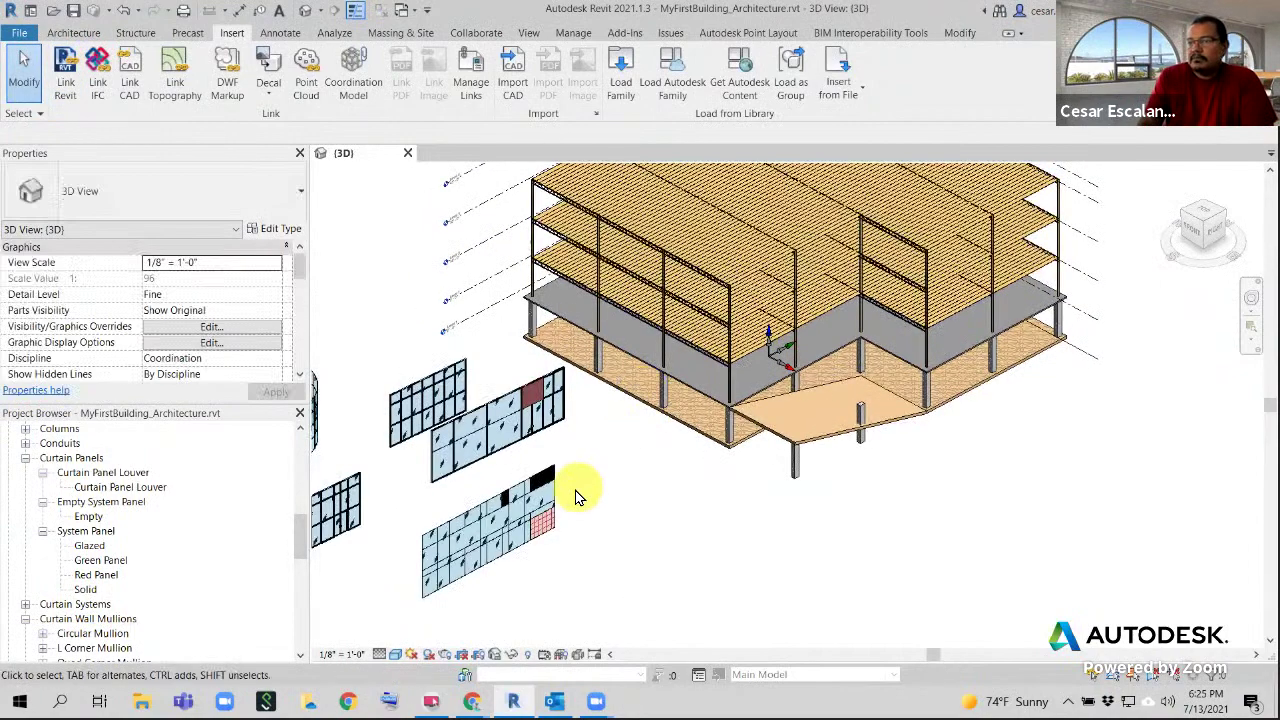
shift+middle_drag(560, 447, 580, 572)
scroll(600, 547, down, 2)
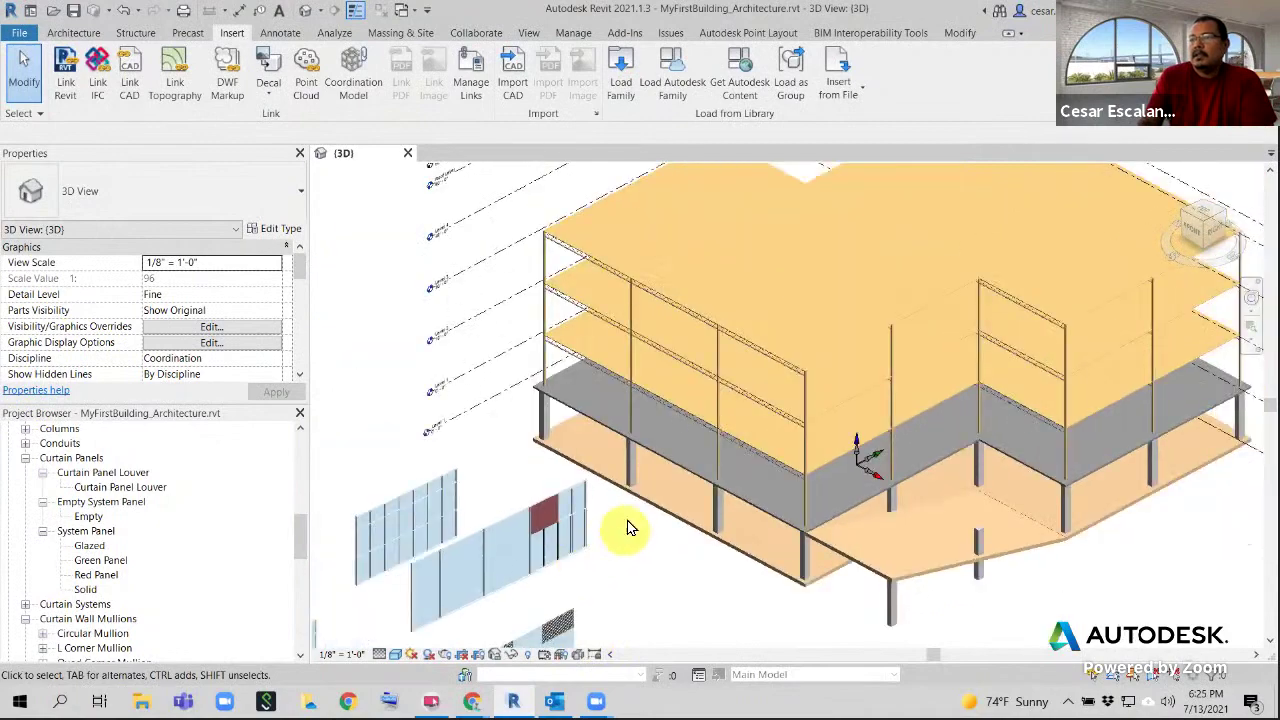
middle_drag(633, 507, 583, 494)
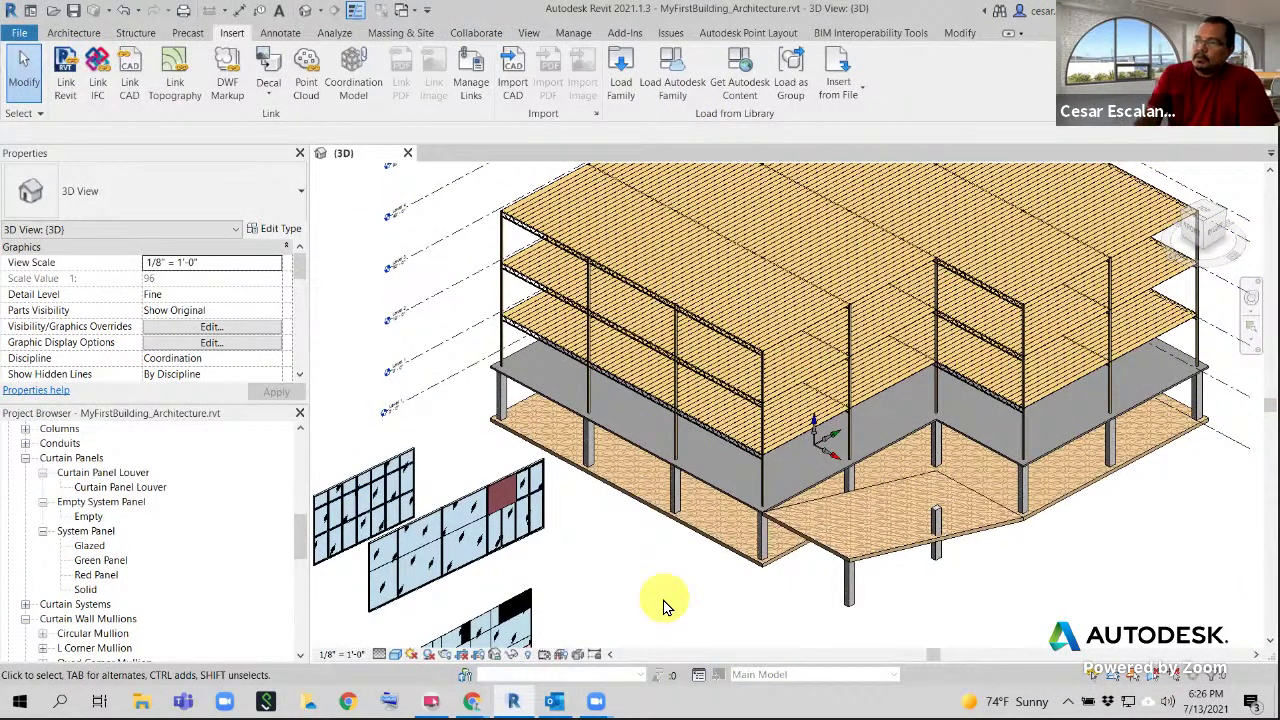
Inspect the building's level lines from Level 1 up to Parapet, orienting the 3D view to Front
scroll(466, 391, up, 2)
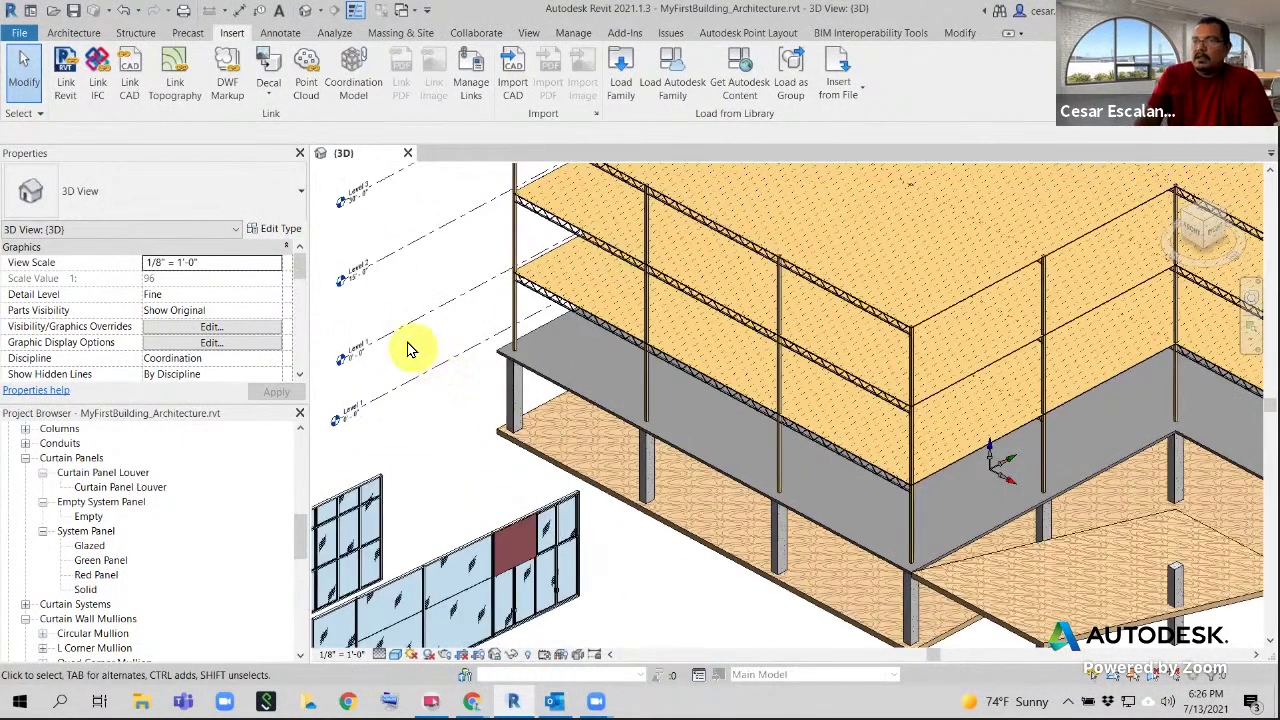
scroll(366, 429, up, 1)
middle_drag(366, 429, 423, 532)
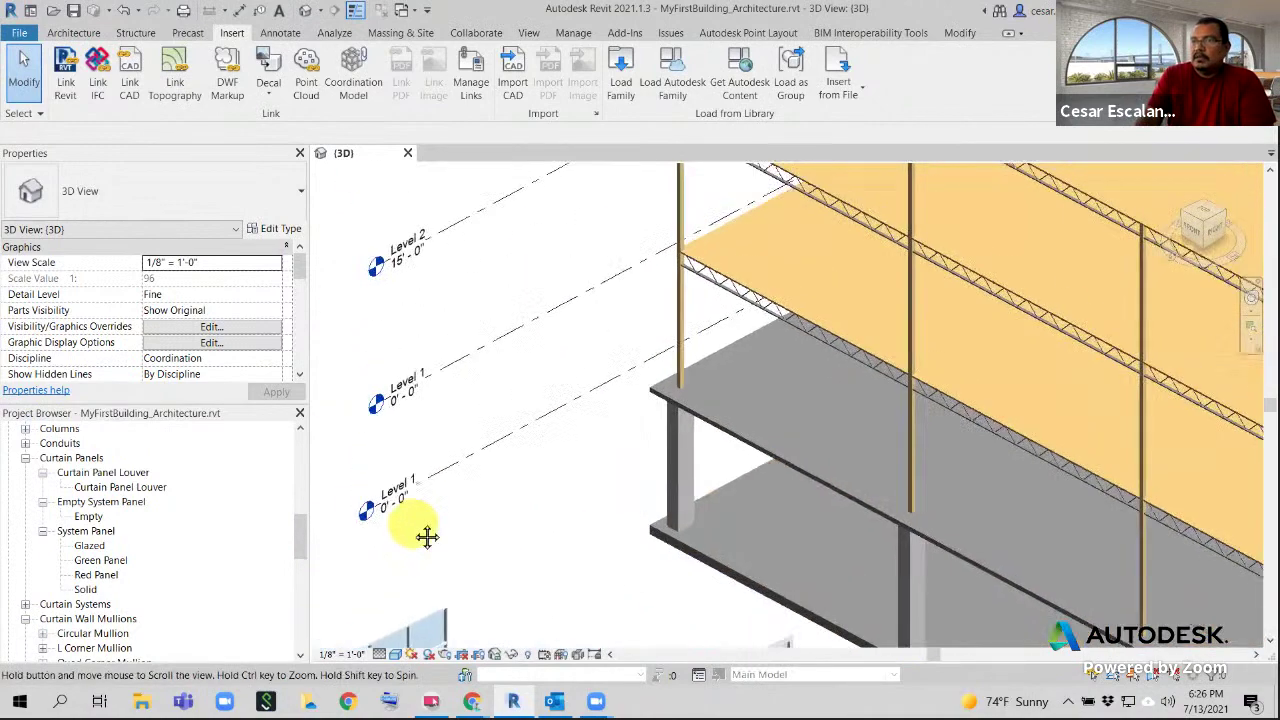
scroll(415, 528, down, 3)
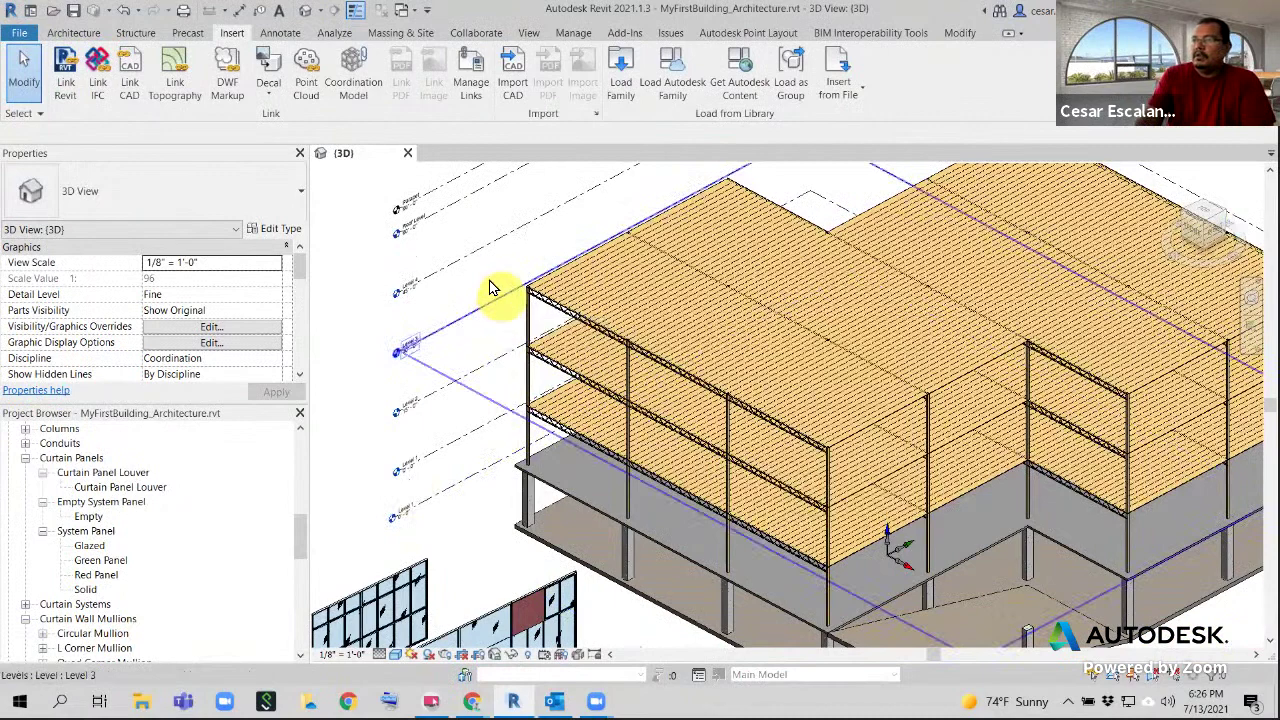
scroll(420, 391, down, 4)
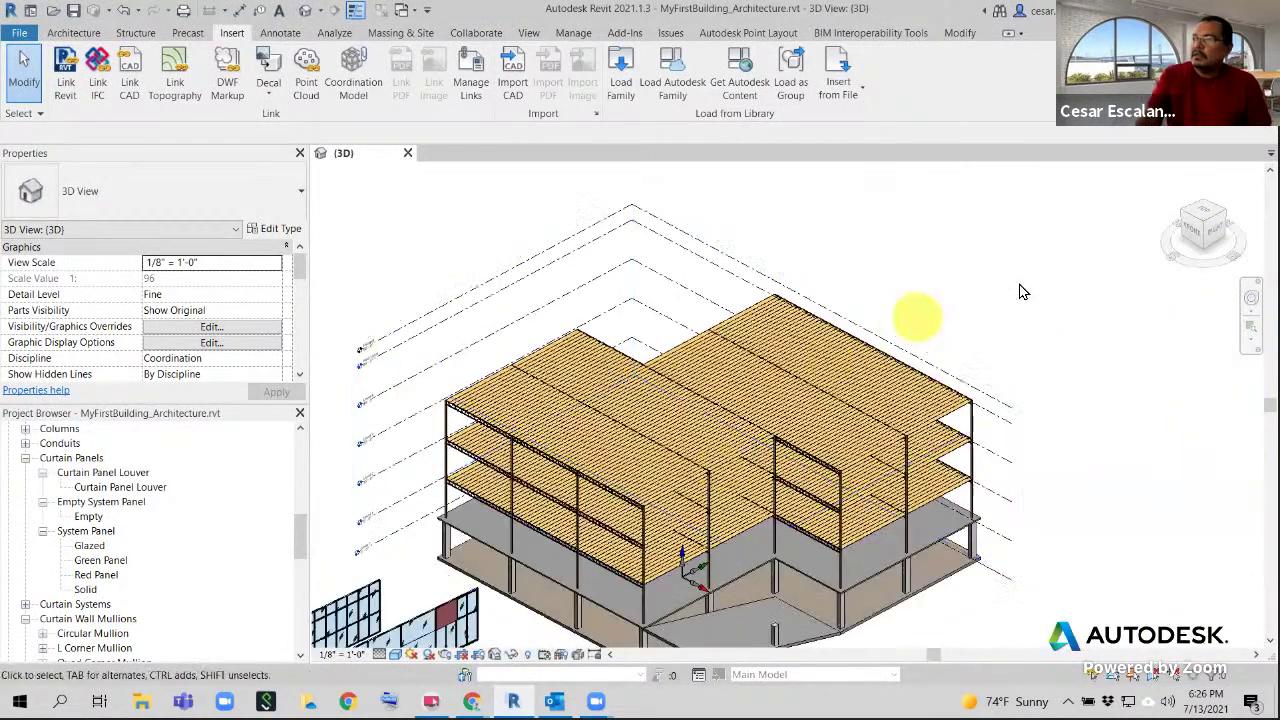
click(1191, 225)
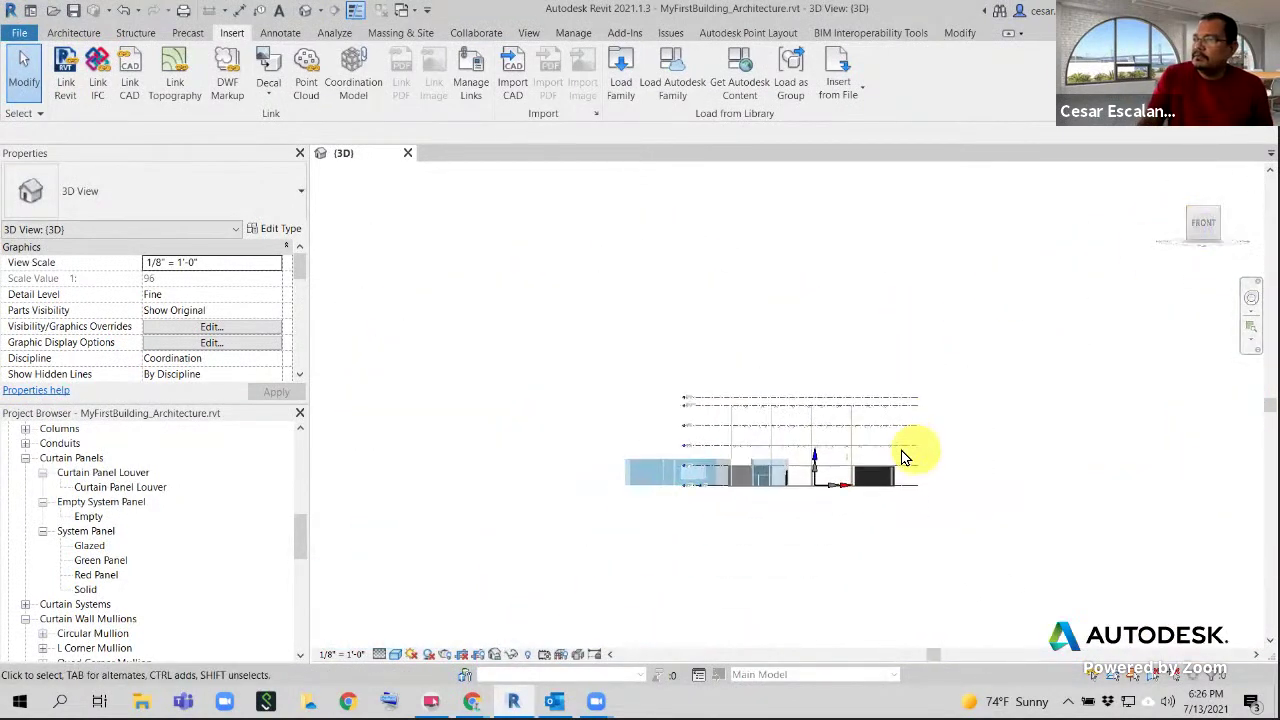
scroll(706, 386, up, 8)
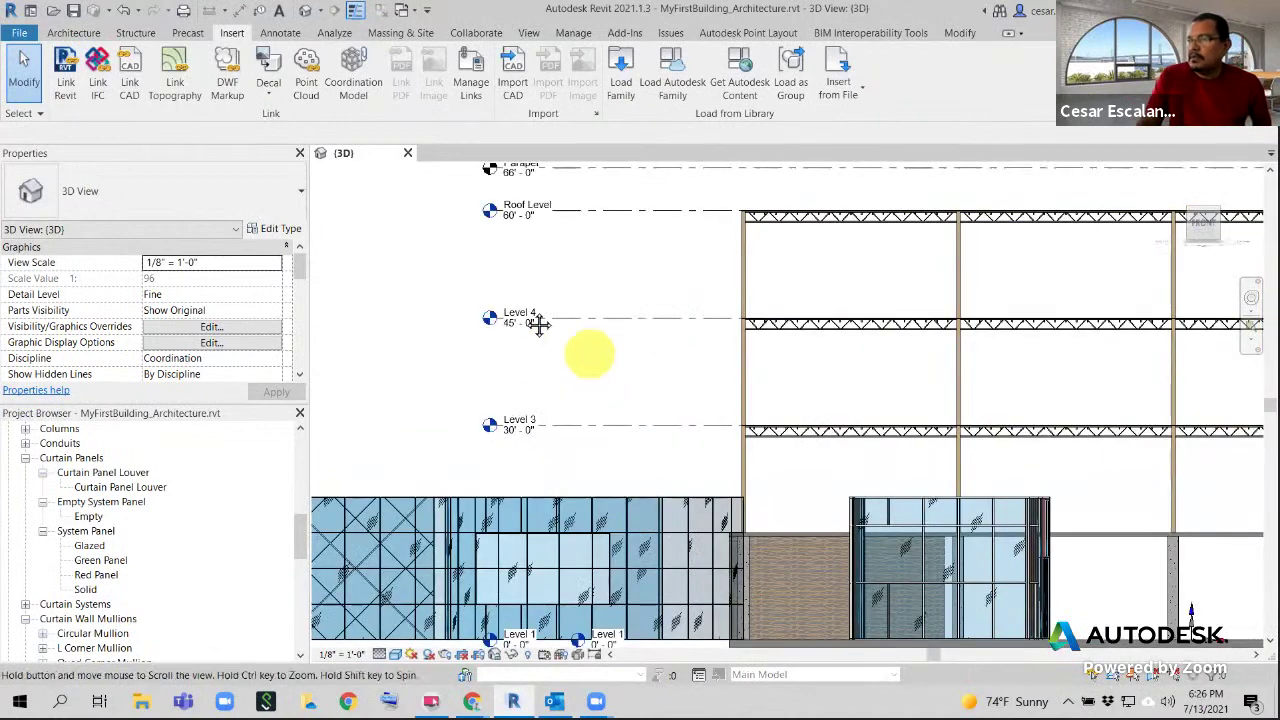
middle_drag(538, 325, 529, 316)
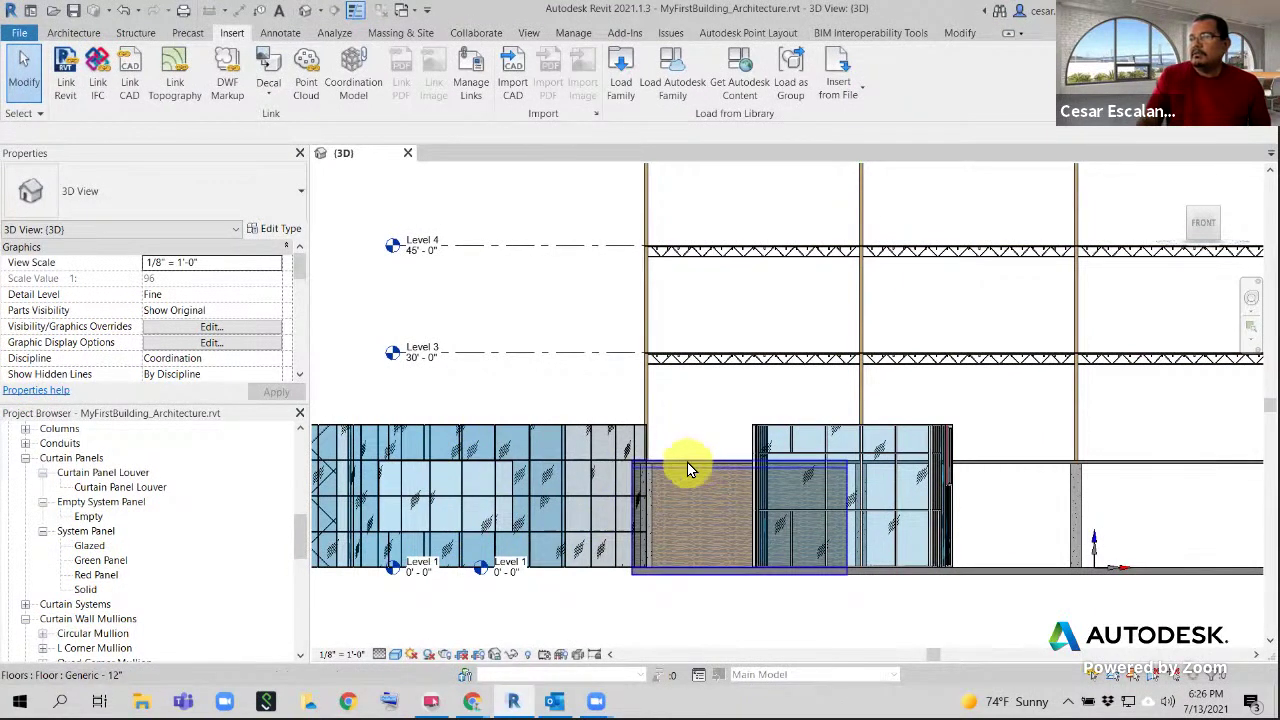
middle_drag(565, 342, 549, 491)
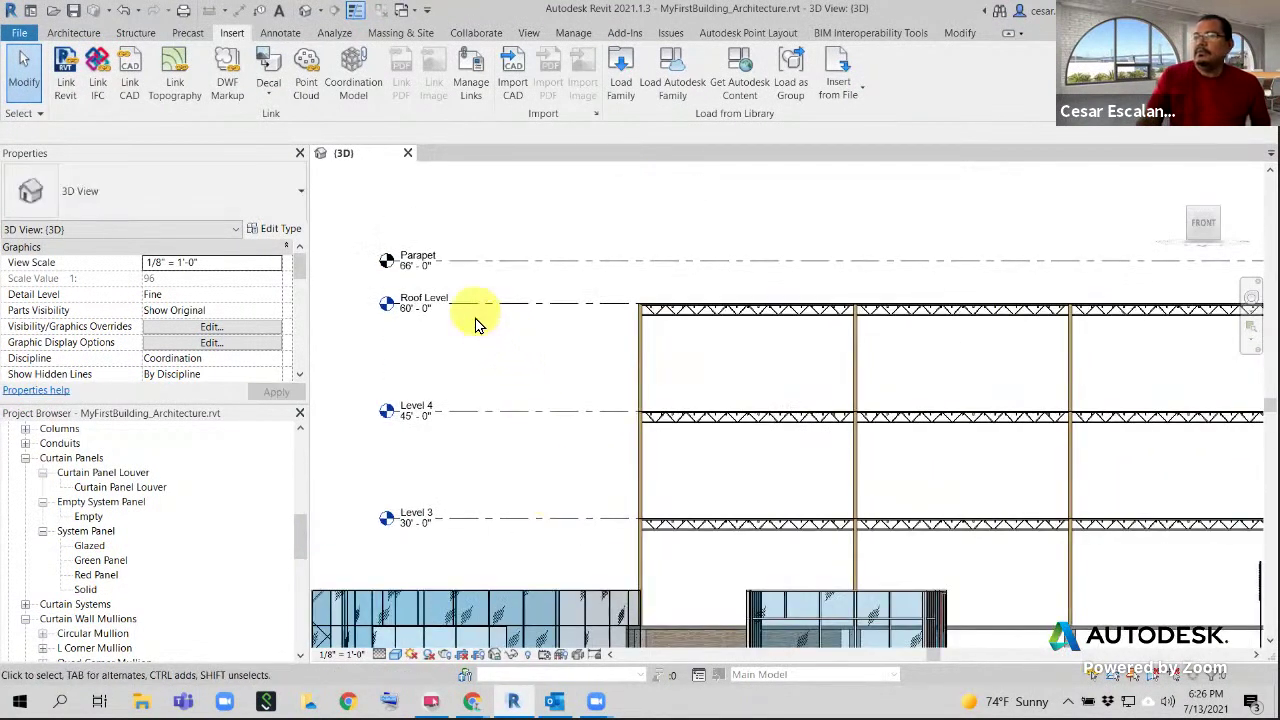
Open the Level 2 floor plan and inspect its column grid and floor areas
scroll(490, 360, down, 1)
scroll(497, 377, down, 3)
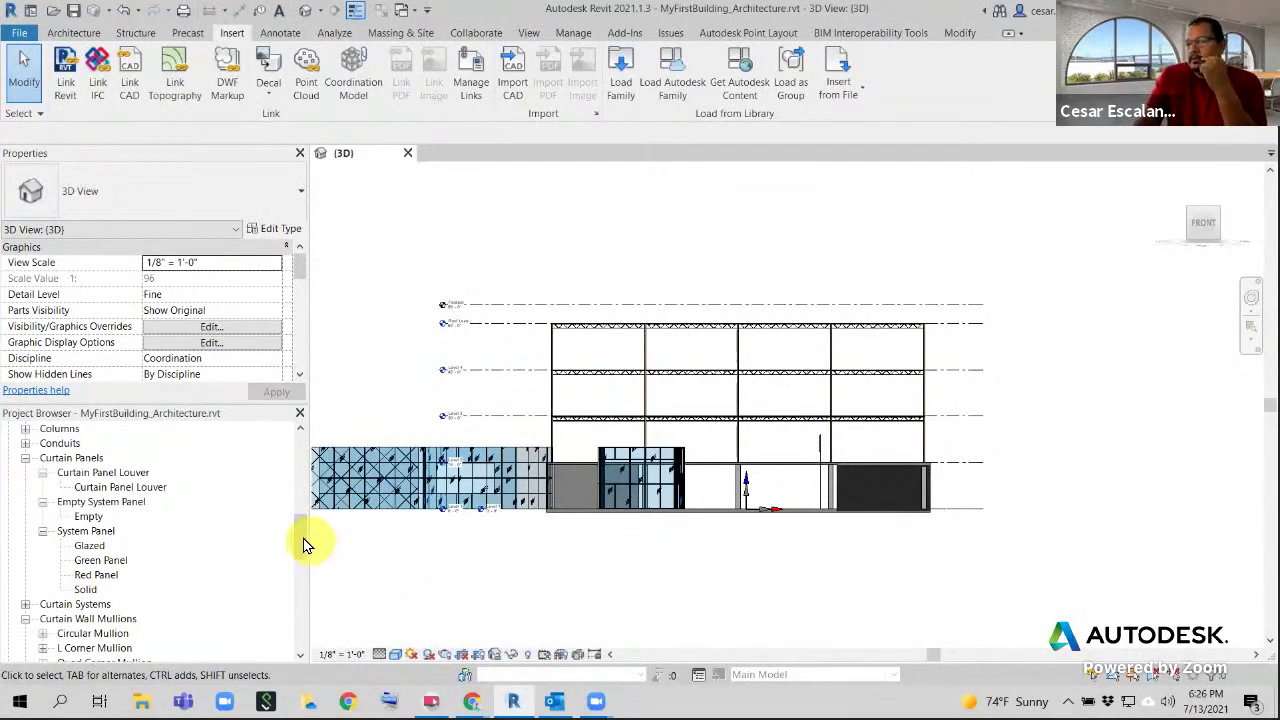
drag(295, 533, 294, 434)
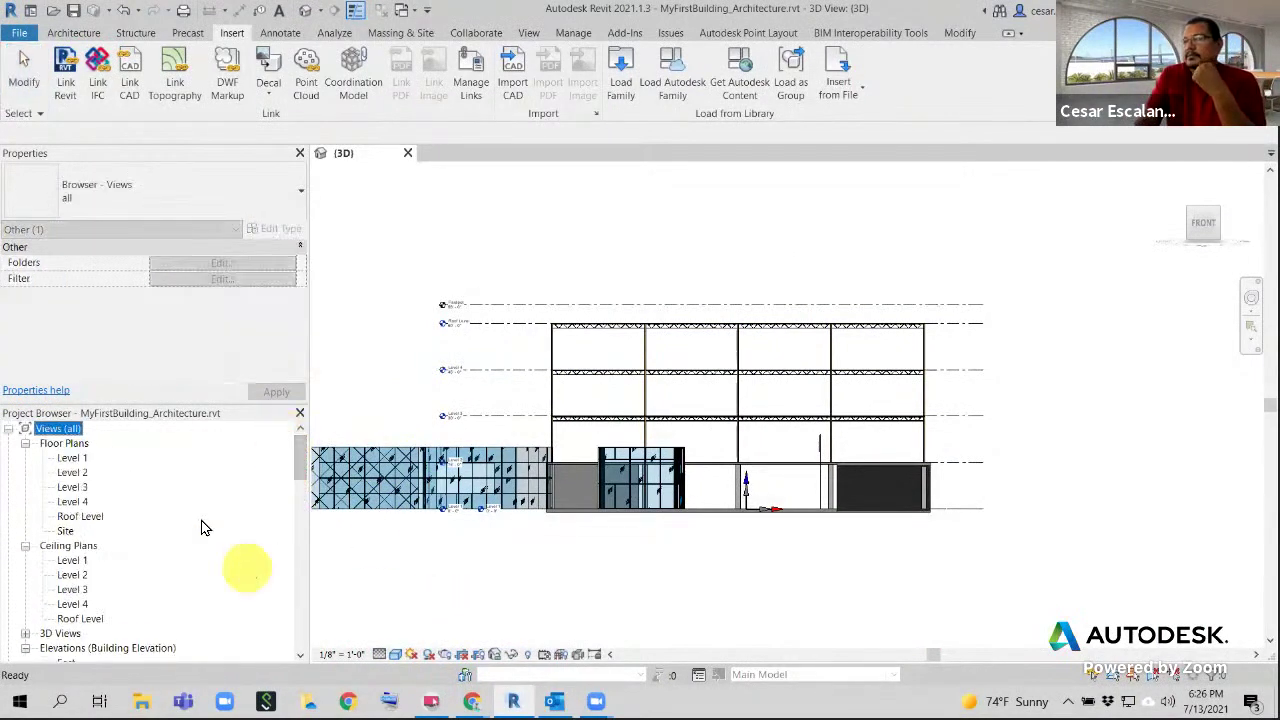
double_click(72, 473)
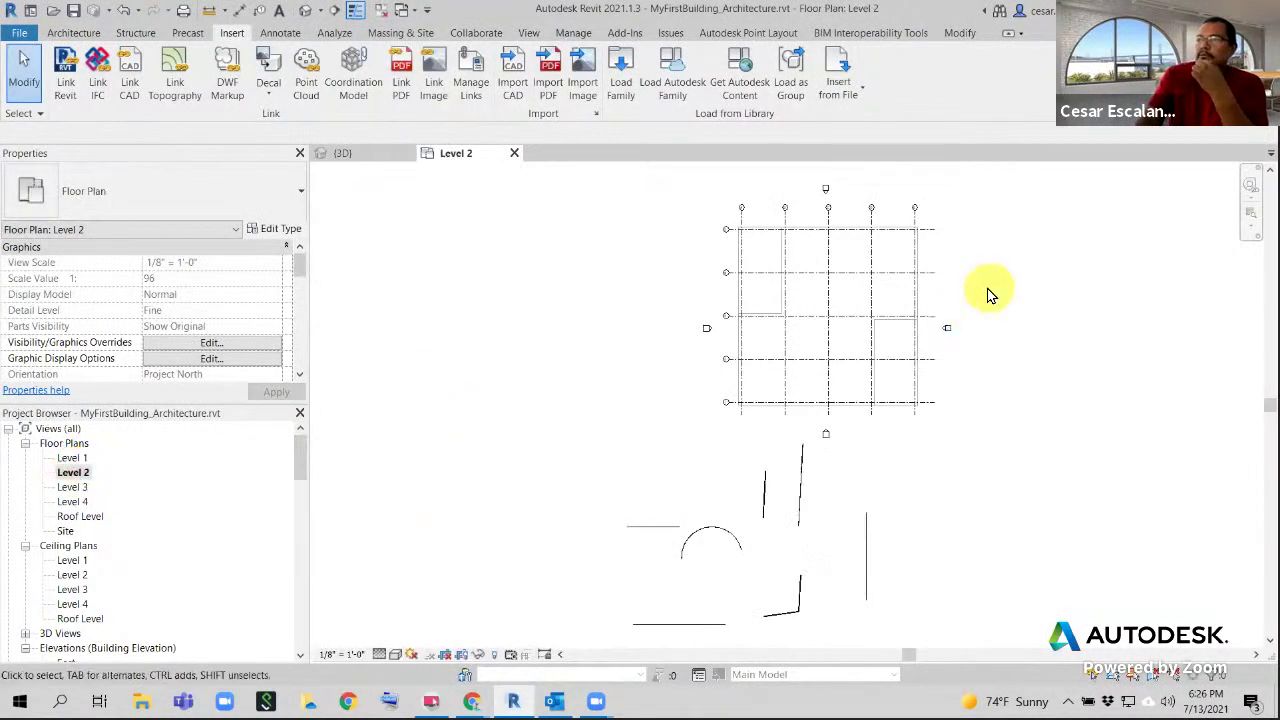
scroll(837, 411, up, 5)
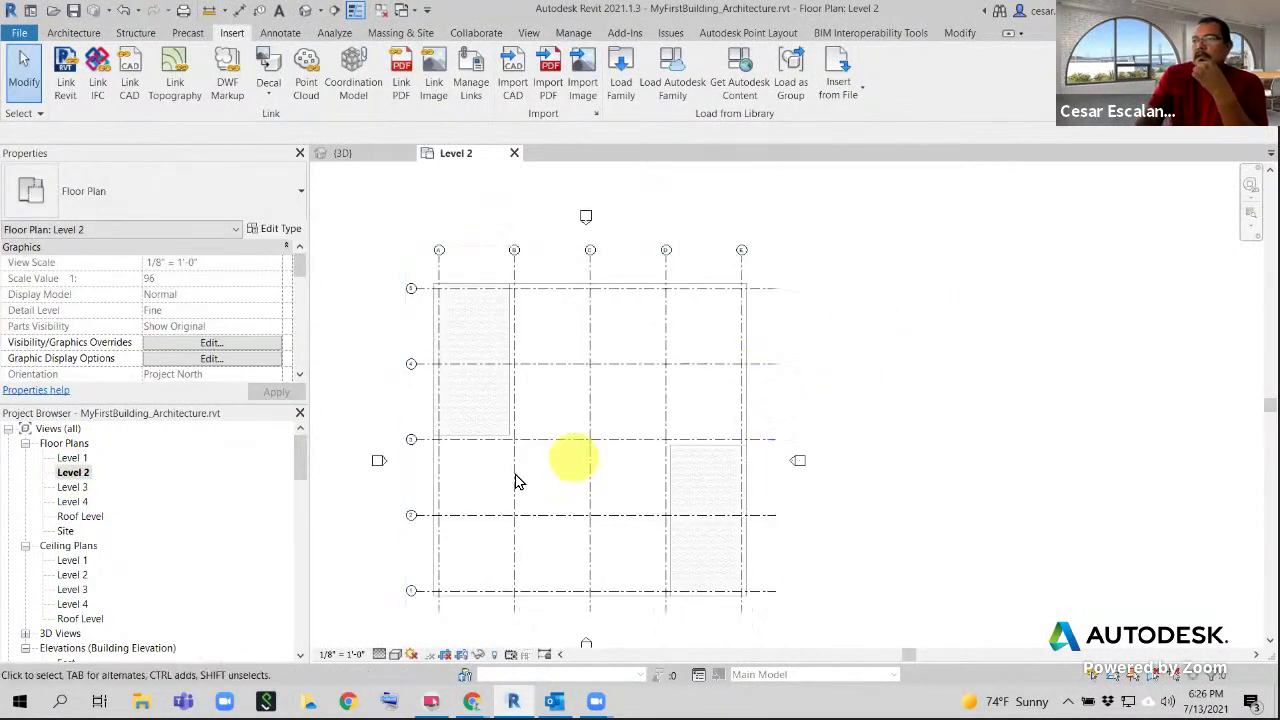
scroll(577, 443, up, 3)
scroll(626, 414, down, 2)
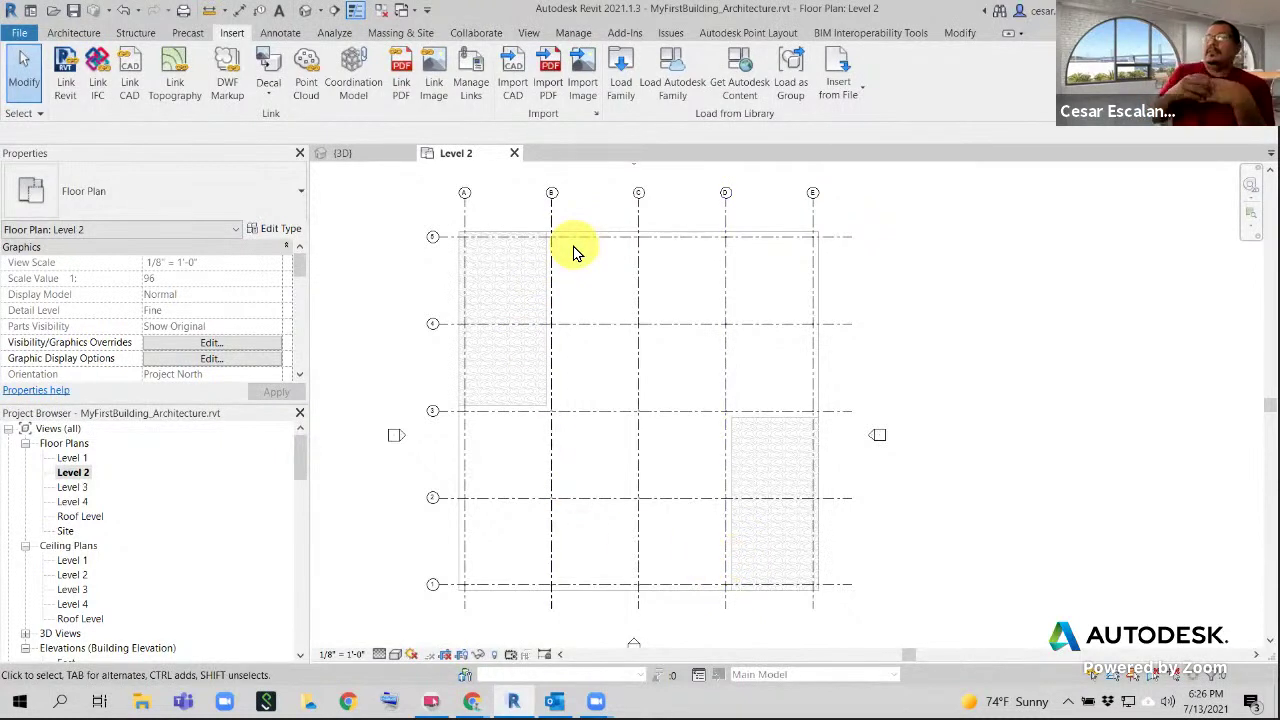
Draw four chained Curtain Wall 1 segments outside grid E, forming a rectangle about 15'-6" by 21'-0" with one corner left open
click(73, 32)
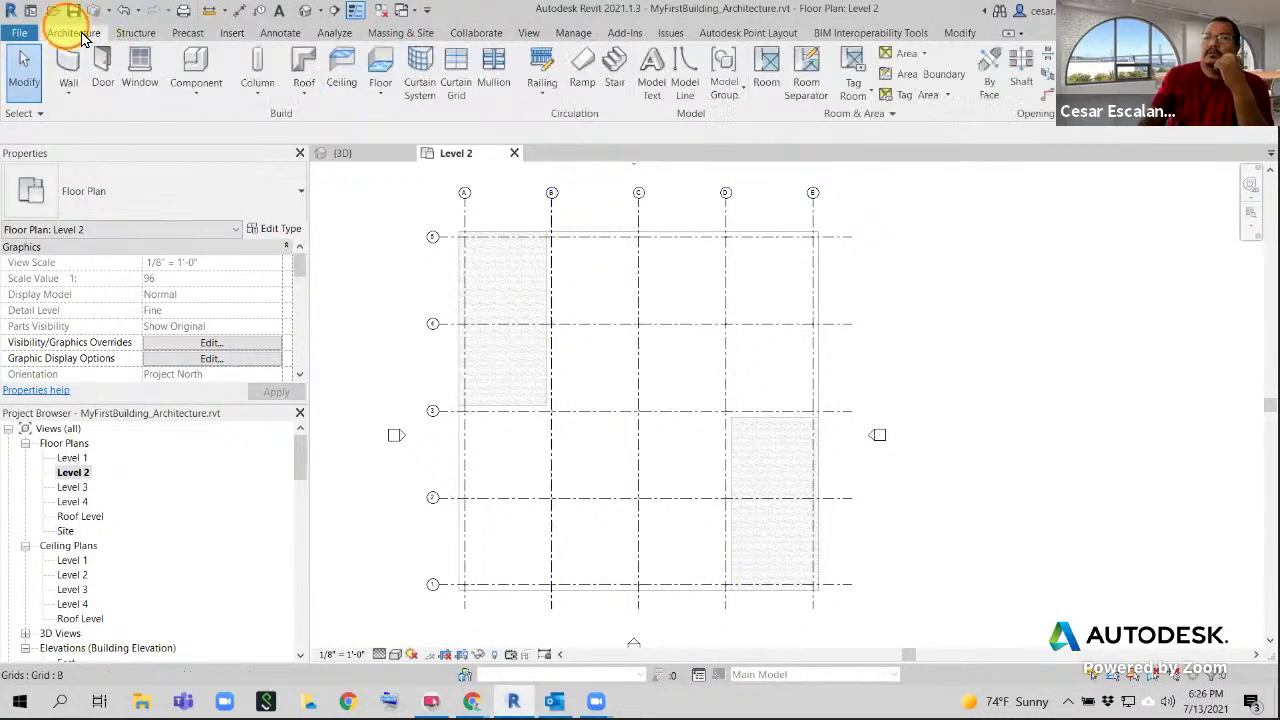
click(73, 70)
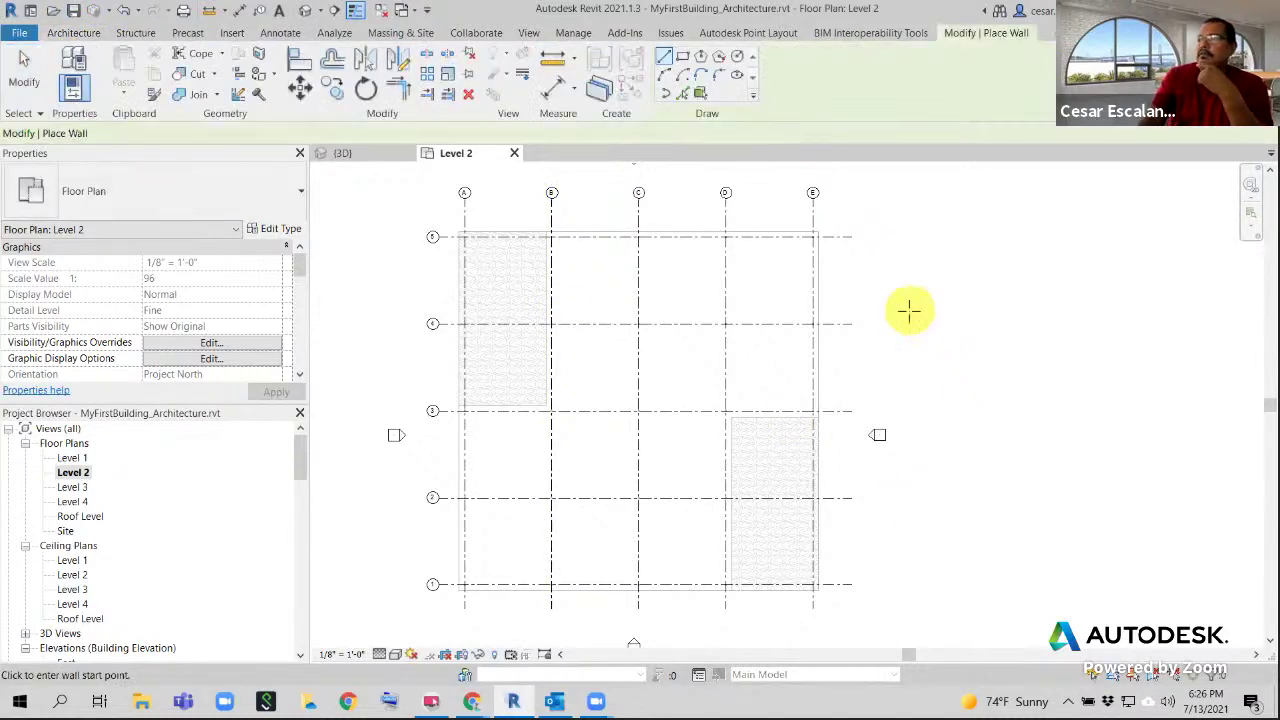
middle_drag(911, 367, 709, 420)
scroll(724, 420, up, 2)
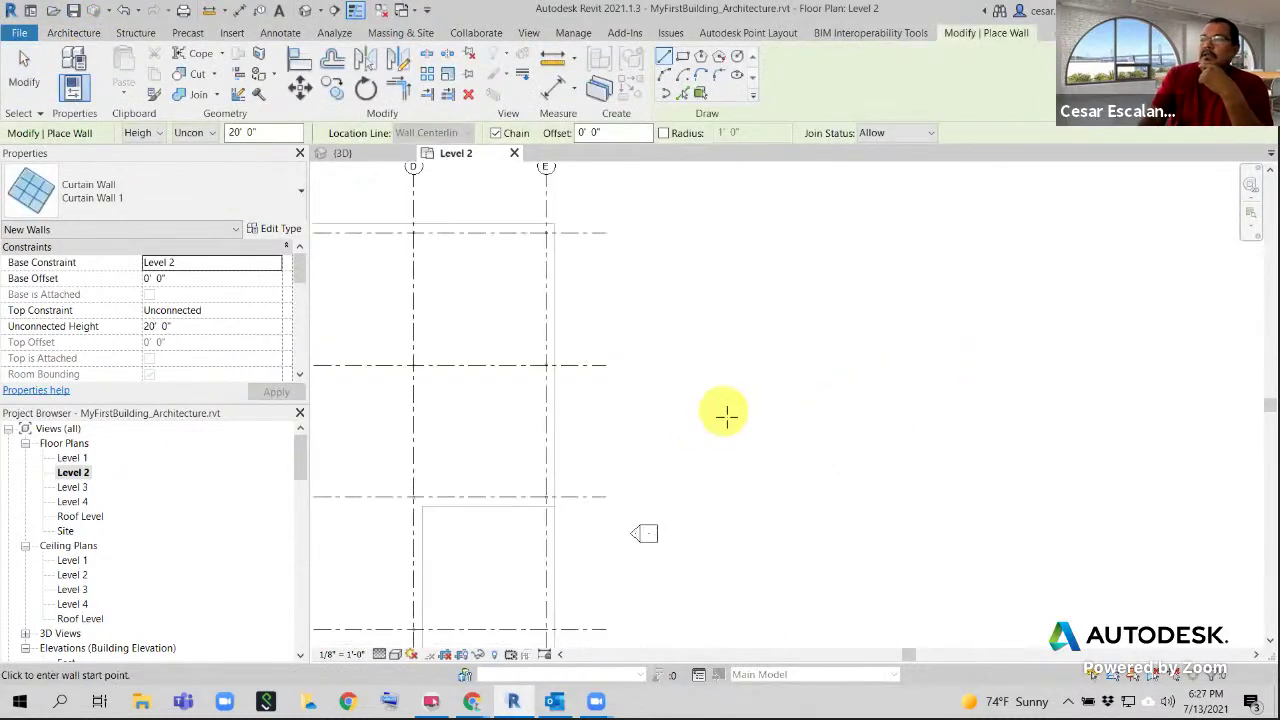
click(726, 422)
click(726, 330)
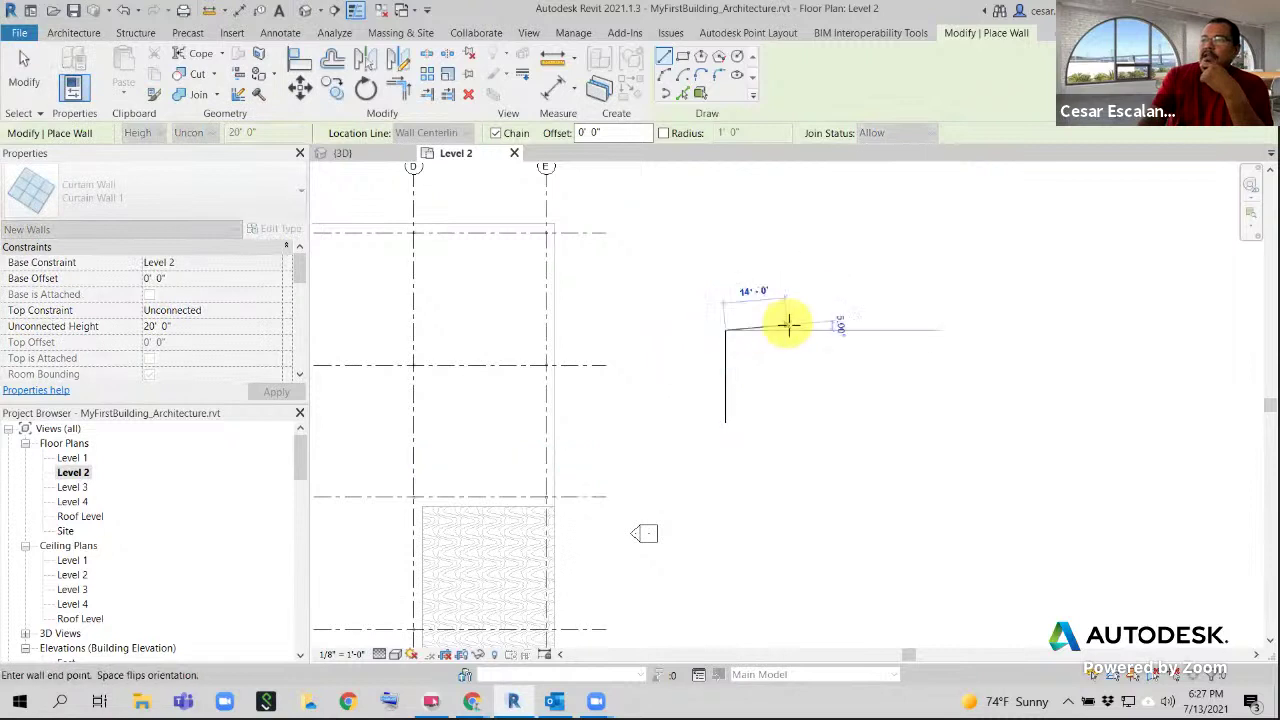
click(795, 330)
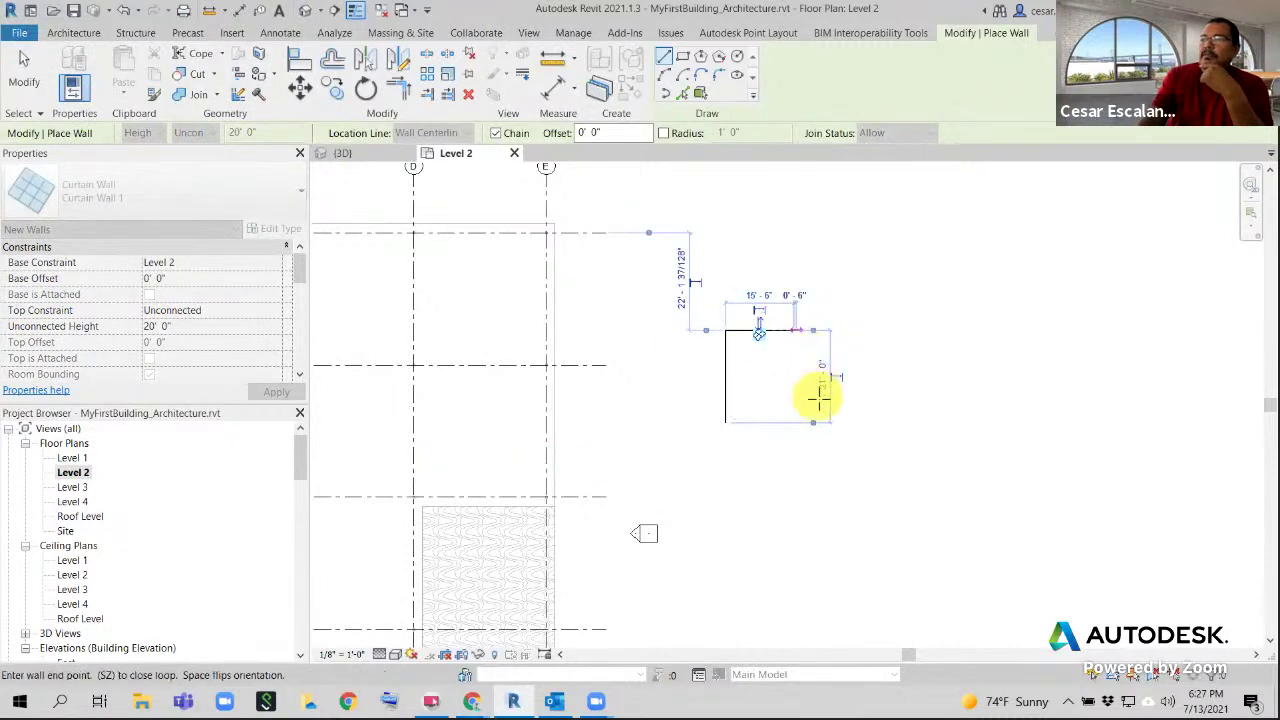
click(796, 422)
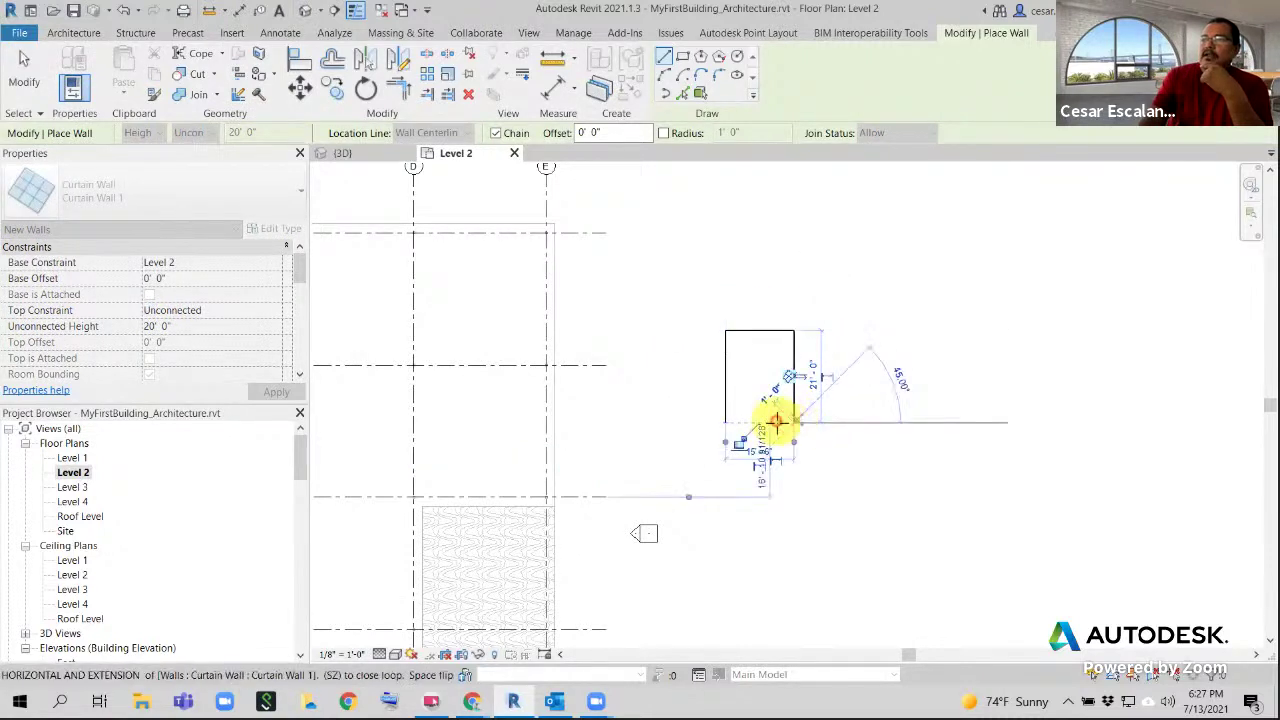
click(743, 422)
scroll(788, 402, up, 2)
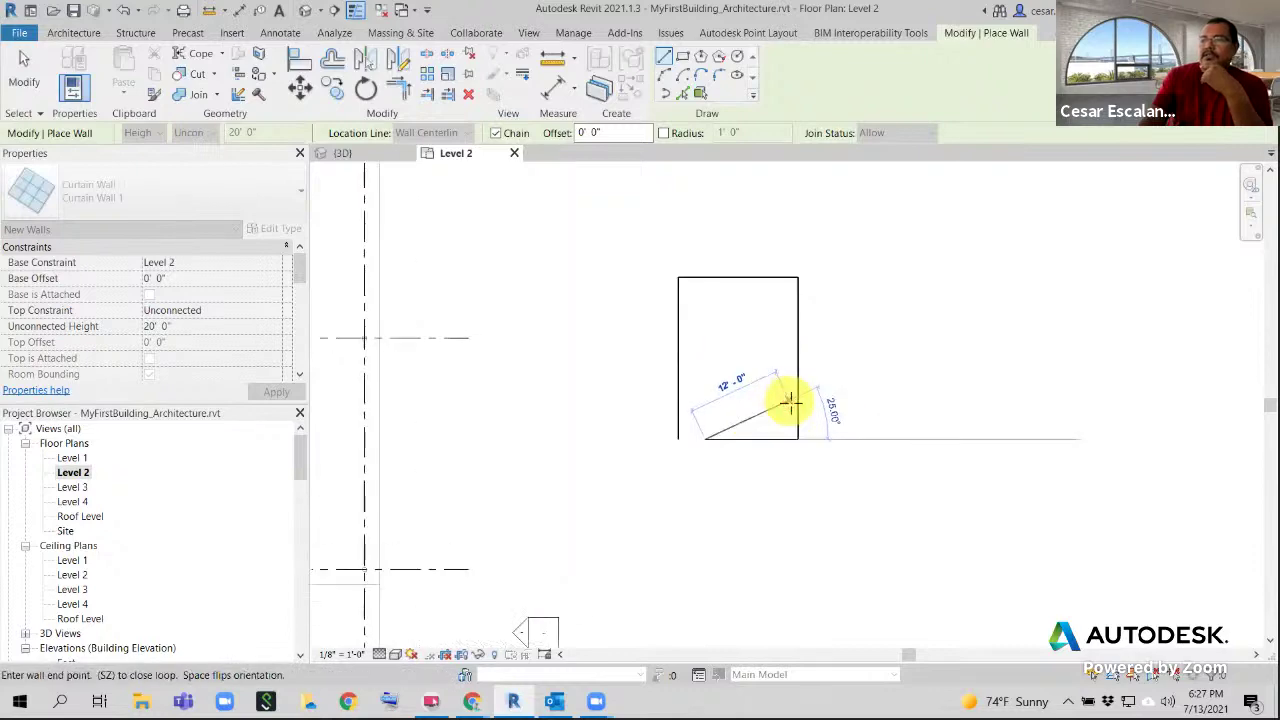
key(Escape)
key(Escape)
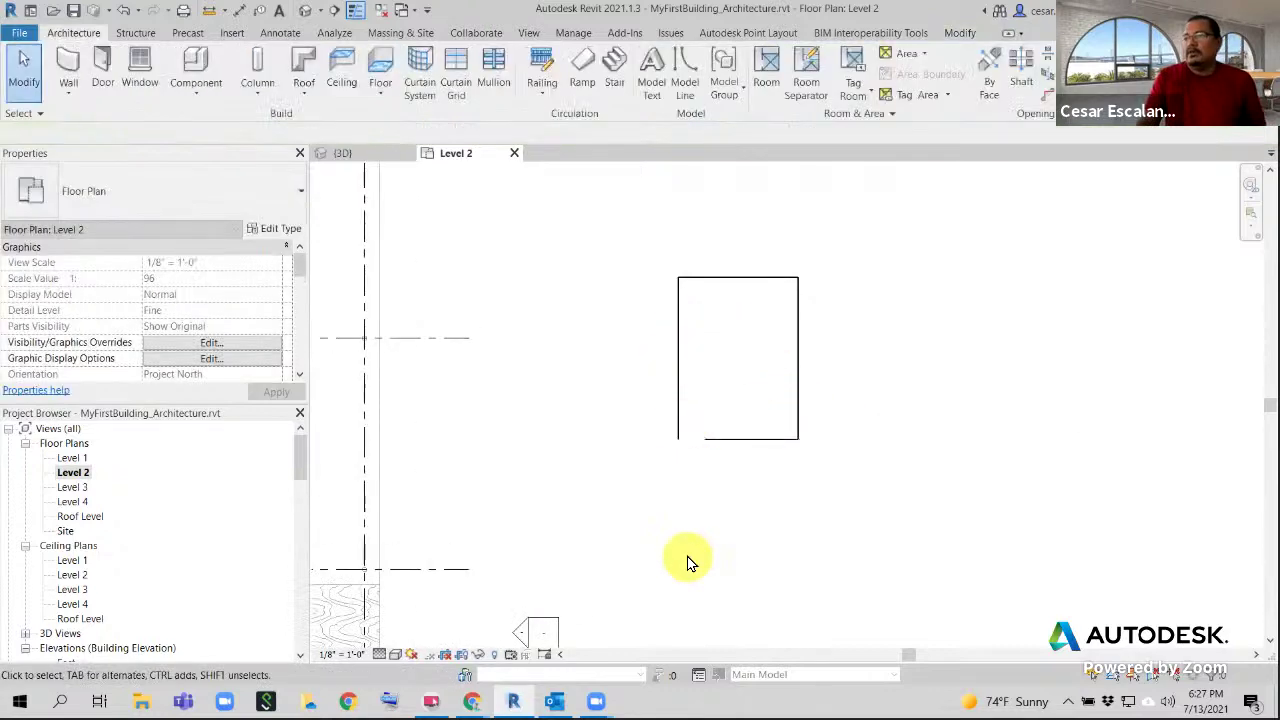
Inspect the flip and grid layout controls on the sample curtain wall segment nearest the building
click(546, 561)
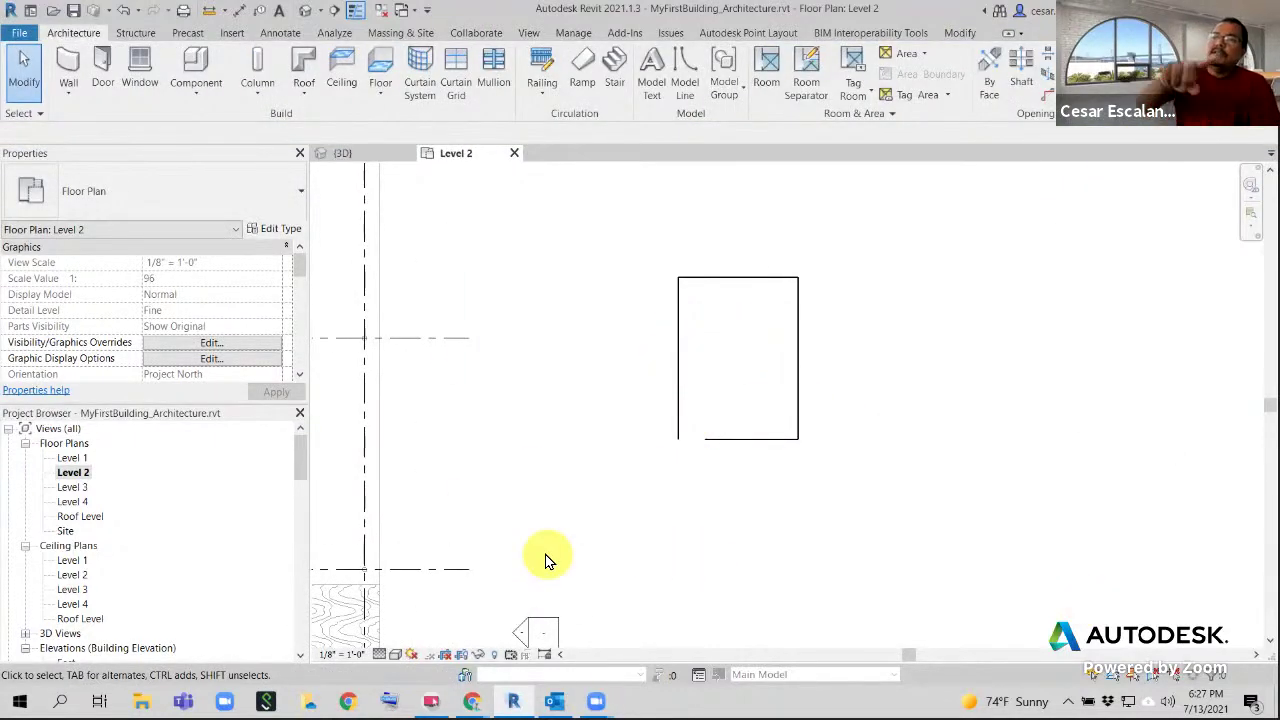
click(678, 352)
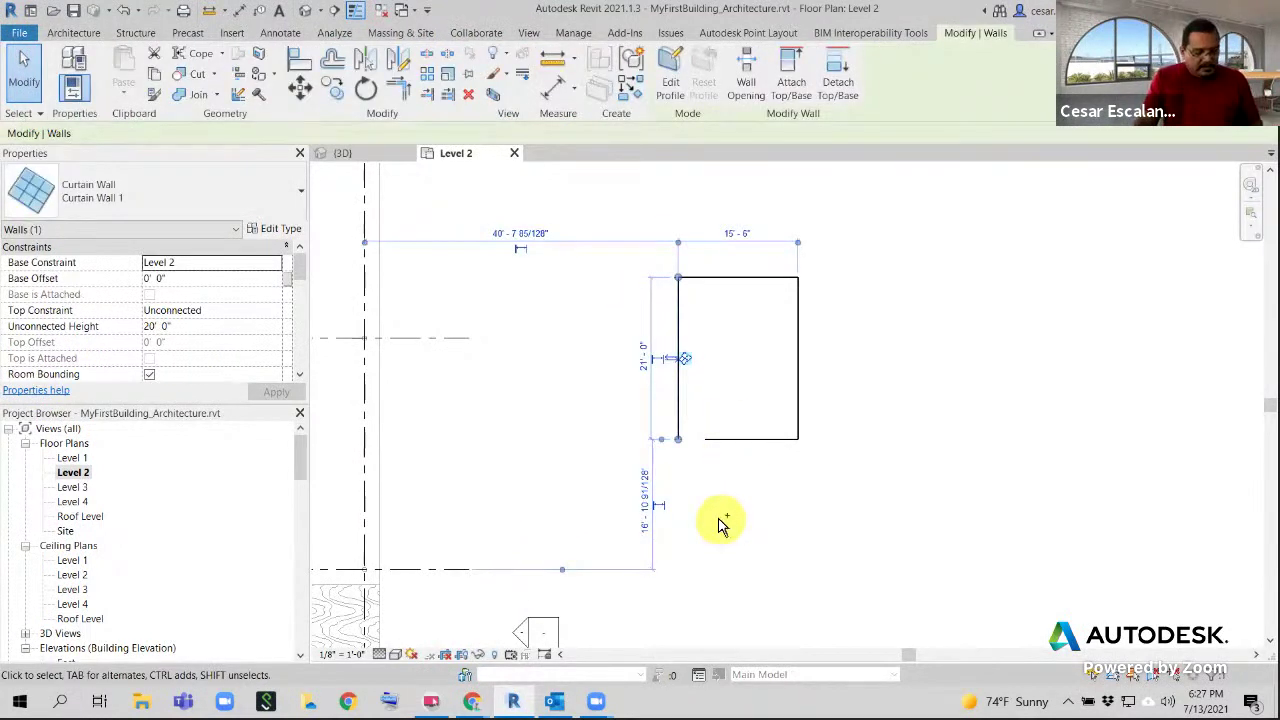
key(ctrl+2)
mouse_move(674, 346)
mouse_down()
mouse_move(714, 354)
mouse_move(664, 350)
mouse_up()
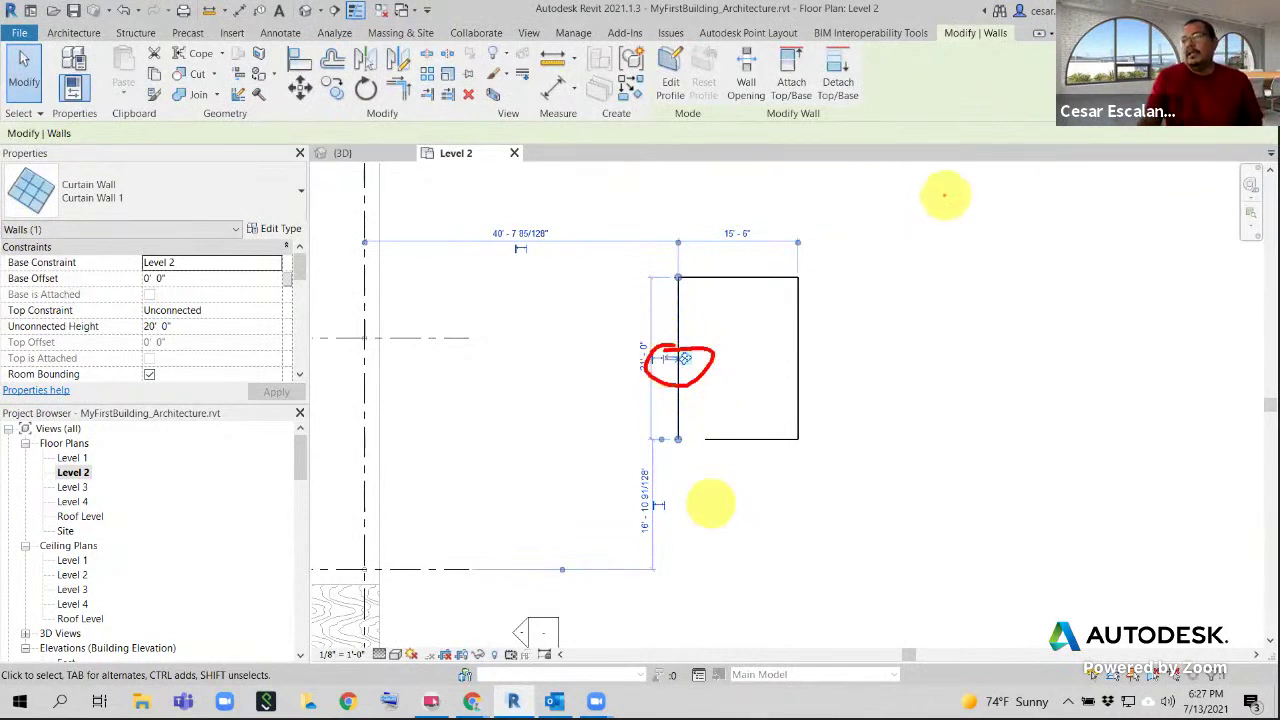
key(Escape)
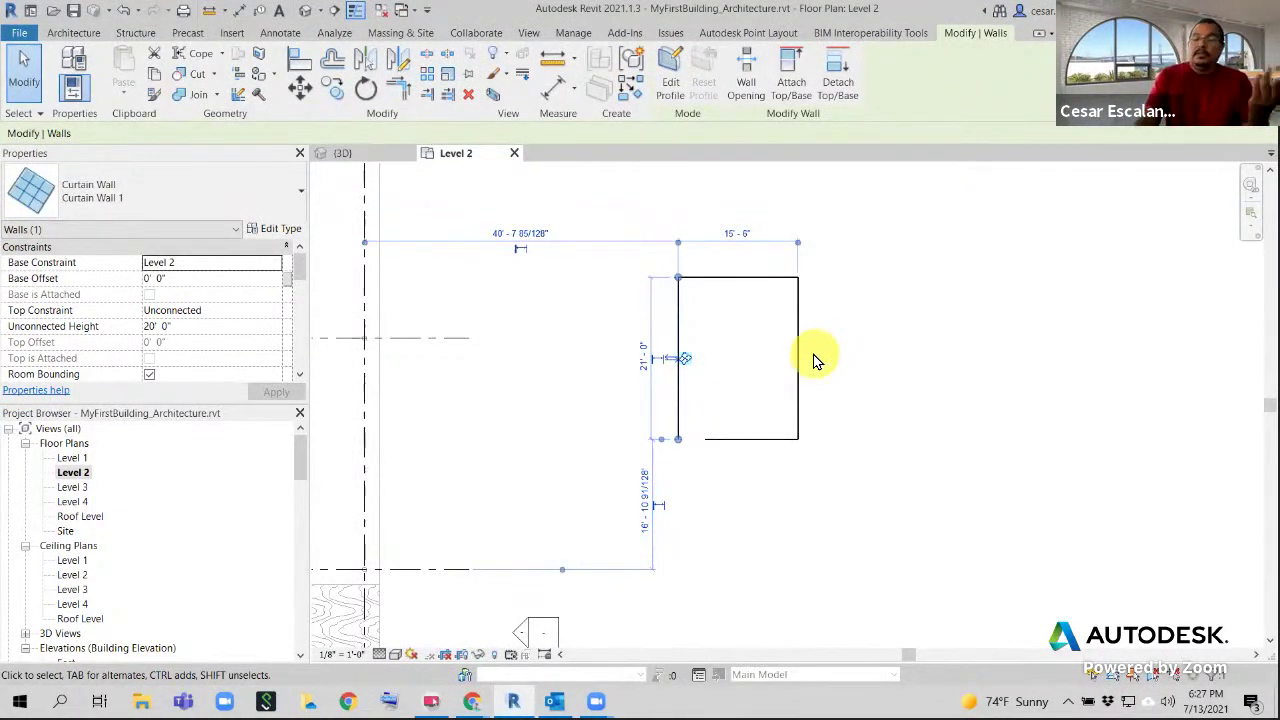
click(689, 361)
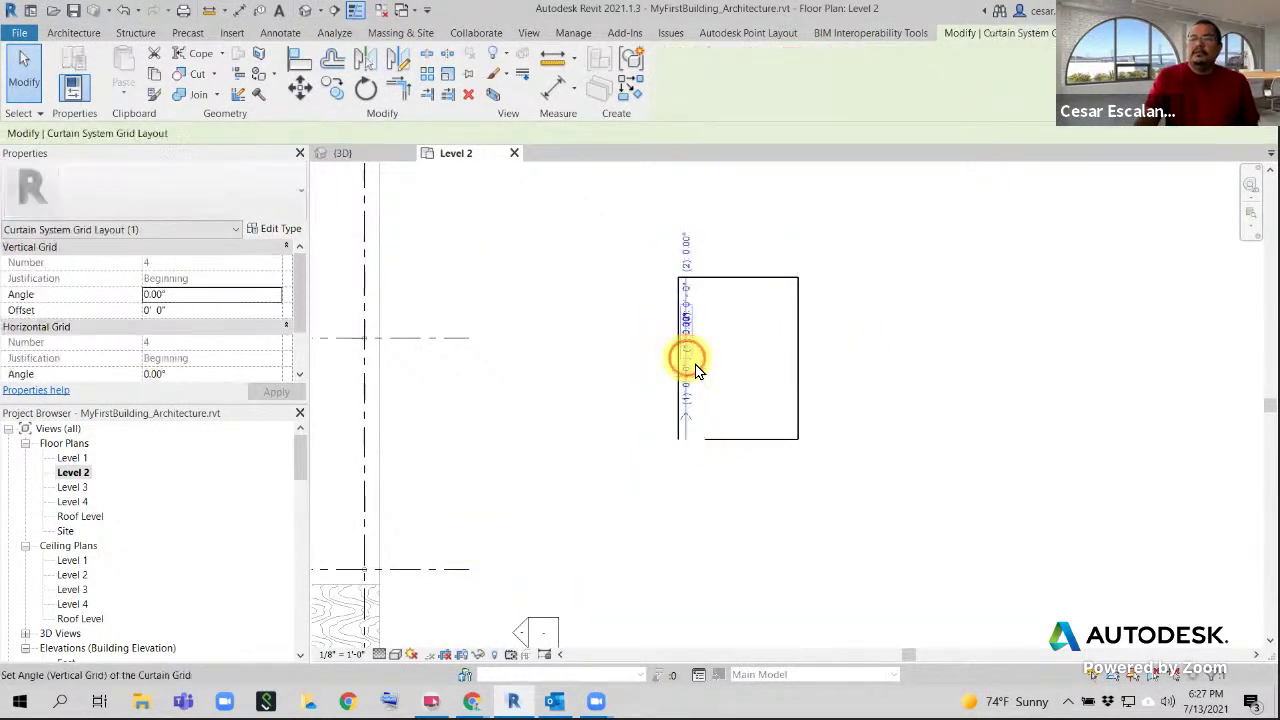
click(748, 372)
Delete all the sample curtain walls drawn outside the building
scroll(748, 369, down, 2)
drag(681, 299, 798, 437)
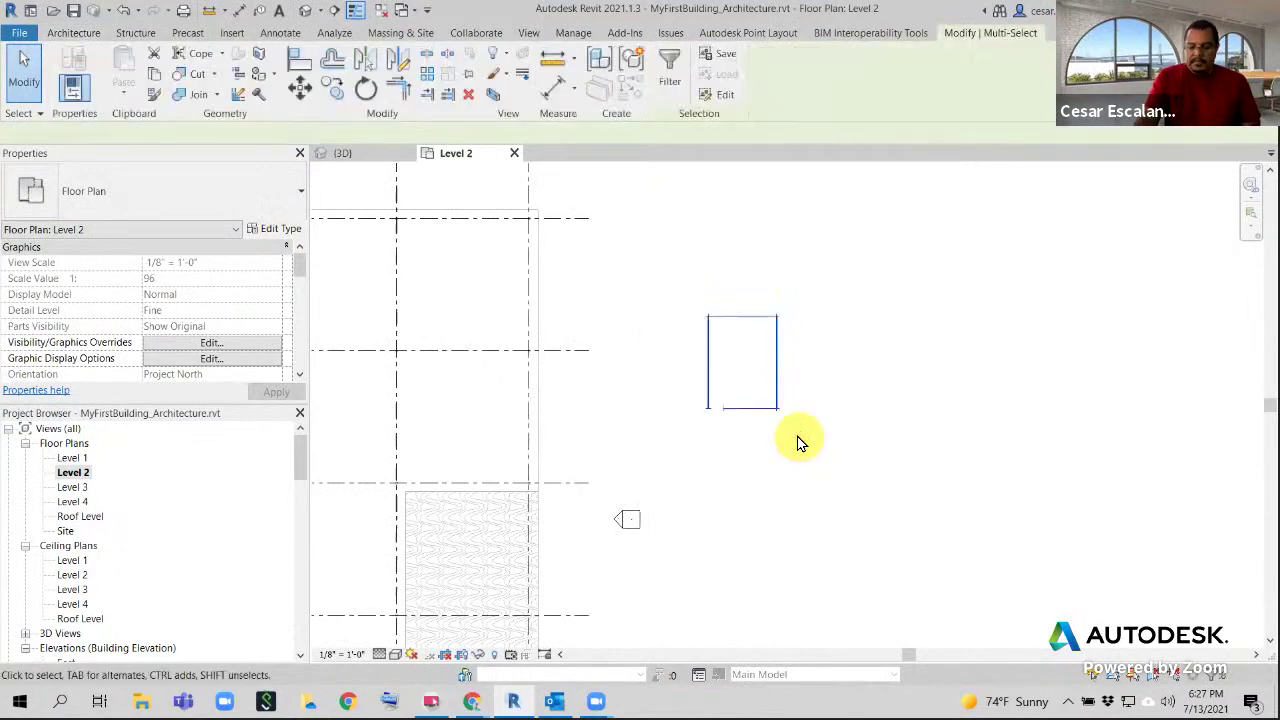
key(Delete)
Trace the planned curtain wall outline through grid intersections A3, B3, B5, E5, E3, D3, D1 and A1
scroll(845, 403, down, 4)
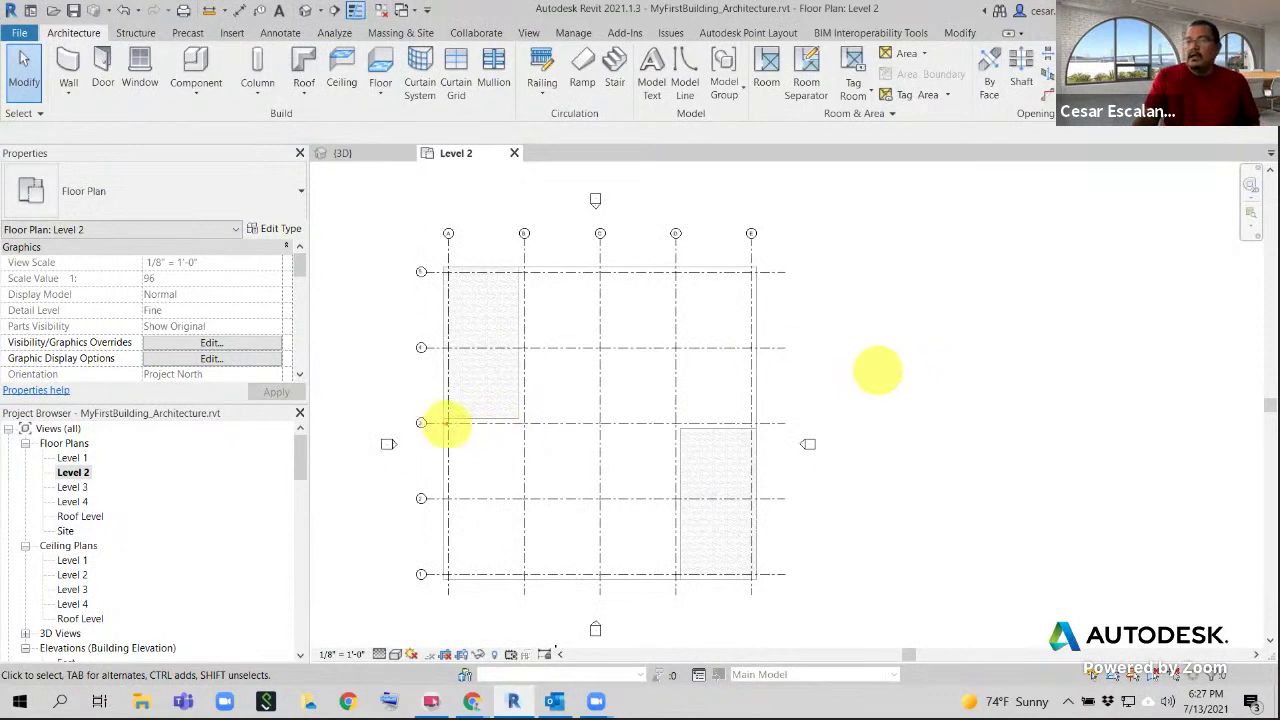
drag(447, 424, 518, 424)
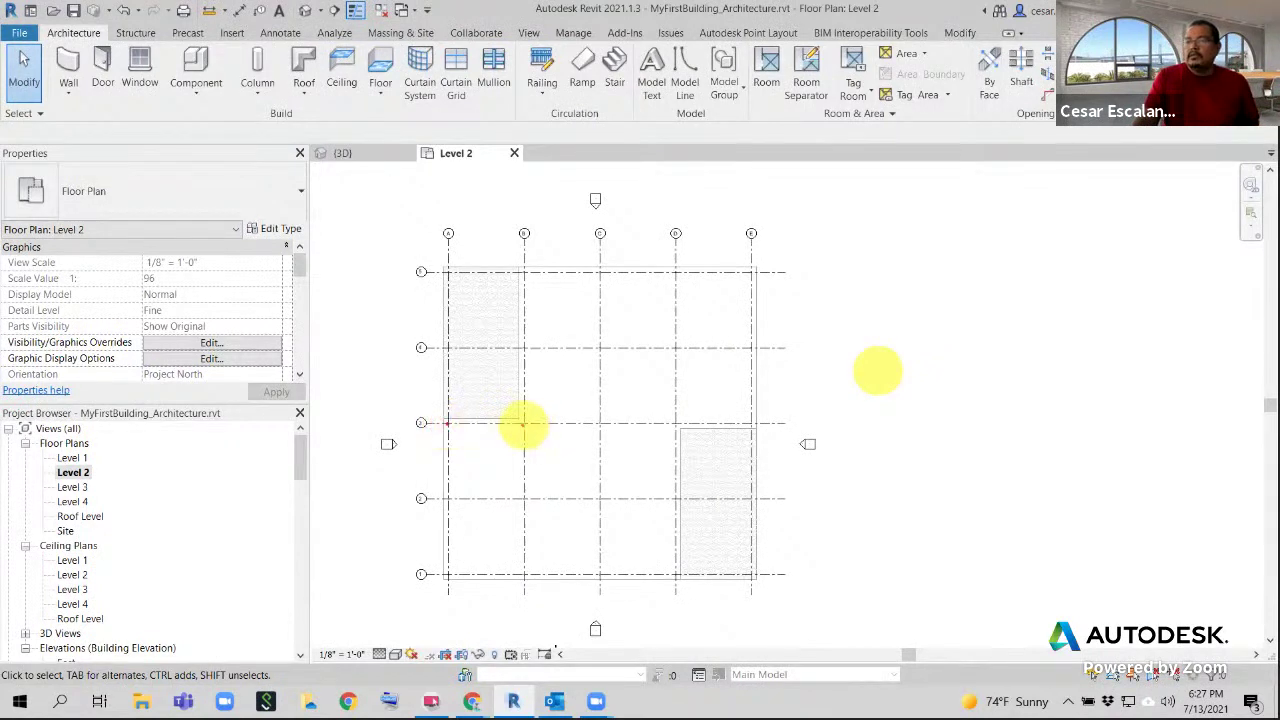
click(524, 424)
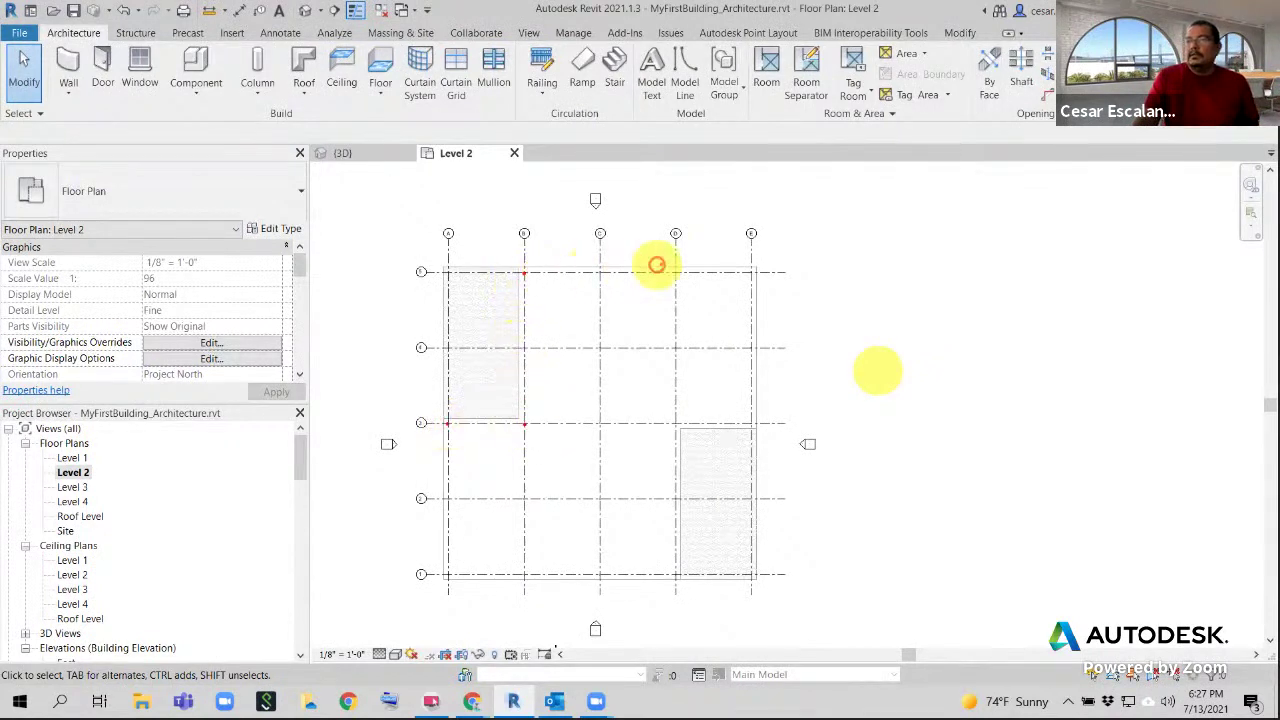
click(751, 272)
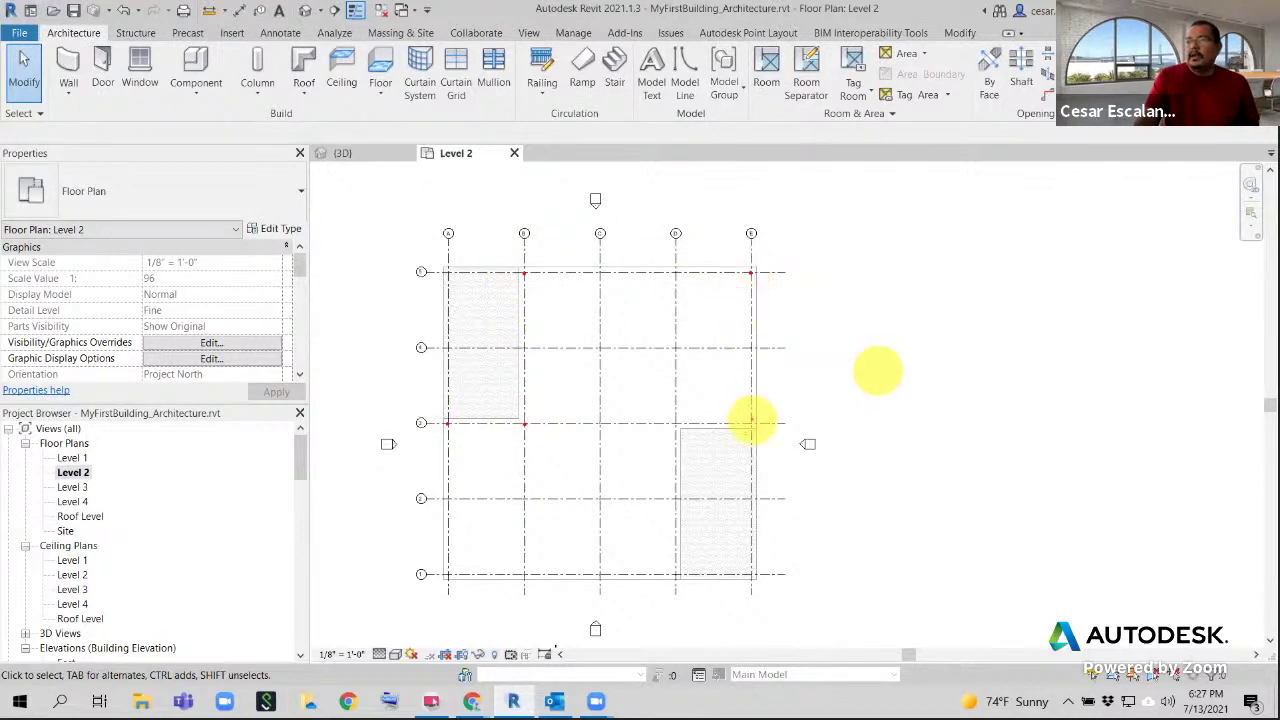
click(751, 422)
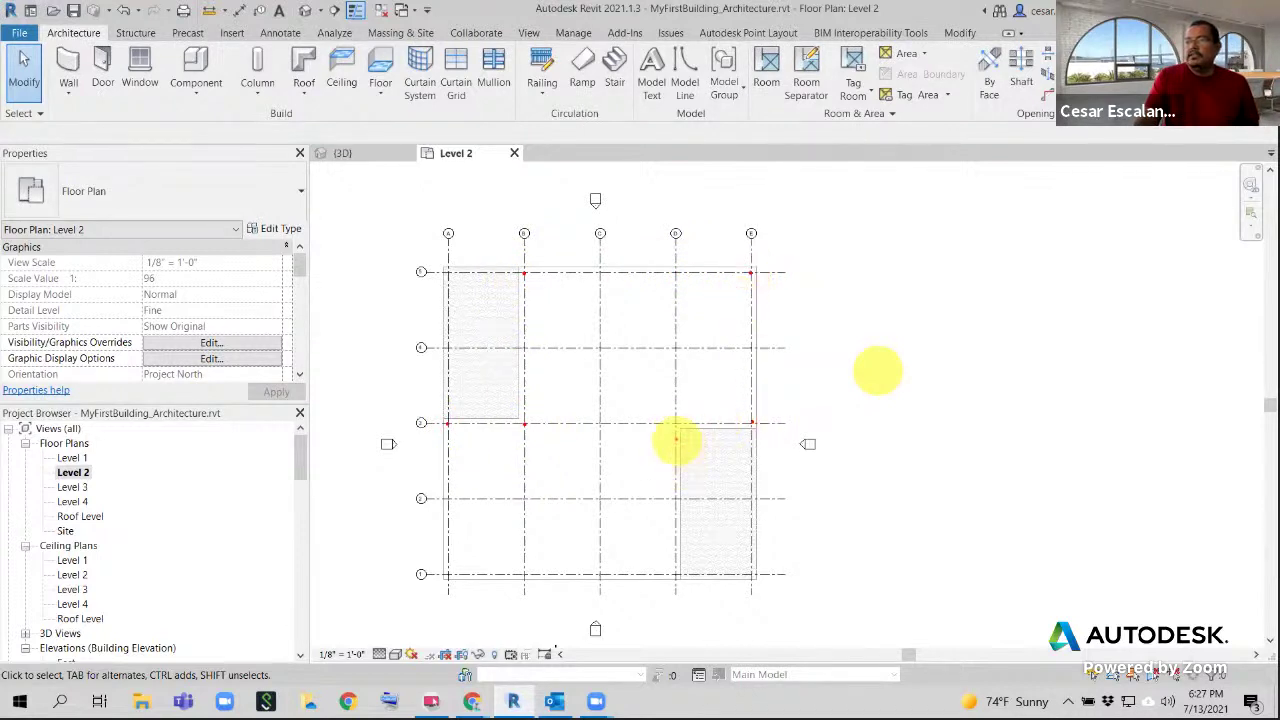
click(675, 424)
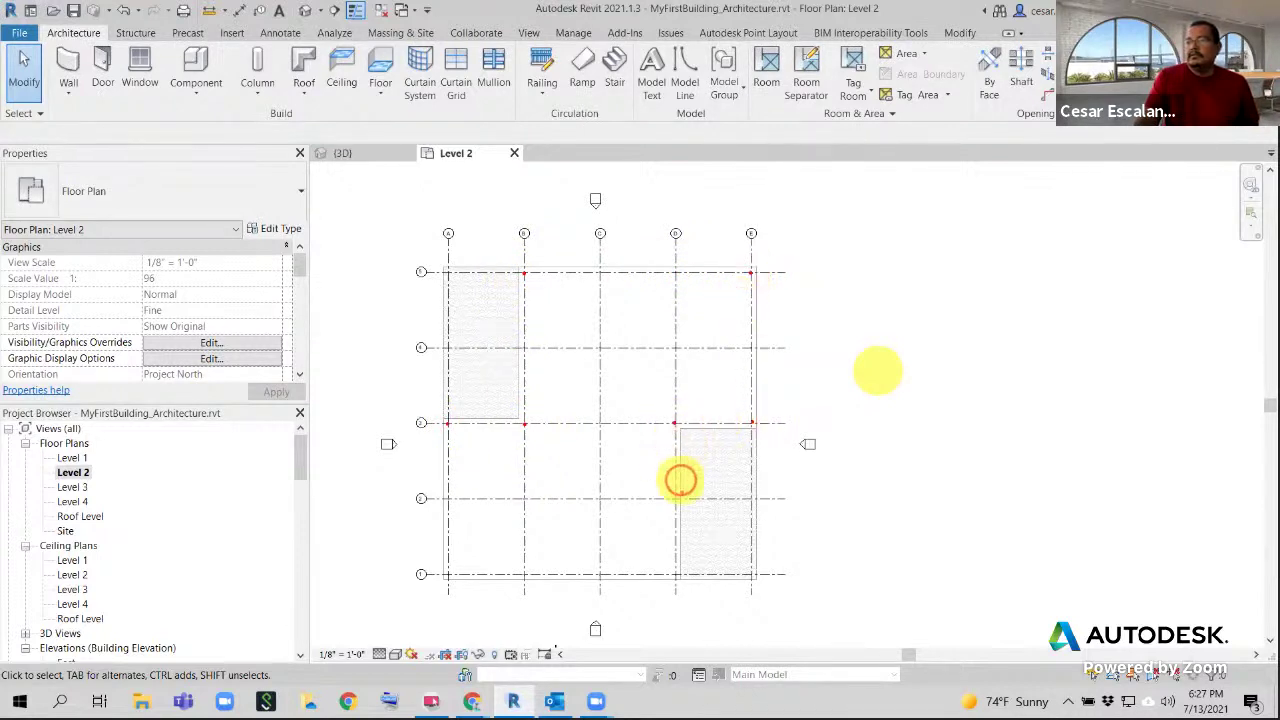
click(675, 574)
click(449, 574)
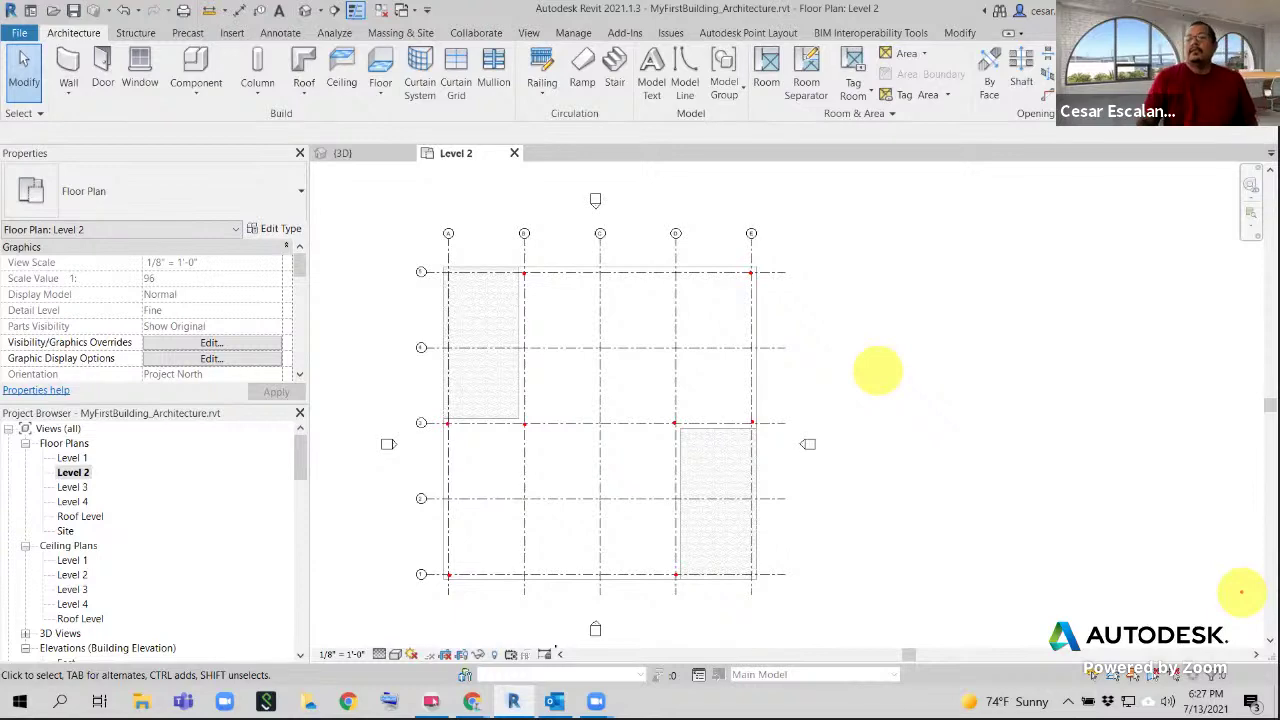
Measure the distance from grid line 3 to the edge of the patterned floor between grids A and B
scroll(490, 395, up, 2)
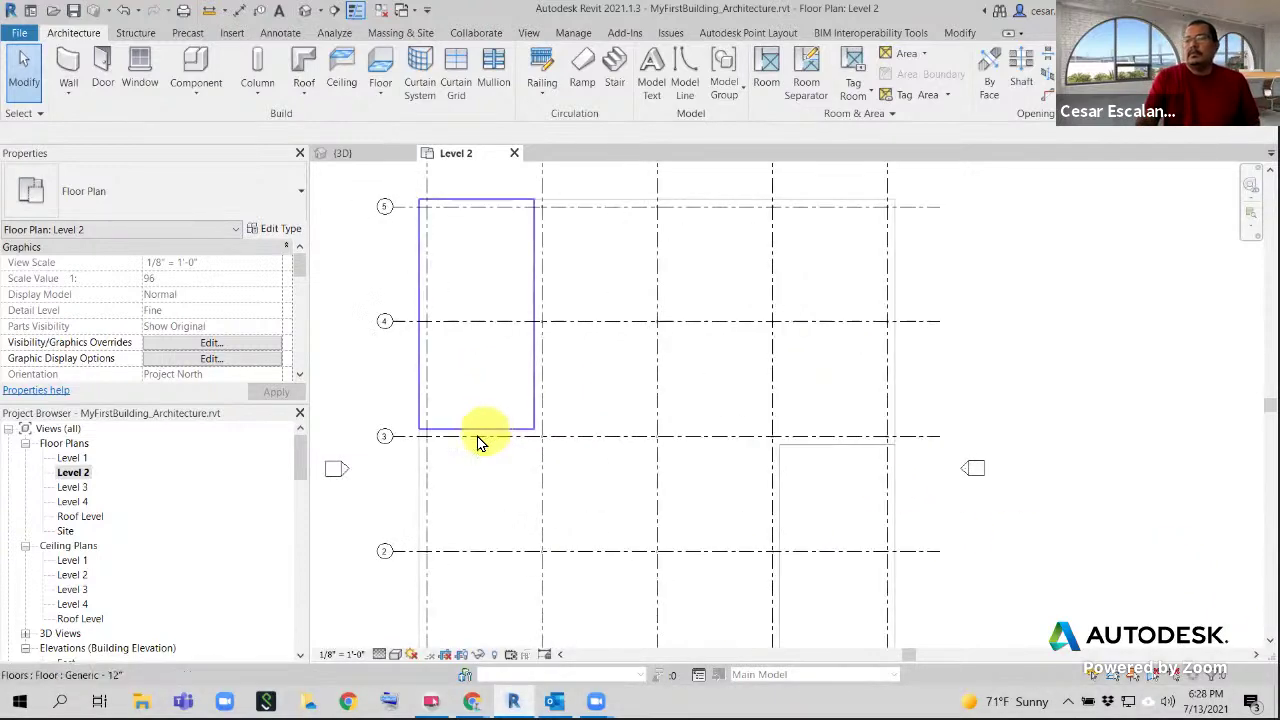
scroll(478, 443, up, 2)
click(206, 11)
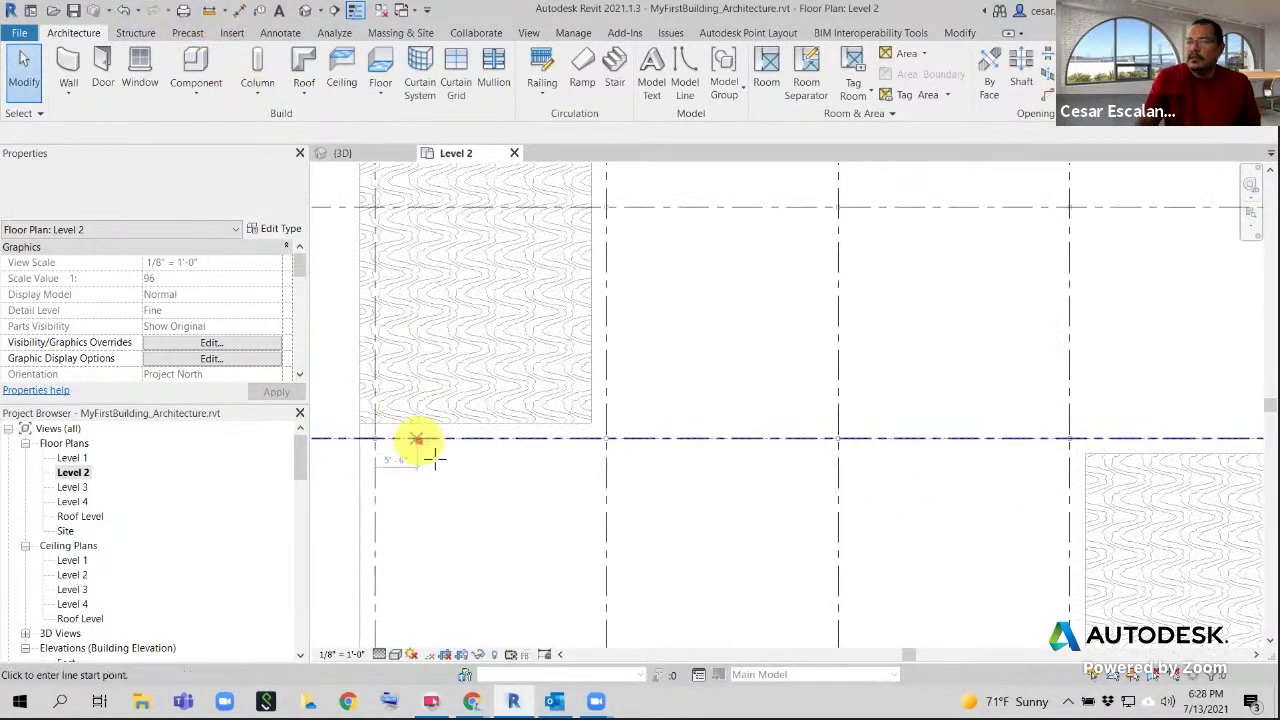
scroll(445, 440, up, 3)
click(451, 421)
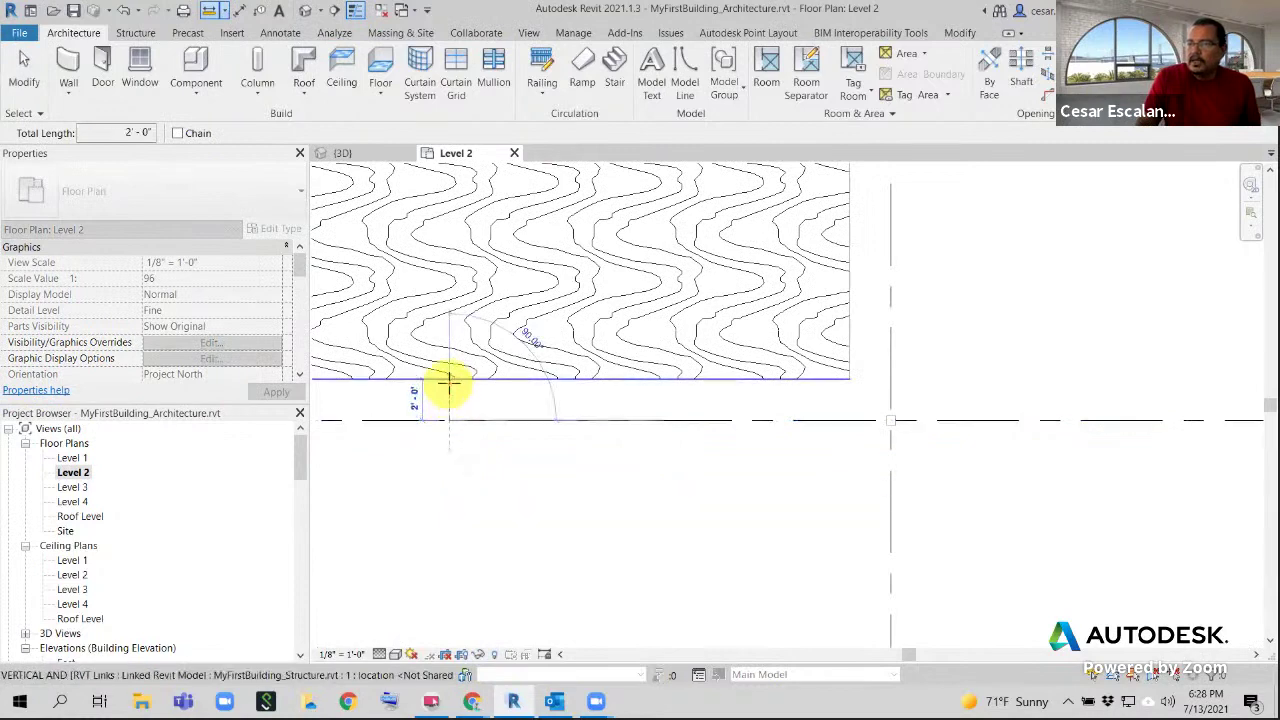
scroll(449, 384, down, 4)
key(Escape)
key(Escape)
Start a new wall on Level 2 using the Storefront - Type1 curtain wall type
middle_drag(562, 419, 726, 445)
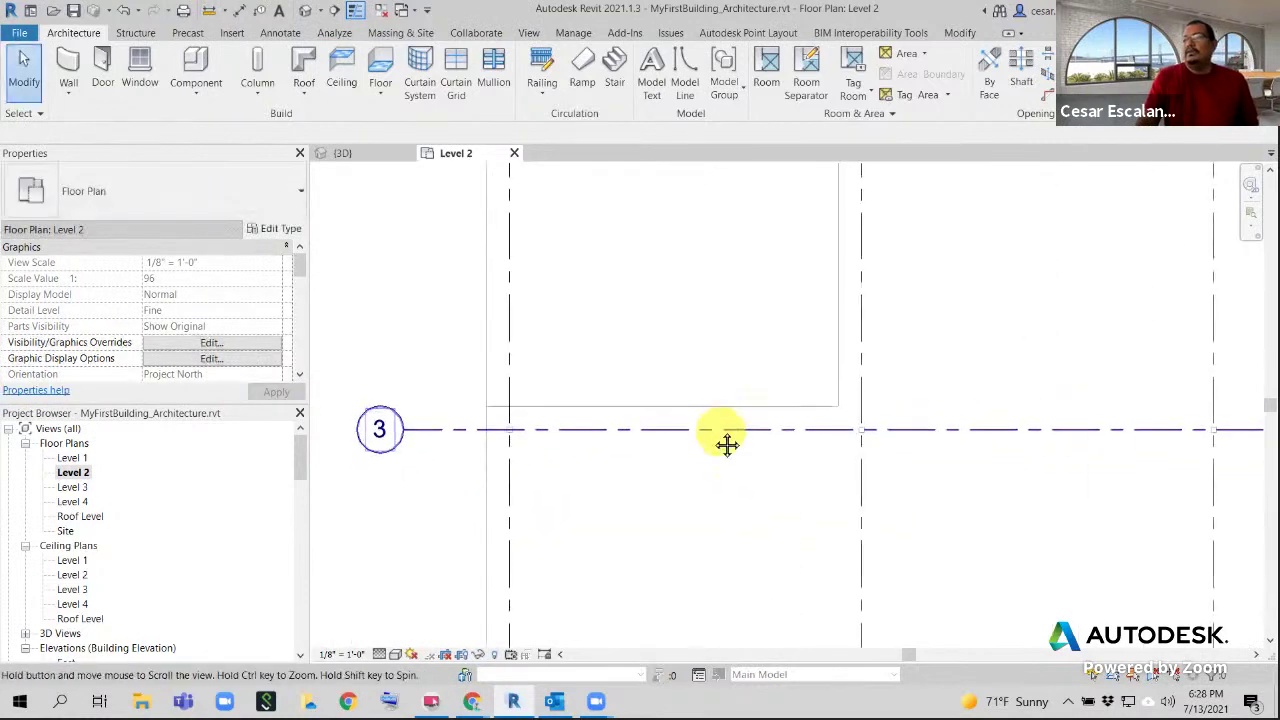
scroll(720, 438, down, 1)
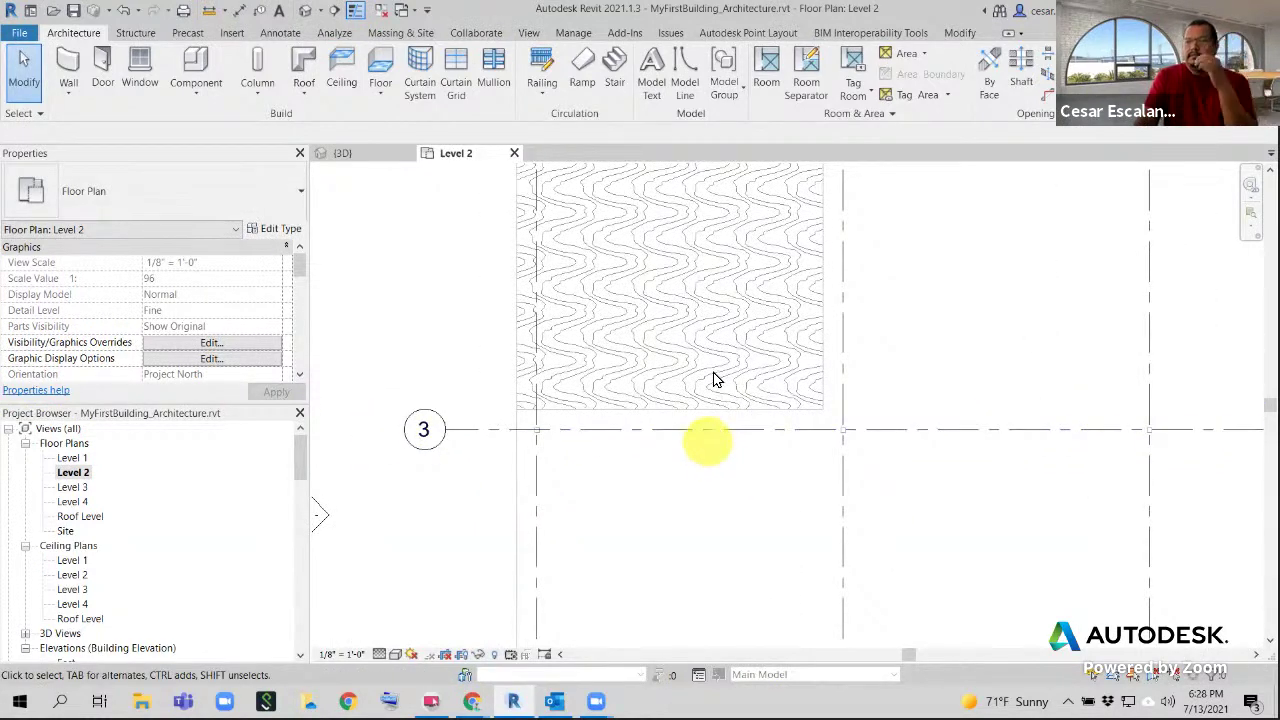
middle_drag(697, 344, 648, 343)
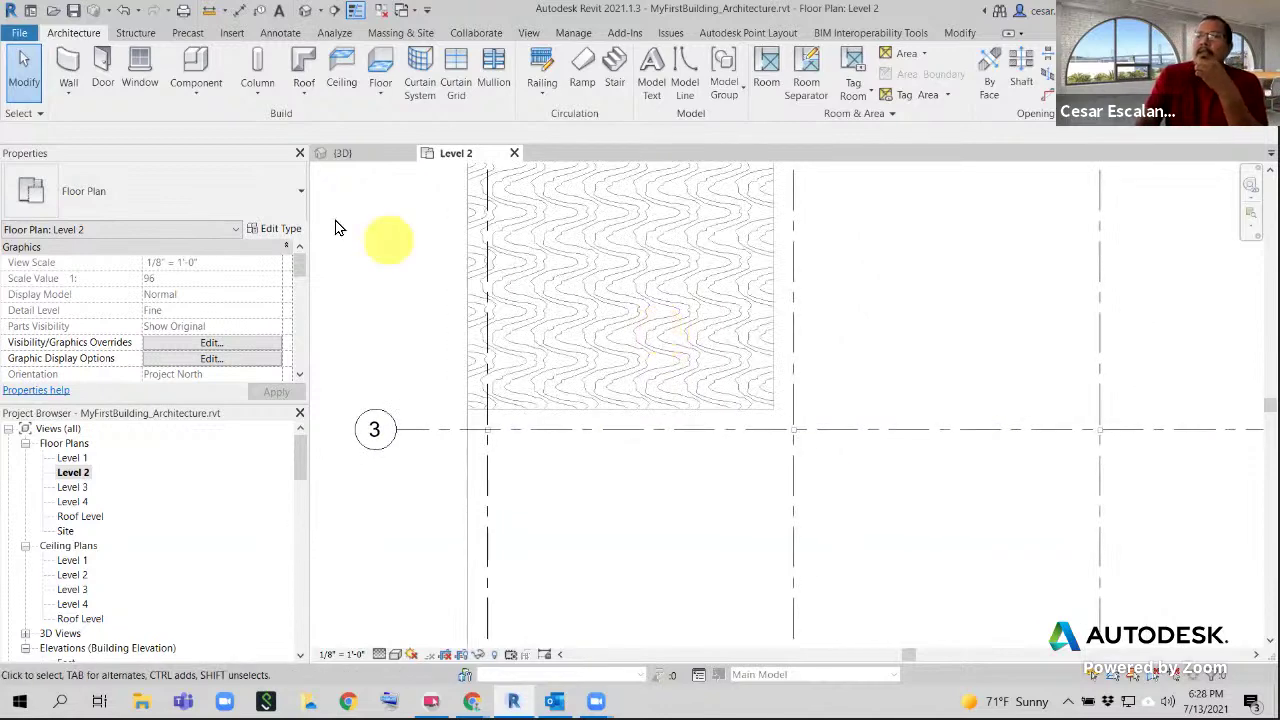
click(78, 85)
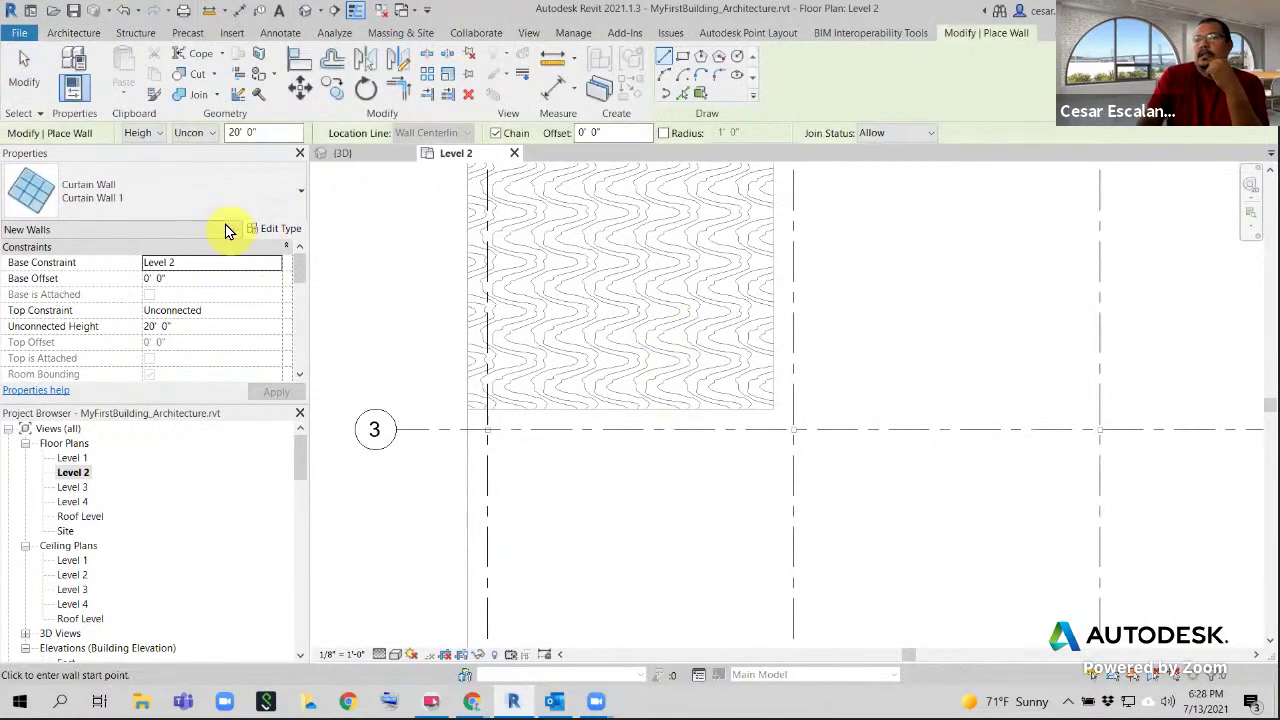
click(223, 210)
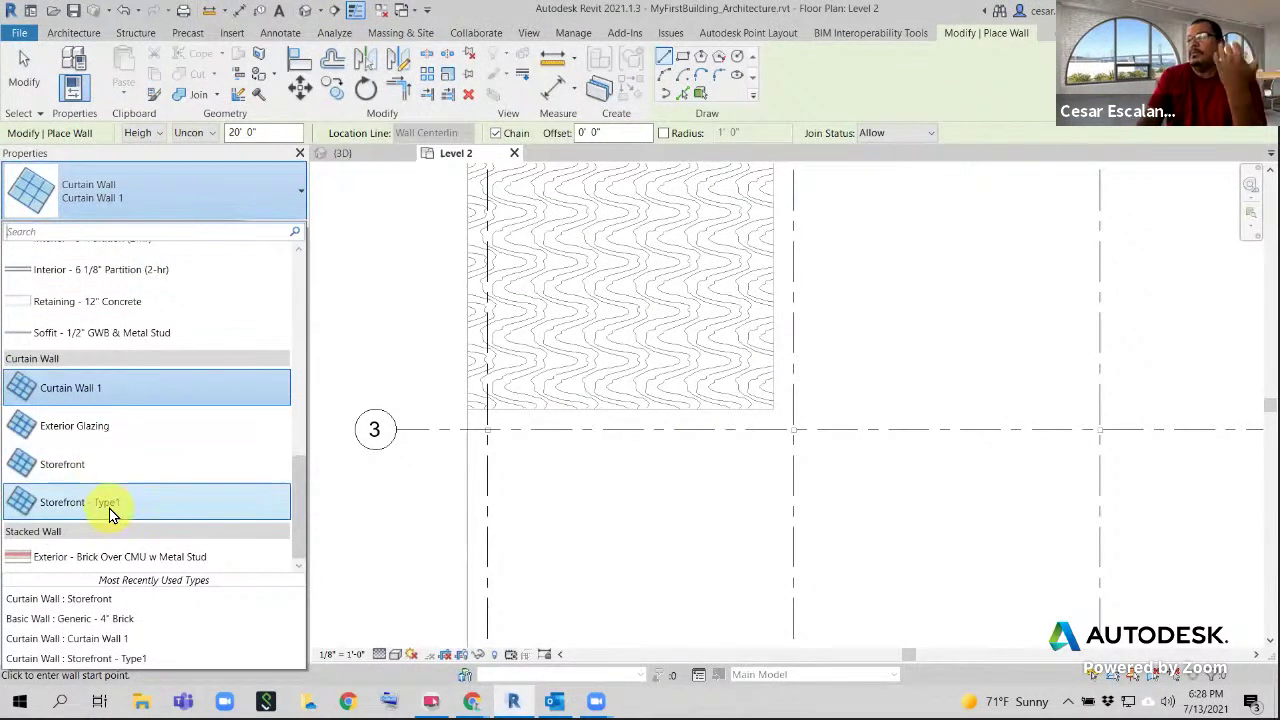
mouse_move(112, 514)
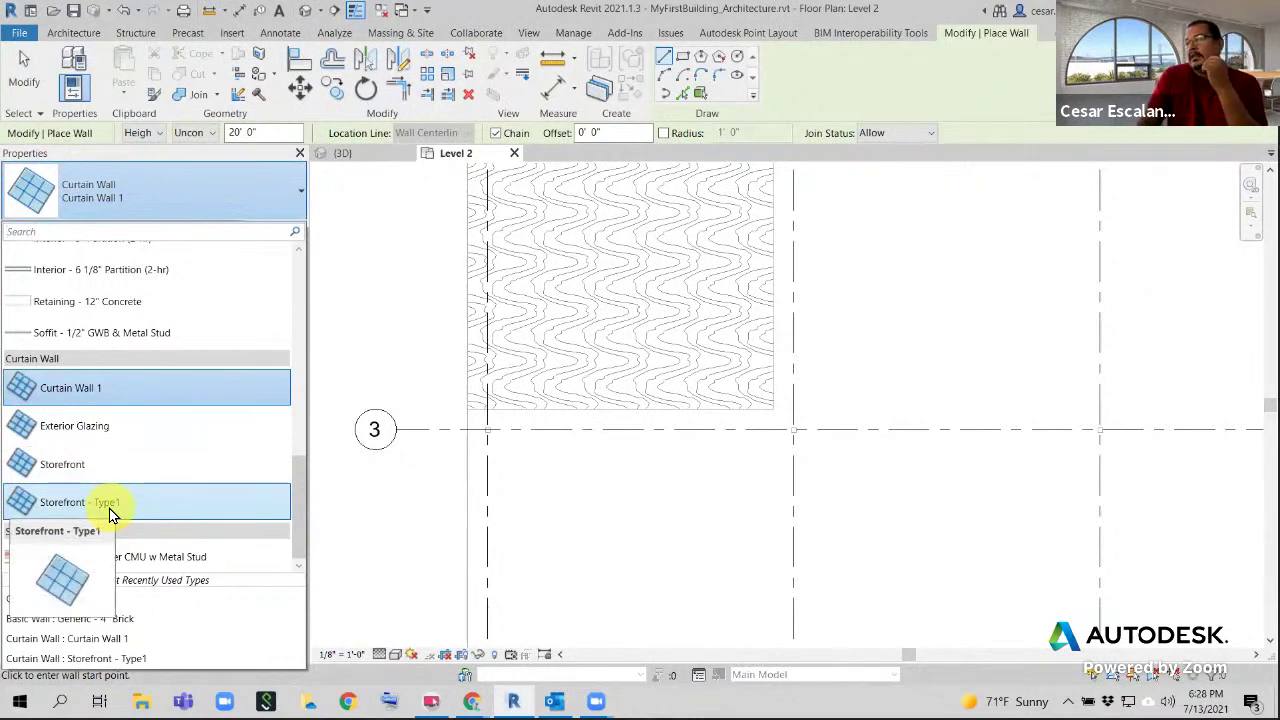
click(112, 514)
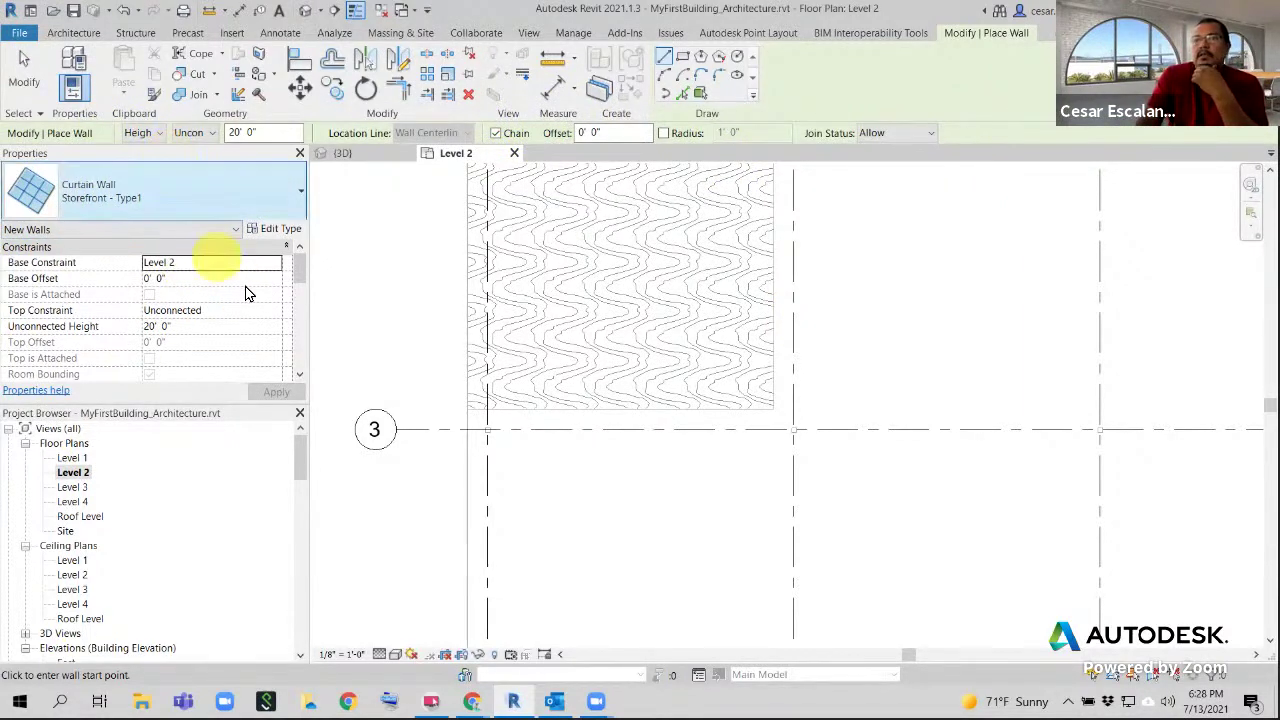
Constrain the new curtain wall's top up to Roof Level with a 3' 0" top offset
click(270, 310)
click(277, 314)
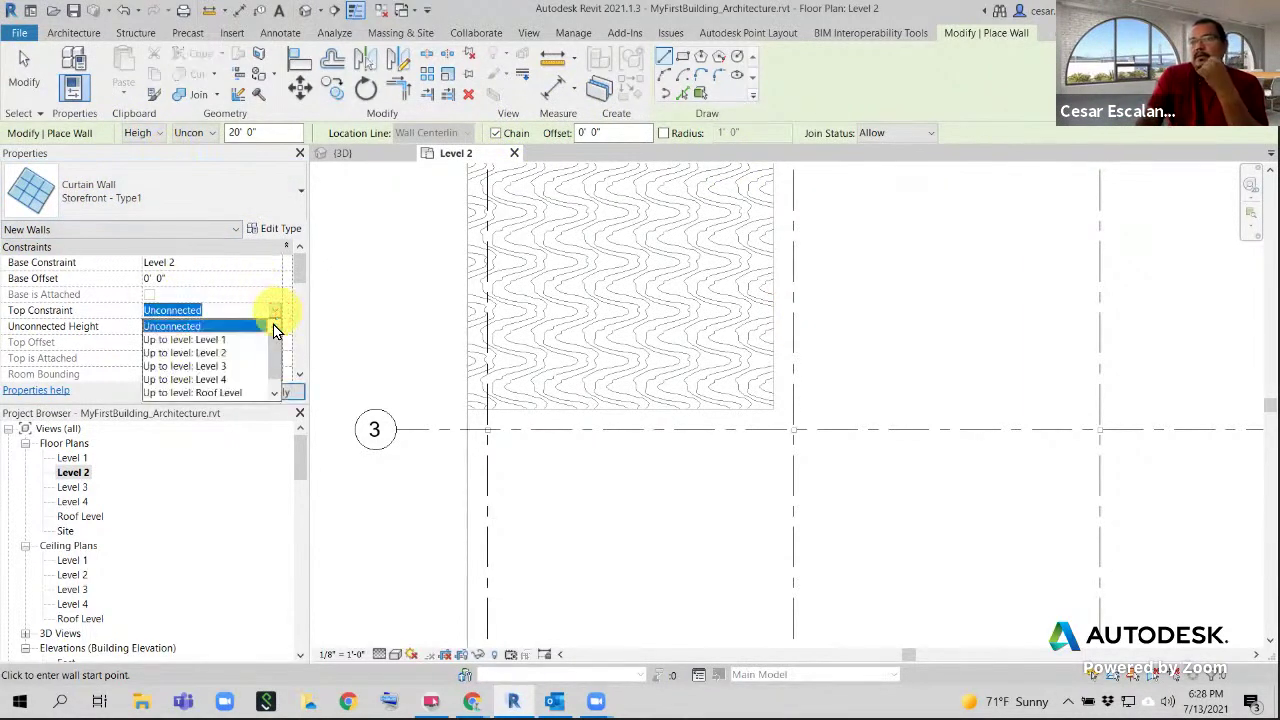
click(229, 392)
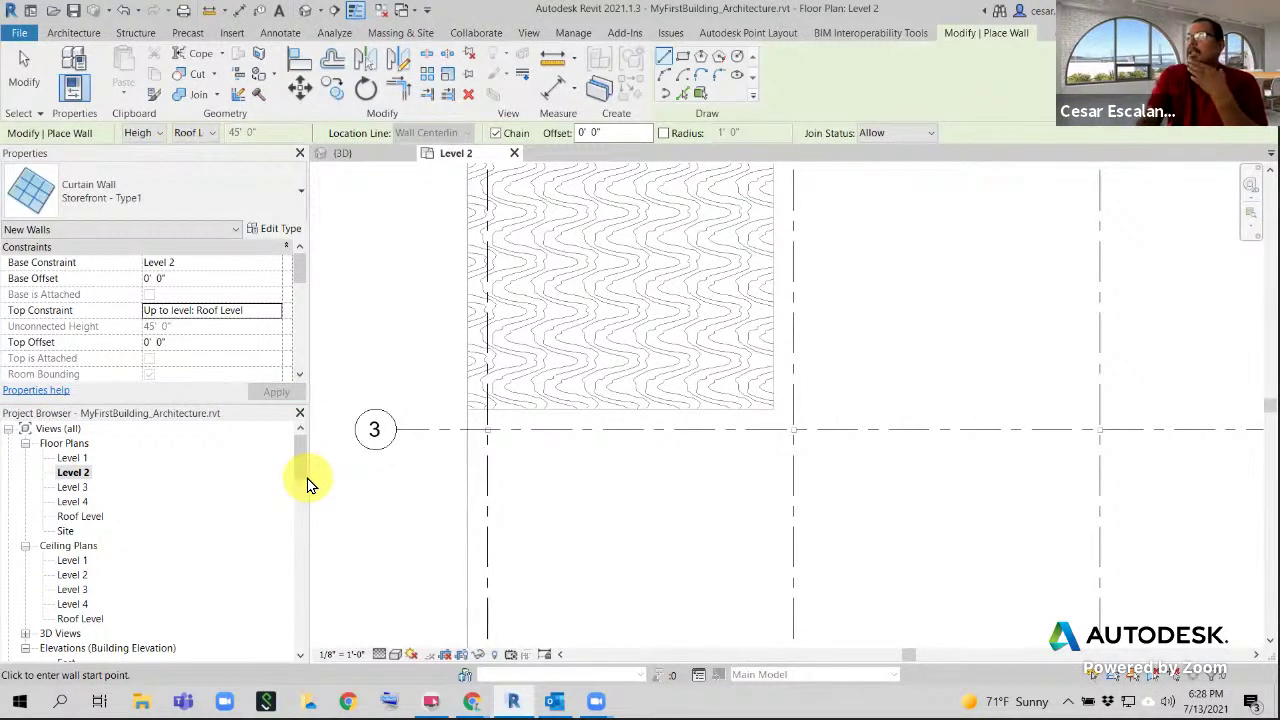
click(203, 344)
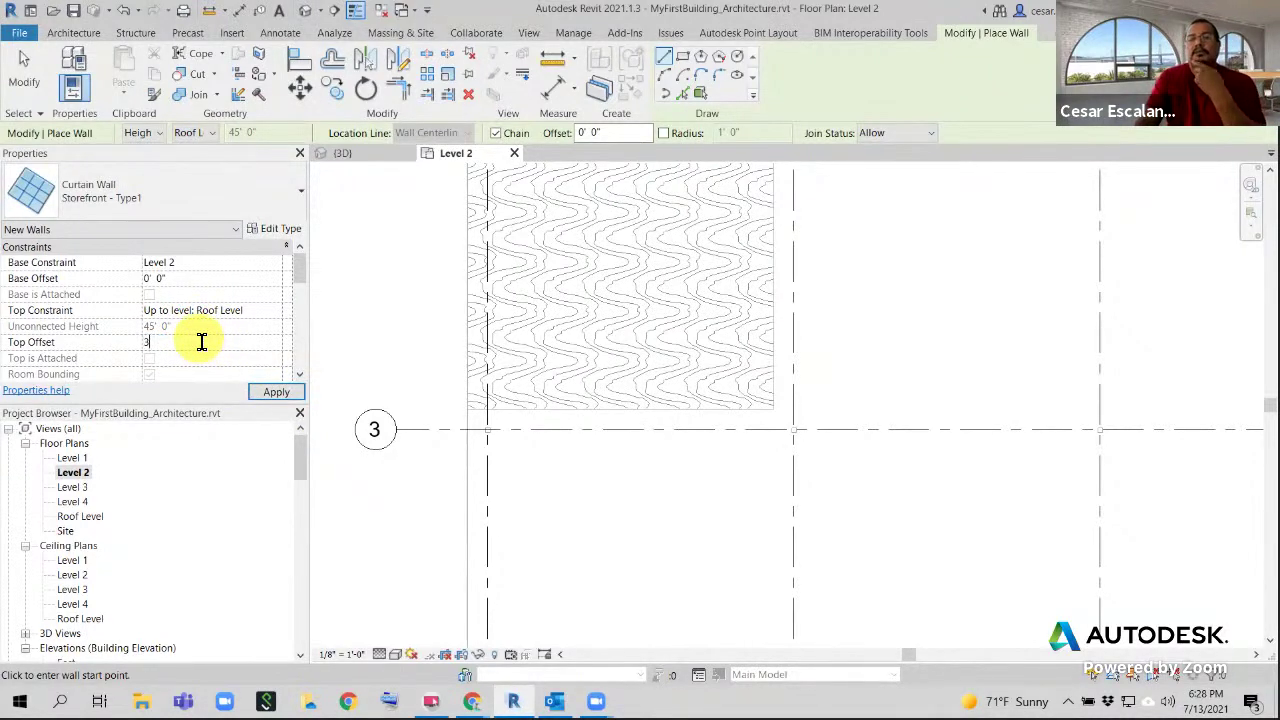
click(255, 391)
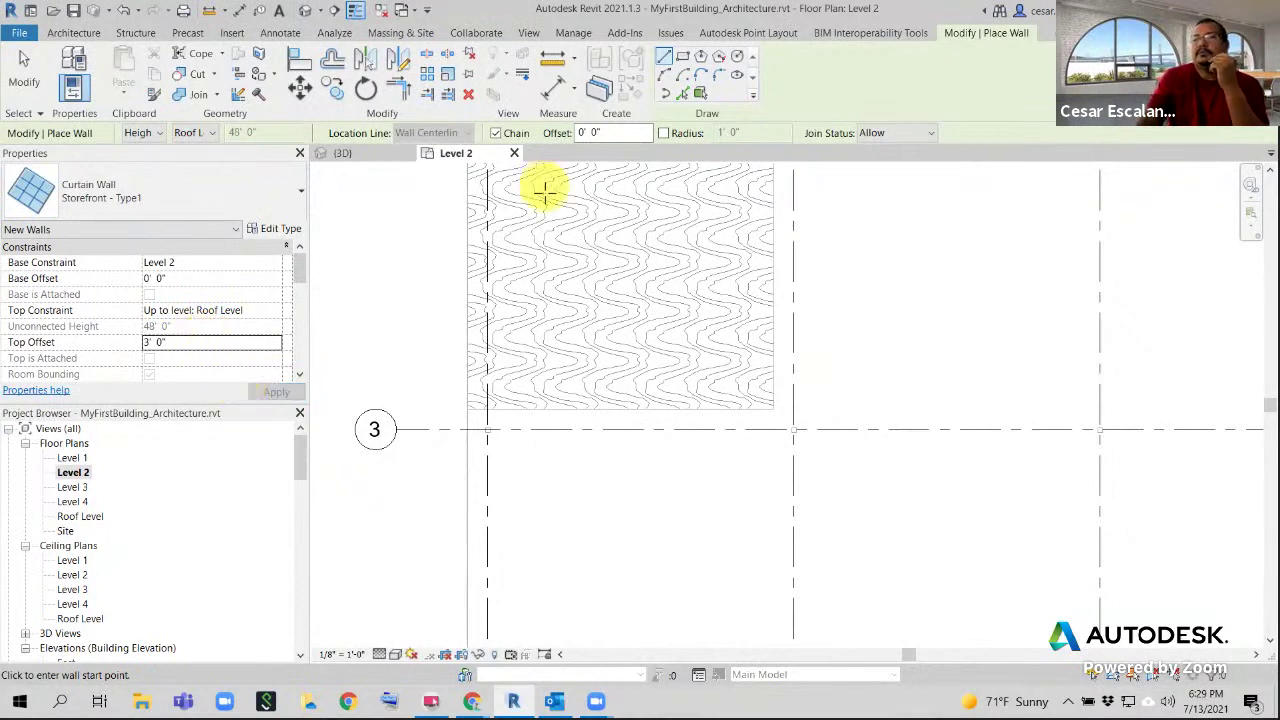
Set the wall drawing offset to 2' 0"
scroll(518, 318, down, 3)
middle_drag(550, 282, 535, 423)
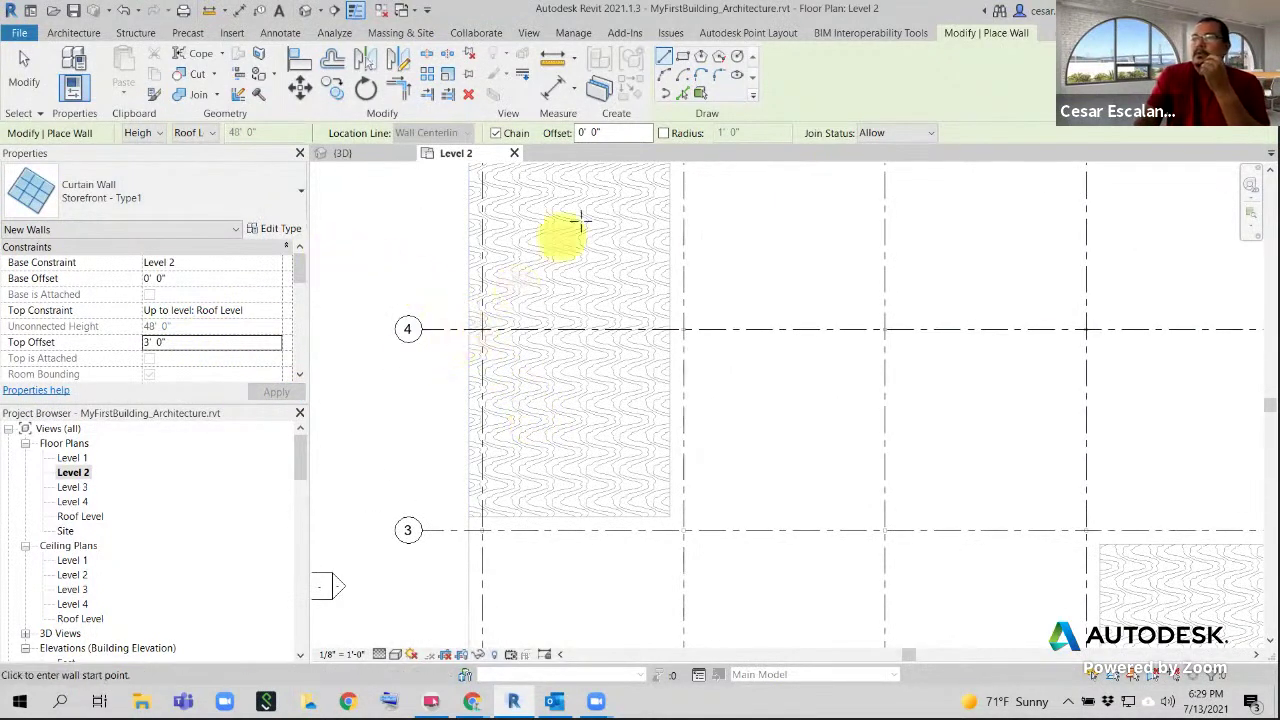
click(605, 133)
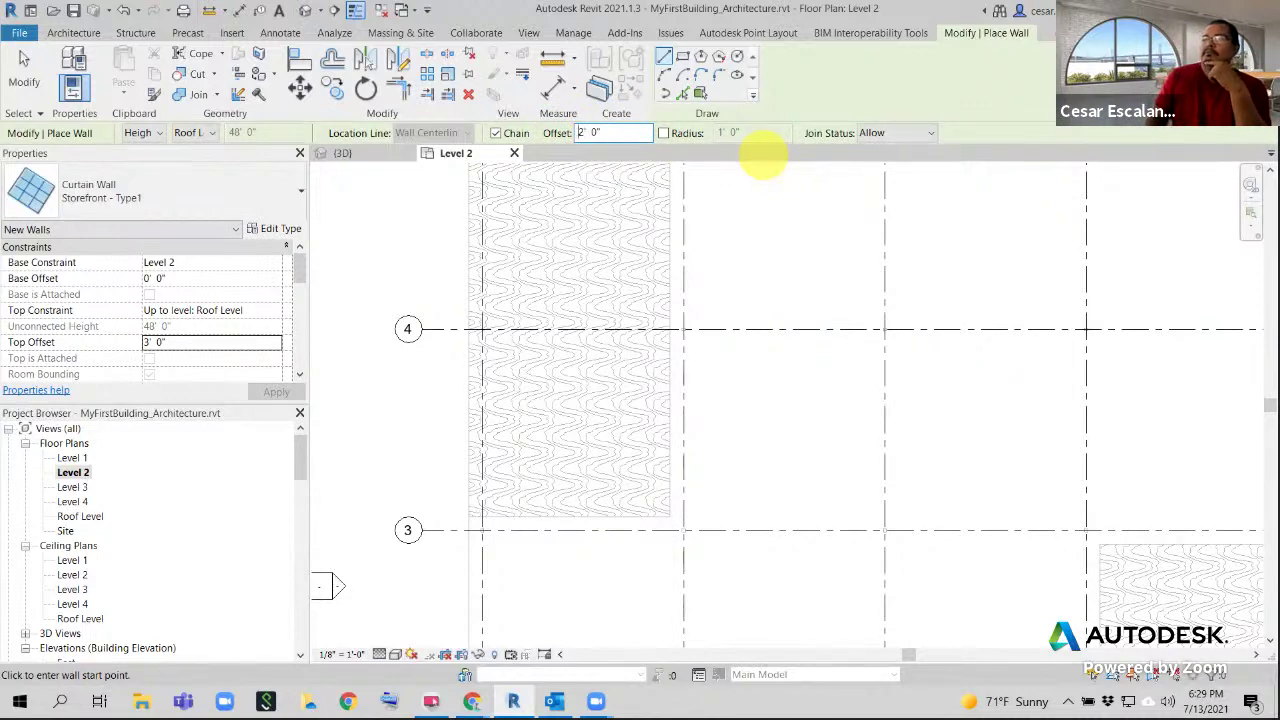
middle_drag(652, 405, 643, 649)
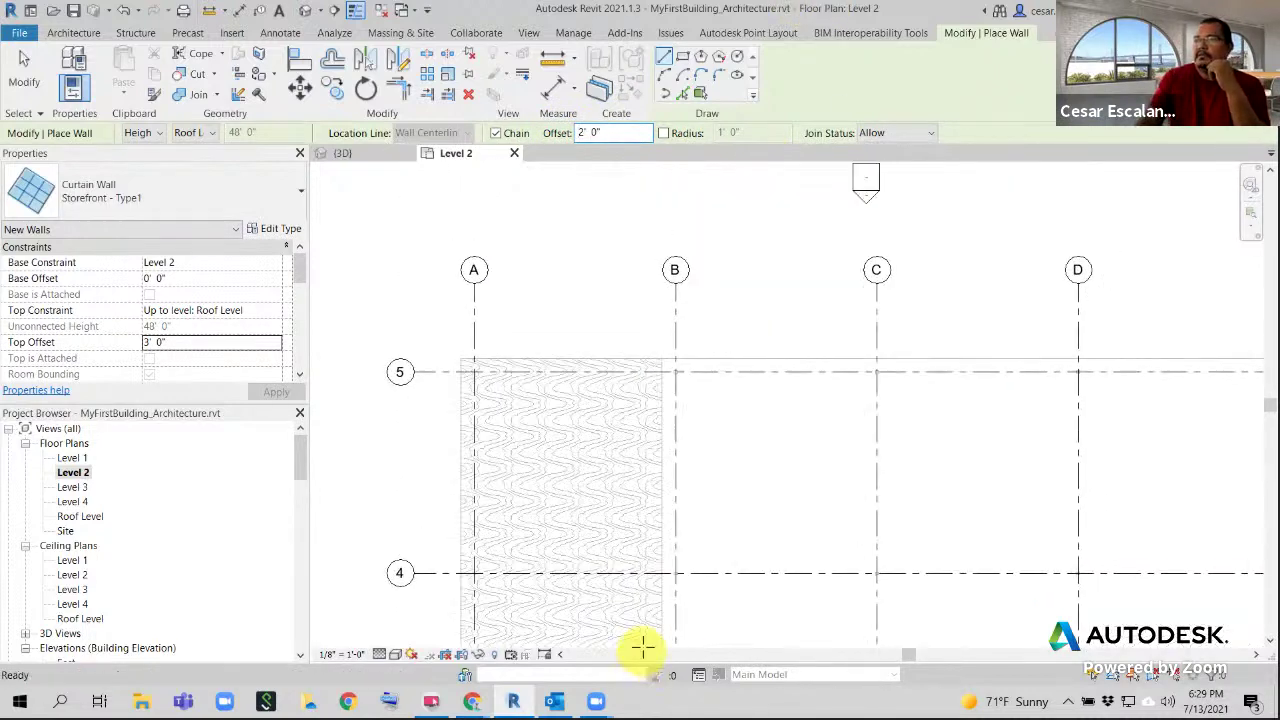
middle_drag(612, 375, 411, 238)
middle_drag(526, 386, 648, 267)
scroll(449, 520, down, 2)
scroll(449, 503, up, 5)
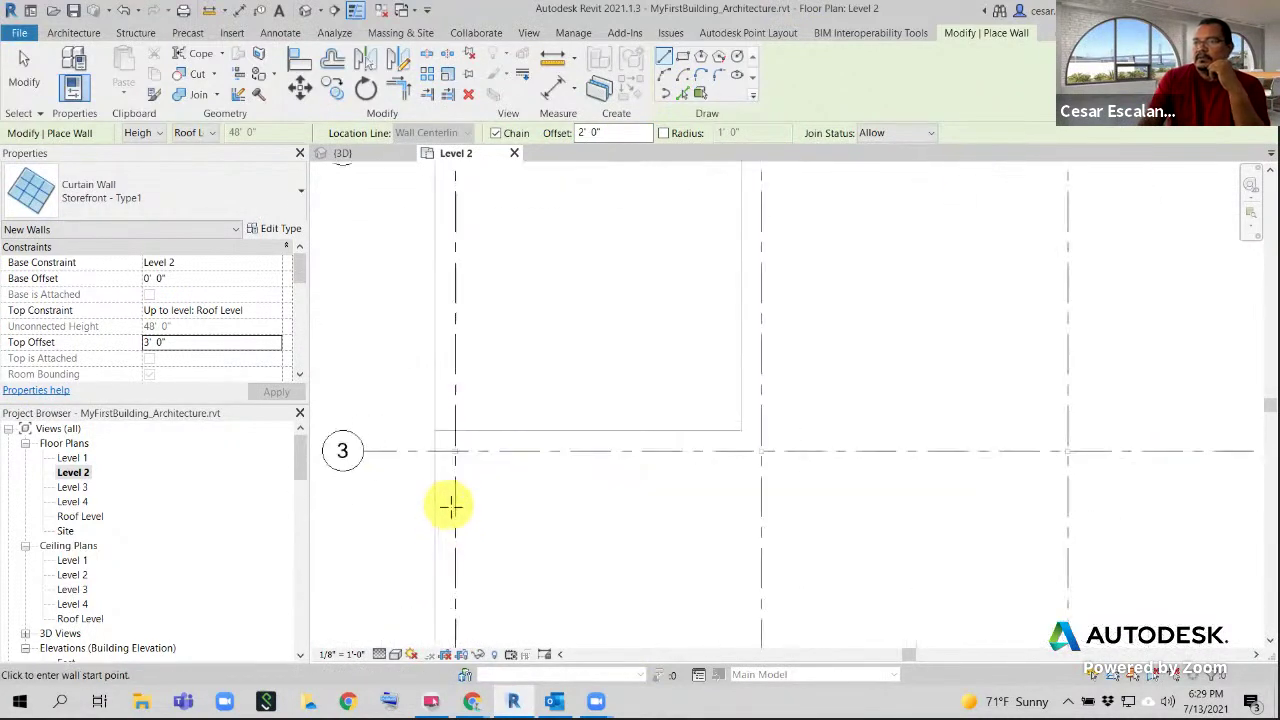
Draw the offset curtain wall segment along grid line 3 from grid intersection A3 to B3 and finish placing walls
scroll(456, 443, up, 3)
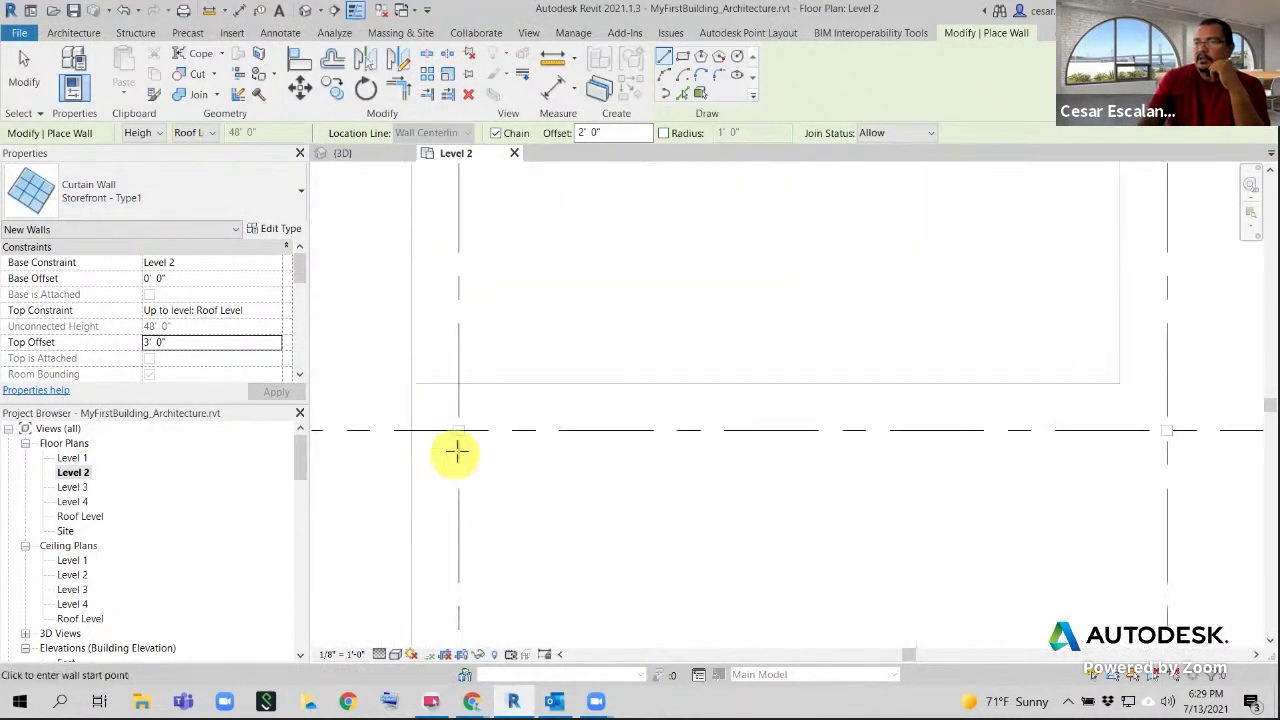
scroll(459, 430, up, 2)
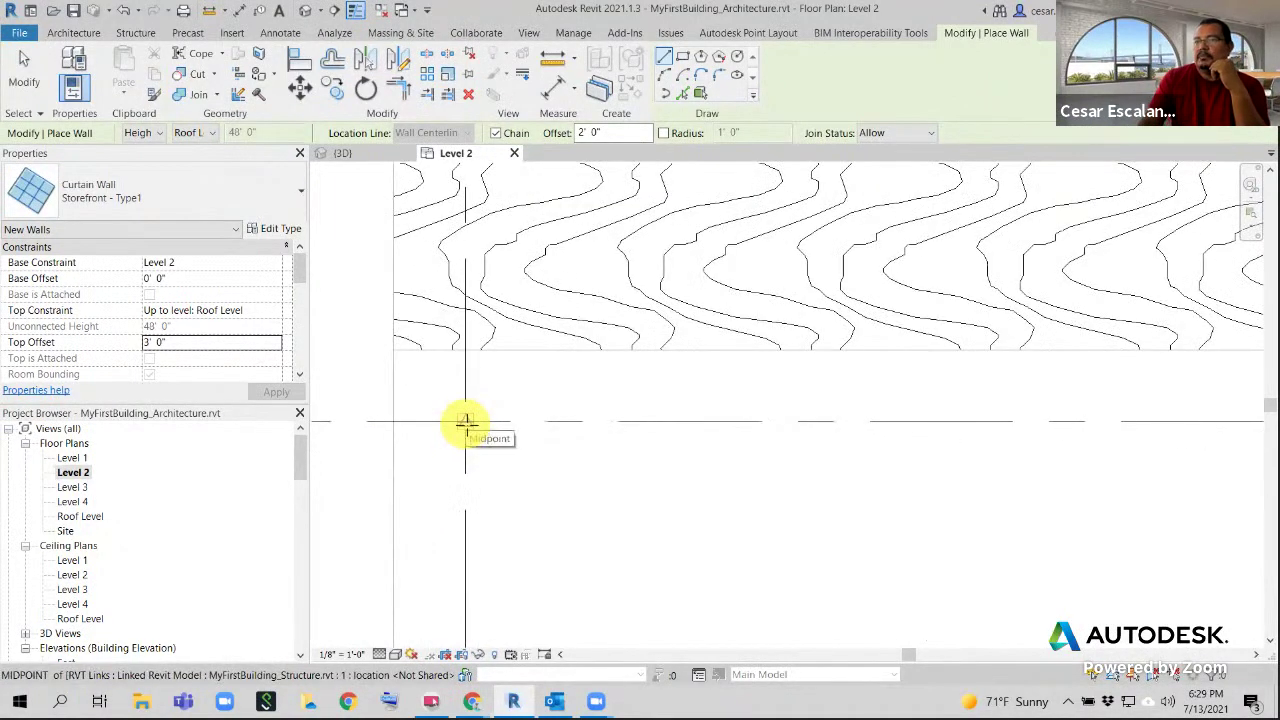
scroll(686, 525, down, 3)
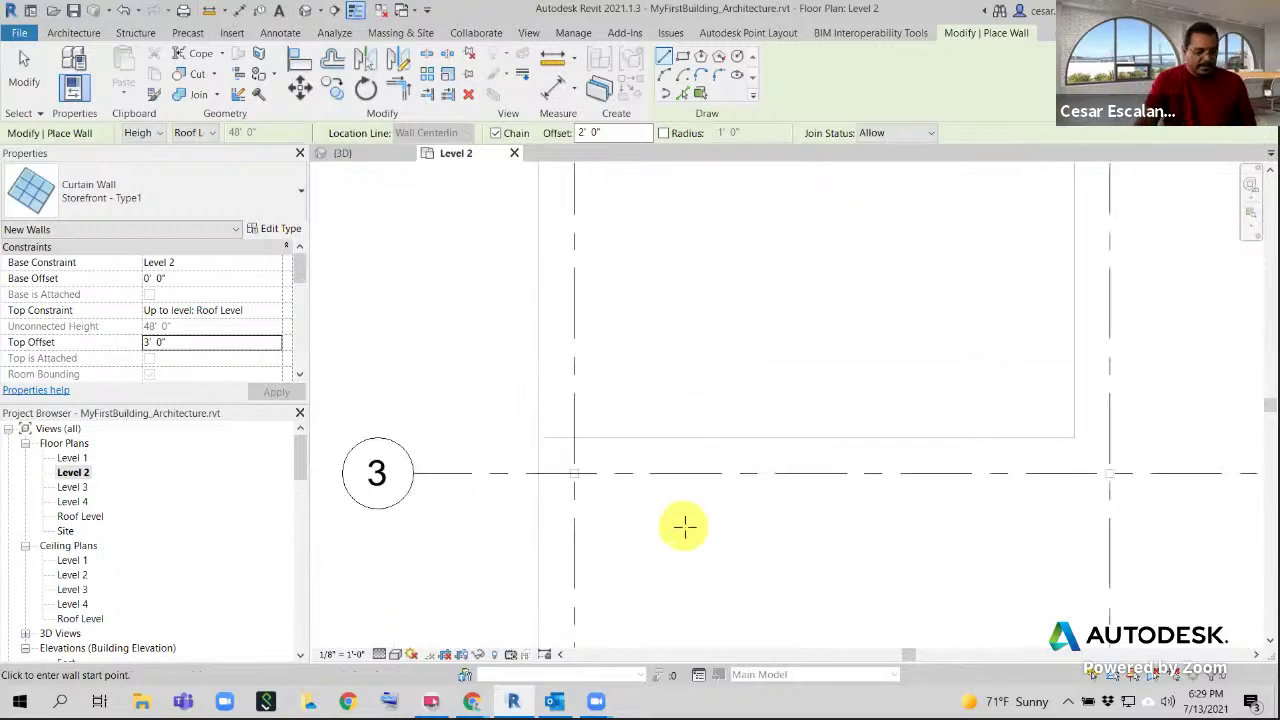
key(s)
key(u)
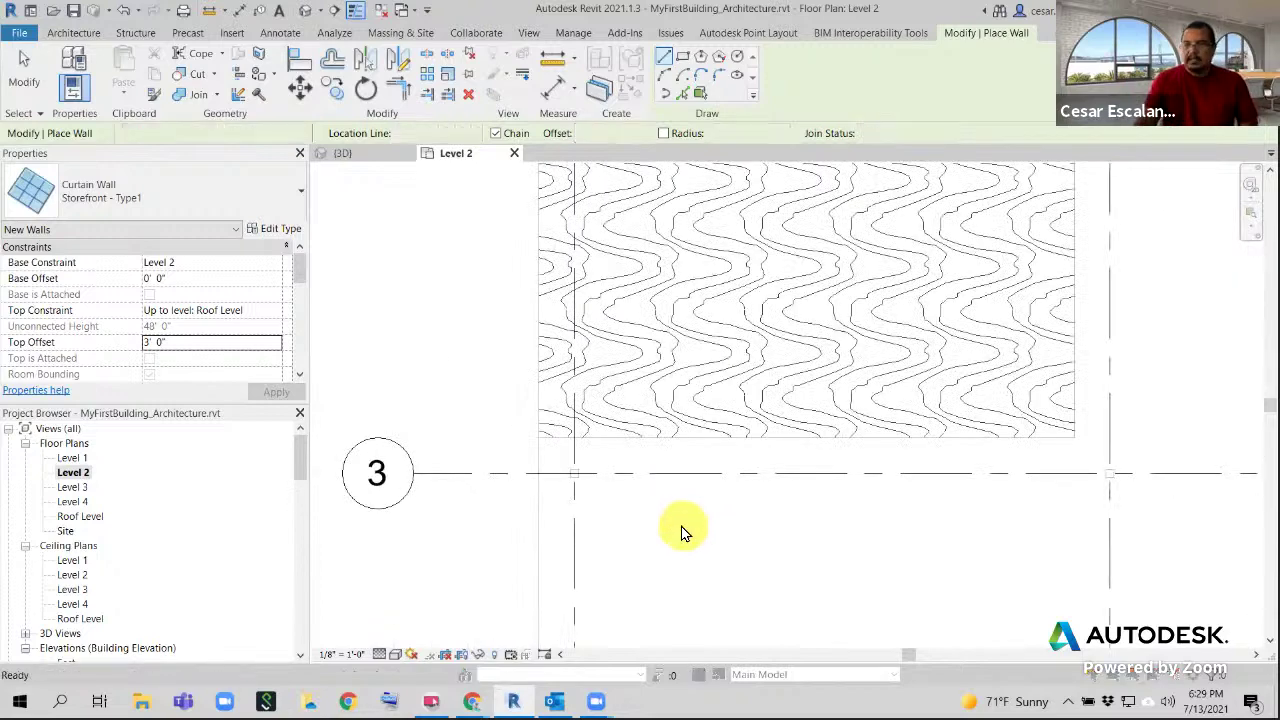
click(563, 502)
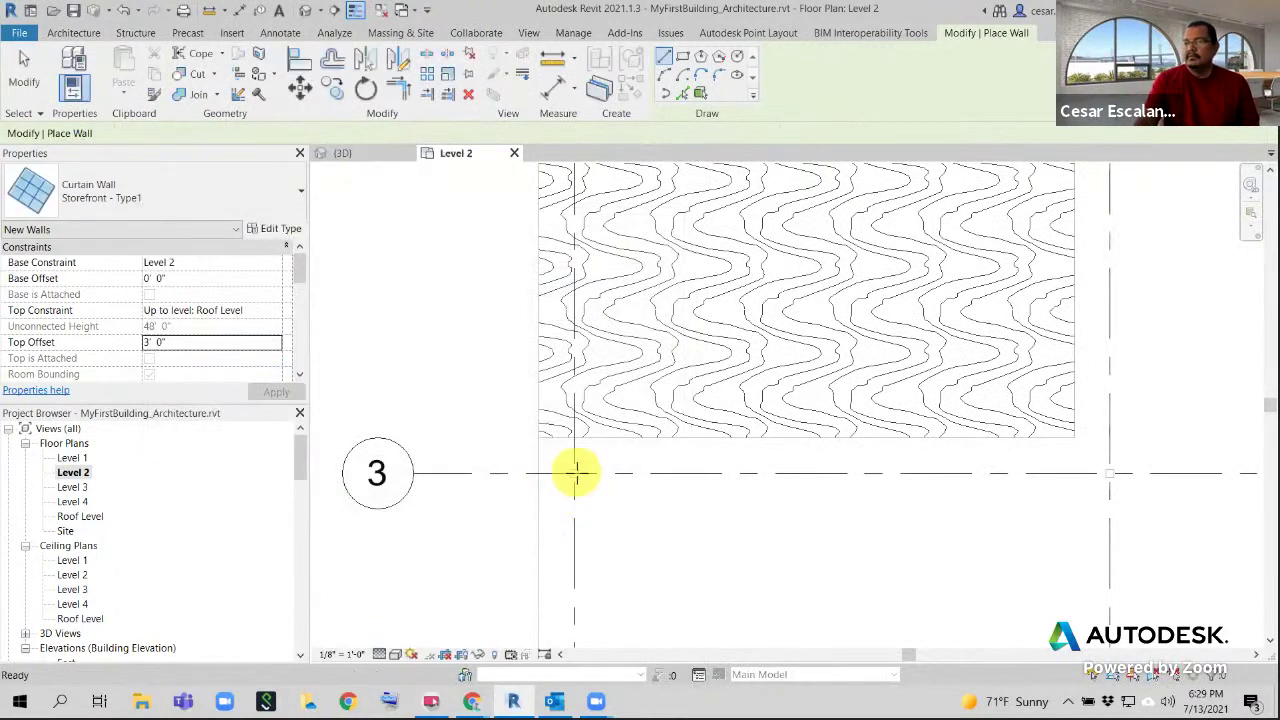
scroll(572, 475, up, 2)
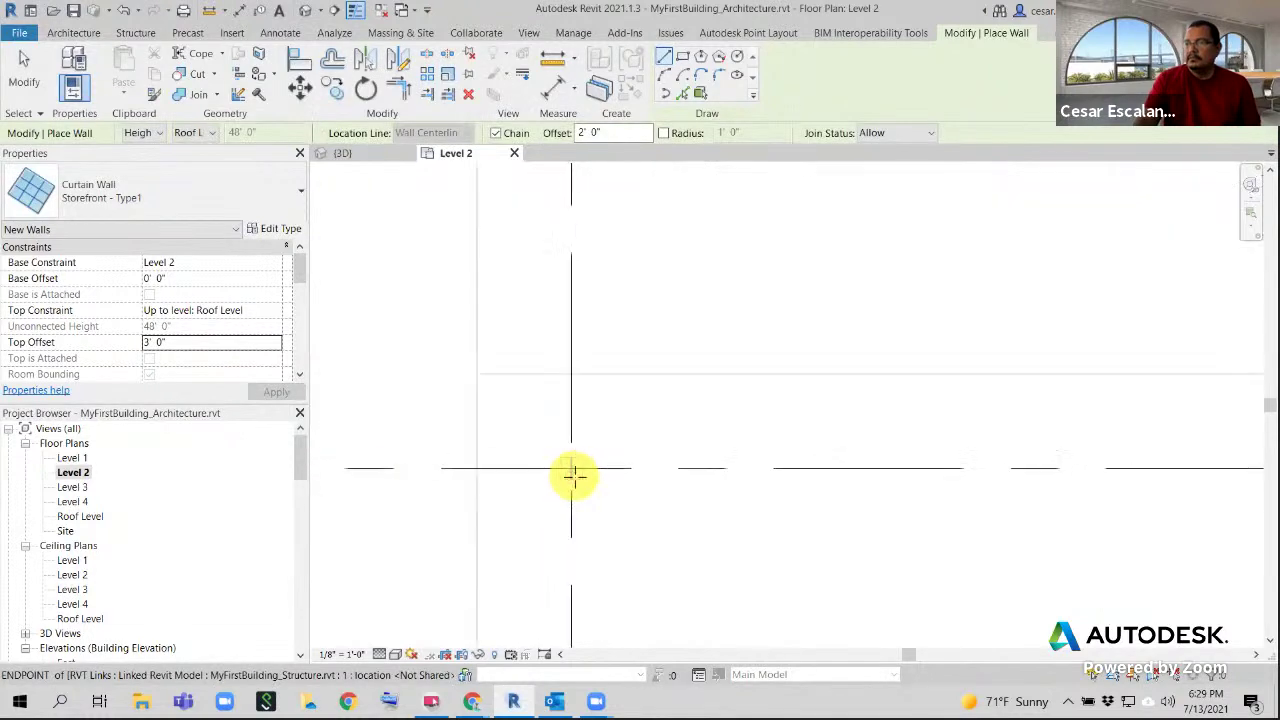
click(572, 471)
scroll(716, 440, down, 1)
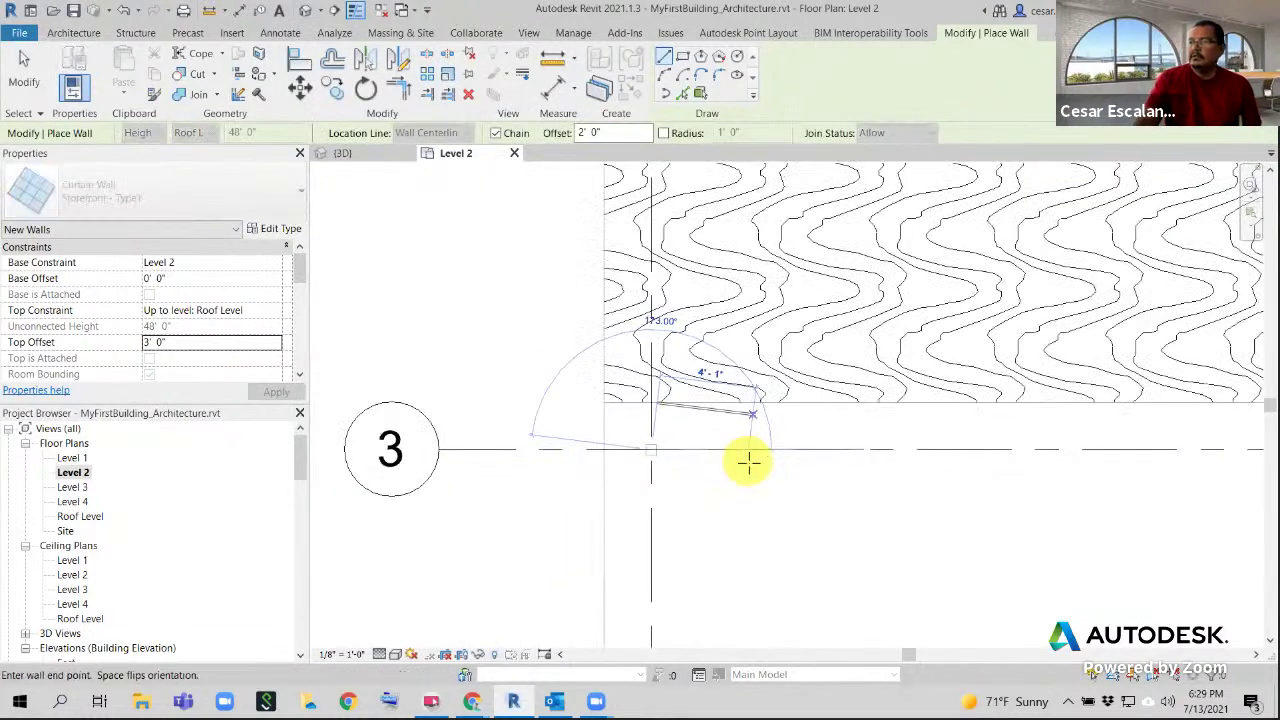
mouse_move(766, 449)
middle_down()
mouse_move(700, 471)
mouse_move(624, 467)
middle_up()
scroll(625, 467, up, 3)
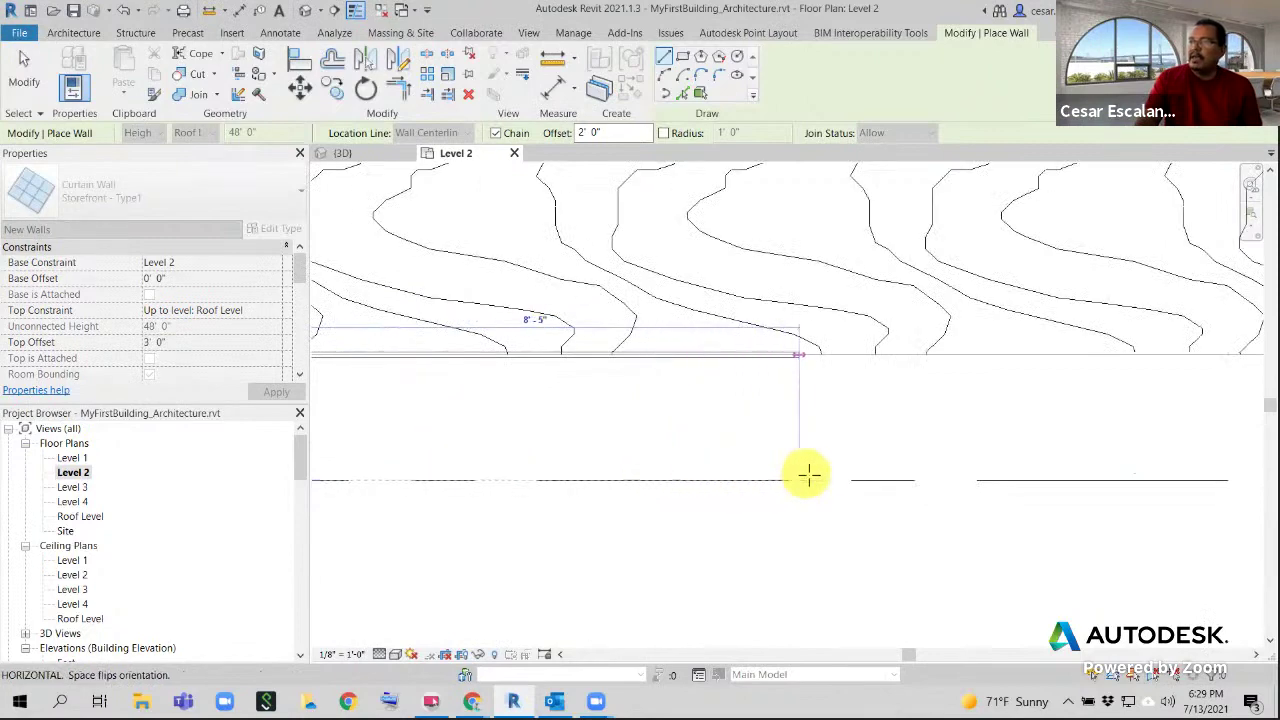
middle_drag(829, 486, 557, 486)
scroll(560, 486, down, 2)
middle_drag(722, 489, 316, 501)
scroll(767, 500, up, 1)
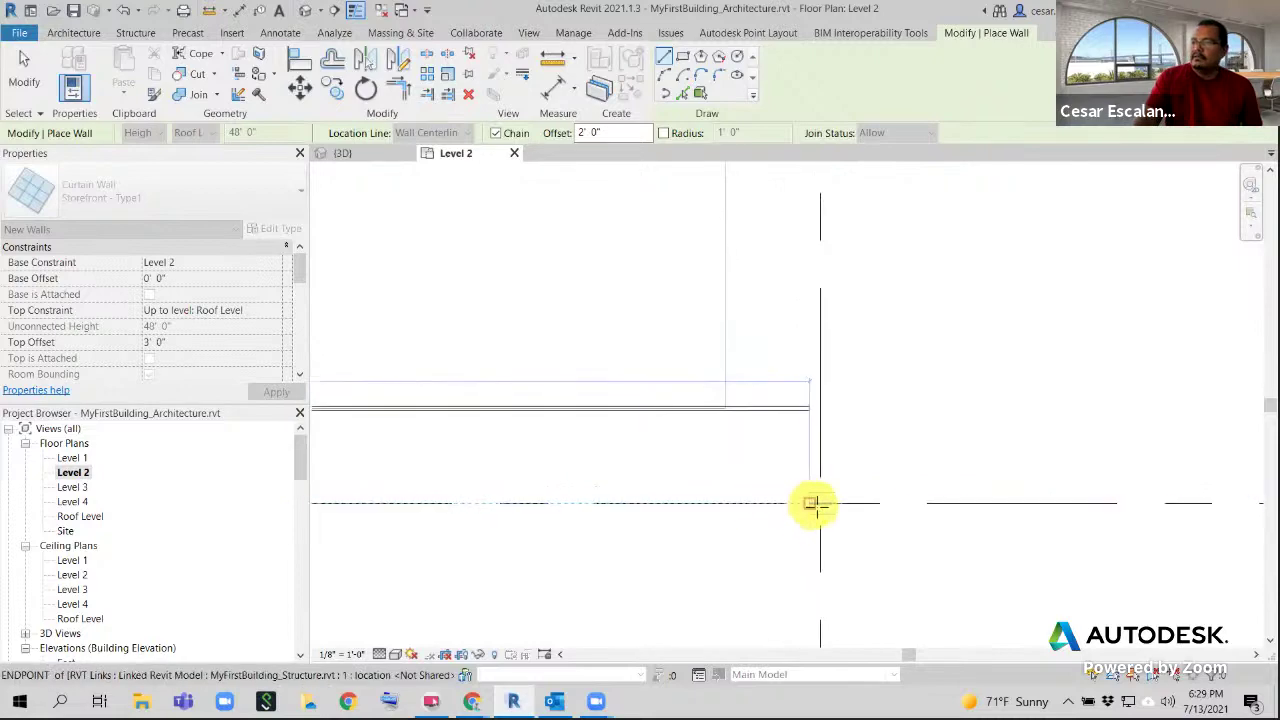
click(820, 503)
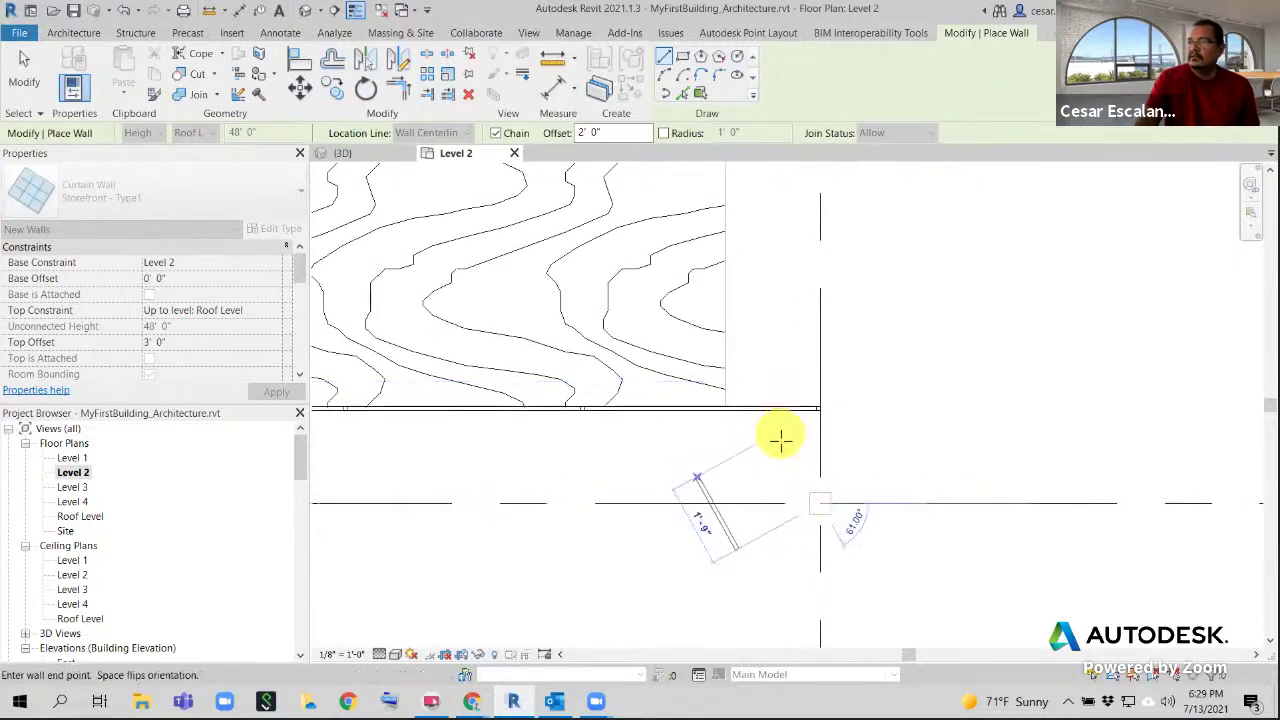
key(Escape)
key(Escape)
Change the curtain wall segment along grid line 3 to the Storefront type
middle_drag(700, 435, 971, 446)
scroll(930, 450, down, 2)
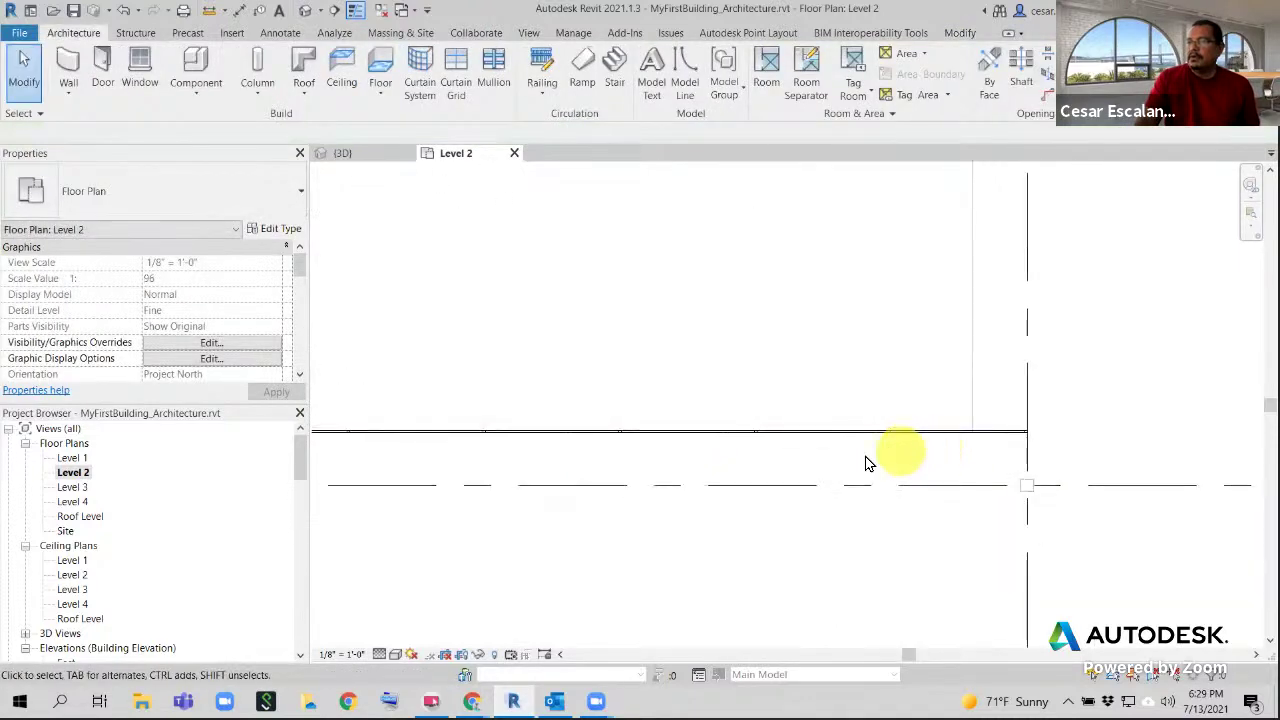
middle_drag(628, 499, 983, 511)
middle_drag(824, 485, 625, 495)
scroll(434, 477, up, 4)
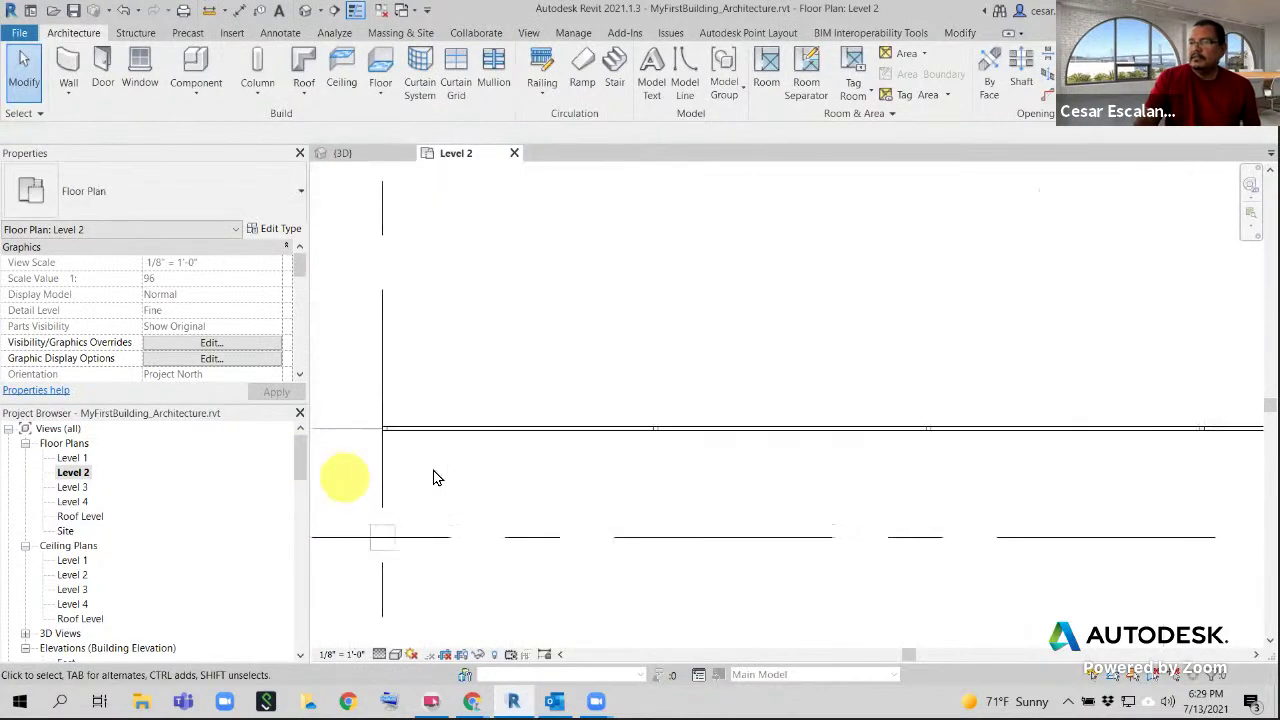
middle_drag(446, 463, 680, 467)
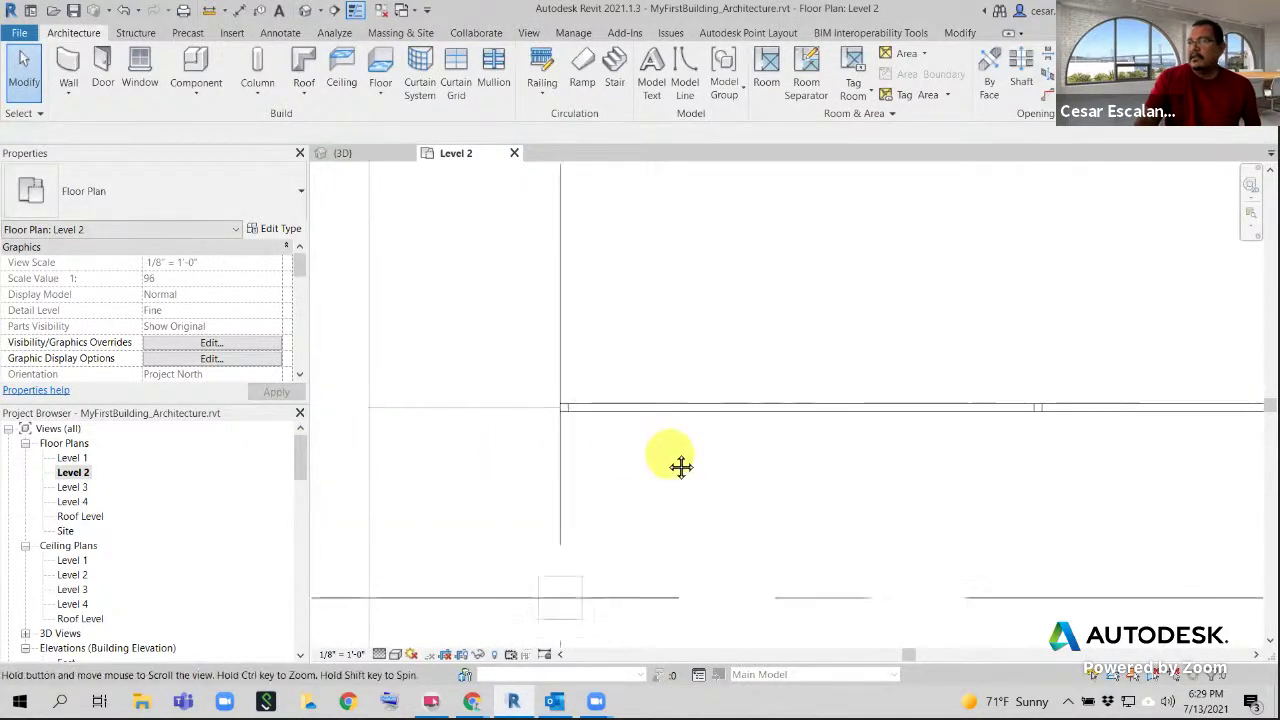
click(646, 410)
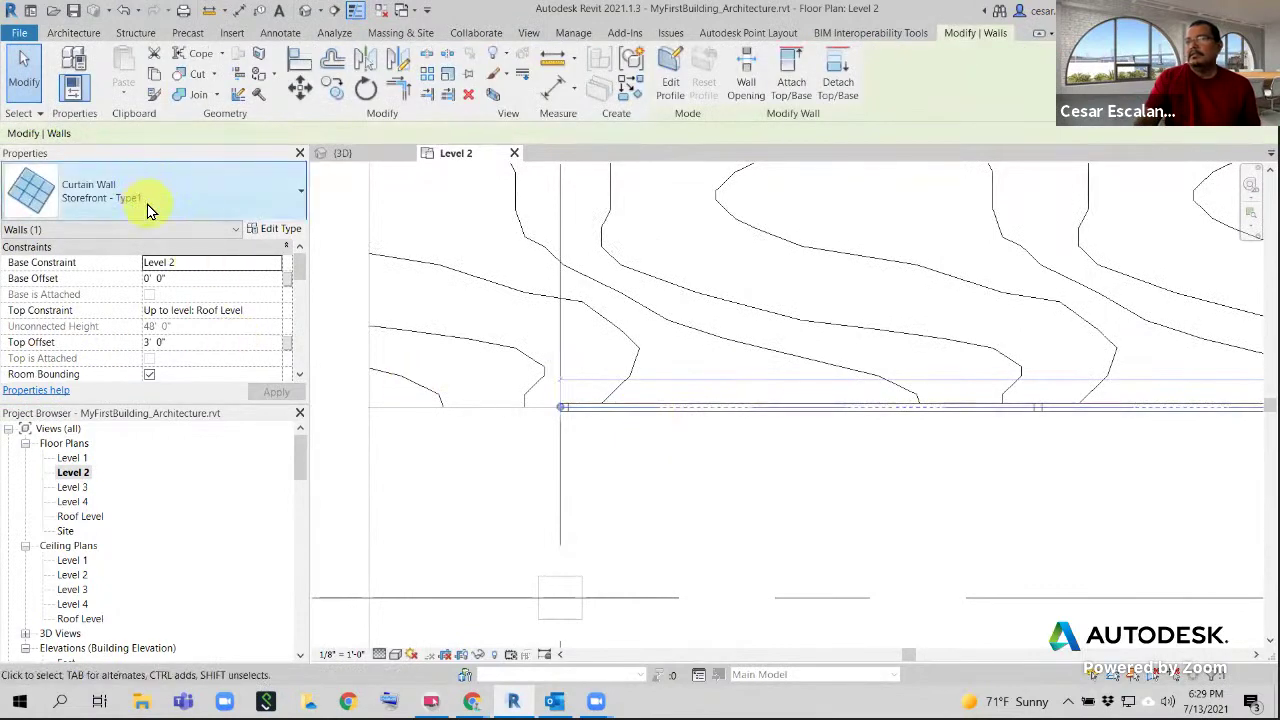
click(147, 200)
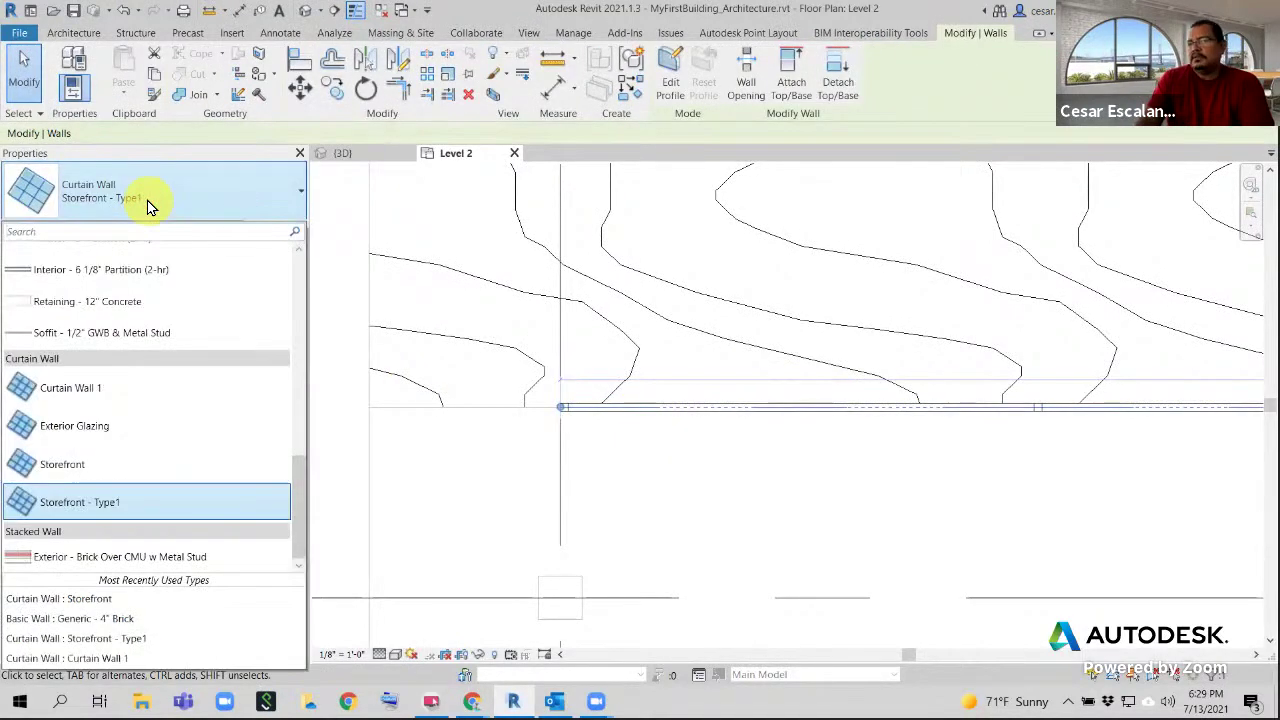
click(90, 466)
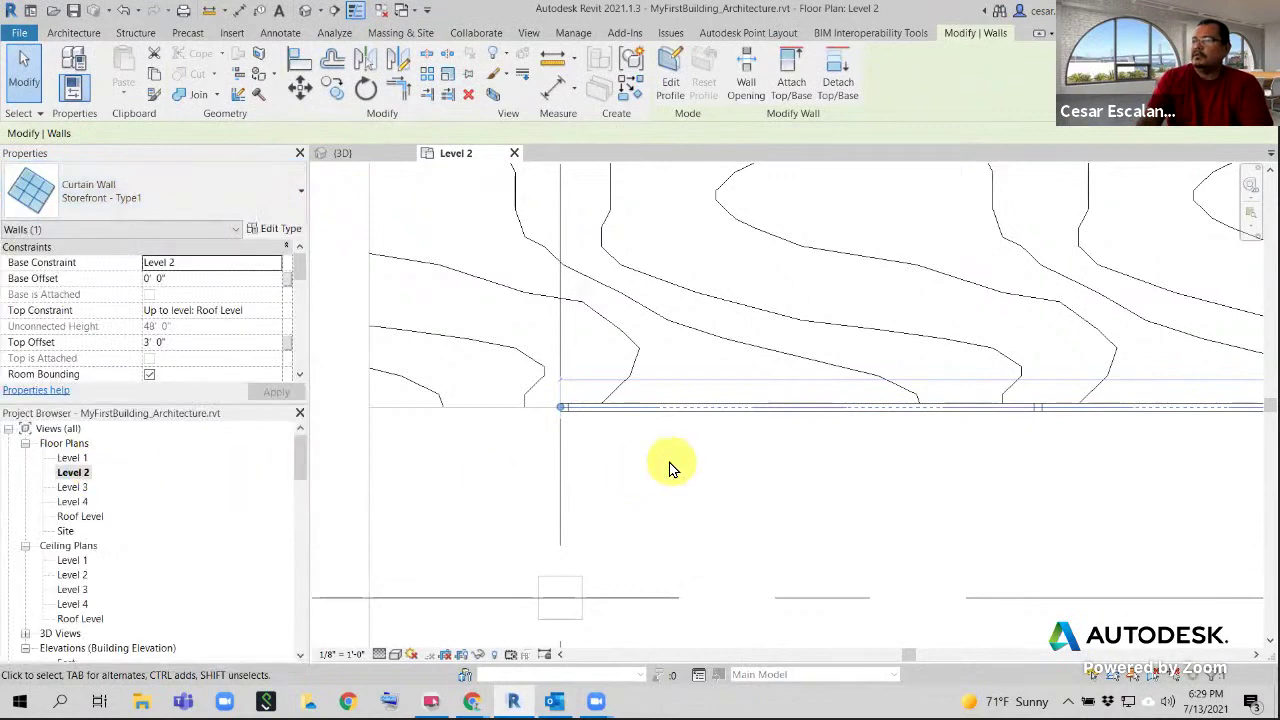
middle_drag(711, 462, 480, 463)
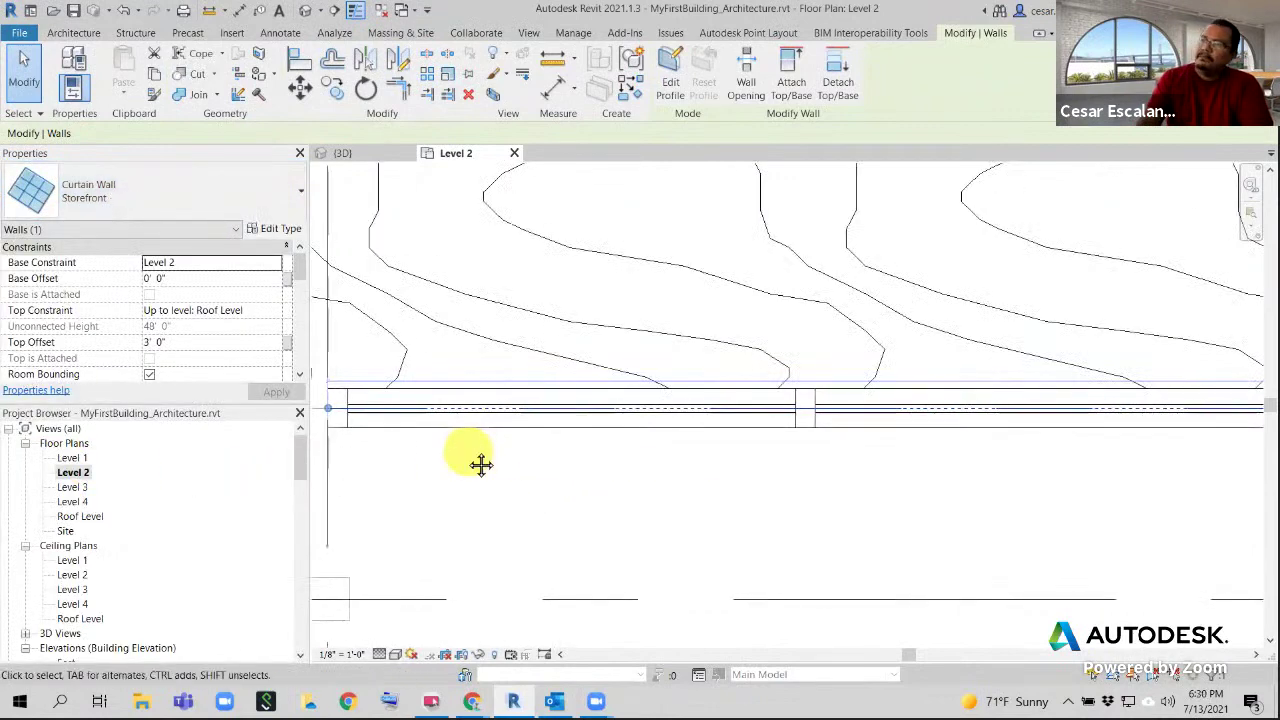
Measure the distance from the mullion's outer edge to the curtain wall's centerline at grid line A
scroll(474, 464, down, 2)
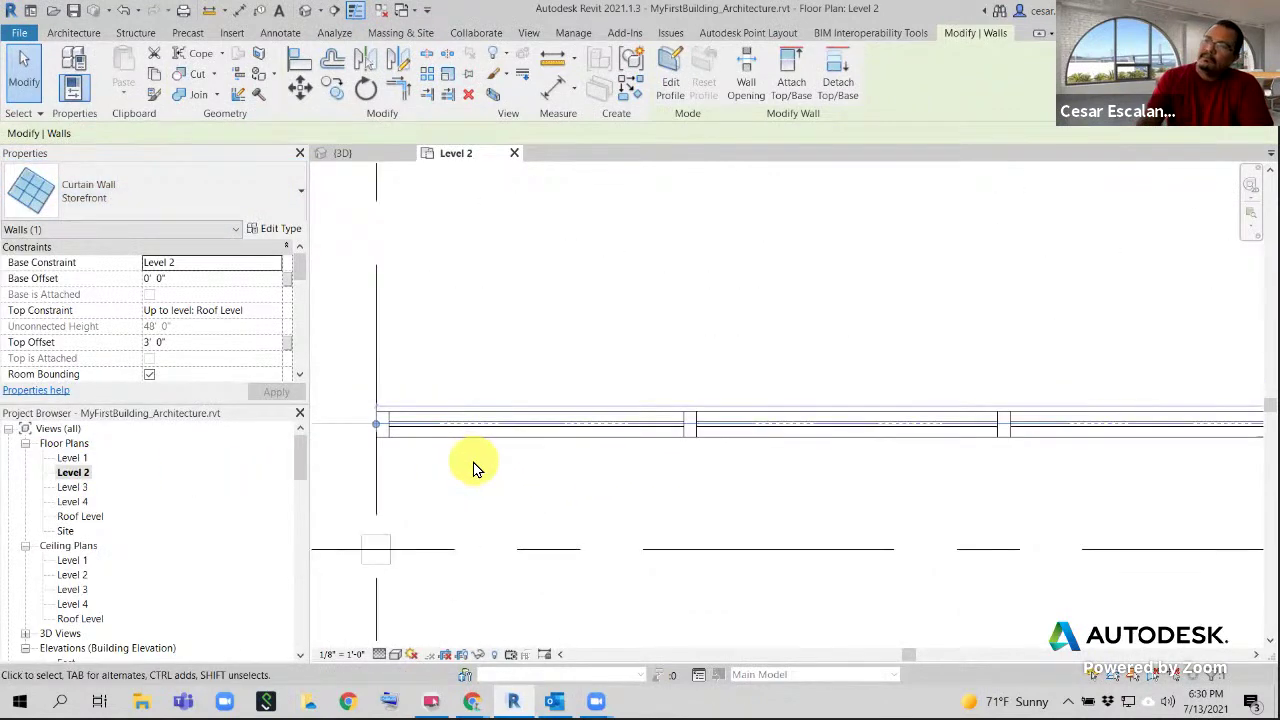
click(209, 12)
scroll(376, 455, up, 2)
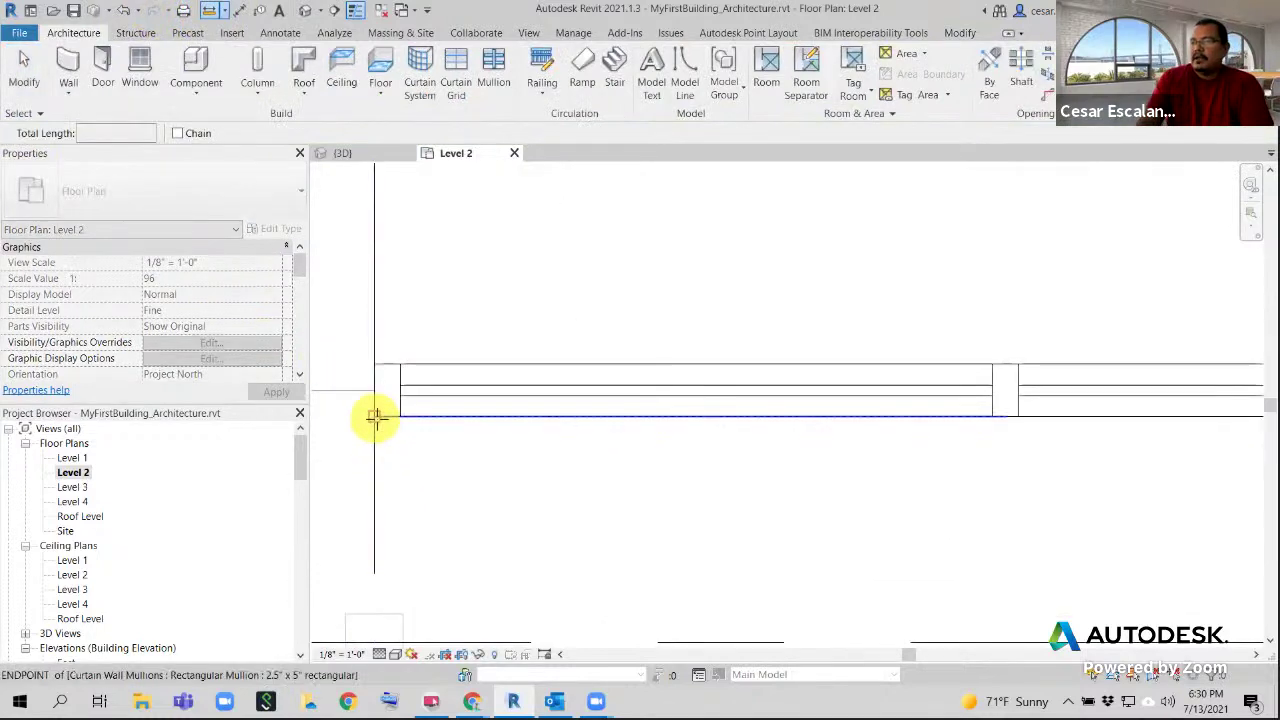
click(372, 415)
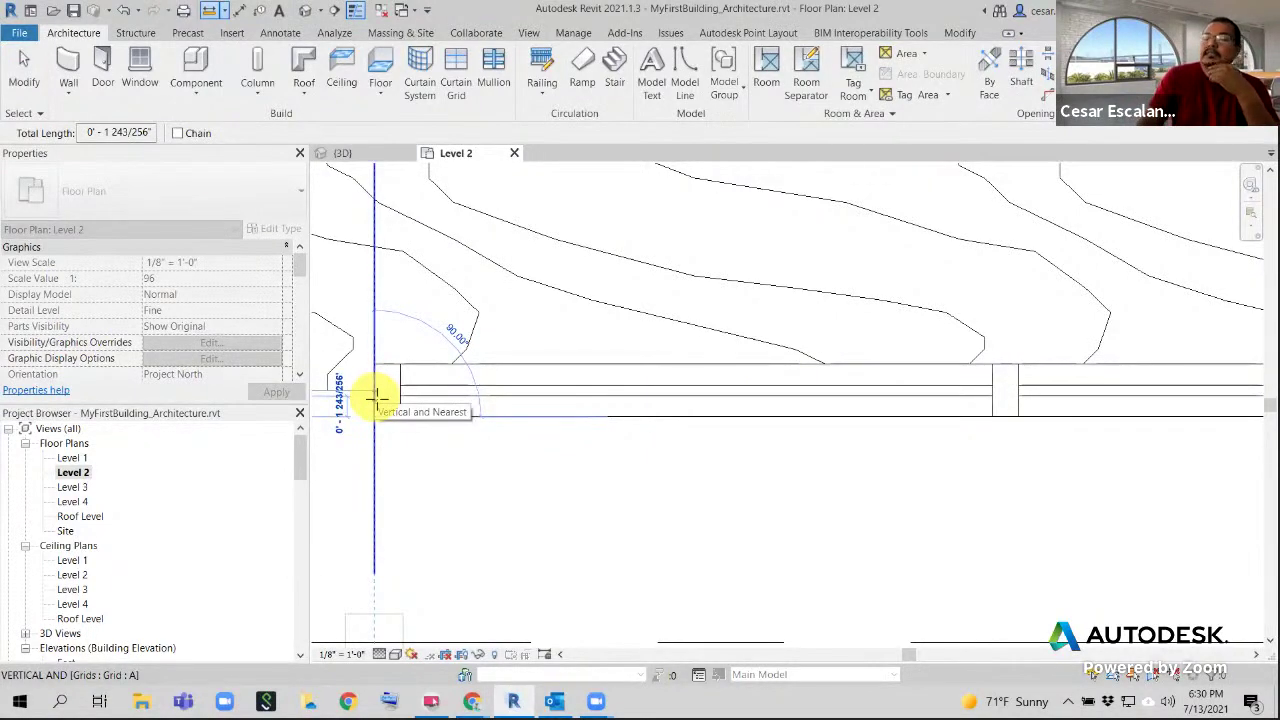
key(Escape)
key(Escape)
Delete the Storefront curtain wall segment along grid line 3 between grids A and B
scroll(445, 440, down, 3)
click(453, 424)
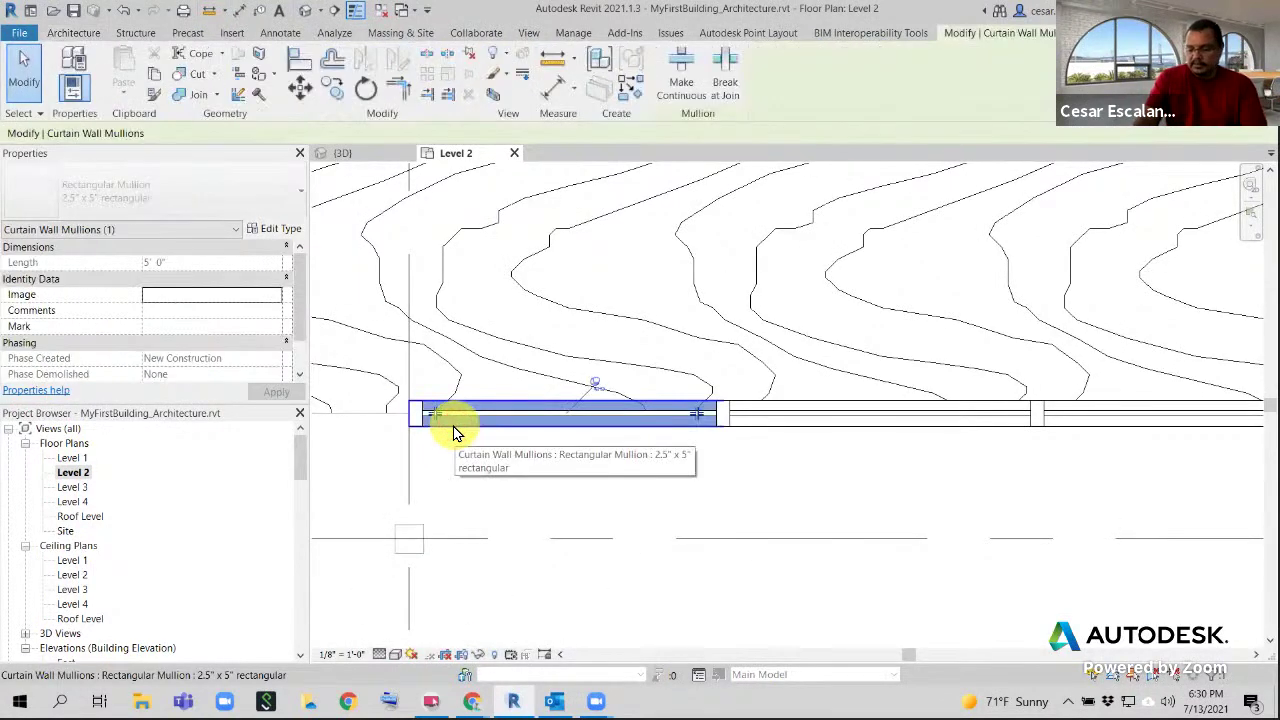
scroll(454, 427, down, 4)
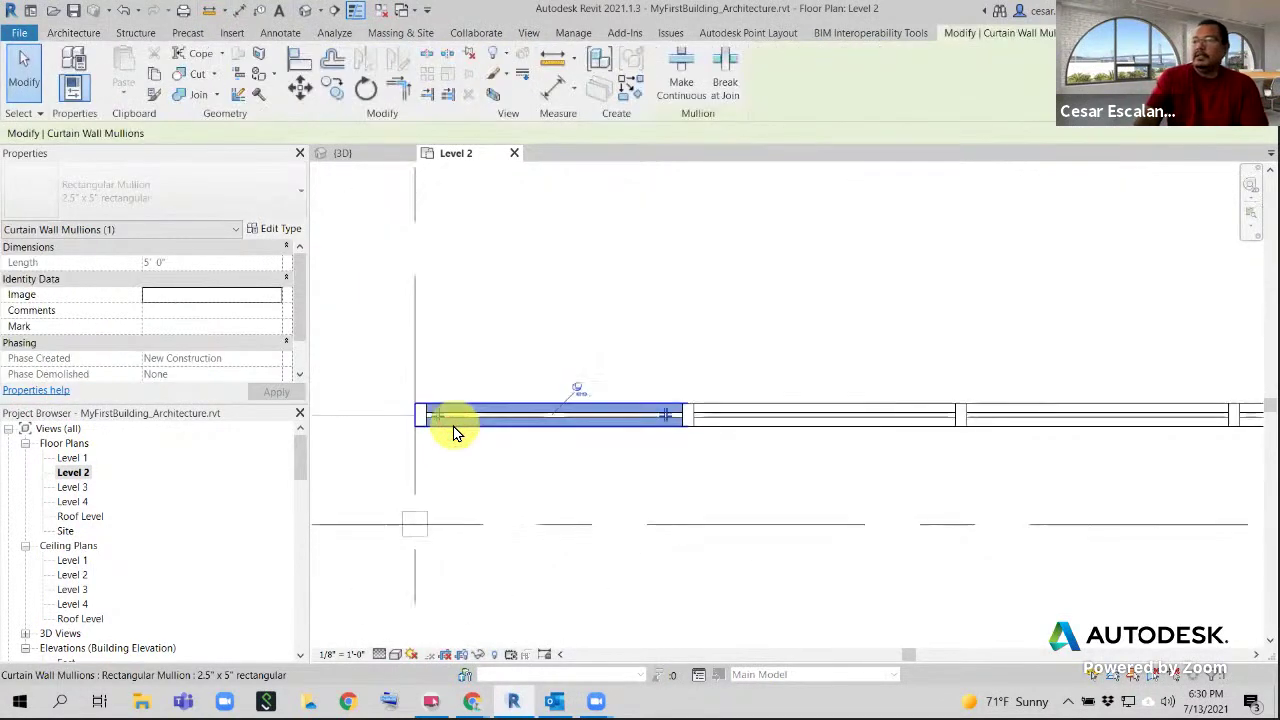
click(640, 460)
click(640, 423)
click(666, 471)
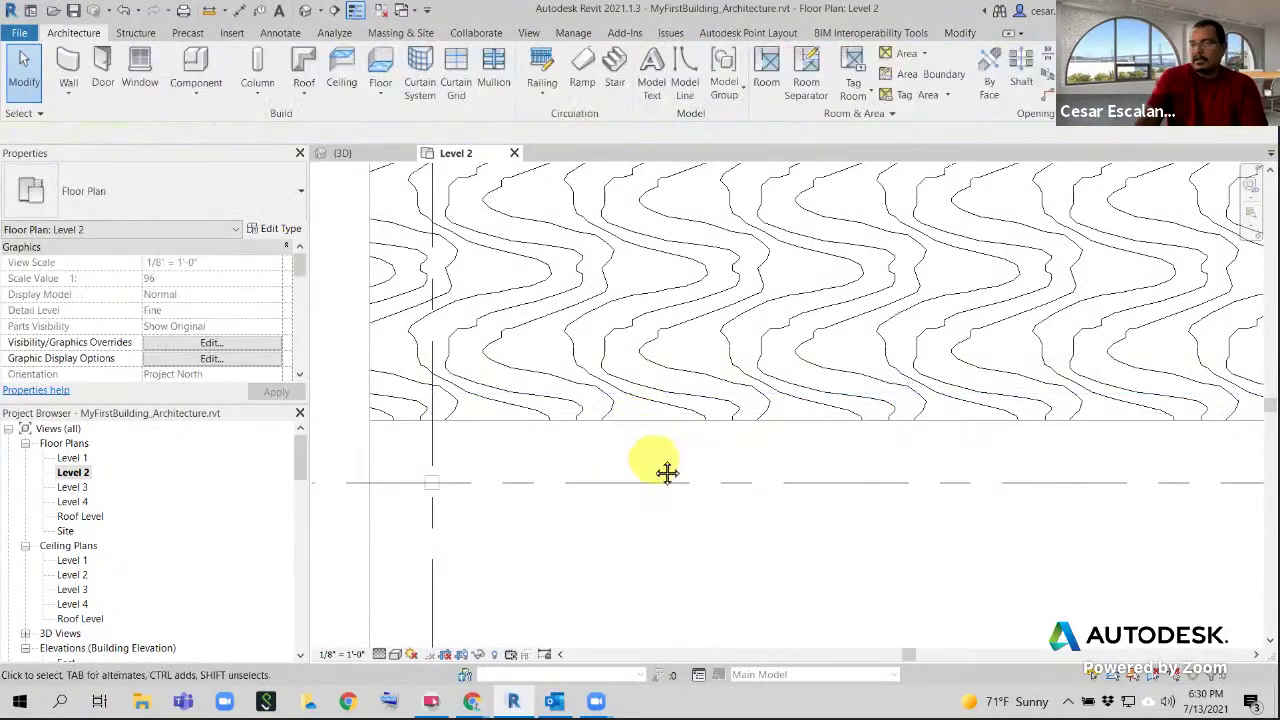
Set up a new curtain wall of the Storefront type with a drawing offset of 2' 2 1/2"
middle_drag(663, 471, 677, 500)
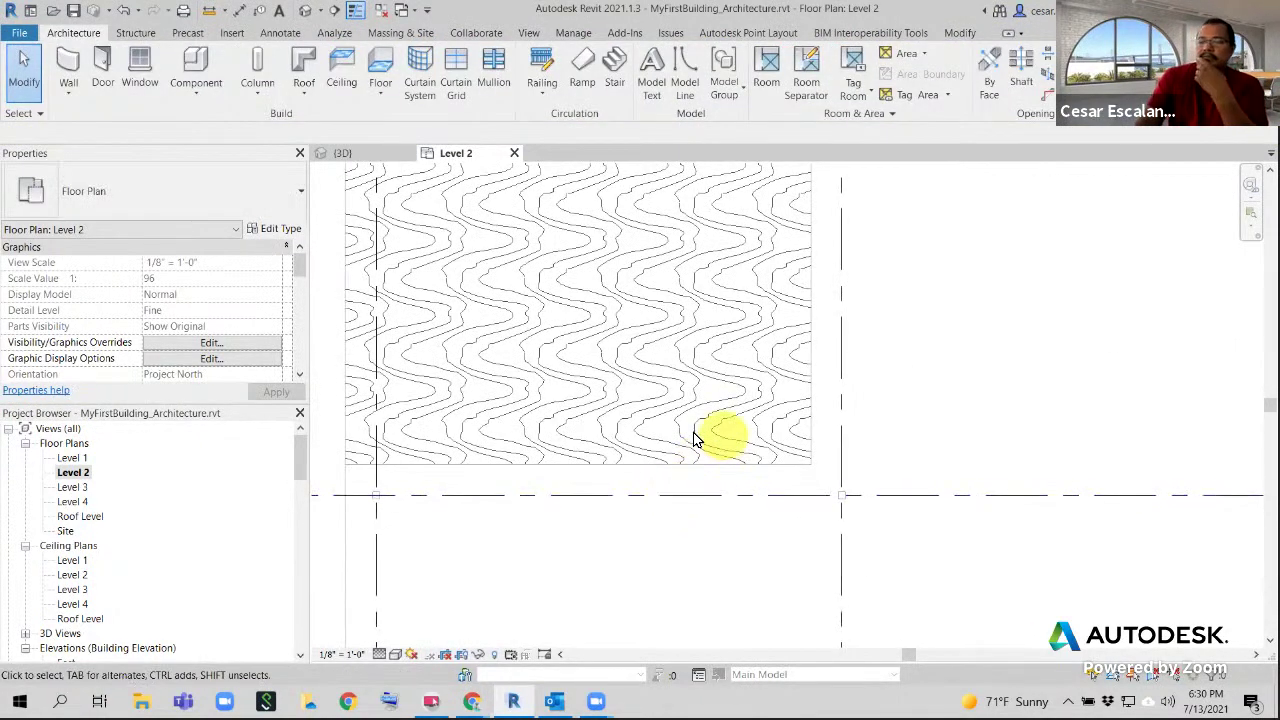
scroll(407, 477, up, 1)
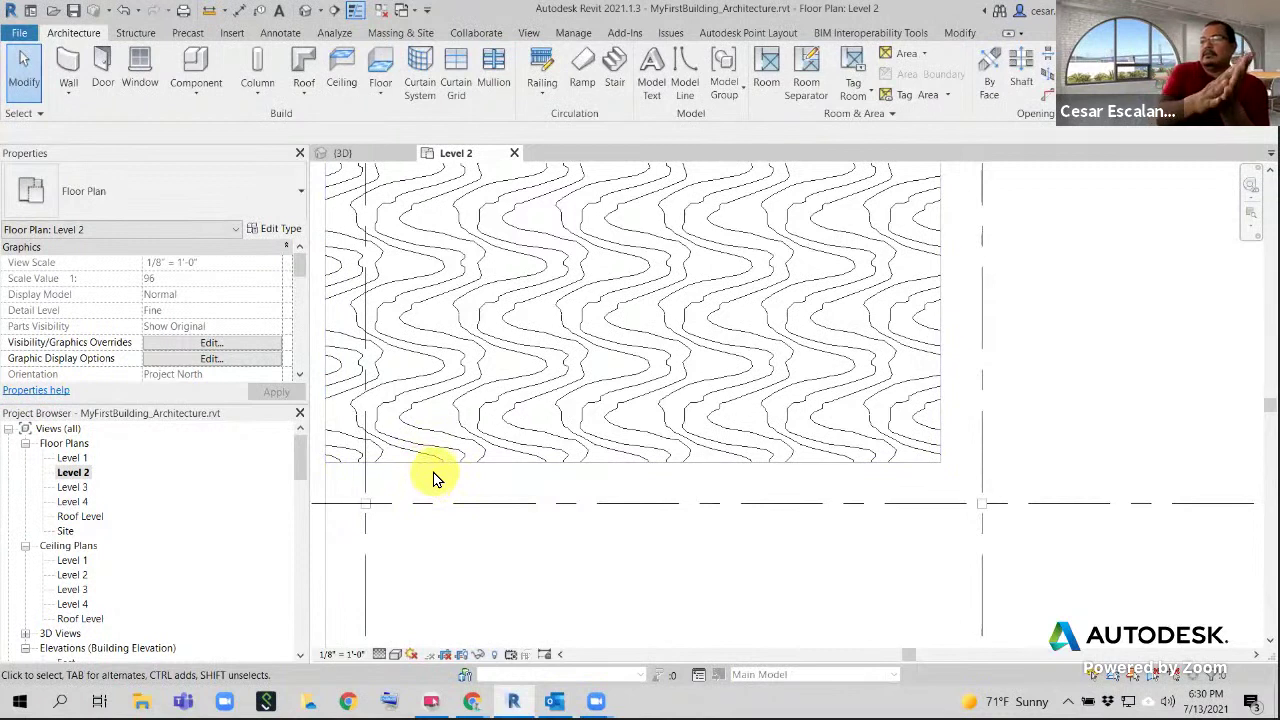
click(65, 64)
click(141, 192)
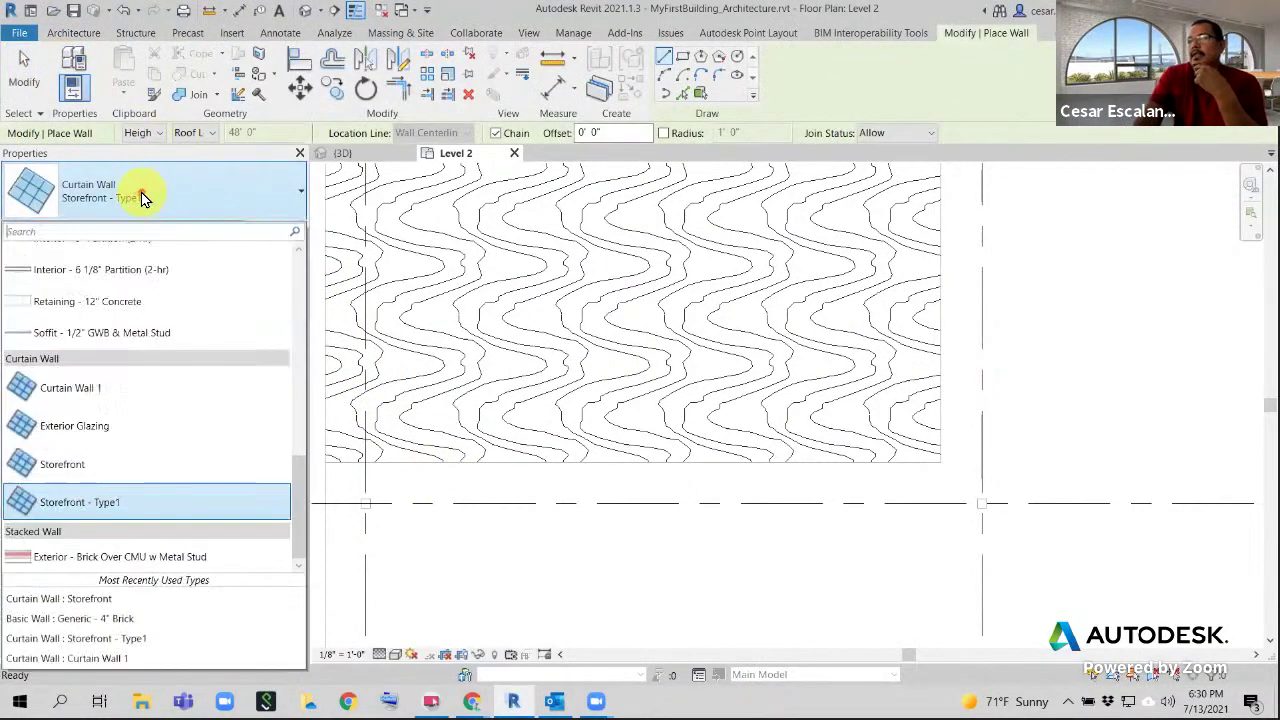
click(91, 463)
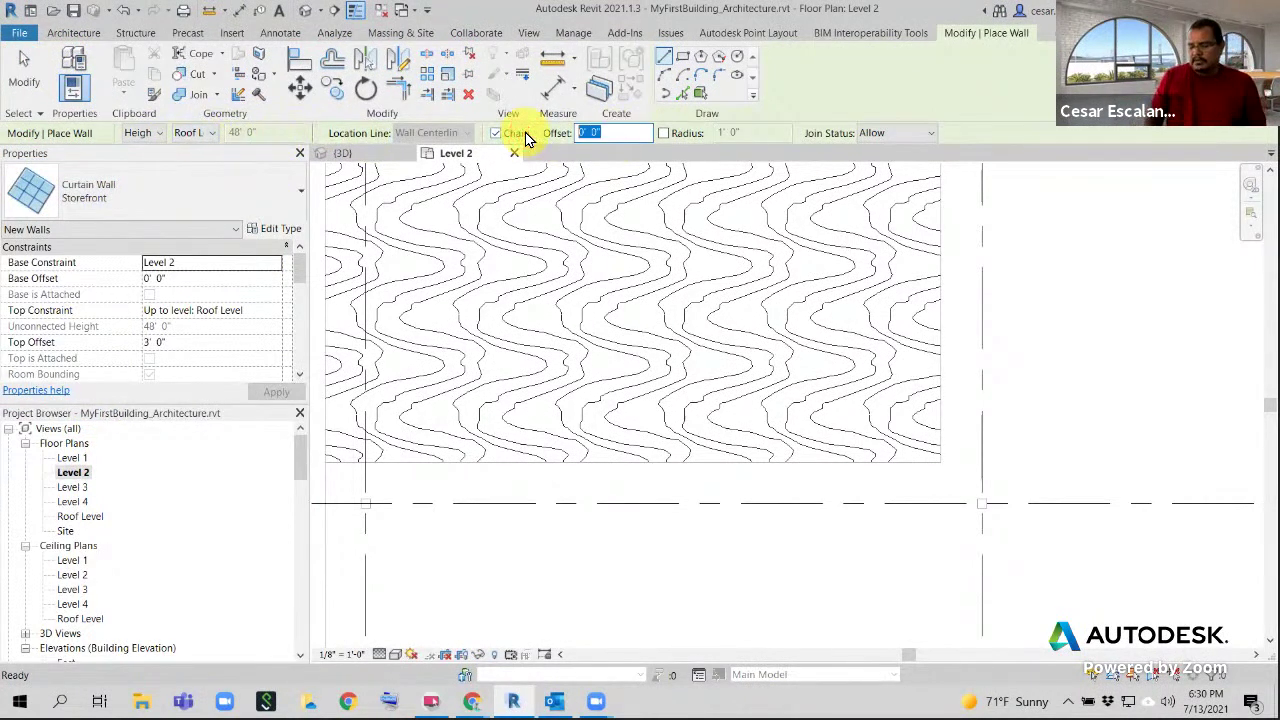
text(26)
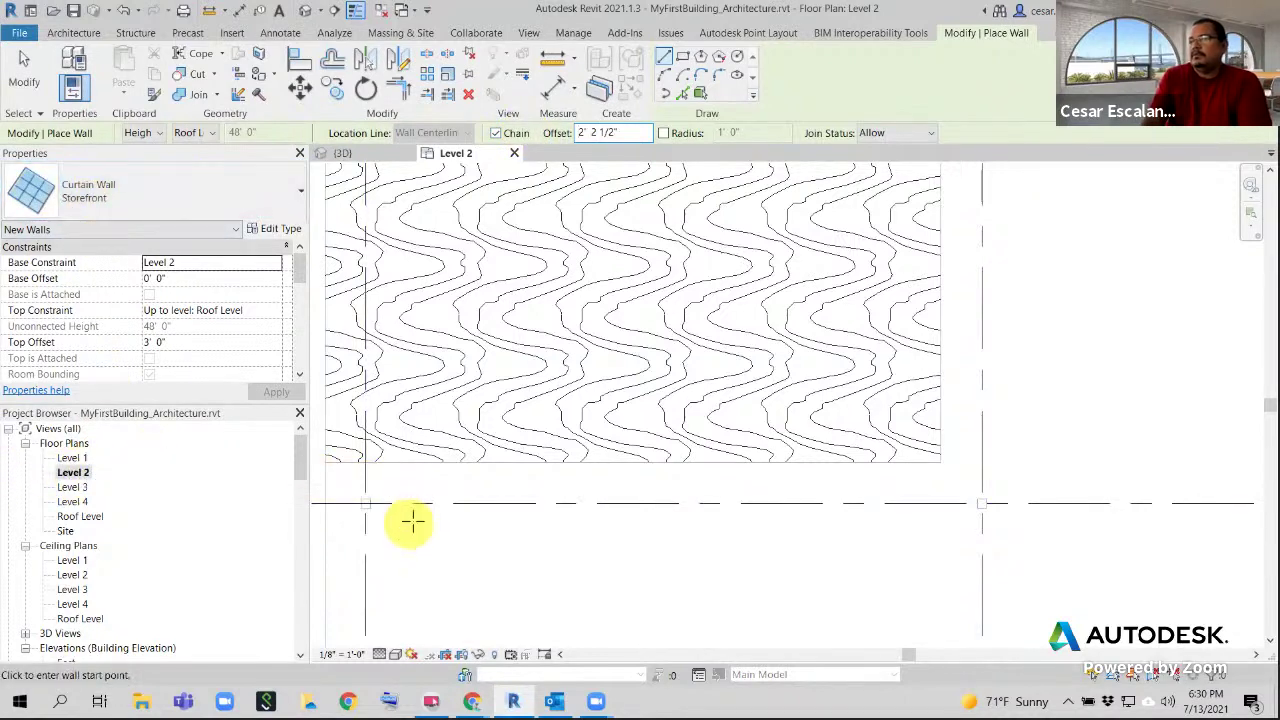
Draw the offset Storefront wall along grid line 3 from grid intersection A3 to B3 and finish placing walls
middle_drag(412, 520, 538, 487)
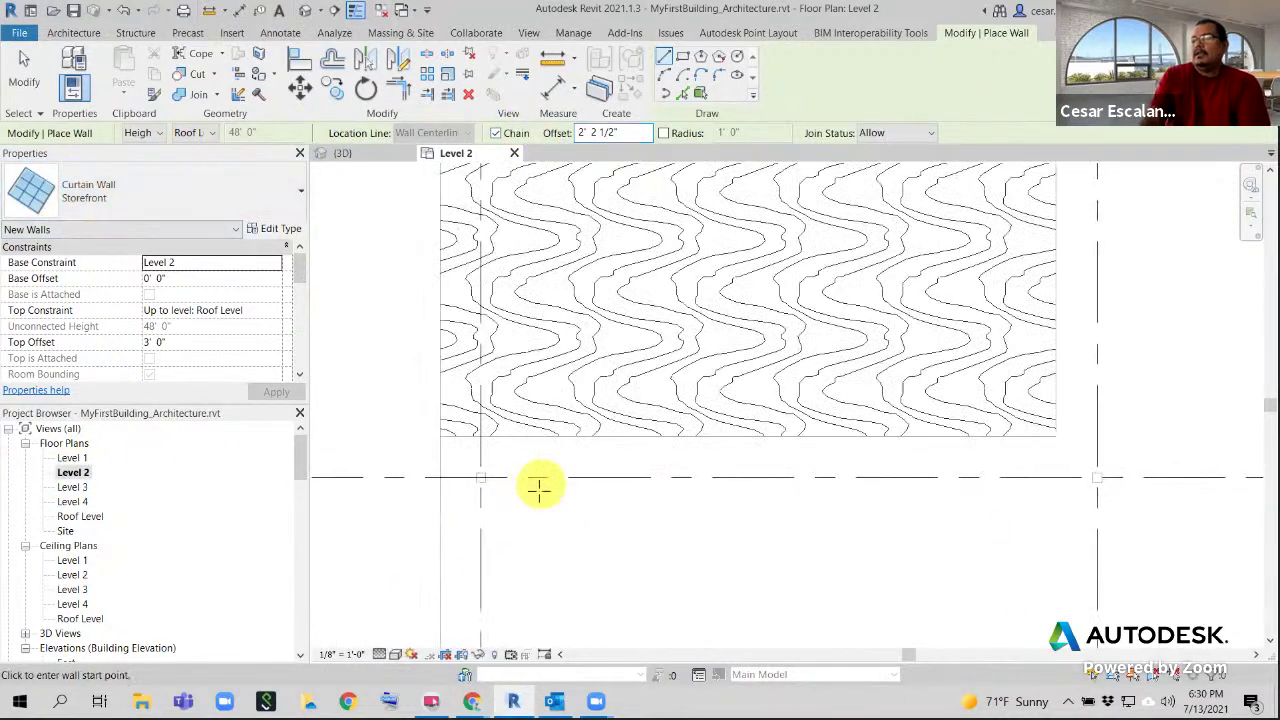
click(481, 477)
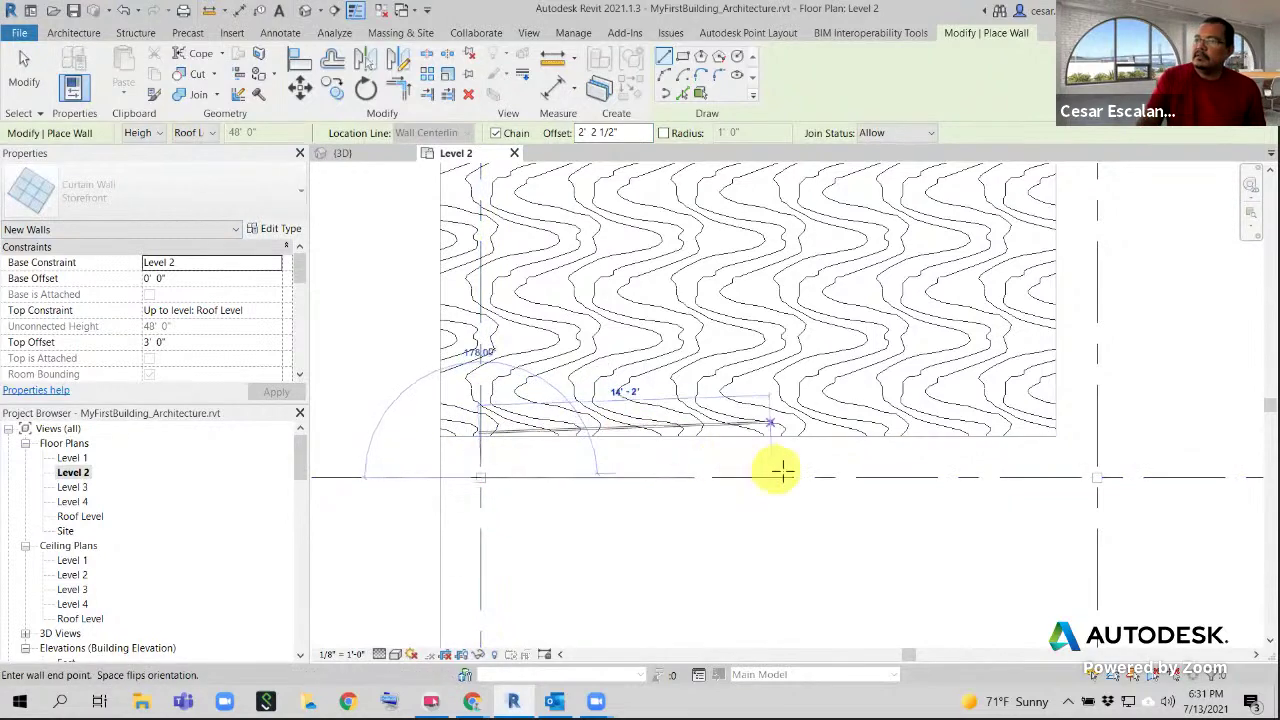
middle_drag(888, 474, 583, 507)
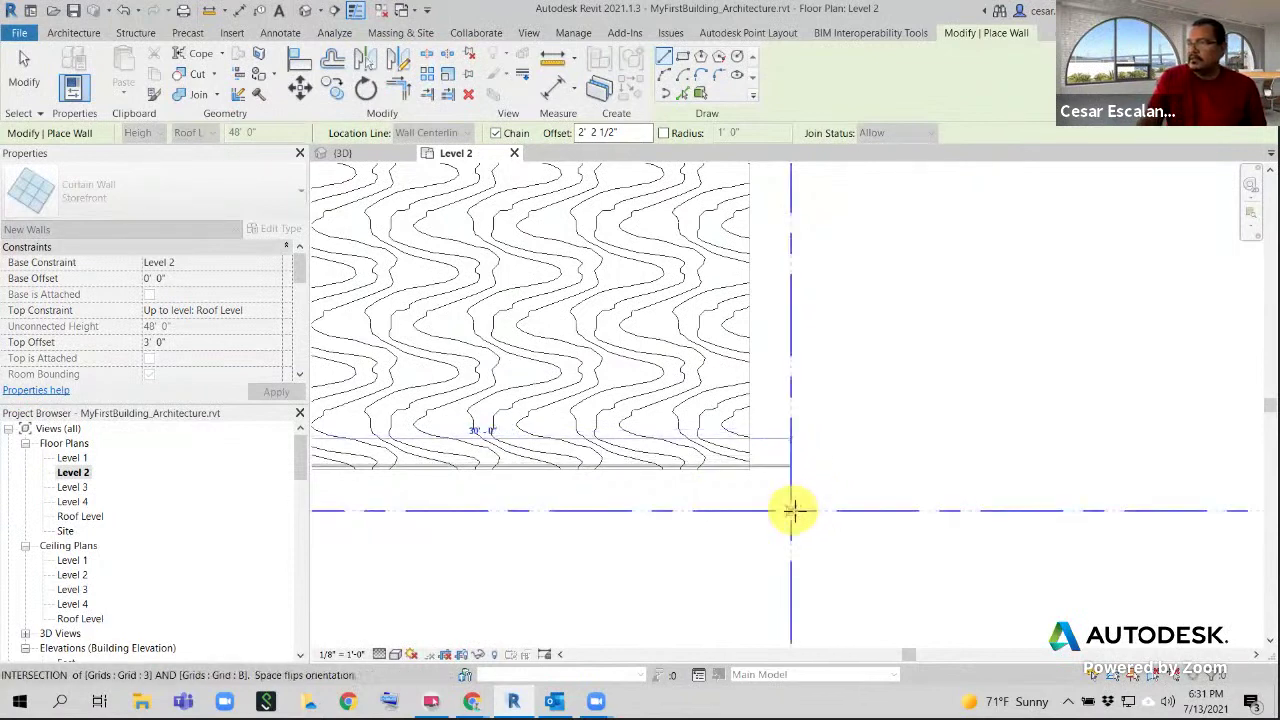
click(792, 511)
scroll(857, 372, down, 4)
middle_drag(857, 374, 781, 617)
scroll(781, 617, down, 2)
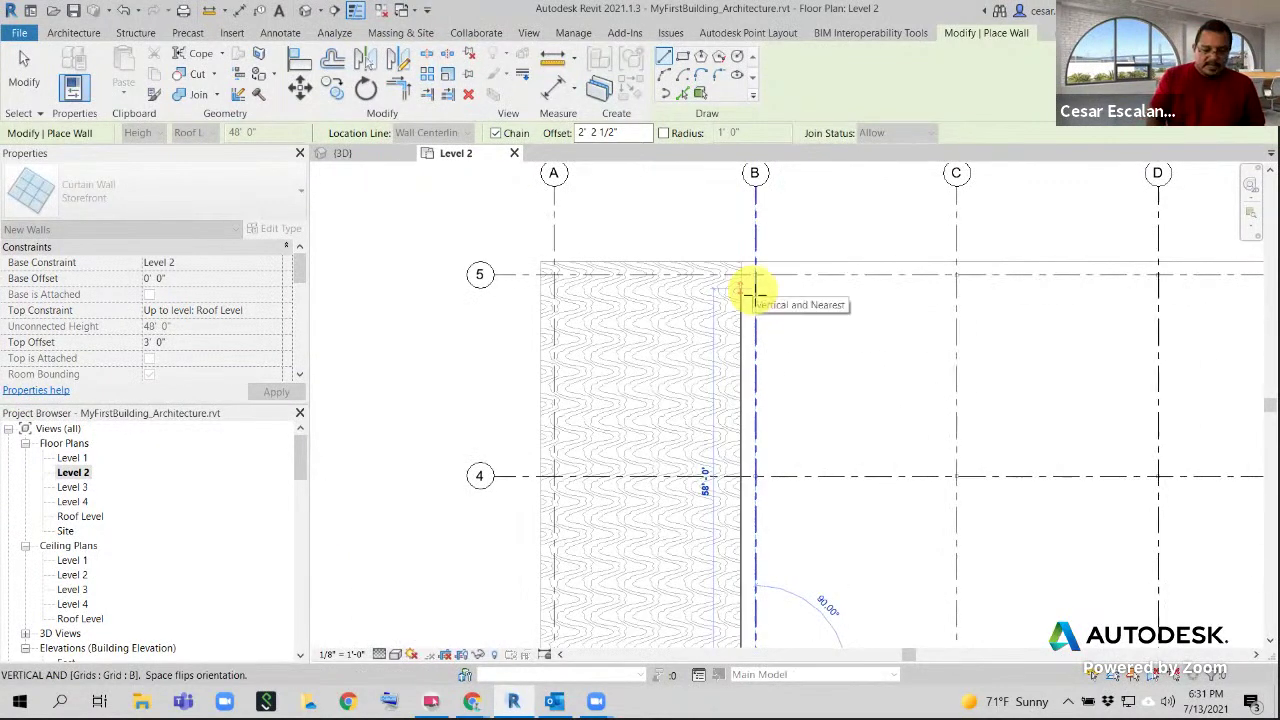
key(Escape)
key(Escape)
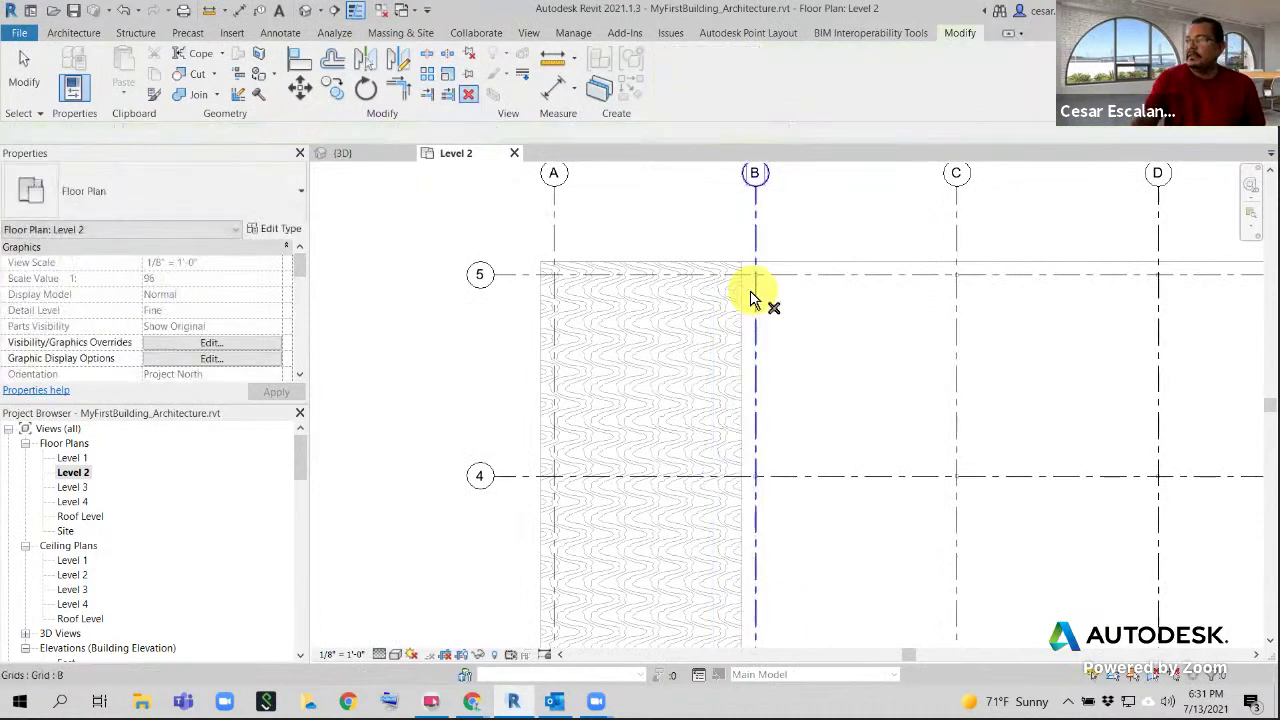
Delete the Storefront curtain wall just above grid 3 between grids A and B
scroll(758, 290, up, 2)
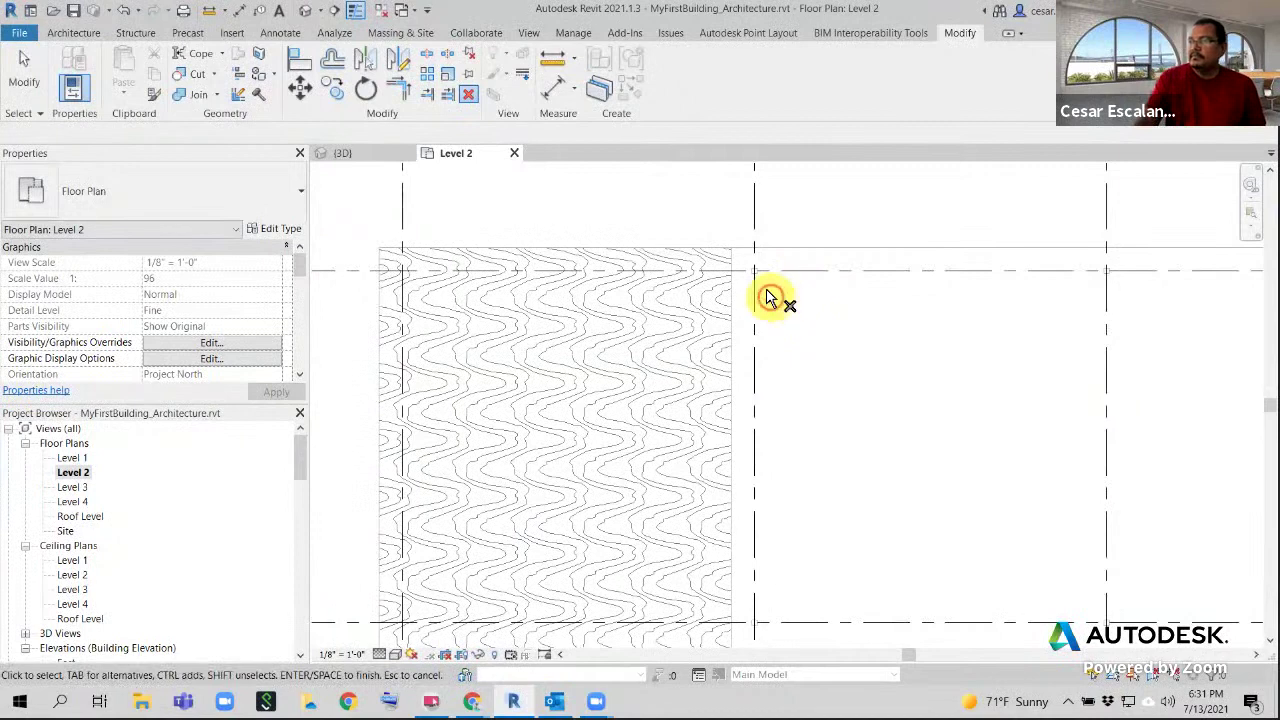
scroll(767, 297, down, 4)
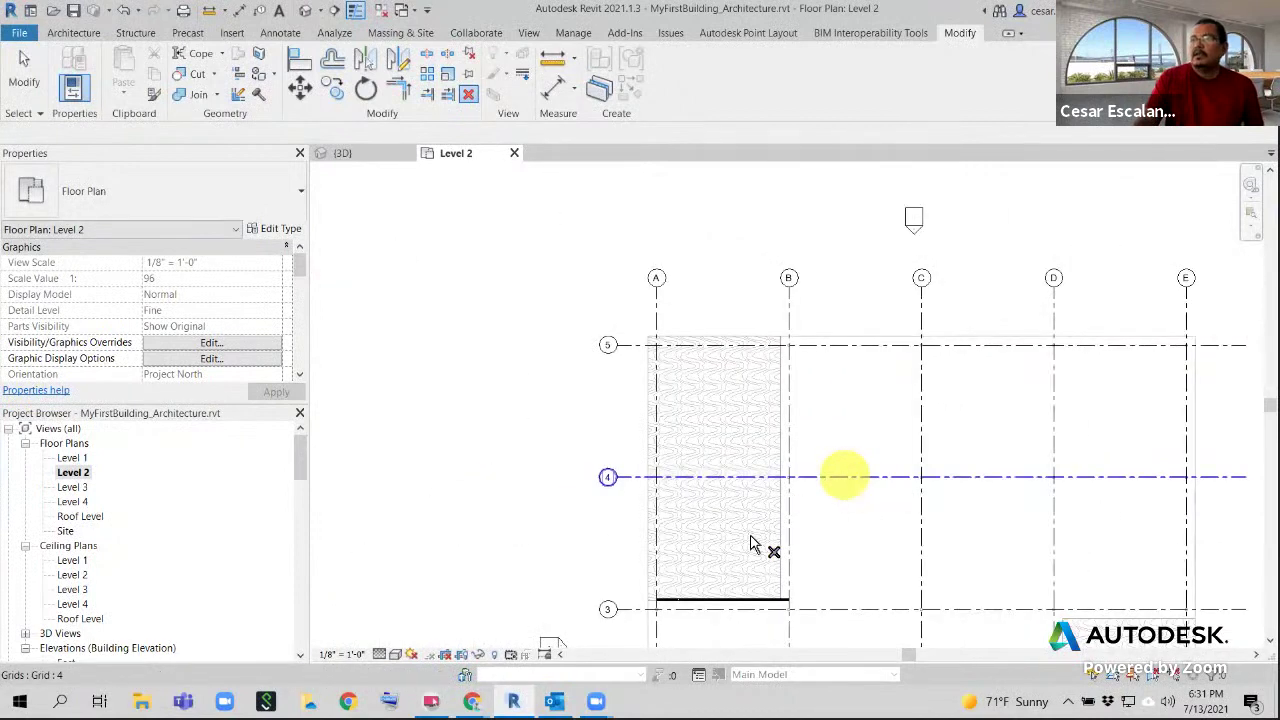
scroll(745, 590, up, 3)
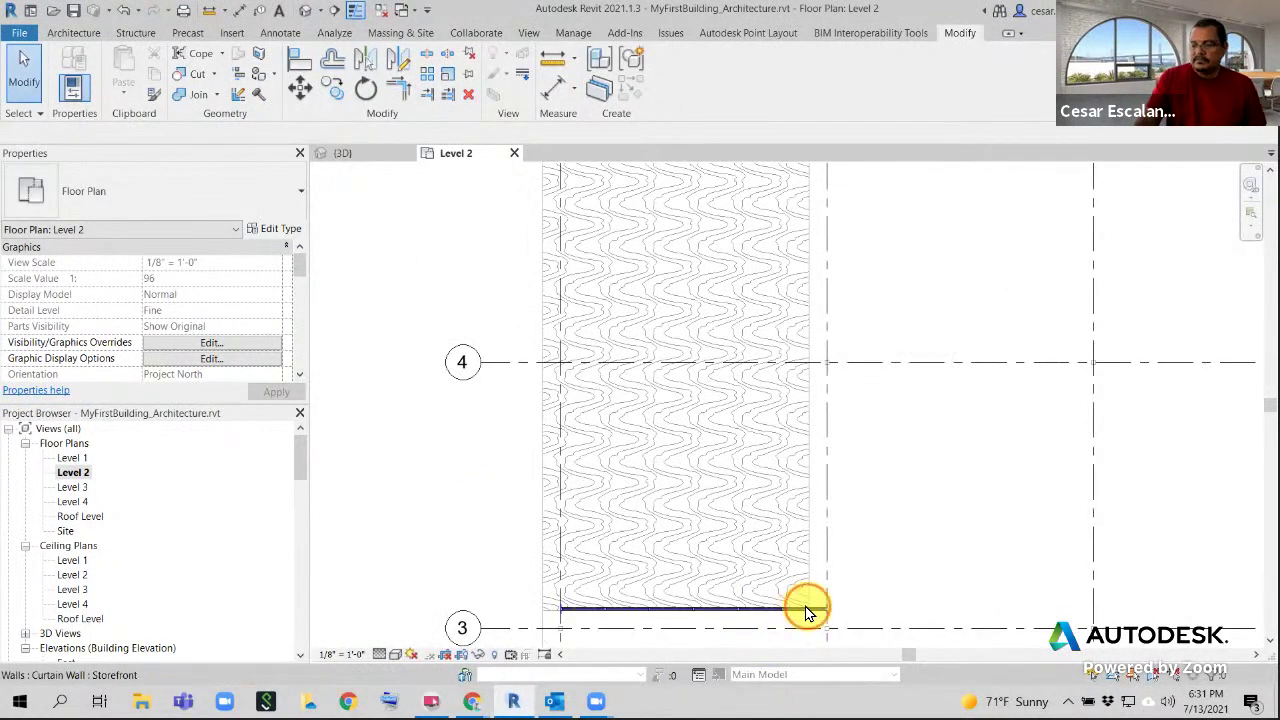
click(808, 608)
click(449, 234)
click(80, 36)
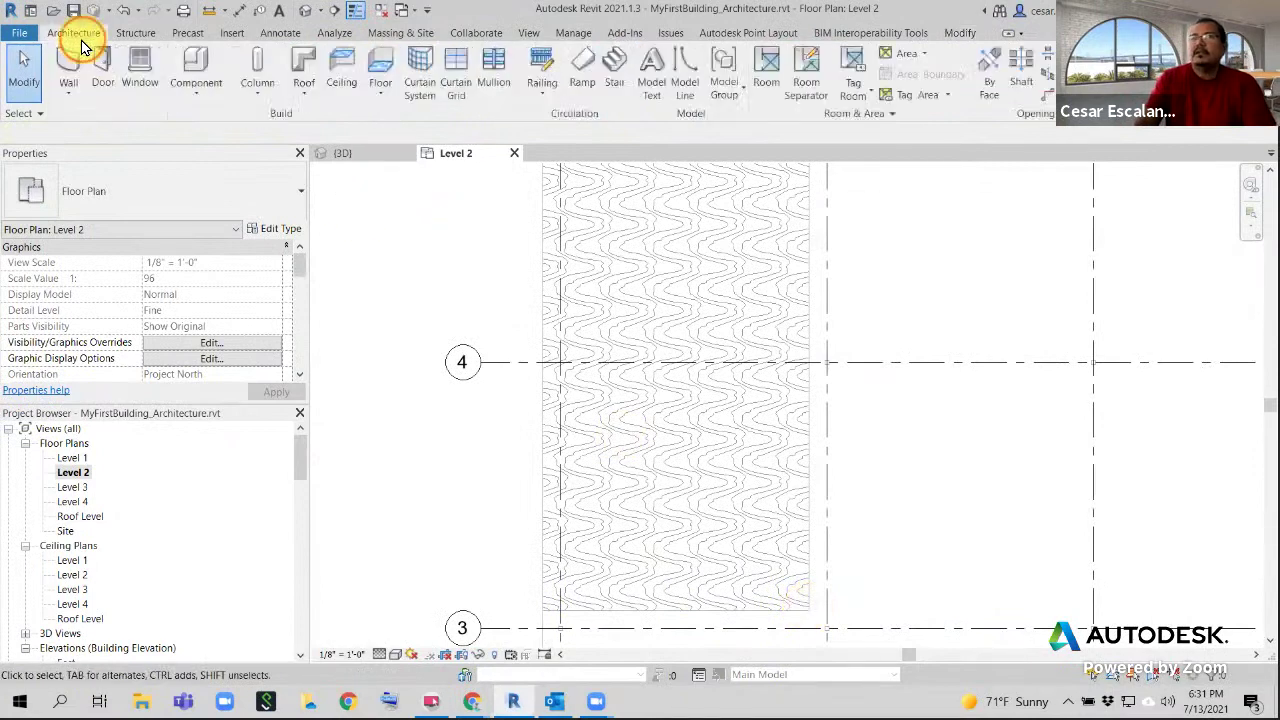
click(71, 72)
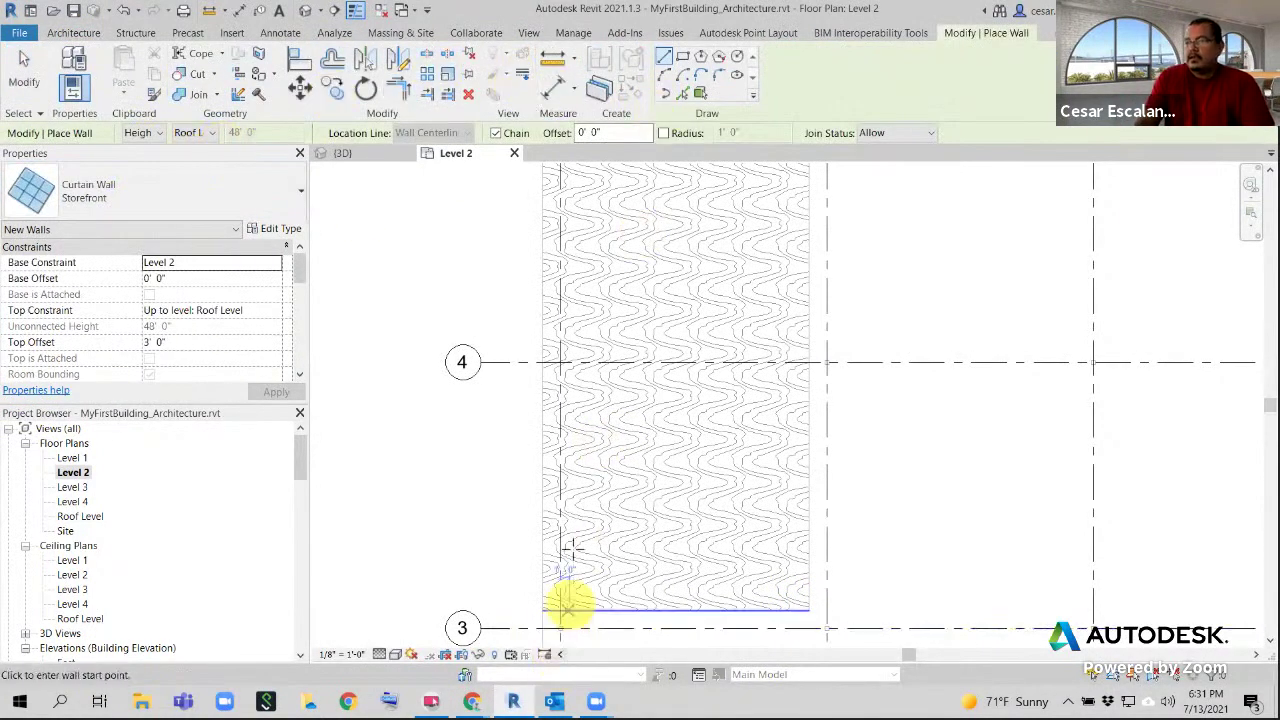
middle_drag(571, 549, 529, 427)
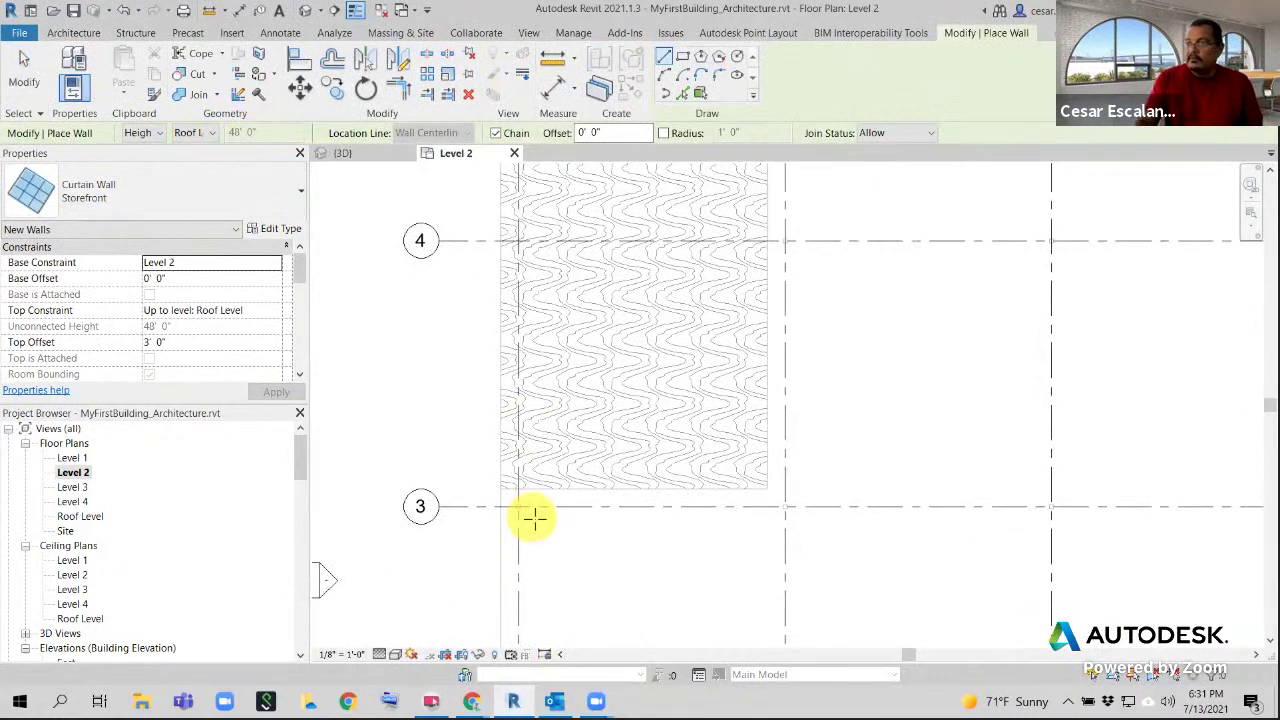
scroll(532, 516, up, 3)
click(511, 501)
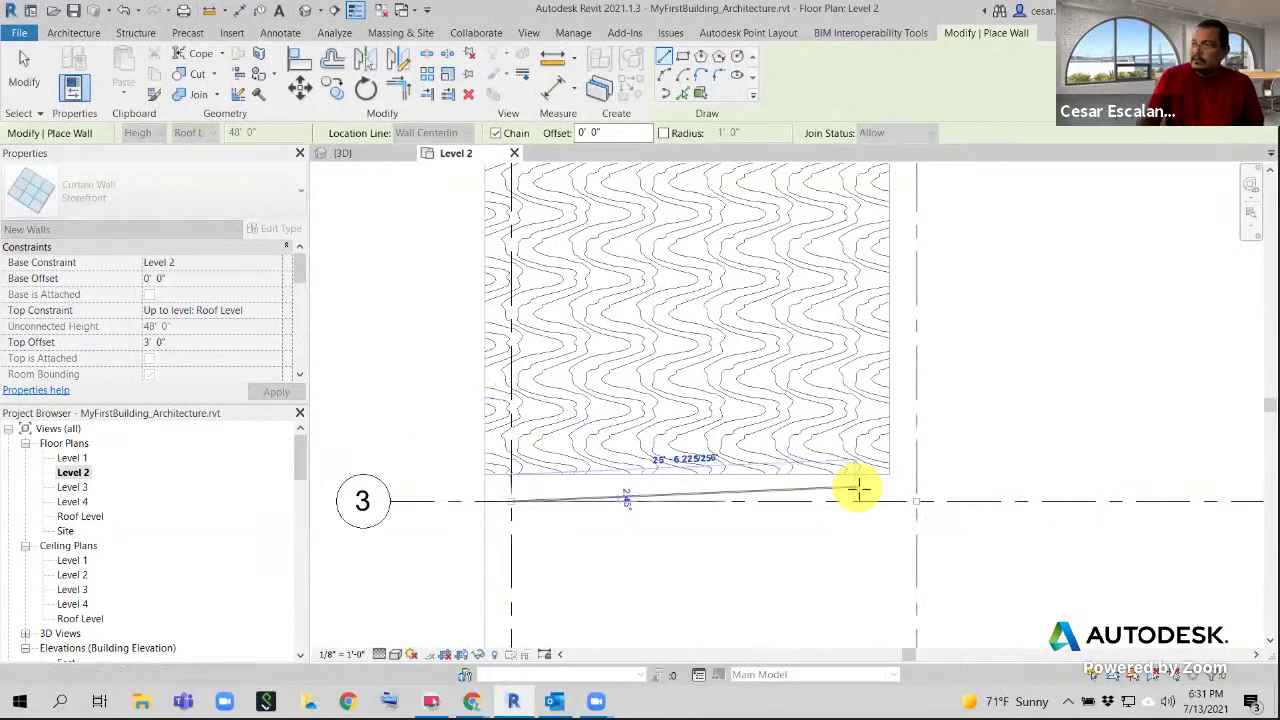
click(916, 503)
middle_drag(930, 365, 929, 414)
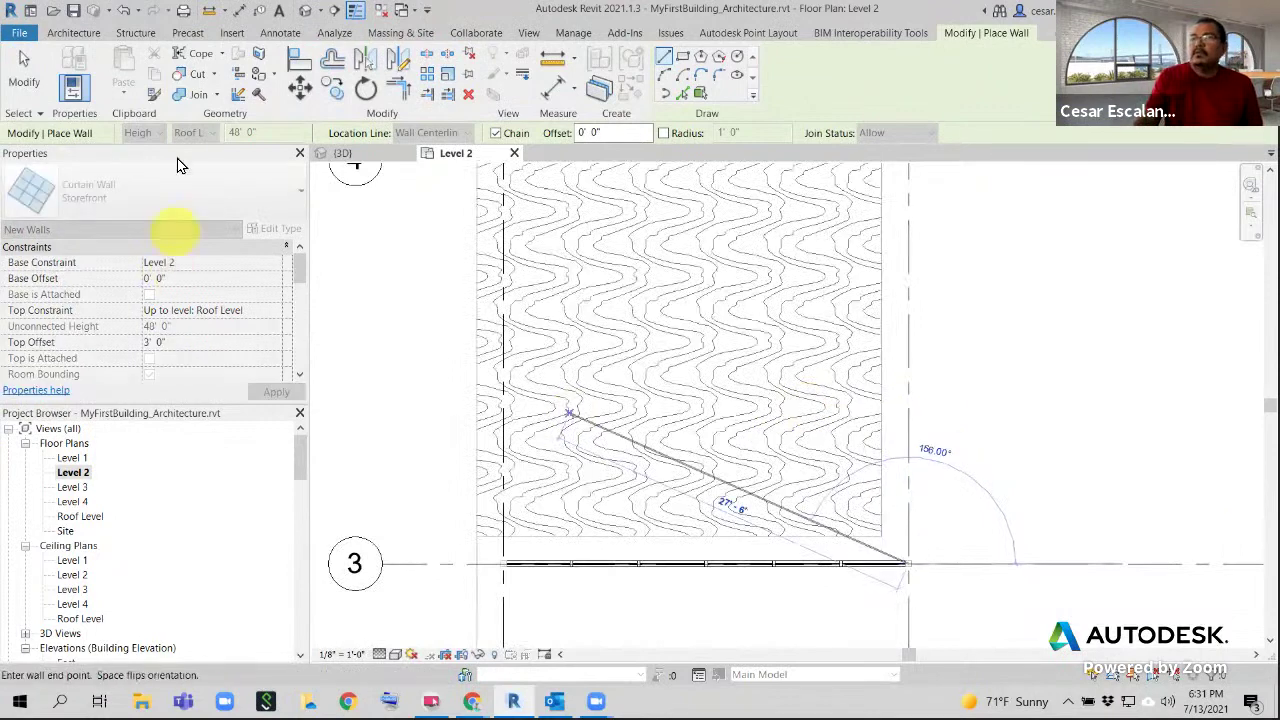
click(124, 11)
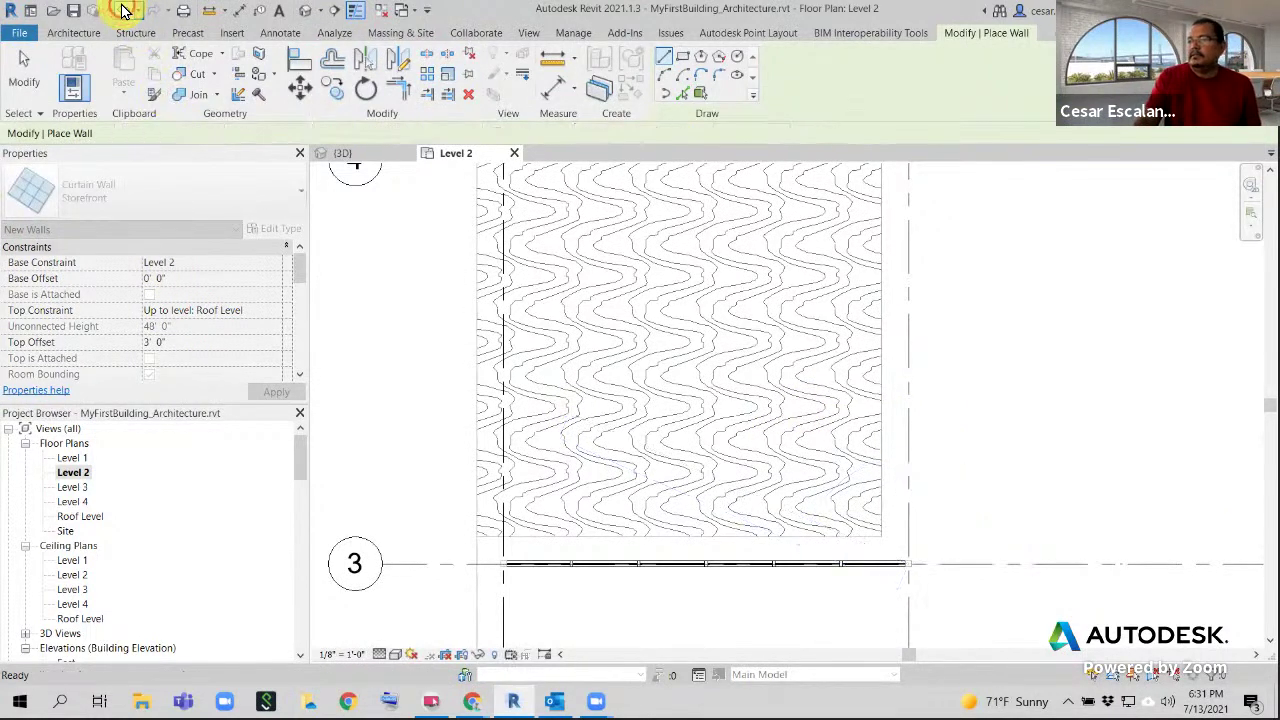
Start a new Storefront curtain wall on Level 2 and set its offset to 2' 2 1/2"
click(75, 34)
click(72, 60)
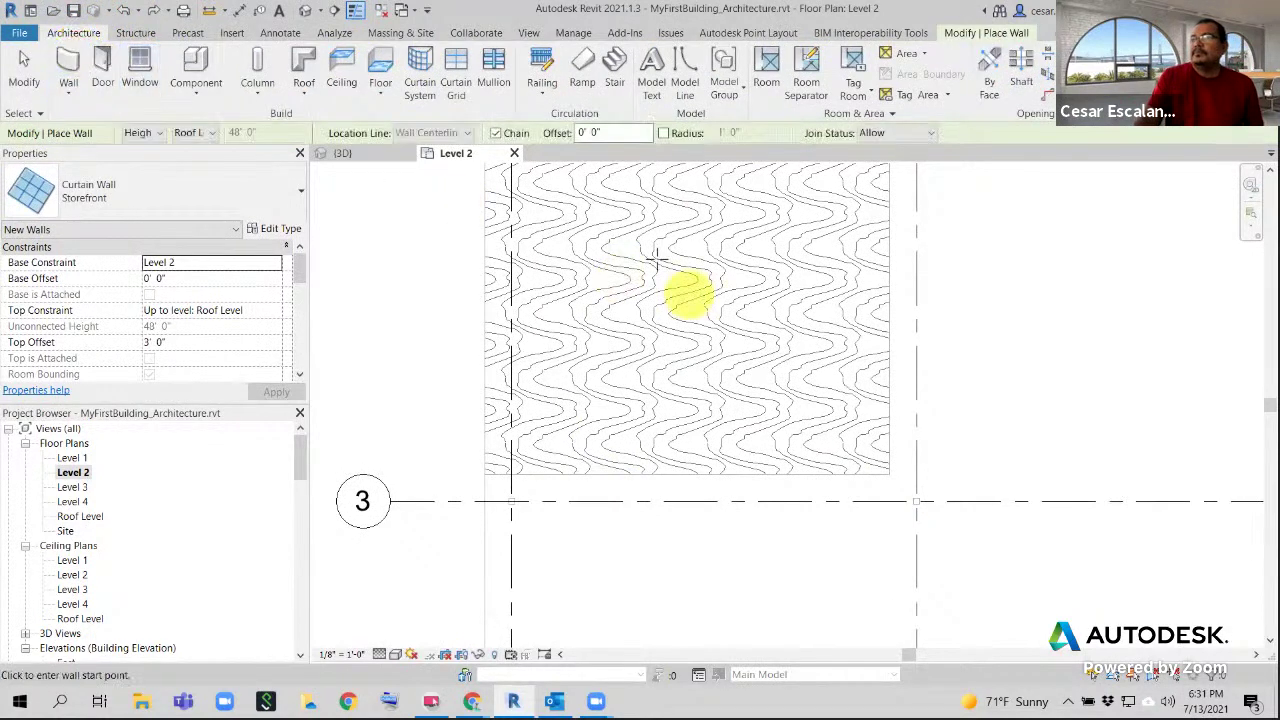
drag(618, 130, 536, 130)
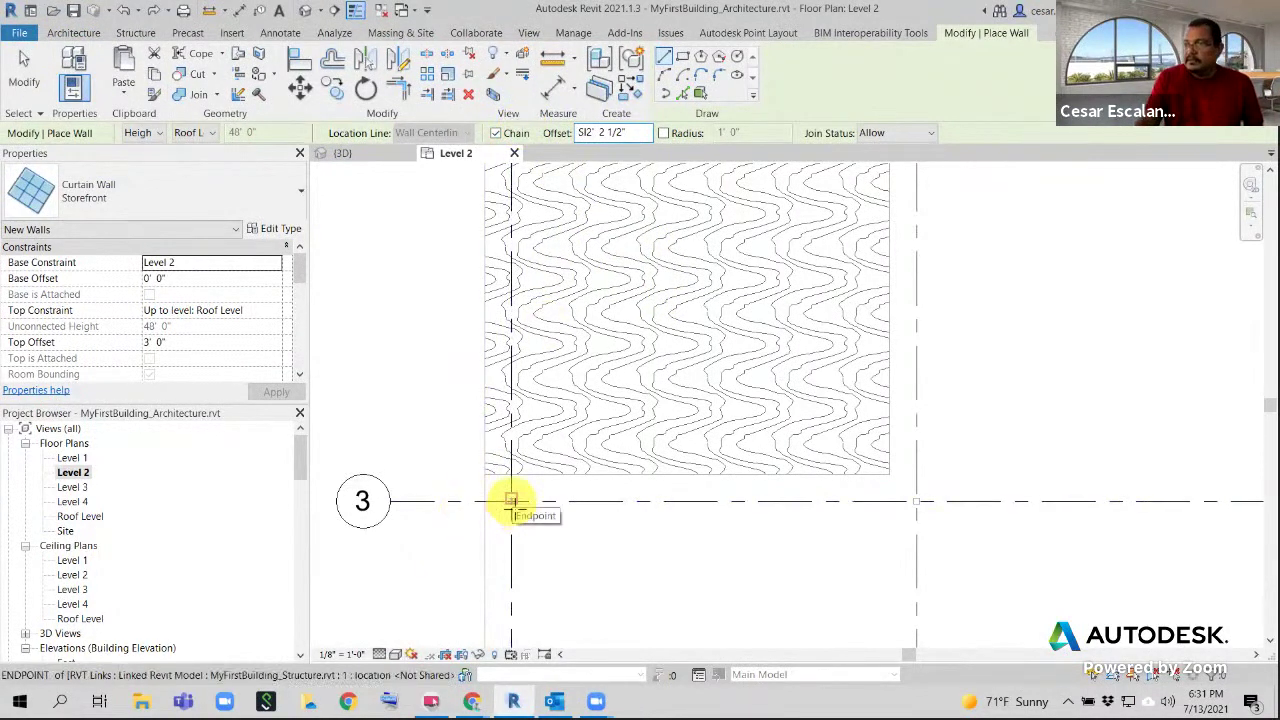
scroll(510, 502, up, 1)
scroll(511, 497, up, 1)
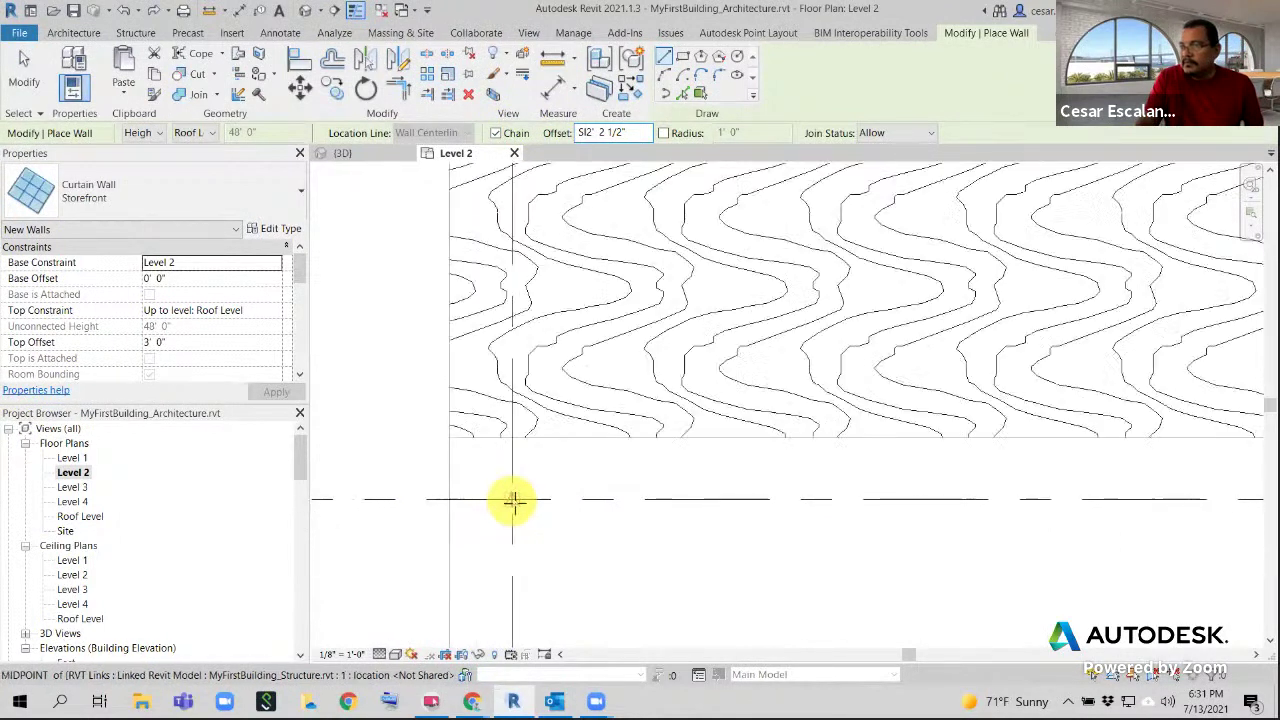
click(512, 497)
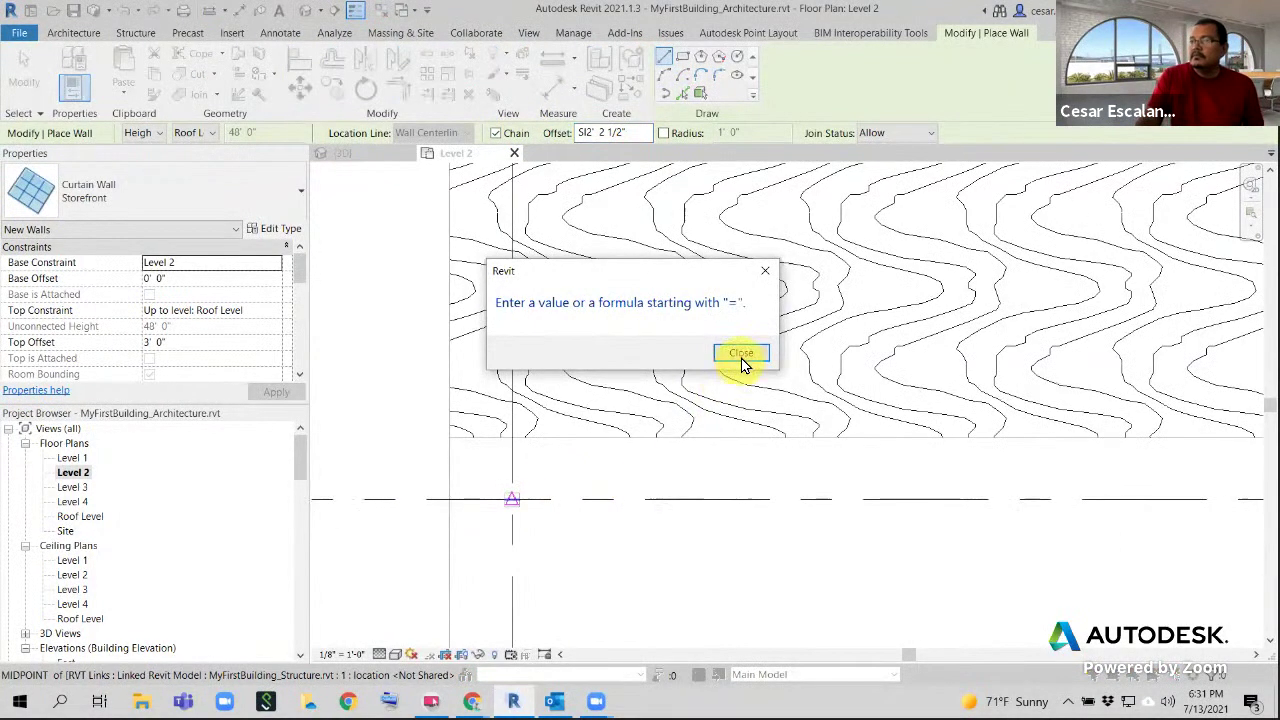
click(738, 359)
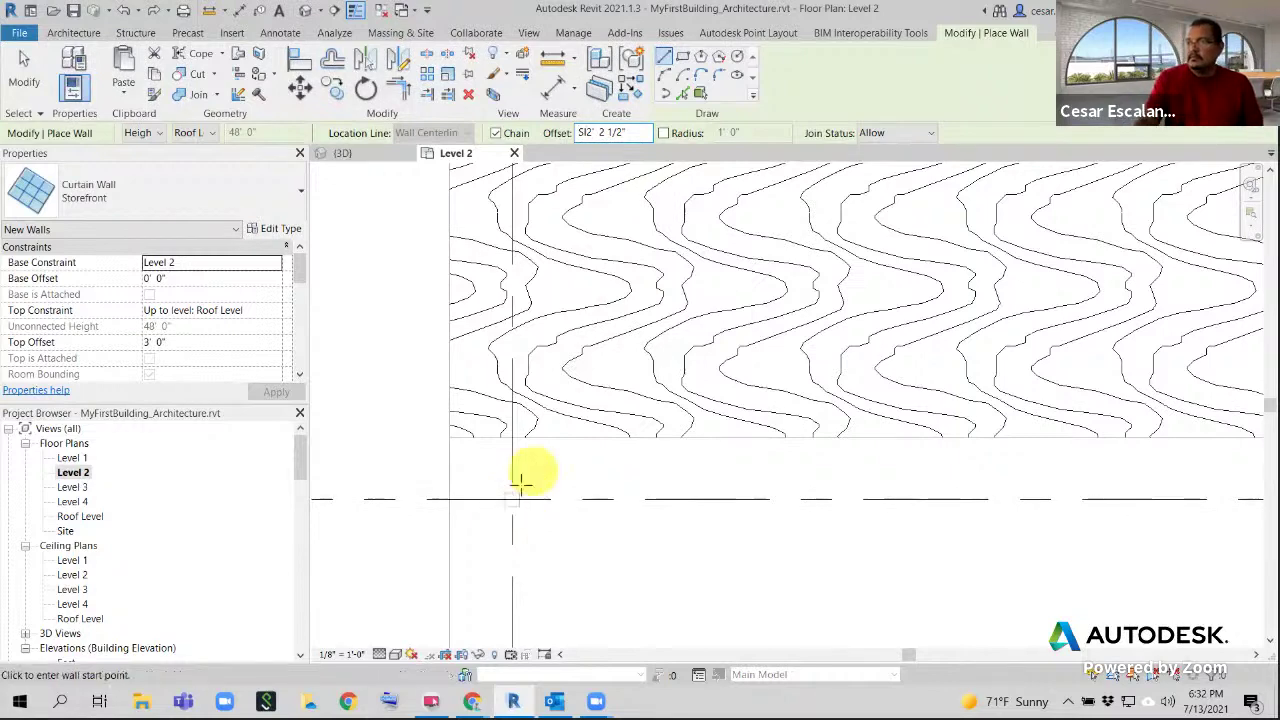
click(512, 500)
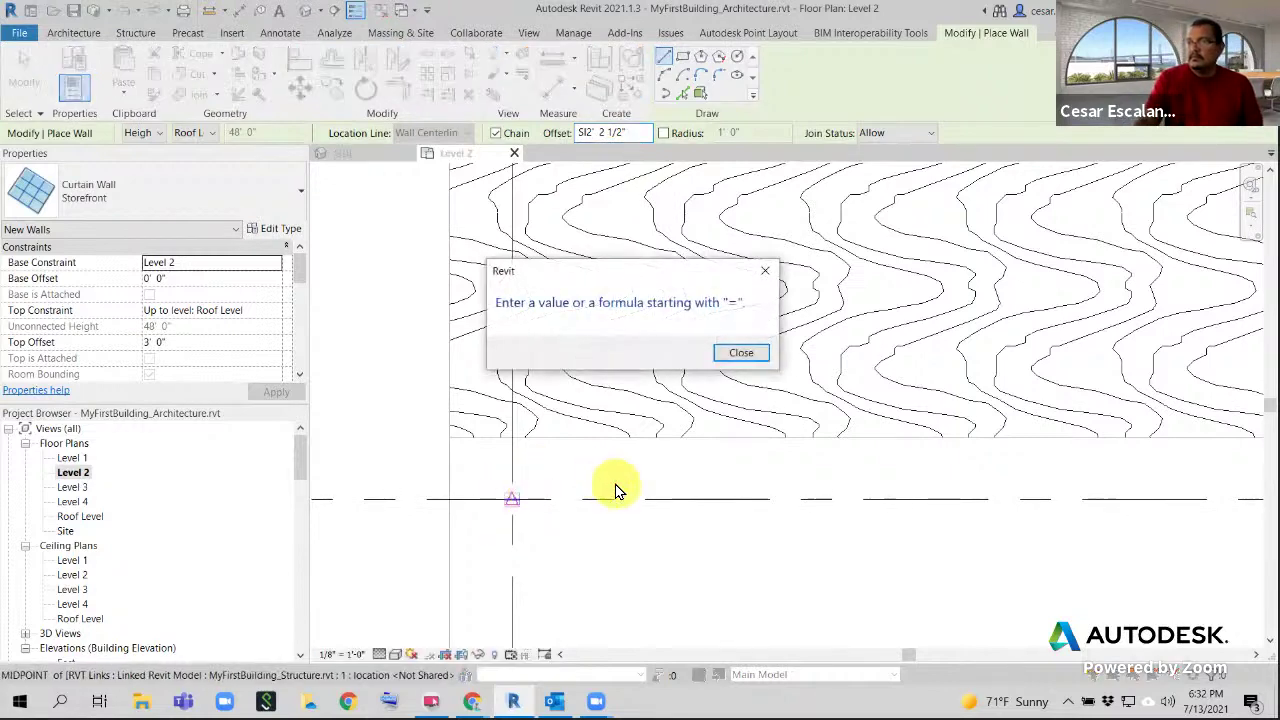
click(737, 353)
click(603, 133)
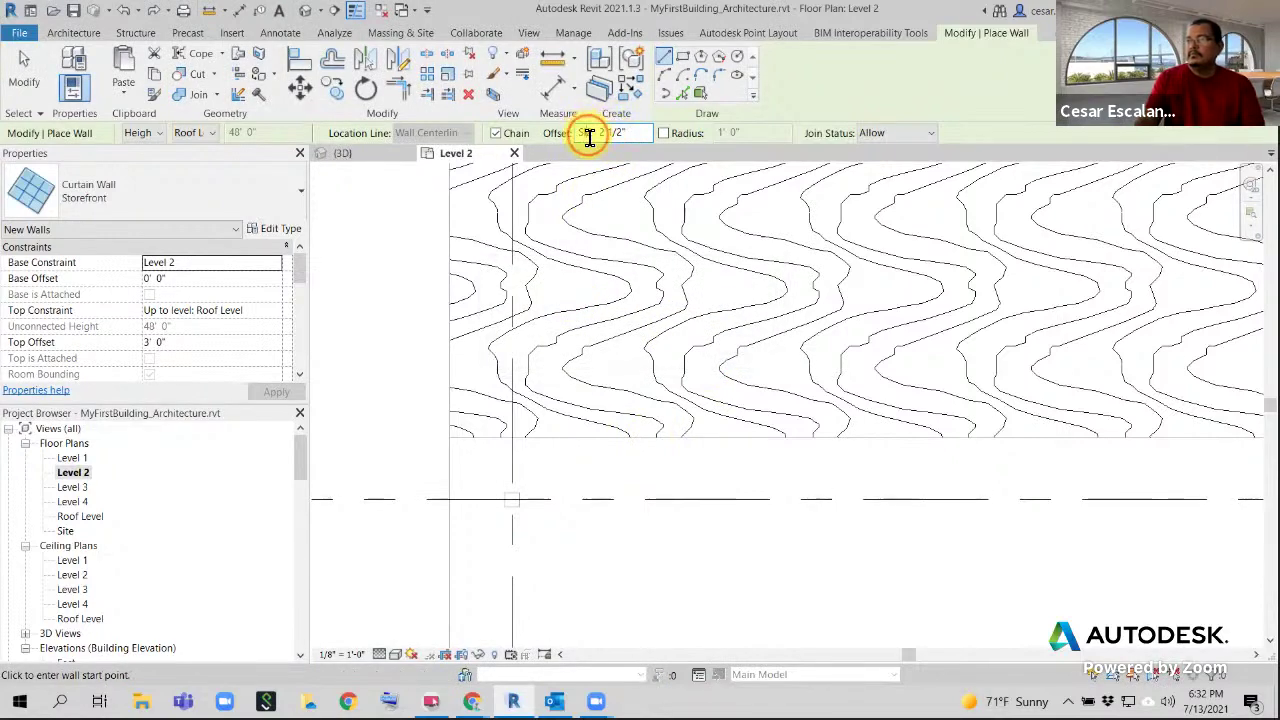
key(BackSpace)
key(BackSpace)
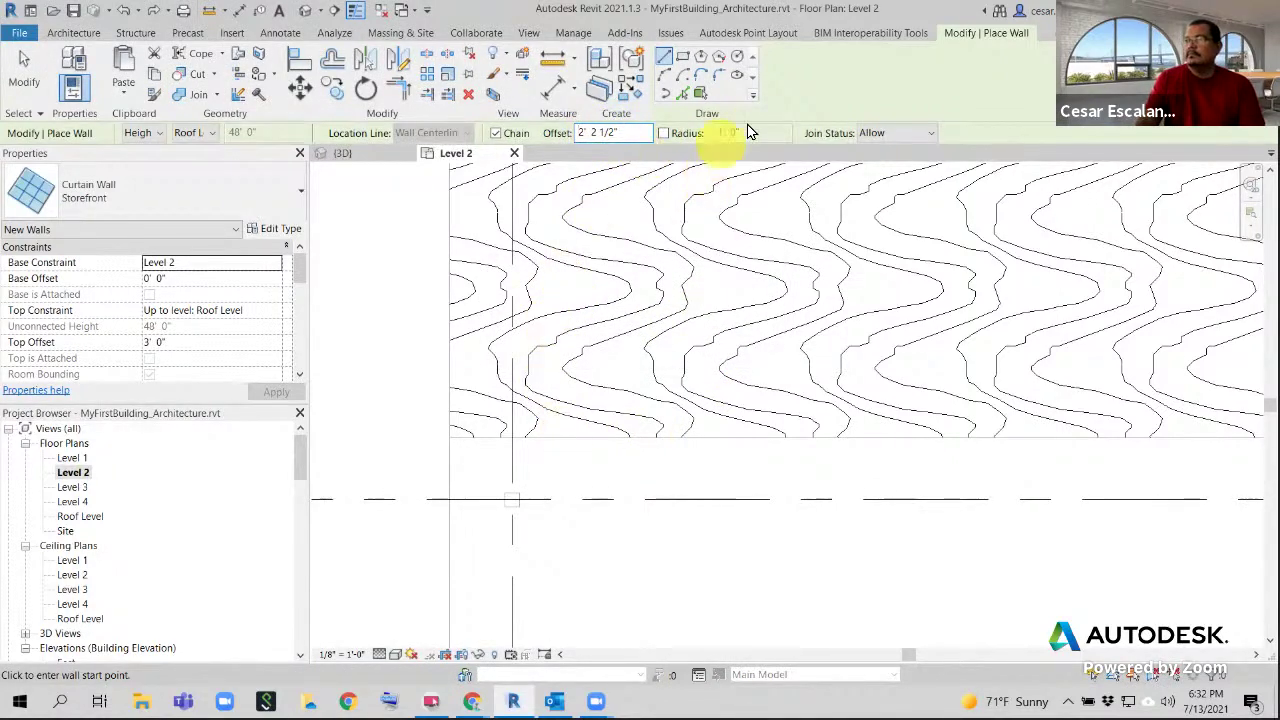
Draw the offset curtain wall along grid 3, from its intersection with grid A to grid B
click(512, 500)
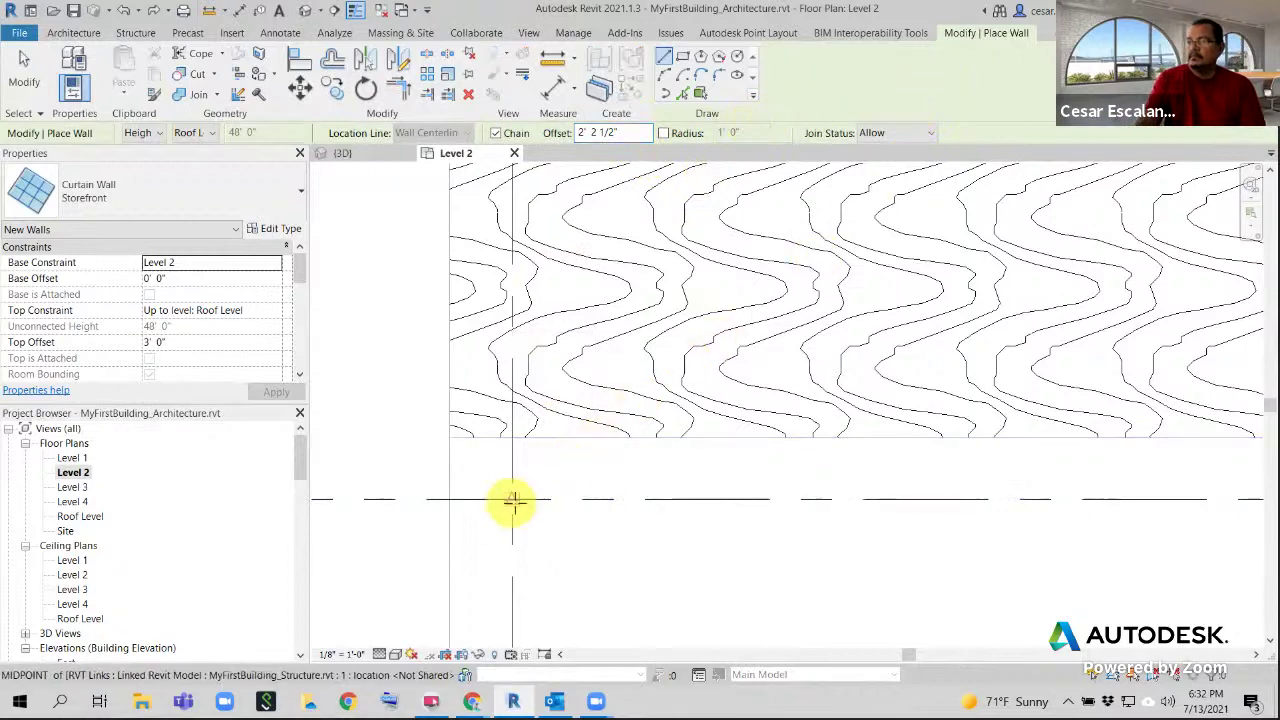
click(514, 501)
middle_drag(737, 488, 416, 508)
scroll(425, 505, down, 3)
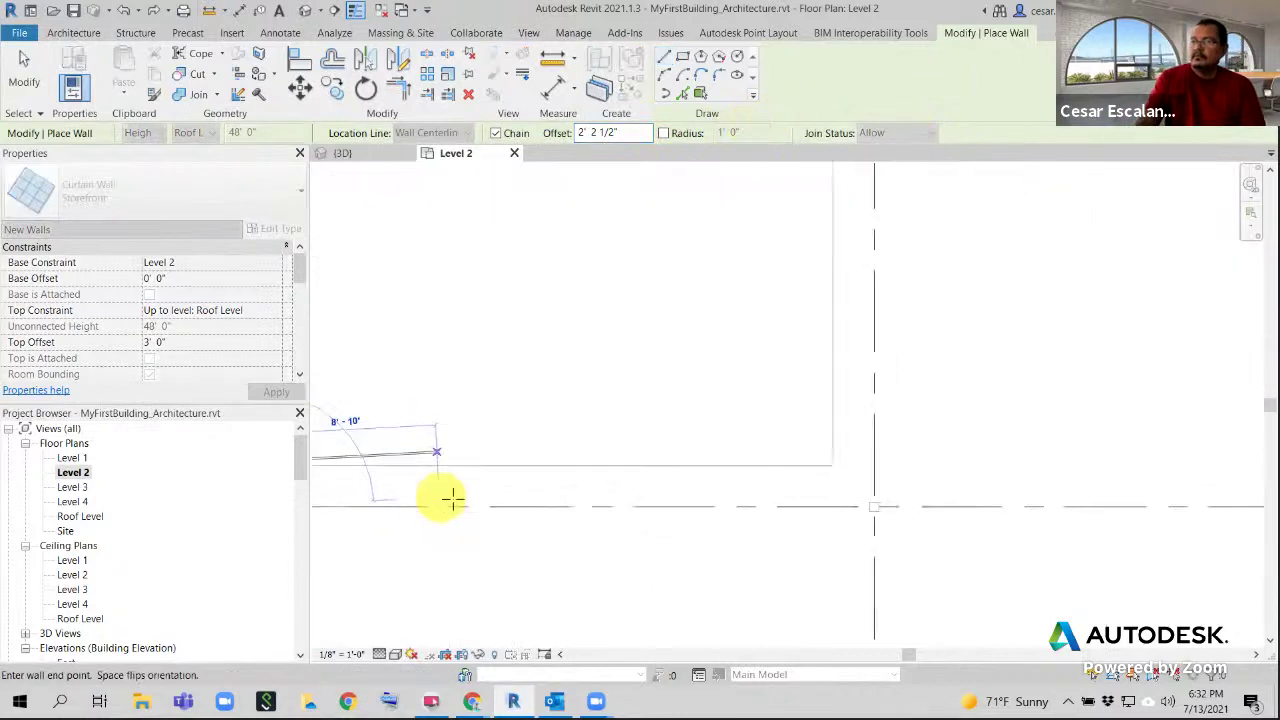
scroll(810, 508, up, 2)
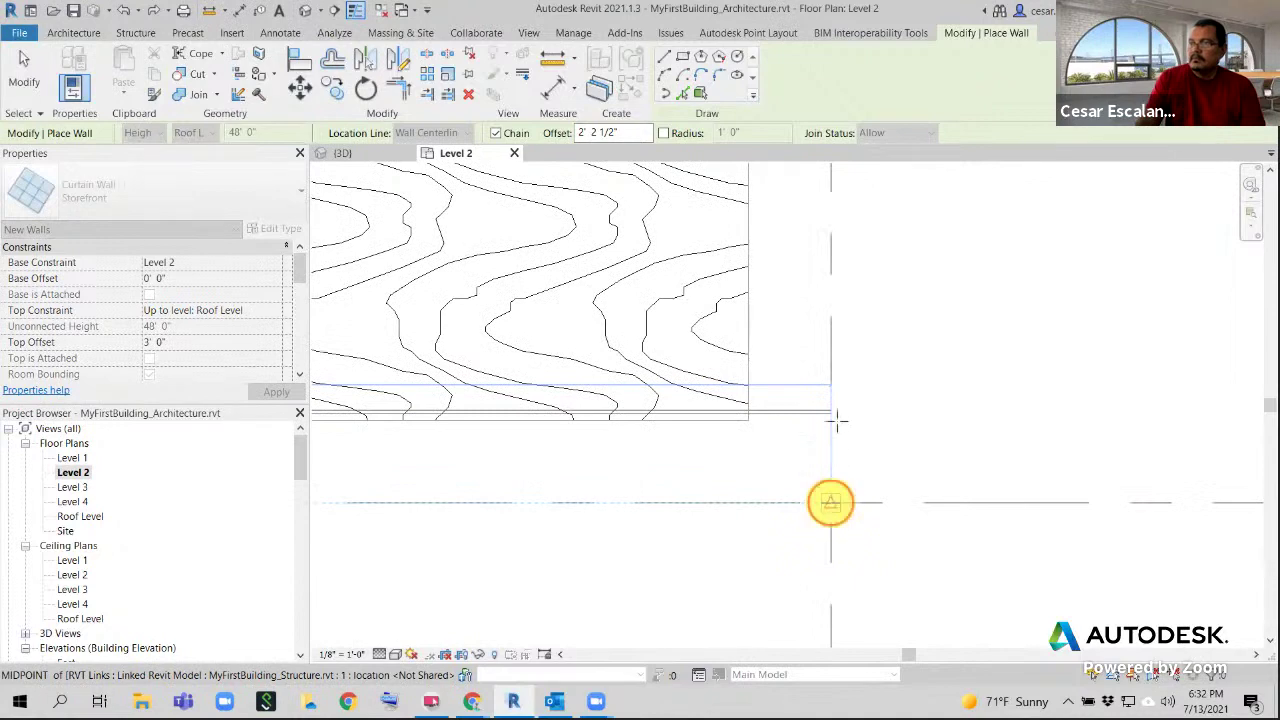
click(831, 503)
Continue the chained curtain wall along grid B from grid 3 up to grid 5
scroll(847, 298, down, 1)
middle_drag(867, 227, 771, 531)
scroll(768, 535, down, 2)
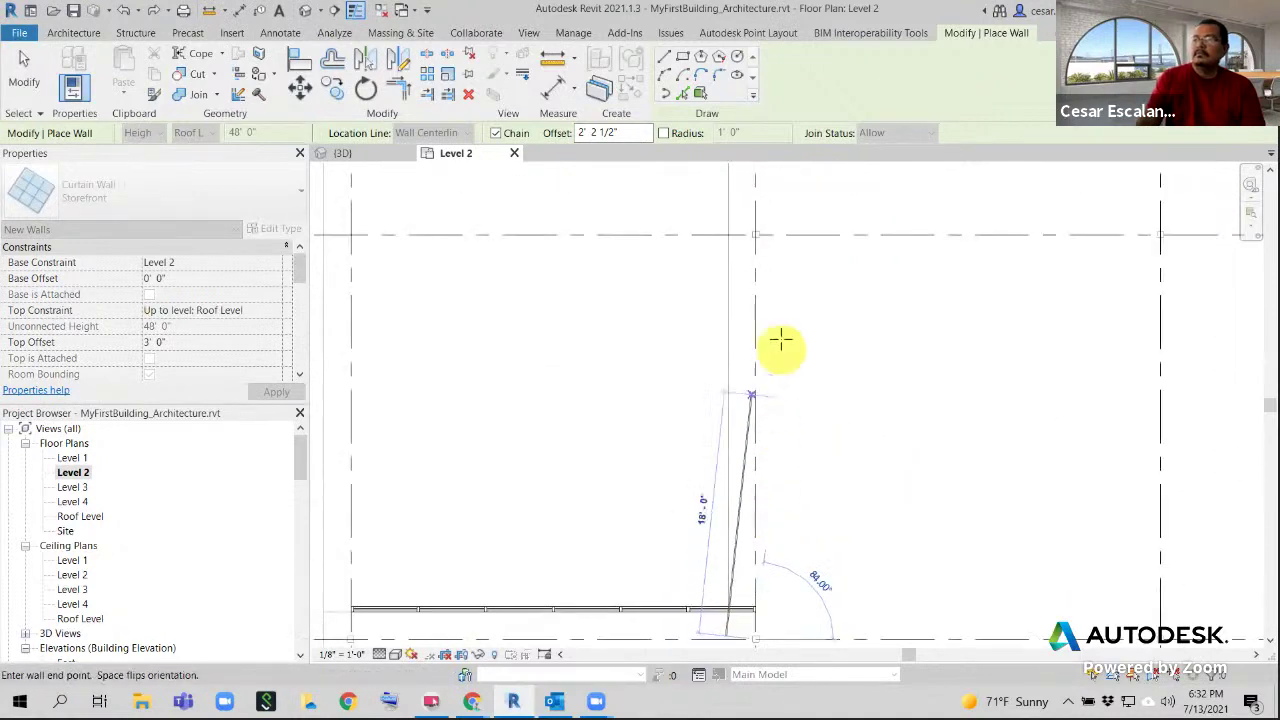
middle_drag(781, 339, 671, 591)
scroll(671, 589, down, 2)
scroll(662, 272, up, 4)
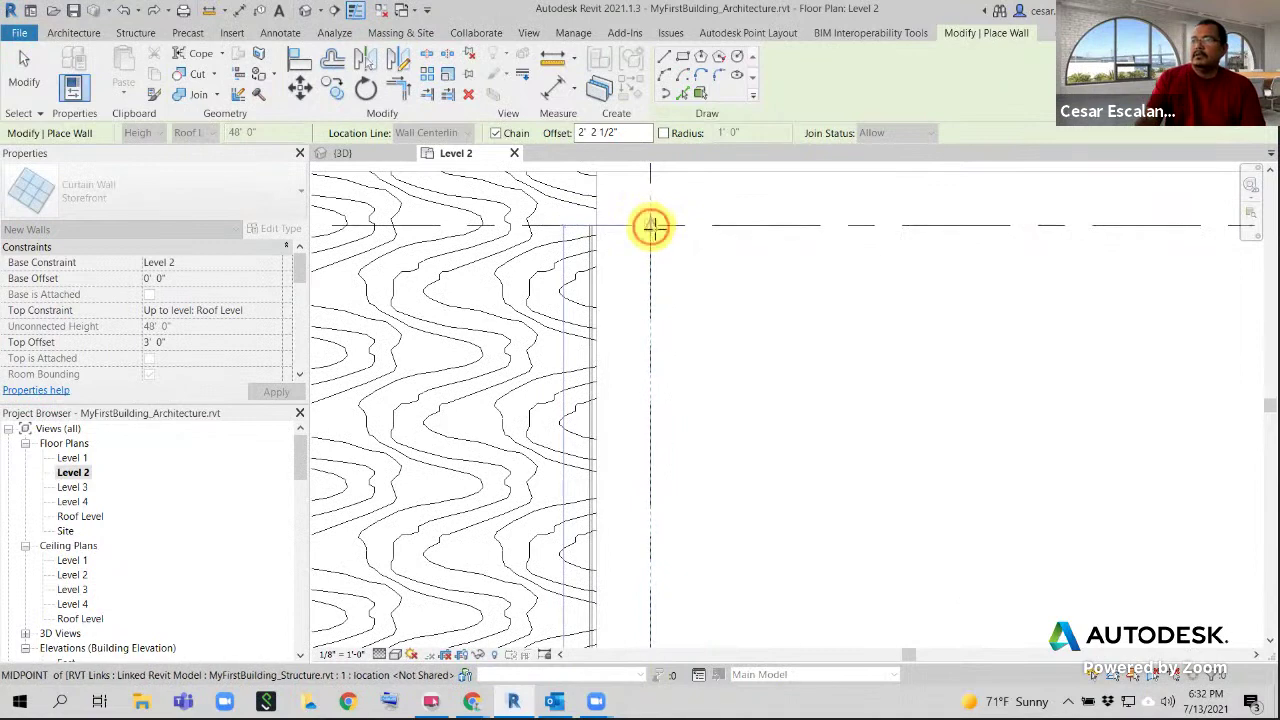
click(710, 238)
Extend the chained curtain wall along grid 5 from grid B to grid E
scroll(755, 247, down, 3)
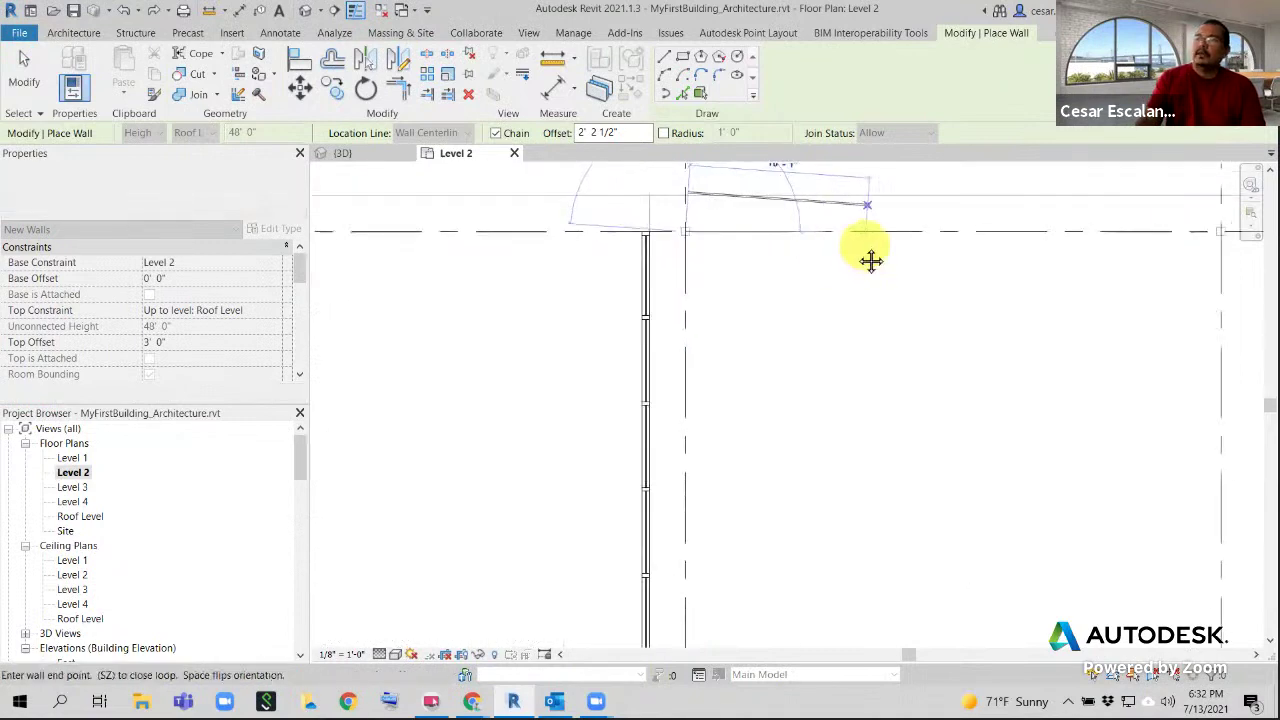
middle_drag(871, 260, 294, 346)
scroll(294, 346, down, 2)
scroll(414, 318, down, 3)
scroll(634, 333, down, 3)
scroll(617, 404, down, 1)
middle_drag(617, 404, 779, 260)
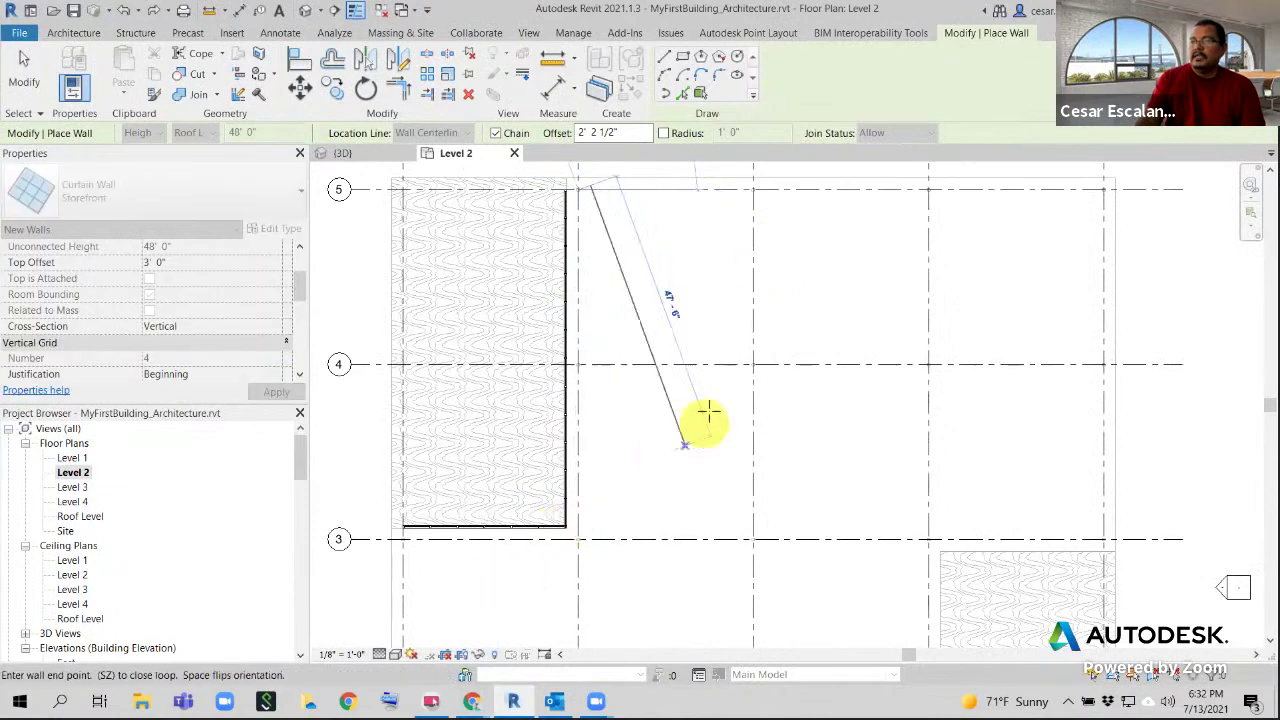
middle_drag(706, 423, 517, 571)
scroll(733, 386, up, 2)
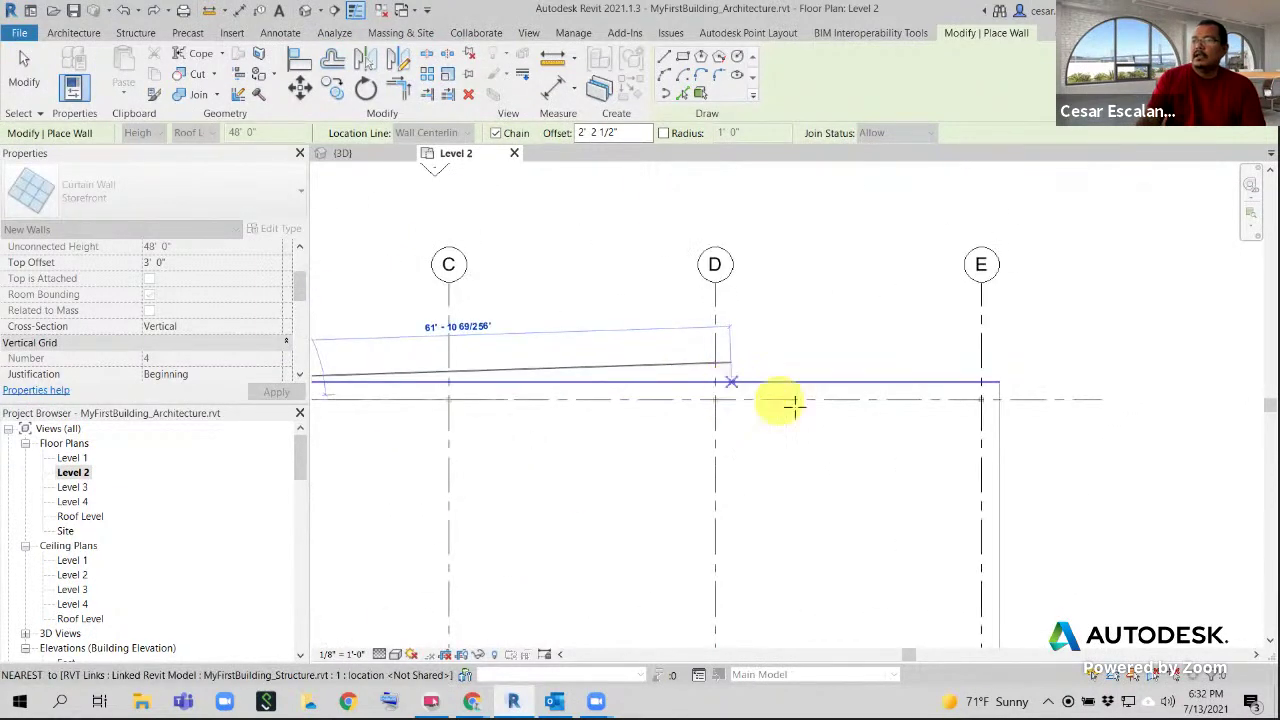
scroll(794, 406, up, 1)
middle_drag(794, 406, 397, 463)
scroll(684, 464, up, 1)
scroll(679, 464, up, 1)
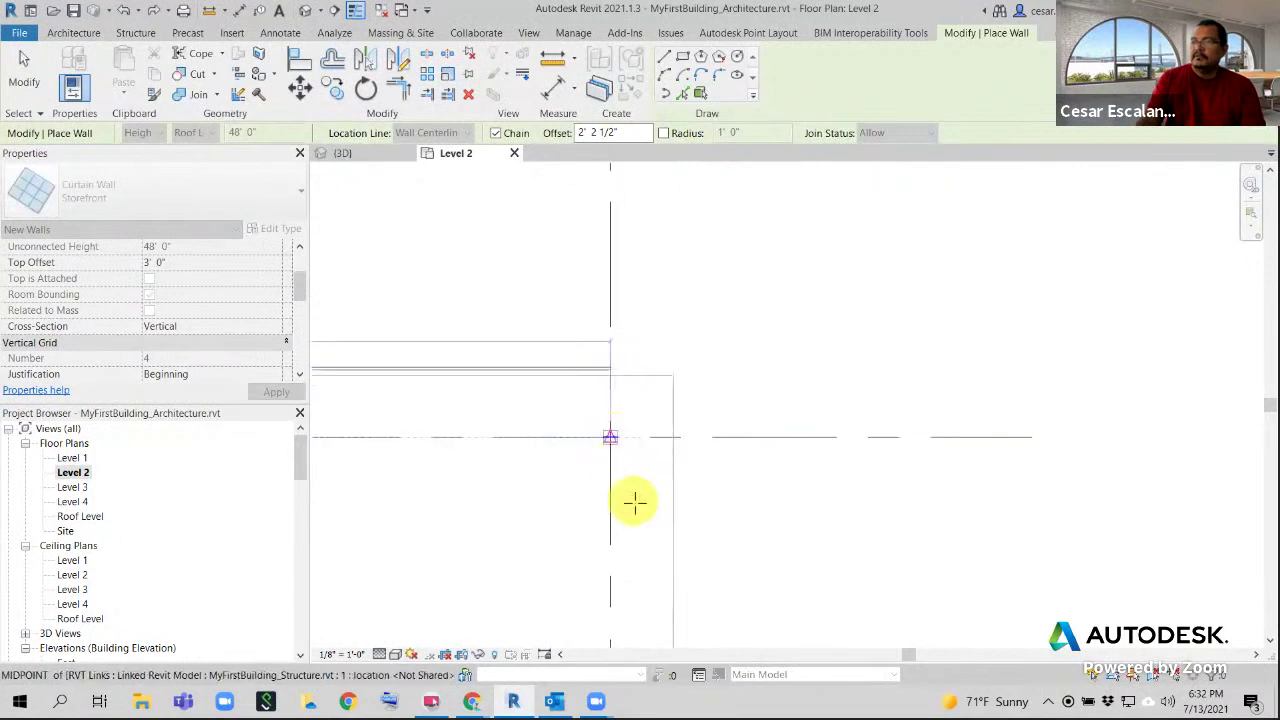
Continue the chained curtain wall down grid E from grid 5 to grid 3
scroll(634, 504, down, 2)
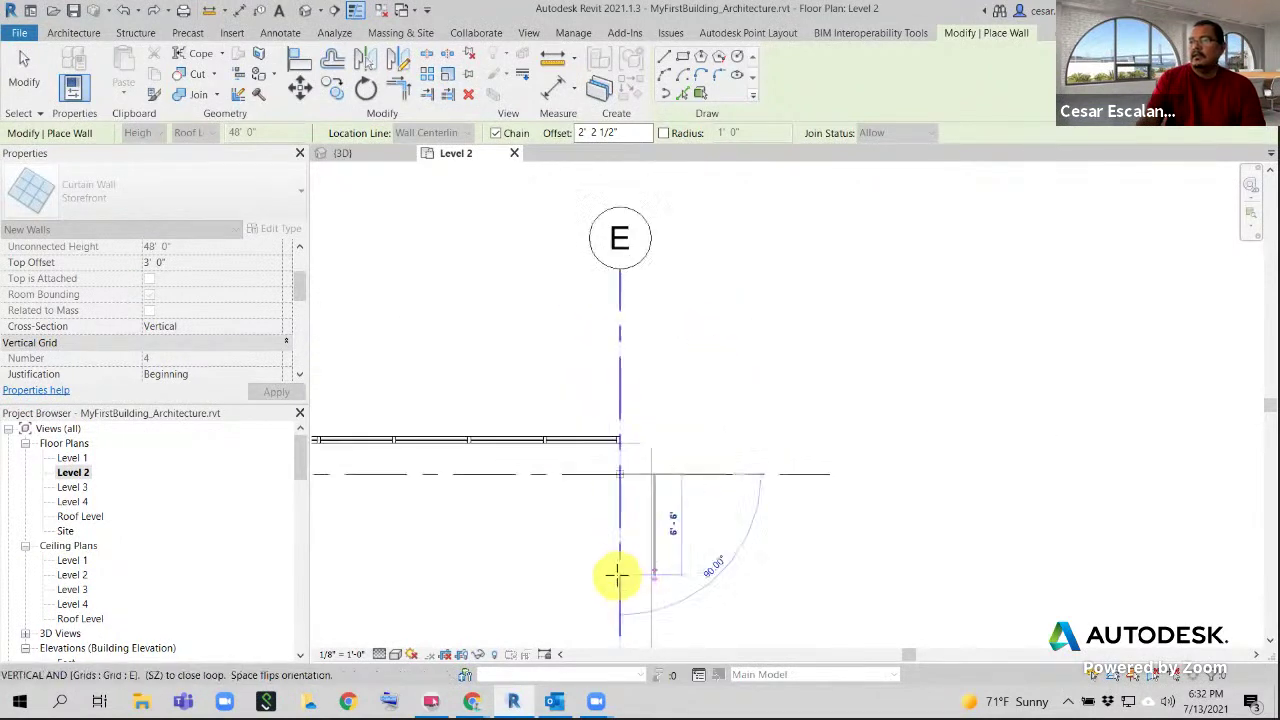
middle_drag(617, 577, 638, 333)
scroll(642, 358, down, 2)
scroll(665, 478, down, 2)
middle_drag(667, 476, 697, 231)
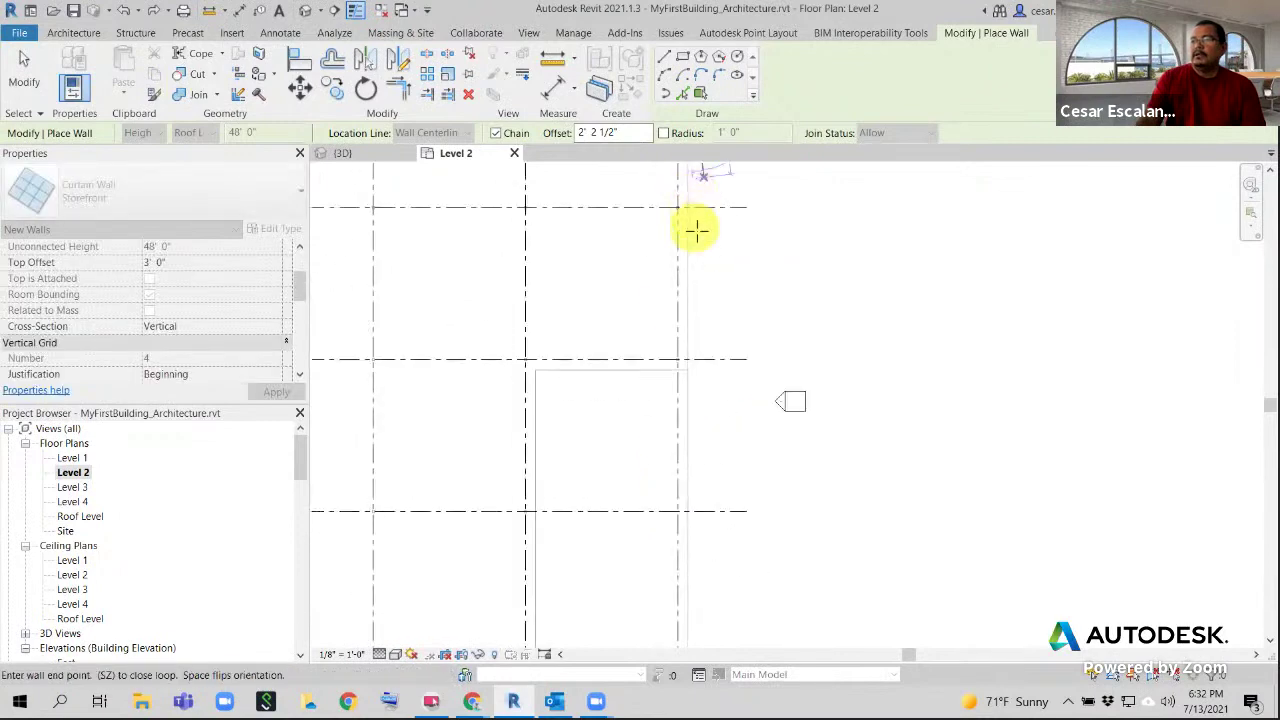
scroll(697, 232, down, 2)
scroll(700, 281, up, 2)
scroll(678, 345, up, 2)
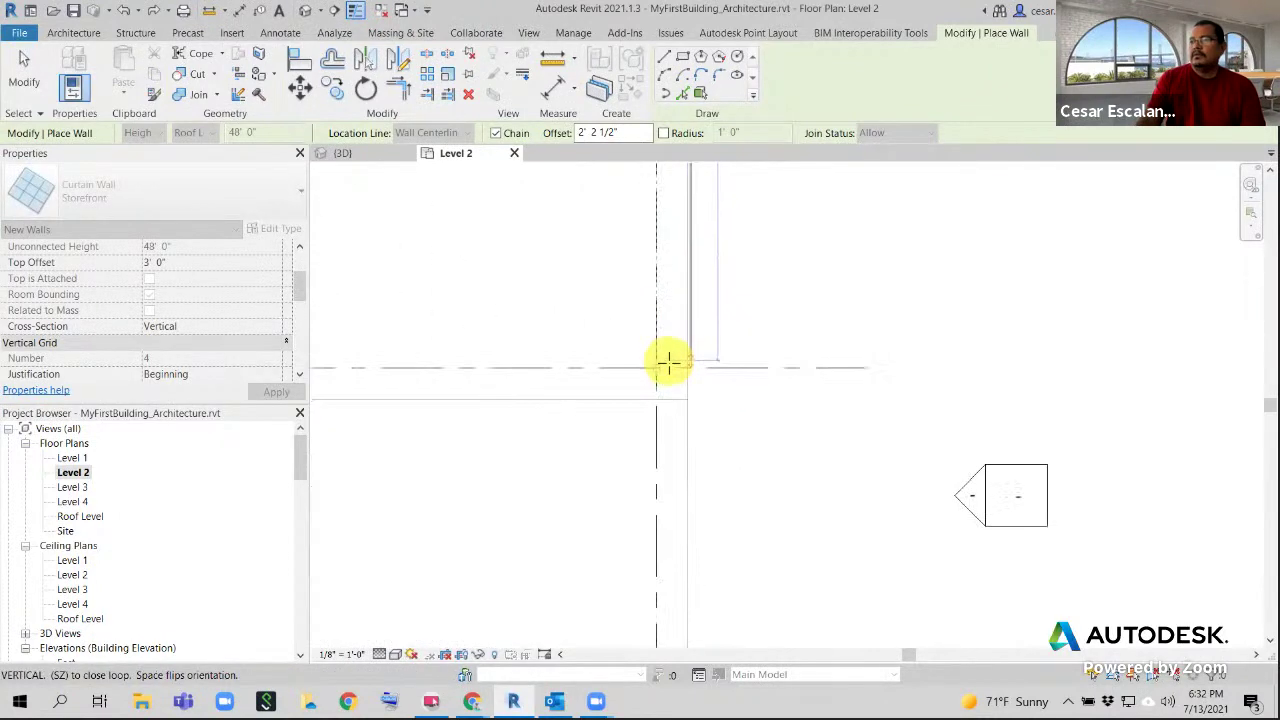
scroll(657, 371, up, 2)
scroll(656, 372, up, 1)
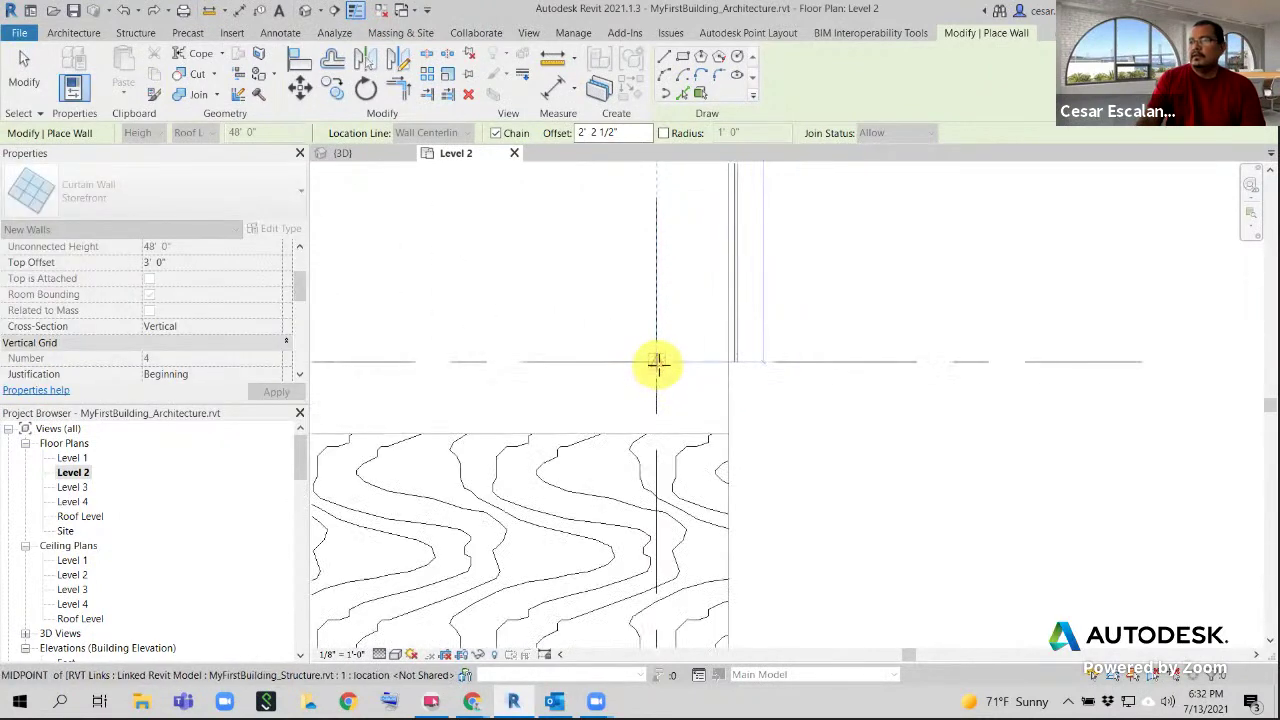
click(645, 361)
Add the next curtain wall segment along grid 3 from grid E back to grid D
scroll(602, 358, down, 3)
middle_drag(608, 357, 966, 320)
scroll(970, 318, down, 2)
scroll(697, 316, up, 2)
scroll(632, 310, up, 2)
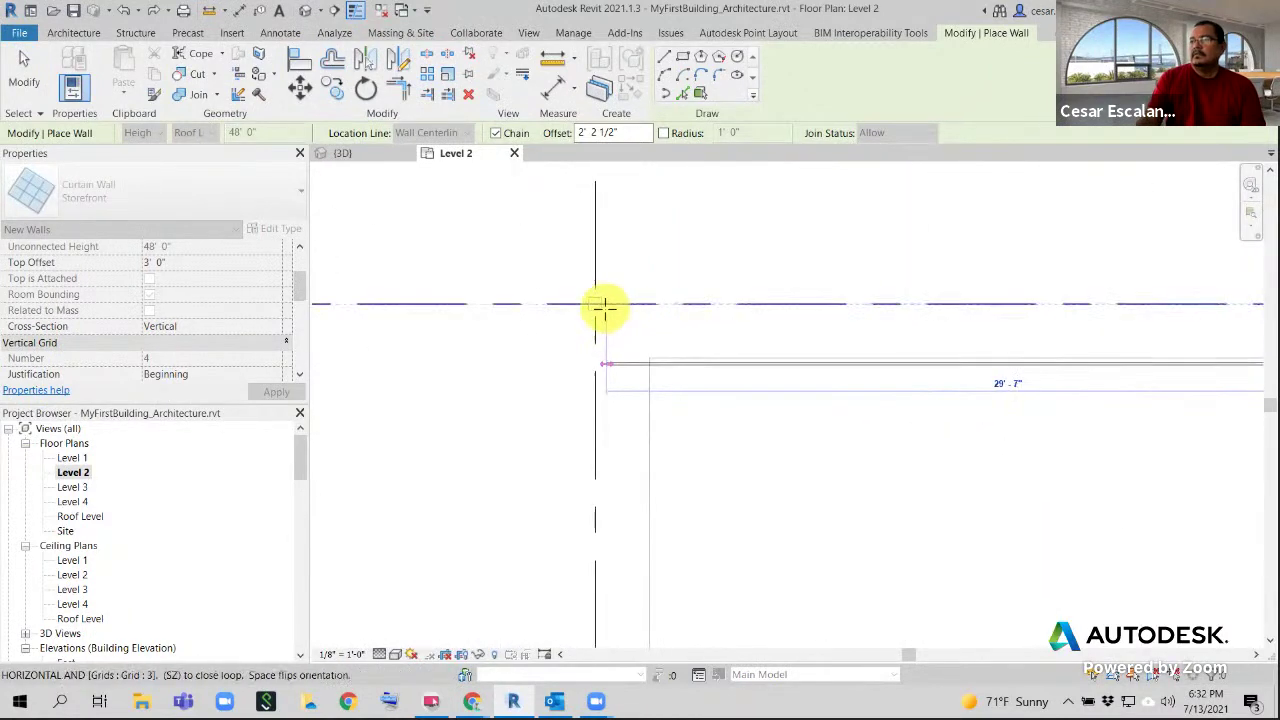
click(637, 368)
Run the chained curtain wall down grid D from grid 3 to grid 1
scroll(637, 371, down, 4)
middle_drag(629, 400, 648, 272)
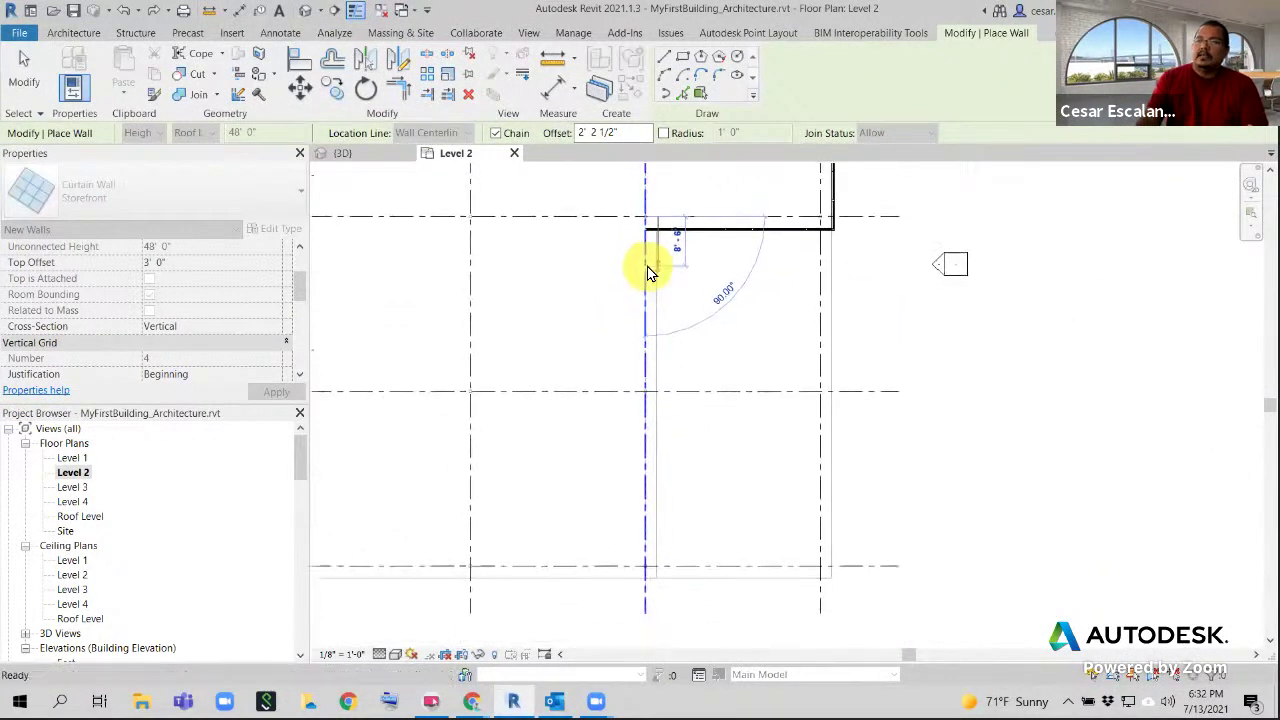
middle_drag(670, 441, 731, 306)
scroll(707, 435, up, 4)
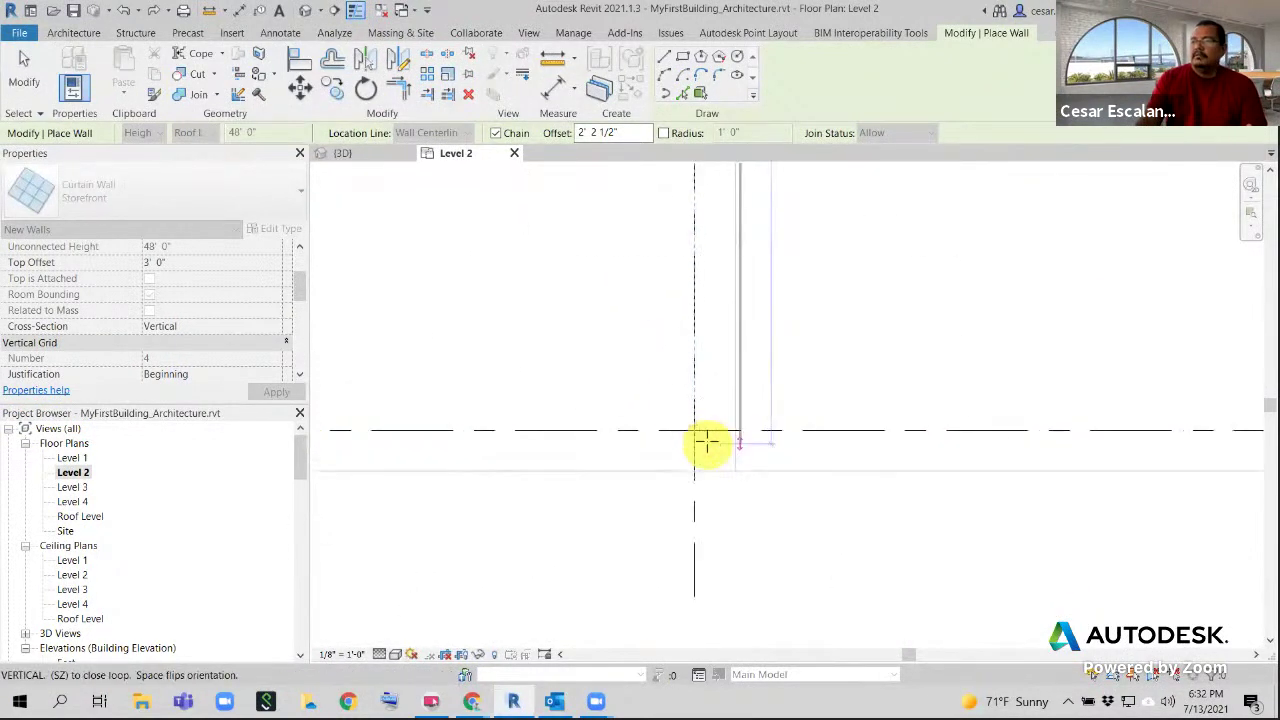
scroll(707, 441, up, 2)
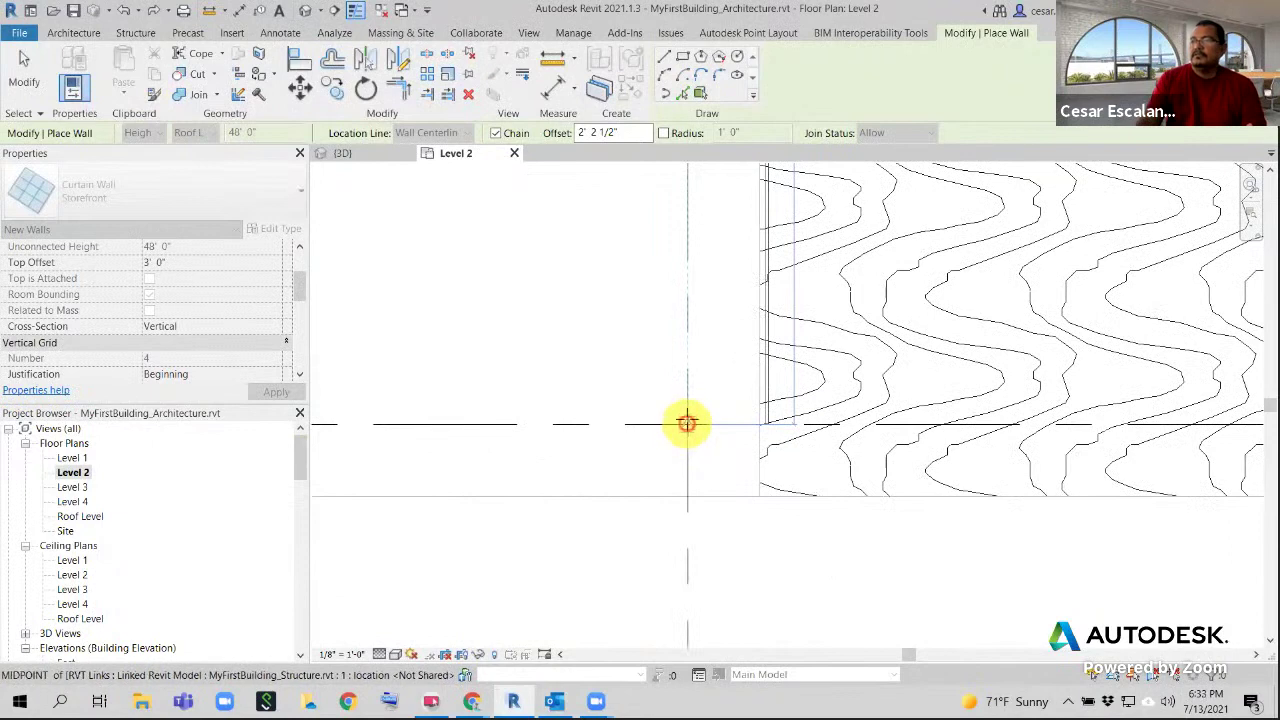
scroll(772, 415, down, 2)
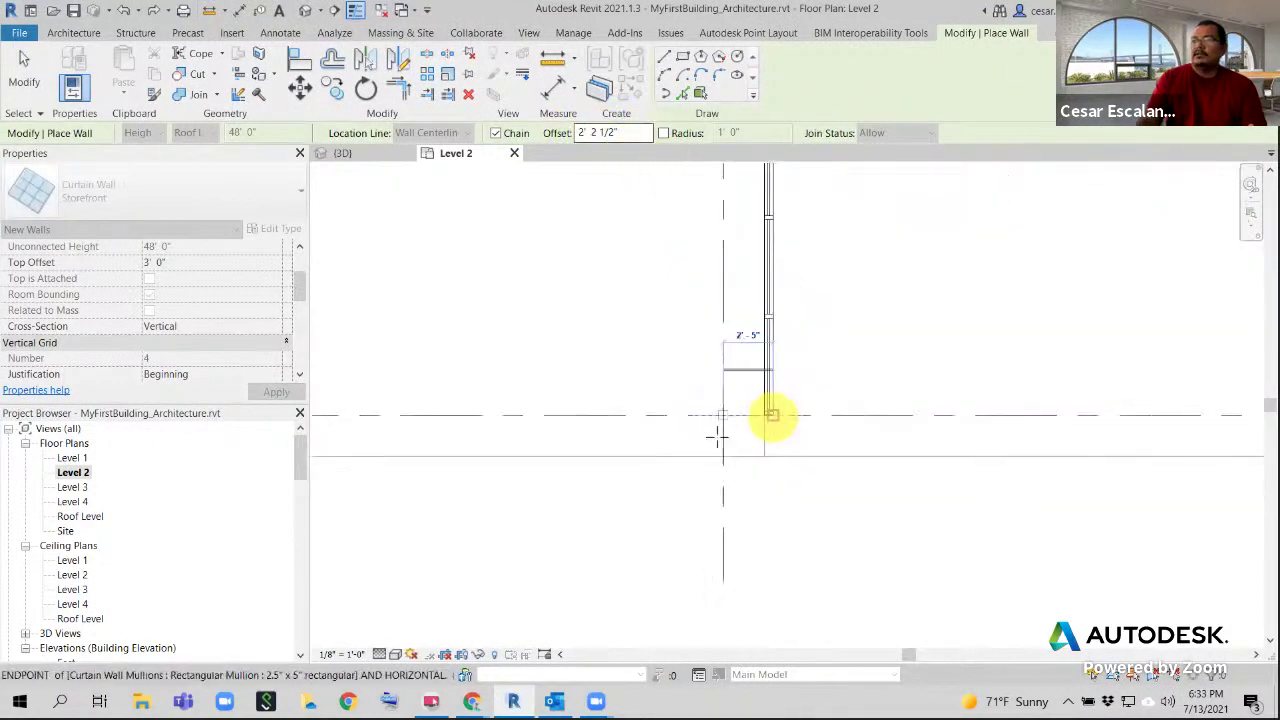
Continue the chained Storefront curtain wall along grid 1 from grid D to grid A
middle_drag(835, 430, 1218, 423)
scroll(770, 430, down, 3)
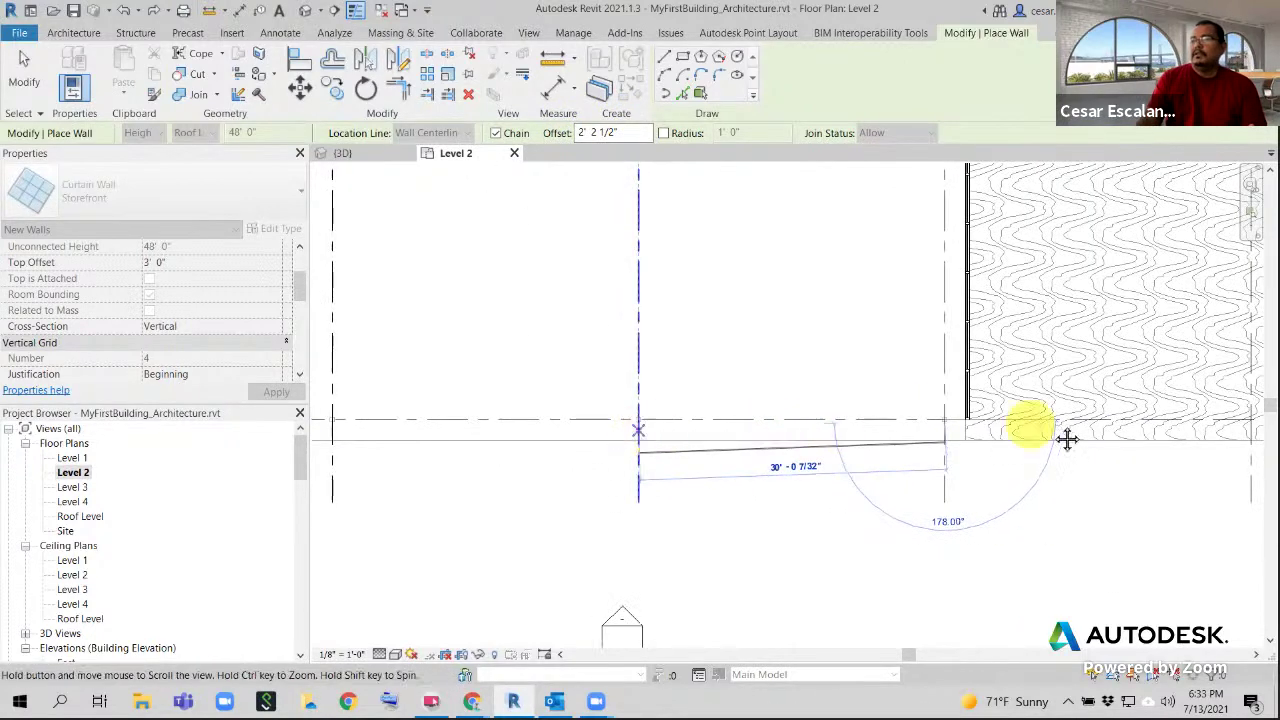
scroll(386, 400, up, 4)
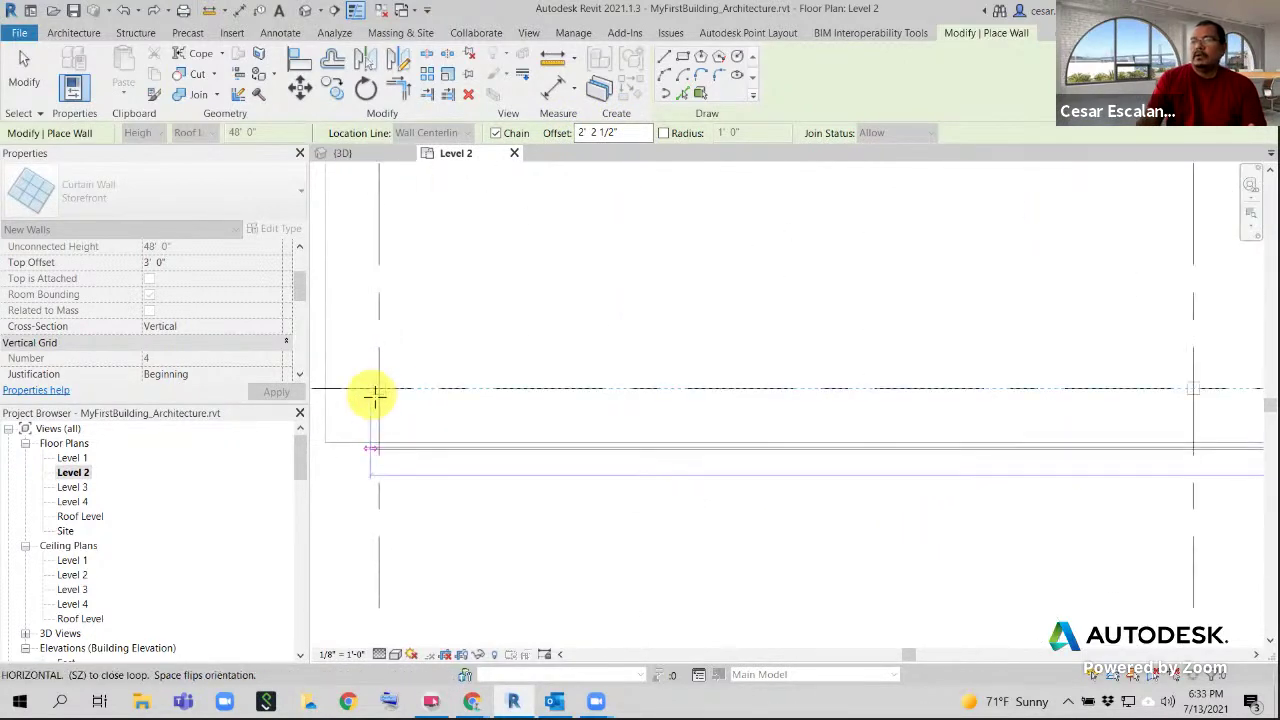
scroll(373, 390, up, 3)
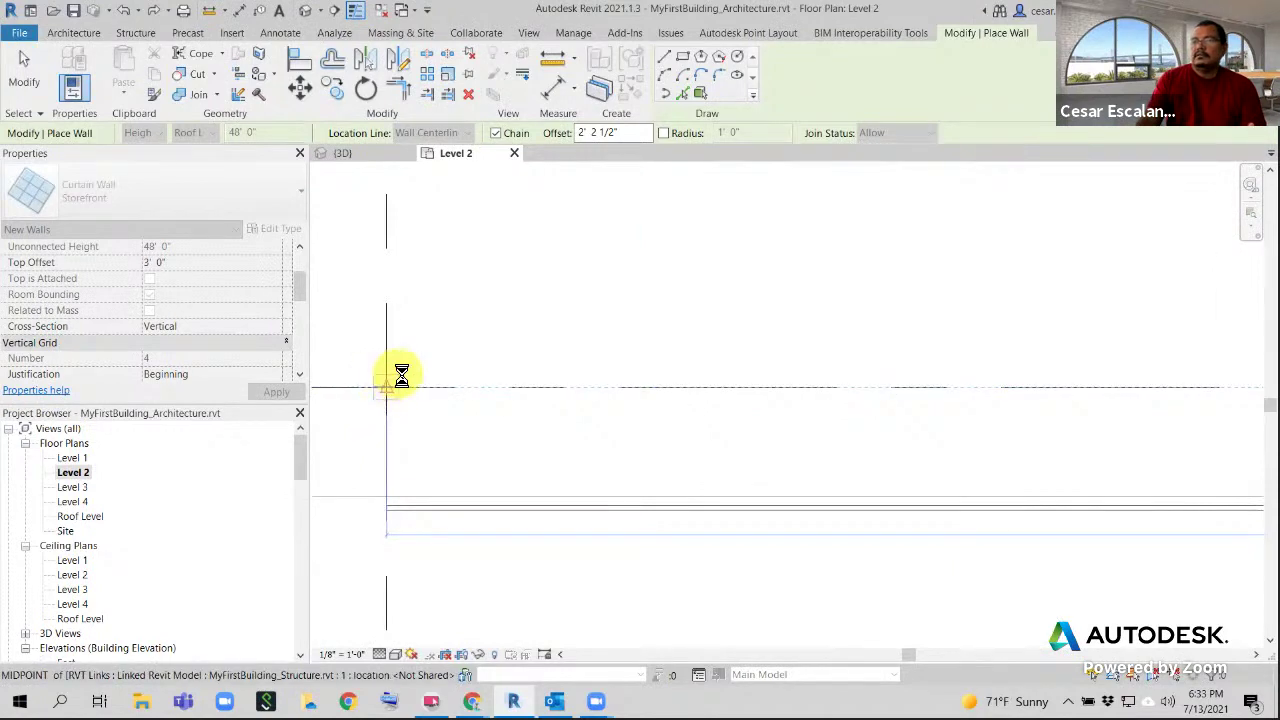
click(399, 375)
Finish the perimeter curtain wall by running it up grid A from grid 1 to grid 3, and end wall placement
scroll(399, 375, down, 6)
middle_drag(500, 337, 577, 631)
scroll(577, 631, down, 5)
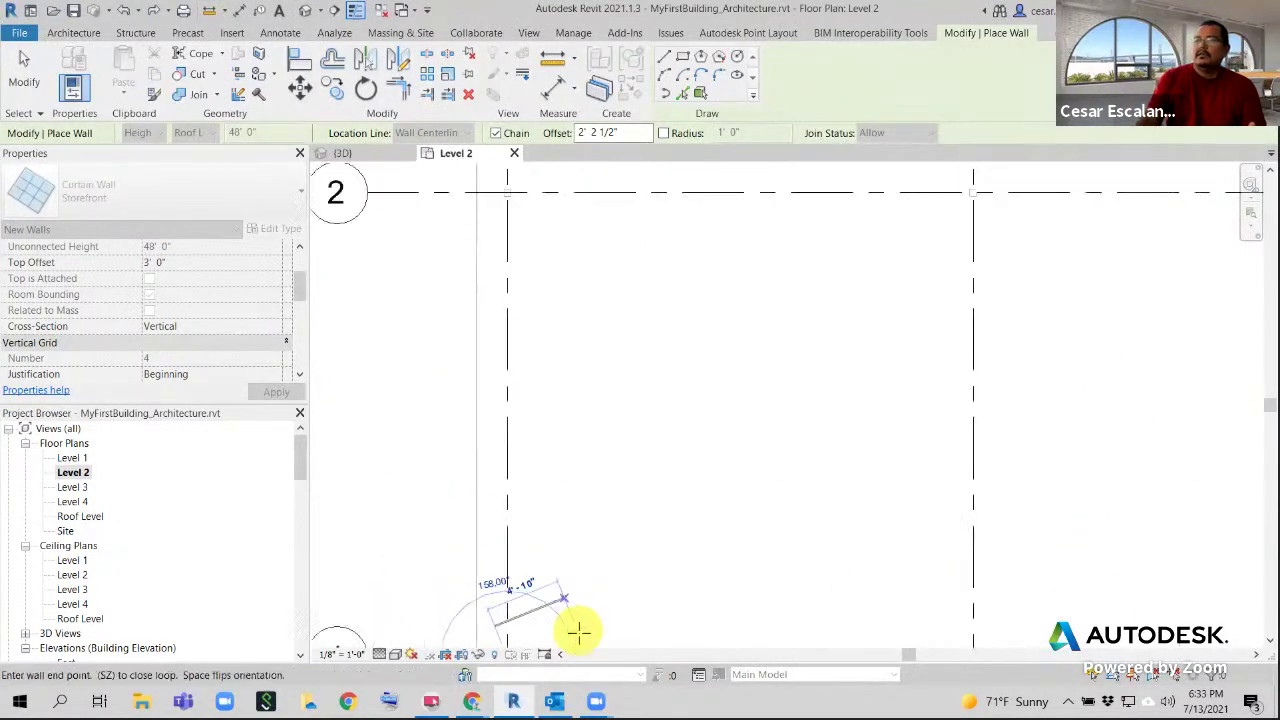
scroll(567, 603, down, 3)
scroll(549, 290, up, 5)
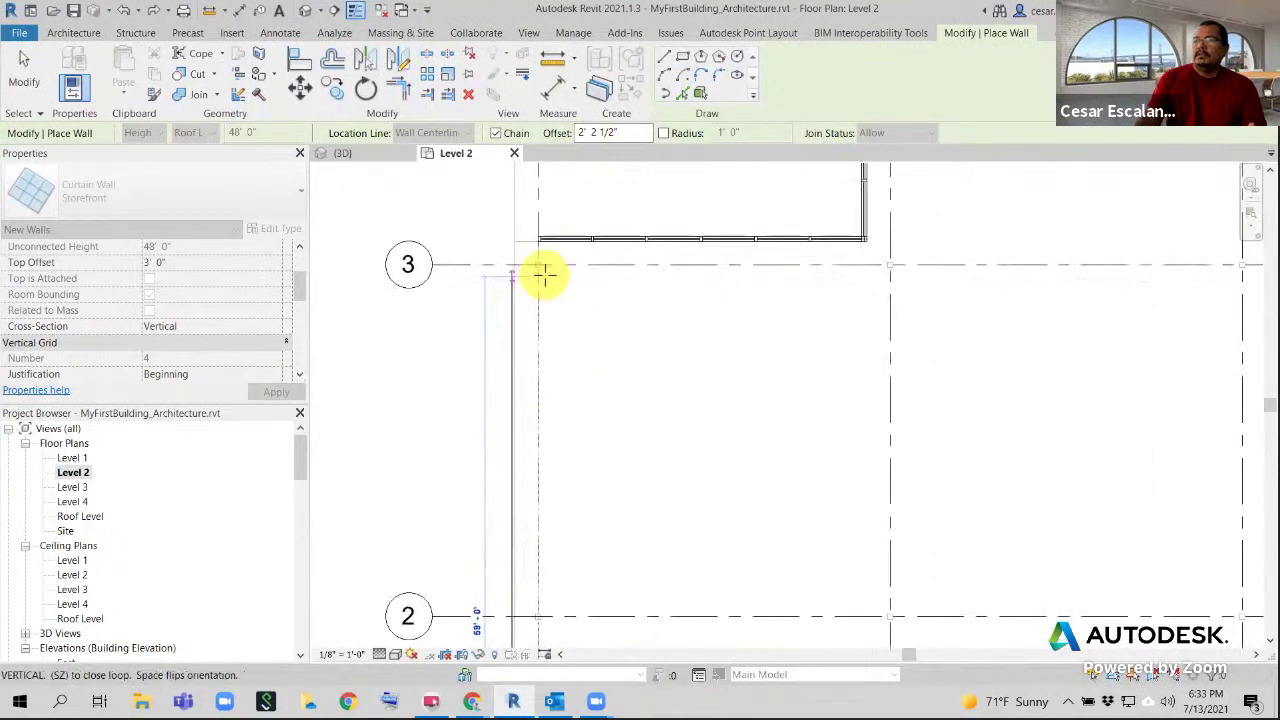
scroll(539, 263, up, 2)
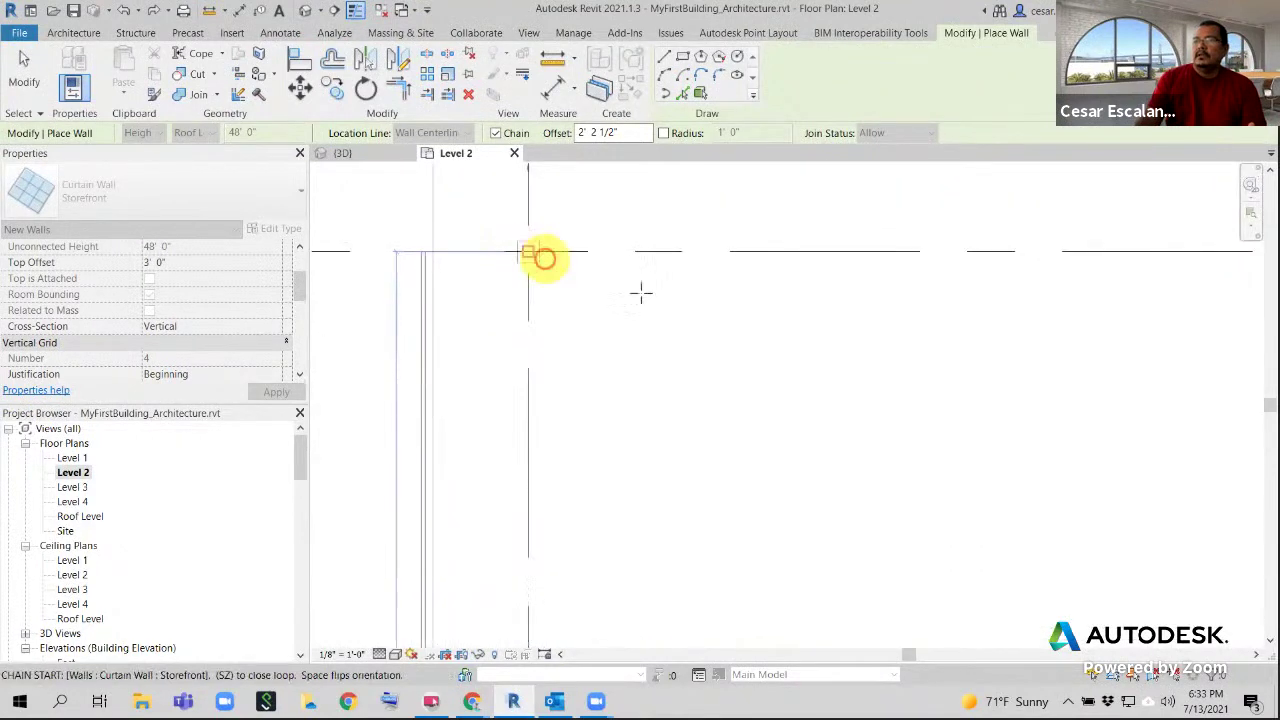
scroll(681, 327, down, 4)
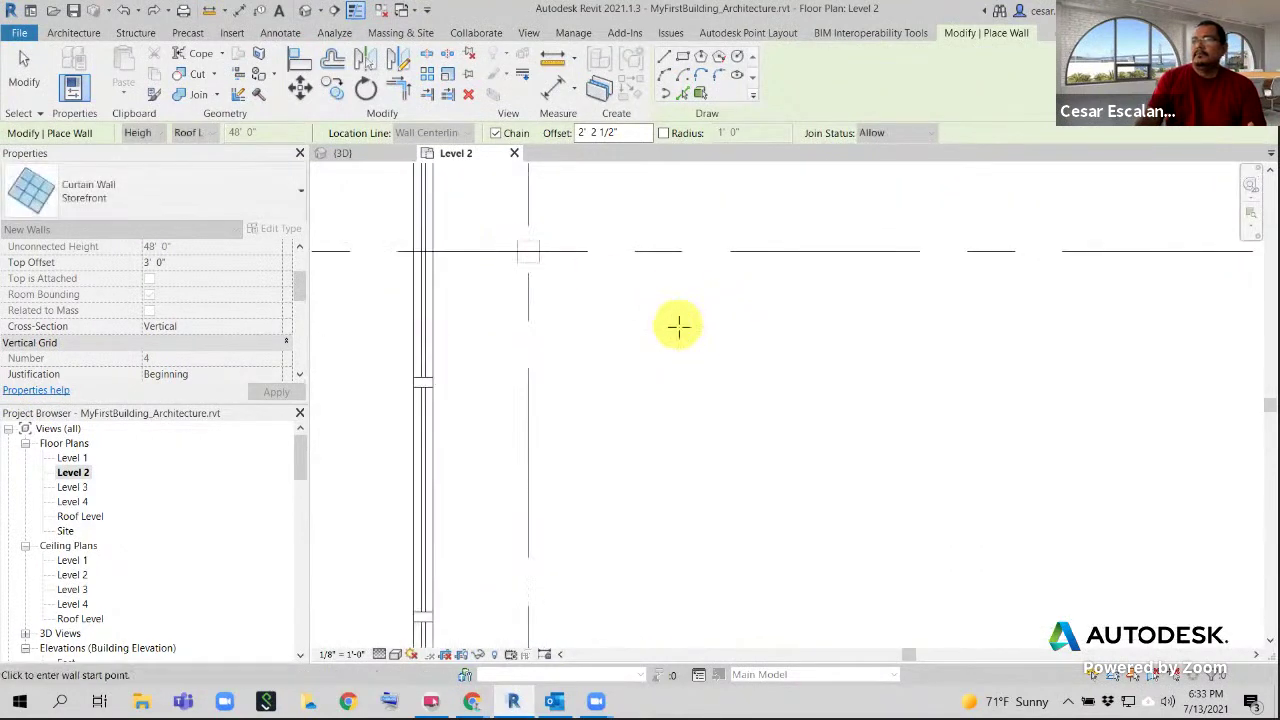
scroll(483, 387, down, 5)
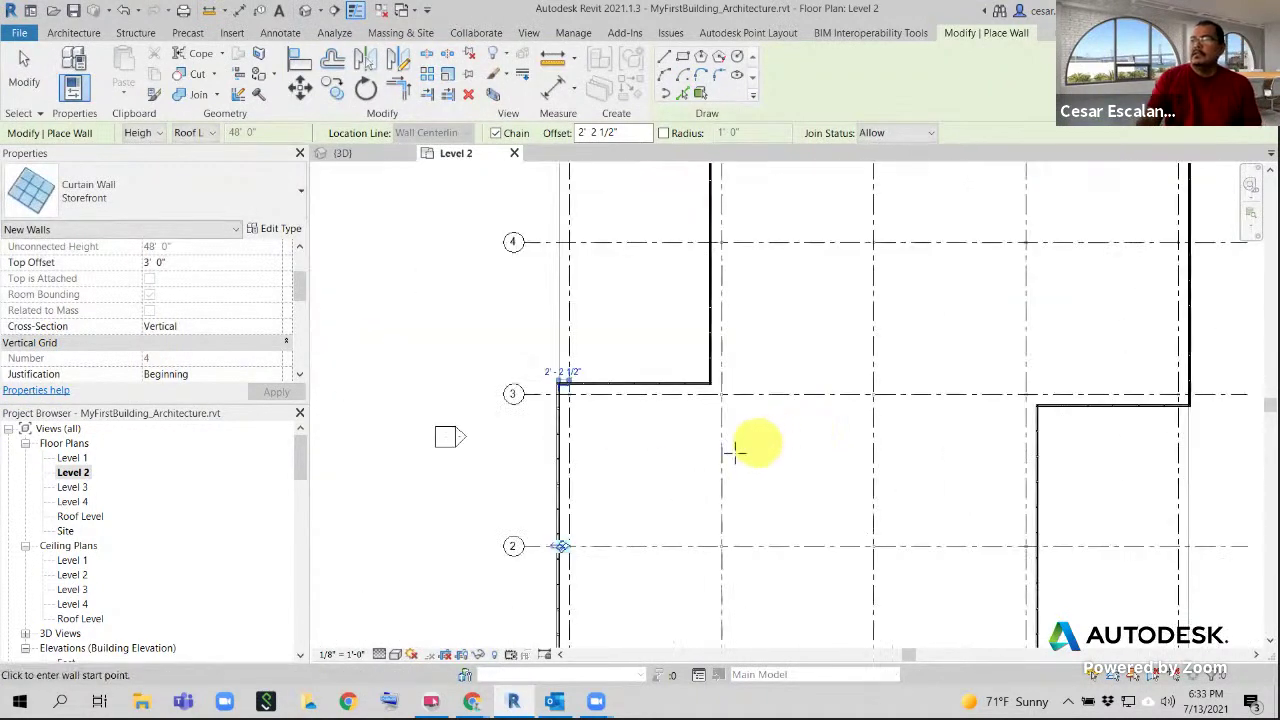
key(Escape)
scroll(635, 450, down, 3)
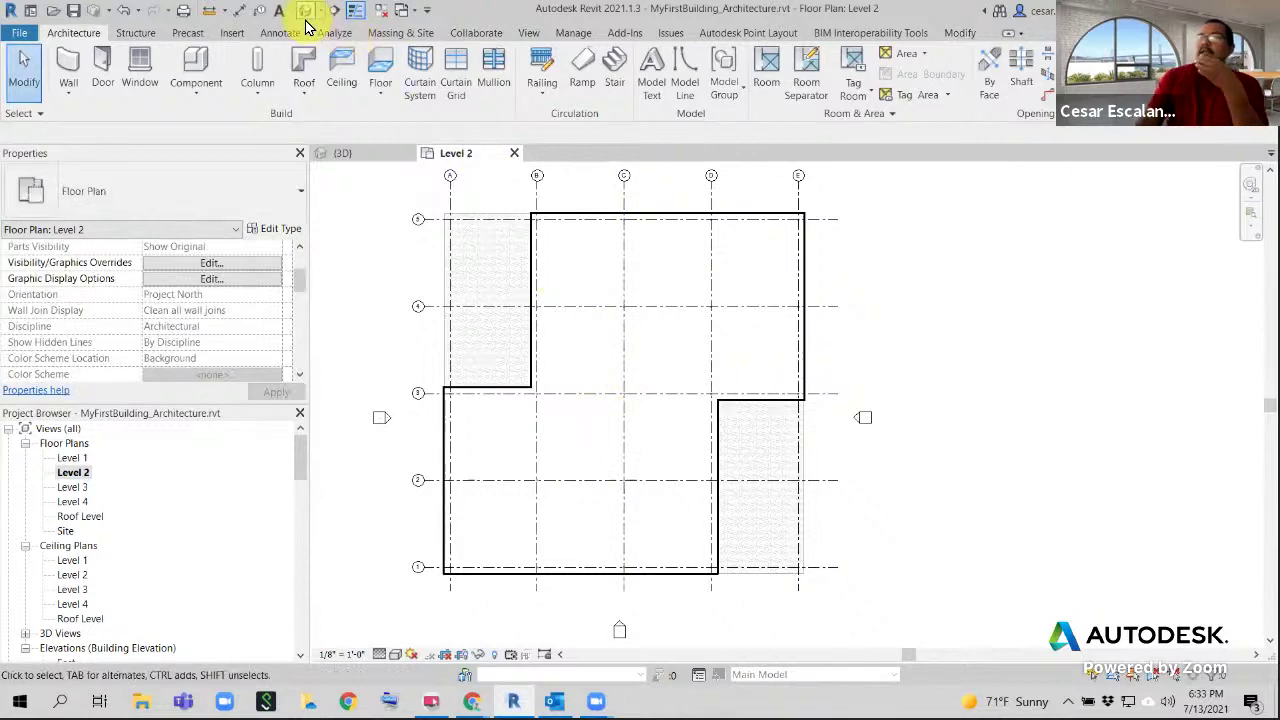
Open the default 3D view and examine the new curtain walls around the building's upper floors
click(305, 12)
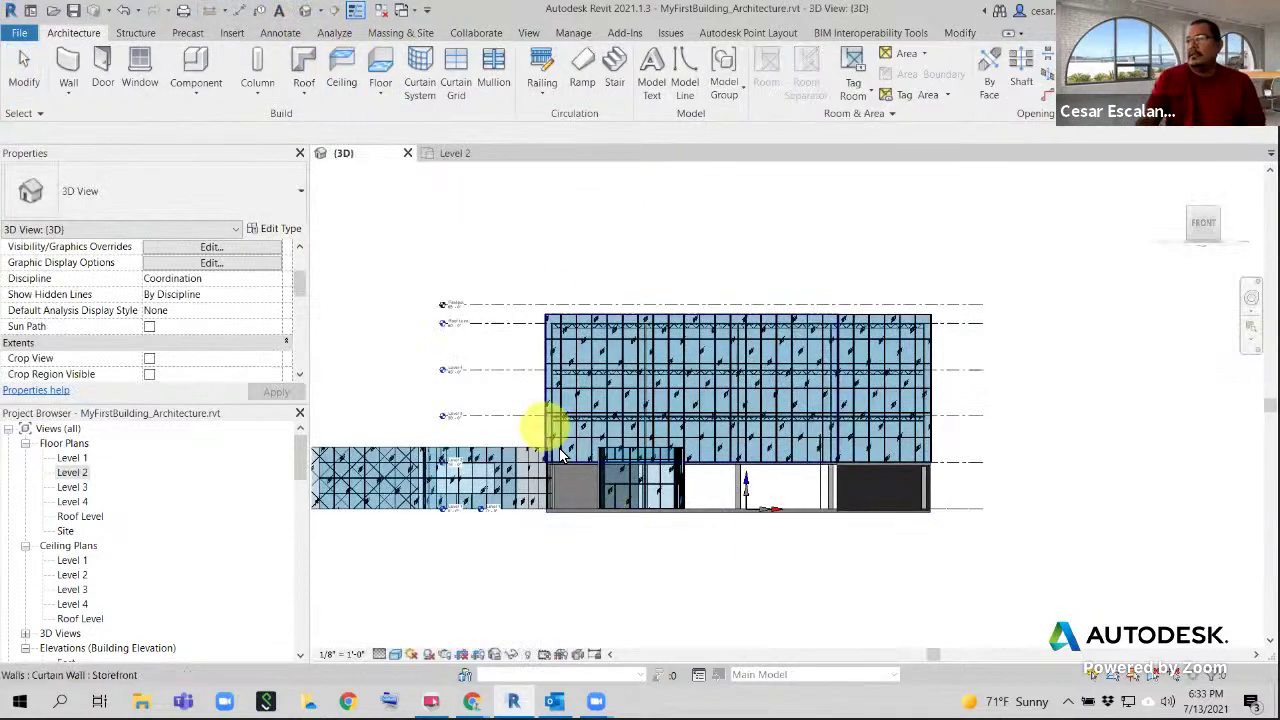
shift+middle_drag(588, 568, 845, 606)
scroll(600, 530, up, 10)
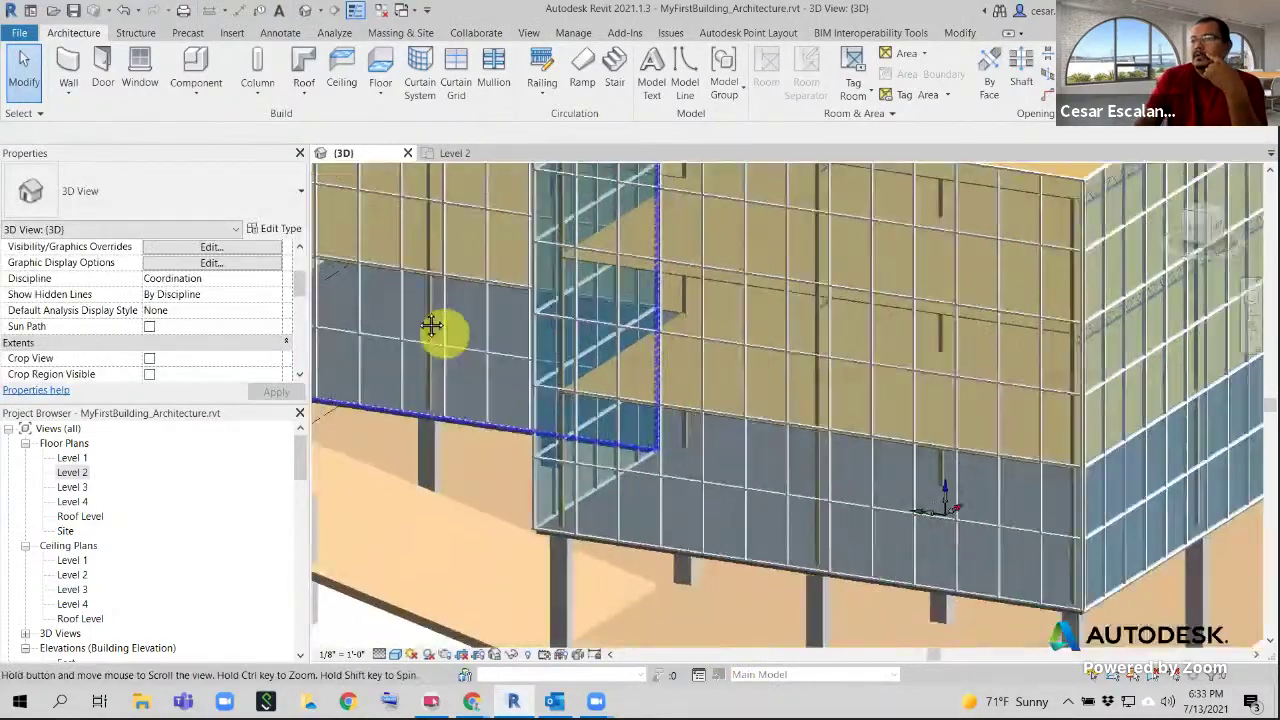
middle_drag(430, 325, 809, 394)
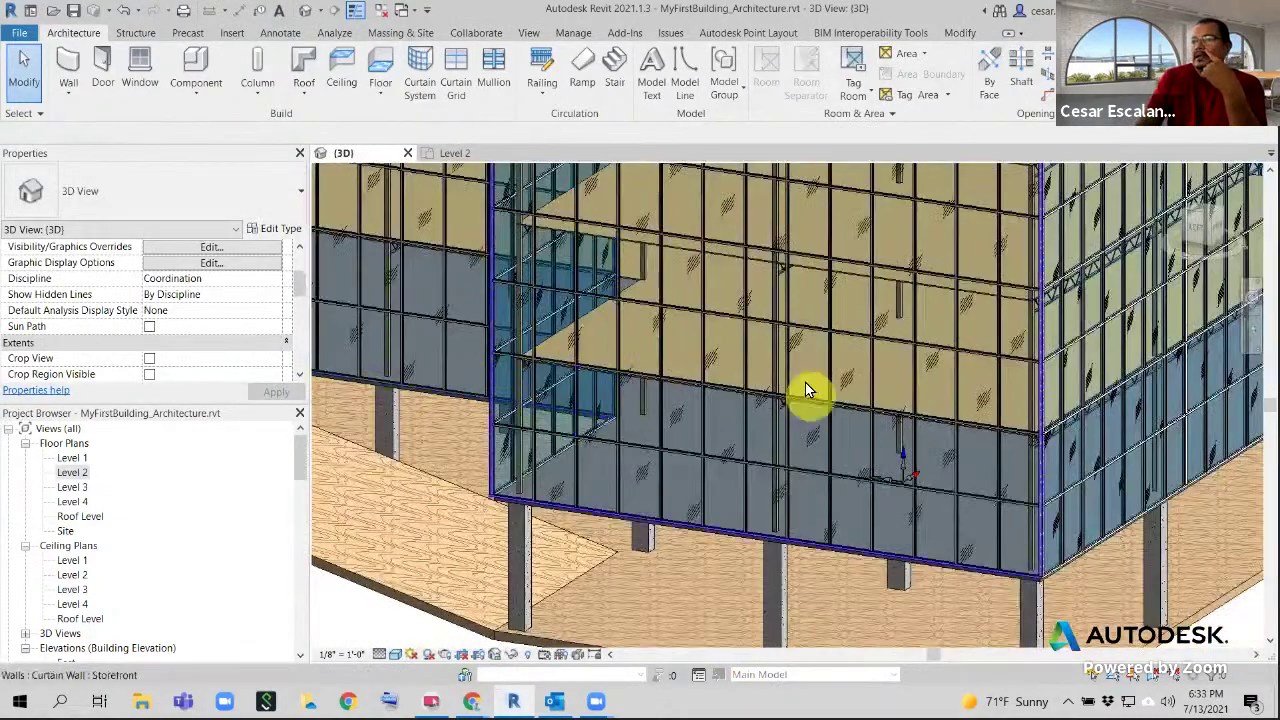
scroll(540, 371, up, 6)
scroll(559, 368, down, 3)
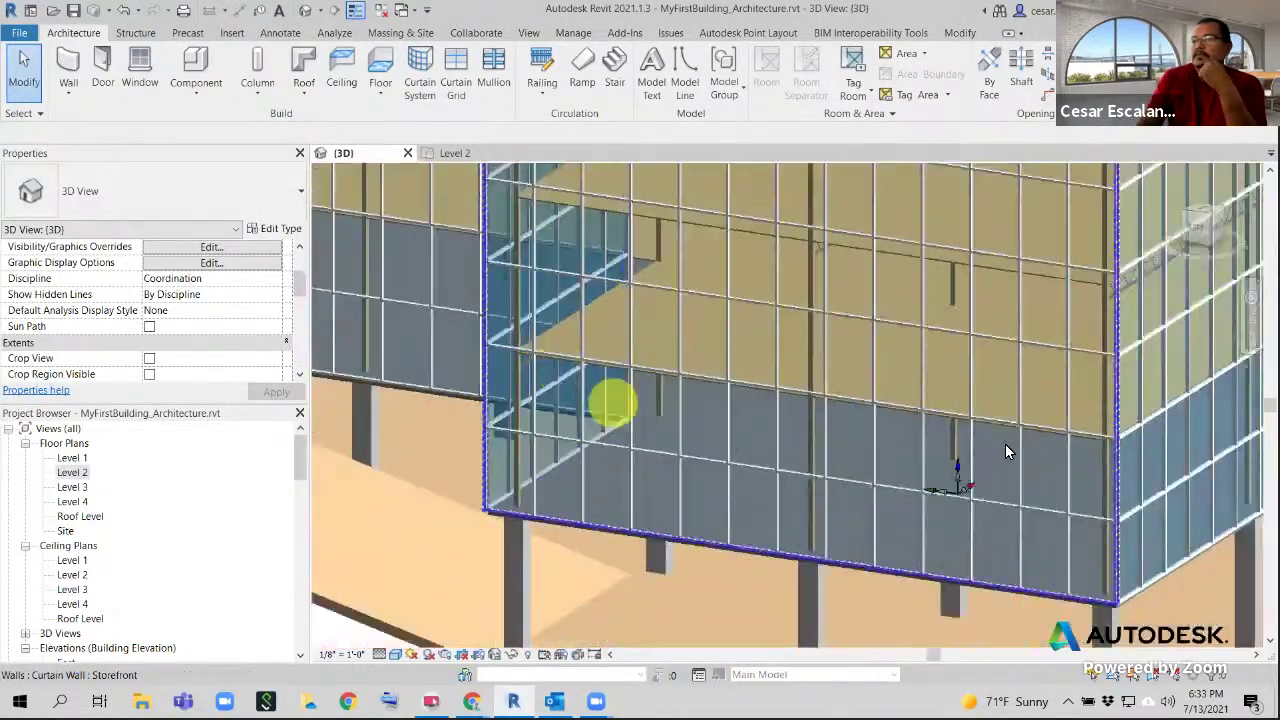
middle_drag(1006, 443, 545, 414)
scroll(681, 426, up, 3)
scroll(681, 426, down, 4)
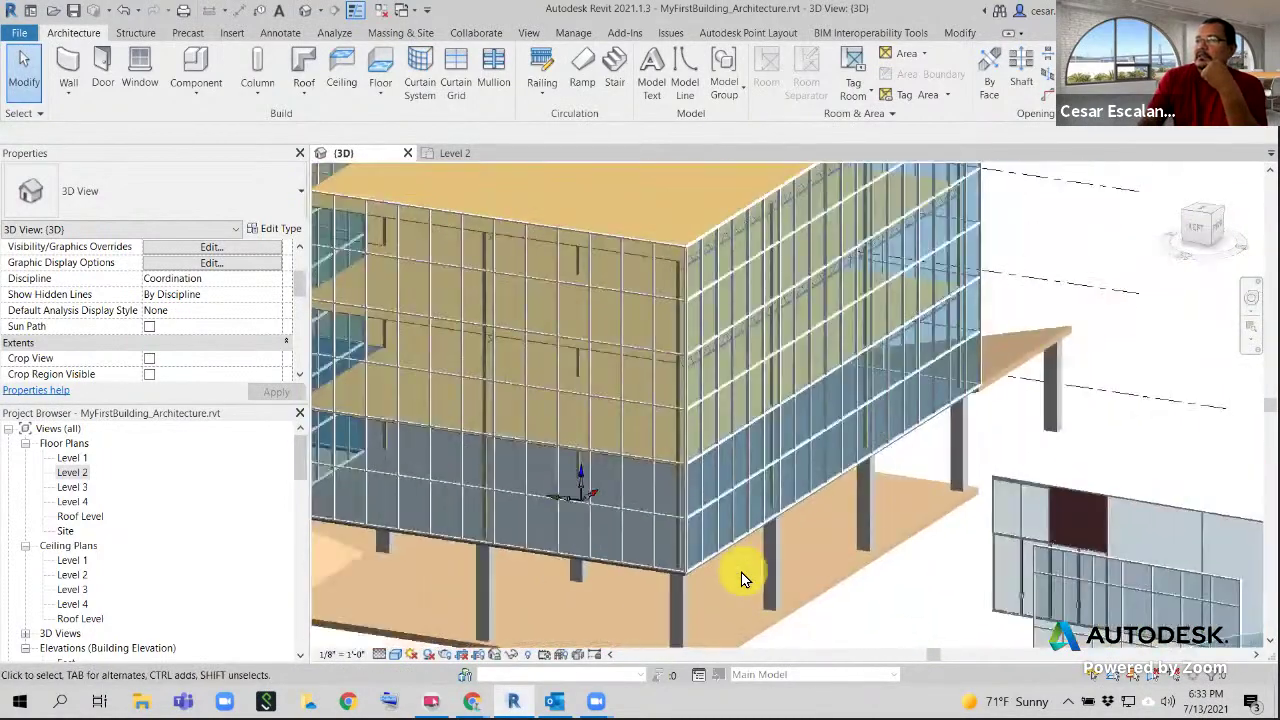
shift+middle_drag(741, 572, 747, 350)
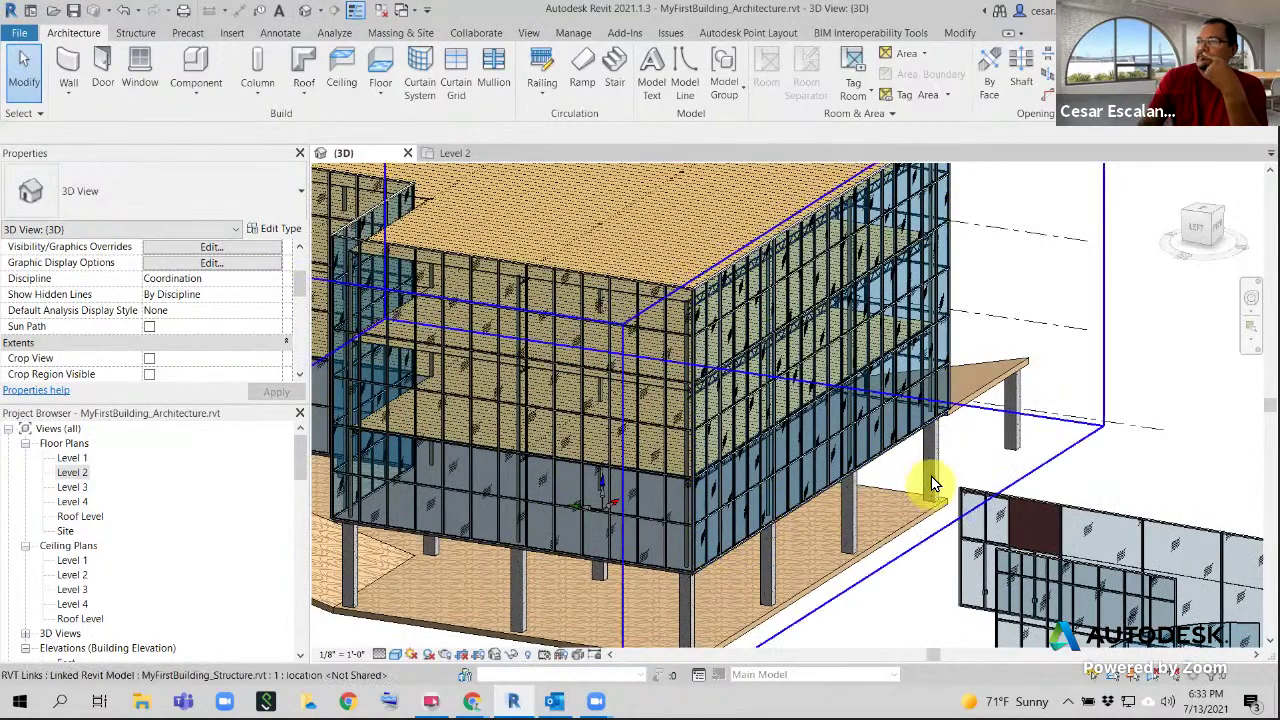
Inspect the curtain wall corners, the recessed corner and the overall building from several angles
scroll(940, 460, up, 2)
scroll(966, 409, down, 3)
scroll(743, 457, up, 4)
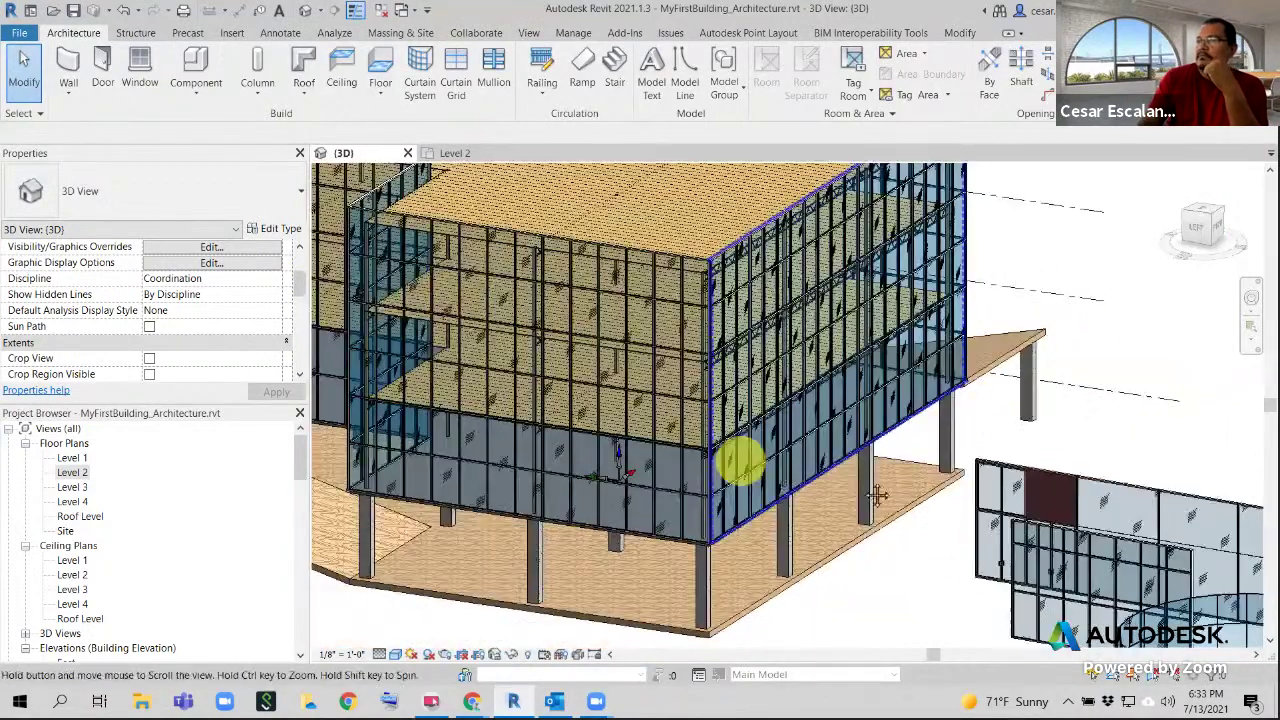
scroll(616, 371, up, 5)
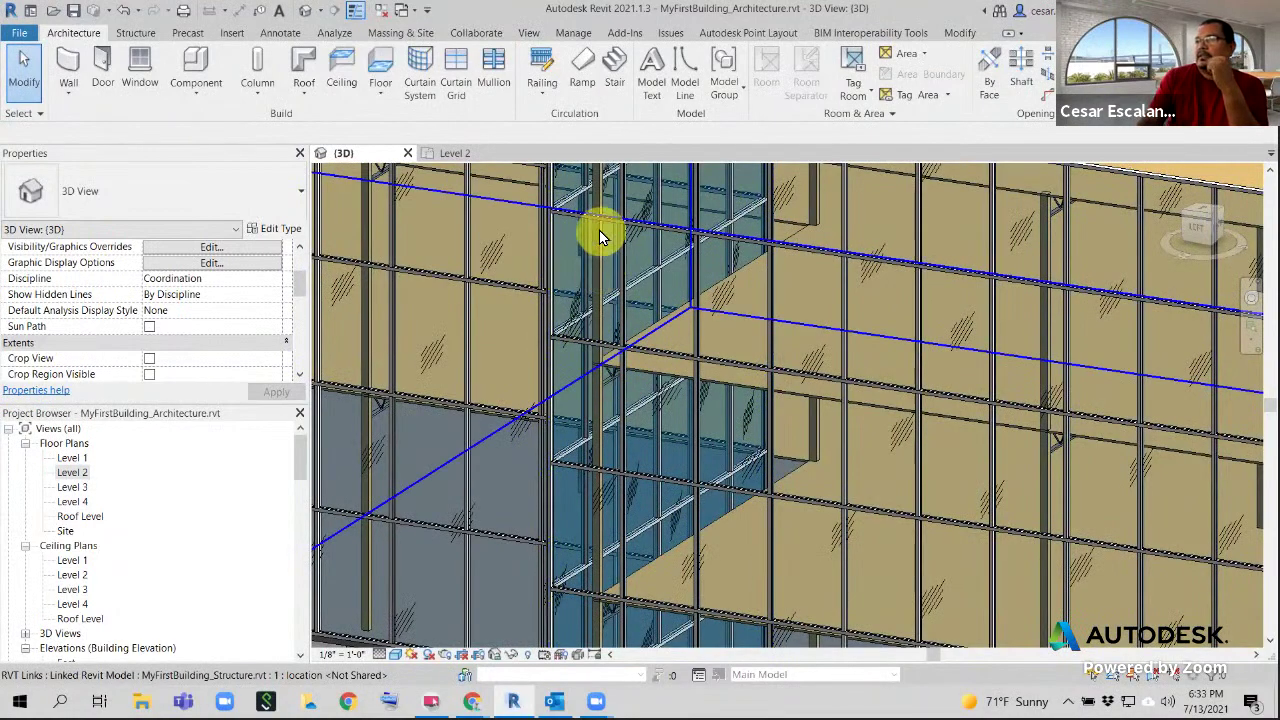
scroll(659, 436, down, 4)
scroll(643, 400, up, 3)
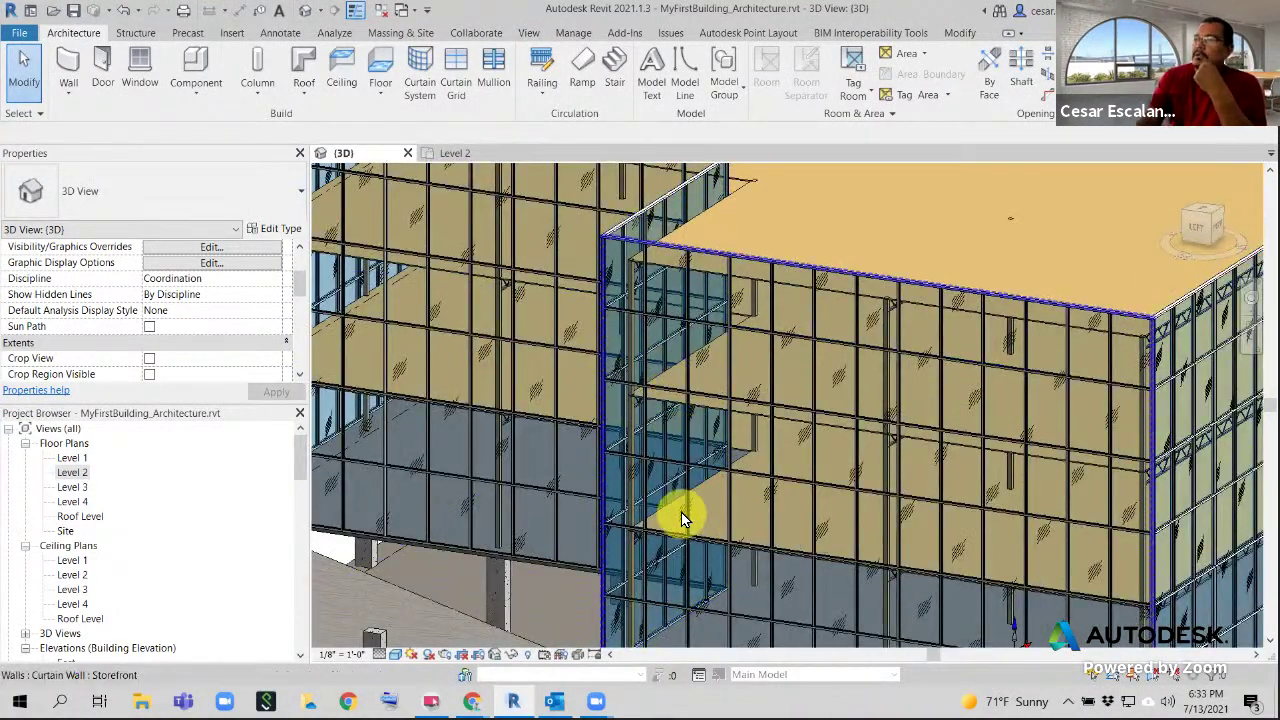
scroll(683, 518, down, 3)
middle_drag(952, 388, 840, 266)
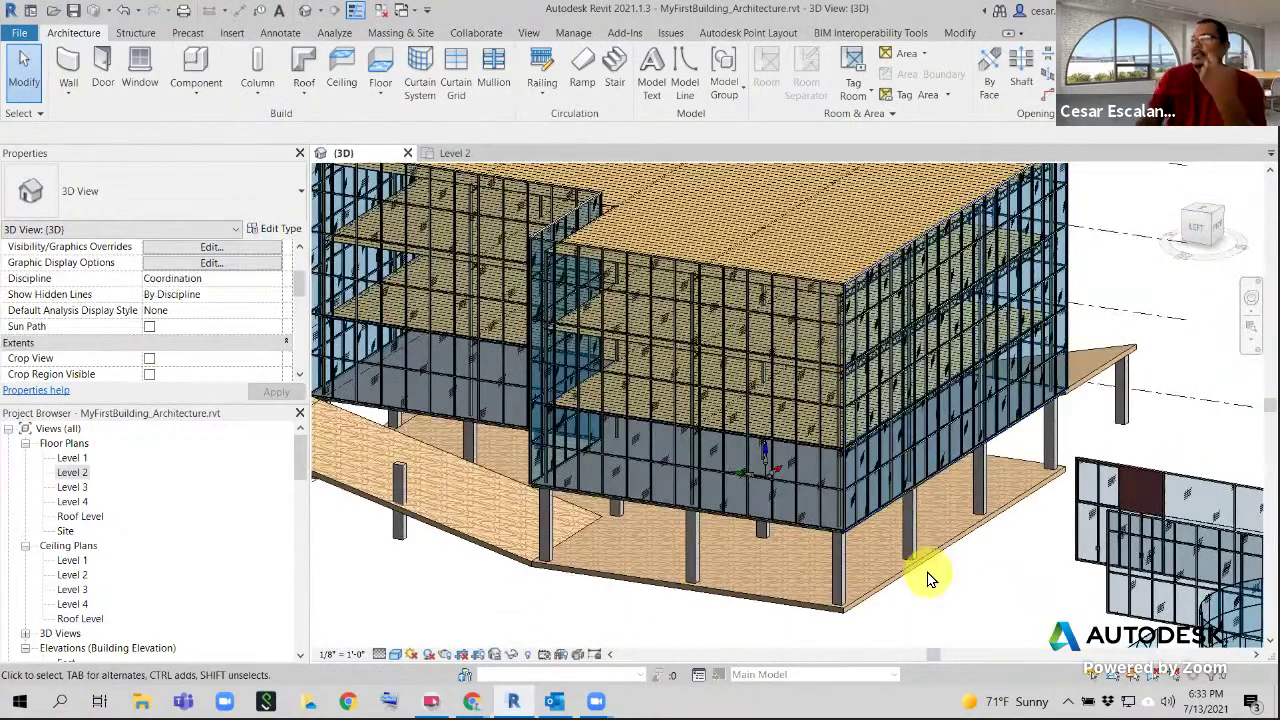
middle_drag(934, 566, 563, 620)
scroll(660, 556, down, 3)
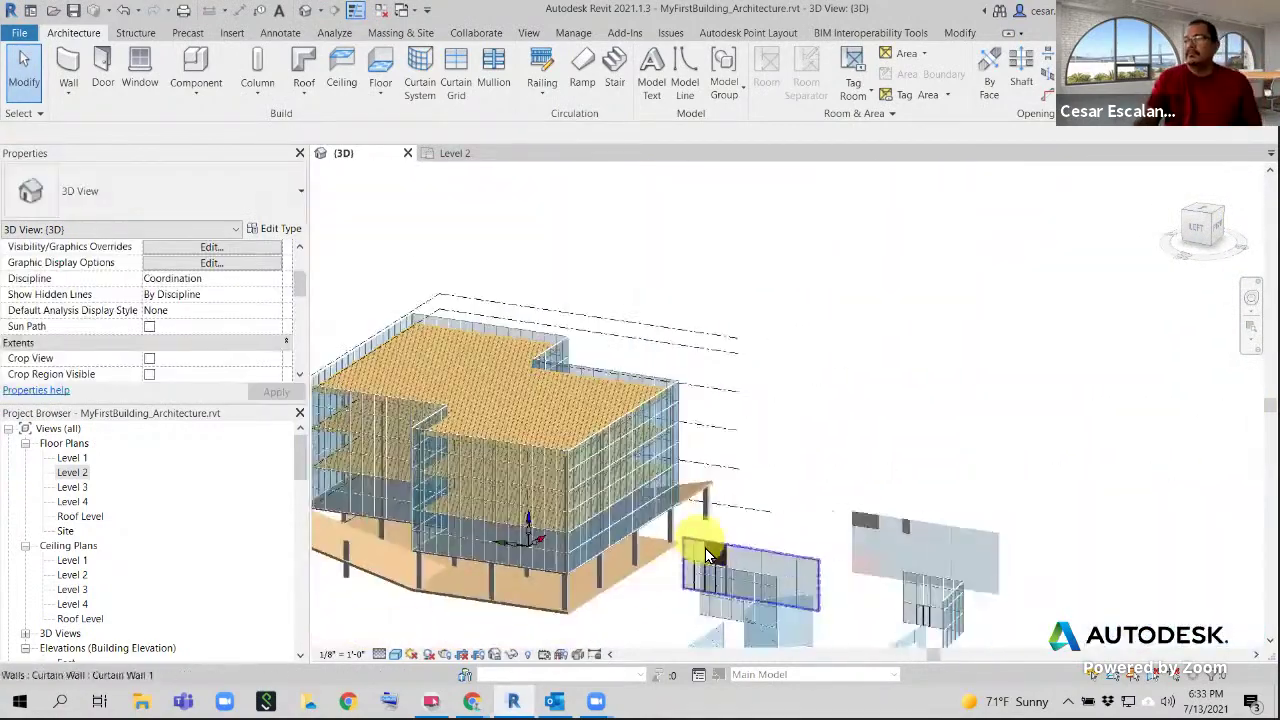
shift+middle_drag(705, 555, 768, 523)
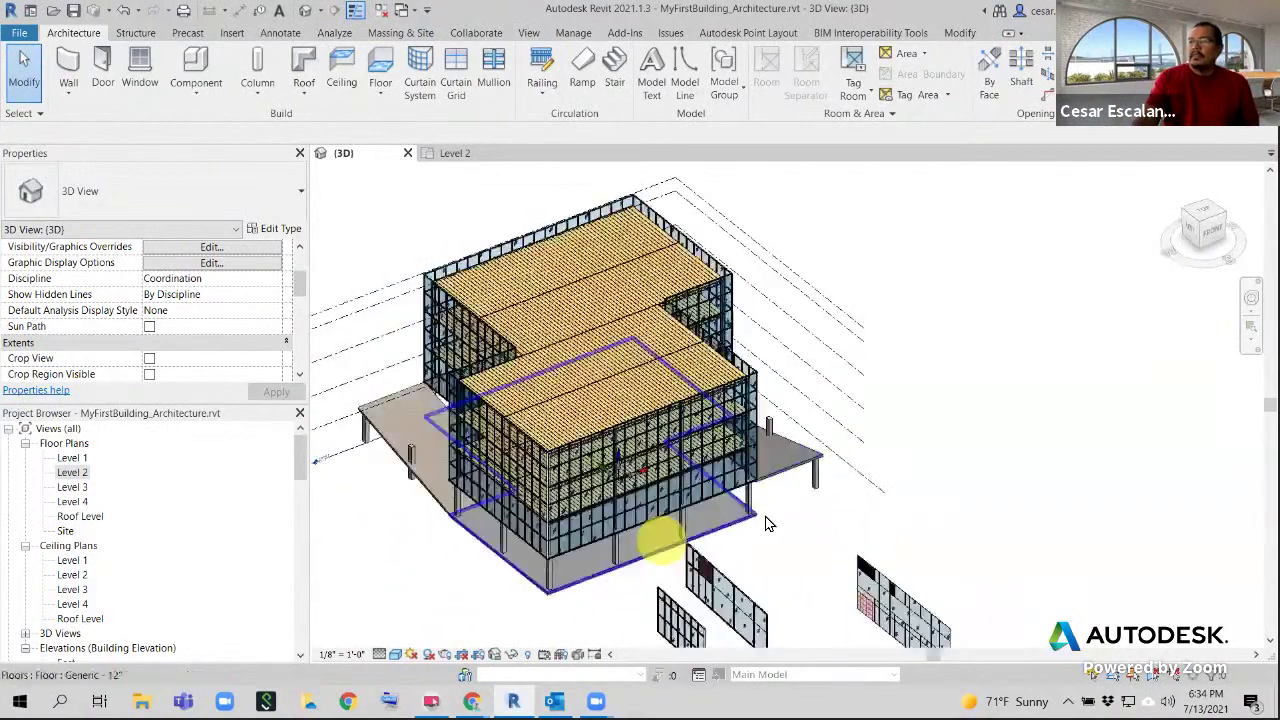
Select the Level 1 and Level 2 datums in turn to examine where they sit against the building, leaving them unchanged
scroll(846, 486, up, 5)
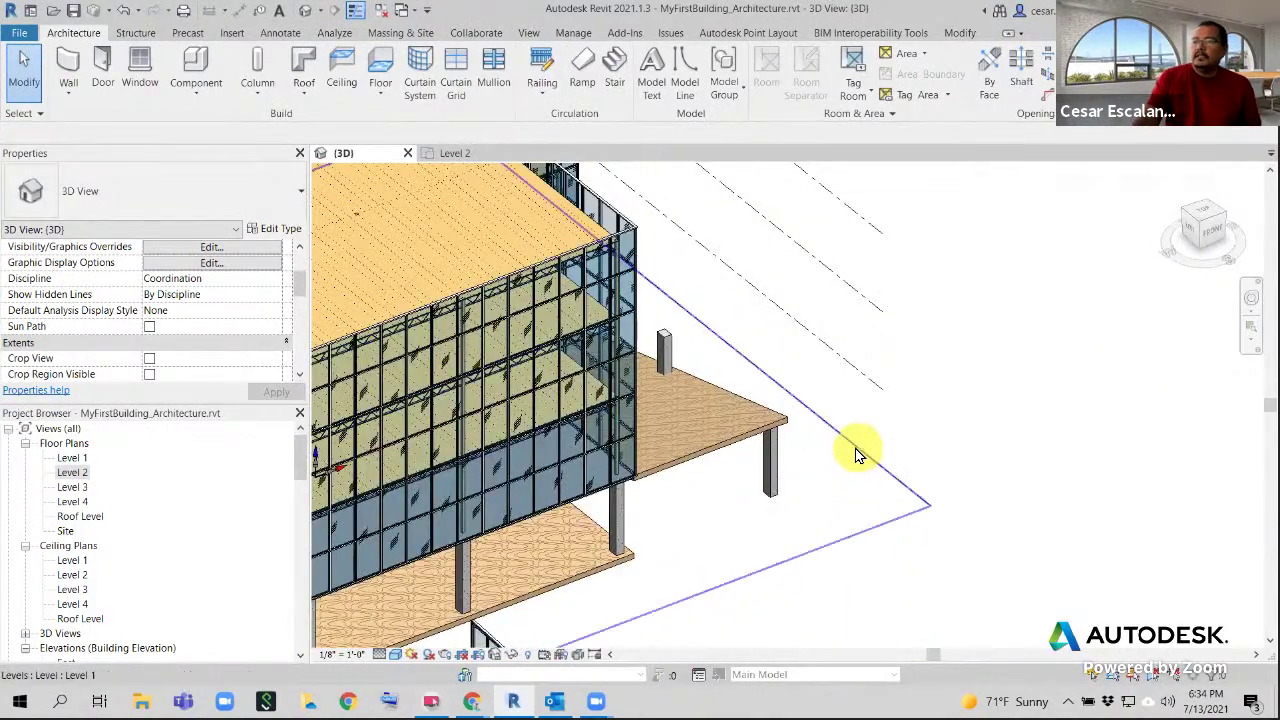
click(872, 485)
scroll(872, 486, down, 4)
shift+middle_drag(703, 566, 721, 463)
shift+middle_drag(493, 567, 600, 457)
scroll(612, 472, up, 5)
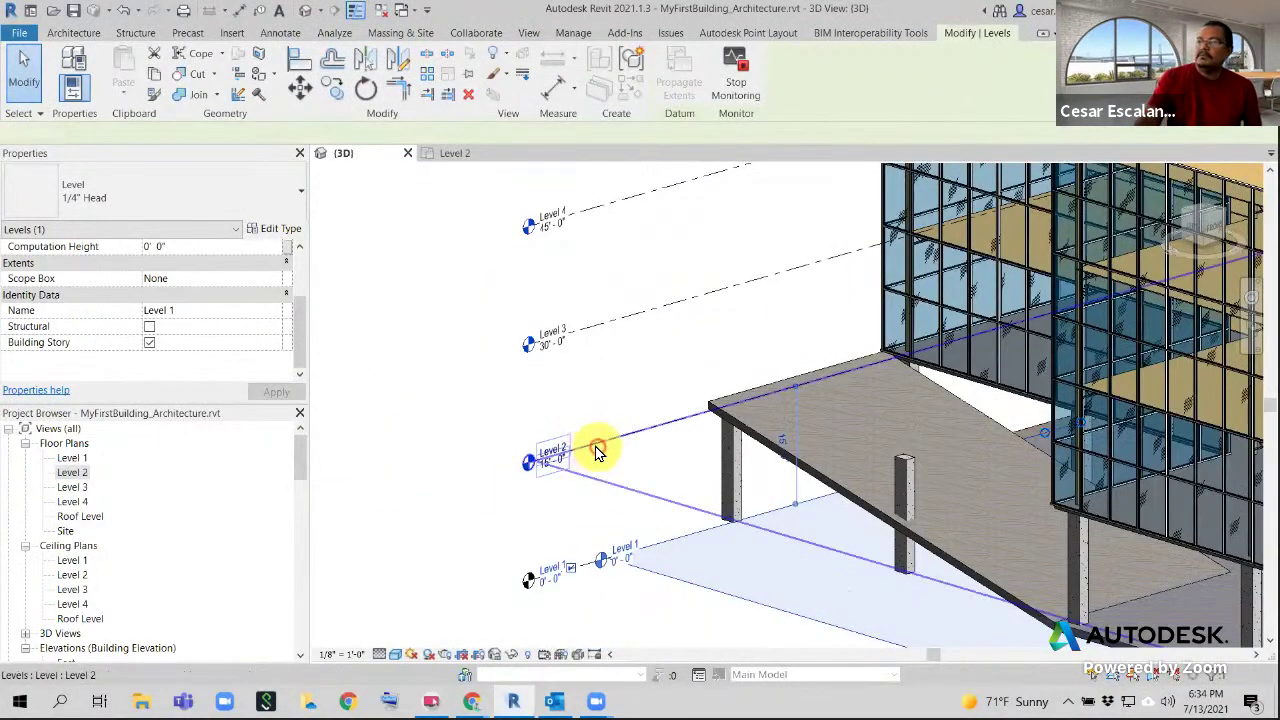
click(597, 452)
key(Escape)
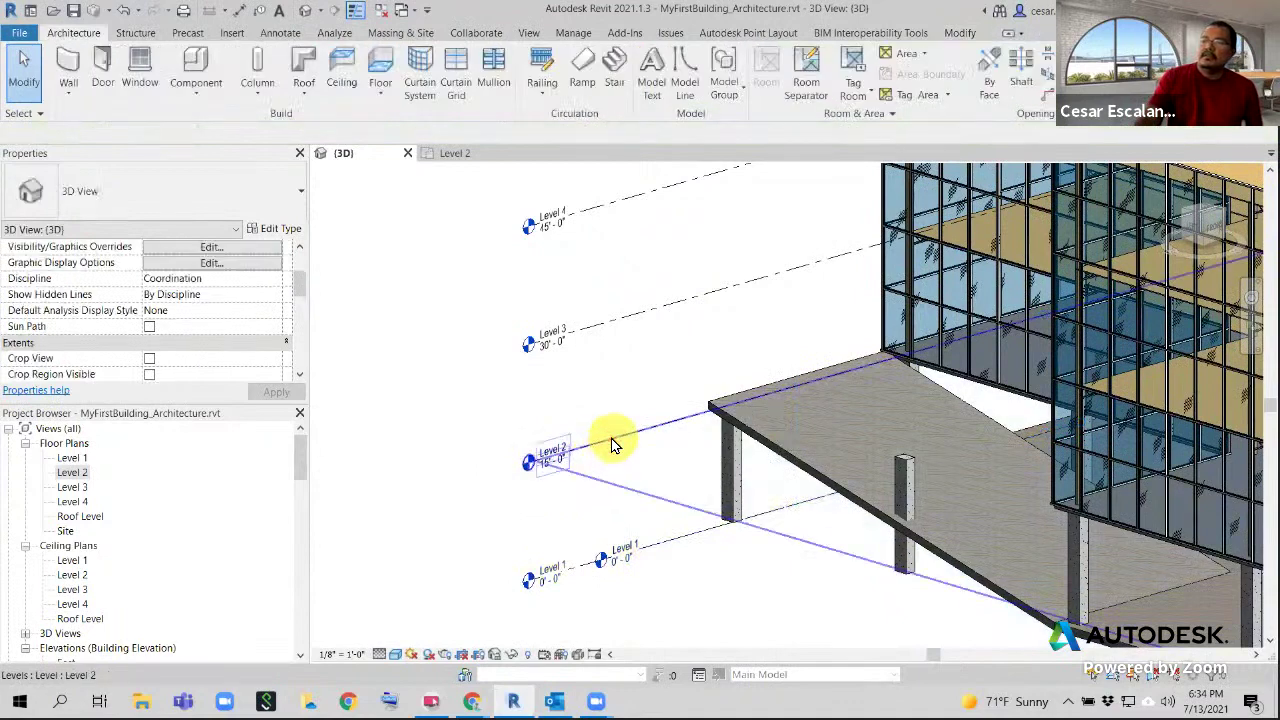
click(613, 444)
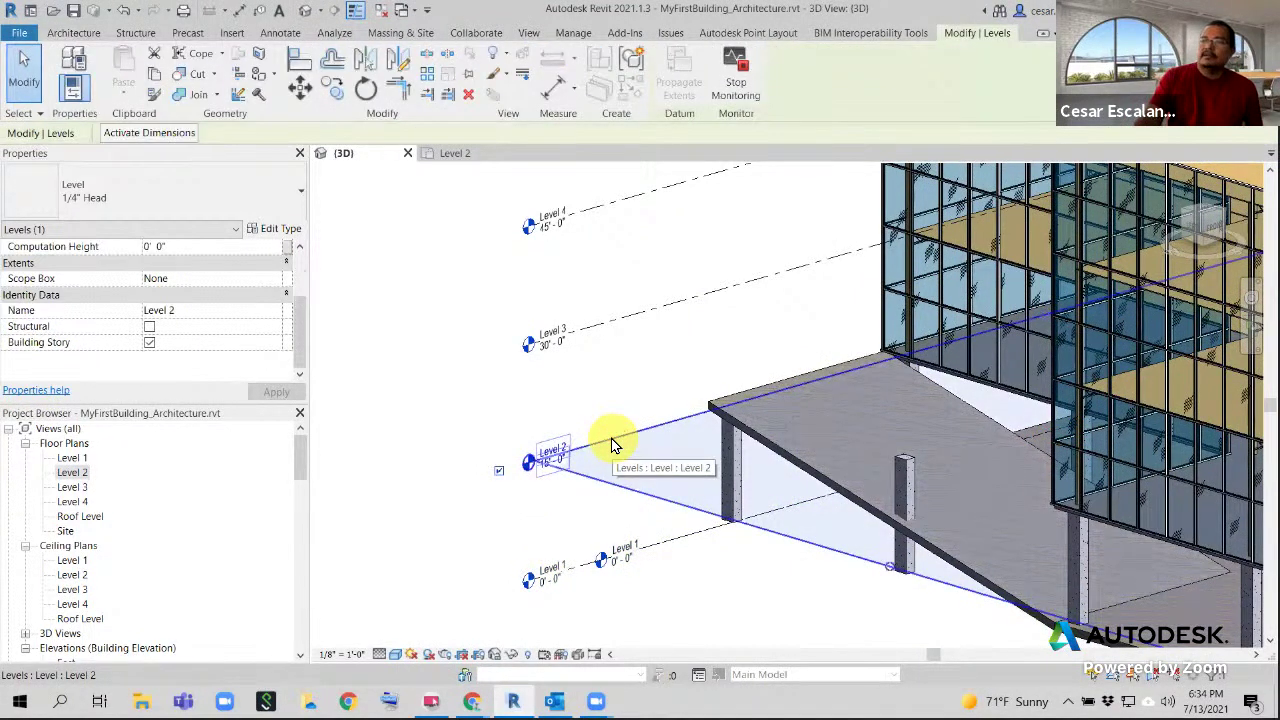
key(Escape)
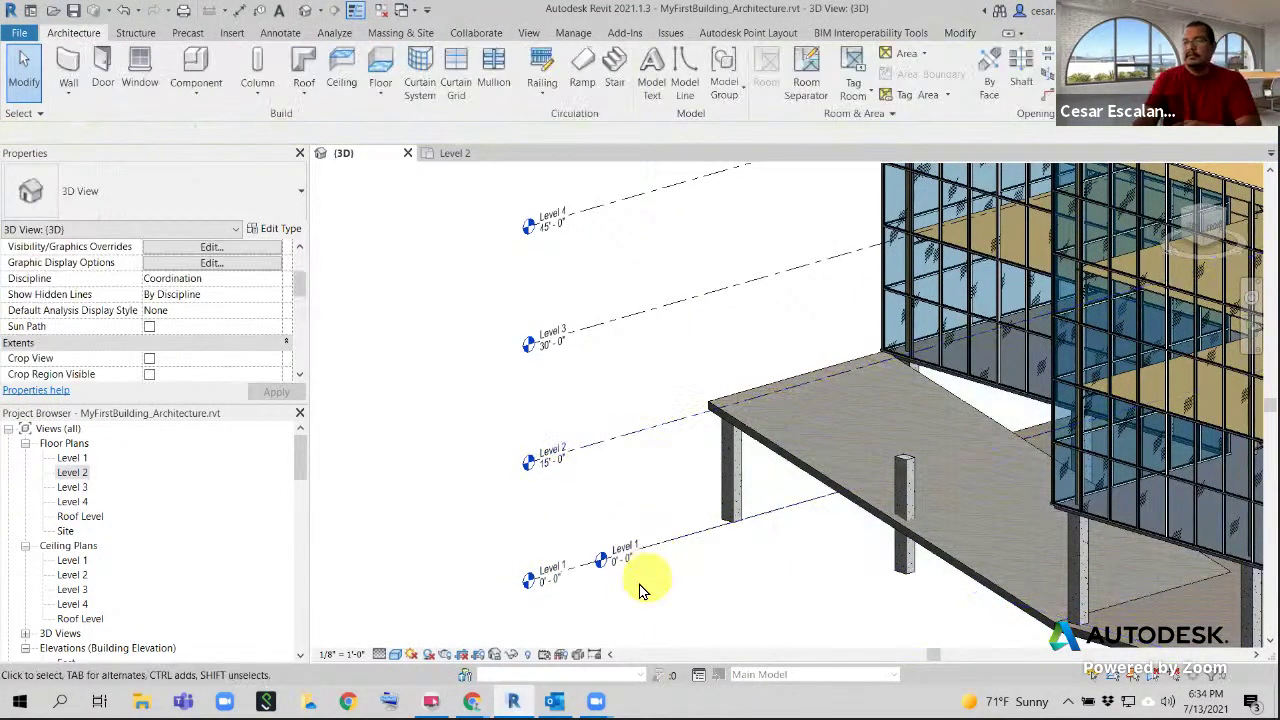
Examine the curtain wall on the back side of the building and the floor and columns below it
scroll(650, 590, down, 5)
scroll(400, 520, down, 3)
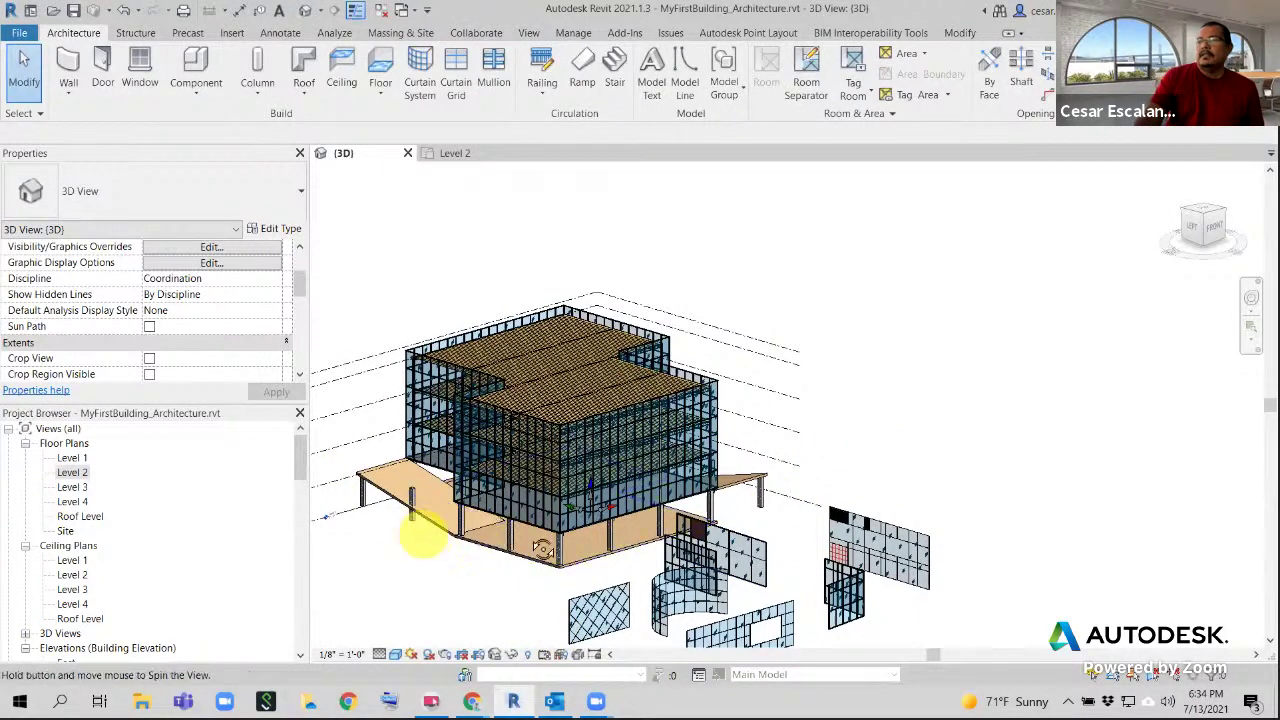
mouse_move(541, 548)
shift+middle_down()
mouse_move(748, 543)
mouse_move(754, 563)
mouse_move(531, 564)
shift+middle_up()
scroll(471, 560, up, 5)
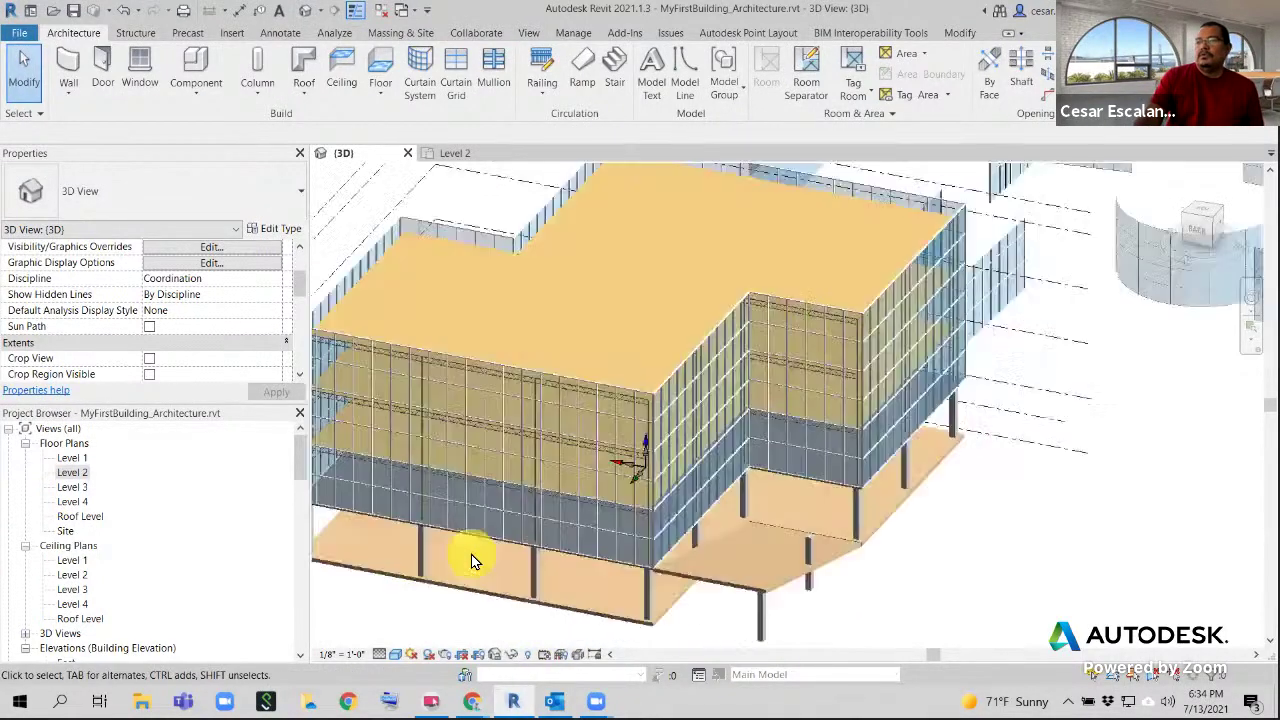
scroll(471, 554, up, 5)
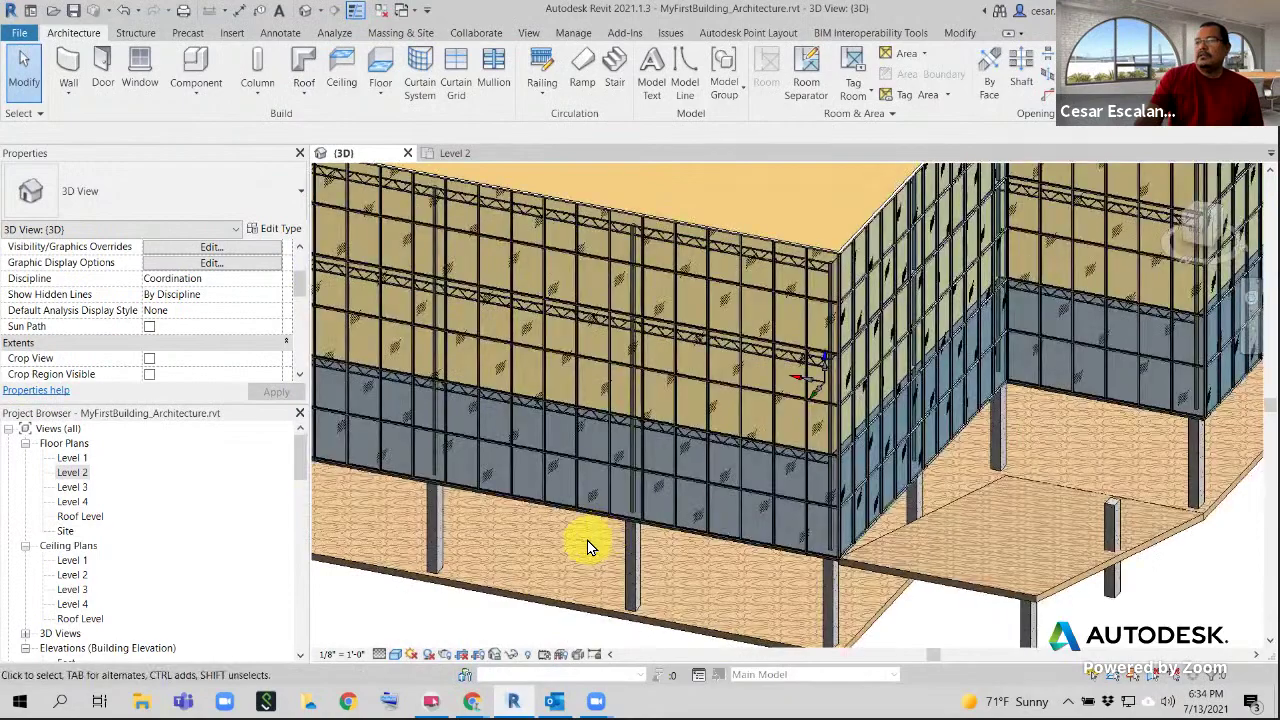
scroll(588, 541, up, 3)
middle_drag(556, 529, 615, 475)
scroll(804, 541, down, 5)
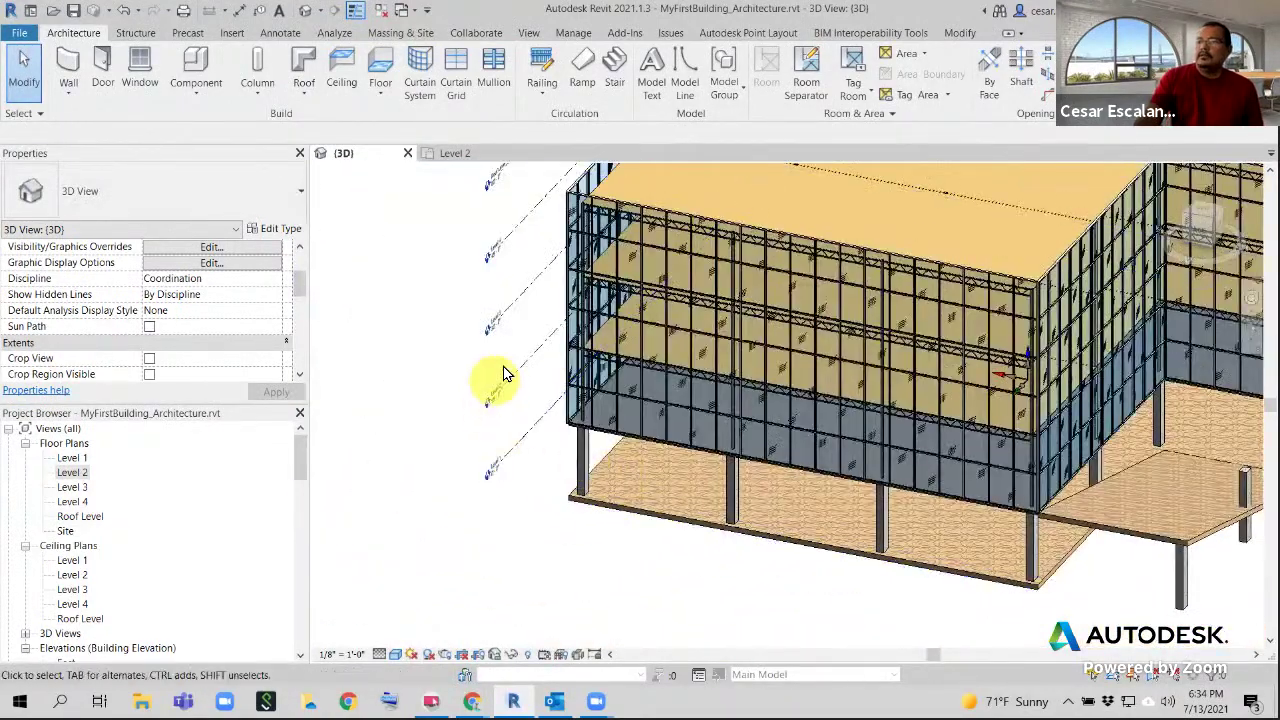
scroll(503, 376, up, 3)
middle_drag(765, 498, 537, 542)
scroll(537, 542, down, 2)
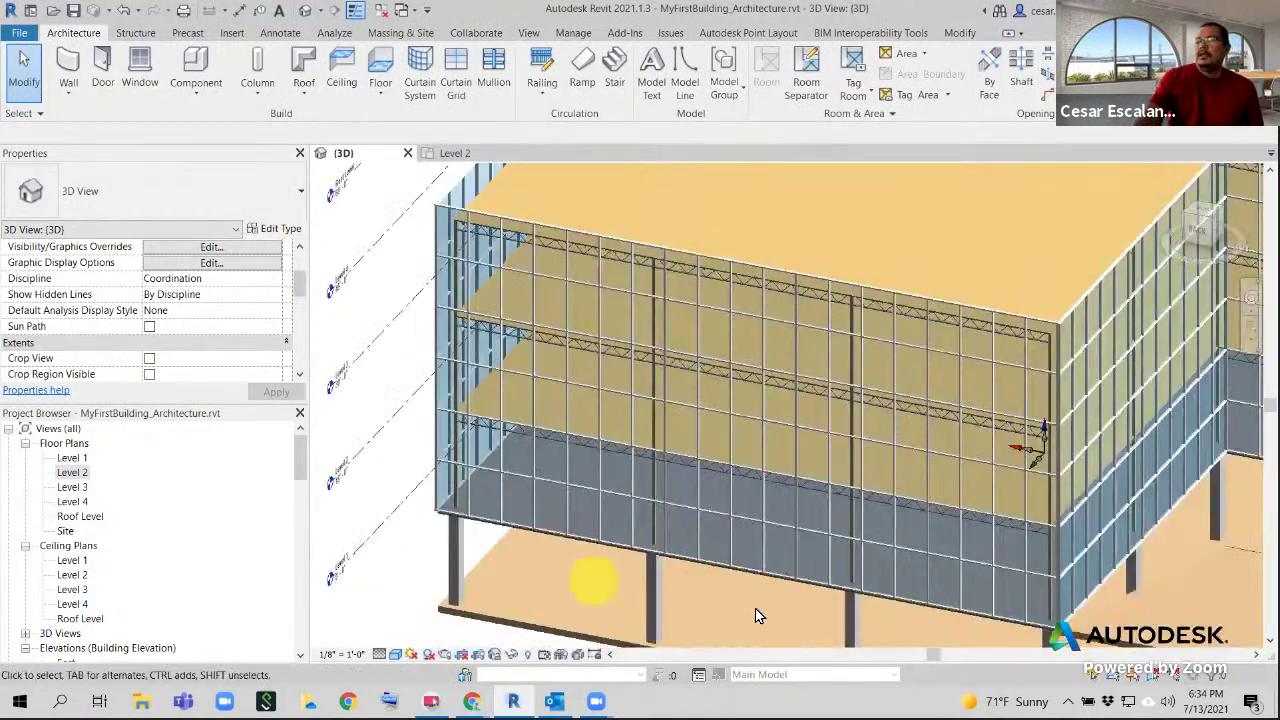
Unpin and delete one vertical mullion in the lowest row of the back curtain wall, near its far corner
middle_drag(697, 563, 619, 539)
scroll(456, 512, up, 3)
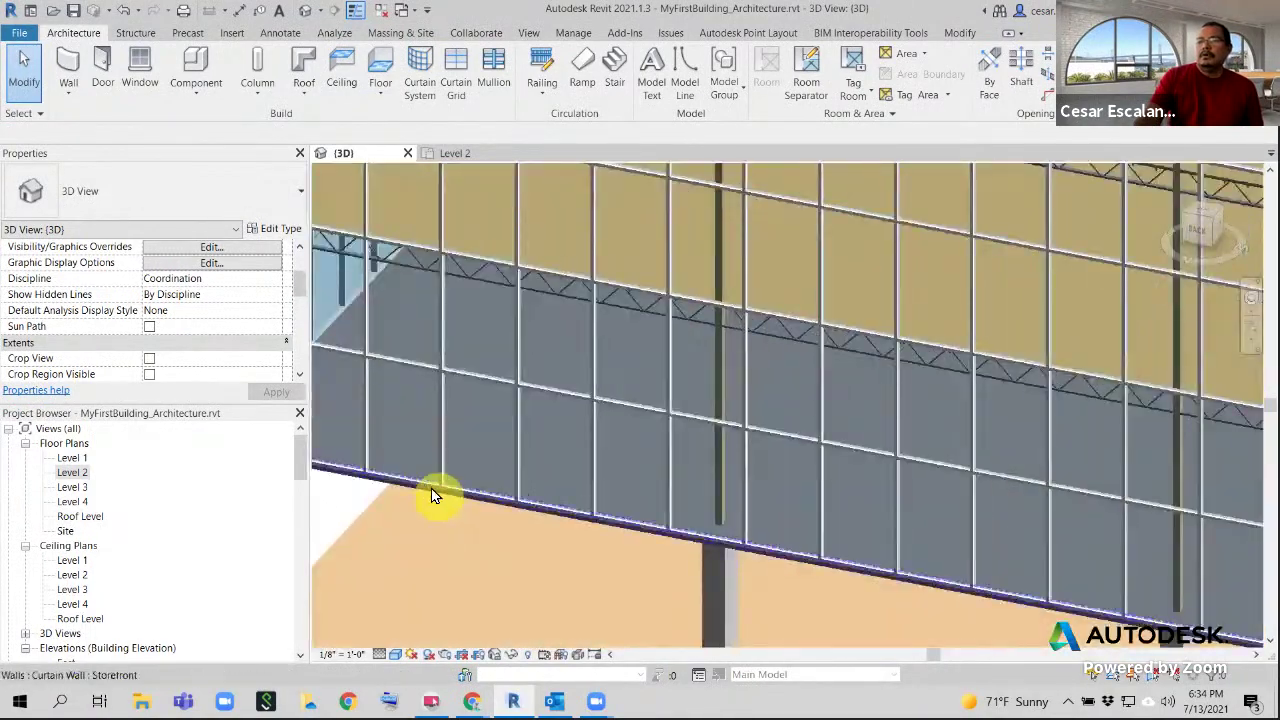
click(441, 456)
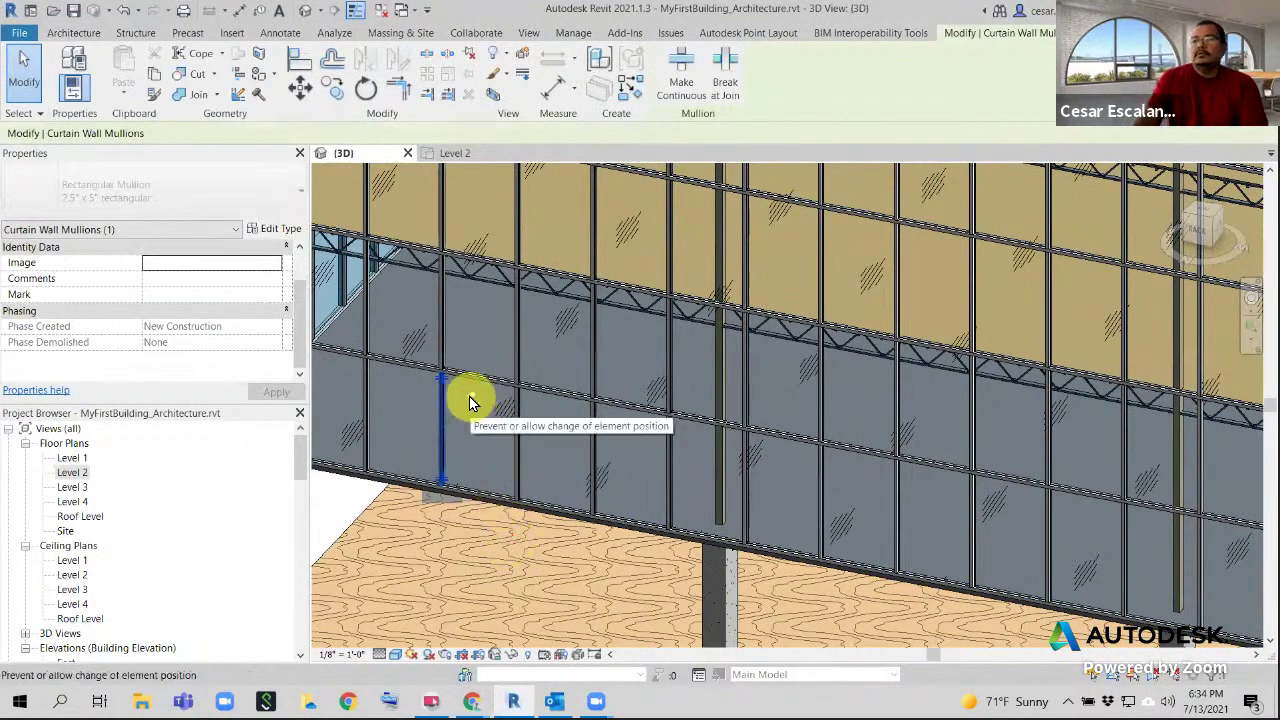
key(Escape)
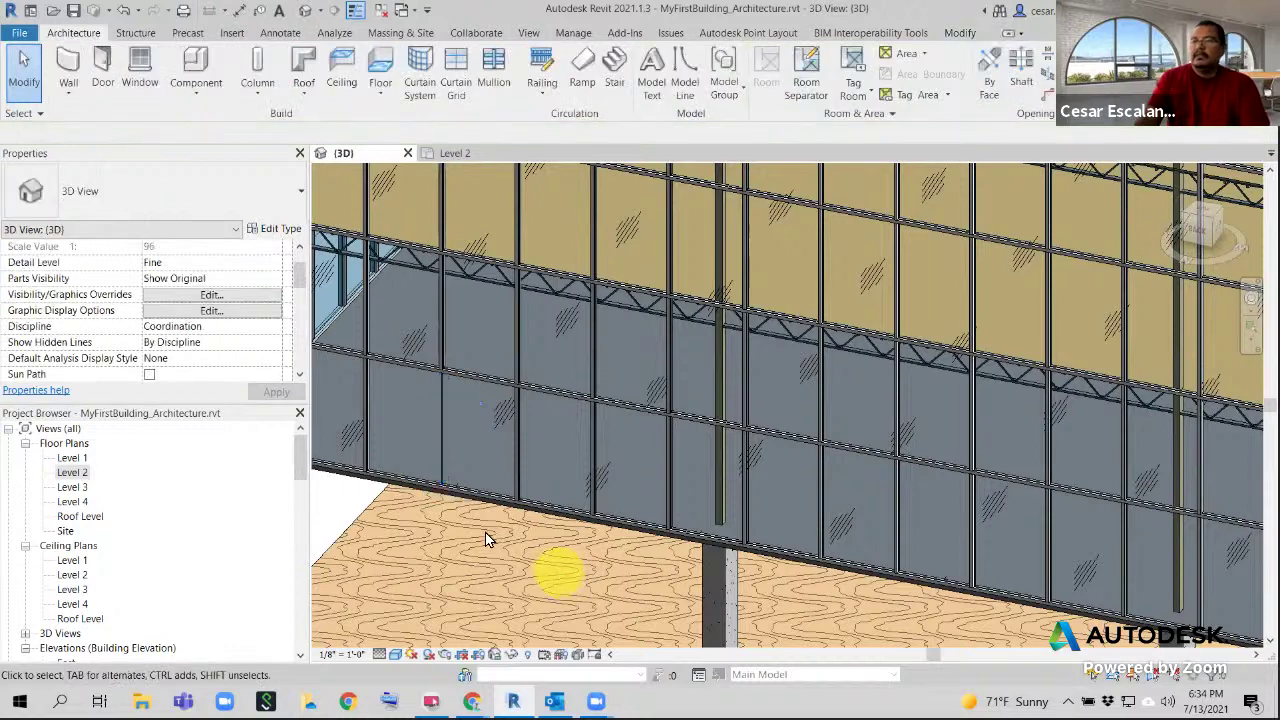
scroll(470, 515, up, 2)
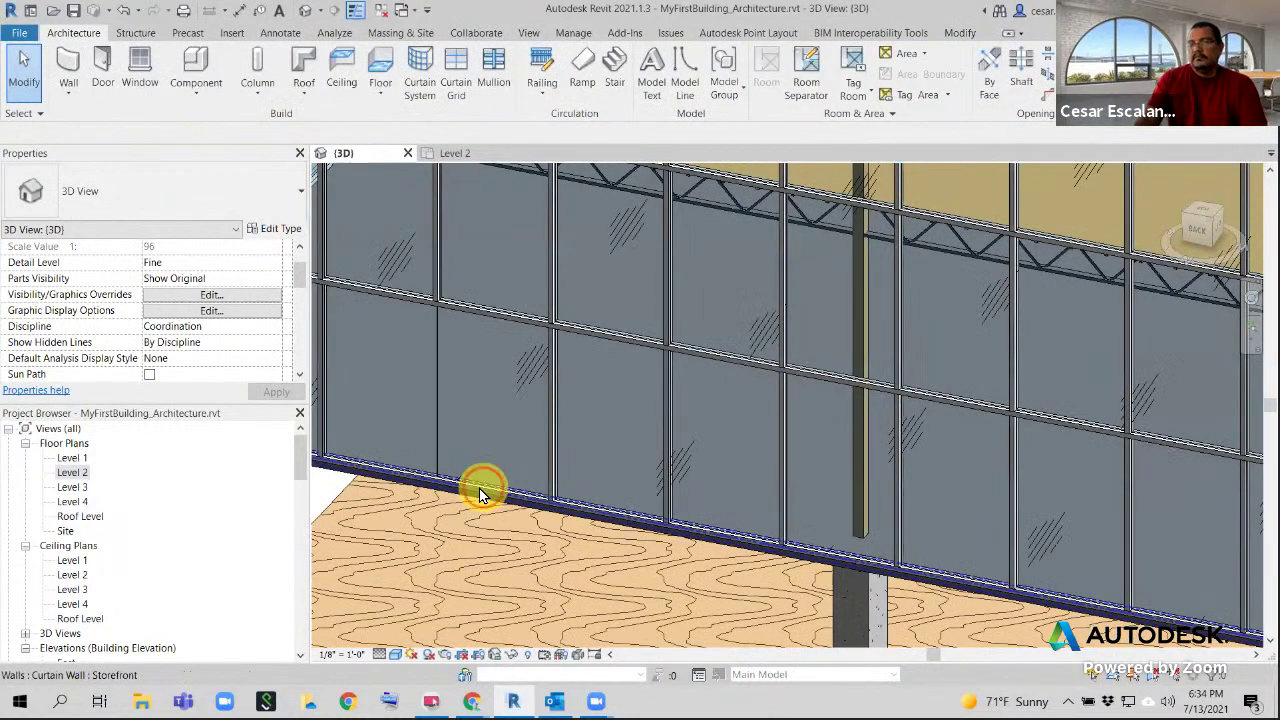
Unpin and delete the two bottom horizontal mullions beneath the lowest-row panels on either side of the removed vertical mullion
click(479, 488)
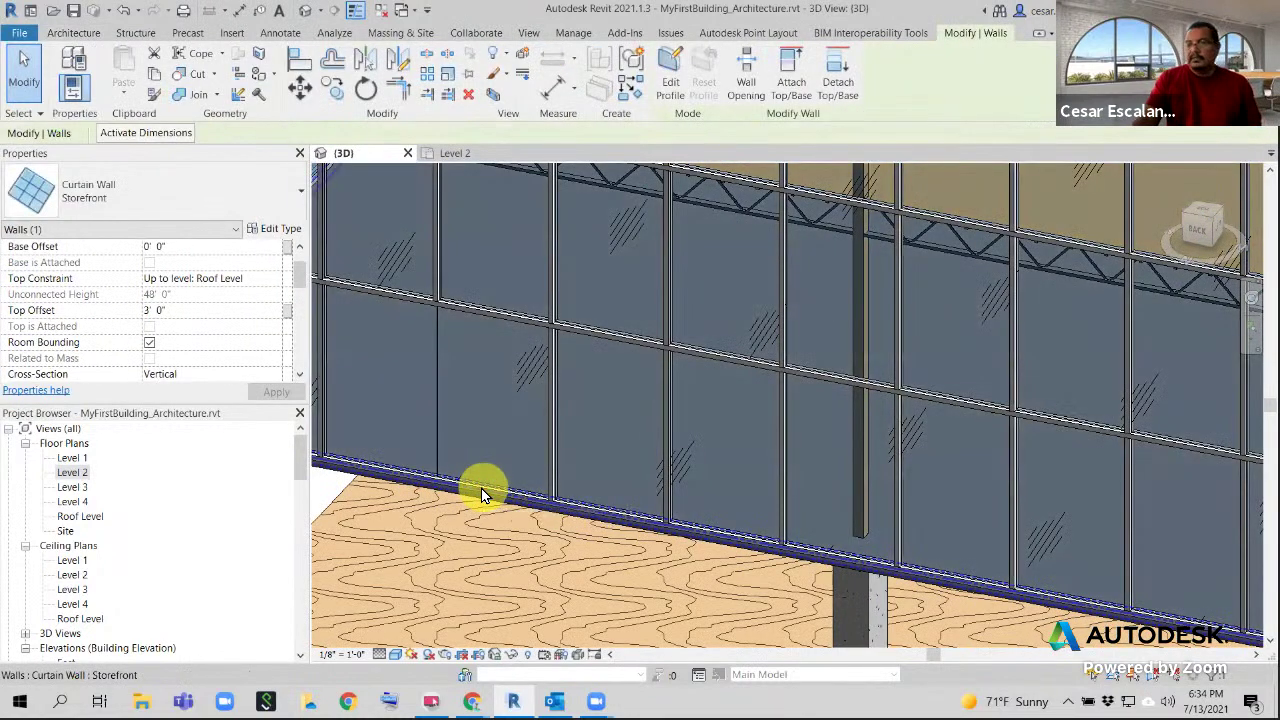
key(Tab)
key(Tab)
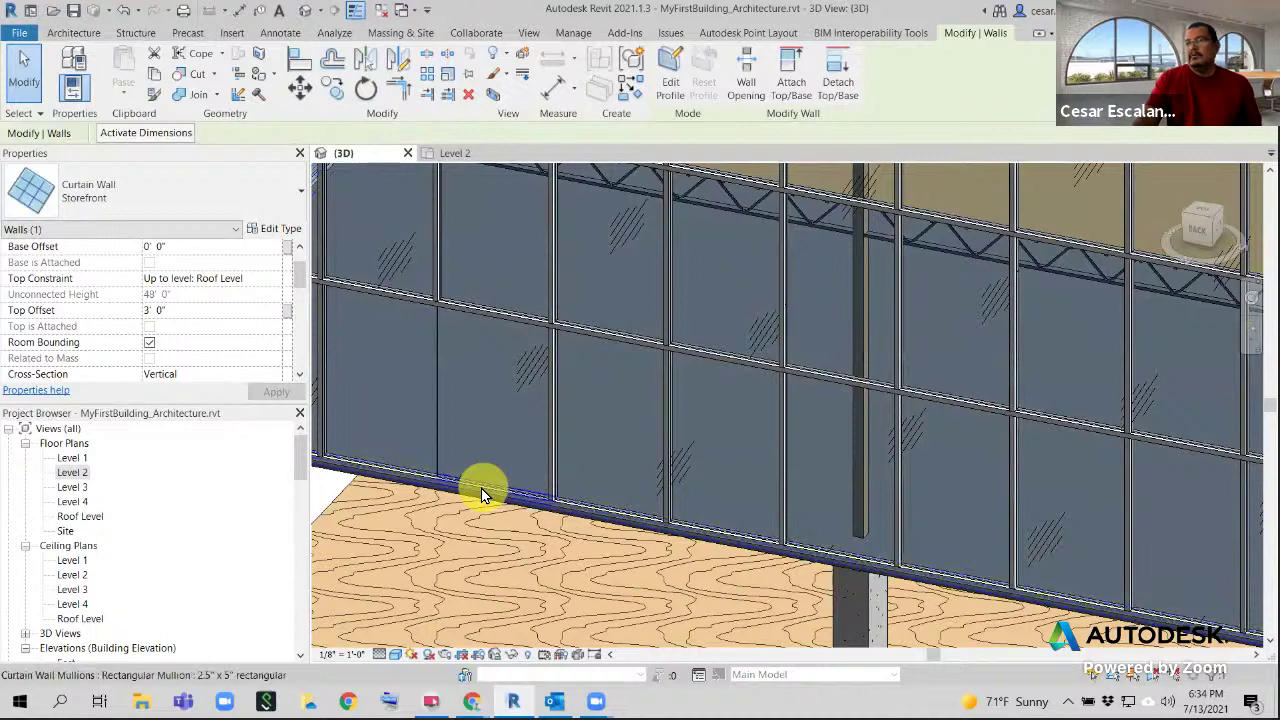
click(481, 488)
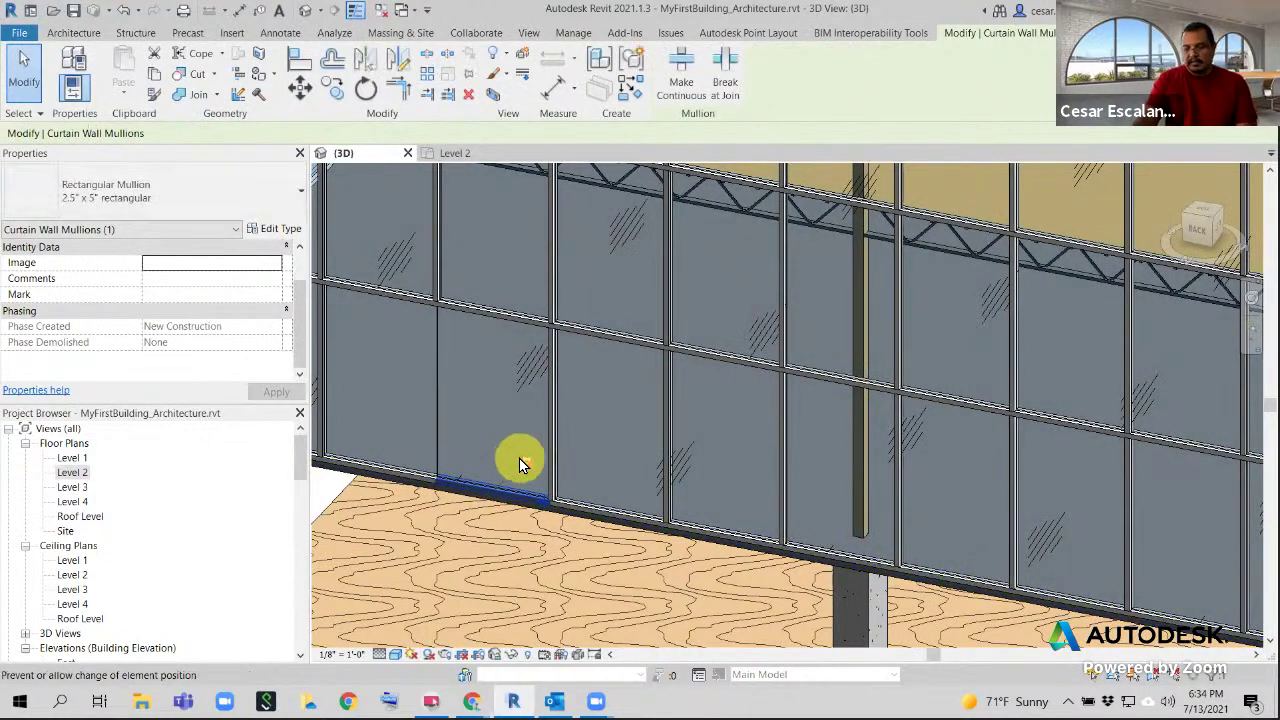
key(Escape)
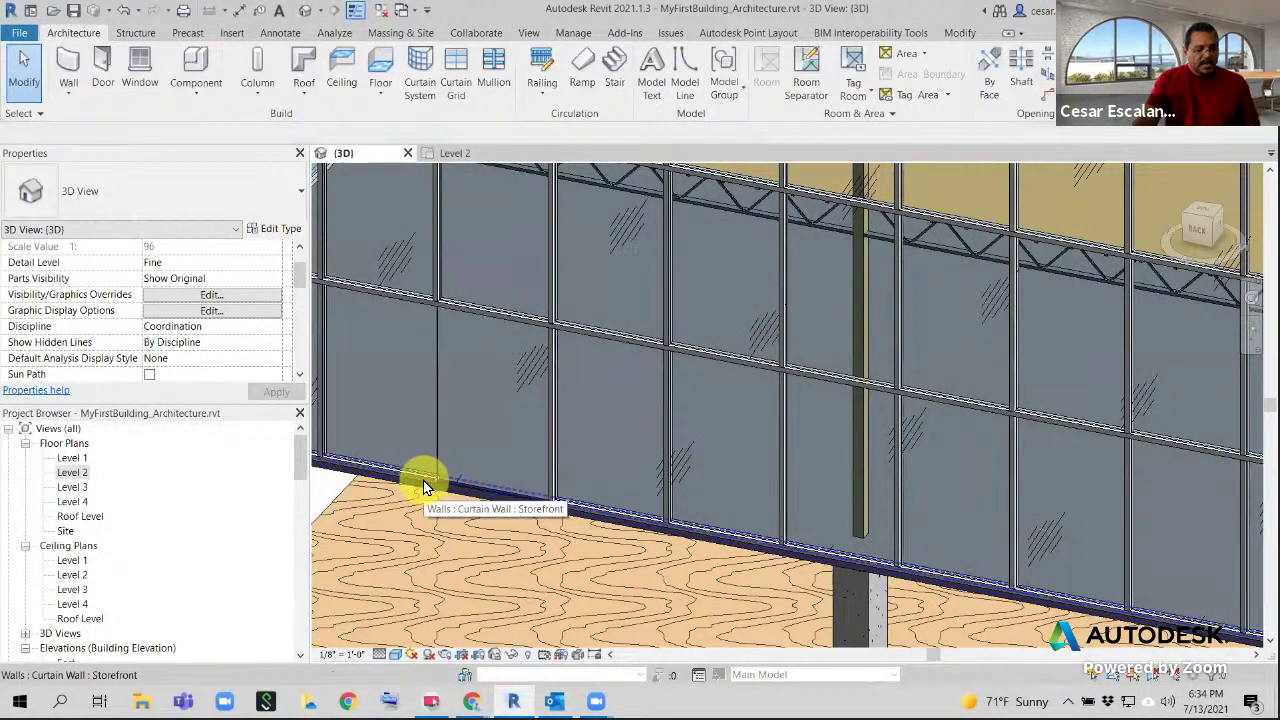
key(Tab)
key(Tab)
click(423, 482)
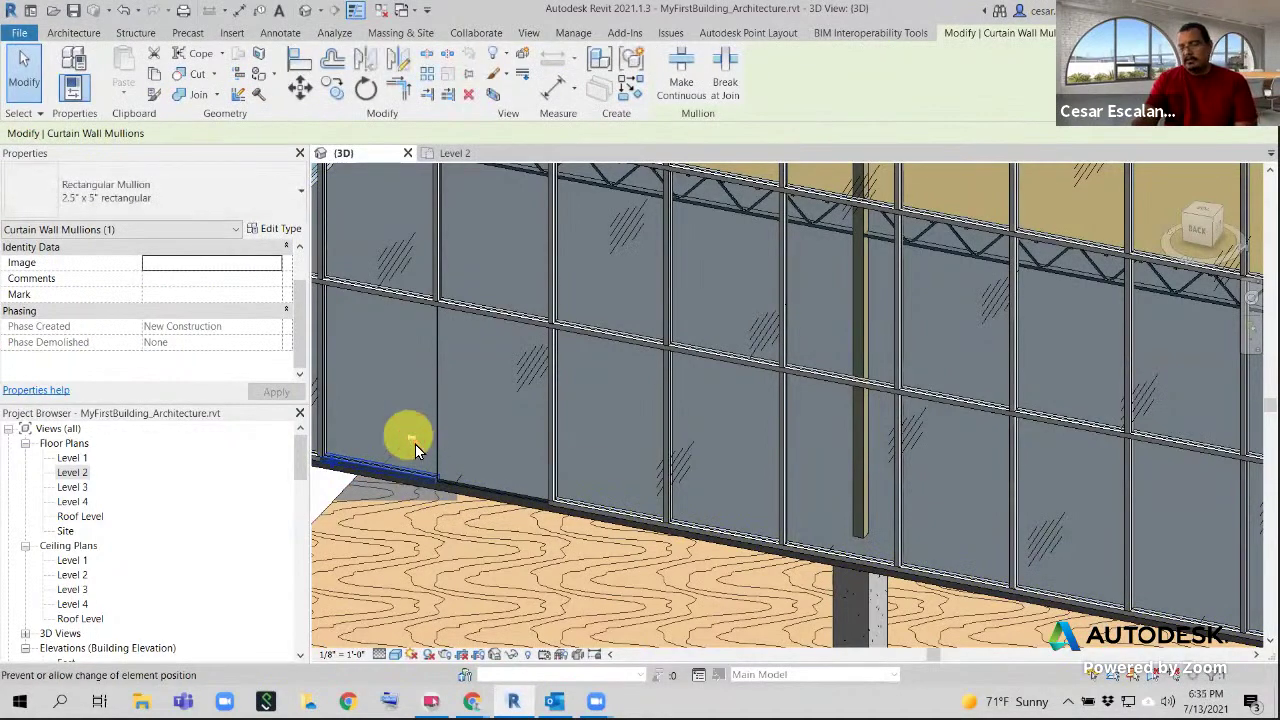
key(Escape)
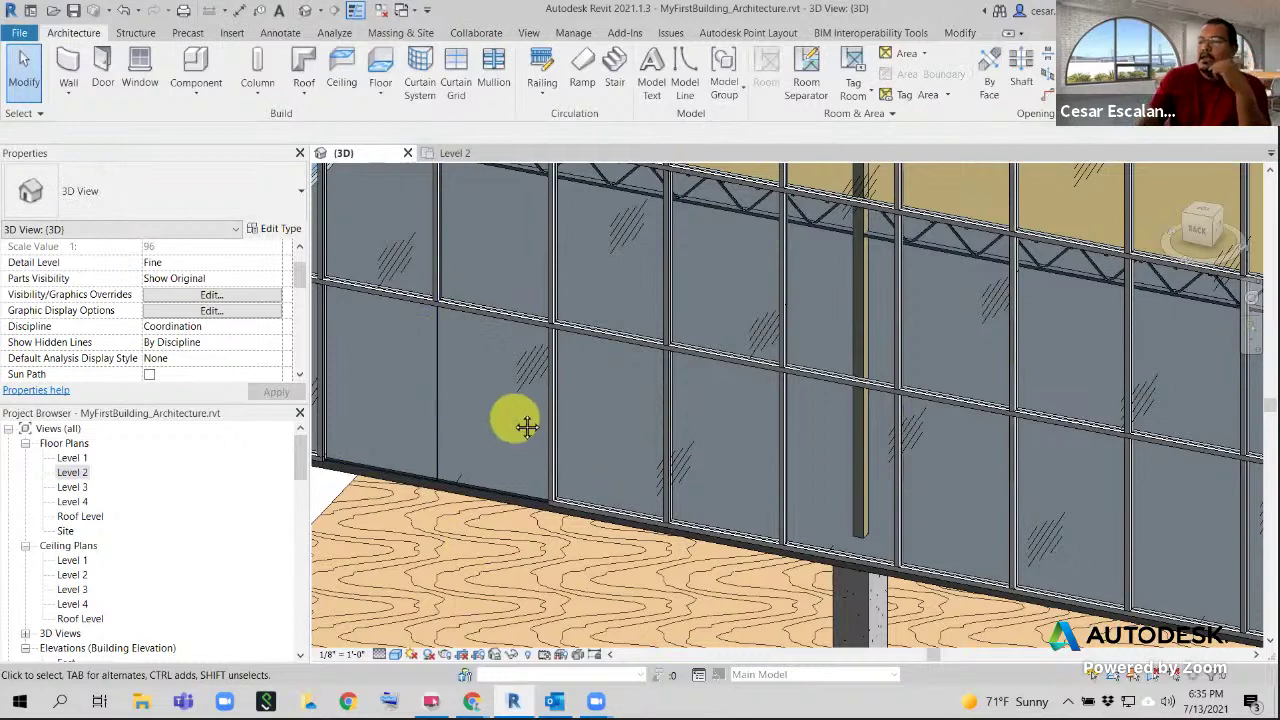
Remove the curtain grid line segment between these two lowest-row panels to merge them into one wide panel
middle_drag(517, 418, 580, 445)
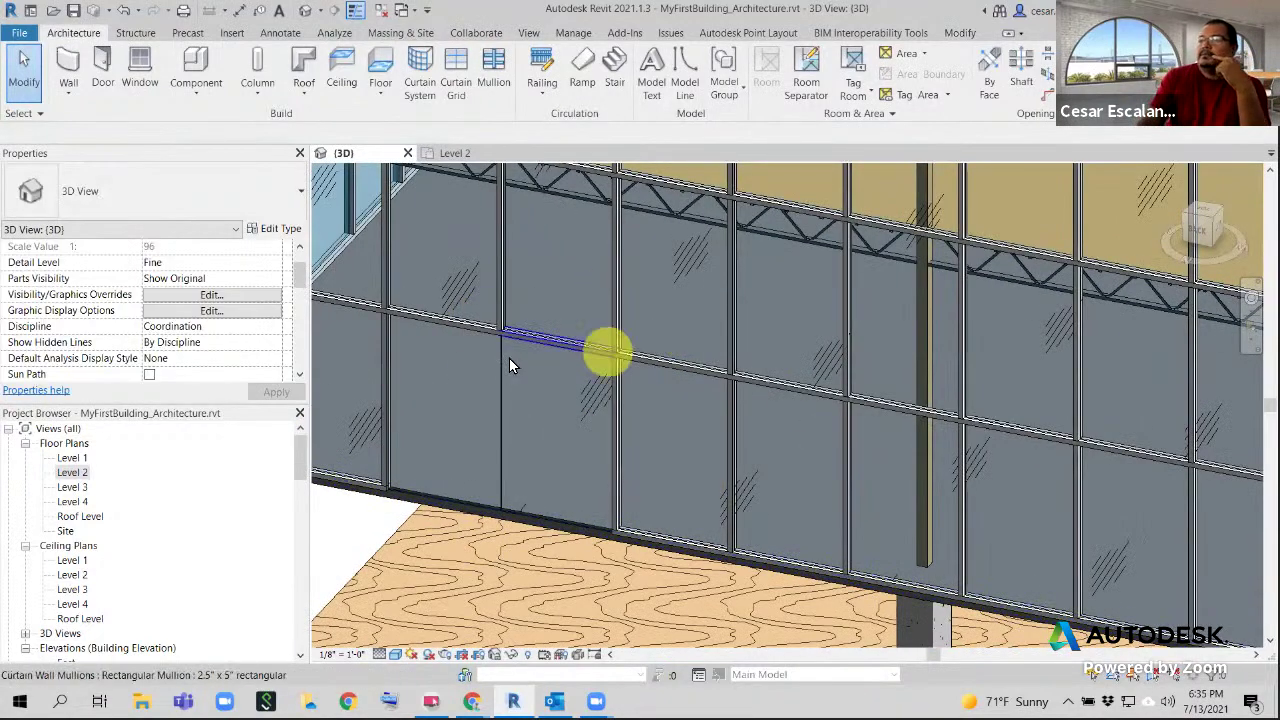
click(499, 414)
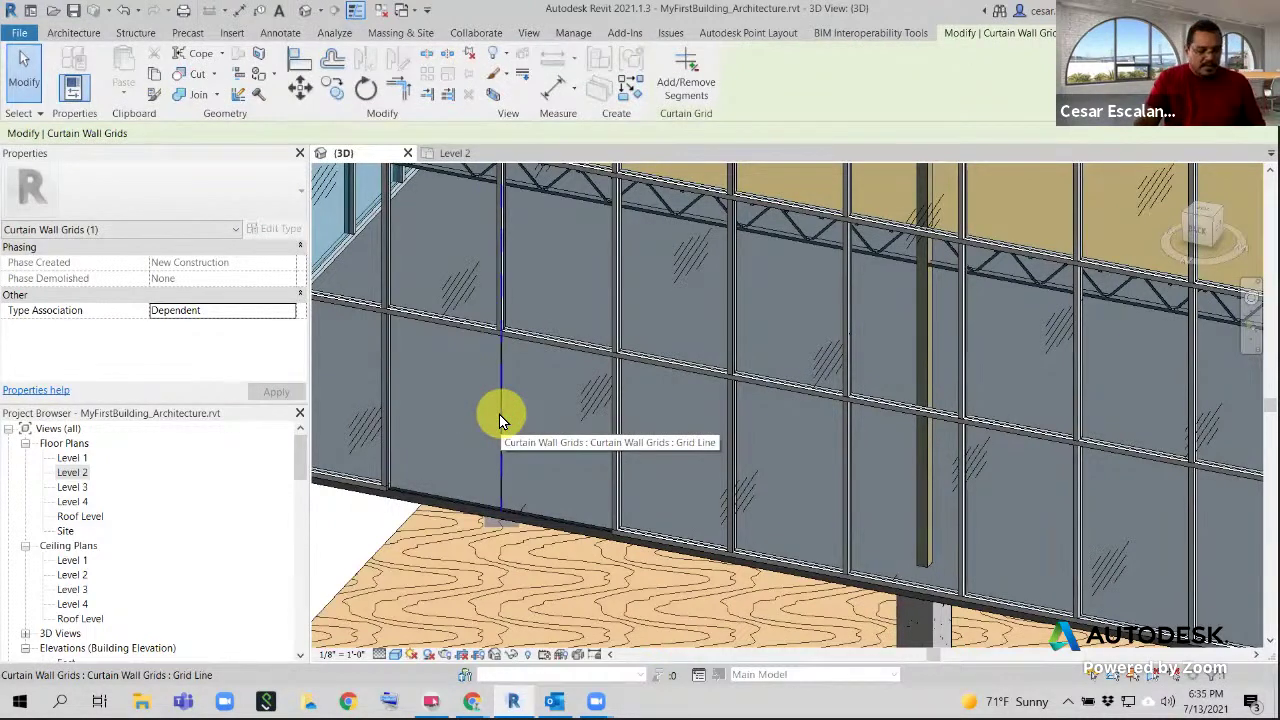
click(693, 66)
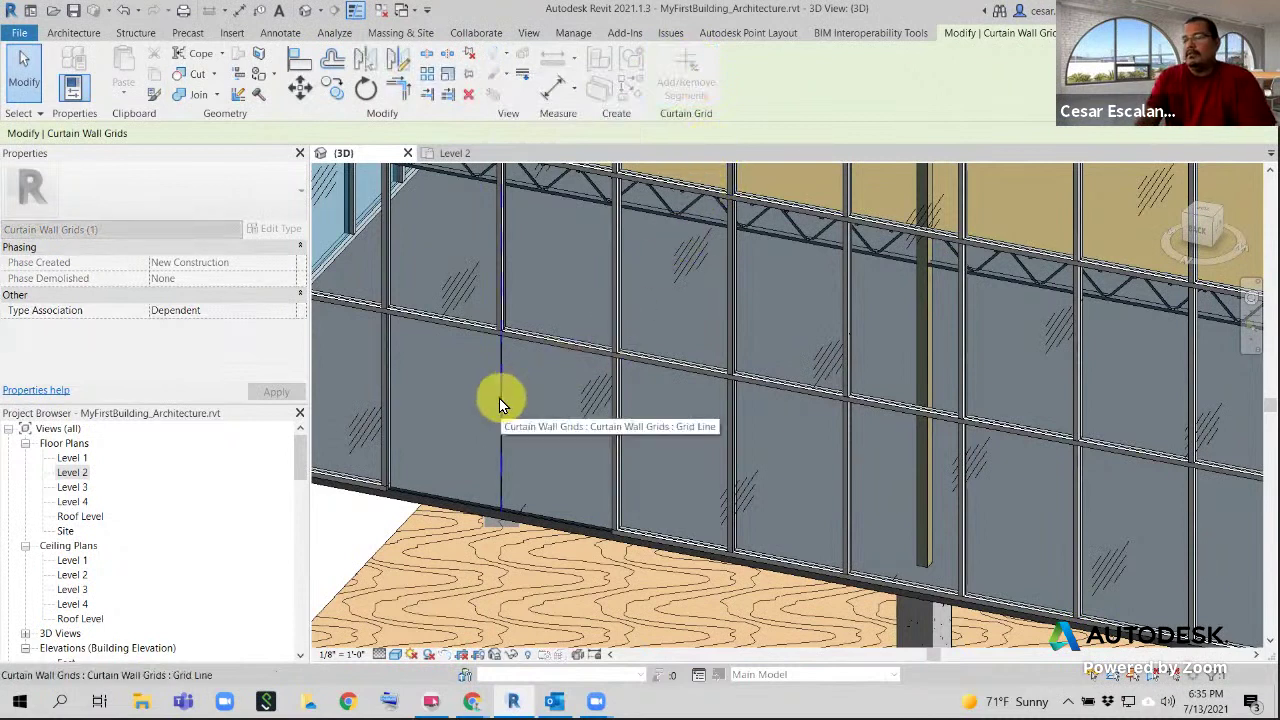
click(500, 400)
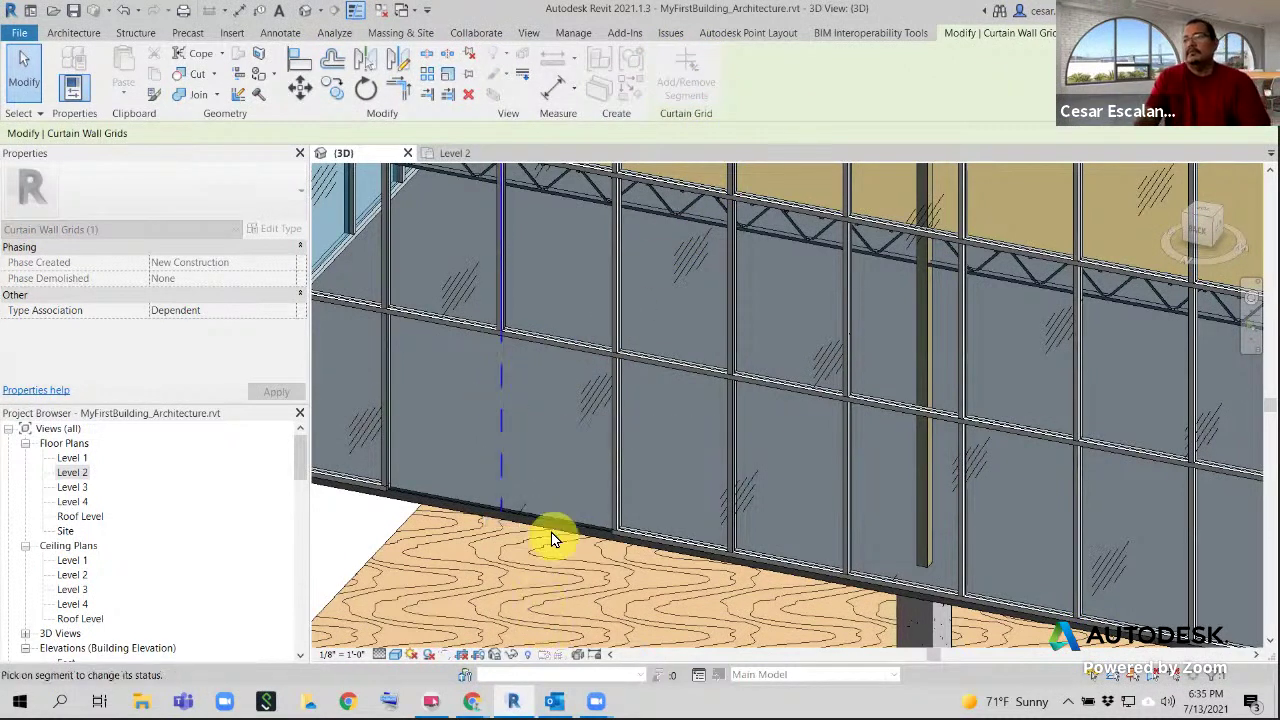
key(Escape)
key(Escape)
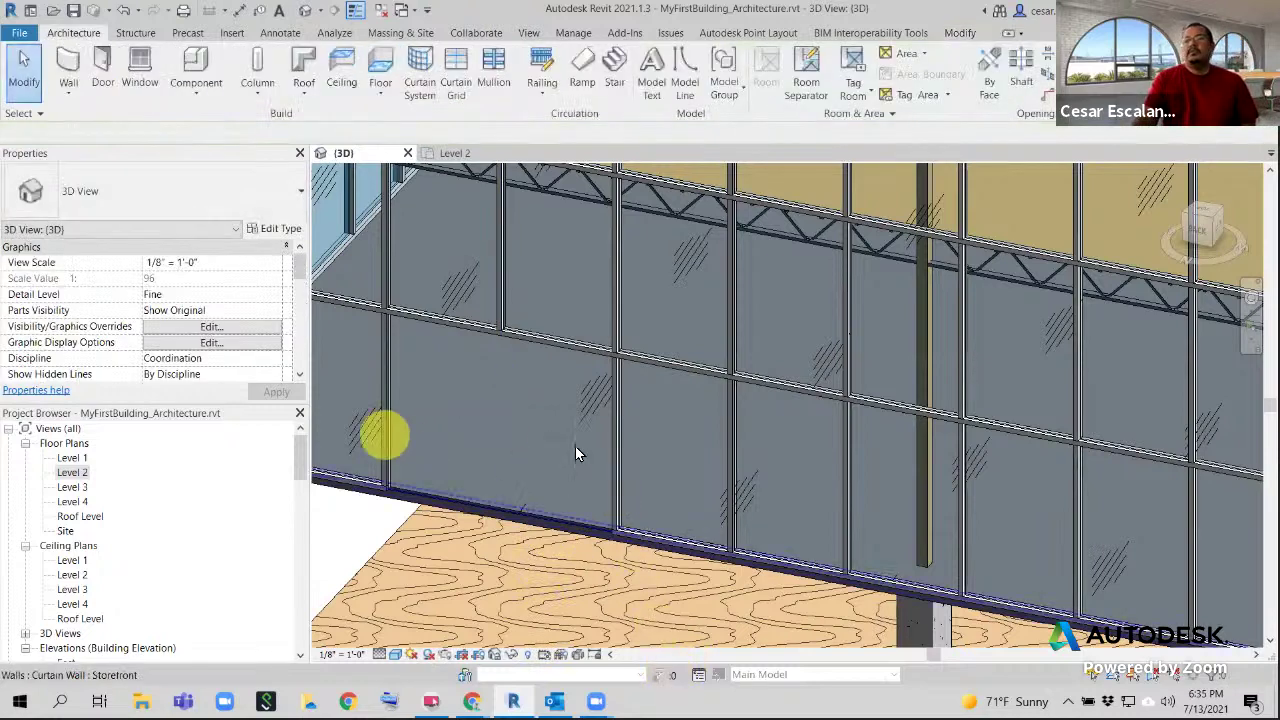
Unpin the merged glazed panel and change its type to Door-Curtain-Wall-Double-Storefront
key(Tab)
click(549, 516)
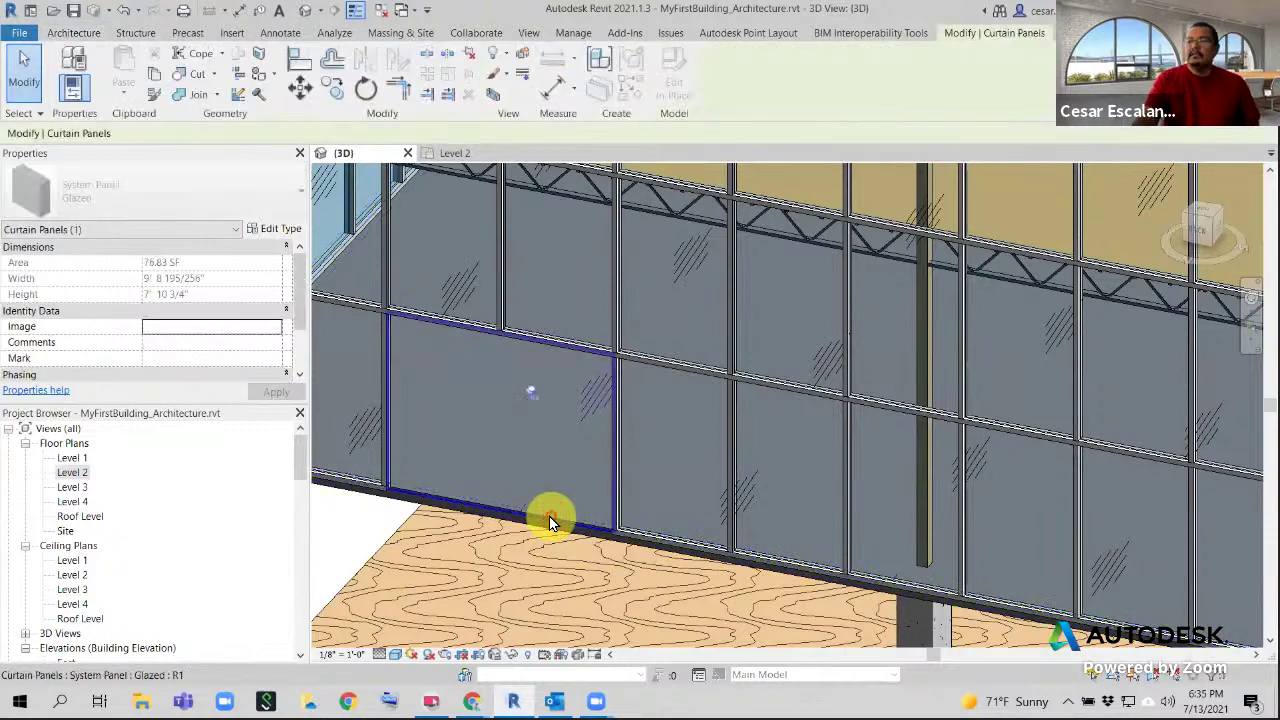
click(529, 390)
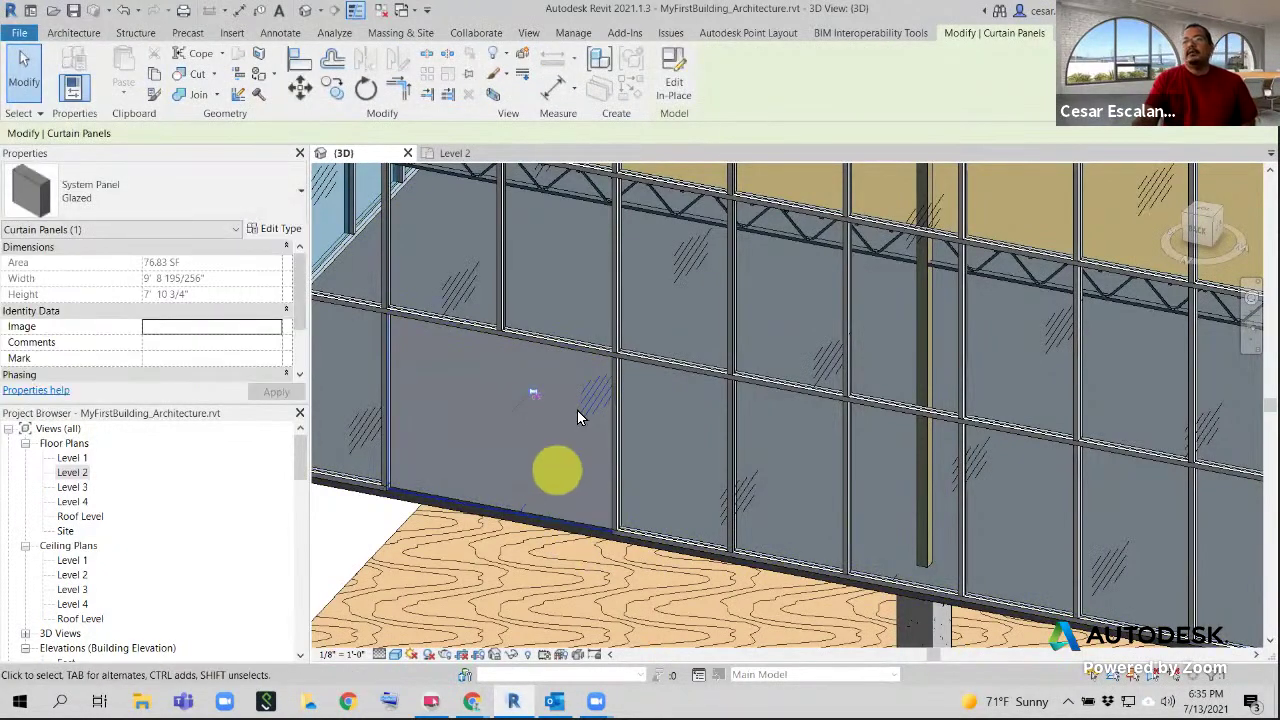
click(173, 190)
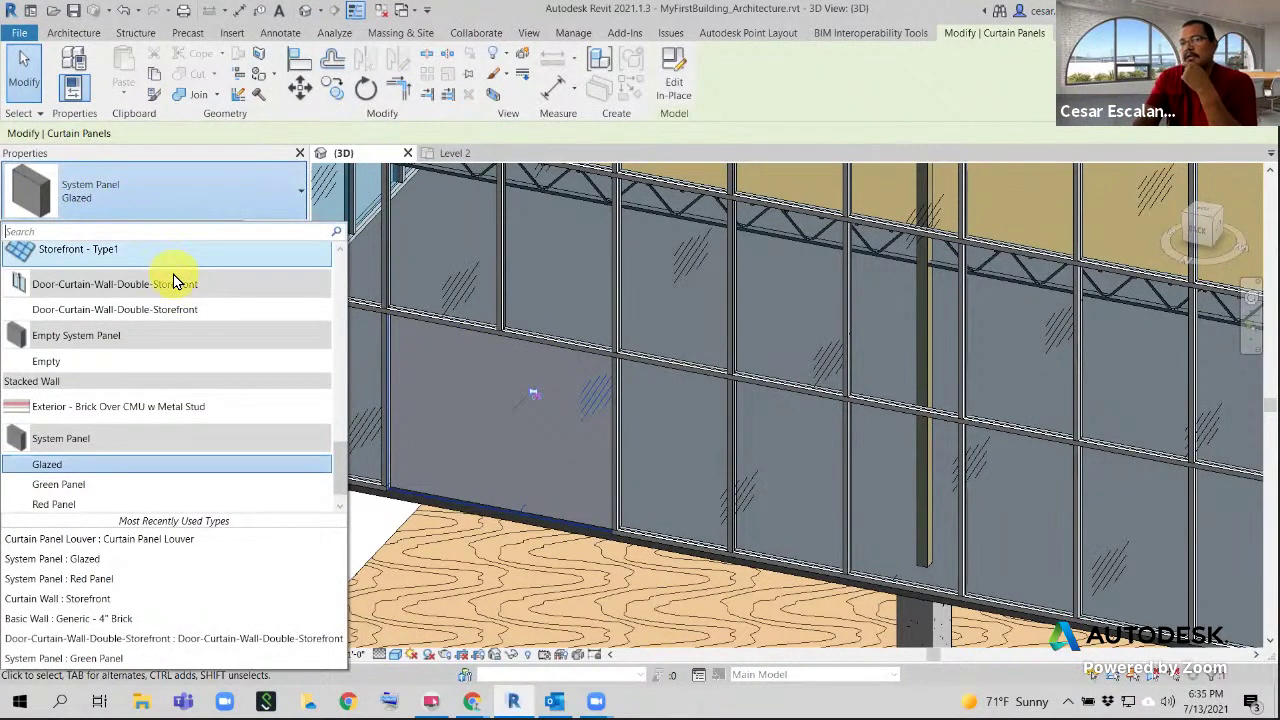
click(137, 315)
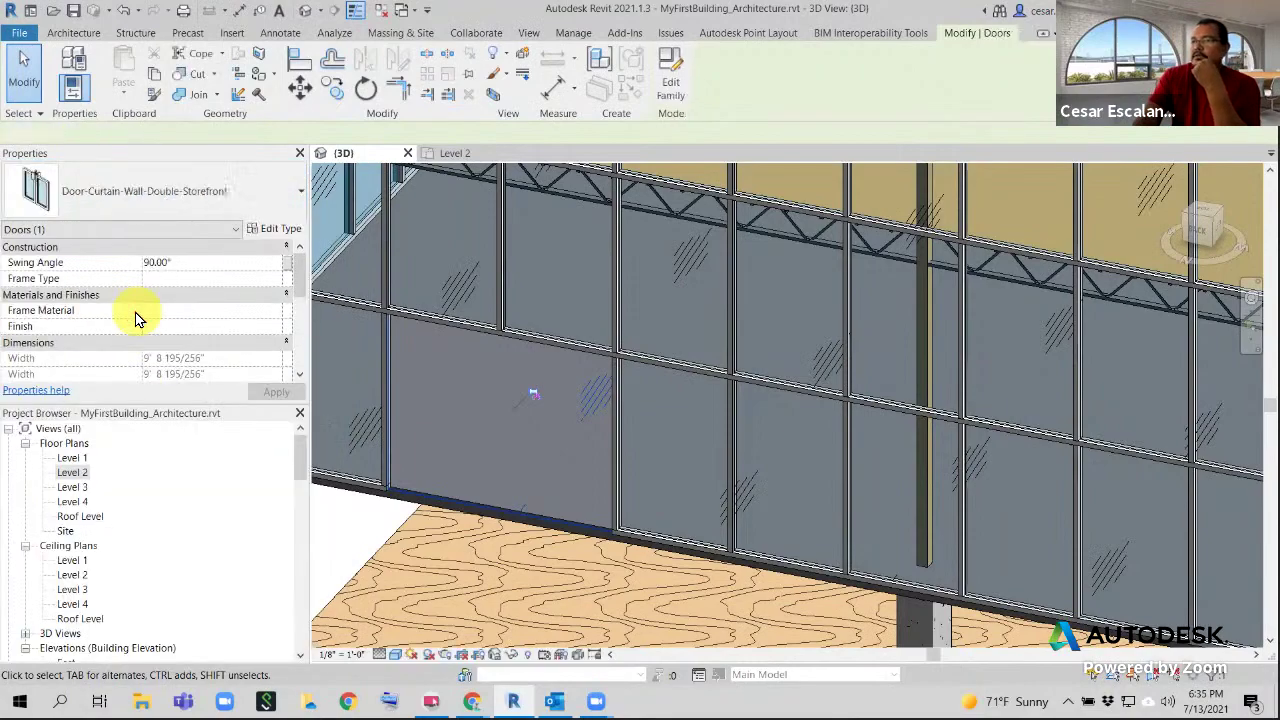
scroll(605, 497, down, 6)
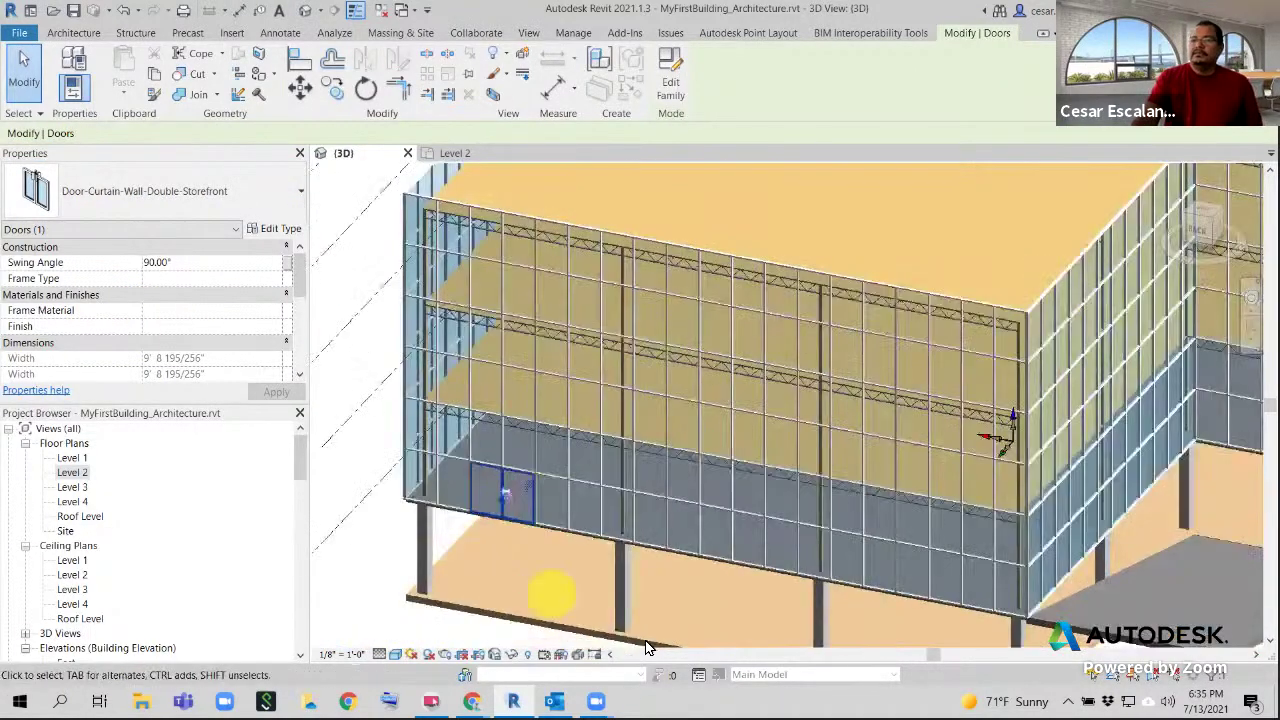
key(Escape)
Unpin and delete one lowest-row vertical mullion near the opposite corner of the back curtain wall, beside the projecting floor slab
middle_drag(565, 456, 515, 370)
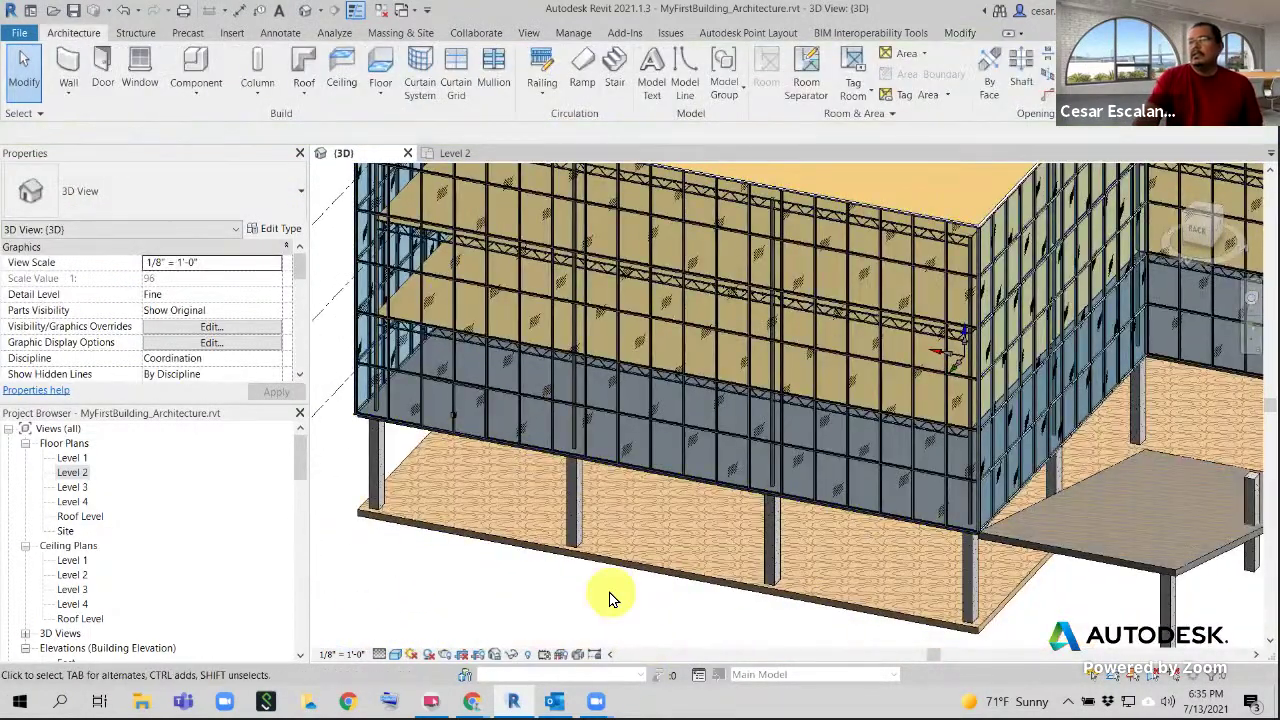
middle_drag(631, 619, 386, 576)
scroll(602, 476, up, 2)
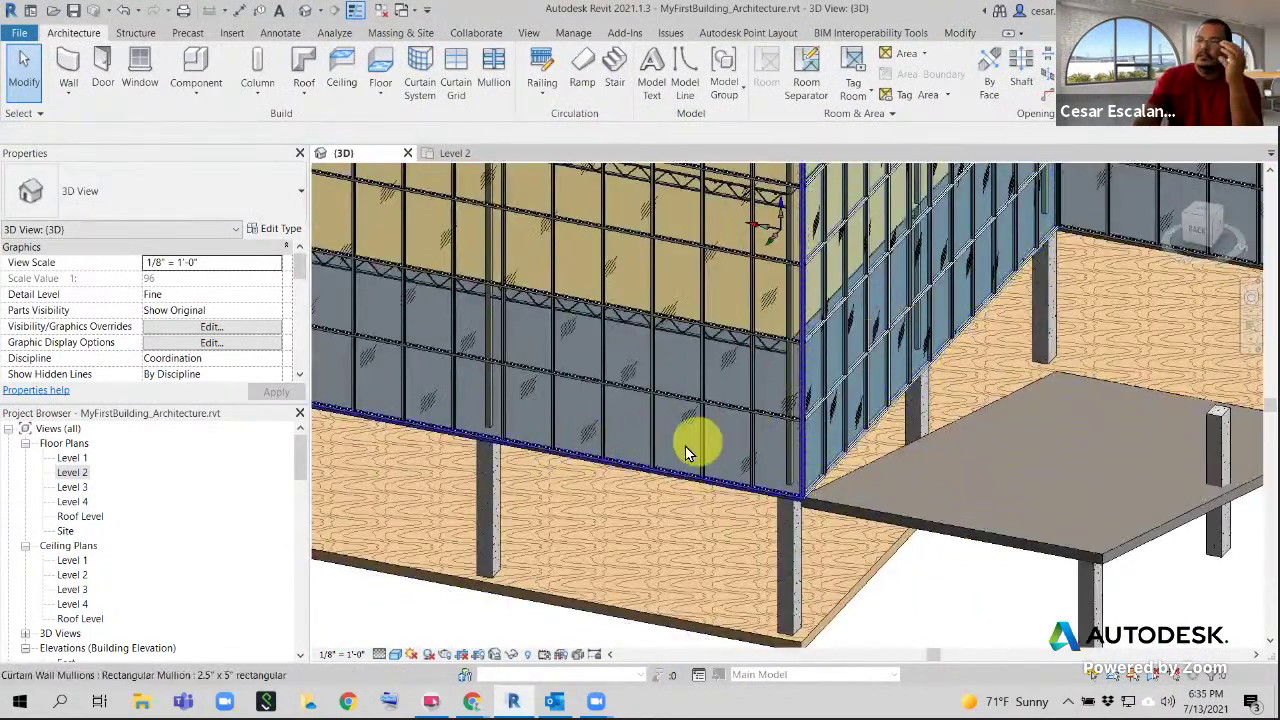
scroll(655, 444, up, 1)
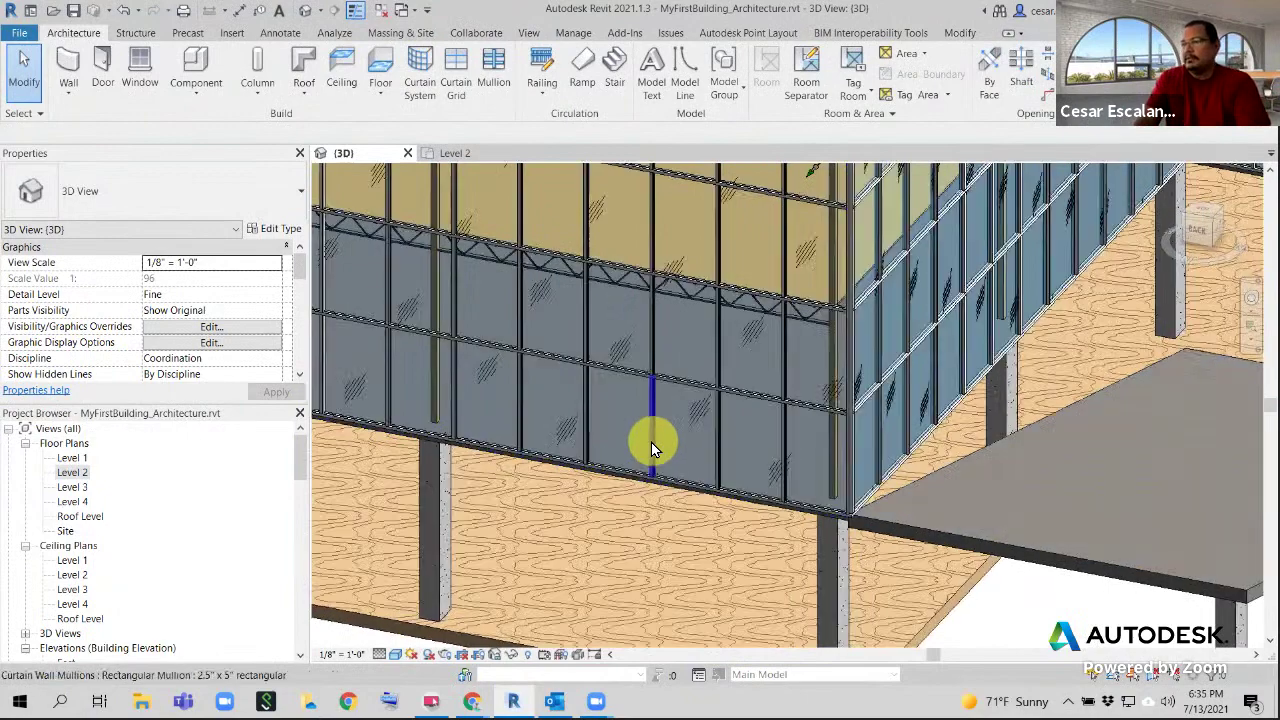
click(651, 447)
scroll(703, 442, up, 2)
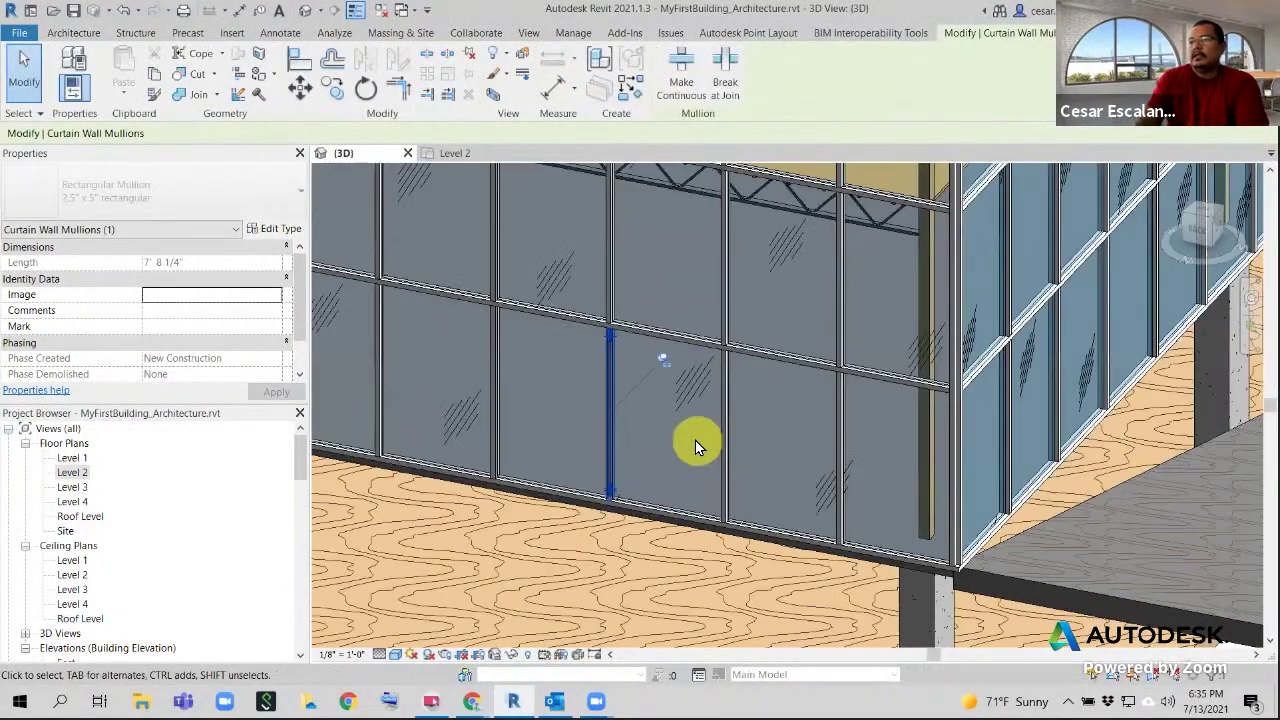
scroll(695, 440, up, 1)
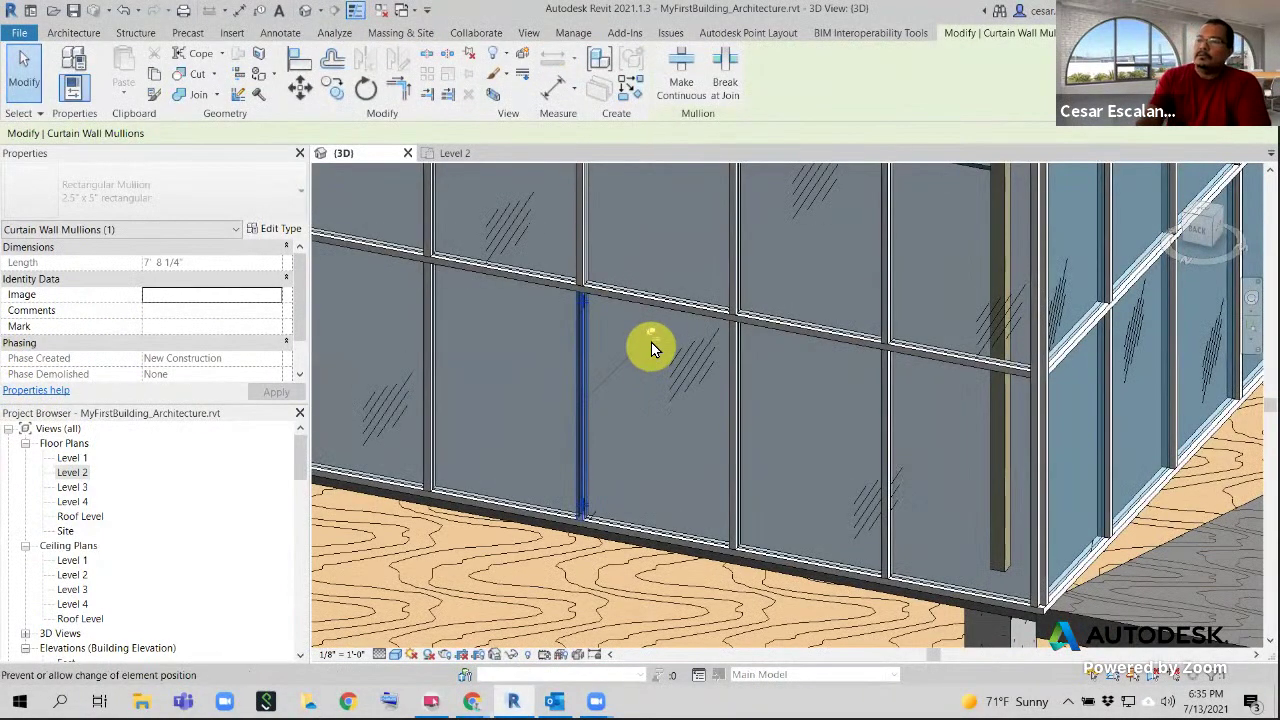
key(Escape)
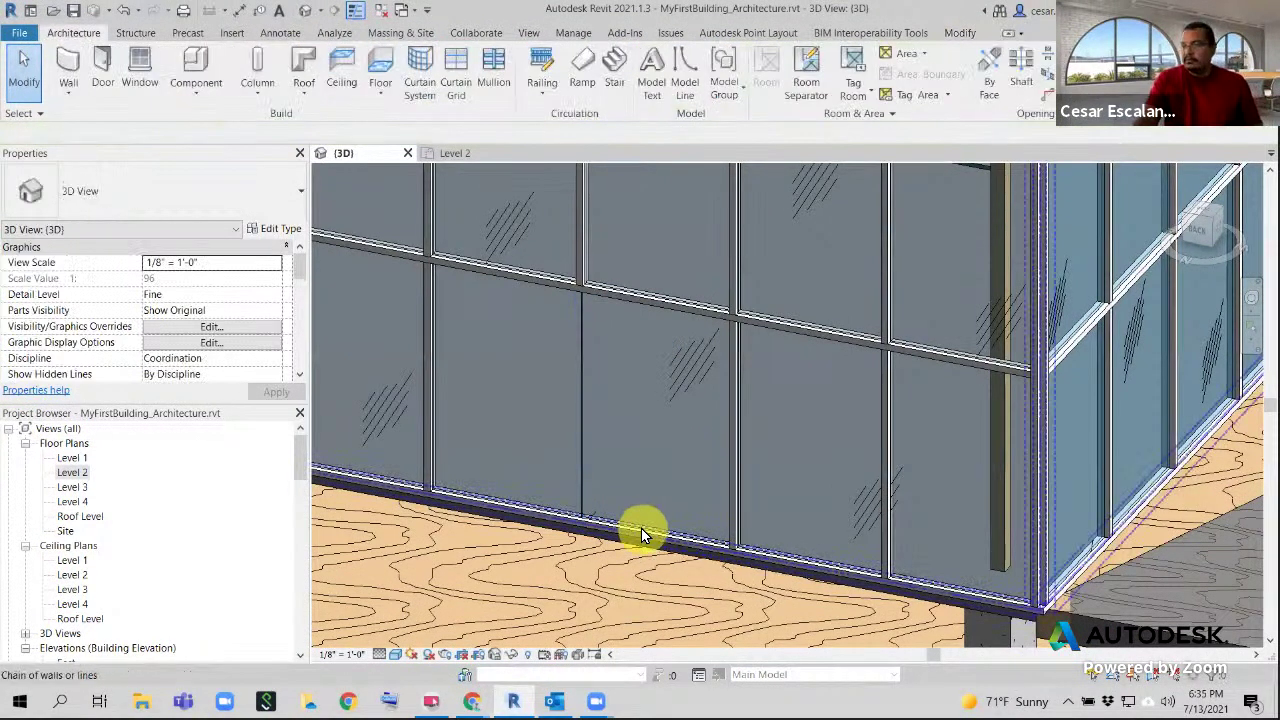
Unpin and delete the two bottom horizontal mullions on either side of the second removed vertical mullion
key(Tab)
key(Tab)
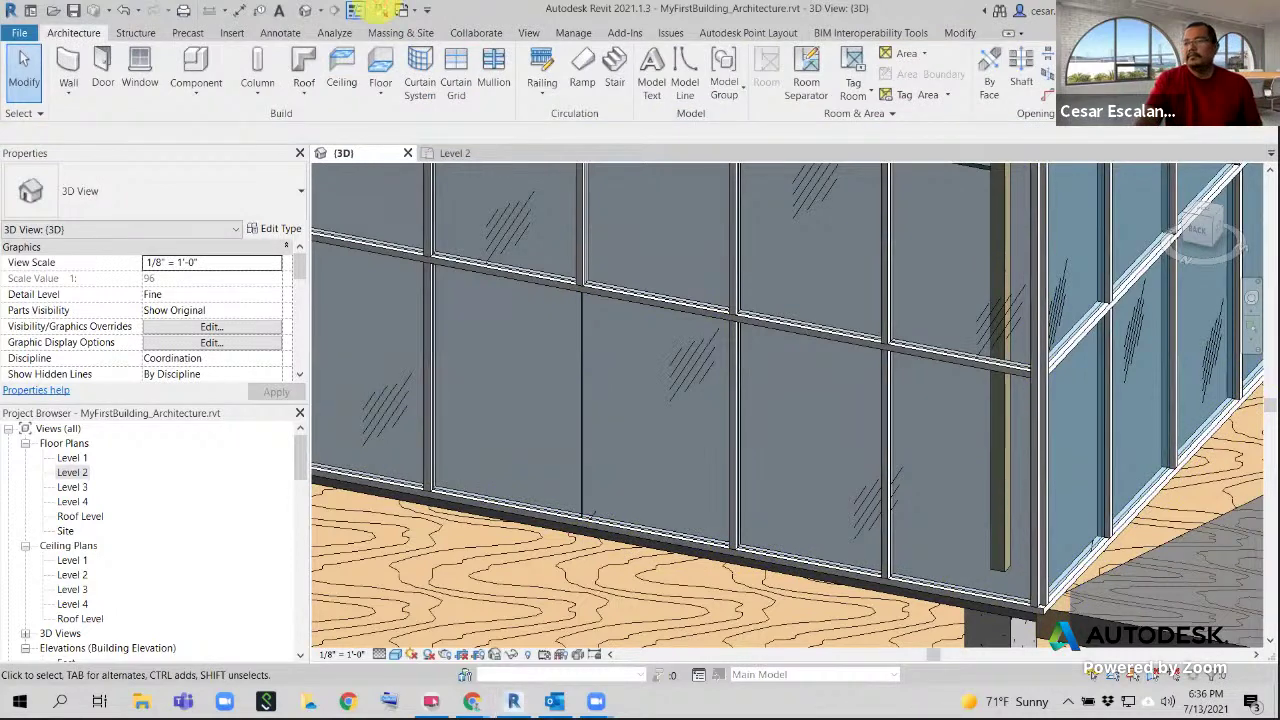
key(Tab)
key(Tab)
click(618, 532)
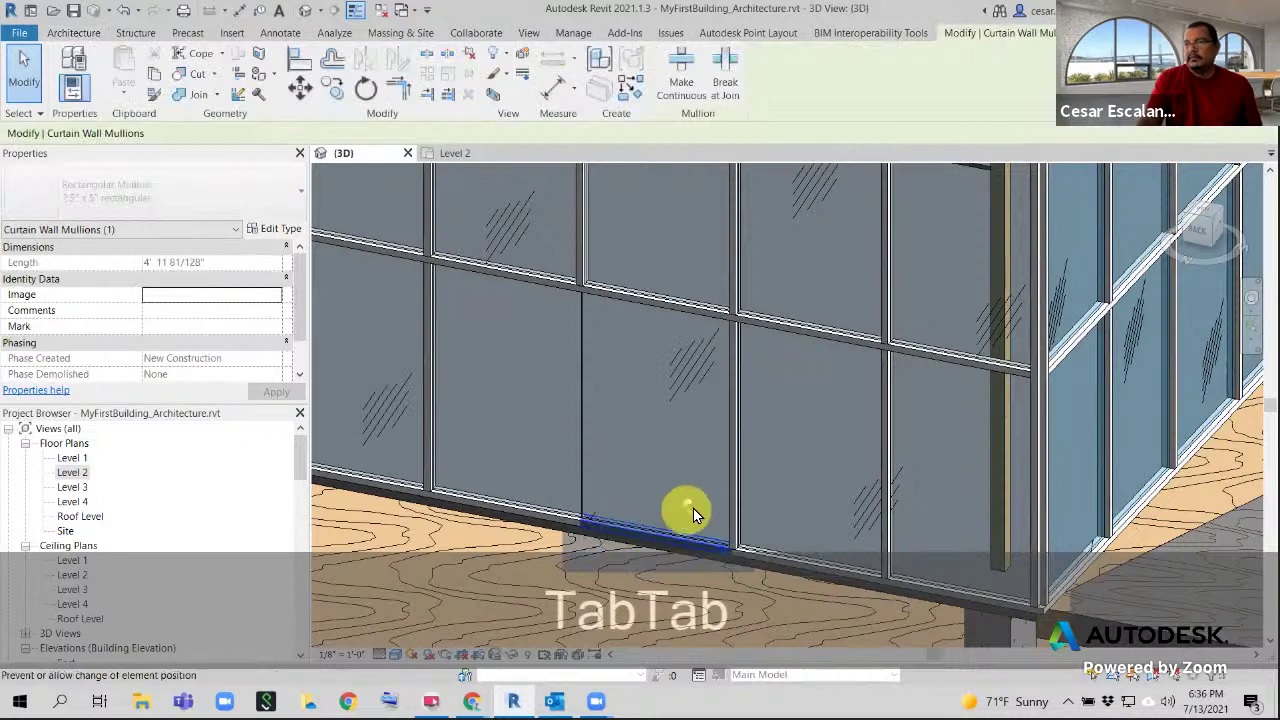
key(Delete)
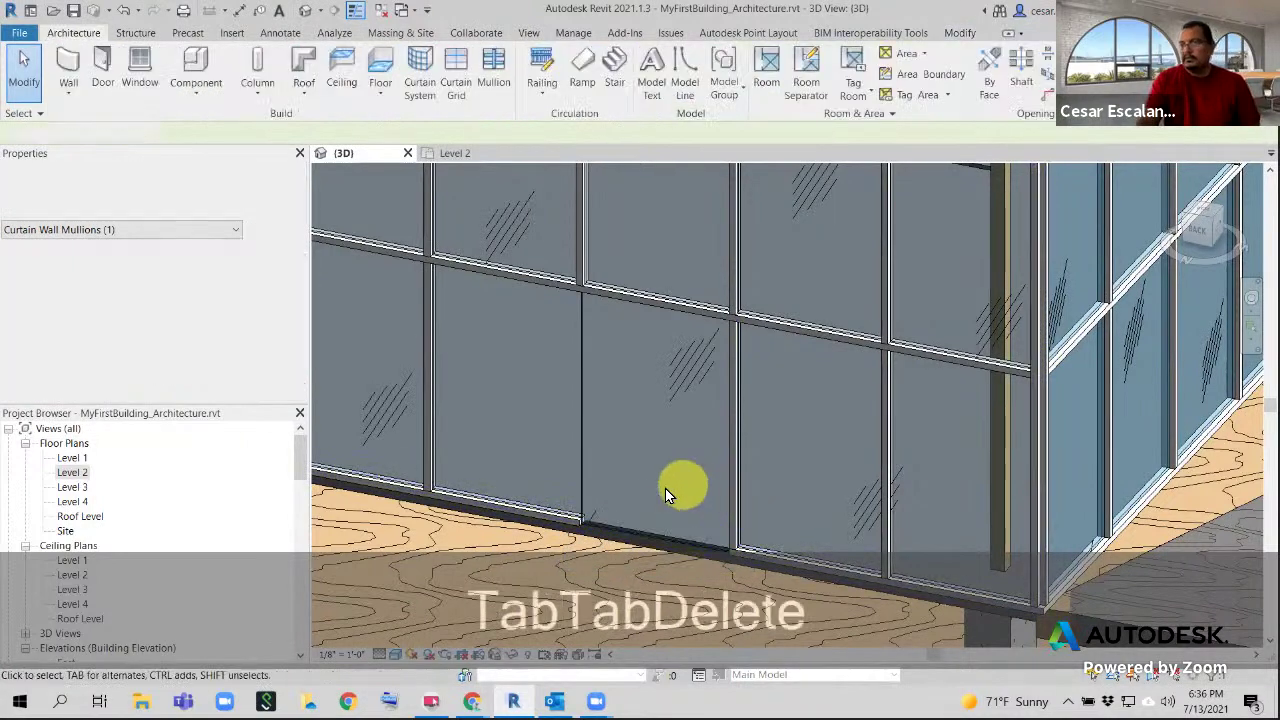
key(Tab)
key(Tab)
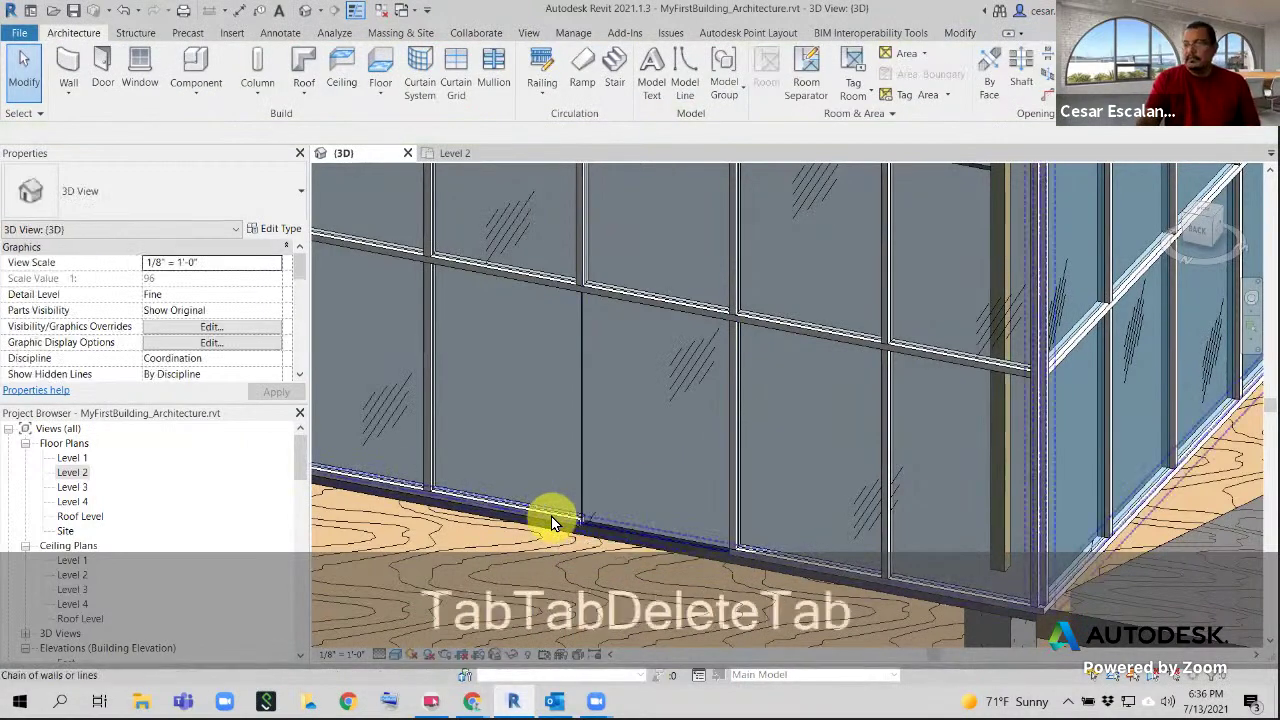
click(553, 522)
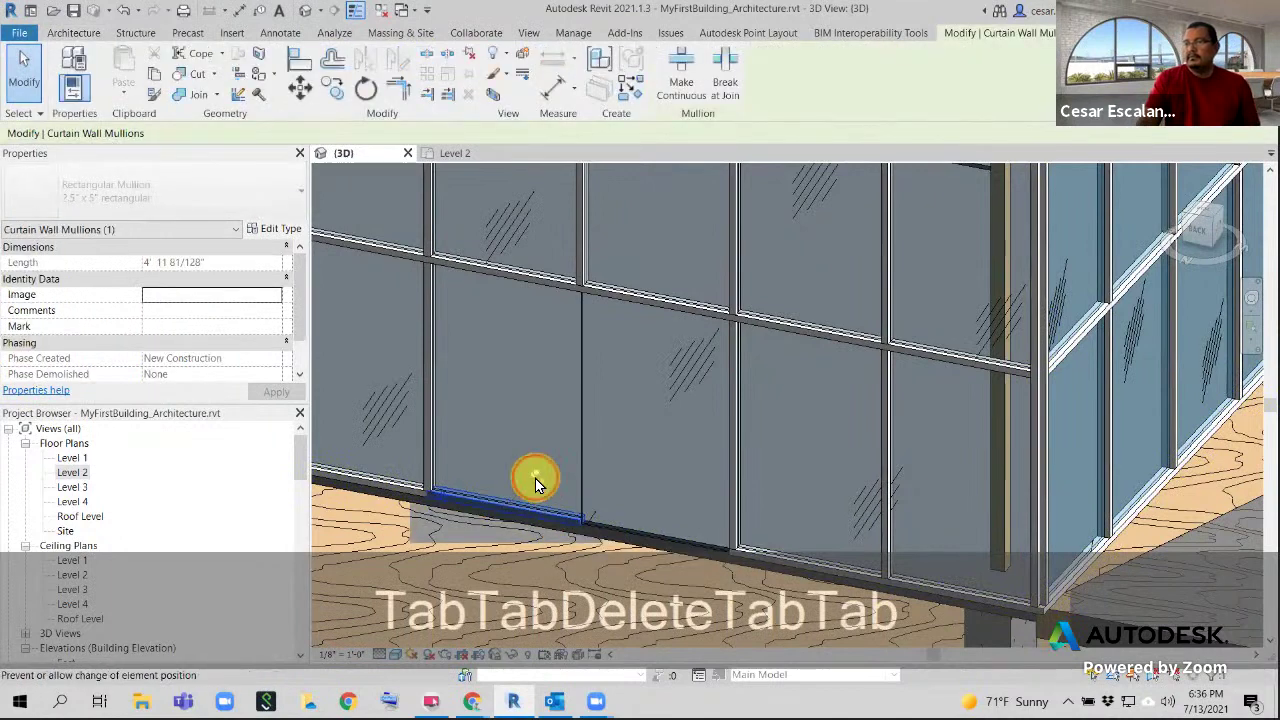
key(Delete)
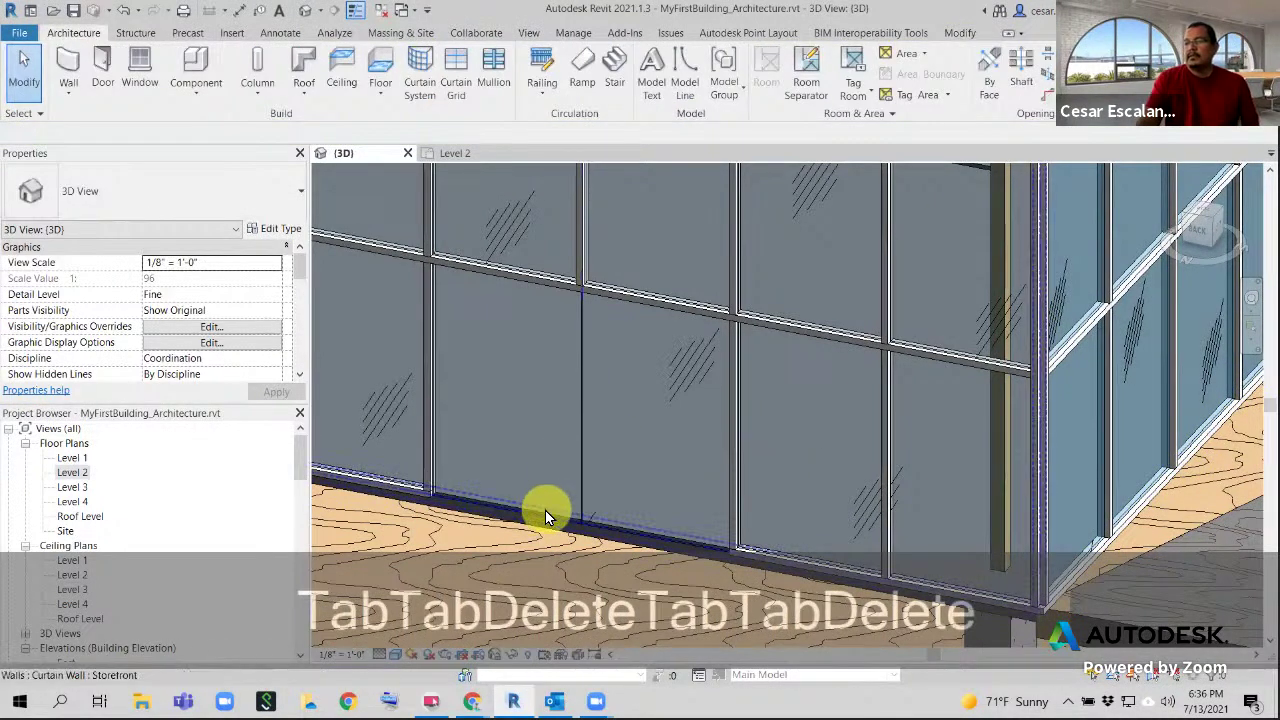
Merge the two panels of the second opening by removing the lowest segment of the curtain grid line between them
click(580, 350)
click(686, 82)
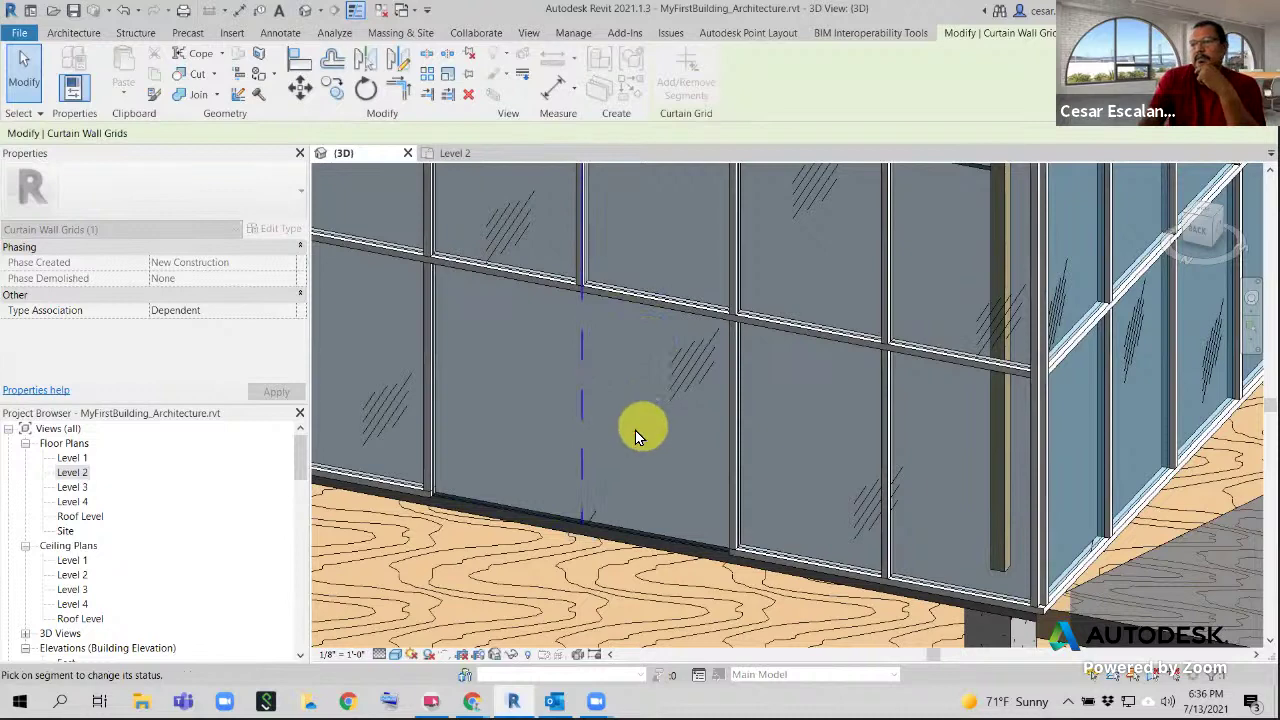
key(Escape)
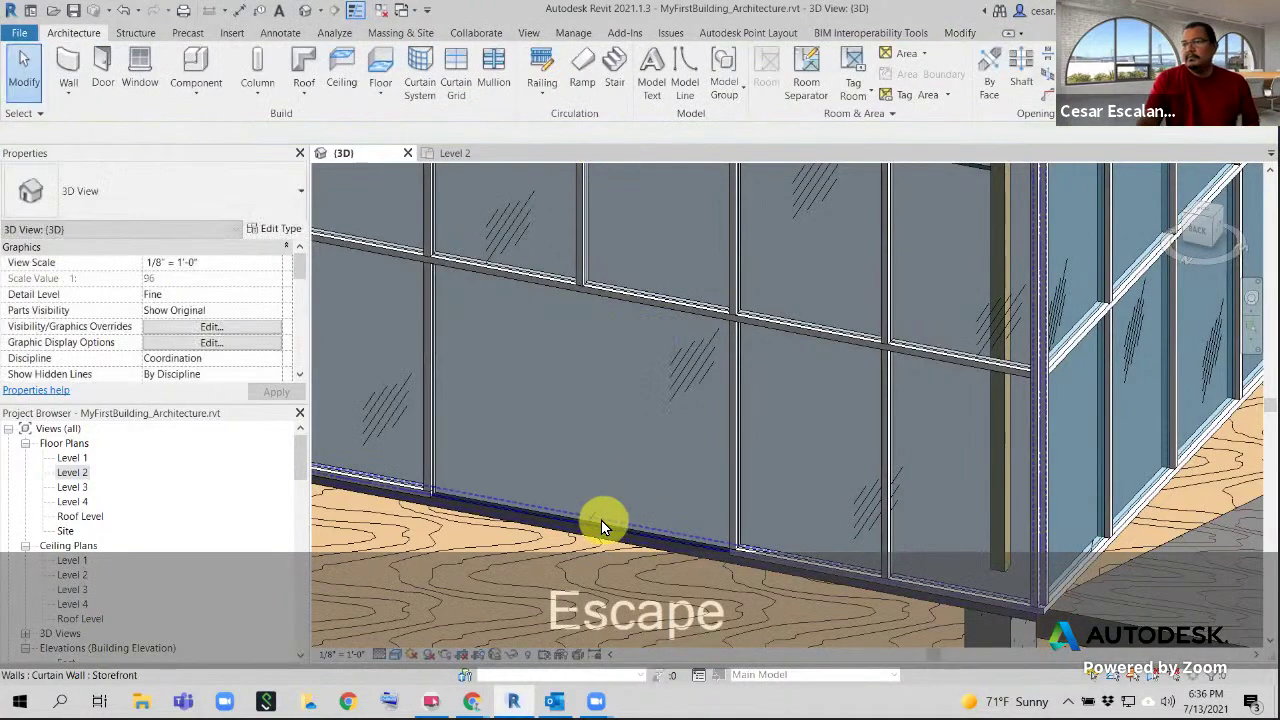
Unpin the second merged glazed panel near the corner and swap it for the Door-Curtain-Wall-Double-Storefront type
key(Tab)
key(Tab)
key(Tab)
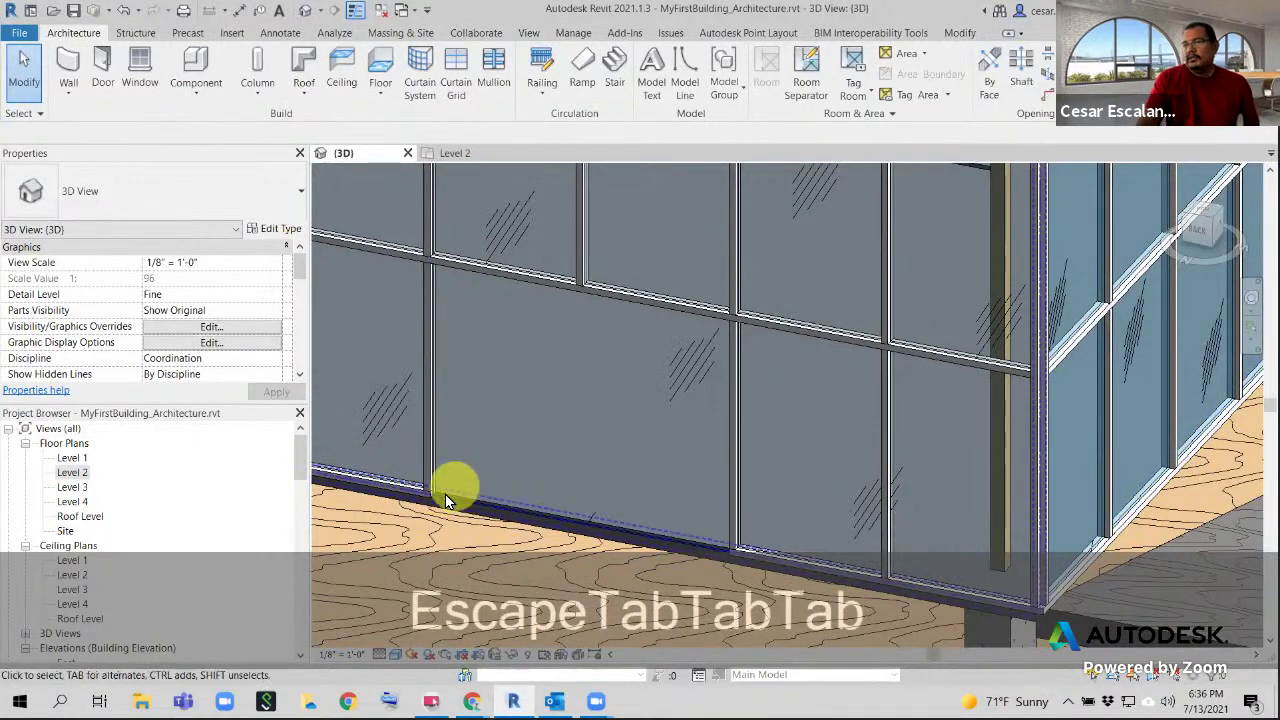
key(Tab)
key(Tab)
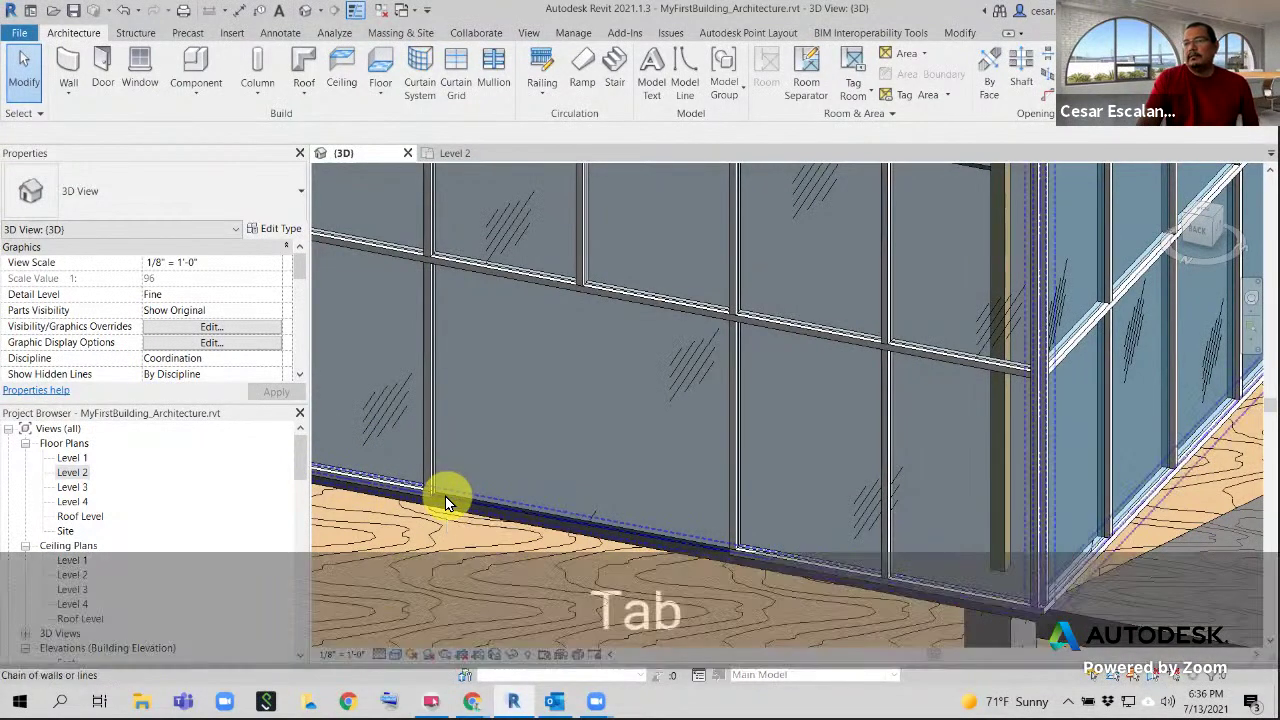
click(445, 496)
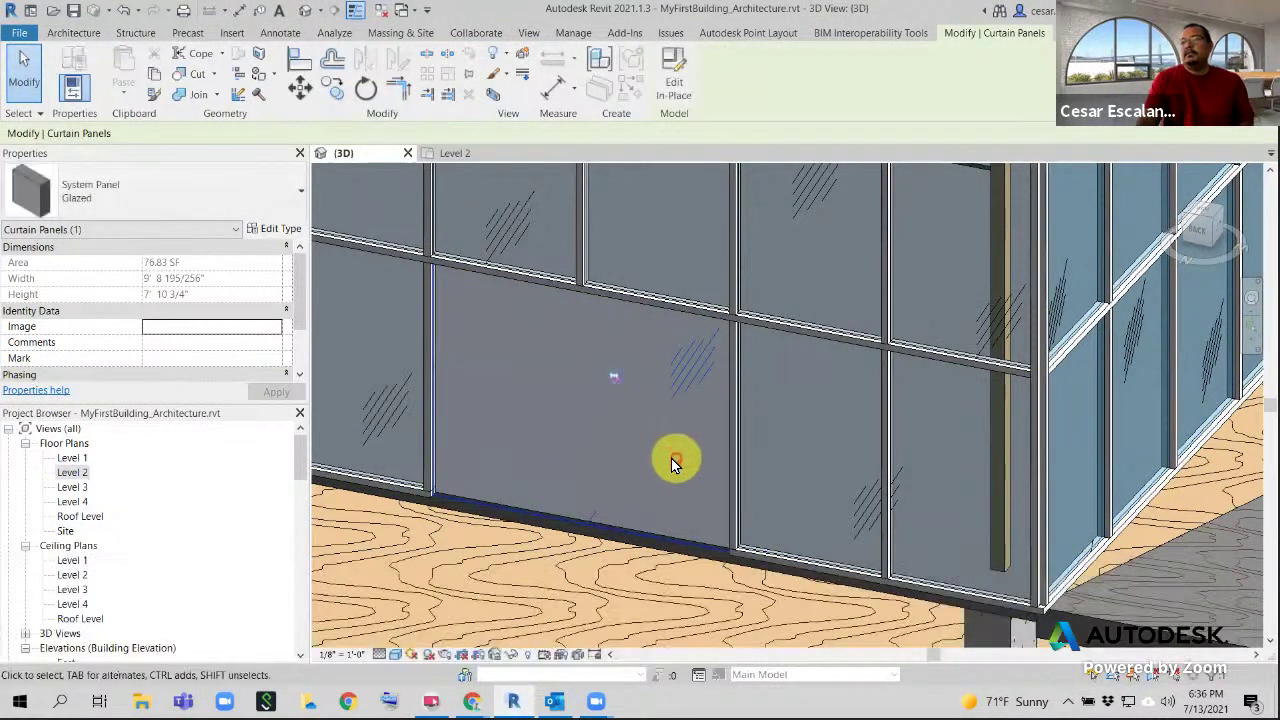
click(233, 205)
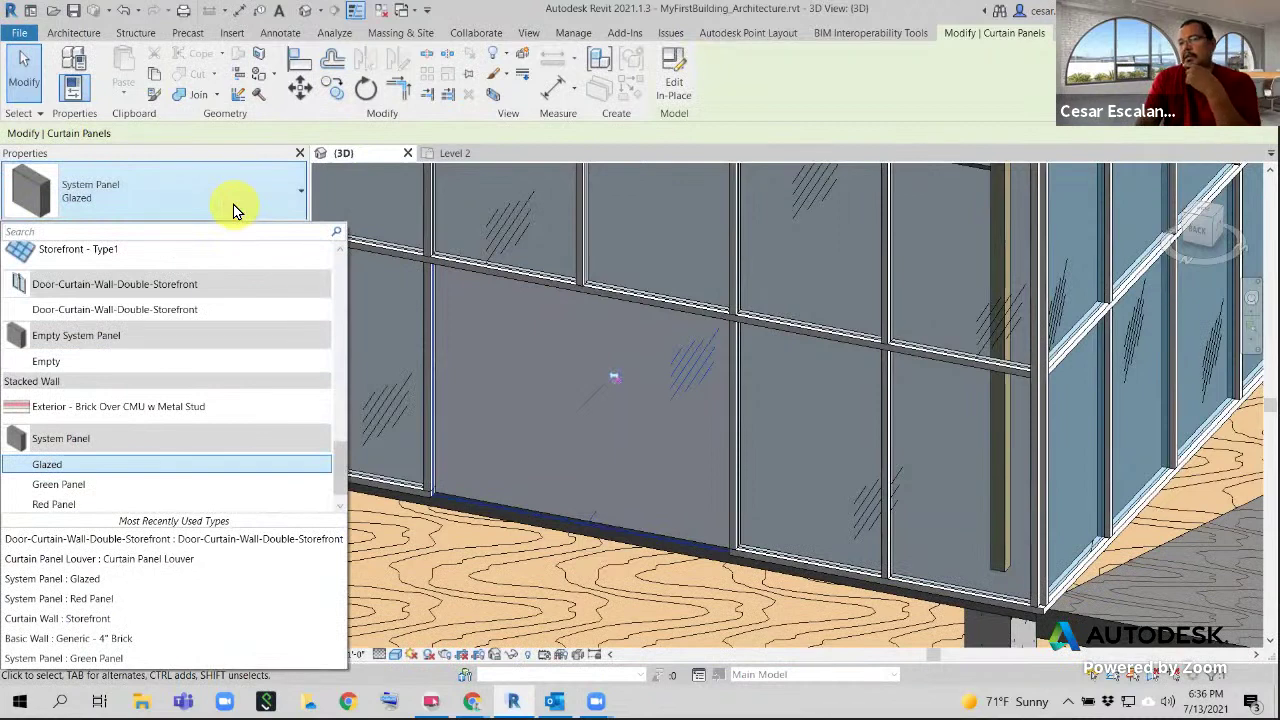
click(173, 312)
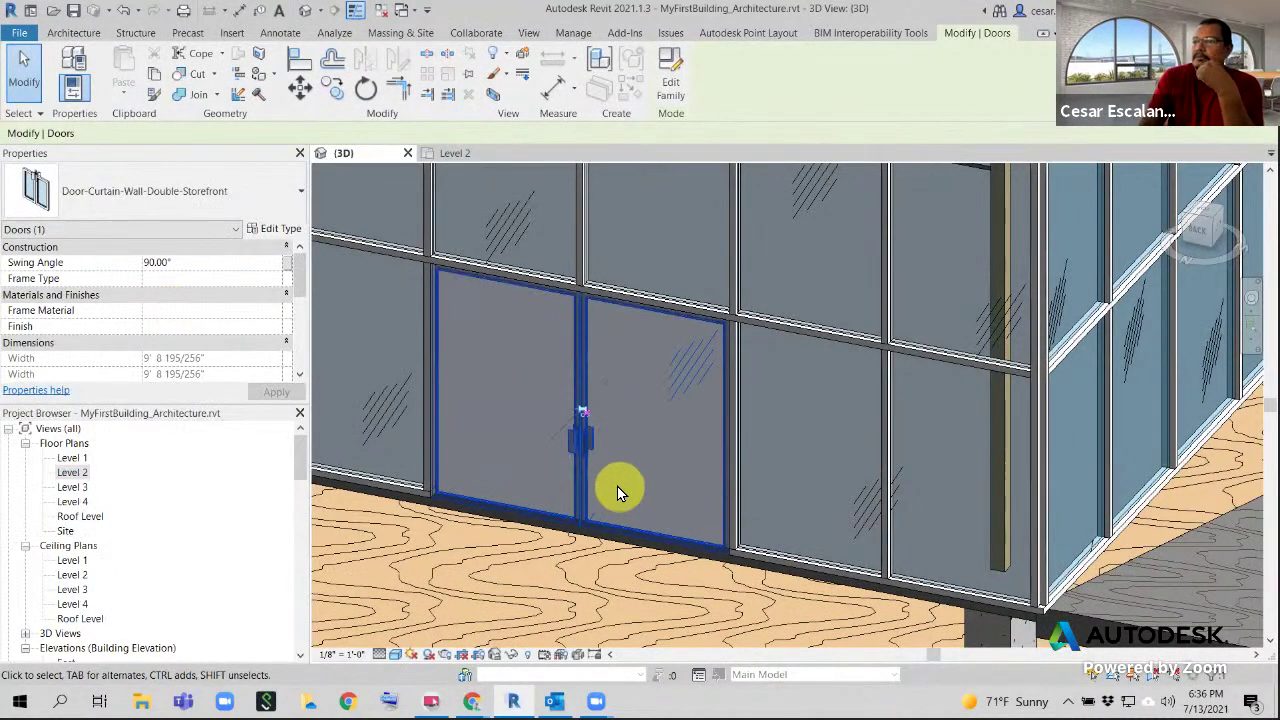
Temporarily isolate the back Storefront curtain wall in the 3D view and orient the view straight to Back
shift+middle_drag(617, 486, 587, 453)
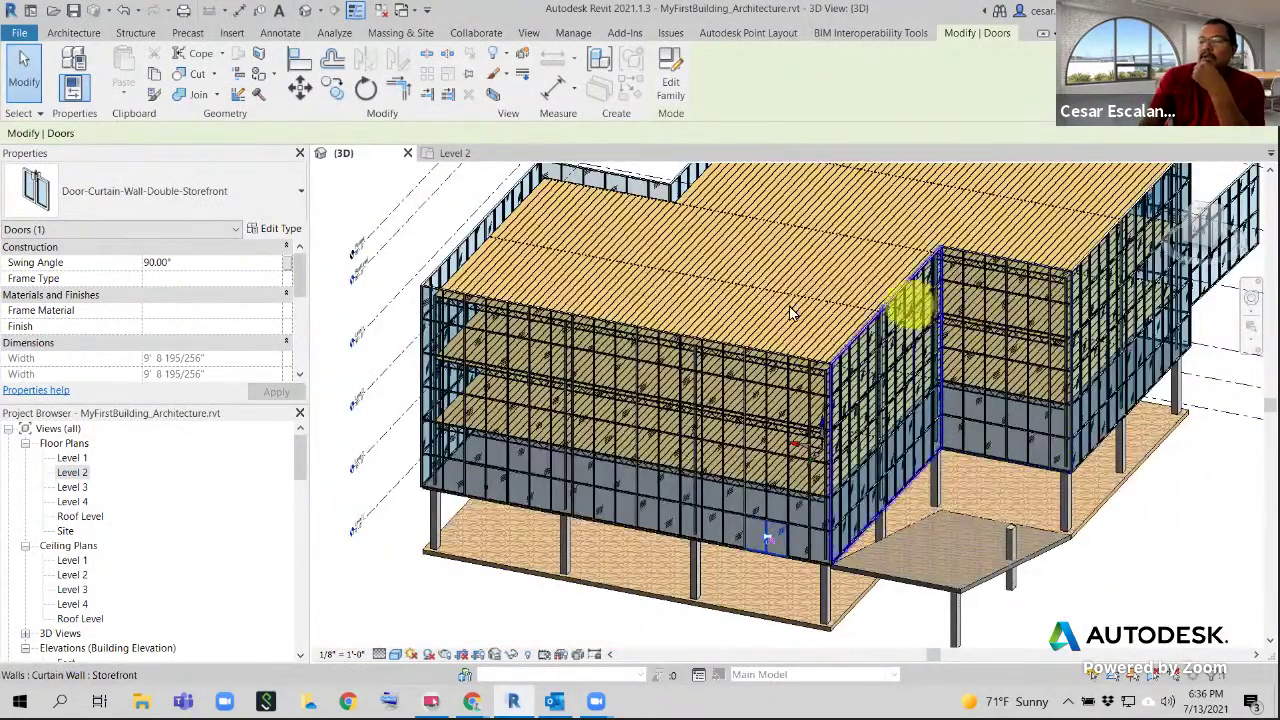
scroll(675, 494, up, 5)
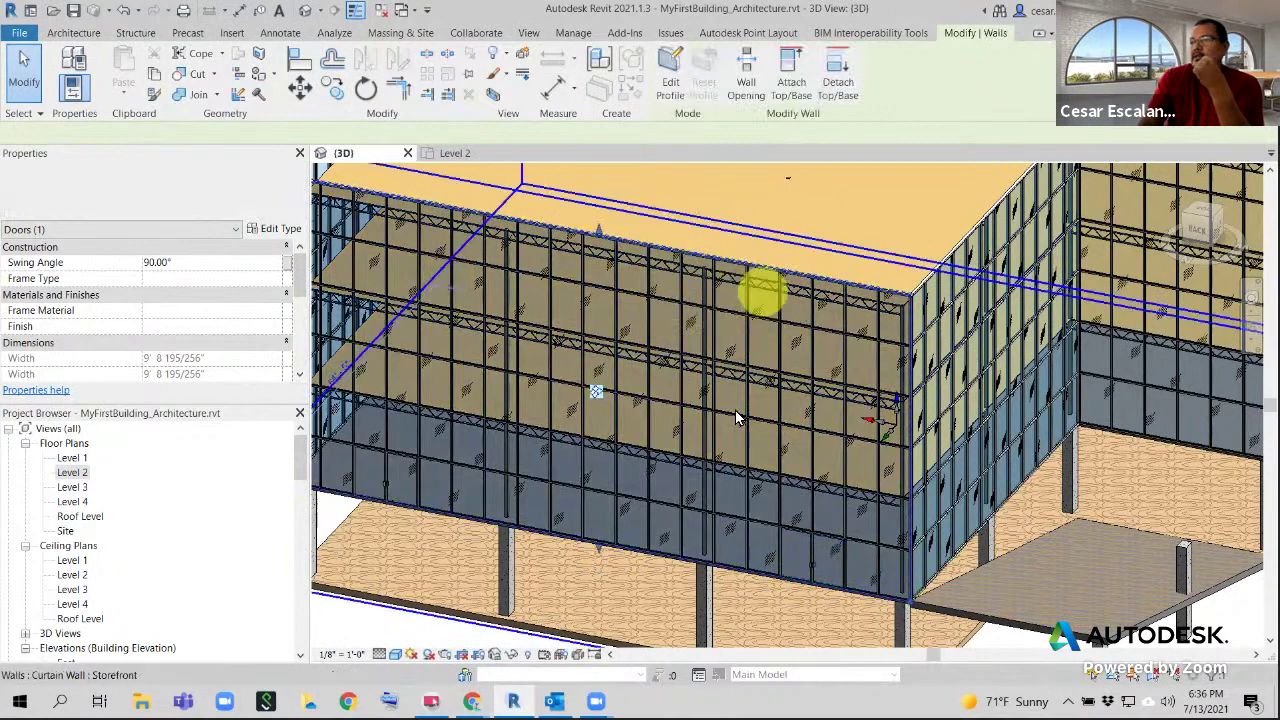
scroll(737, 425, down, 1)
scroll(737, 424, down, 1)
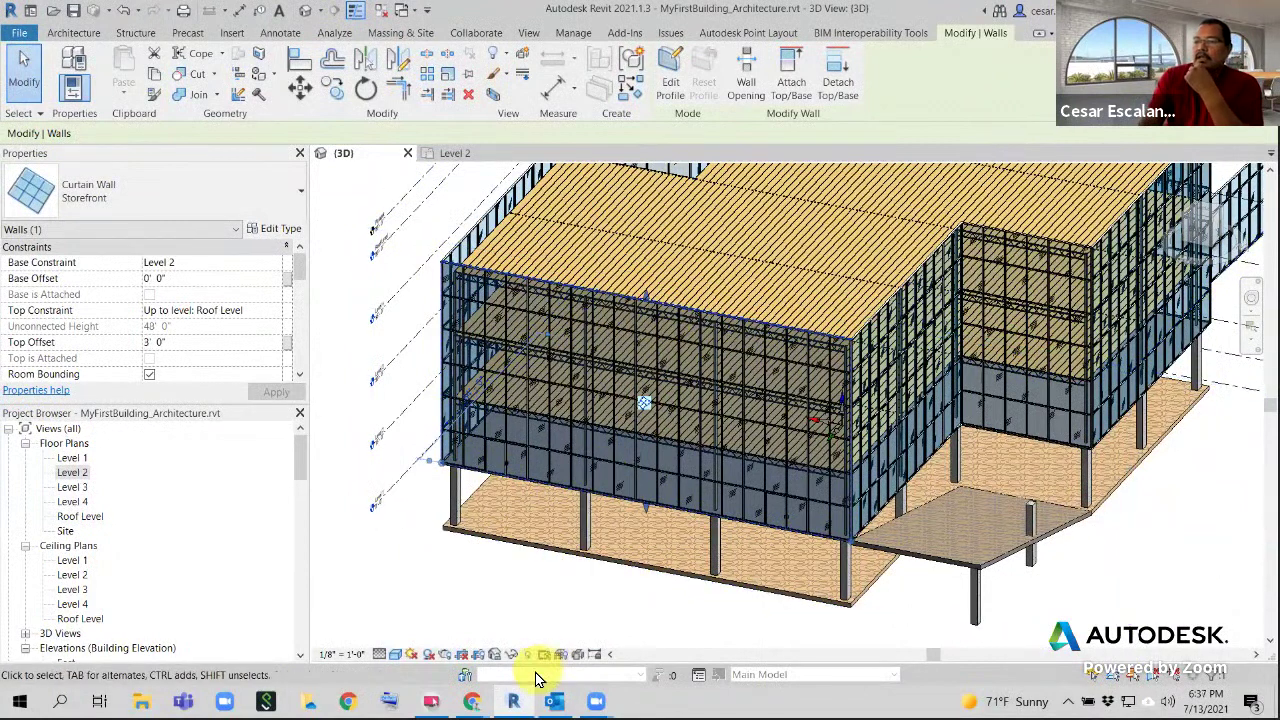
click(511, 654)
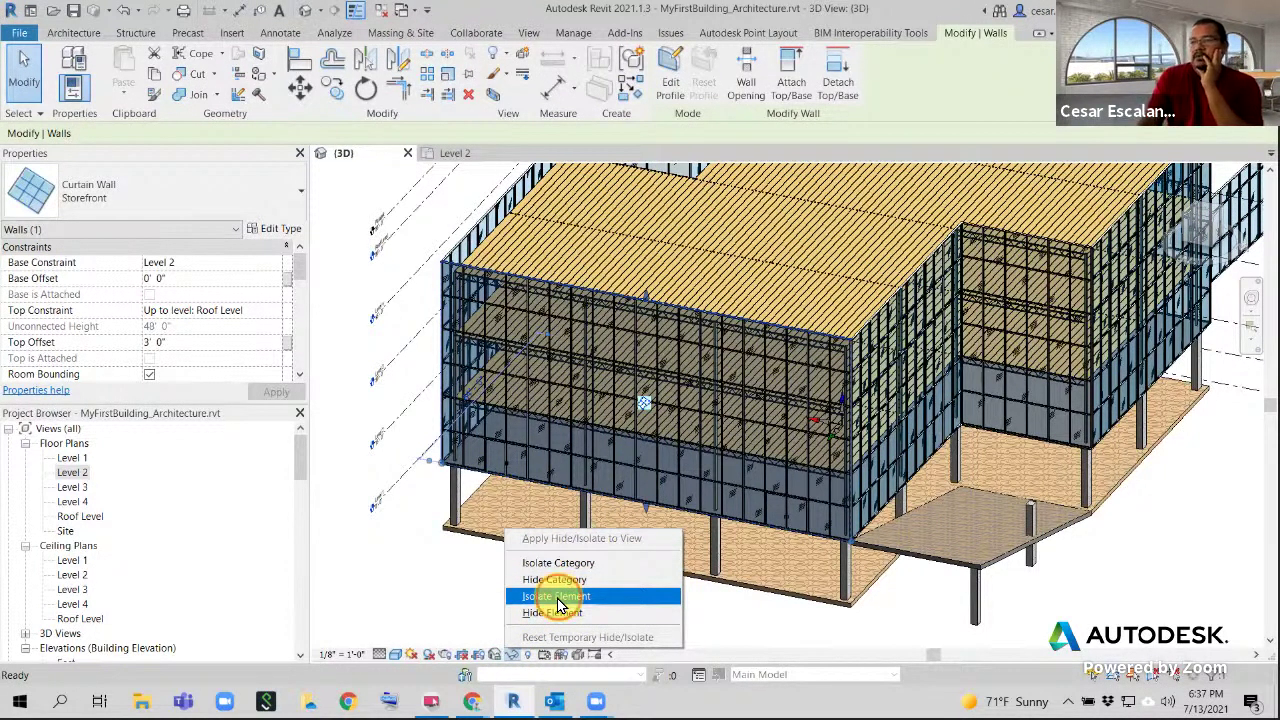
click(558, 598)
click(558, 598)
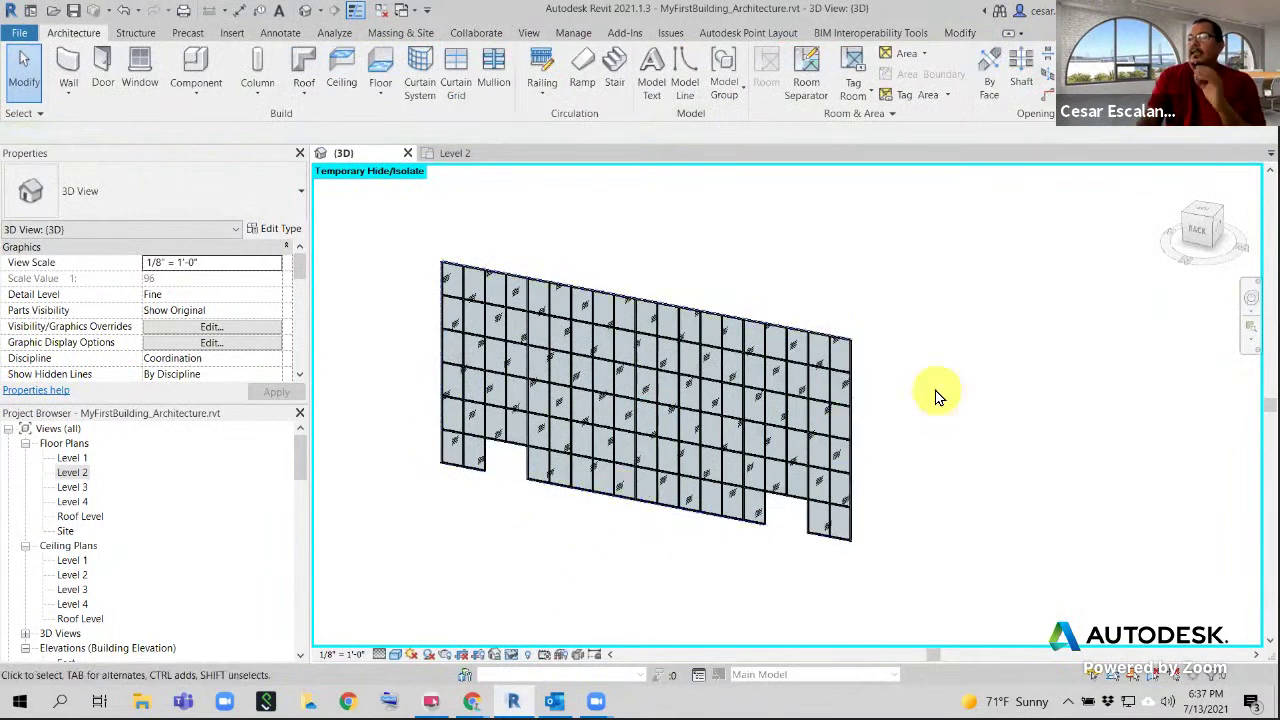
shift+middle_drag(558, 512, 623, 491)
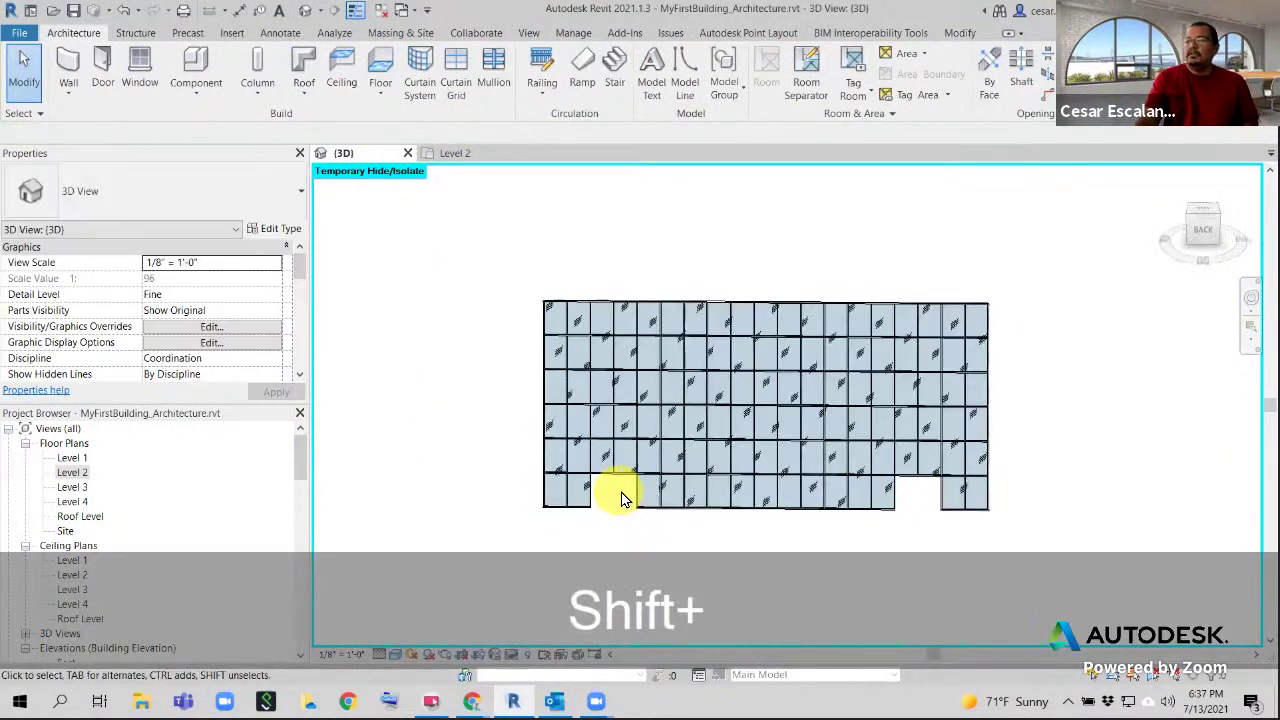
click(1201, 226)
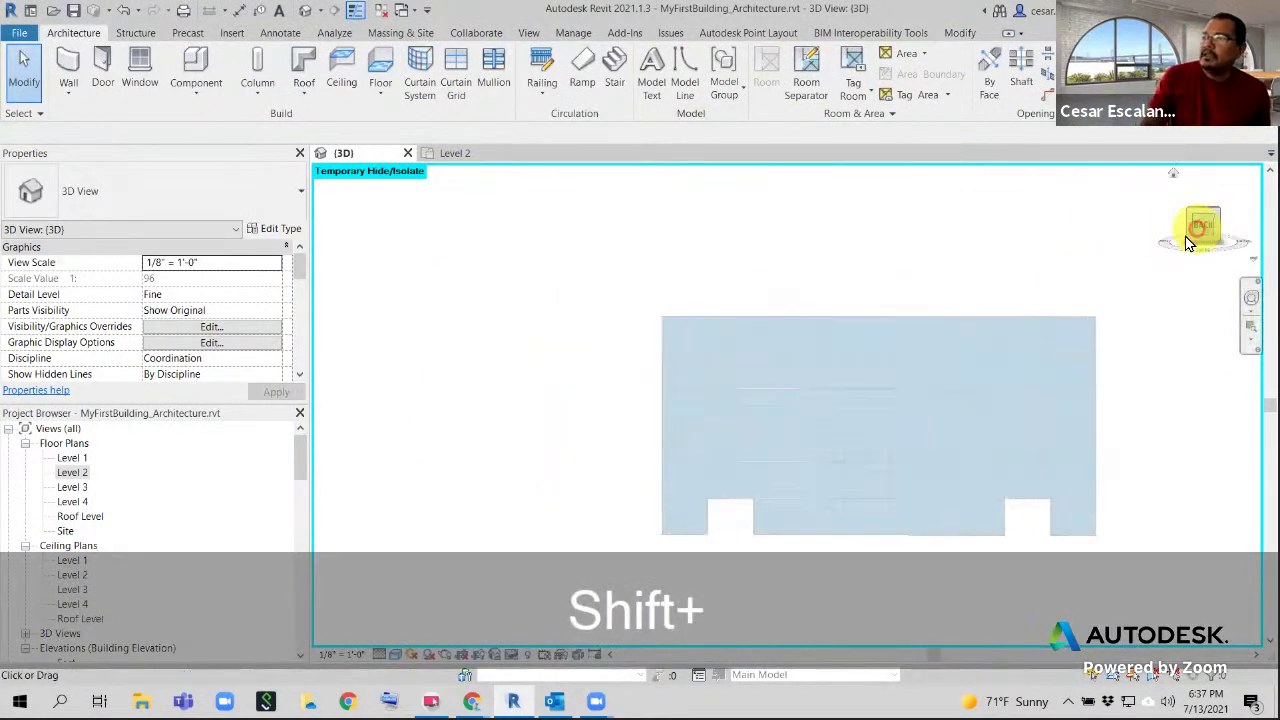
scroll(550, 425, up, 2)
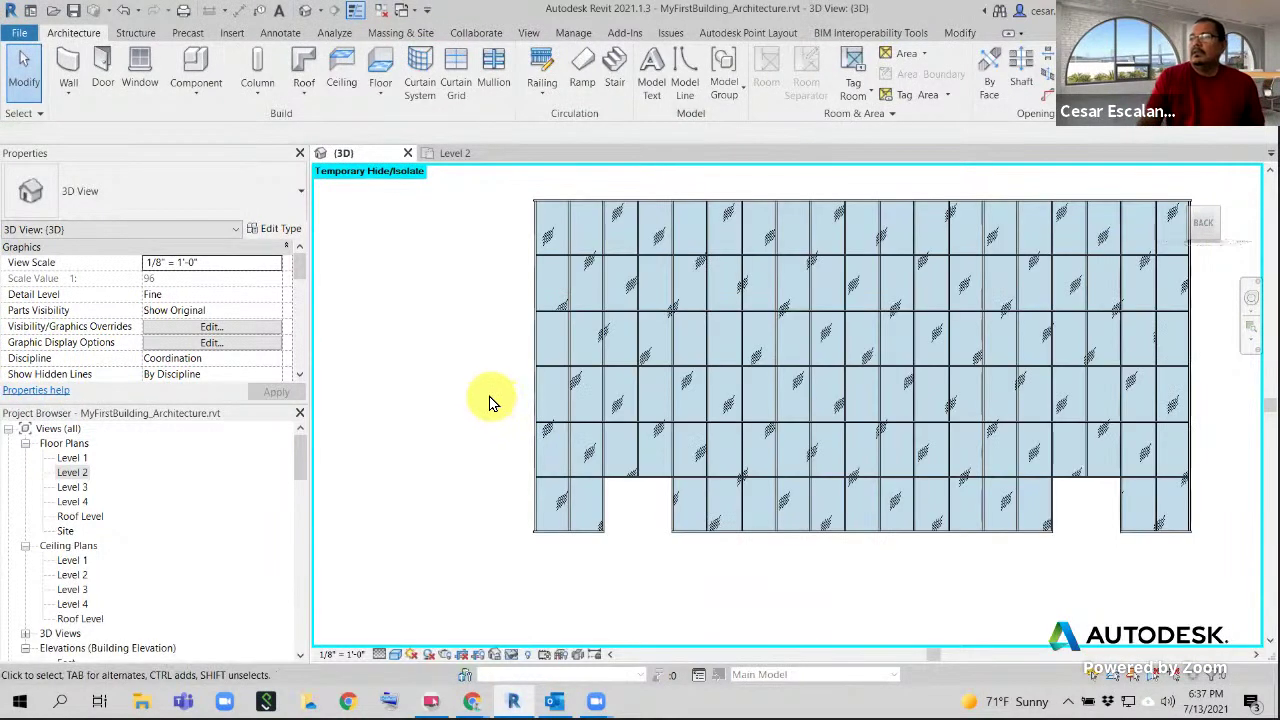
Select only the curtain panels across the third row from the top, unpin them and change them to the Red Panel type
drag(484, 390, 1210, 305)
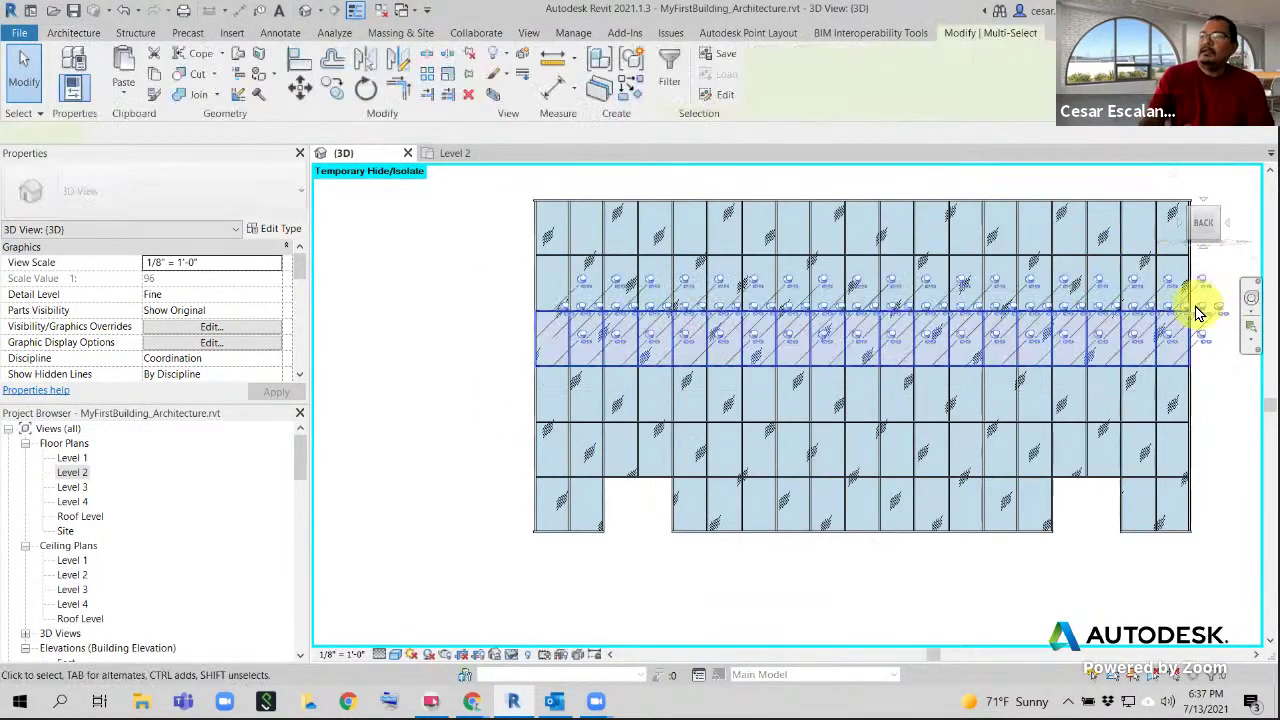
click(678, 93)
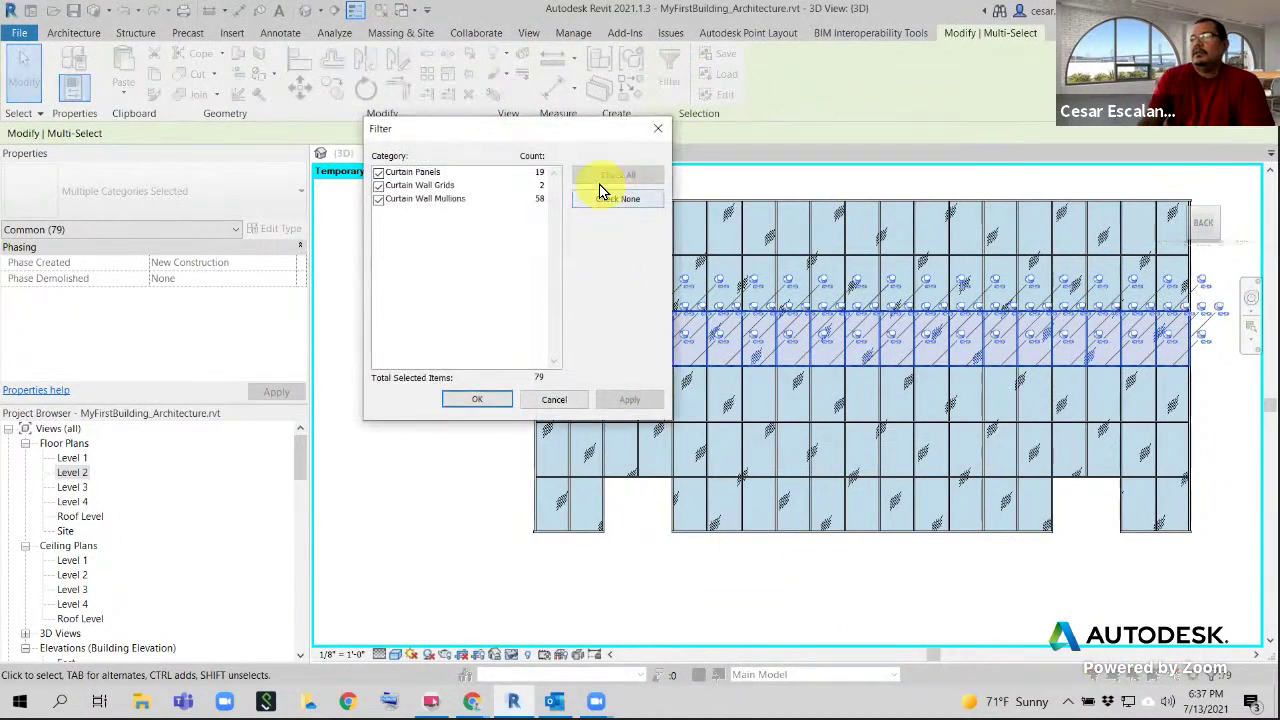
click(604, 203)
click(378, 172)
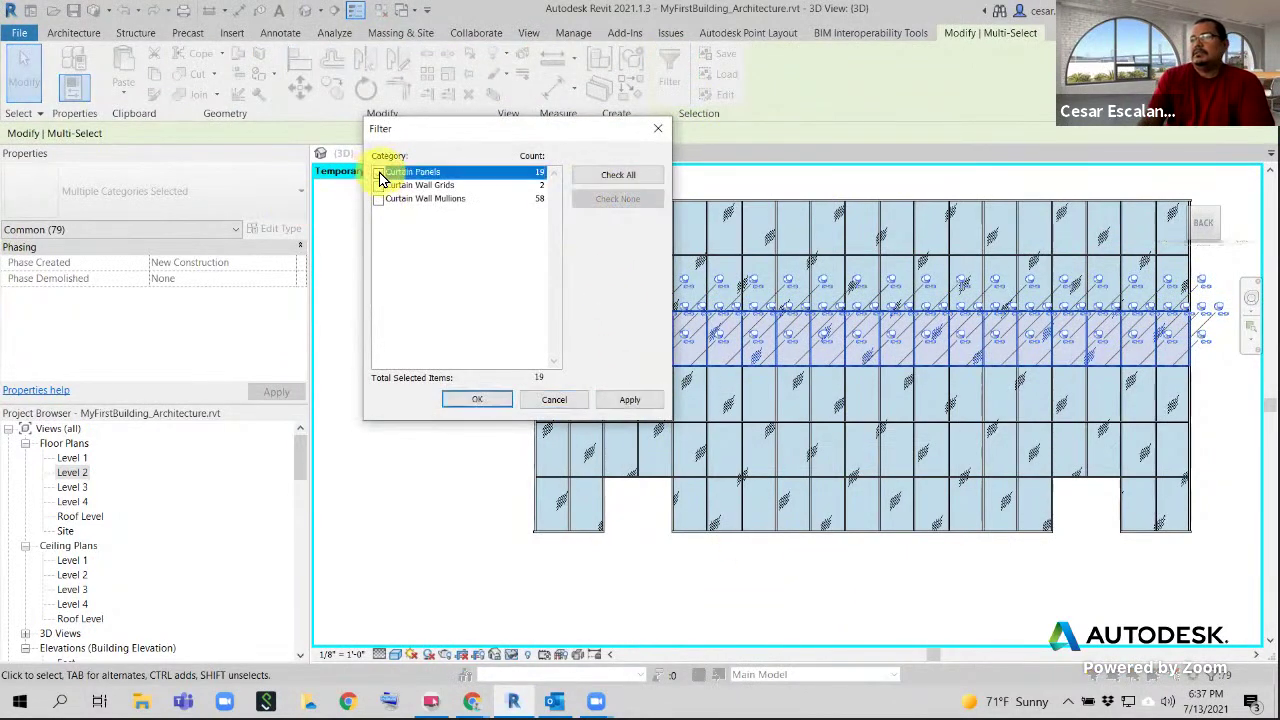
click(479, 395)
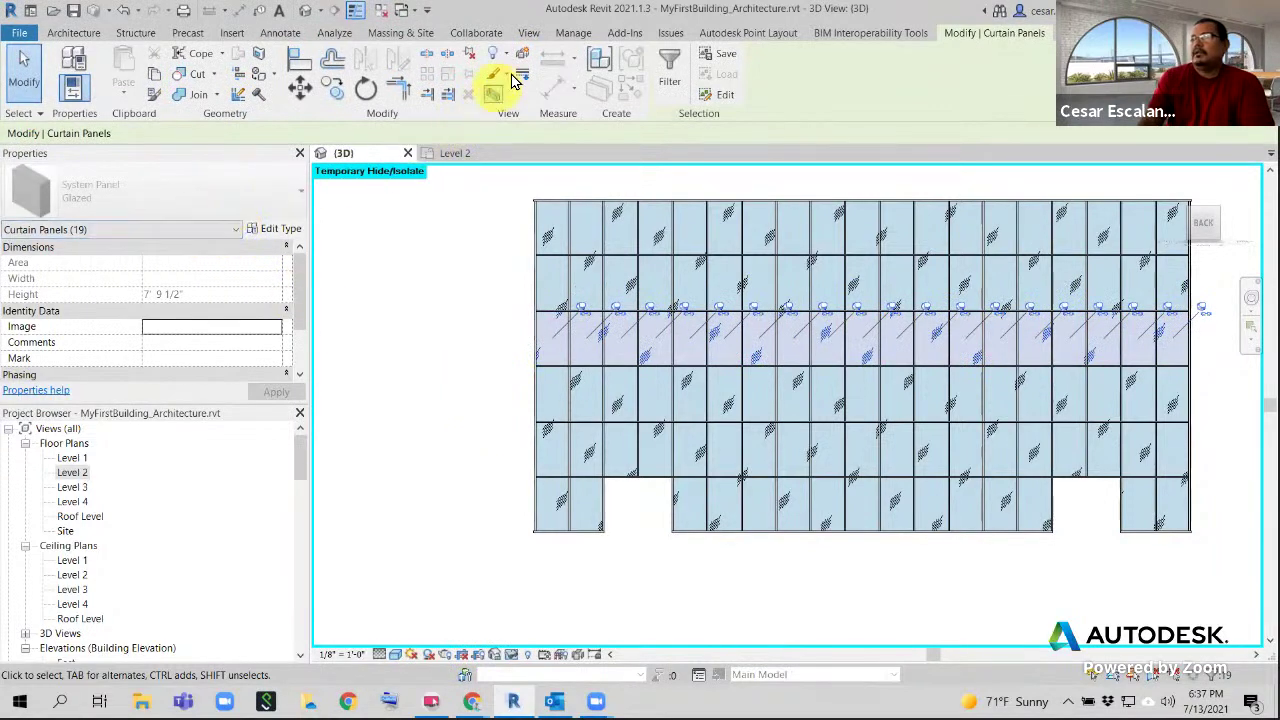
click(447, 428)
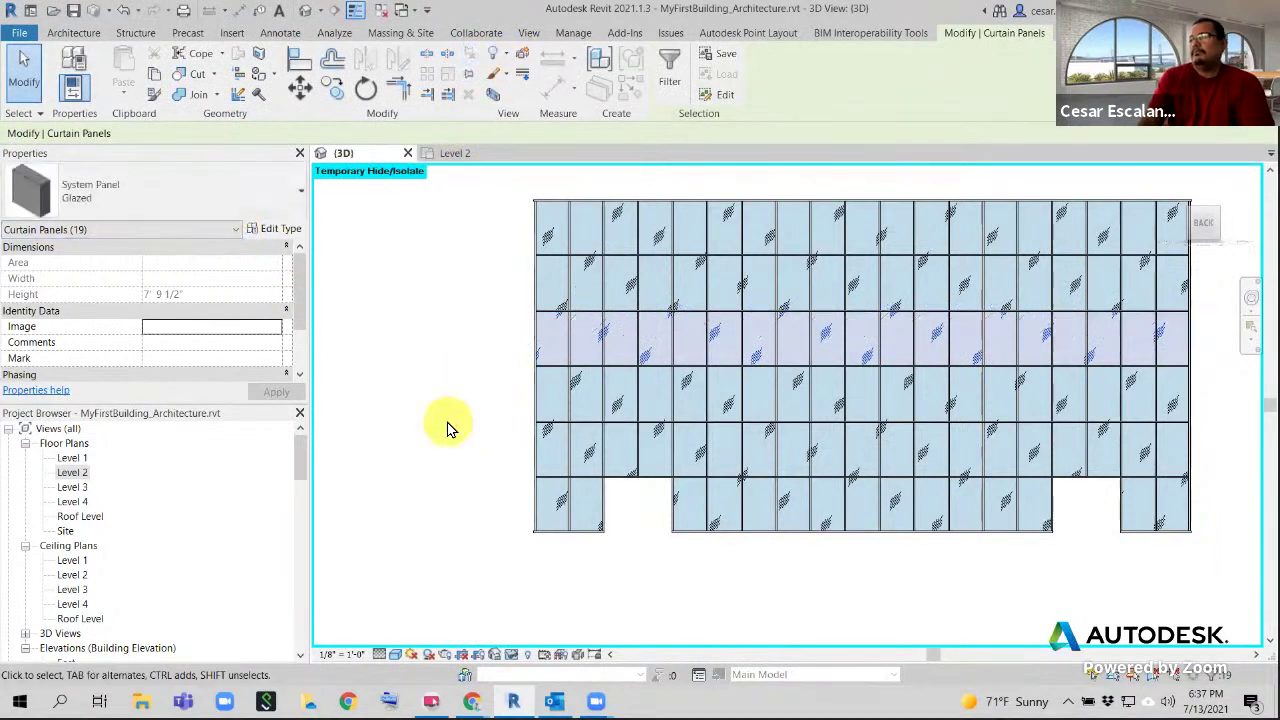
click(229, 198)
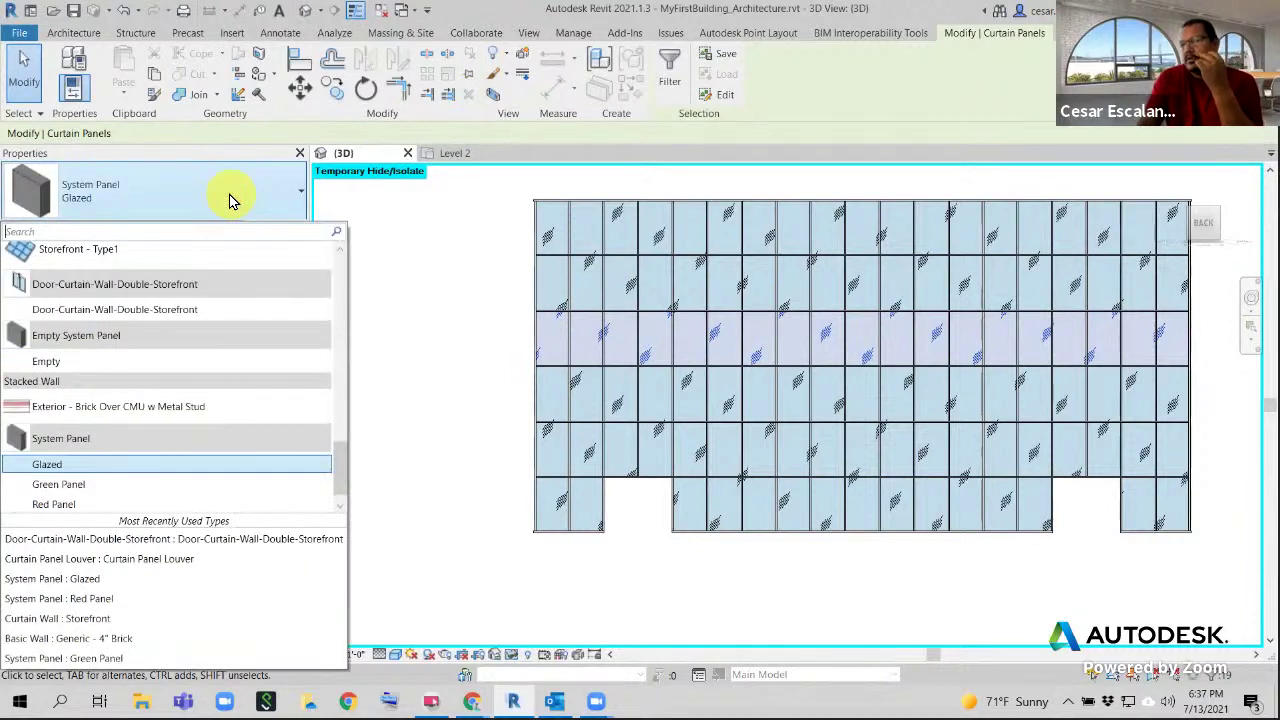
click(86, 503)
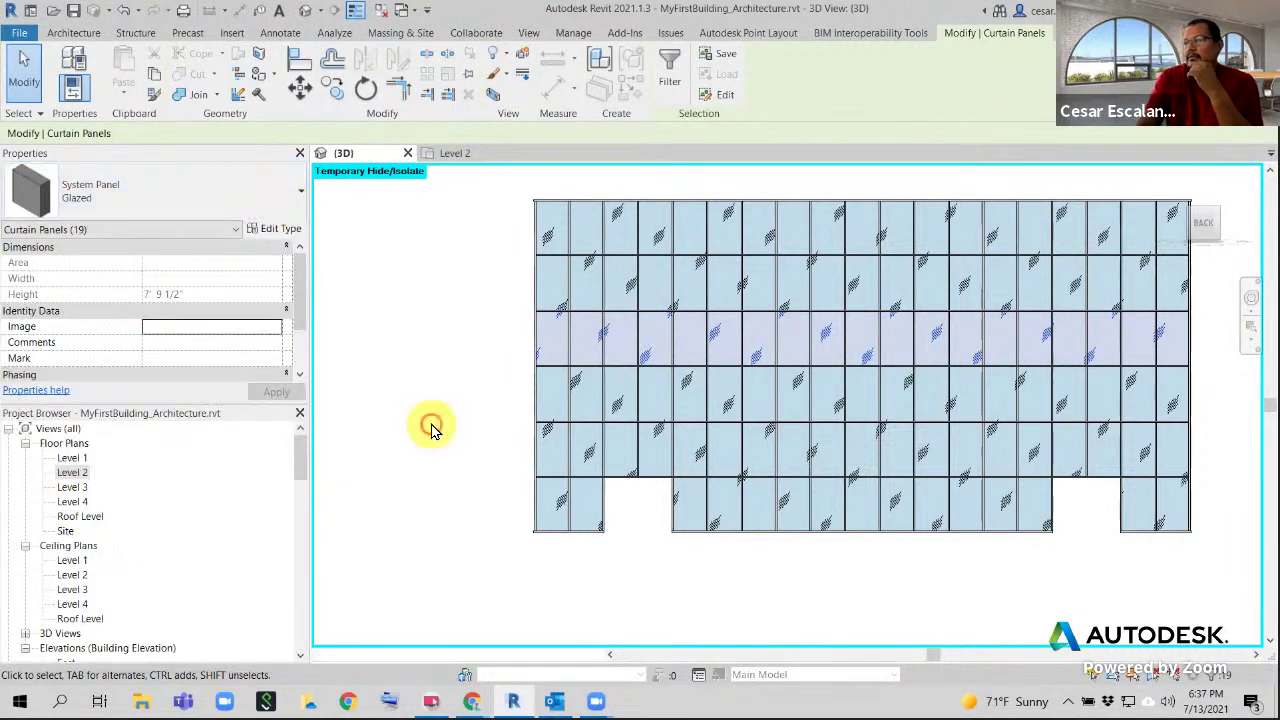
click(427, 425)
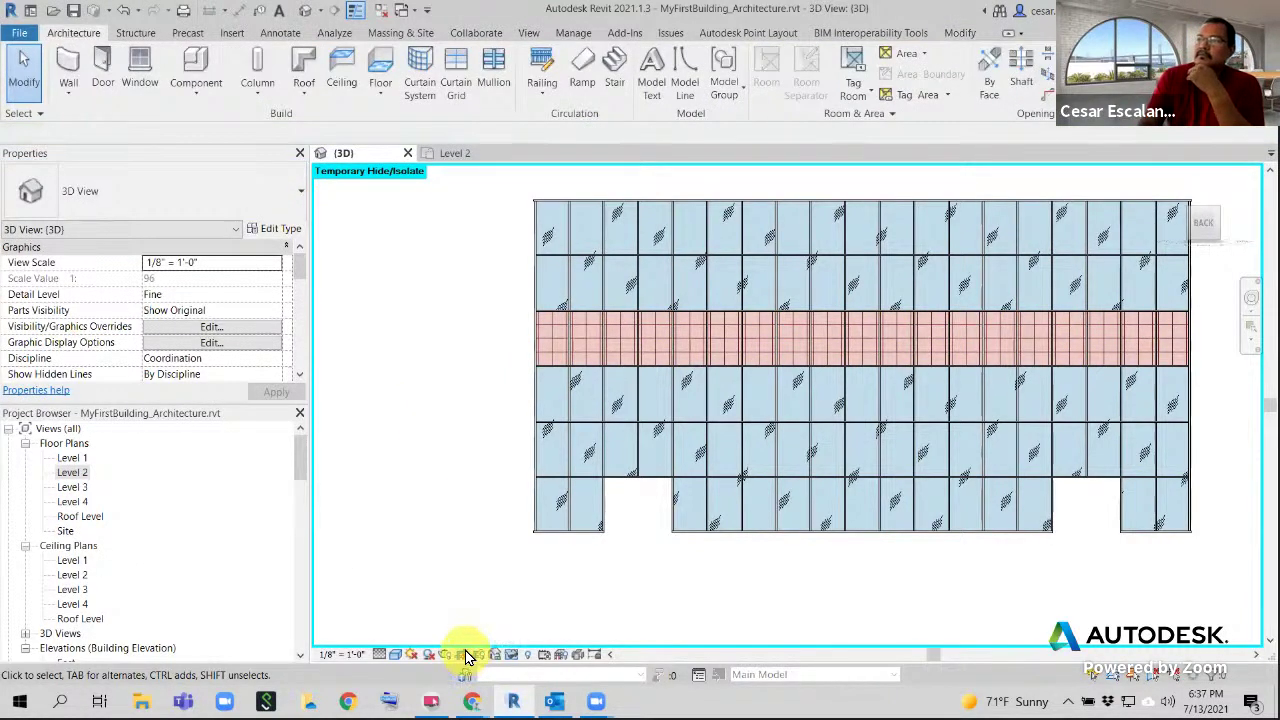
middle_drag(434, 515, 360, 485)
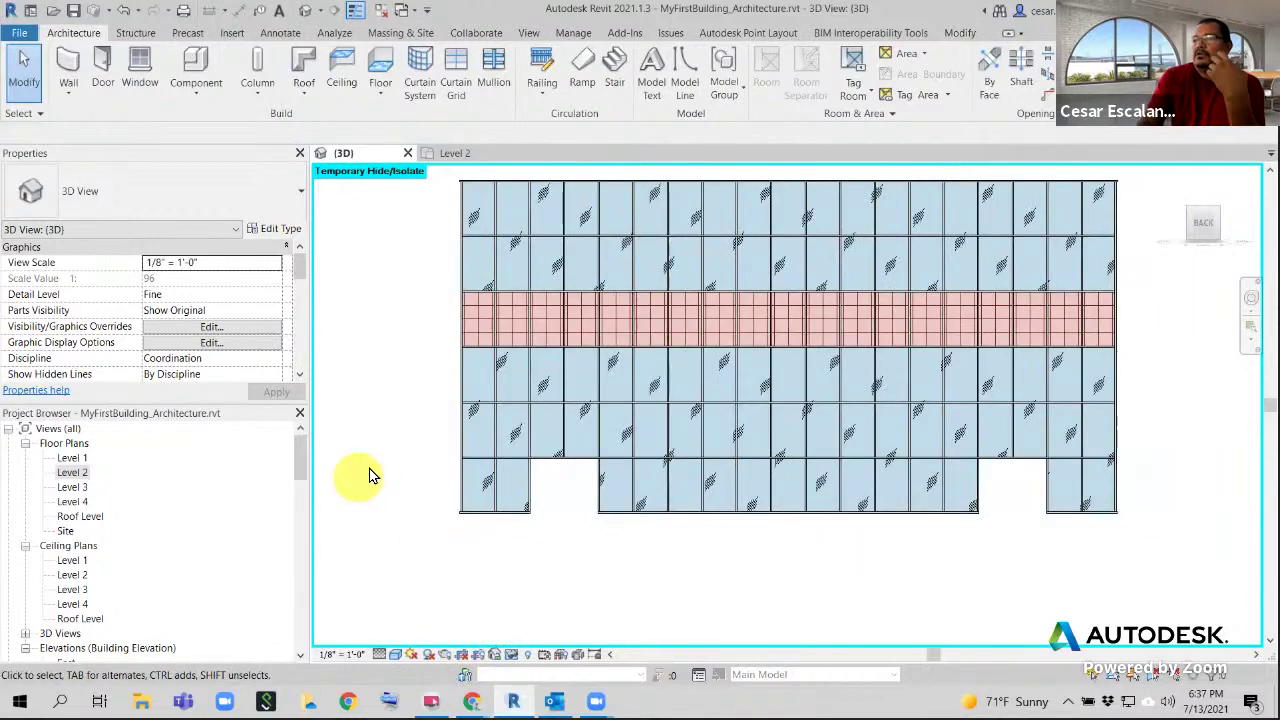
middle_drag(500, 271, 440, 388)
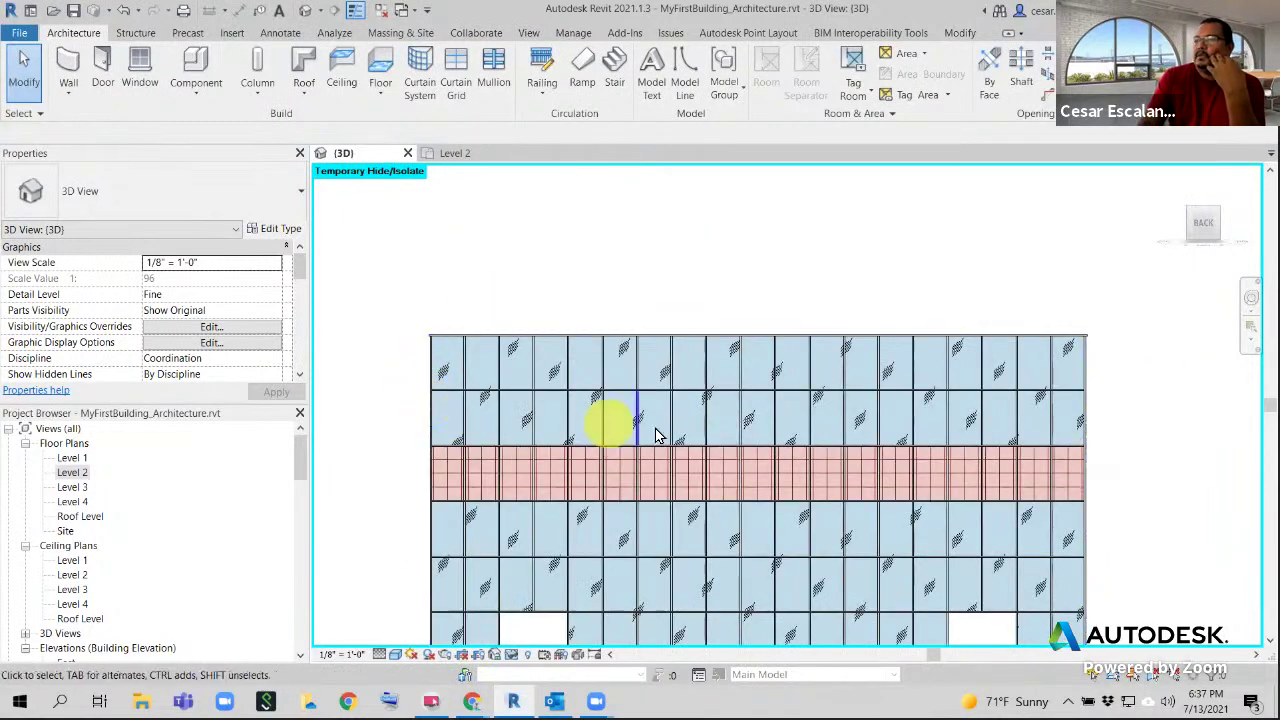
middle_drag(657, 436, 629, 316)
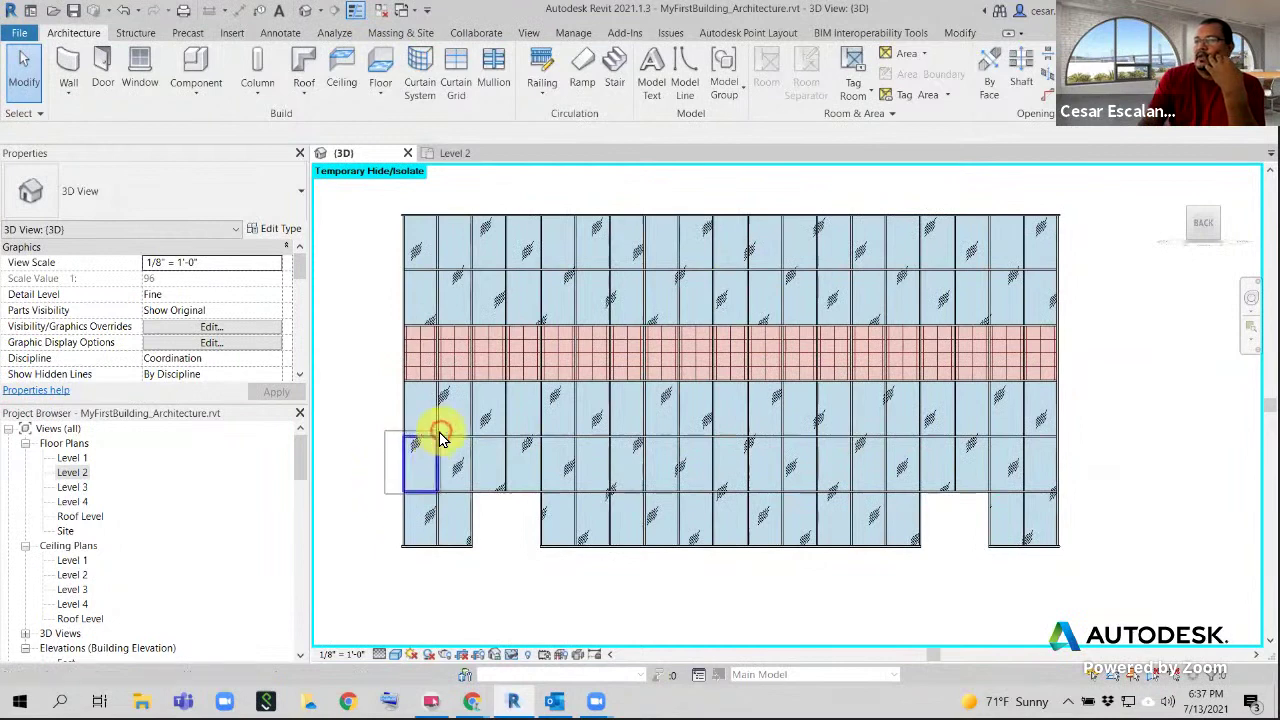
drag(440, 432, 442, 431)
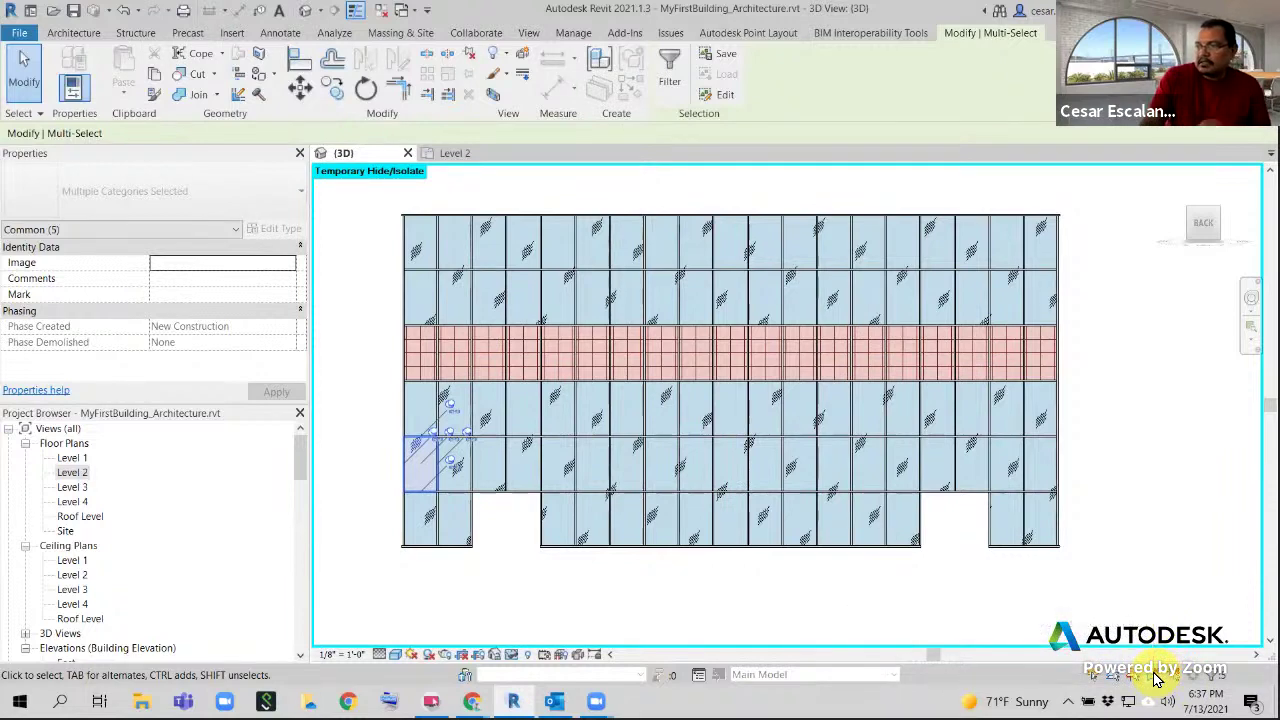
key(Escape)
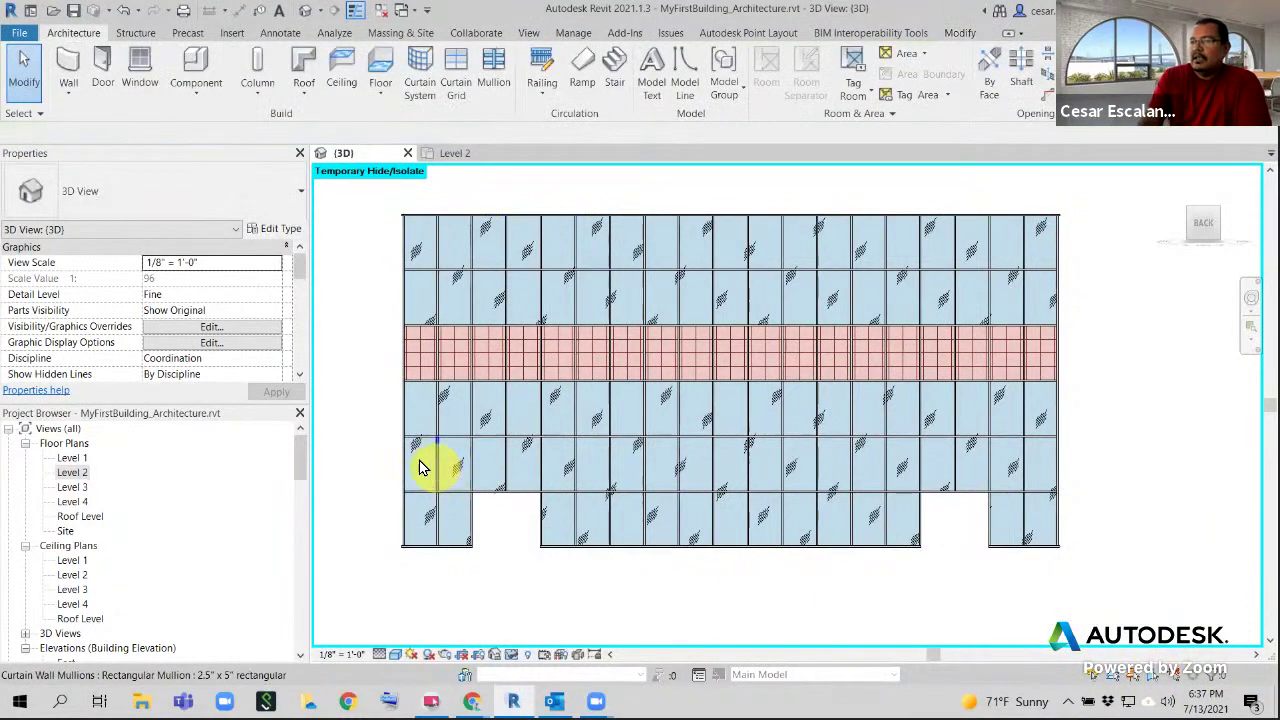
key(Tab)
click(452, 470)
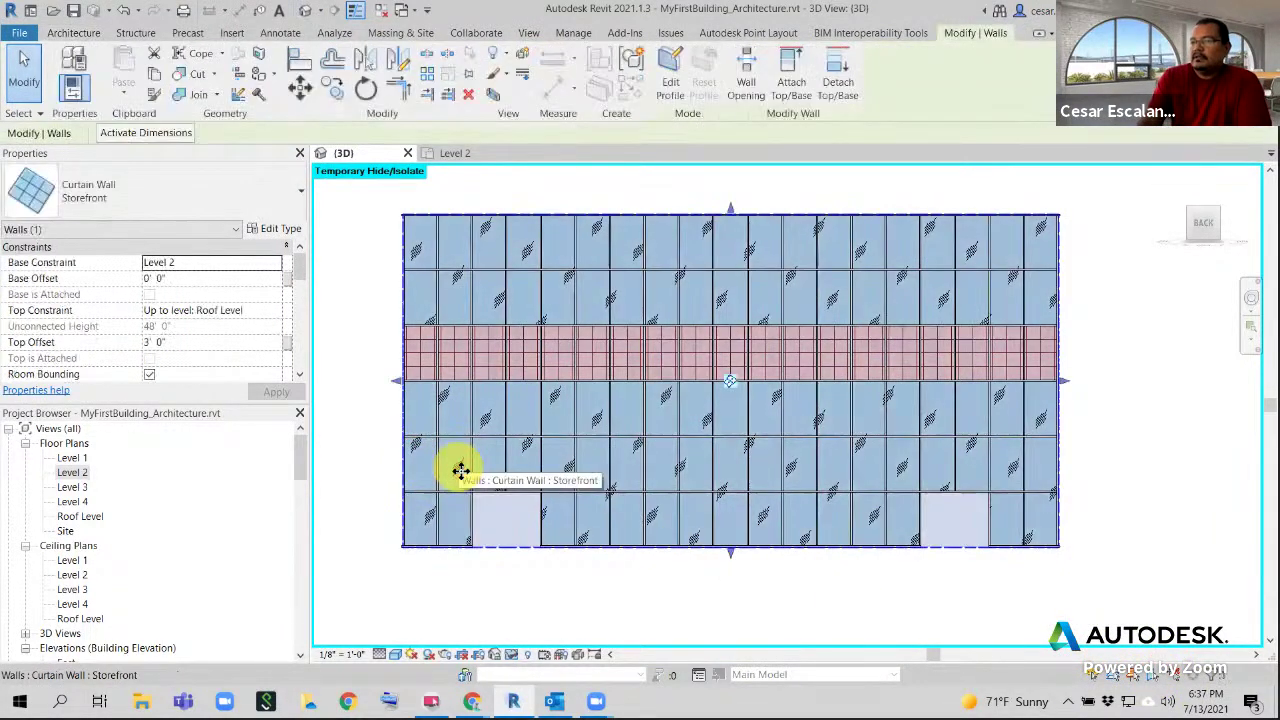
click(457, 612)
scroll(455, 478, up, 2)
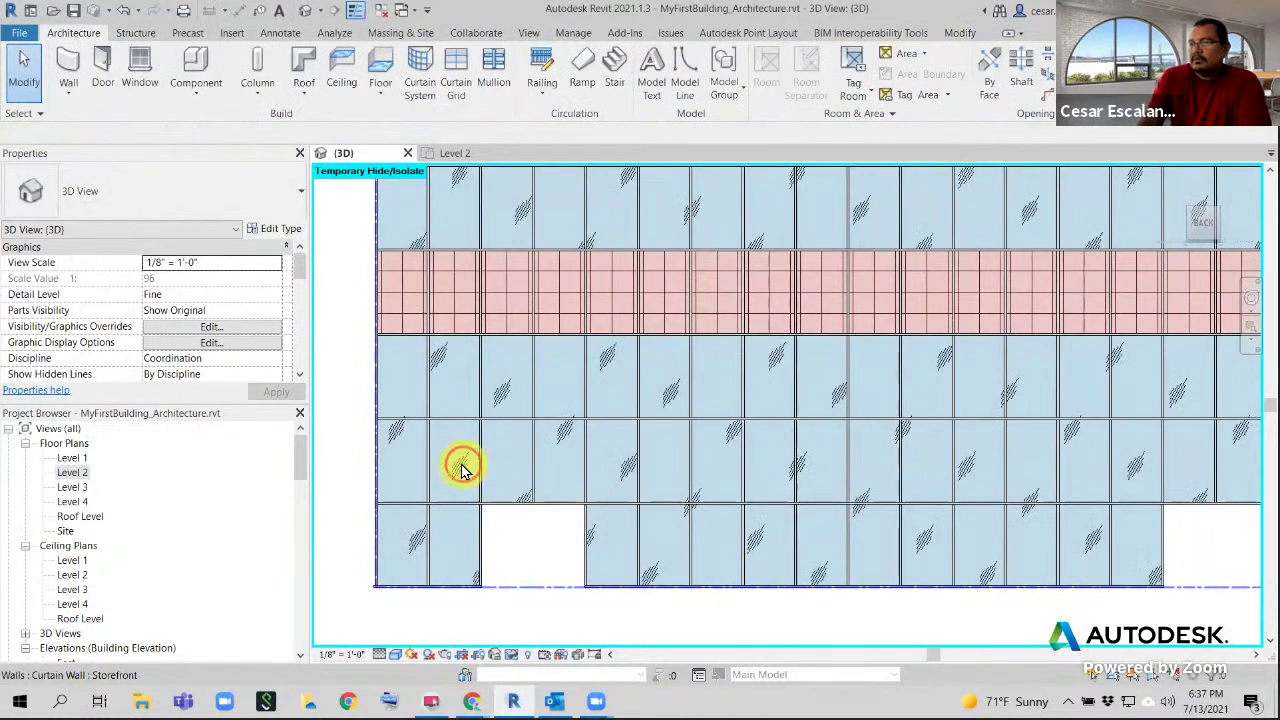
click(463, 470)
click(508, 520)
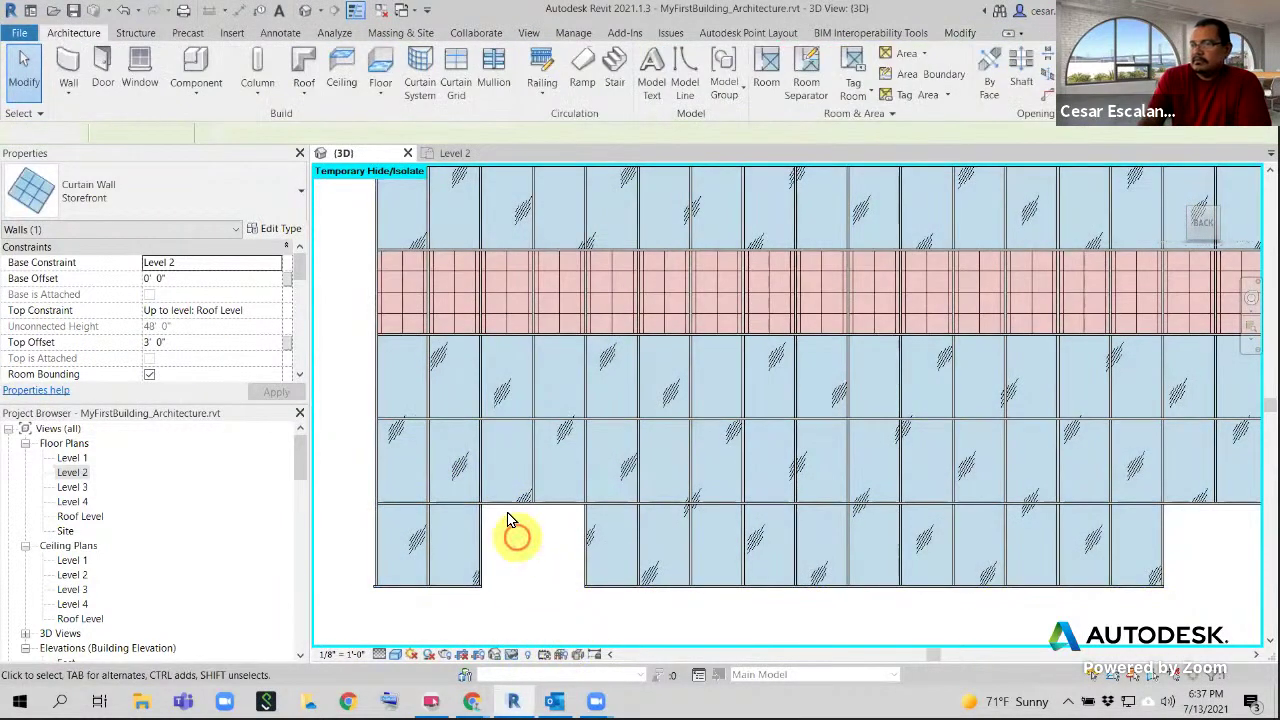
click(437, 497)
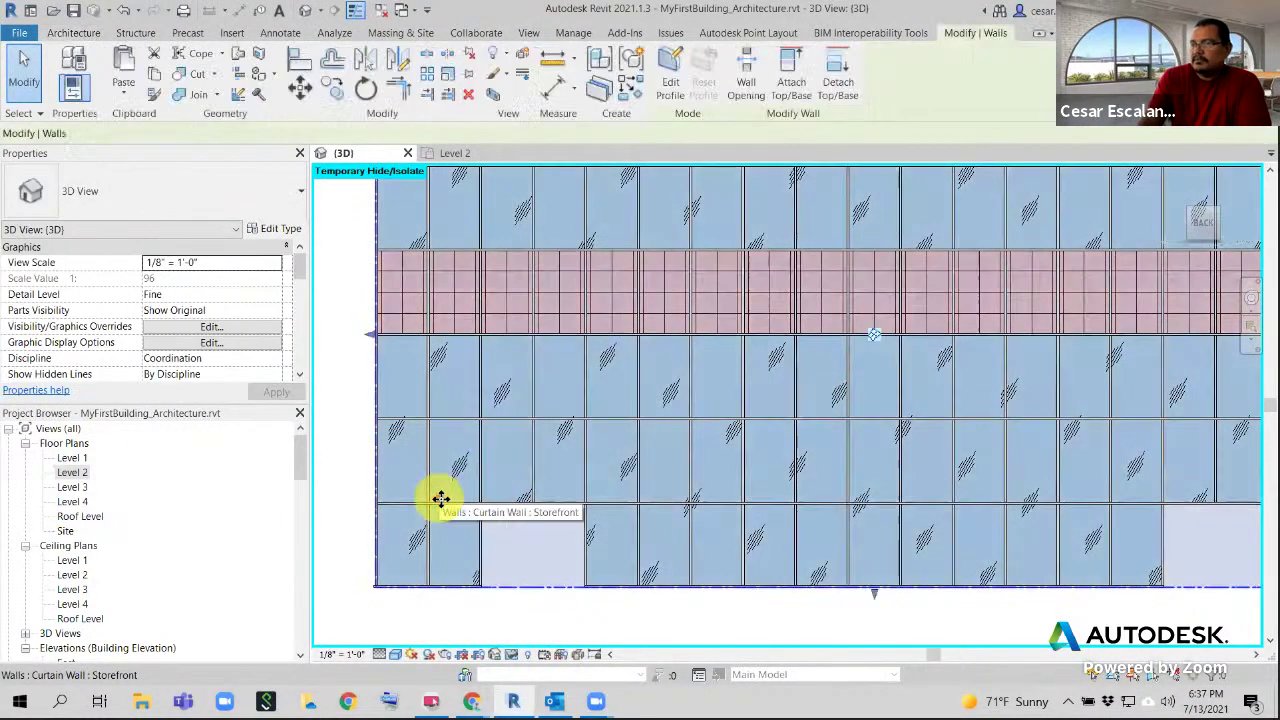
click(477, 622)
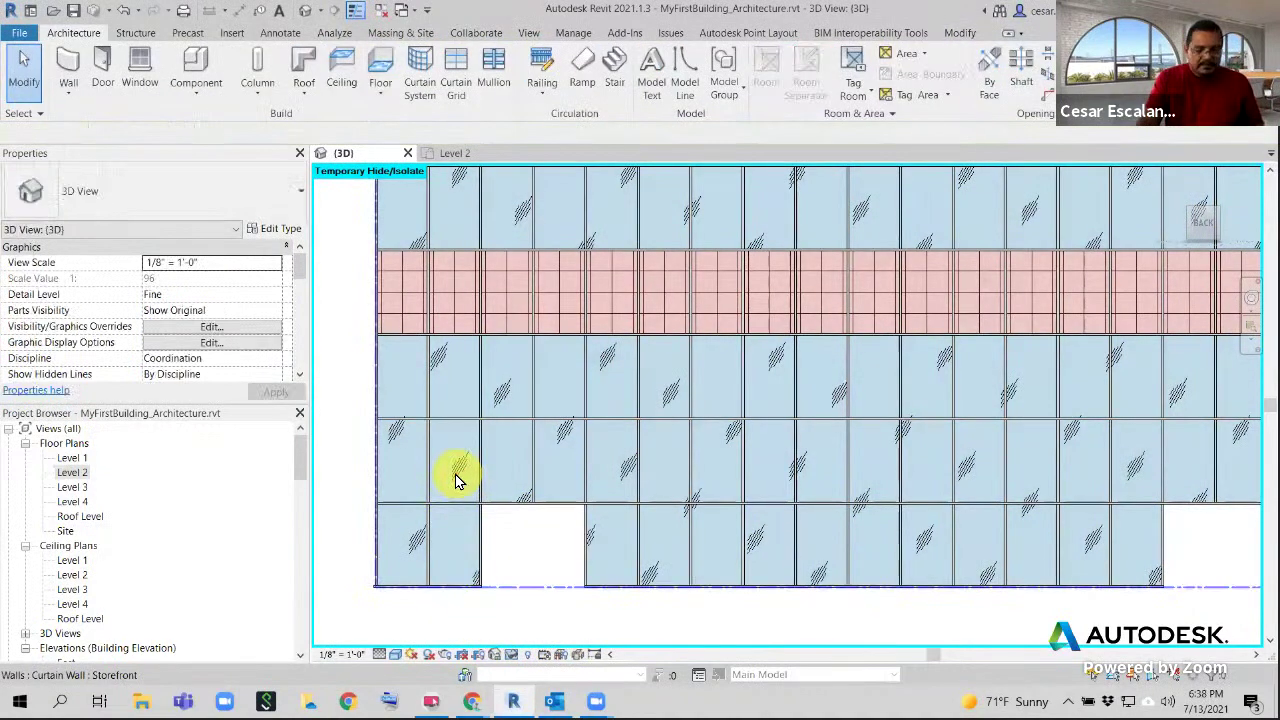
Unpin six alternate glazed panels in the second row from the bottom, starting with the second panel, and change them to Green Panel
key(Tab)
click(456, 480)
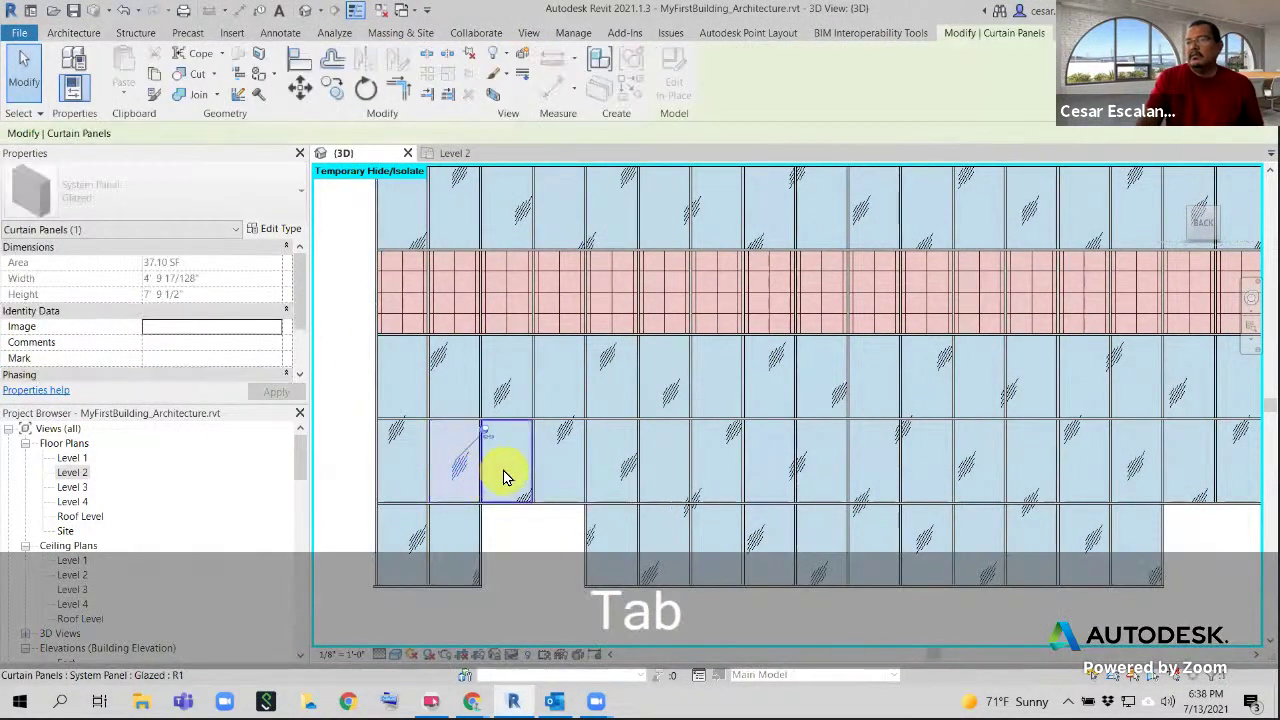
ctrl+click(560, 468)
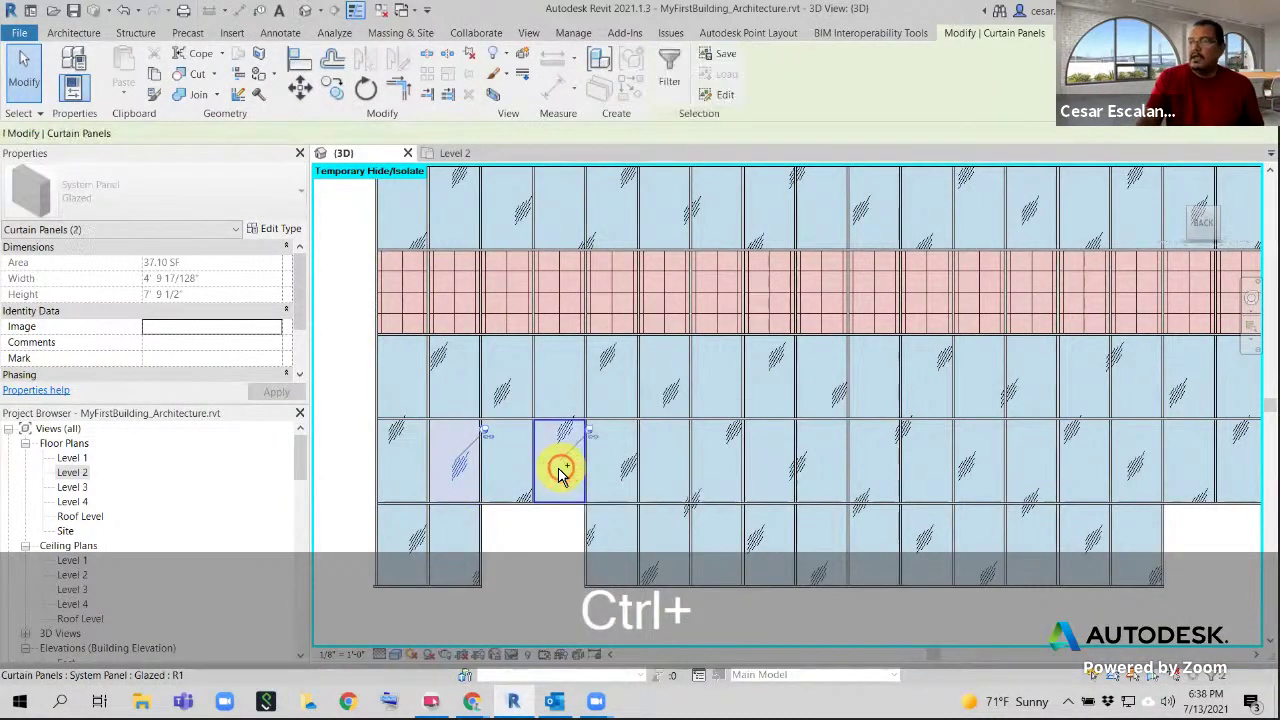
ctrl+click(664, 468)
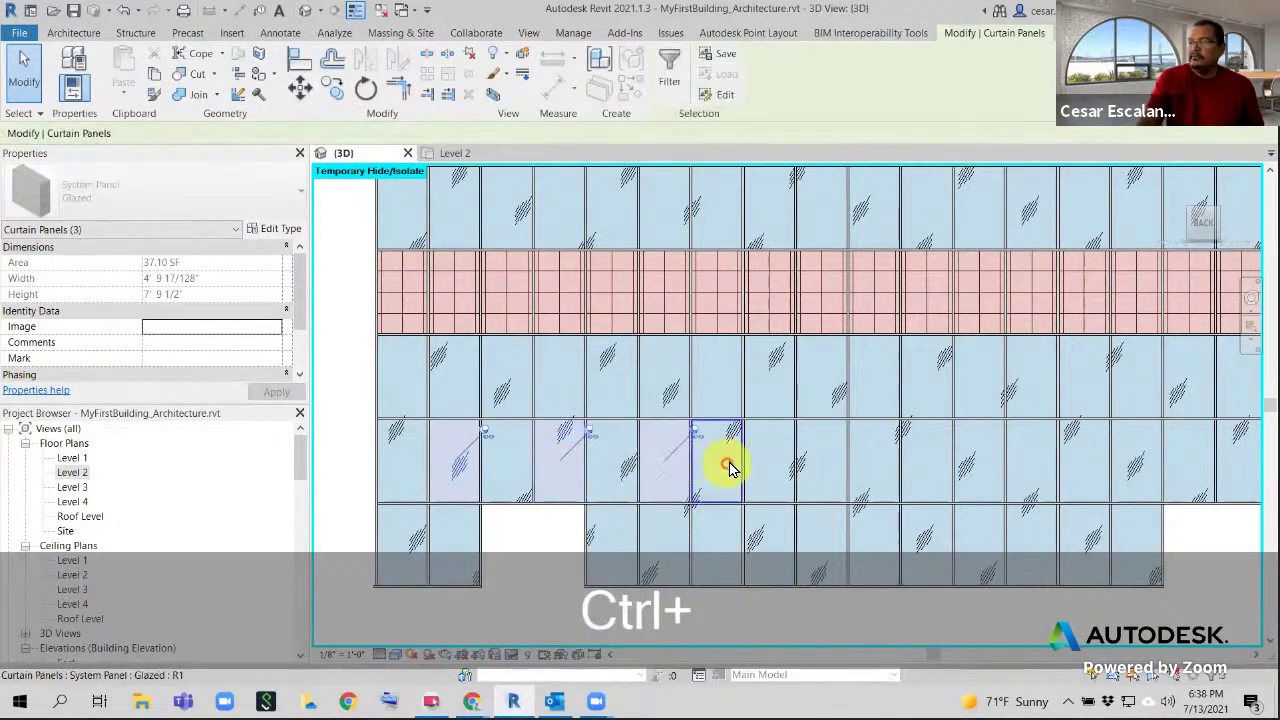
ctrl+click(871, 463)
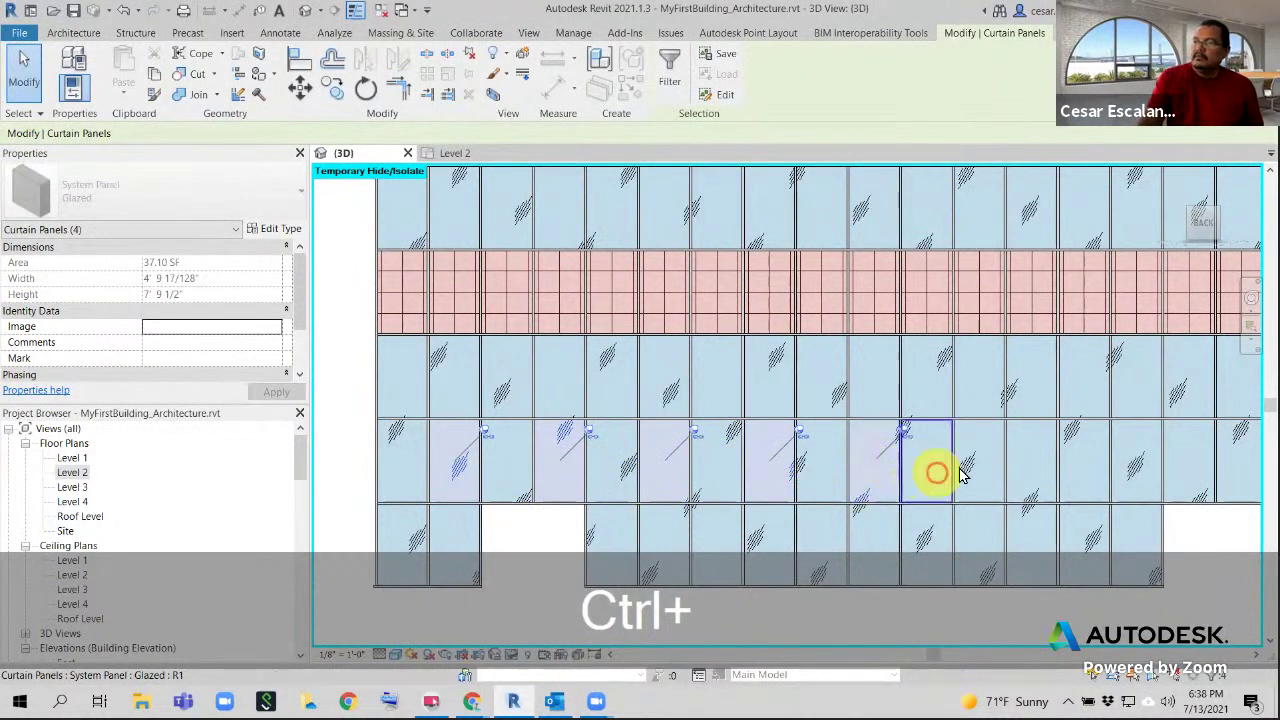
ctrl+click(980, 466)
ctrl+click(1015, 552)
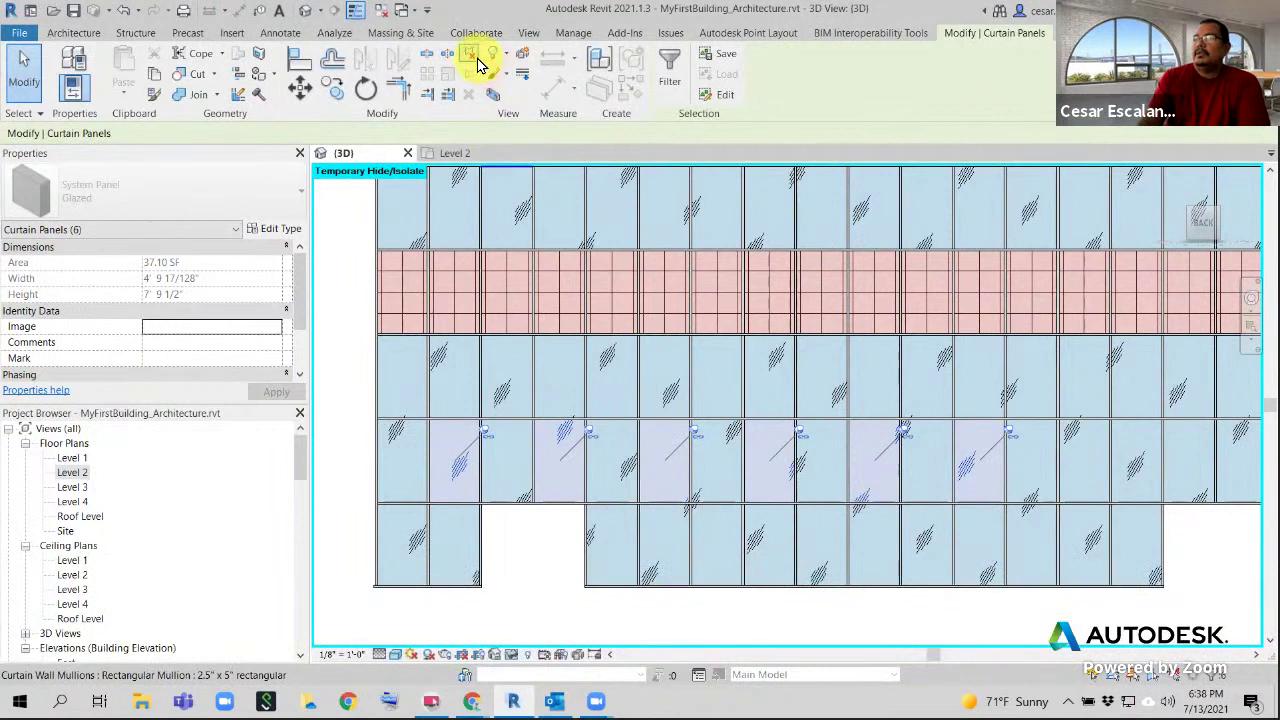
click(181, 196)
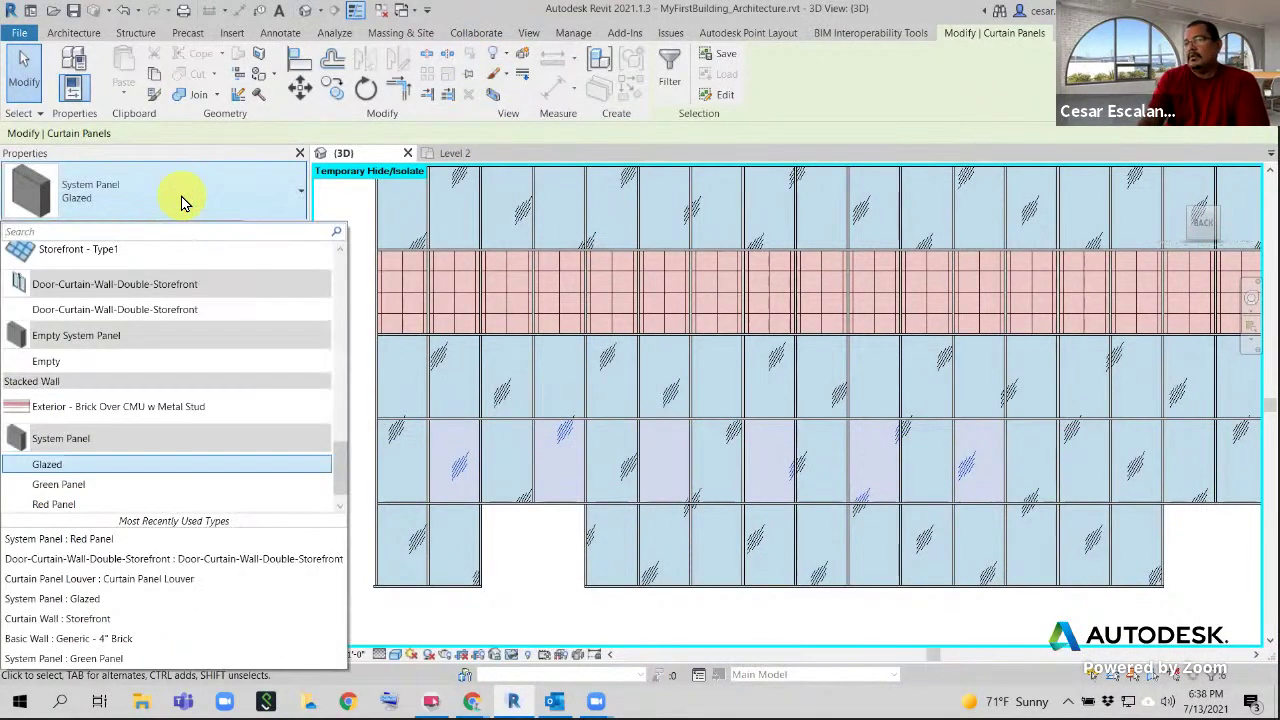
click(86, 486)
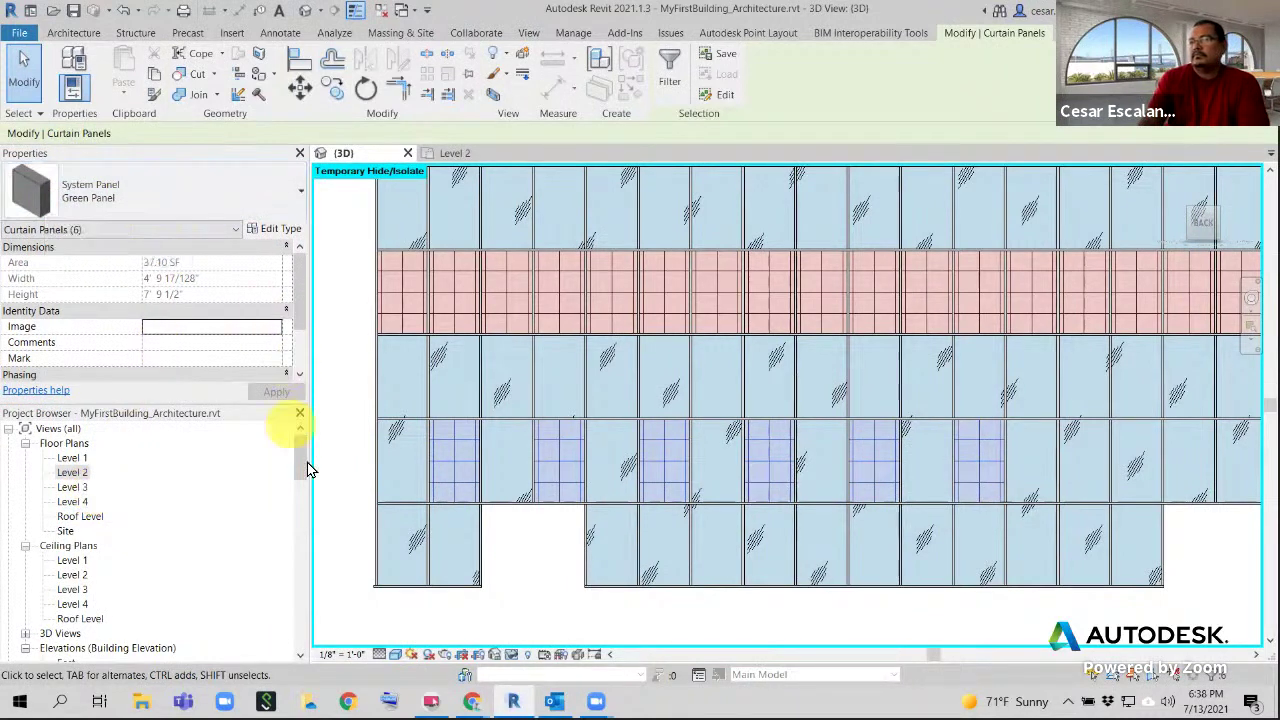
click(349, 505)
scroll(370, 612, down, 2)
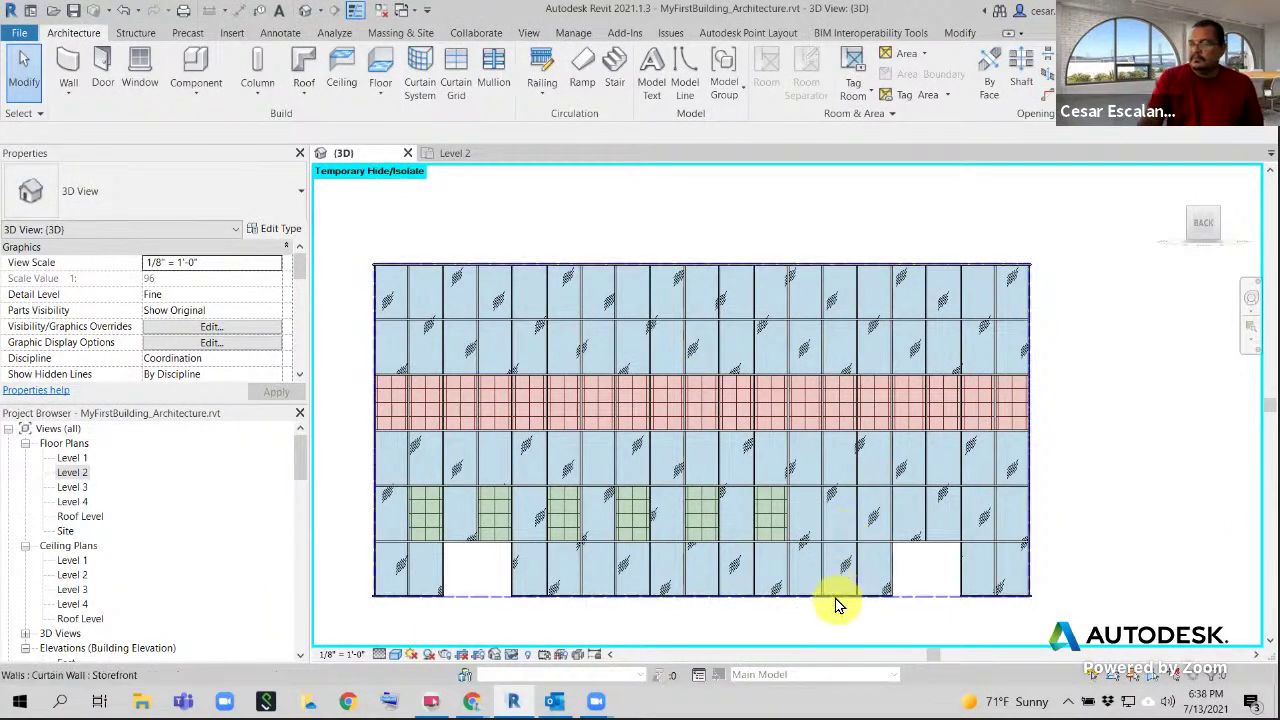
Unpin the bottom-row glazed panel two panels left of the right-hand door opening and change it to the Curtain Panel Louver type
key(Tab)
key(Tab)
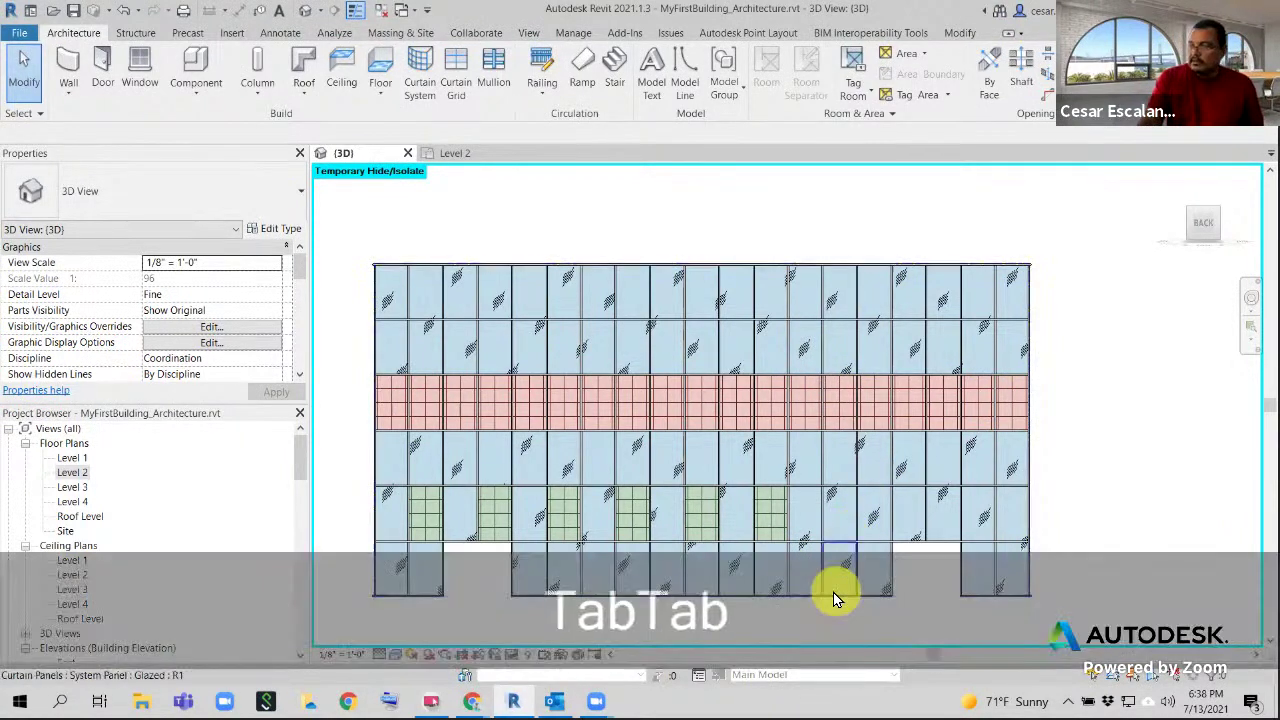
click(834, 594)
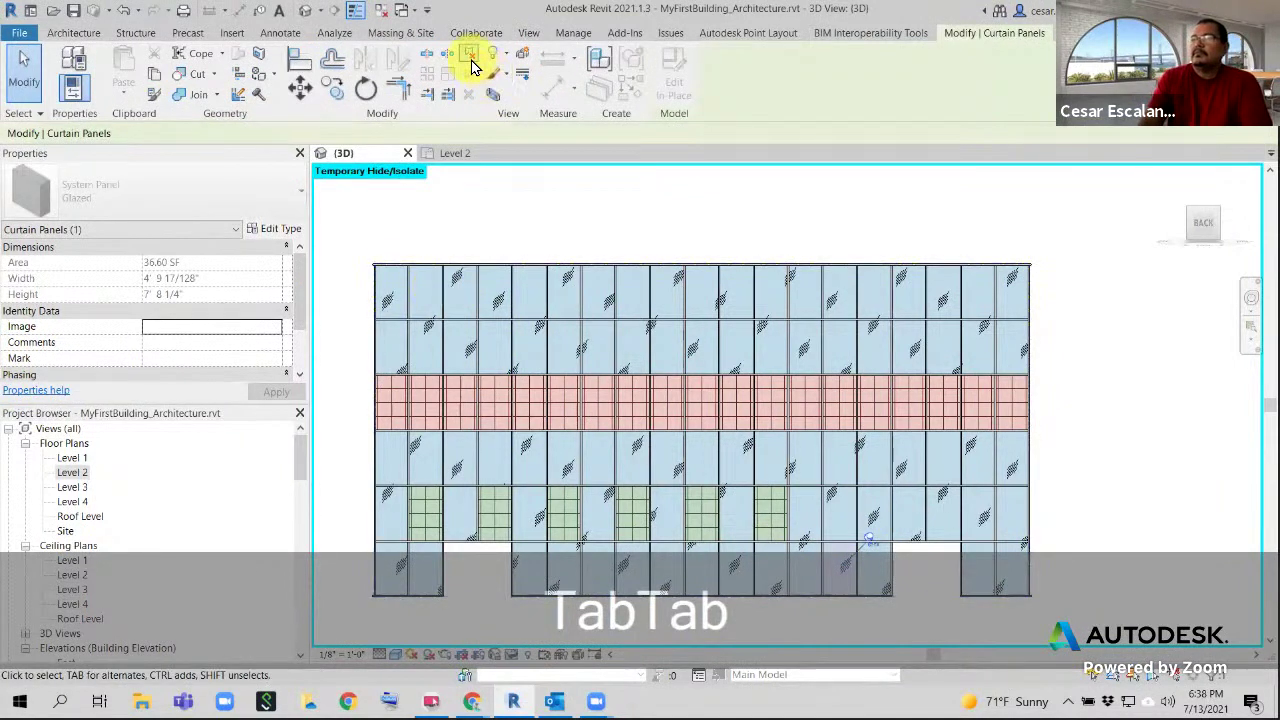
click(869, 540)
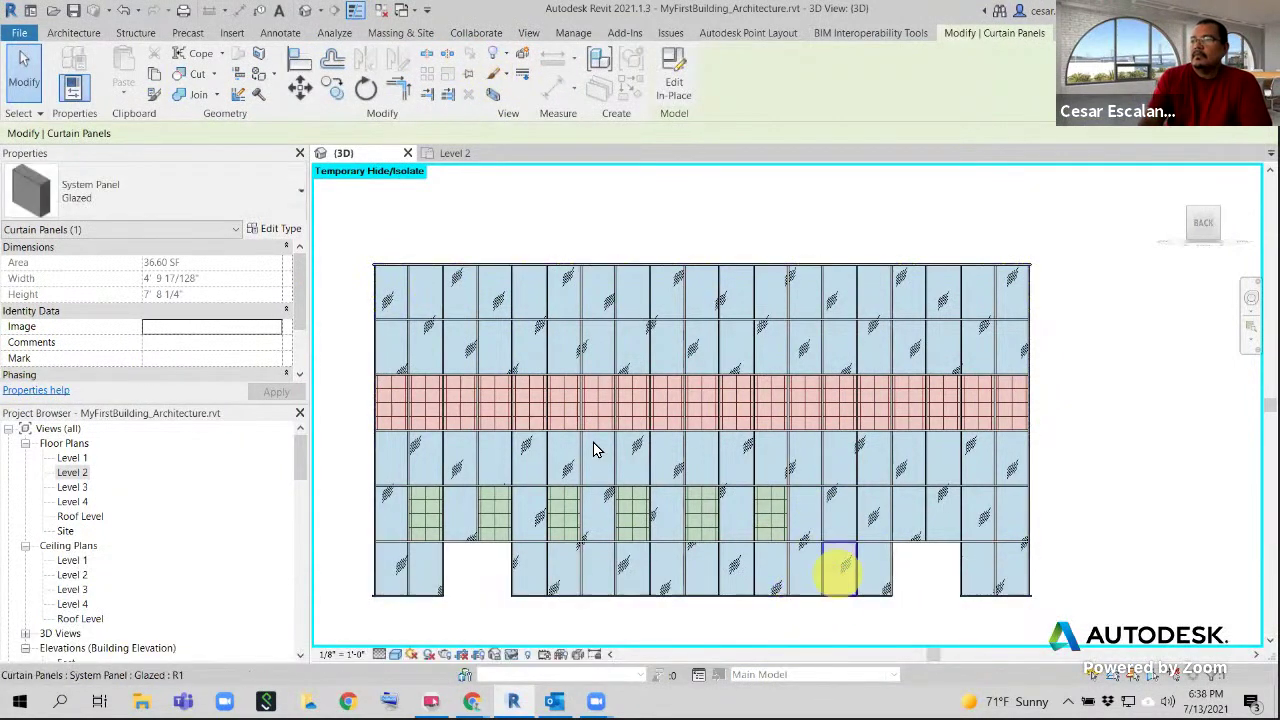
click(143, 174)
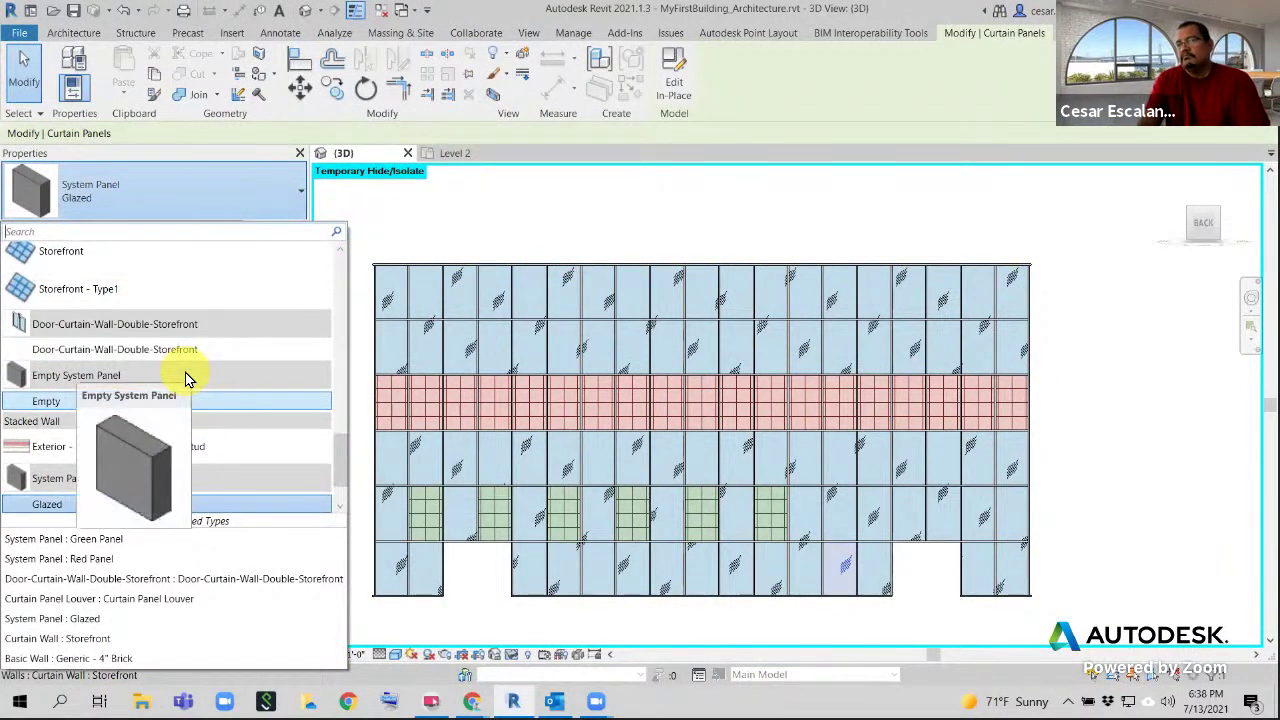
scroll(185, 372, up, 1)
scroll(212, 362, down, 1)
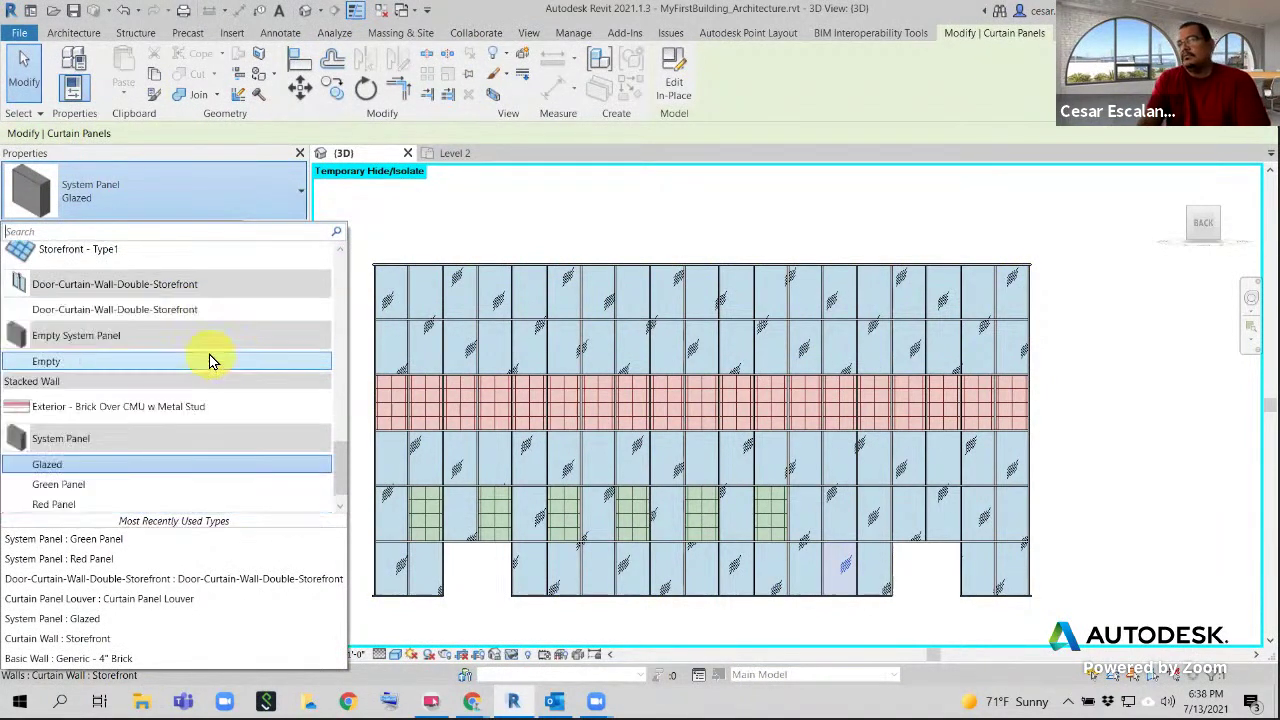
scroll(210, 362, down, 1)
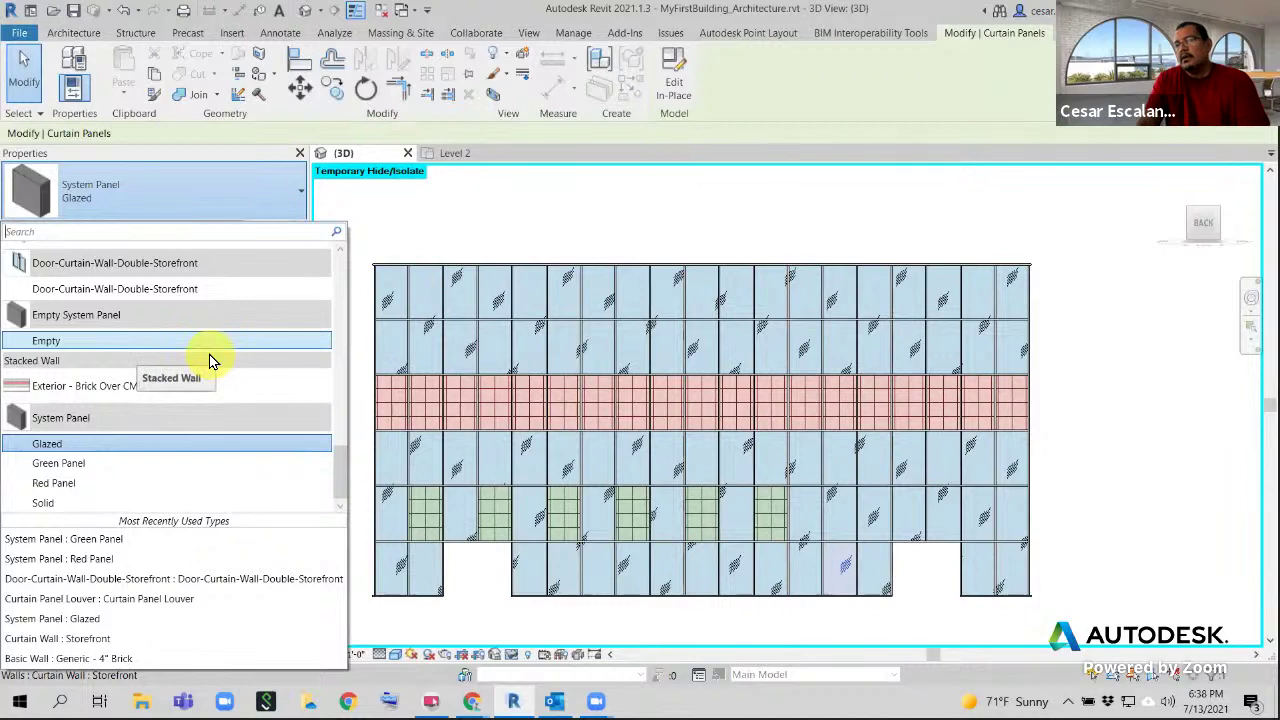
scroll(210, 362, up, 6)
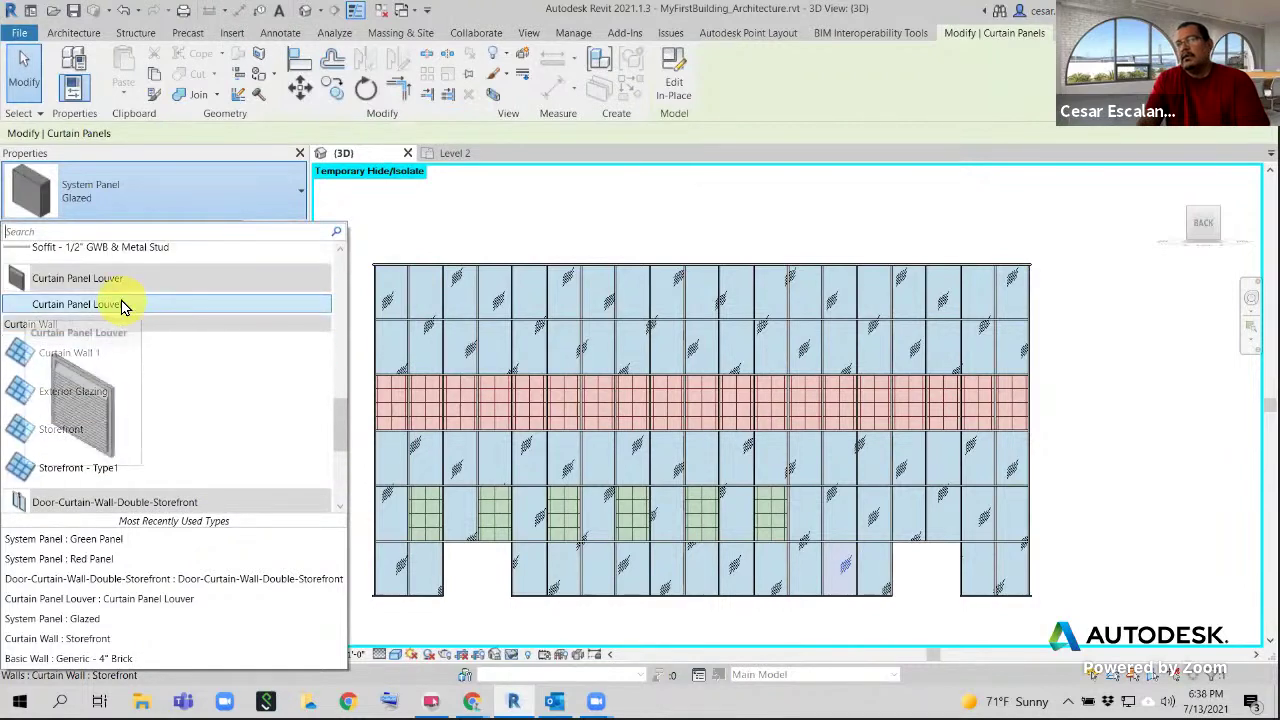
click(121, 303)
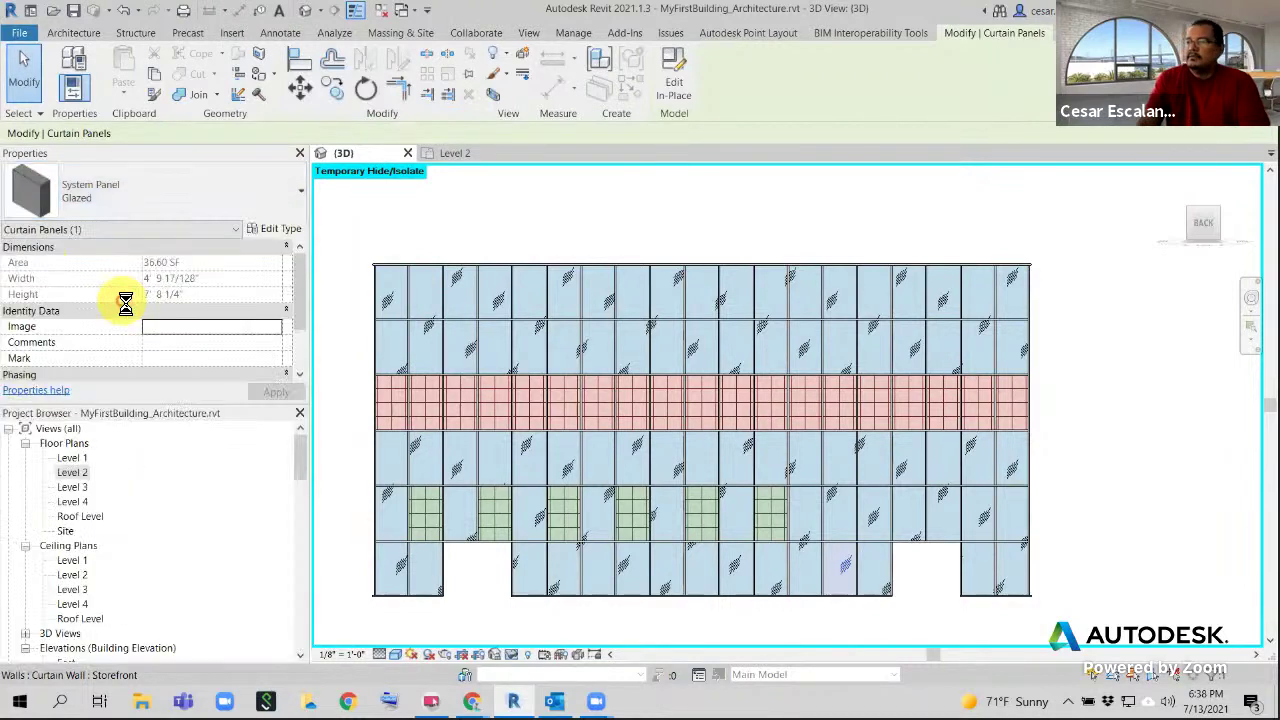
click(971, 639)
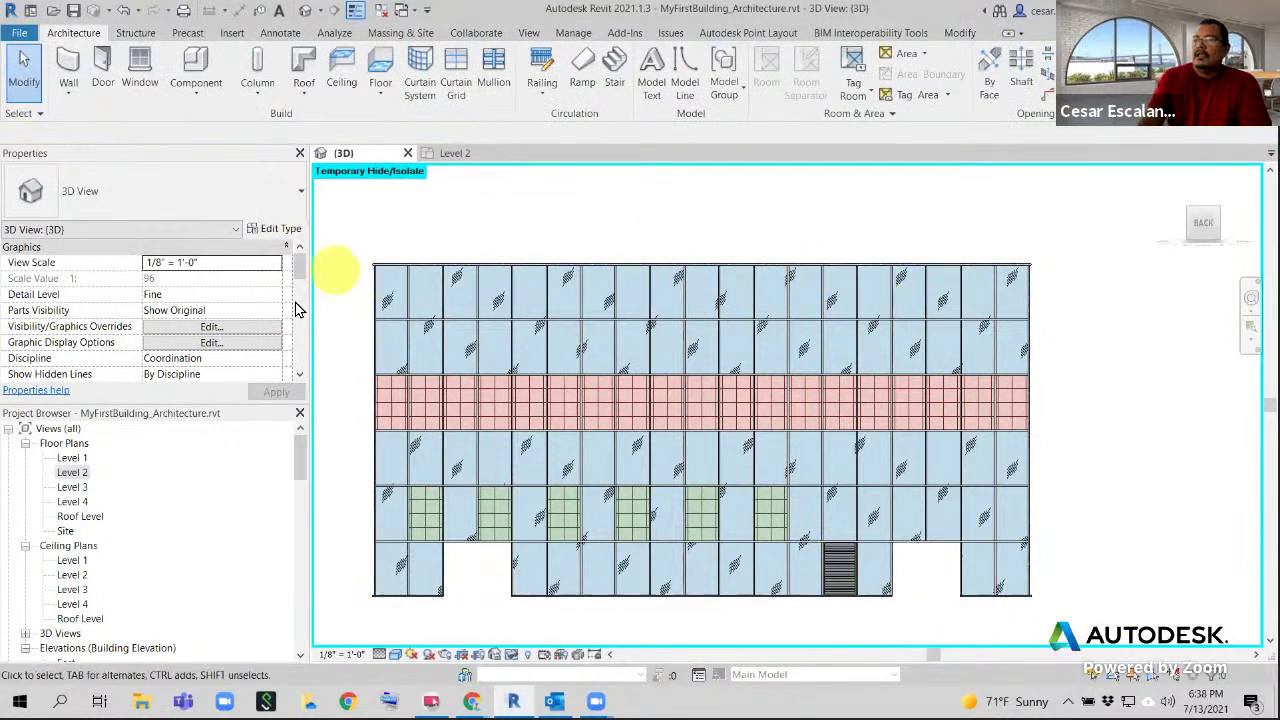
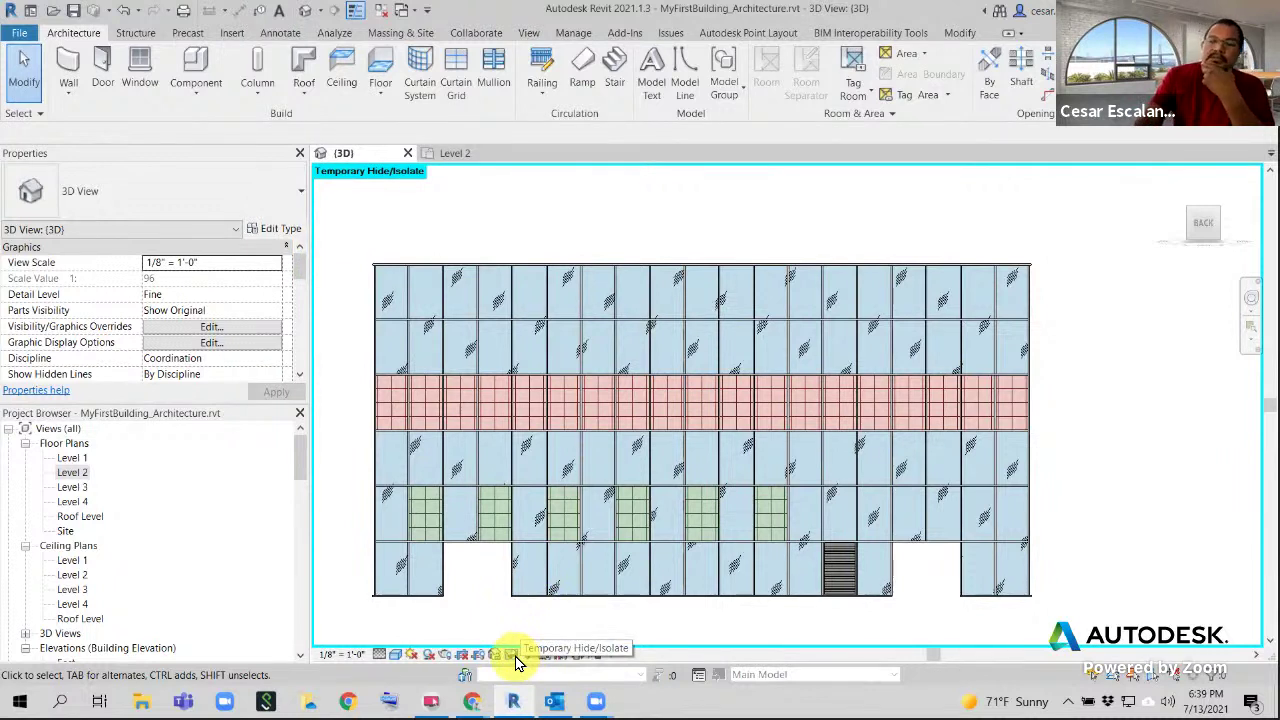
Reset the temporary hide/isolate so the whole building shows in the 3D view again
click(510, 654)
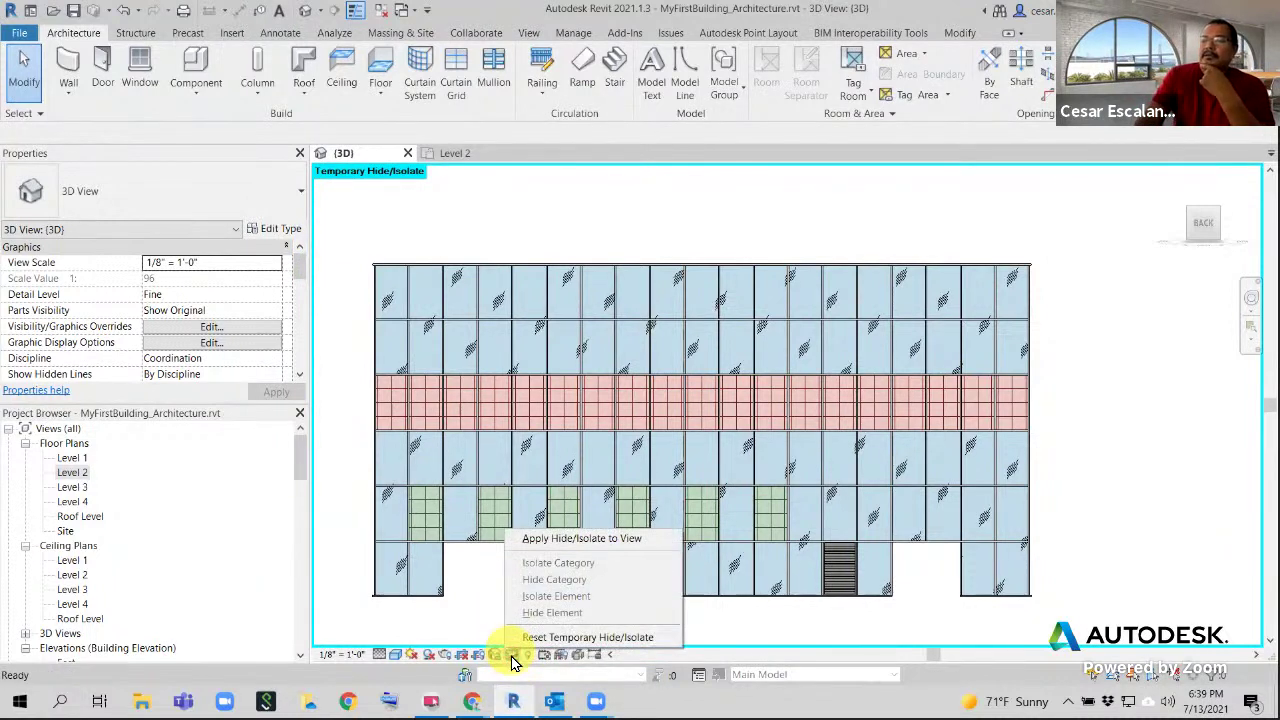
click(383, 616)
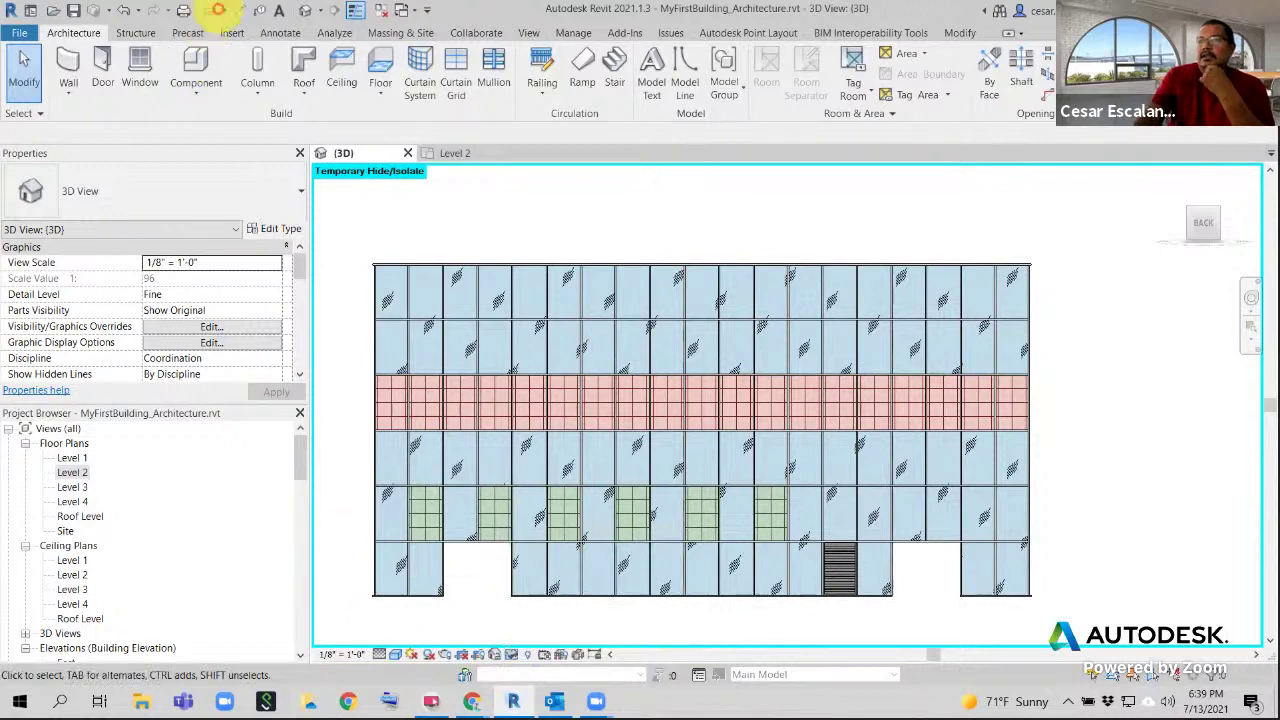
click(512, 654)
click(533, 636)
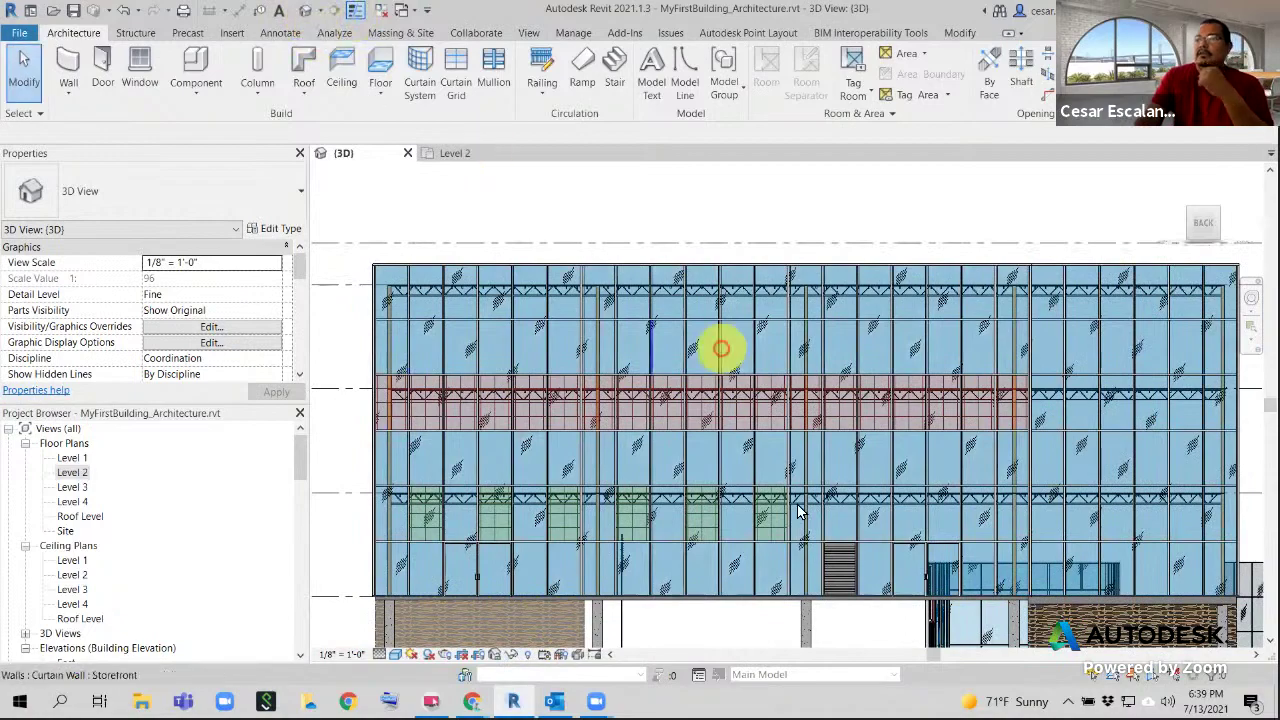
Orbit around the whole building to examine its curtain walls and the sample curtain walls standing beside it
scroll(801, 528, down, 3)
shift+middle_drag(801, 528, 729, 438)
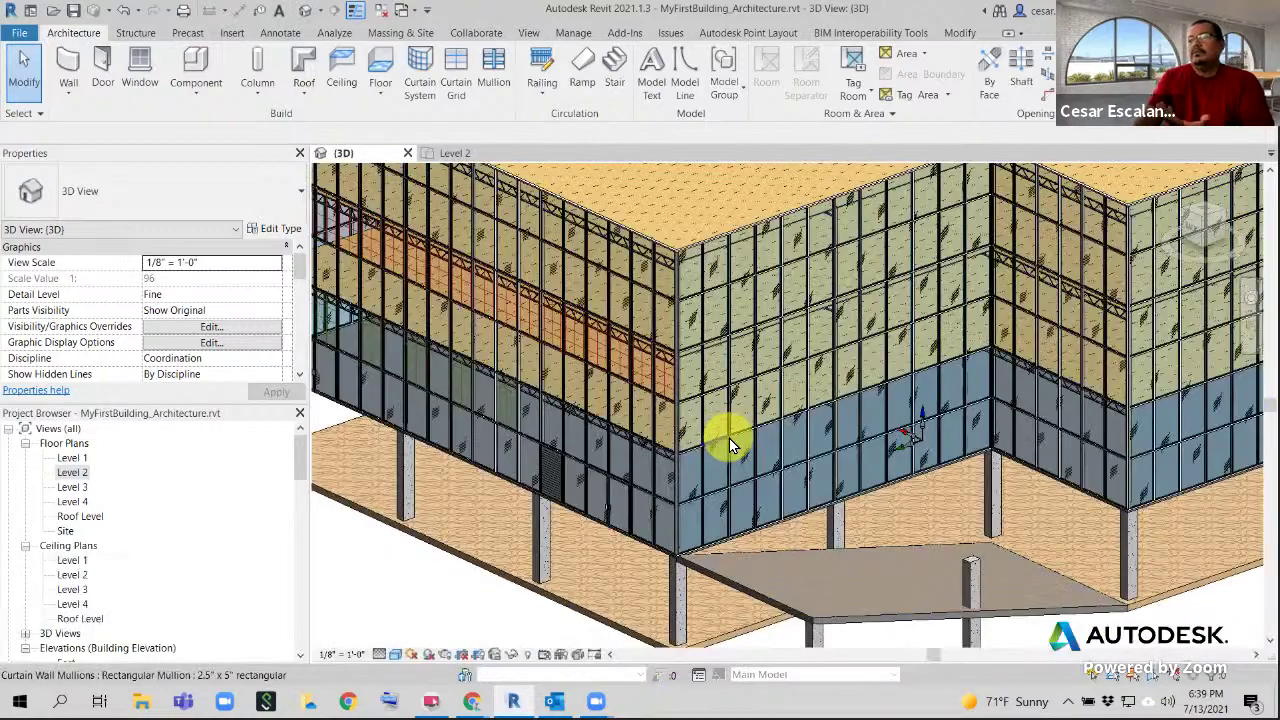
middle_drag(716, 524, 713, 522)
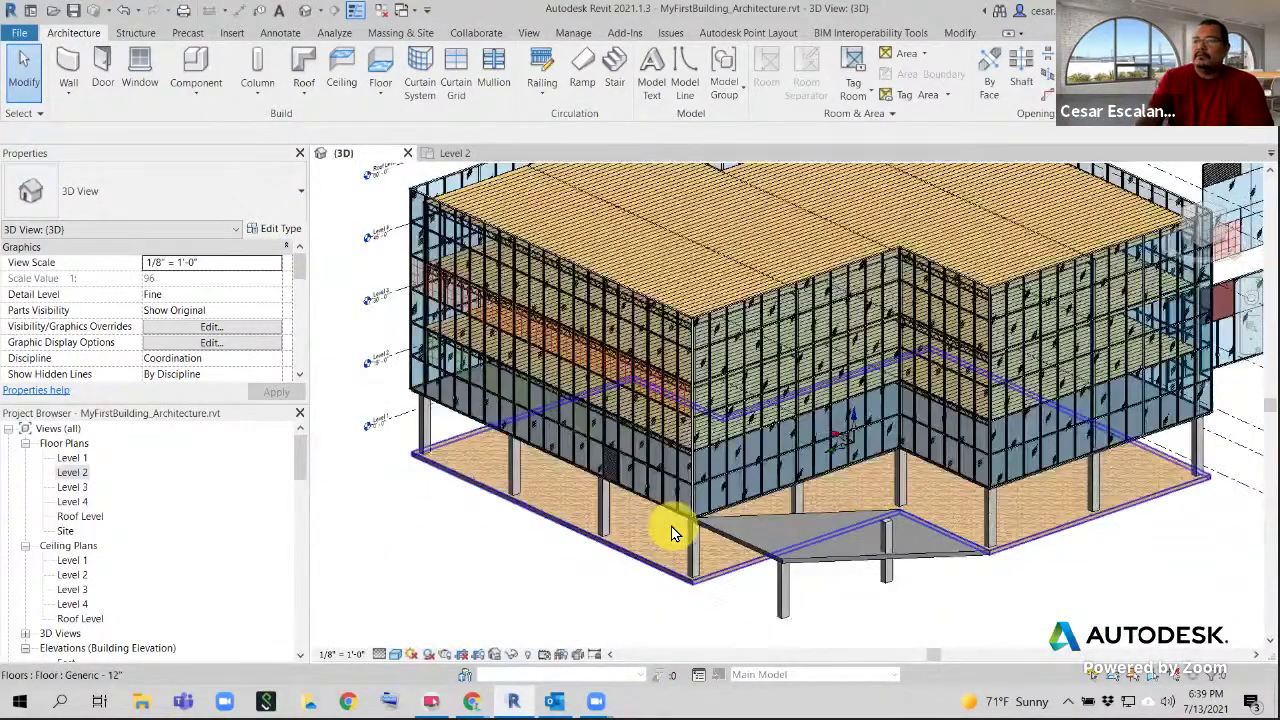
scroll(671, 527, up, 1)
scroll(719, 518, down, 2)
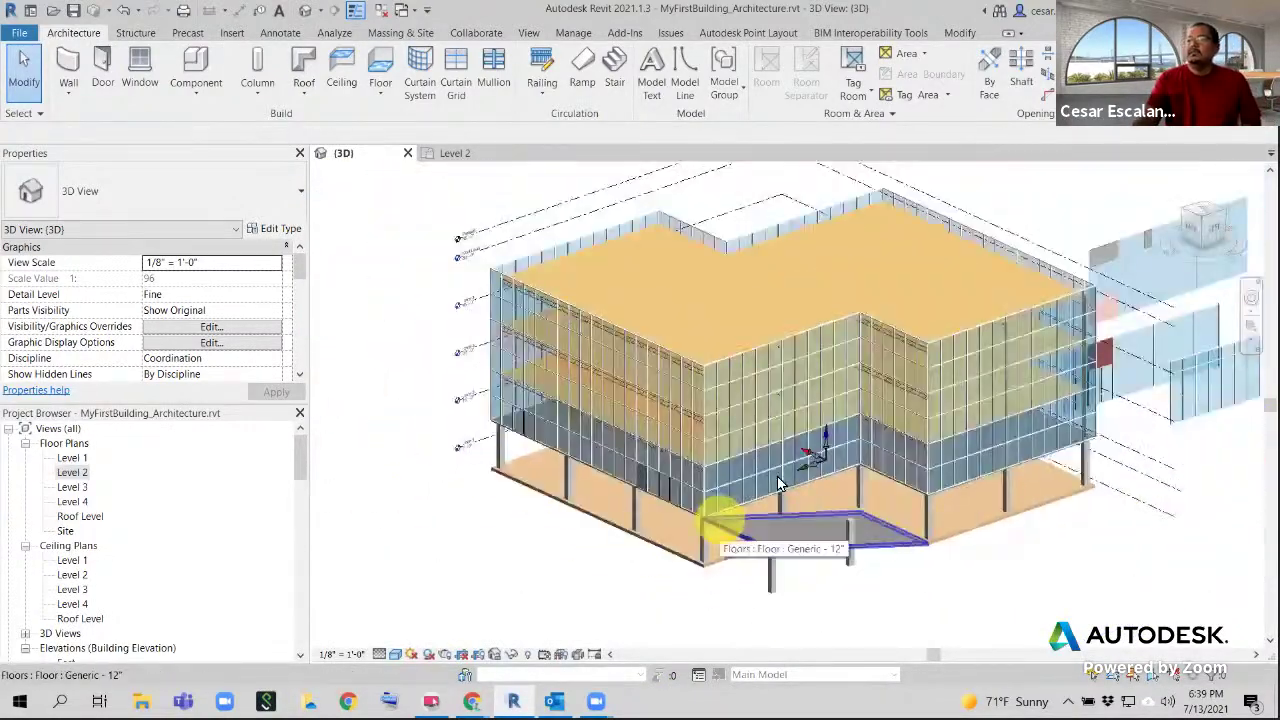
middle_drag(780, 476, 583, 503)
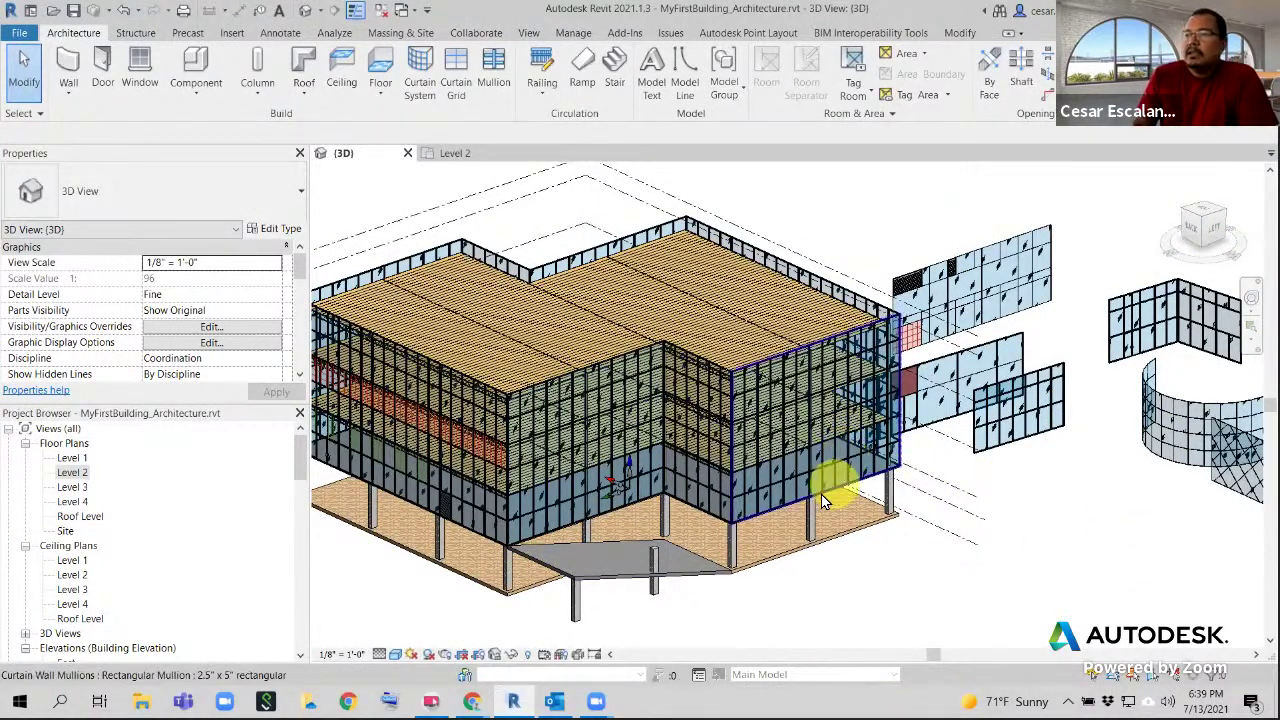
scroll(791, 464, down, 2)
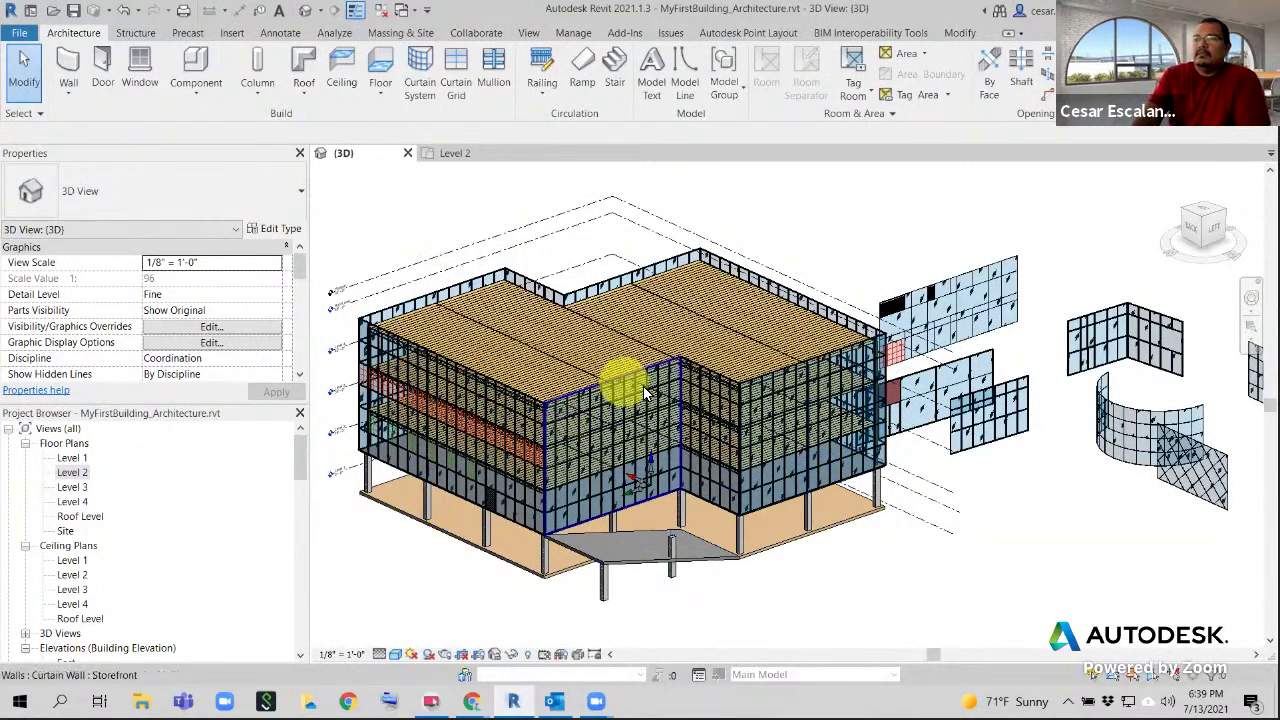
shift+middle_drag(737, 429, 825, 543)
scroll(717, 460, up, 5)
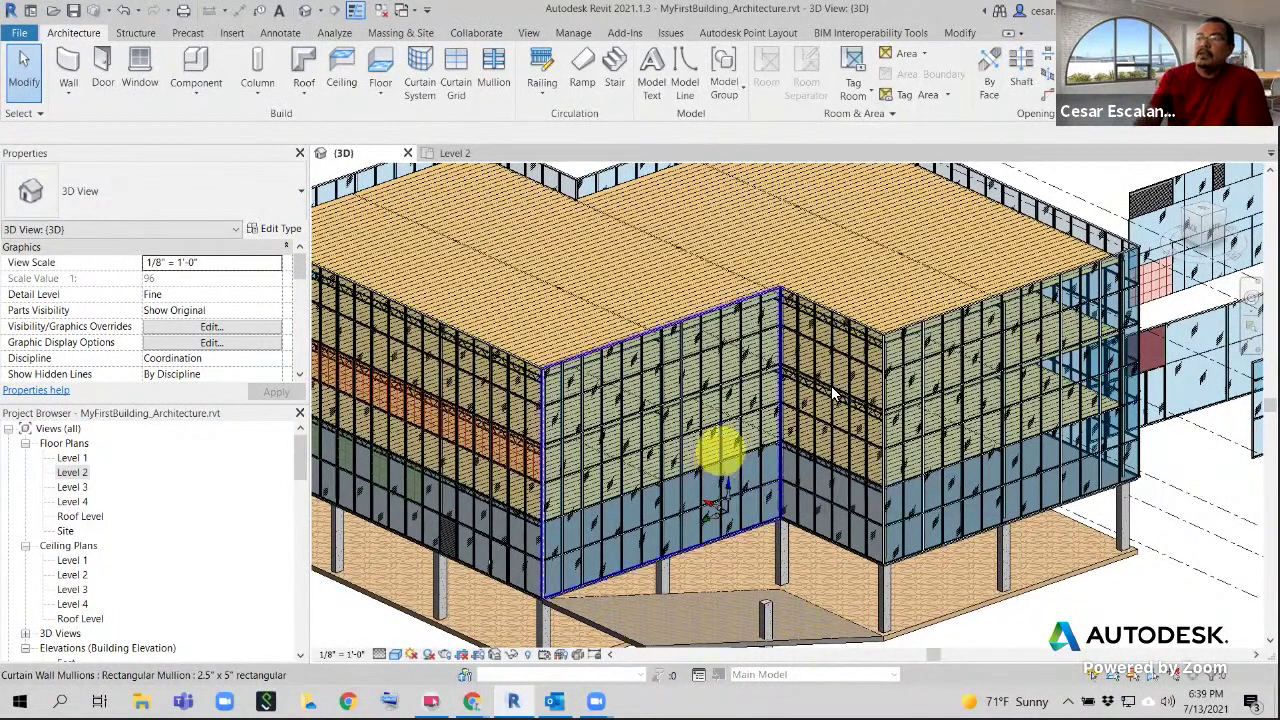
scroll(966, 457, down, 5)
middle_drag(966, 457, 630, 460)
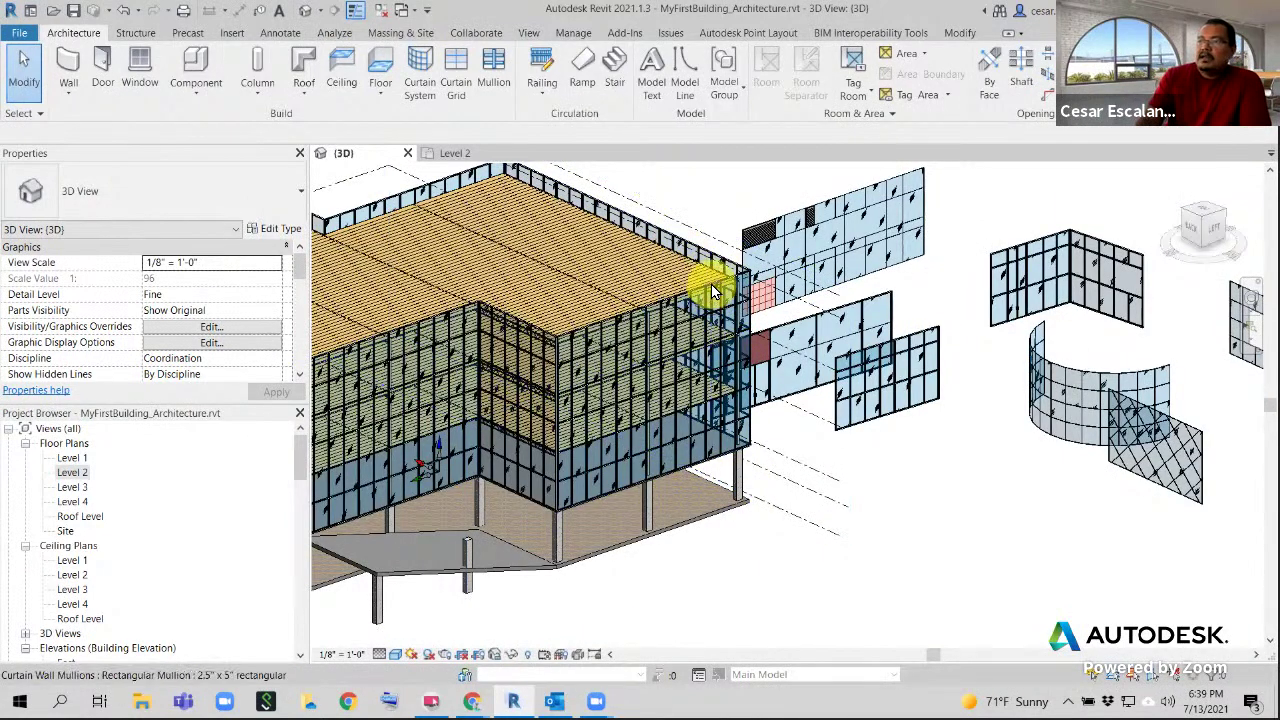
Change the outer left-facing Storefront wall beside the recessed corner to Curtain Wall 1, deleting its type-generated gridlines
click(711, 289)
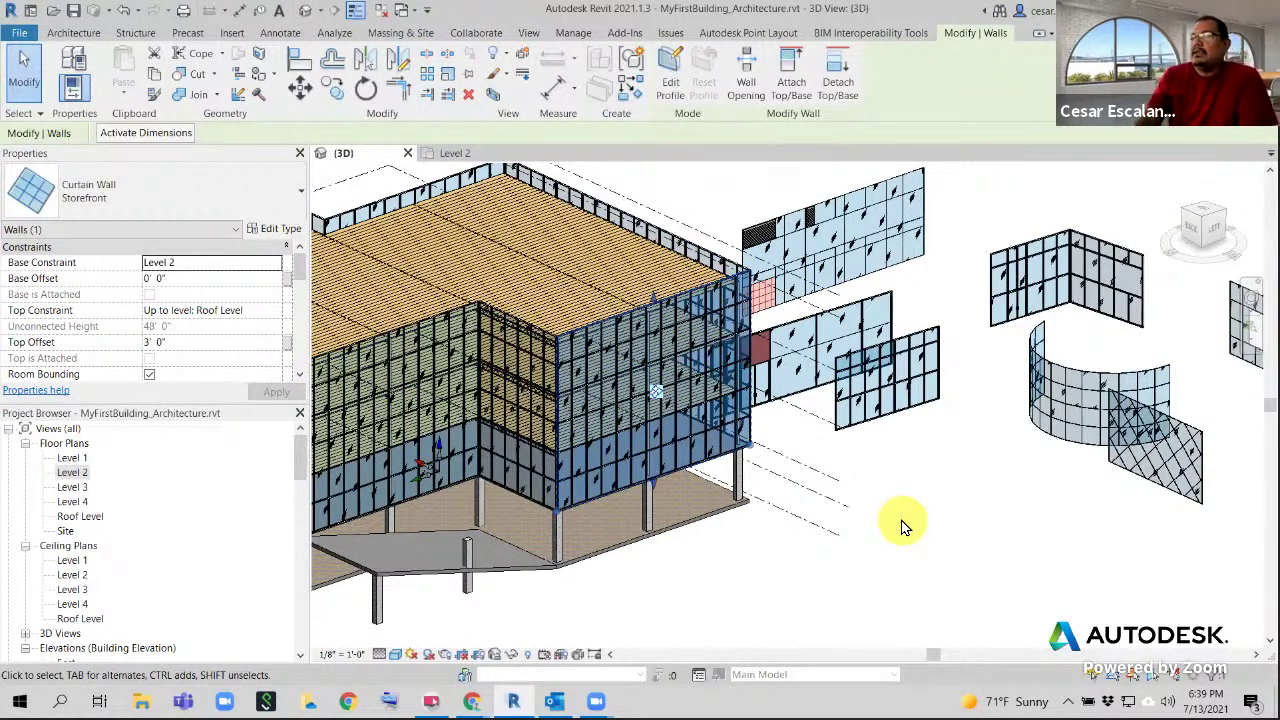
click(163, 198)
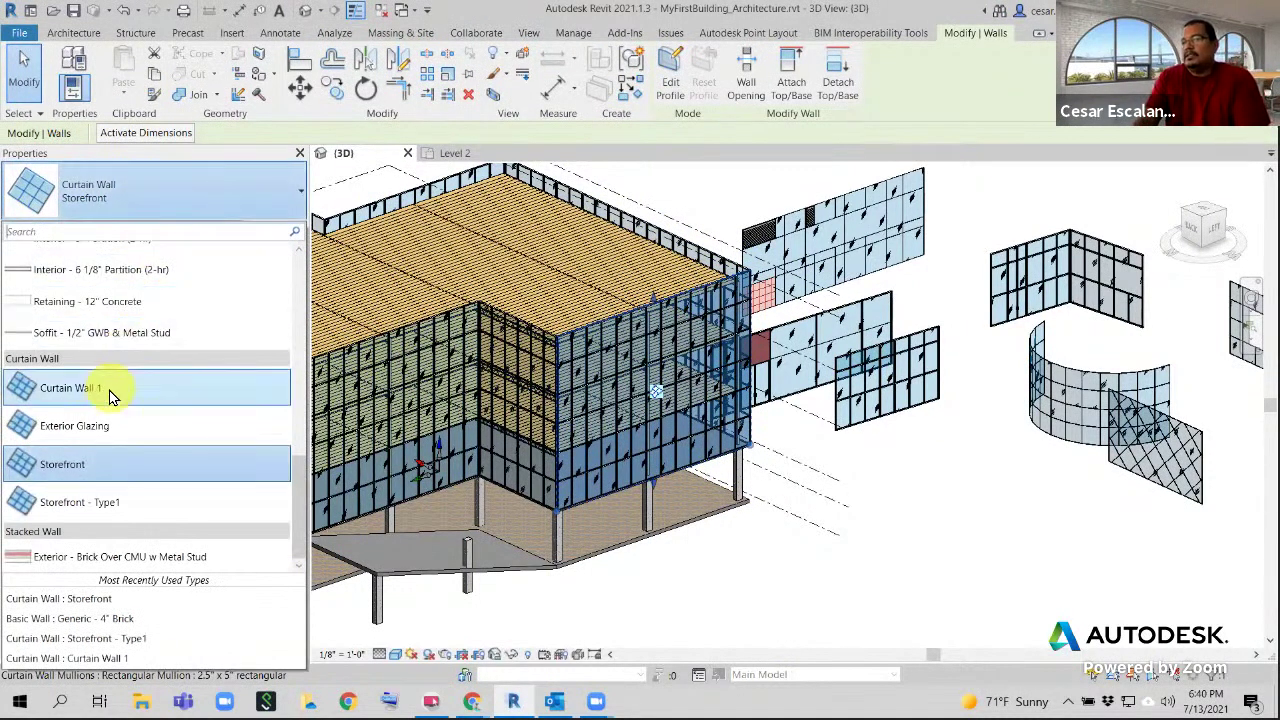
click(110, 397)
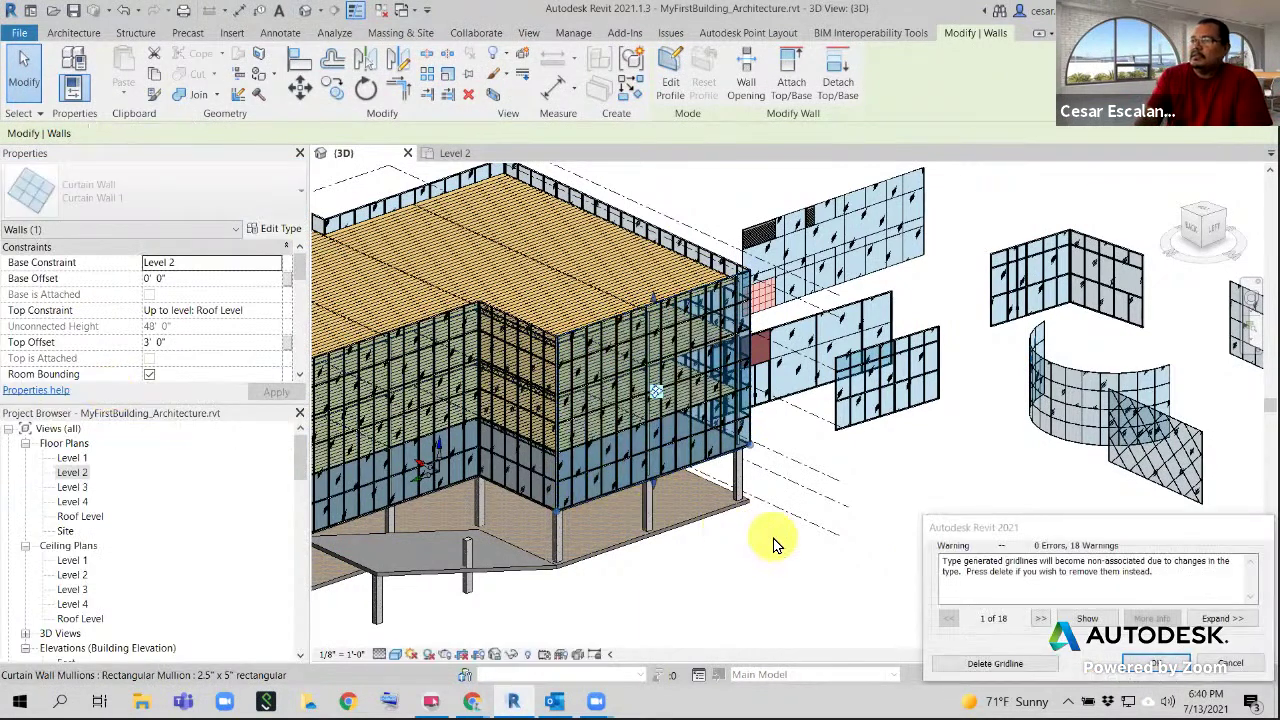
click(995, 665)
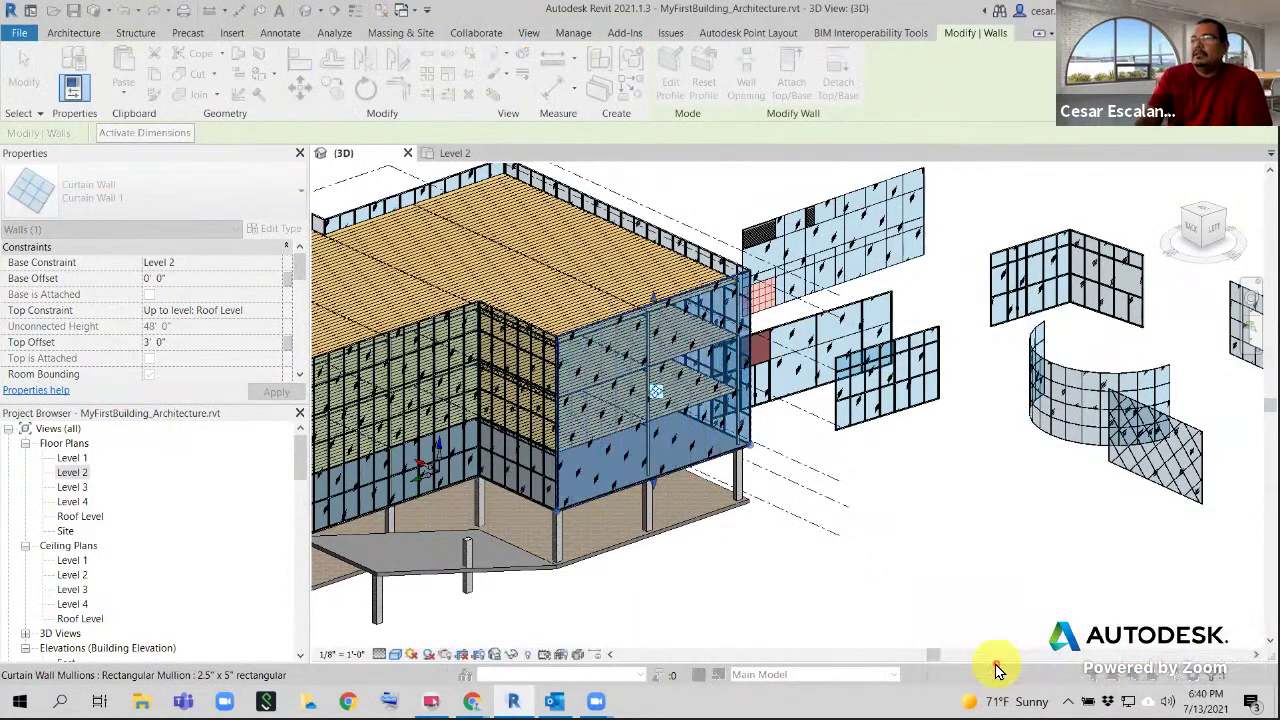
click(832, 568)
Place vertical and horizontal curtain grid lines through all segments of the undivided Curtain Wall 1 wall
scroll(830, 560, up, 4)
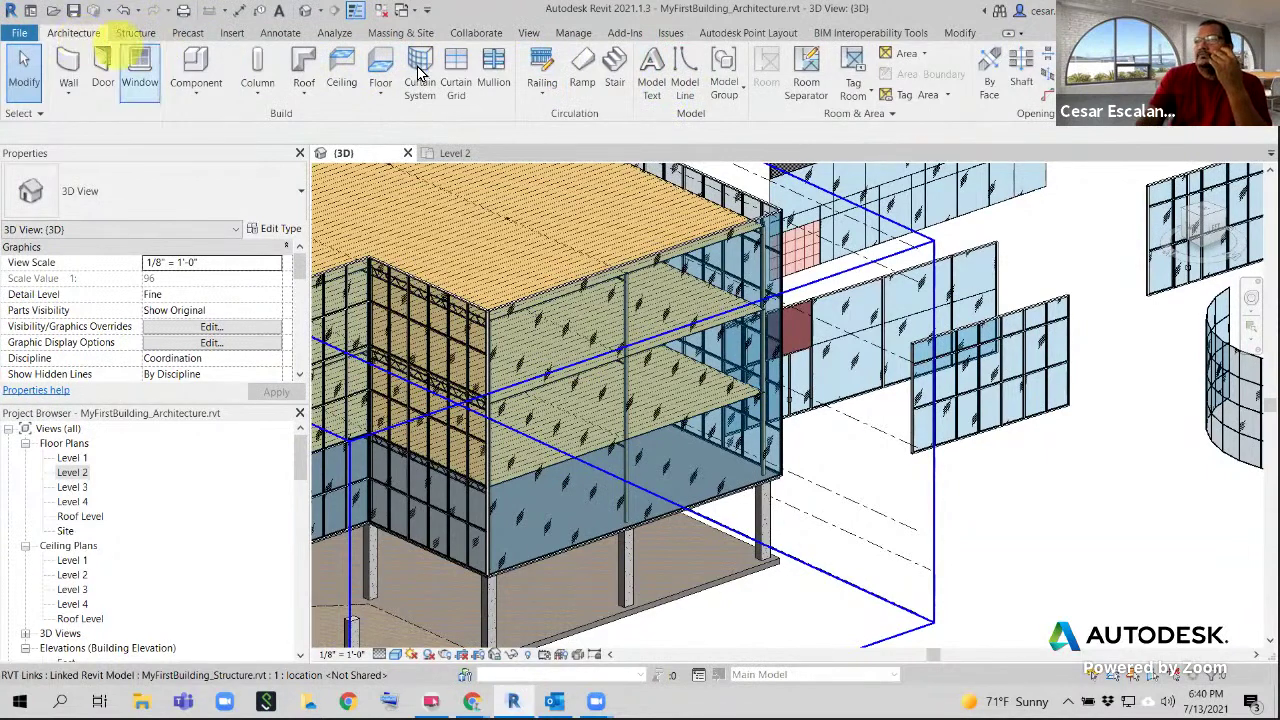
click(458, 70)
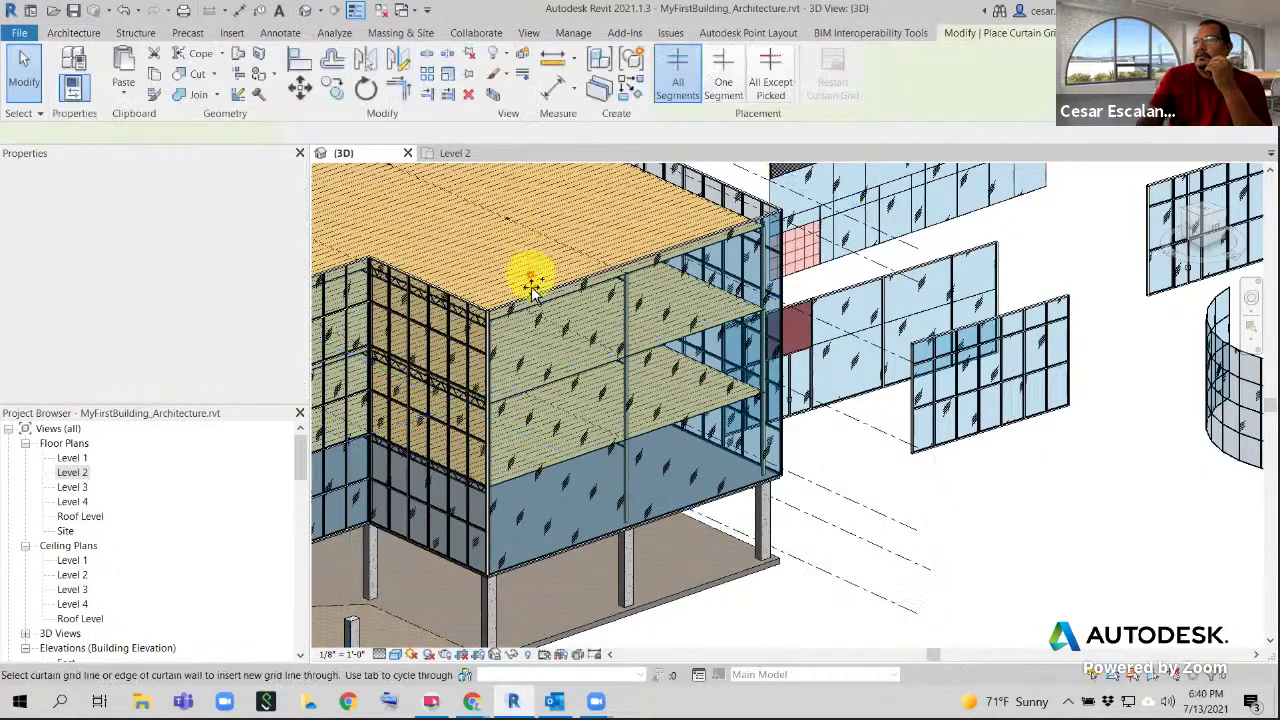
click(595, 279)
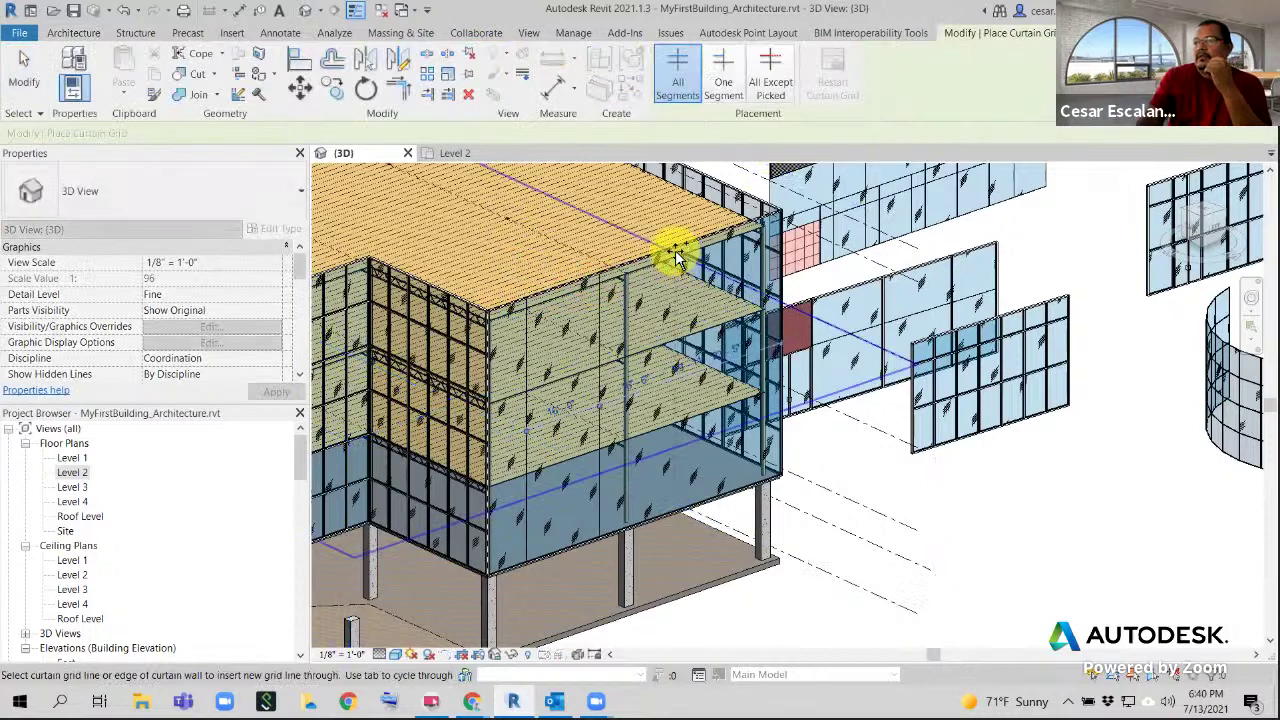
click(725, 238)
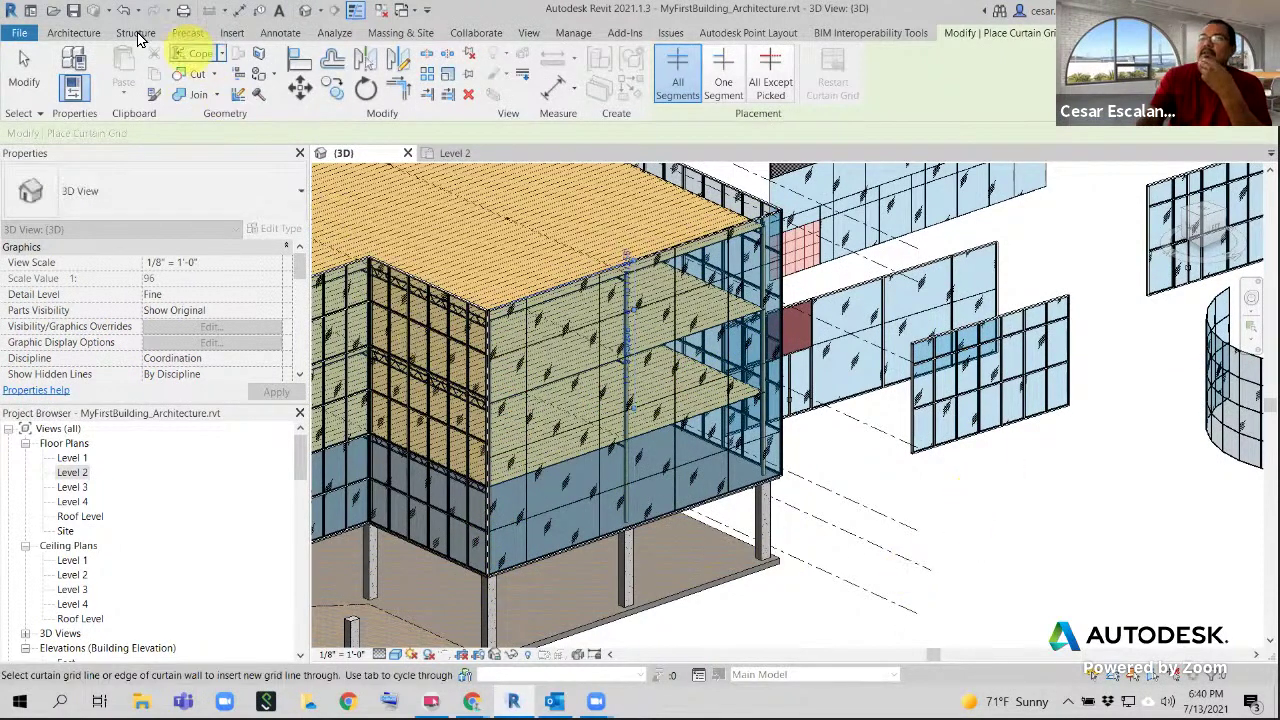
click(18, 72)
click(700, 529)
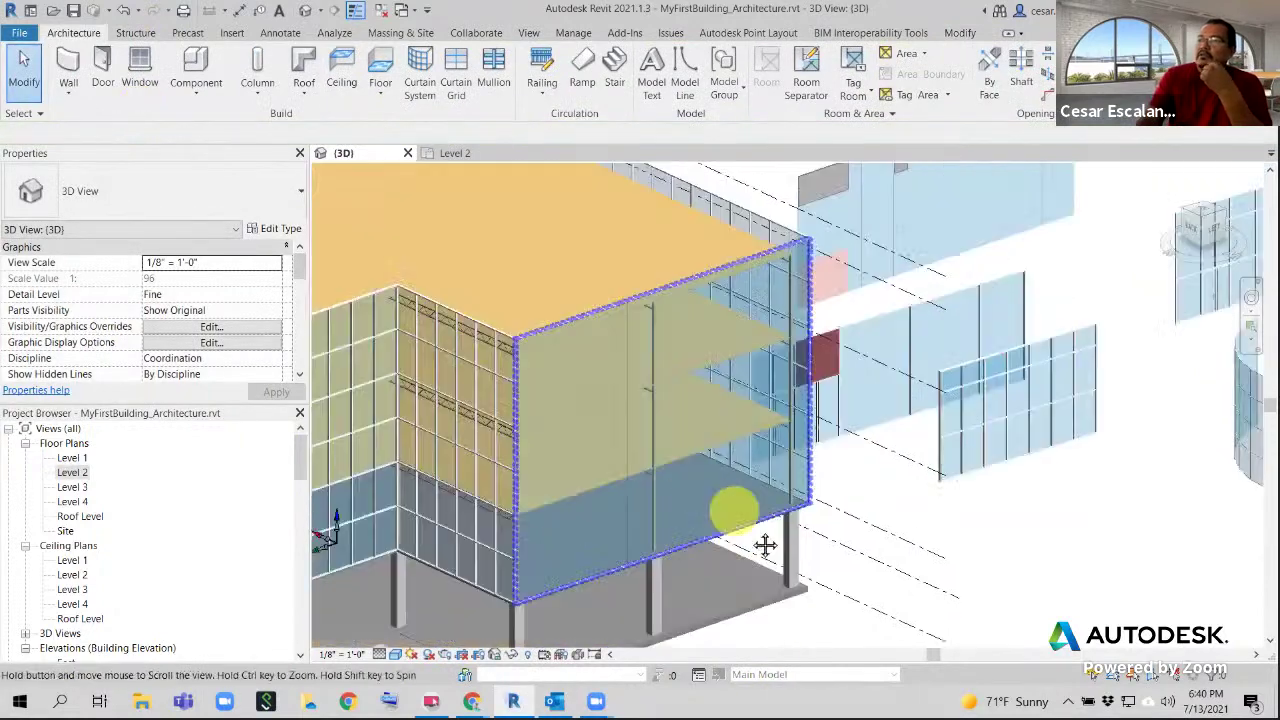
Select the second glazed panel in the bottom row of the Curtain Wall 1 wall and change it to Exterior - Brick on CMU
scroll(667, 386, up, 5)
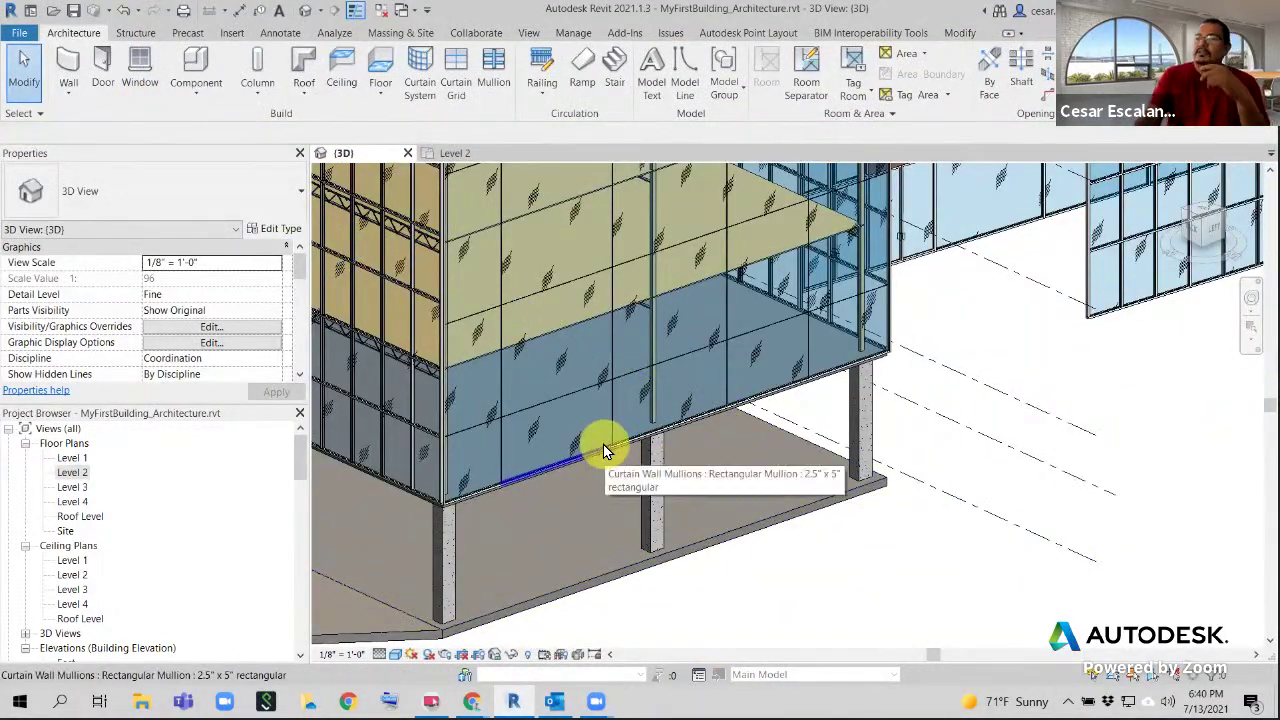
key(Tab)
key(Tab)
key(Tab)
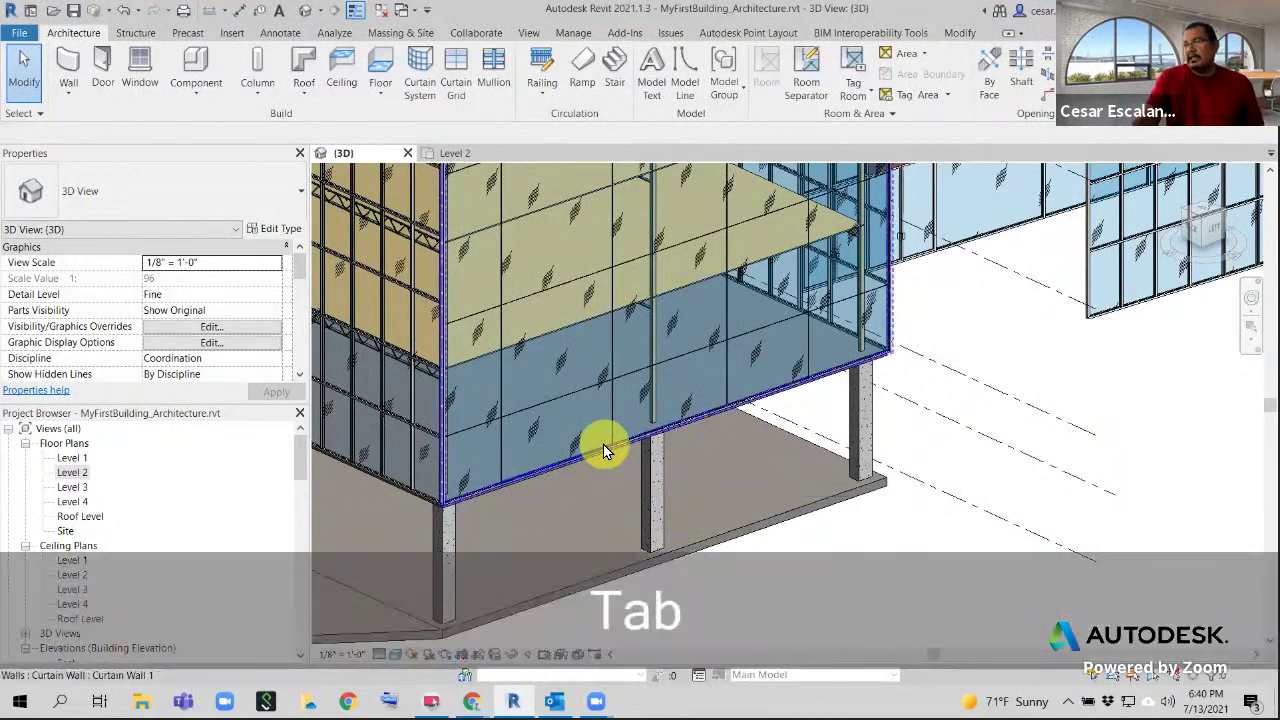
click(603, 444)
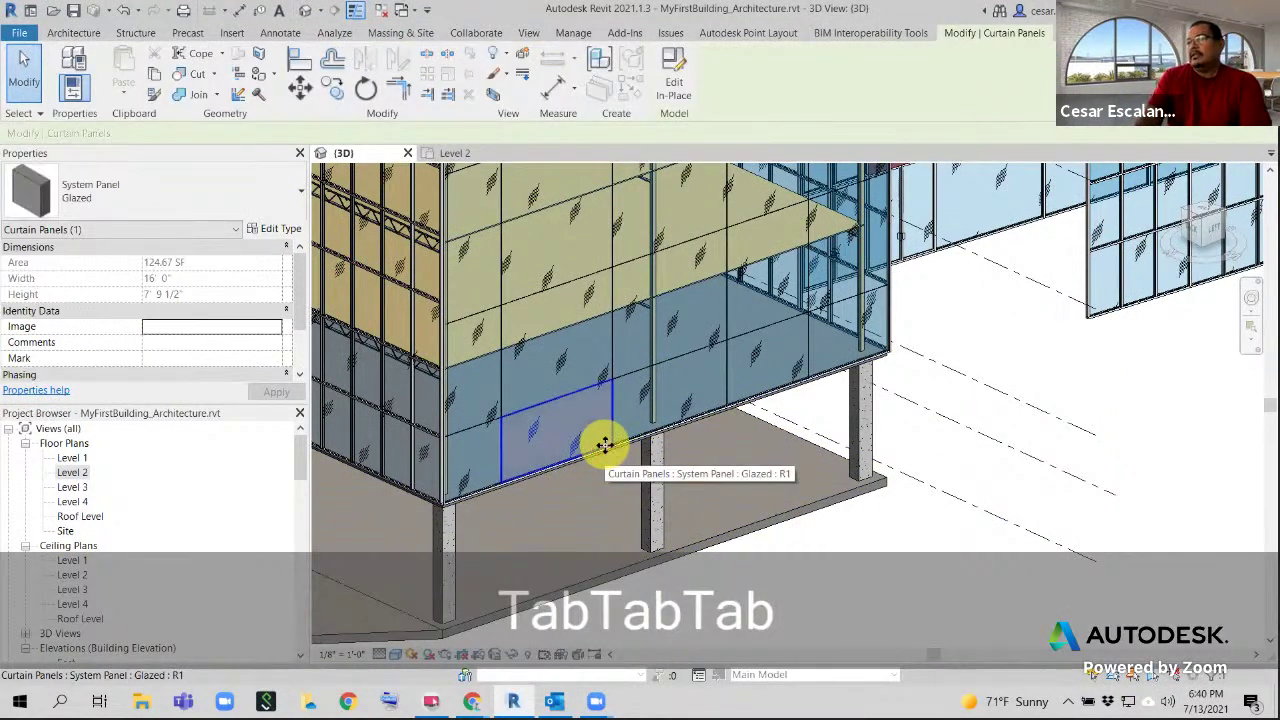
click(159, 192)
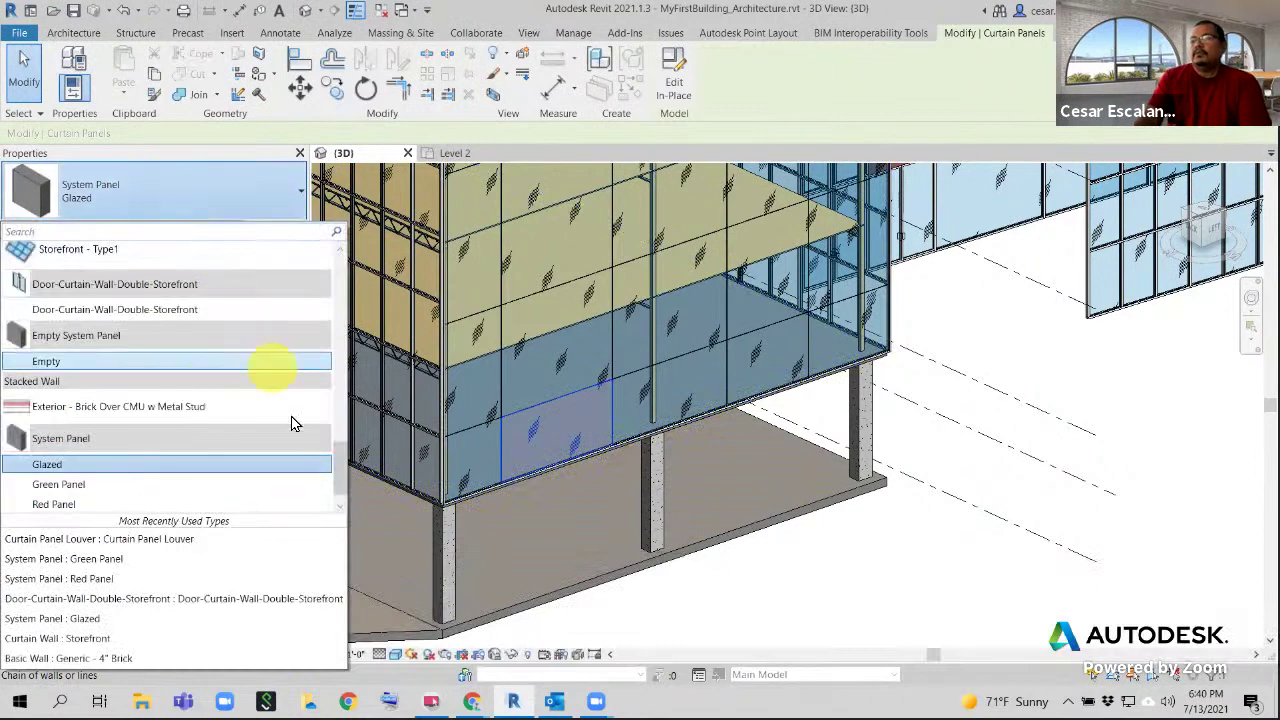
drag(337, 470, 318, 281)
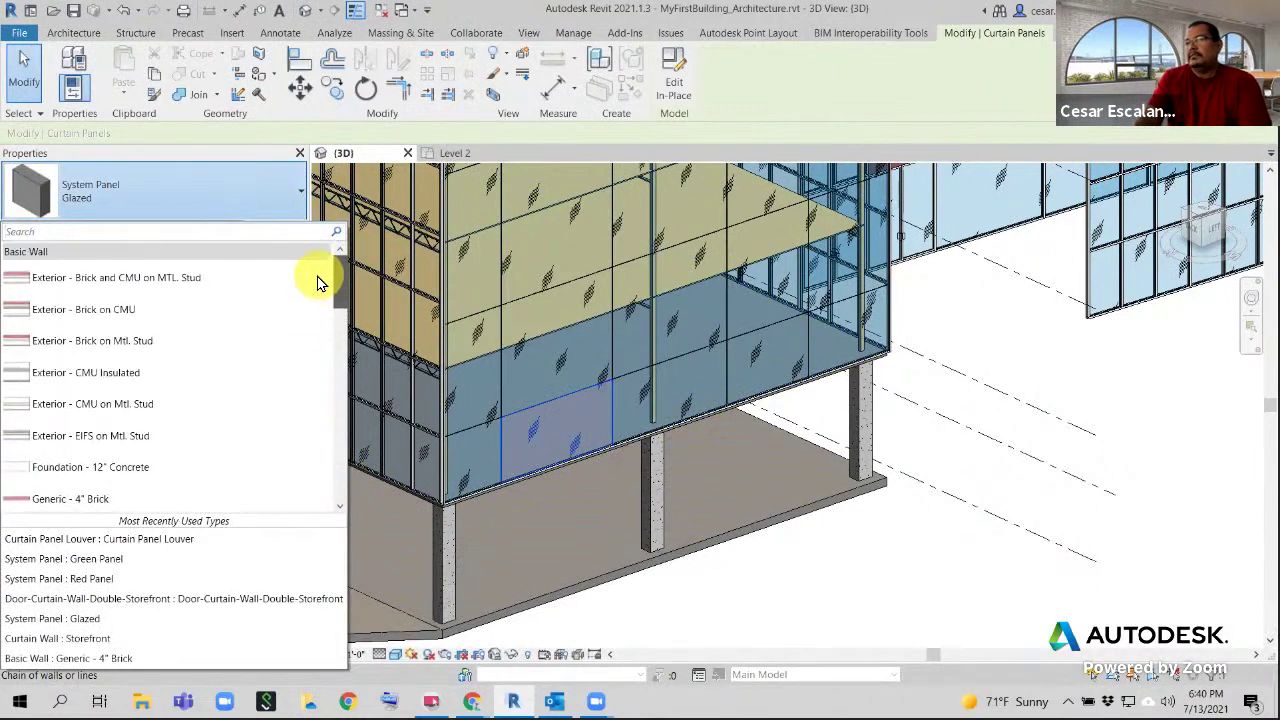
click(160, 309)
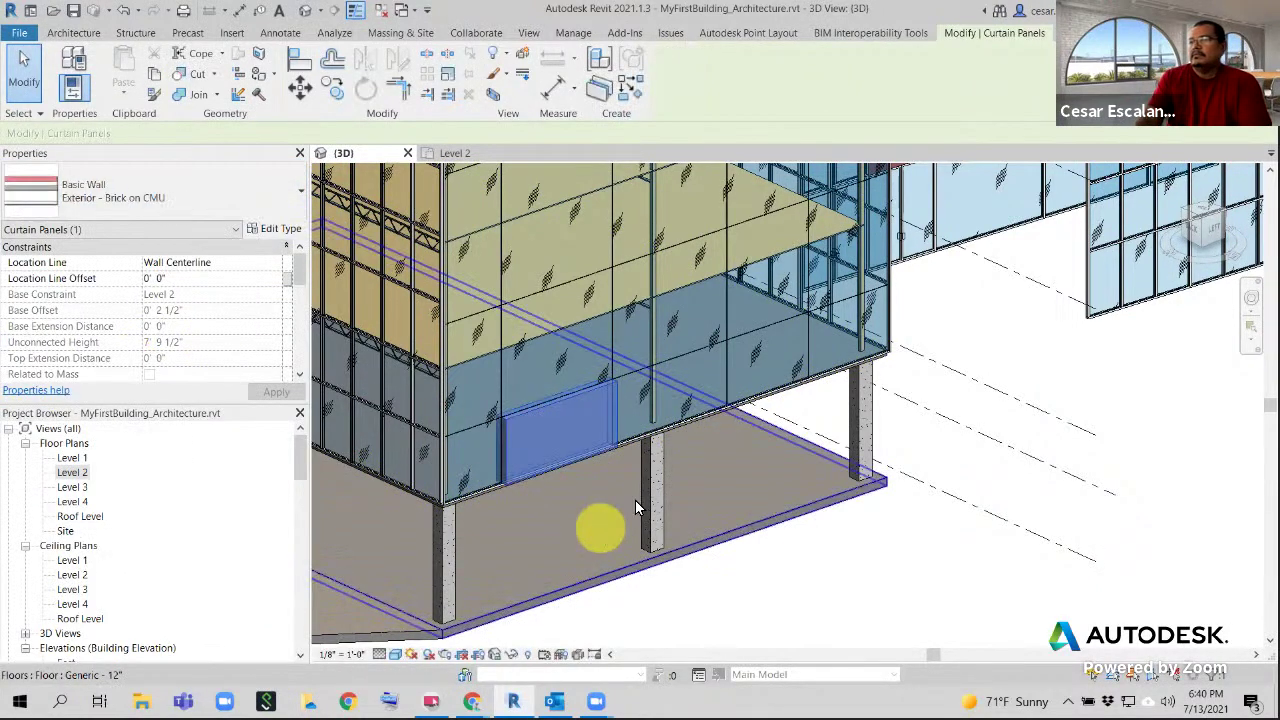
Change the glazed panel in the fourth bay of the Curtain Wall 1 wall's bottom row to Stacked Wall Exterior - Brick Over CMU w Metal Stud
click(925, 622)
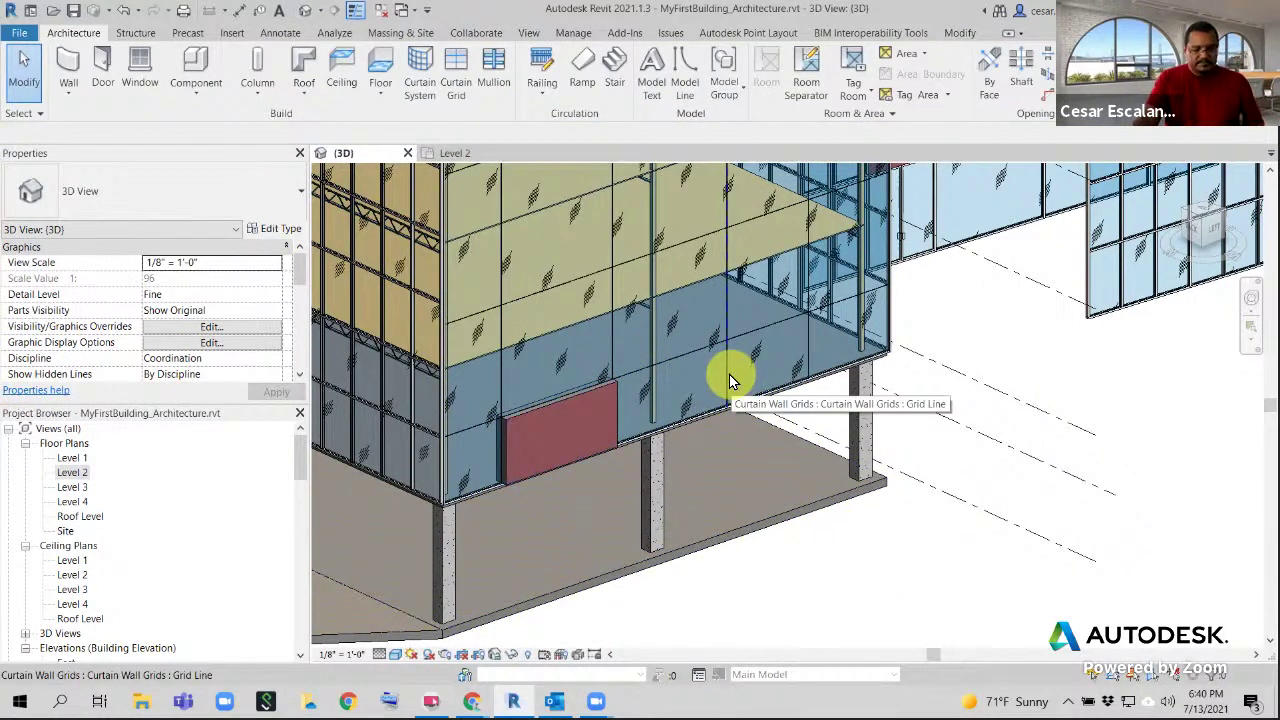
key(Caps_Lock)
key(Caps_Lock)
click(729, 374)
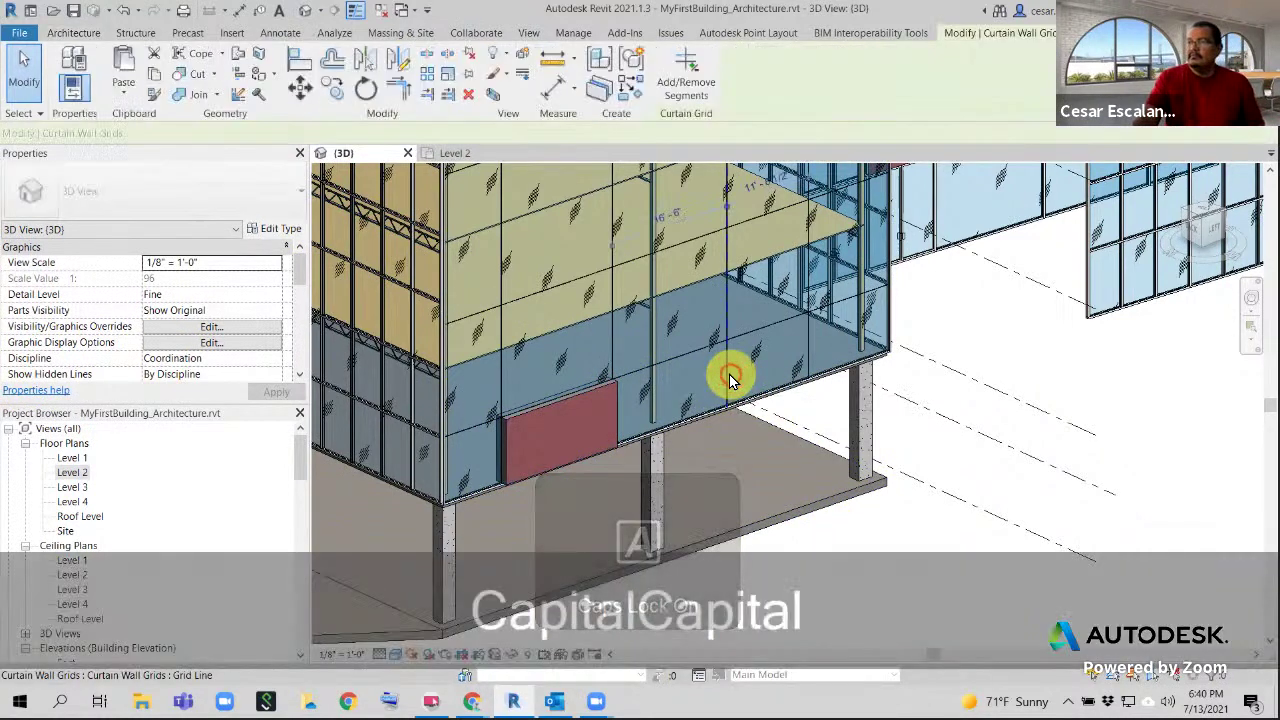
key(Caps_Lock)
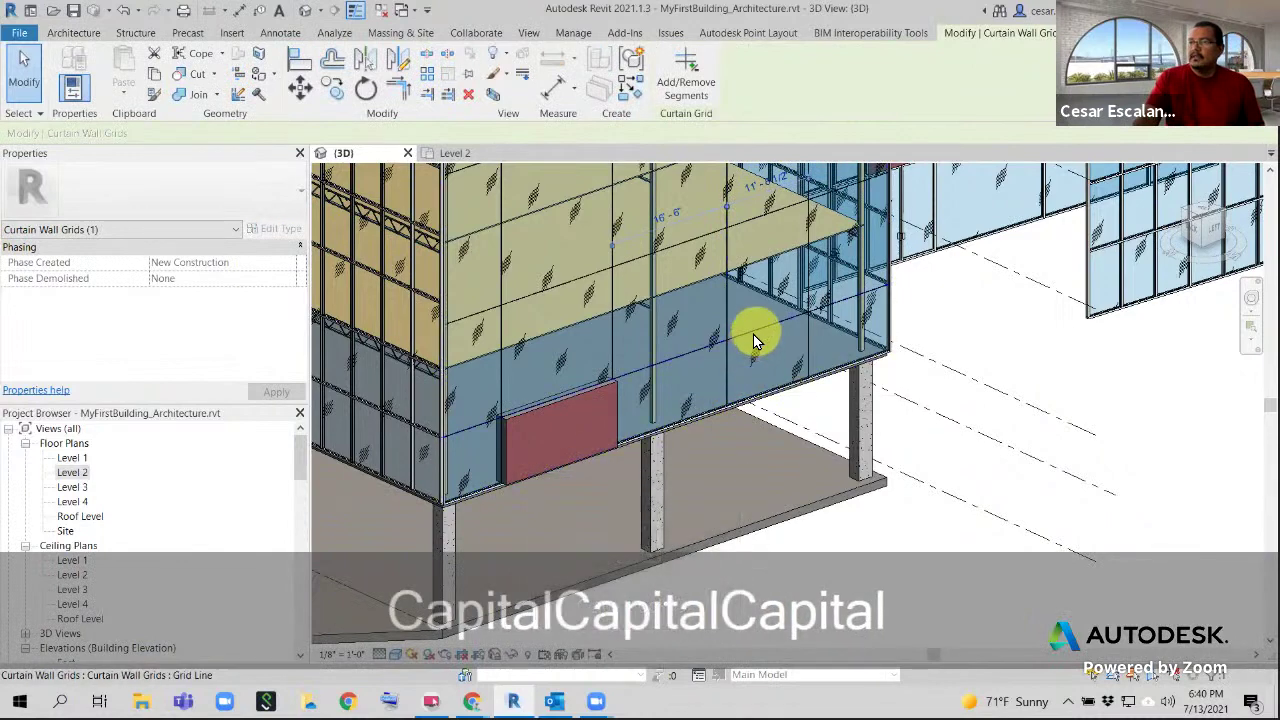
key(Tab)
key(Tab)
key(Tab)
key(Tab)
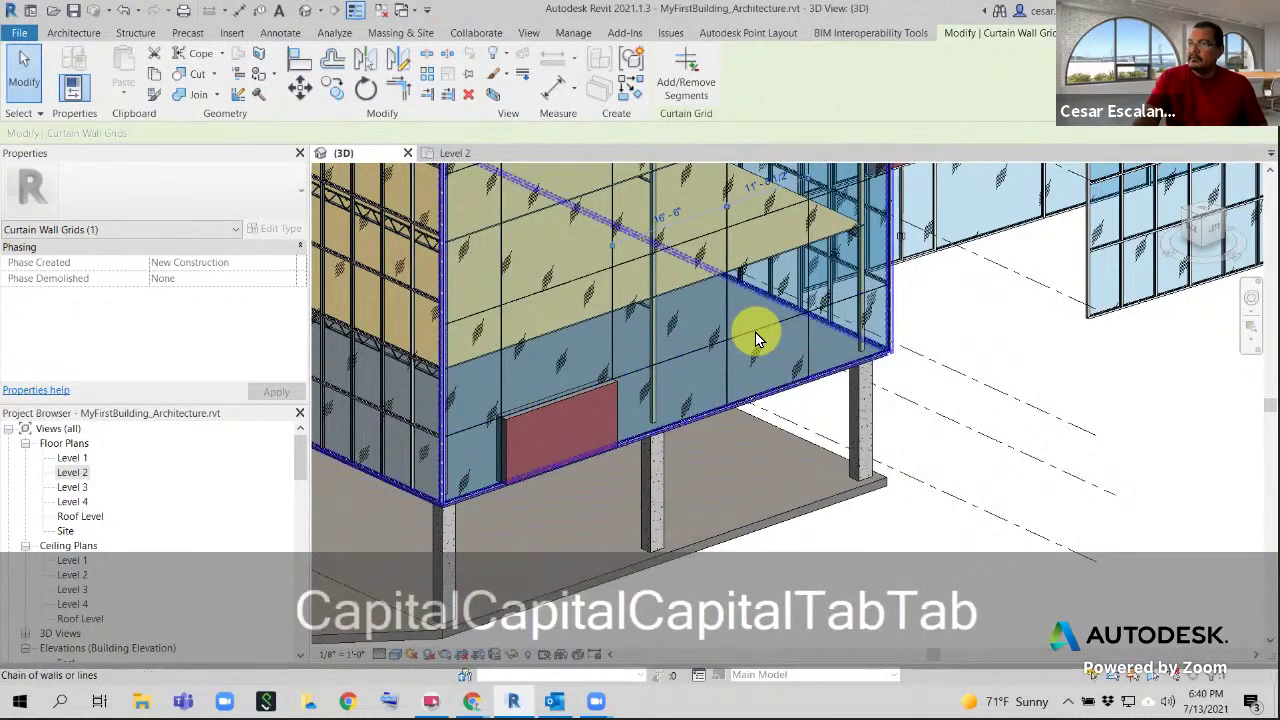
click(755, 334)
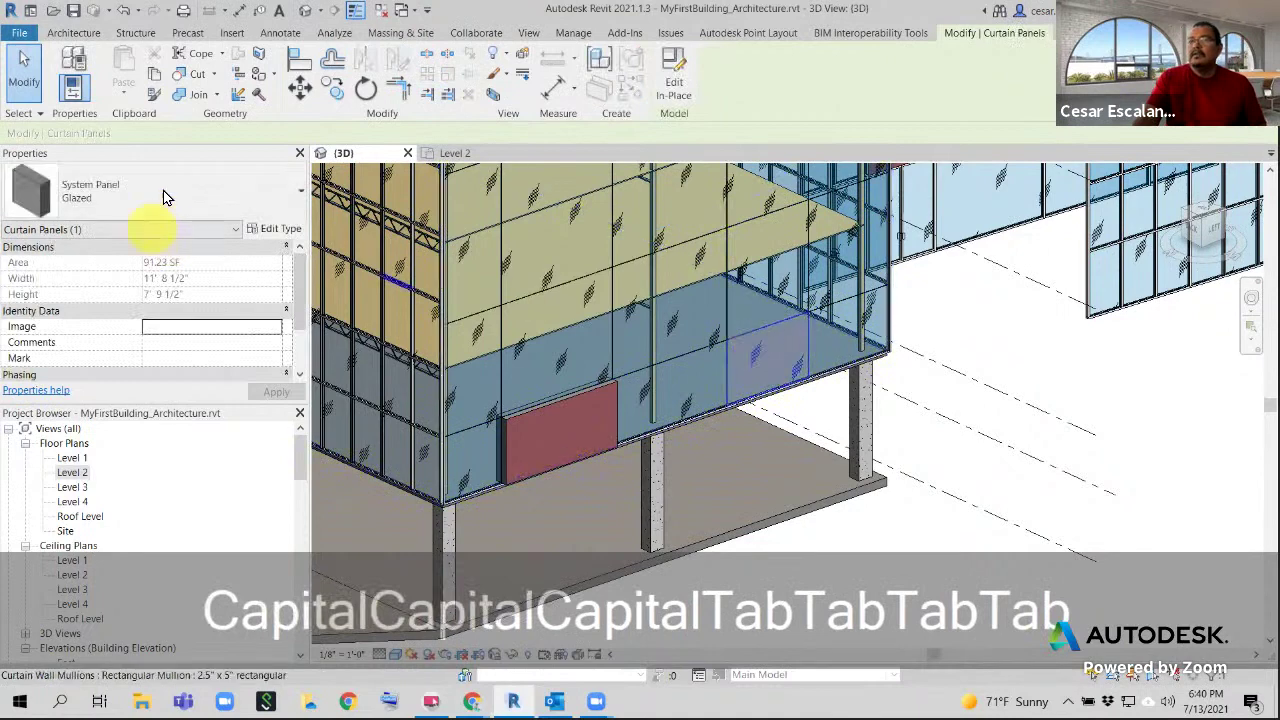
click(160, 196)
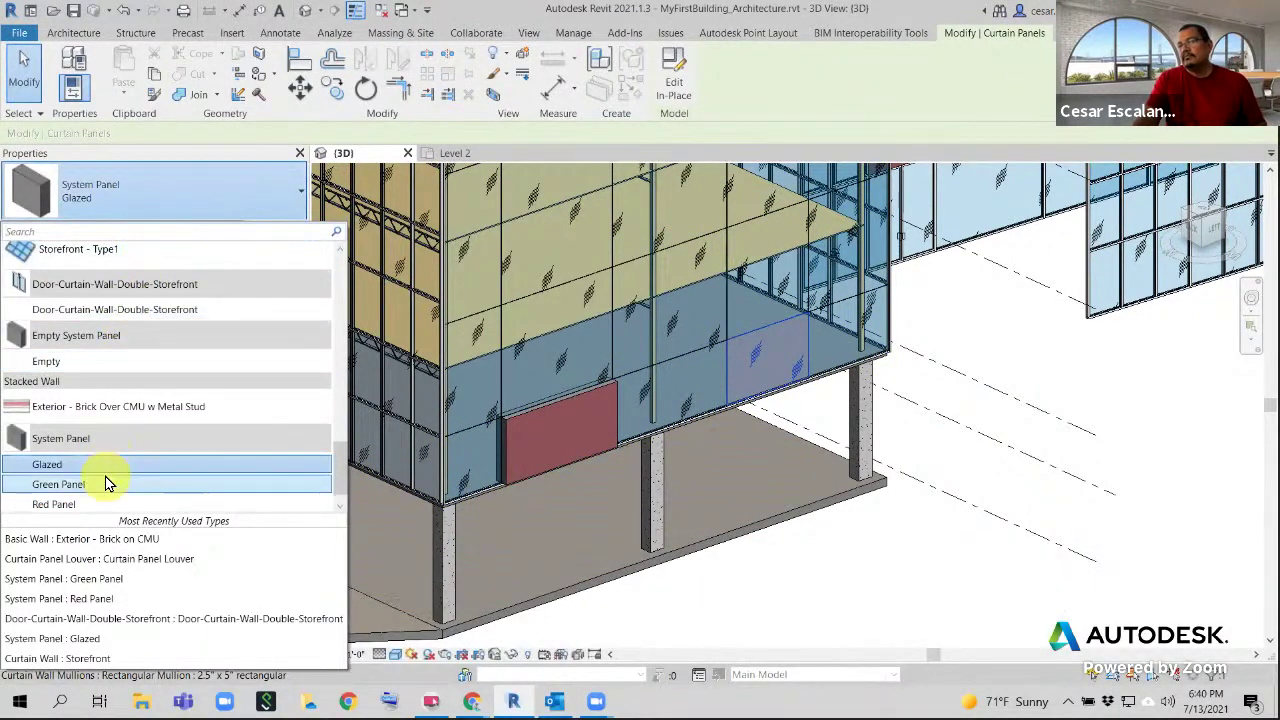
click(115, 406)
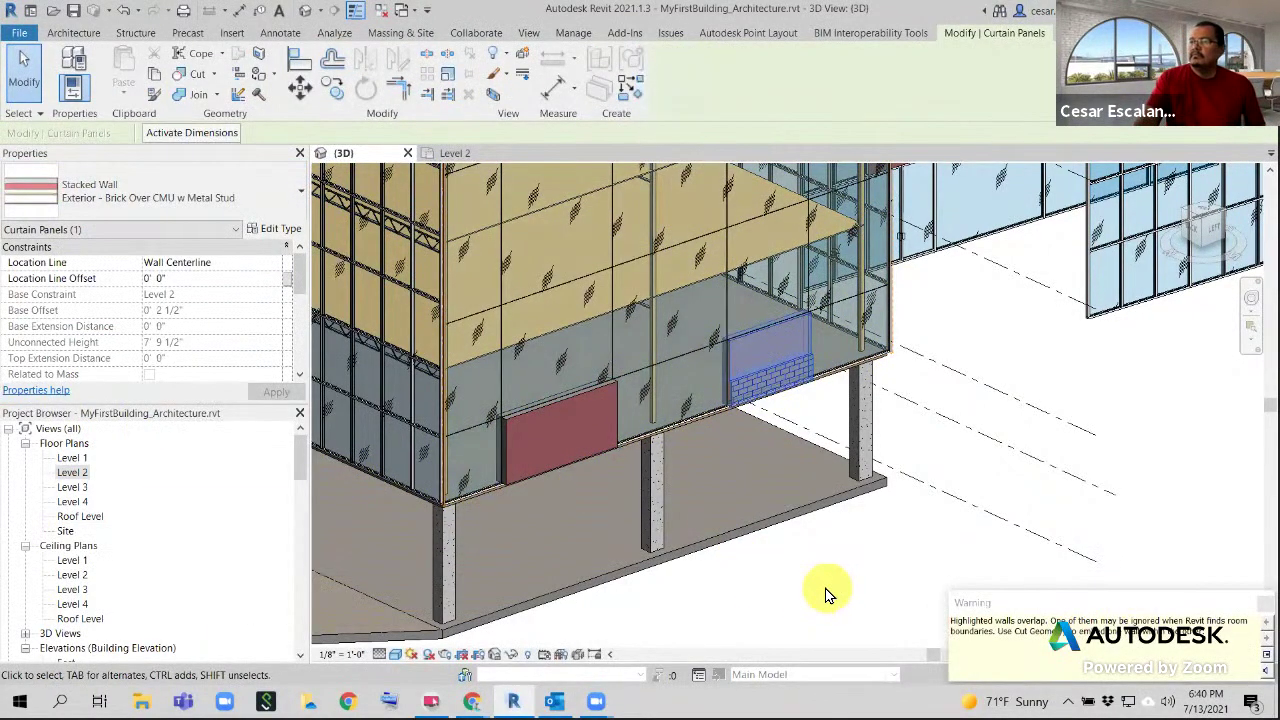
click(826, 594)
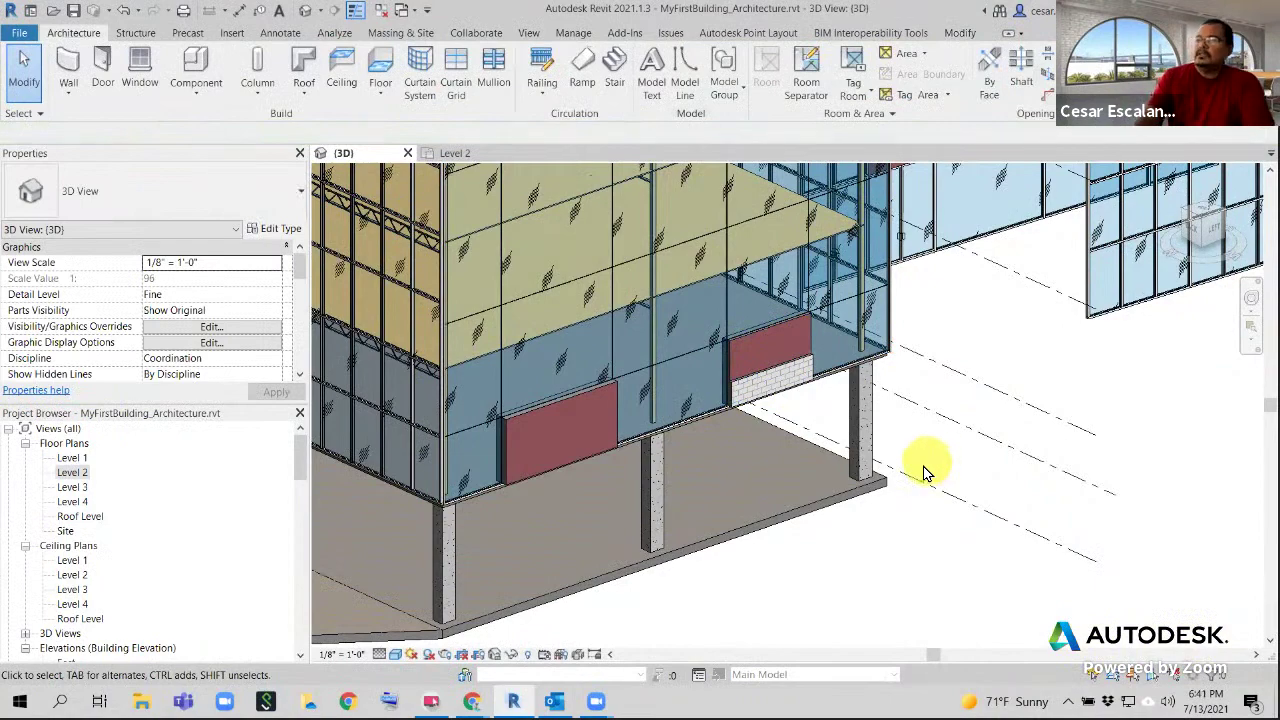
Place a Single-Flush 36" x 84" door in the Exterior - Brick on CMU infill panel, about 7' from the panel's left edge
scroll(925, 467, down, 1)
middle_drag(925, 467, 801, 566)
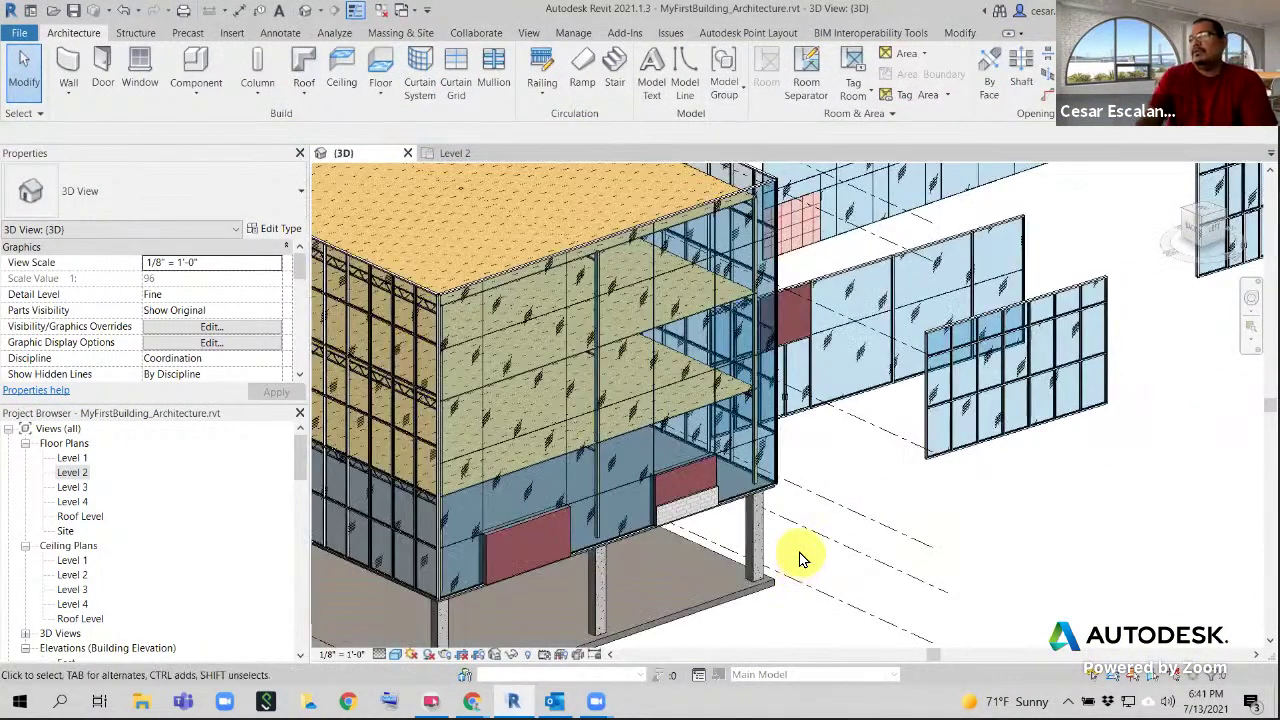
scroll(557, 612, up, 4)
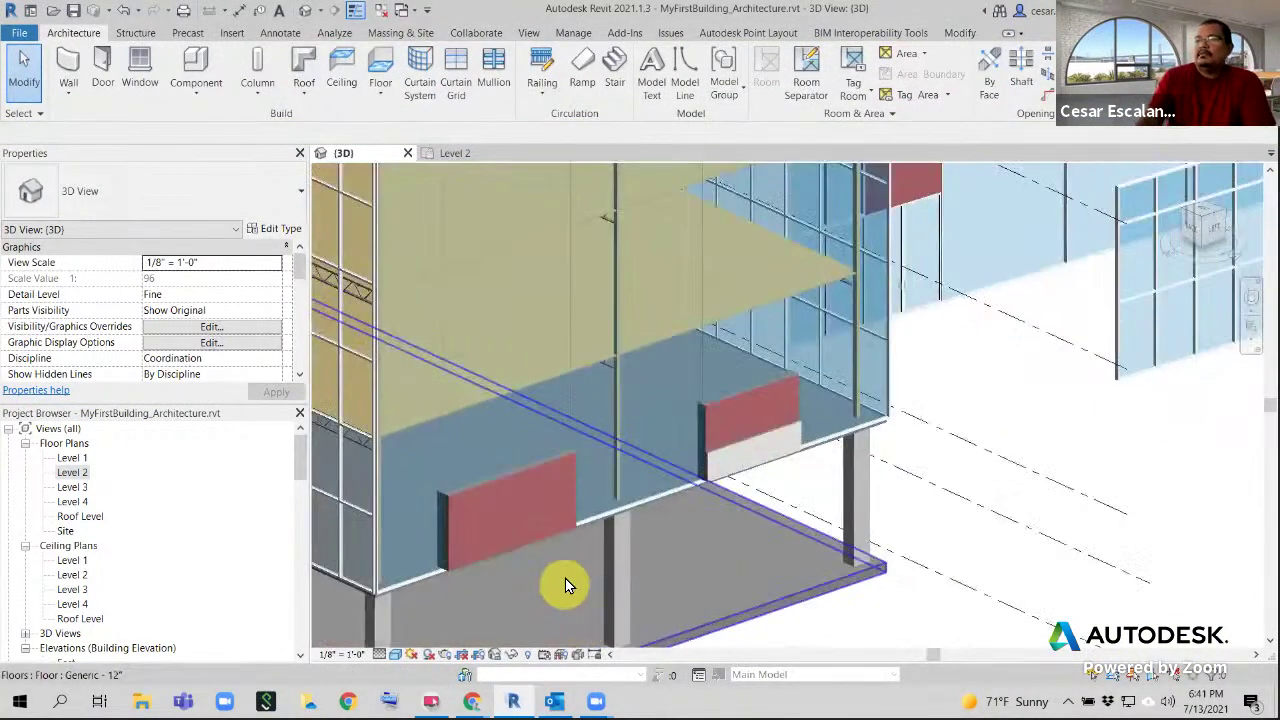
scroll(517, 535, up, 2)
shift+middle_drag(517, 535, 629, 464)
click(102, 66)
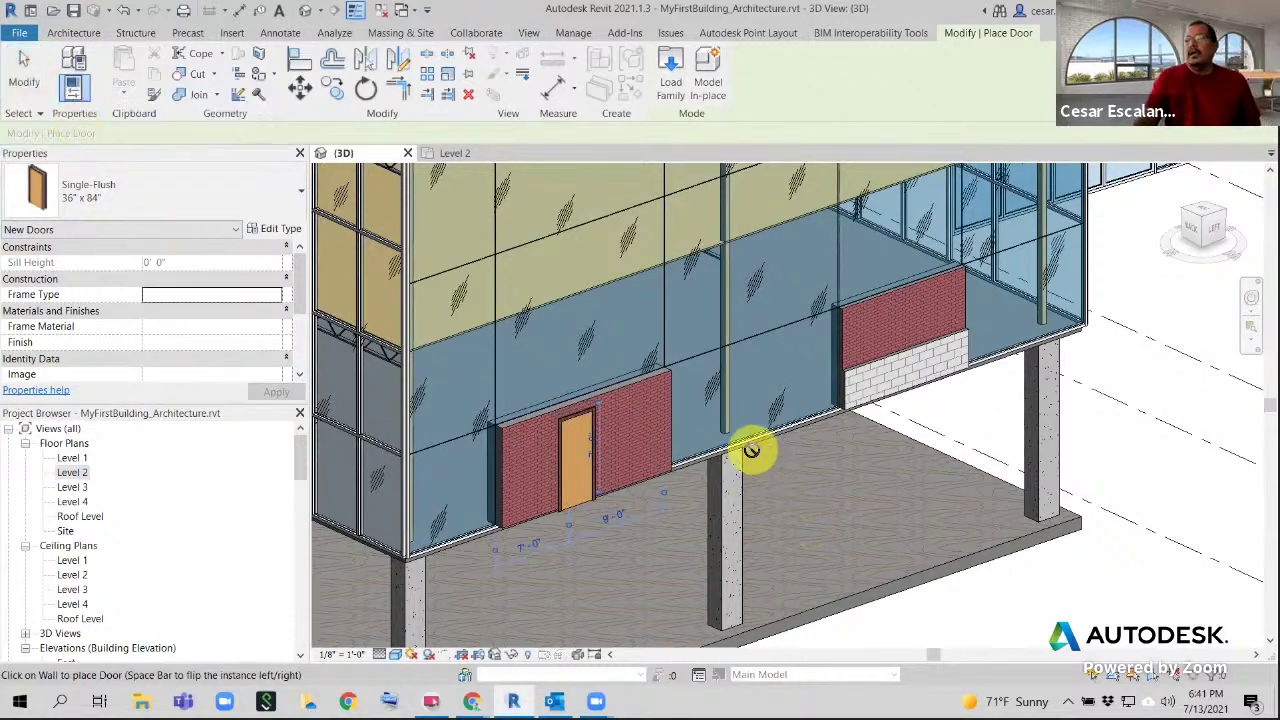
key(Escape)
key(Escape)
key(Escape)
Change the glazed panel directly above the brick infill panel with the door to the Storefront curtain wall type
scroll(623, 446, up, 4)
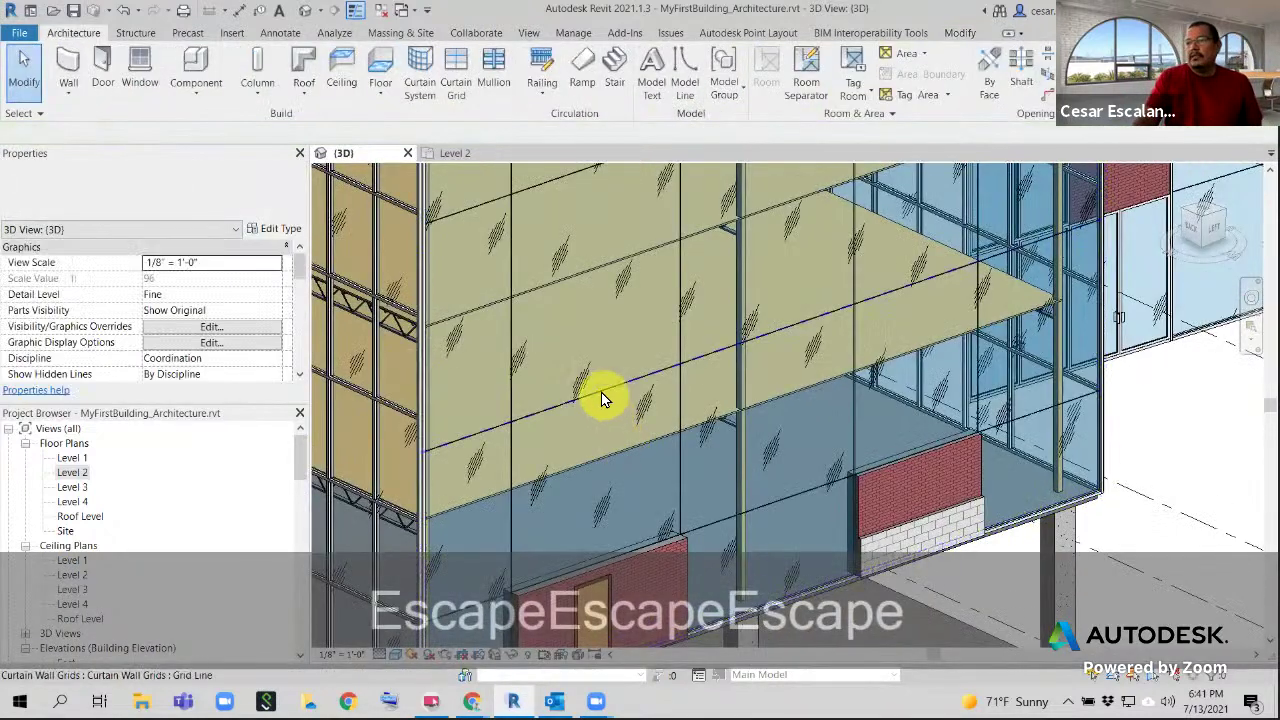
key(Tab)
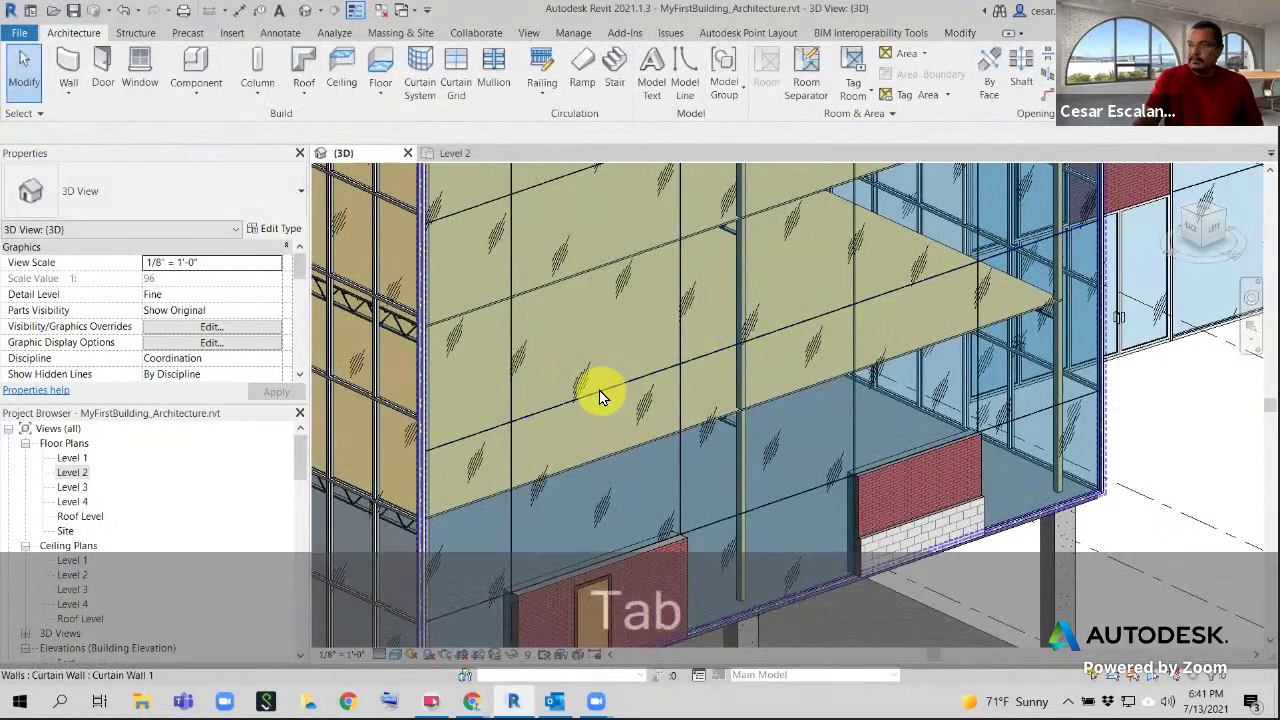
key(Tab)
key(Tab)
click(599, 390)
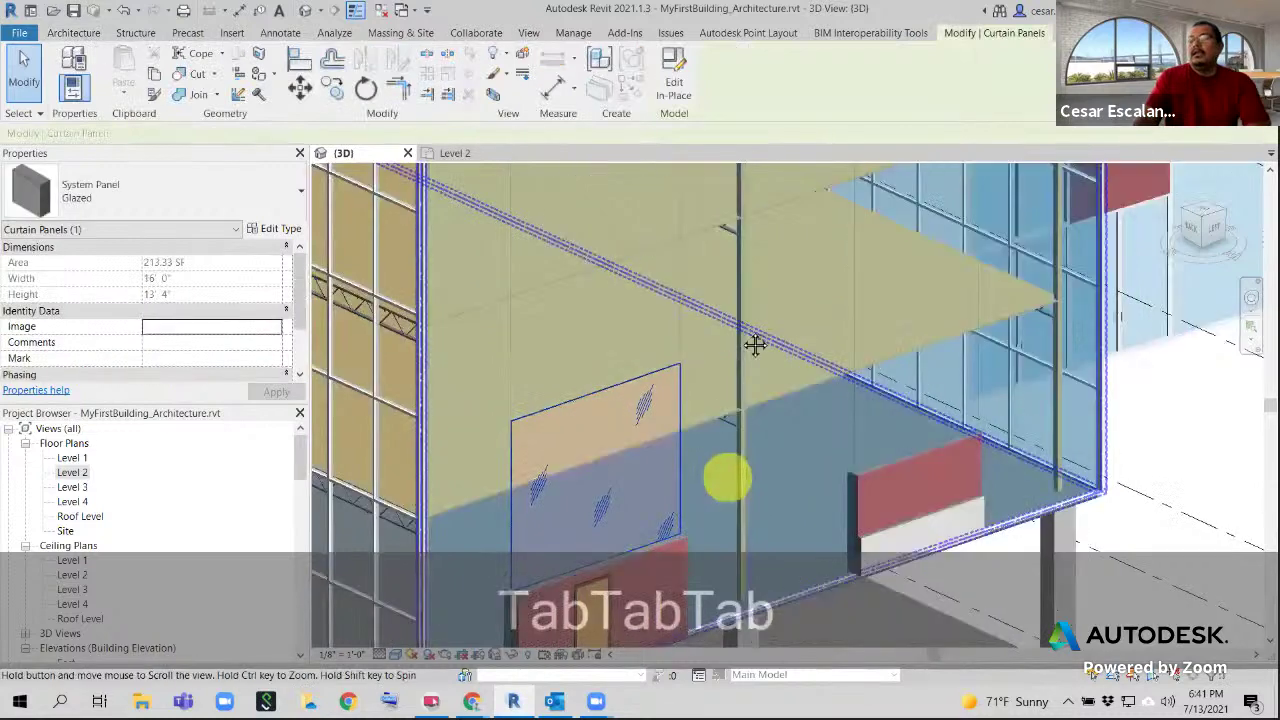
scroll(755, 345, down, 3)
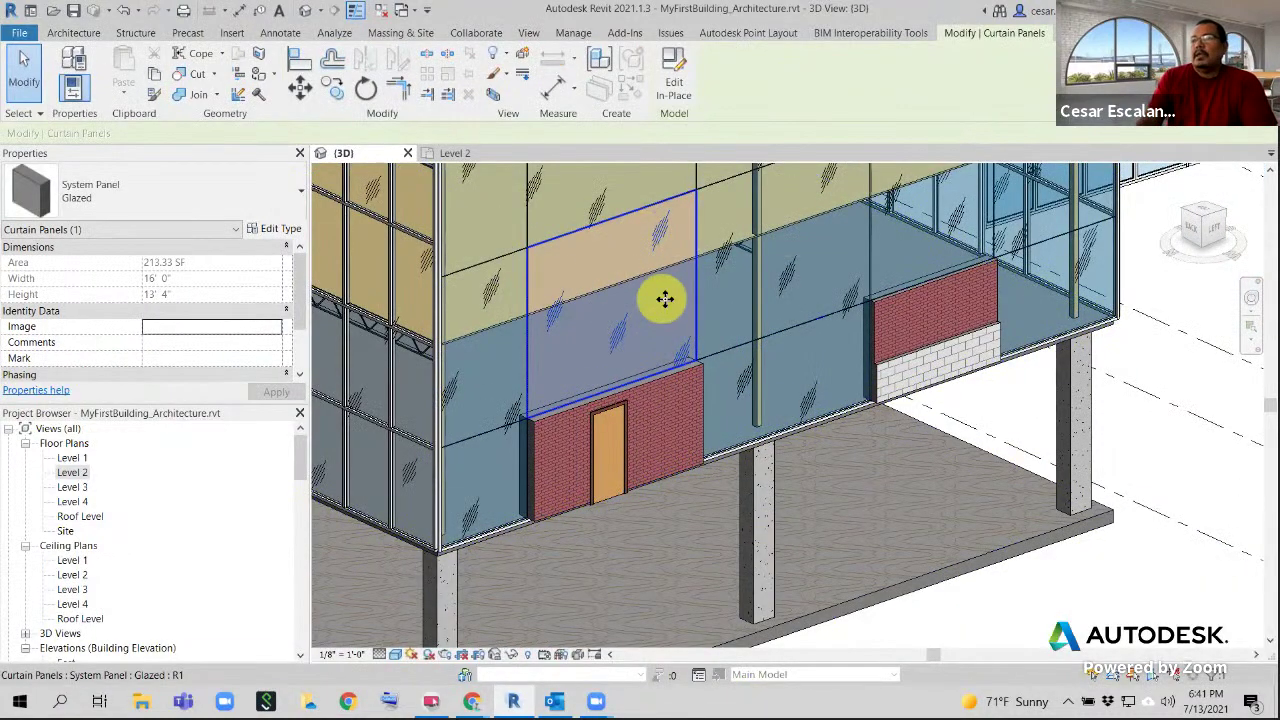
click(237, 200)
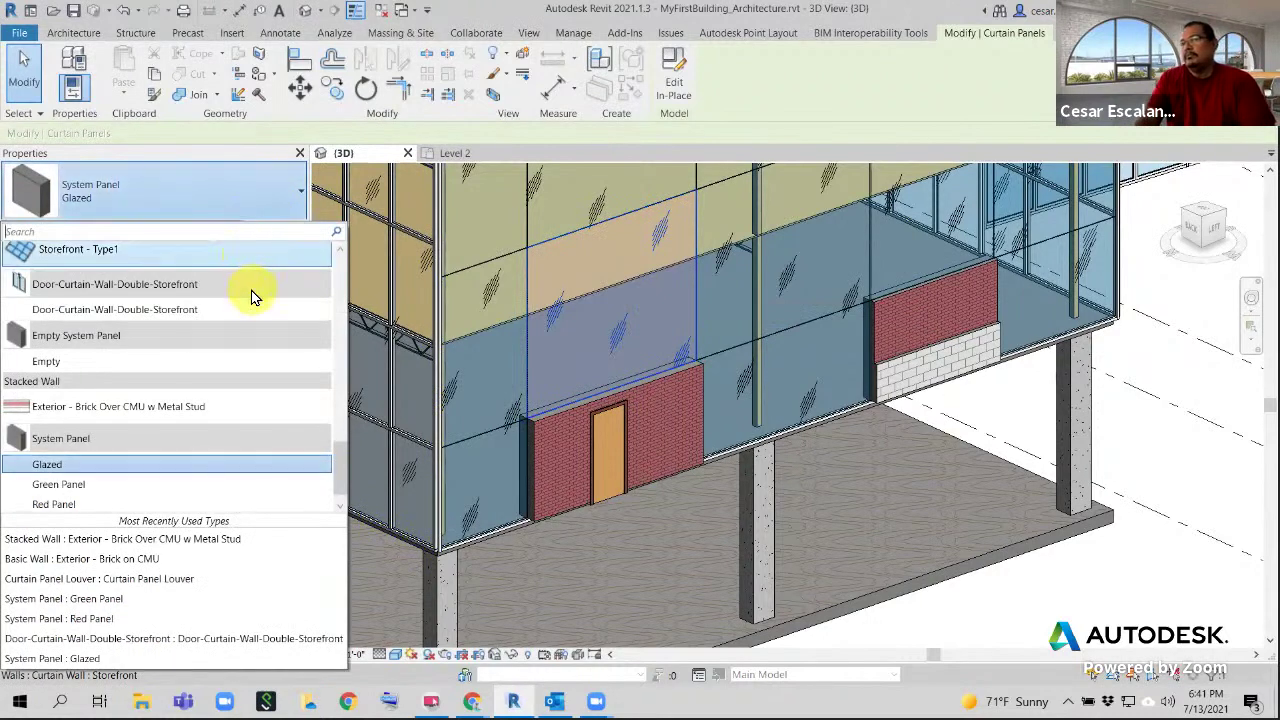
mouse_move(251, 293)
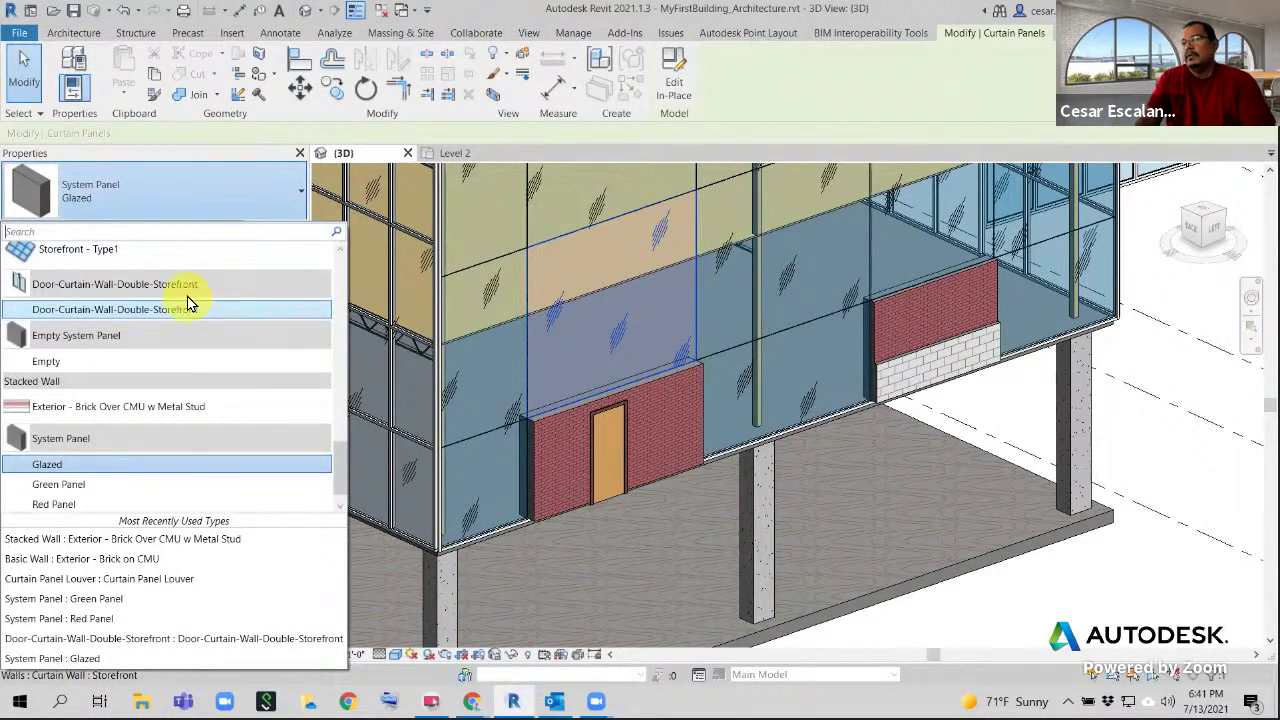
scroll(187, 298, up, 1)
click(105, 262)
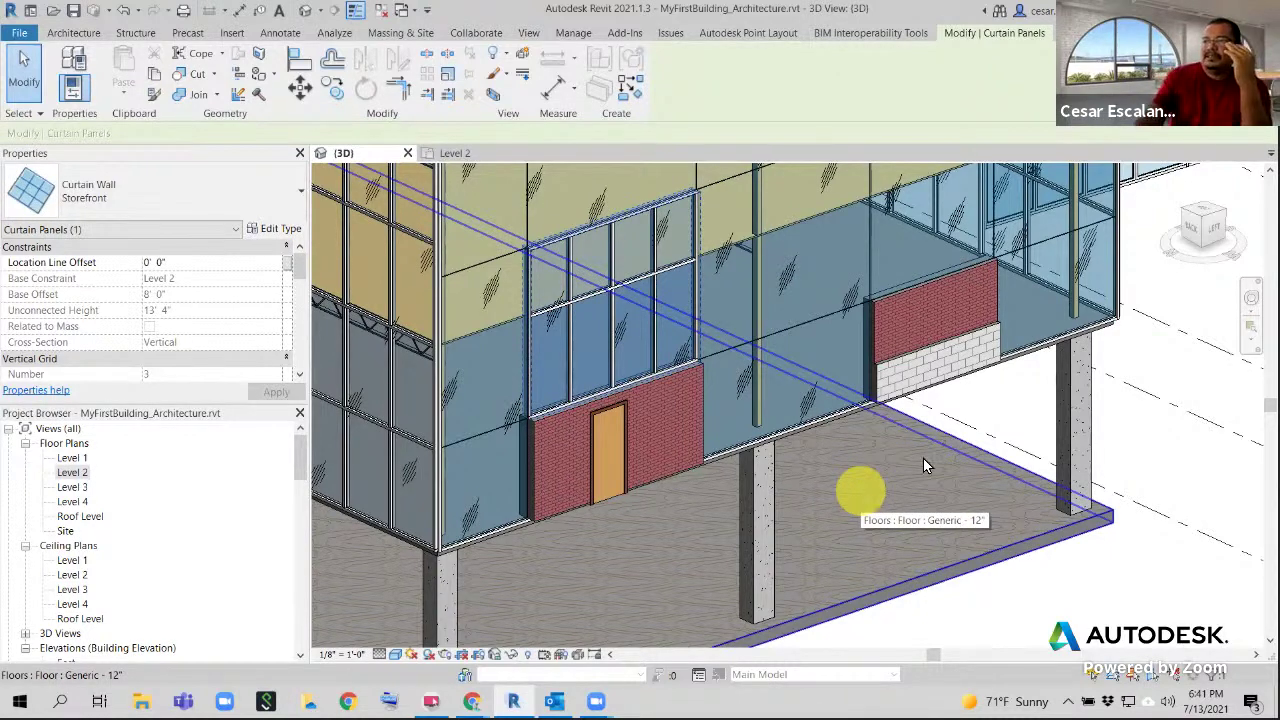
Change the second-row glazed panel beside the nested Storefront panel, in the third bay, to the Storefront curtain wall type
shift+middle_drag(1035, 472, 853, 457)
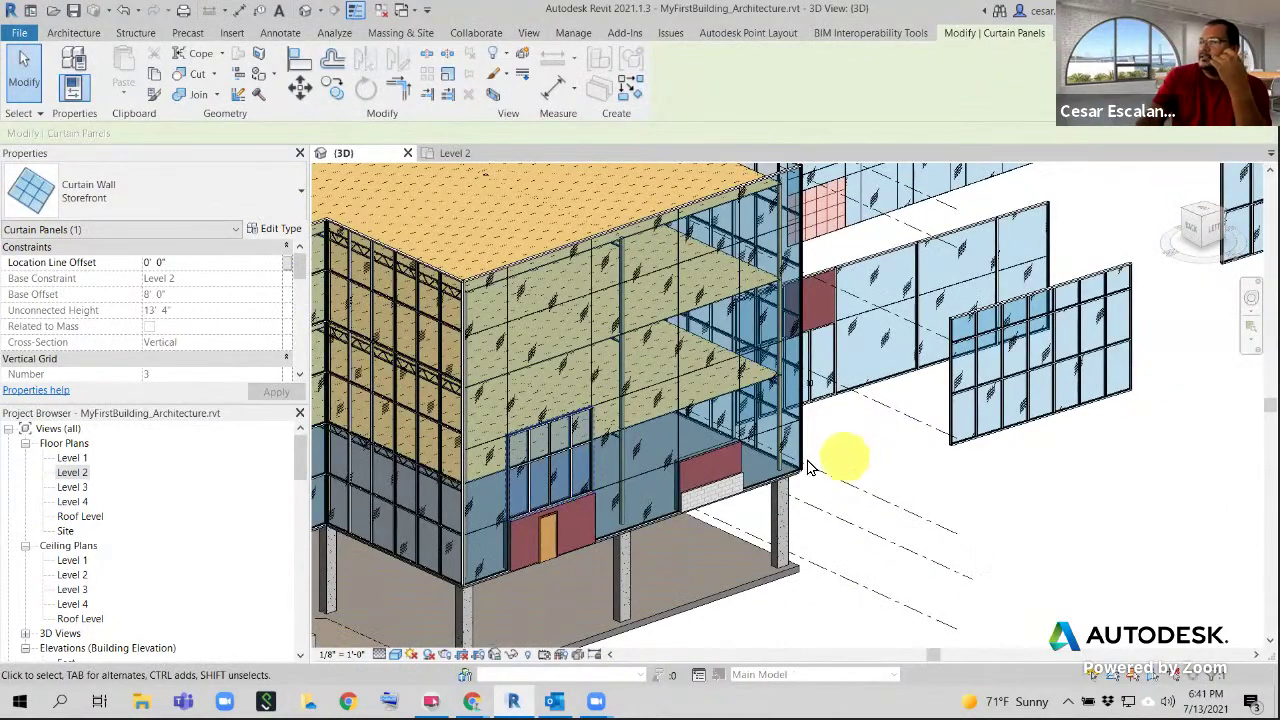
scroll(655, 432, up, 2)
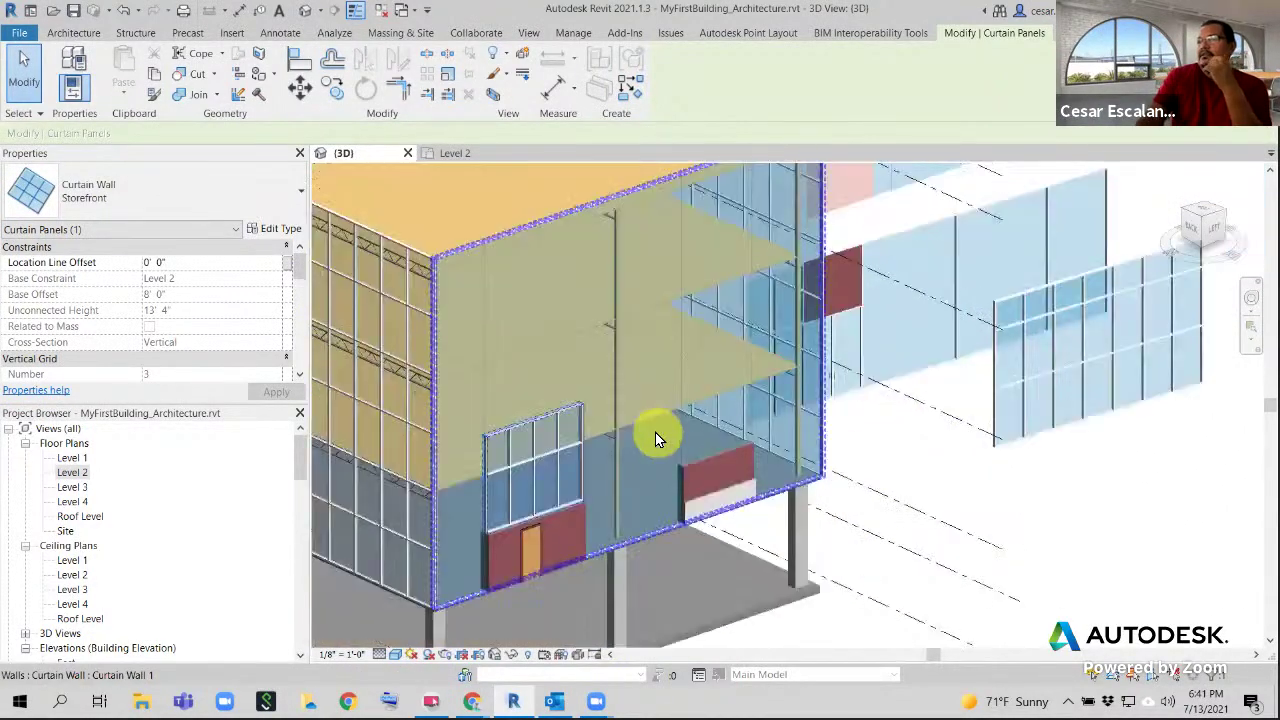
scroll(655, 432, up, 3)
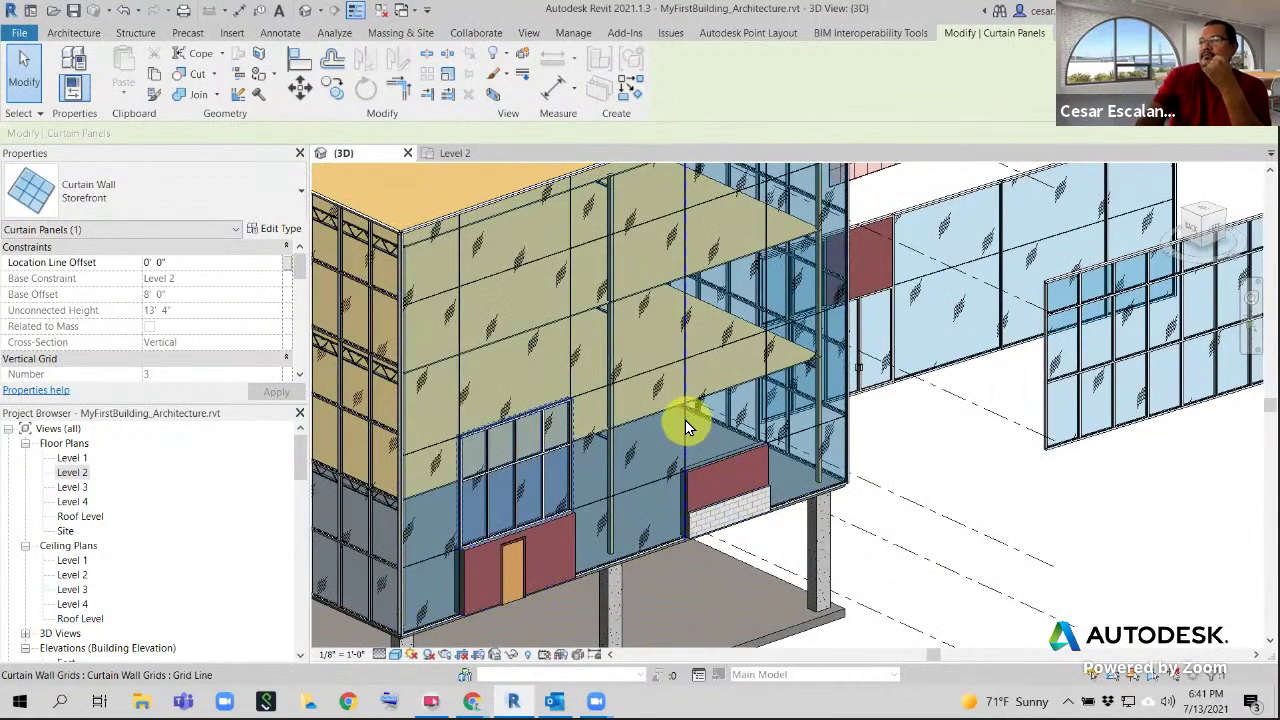
key(Tab)
key(Tab)
key(Tab)
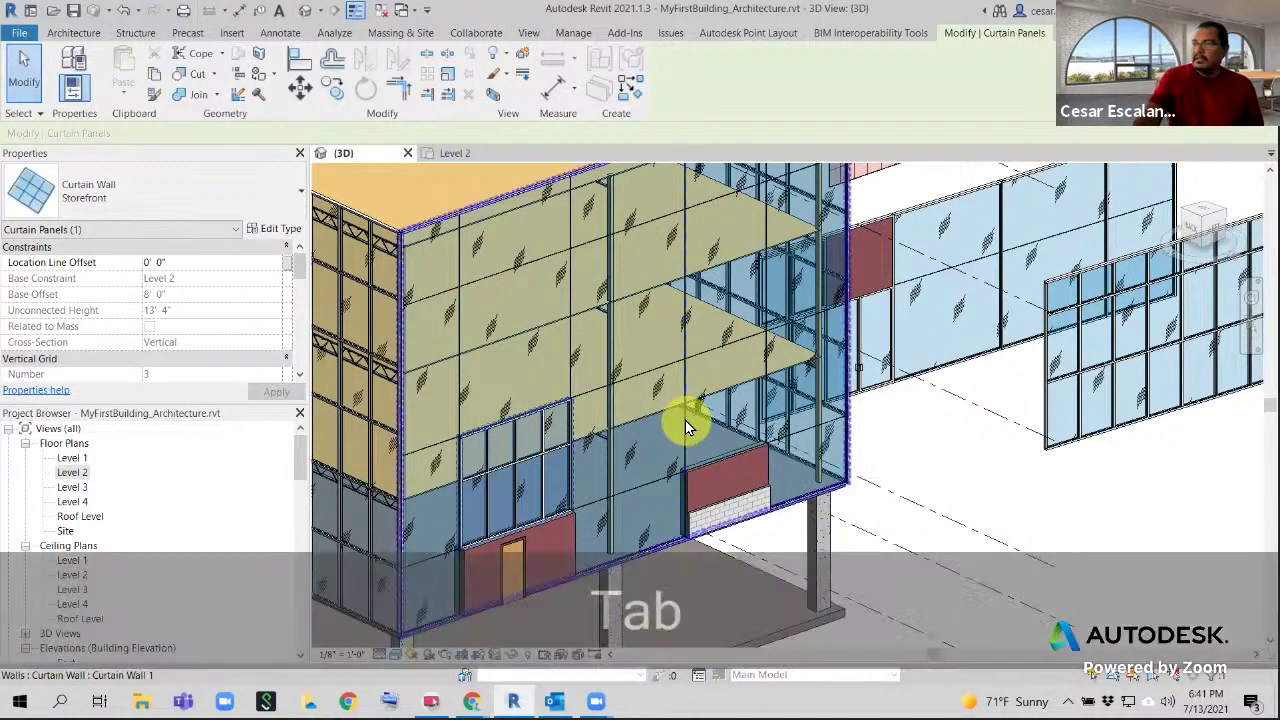
click(685, 420)
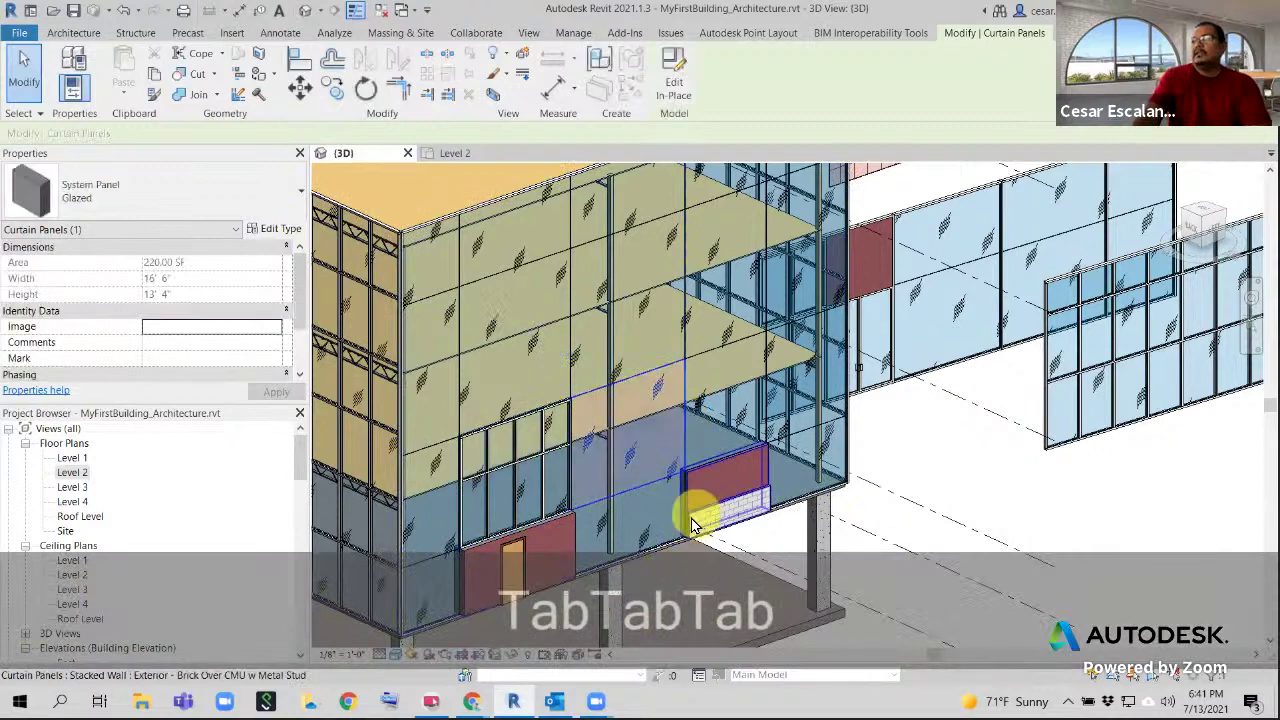
click(169, 204)
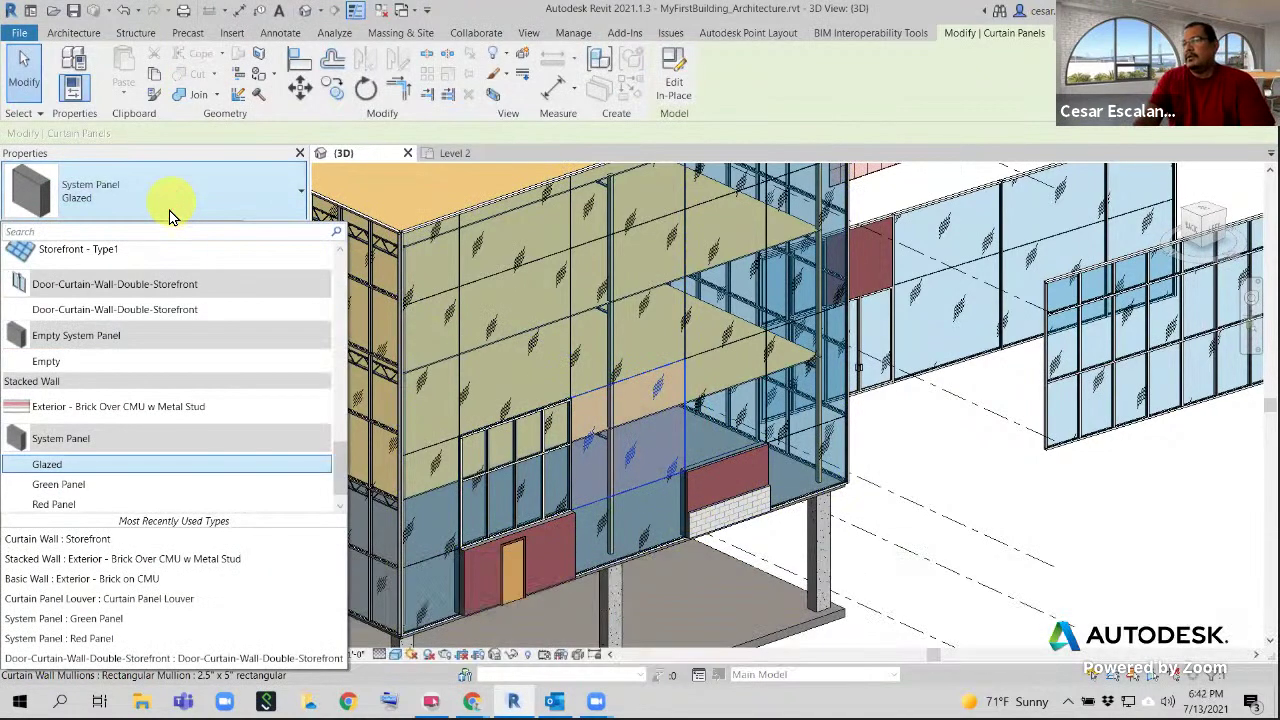
scroll(167, 305, up, 2)
click(114, 331)
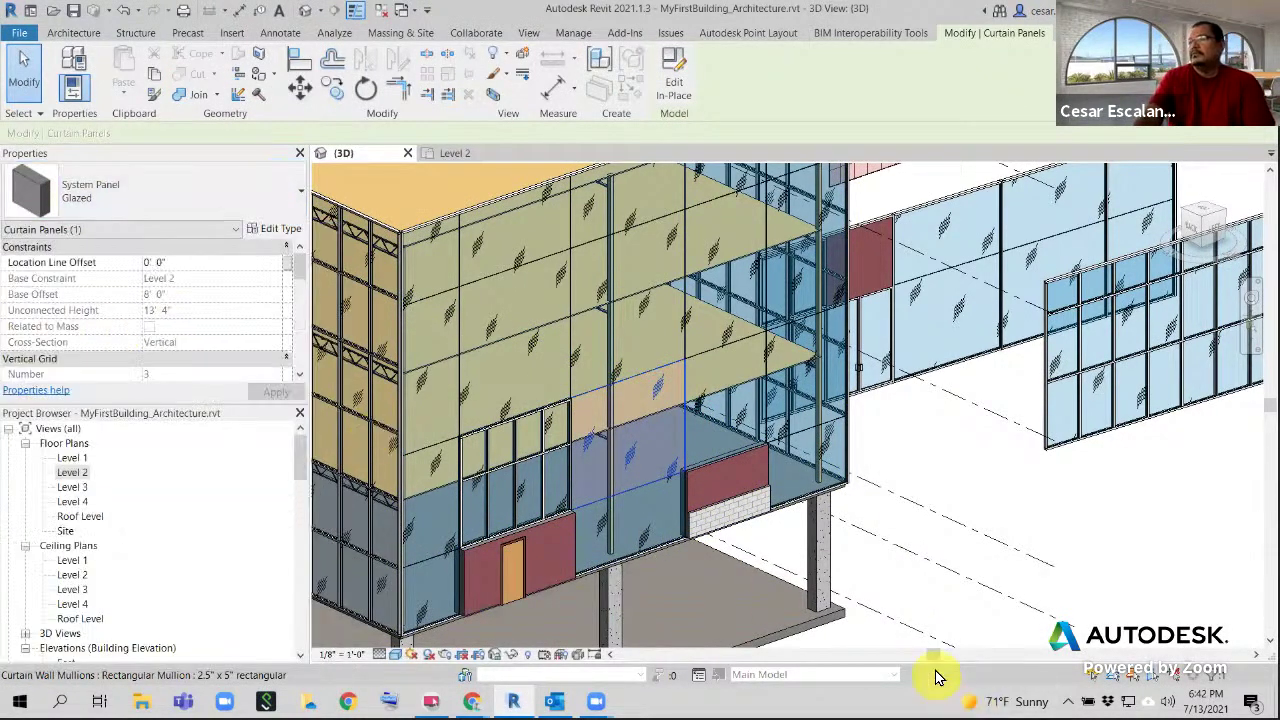
click(1035, 537)
Examine the customised Curtain Wall 1 wall, the whole building with its entrance canopy, and the corner of the fully gridded Storefront walls
shift+middle_drag(1034, 533, 908, 514)
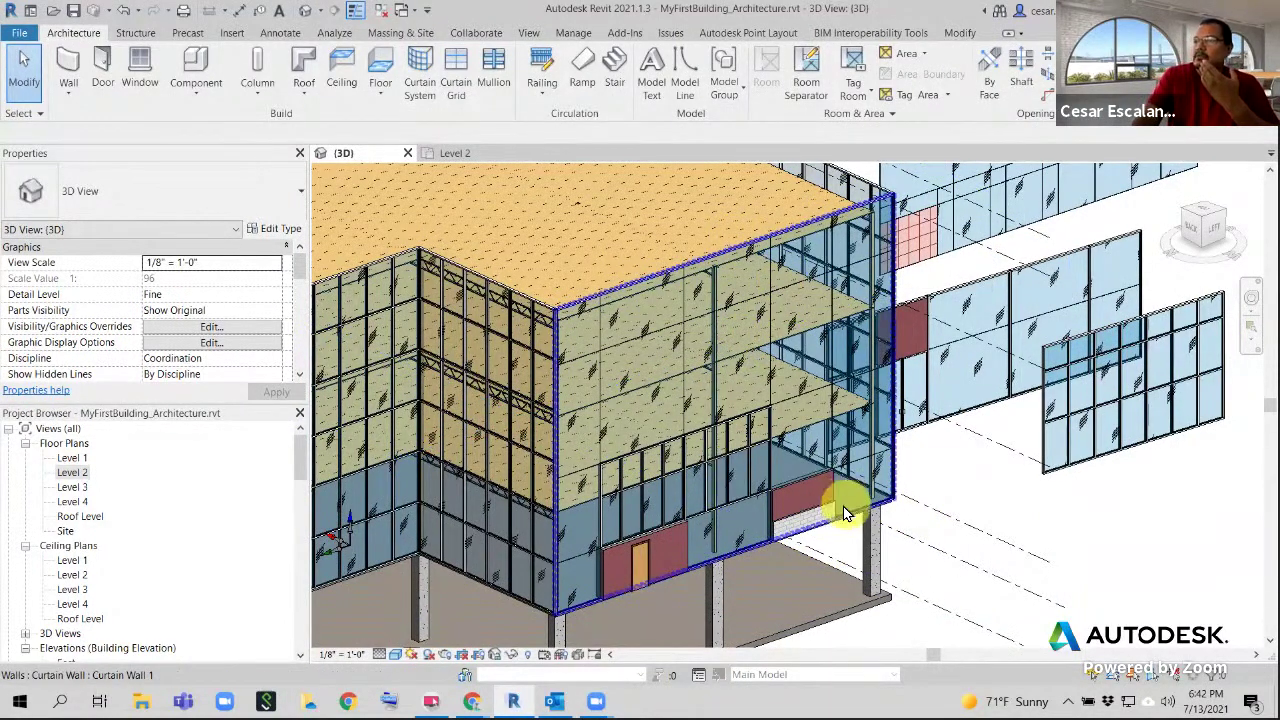
mouse_move(880, 445)
shift+middle_down()
mouse_move(891, 449)
mouse_move(880, 368)
mouse_move(866, 497)
mouse_move(940, 517)
mouse_move(930, 512)
shift+middle_up()
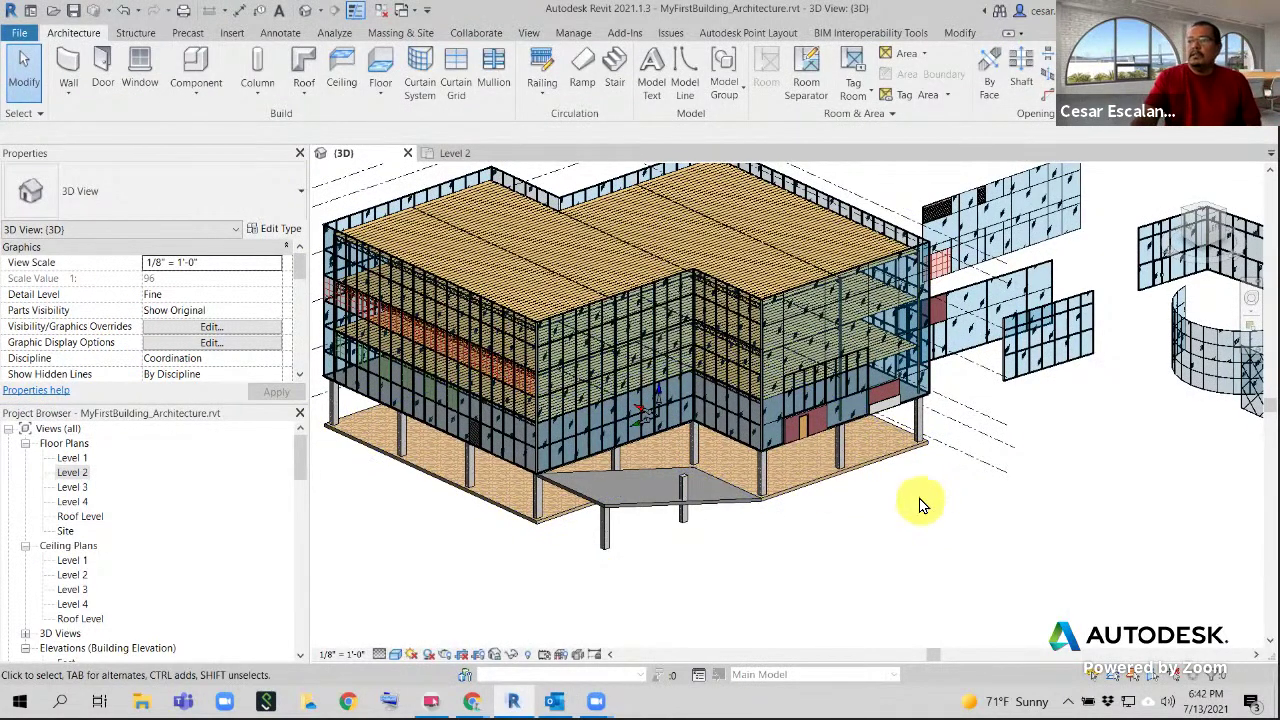
shift+middle_drag(924, 497, 994, 486)
scroll(572, 500, up, 3)
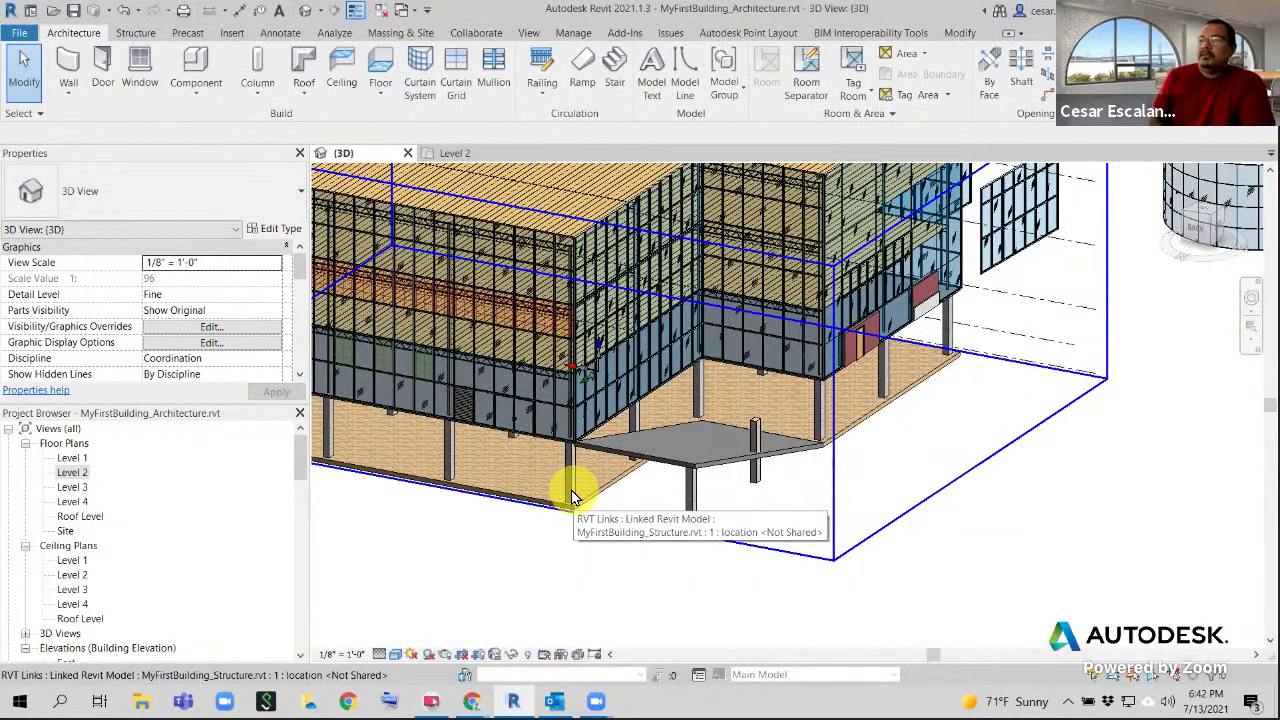
scroll(943, 443, down, 2)
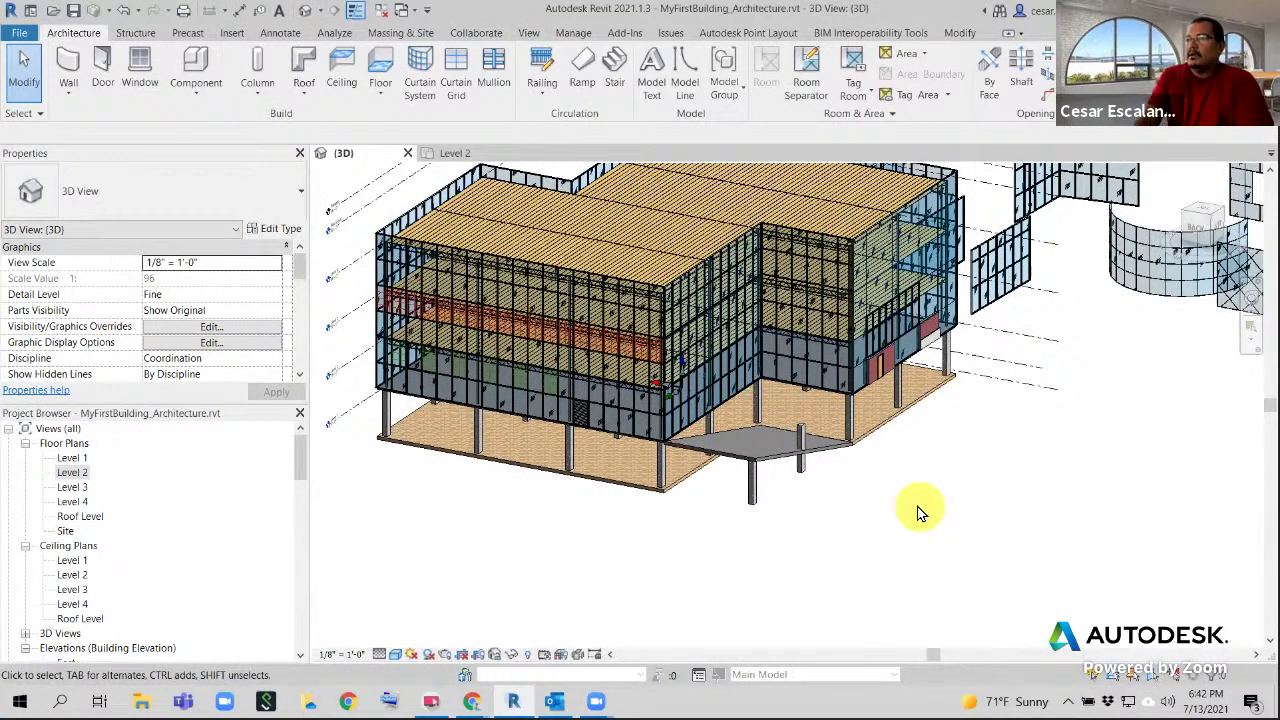
scroll(908, 427, up, 1)
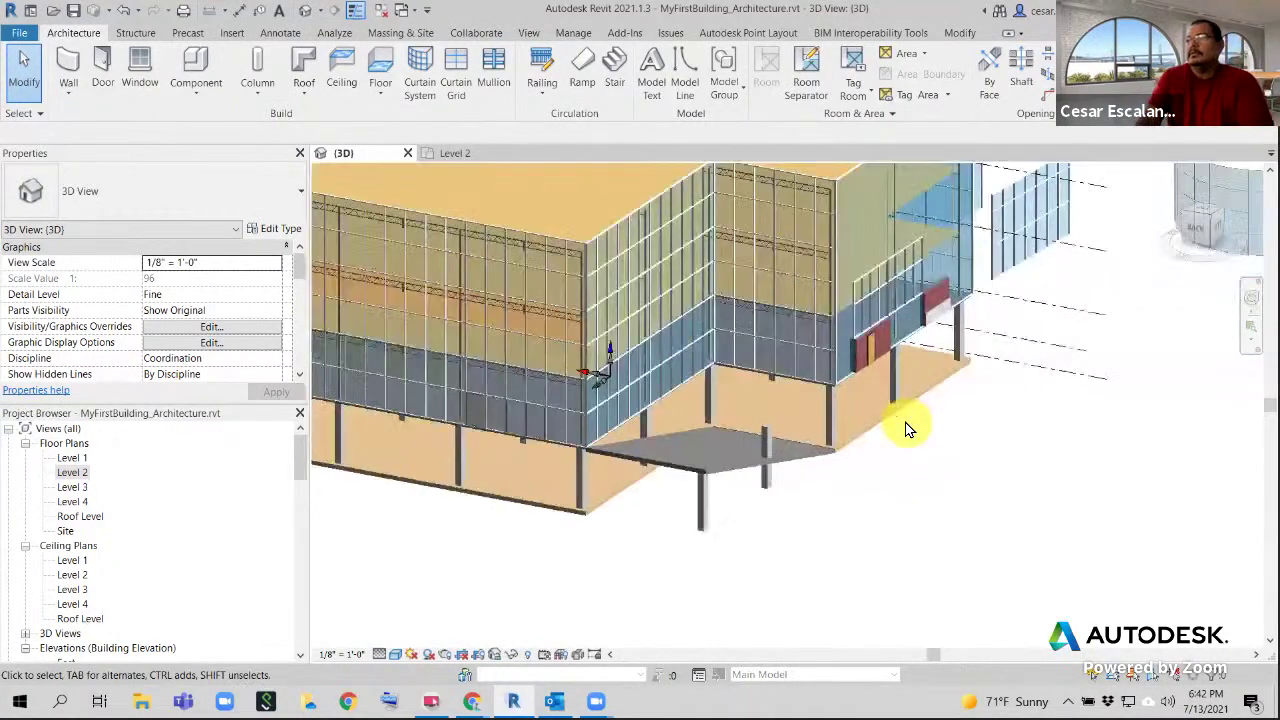
middle_drag(973, 397, 963, 423)
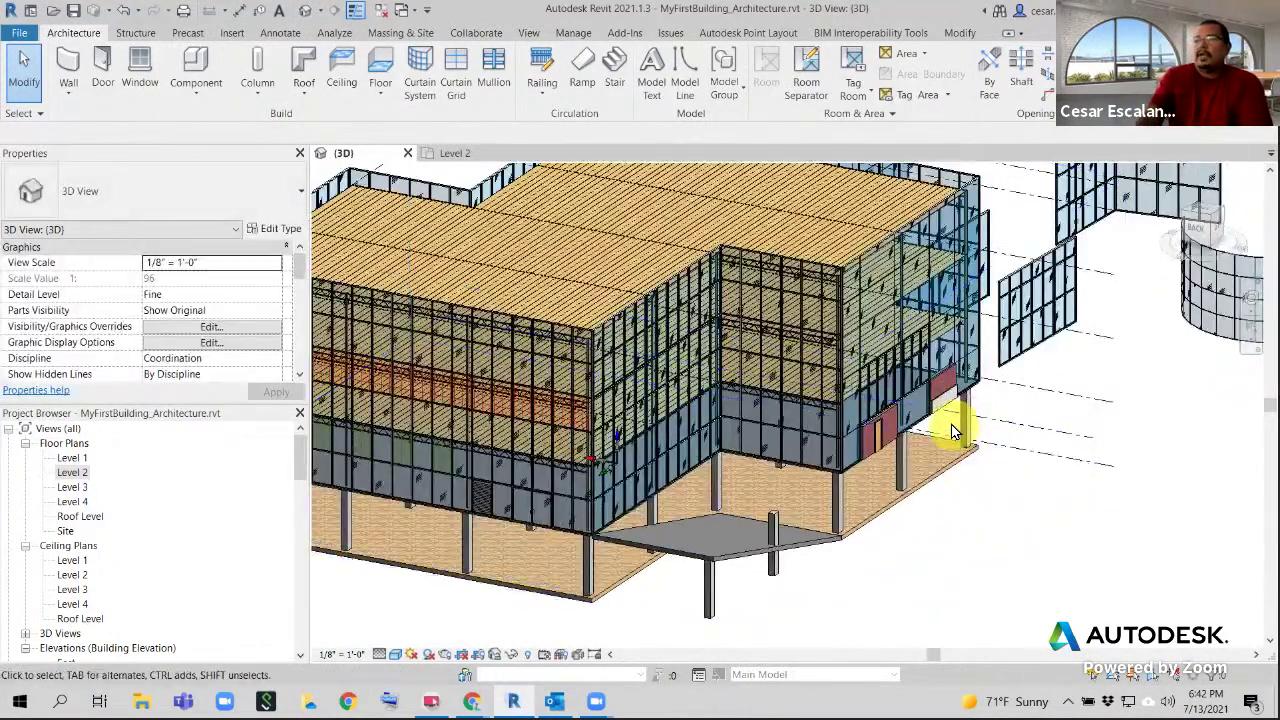
shift+middle_drag(991, 494, 726, 219)
scroll(853, 244, down, 3)
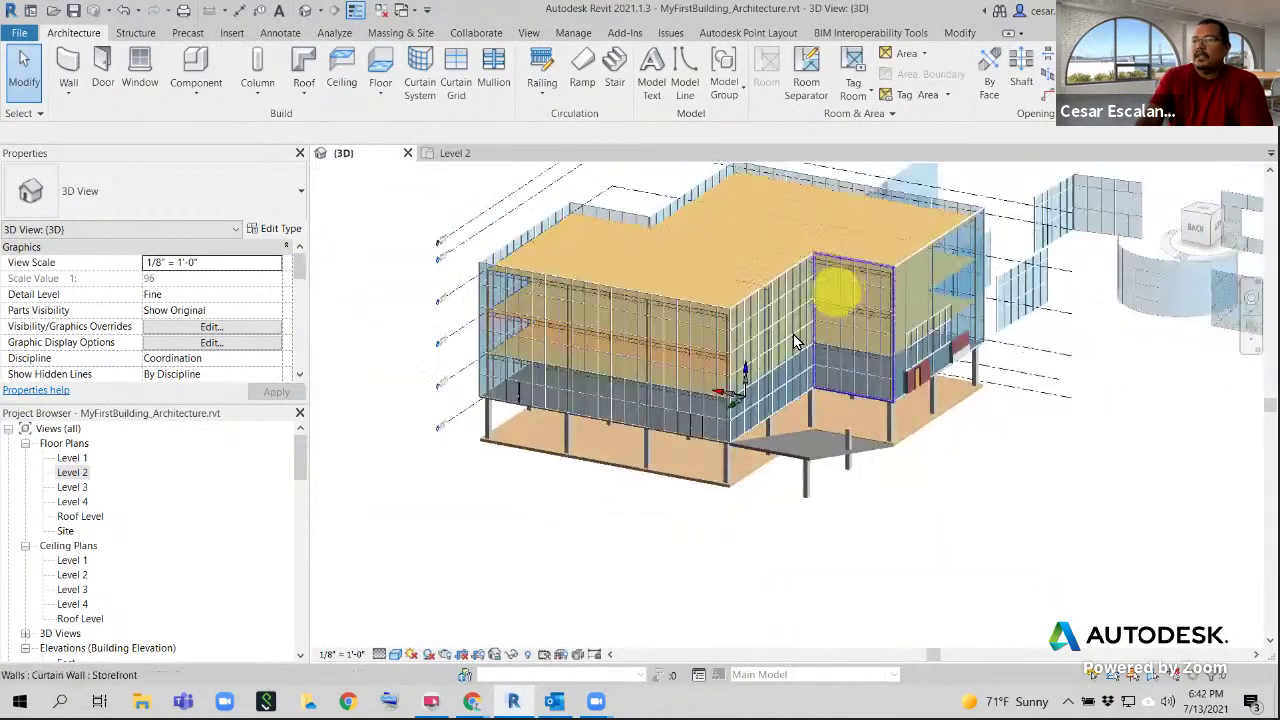
scroll(733, 412, up, 2)
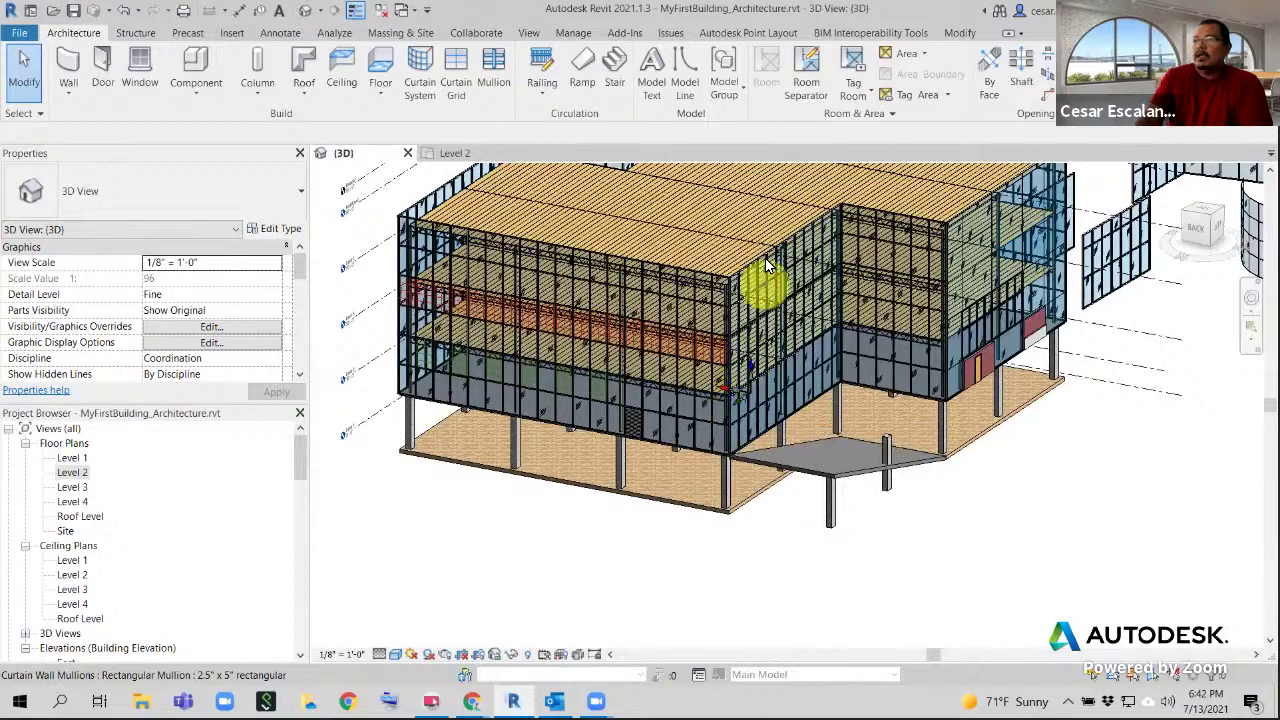
scroll(427, 403, up, 2)
middle_drag(468, 454, 818, 315)
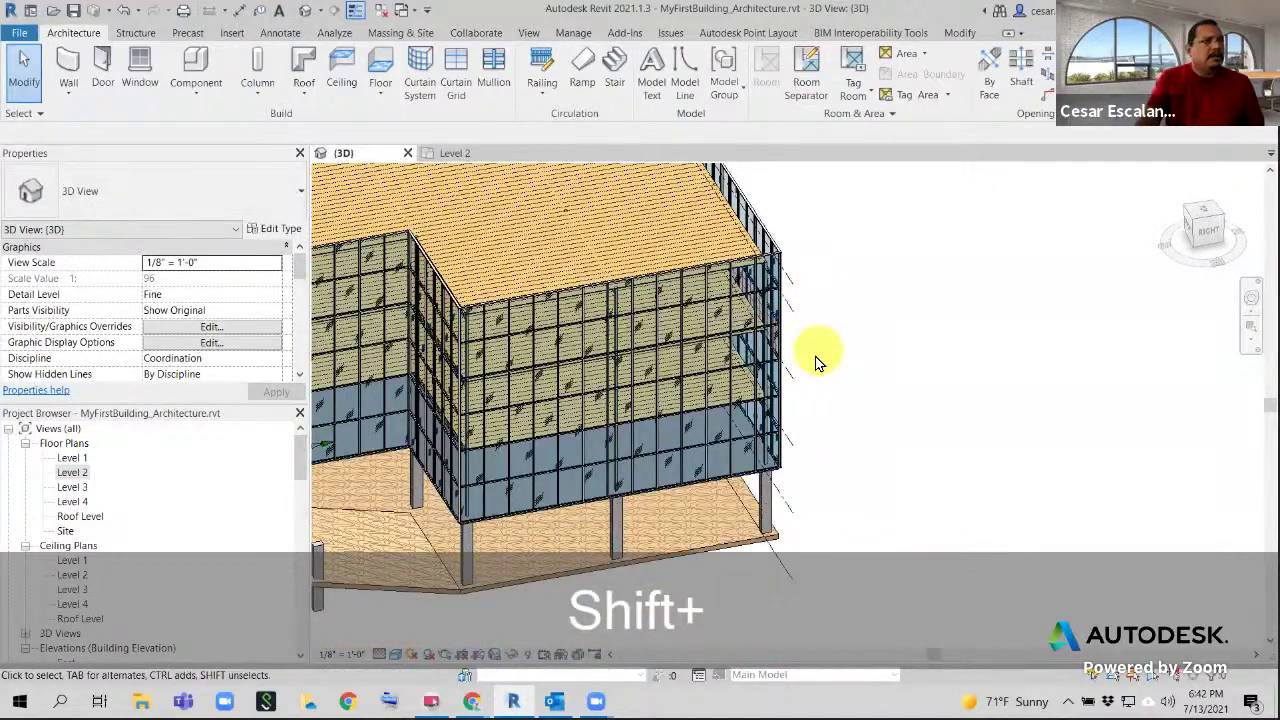
scroll(784, 250, up, 5)
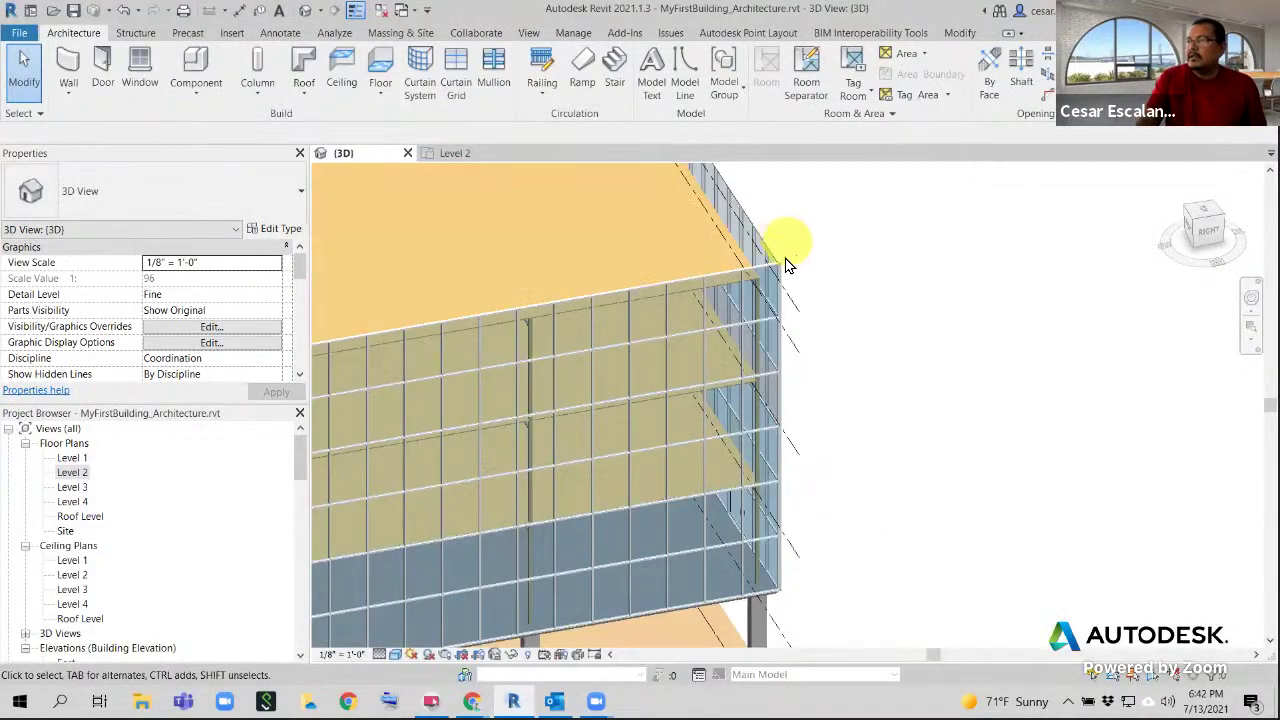
Select and unpin the full-height vertical mullions at the corner where the plain Storefront wall meets the wall with coloured panels
scroll(782, 283, up, 2)
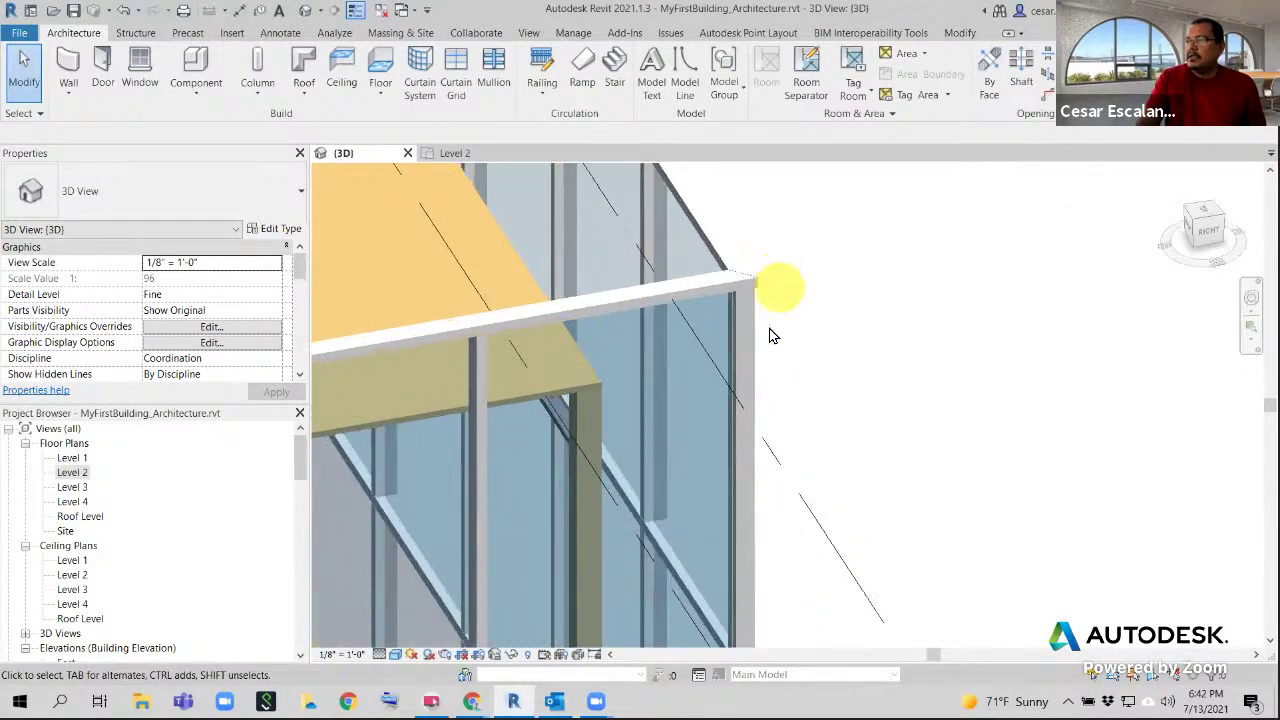
click(763, 348)
shift+middle_drag(763, 350, 698, 150)
shift+middle_drag(713, 351, 809, 258)
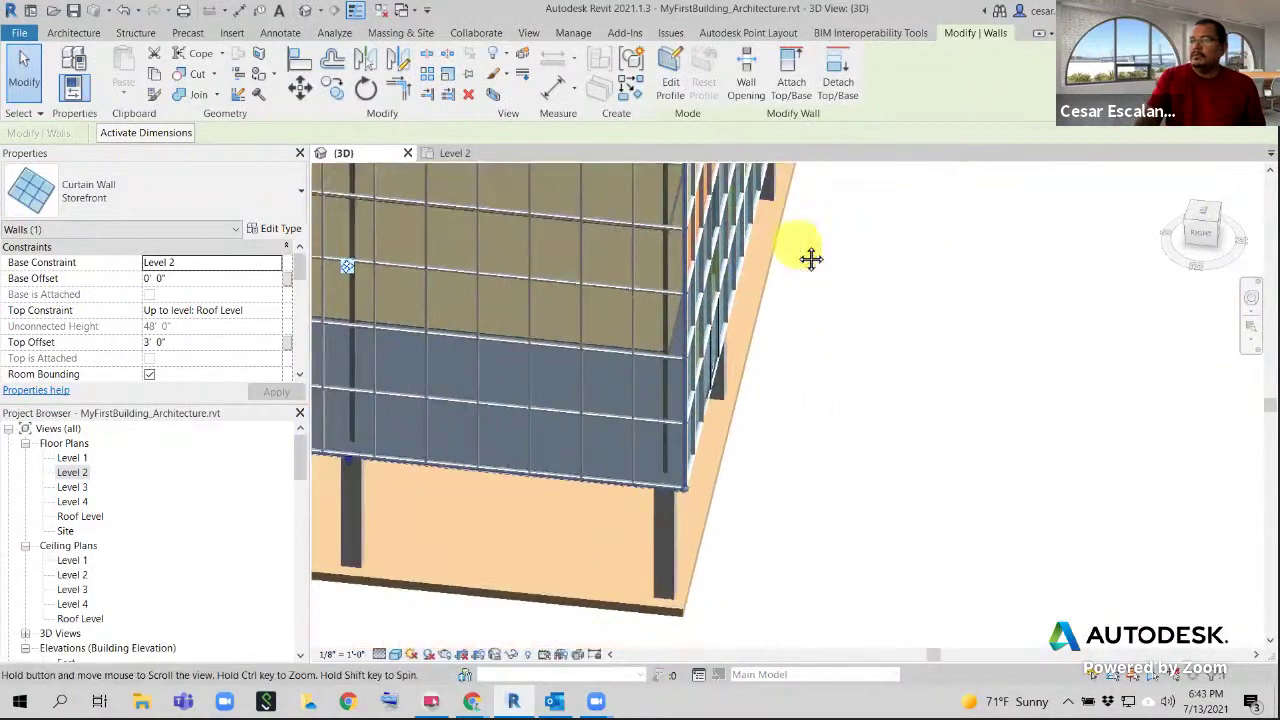
click(757, 489)
mouse_move(757, 489)
shift+middle_down()
mouse_move(811, 497)
mouse_move(826, 514)
mouse_move(763, 483)
mouse_move(763, 517)
mouse_move(757, 491)
shift+middle_up()
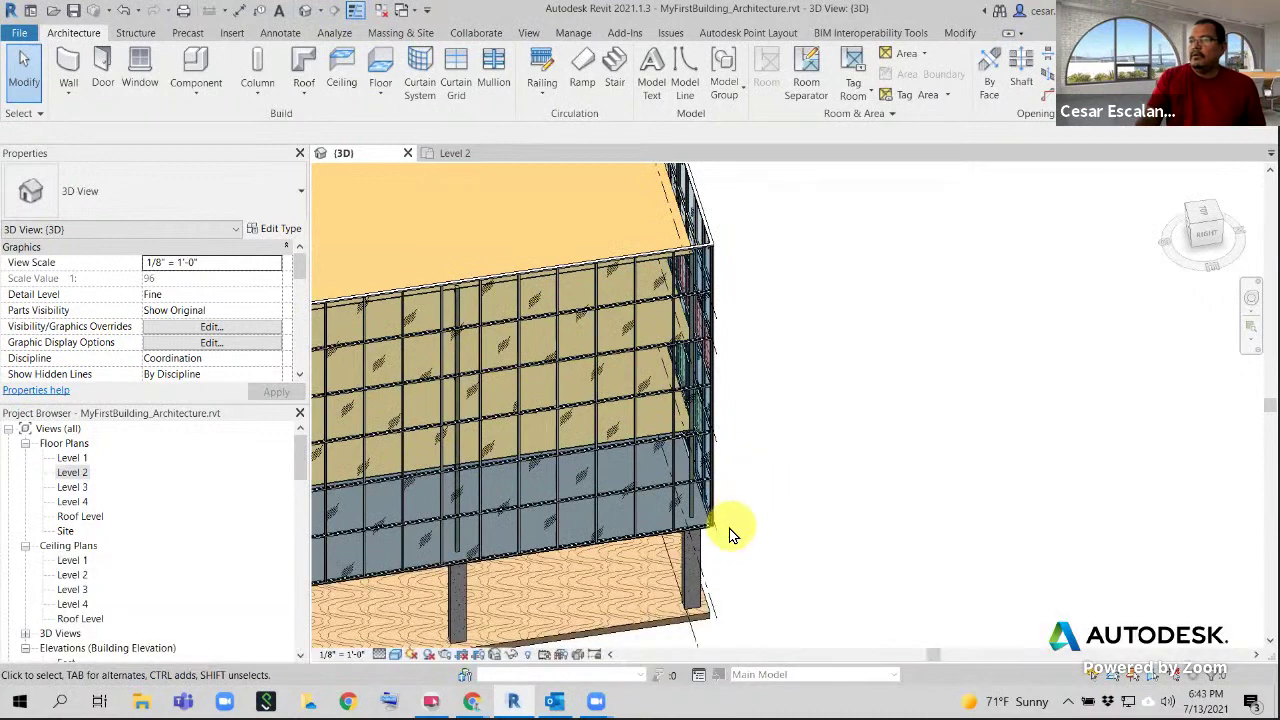
shift+middle_drag(714, 537, 742, 549)
shift+middle_drag(754, 484, 673, 505)
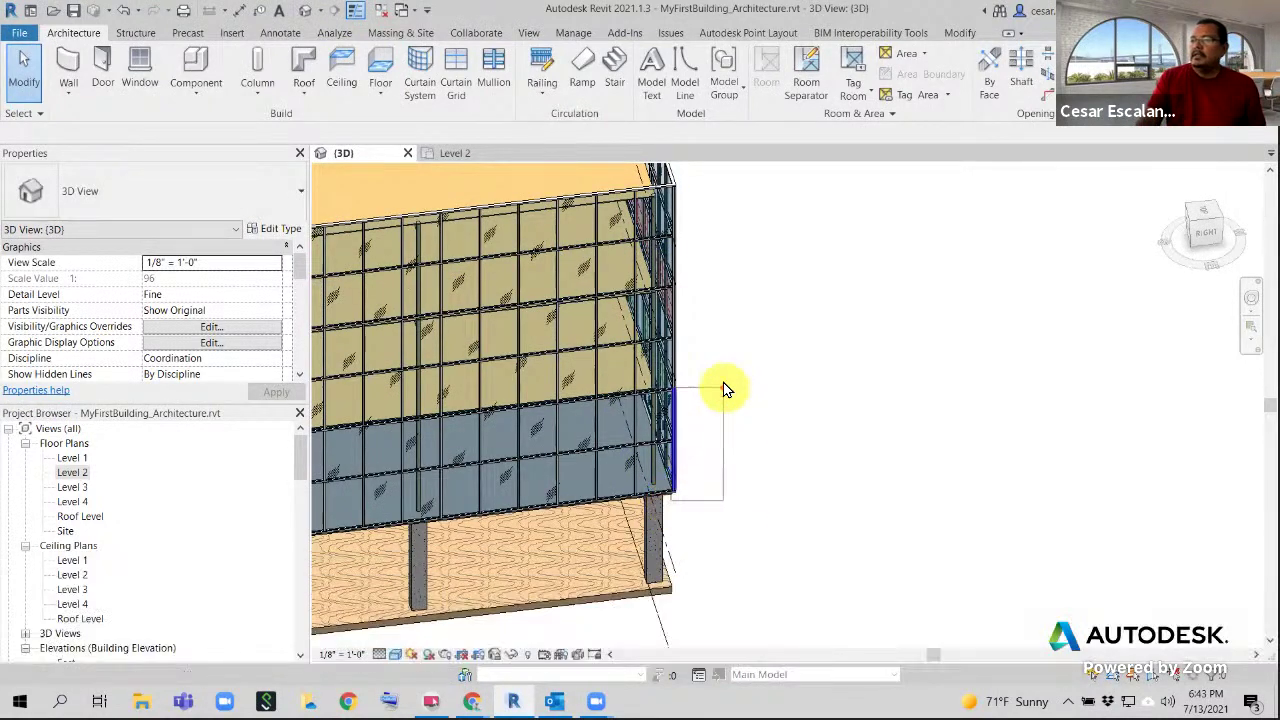
drag(736, 176, 738, 180)
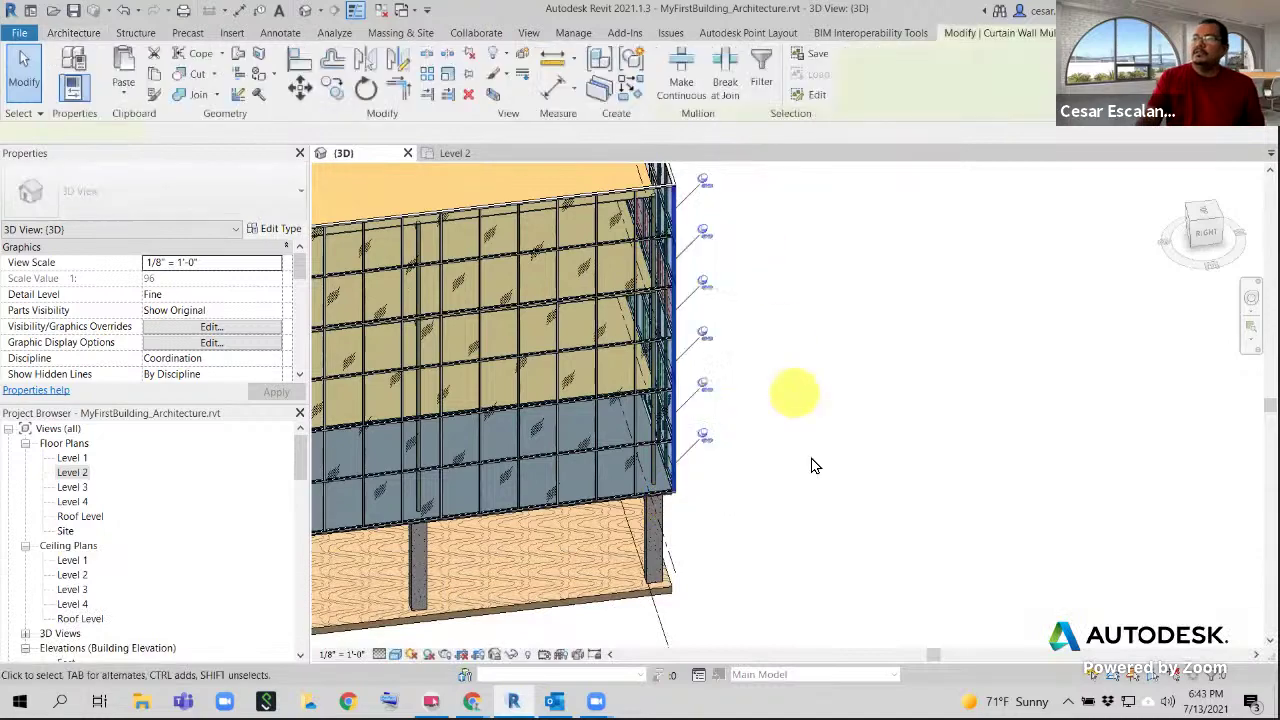
shift+middle_drag(806, 500, 731, 457)
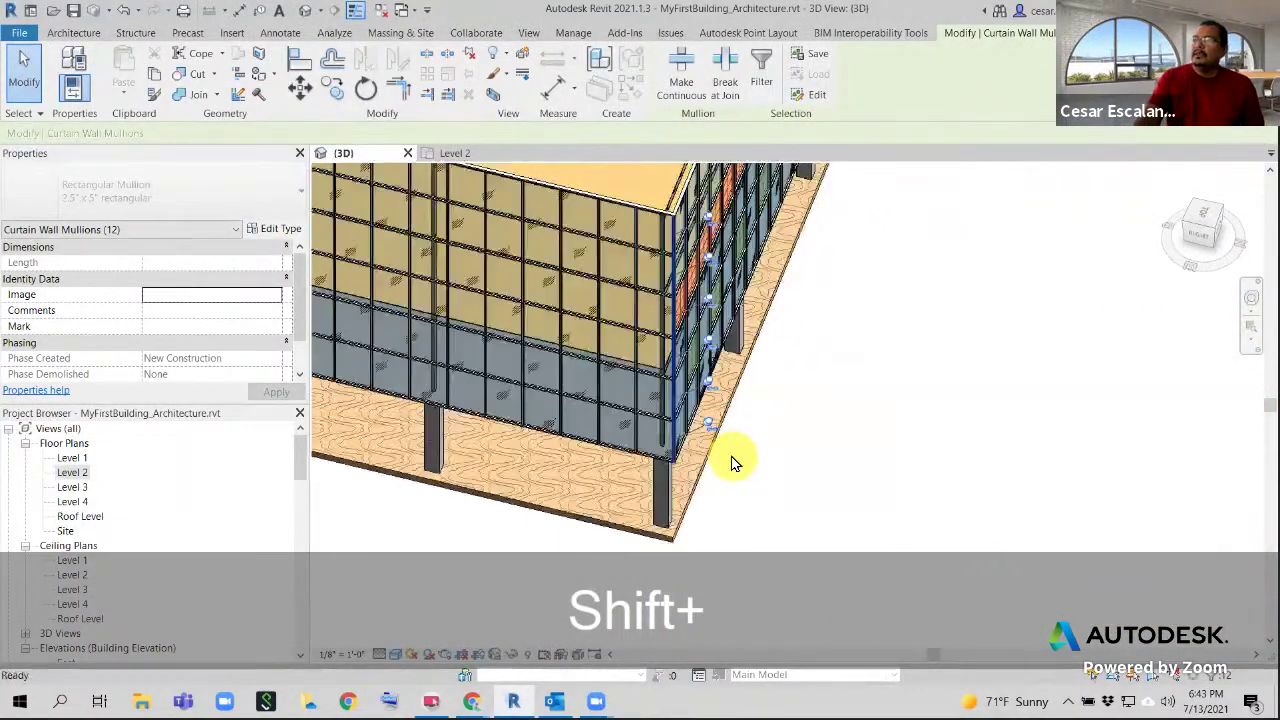
click(468, 55)
Change the selected corner mullions to the 5" x 5" Quad Corner type, deleting the overlapping mullions on the neighbouring wall
click(213, 198)
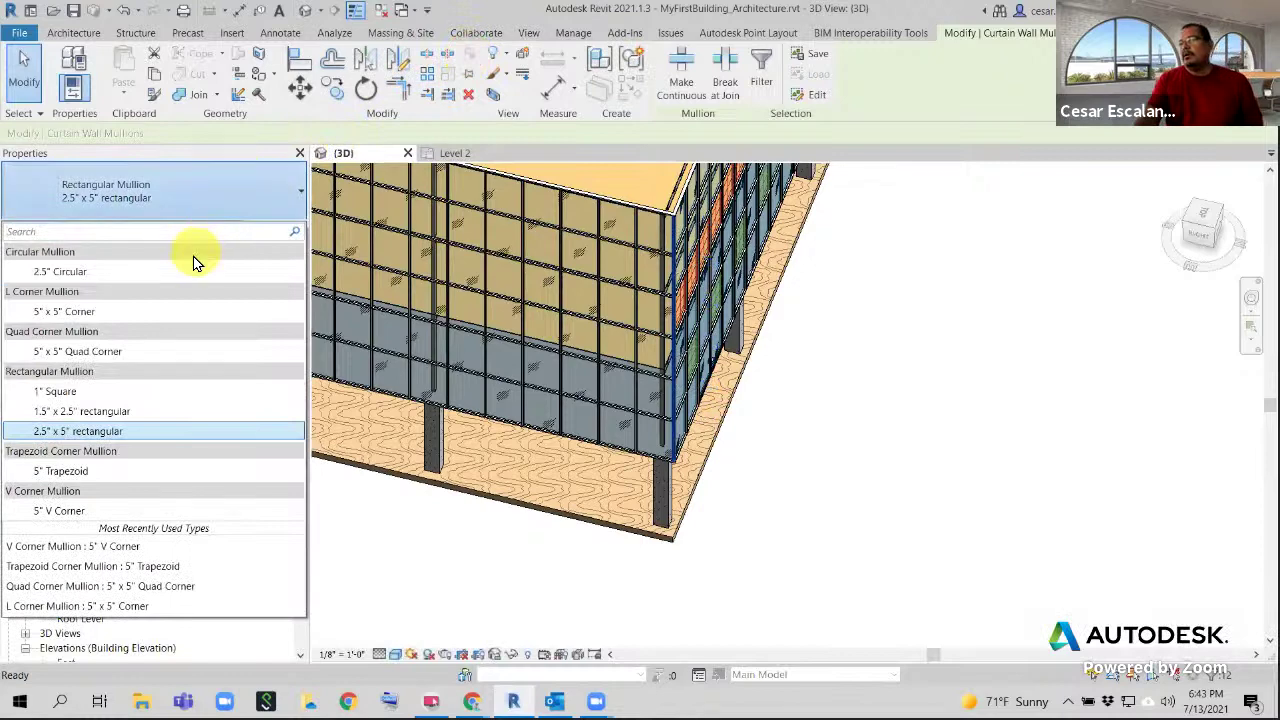
click(93, 352)
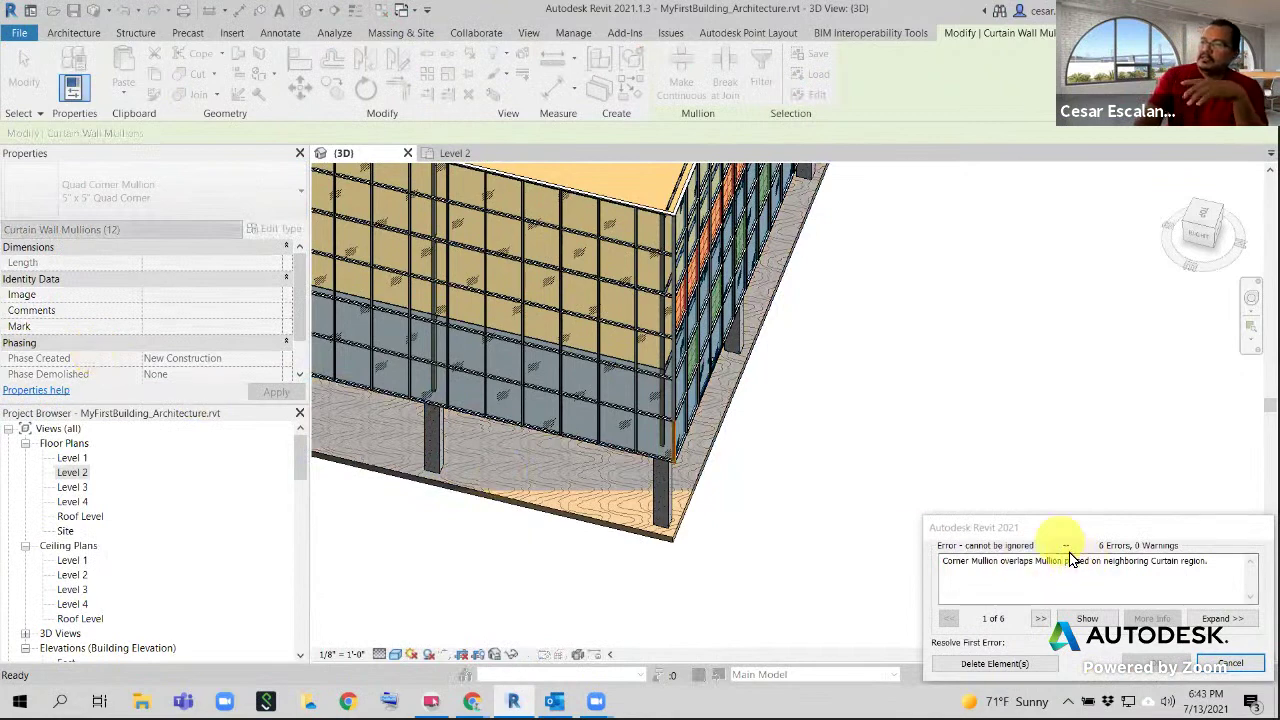
drag(1057, 528, 962, 293)
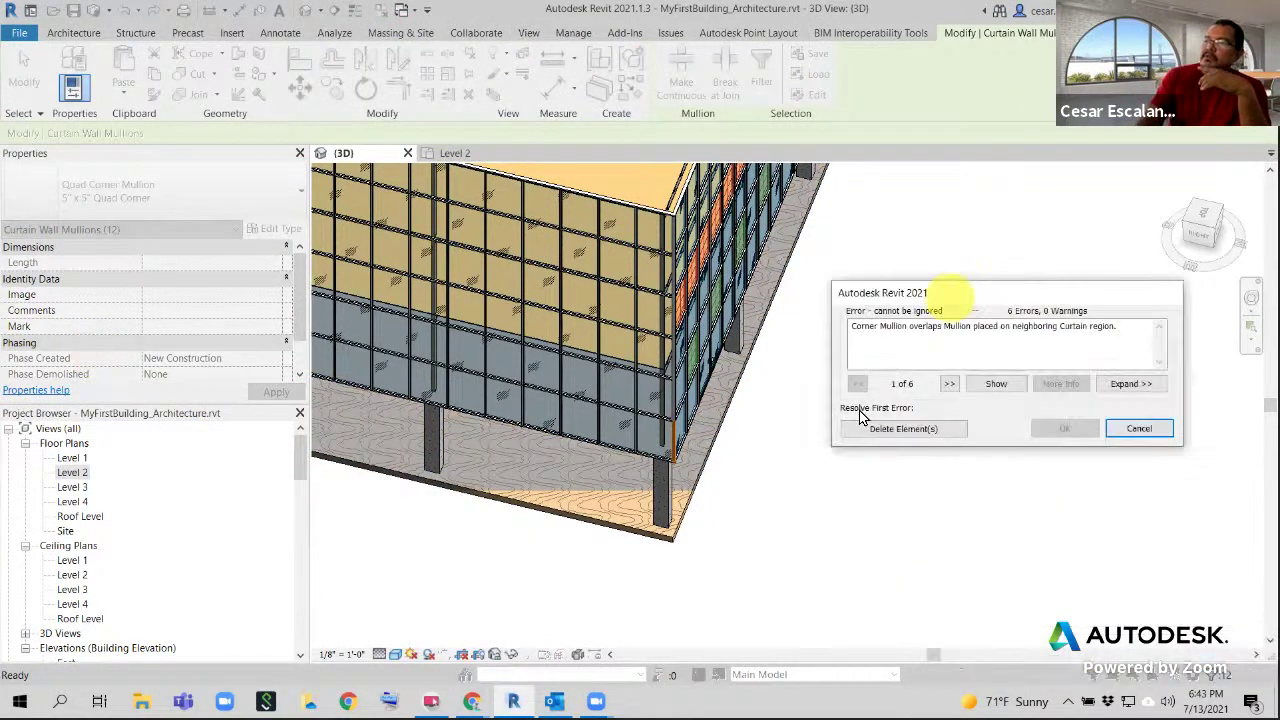
click(906, 429)
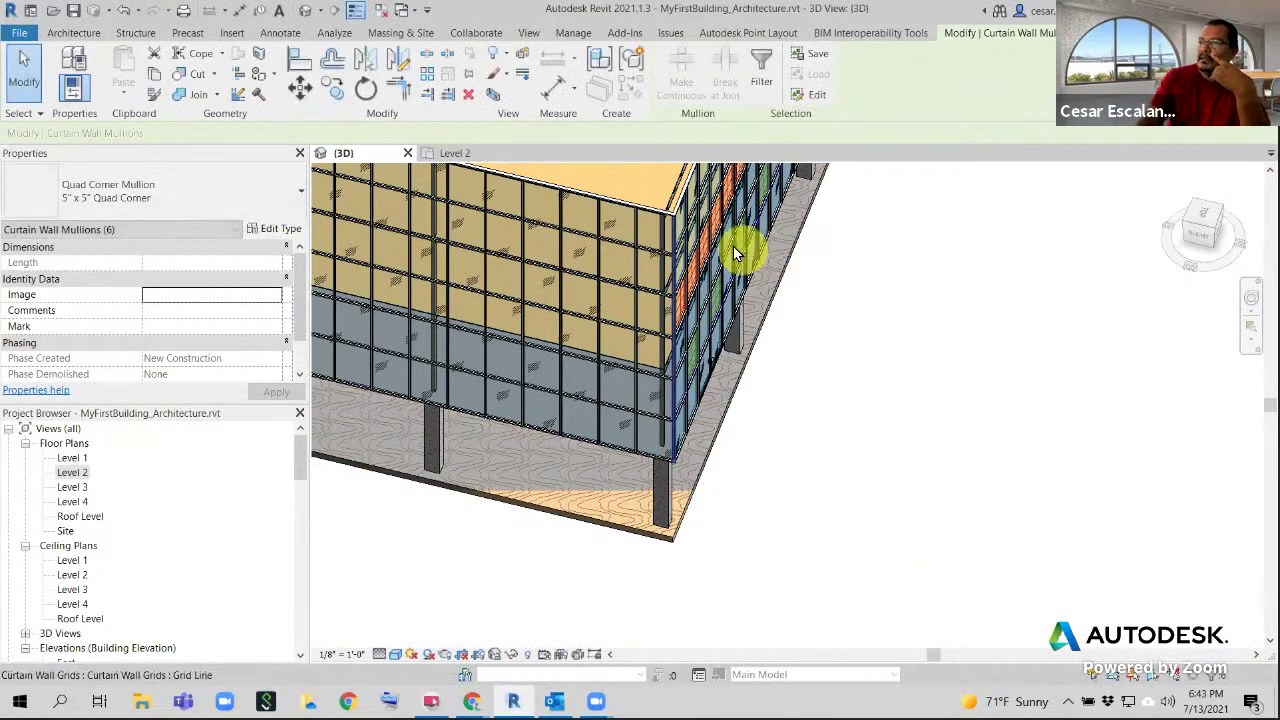
scroll(693, 236, up, 6)
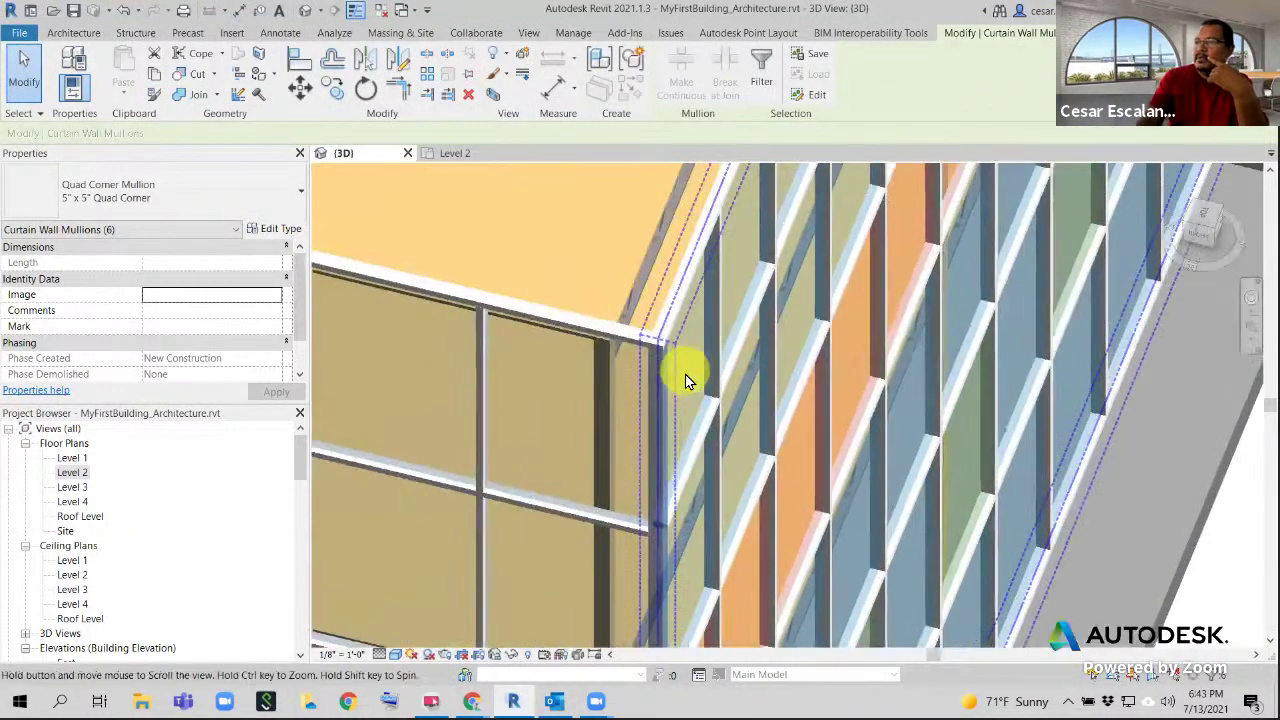
scroll(683, 374, up, 4)
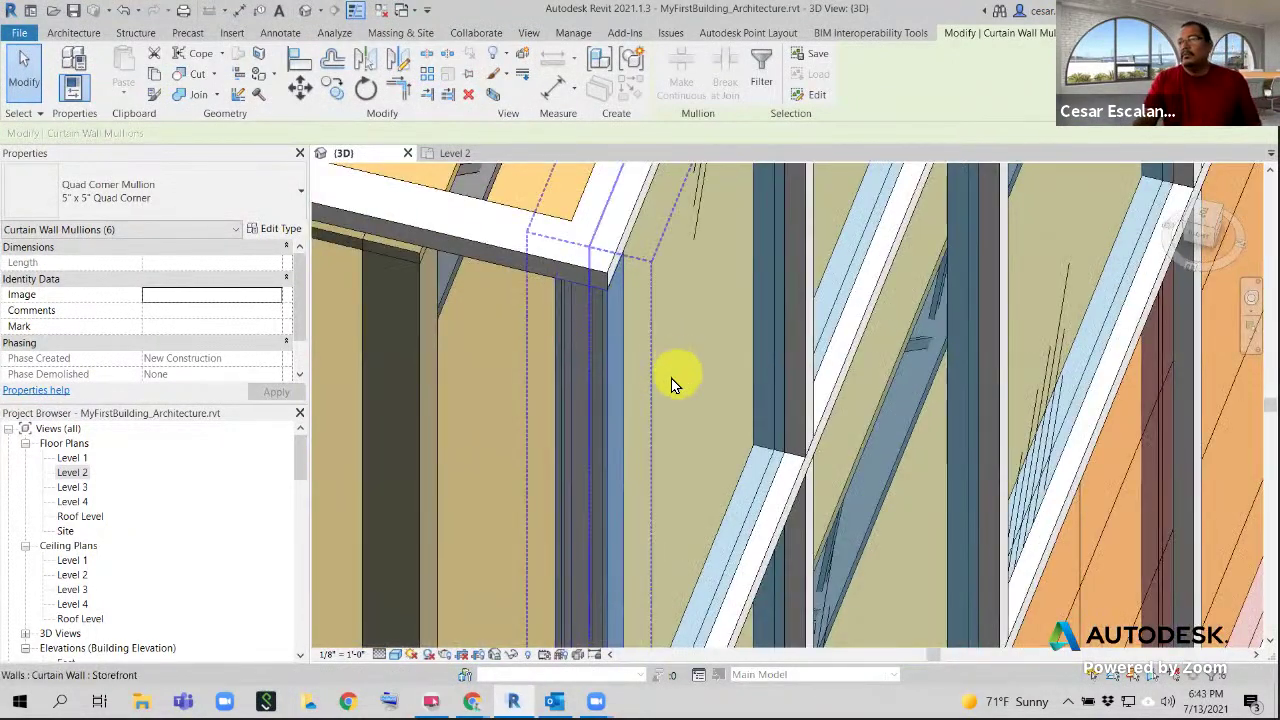
key(Escape)
key(Escape)
scroll(659, 392, down, 4)
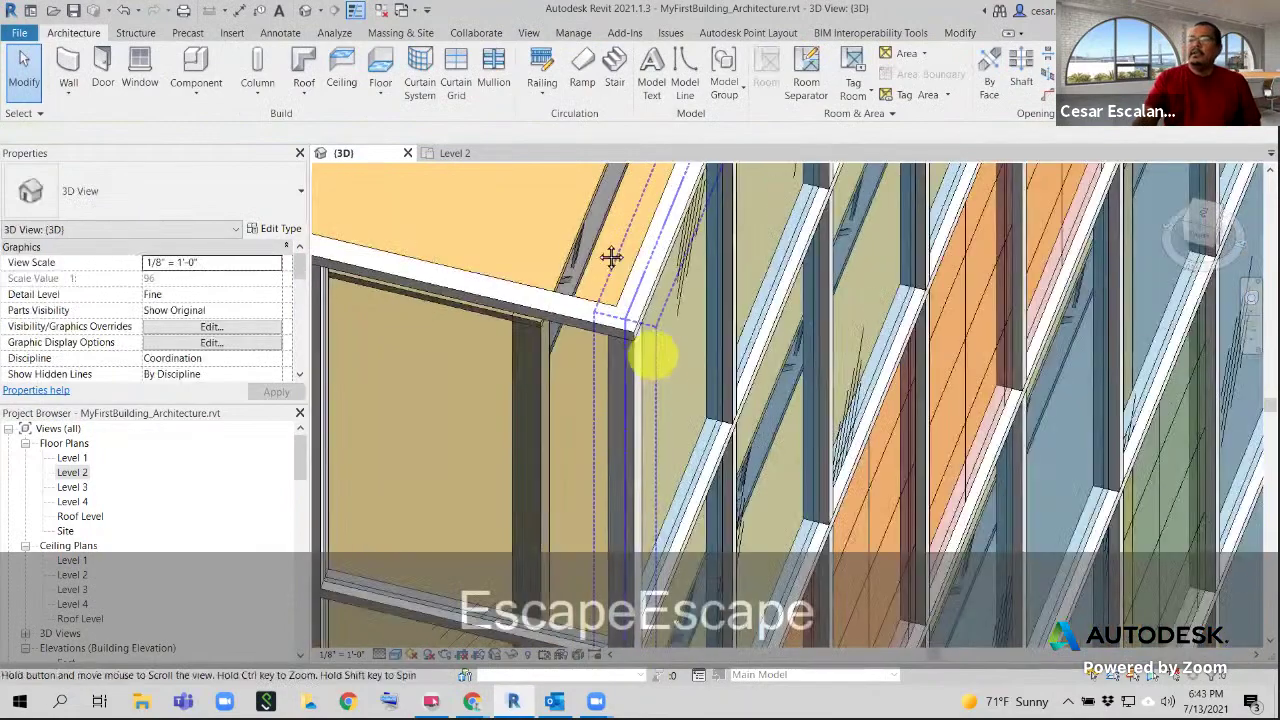
Select and unpin the full-height vertical mullions at the opposite building corner, beside the level markers
shift+middle_drag(631, 289, 696, 340)
scroll(805, 420, down, 5)
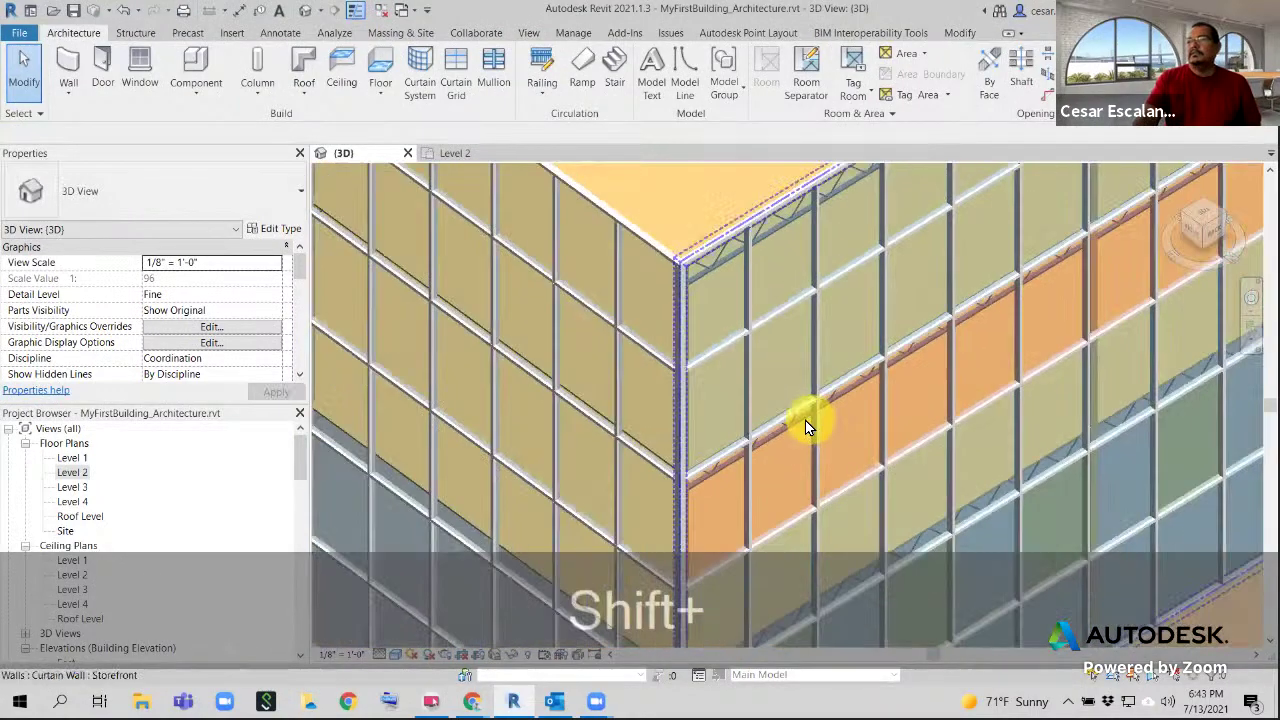
scroll(801, 427, down, 5)
shift+middle_drag(766, 434, 657, 335)
scroll(600, 320, up, 6)
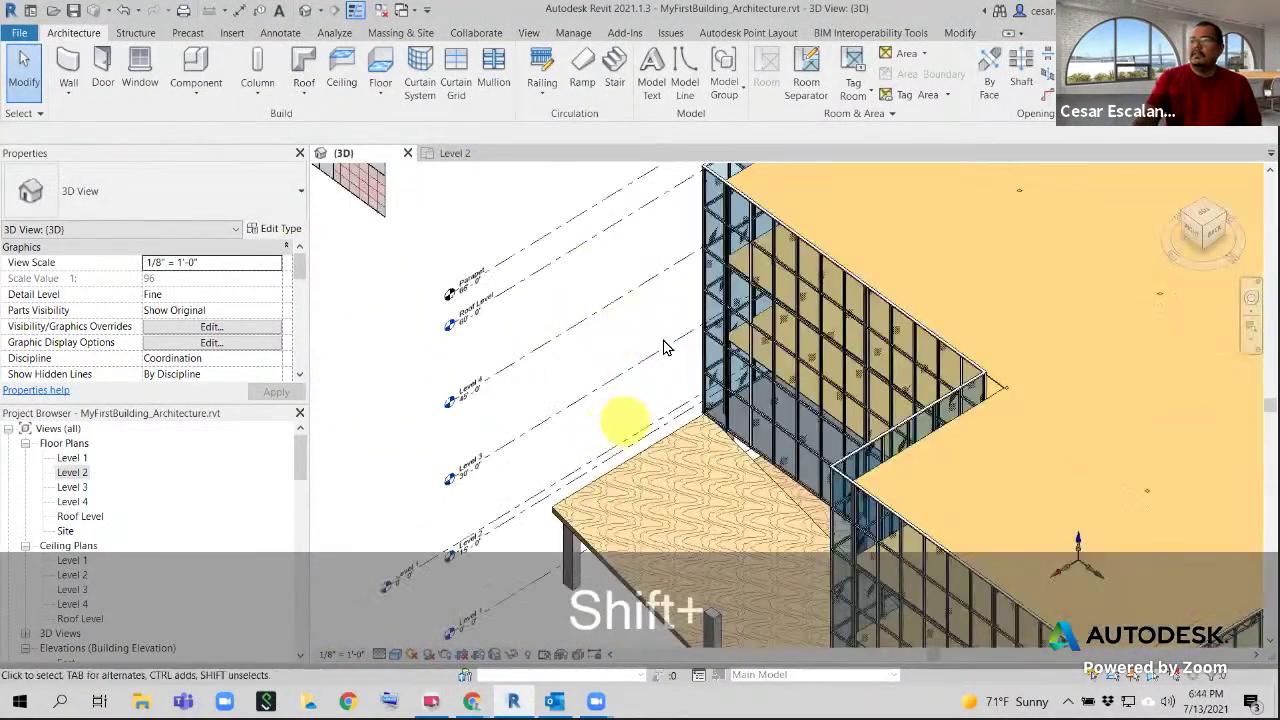
middle_drag(639, 425, 613, 474)
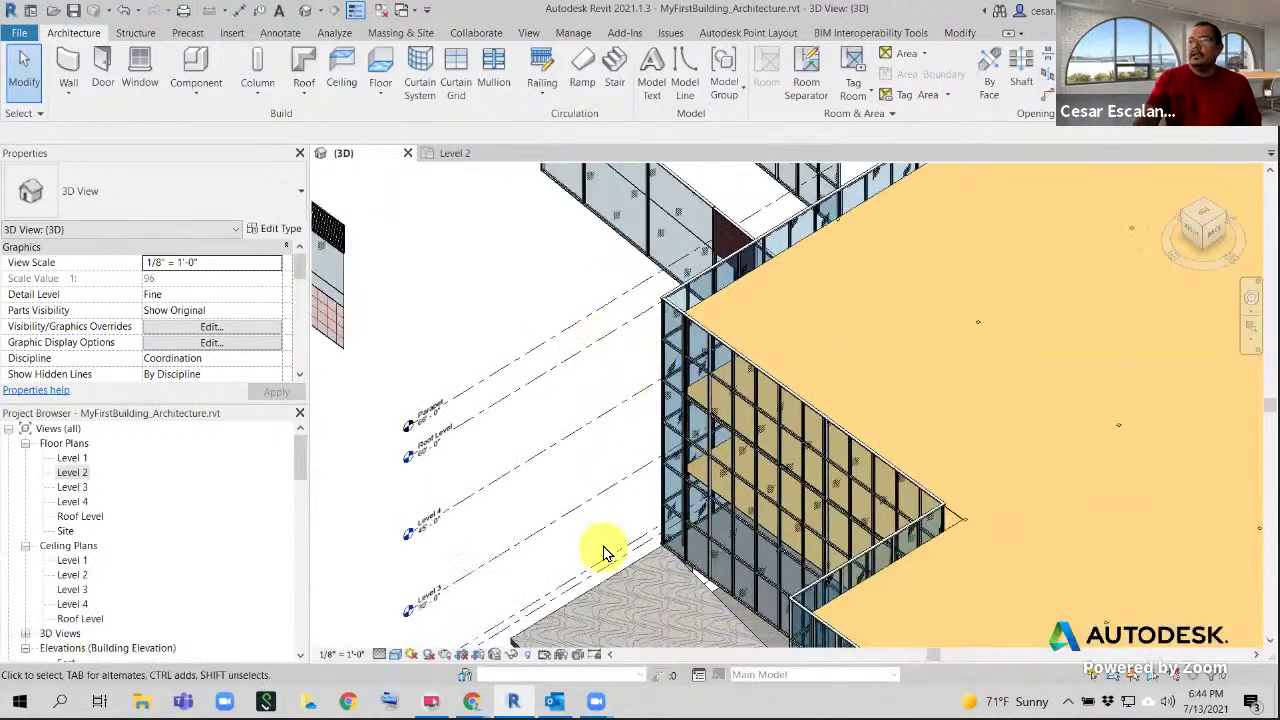
scroll(605, 538, up, 3)
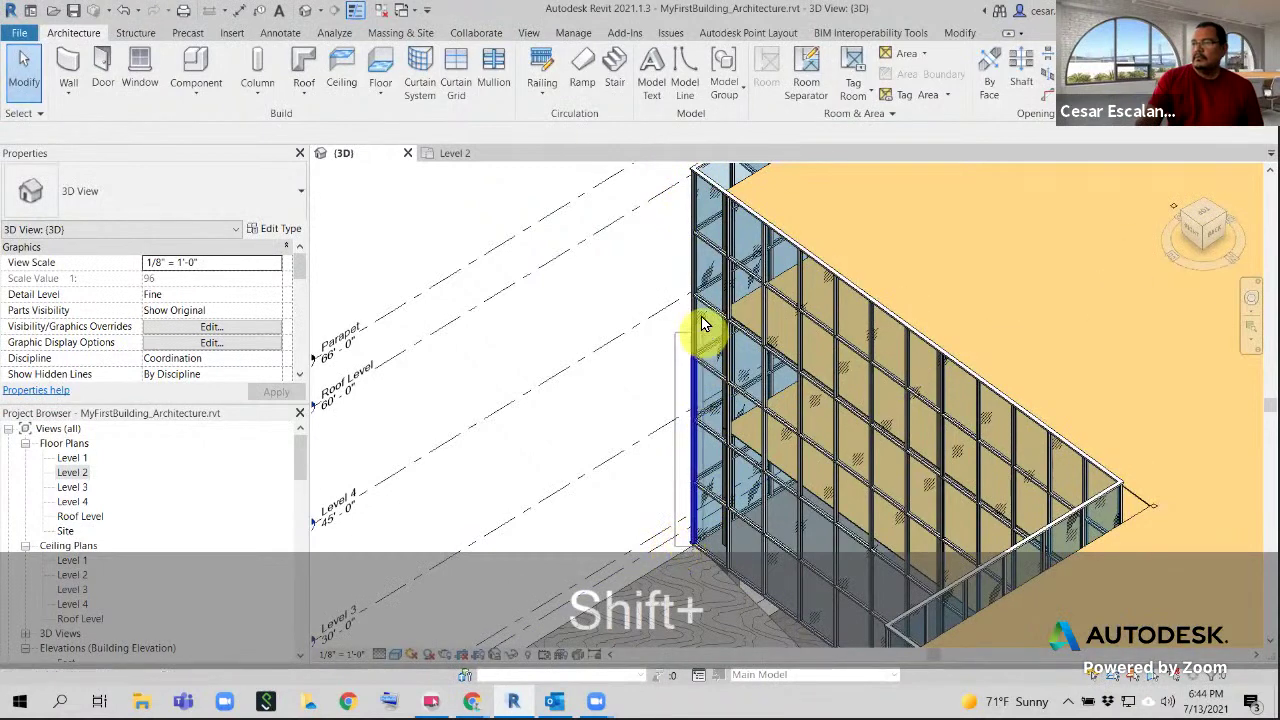
click(703, 172)
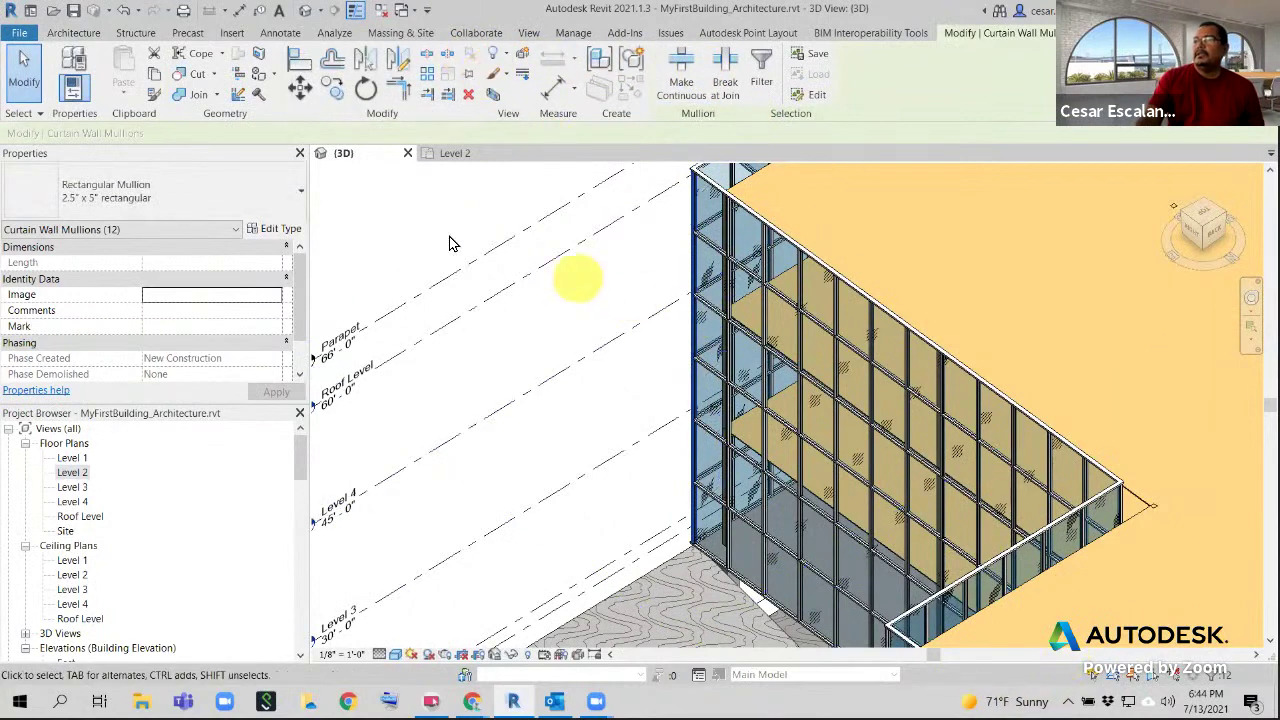
Convert the mullions at the corner beside the level markers to 5" x 5" Quad Corner, deleting the overlapping elements
click(183, 193)
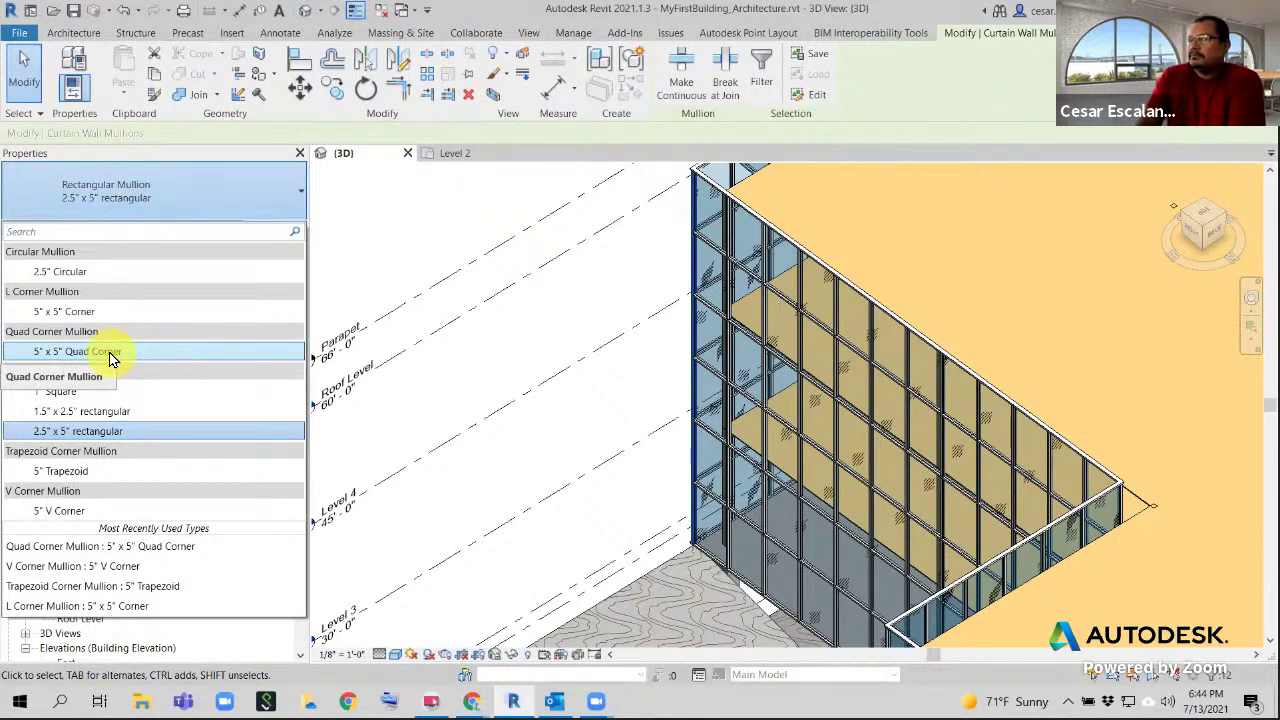
click(109, 352)
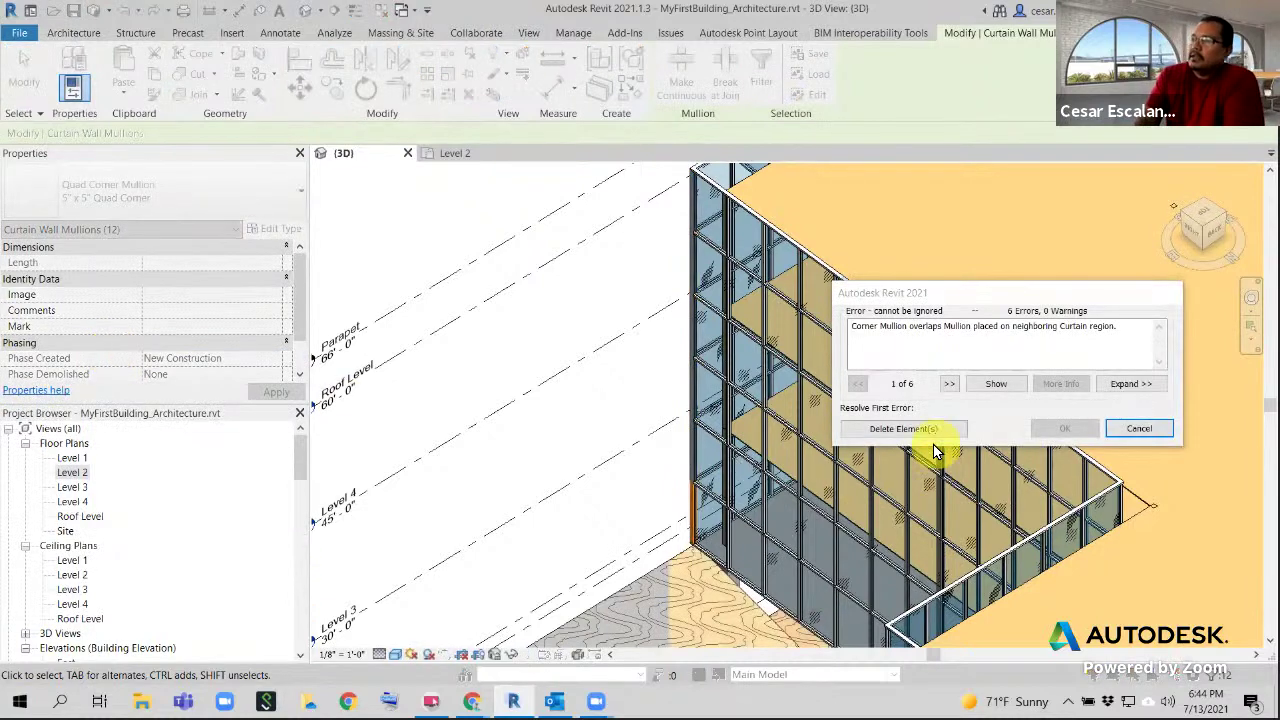
click(903, 428)
scroll(690, 240, up, 4)
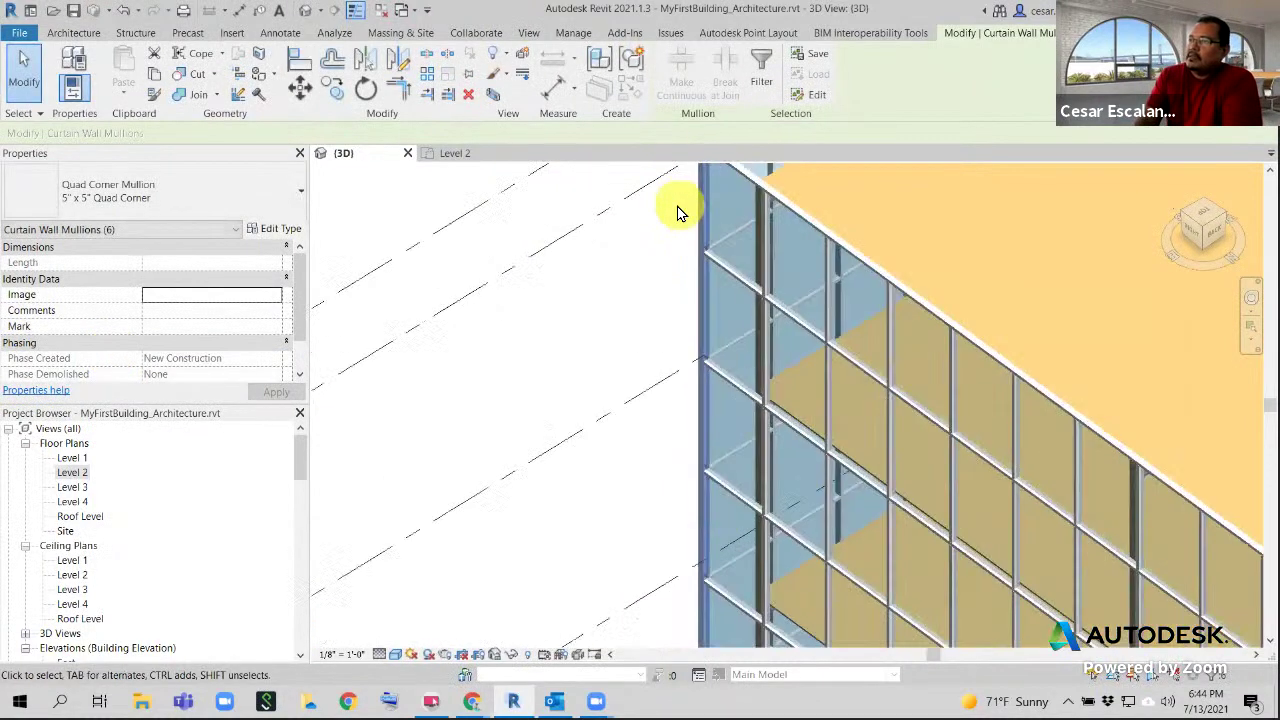
click(638, 280)
middle_drag(638, 282, 565, 560)
scroll(656, 395, up, 2)
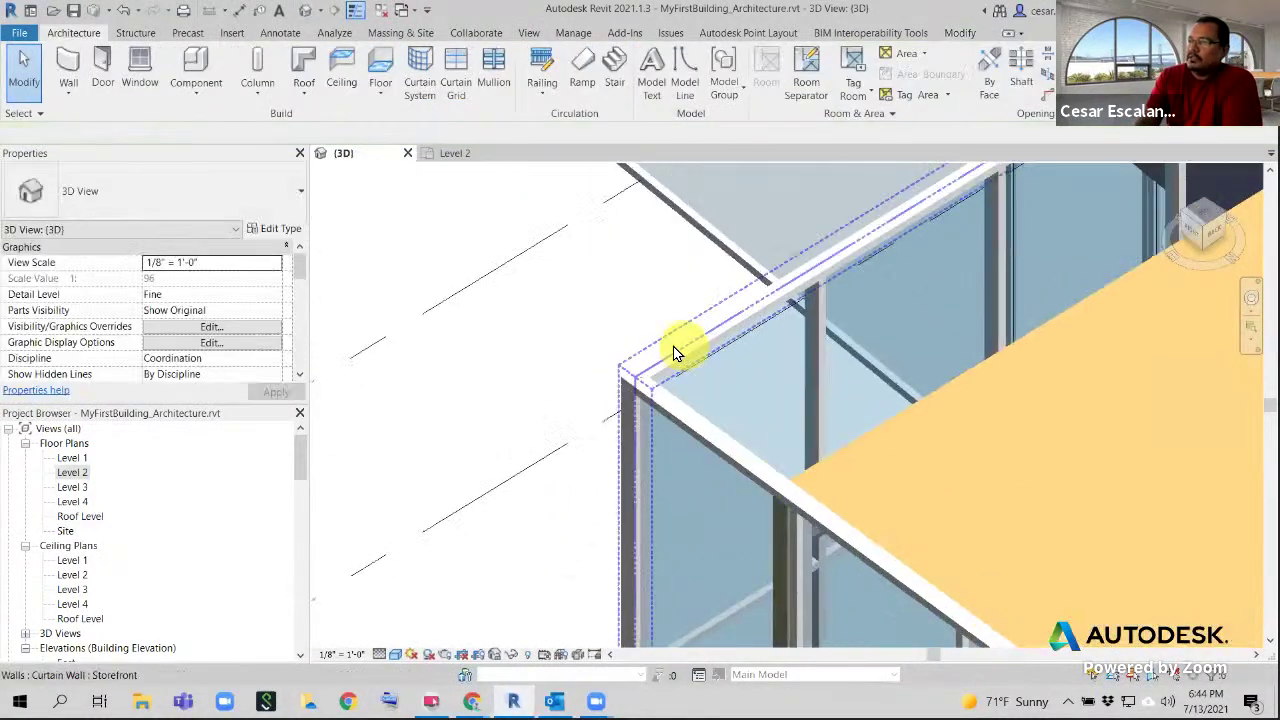
Examine the whole building with its curtain walls and the separate sample curtain walls behind it
scroll(650, 438, down, 5)
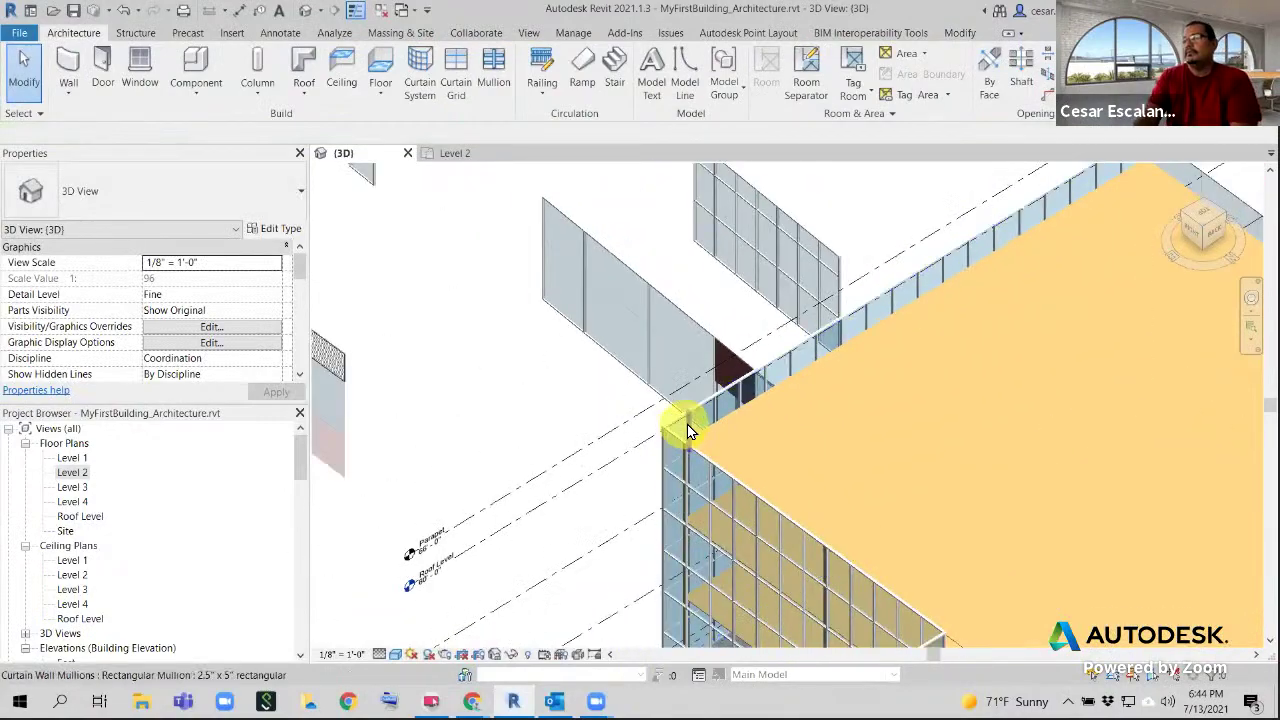
middle_drag(840, 300, 506, 174)
scroll(620, 316, down, 3)
mouse_move(643, 398)
middle_down()
mouse_move(546, 232)
mouse_move(808, 534)
middle_up()
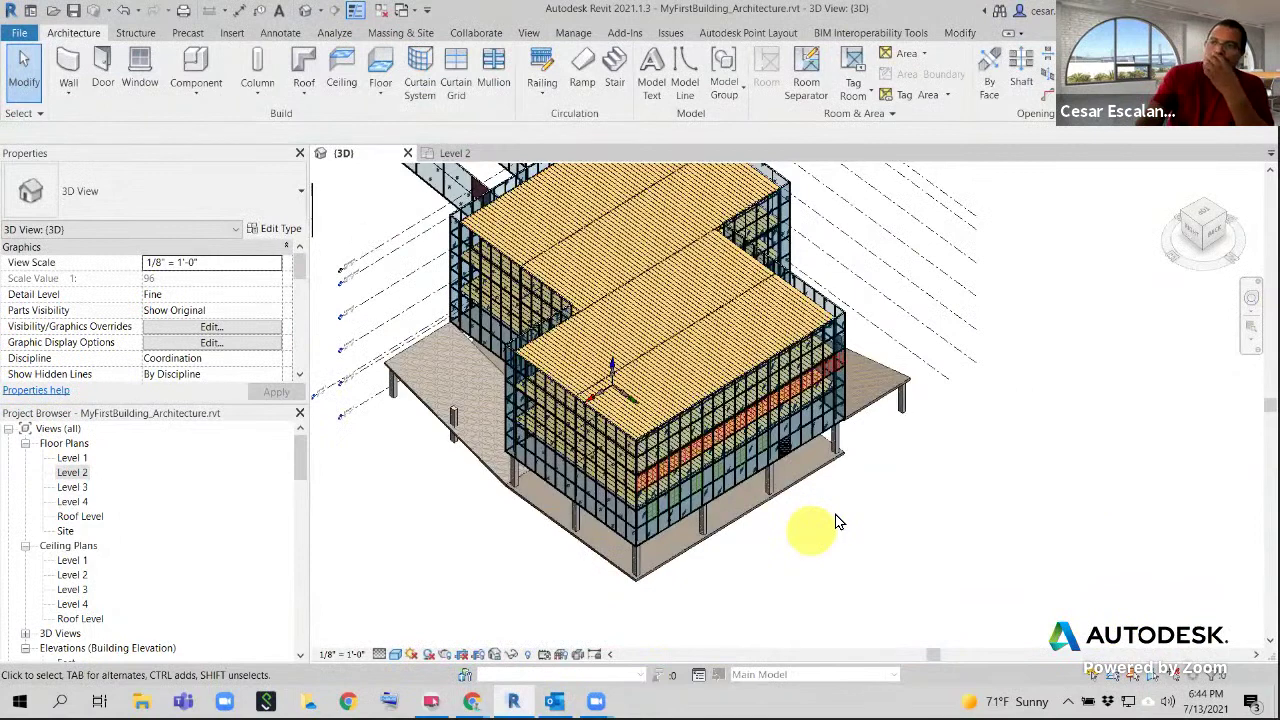
middle_drag(820, 533, 1077, 480)
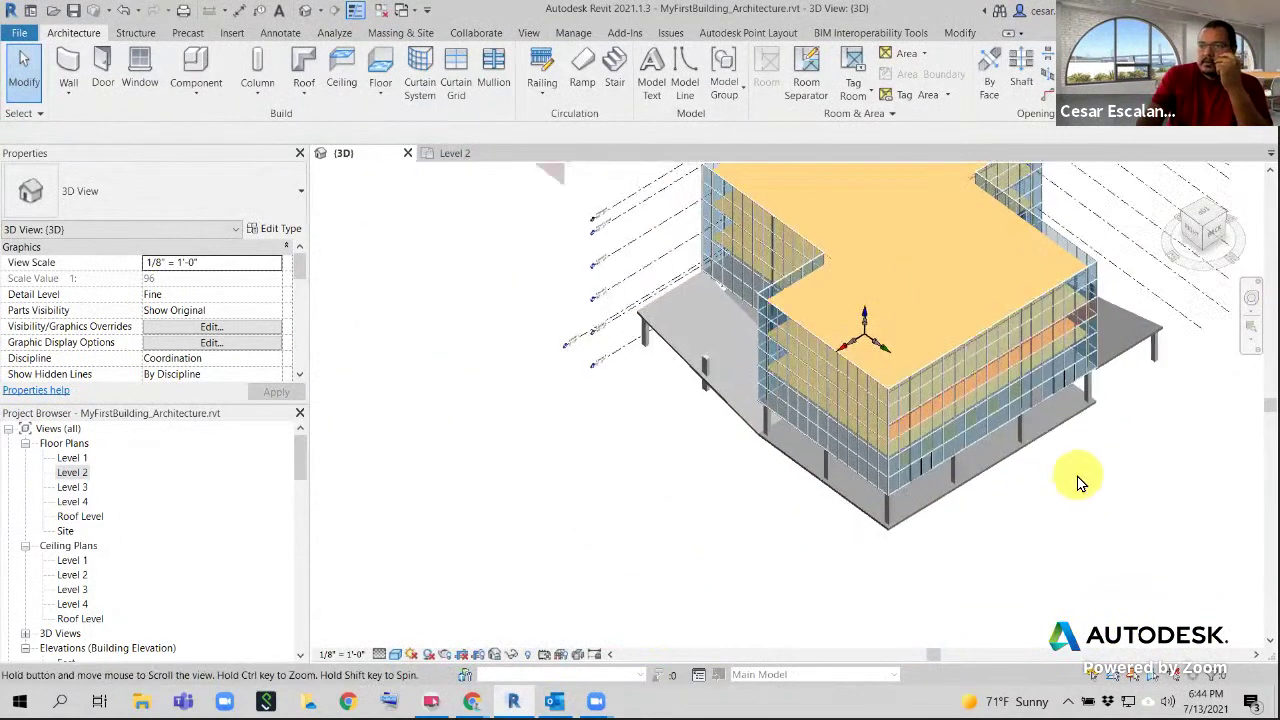
scroll(1075, 481, down, 2)
middle_drag(726, 425, 662, 608)
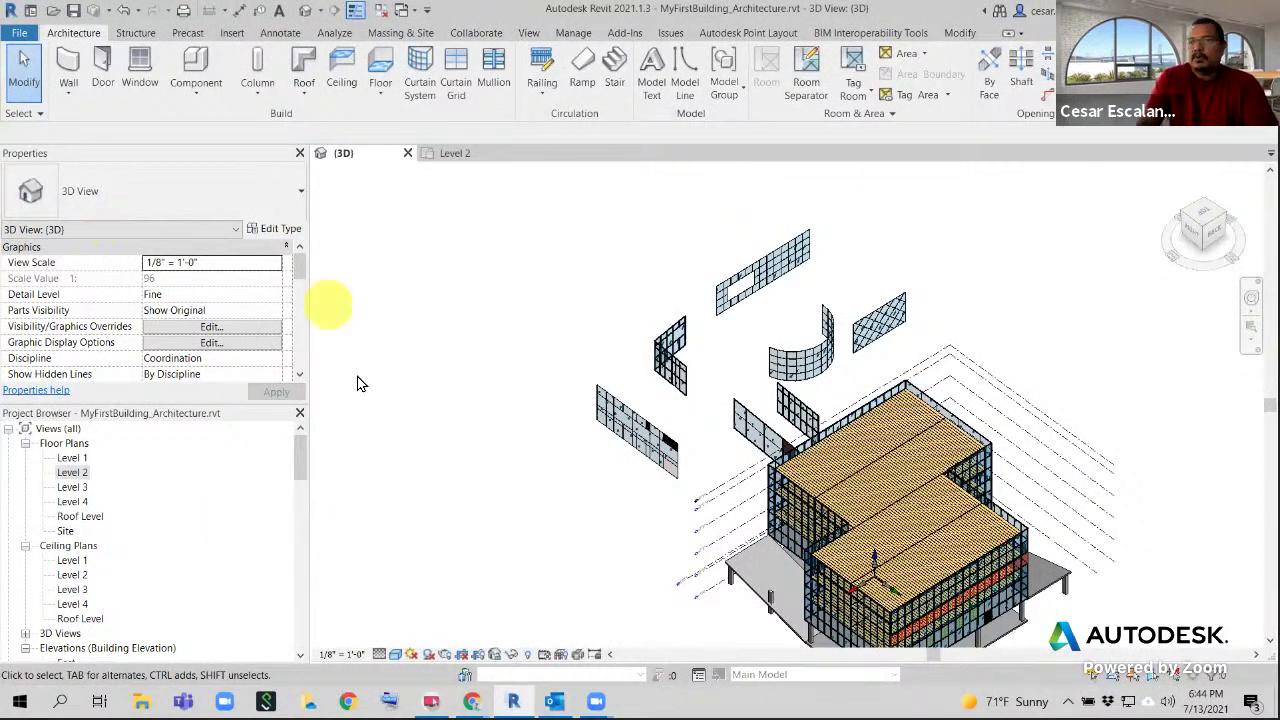
click(72, 100)
click(94, 120)
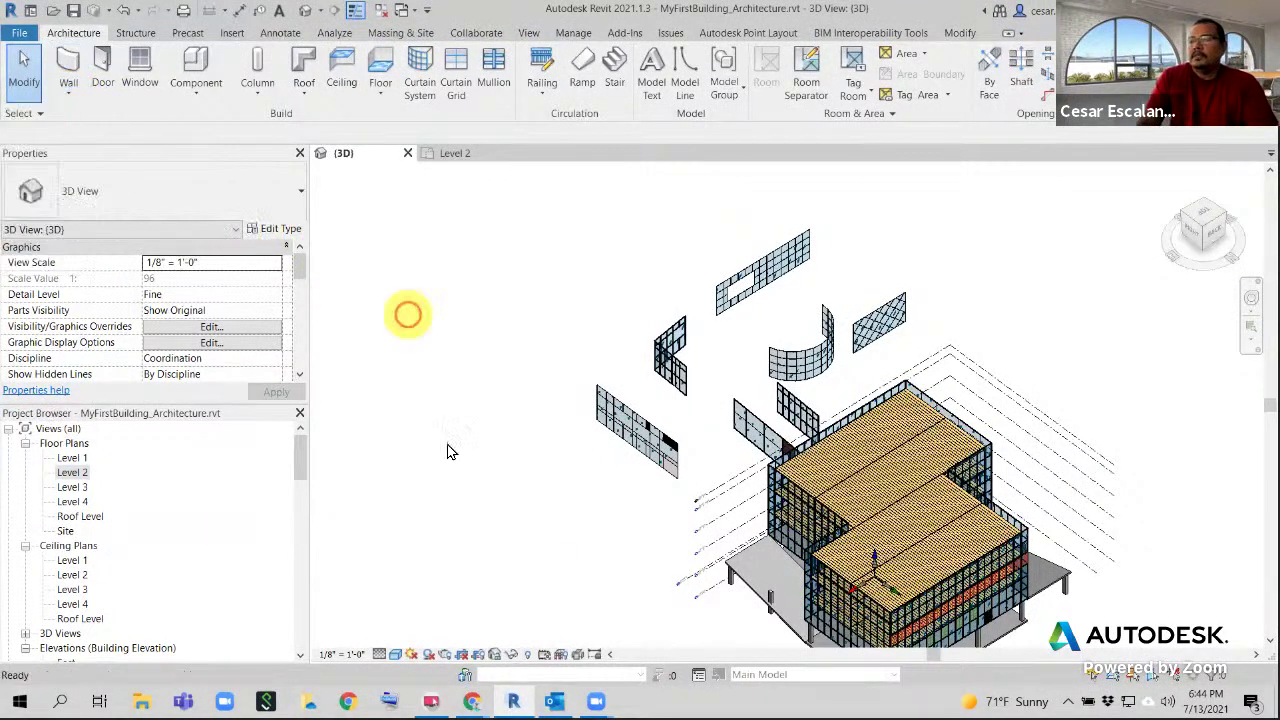
click(414, 533)
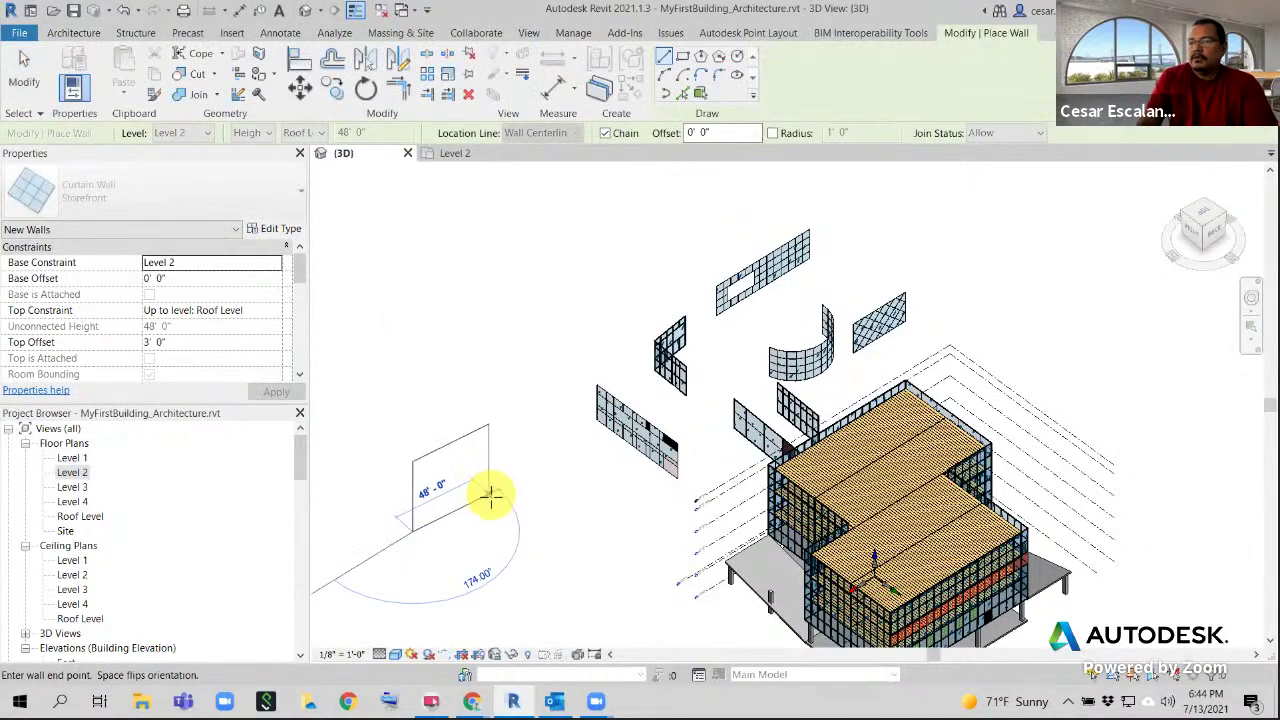
scroll(486, 480, up, 2)
scroll(348, 308, up, 2)
key(Escape)
key(Escape)
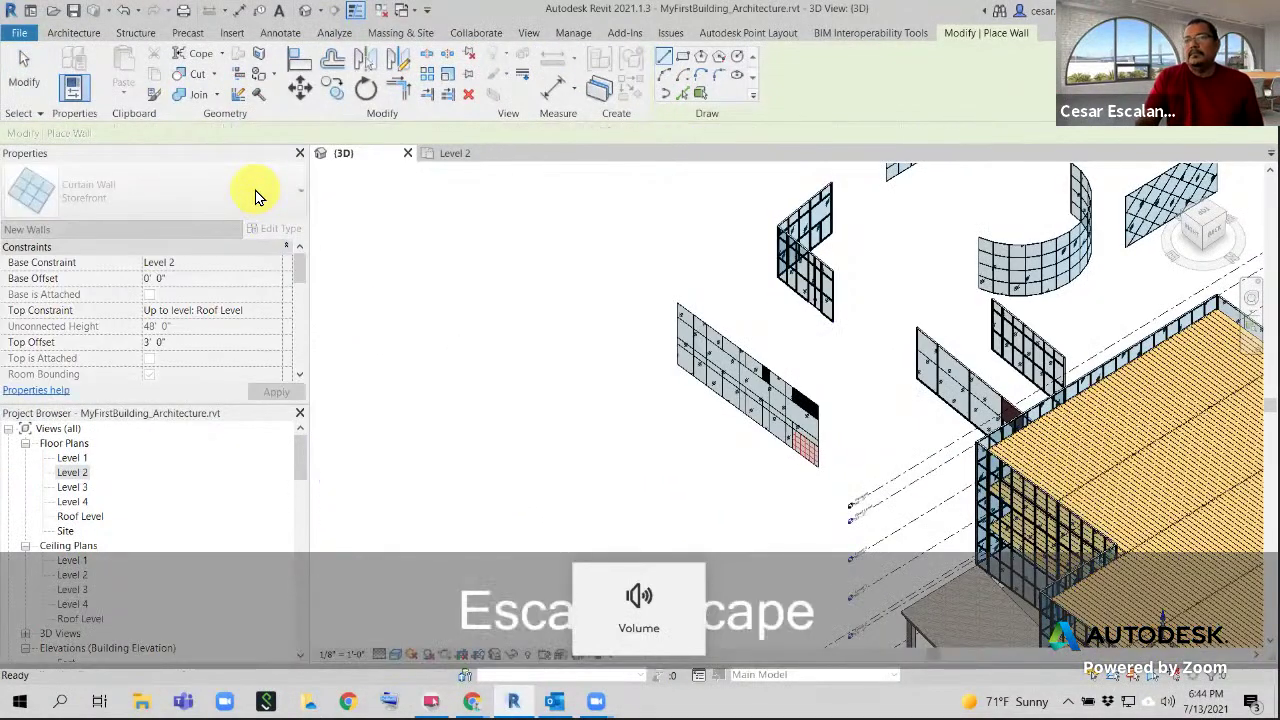
click(289, 198)
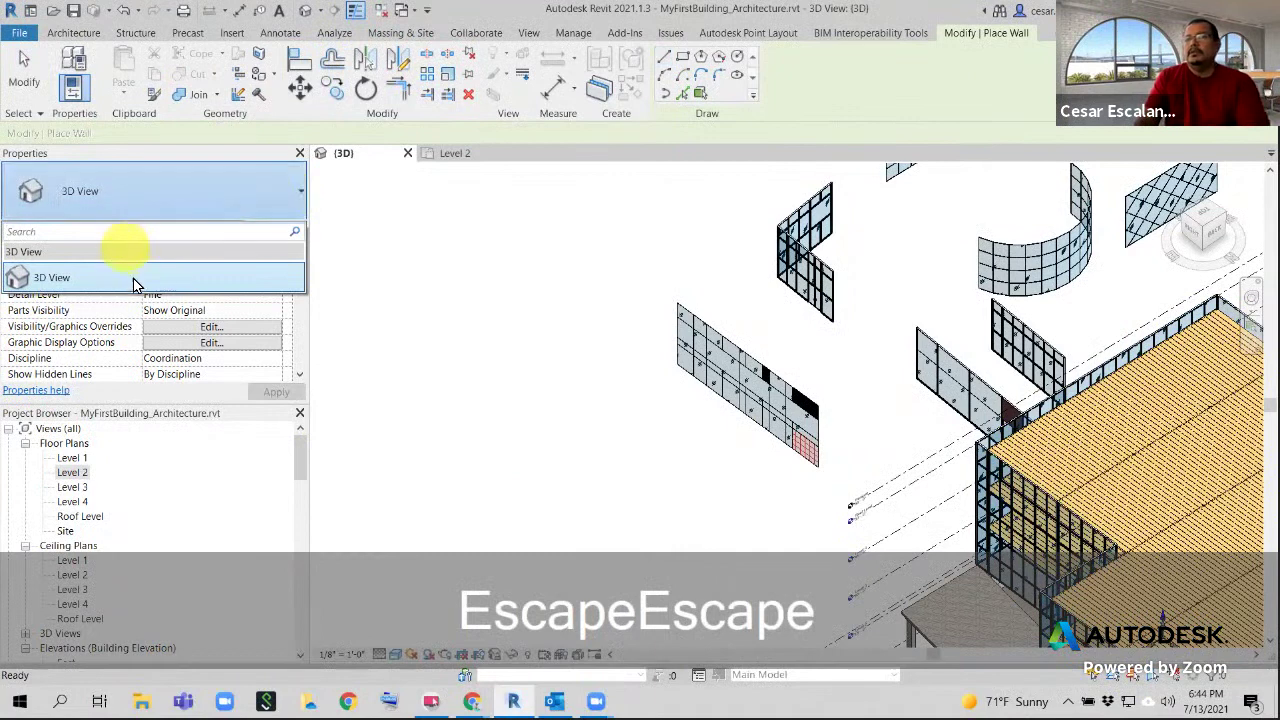
click(396, 302)
click(266, 208)
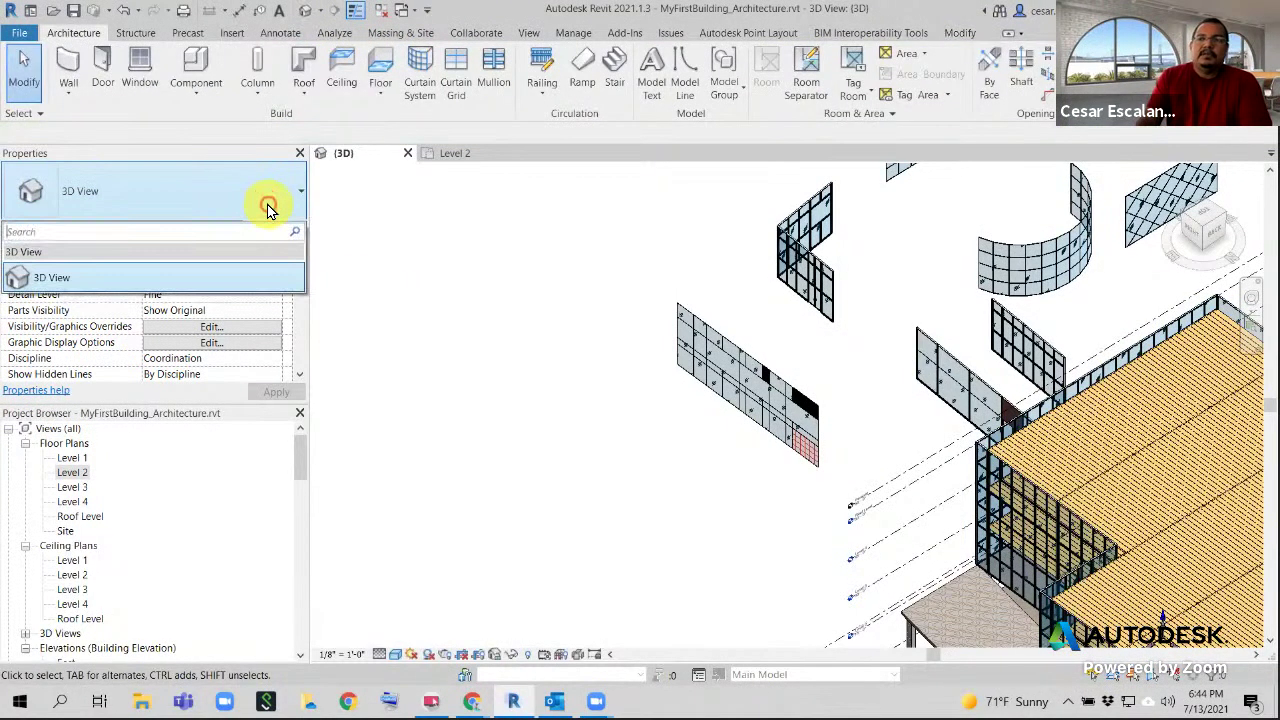
click(344, 341)
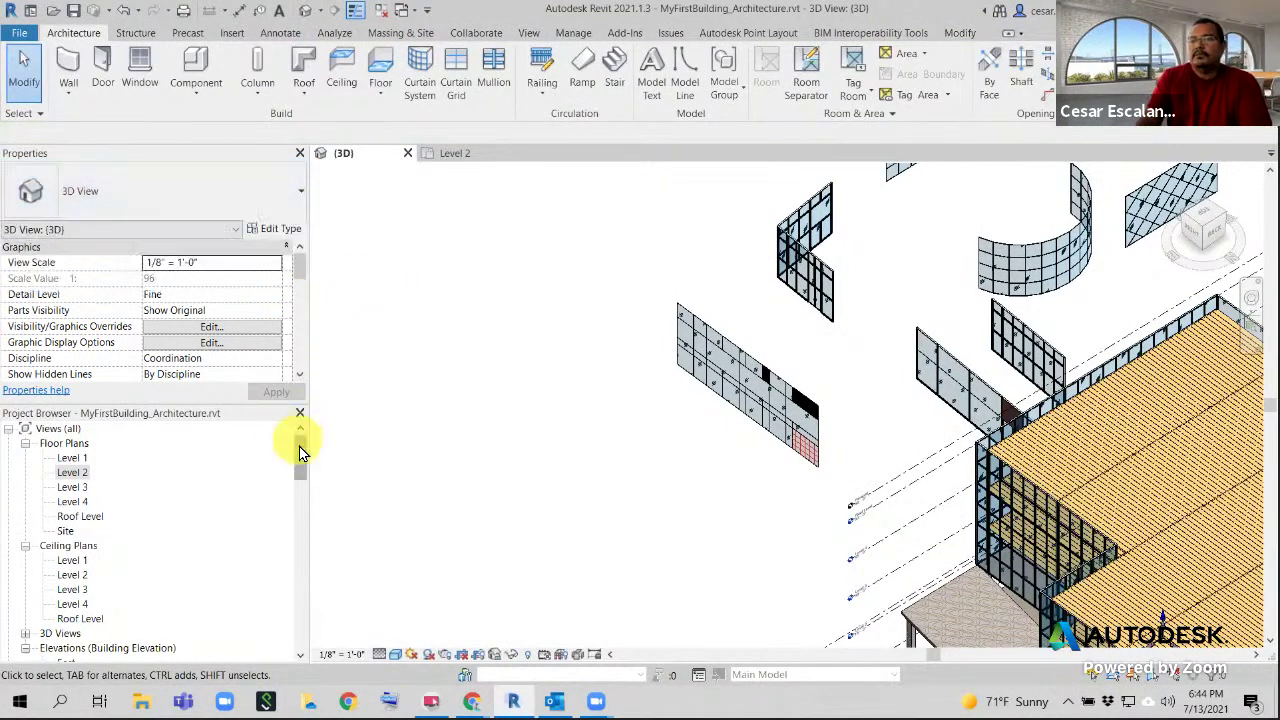
Orient the 3D view to the Level 1 floor plan and orbit it to see the sectioned floor at an angle
drag(302, 440, 306, 417)
scroll(408, 396, down, 3)
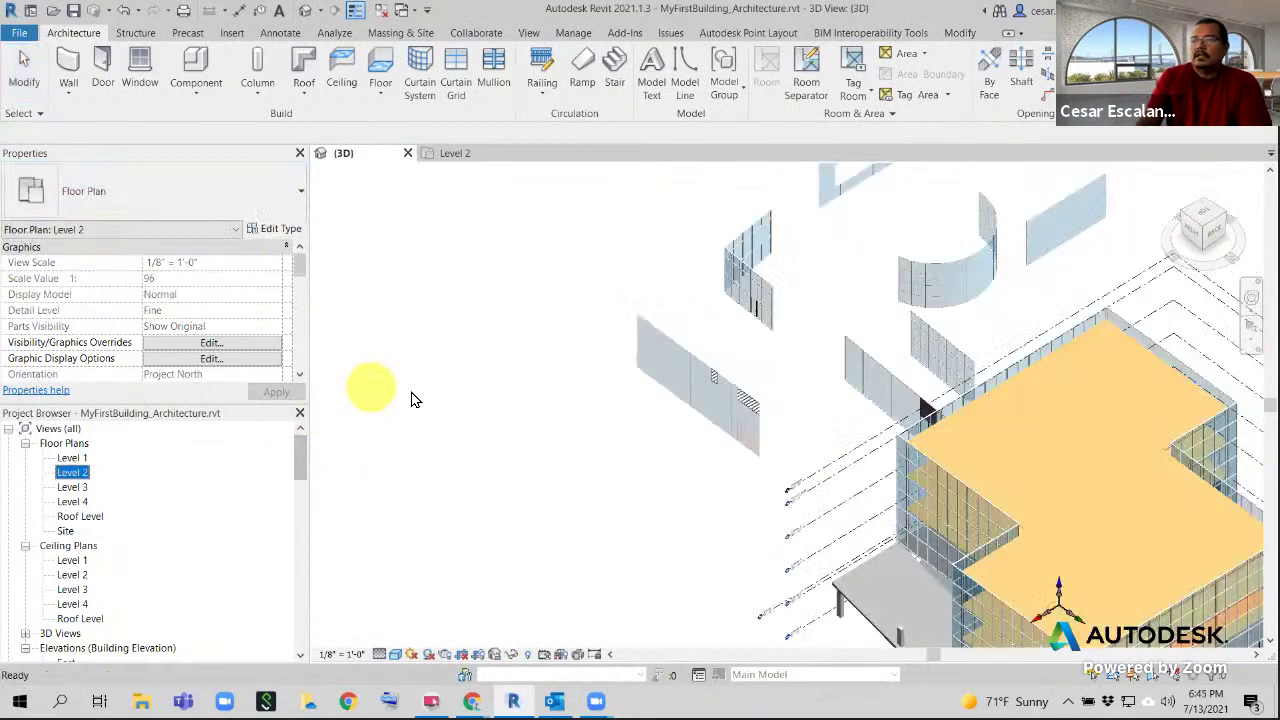
middle_drag(910, 555, 669, 438)
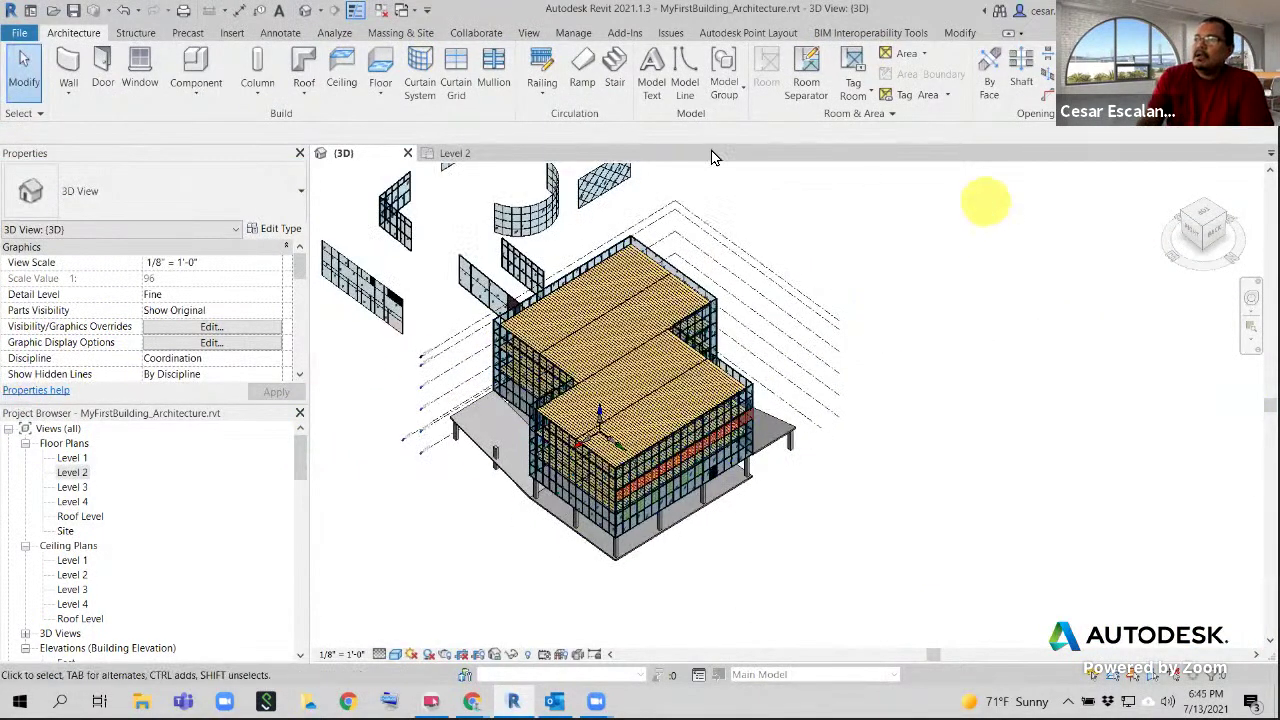
right_click(1207, 218)
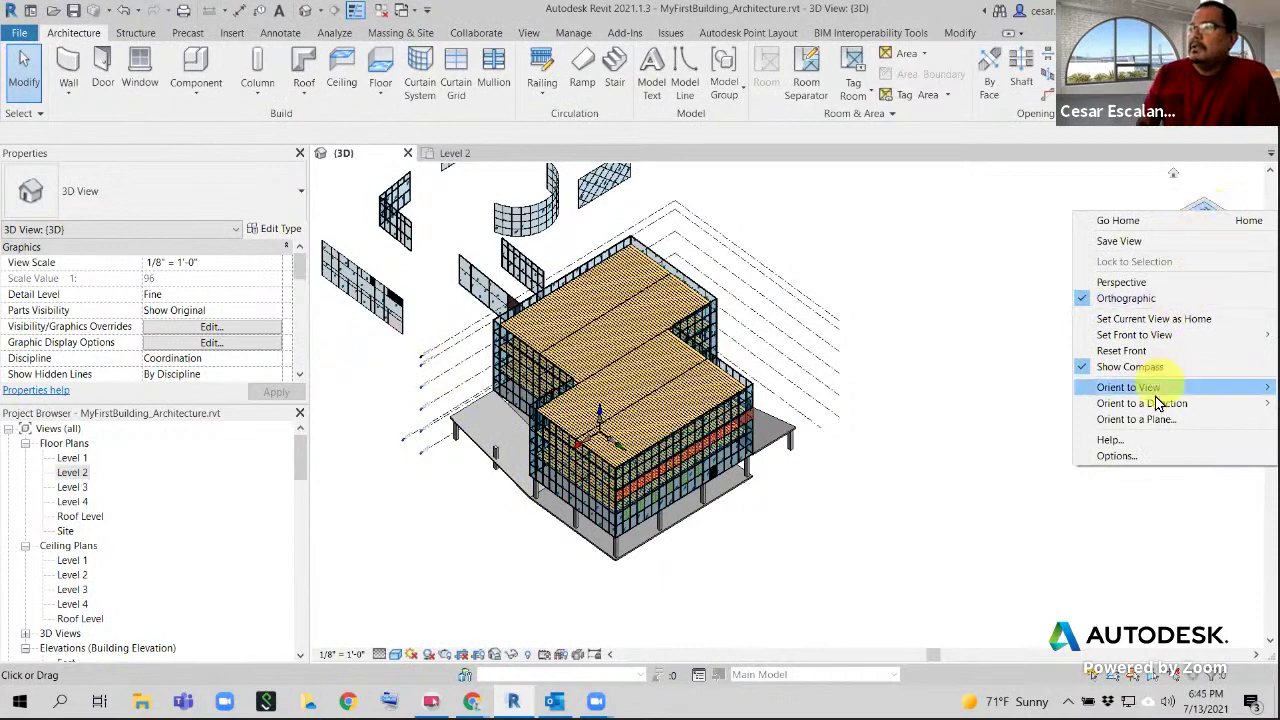
mouse_move(1157, 395)
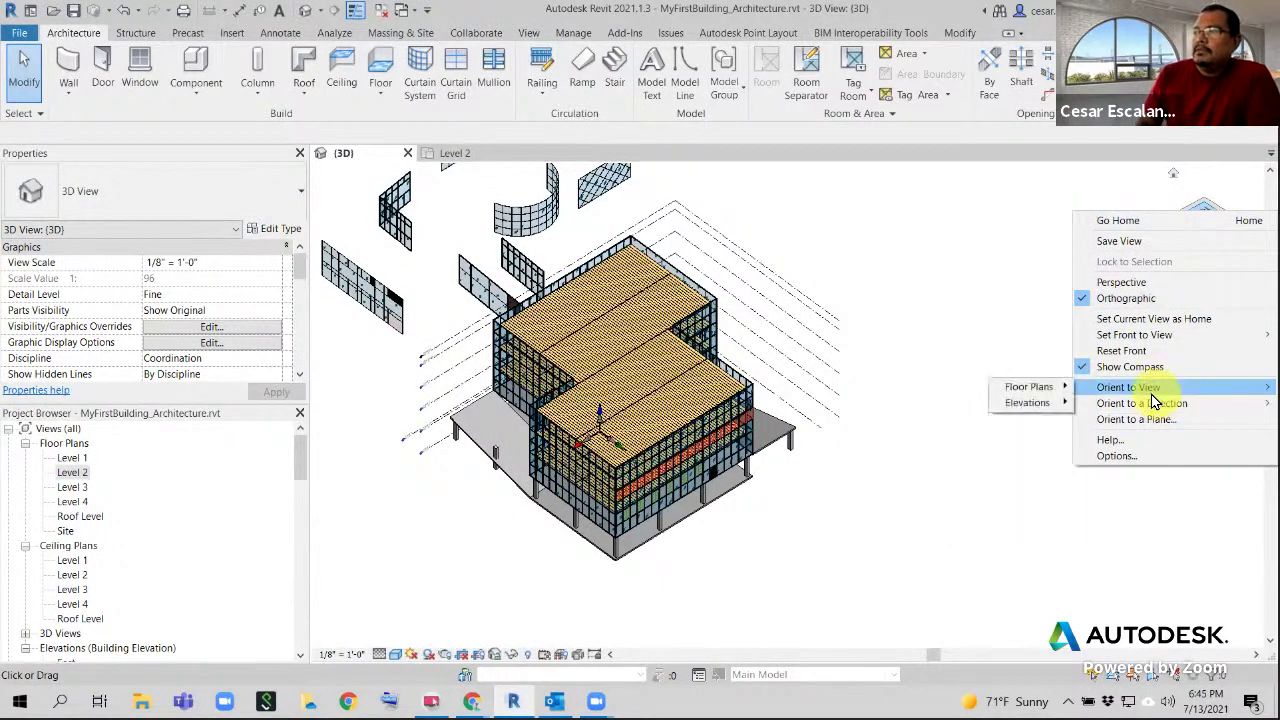
mouse_move(1058, 396)
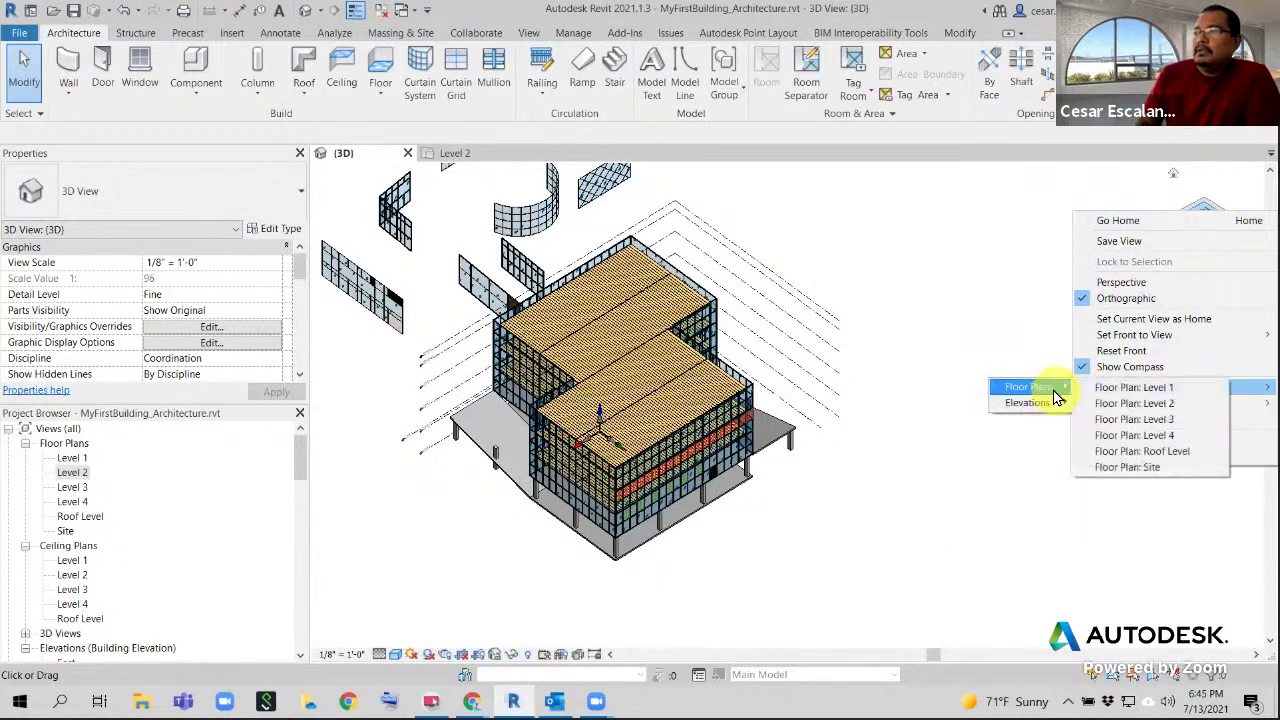
click(1128, 388)
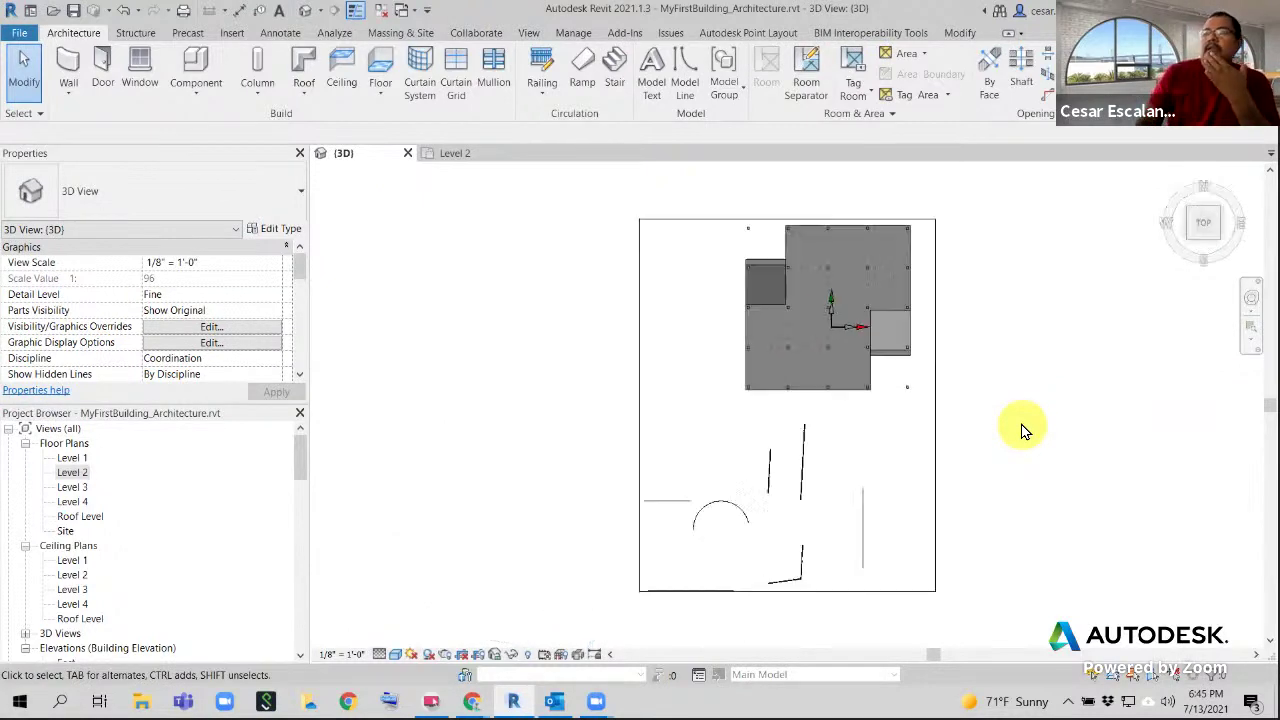
shift+middle_drag(985, 500, 990, 353)
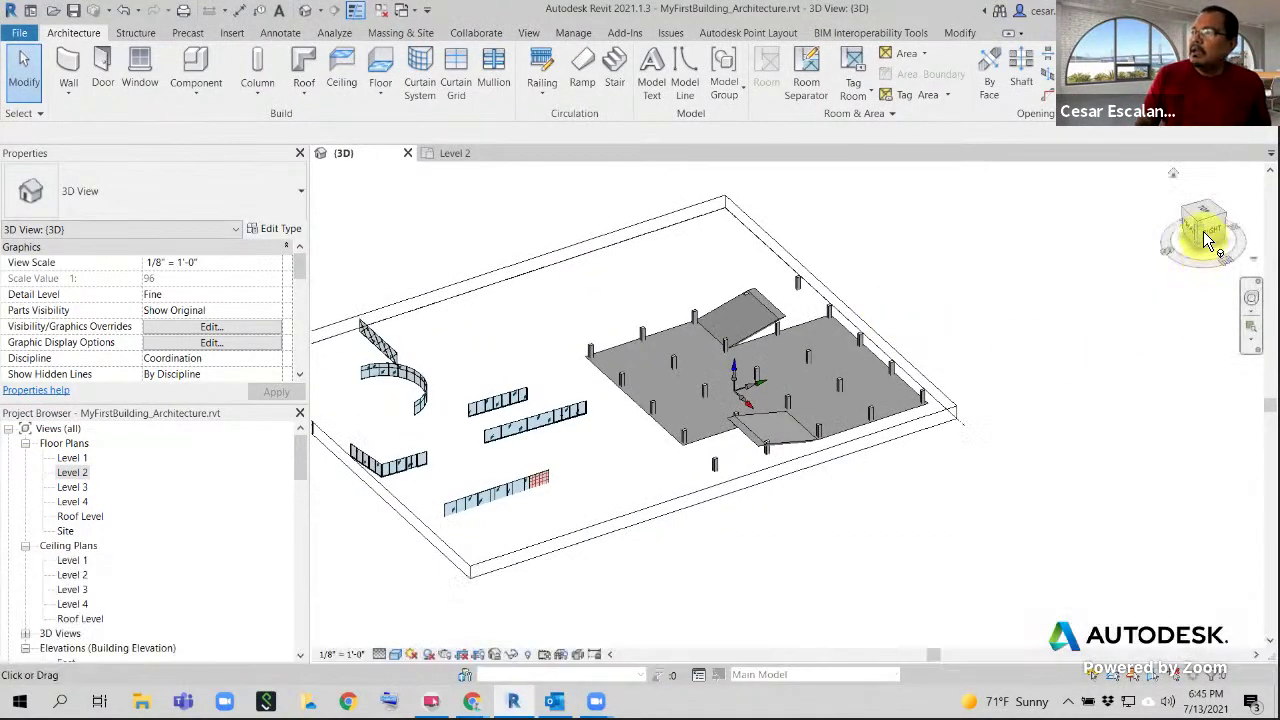
Orient the 3D view to the Level 2 floor plan and orbit it to see the floor at an angle
right_click(1203, 210)
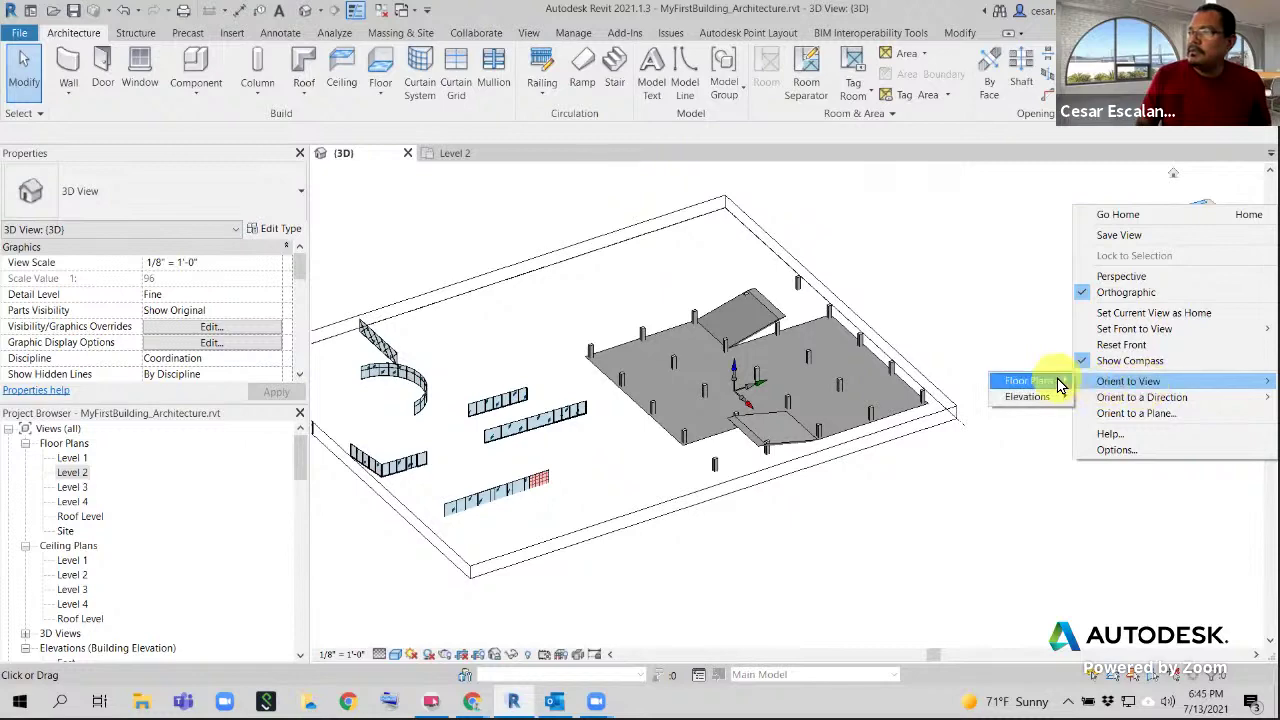
mouse_move(1059, 385)
click(1140, 395)
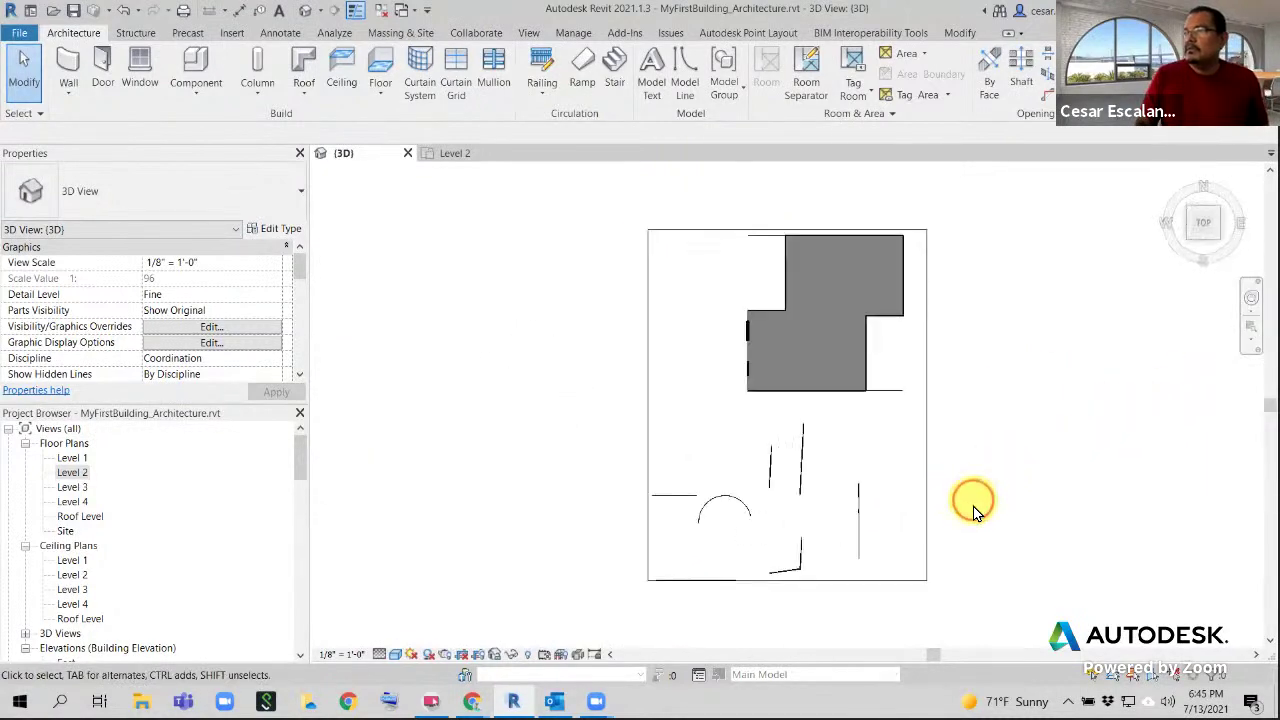
shift+middle_drag(975, 510, 835, 262)
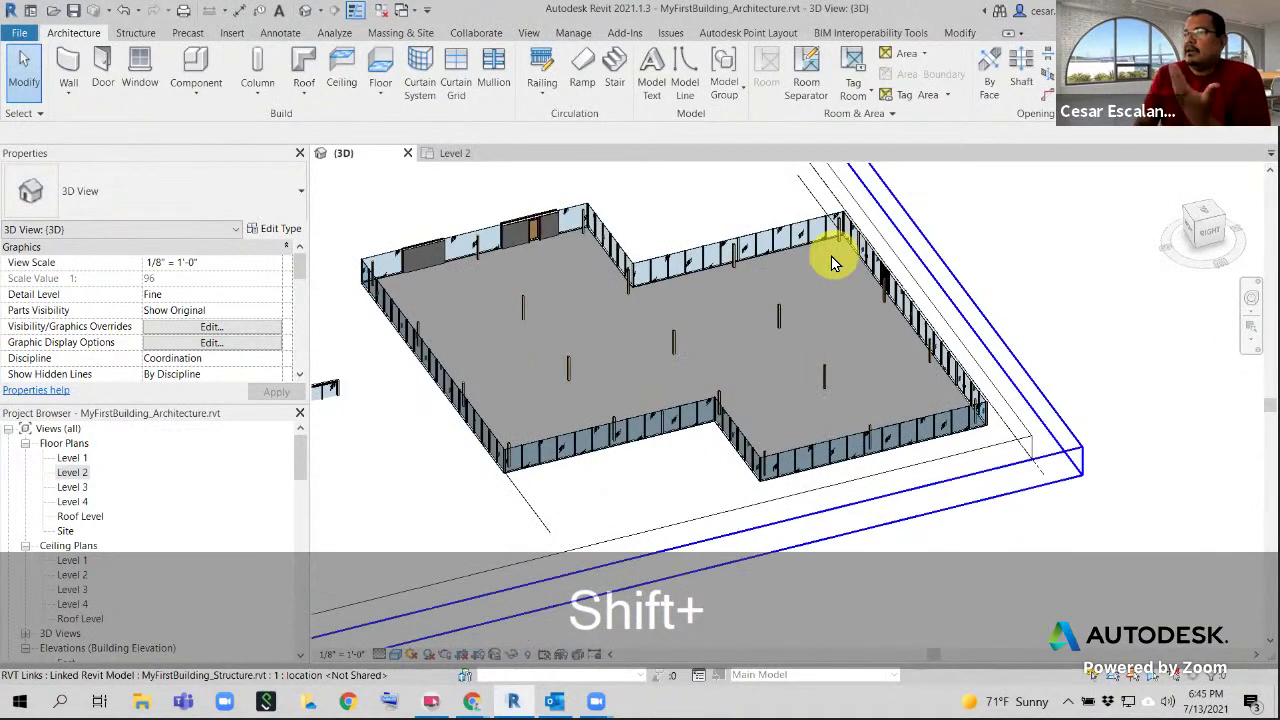
Try a rectangular room about 14' by 20' of Storefront curtain walls inside the Level 2 floor, and undo it
scroll(831, 276, up, 4)
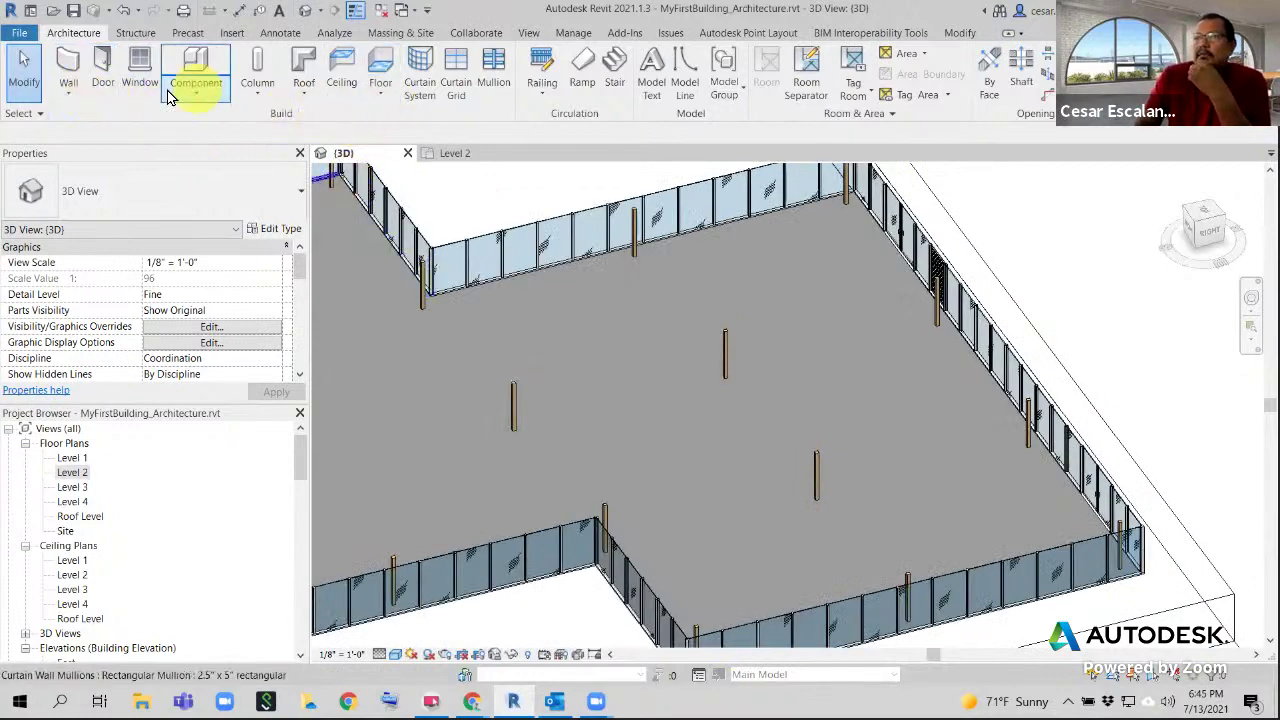
click(68, 96)
click(90, 135)
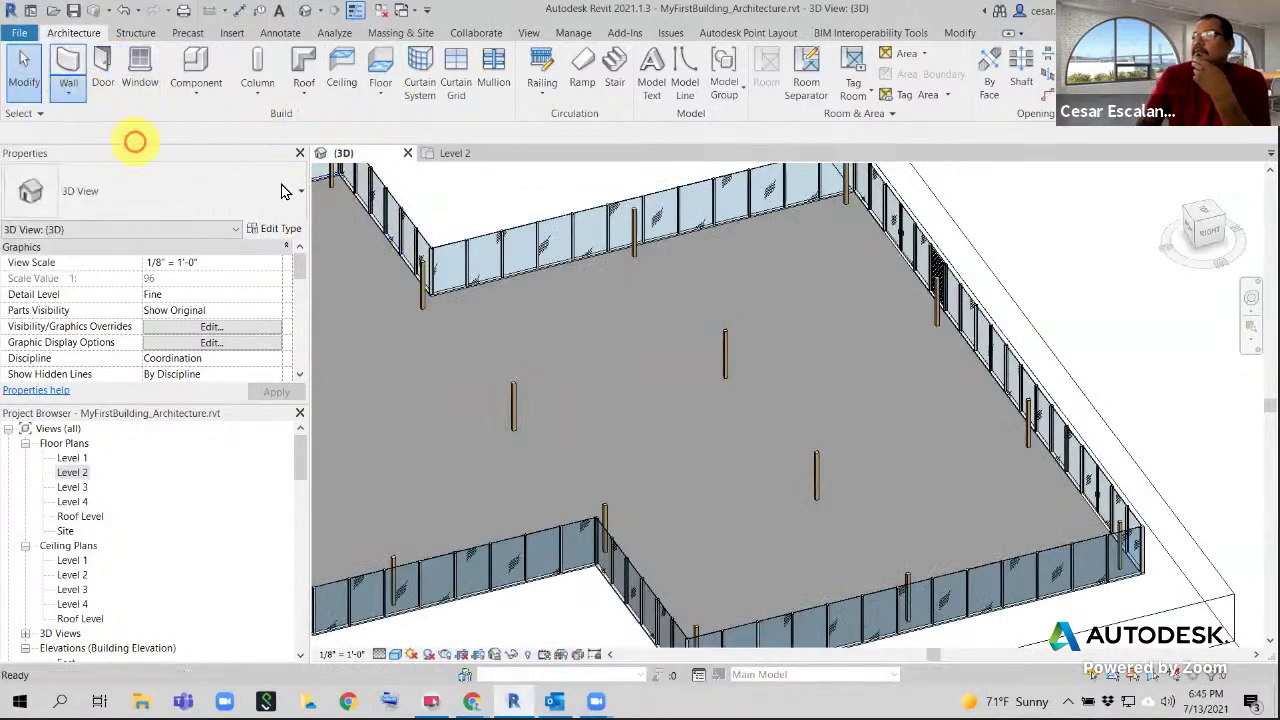
click(681, 57)
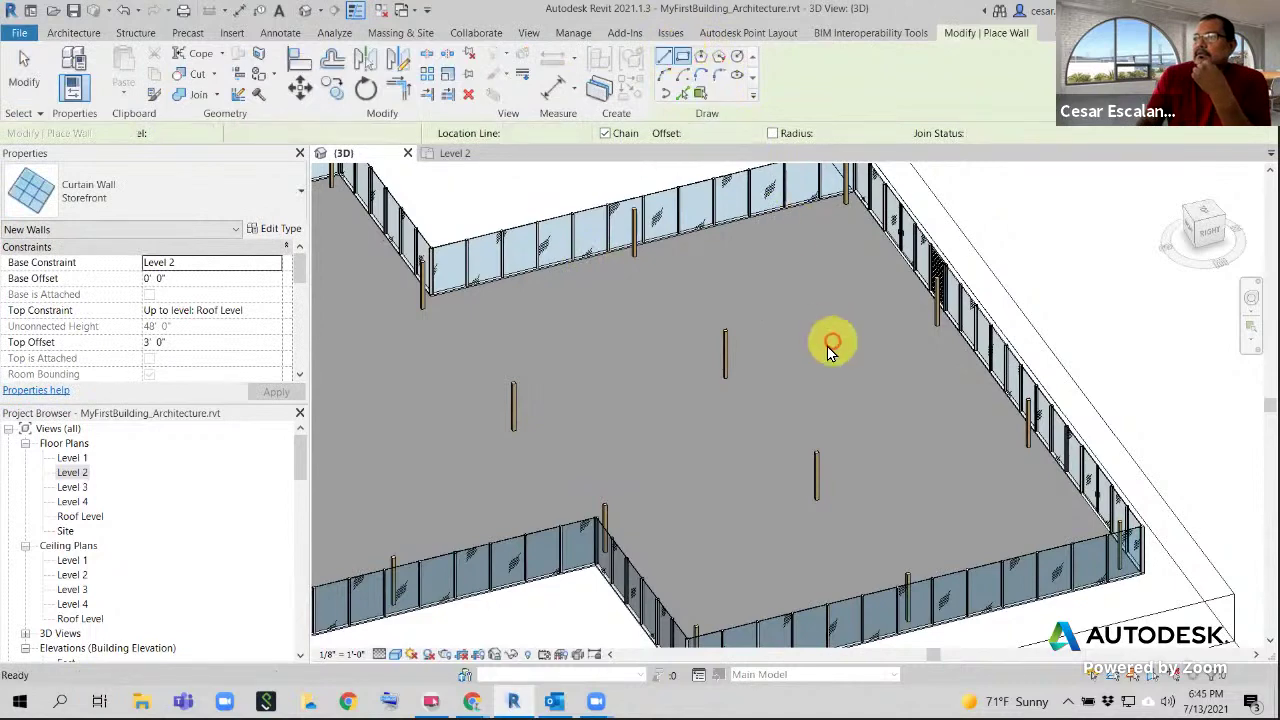
click(811, 352)
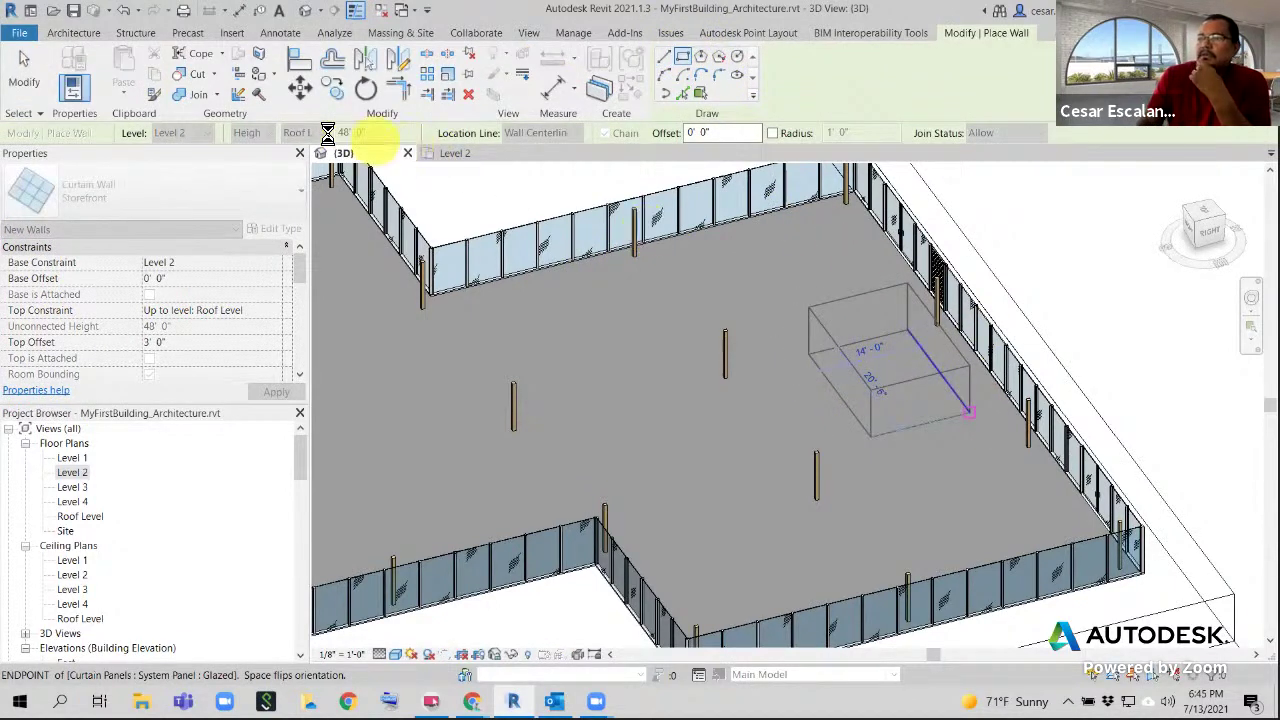
click(24, 72)
scroll(965, 434, up, 5)
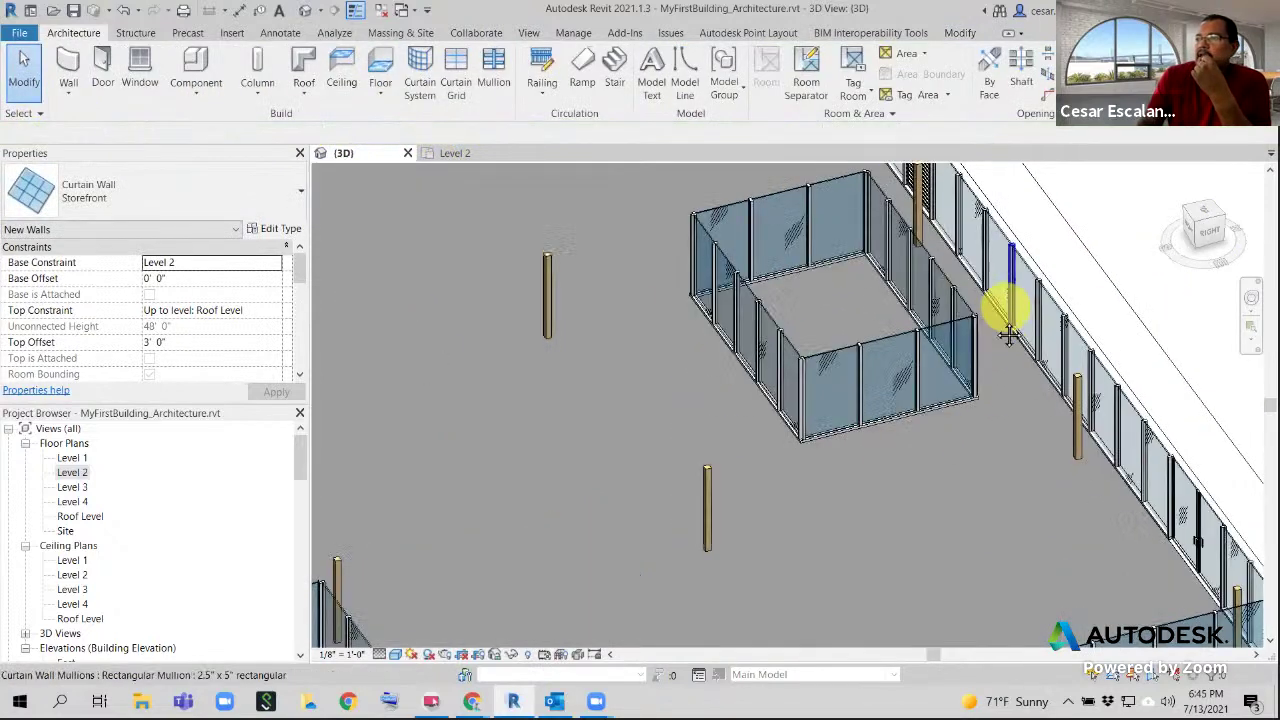
middle_drag(1008, 335, 897, 385)
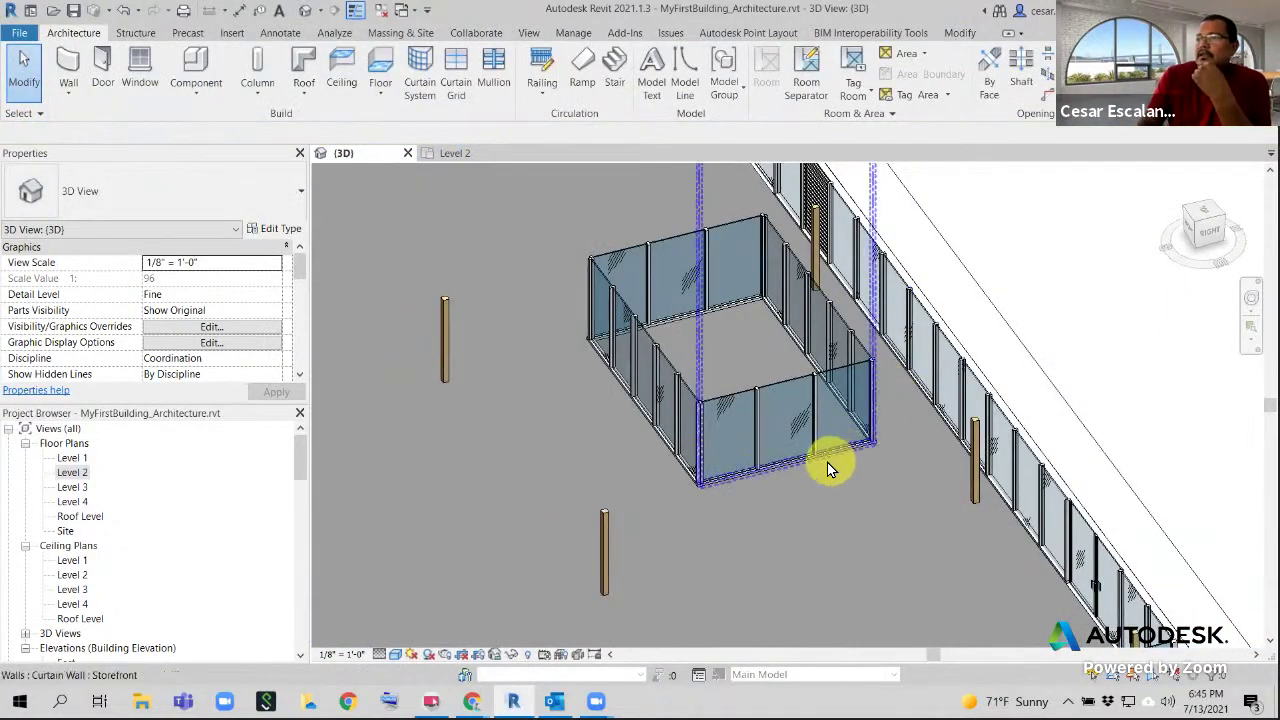
click(125, 10)
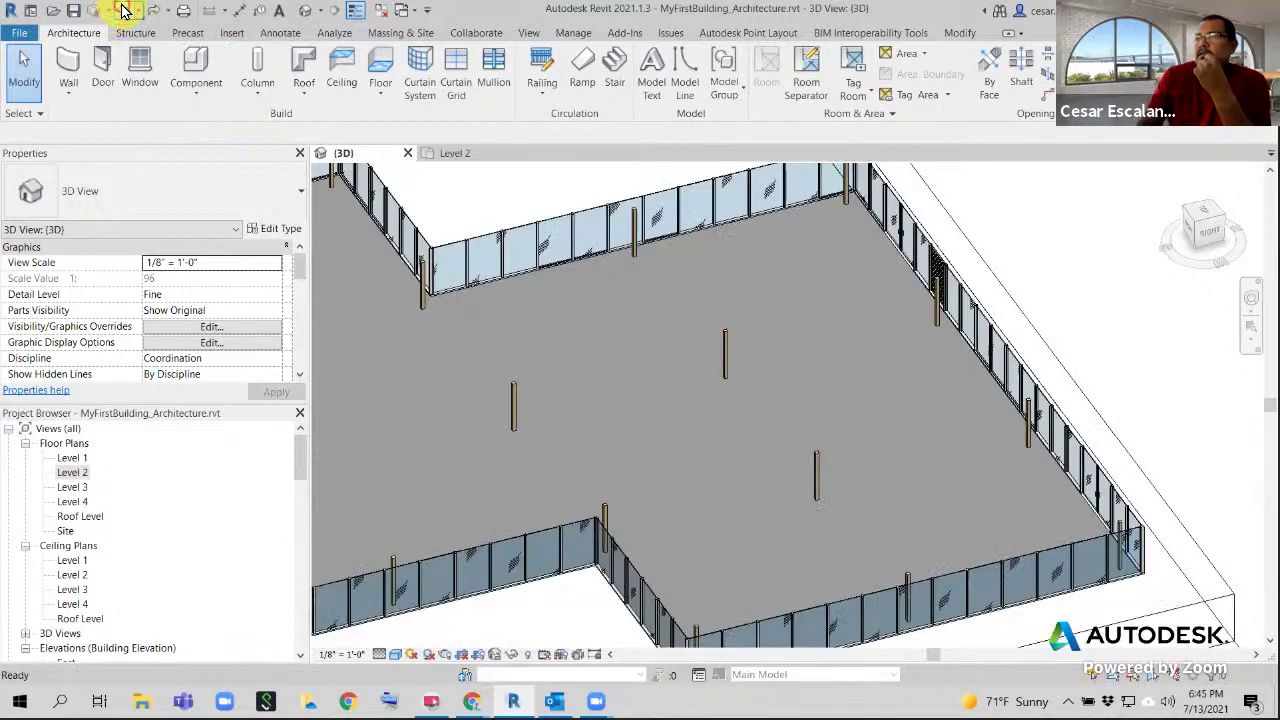
Draw a rectangular room about 12'-6" by 19' on Level 2 using Interior - 4 7/8" Partition (1-hr) walls up to Level 3
click(68, 98)
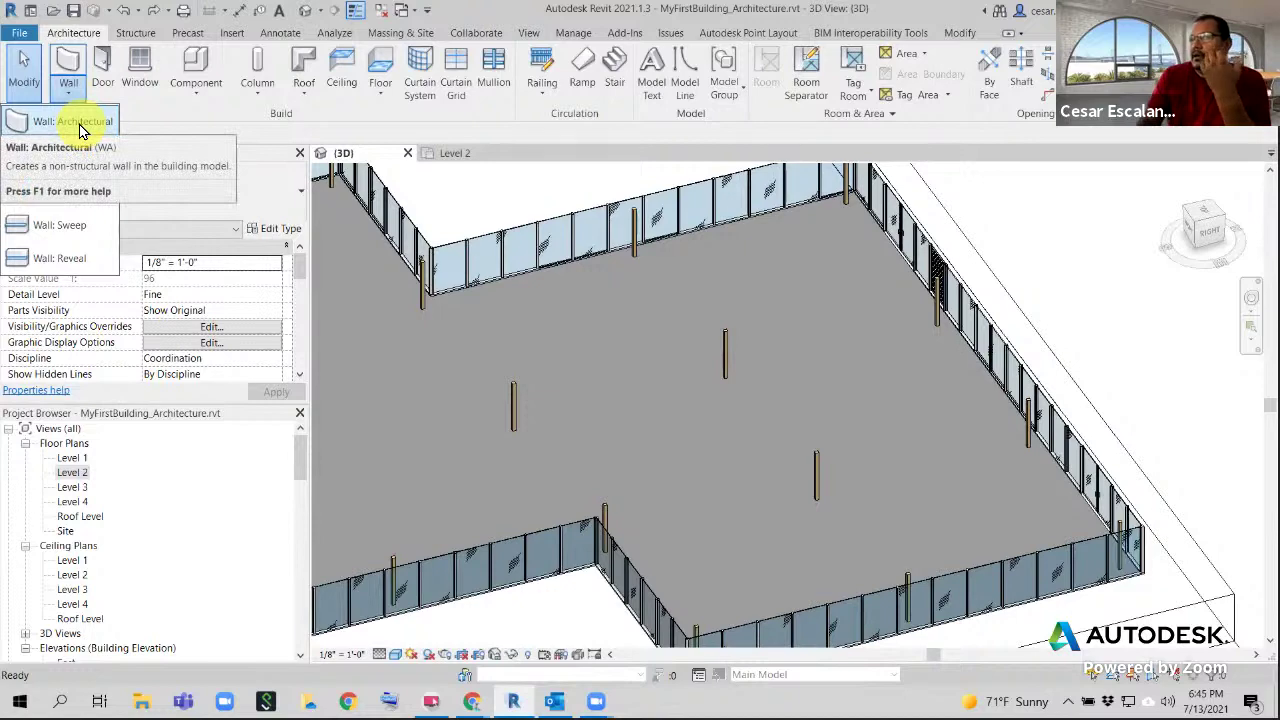
click(82, 125)
click(177, 194)
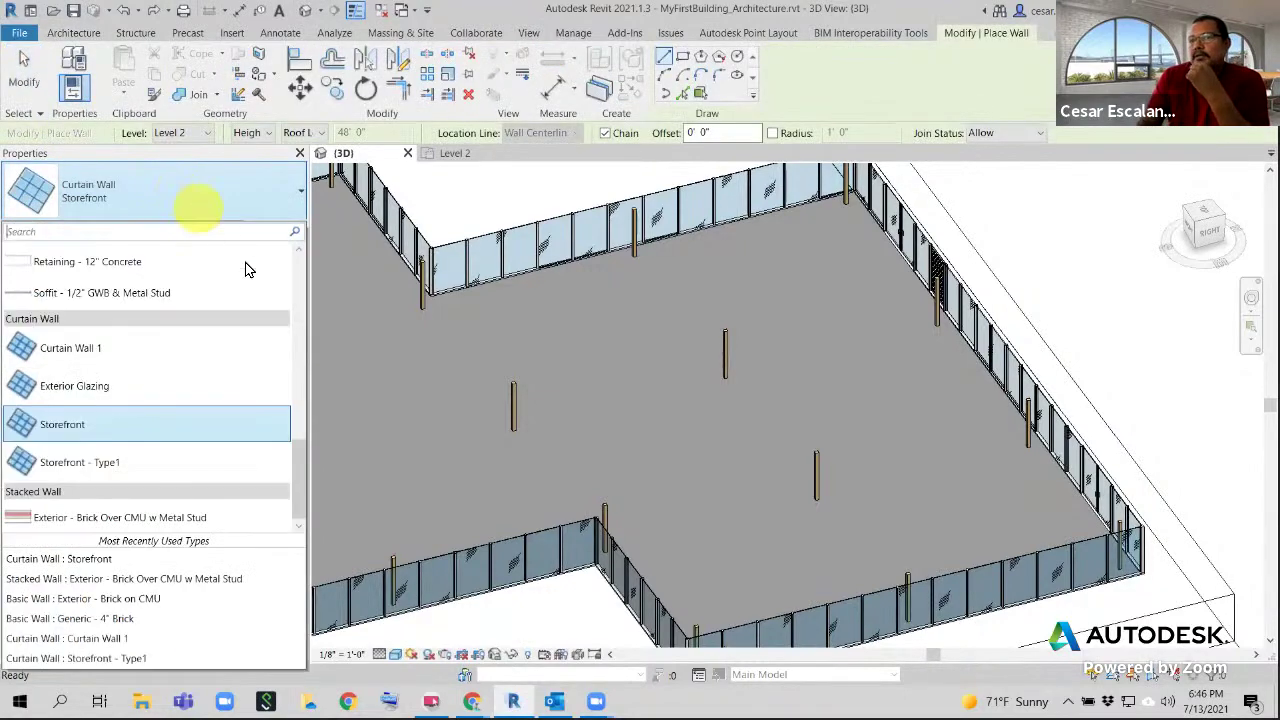
drag(300, 480, 277, 432)
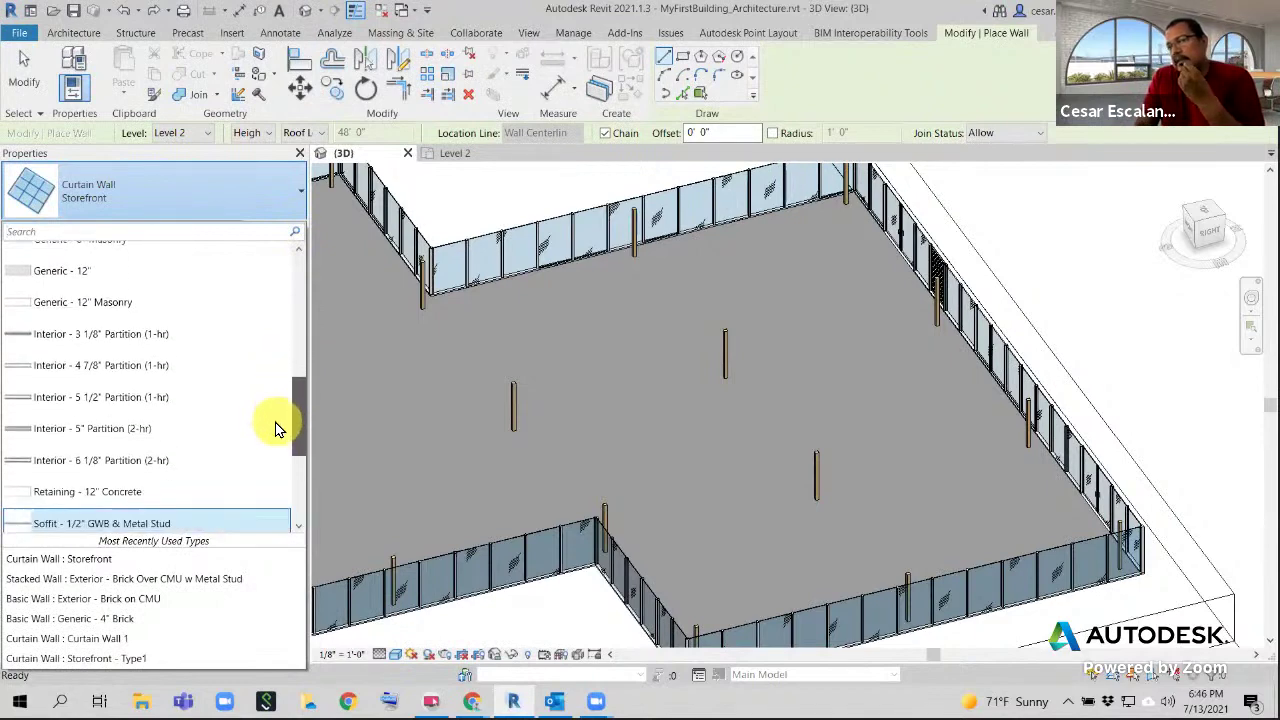
click(128, 370)
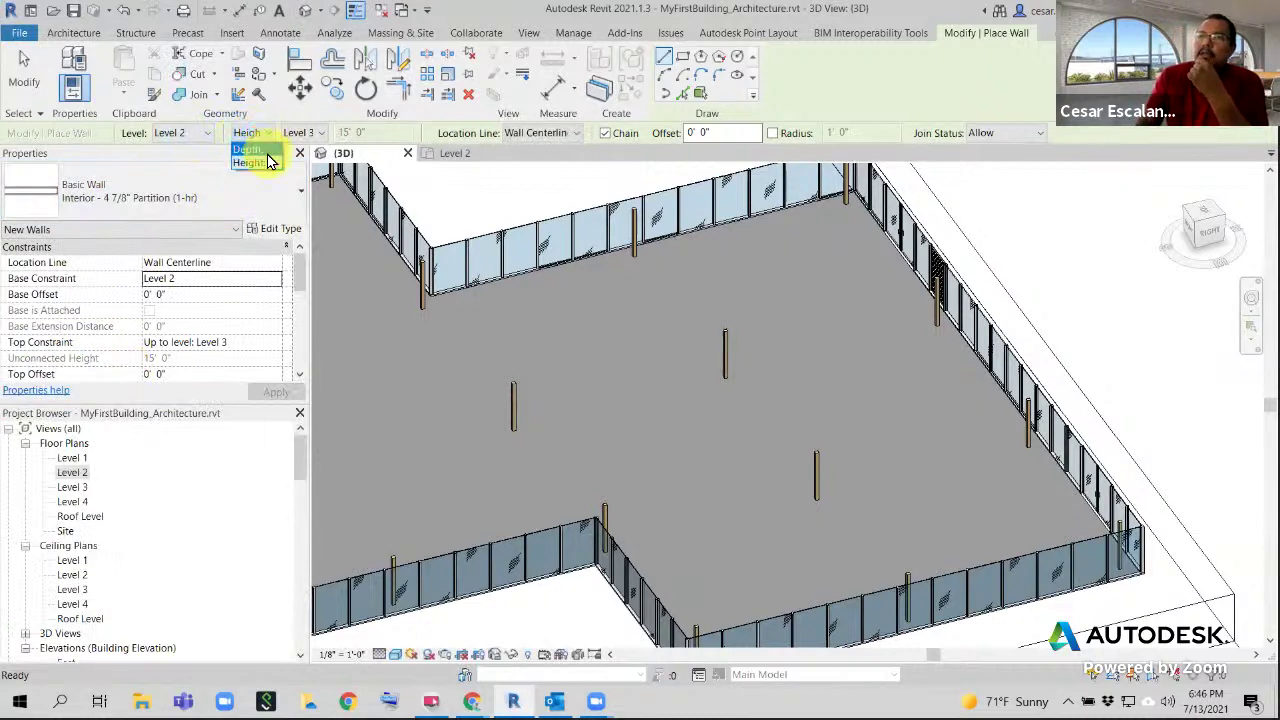
click(308, 135)
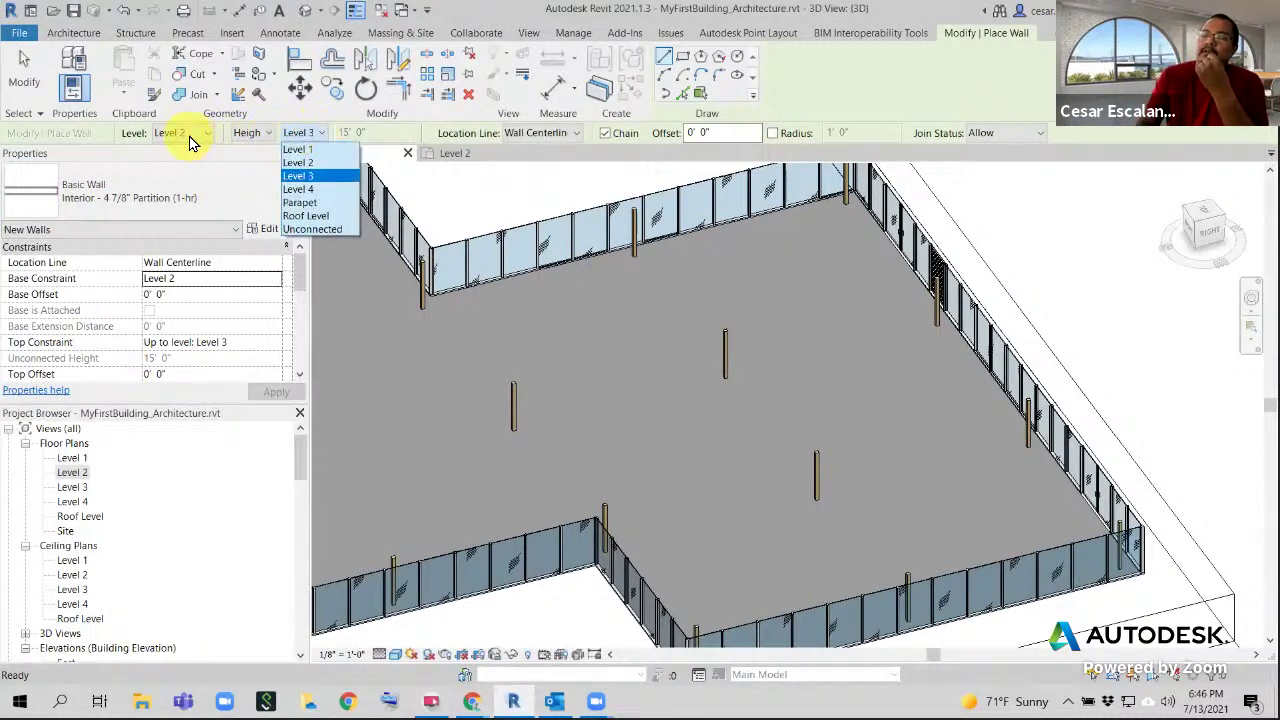
click(332, 118)
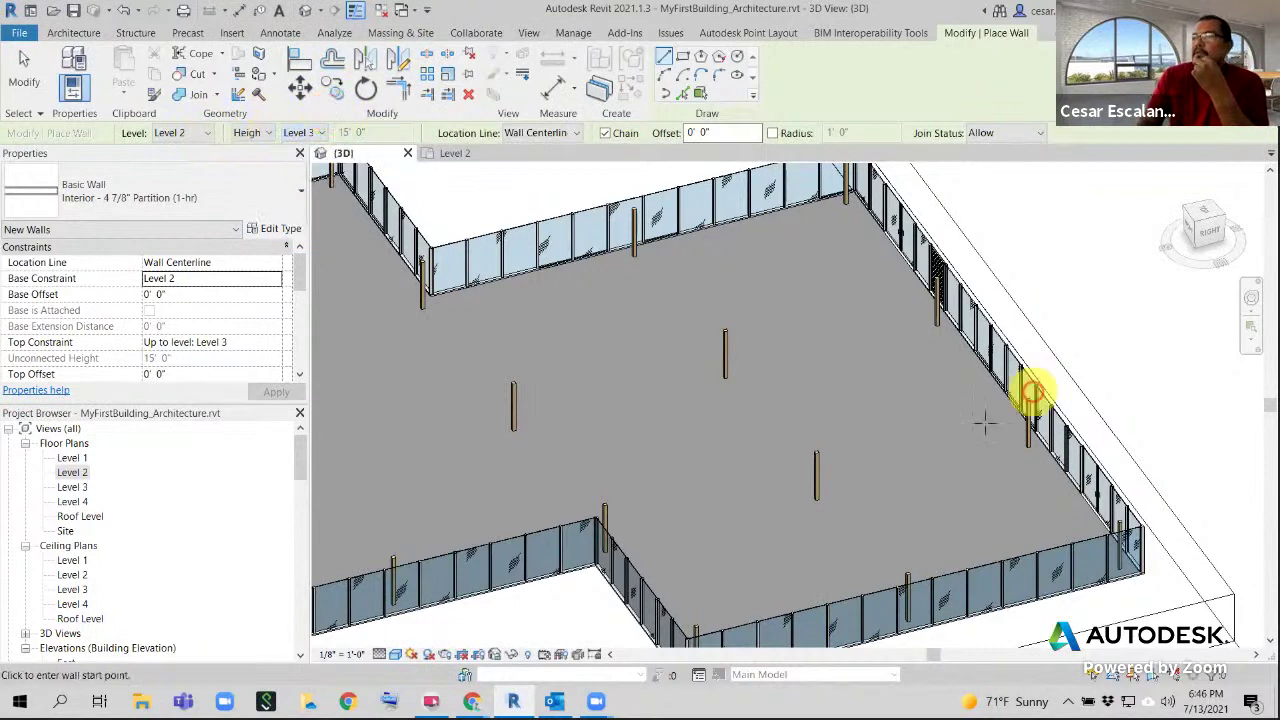
click(682, 56)
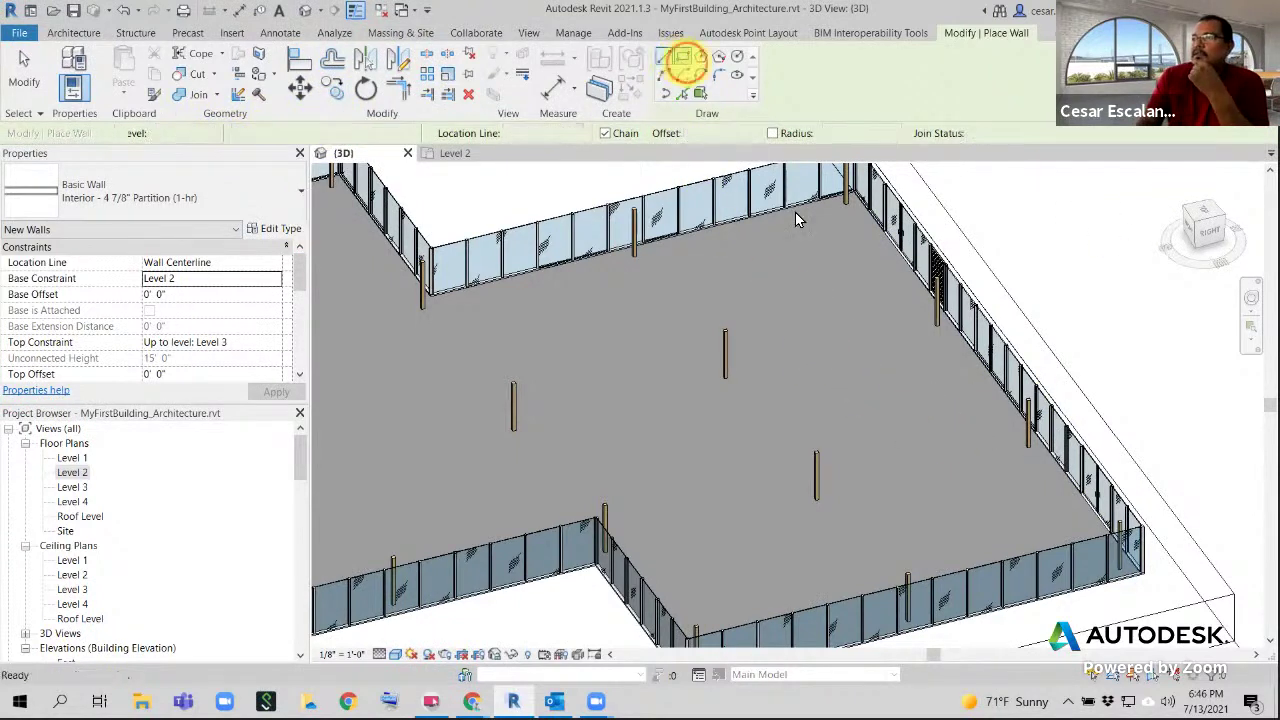
click(795, 345)
click(943, 402)
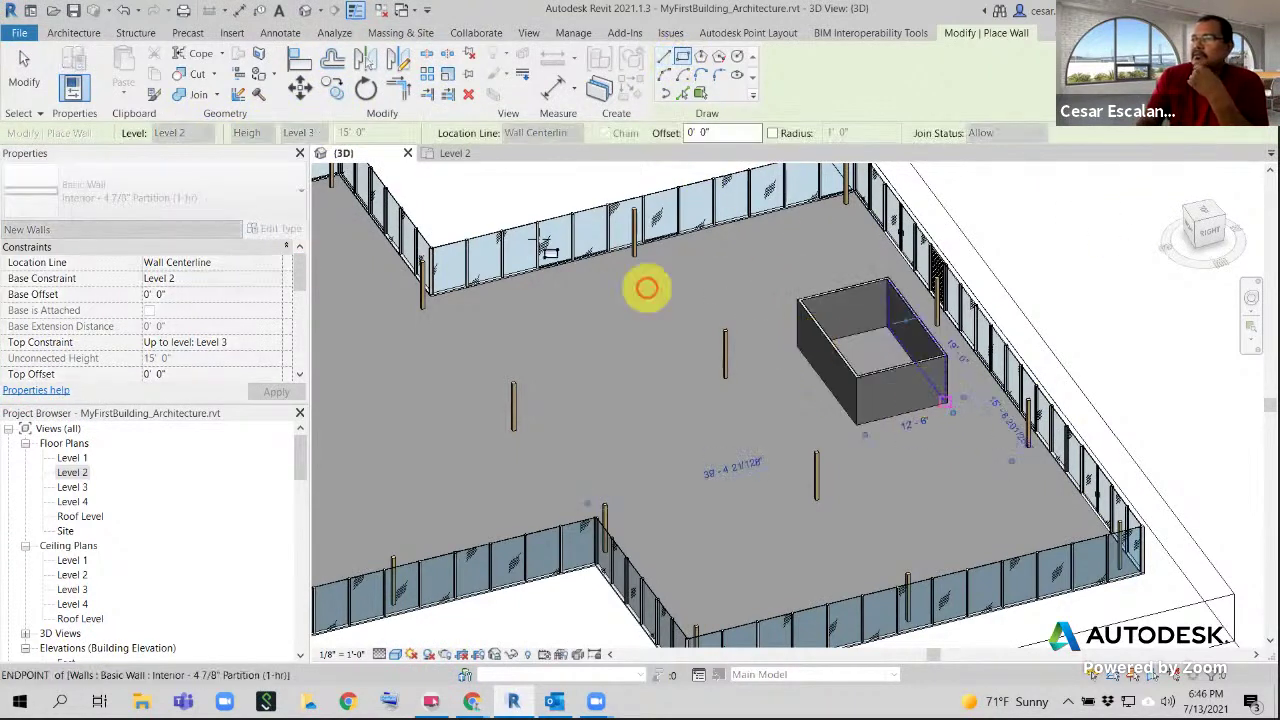
click(24, 72)
Embed a Storefront curtain wall in the middle of the partition room's near short wall, leaving solid wall at both ends
scroll(931, 428, up, 5)
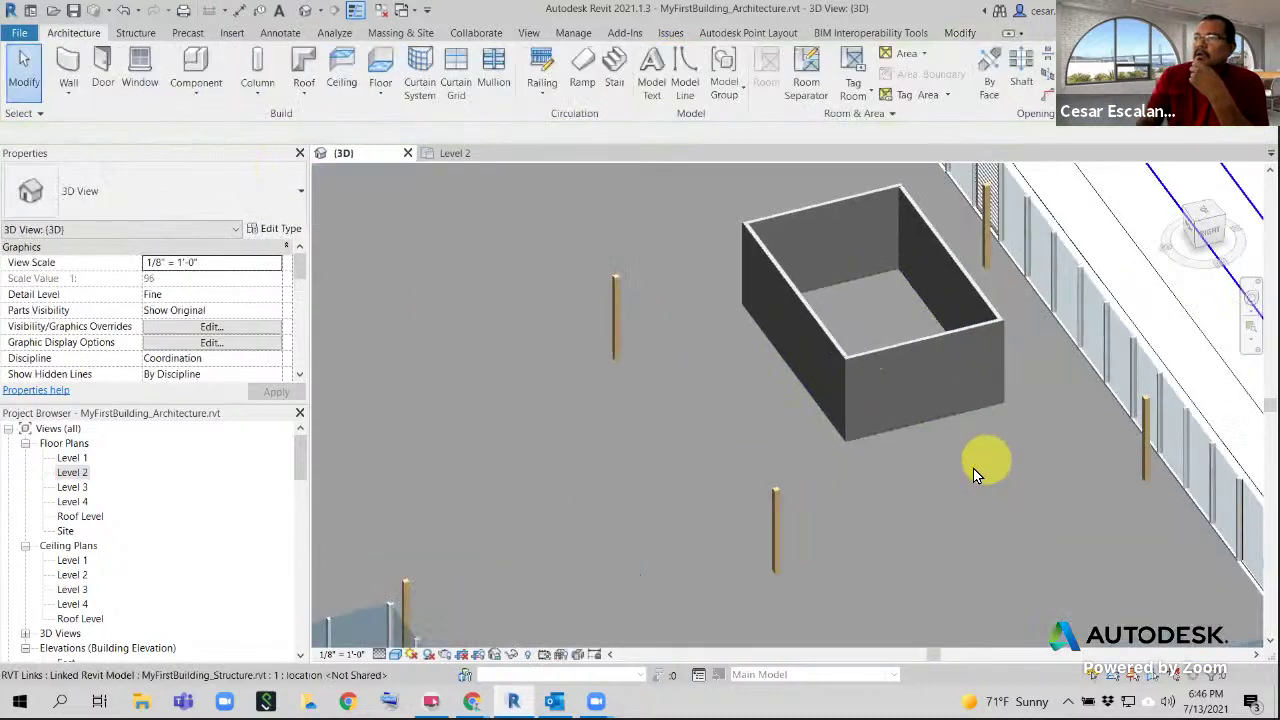
scroll(864, 392, down, 2)
scroll(909, 380, up, 4)
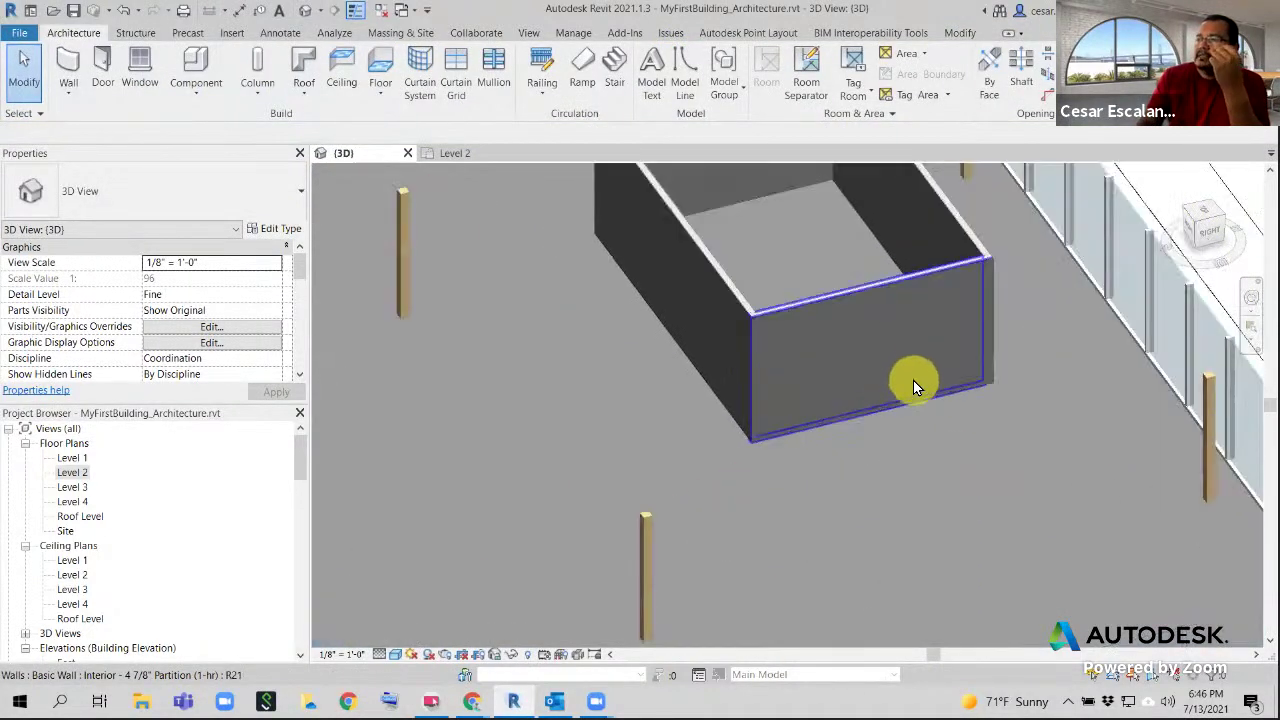
middle_drag(914, 377, 793, 400)
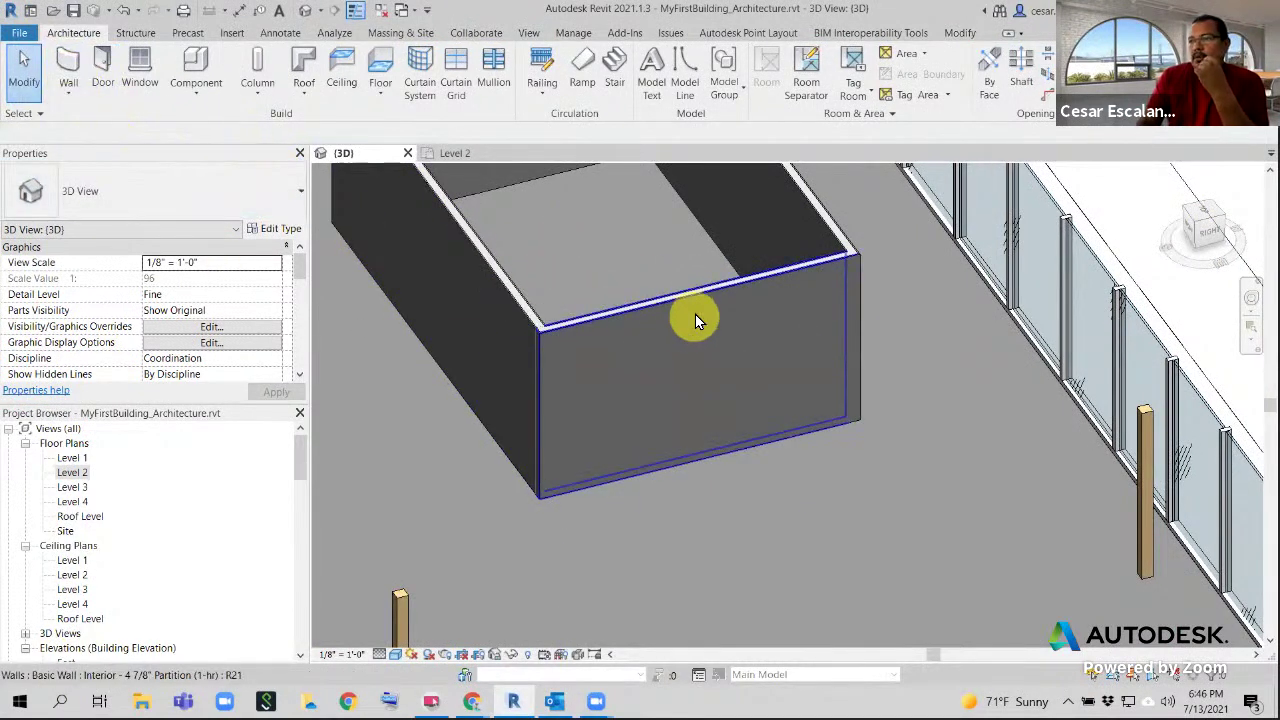
click(68, 62)
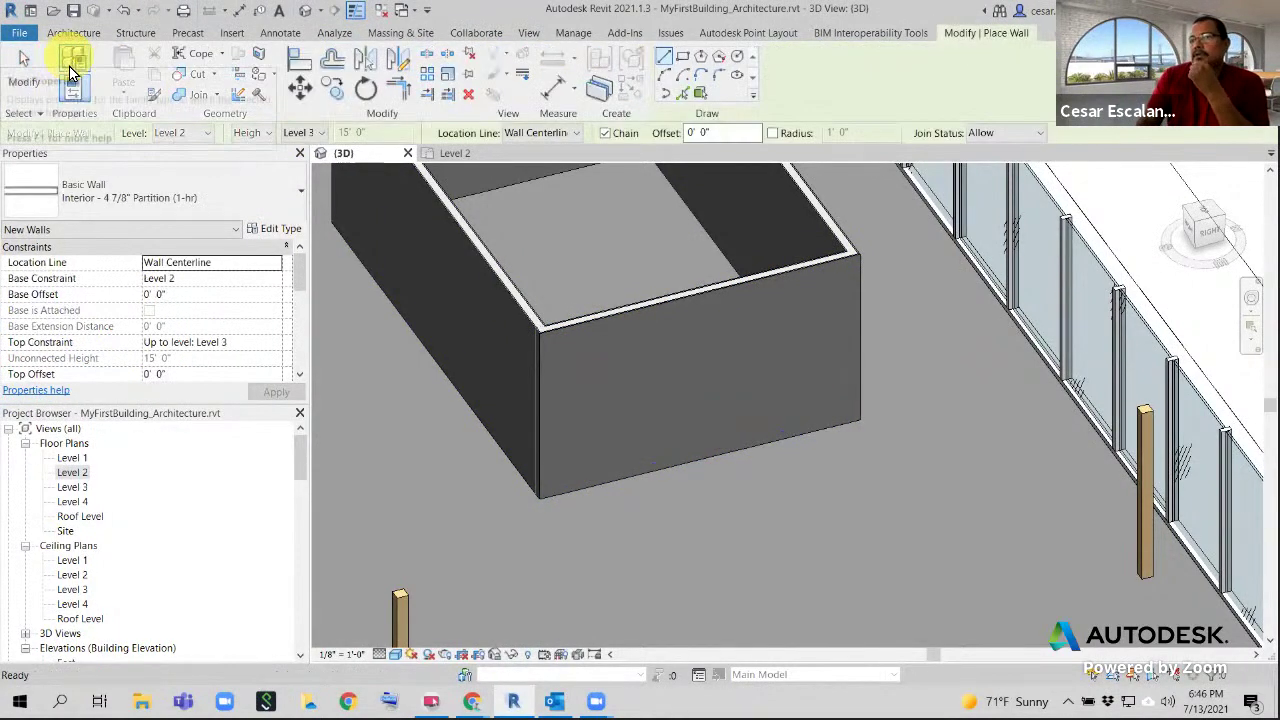
click(152, 194)
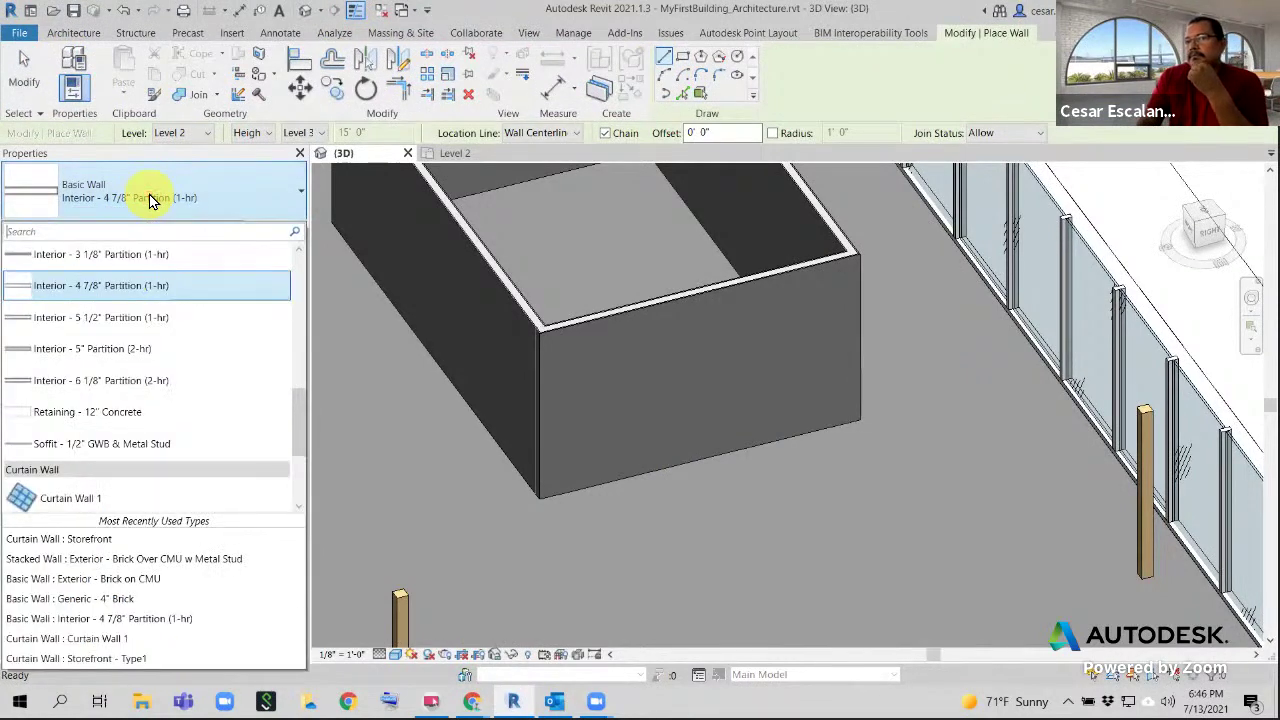
scroll(233, 462, down, 1)
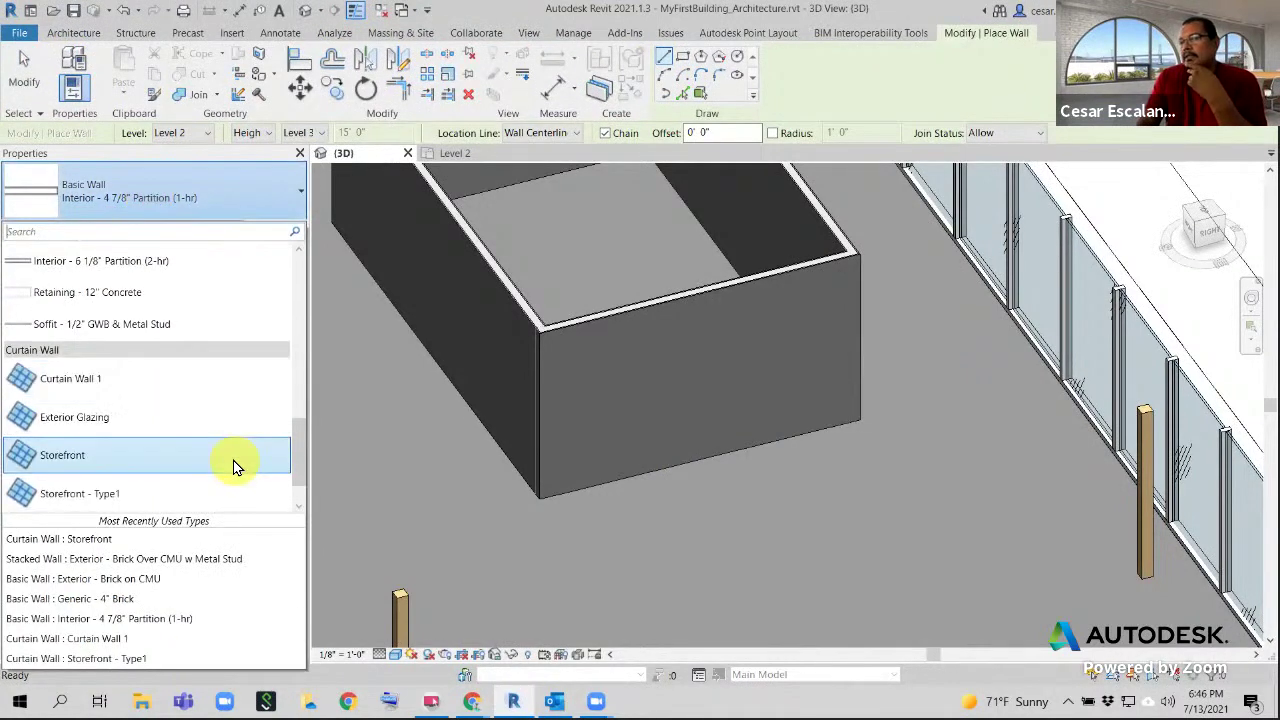
click(69, 458)
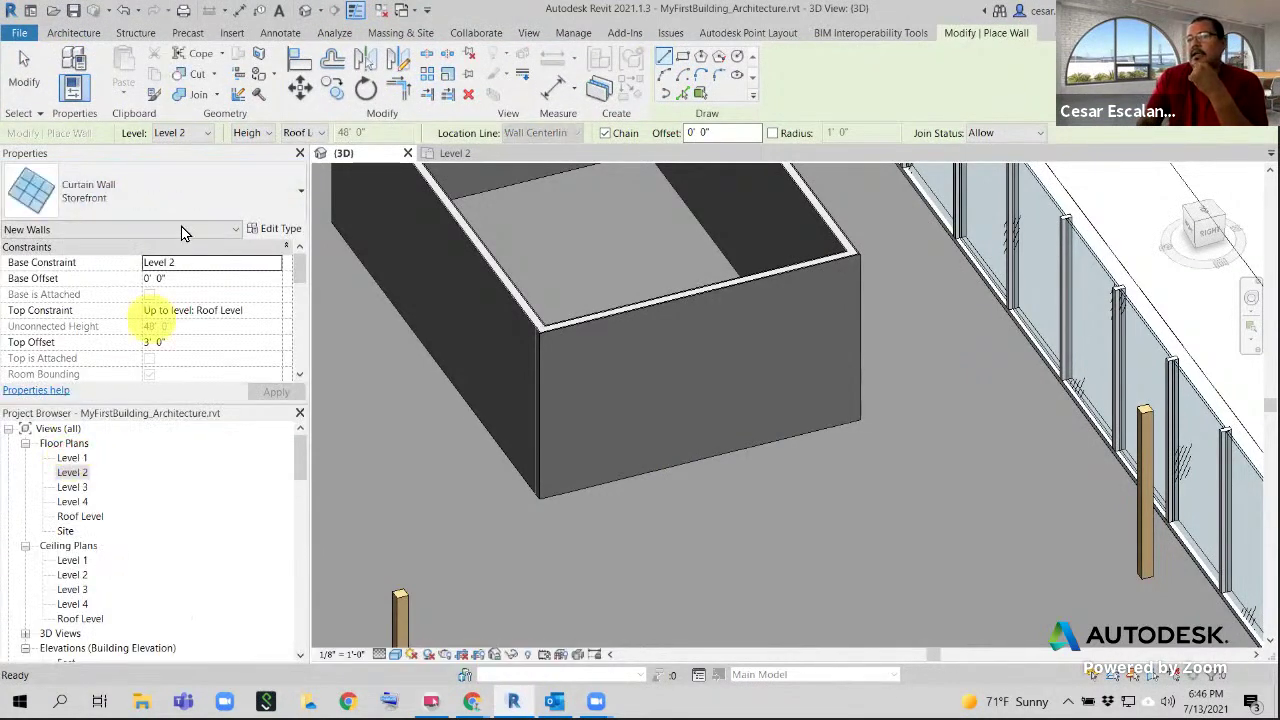
click(590, 487)
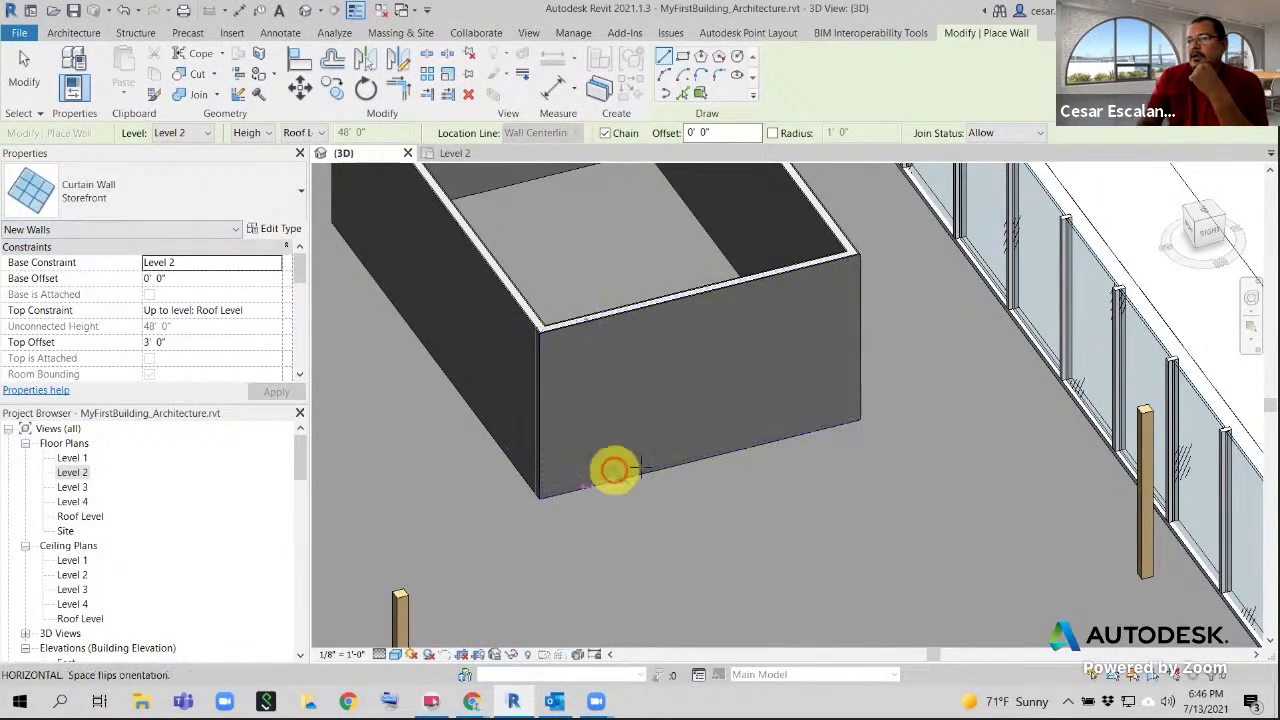
click(787, 432)
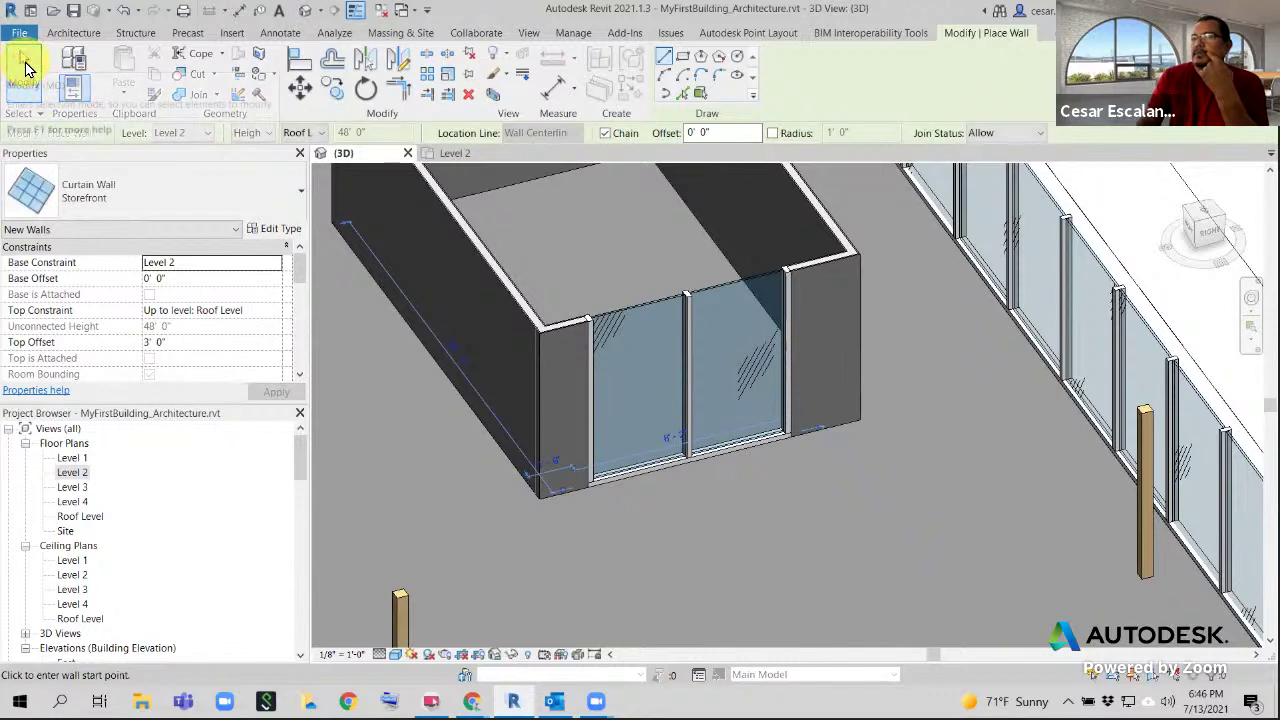
click(24, 68)
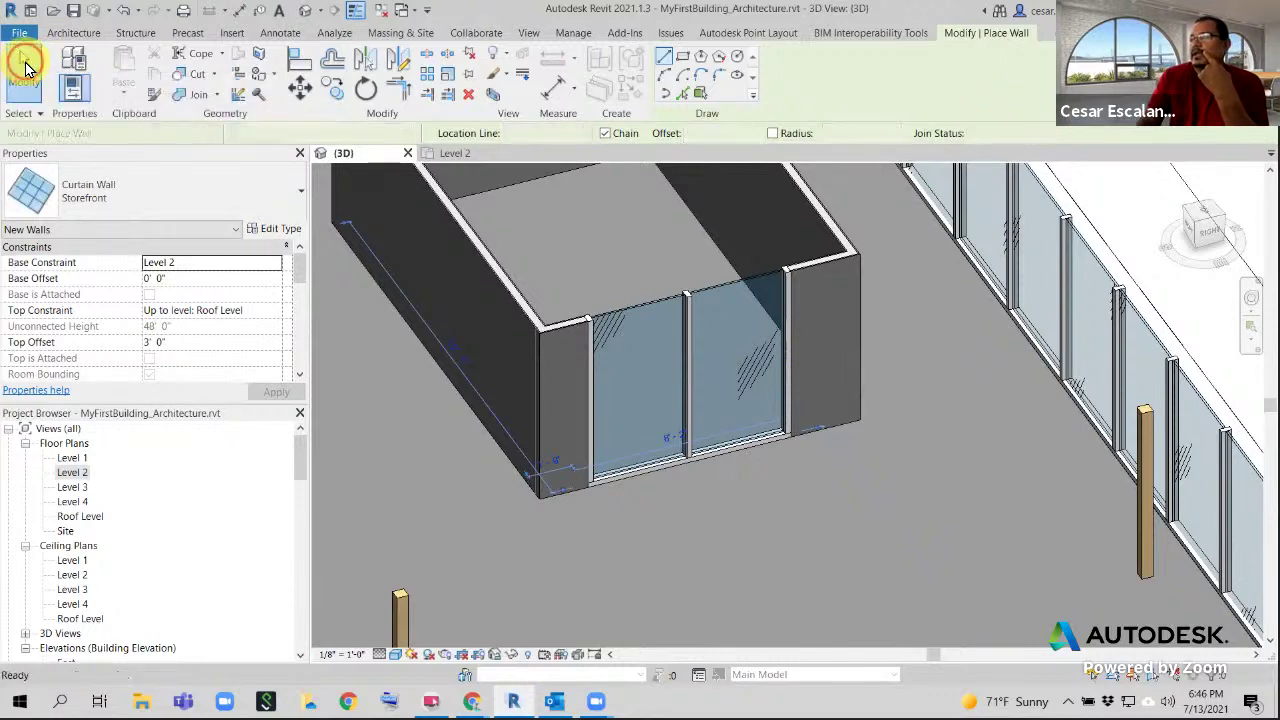
Make the embedded Storefront in the room's short wall unconnected at the top, with a 2' base offset and 3' height
click(743, 460)
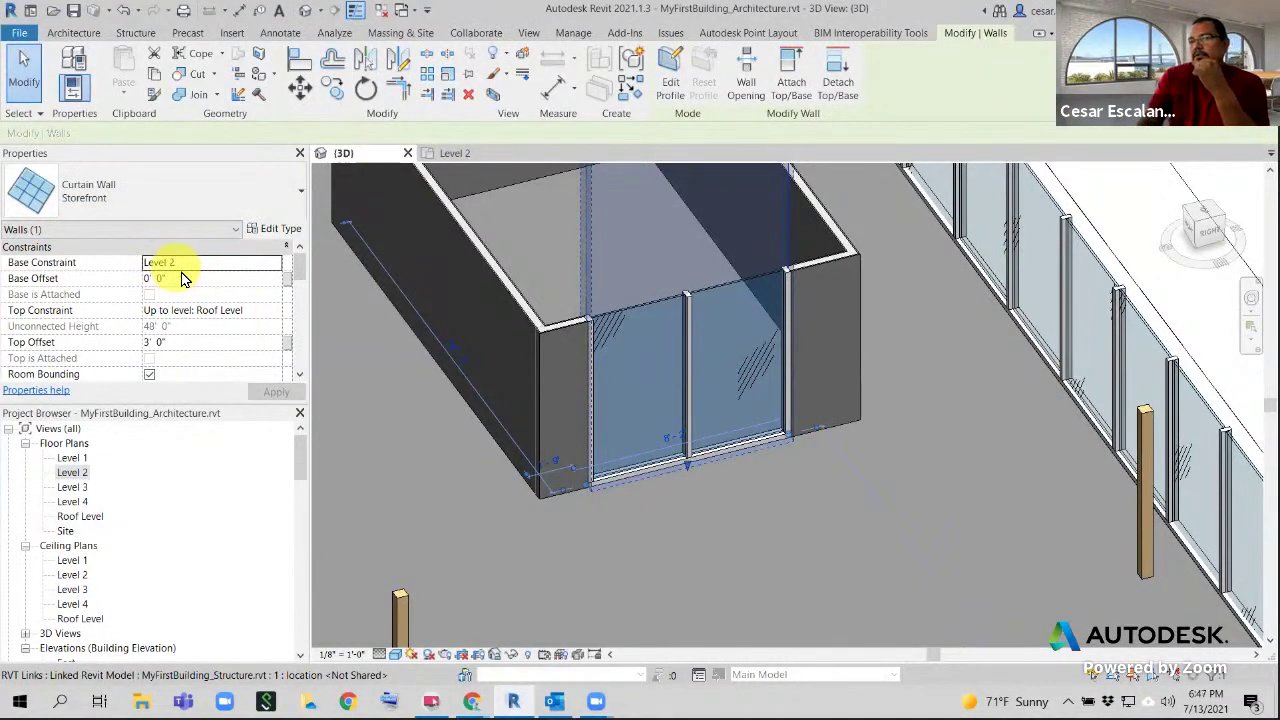
click(230, 310)
click(274, 310)
click(220, 326)
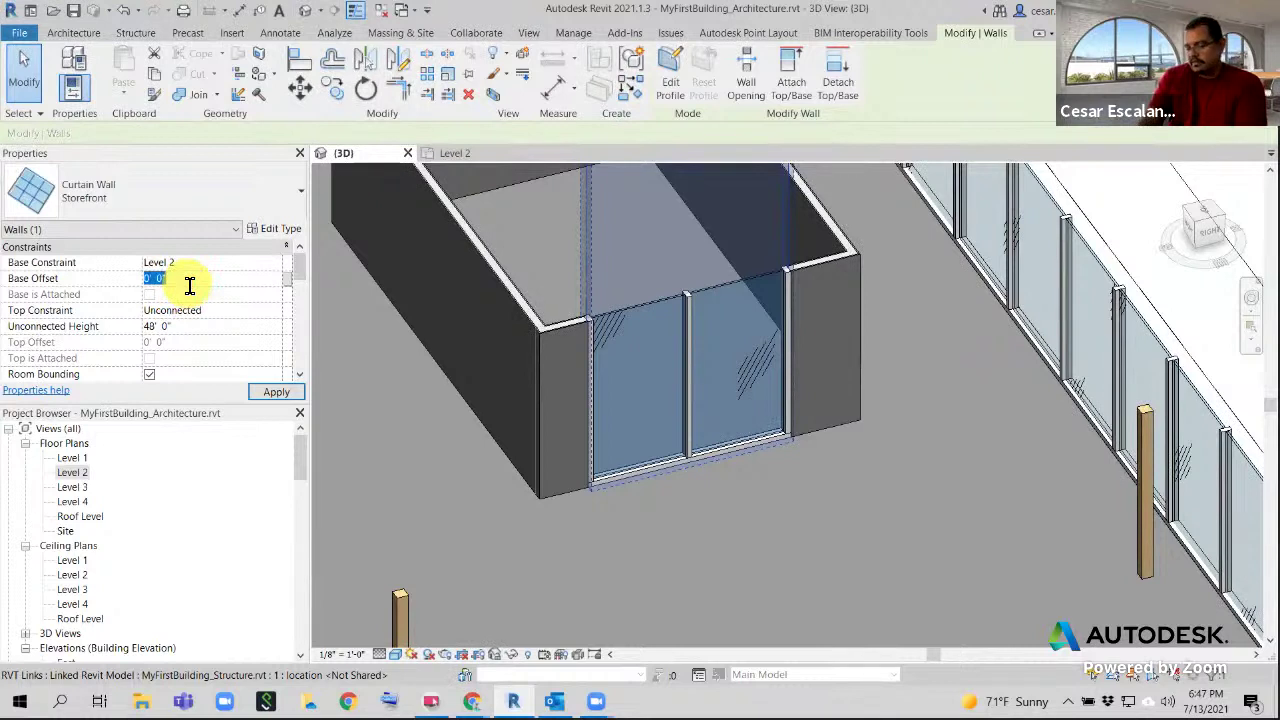
text(2)
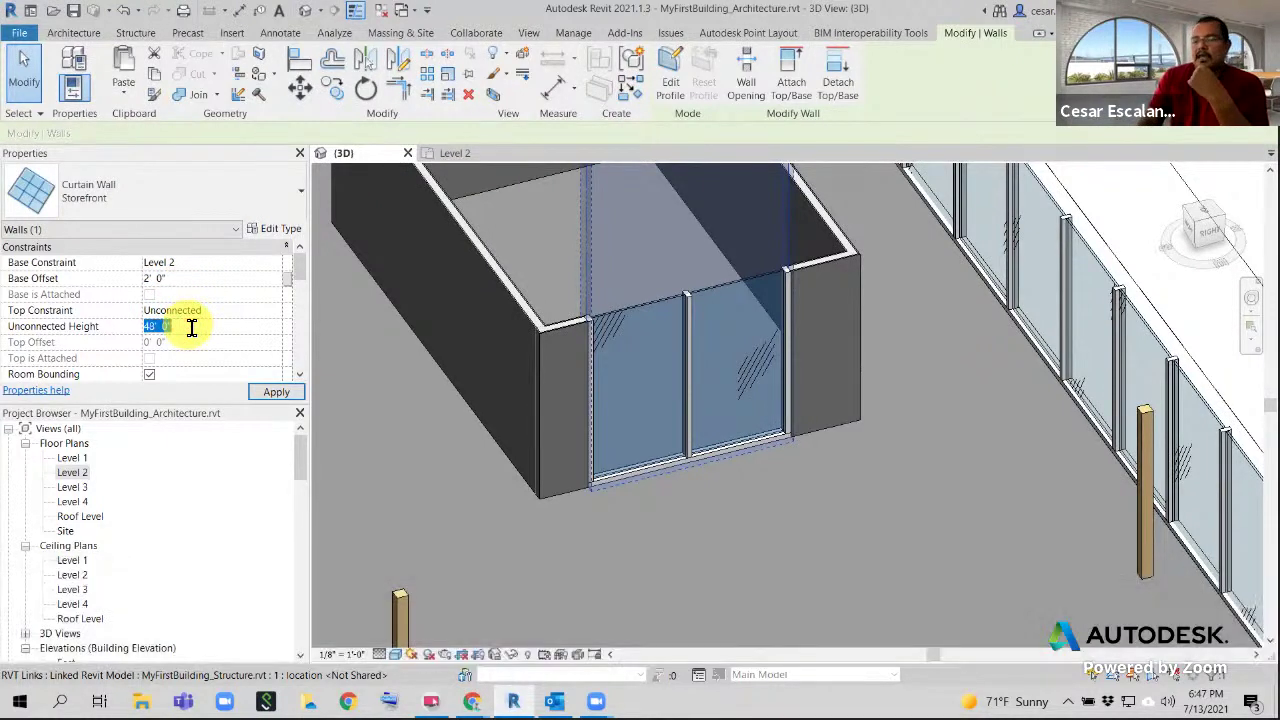
text(3)
click(268, 392)
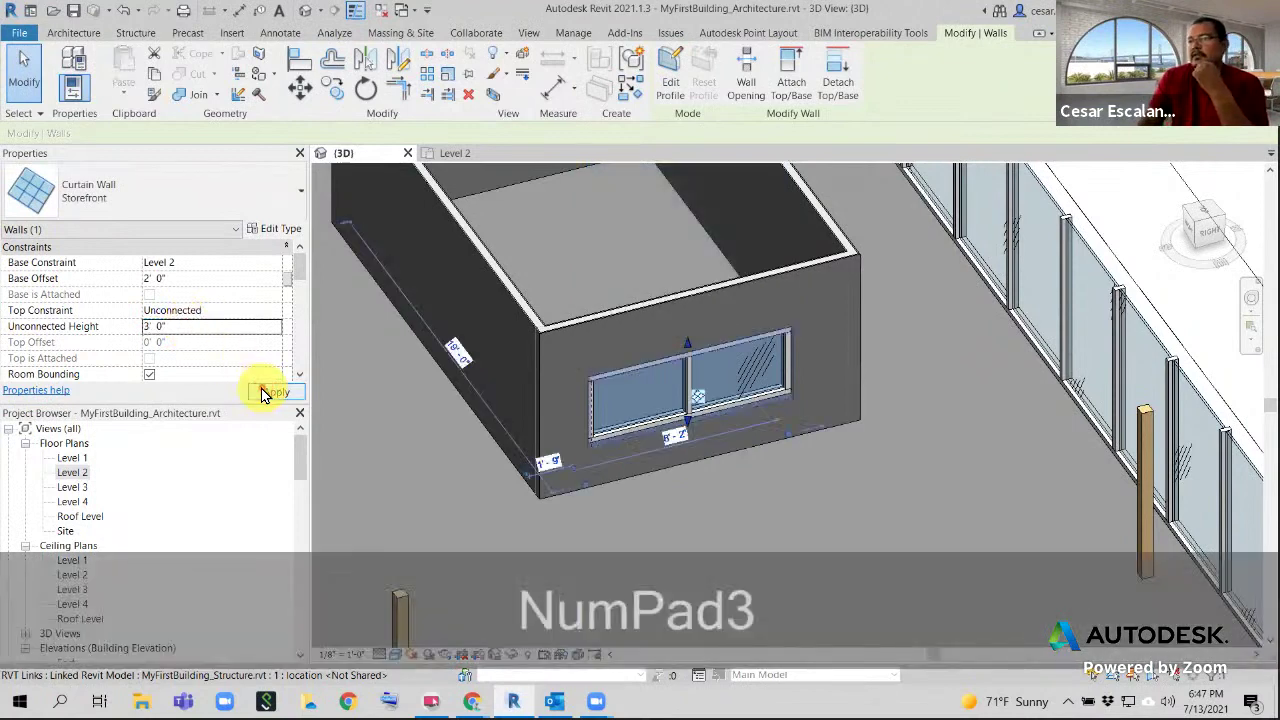
click(850, 462)
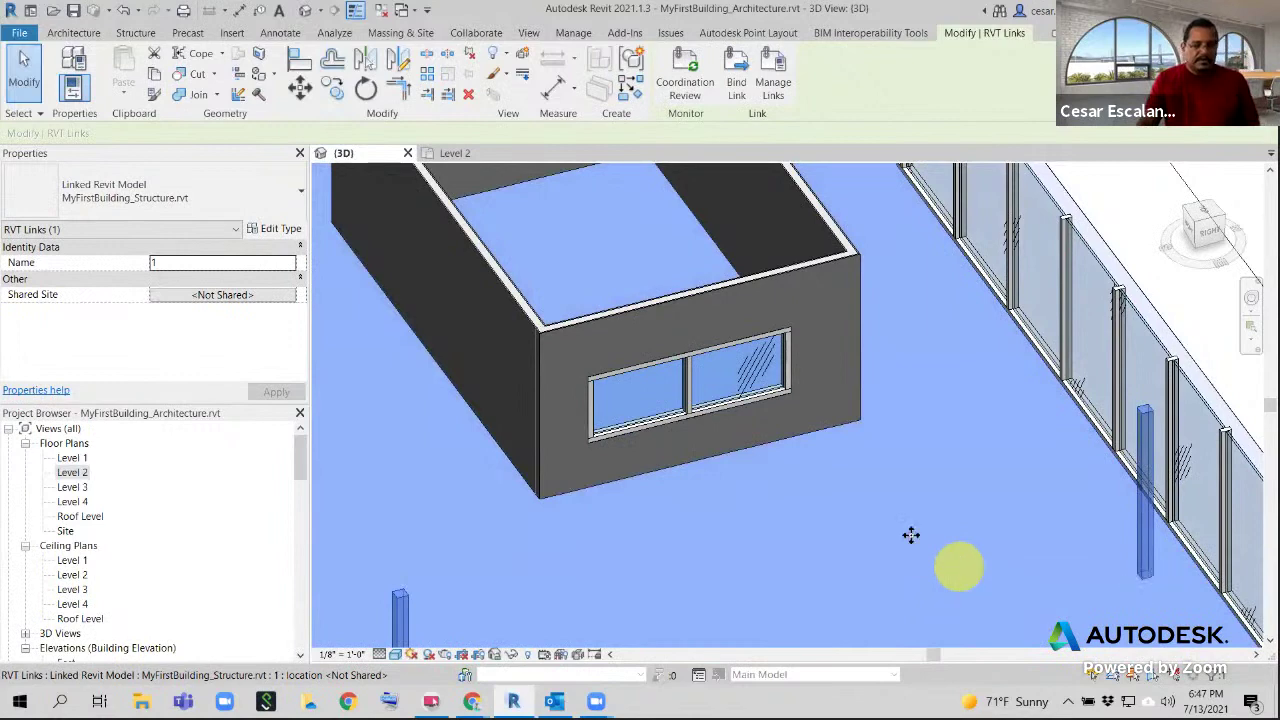
key(Escape)
key(Escape)
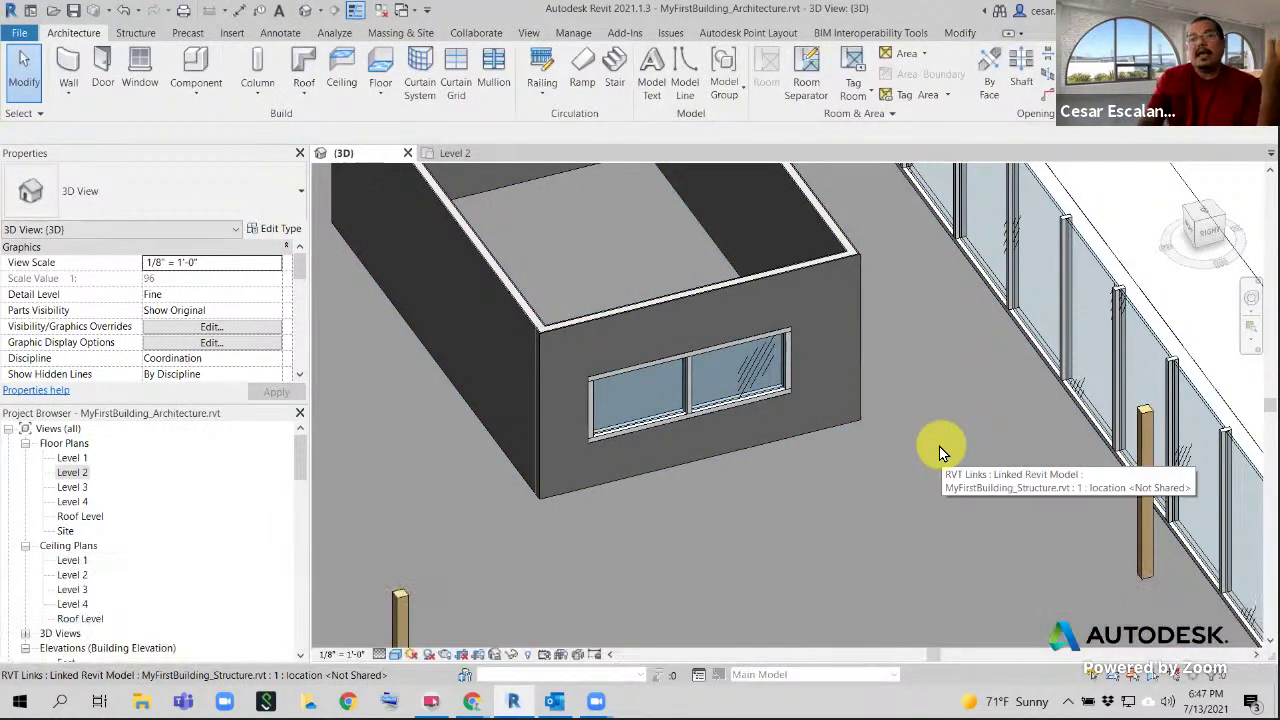
click(762, 406)
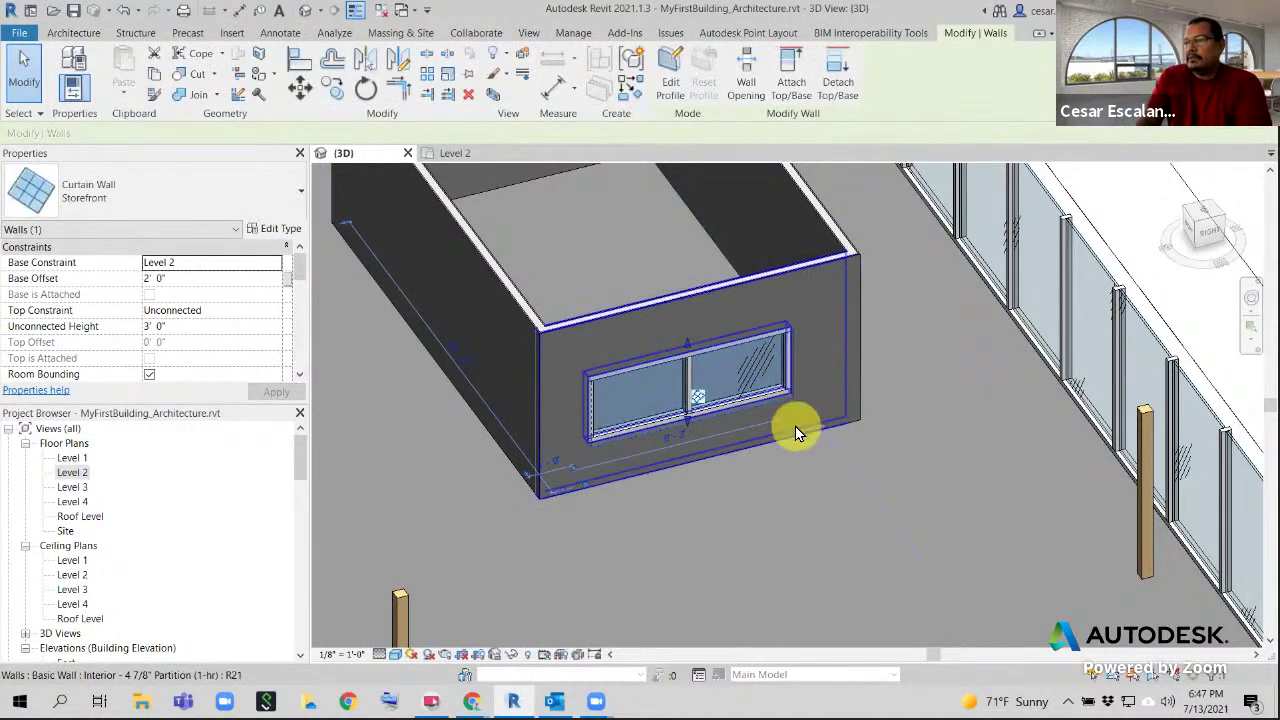
scroll(791, 404, up, 3)
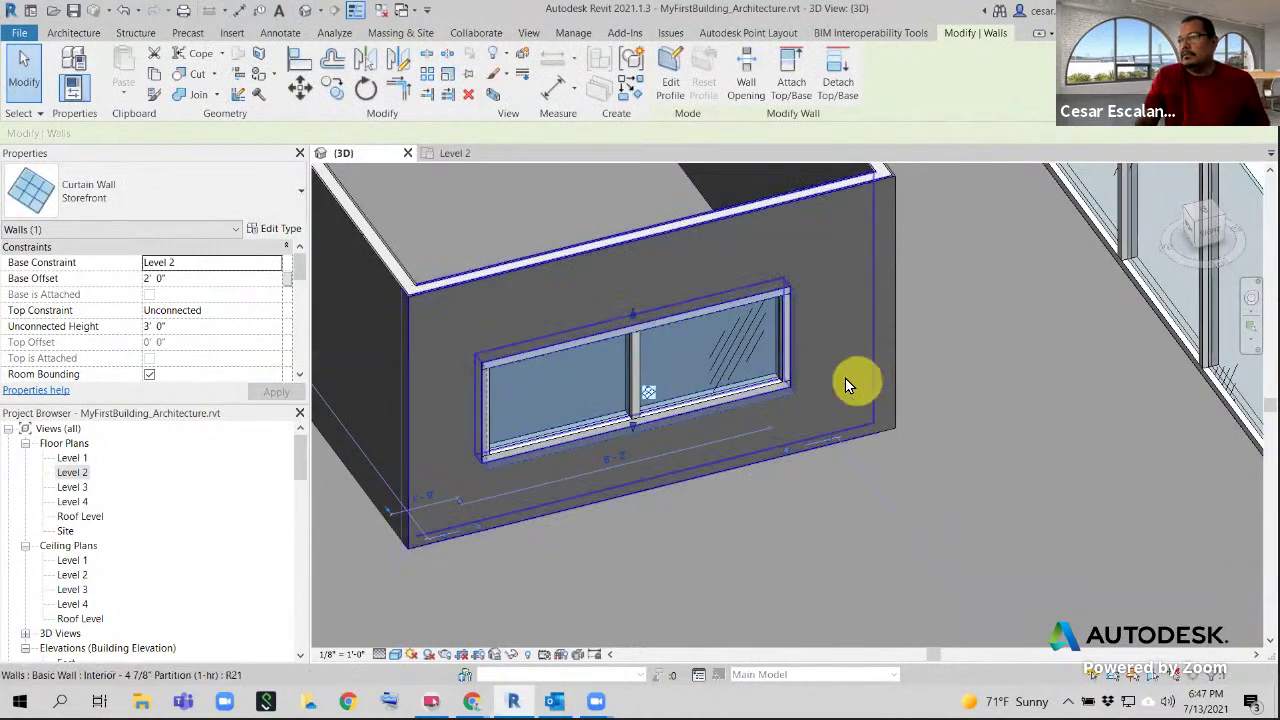
key(Escape)
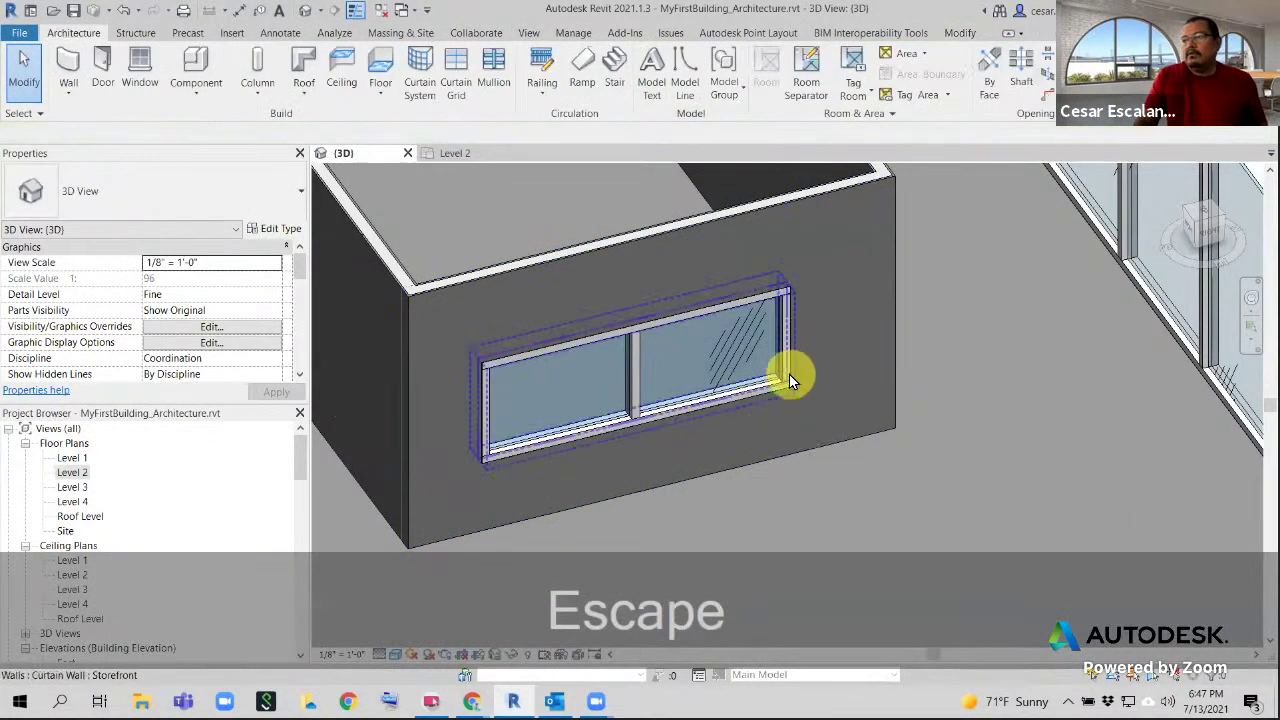
click(803, 388)
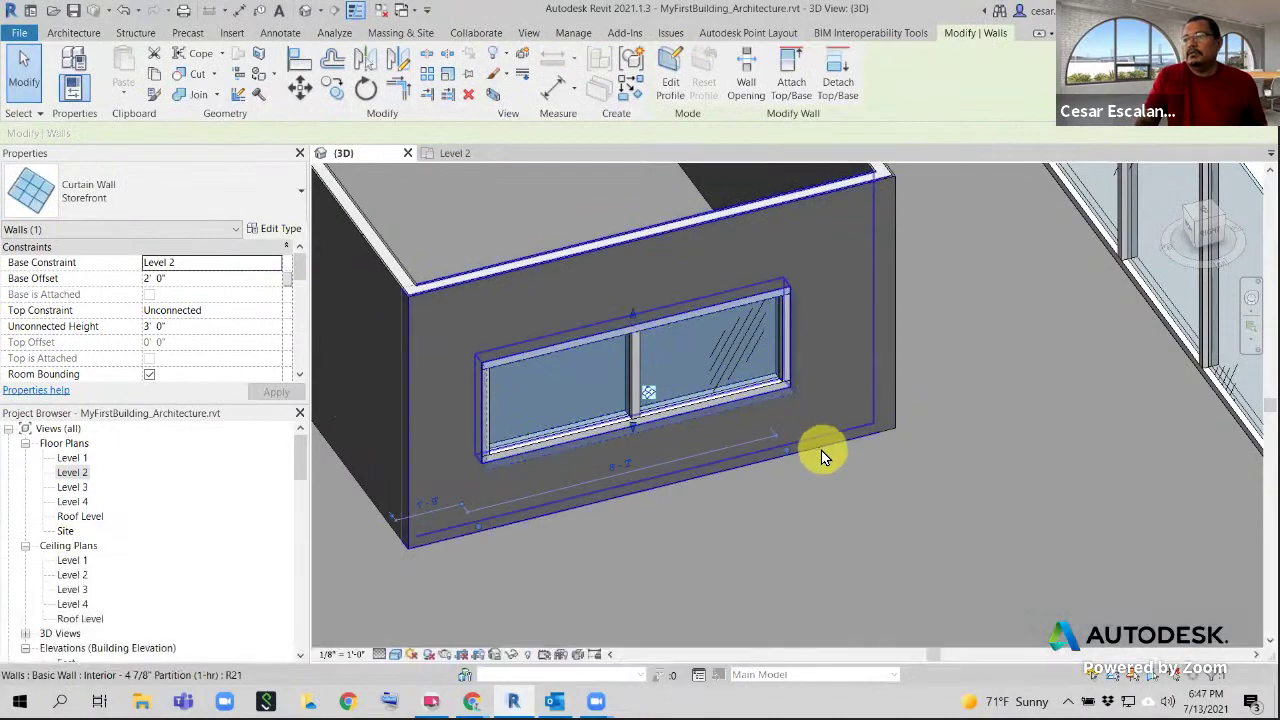
key(Escape)
Embed a Storefront curtain wall about 12'-6" long in the partition room's long wall, leaving solid wall at both ends
scroll(815, 455, down, 3)
shift+middle_drag(700, 443, 1014, 397)
click(810, 388)
scroll(866, 389, up, 2)
scroll(843, 386, up, 2)
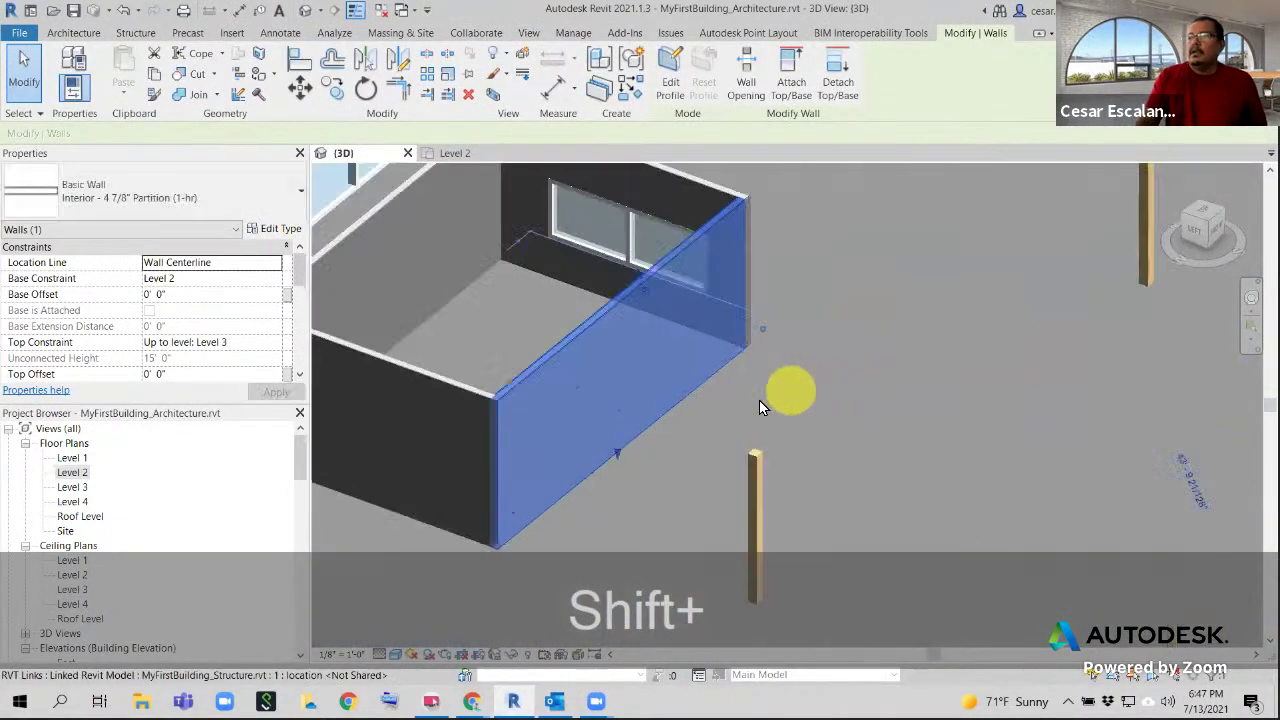
scroll(784, 390, up, 2)
scroll(785, 375, down, 2)
key(shift+Escape)
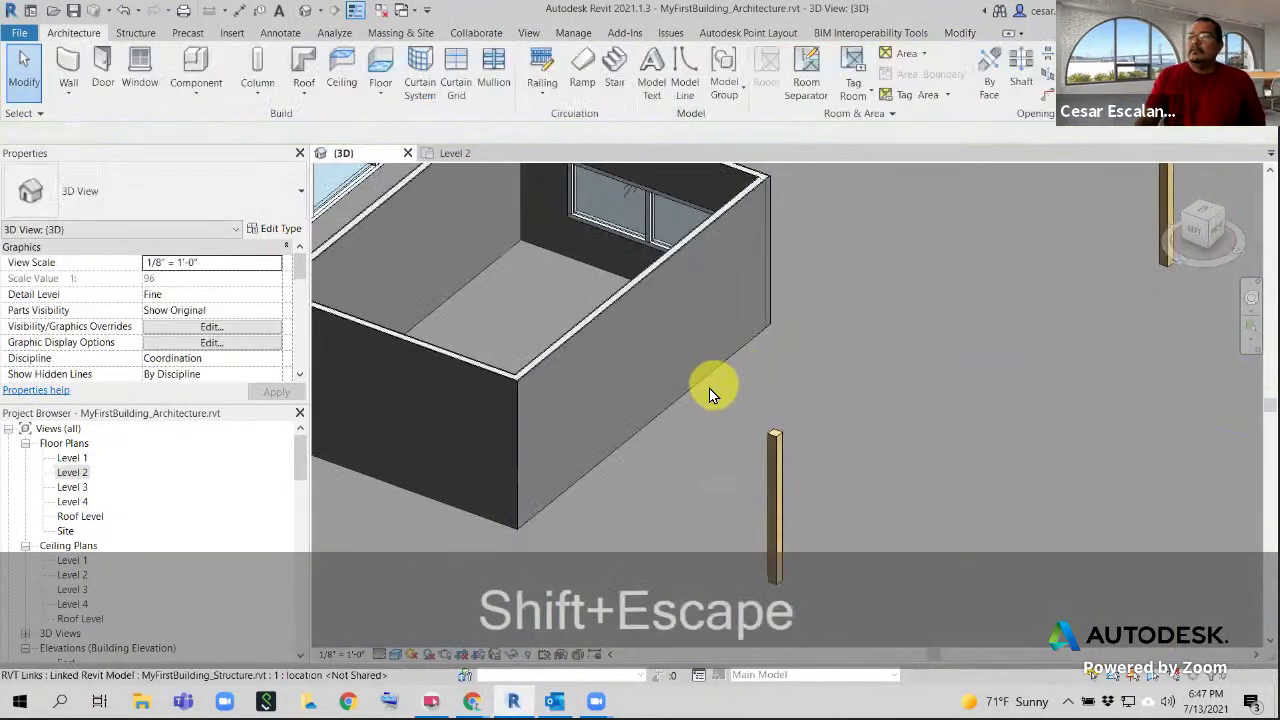
click(690, 416)
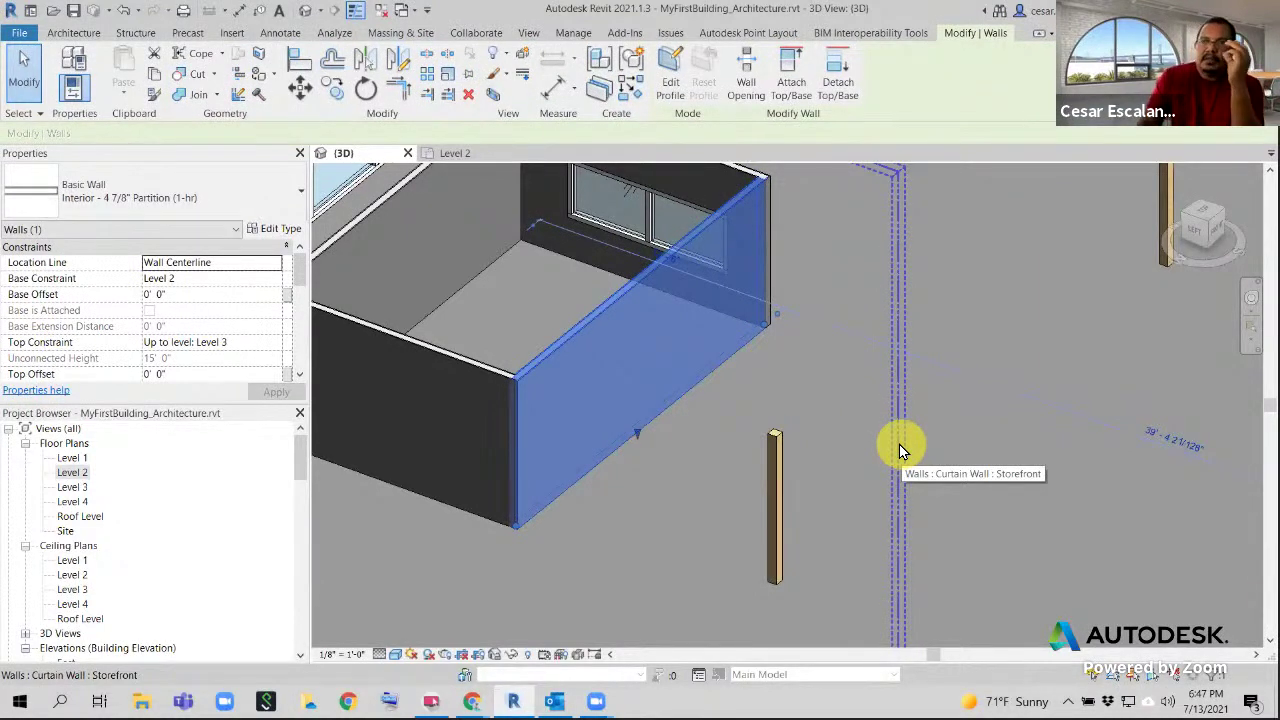
click(70, 34)
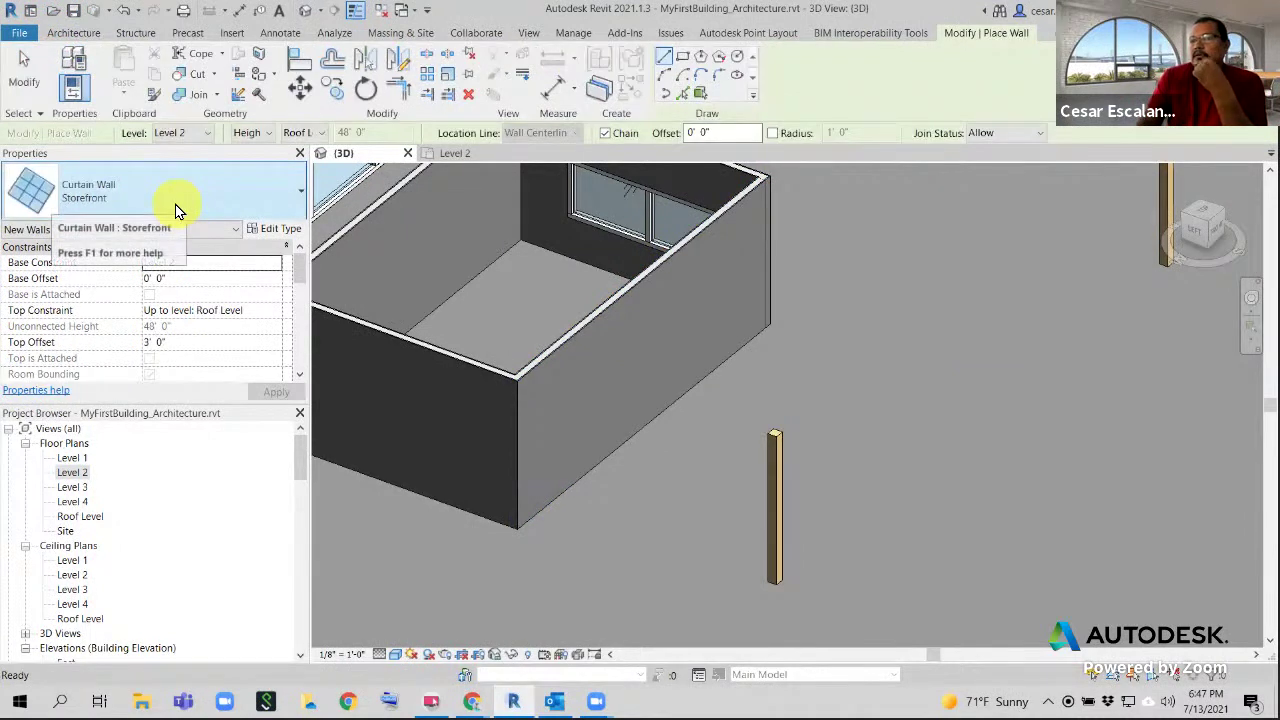
click(565, 487)
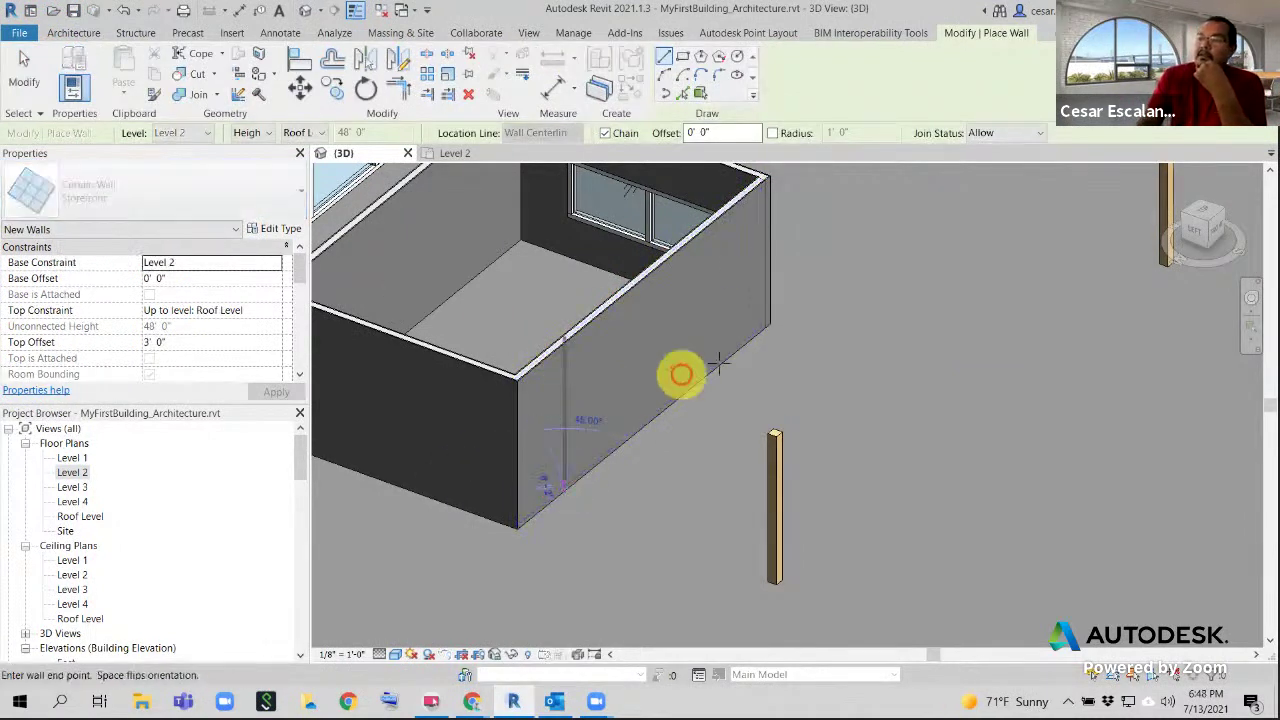
click(726, 354)
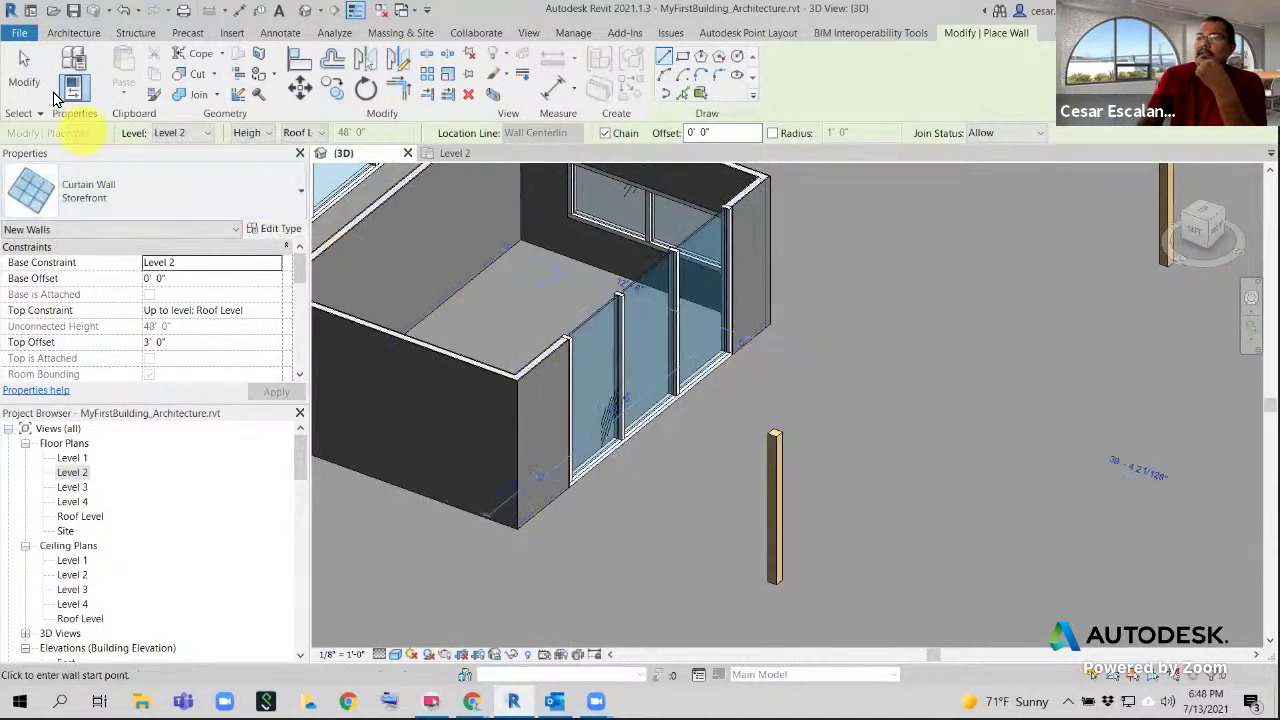
click(24, 78)
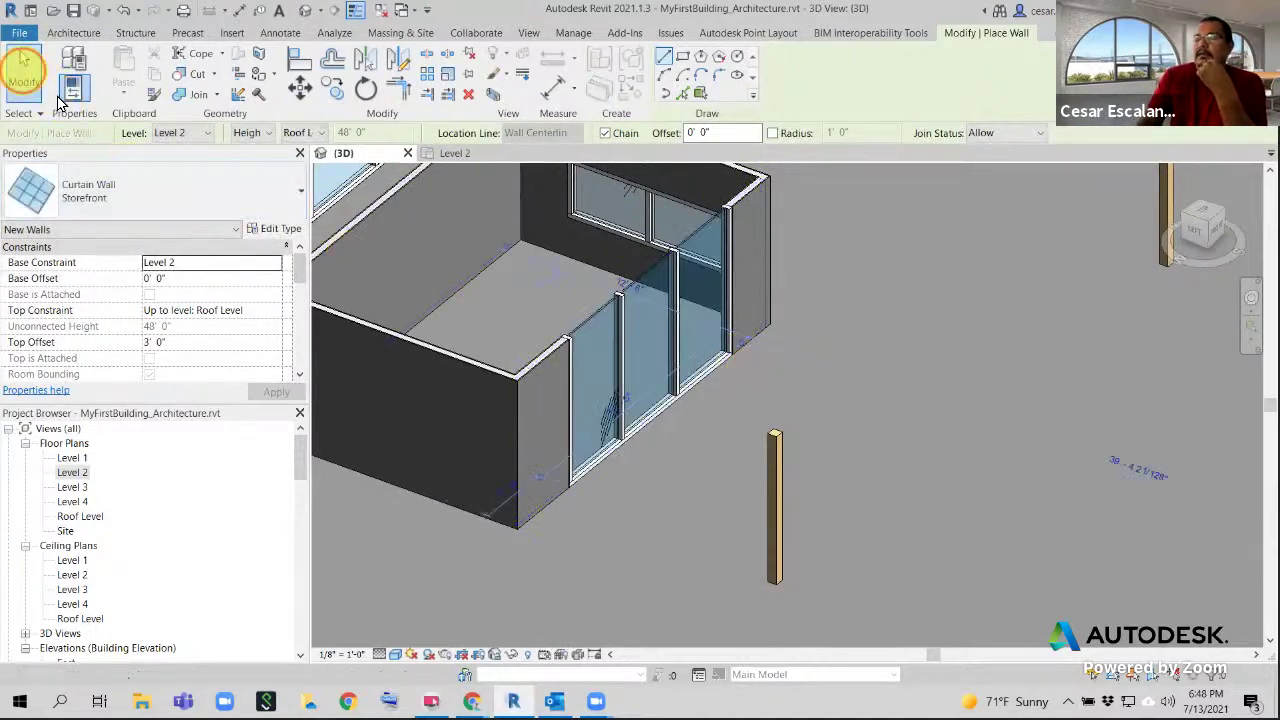
Make the long wall's Storefront unconnected at the top, try a 9' height, and set its unconnected height to 8'
click(621, 451)
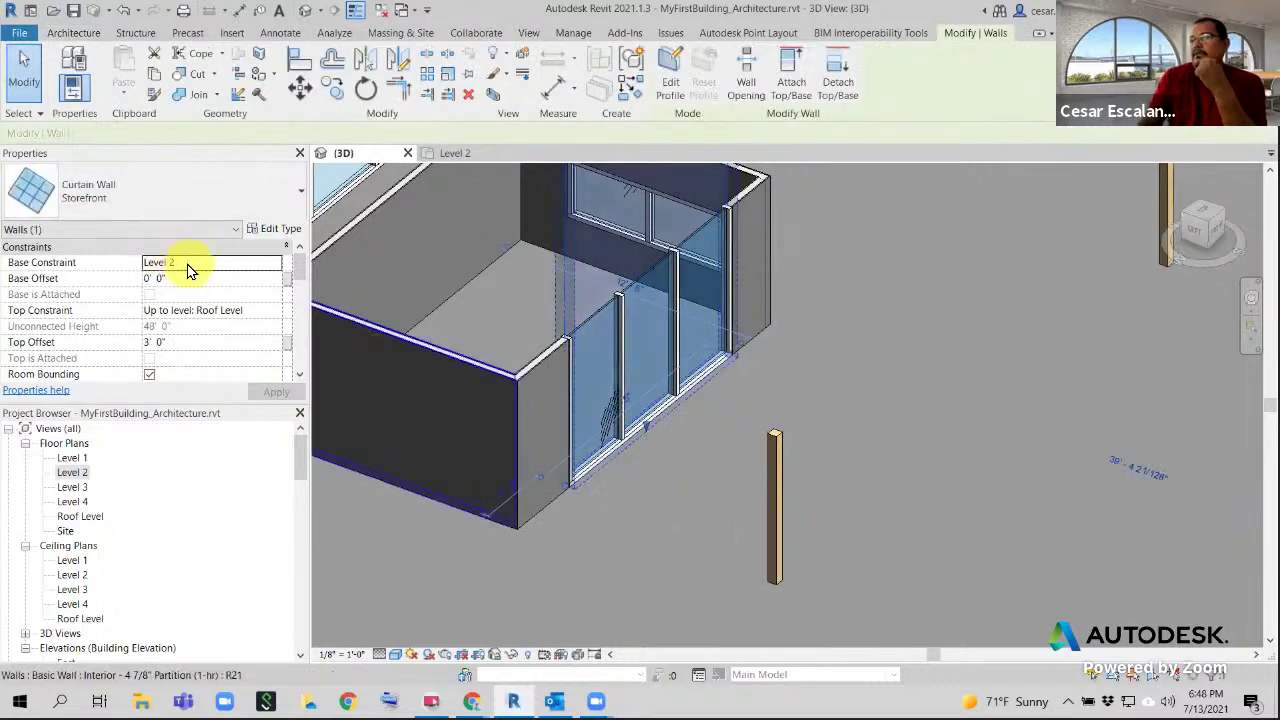
click(276, 310)
click(225, 327)
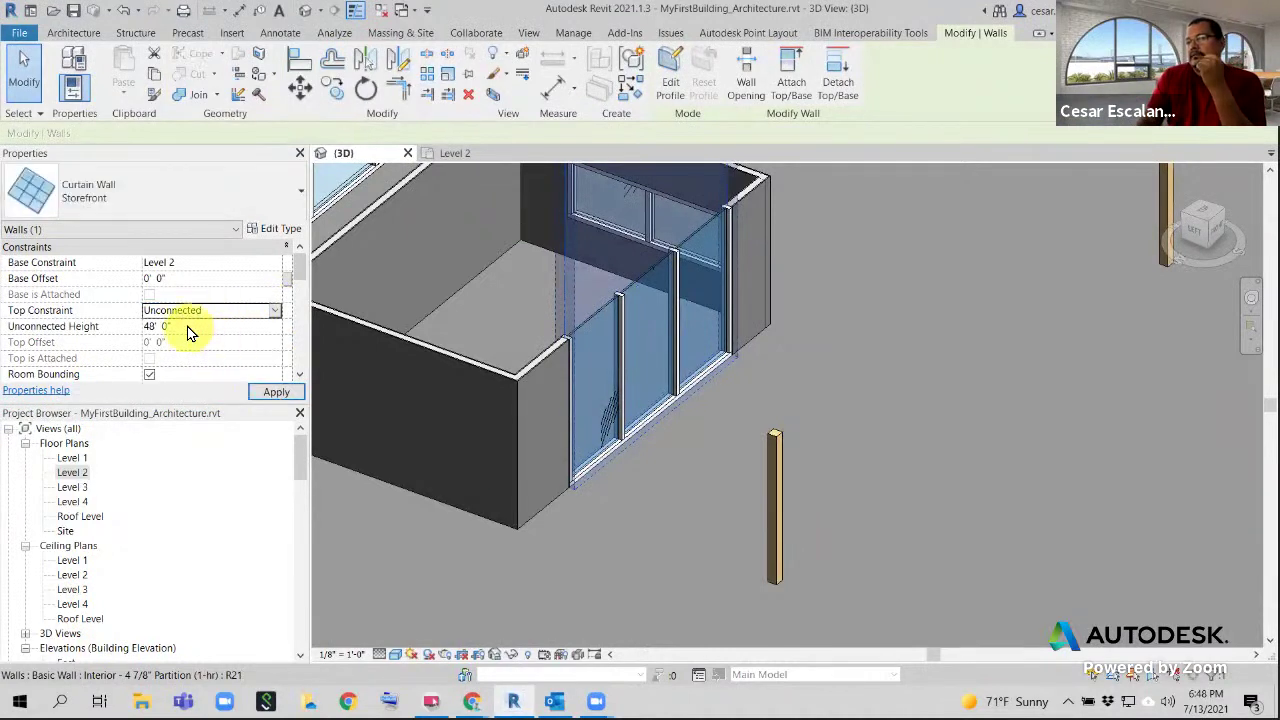
text(9)
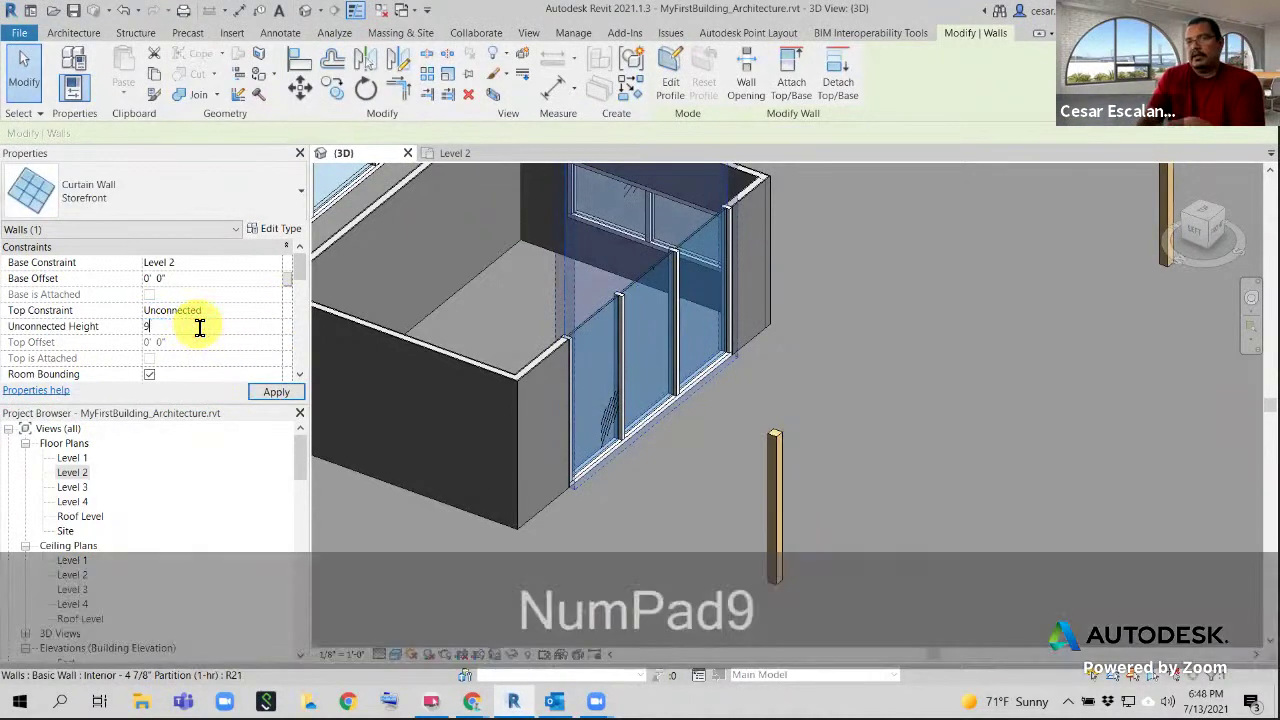
click(276, 391)
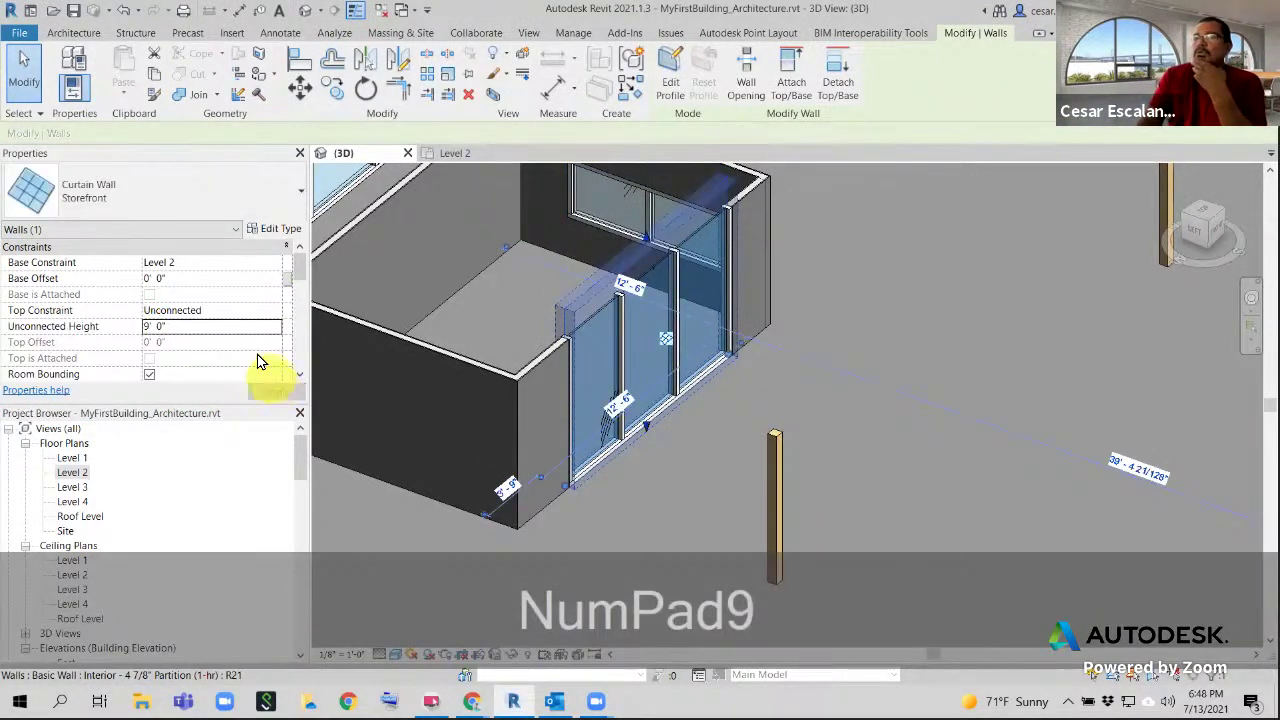
click(214, 326)
text(8)
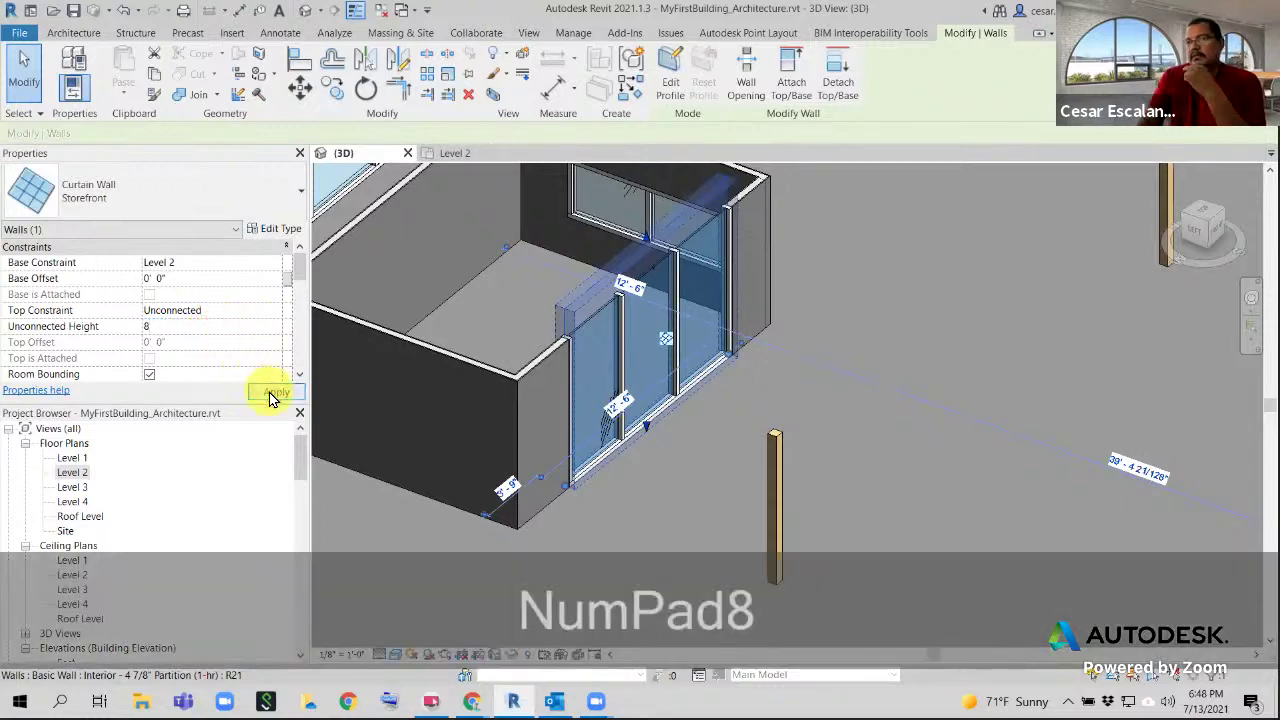
click(272, 392)
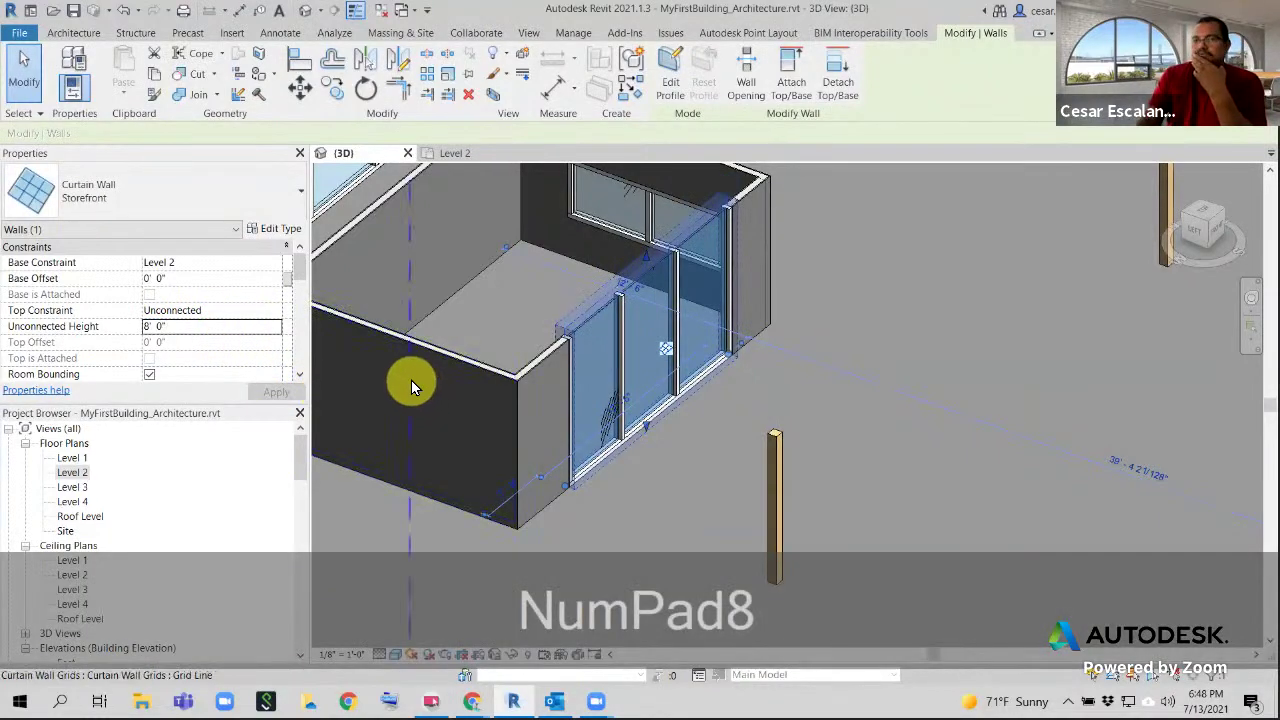
click(655, 485)
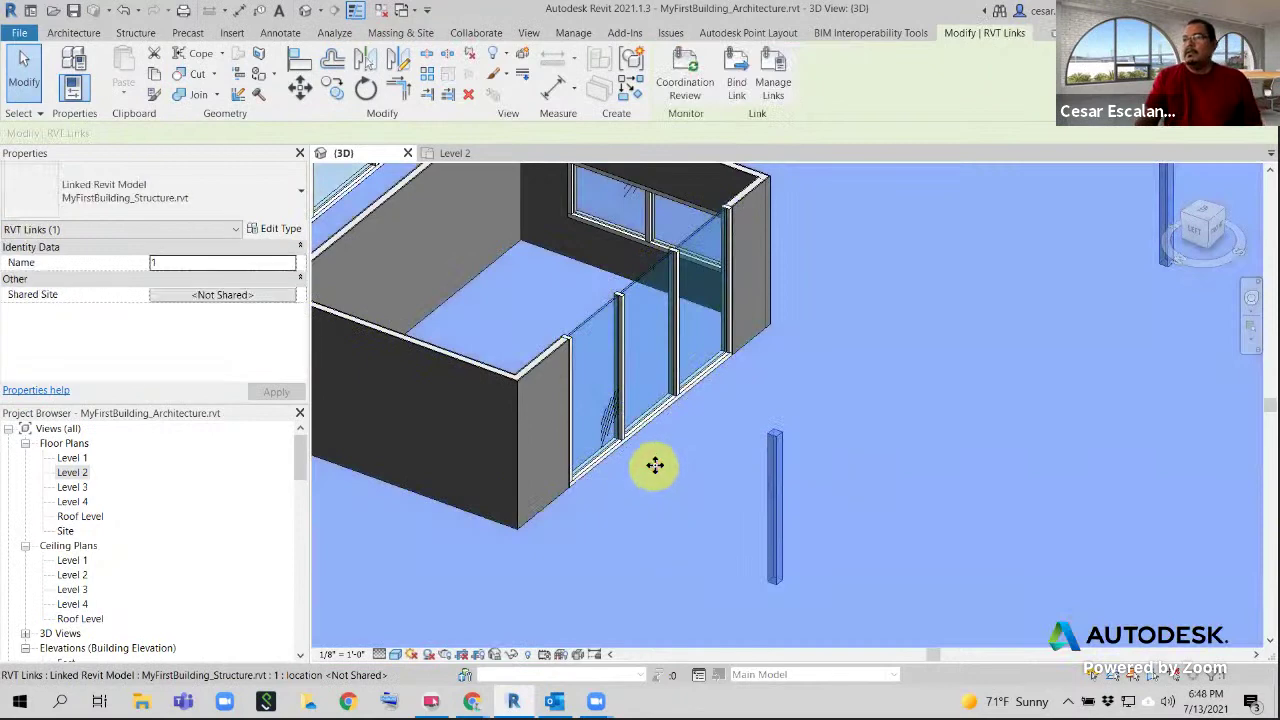
Delete the bottom mullion under the long wall Storefront's end panel nearest the room's near corner
shift+middle_drag(654, 465, 501, 540)
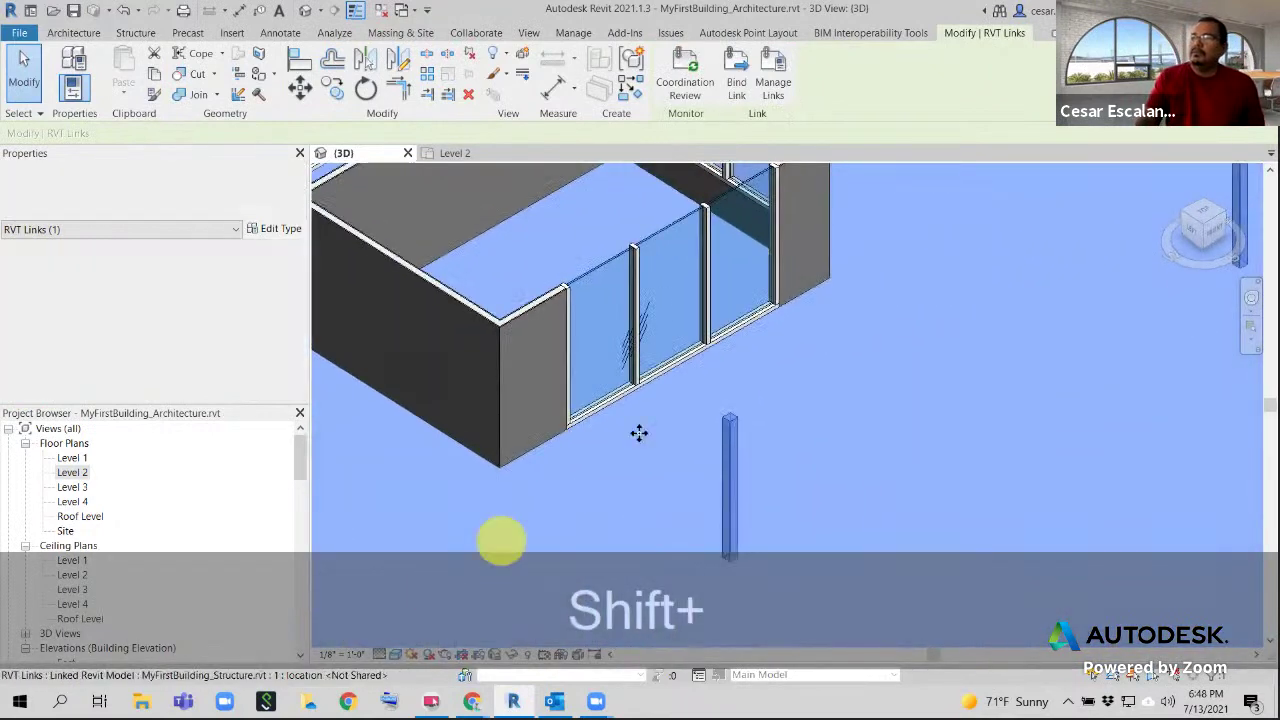
scroll(689, 347, up, 2)
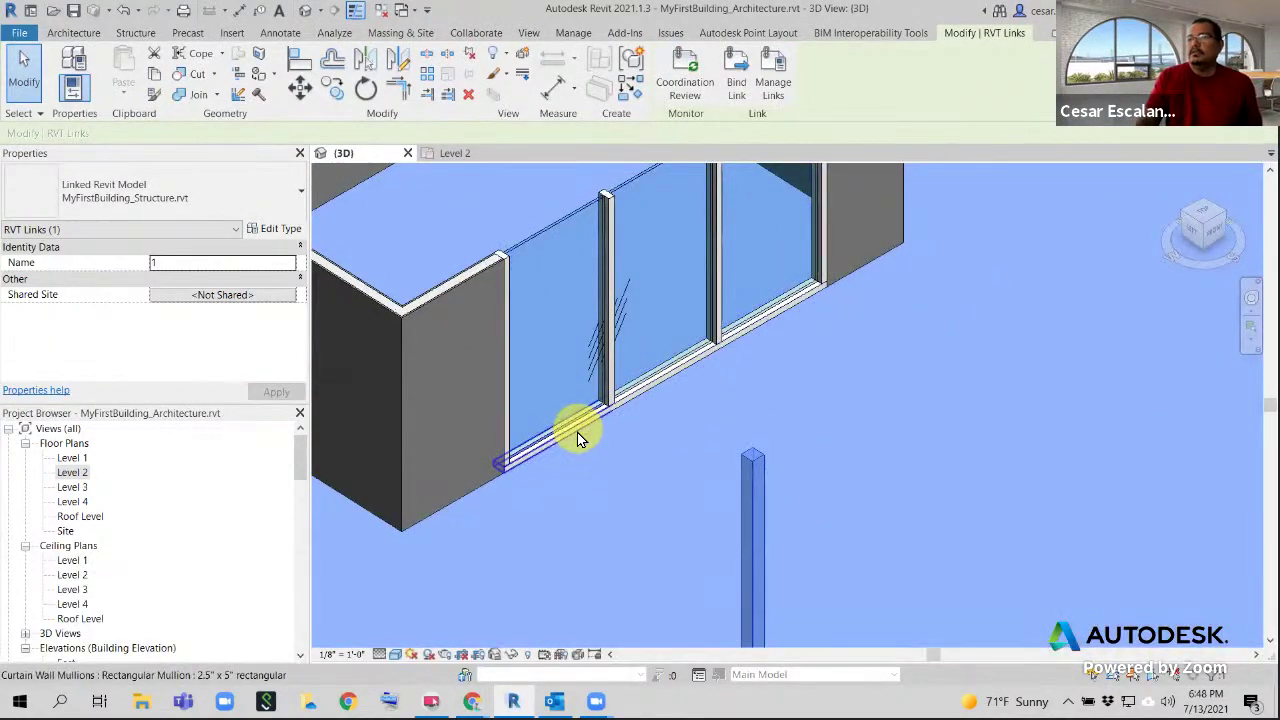
click(577, 432)
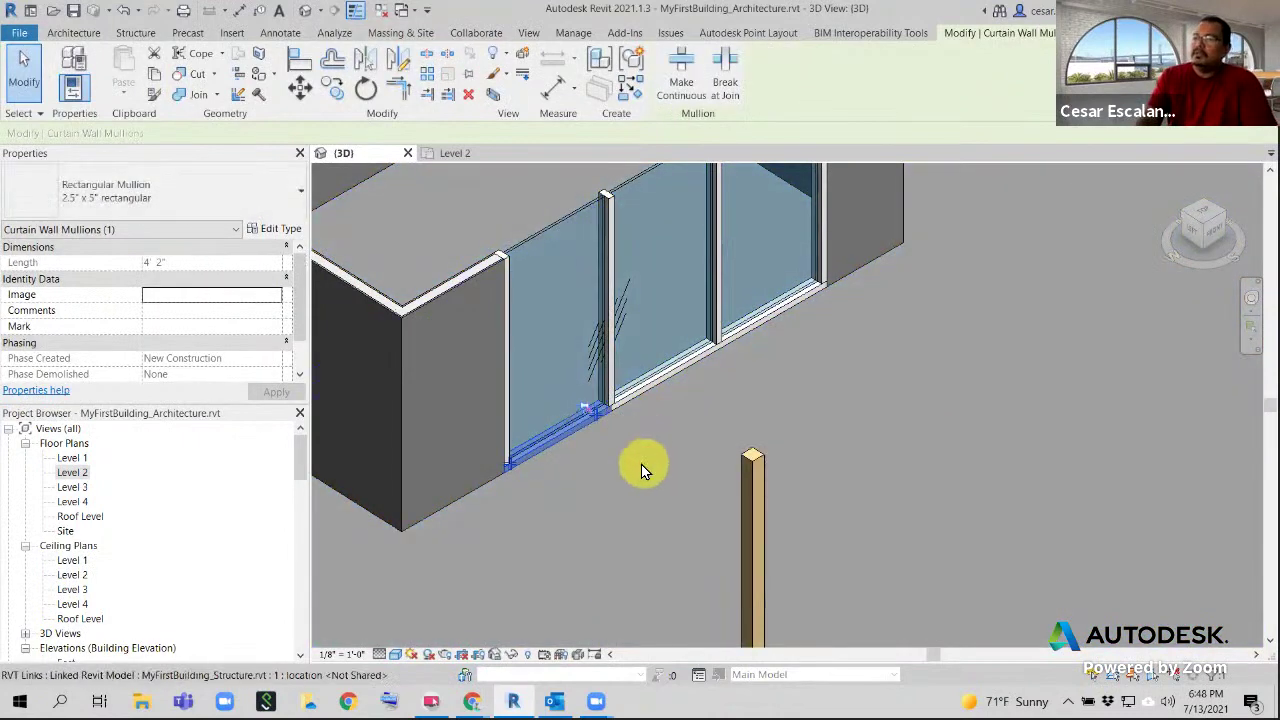
key(Delete)
Change the glazed end panel without a bottom mullion to the Door-Curtain-Wall-Double-Storefront type
middle_drag(631, 454, 623, 472)
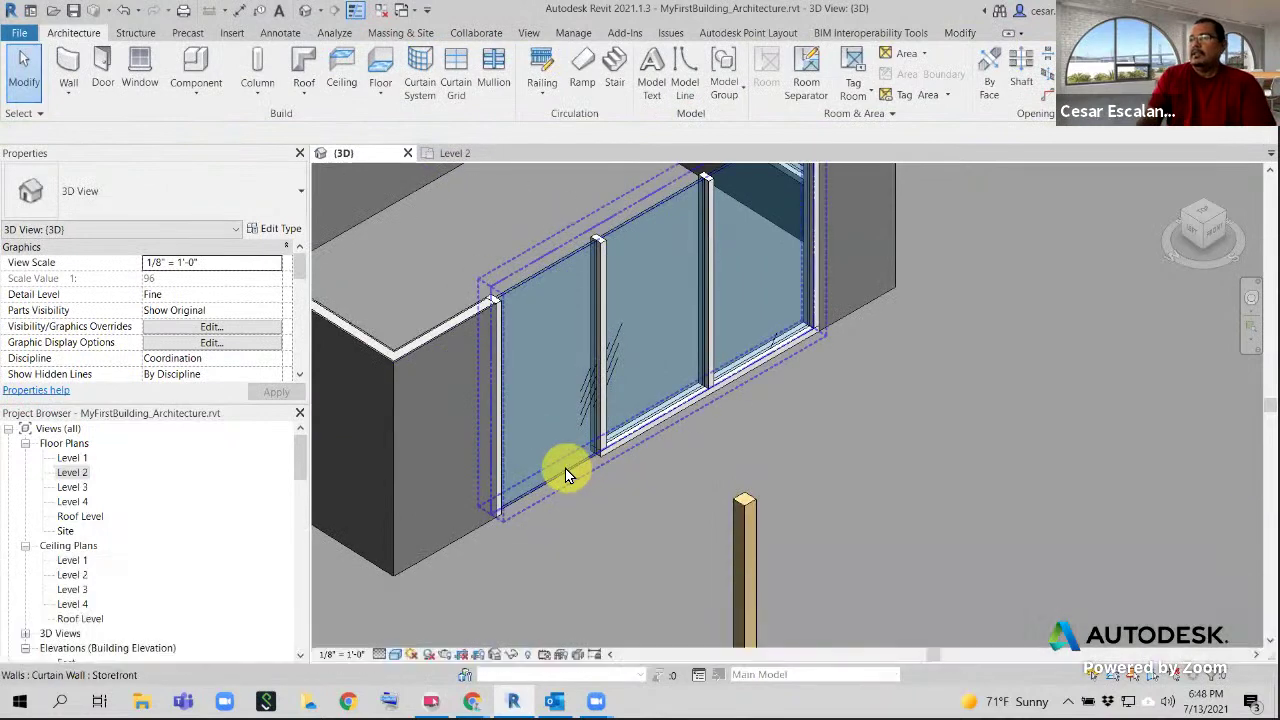
key(Tab)
key(Tab)
key(Tab)
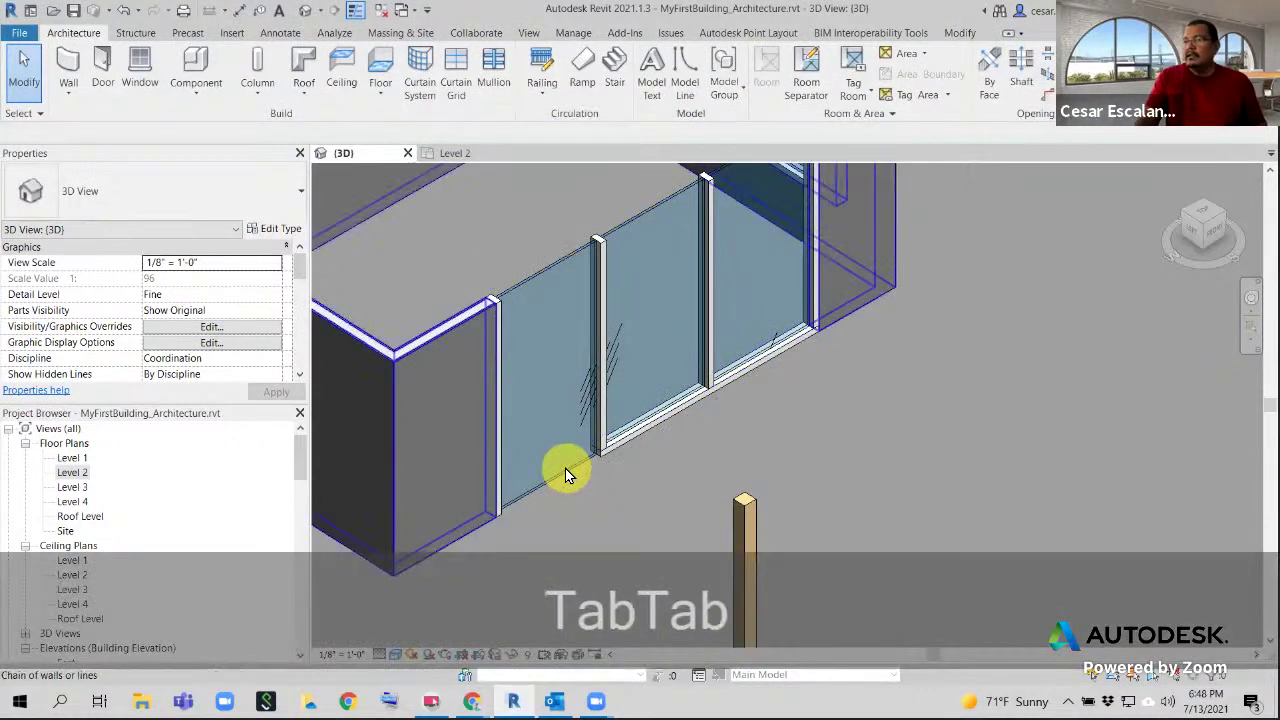
click(565, 468)
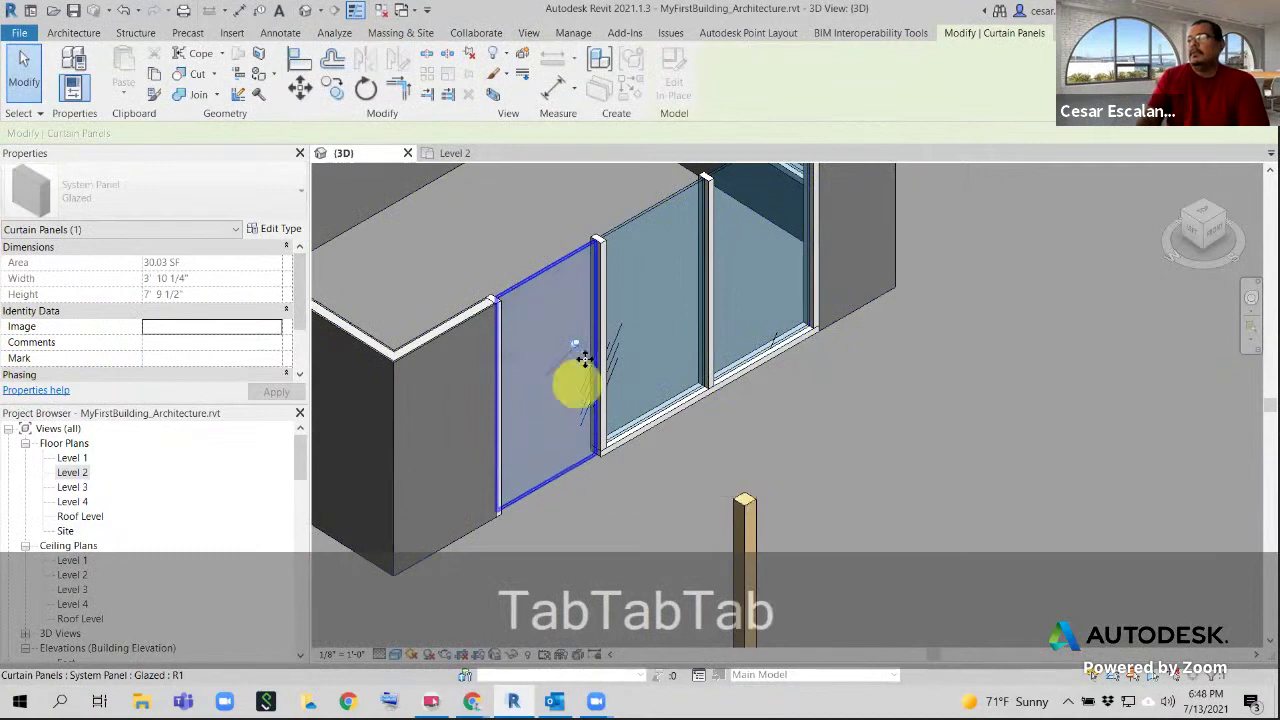
click(83, 192)
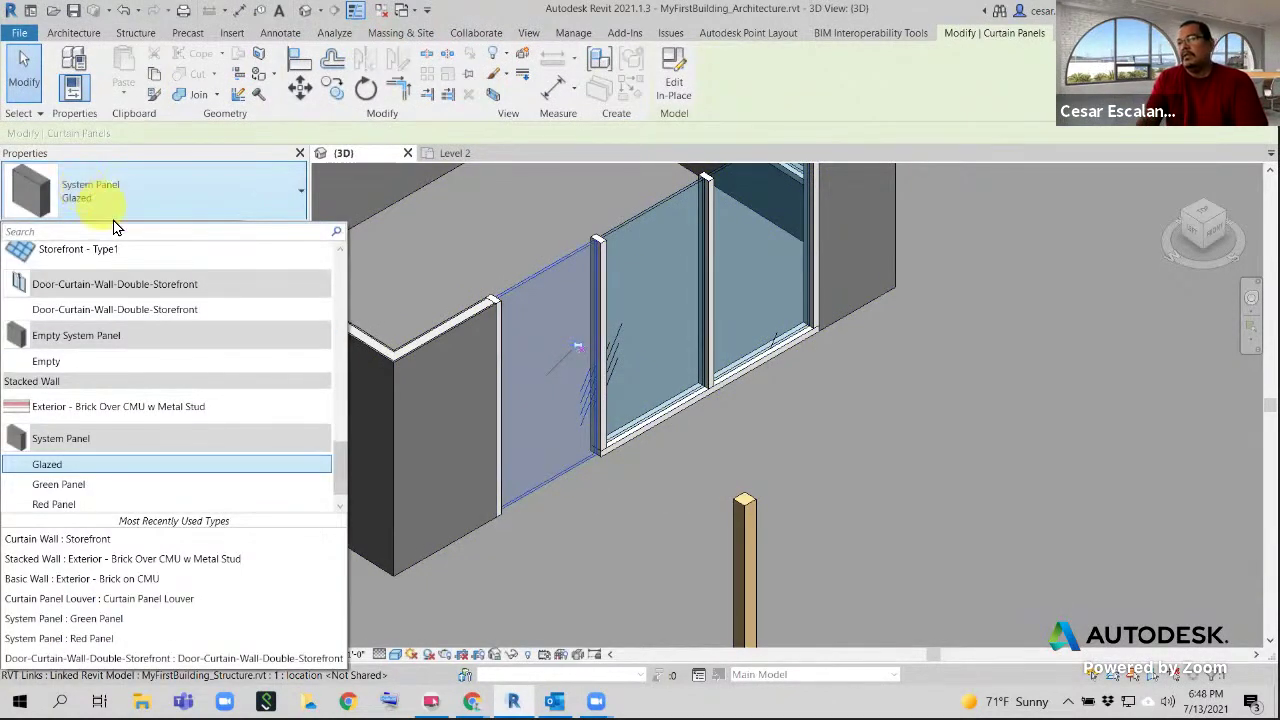
mouse_move(173, 312)
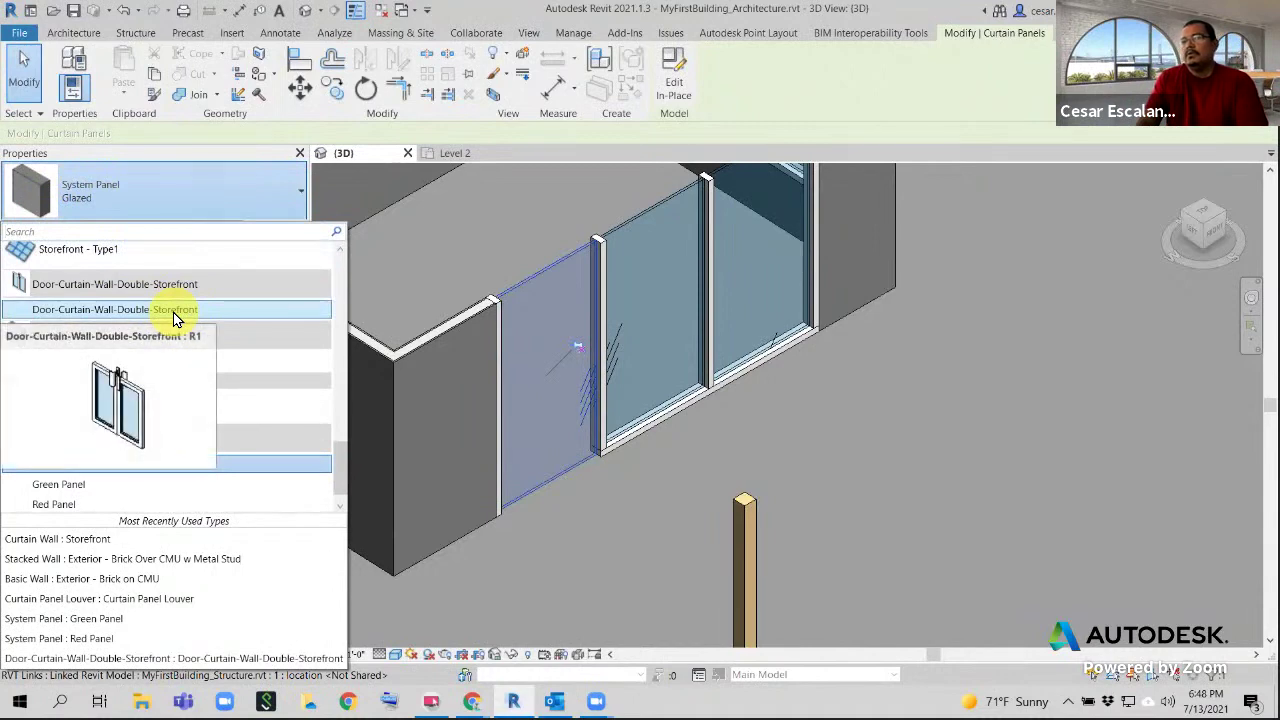
Change the selected glazed panel of the room's storefront wall to the Door-Curtain-Wall-Double-Storefront type
click(173, 312)
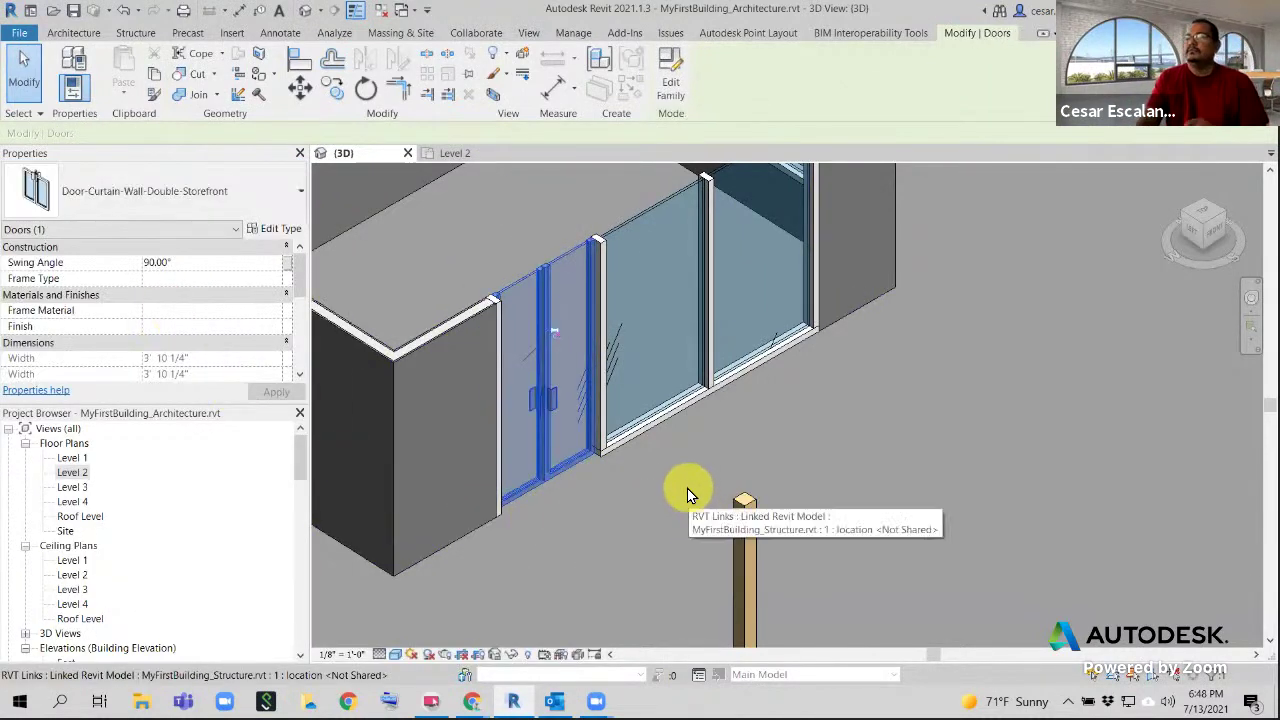
key(Escape)
key(Escape)
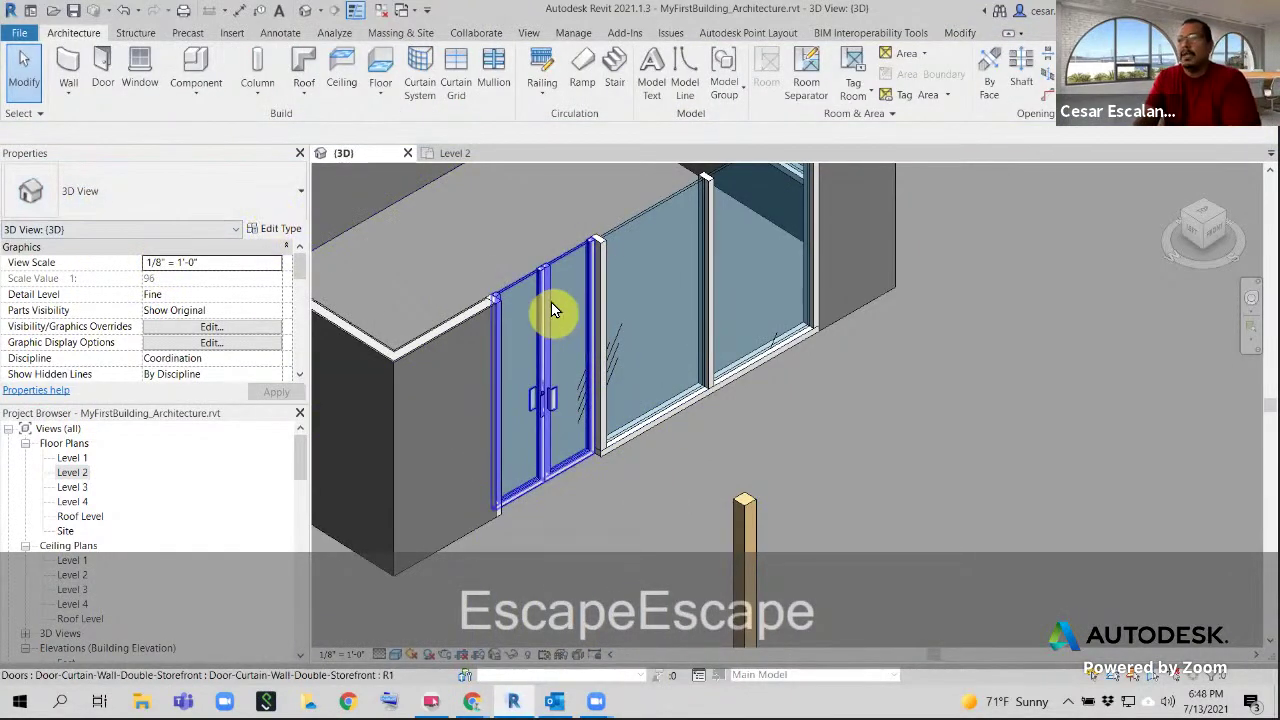
Set the vertical grid spacing of the Storefront curtain wall type to 3 feet
scroll(563, 282, down, 3)
scroll(677, 398, down, 3)
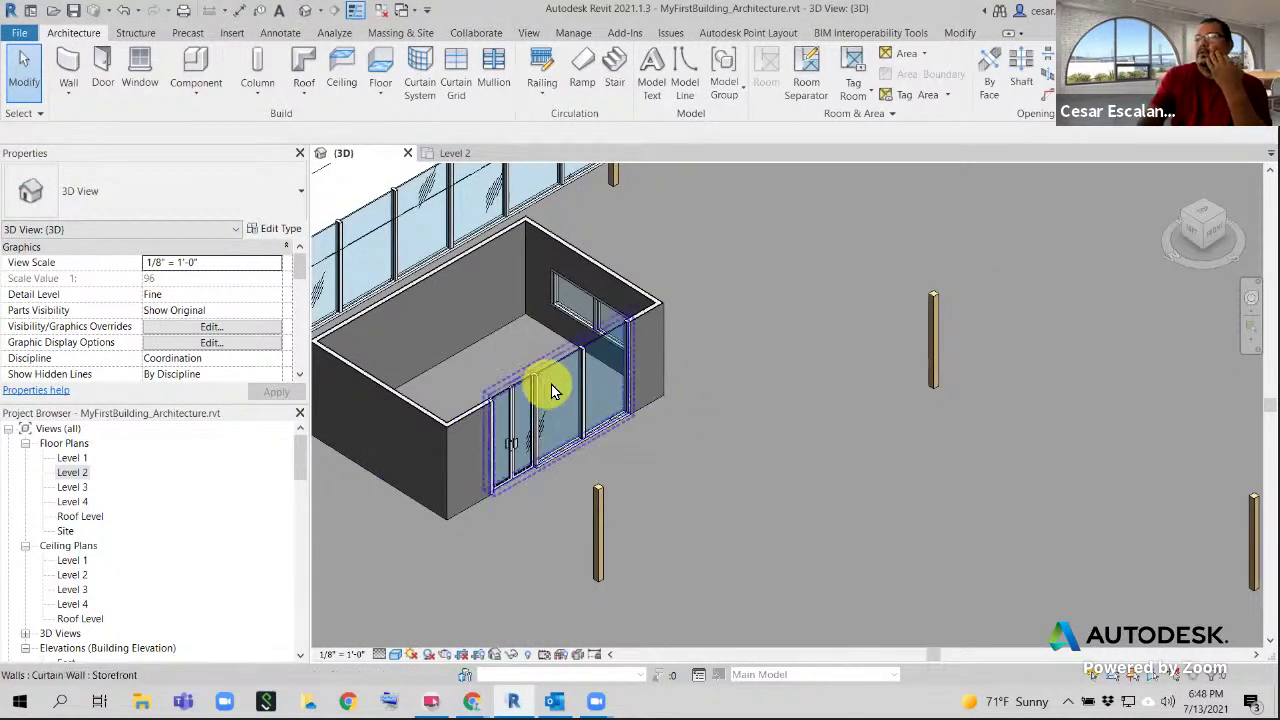
scroll(551, 380, down, 2)
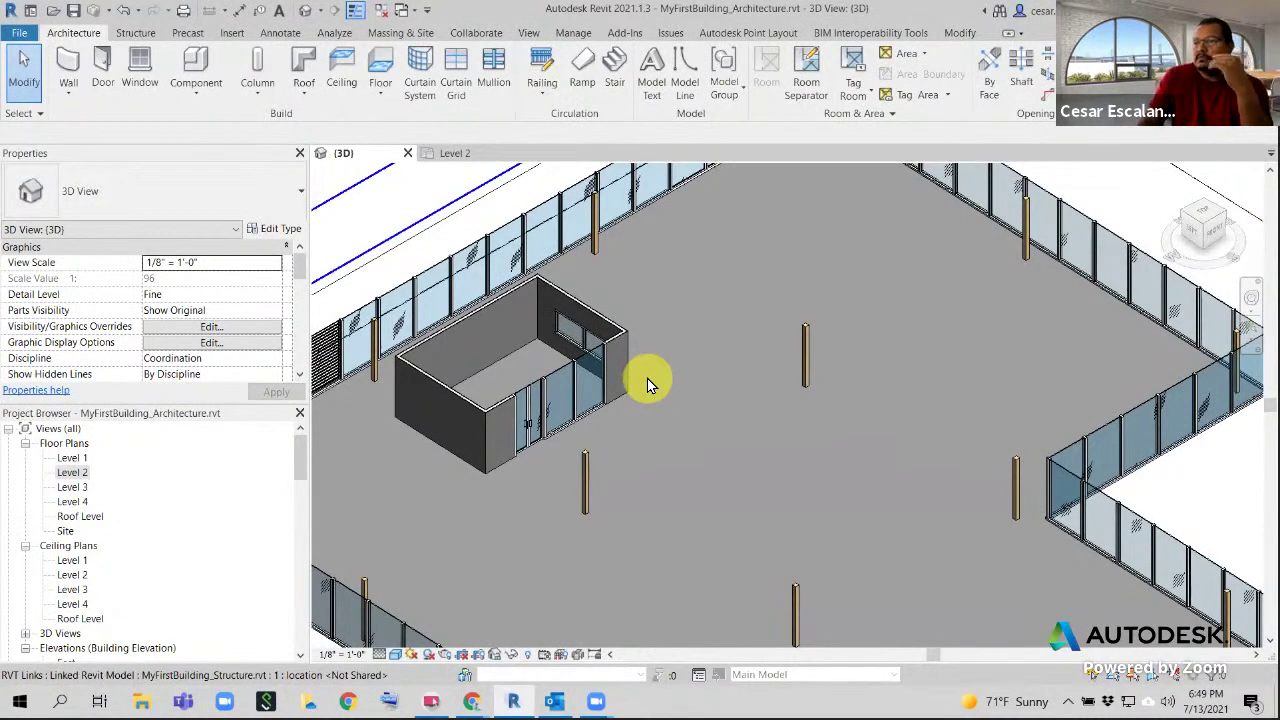
scroll(632, 372, down, 1)
scroll(625, 358, down, 1)
middle_drag(863, 360, 603, 360)
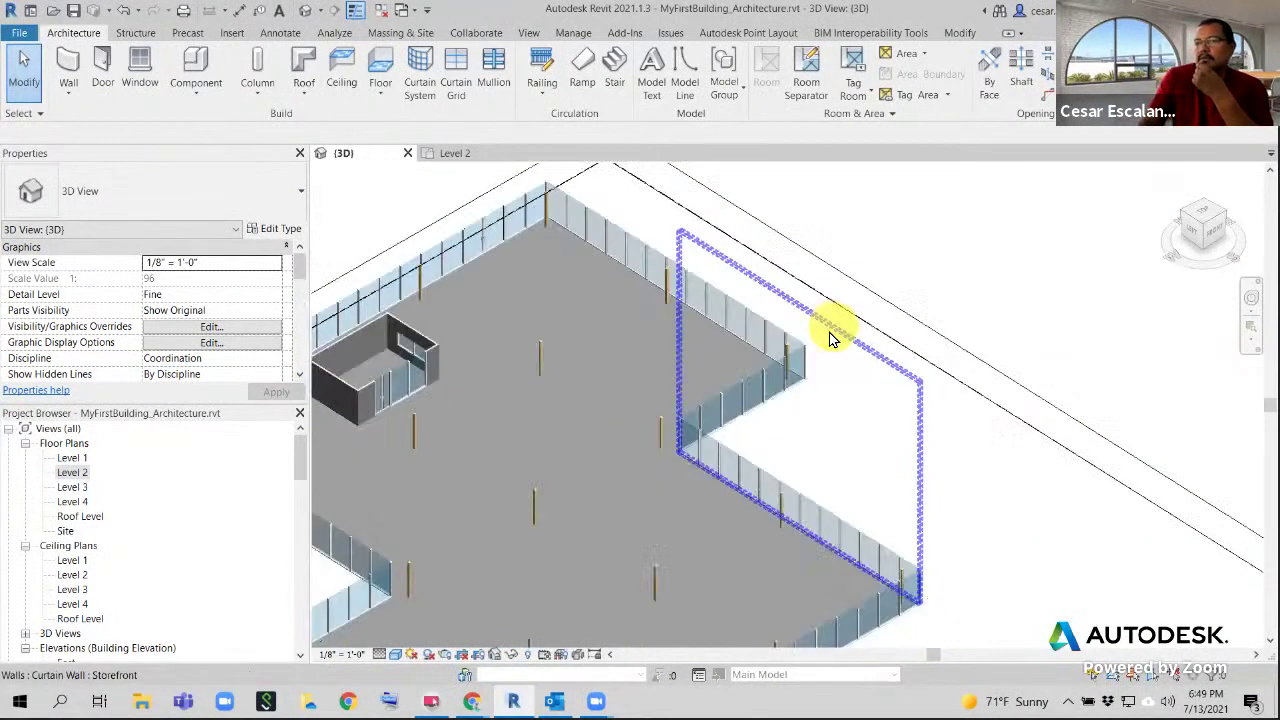
scroll(531, 394, up, 5)
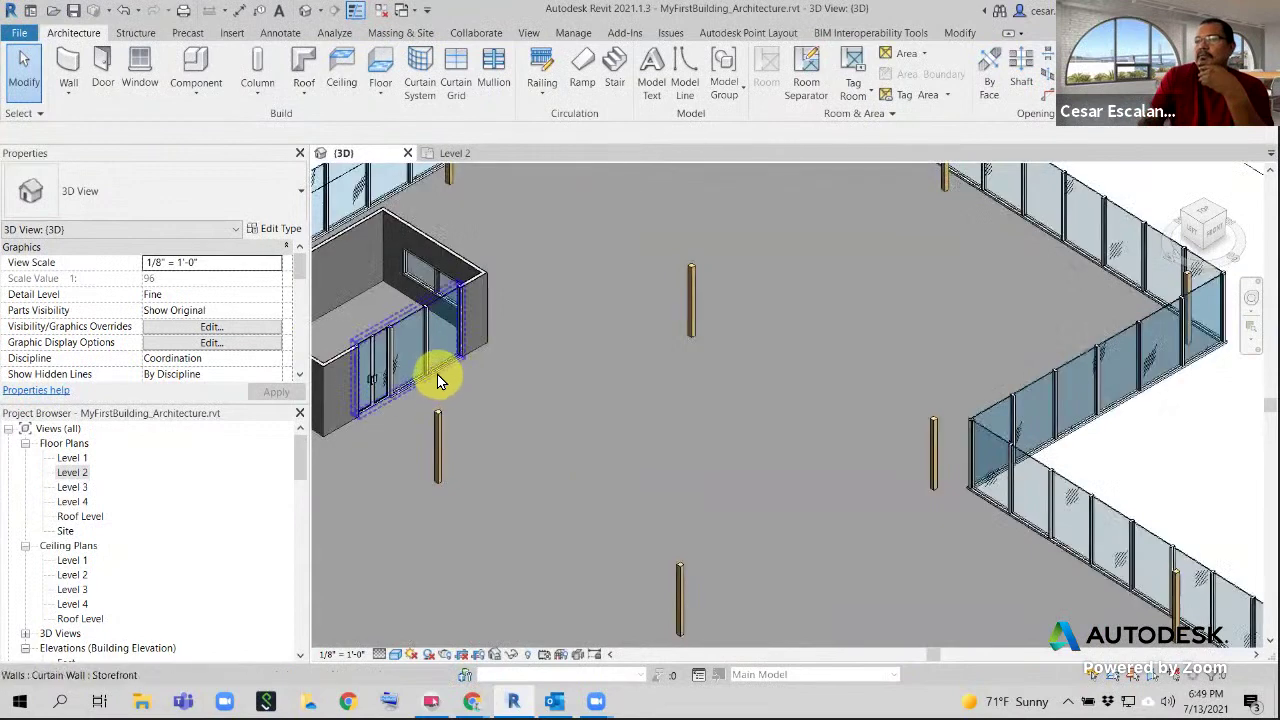
click(440, 380)
middle_drag(477, 423, 583, 454)
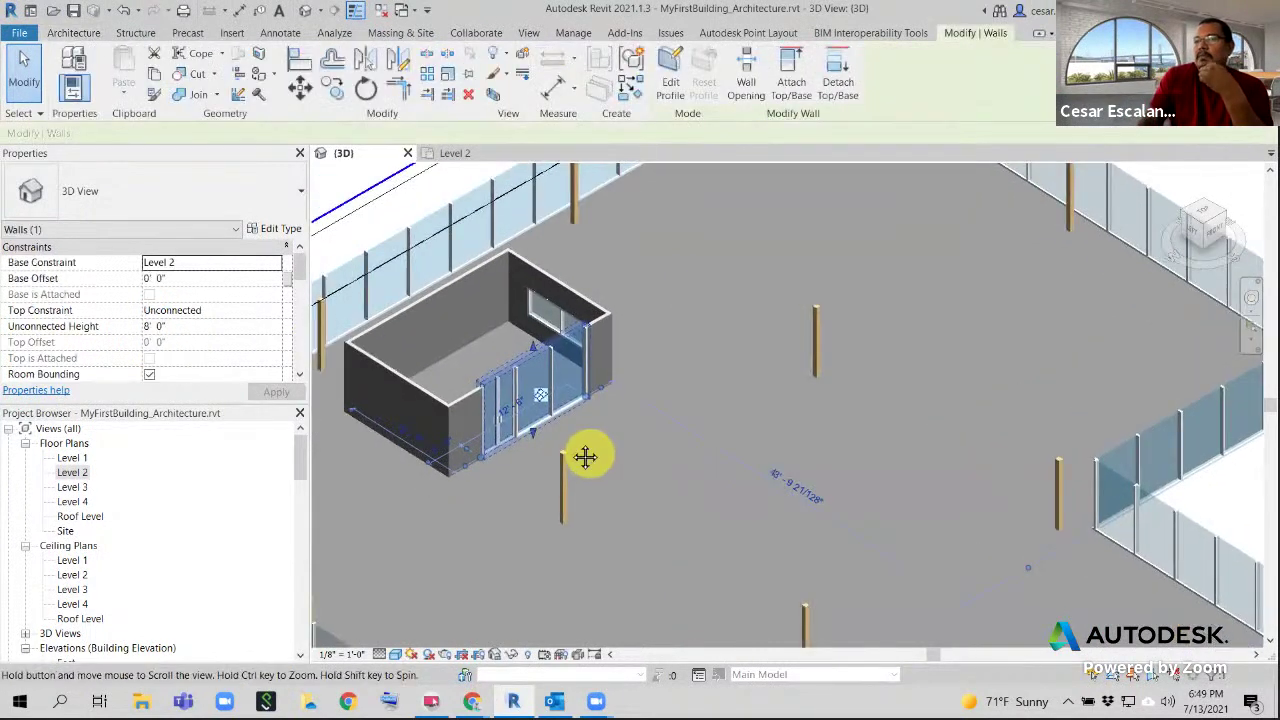
click(260, 233)
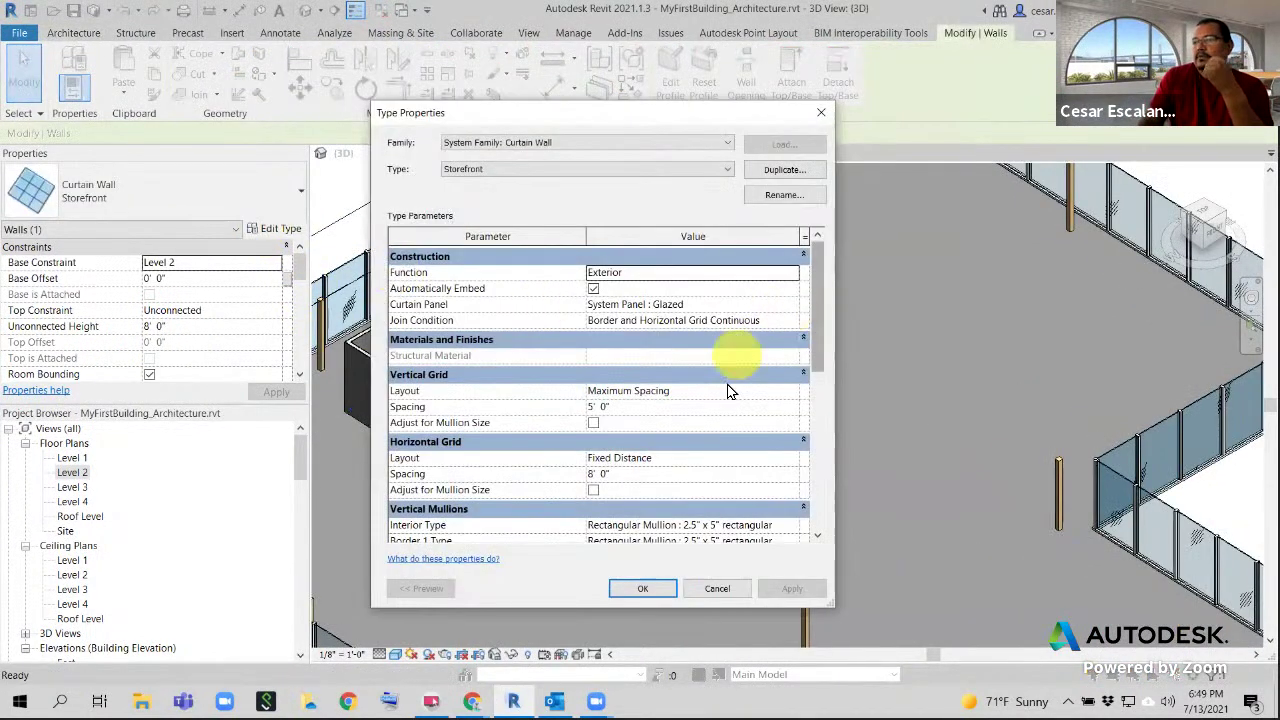
click(612, 407)
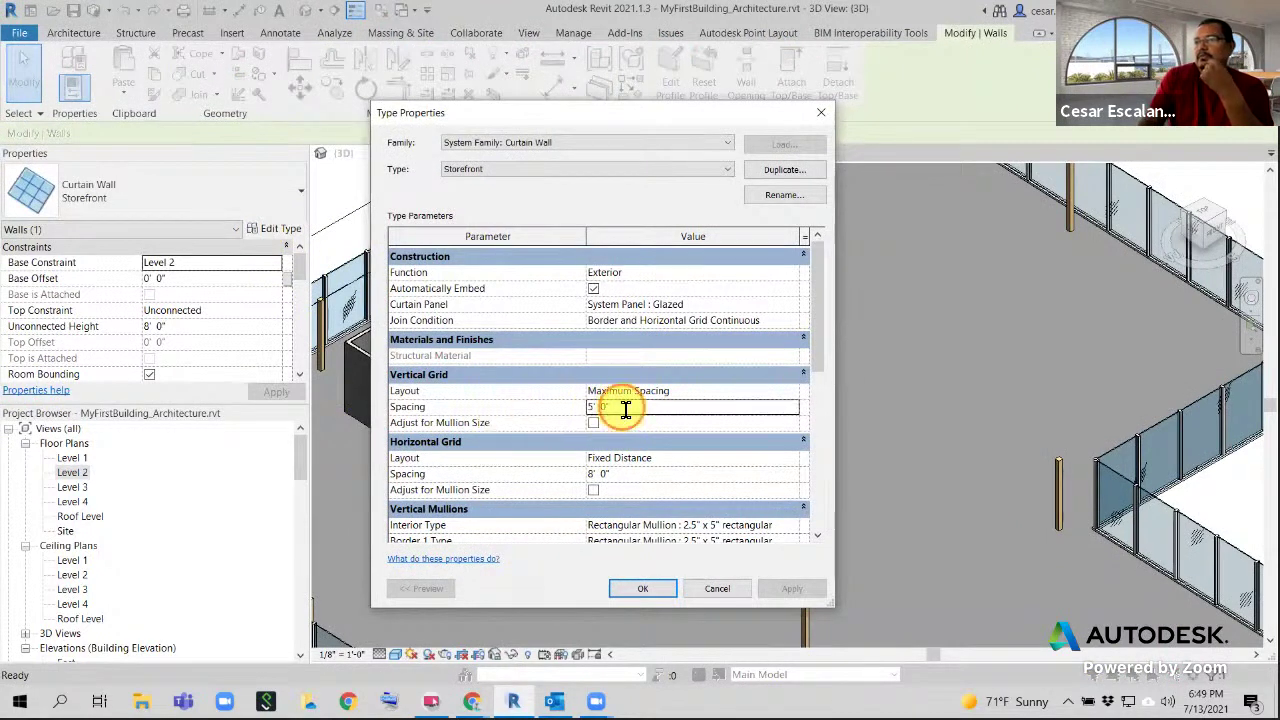
text(3)
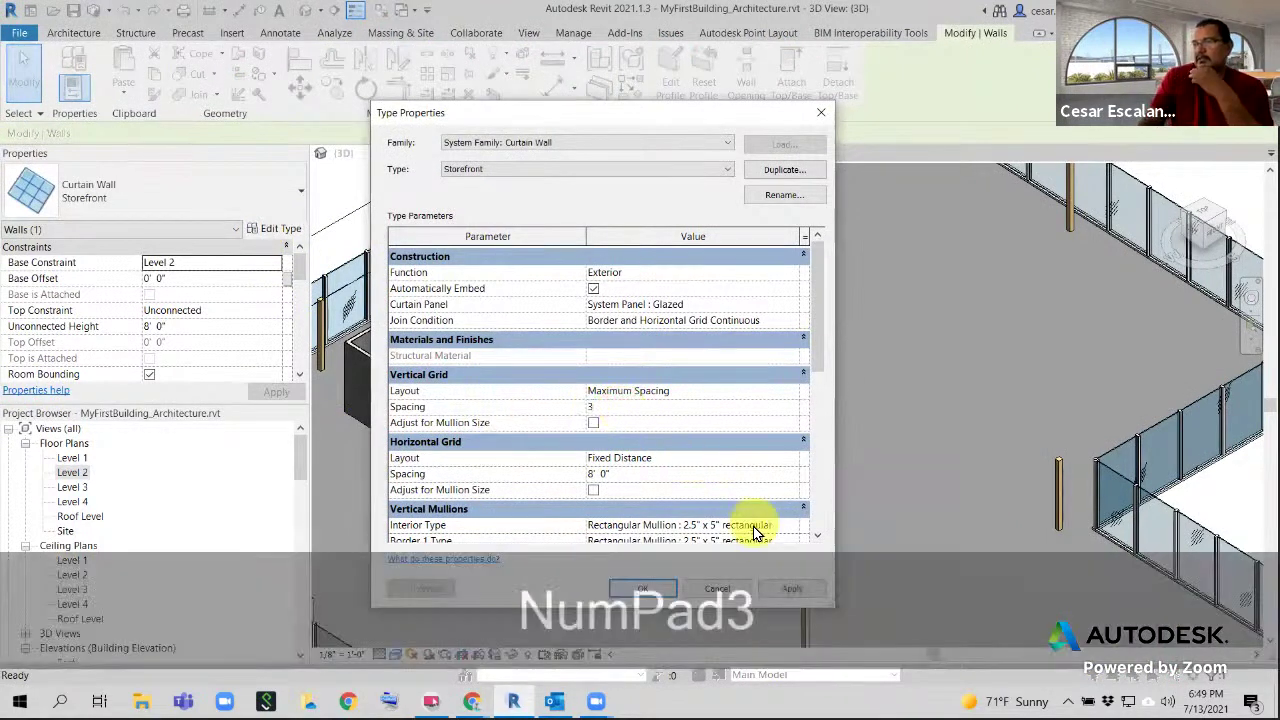
click(678, 596)
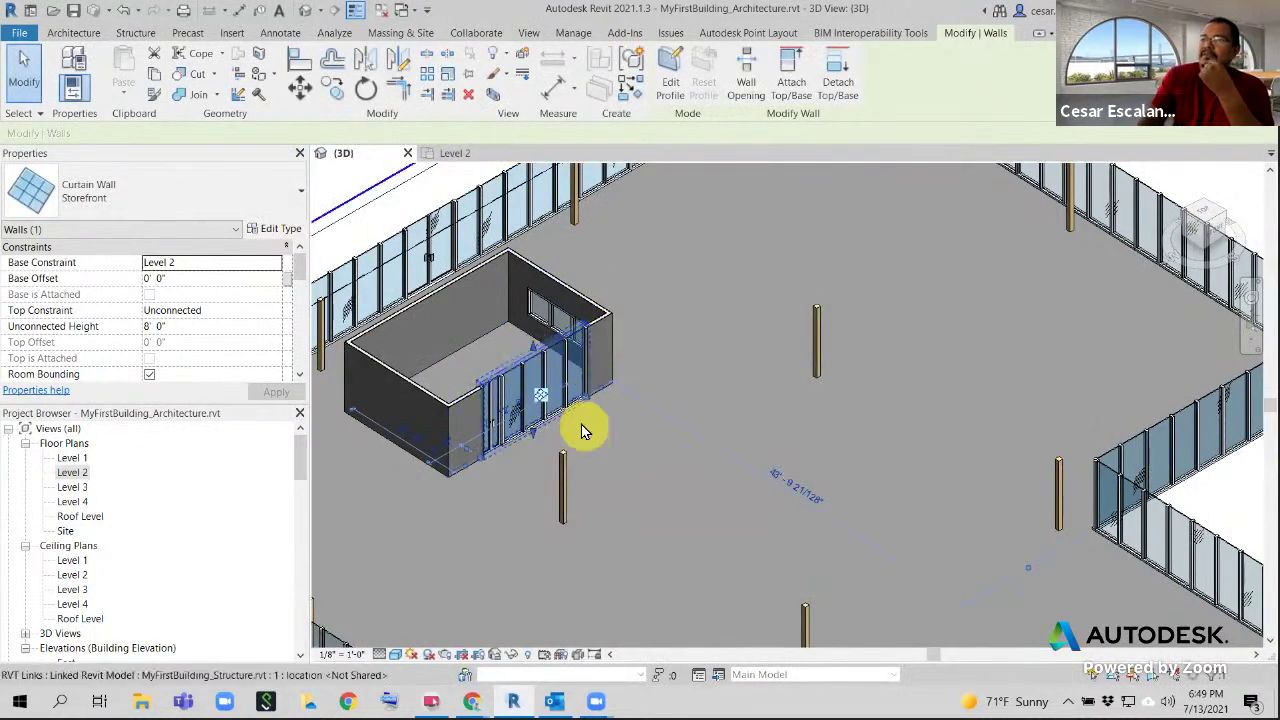
scroll(575, 415, up, 2)
scroll(700, 310, up, 2)
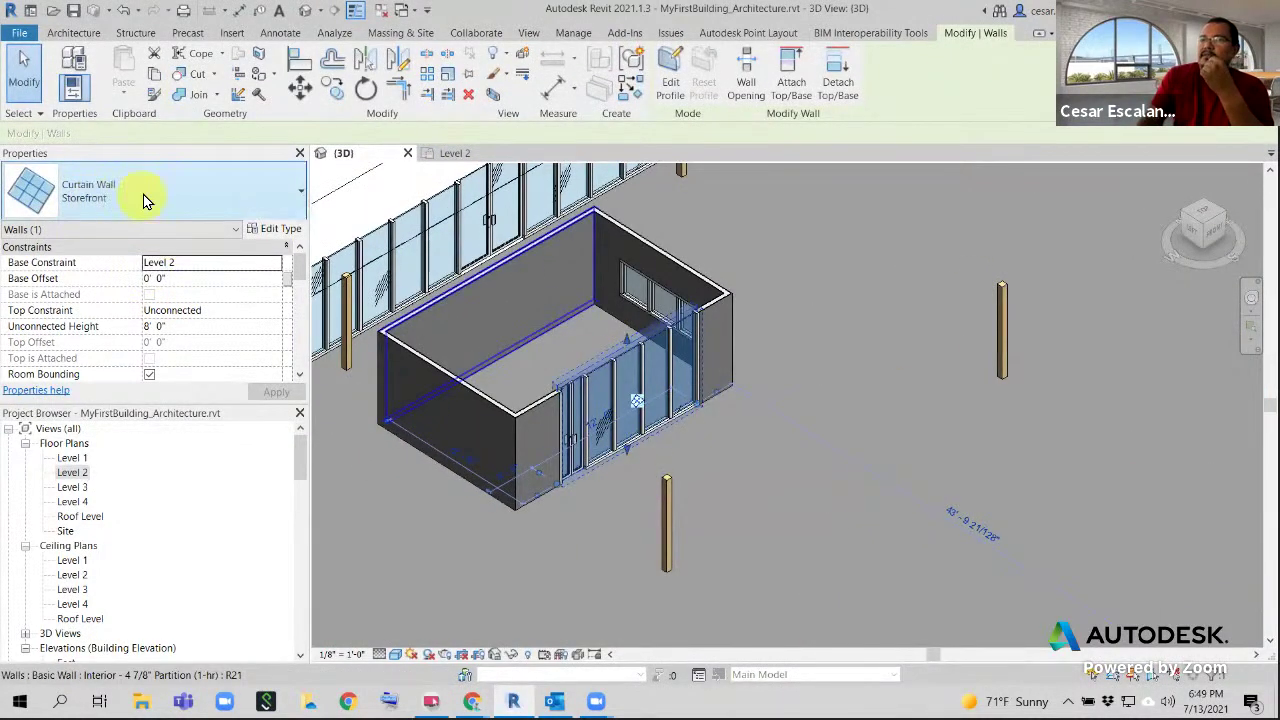
scroll(600, 428, up, 4)
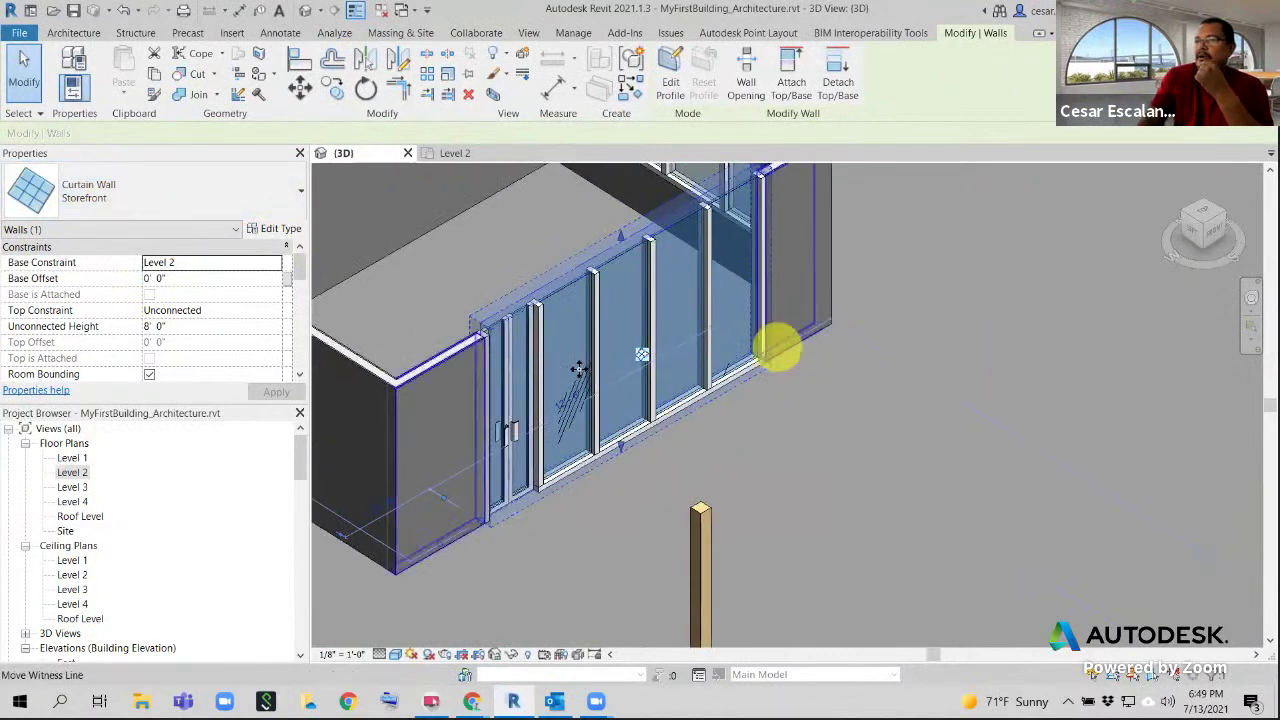
drag(578, 370, 526, 509)
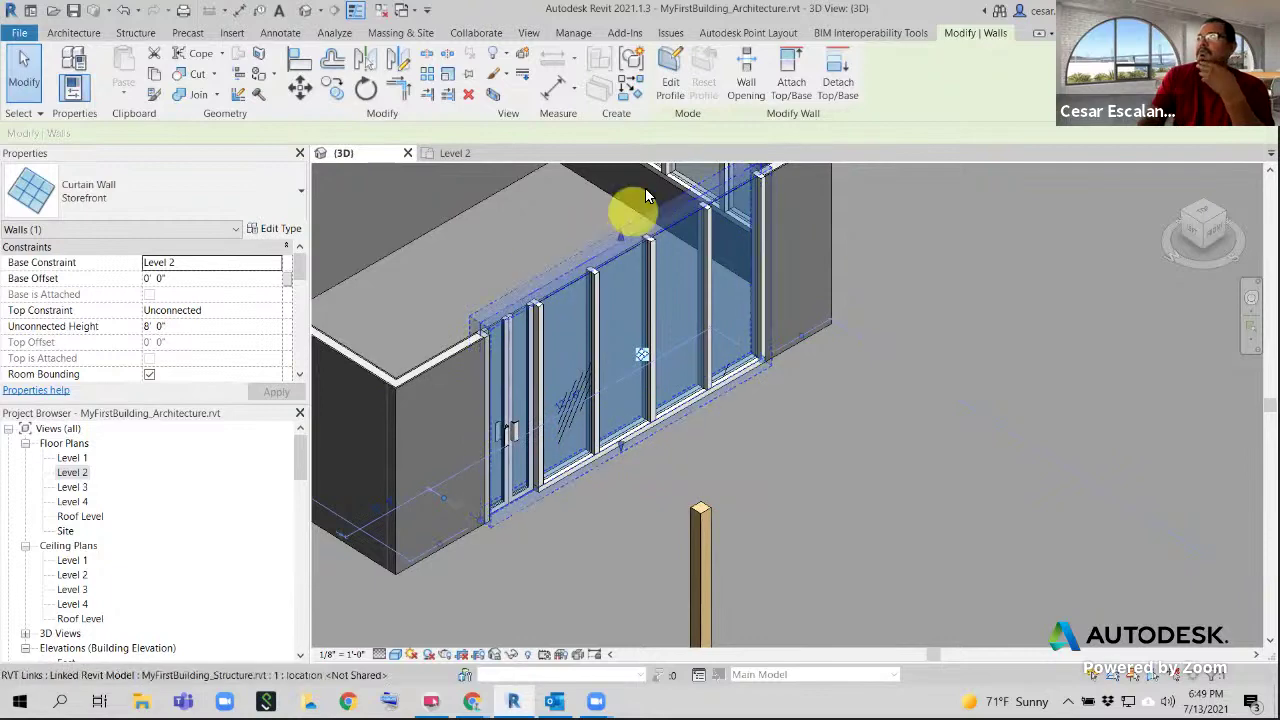
click(232, 33)
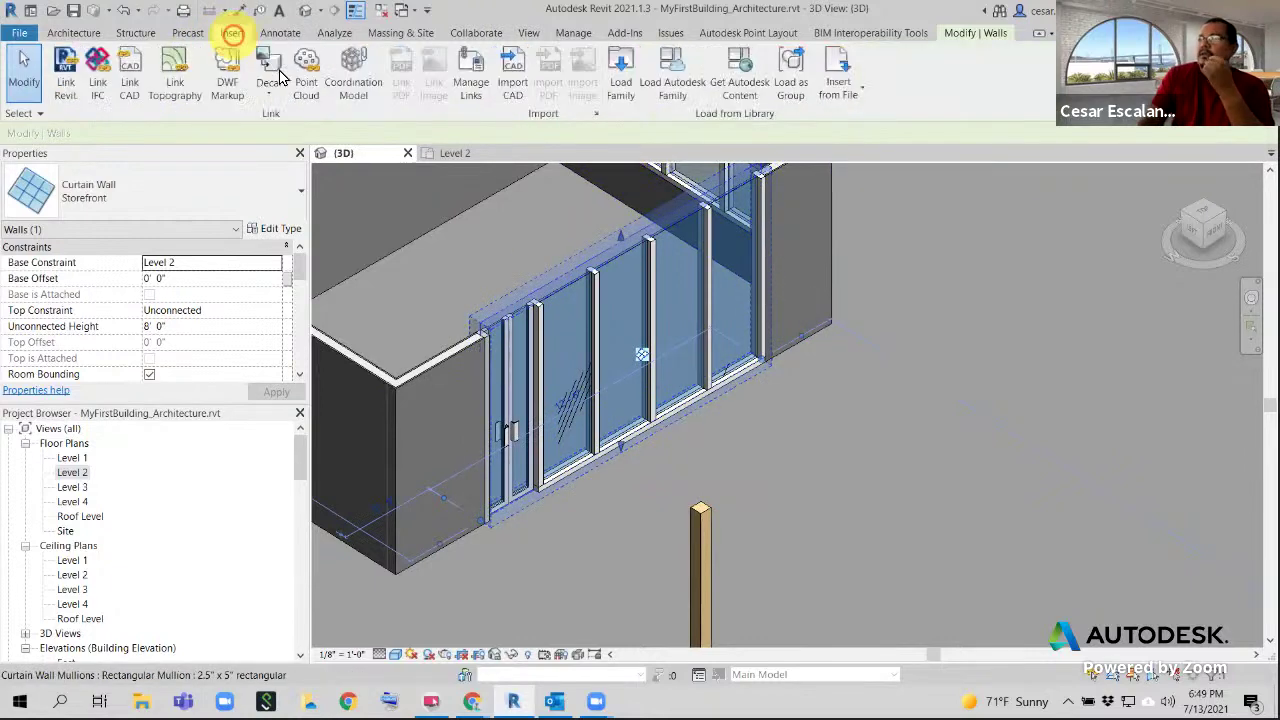
click(623, 72)
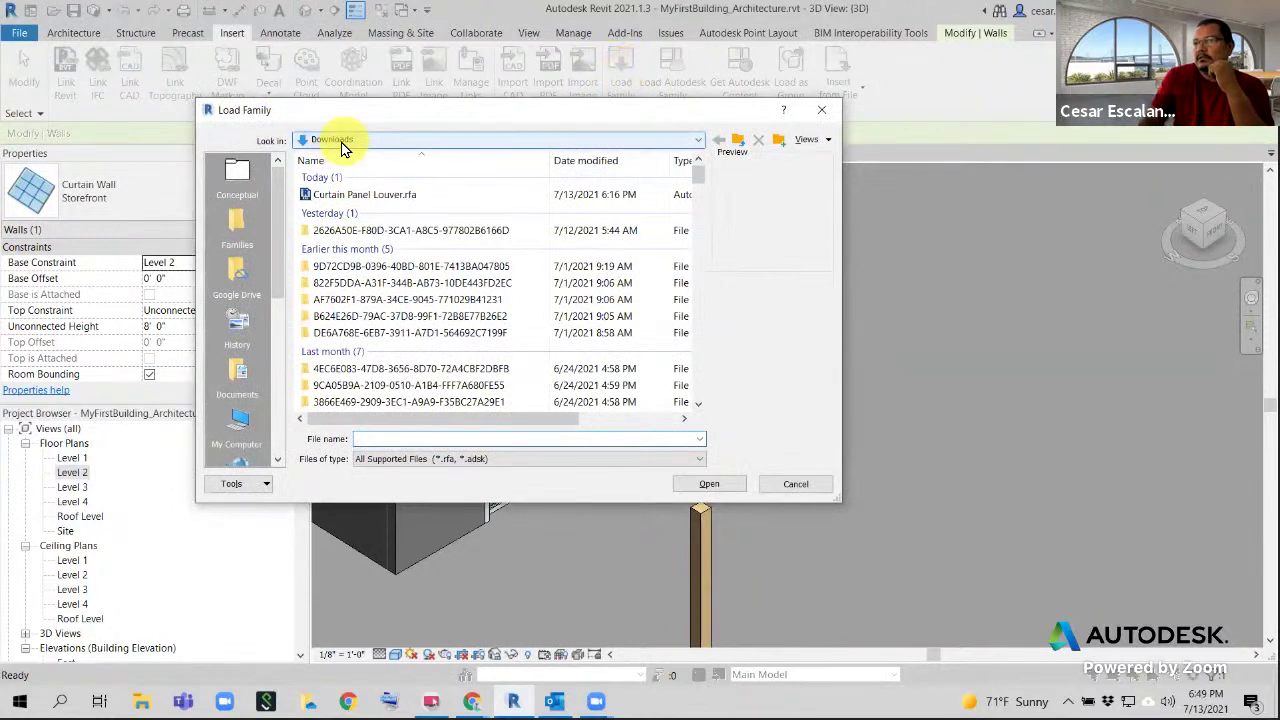
click(237, 225)
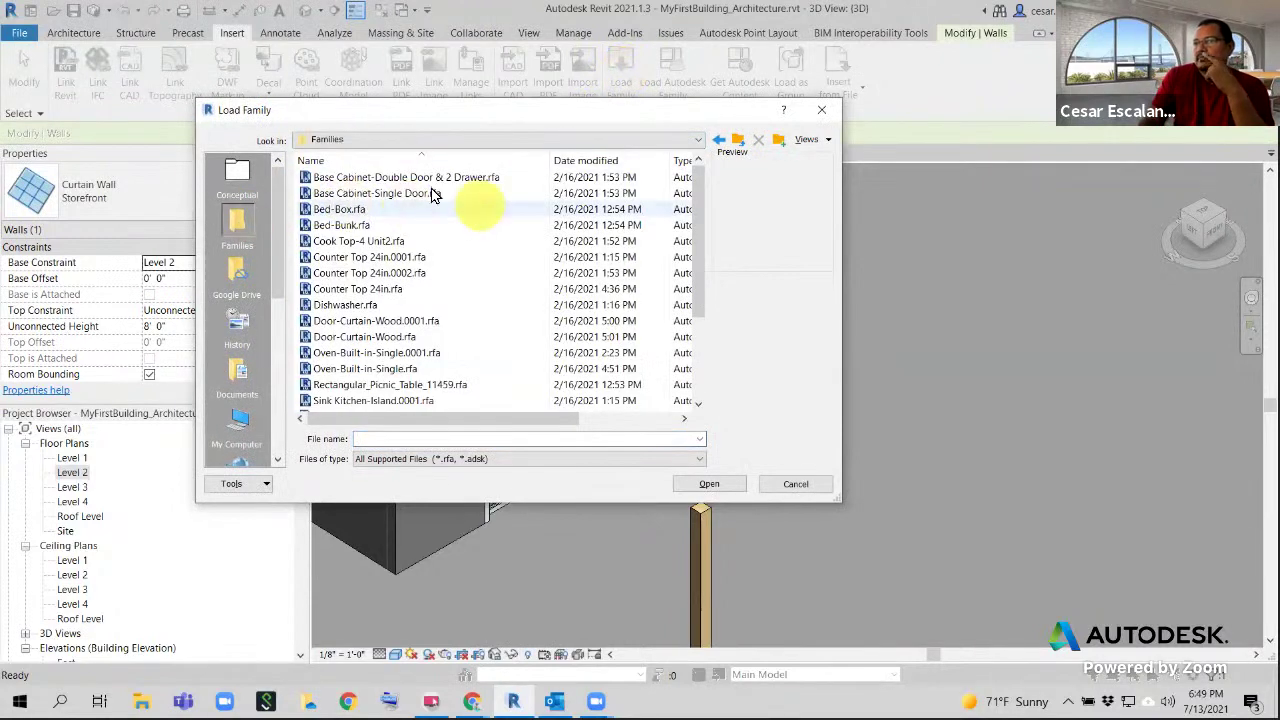
click(741, 139)
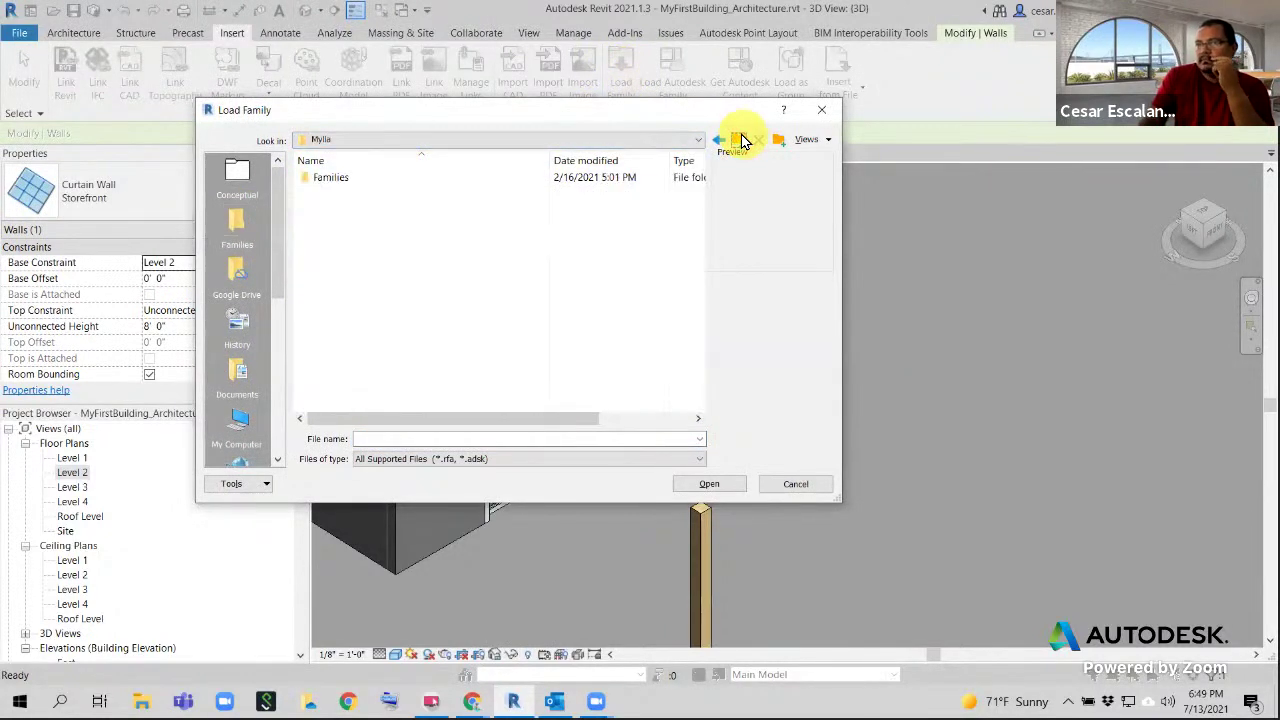
click(821, 109)
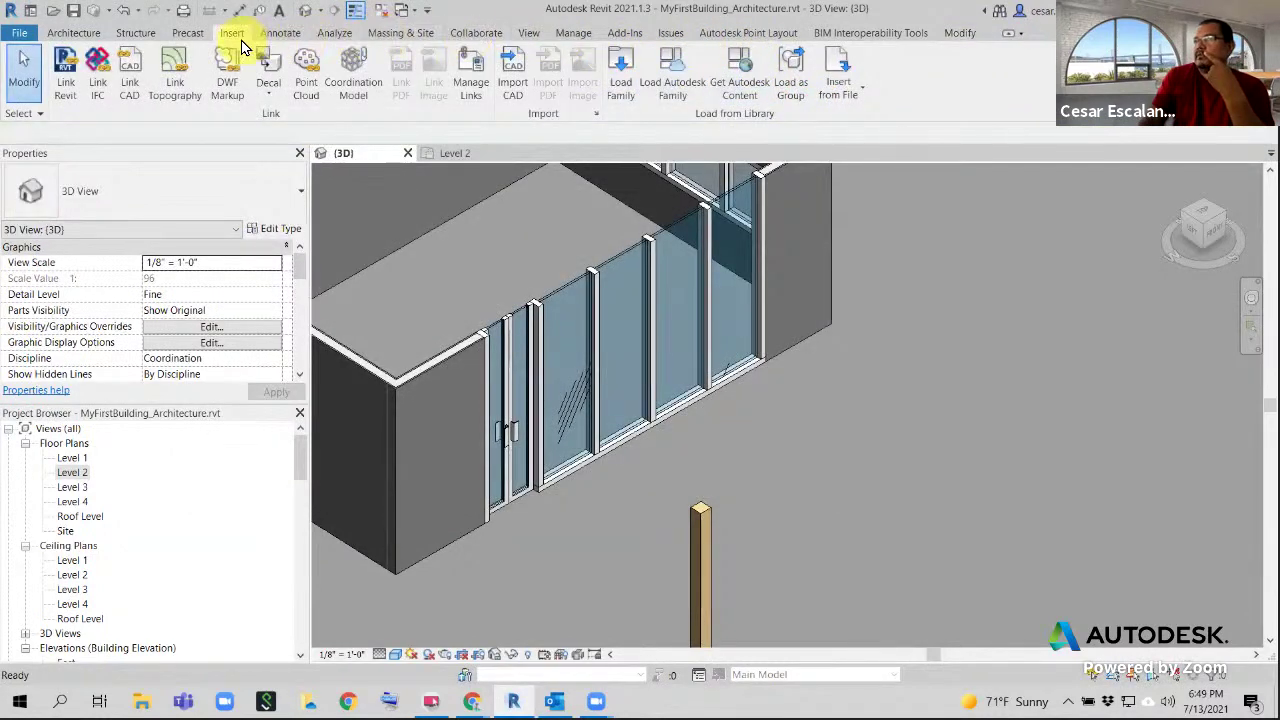
Load the Door-Curtain-Wall-Single-Glass family from the Doors category of the Autodesk family library
click(679, 100)
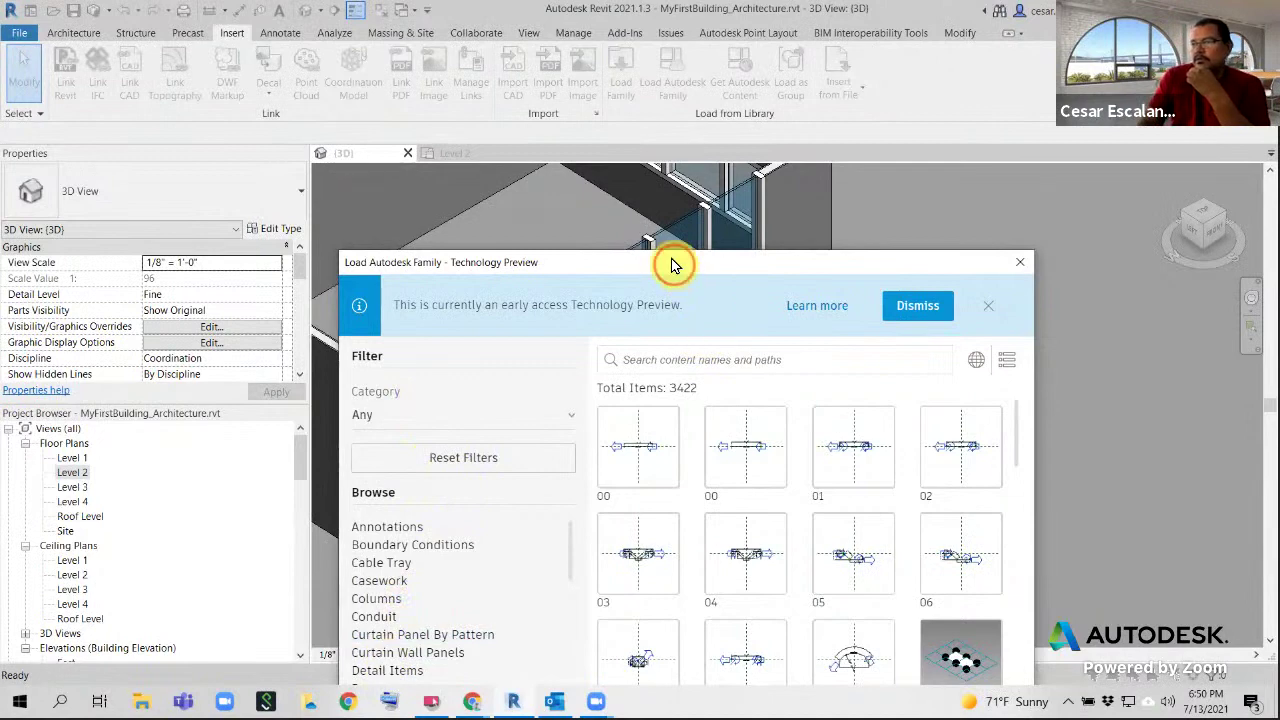
drag(672, 264, 637, 78)
click(337, 508)
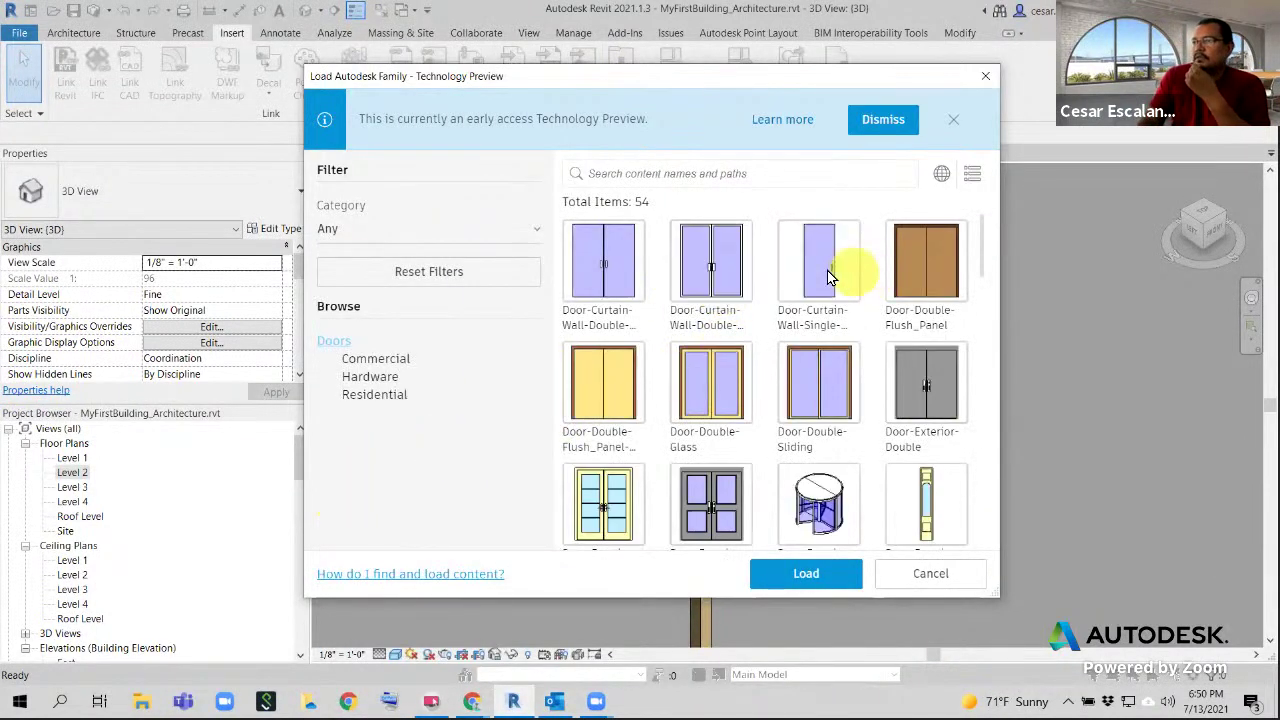
click(828, 268)
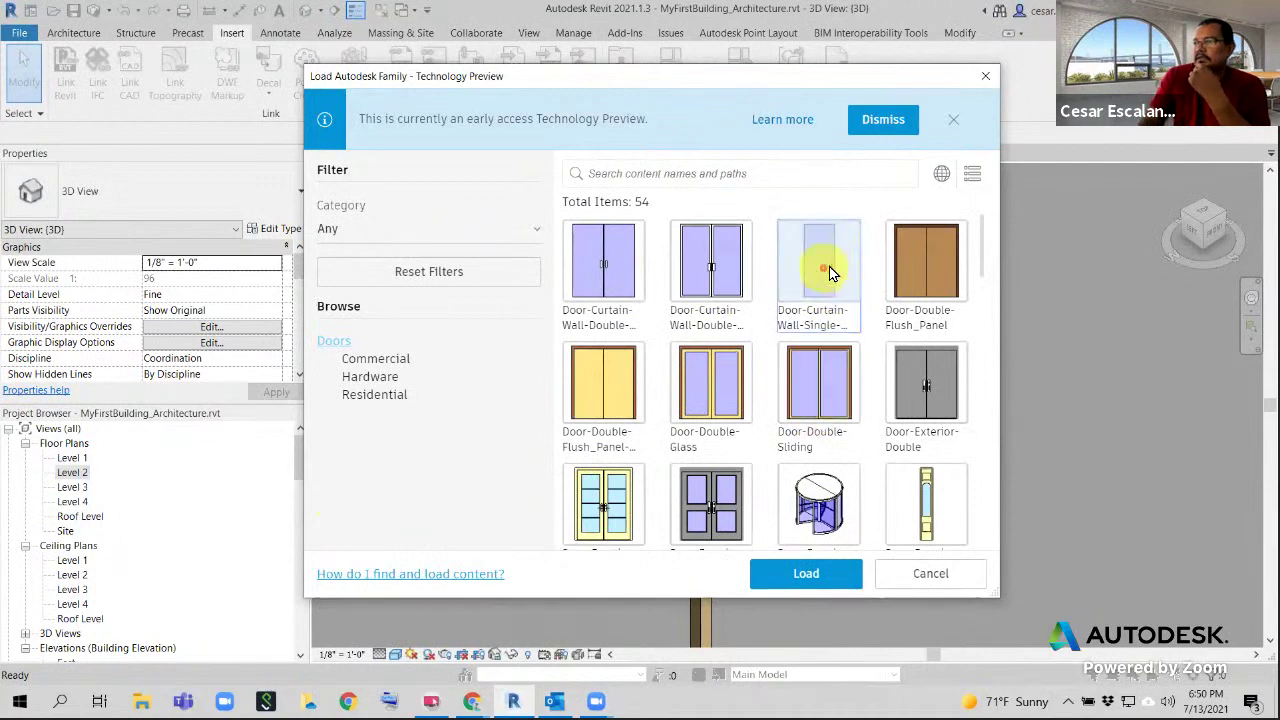
click(808, 578)
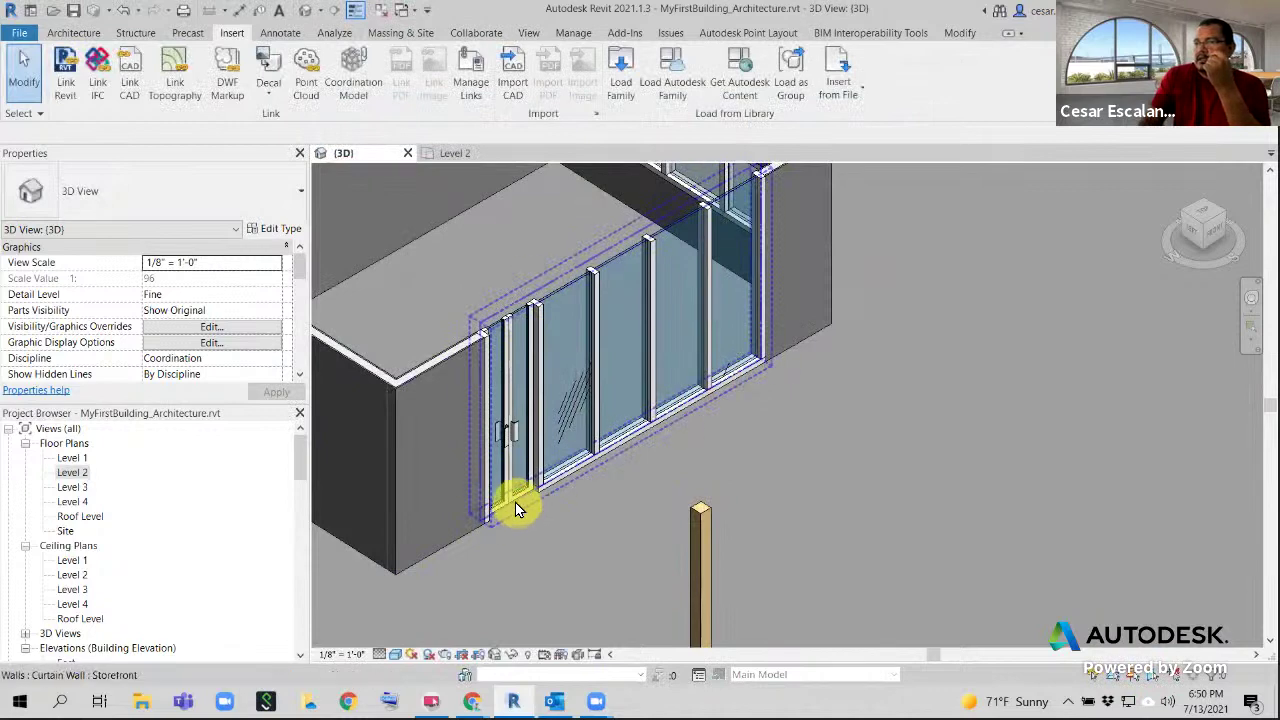
Replace the double door in the room's storefront wall with the Door-Curtain-Wall-Single-Glass type
key(Tab)
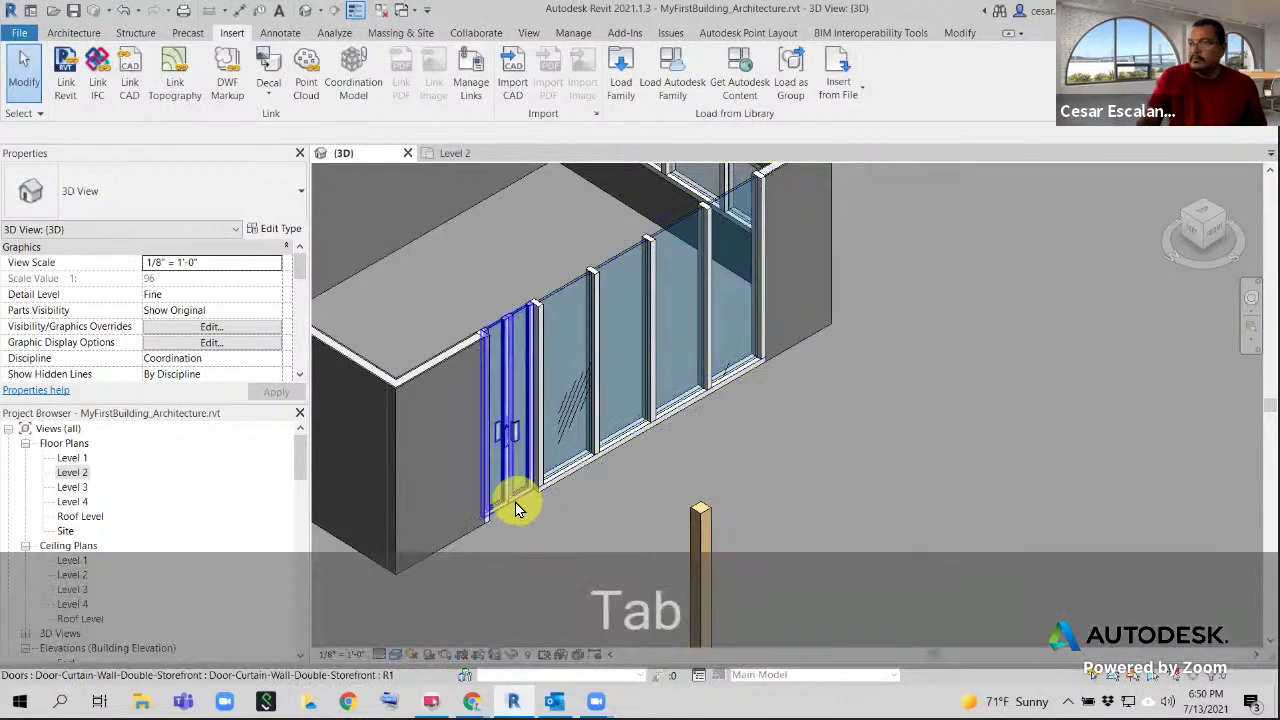
click(515, 507)
click(193, 208)
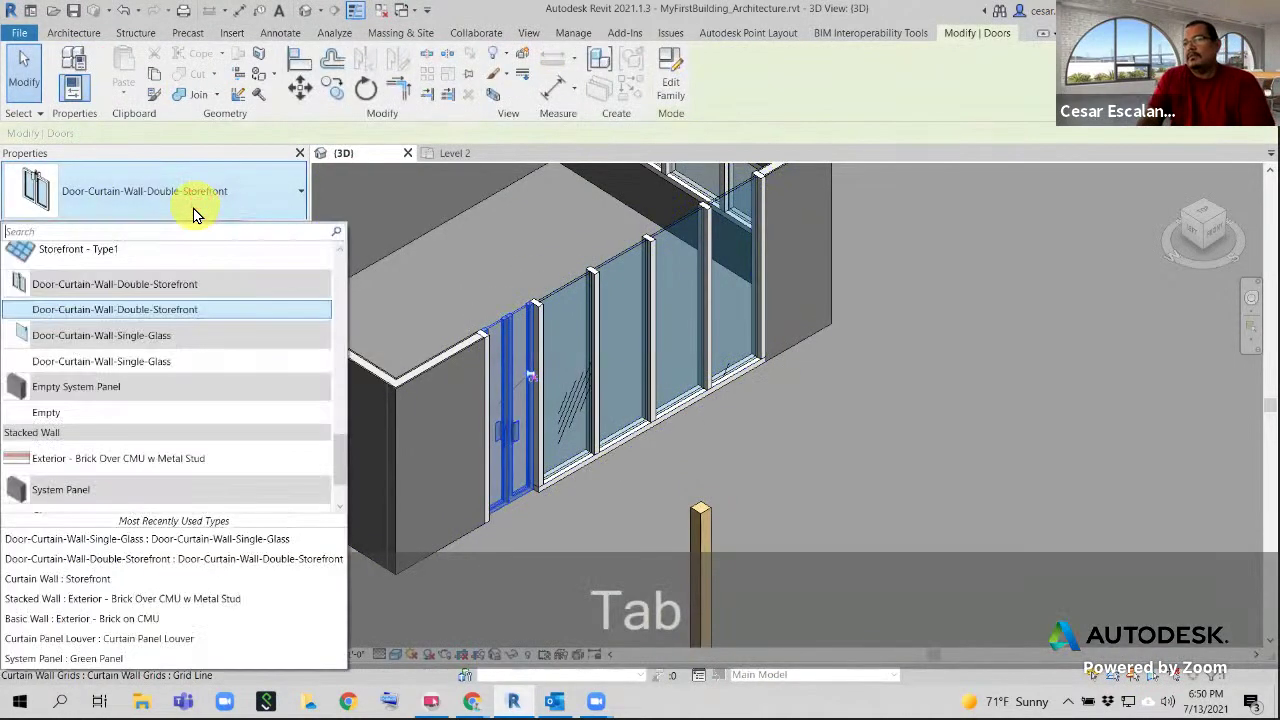
click(165, 366)
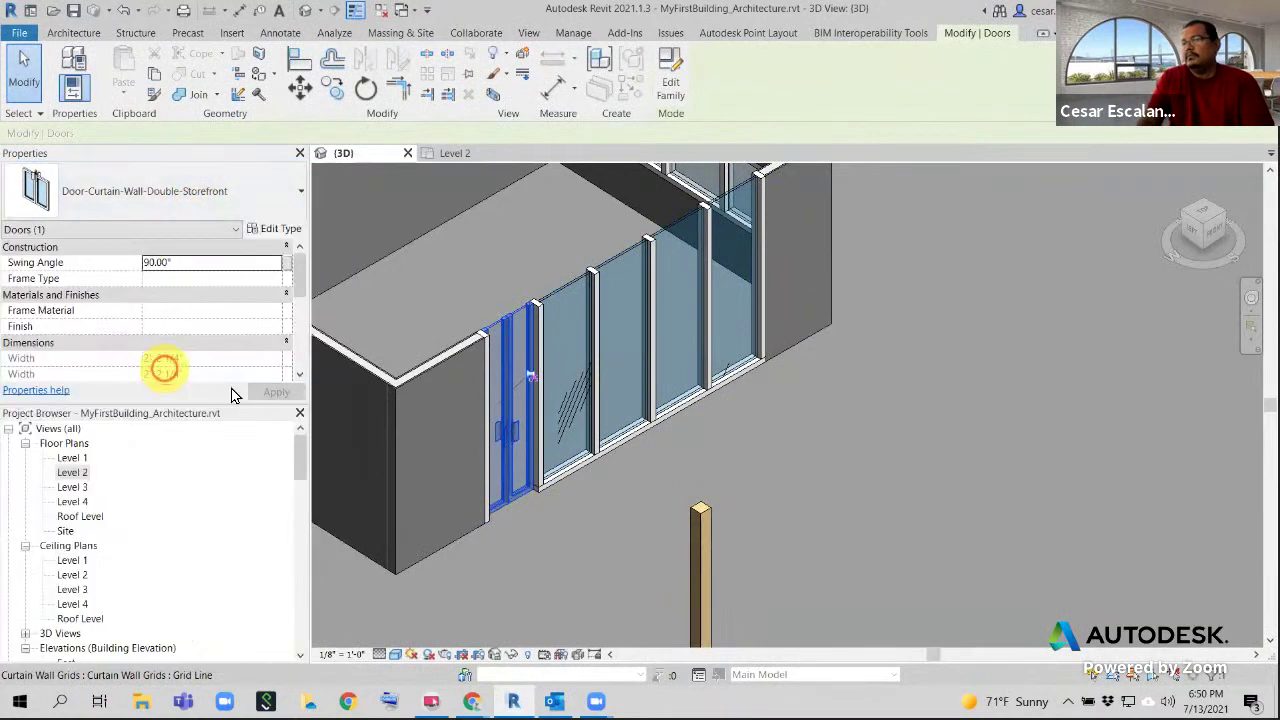
Examine the small room and the surrounding exterior curtain walls on Level 2 from different viewpoints
scroll(619, 534, down, 2)
click(646, 451)
scroll(663, 440, down, 3)
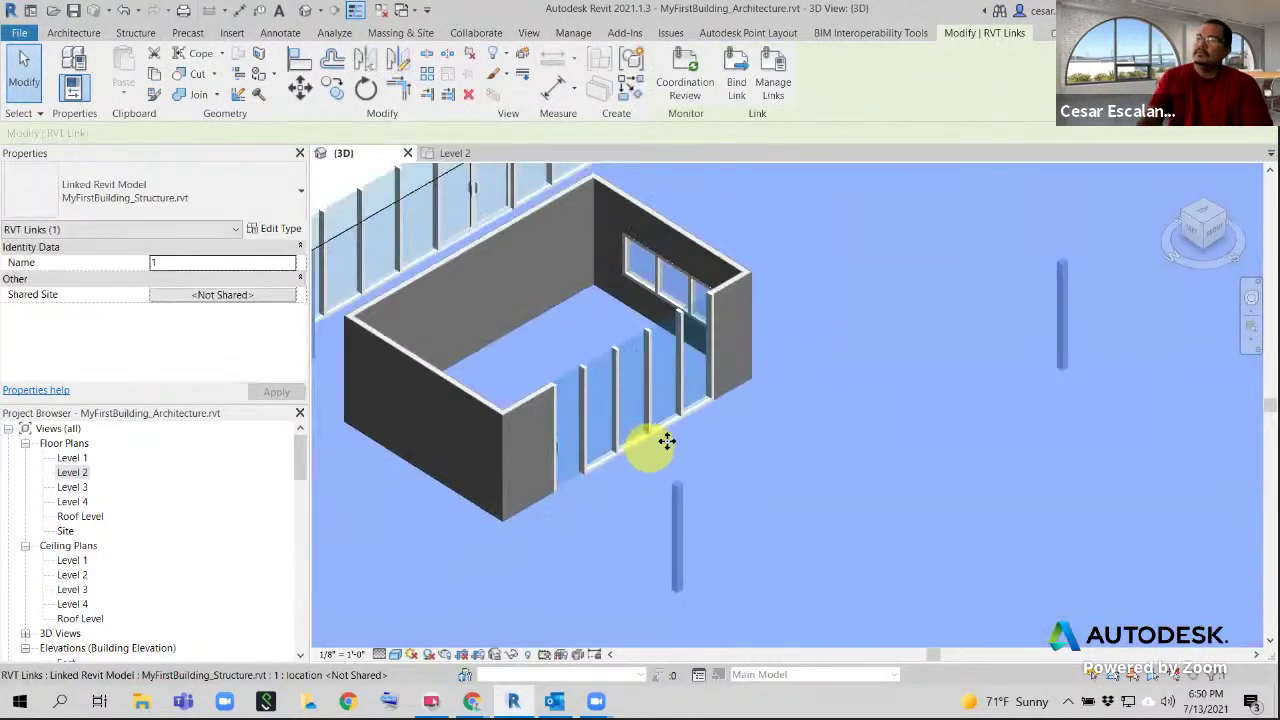
scroll(770, 468, down, 2)
shift+middle_drag(766, 471, 831, 429)
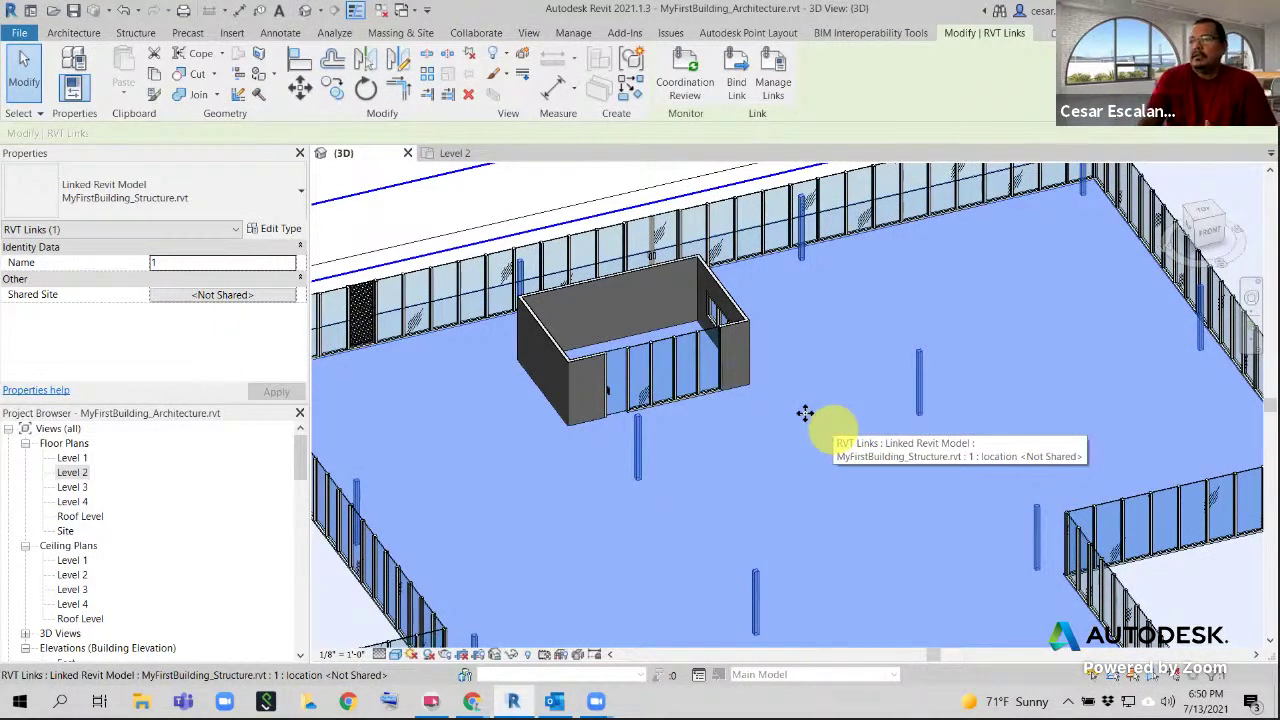
scroll(805, 413, up, 2)
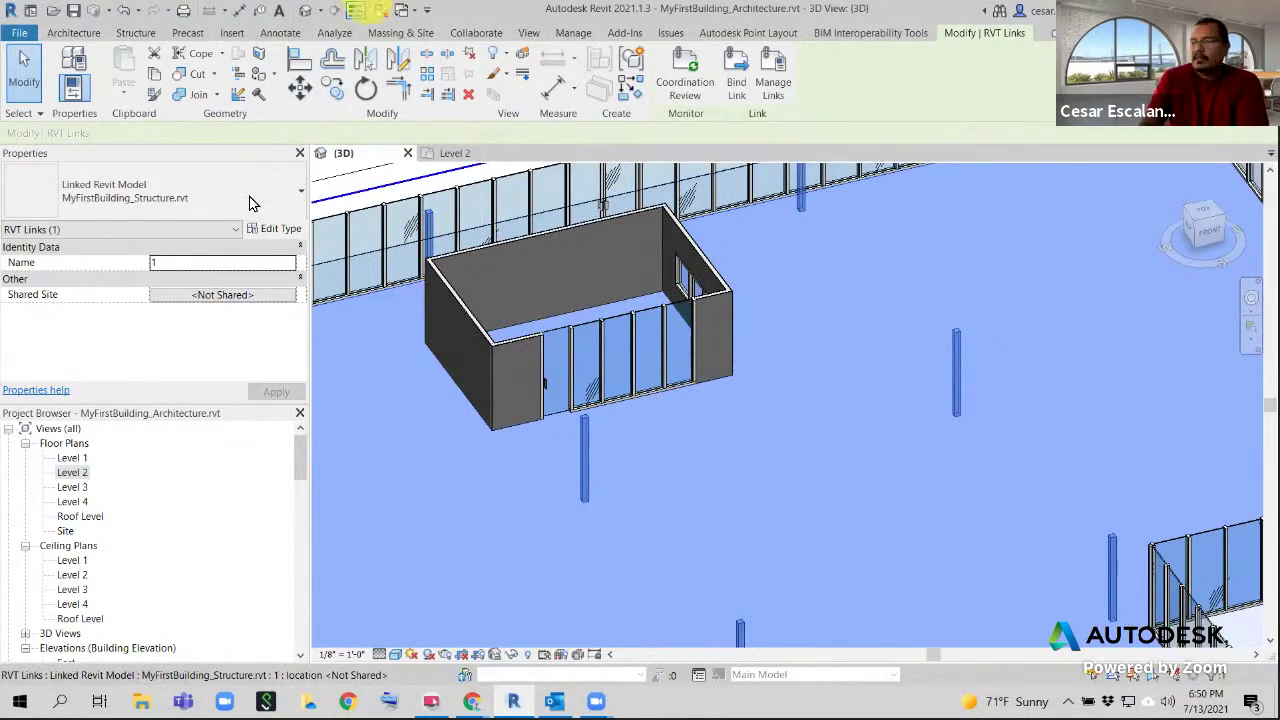
scroll(624, 374, down, 2)
middle_drag(752, 388, 728, 222)
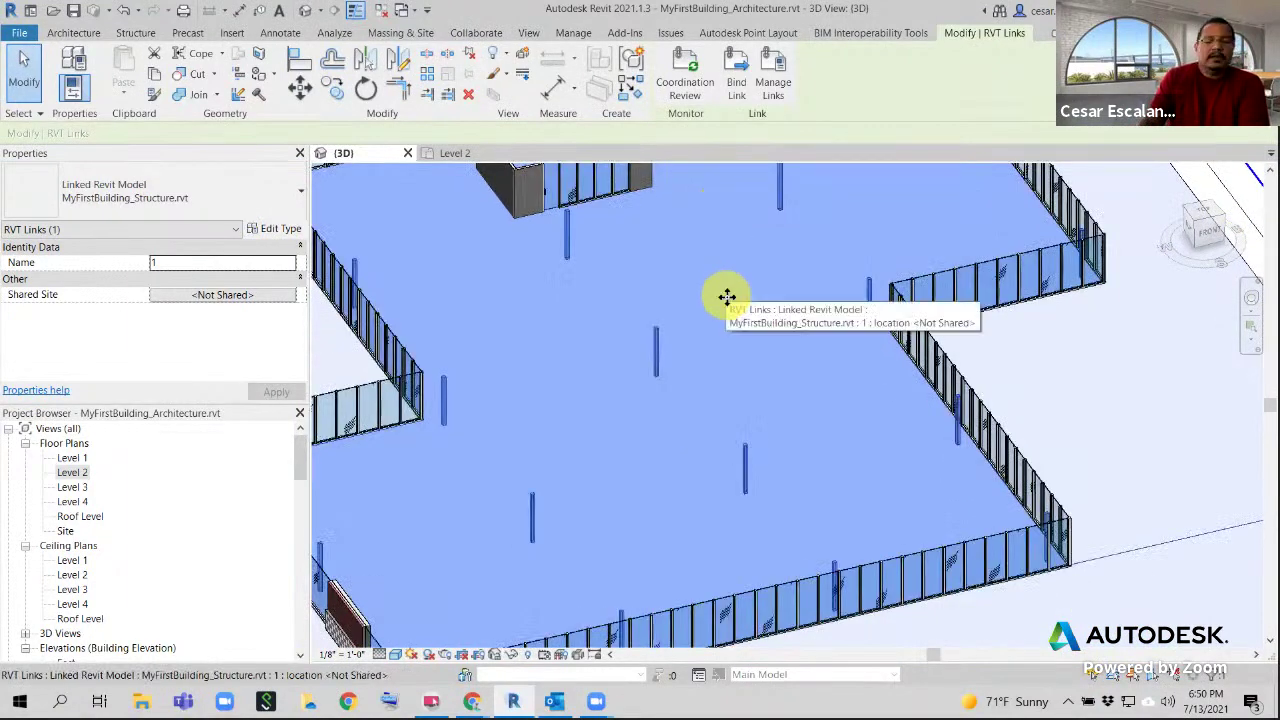
middle_drag(727, 297, 703, 514)
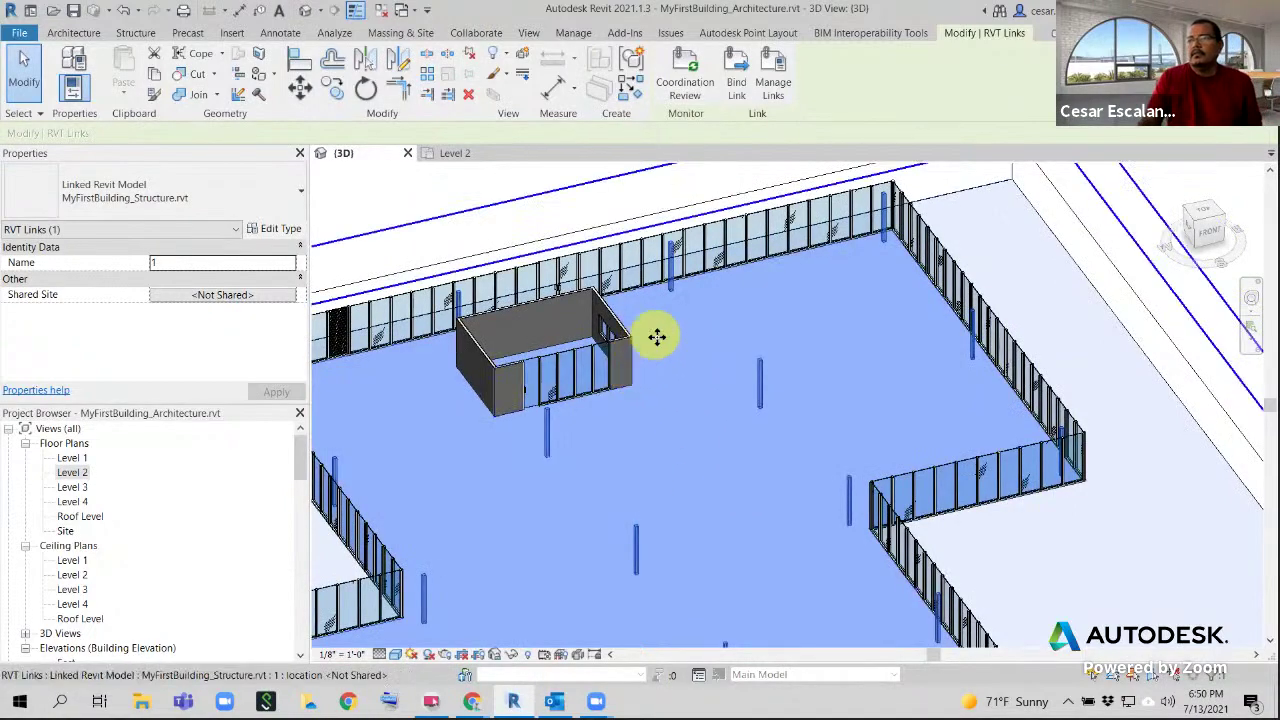
Clear the selection and turn off the section box of the 3D view to show the whole building
key(Escape)
click(633, 374)
shift+middle_drag(714, 380, 893, 336)
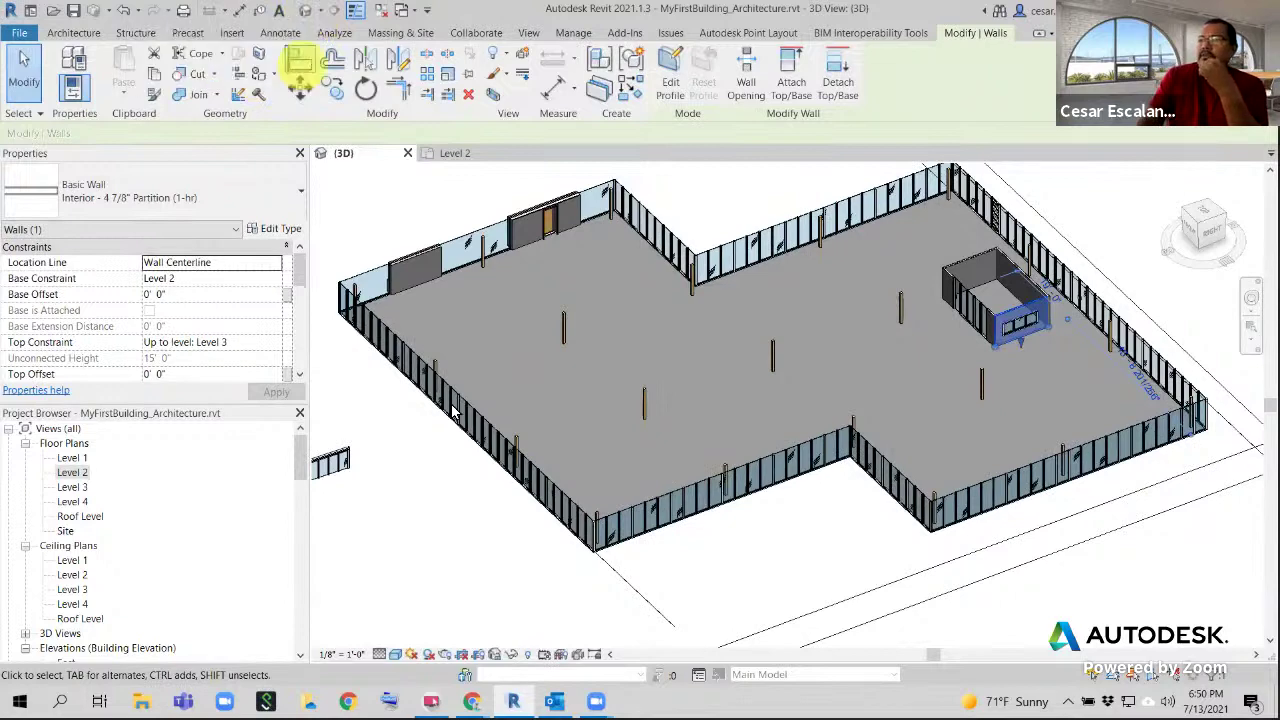
click(409, 563)
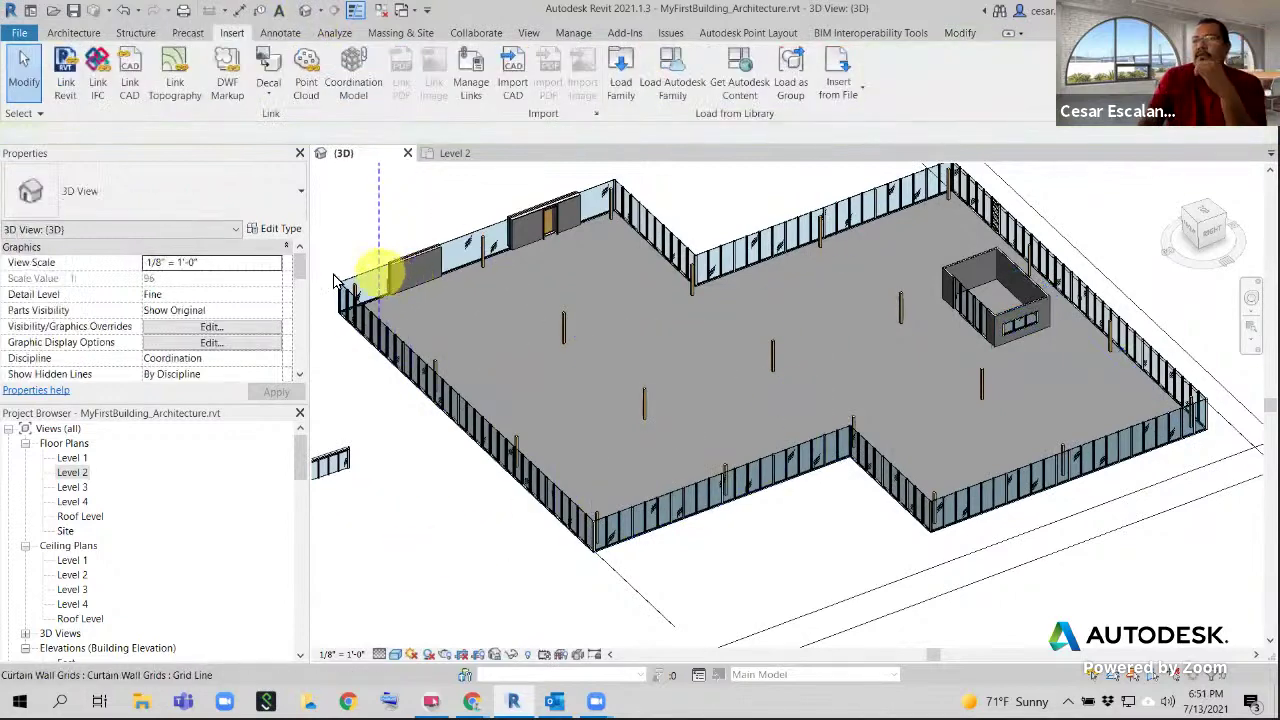
drag(297, 270, 294, 300)
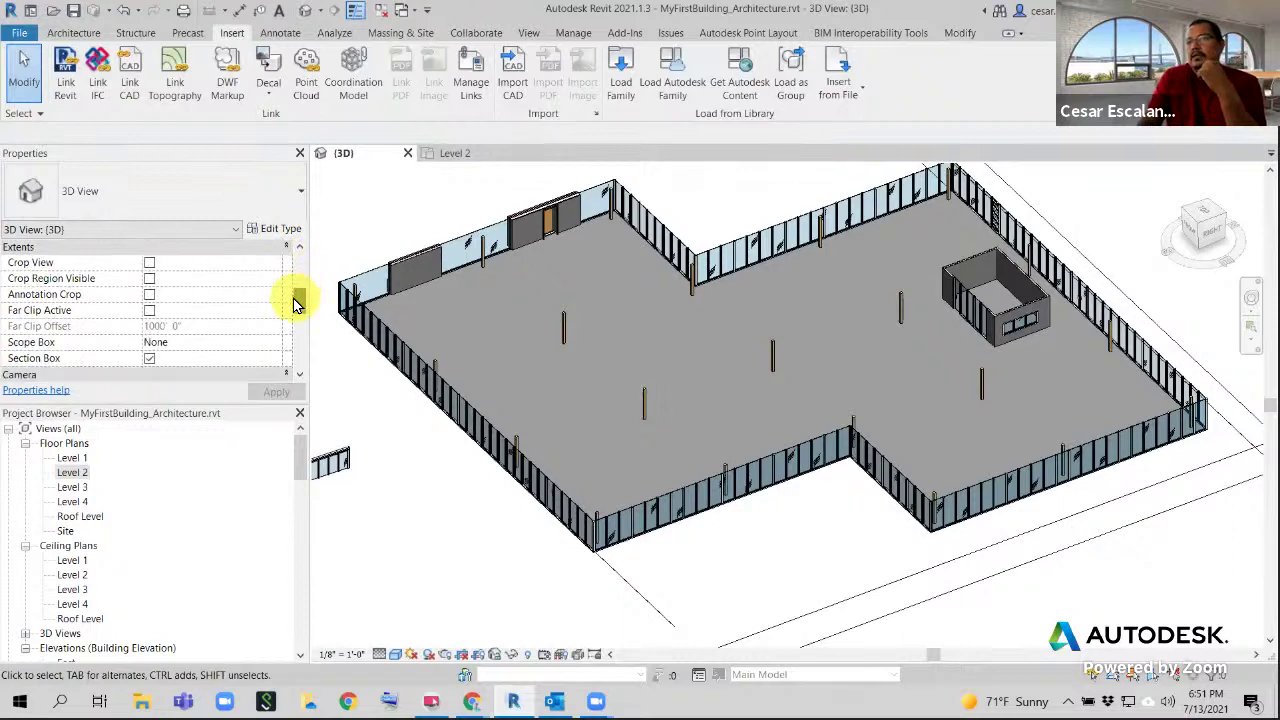
click(149, 359)
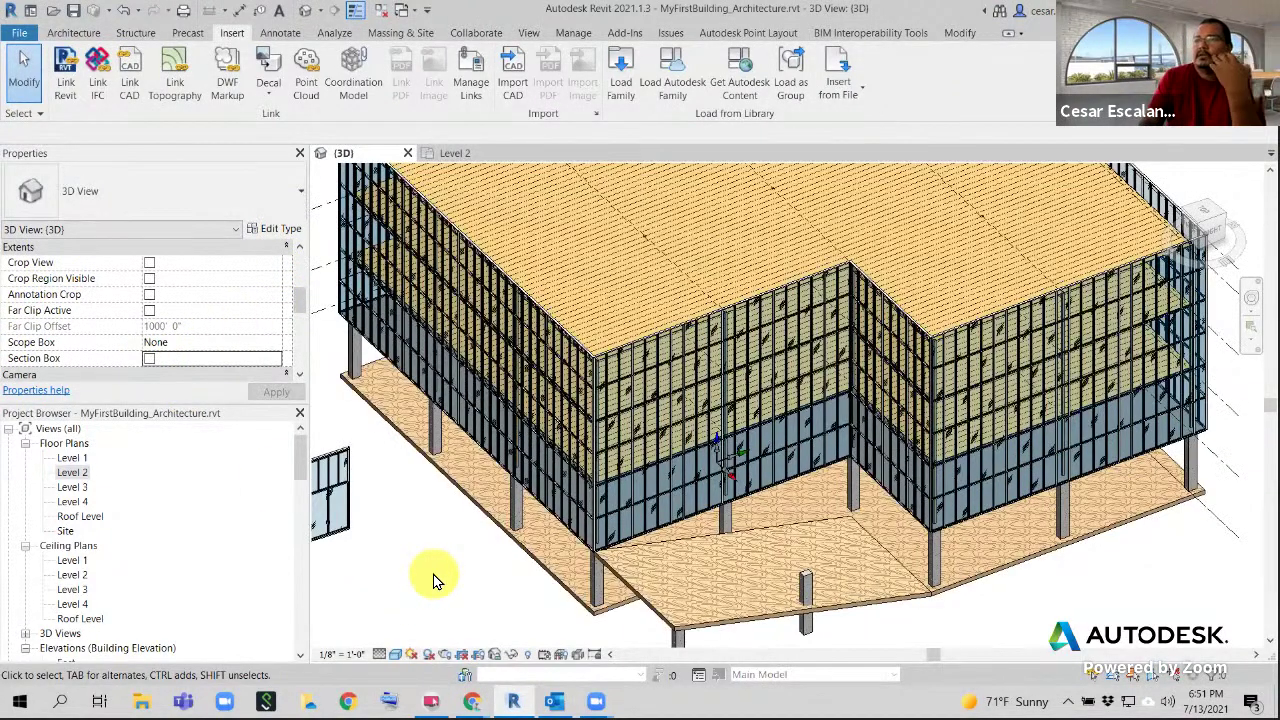
Examine the whole building and the separate sample curtain walls beside it in the 3D view from different viewpoints
scroll(434, 580, down, 3)
shift+middle_drag(677, 578, 769, 450)
scroll(769, 451, up, 2)
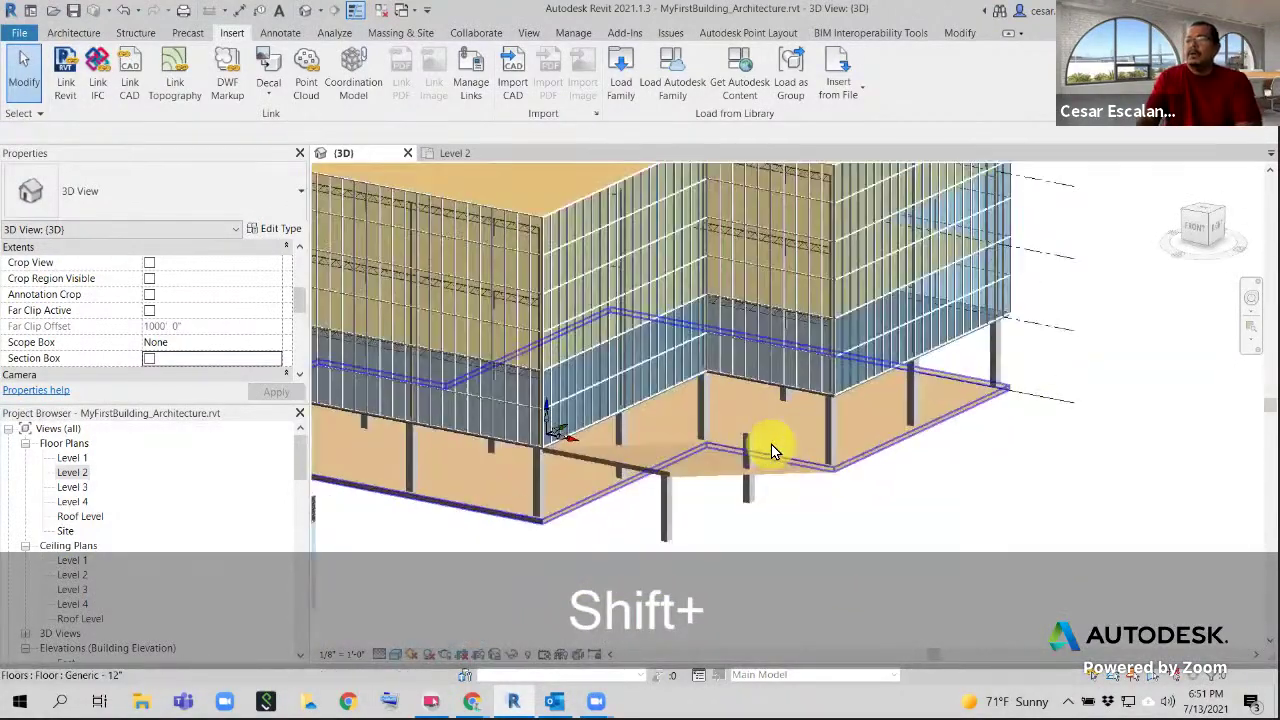
scroll(957, 451, down, 2)
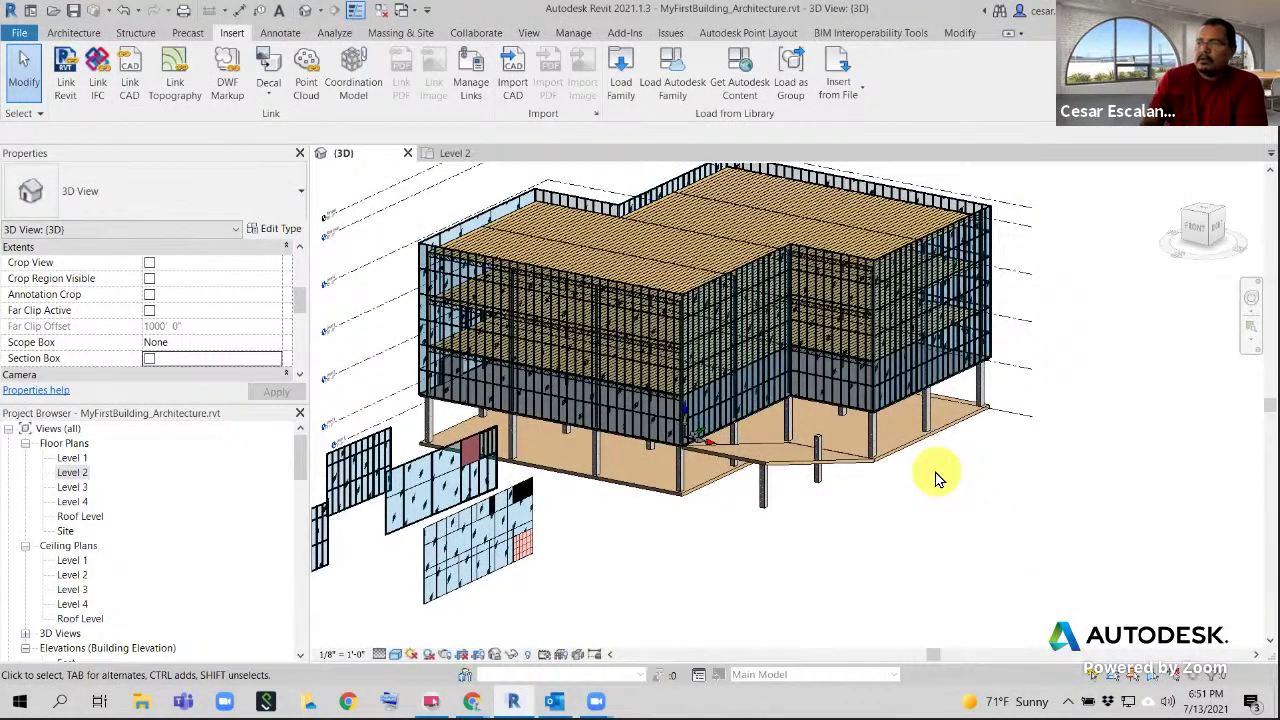
scroll(771, 487, down, 2)
middle_drag(620, 570, 805, 535)
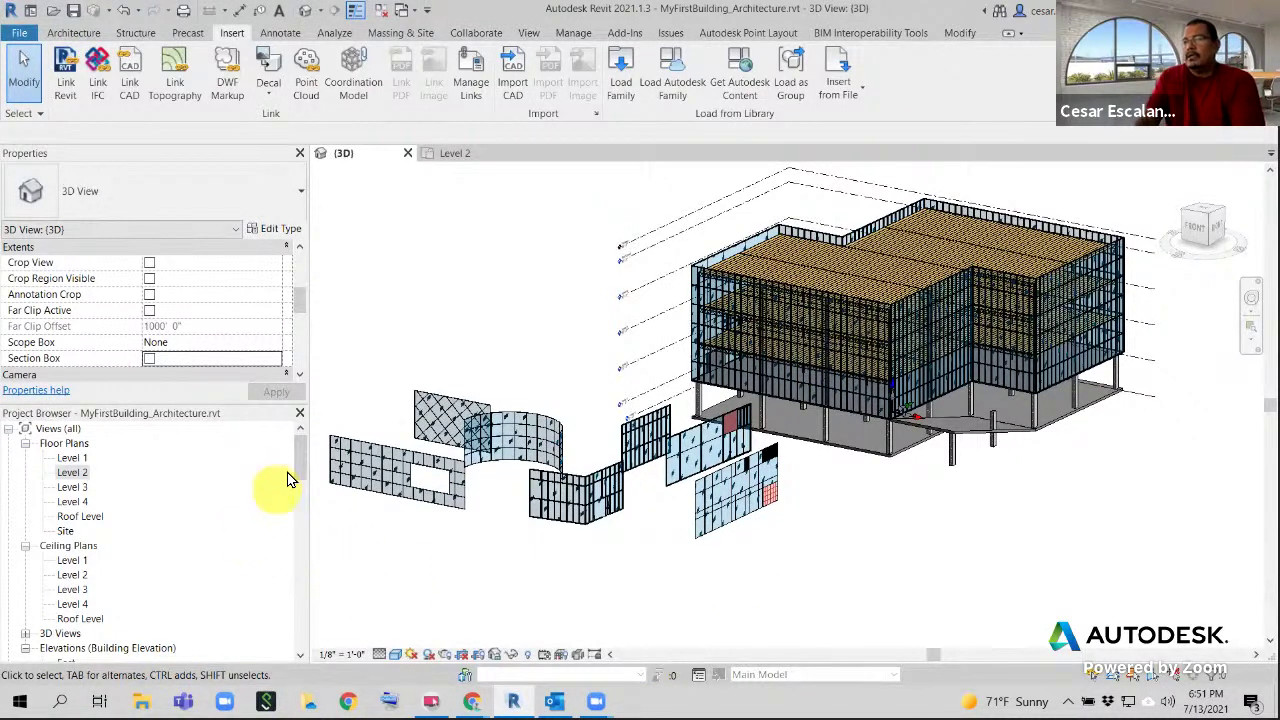
drag(301, 466, 303, 498)
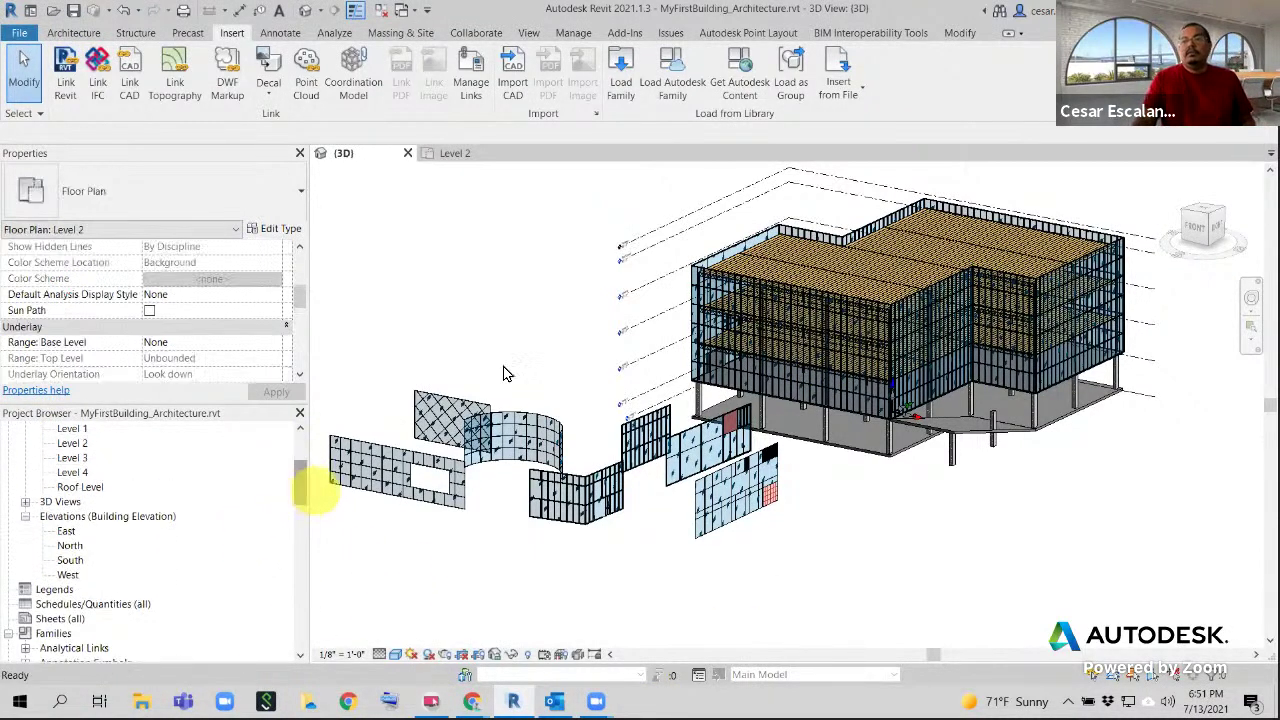
scroll(651, 380, up, 5)
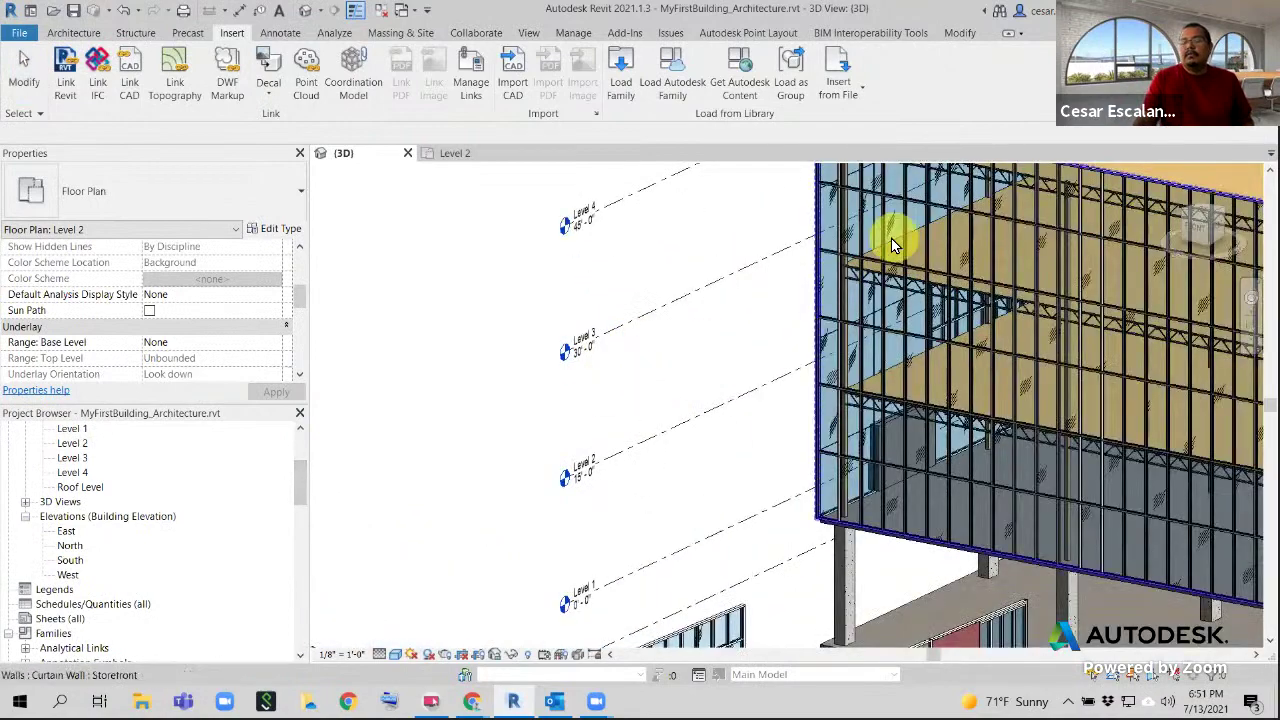
click(890, 245)
scroll(885, 250, down, 3)
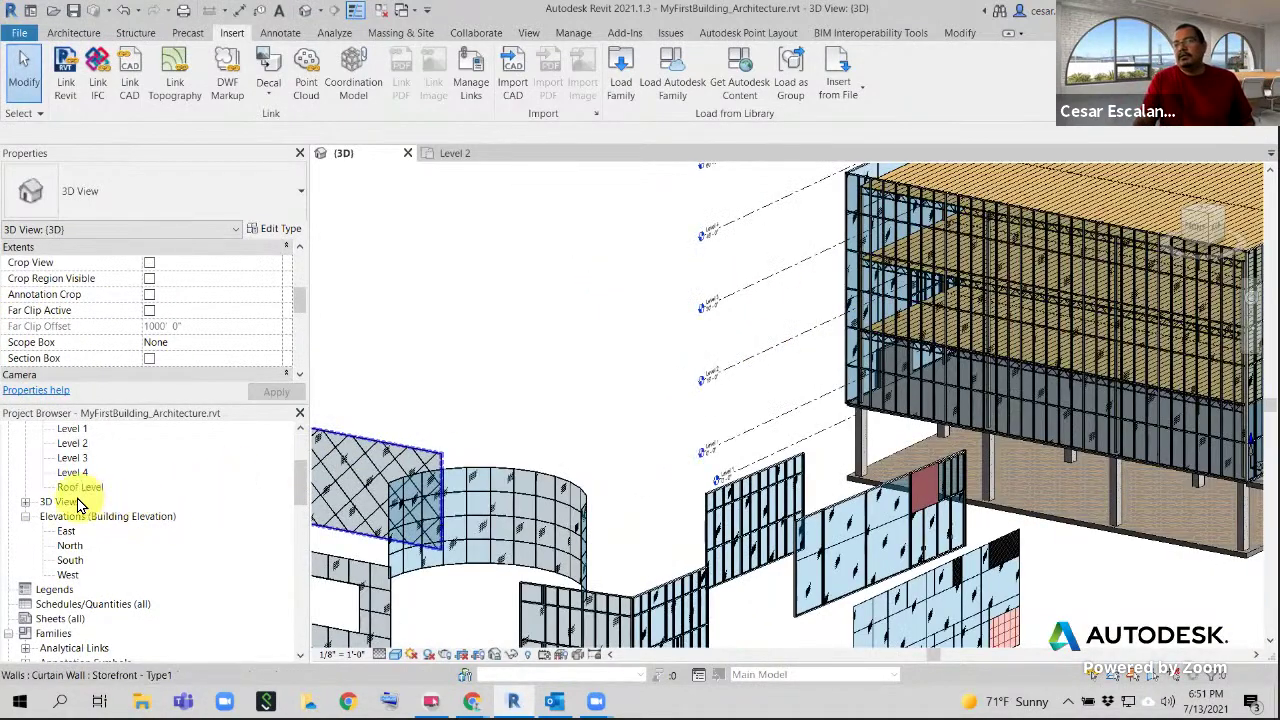
Open the Level 1 floor plan view and centre the building plan in it
scroll(130, 498, up, 3)
scroll(135, 498, up, 1)
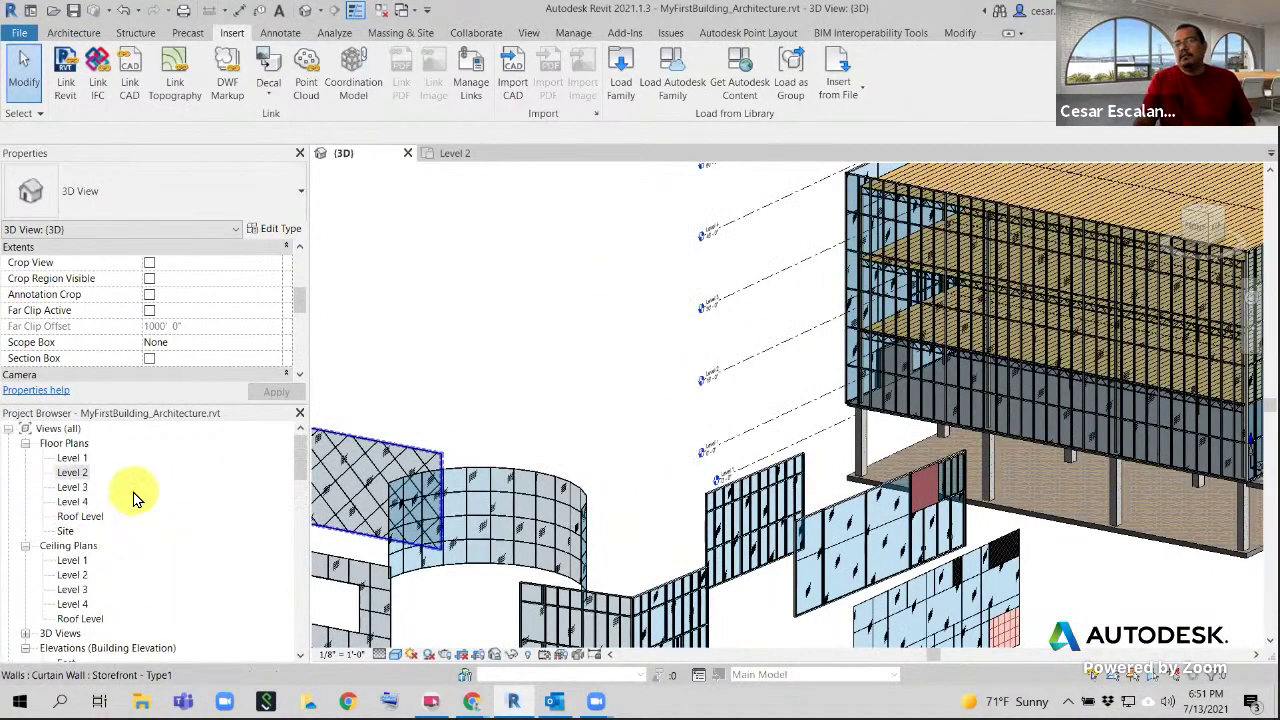
click(76, 459)
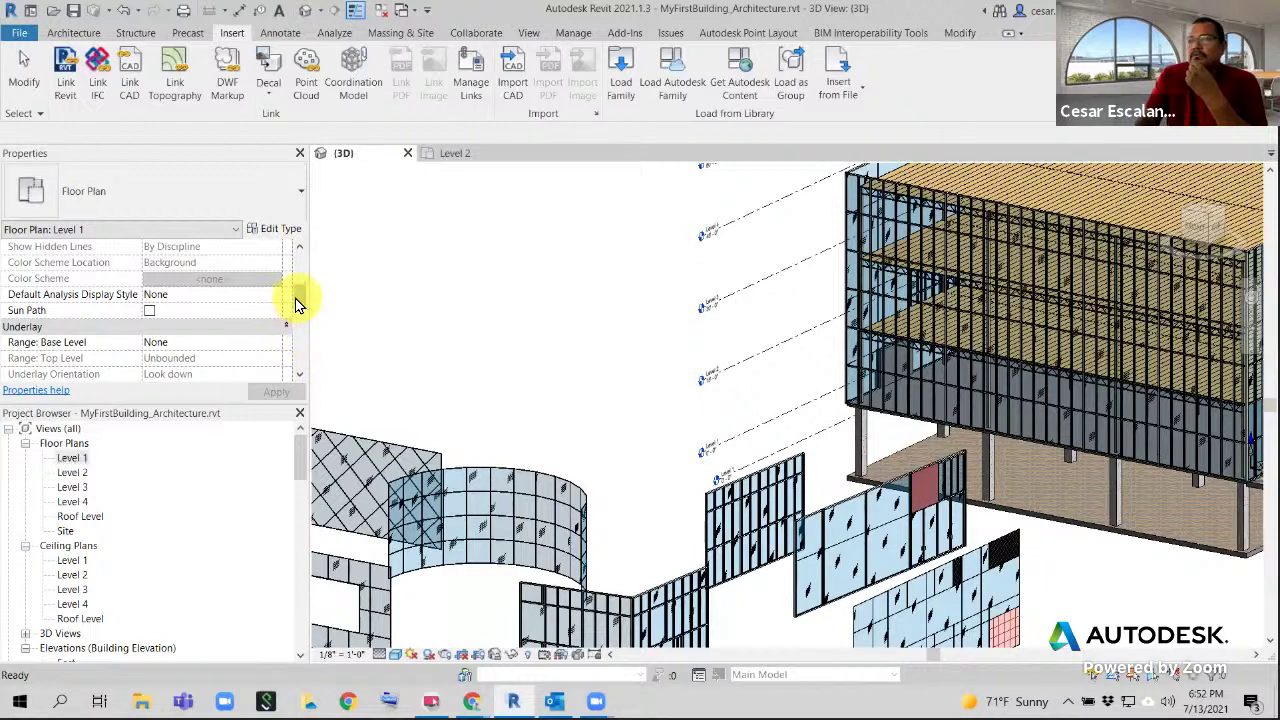
scroll(296, 305, down, 1)
double_click(72, 458)
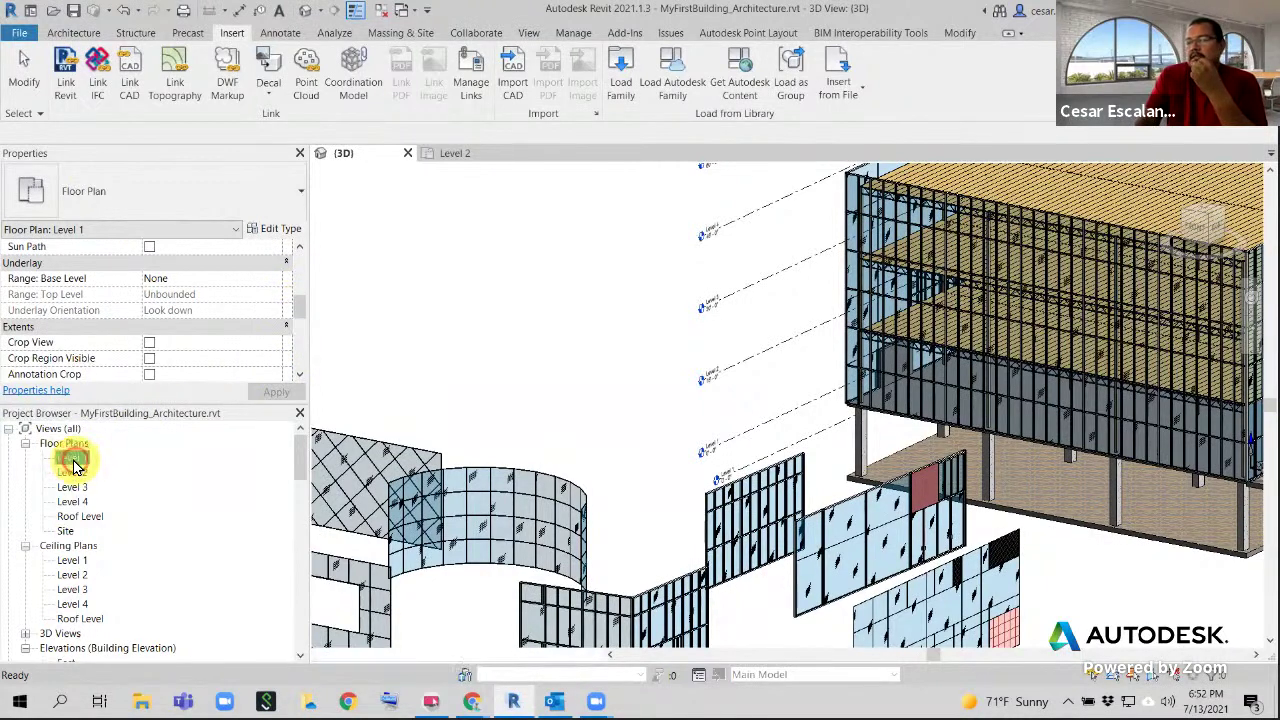
scroll(955, 320, up, 2)
middle_drag(960, 332, 850, 425)
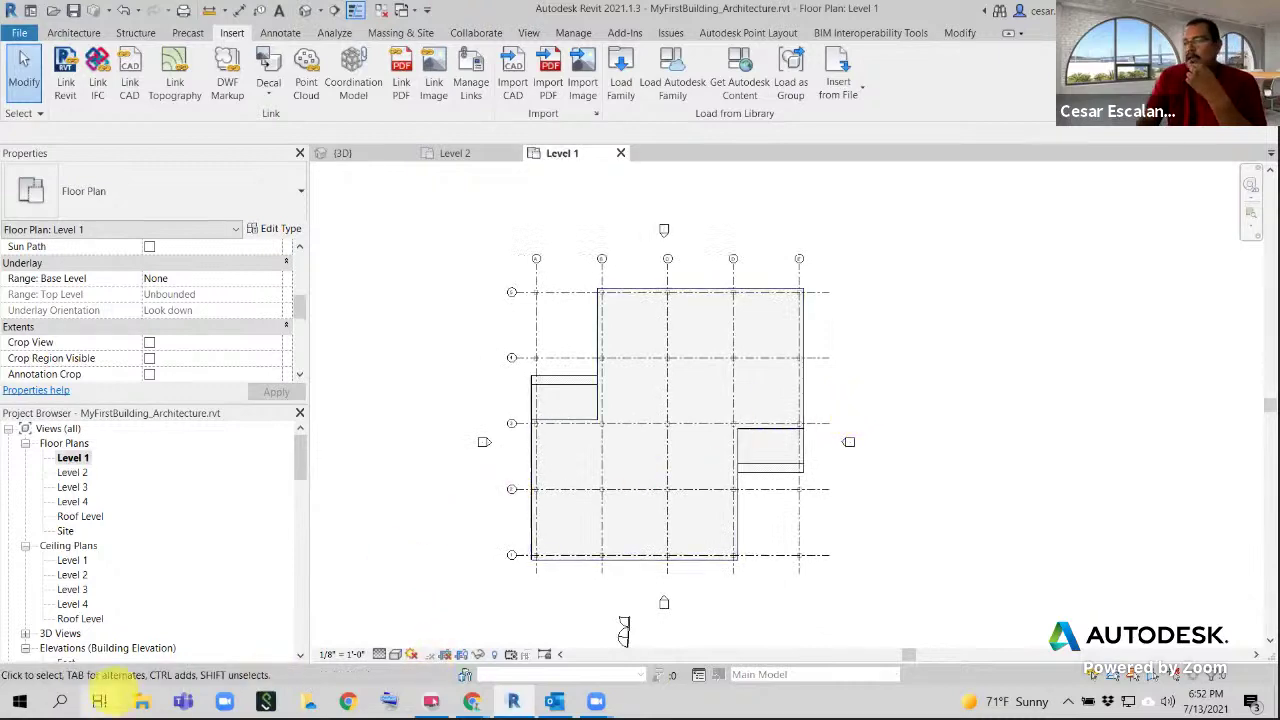
Switch to PowerPoint, open the recent presentation RF-Compiled.ppt and dismiss the Camtasia add-in welcome message
click(19, 701)
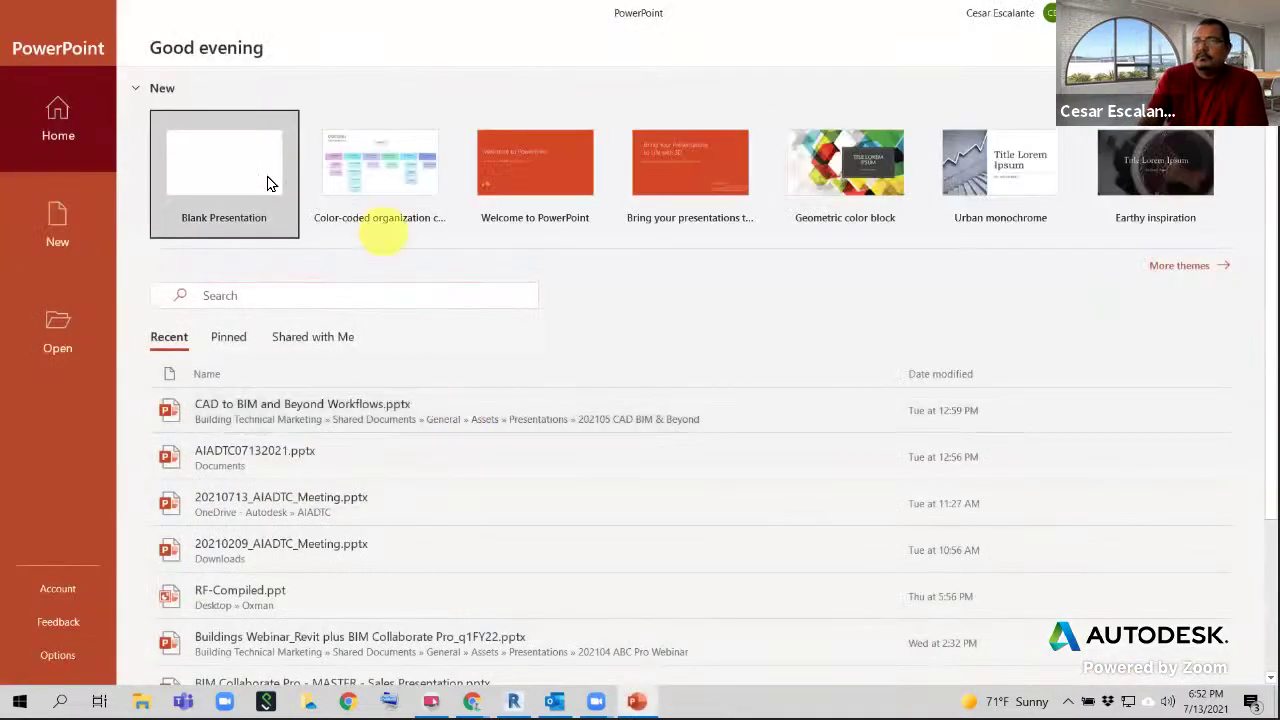
scroll(337, 440, down, 1)
scroll(318, 556, down, 3)
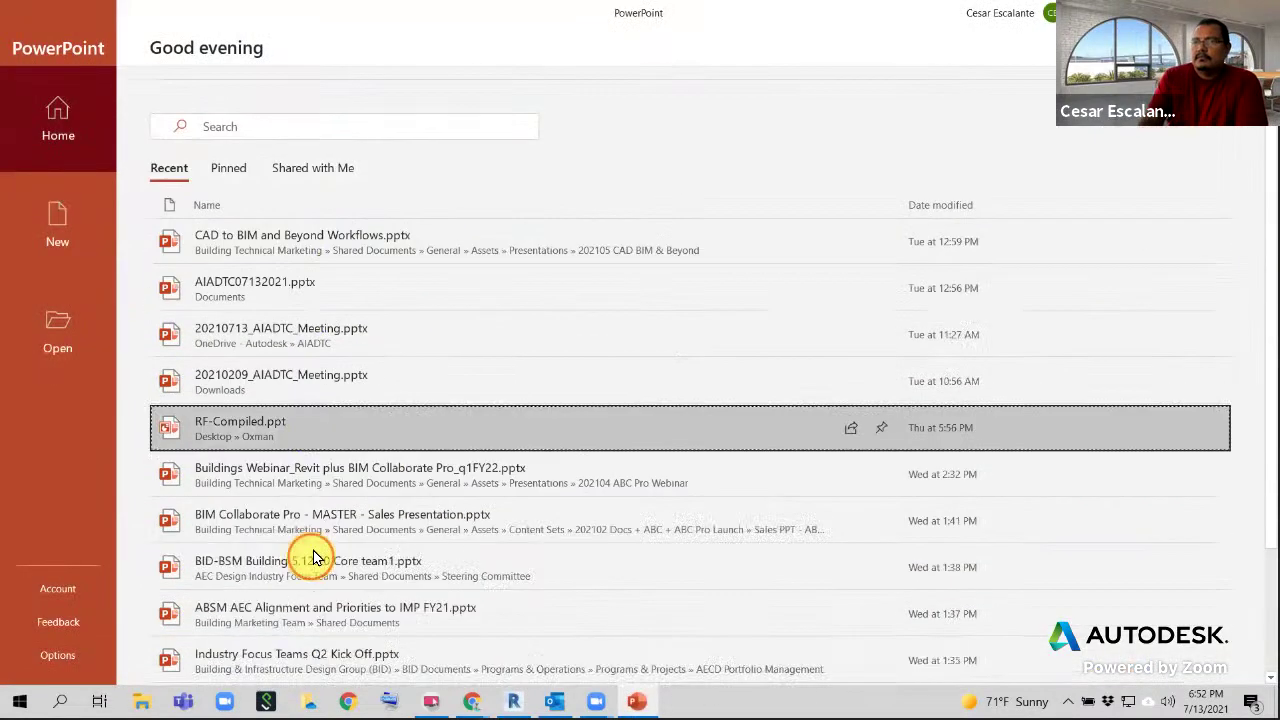
click(314, 556)
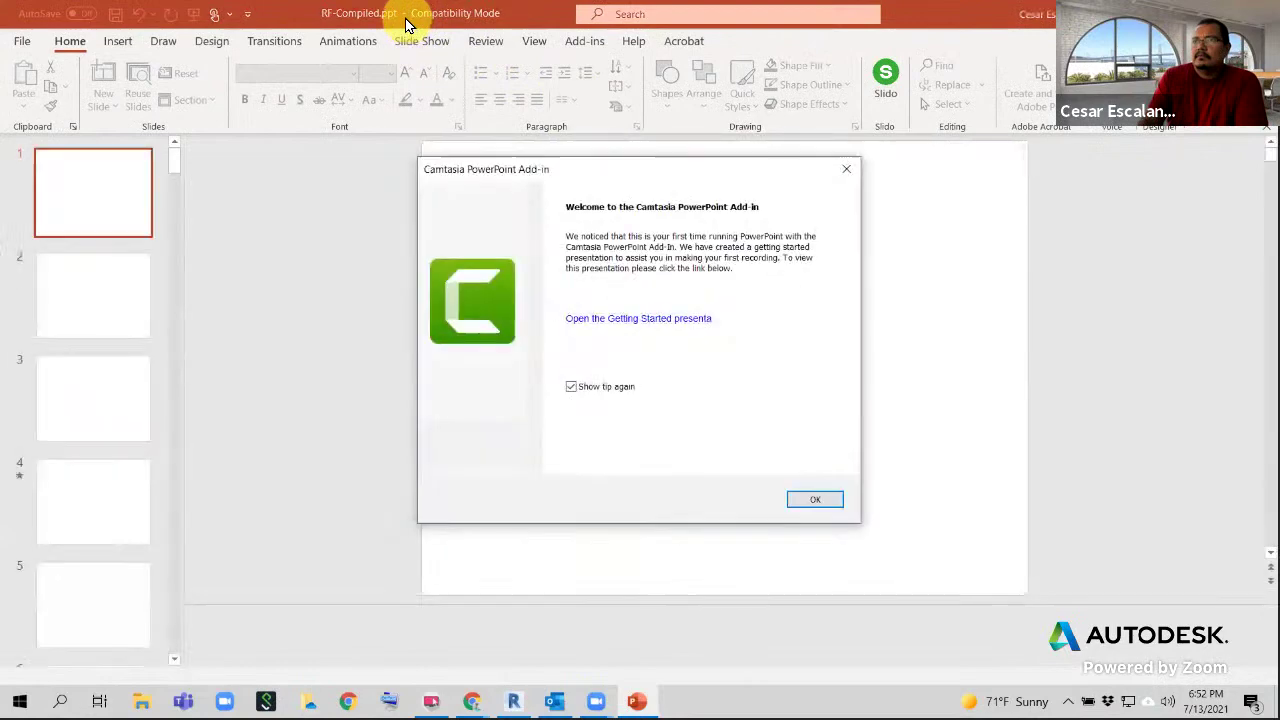
click(798, 498)
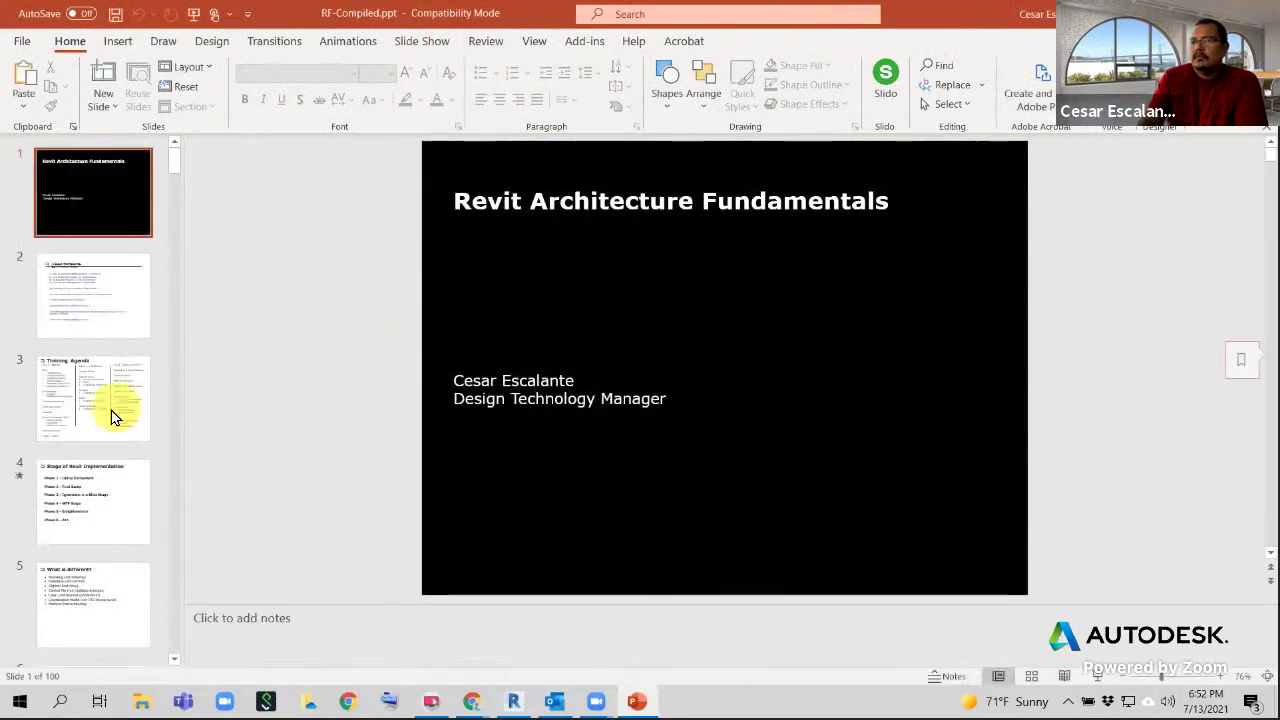
Find the View Range slide, number 43, in the presentation and show it
scroll(115, 418, down, 4)
scroll(119, 418, down, 7)
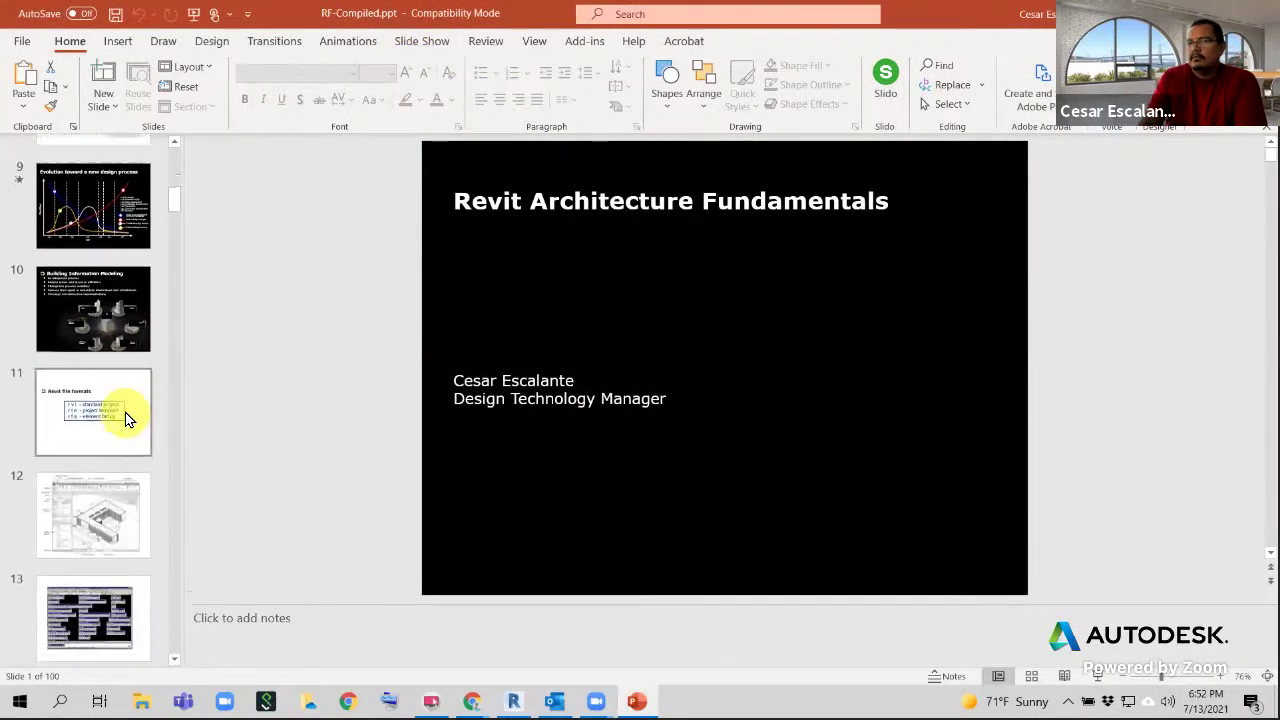
scroll(125, 418, down, 8)
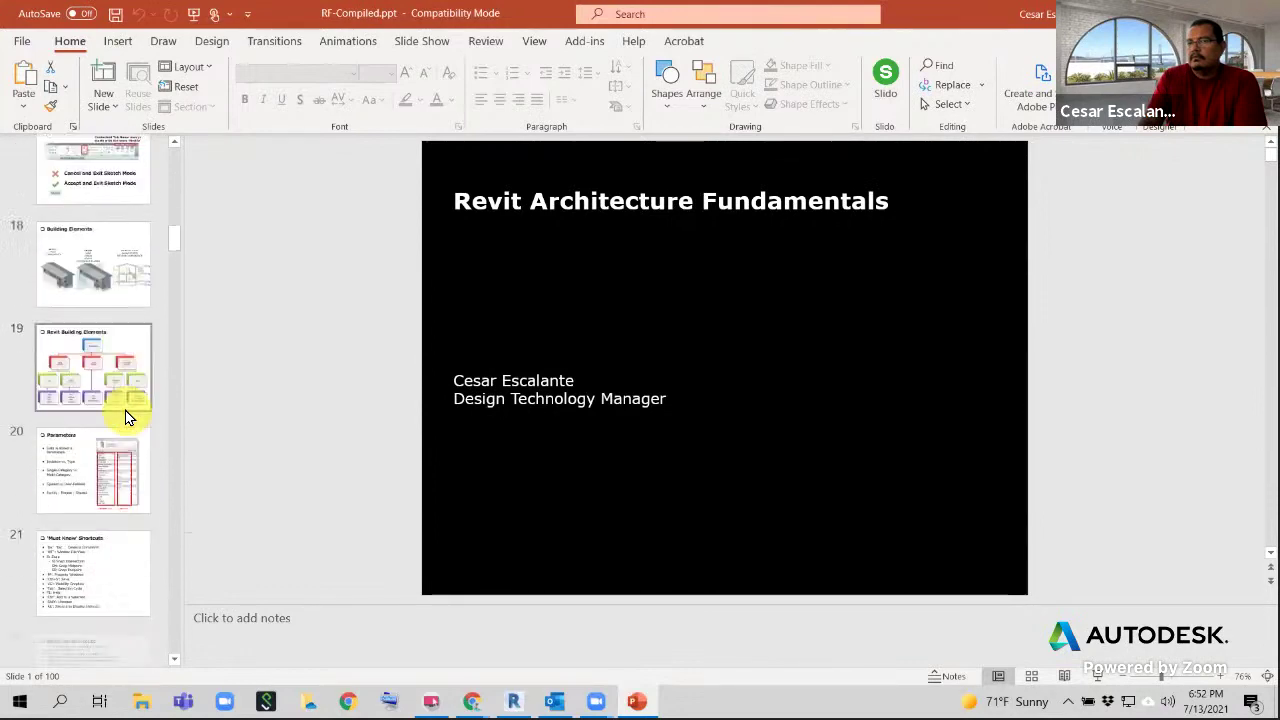
scroll(127, 416, down, 5)
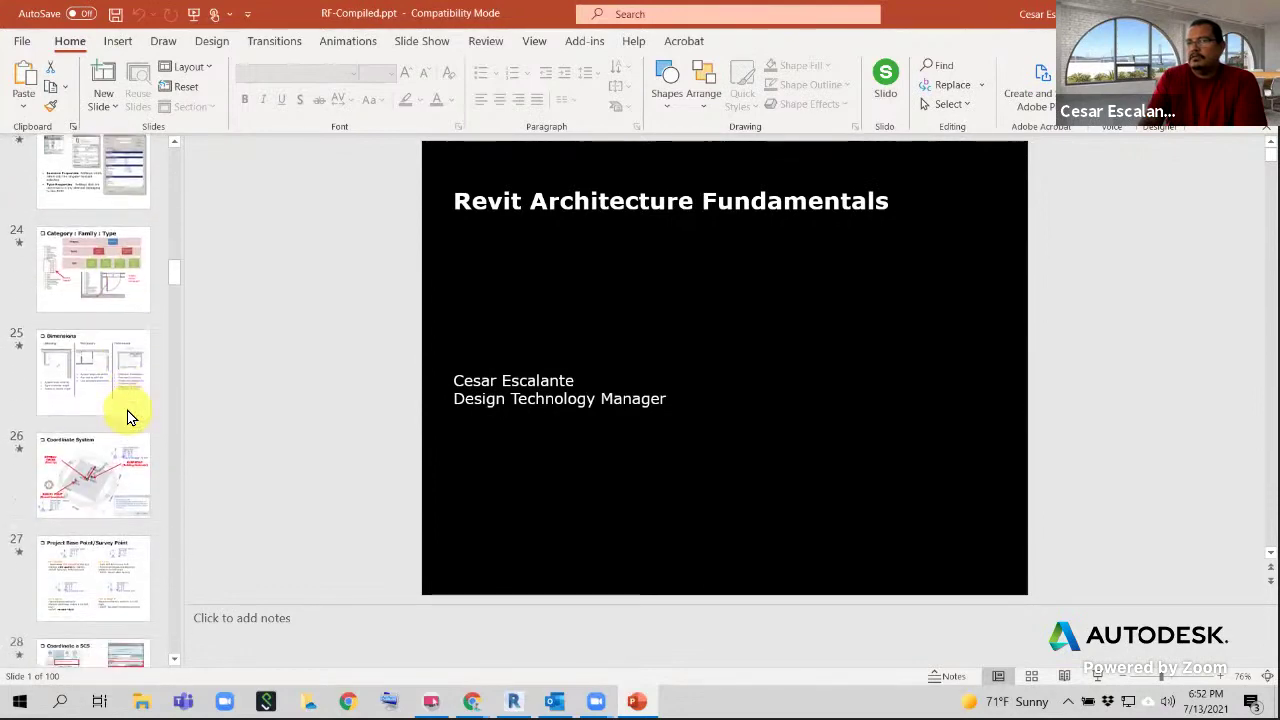
scroll(127, 416, down, 6)
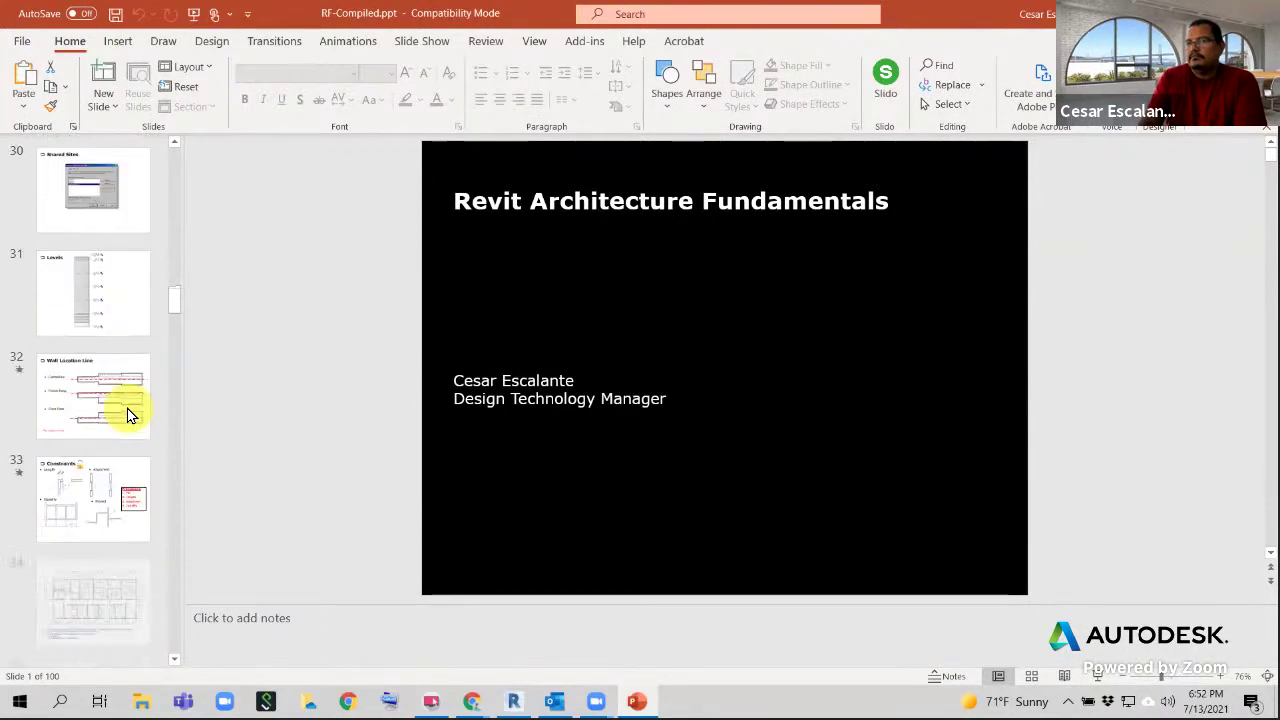
scroll(127, 416, down, 7)
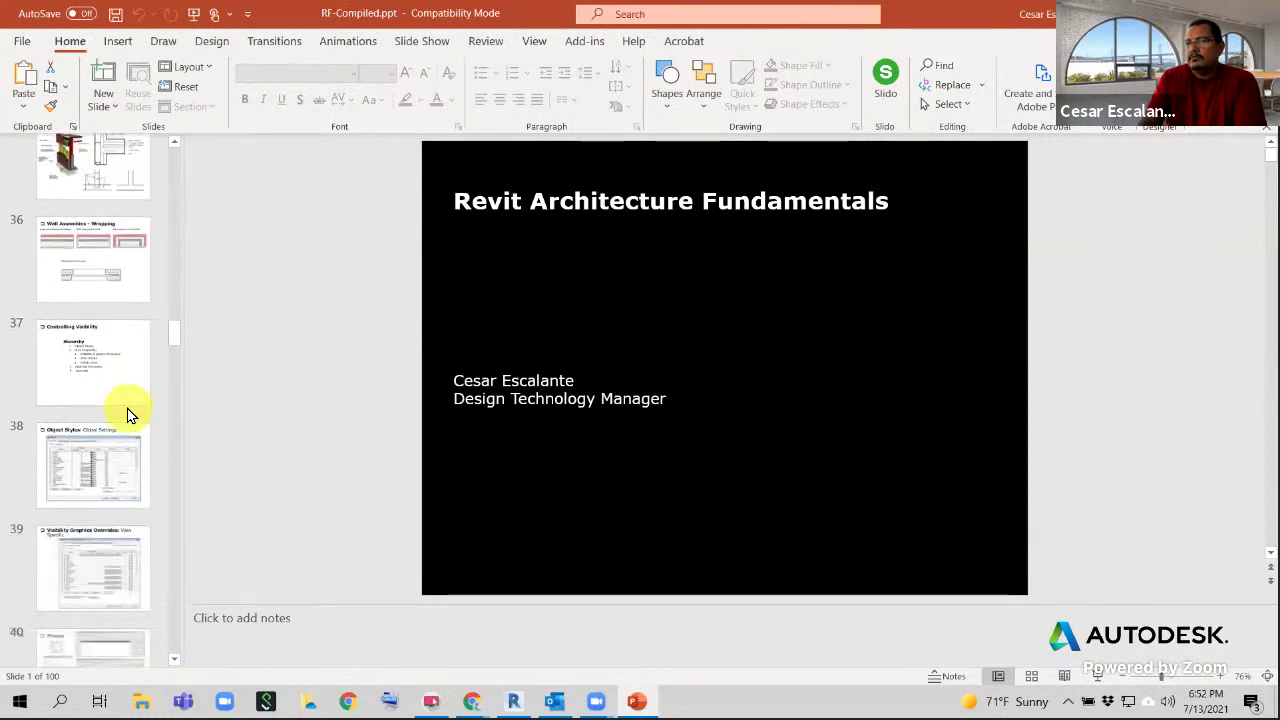
scroll(127, 416, down, 2)
click(123, 434)
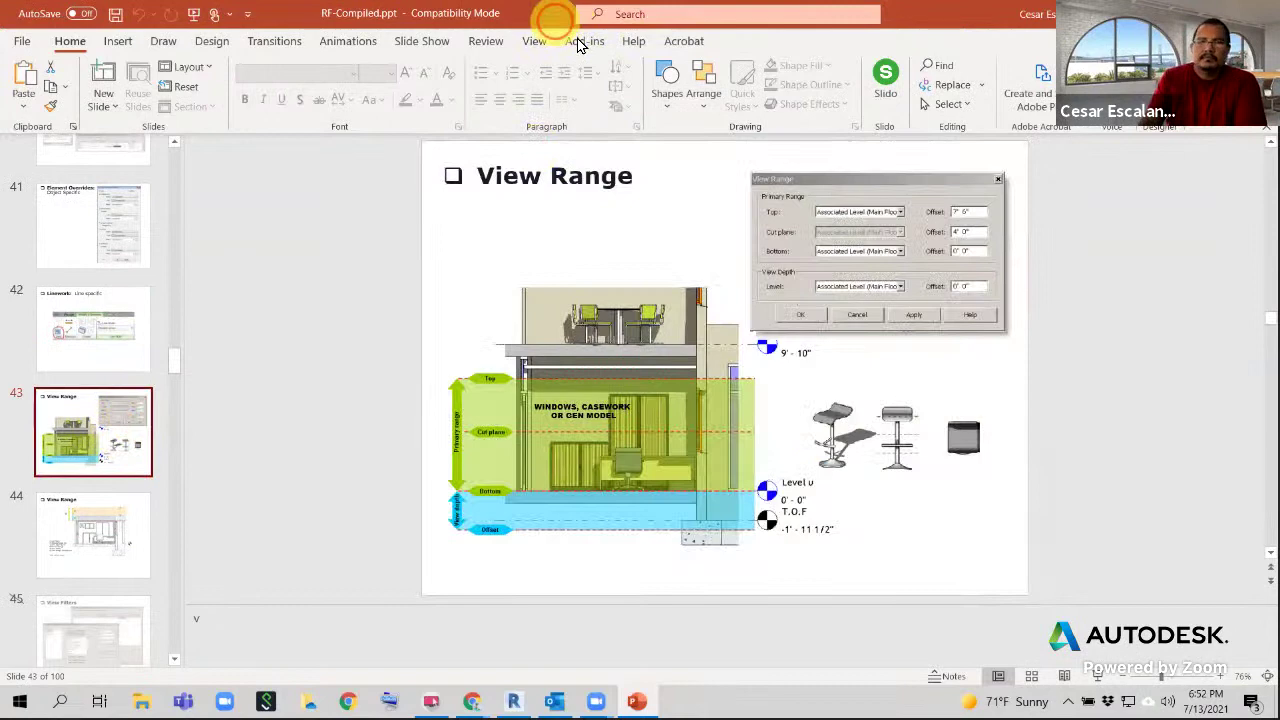
Switch back to Revit and locate the View Range and View Template properties of the Level 1 floor plan
key(alt+Tab)
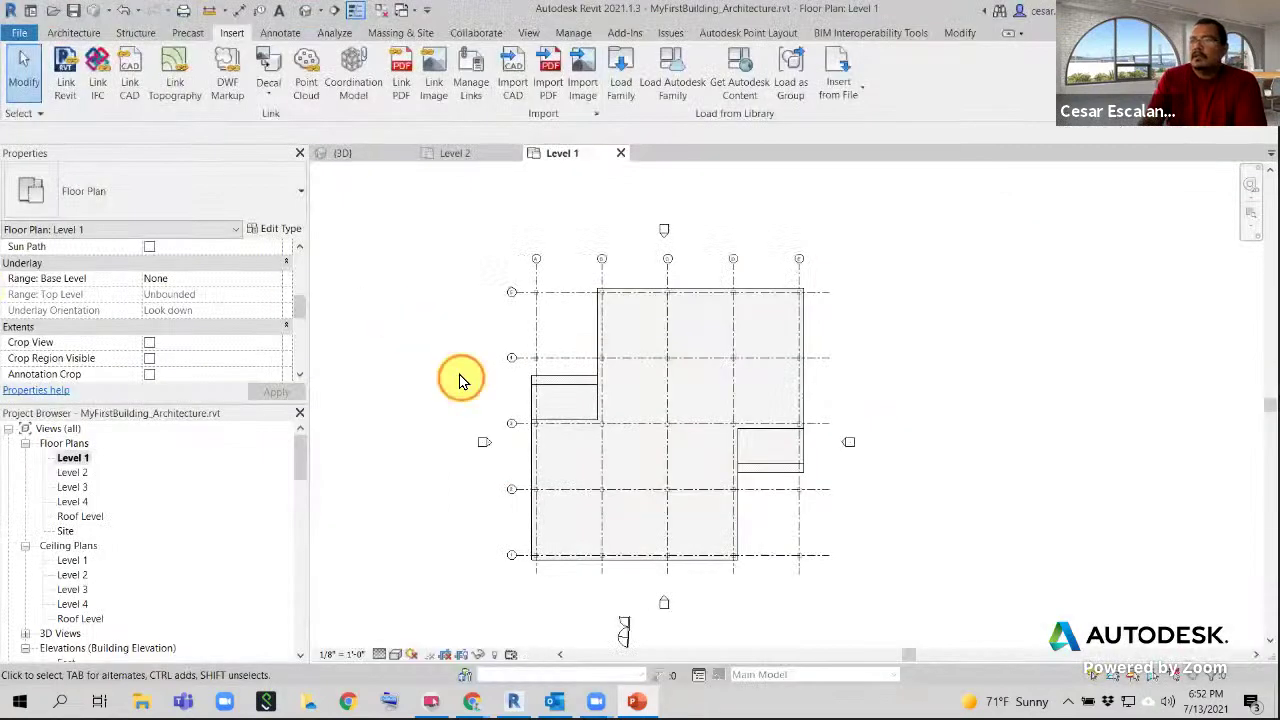
middle_drag(468, 332, 792, 335)
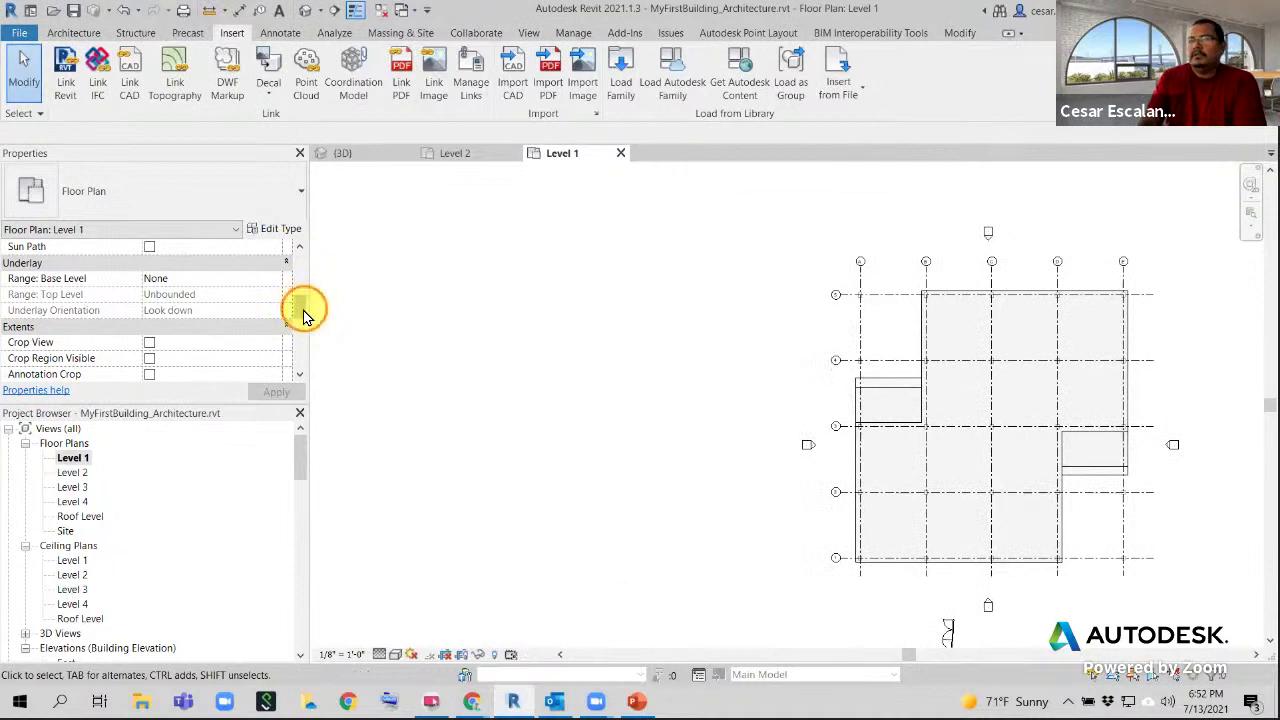
mouse_move(305, 315)
mouse_down()
mouse_move(308, 270)
mouse_move(301, 326)
mouse_up()
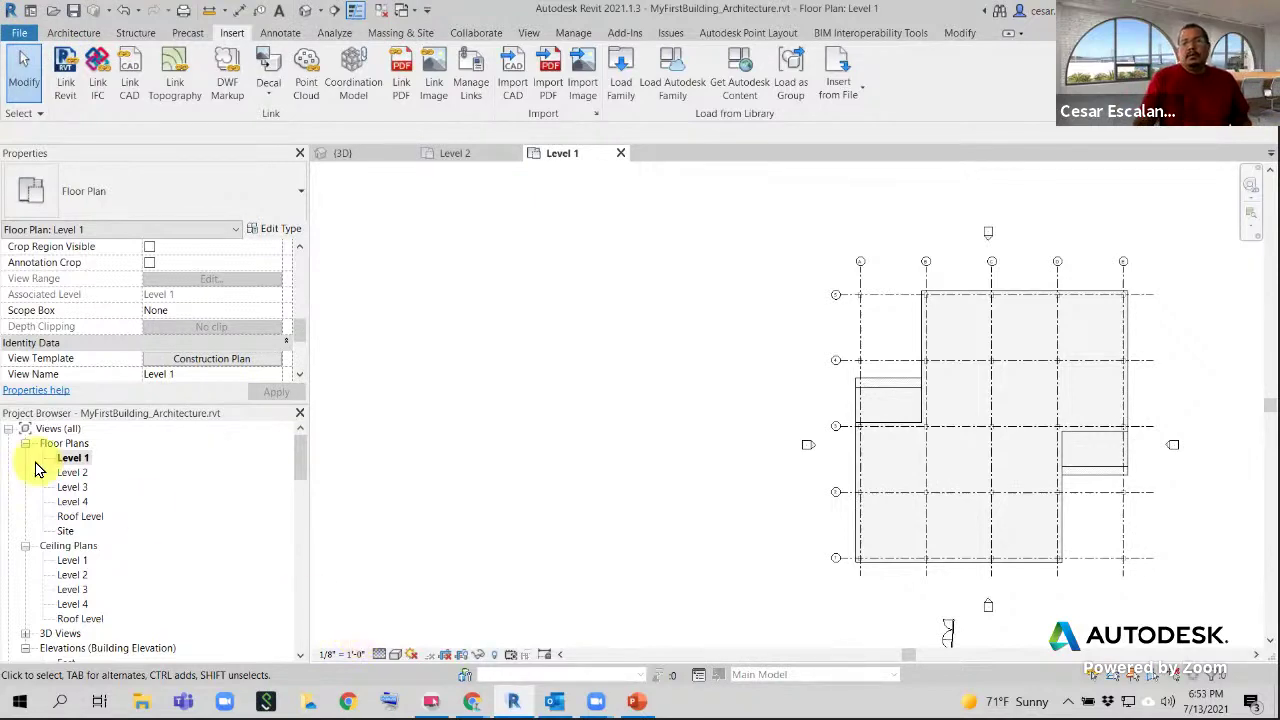
Duplicate the Level 1 floor plan view
right_click(72, 458)
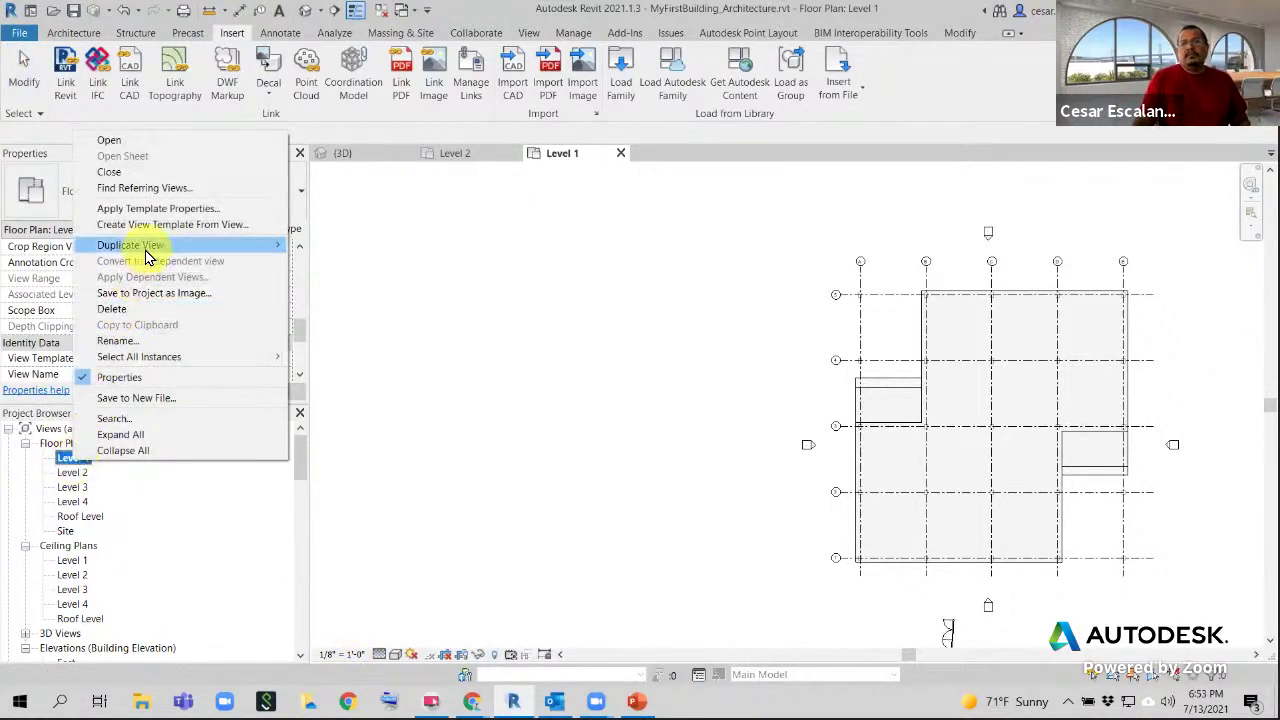
mouse_move(157, 246)
click(360, 250)
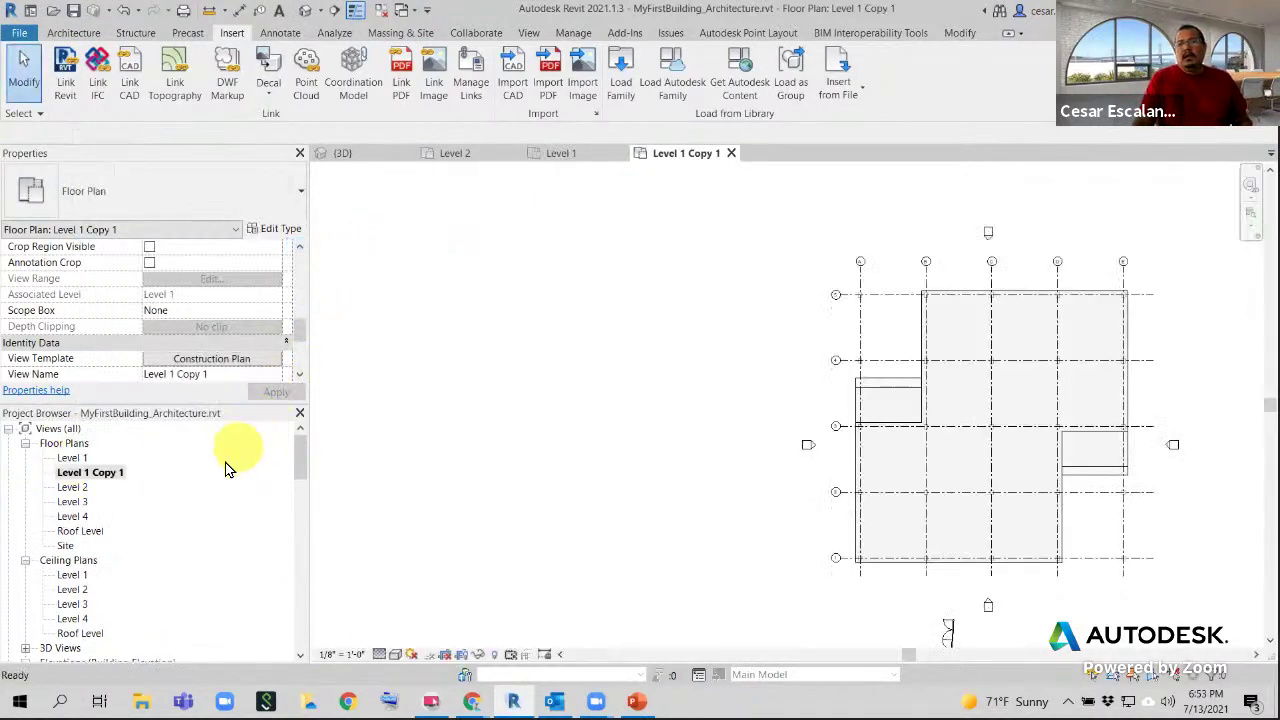
Rename the duplicated Level 1 floor plan view to "Level 1 - cre"
right_click(104, 472)
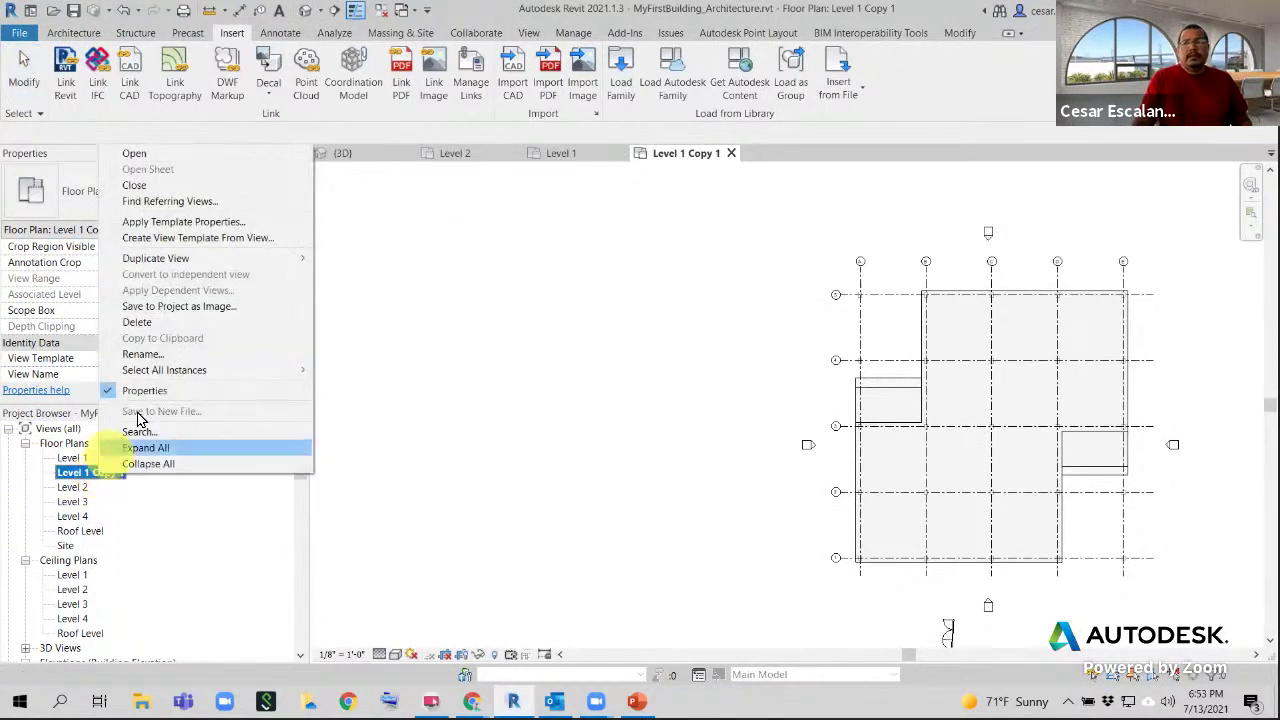
click(140, 354)
click(104, 473)
drag(92, 473, 183, 472)
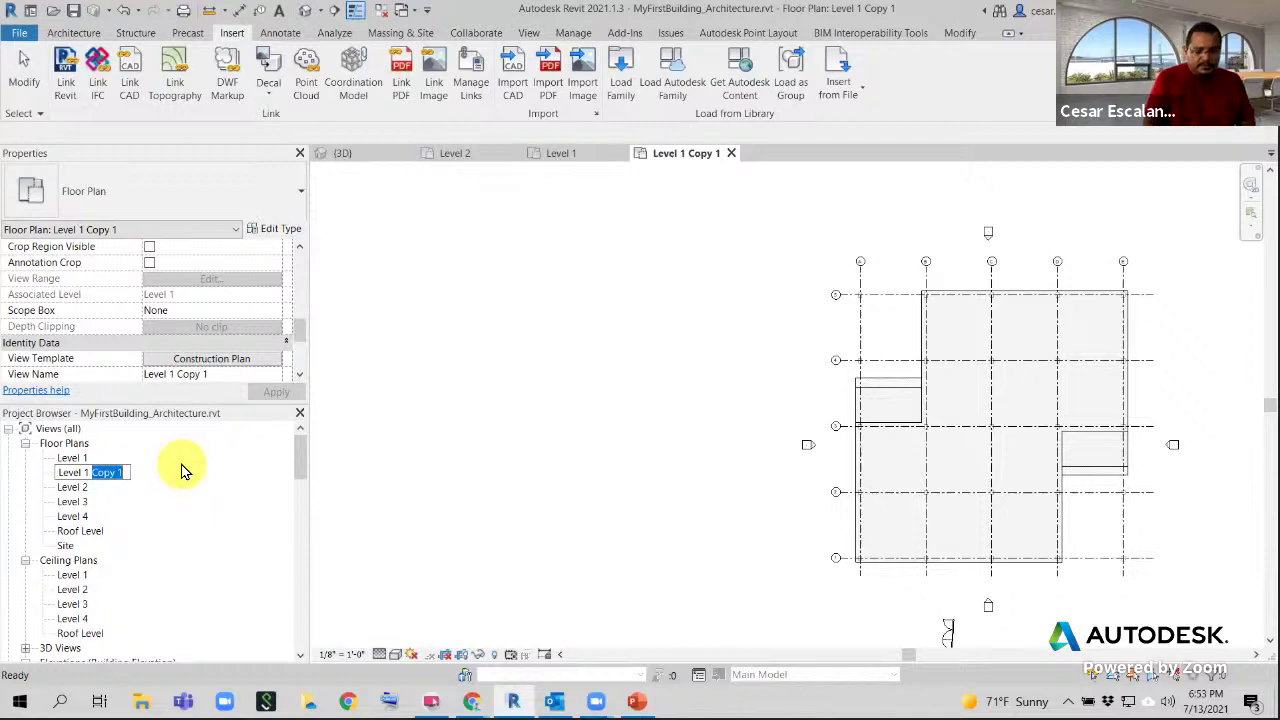
text(- )
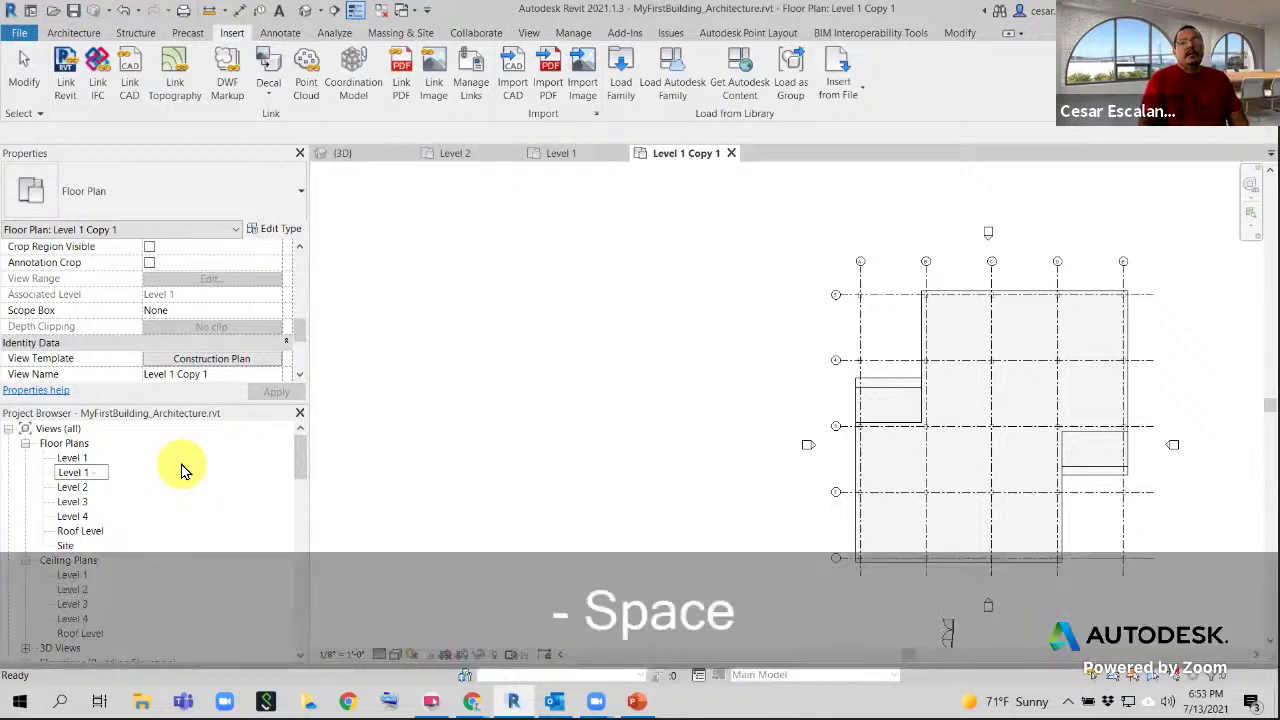
text(cre)
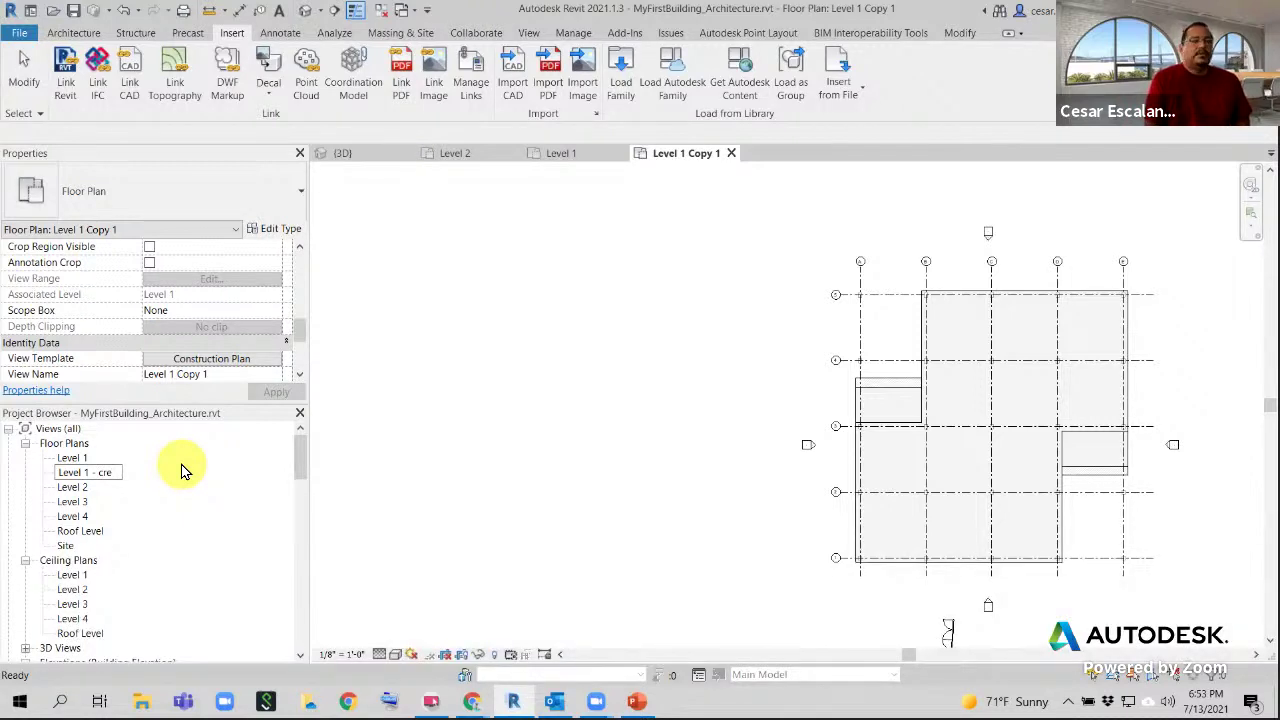
click(188, 492)
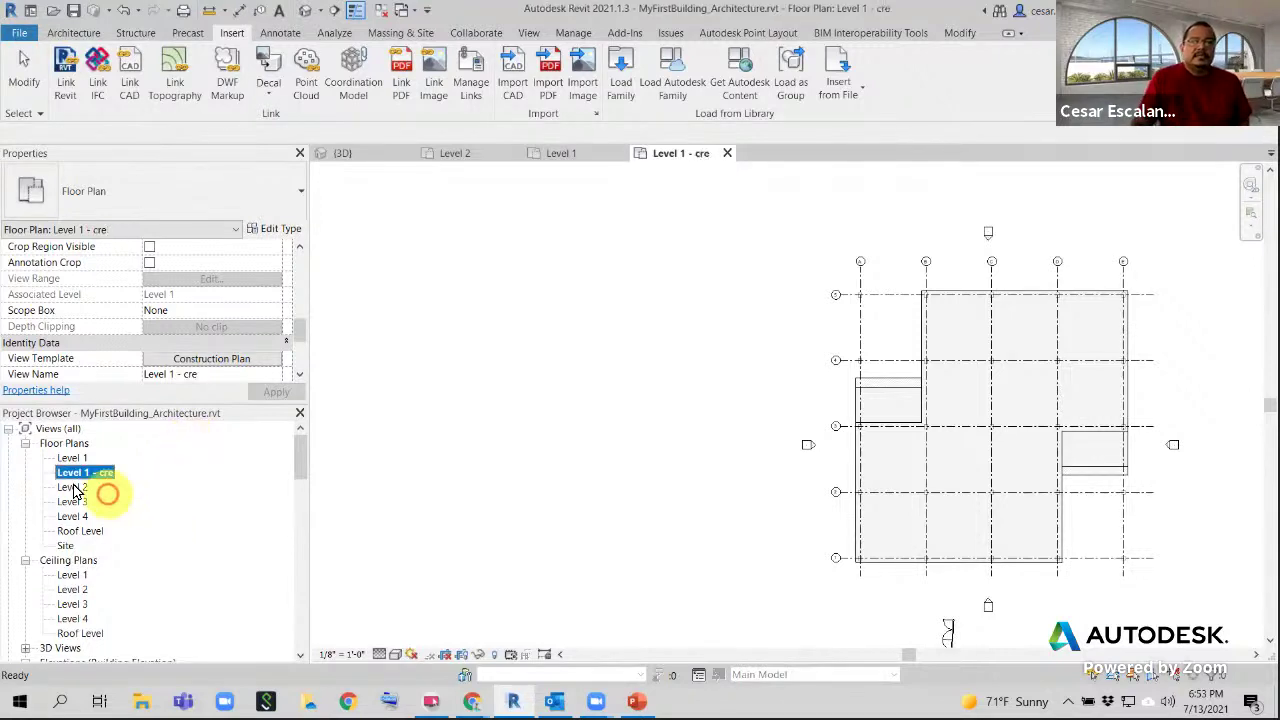
Set the view template of the Level 1 - cre floor plan to <None>
click(557, 566)
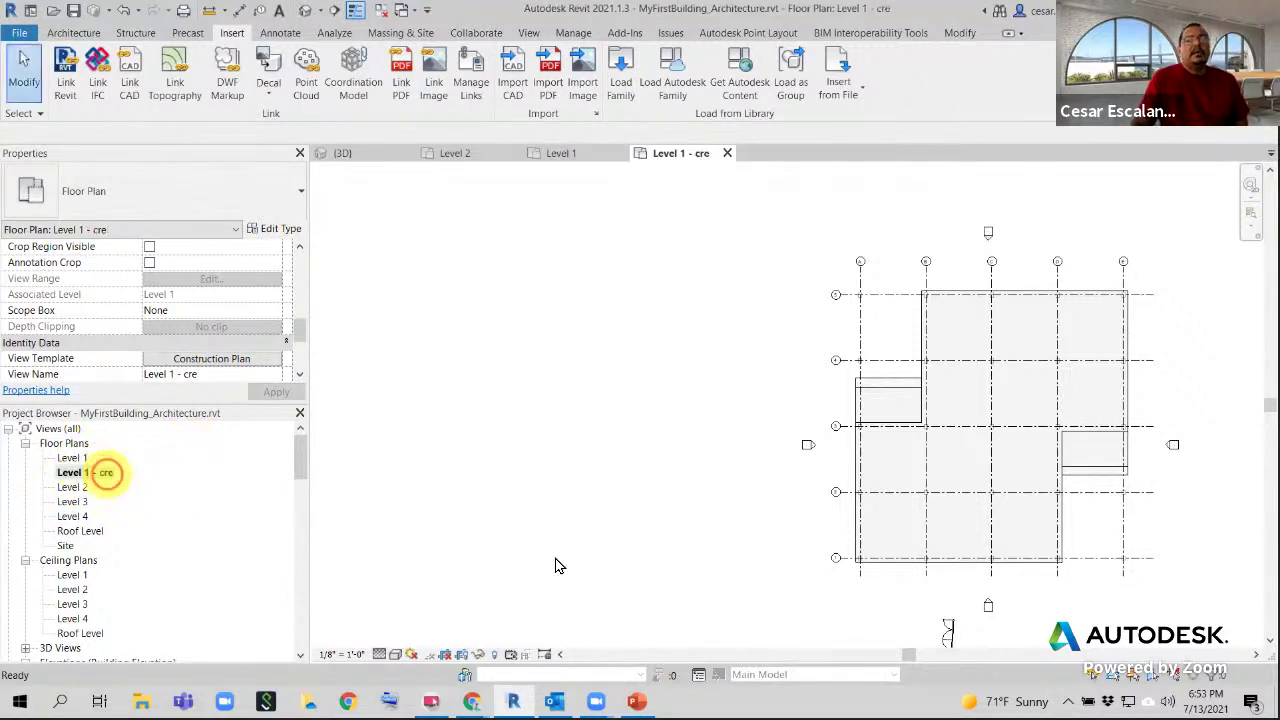
click(200, 362)
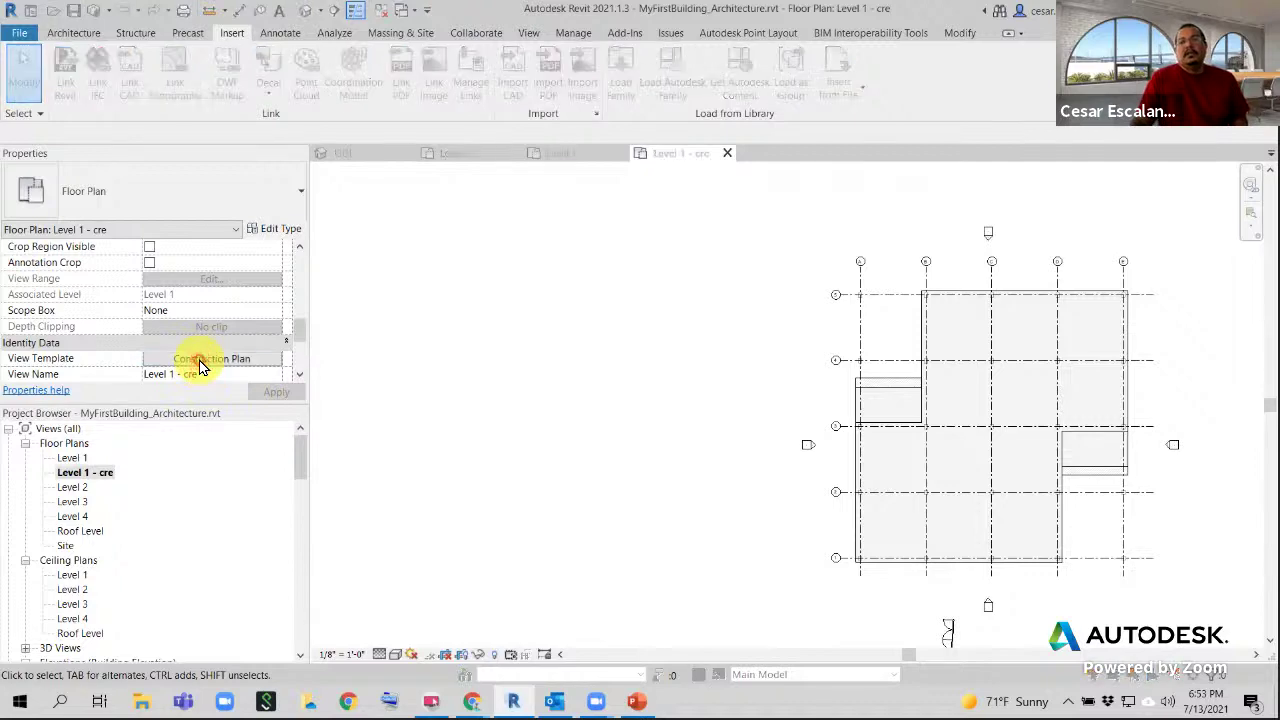
click(222, 228)
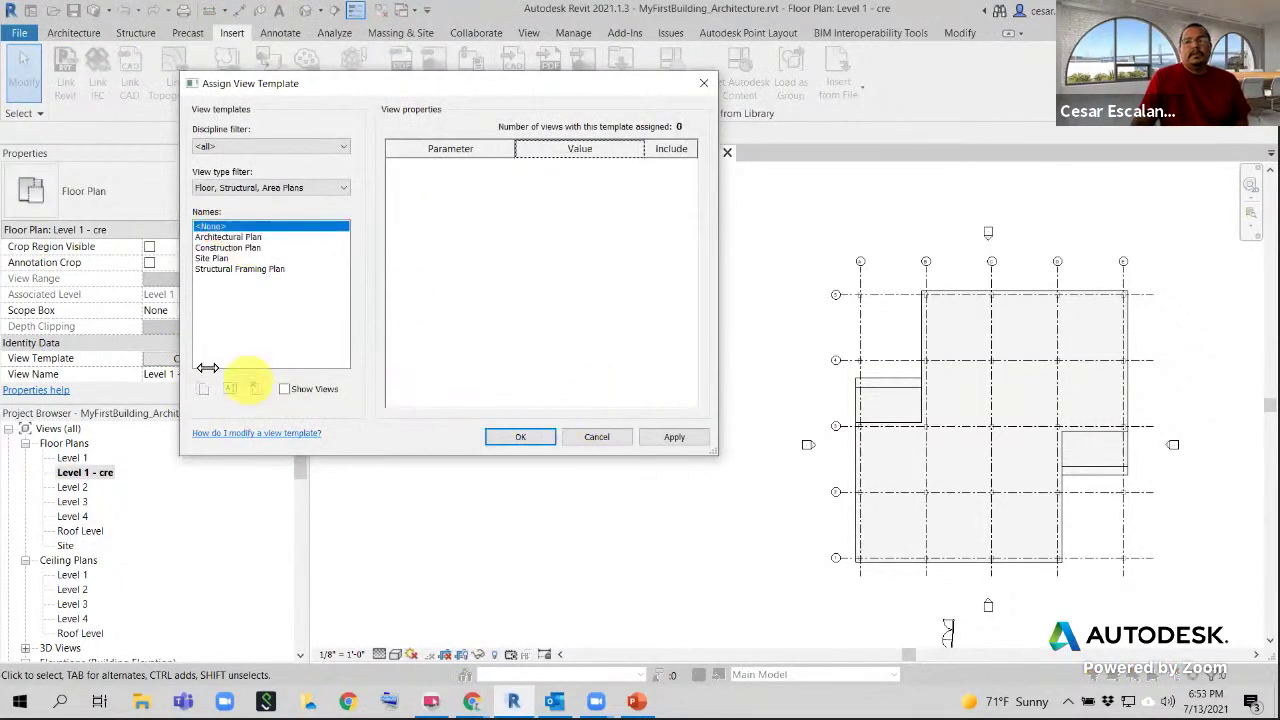
click(505, 441)
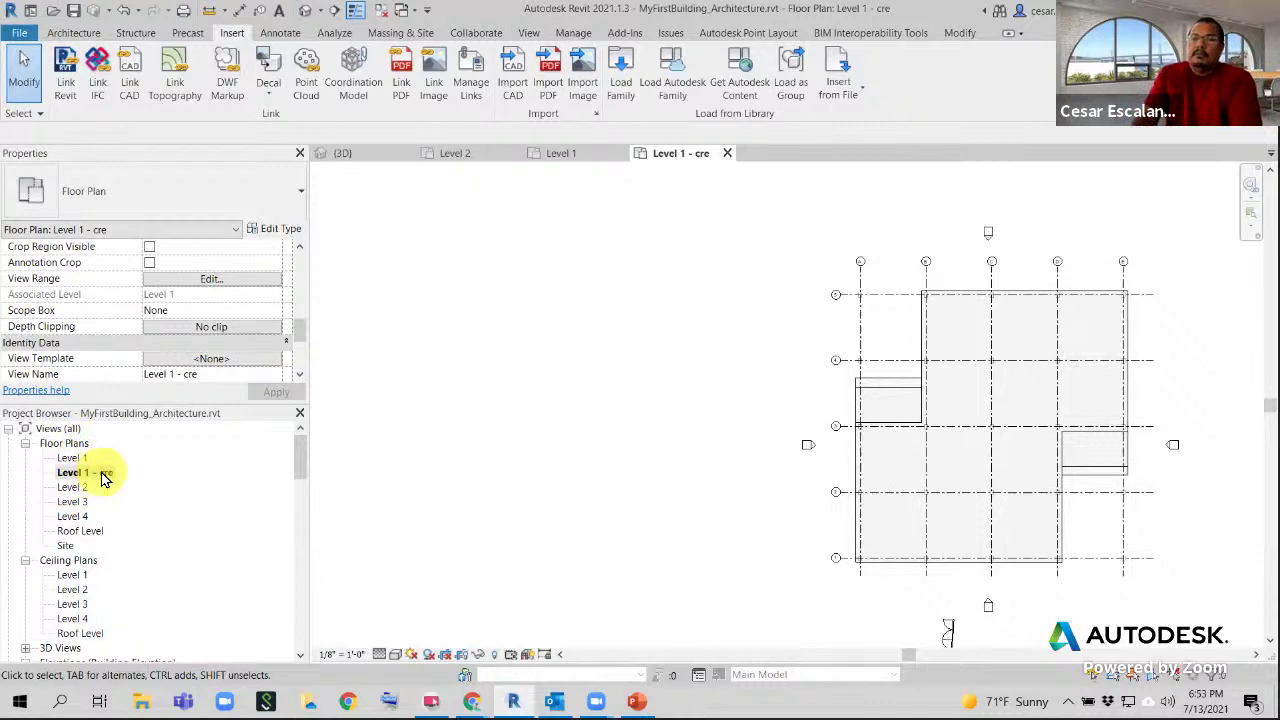
Check the view template assigned to the Level 1 - cre floor plan, keeping it at <None>
right_click(88, 458)
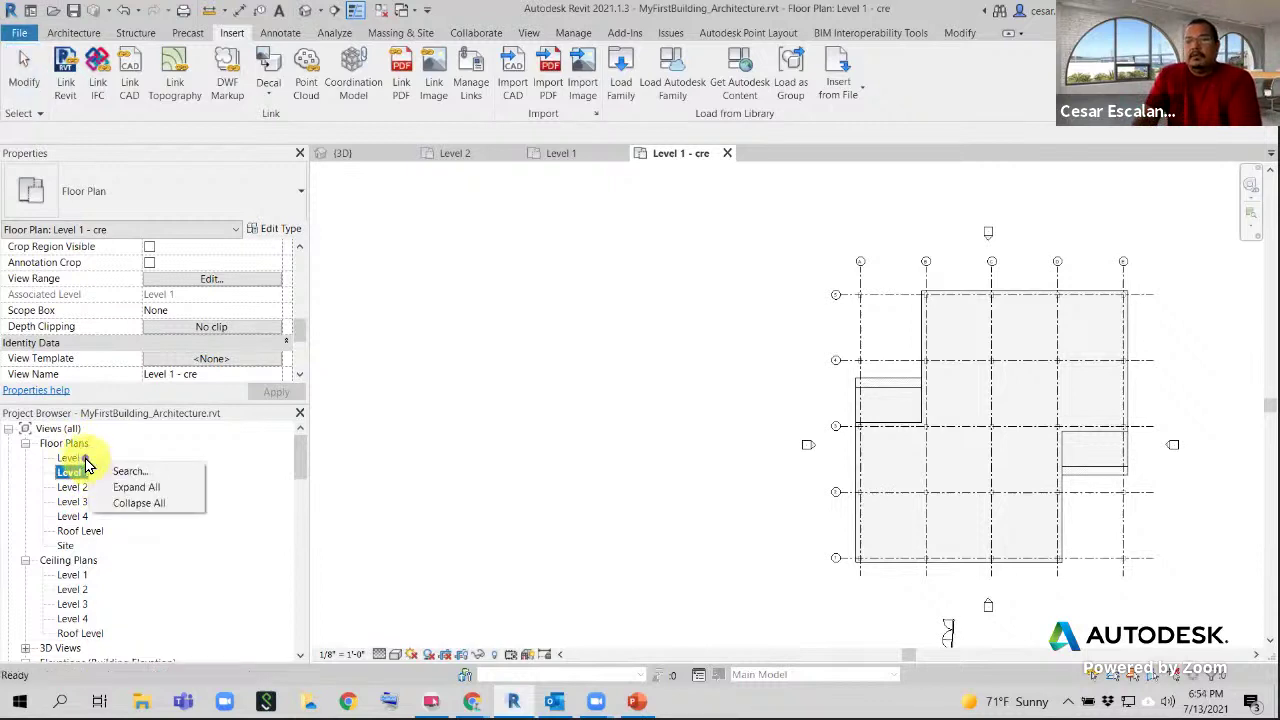
click(88, 458)
right_click(88, 458)
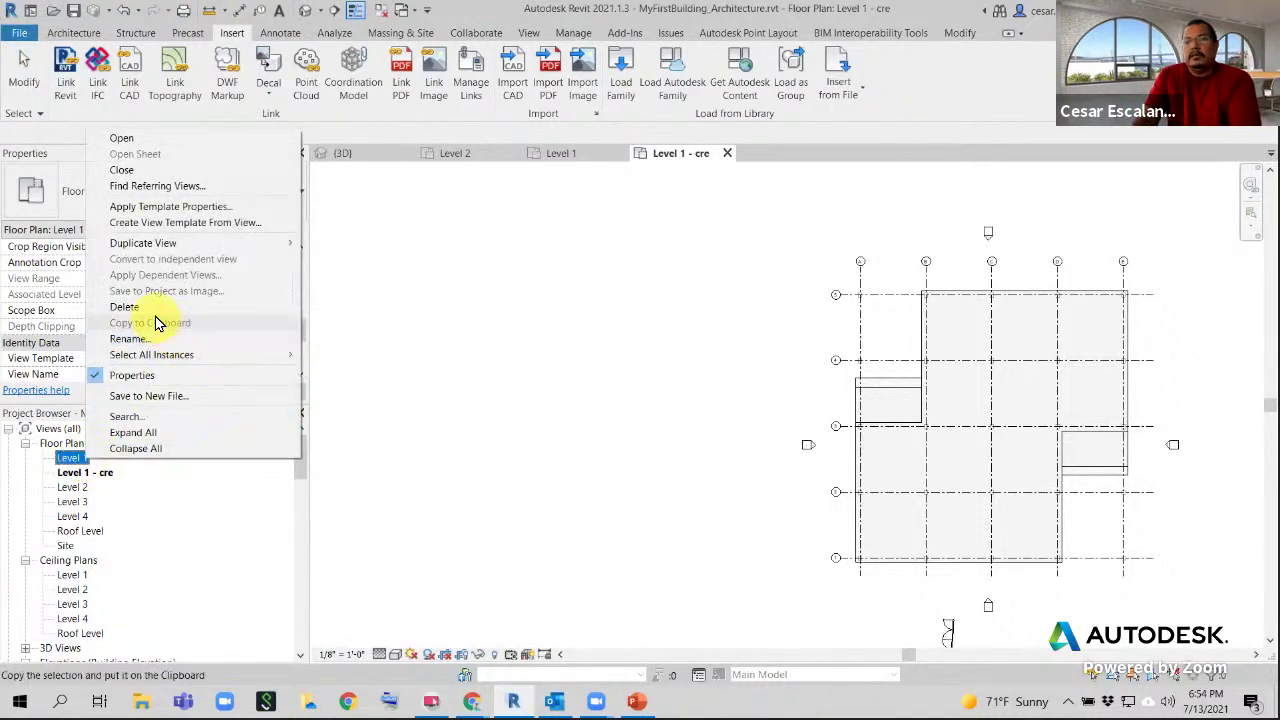
click(84, 473)
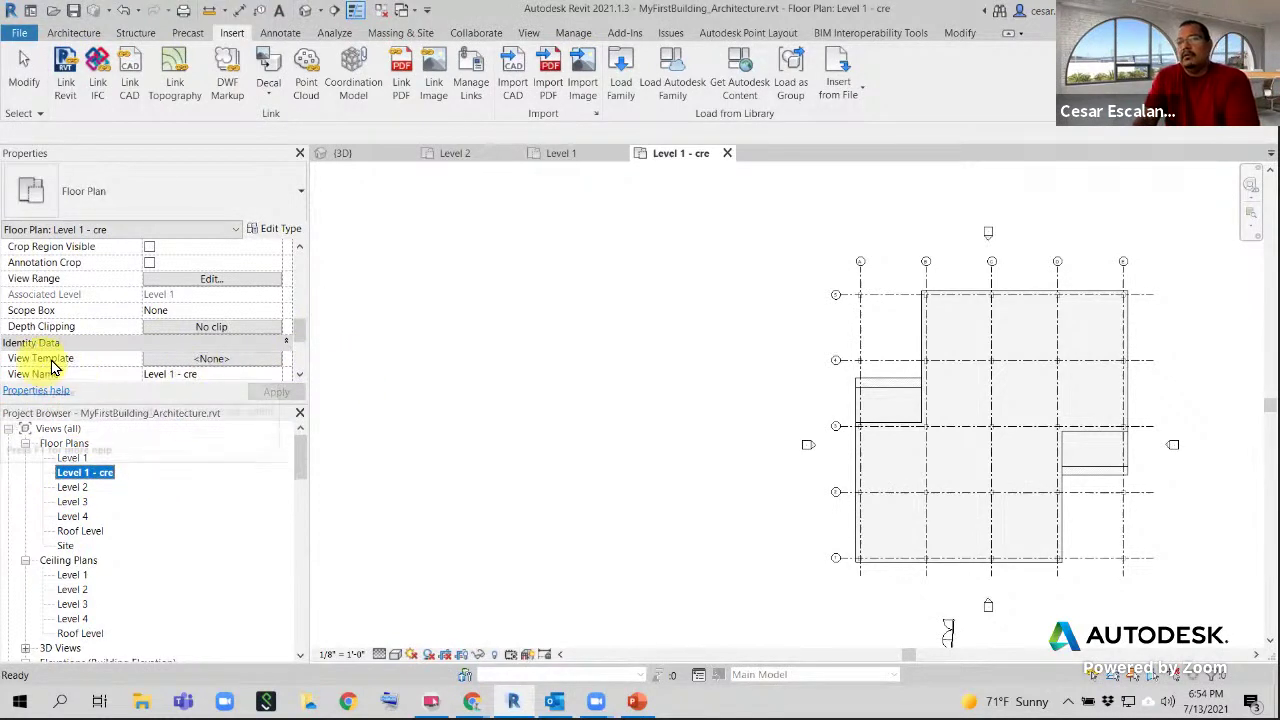
click(216, 362)
click(219, 362)
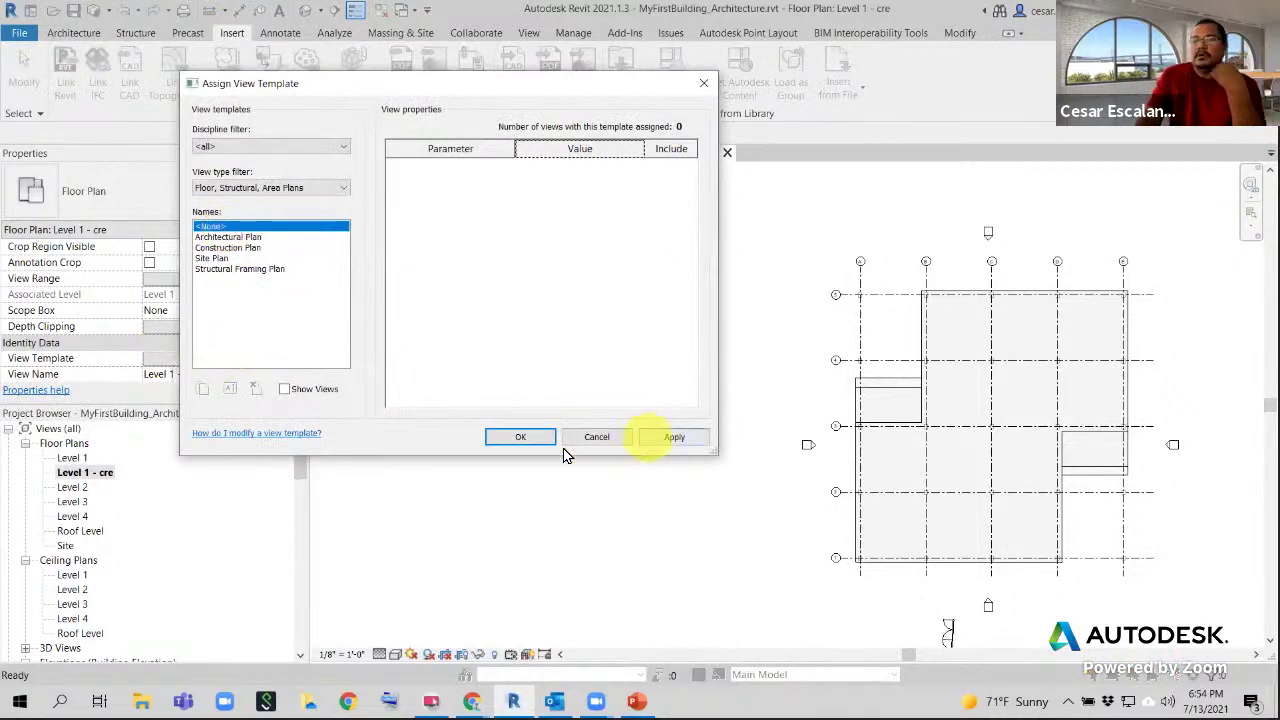
click(519, 437)
click(94, 474)
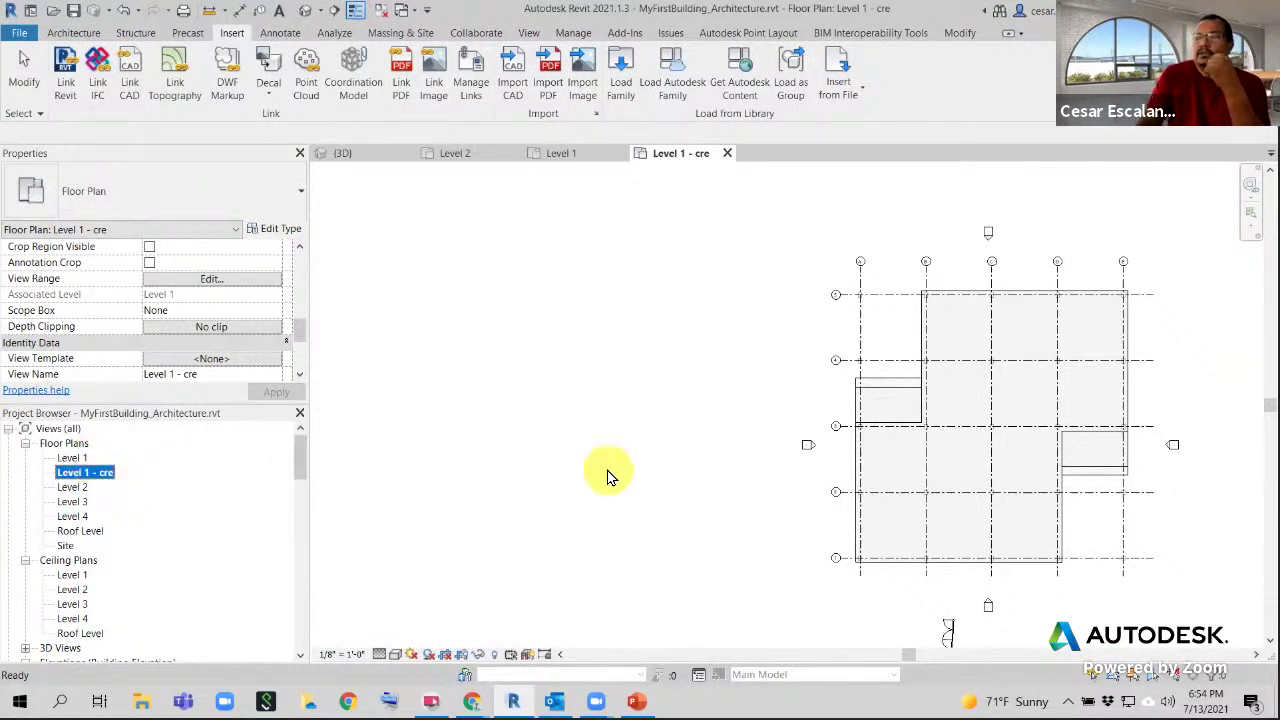
Open the View Range settings of the Level 1 - cre floor plan, keeping the plan drawing in sight
scroll(606, 477, up, 2)
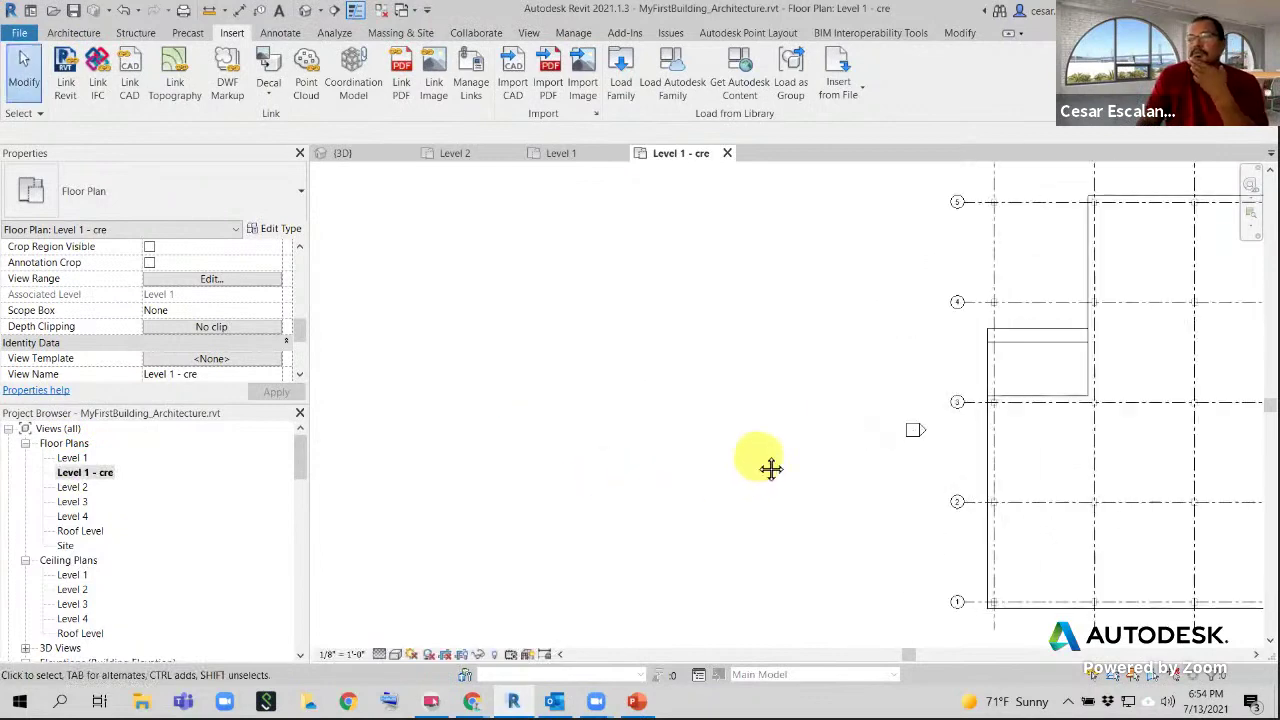
middle_drag(770, 468, 380, 449)
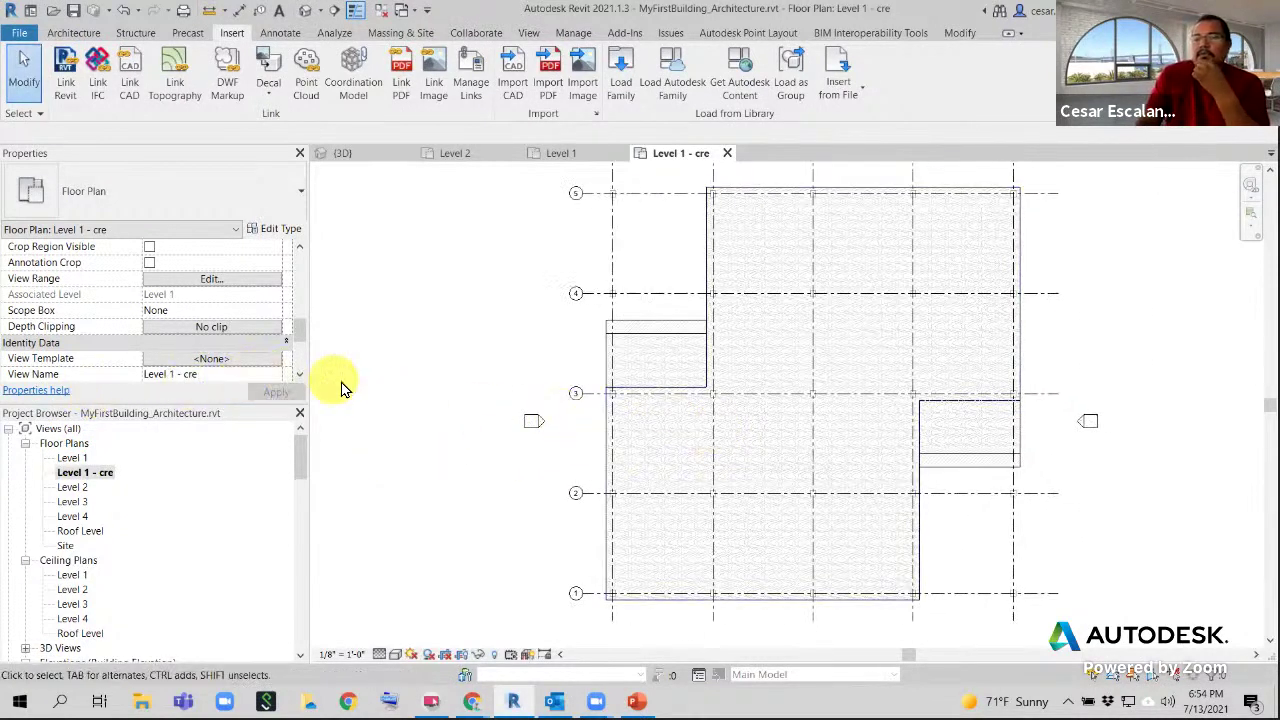
scroll(237, 330, down, 3)
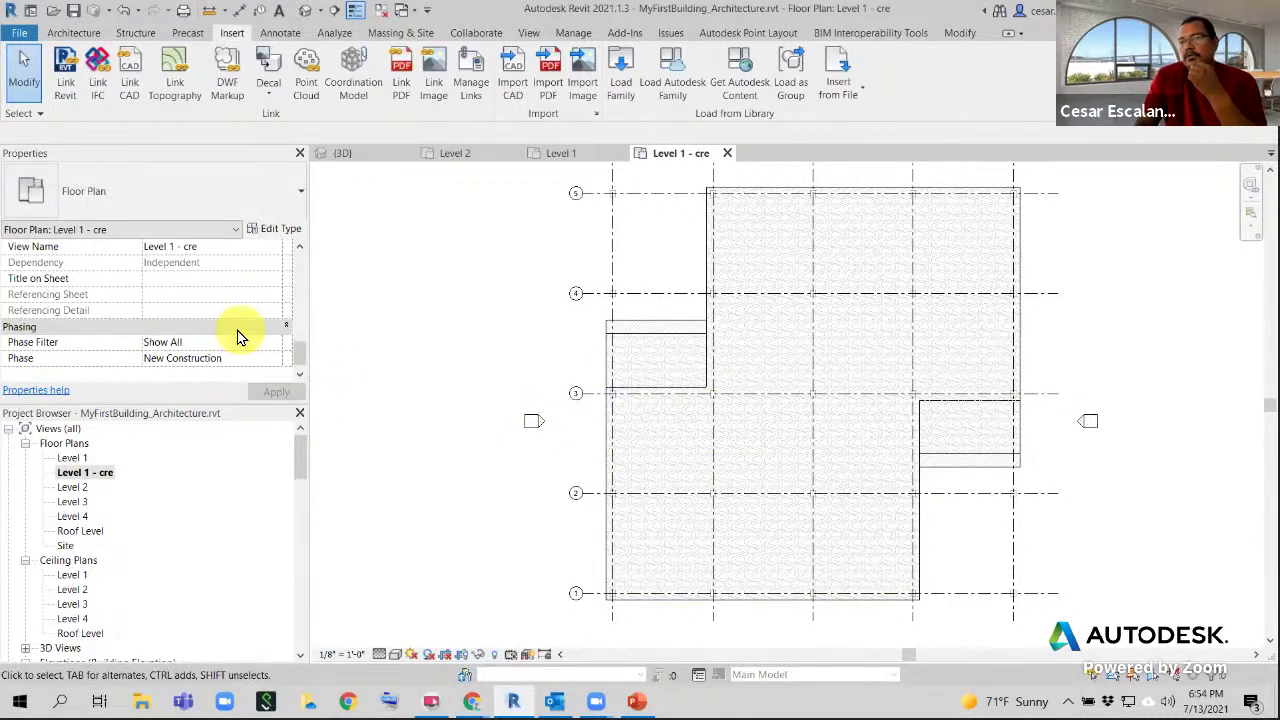
scroll(240, 334, up, 3)
scroll(240, 336, down, 3)
scroll(224, 345, up, 5)
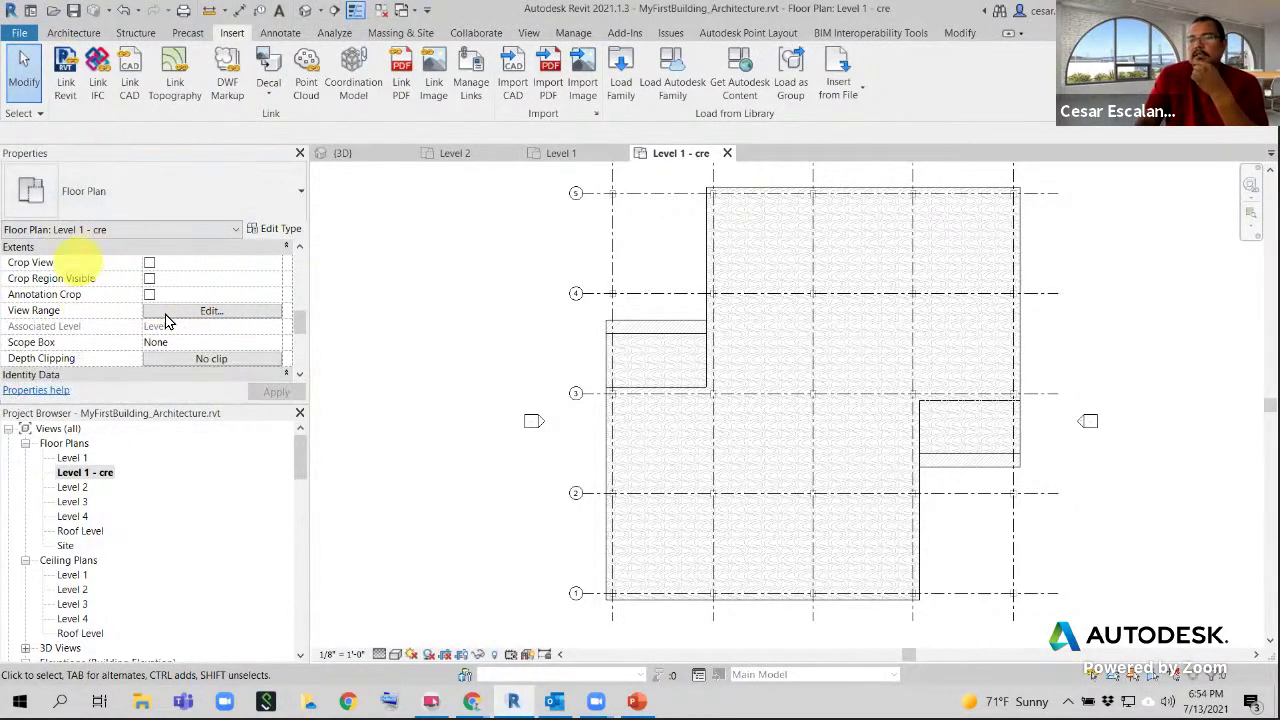
click(212, 314)
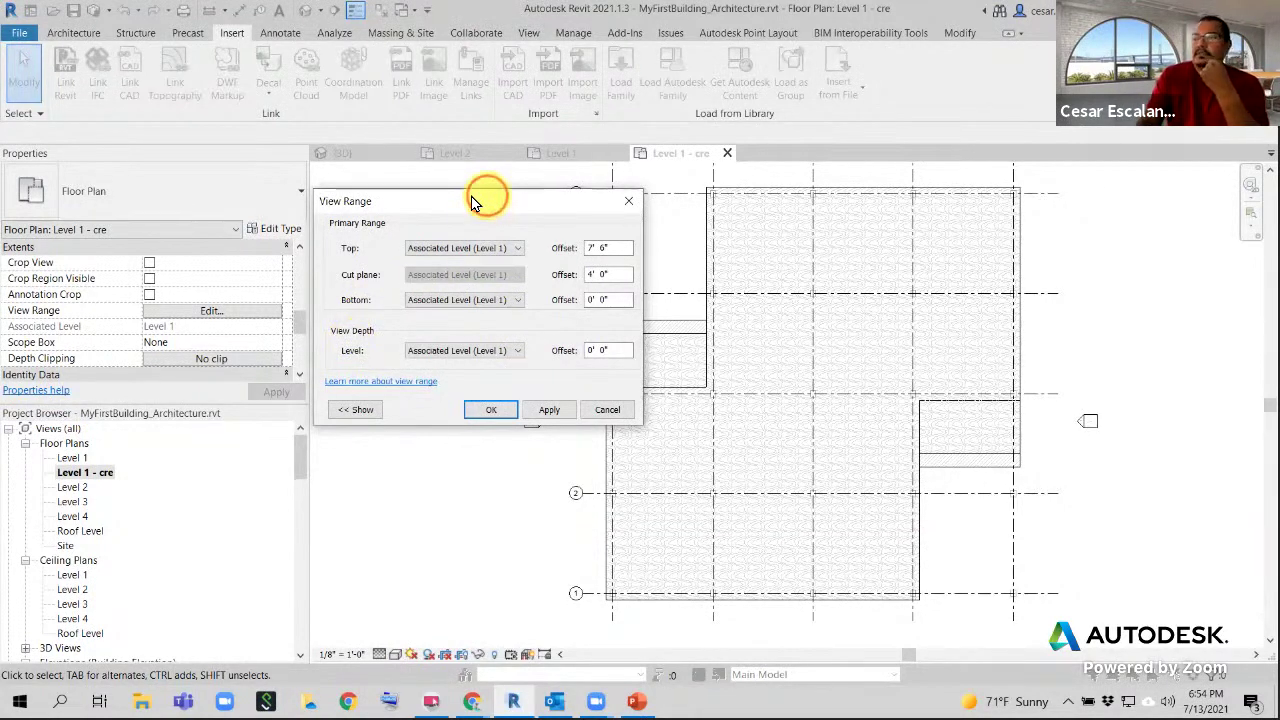
drag(474, 201, 376, 205)
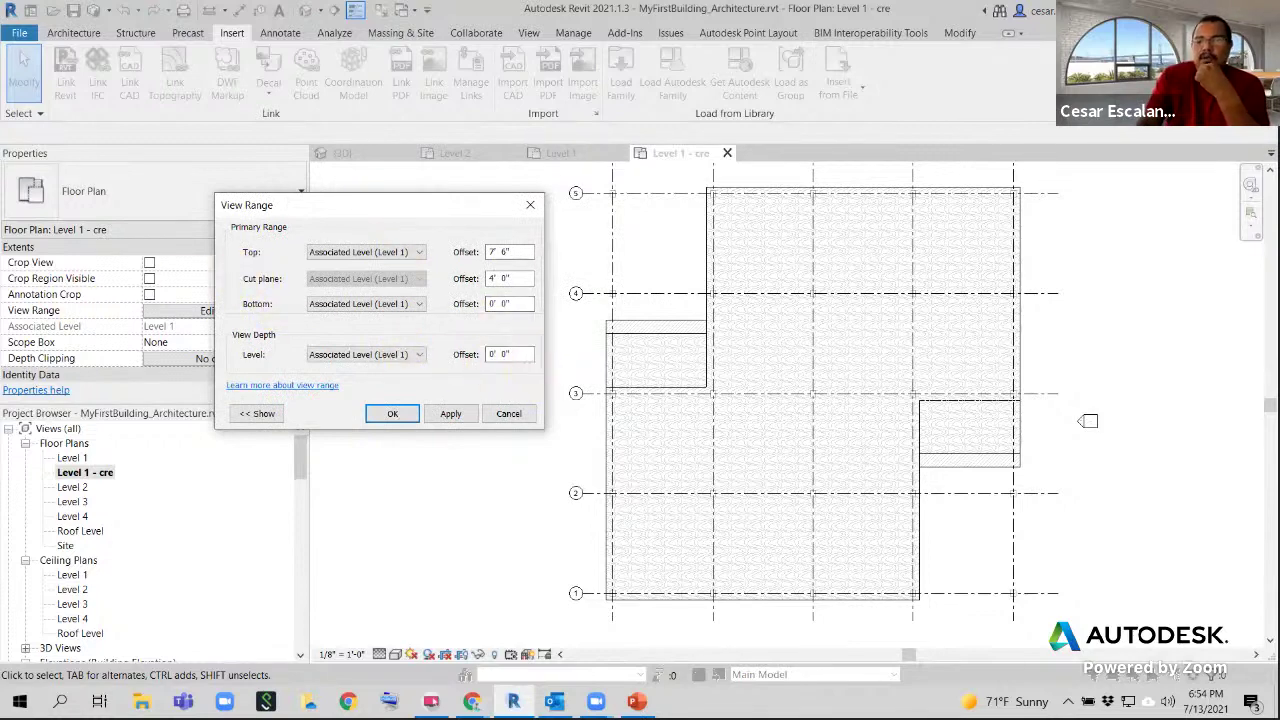
Switch to PowerPoint and present the View Range slide full screen, swapping Presenter View and Slide Show
key(alt+Tab)
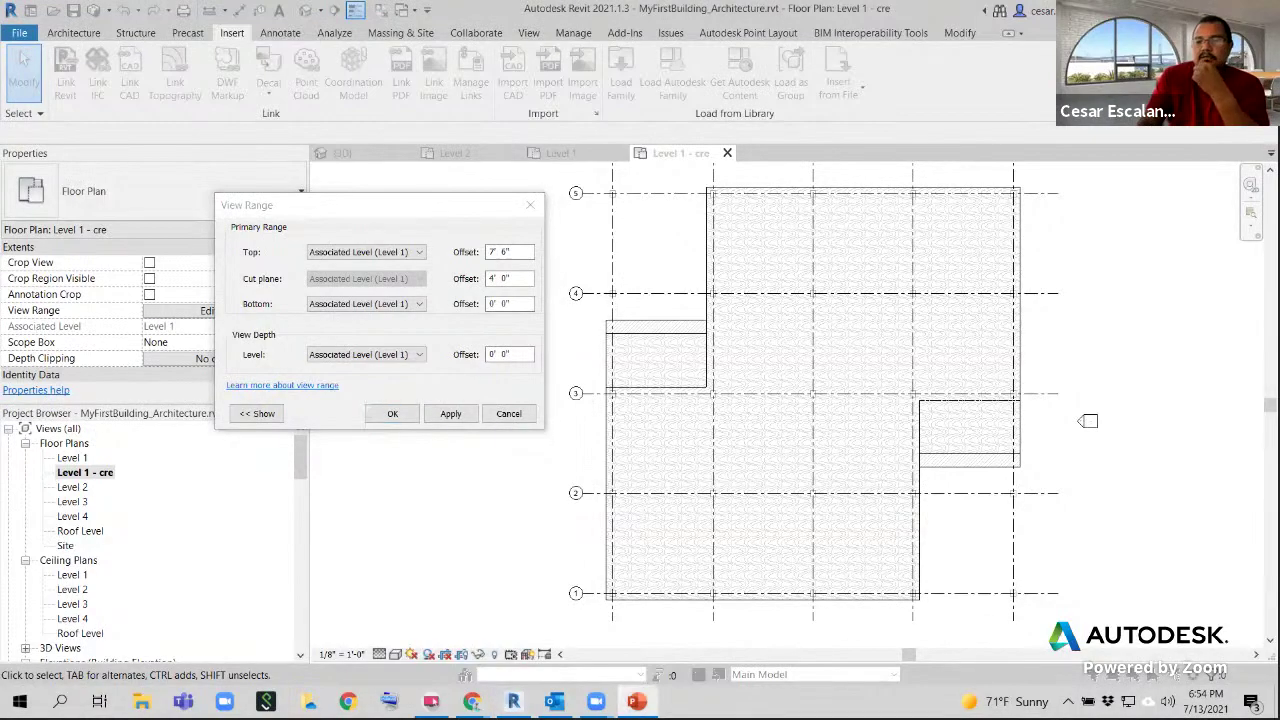
key(shift+F5)
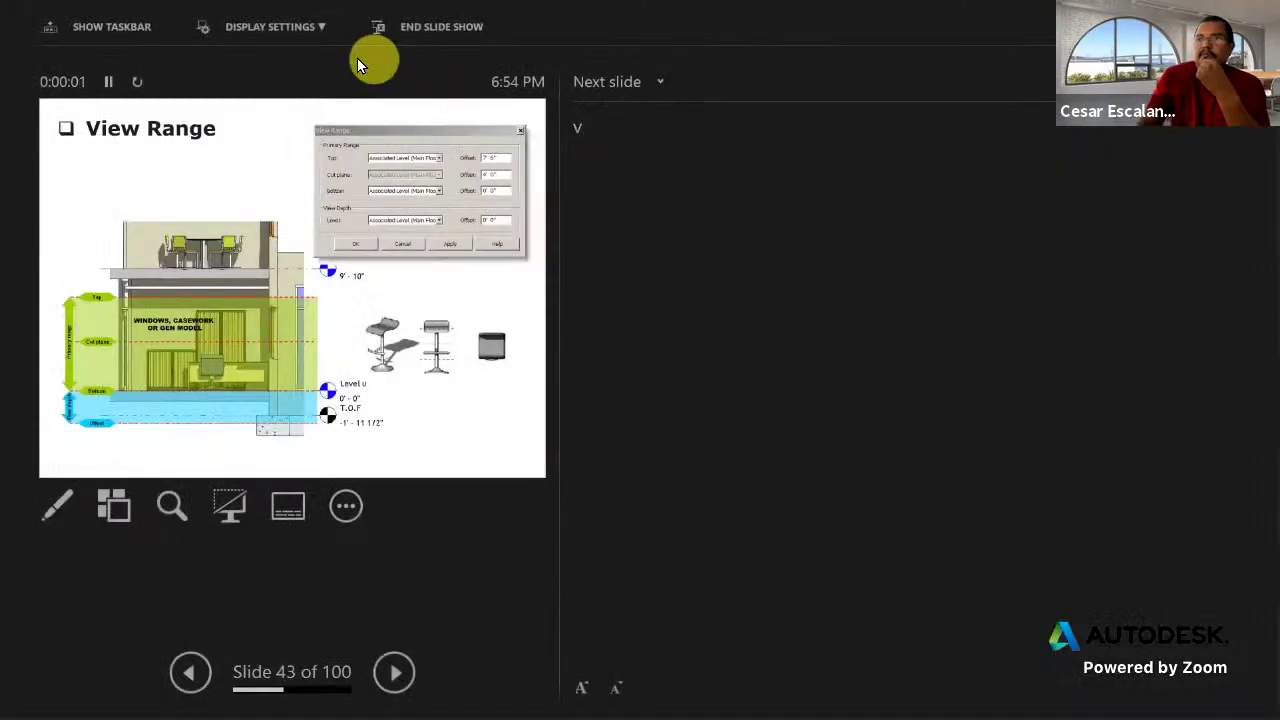
click(276, 36)
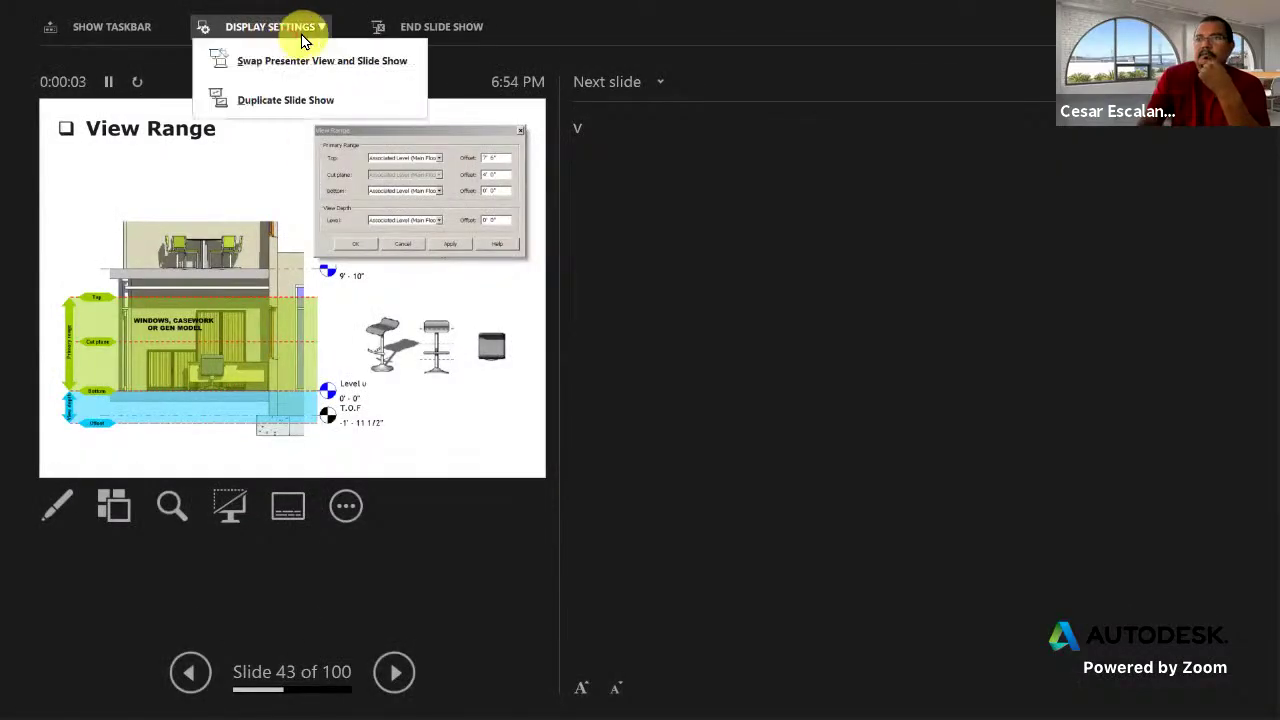
click(288, 66)
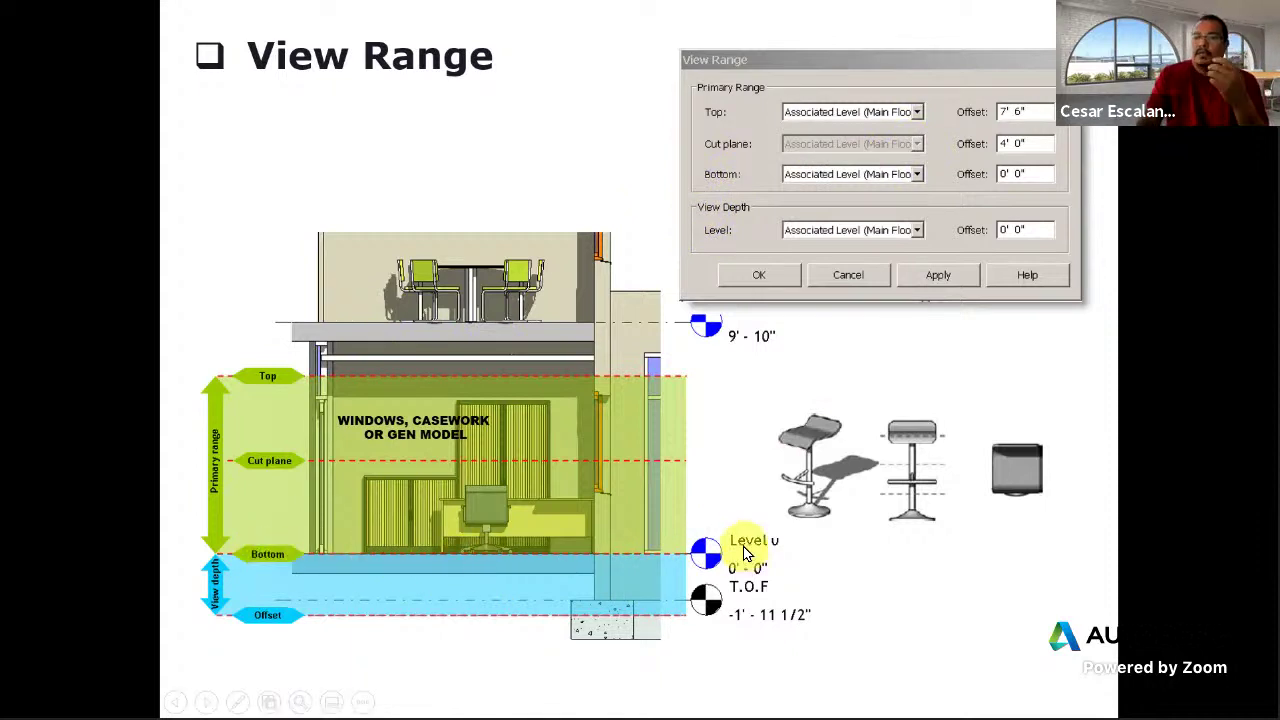
key(ctrl)
key(ctrl+d)
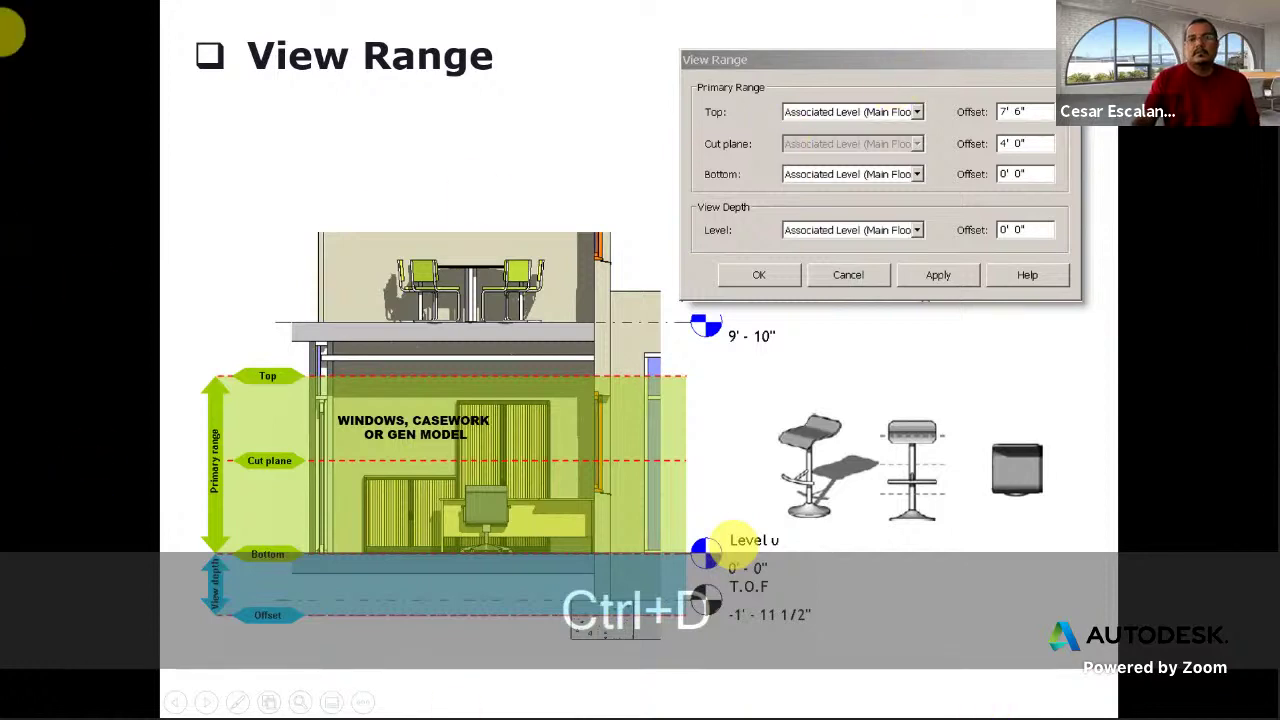
key(Escape)
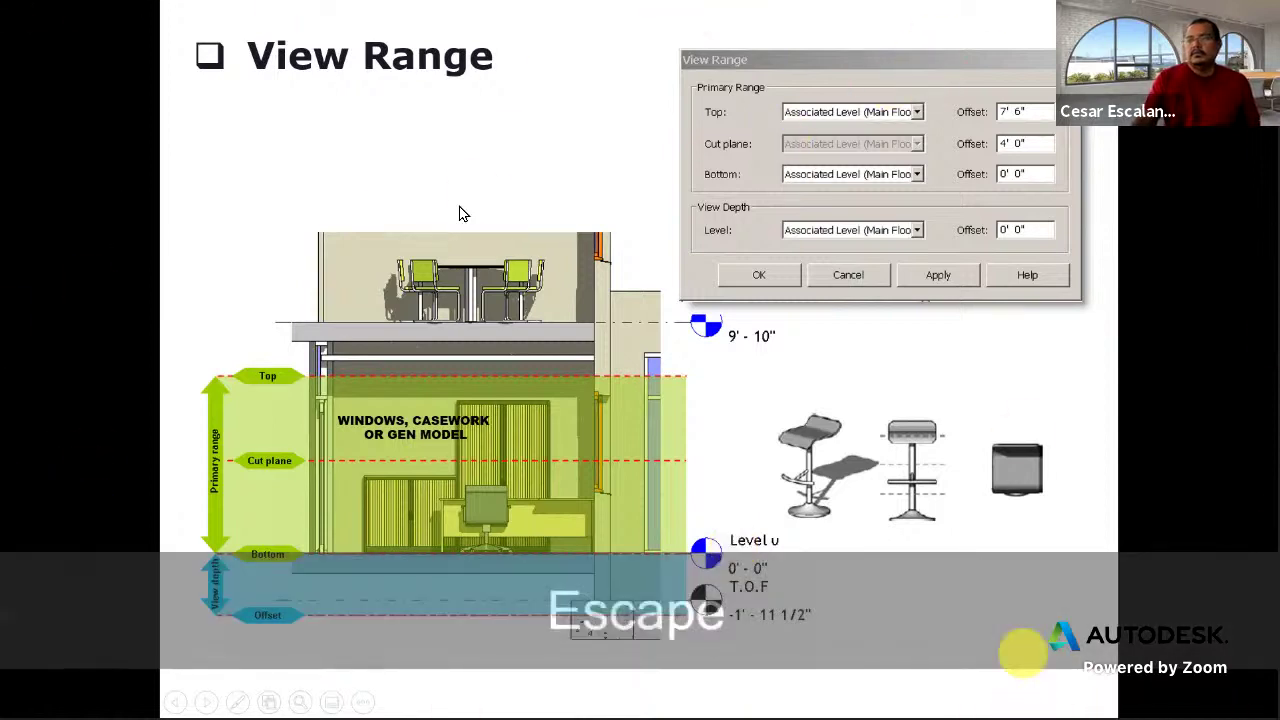
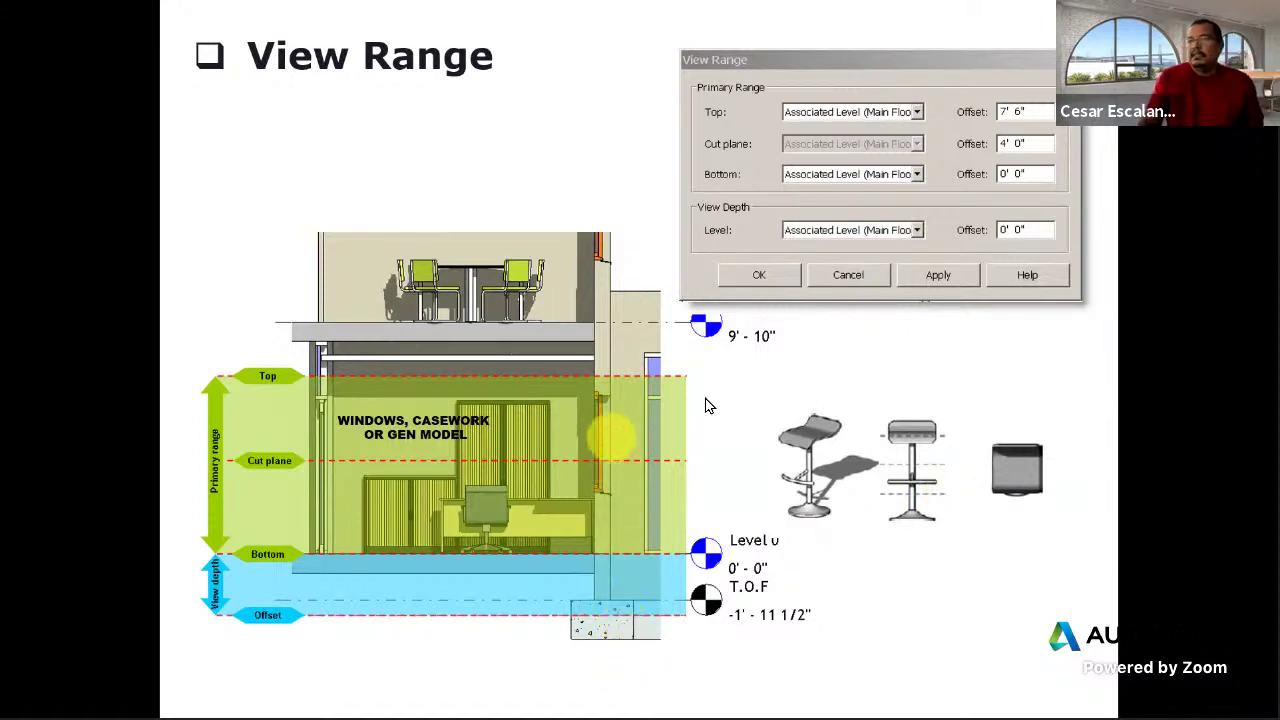
Switch back to Revit, dismiss the View Range settings and examine the cut overrides of the model categories in Level 1 - cre
key(alt+Tab)
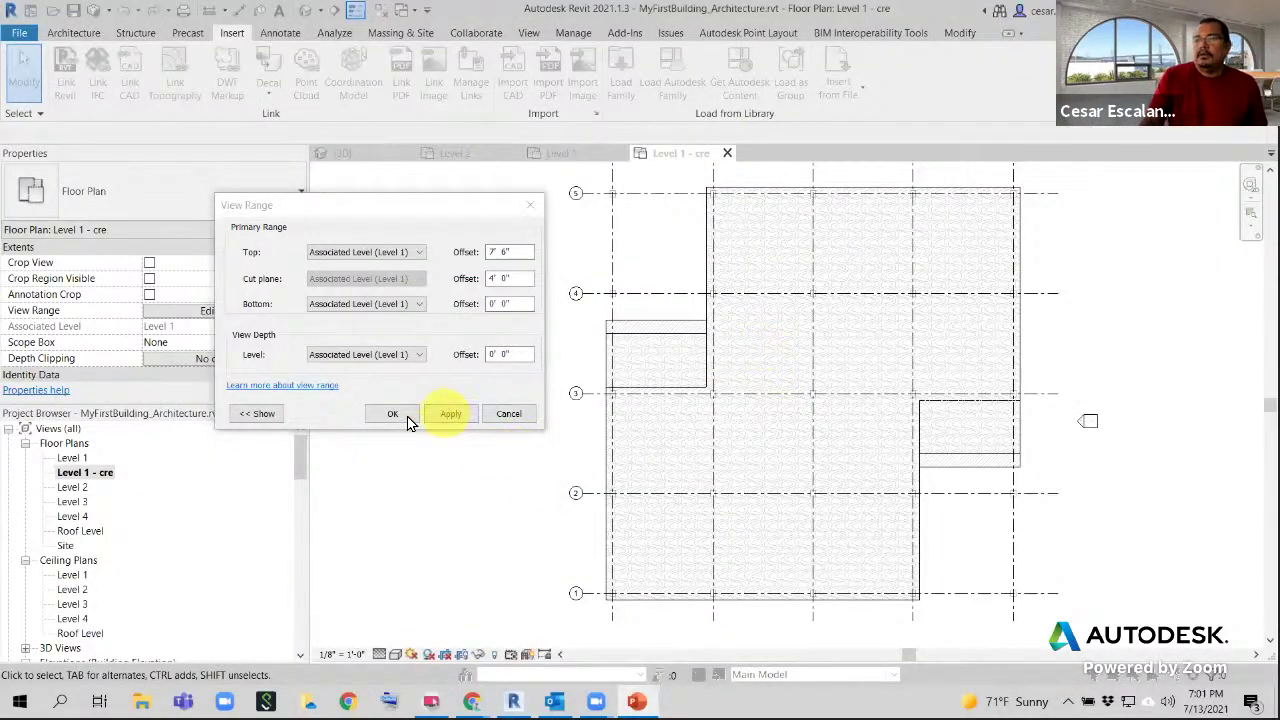
click(512, 414)
key(v)
key(g)
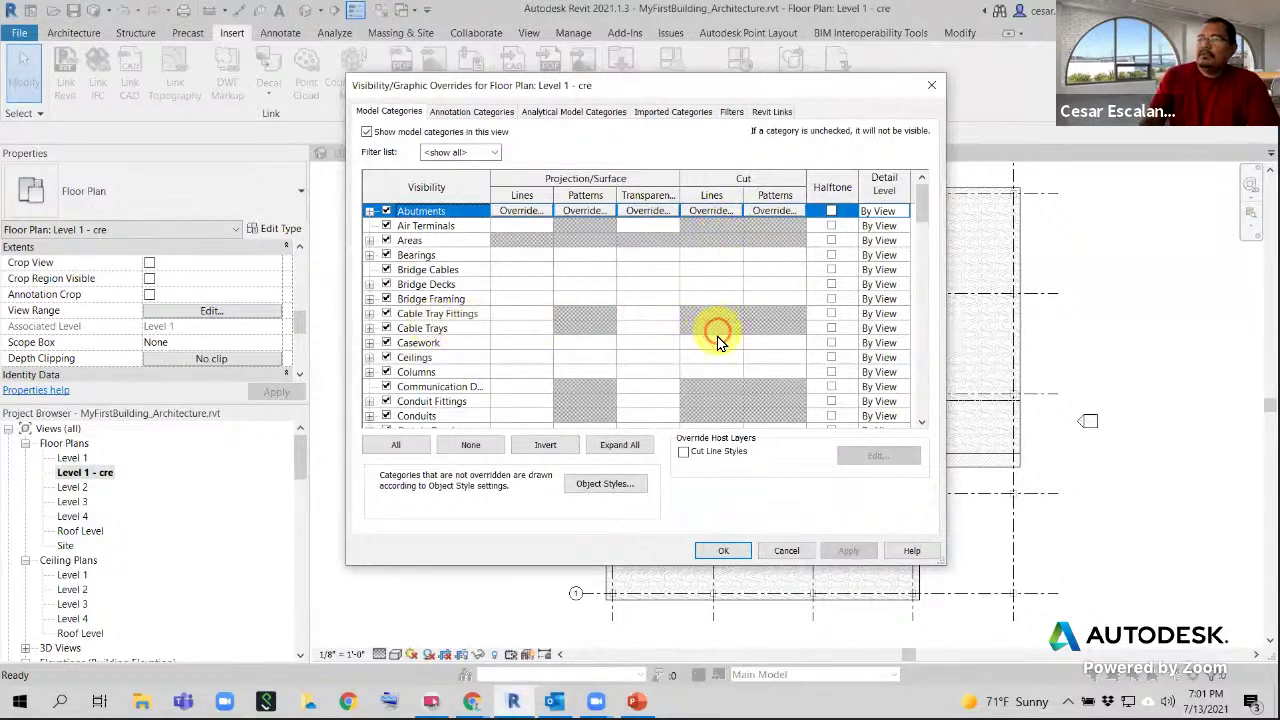
scroll(713, 326, down, 3)
scroll(717, 340, down, 6)
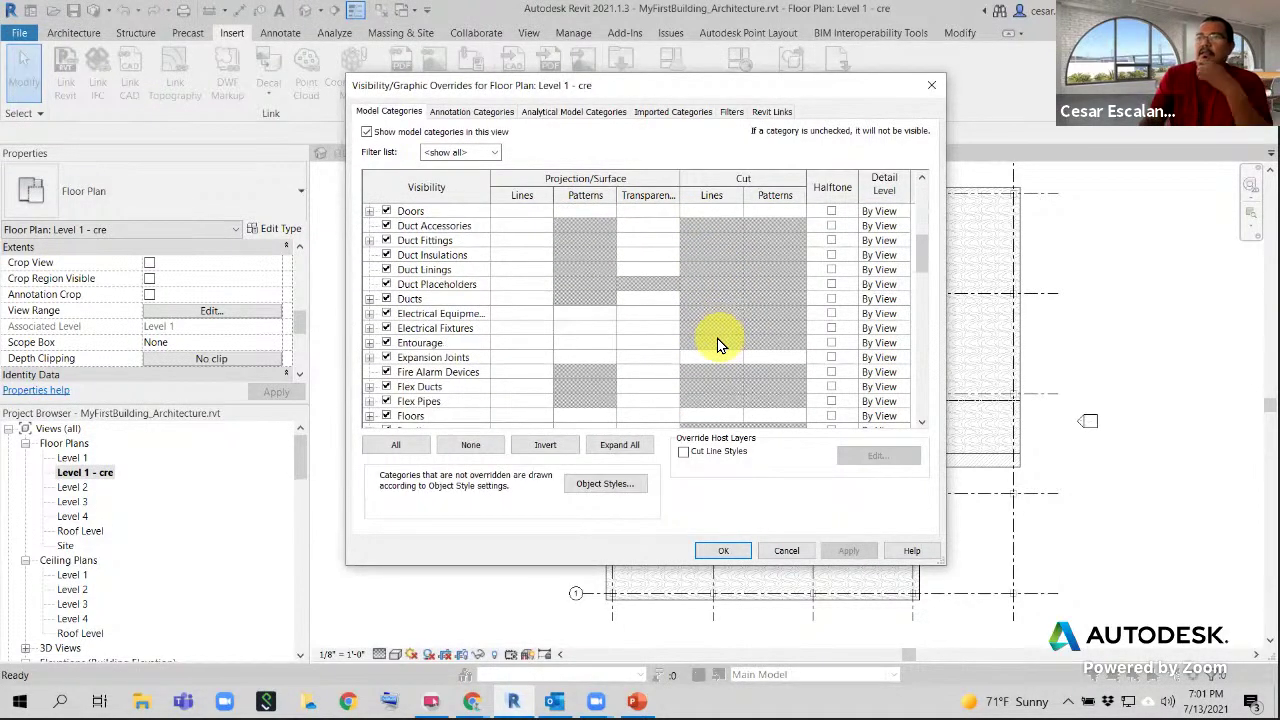
scroll(657, 286, down, 2)
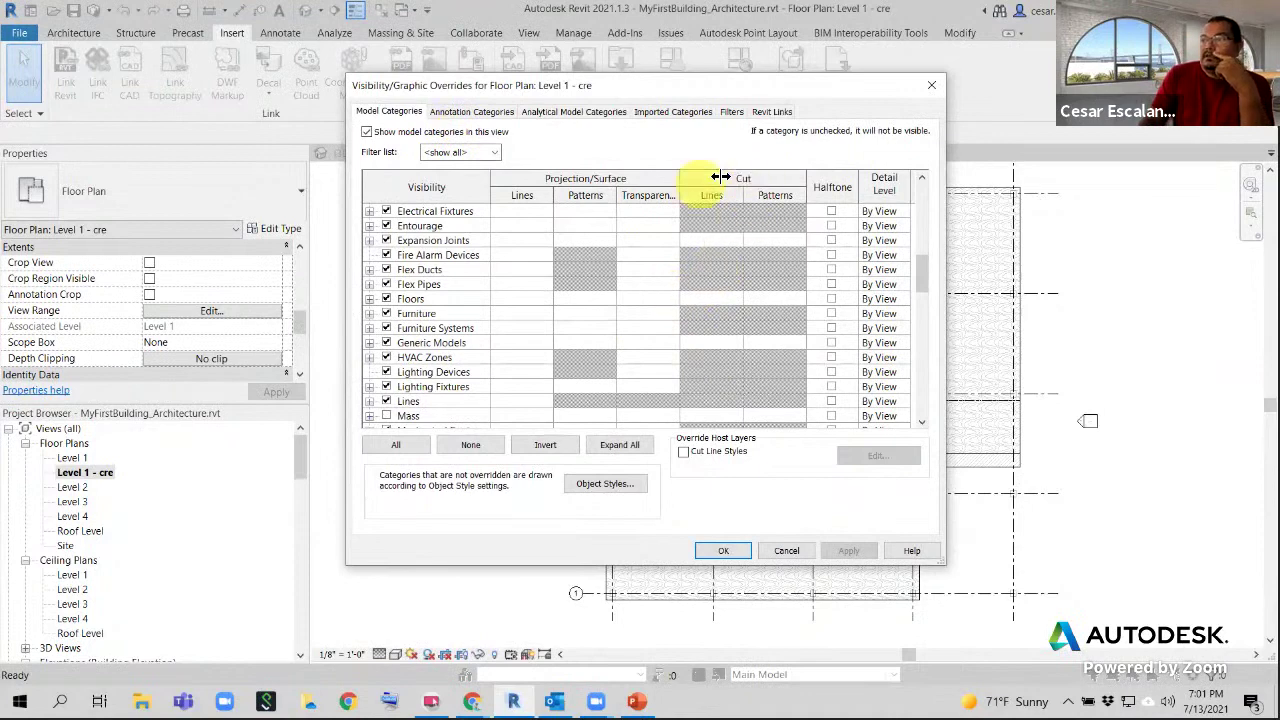
scroll(769, 325, down, 2)
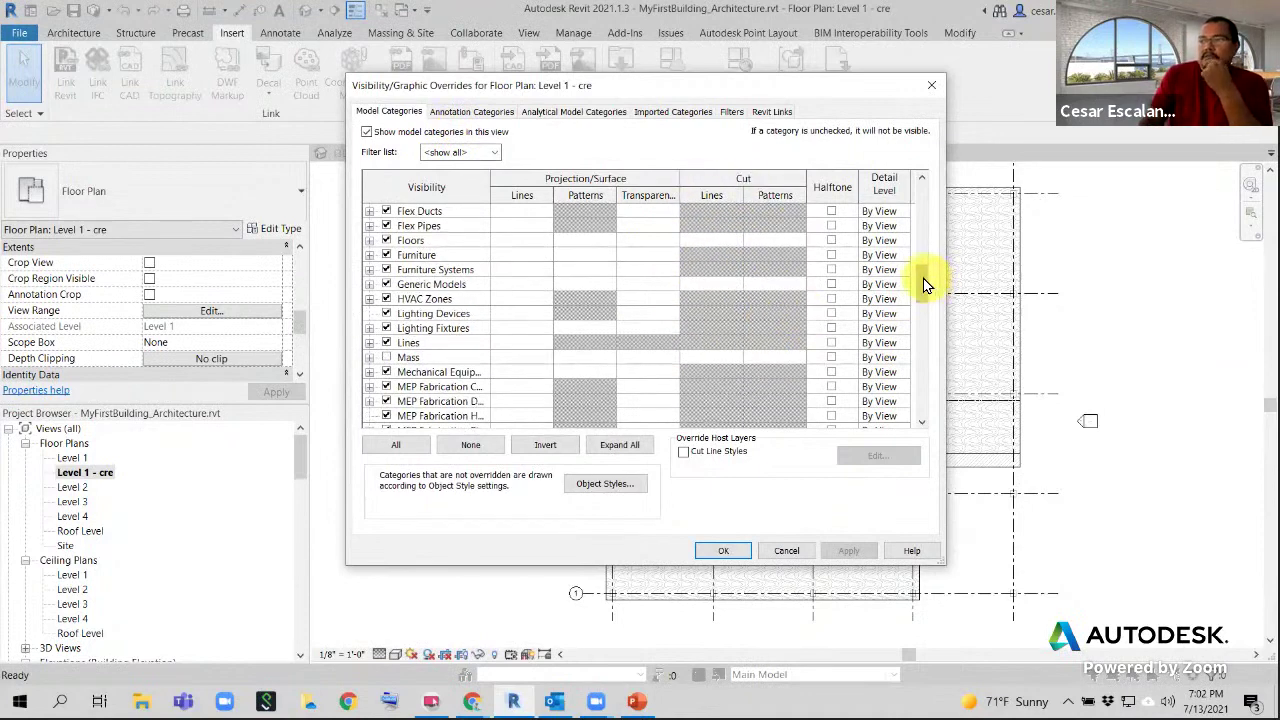
drag(923, 280, 925, 220)
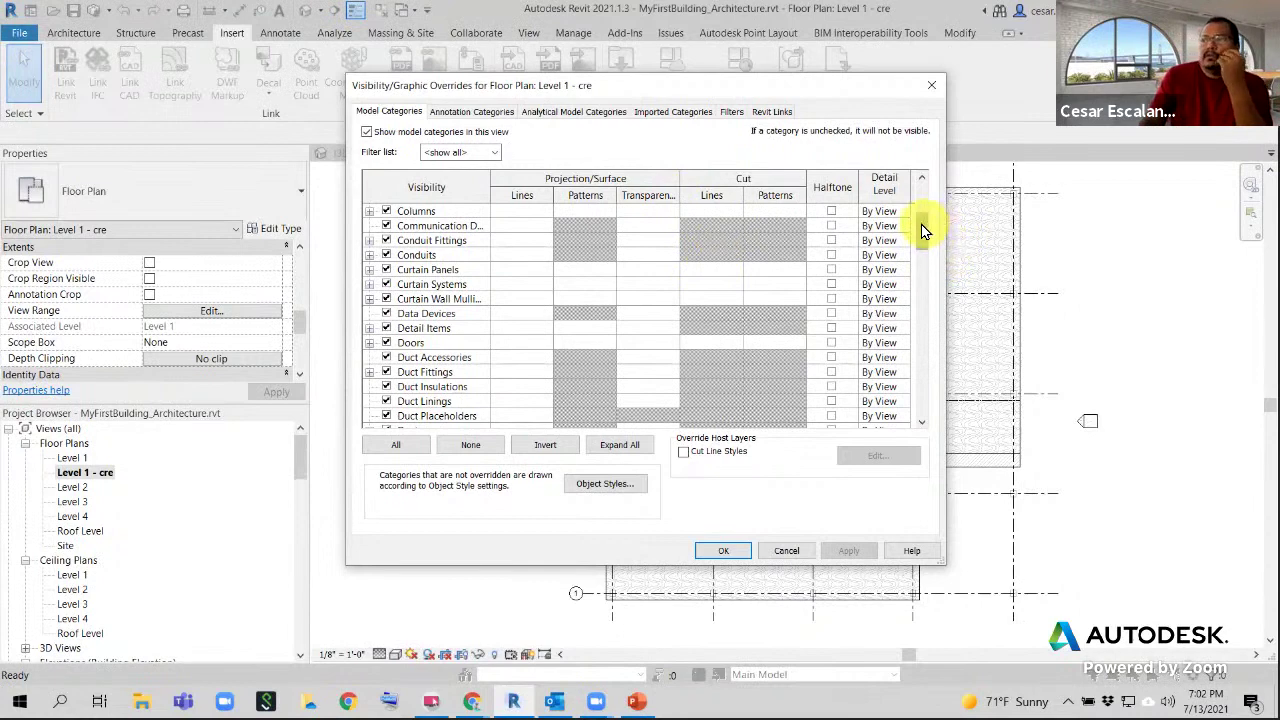
drag(921, 224, 927, 192)
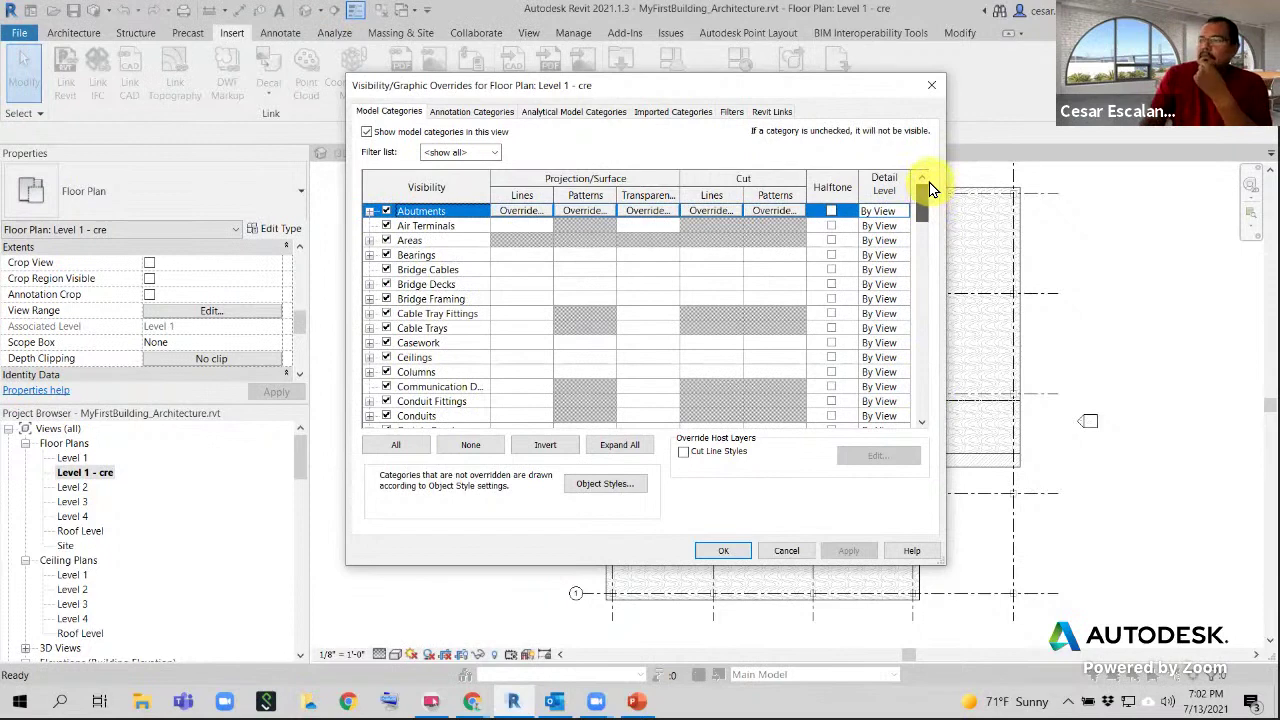
drag(929, 190, 923, 371)
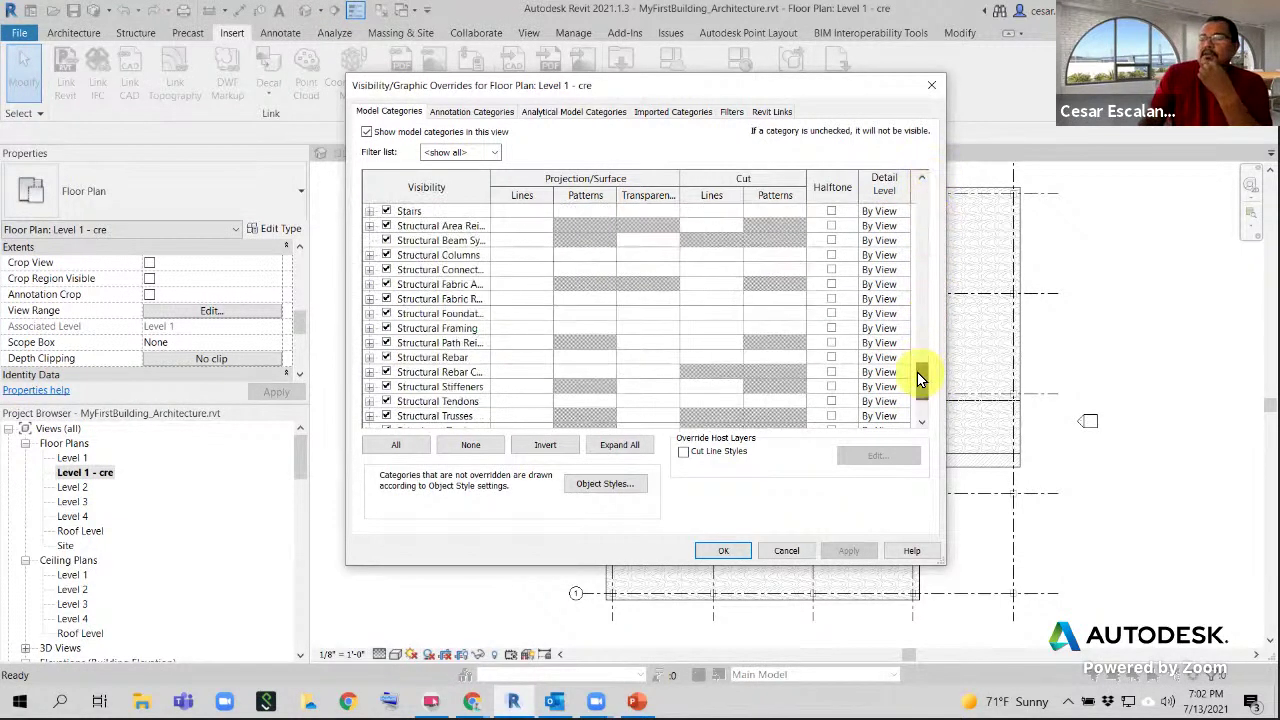
click(929, 88)
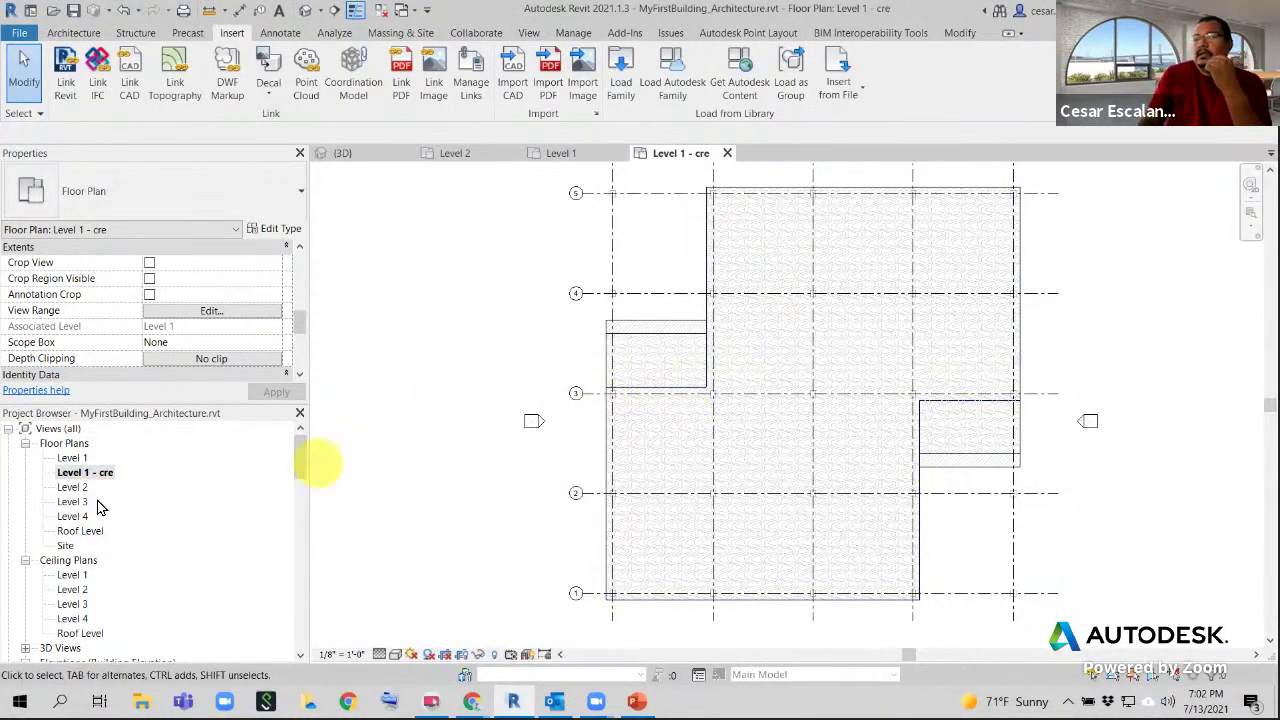
Open the Level 1 ceiling plan and bring up its View Range settings
click(74, 577)
double_click(74, 578)
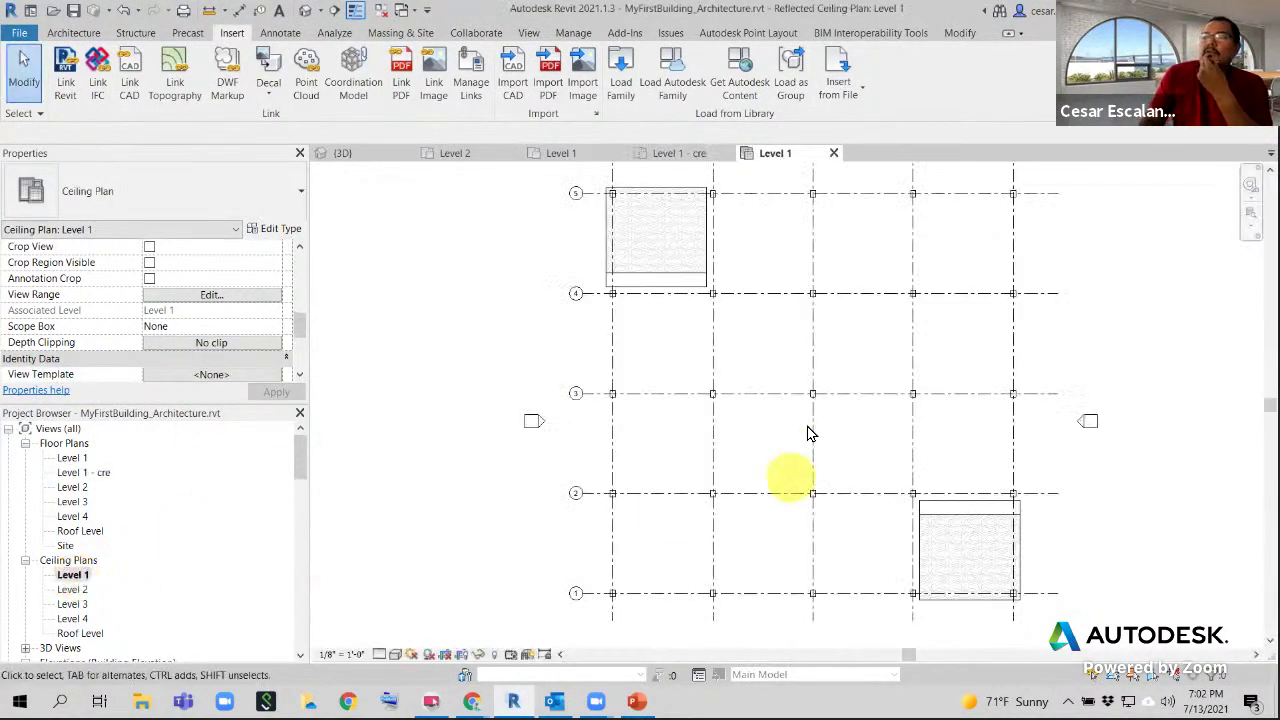
click(185, 295)
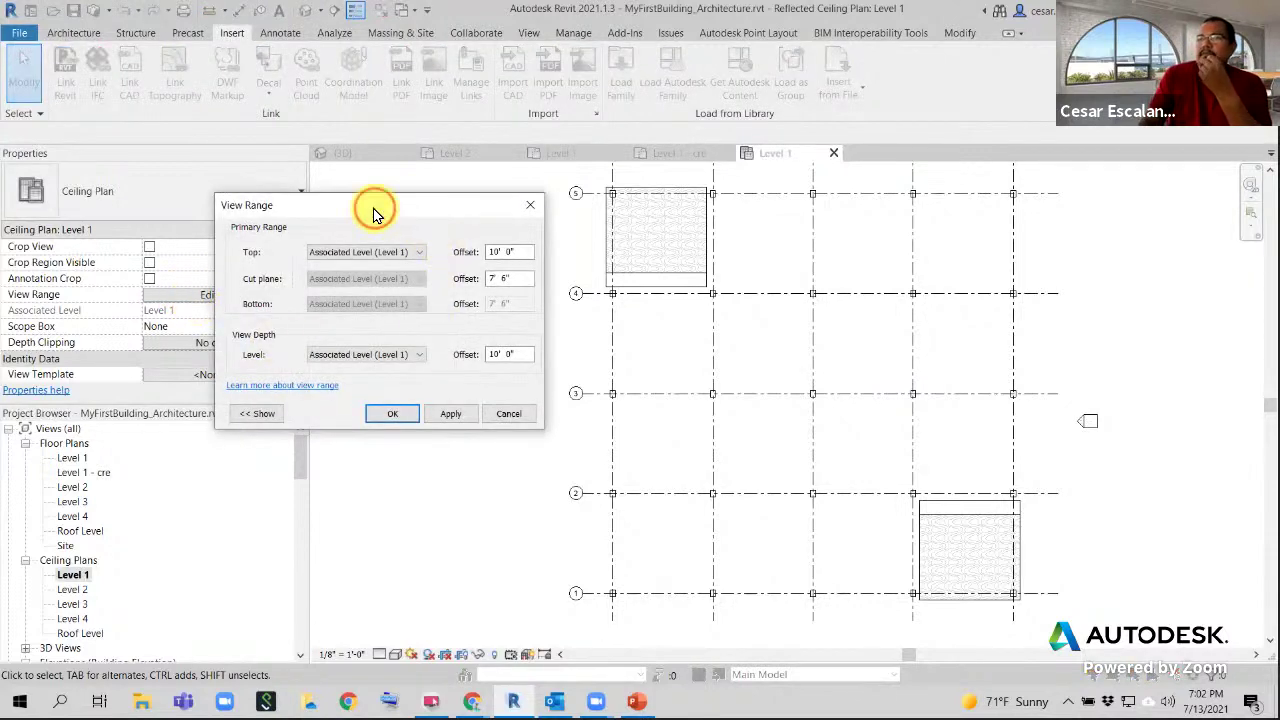
drag(375, 213, 808, 278)
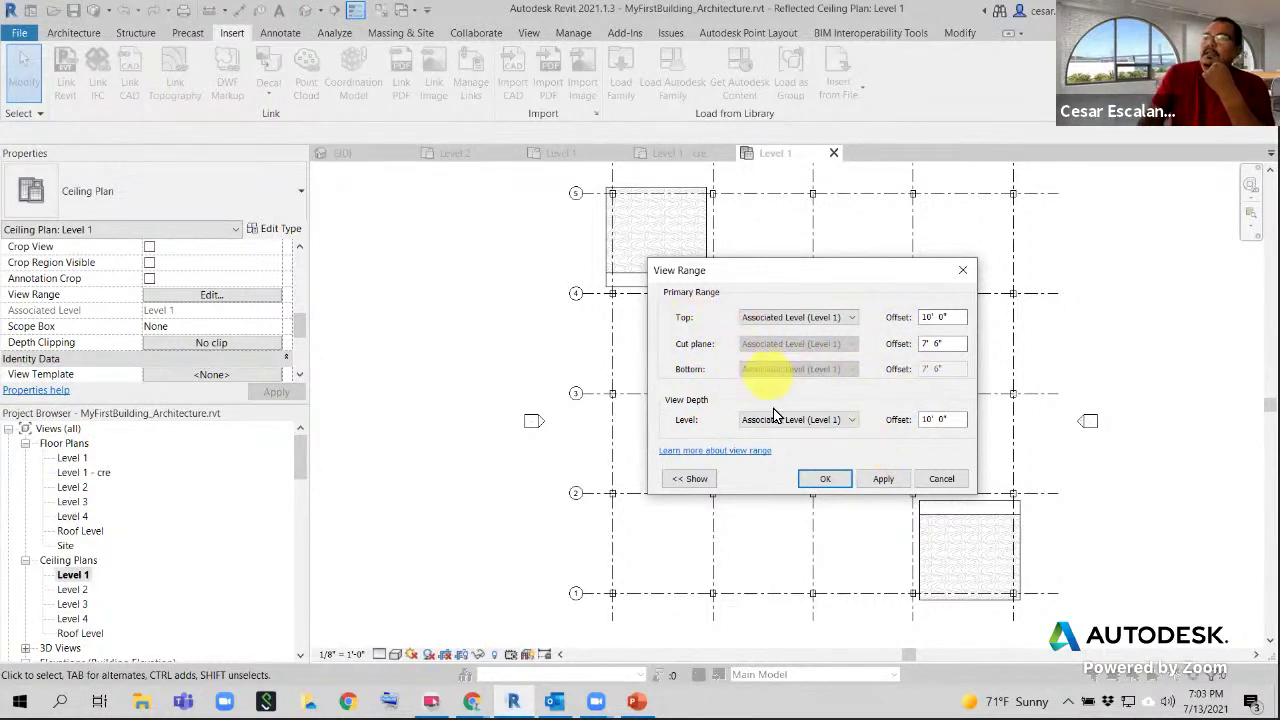
Apply Level Above (Level 2) as the View Depth level of the Level 1 ceiling plan and show the sample view range diagram
click(849, 421)
click(815, 444)
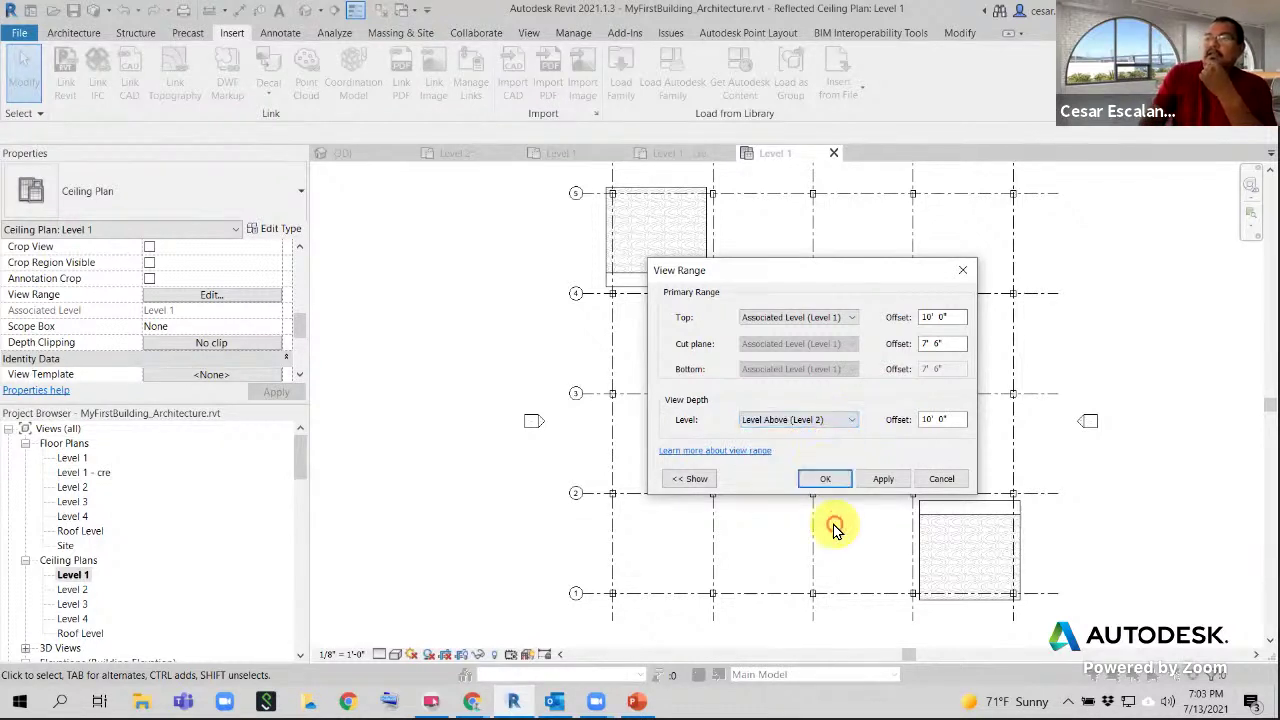
click(829, 486)
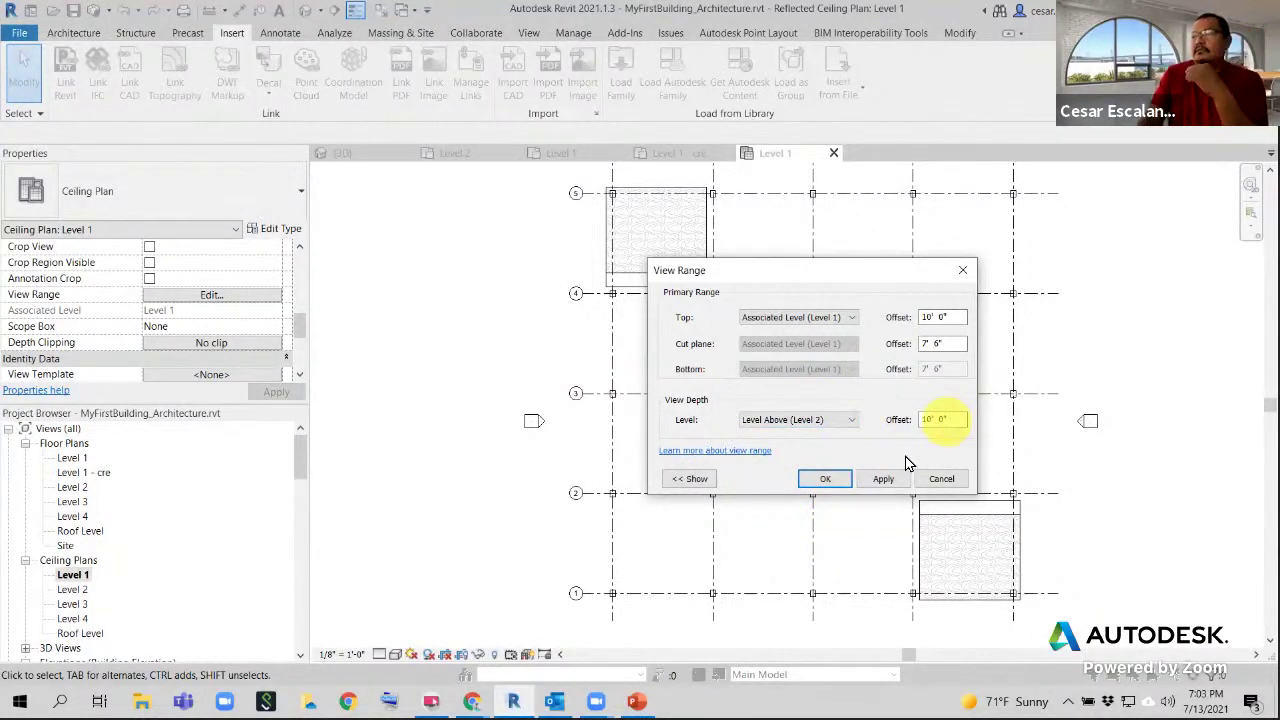
click(883, 478)
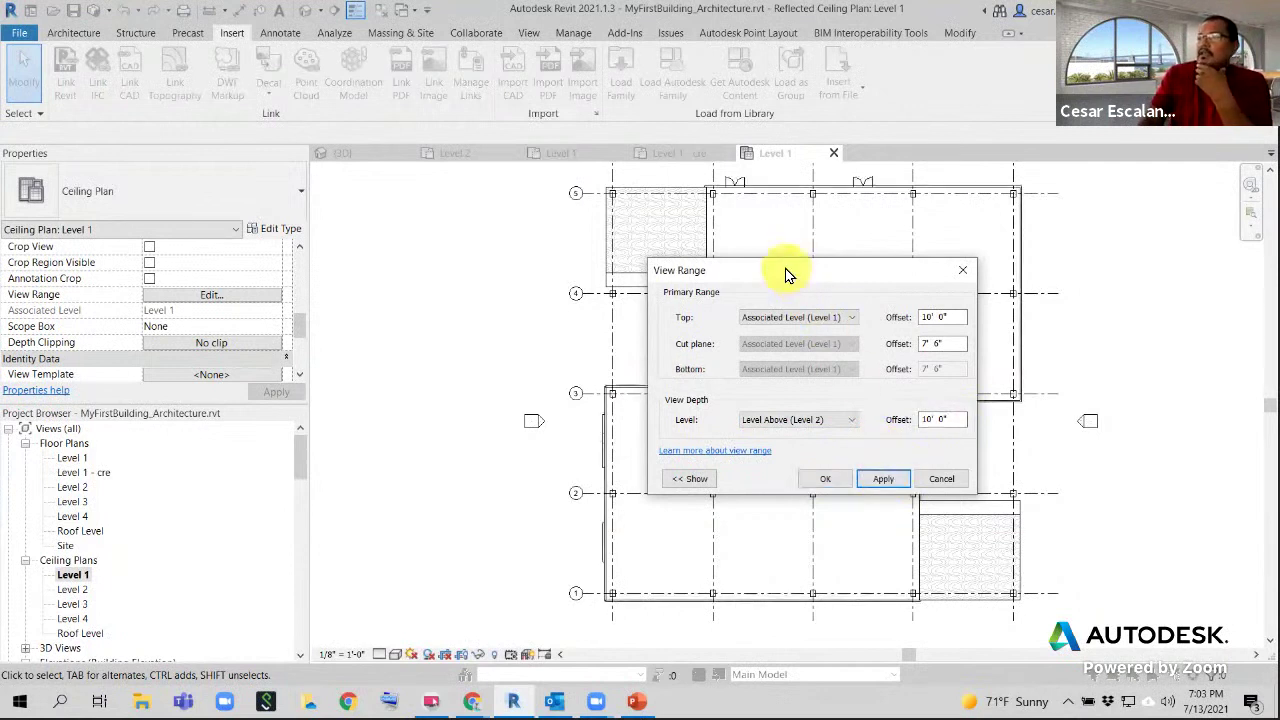
drag(783, 270, 343, 208)
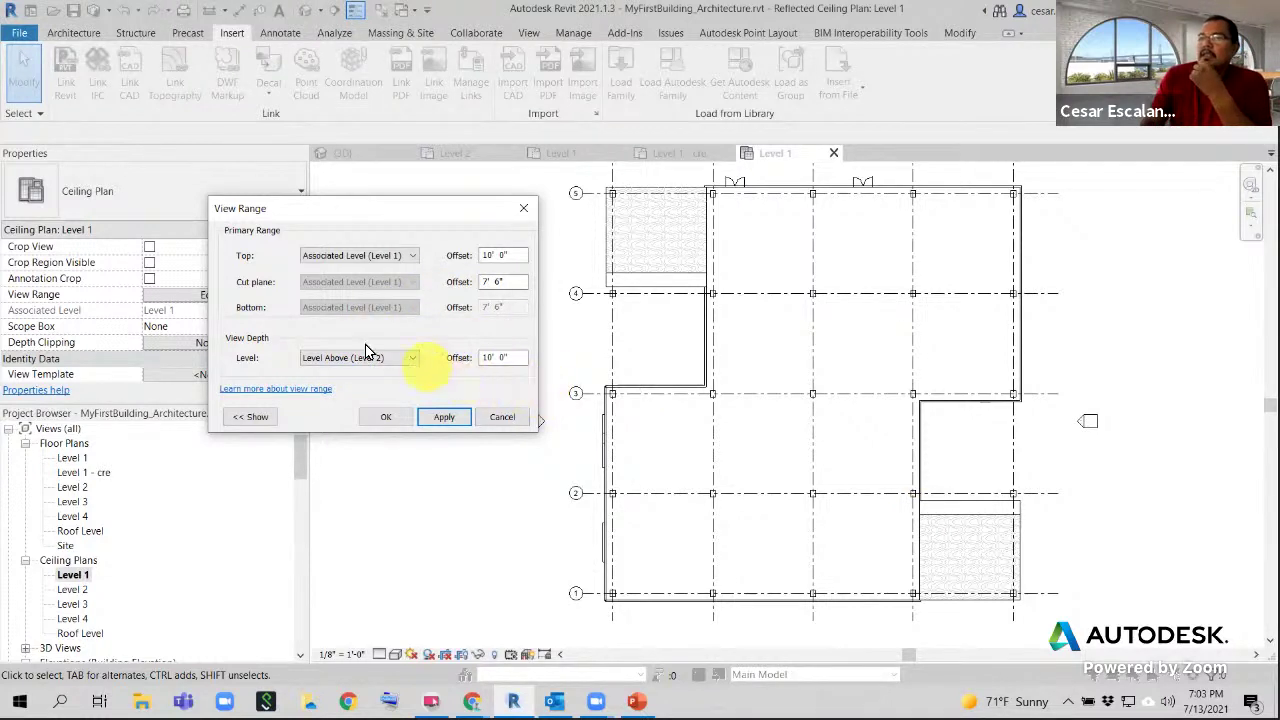
click(250, 417)
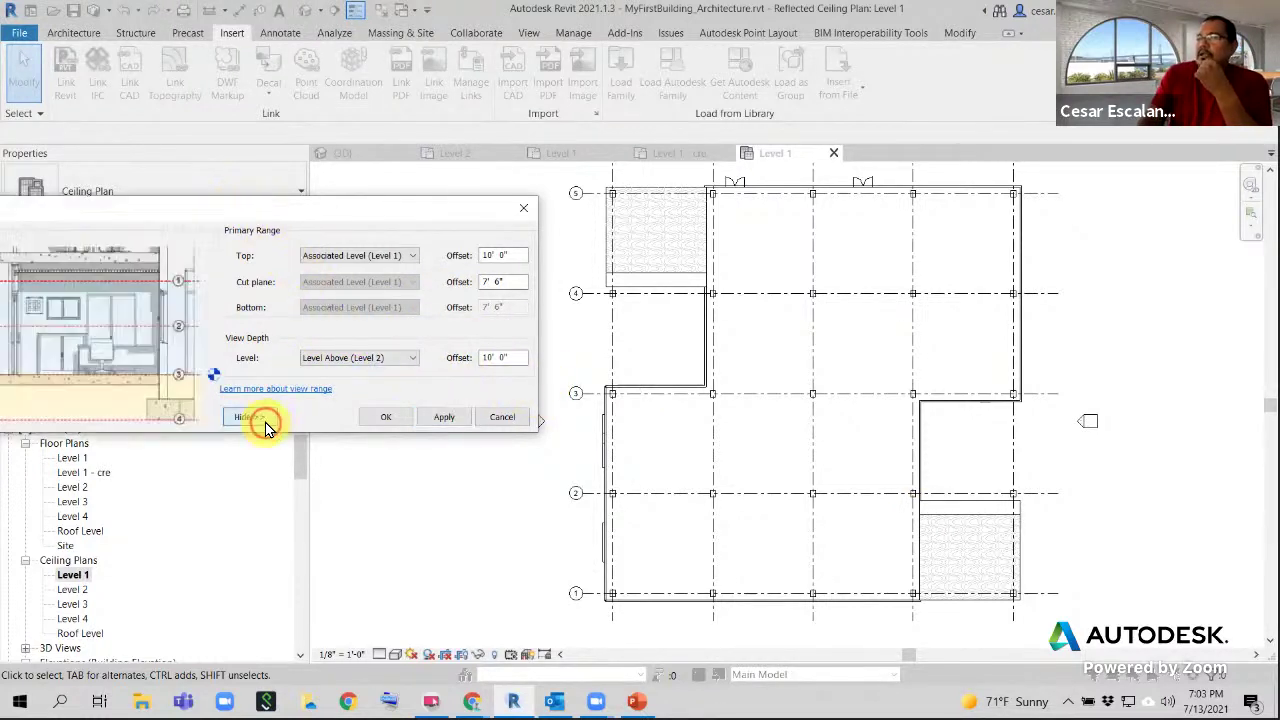
Open the Revit help article on view range and read how elements display above, below and at the cut plane
drag(249, 207, 742, 218)
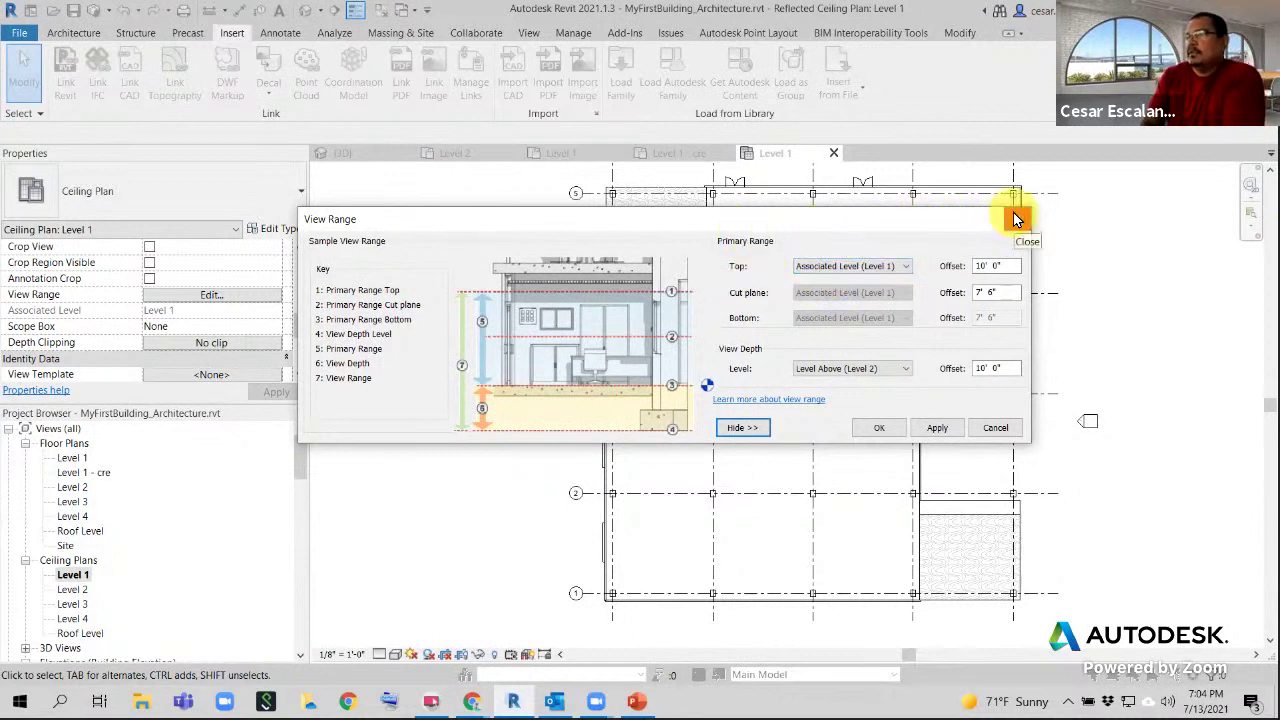
click(768, 400)
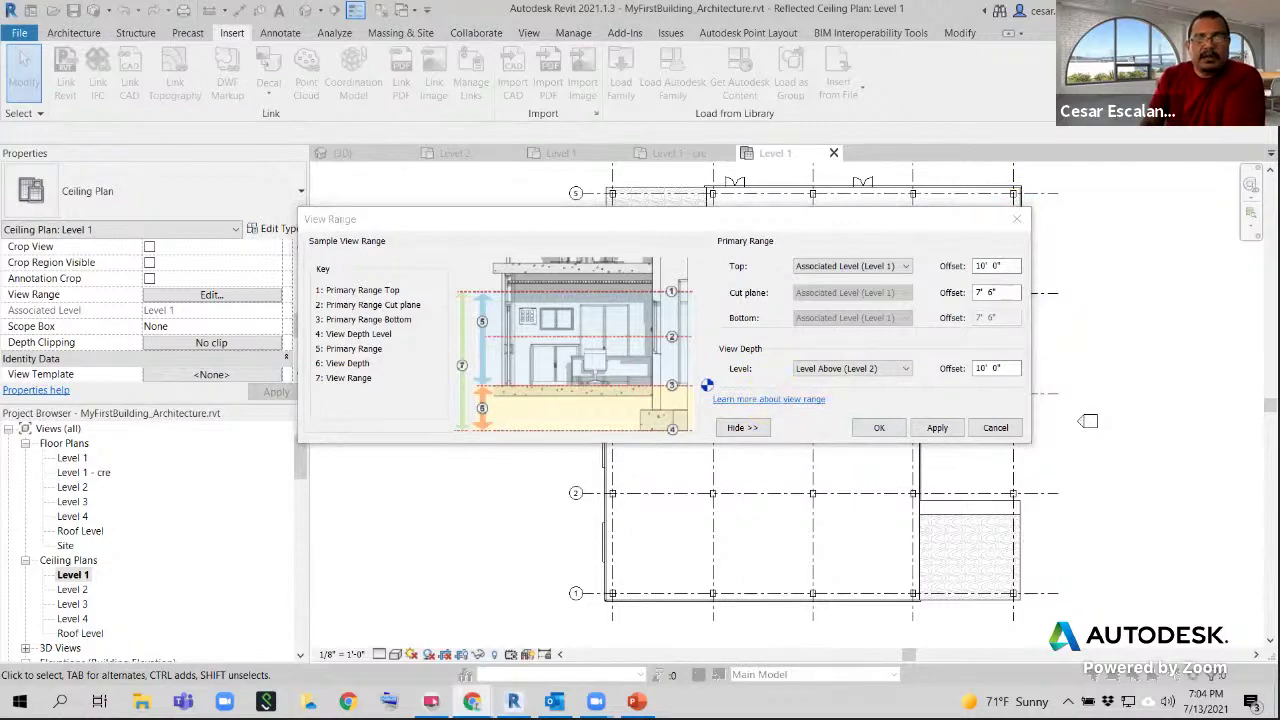
scroll(716, 400, down, 5)
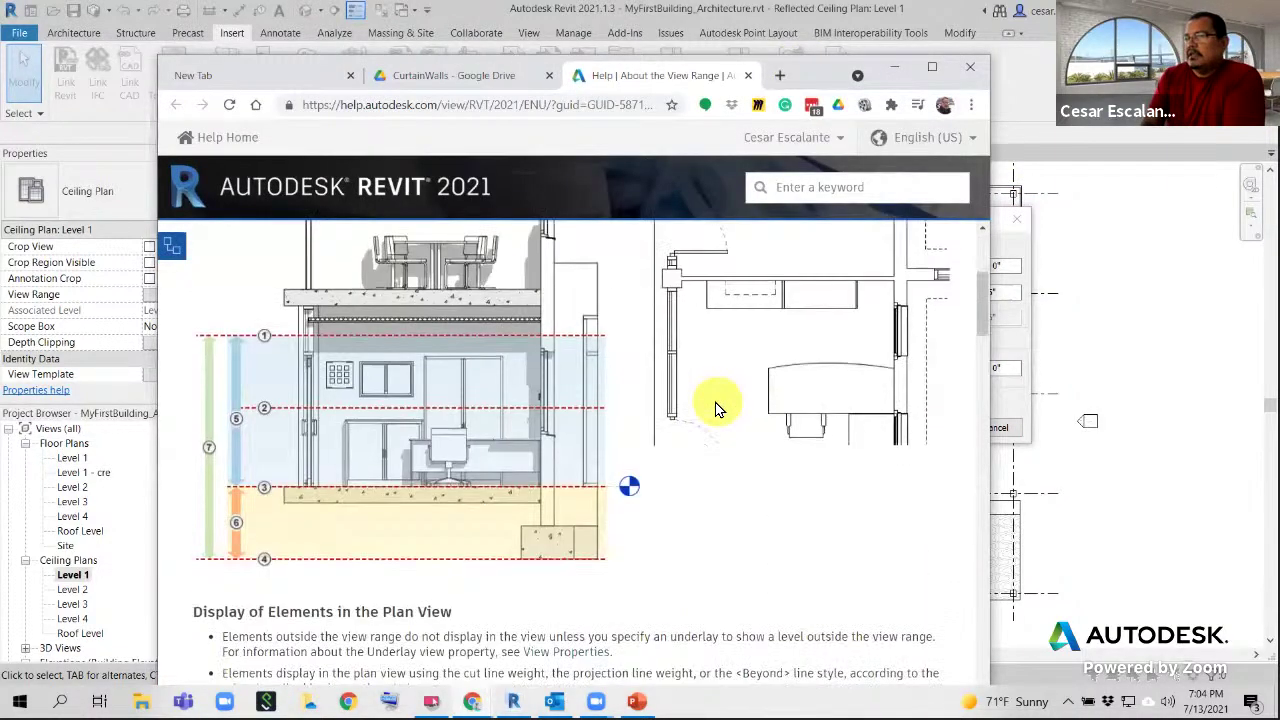
scroll(716, 408, down, 10)
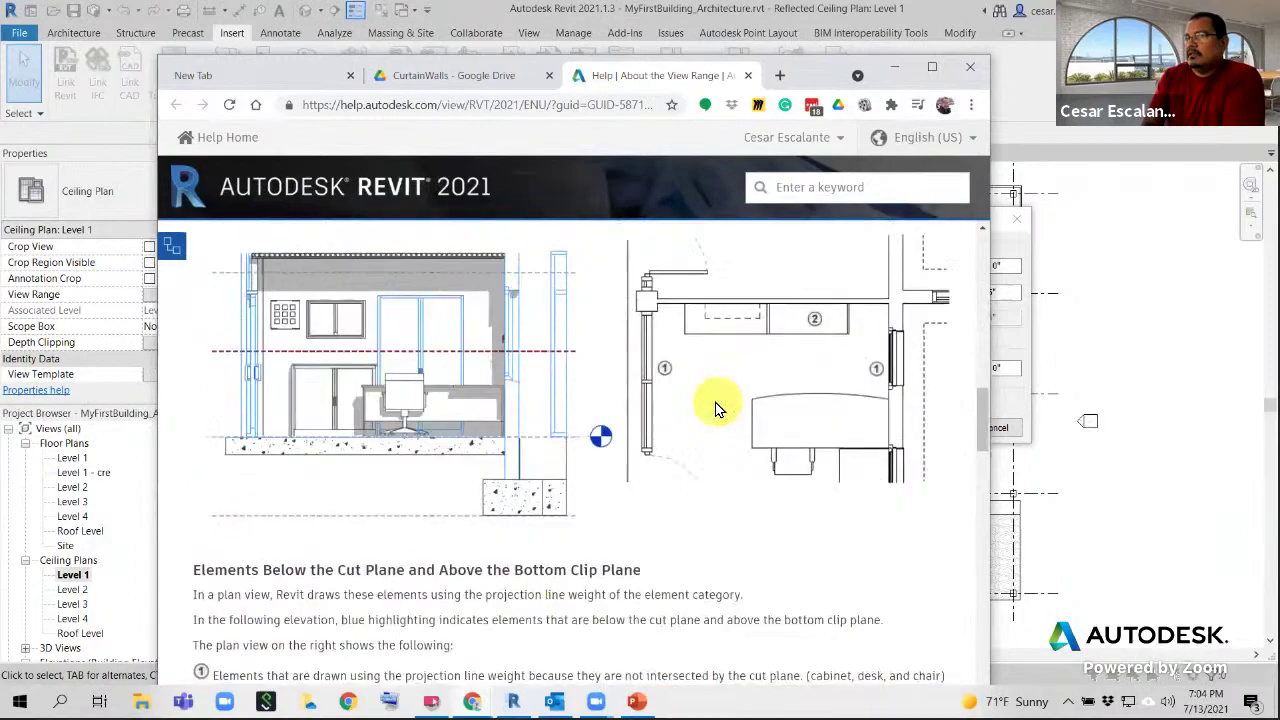
scroll(716, 408, up, 2)
scroll(716, 408, down, 5)
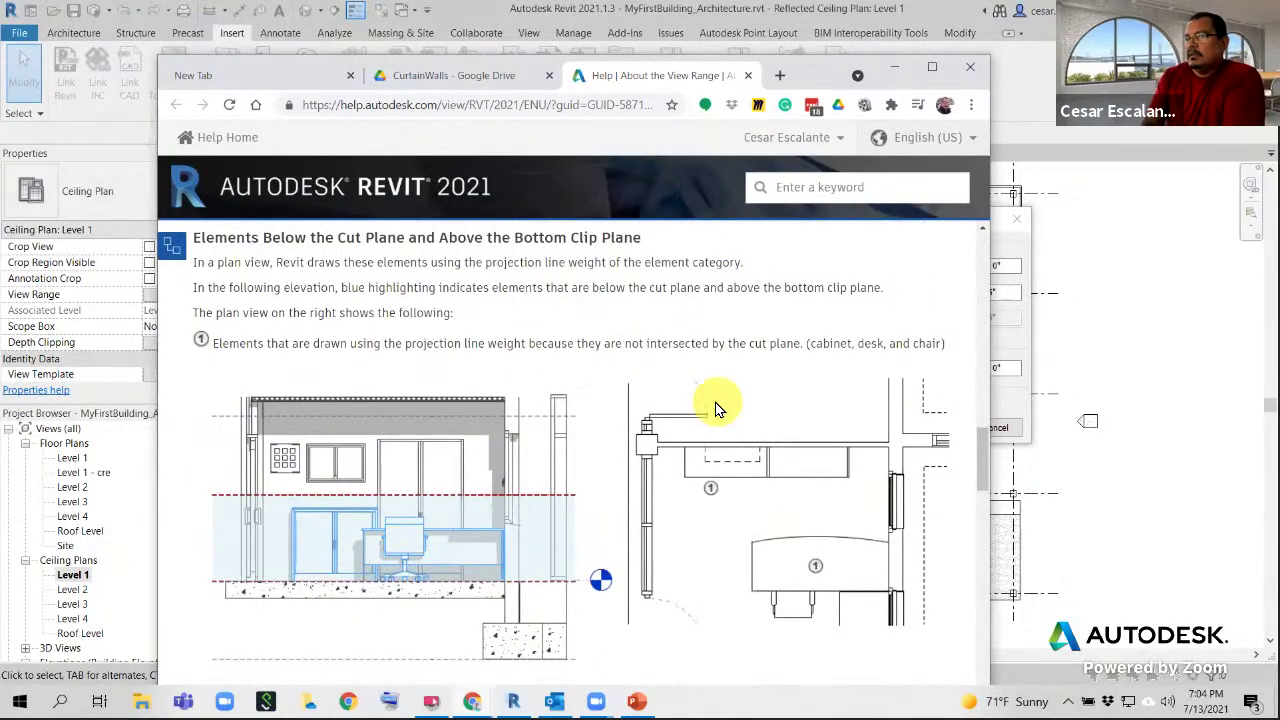
scroll(716, 408, down, 10)
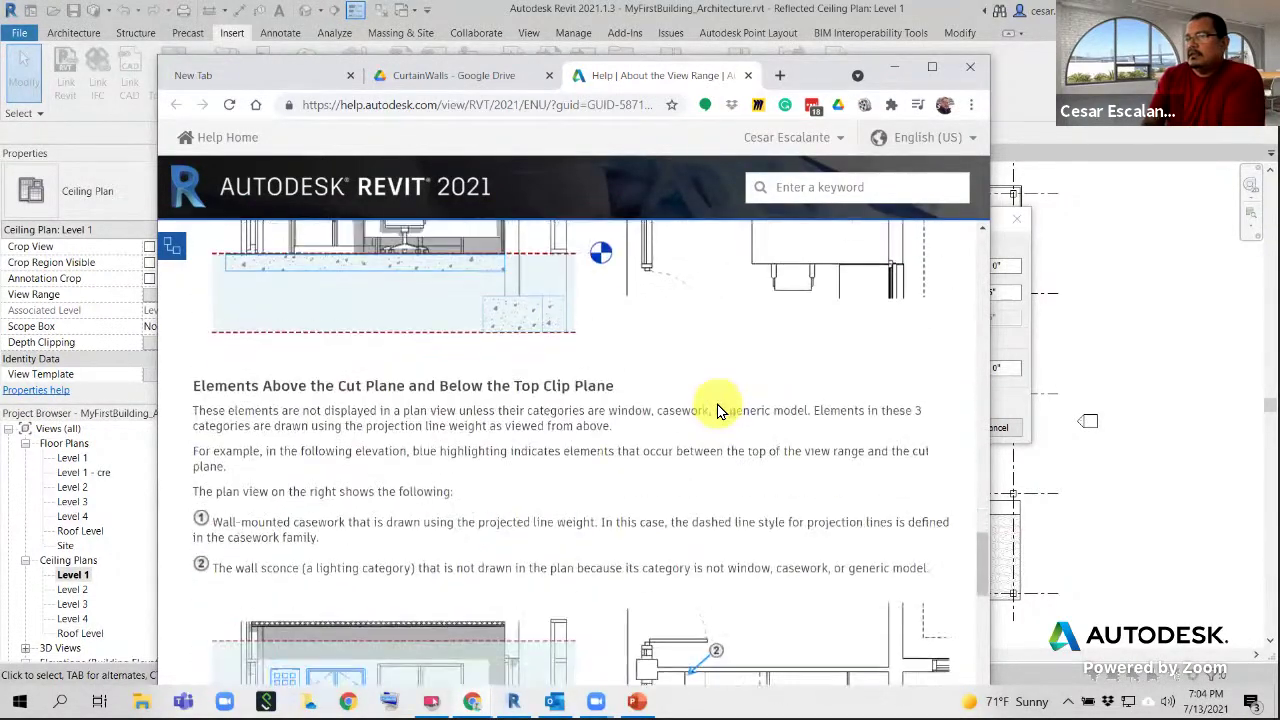
scroll(716, 408, down, 10)
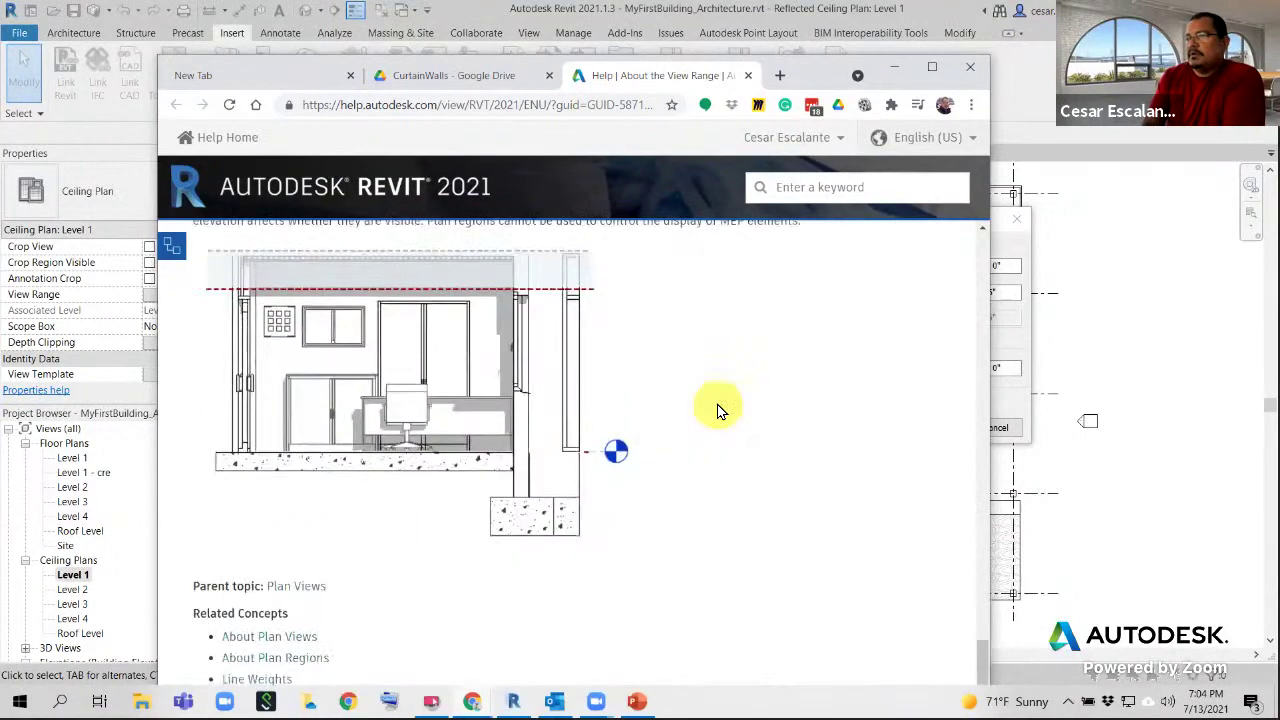
scroll(717, 410, down, 3)
scroll(716, 414, up, 2)
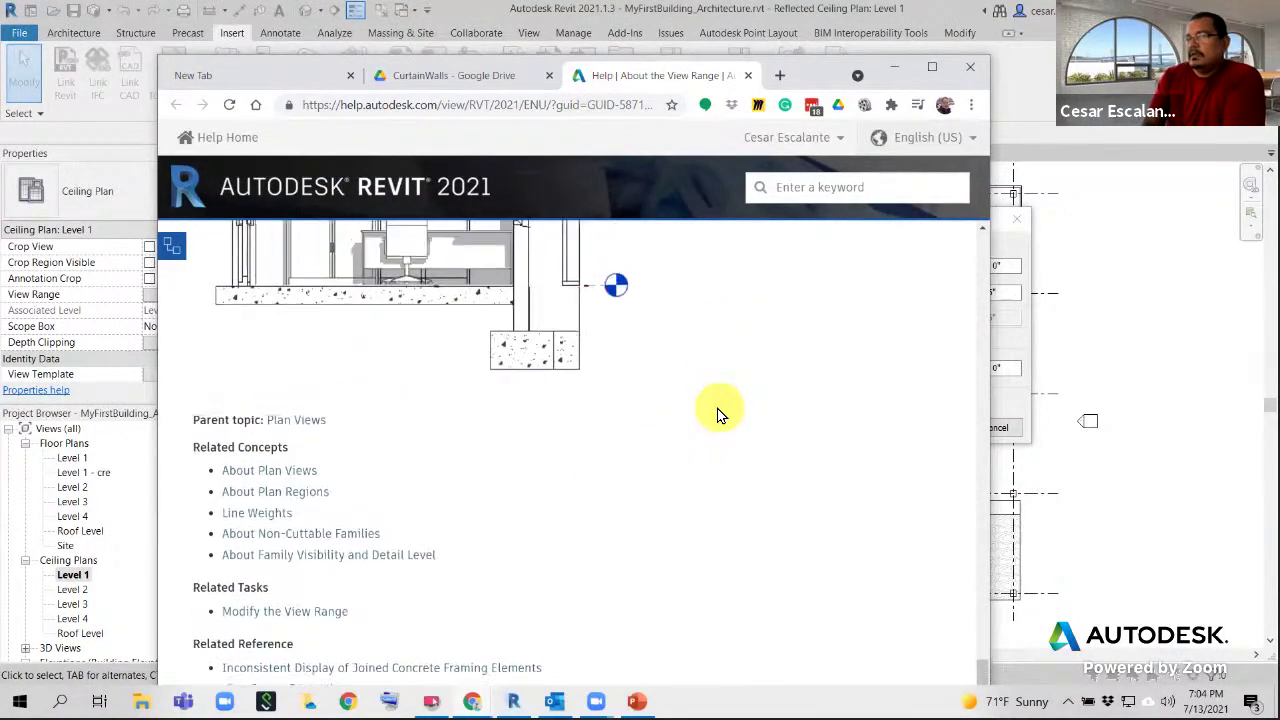
scroll(716, 415, down, 3)
scroll(714, 420, up, 9)
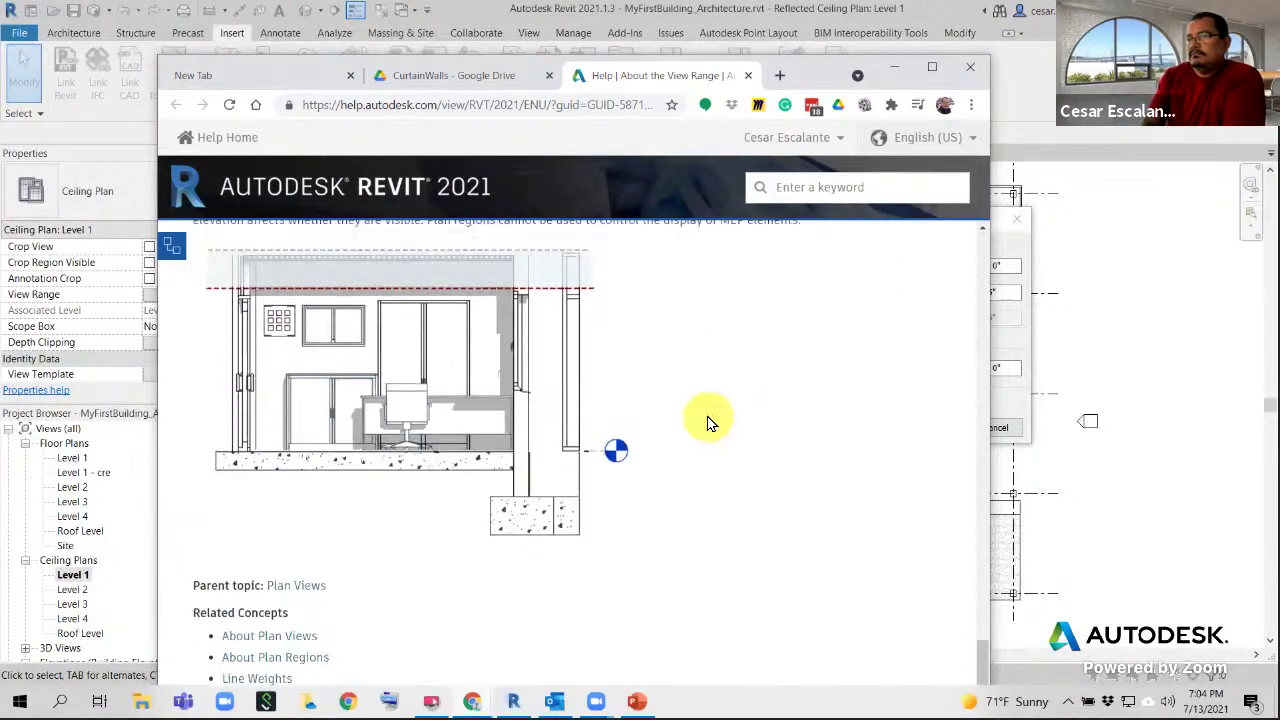
scroll(703, 425, up, 3)
scroll(900, 457, down, 10)
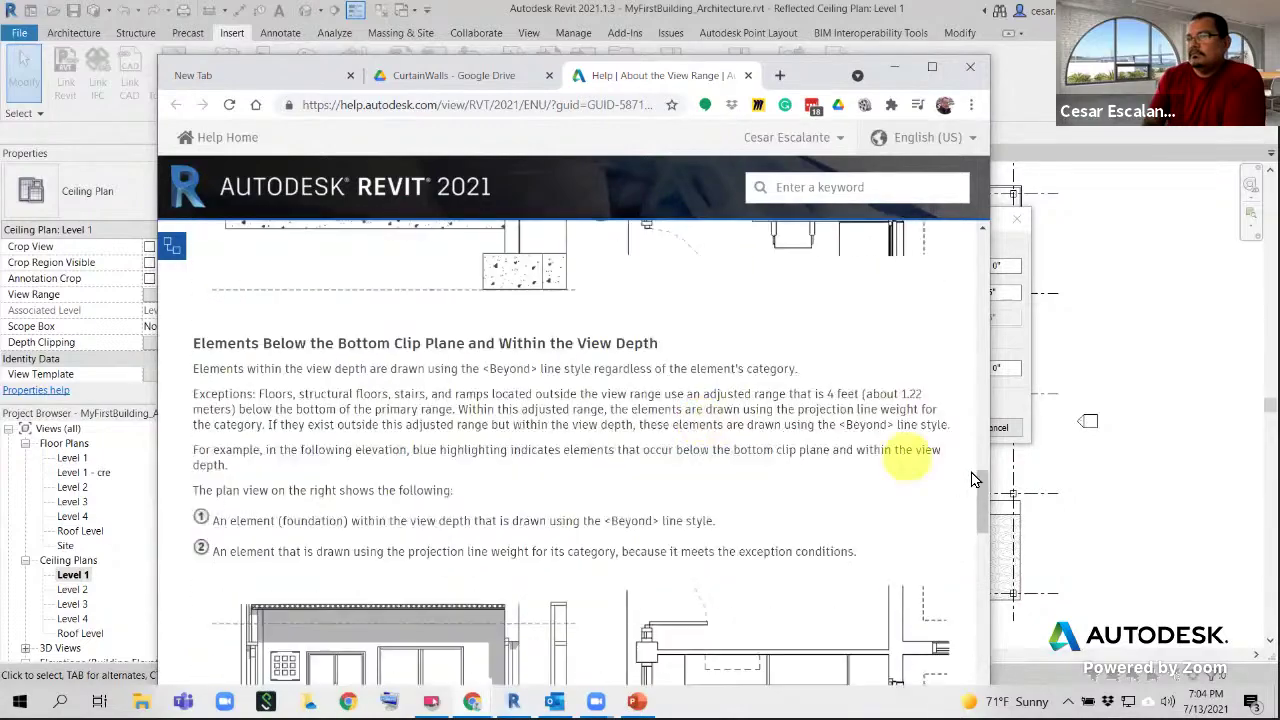
drag(981, 506, 990, 250)
drag(985, 323, 982, 680)
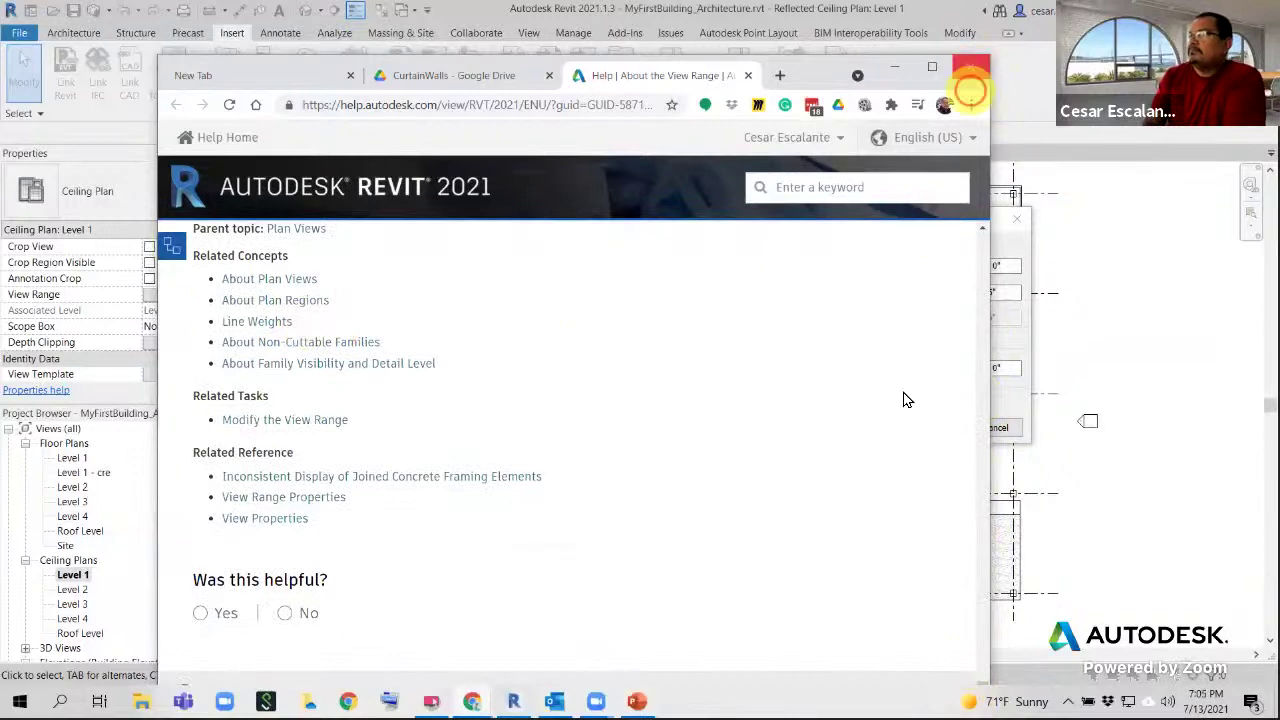
Close the help article and review the View Range settings of the Level 1 ceiling plan again
click(968, 70)
click(991, 428)
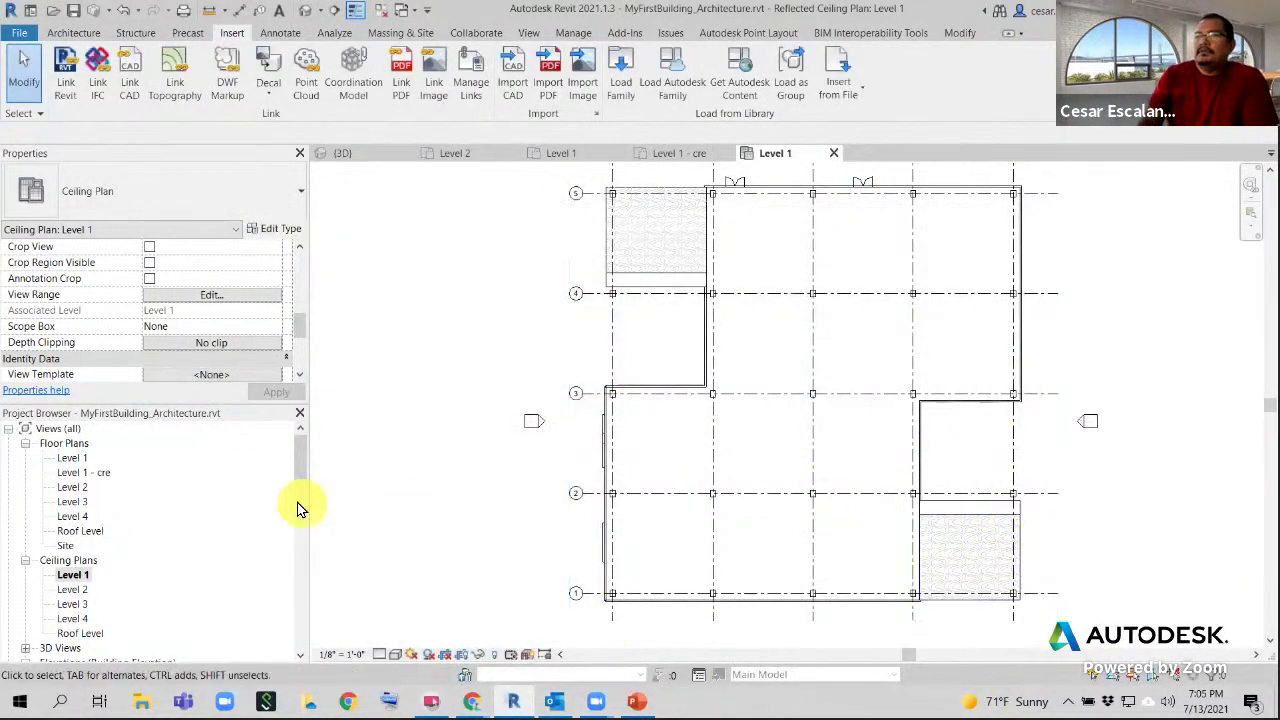
click(222, 300)
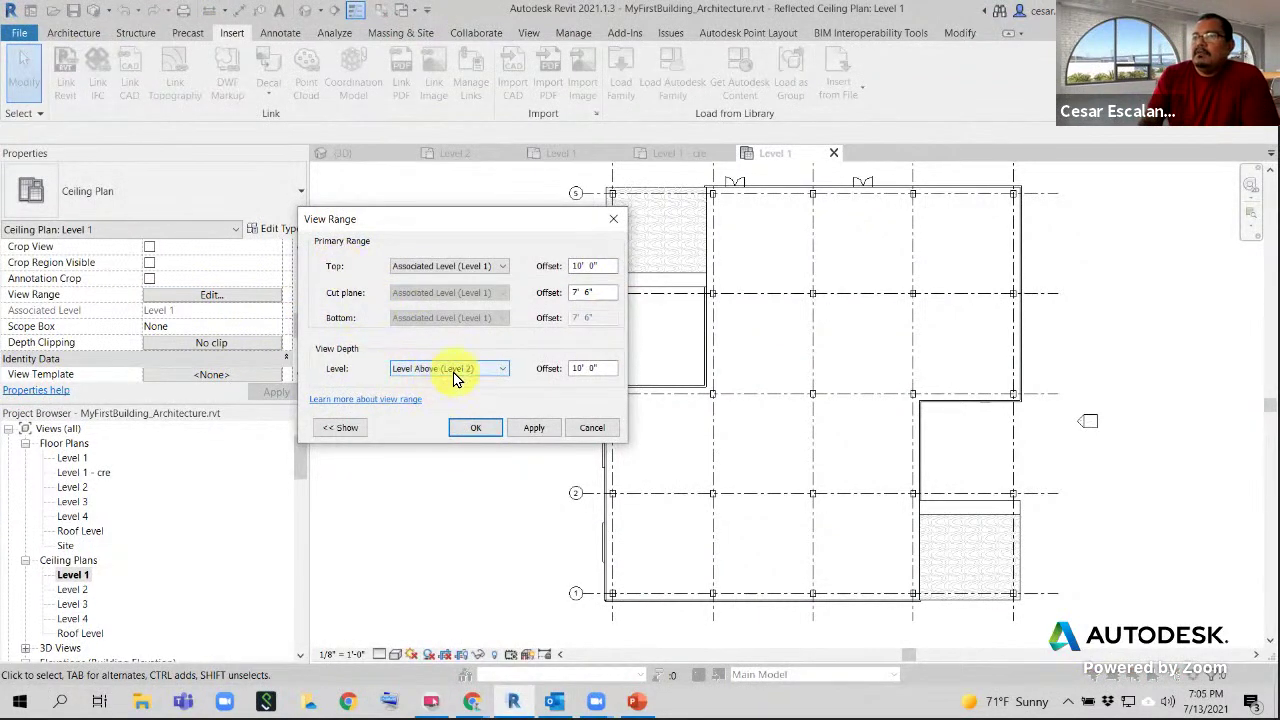
click(476, 427)
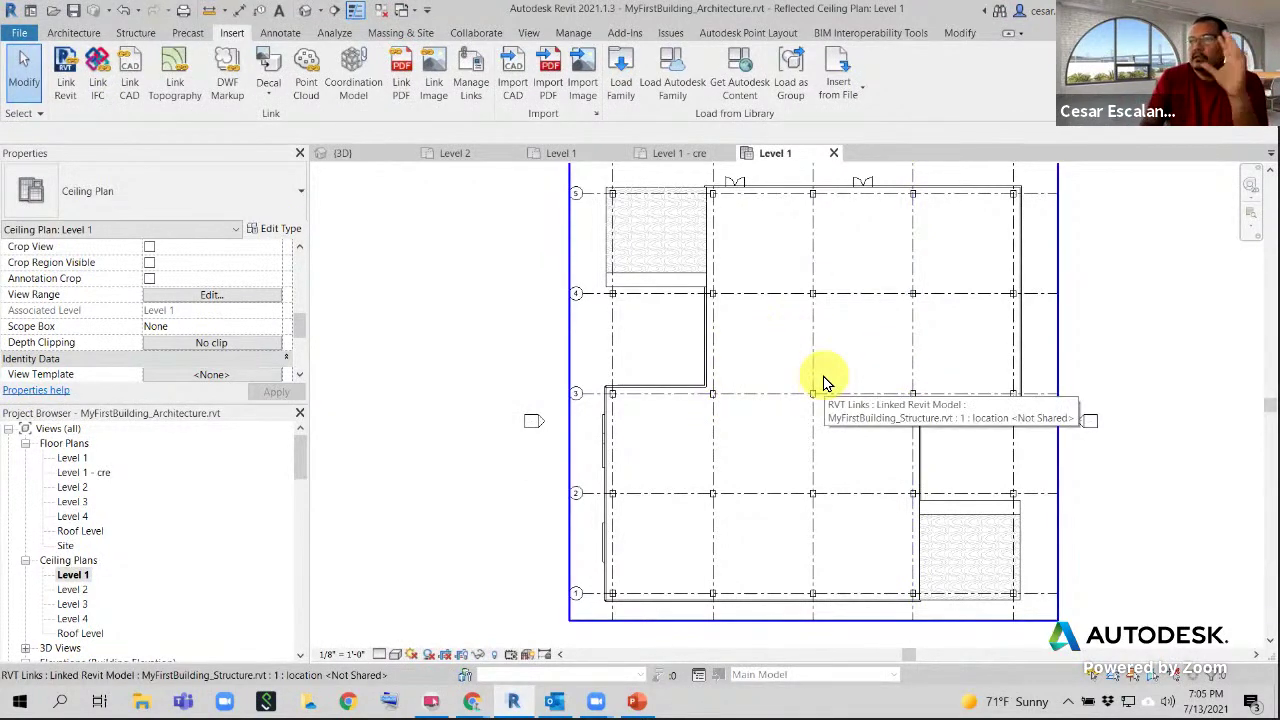
Start a sketched ceiling in the Level 1 ceiling plan, using a rectangular boundary with an offset of -2' 0"
middle_drag(837, 438, 753, 442)
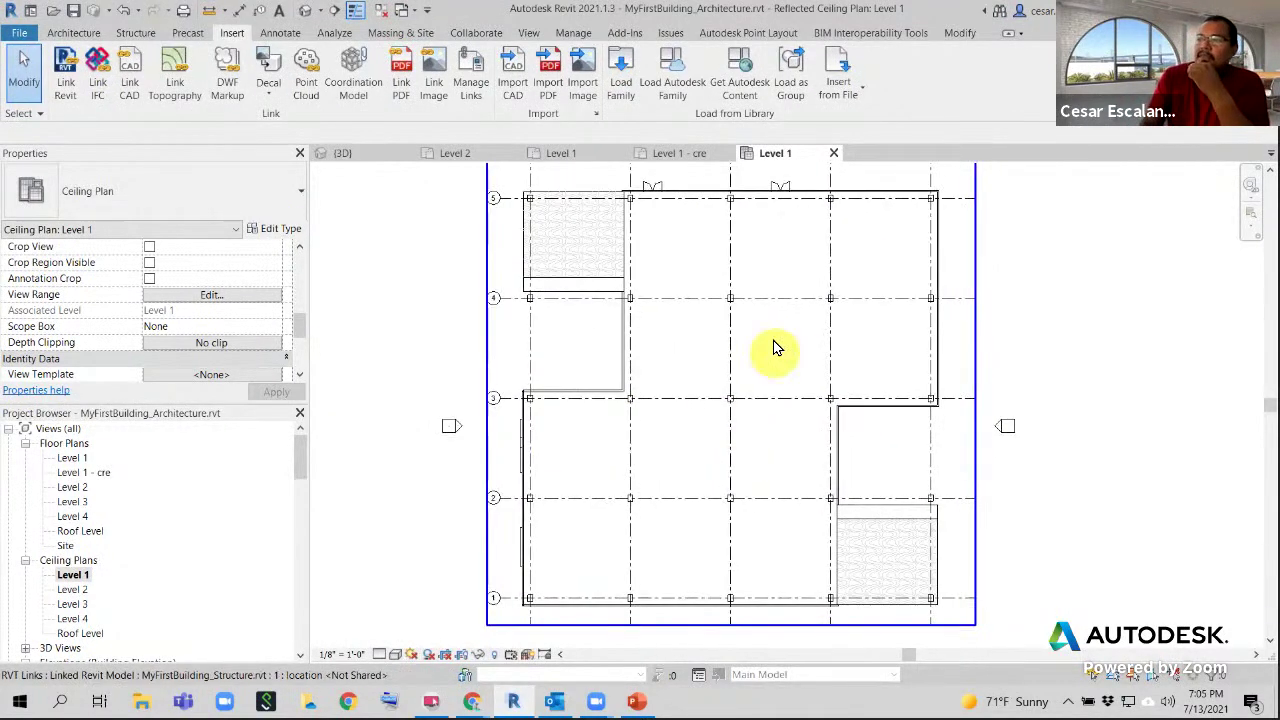
scroll(766, 287, up, 2)
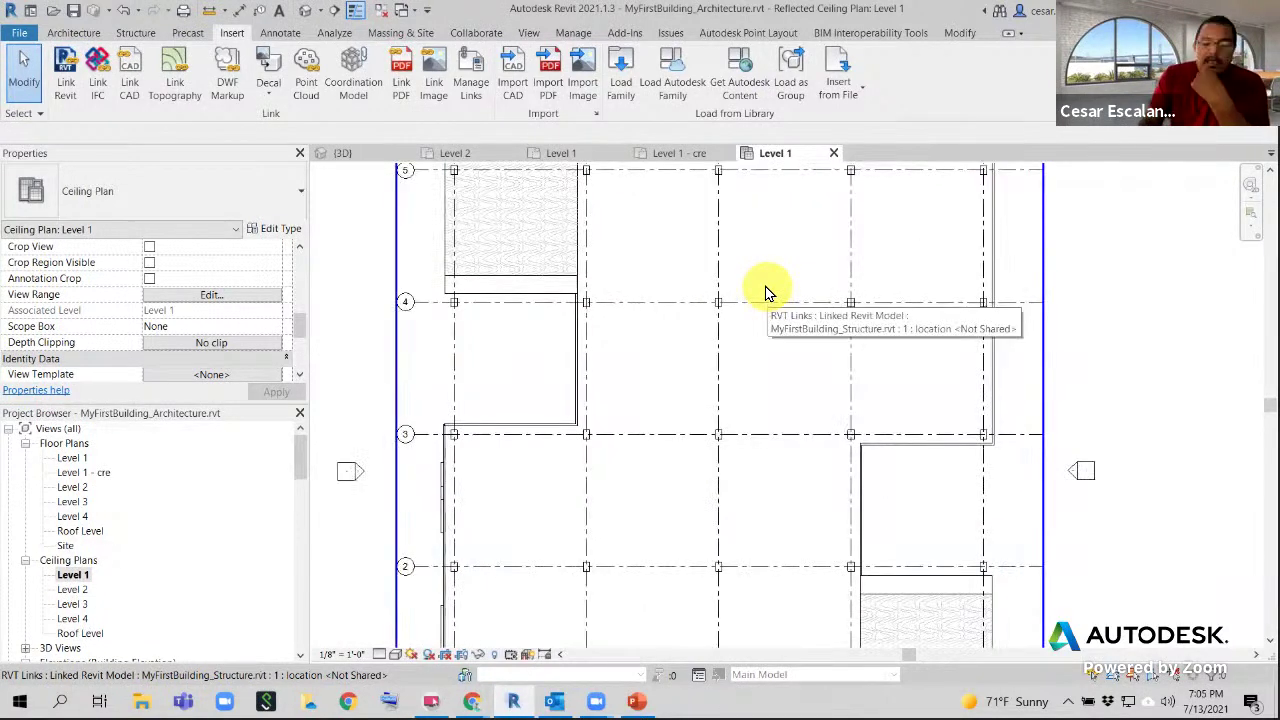
middle_drag(757, 349, 703, 425)
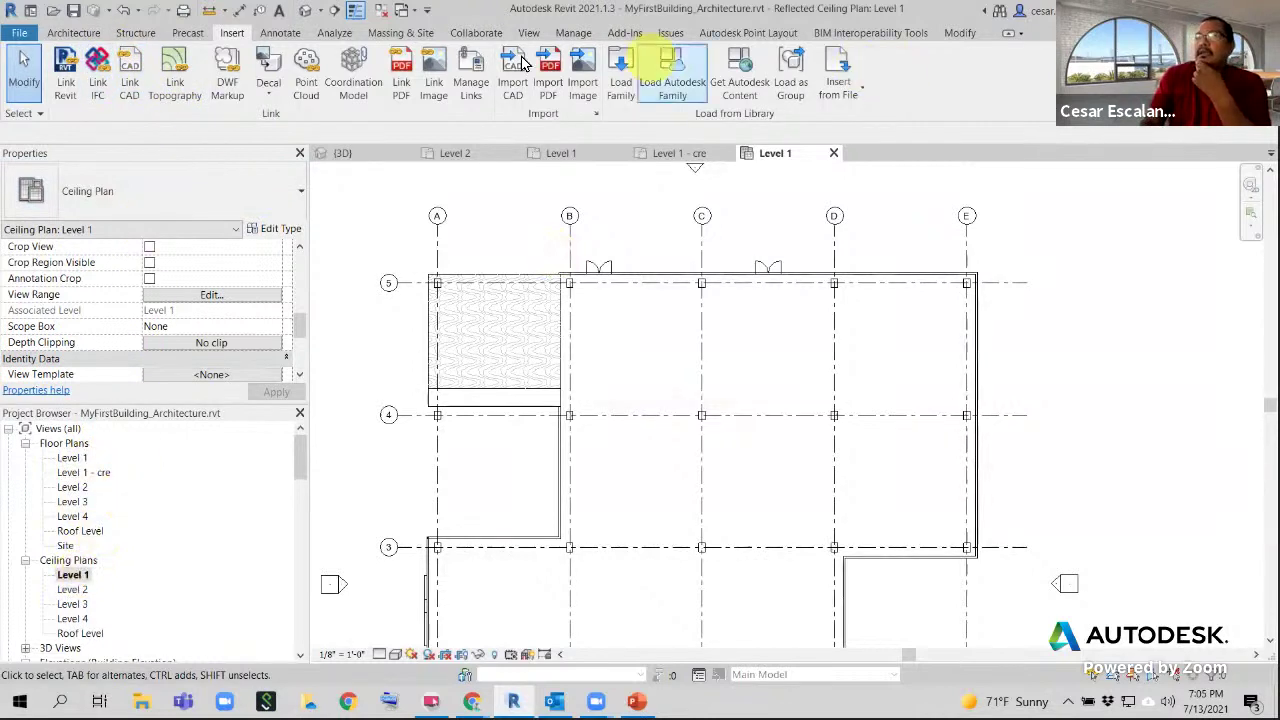
click(85, 36)
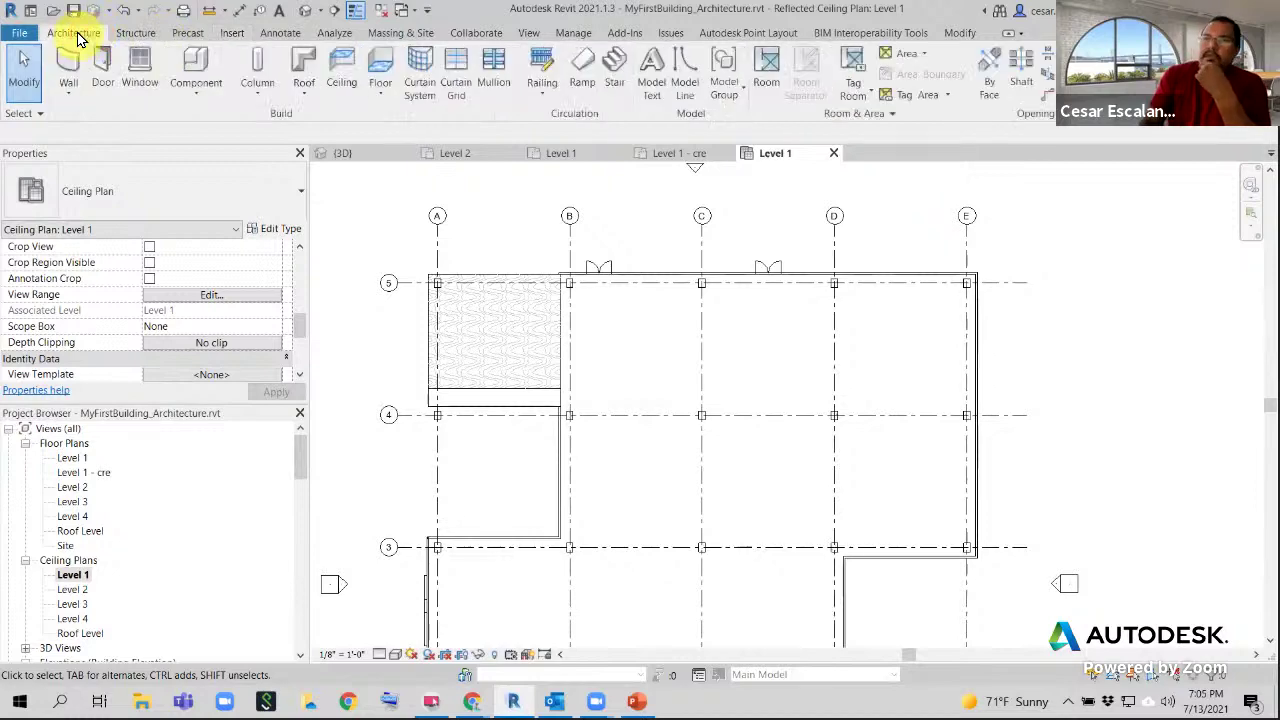
click(347, 85)
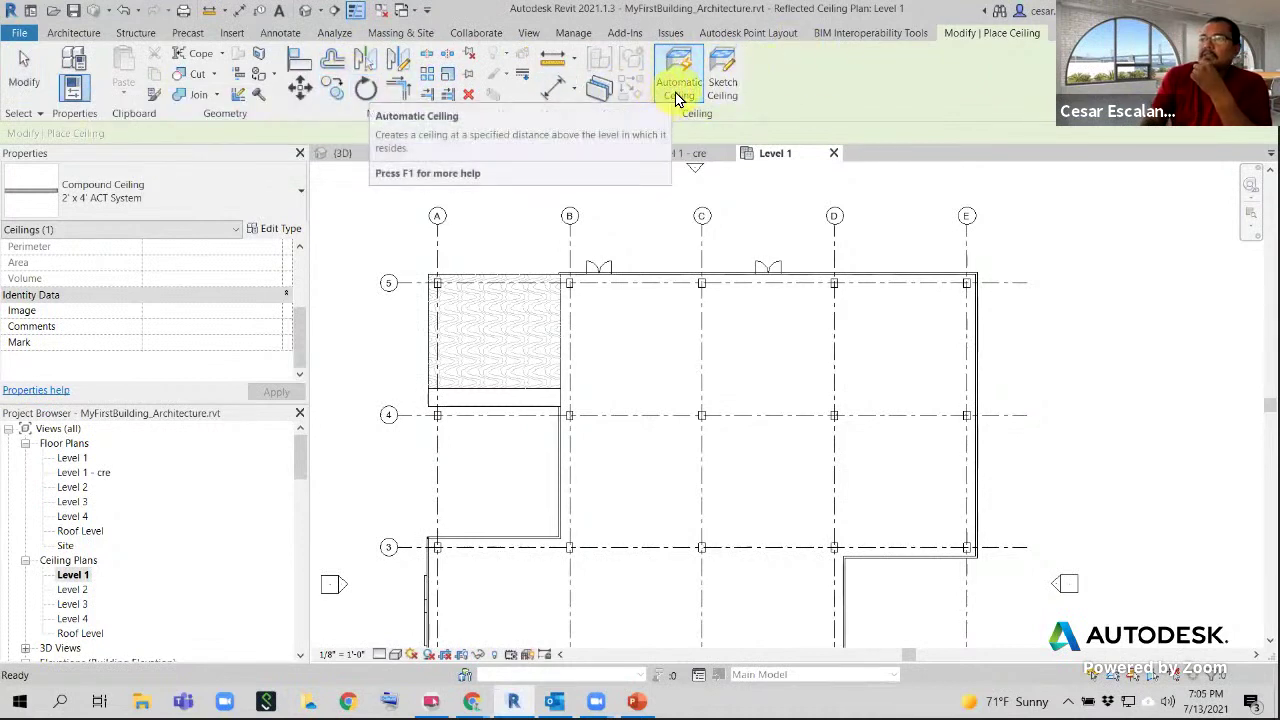
click(726, 88)
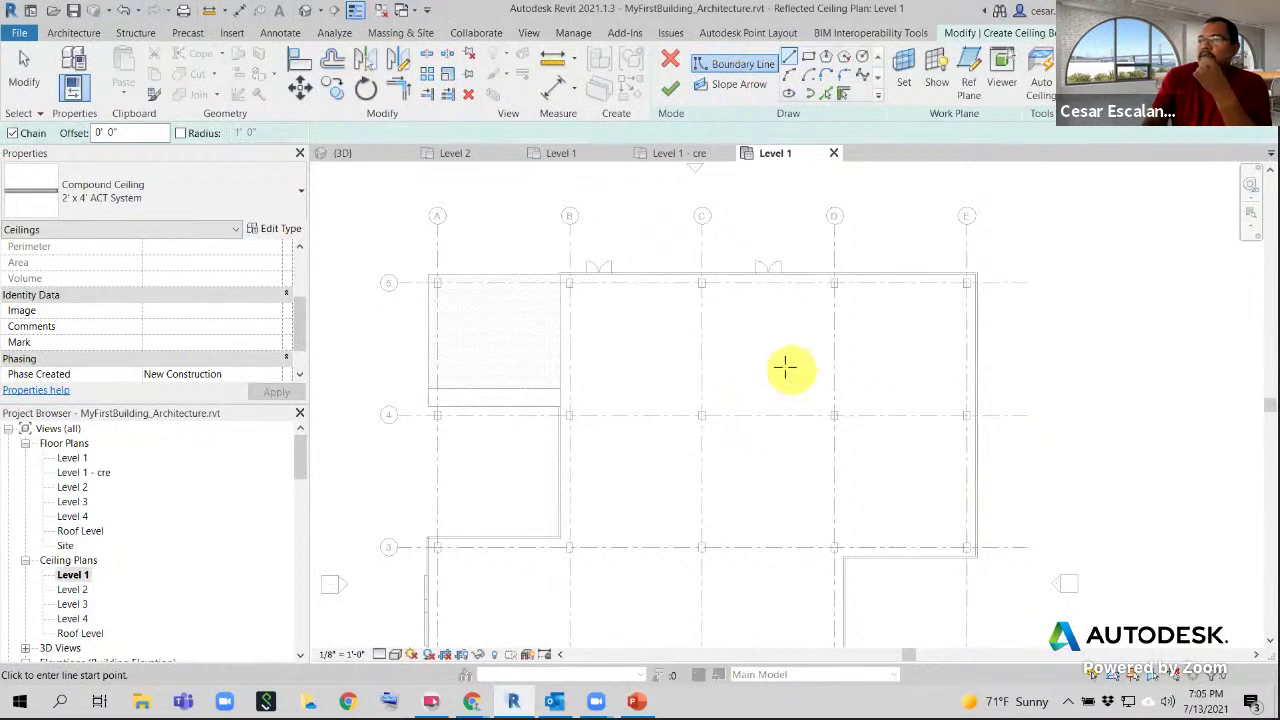
middle_drag(731, 357, 695, 289)
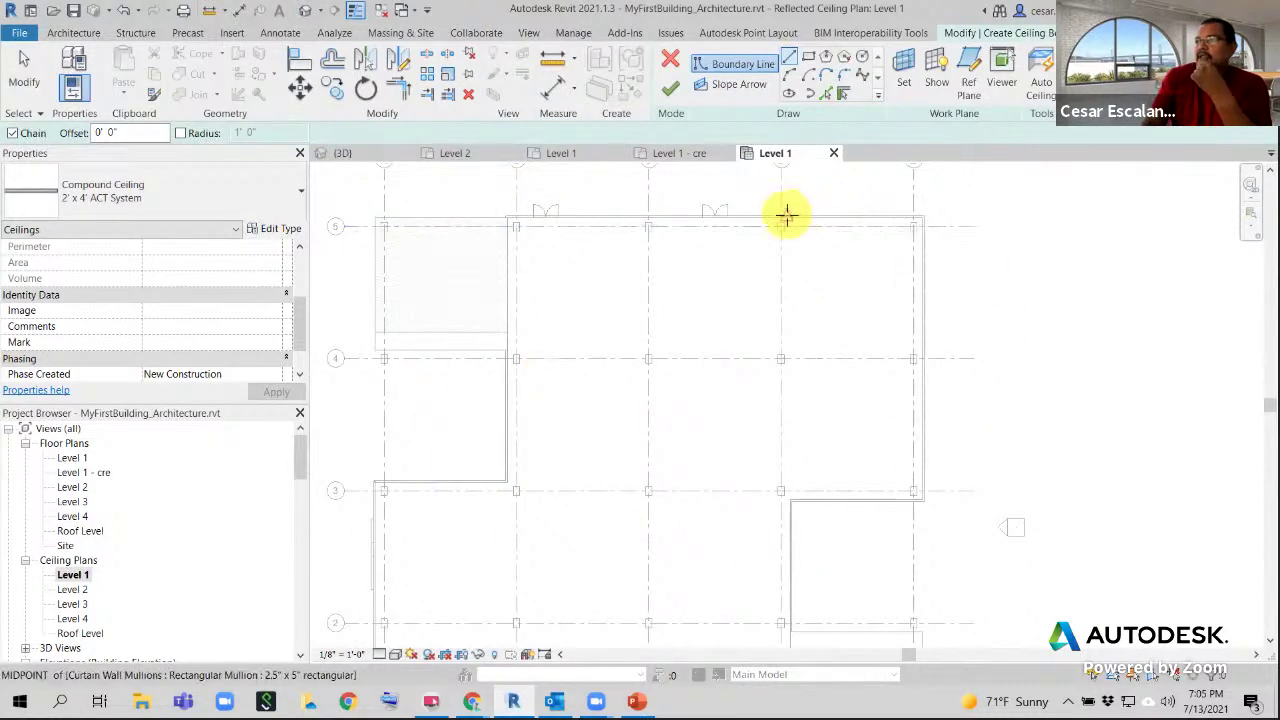
click(808, 57)
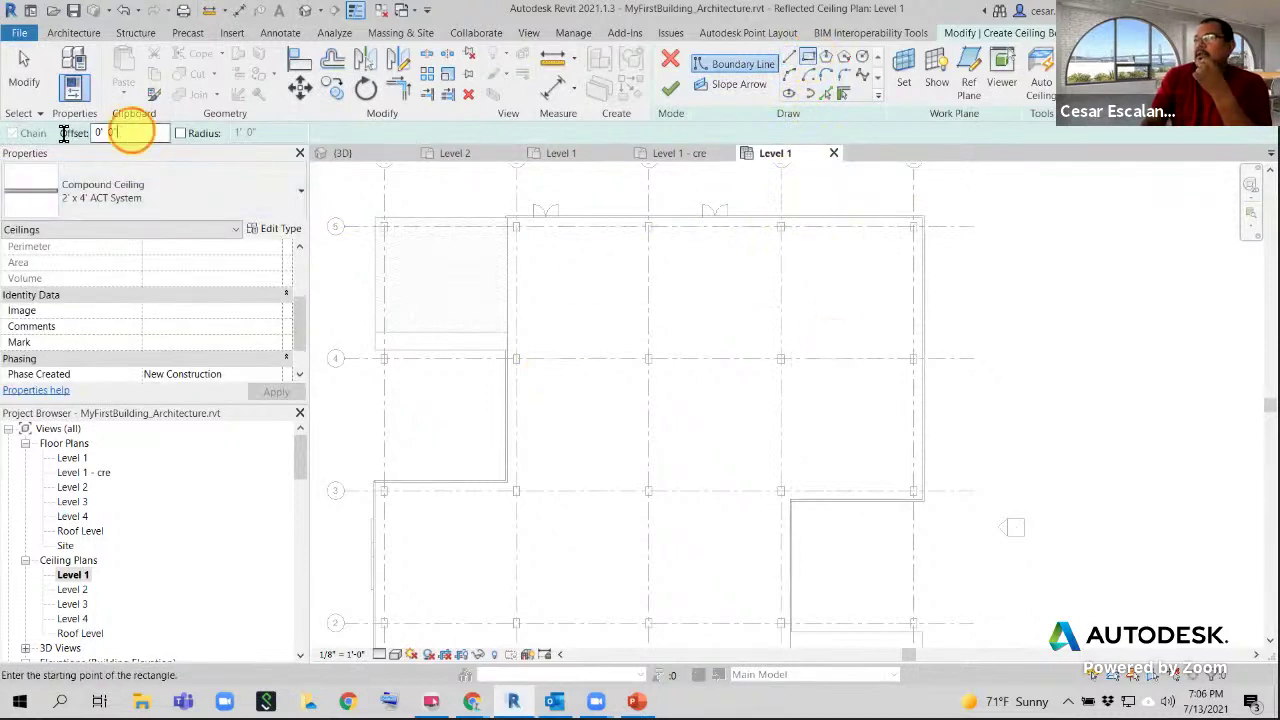
click(128, 133)
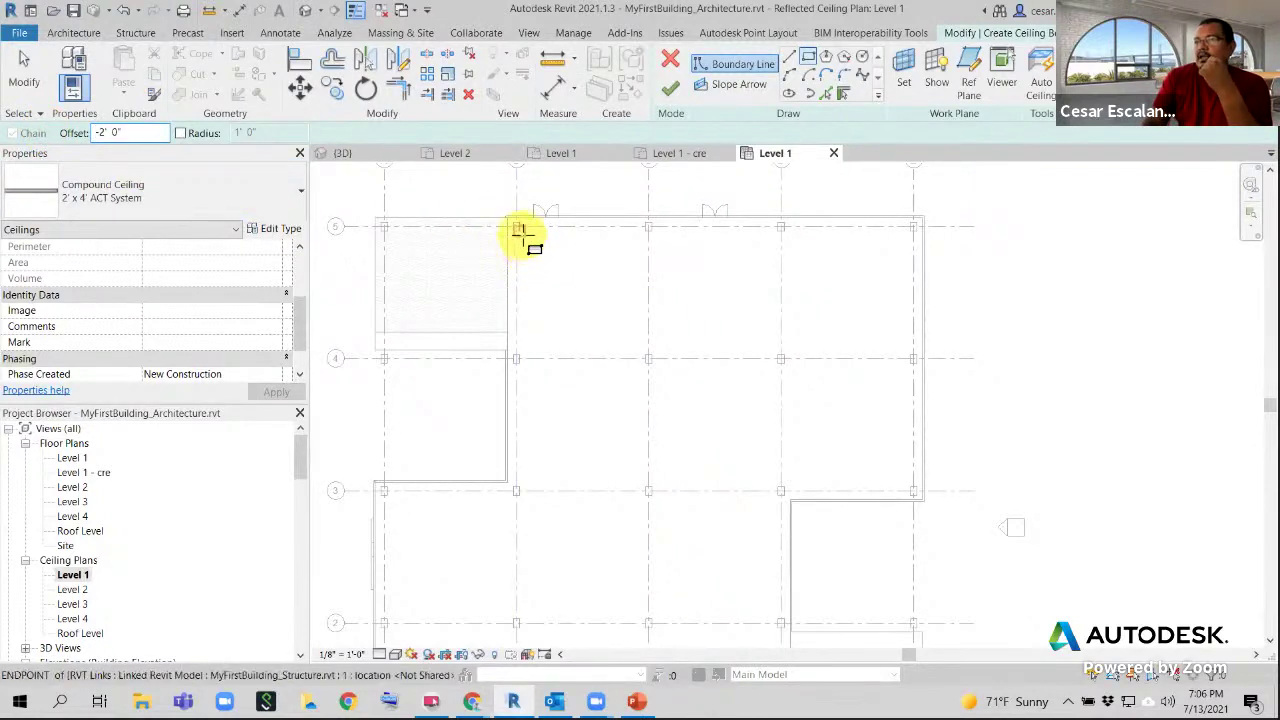
Choose the 2' x 2' ACT System ceiling type and draw its boundary about 84' 6" by 54' 0" between the columns at B5 and E3
click(163, 200)
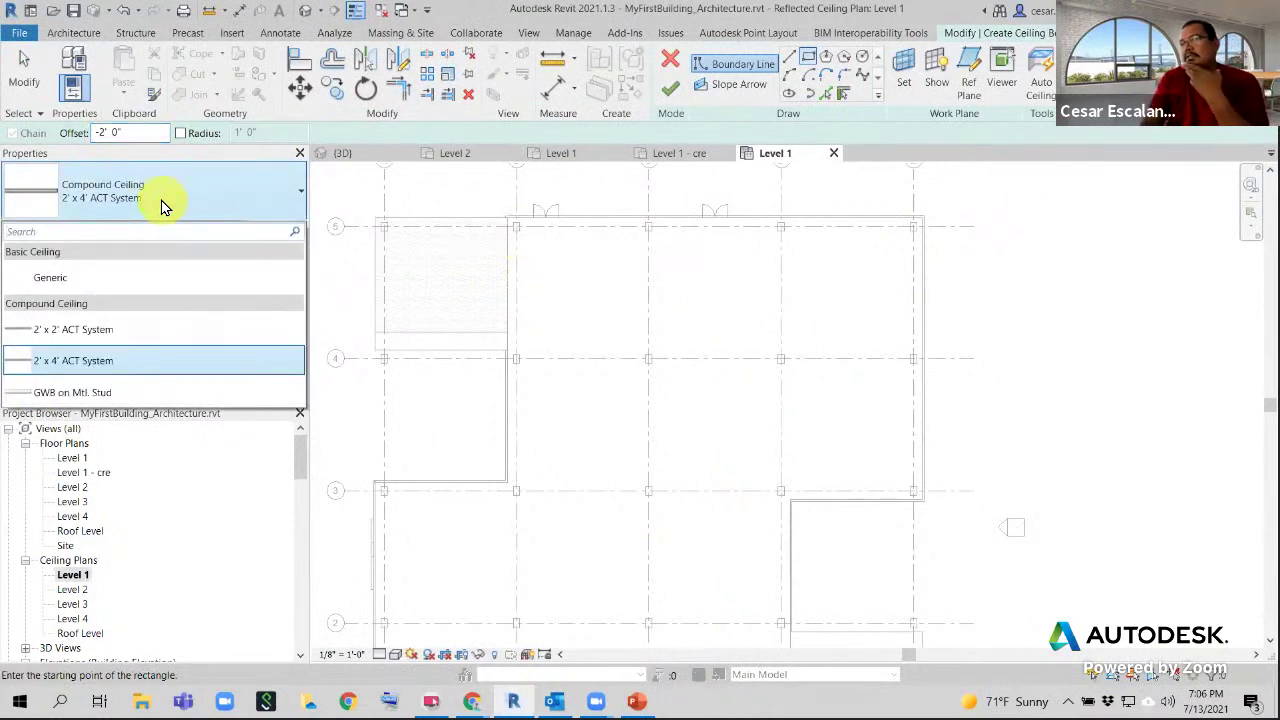
click(105, 334)
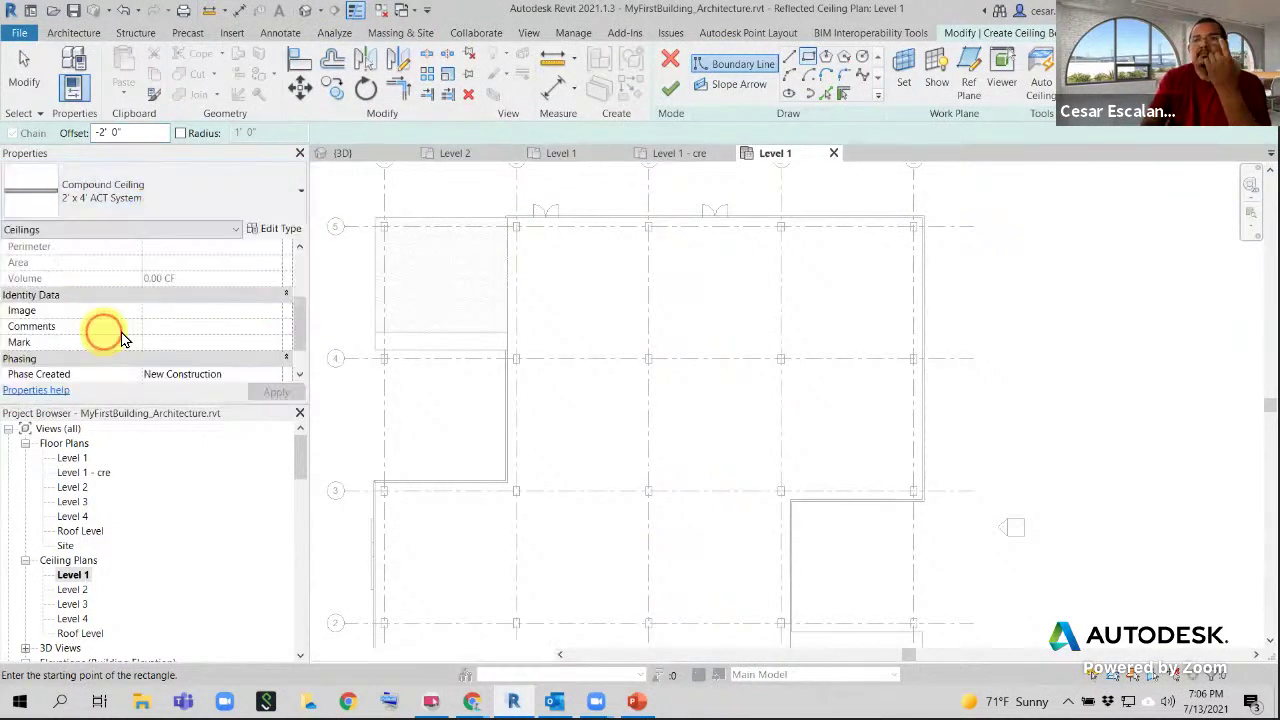
click(519, 231)
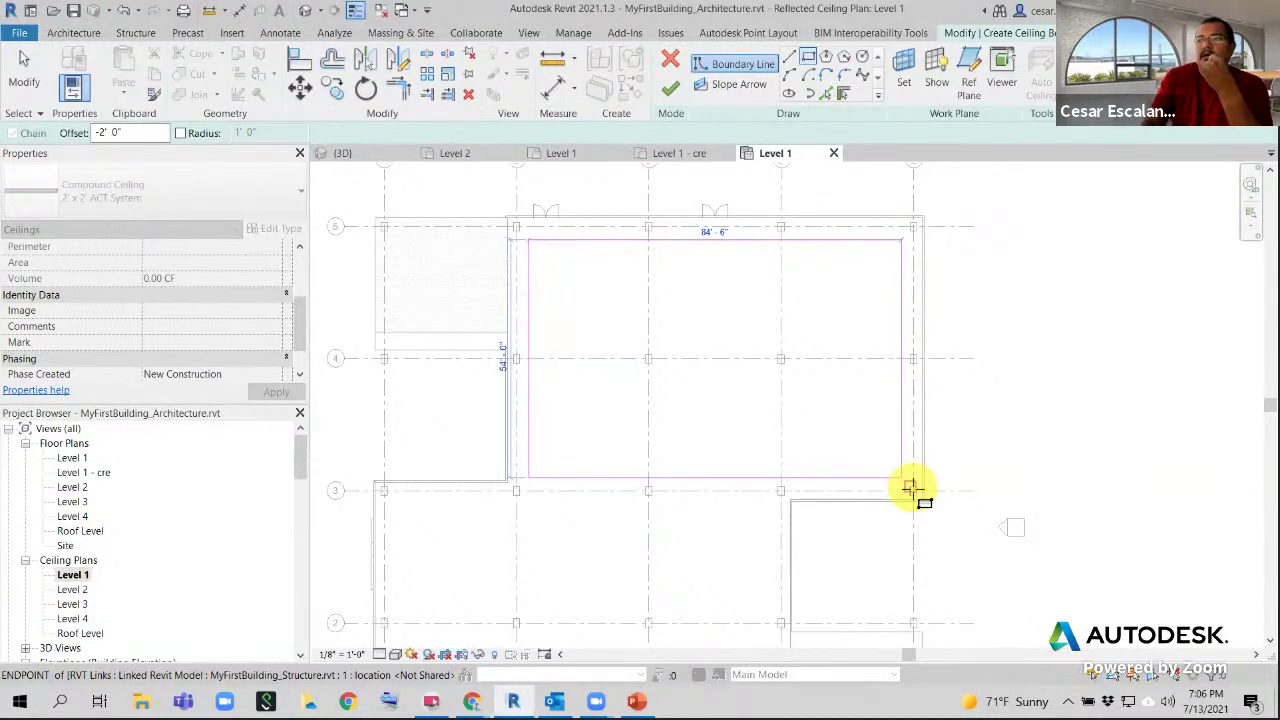
click(910, 487)
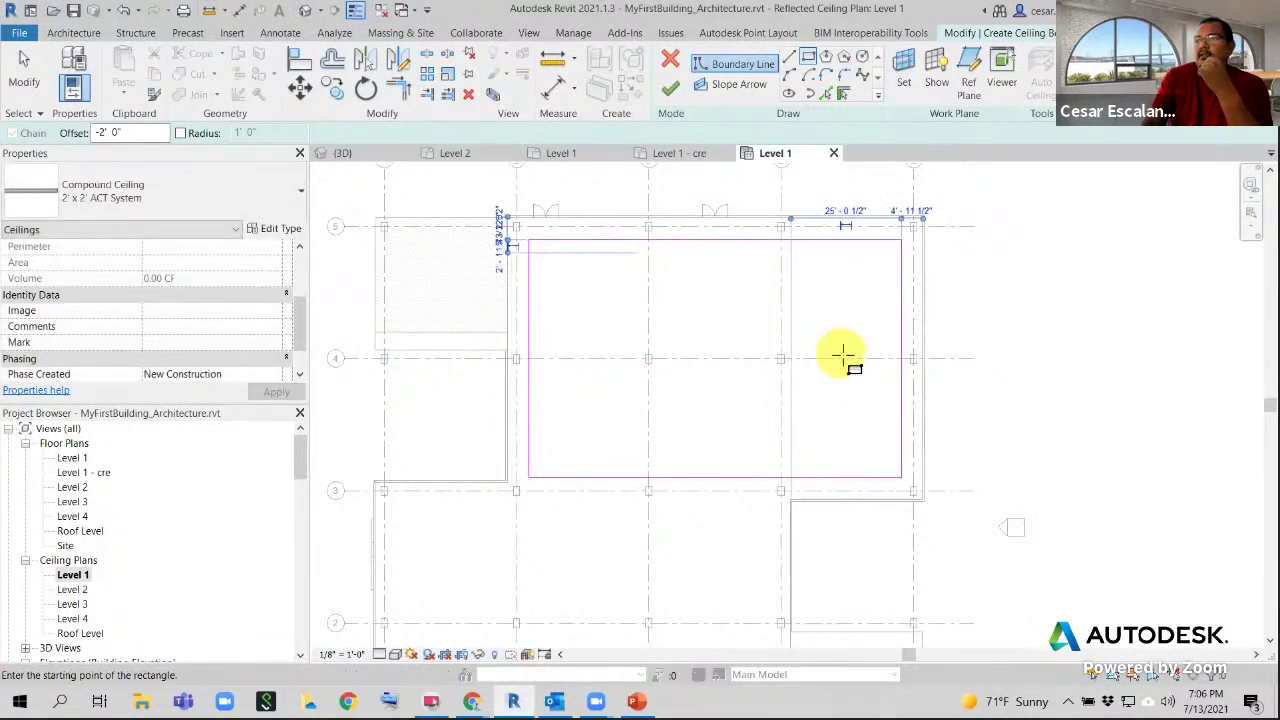
scroll(843, 355, up, 2)
scroll(629, 363, up, 3)
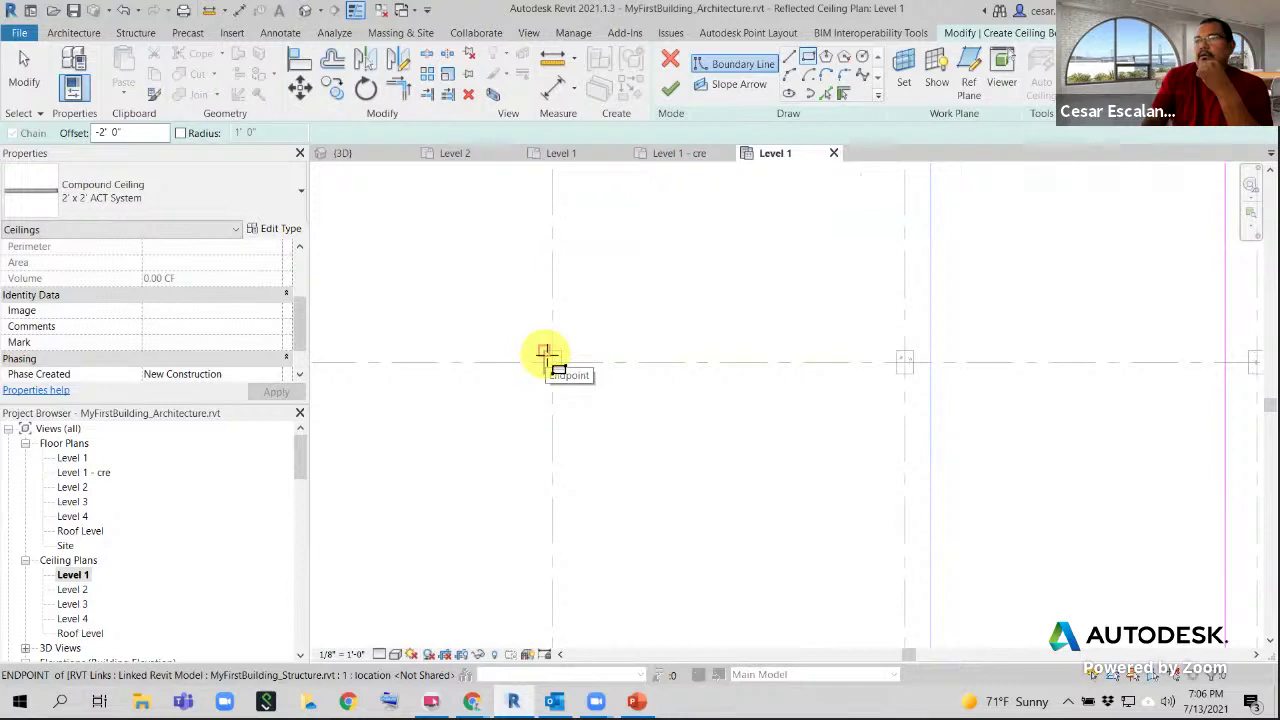
click(543, 352)
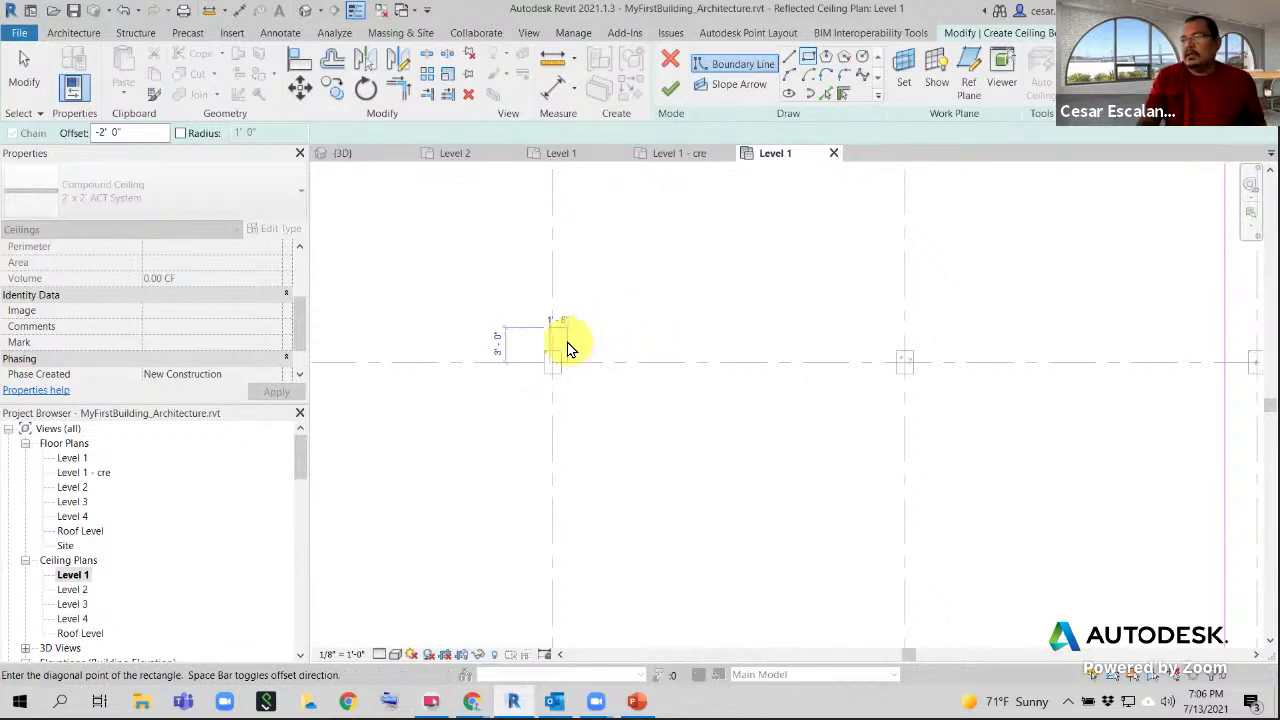
key(Escape)
key(Escape)
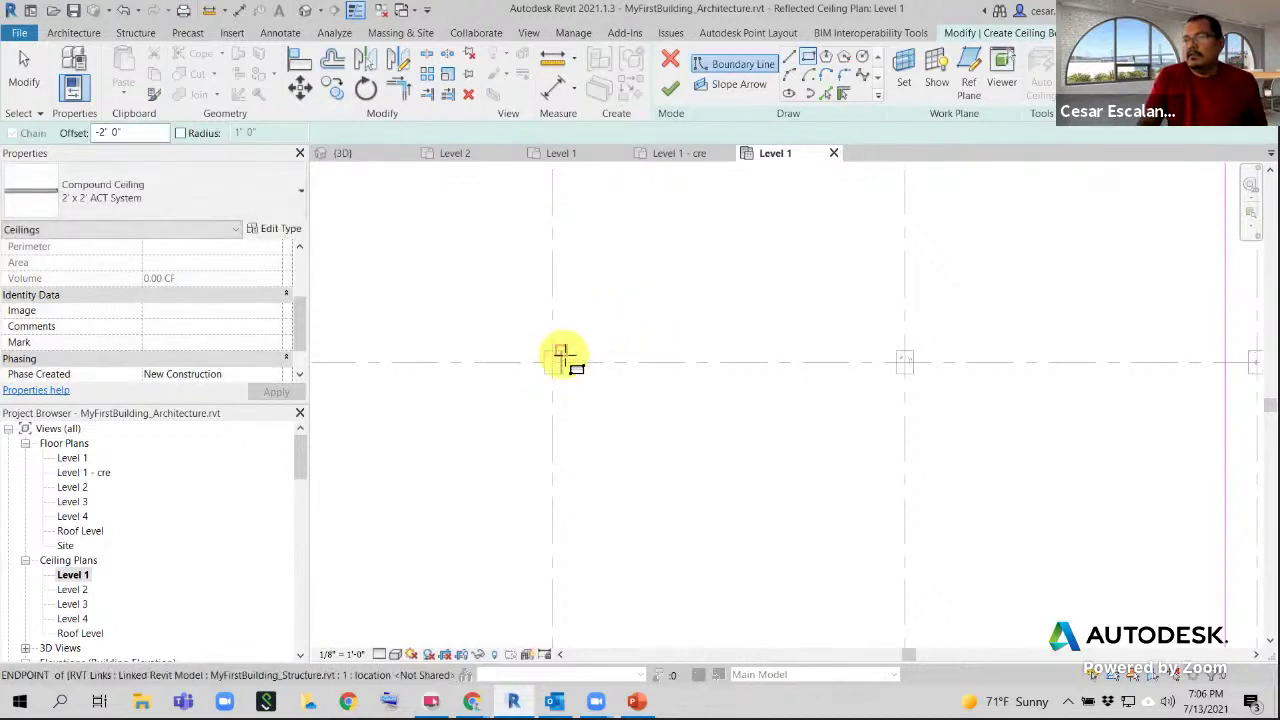
click(560, 354)
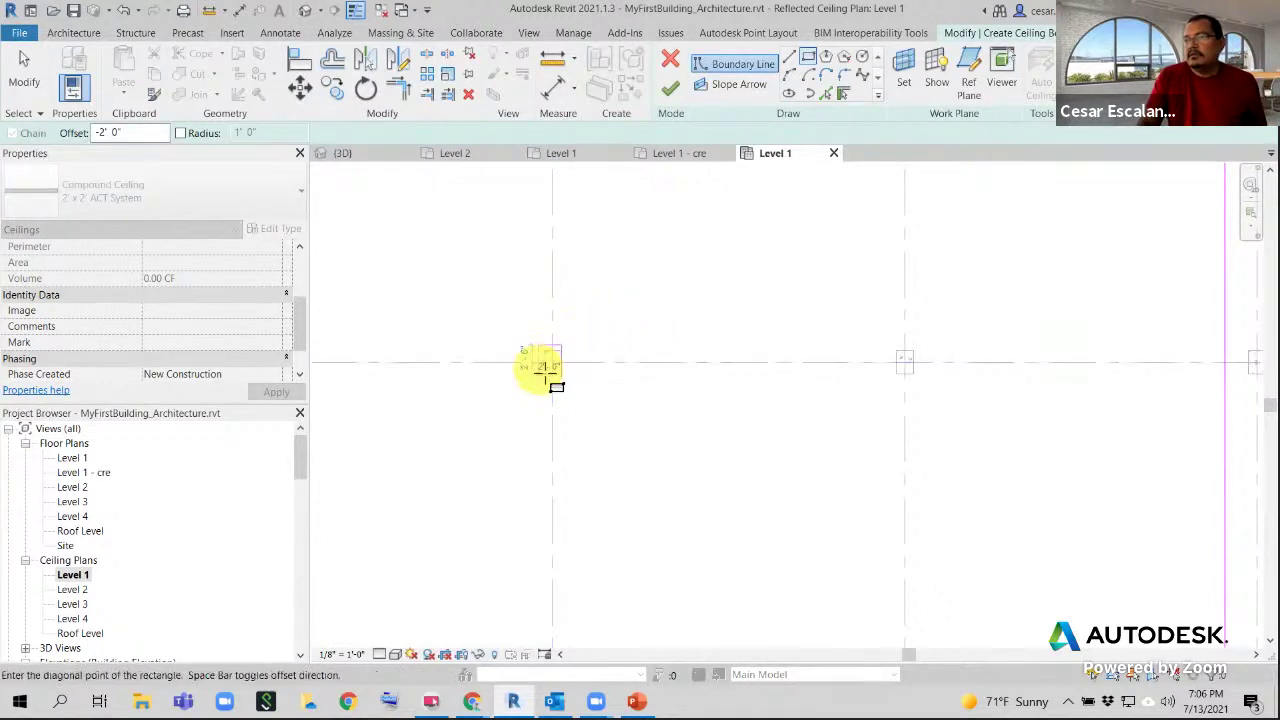
key(Escape)
key(Escape)
Finish the boundary sketch to create the 2' x 2' ACT System ceiling and deselect it
scroll(663, 337, down, 2)
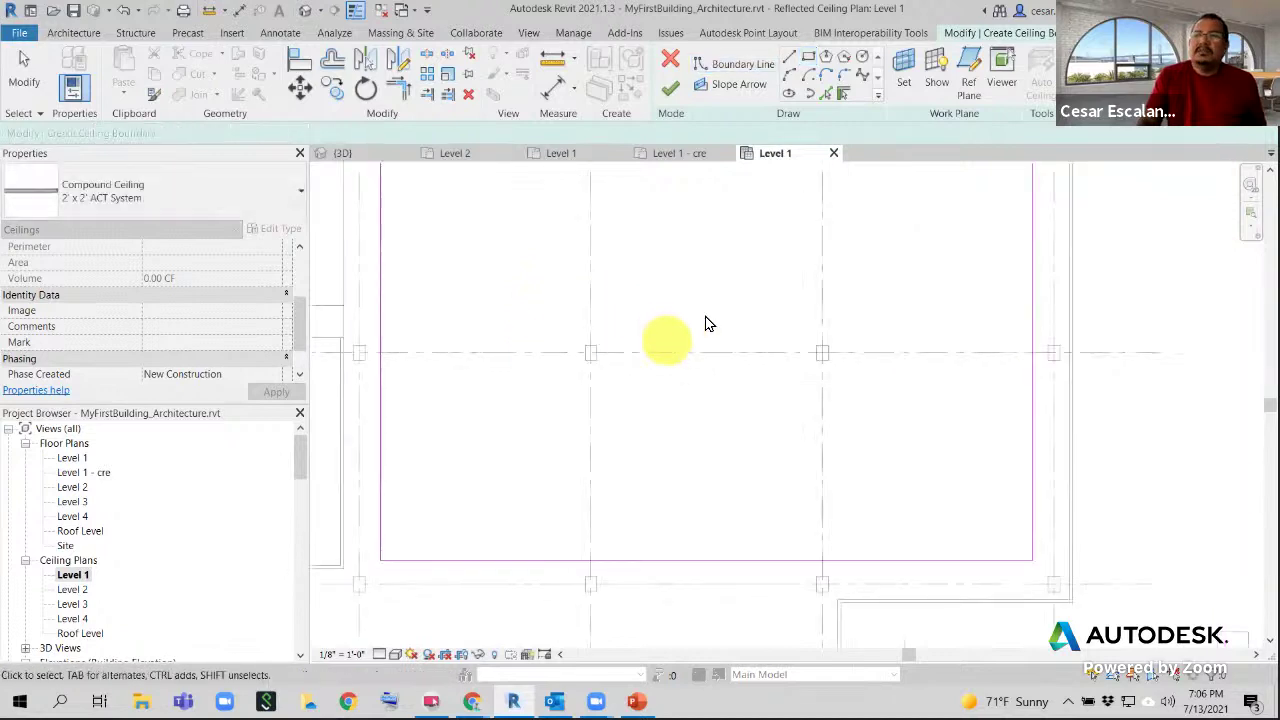
scroll(705, 323, down, 2)
middle_drag(837, 300, 517, 394)
middle_drag(634, 289, 808, 240)
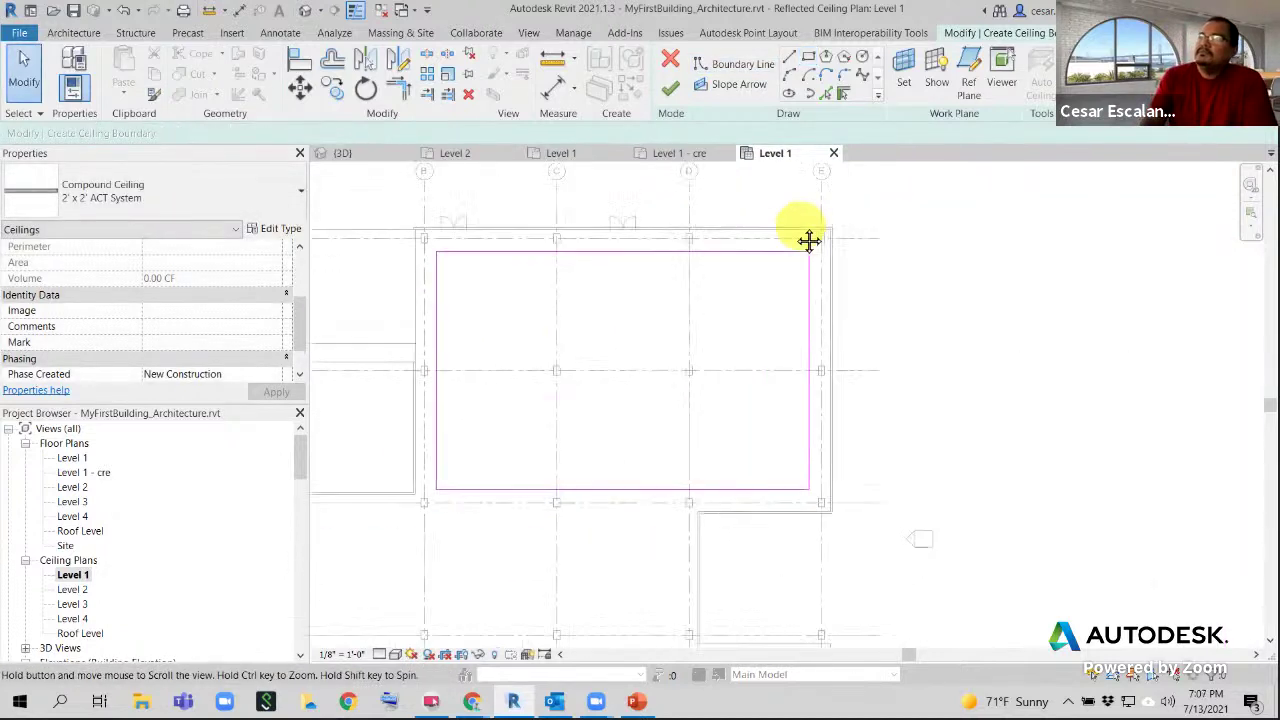
click(667, 96)
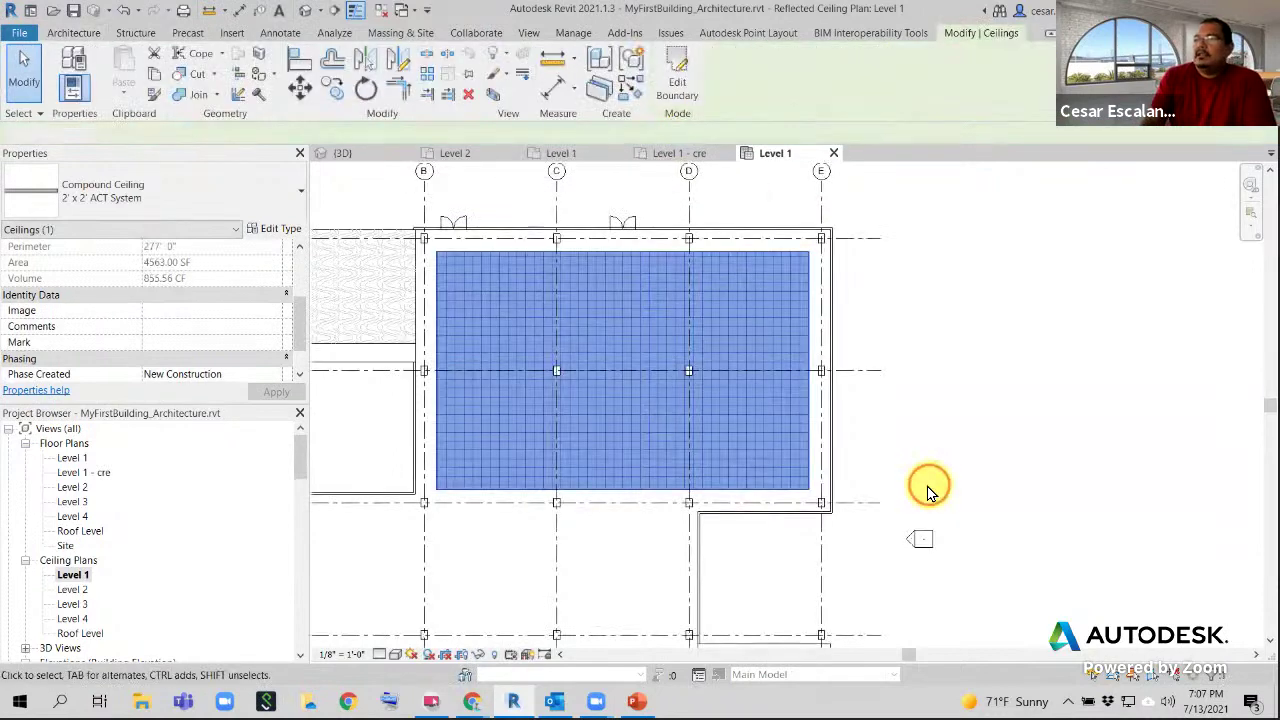
click(928, 492)
scroll(729, 429, up, 2)
middle_drag(729, 429, 786, 457)
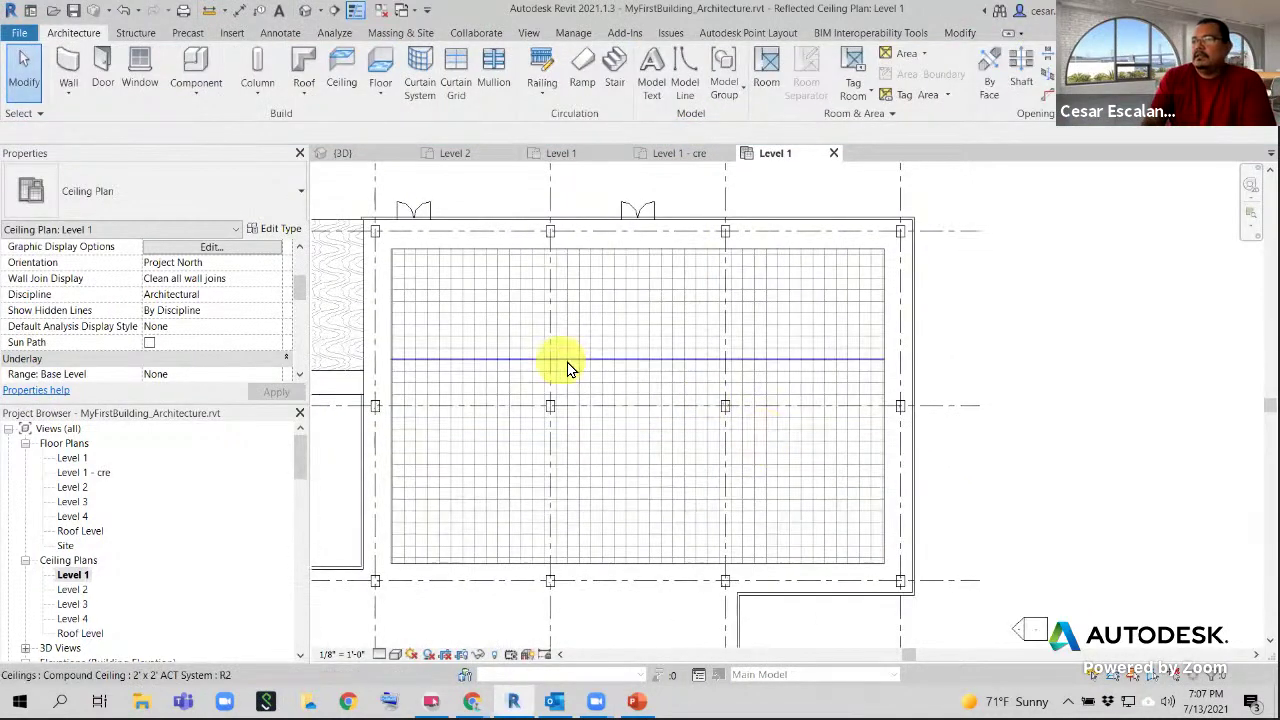
Start another sketched 2' x 2' ACT System ceiling with a rectangular boundary and an offset of -2' 0"
scroll(567, 368, up, 3)
scroll(740, 337, down, 2)
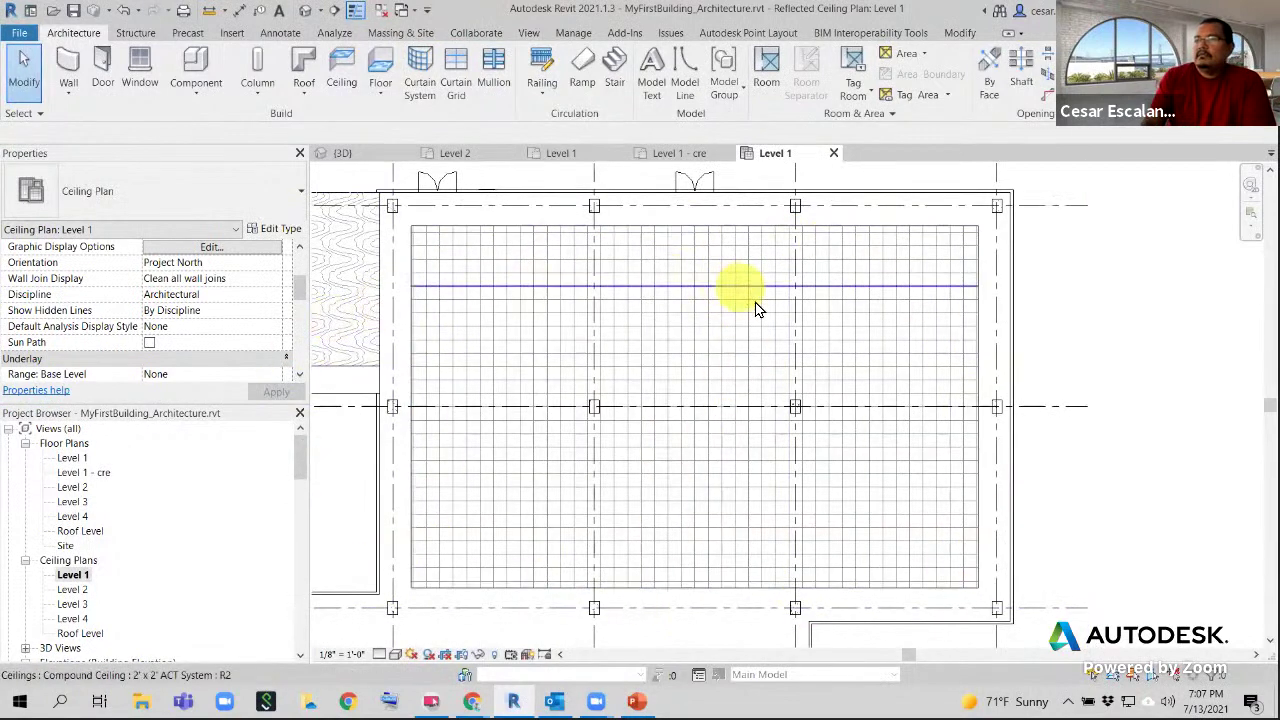
scroll(757, 310, down, 3)
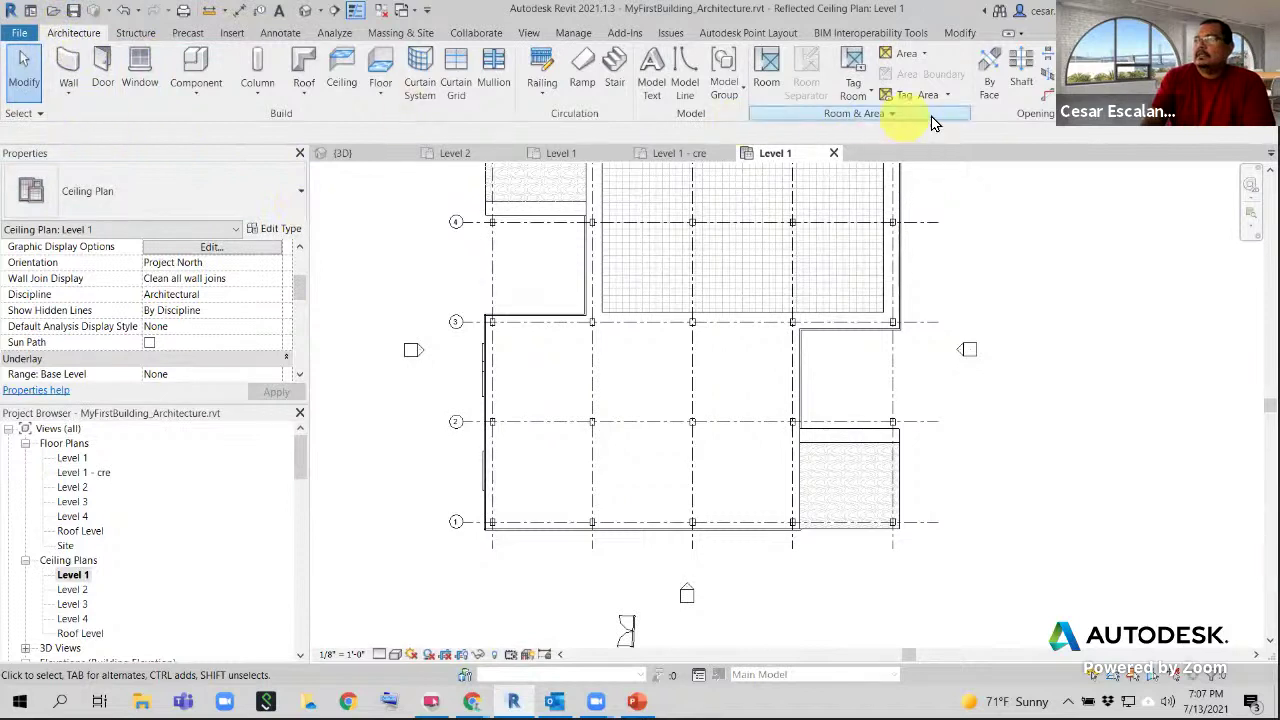
click(343, 72)
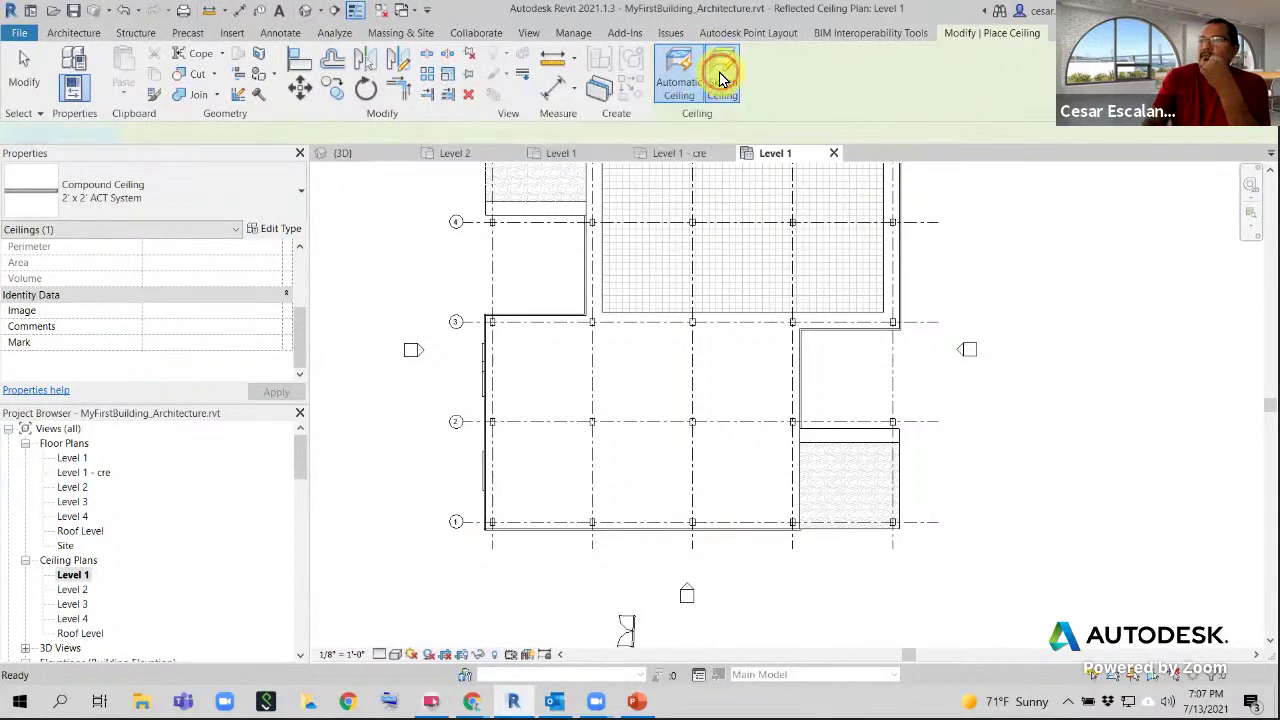
click(724, 80)
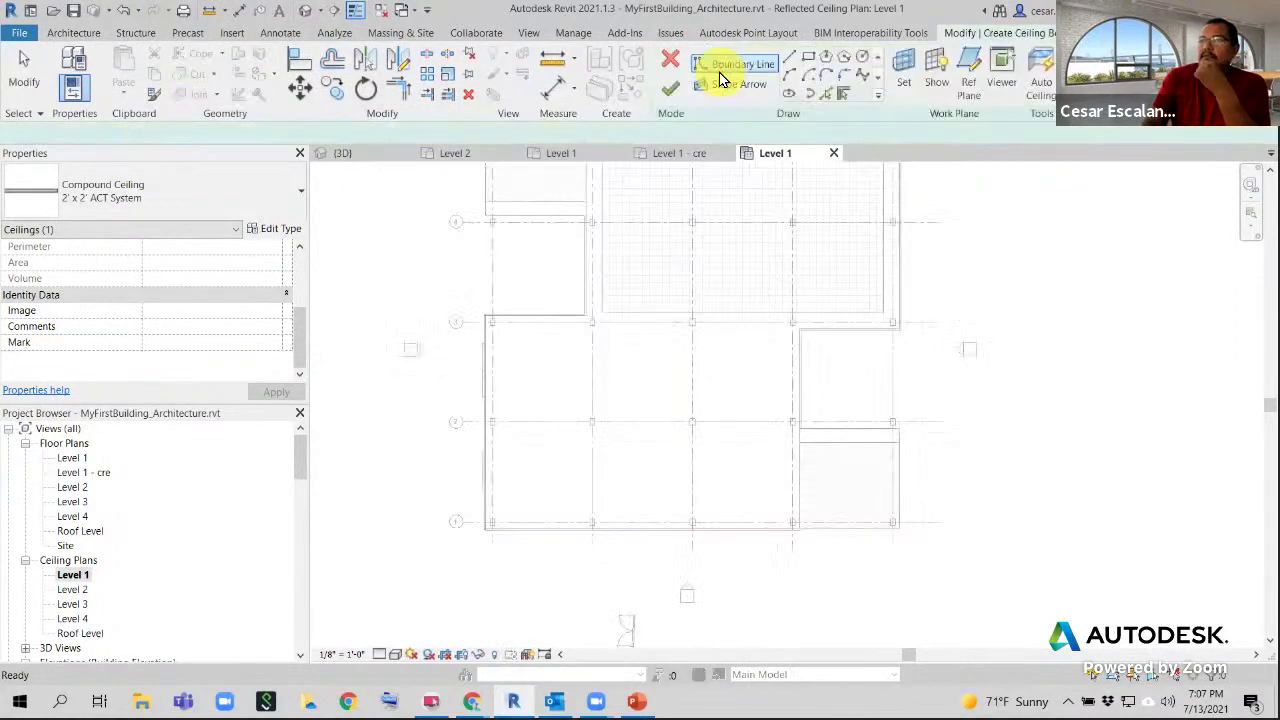
click(136, 205)
click(108, 334)
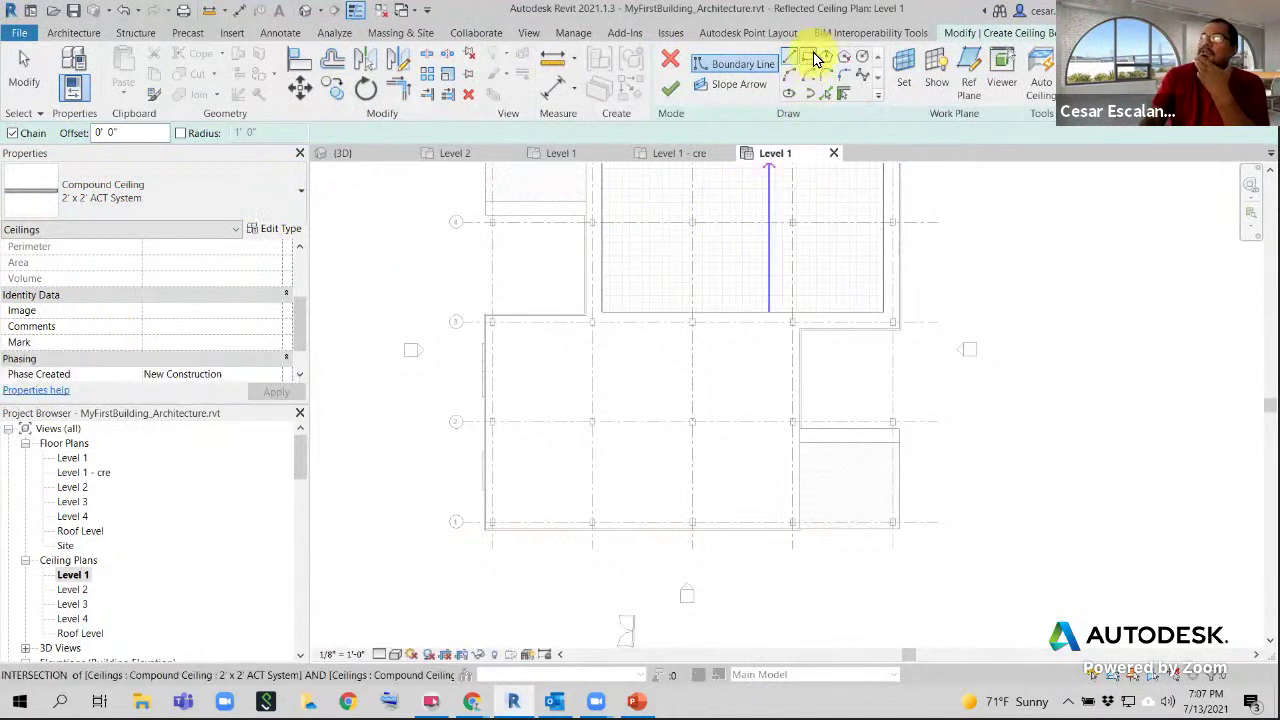
click(813, 57)
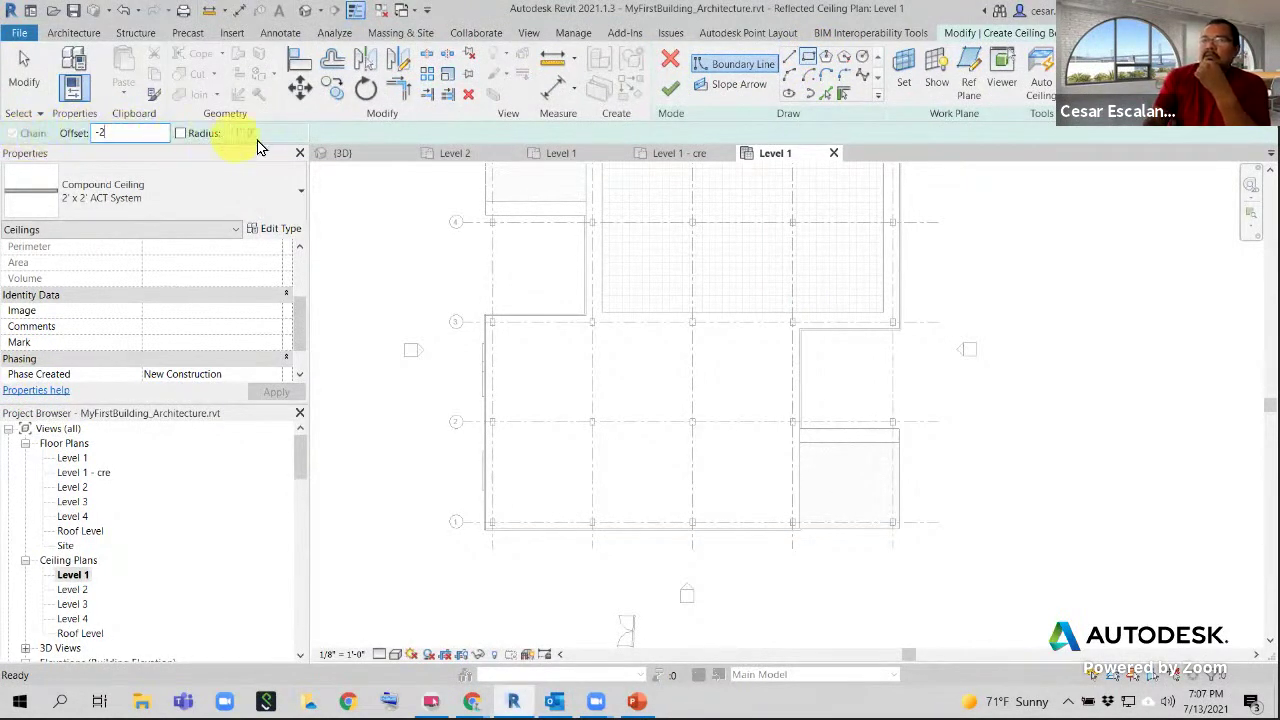
Draw the boundary between the columns at A3 and D1, finish the sketch to create the second ceiling, and deselect it
scroll(505, 338, up, 3)
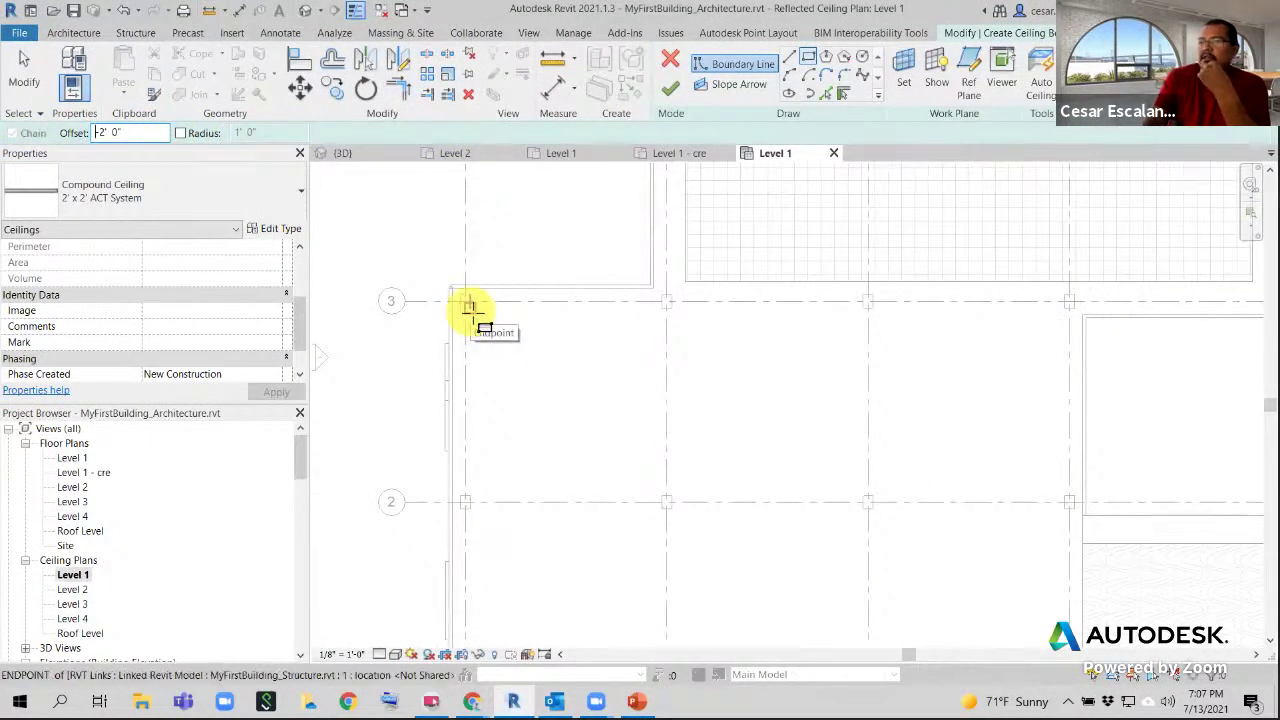
click(470, 305)
scroll(543, 408, down, 3)
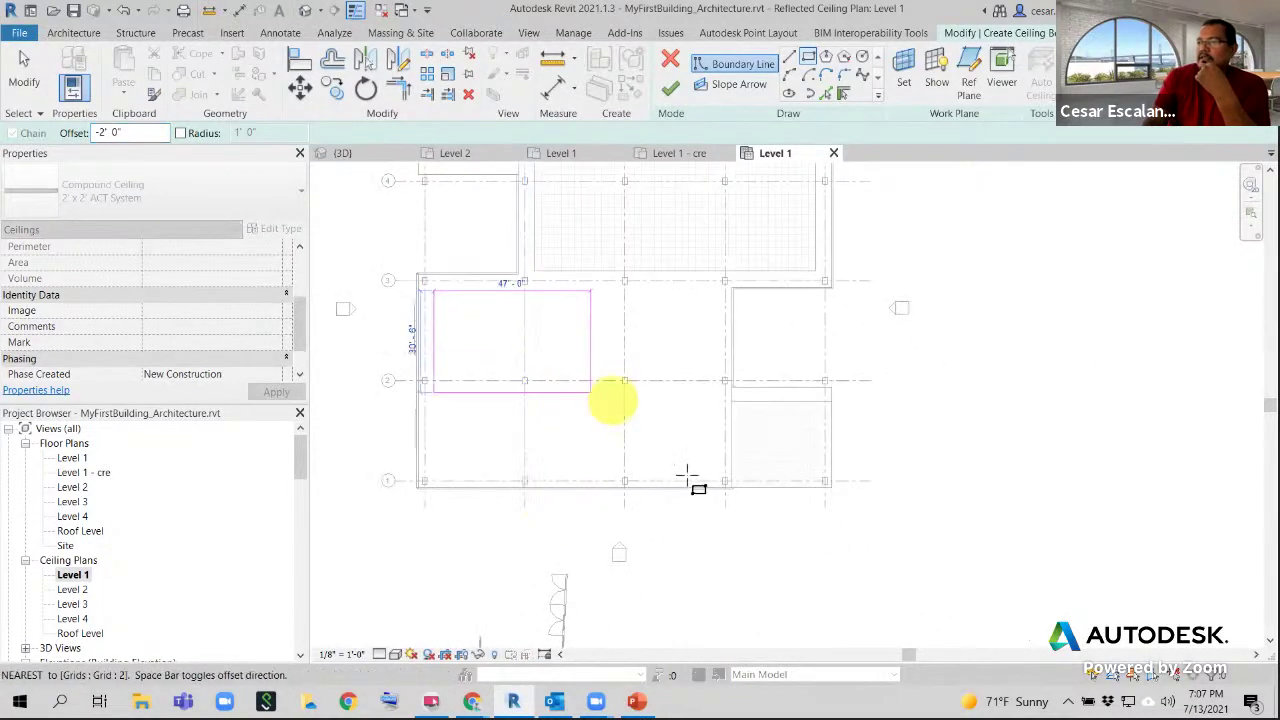
scroll(714, 490, up, 2)
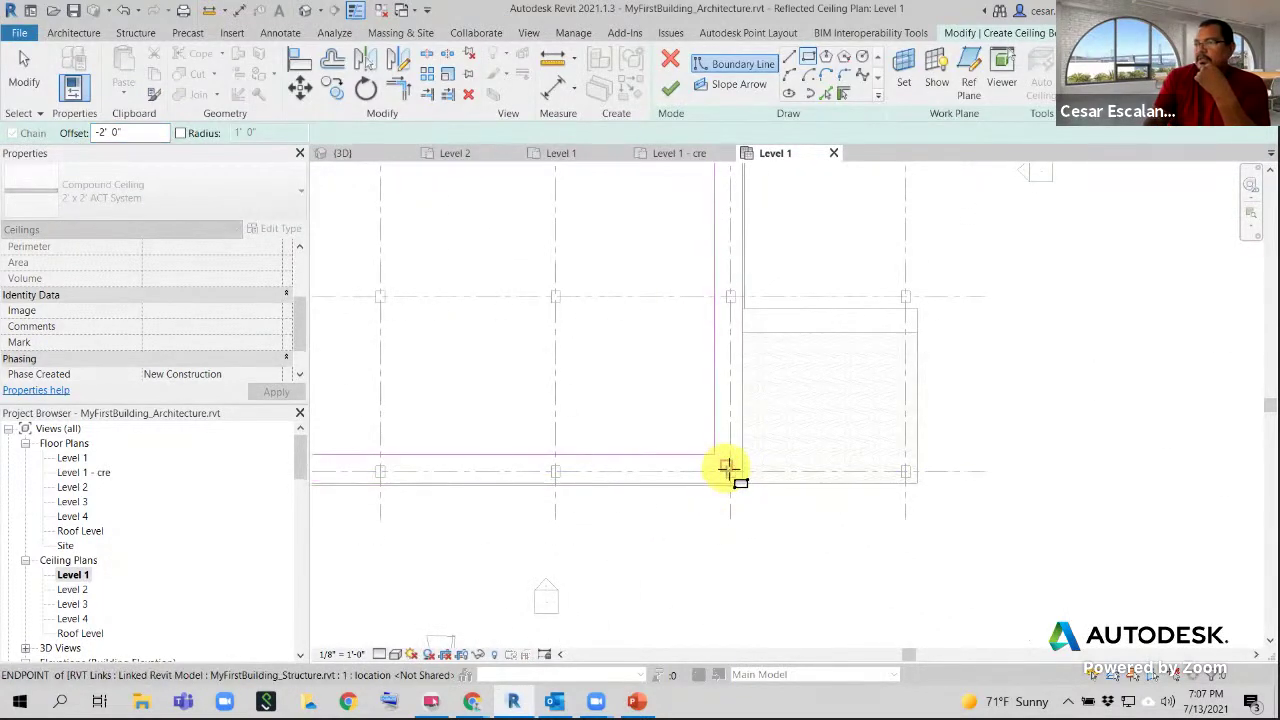
click(727, 467)
scroll(843, 443, down, 3)
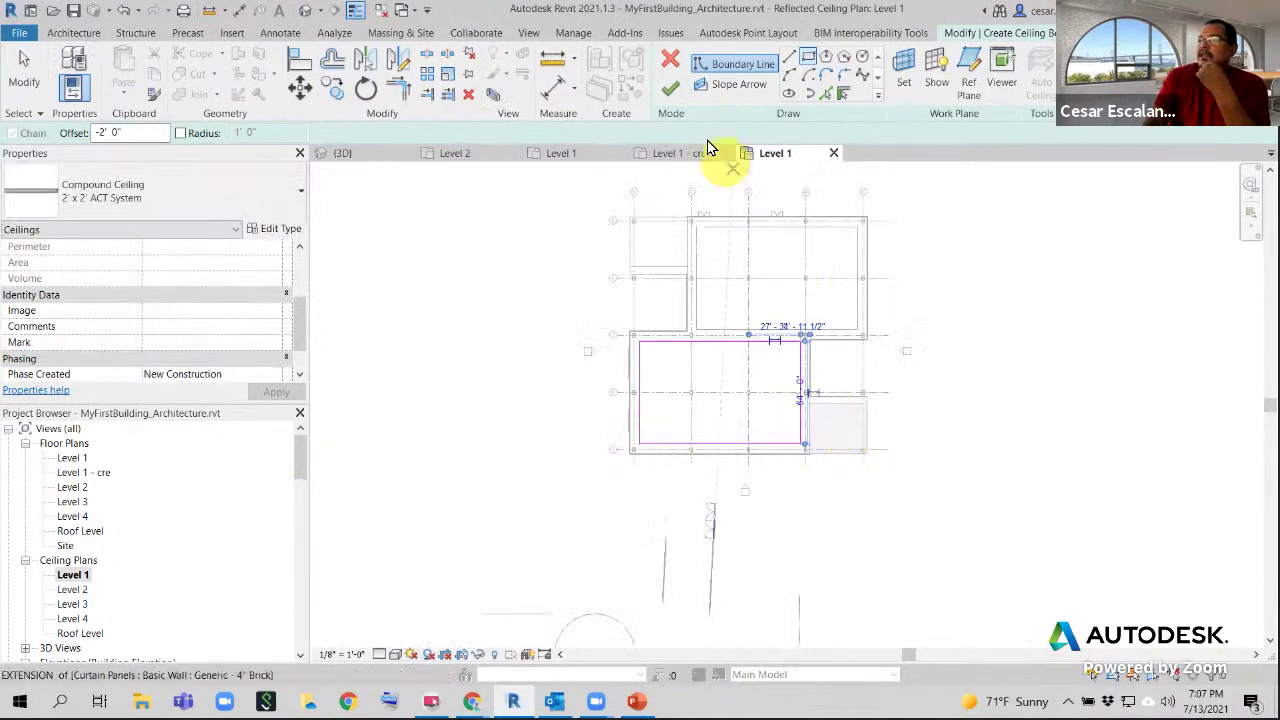
click(670, 93)
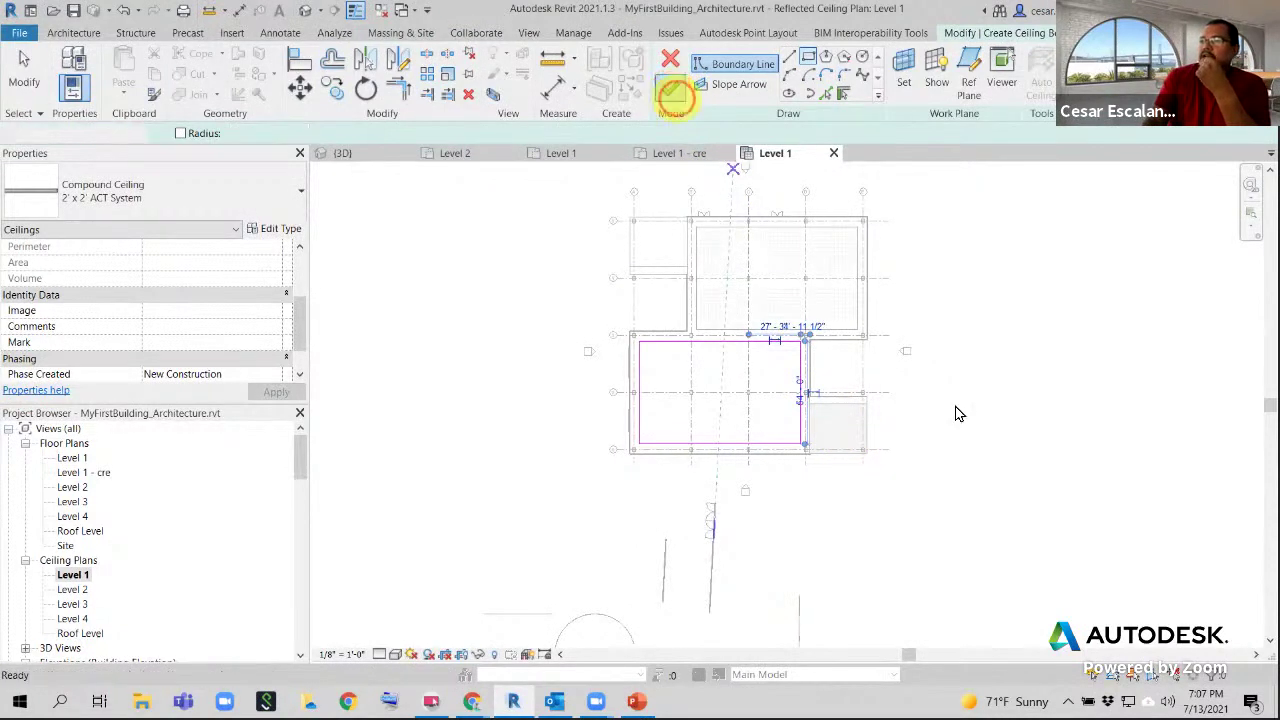
click(981, 500)
Examine how the tile grids of both ceilings meet their boundary edges and corners
scroll(857, 306, up, 4)
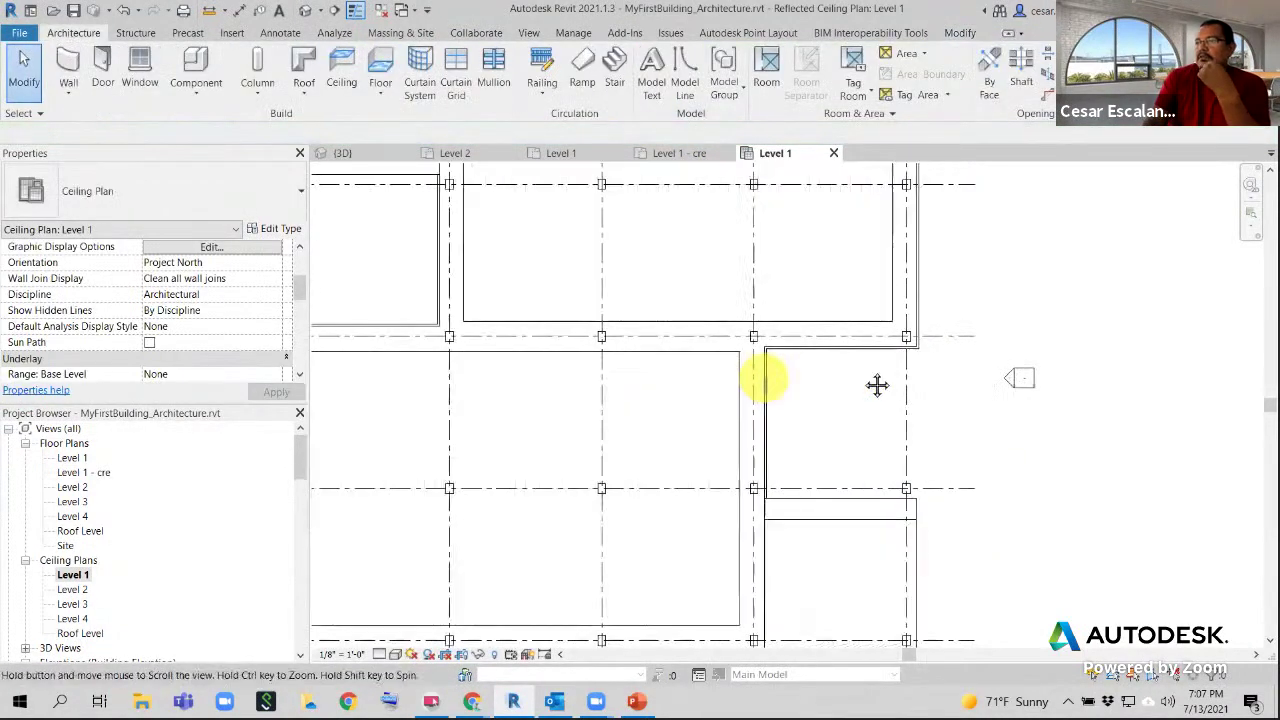
middle_drag(877, 385, 803, 477)
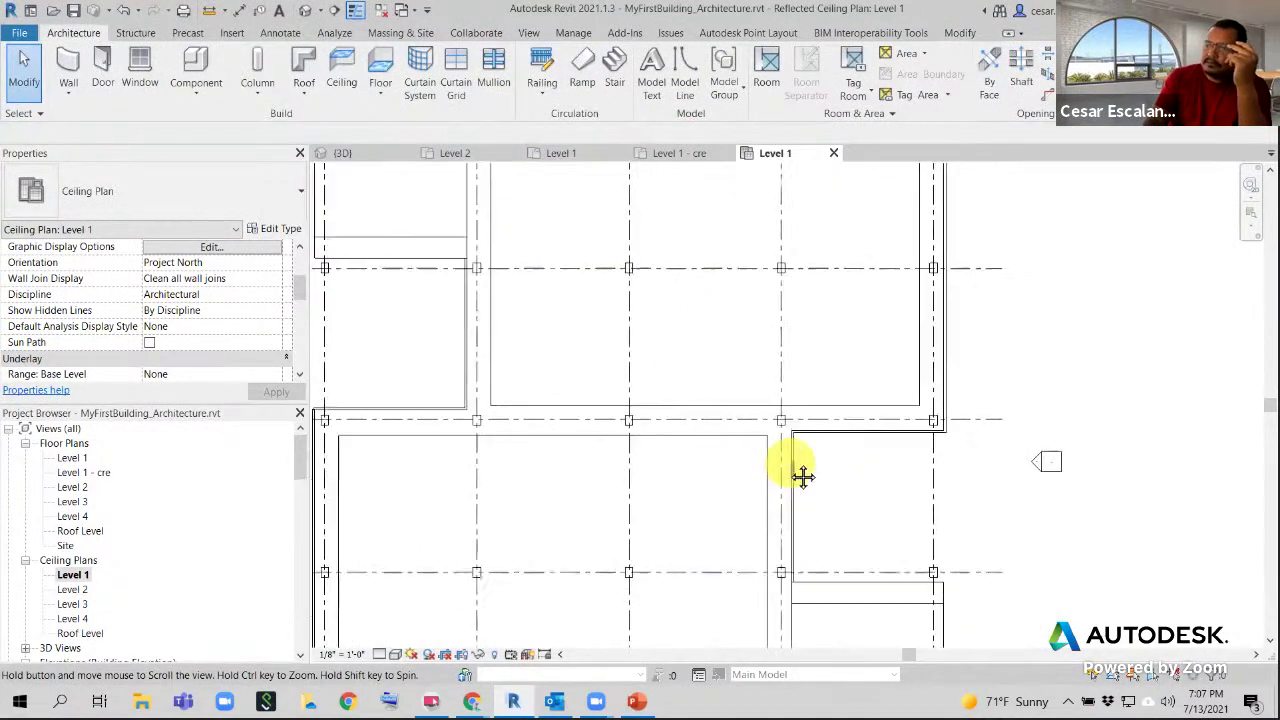
scroll(838, 303, up, 2)
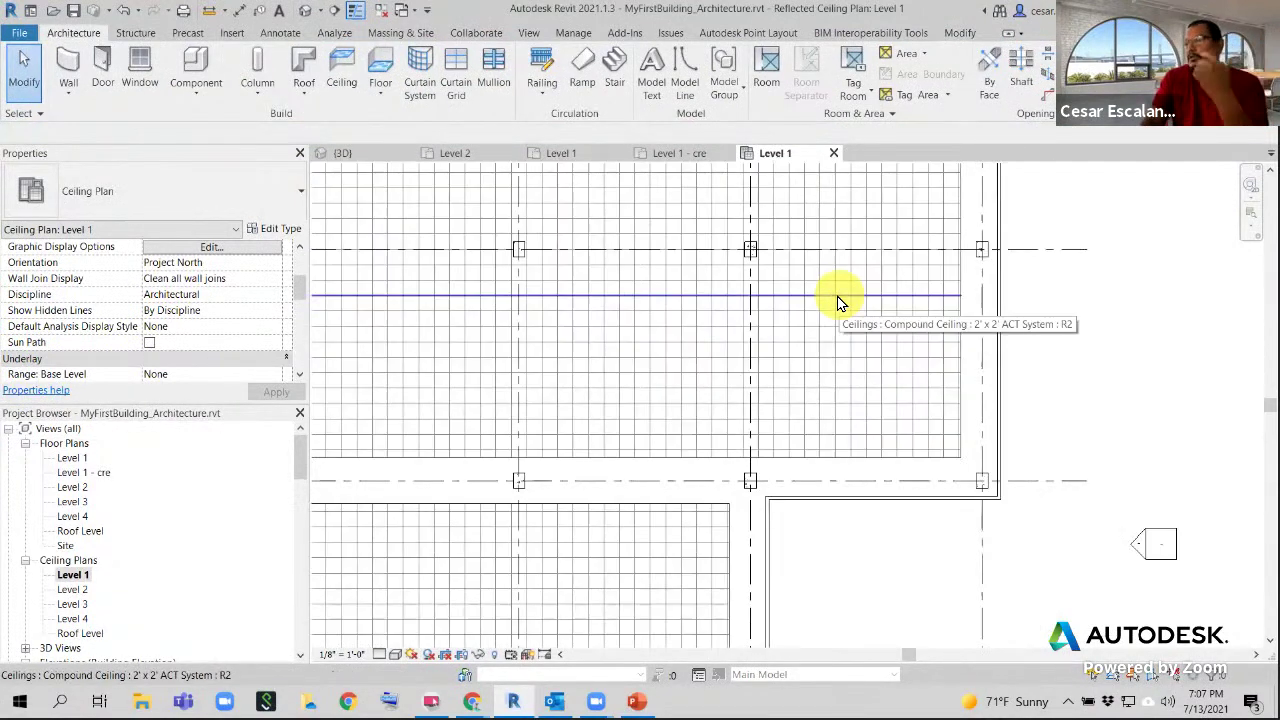
scroll(843, 345, down, 3)
middle_drag(778, 435, 700, 680)
scroll(650, 420, up, 3)
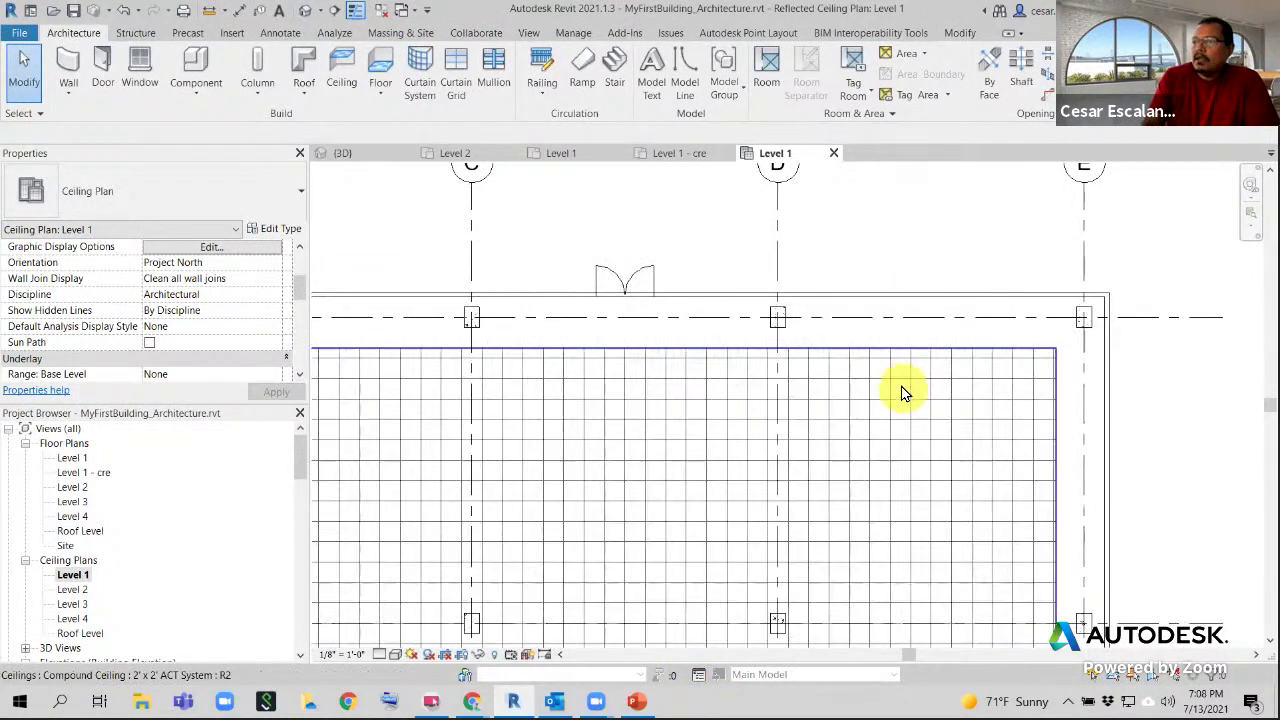
middle_drag(903, 391, 997, 191)
scroll(997, 191, down, 2)
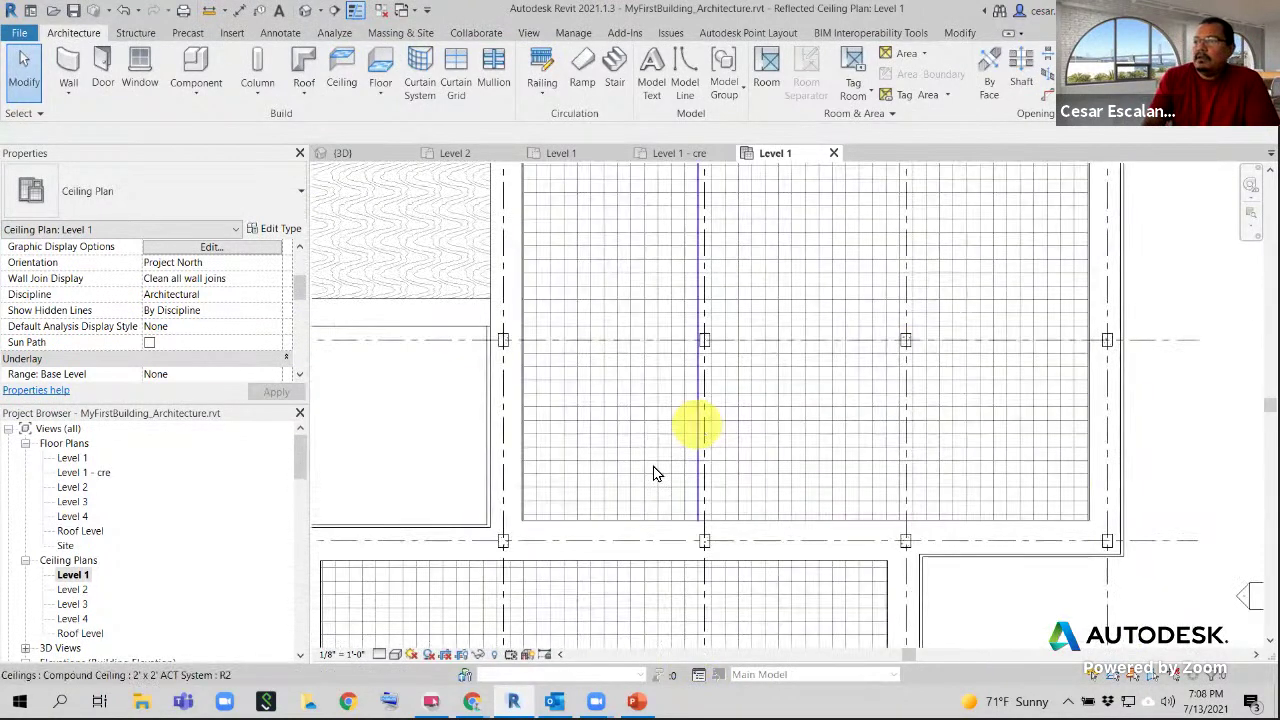
scroll(633, 495, up, 2)
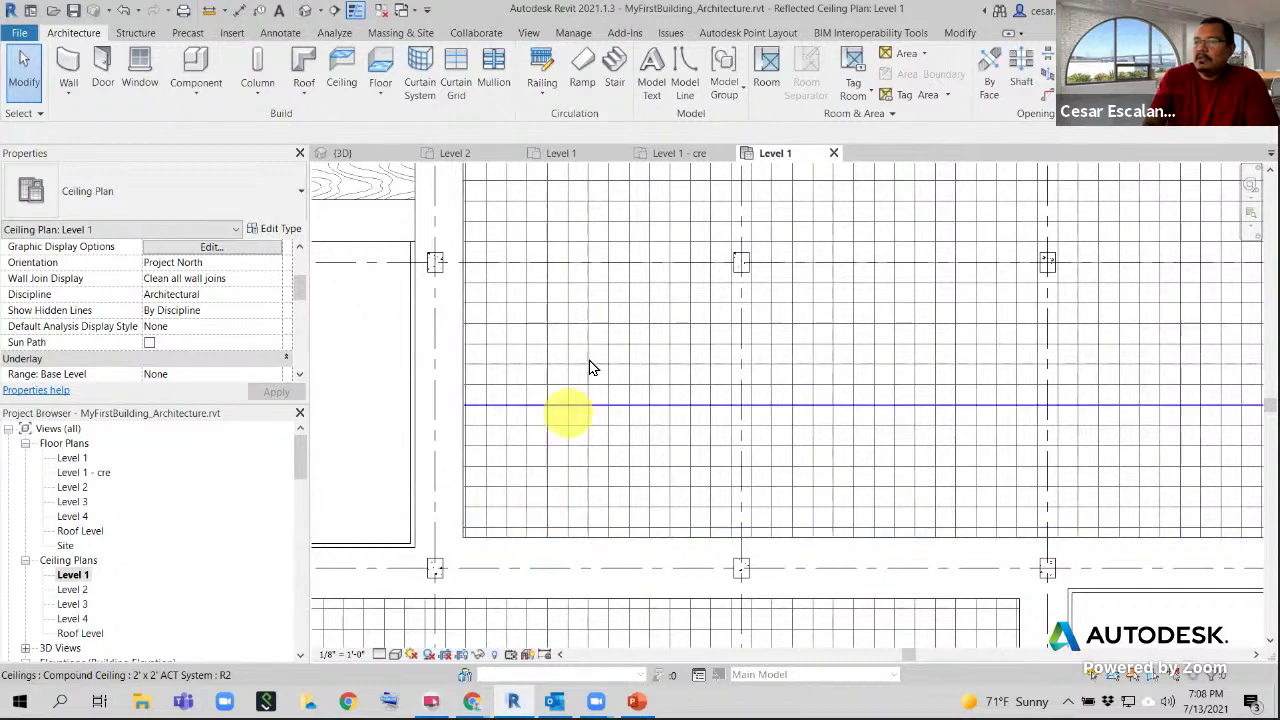
middle_drag(595, 353, 574, 608)
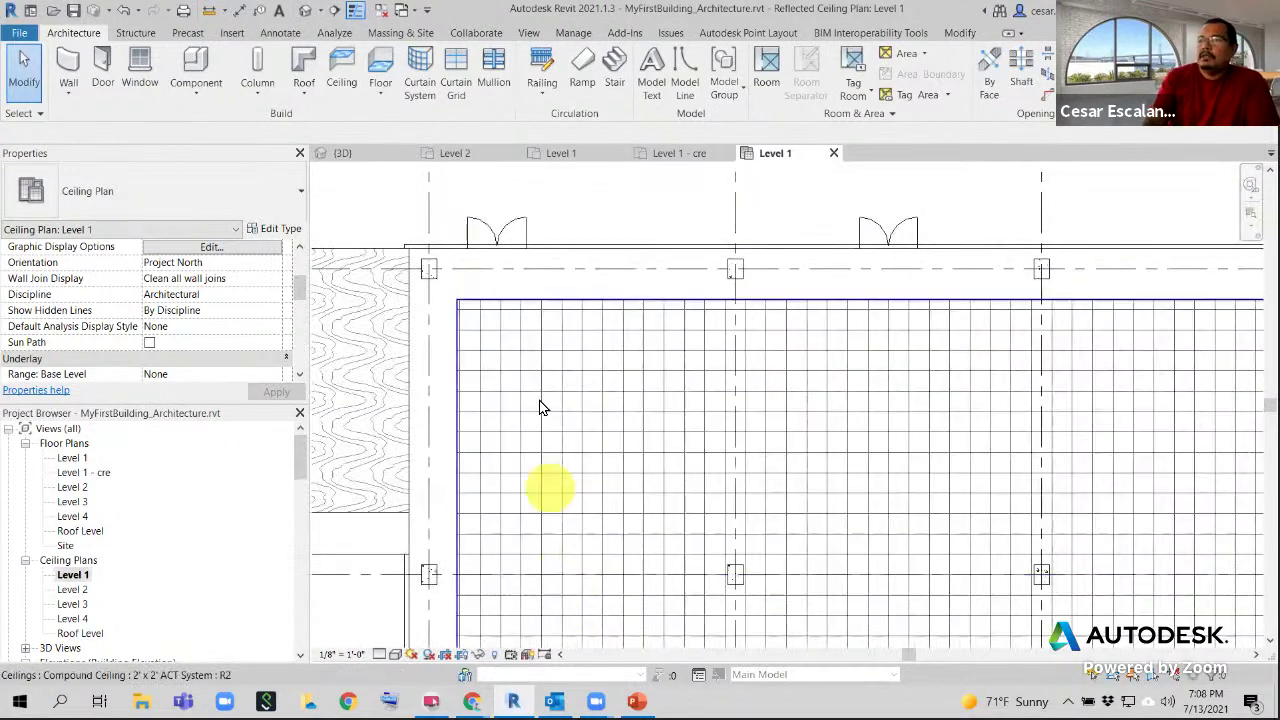
scroll(541, 374, up, 1)
scroll(541, 374, up, 1)
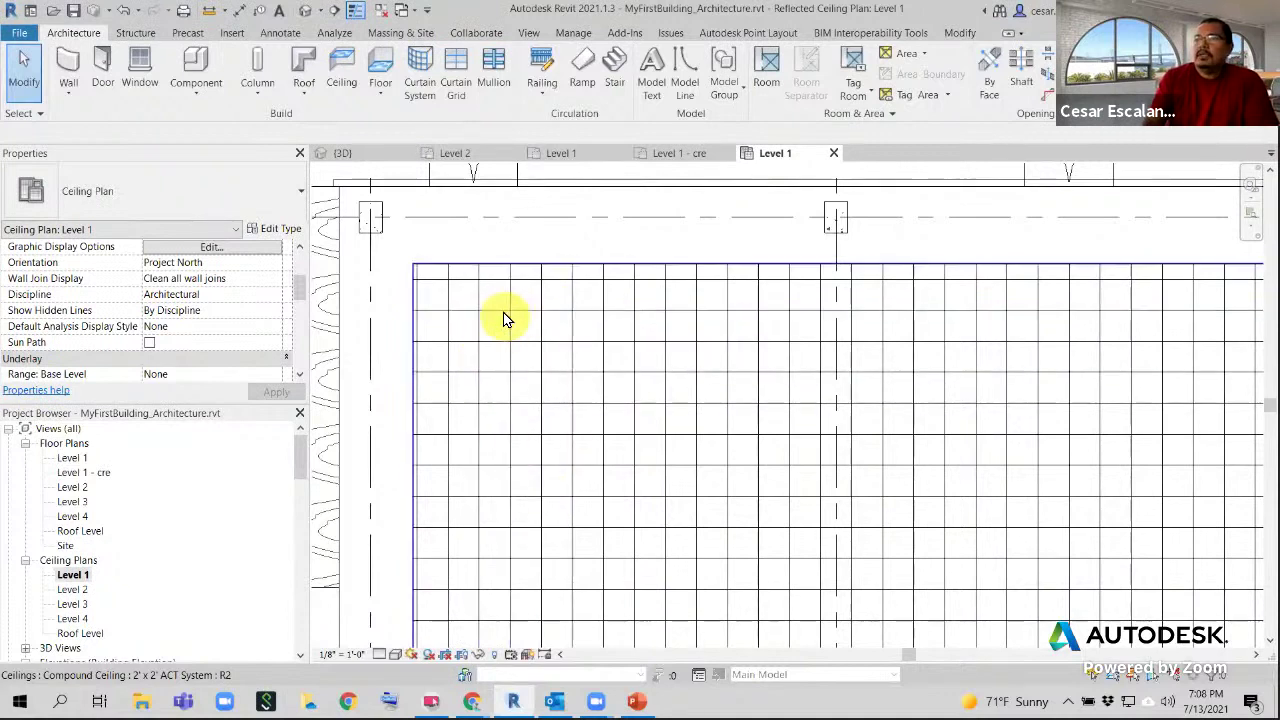
Shift the grid lines of the ceiling between B5 and E3 vertically and horizontally near its upper-left corner to reposition the tile pattern
middle_drag(514, 322, 593, 344)
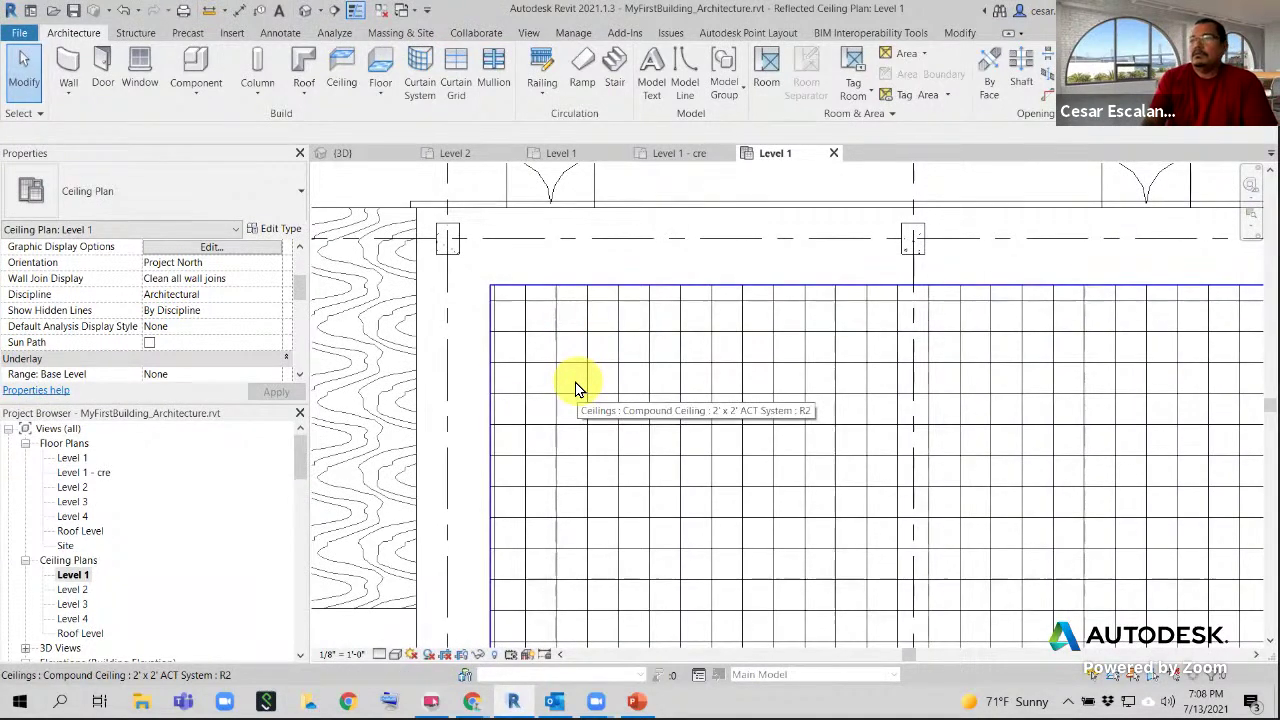
scroll(531, 327, up, 1)
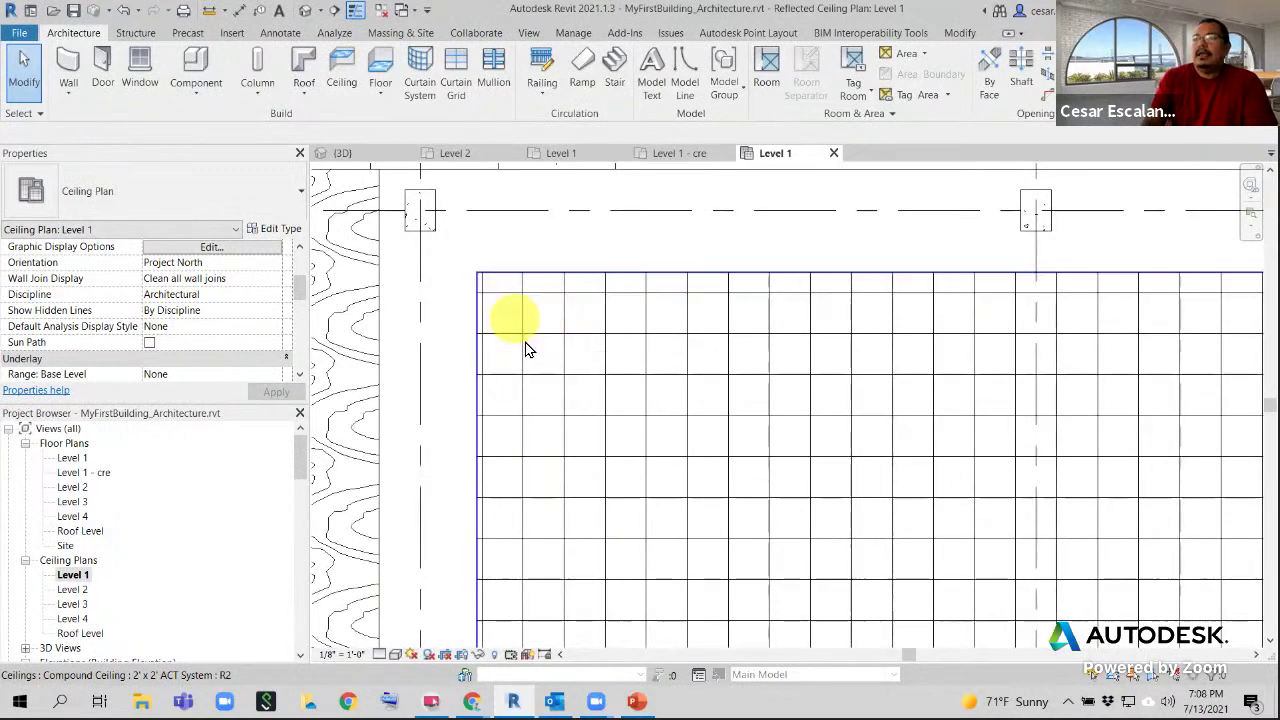
scroll(530, 340, up, 1)
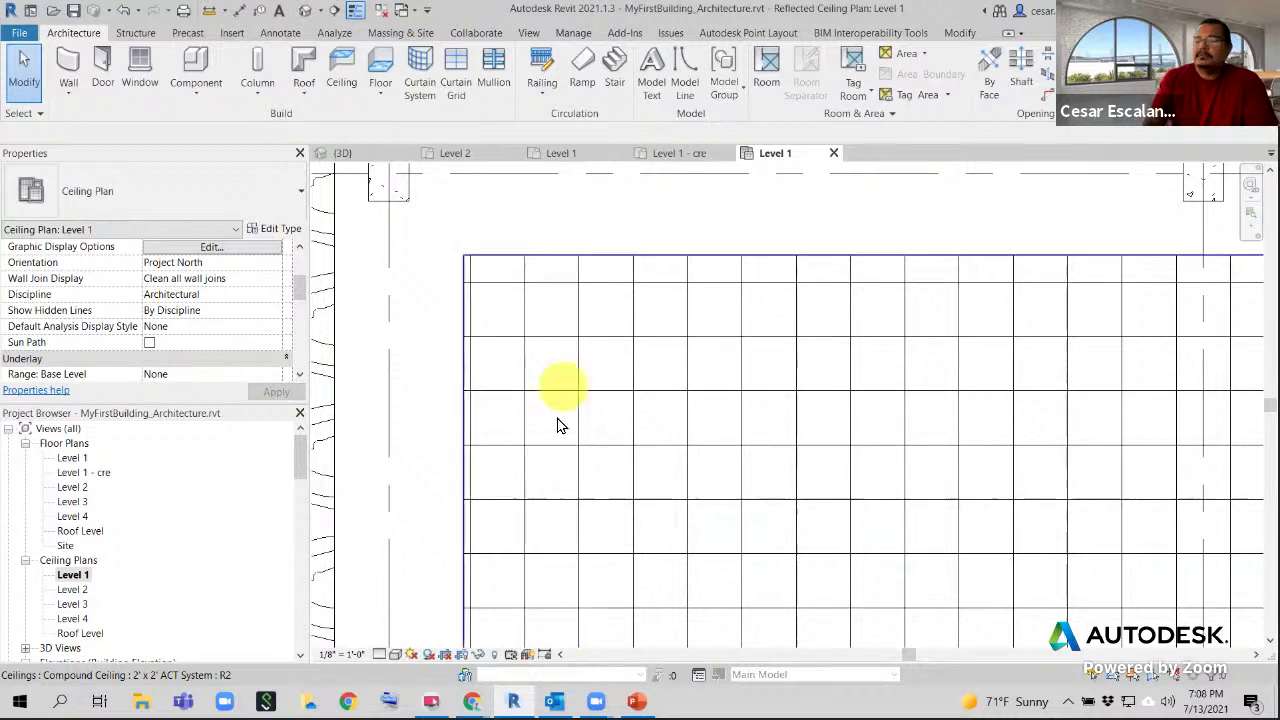
middle_drag(571, 354, 722, 330)
scroll(722, 330, up, 1)
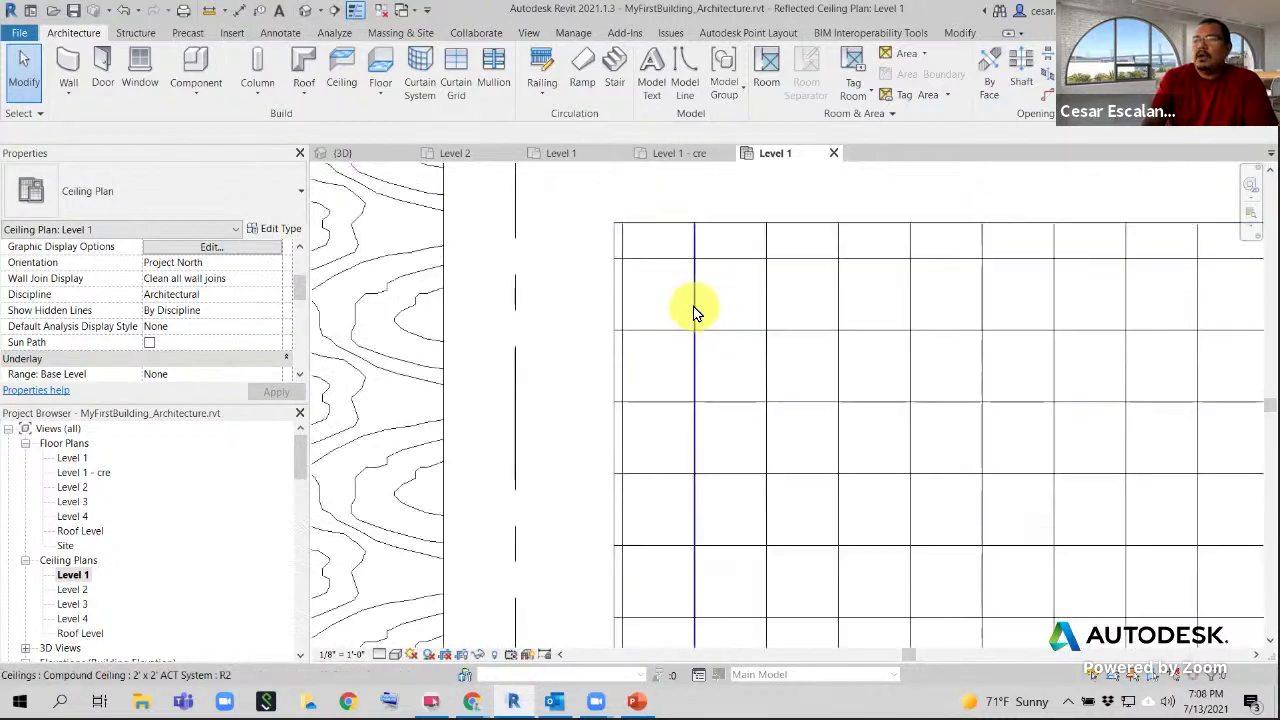
click(694, 313)
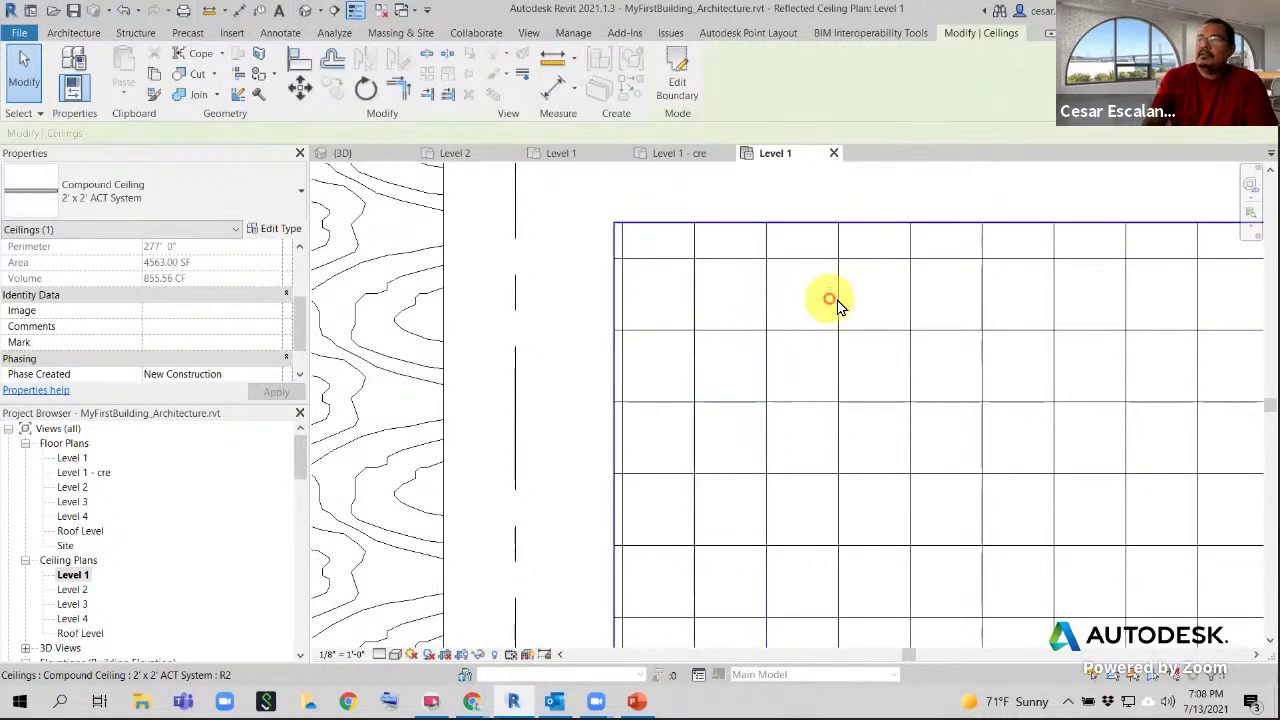
middle_drag(908, 306, 783, 347)
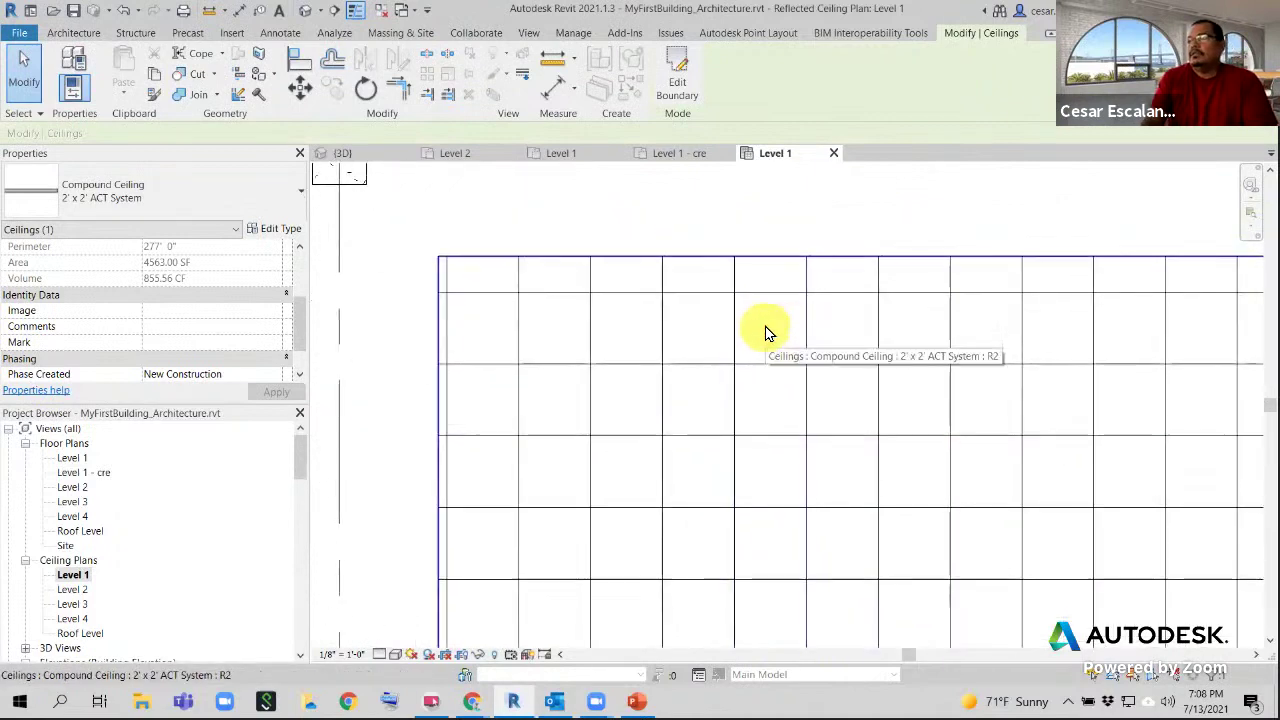
drag(870, 355, 824, 415)
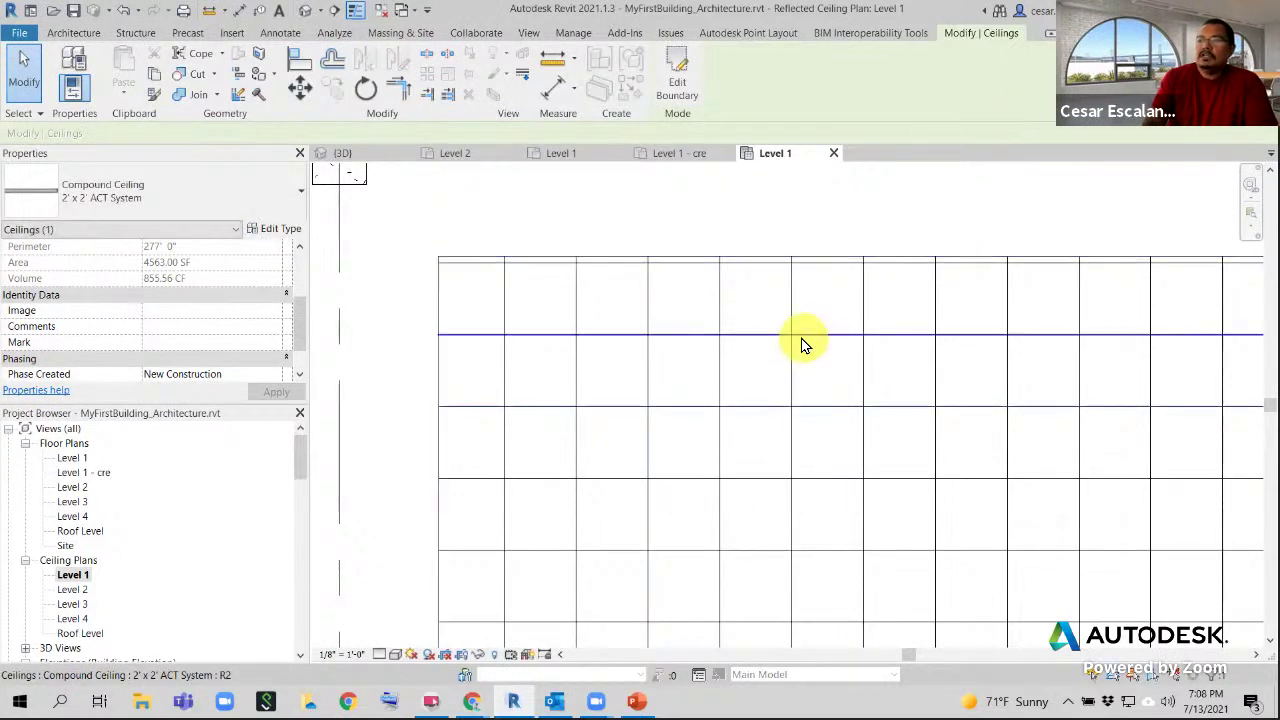
drag(820, 334, 820, 374)
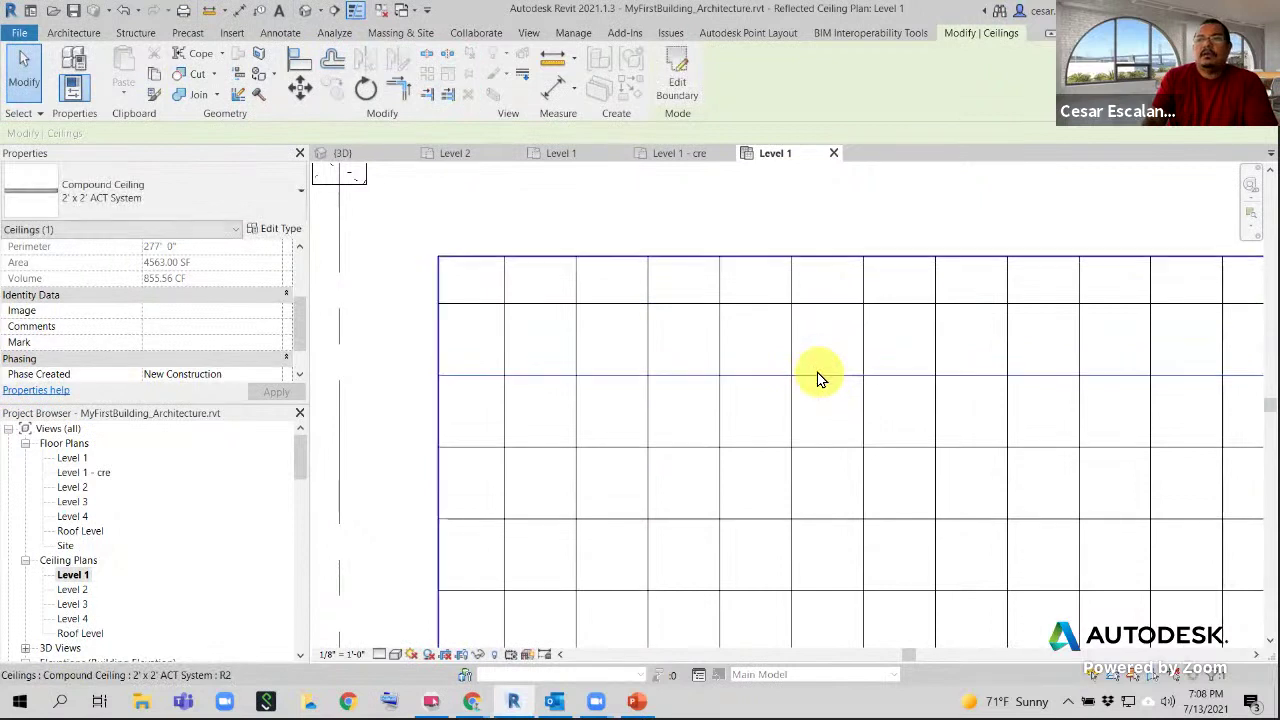
drag(504, 330, 534, 333)
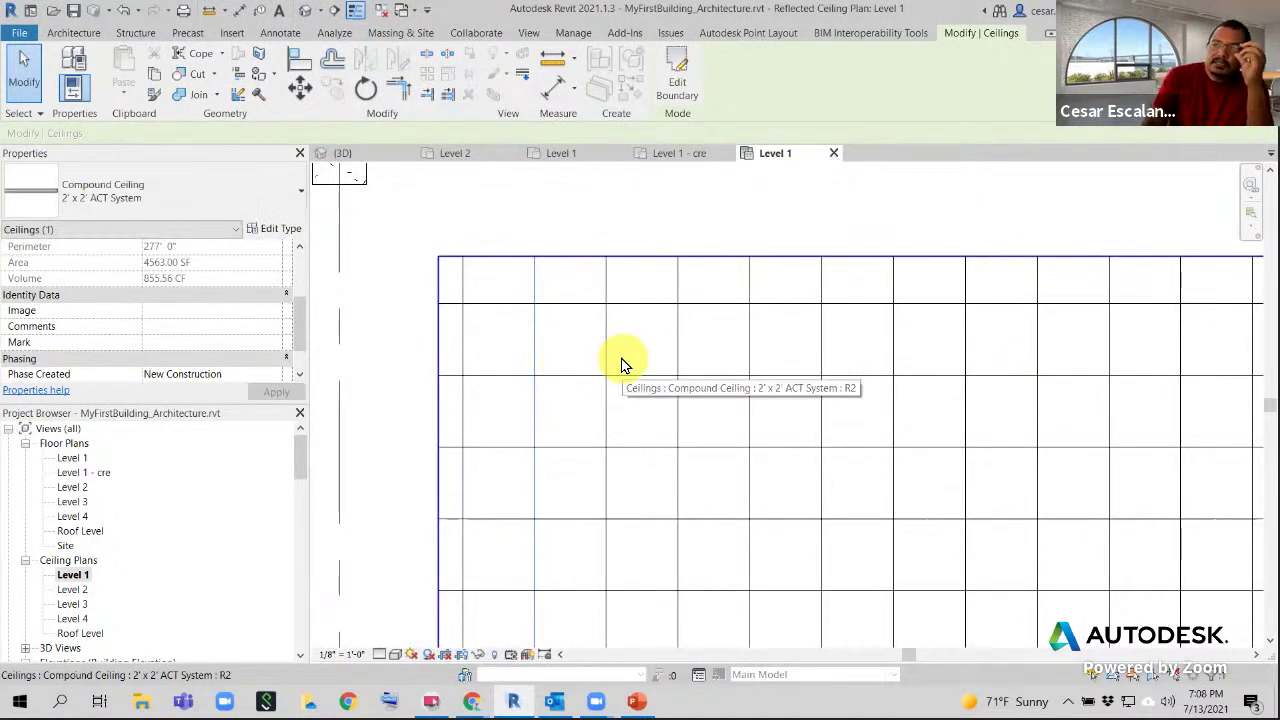
scroll(474, 315, up, 1)
middle_drag(493, 284, 630, 351)
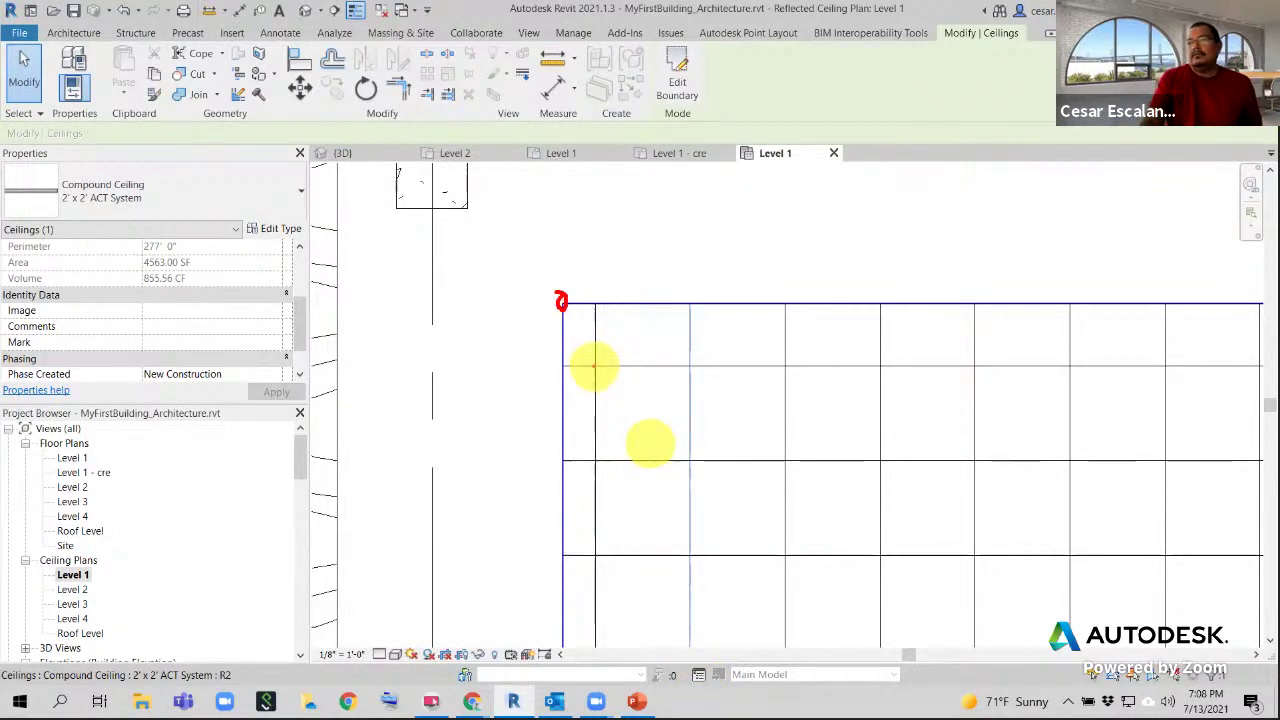
mouse_move(594, 366)
mouse_down()
mouse_move(631, 323)
mouse_move(623, 243)
mouse_move(570, 285)
mouse_move(590, 285)
mouse_move(457, 351)
mouse_move(338, 350)
mouse_up()
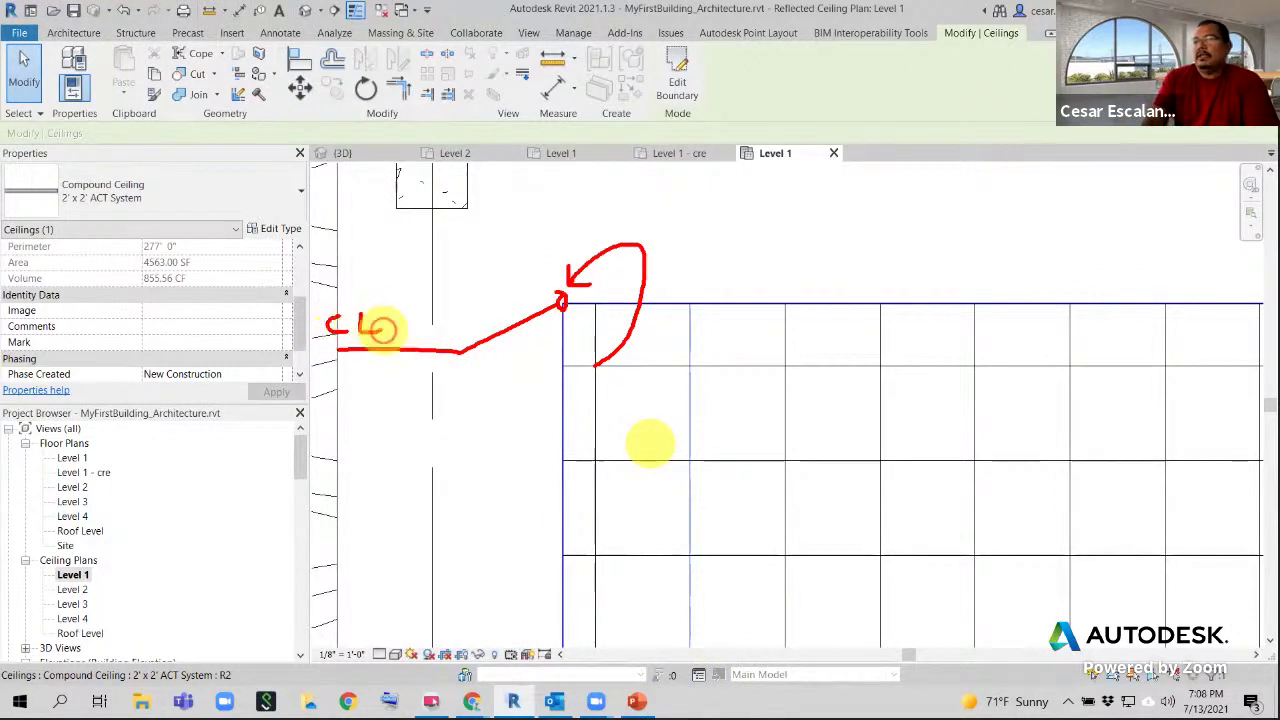
drag(430, 316, 409, 336)
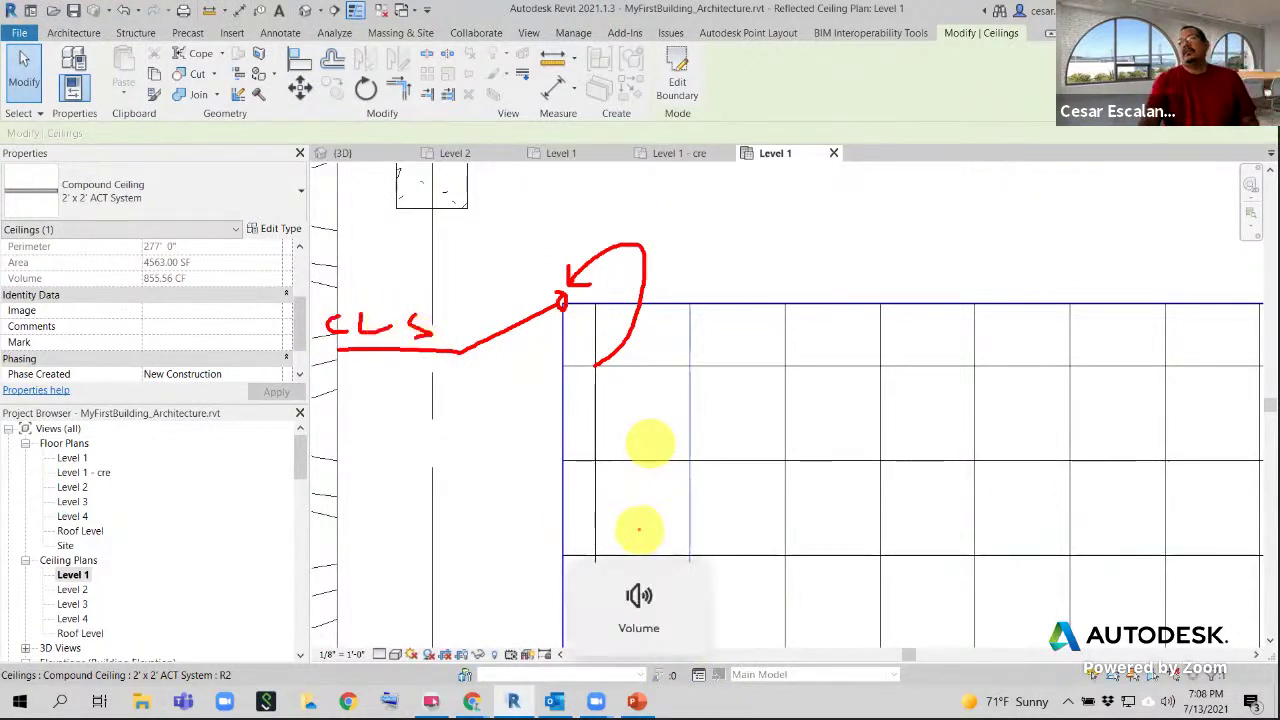
key(Escape)
key(Escape)
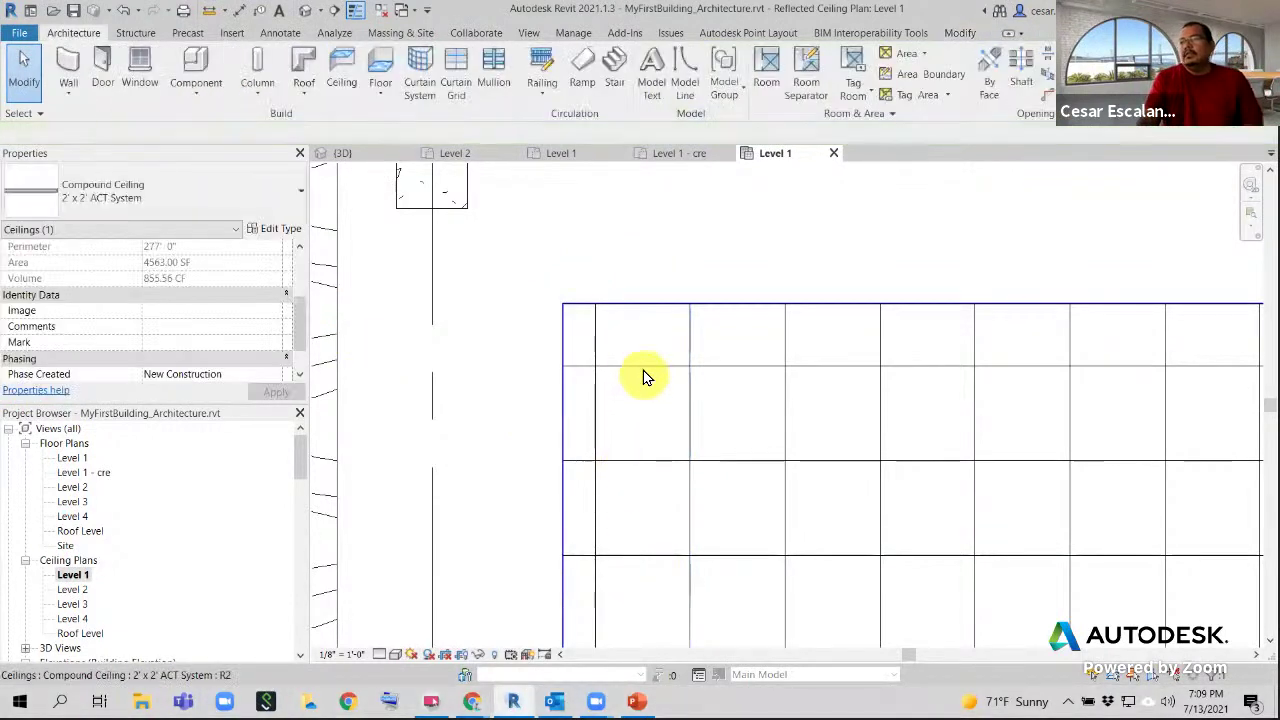
Move the tile grid of the ceiling between B5 and E3 so a grid intersection lands on its upper-left boundary corner
click(643, 374)
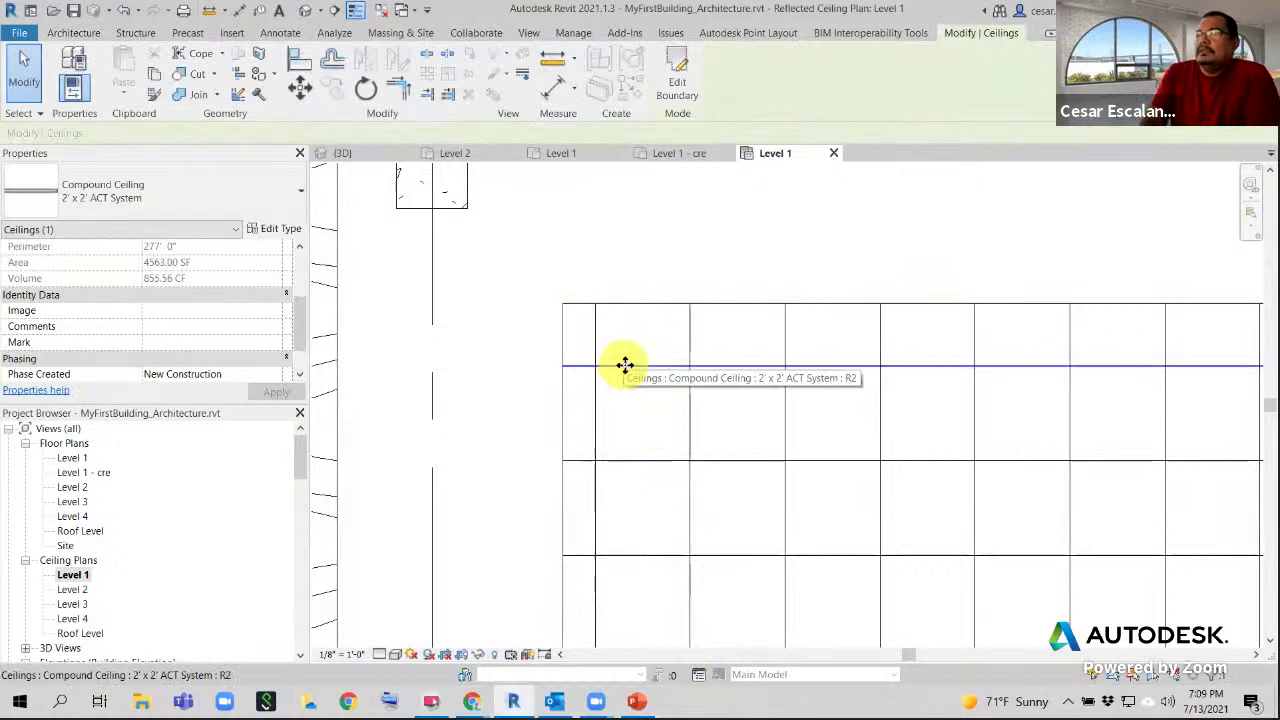
click(298, 87)
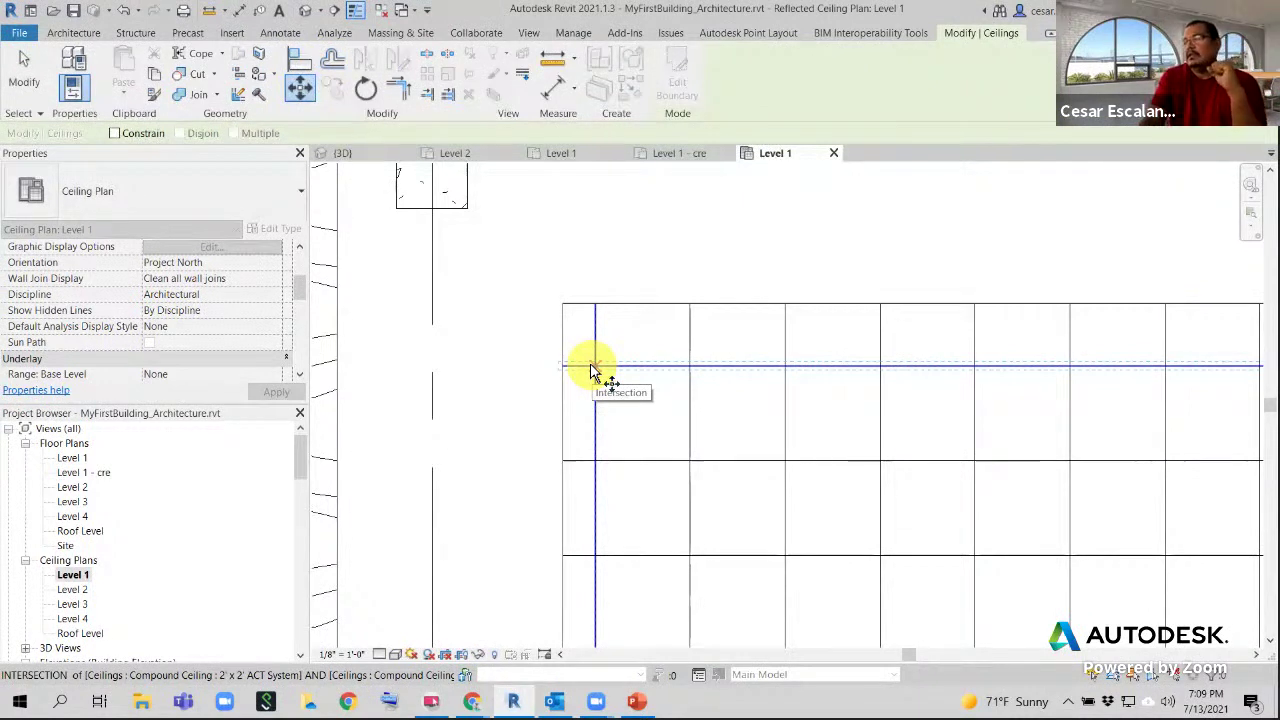
click(594, 367)
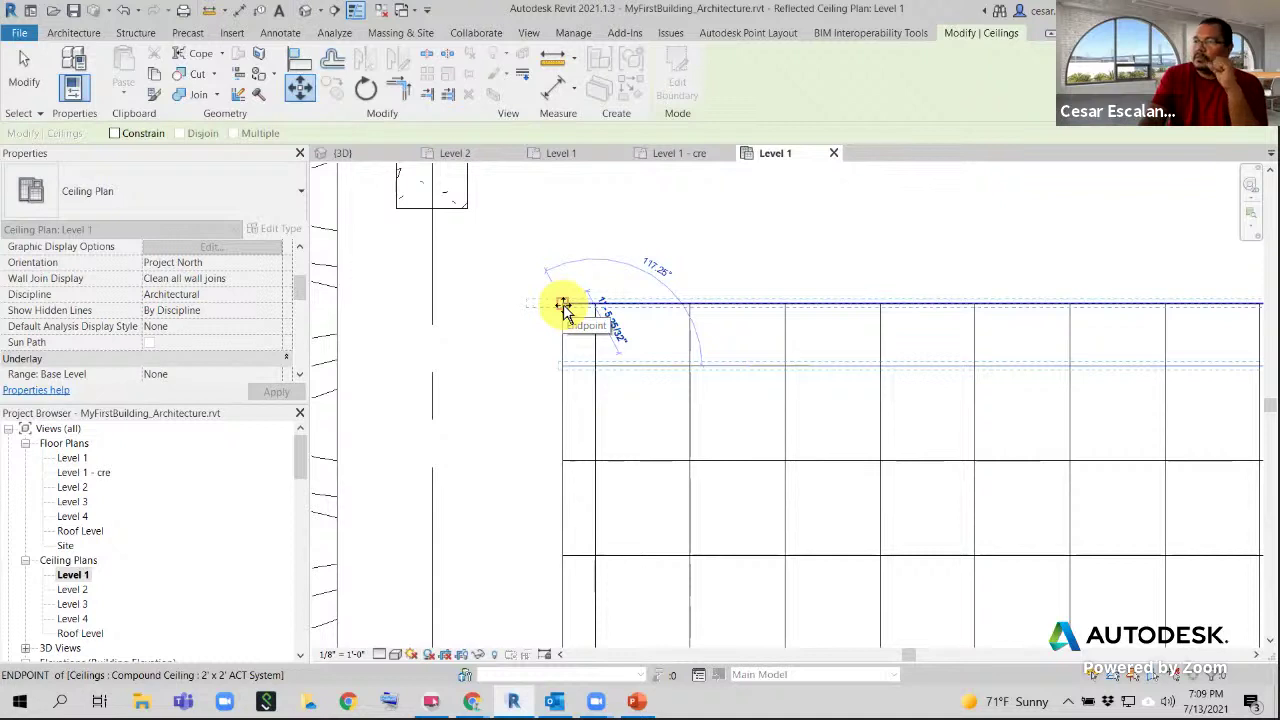
click(563, 304)
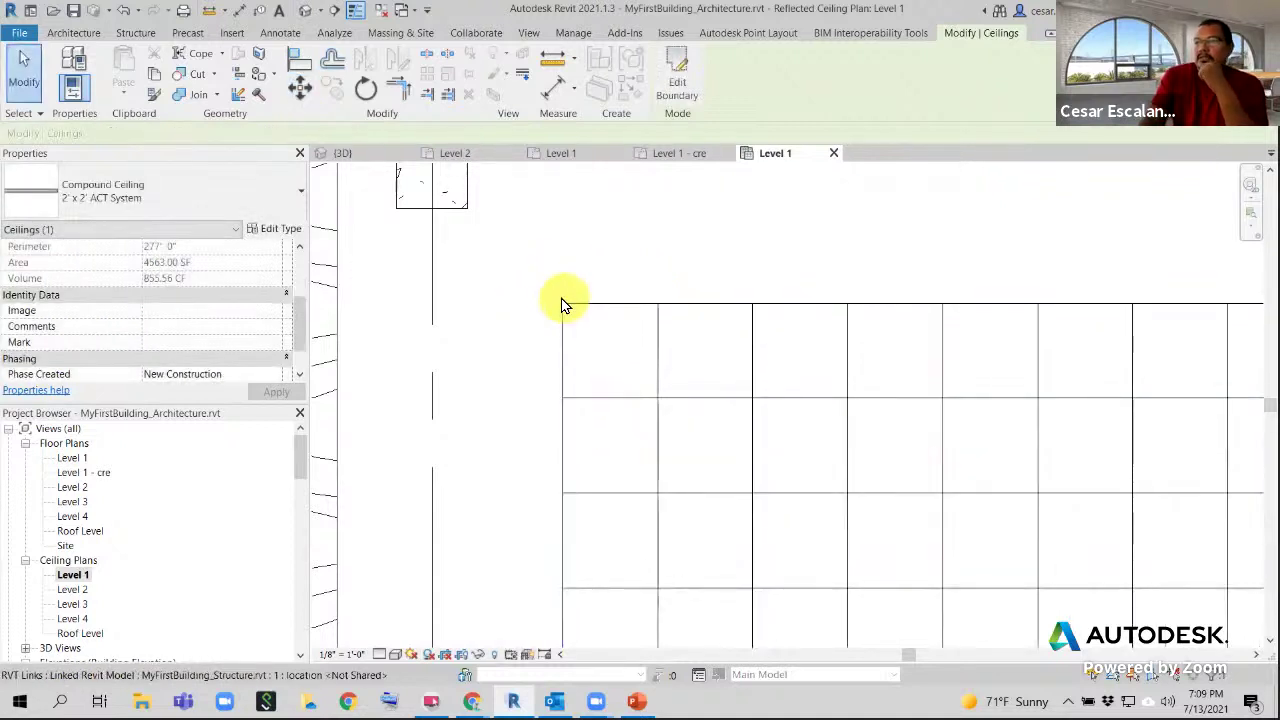
Examine how the realigned tile grid meets the boundary edges and corners of the ceiling between B5 and E3
scroll(564, 310, down, 3)
scroll(561, 304, down, 1)
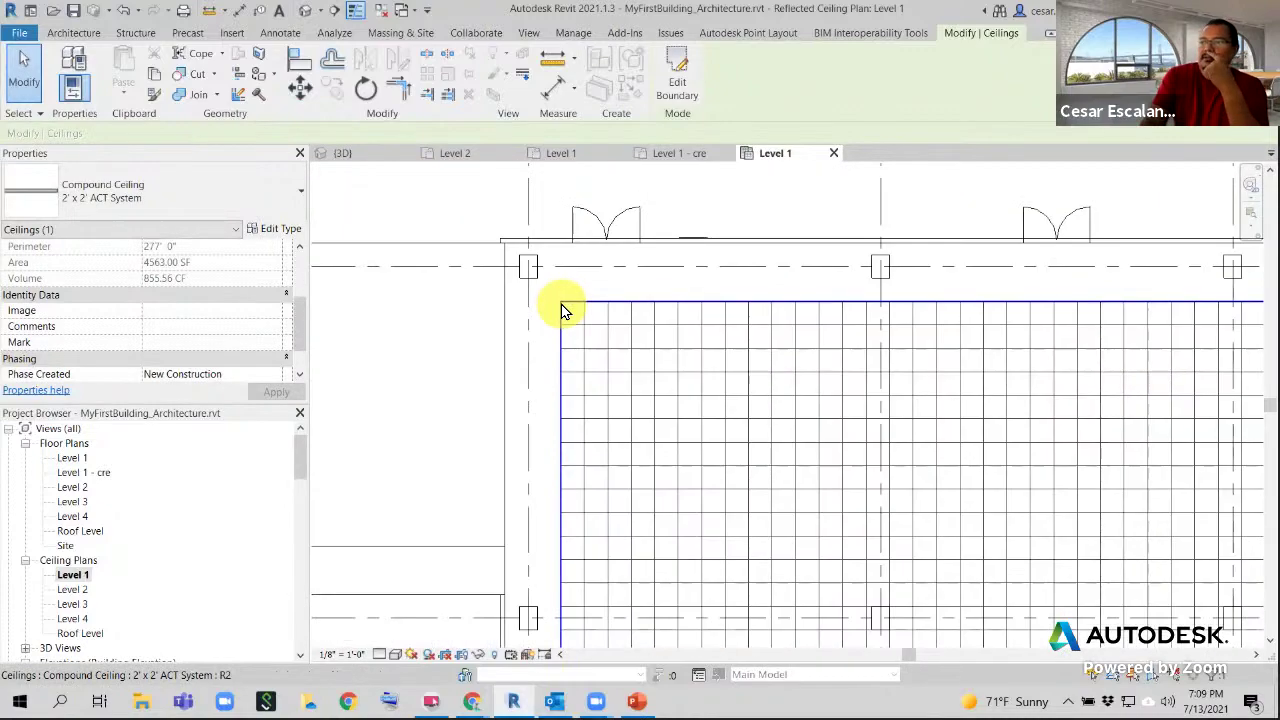
middle_drag(1206, 563, 810, 312)
scroll(810, 312, down, 3)
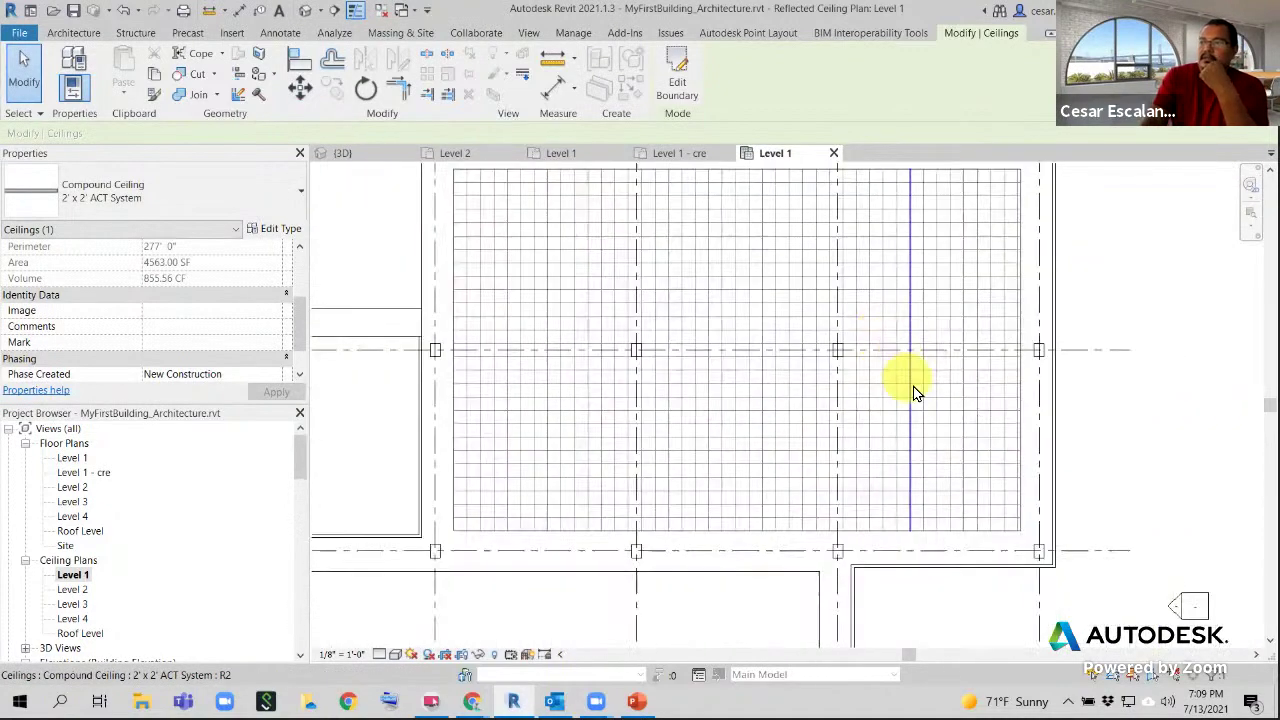
middle_drag(608, 409, 687, 451)
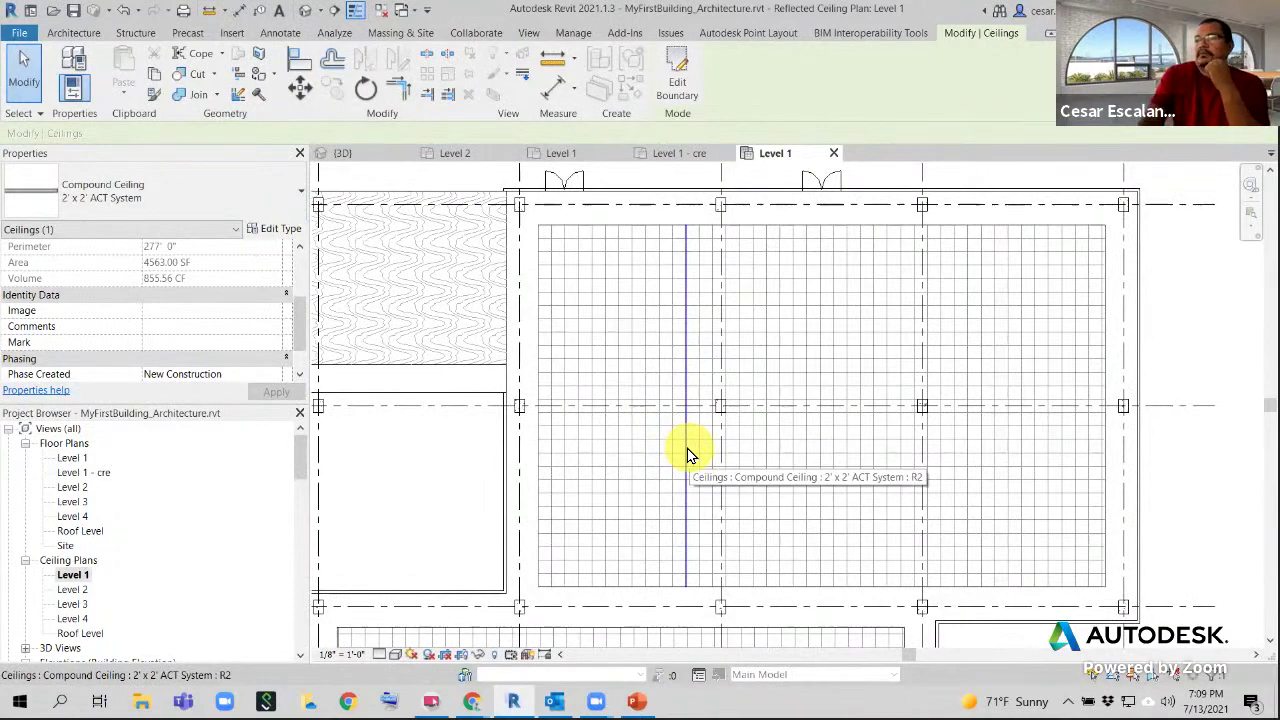
scroll(695, 430, down, 2)
scroll(608, 310, up, 2)
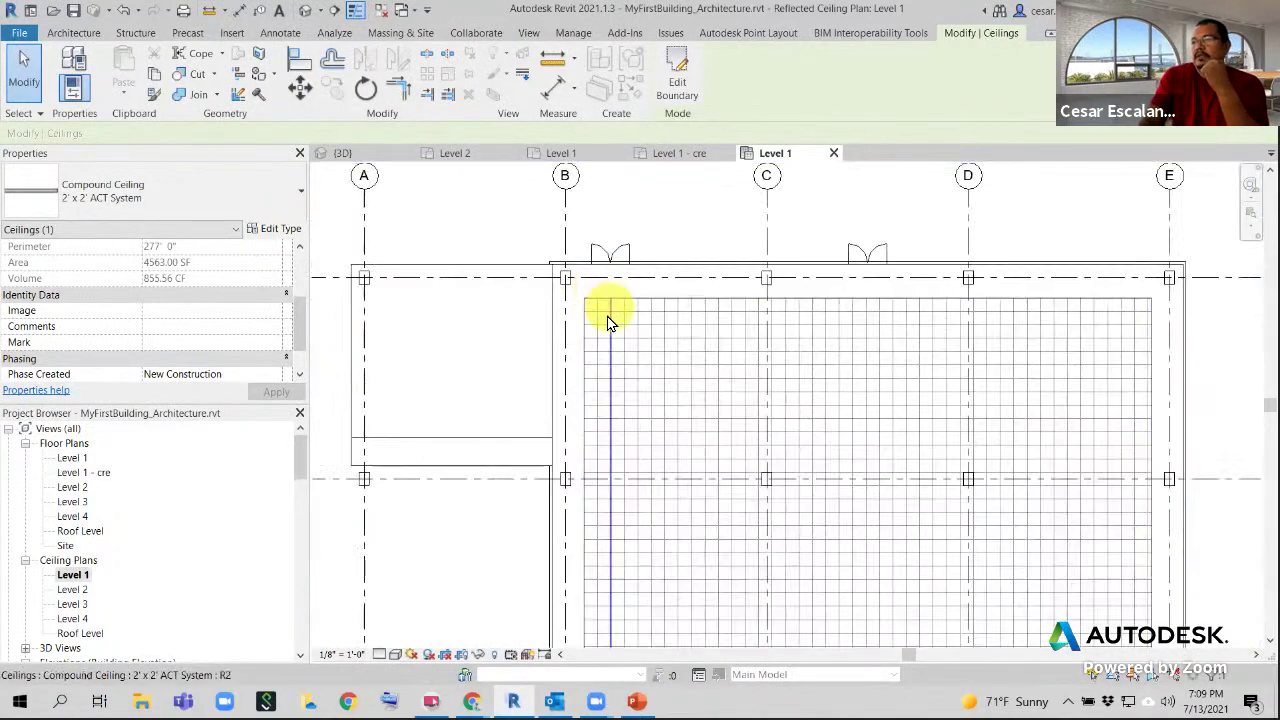
scroll(606, 320, up, 3)
middle_drag(600, 277, 643, 357)
scroll(643, 357, down, 1)
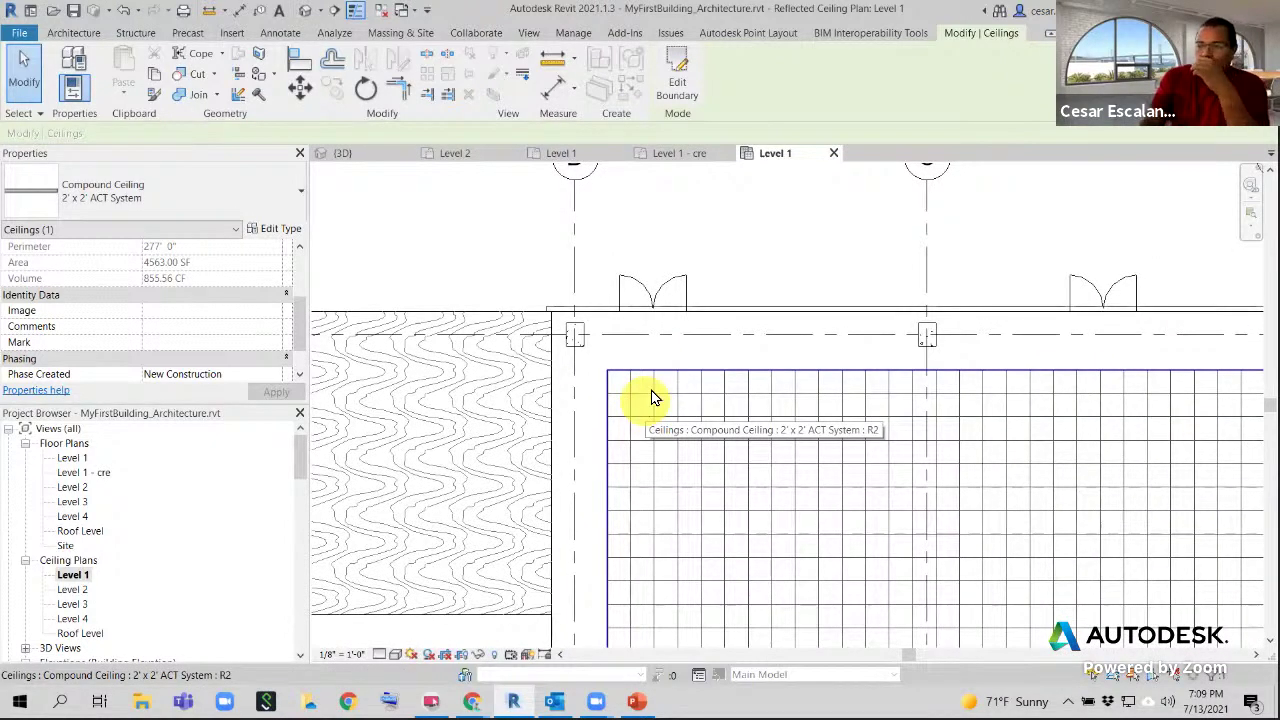
scroll(625, 375, up, 2)
scroll(636, 390, down, 2)
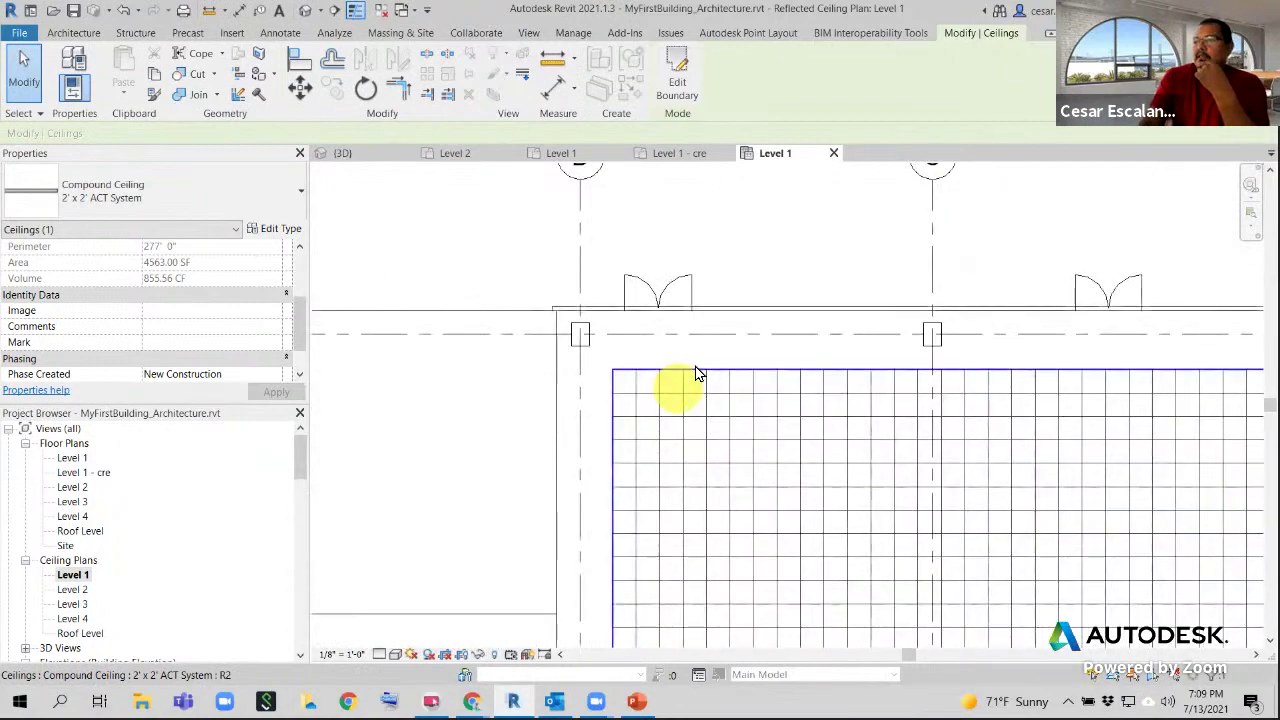
middle_drag(698, 368, 678, 158)
scroll(696, 236, down, 2)
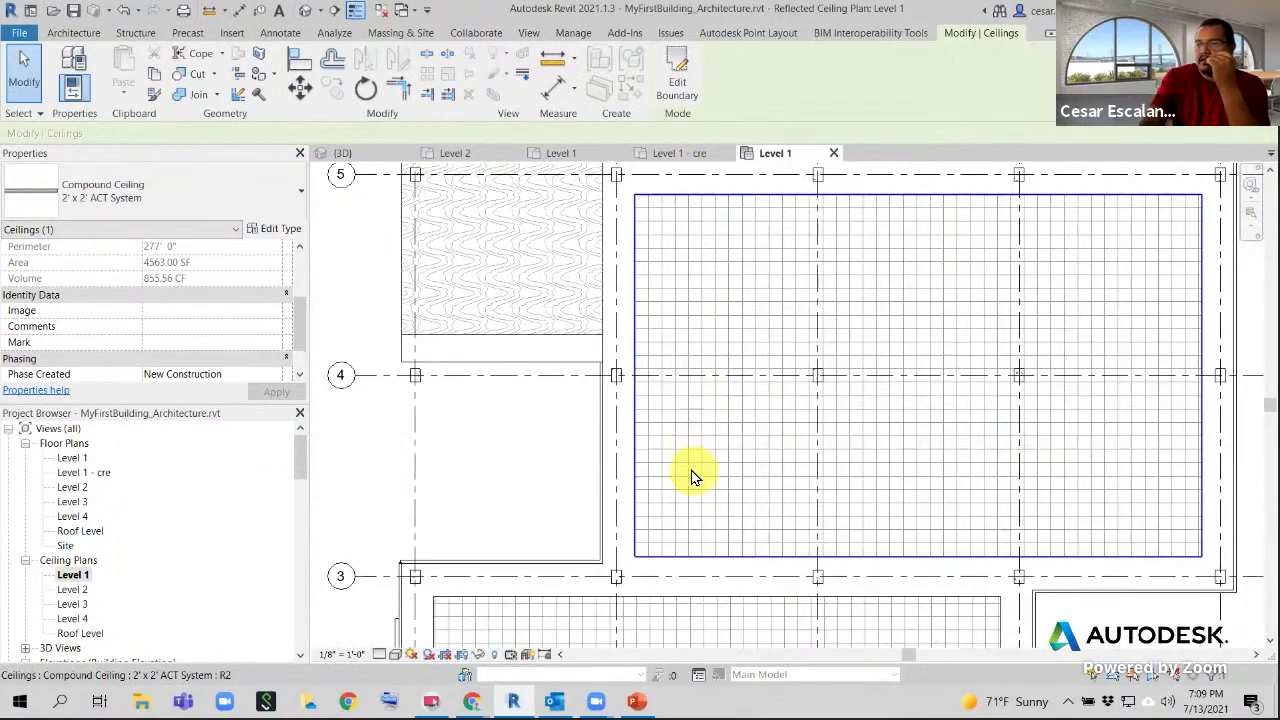
Shift the upper ceiling's grid lines about half a tile vertically and horizontally away from its upper-left corner
scroll(694, 476, up, 2)
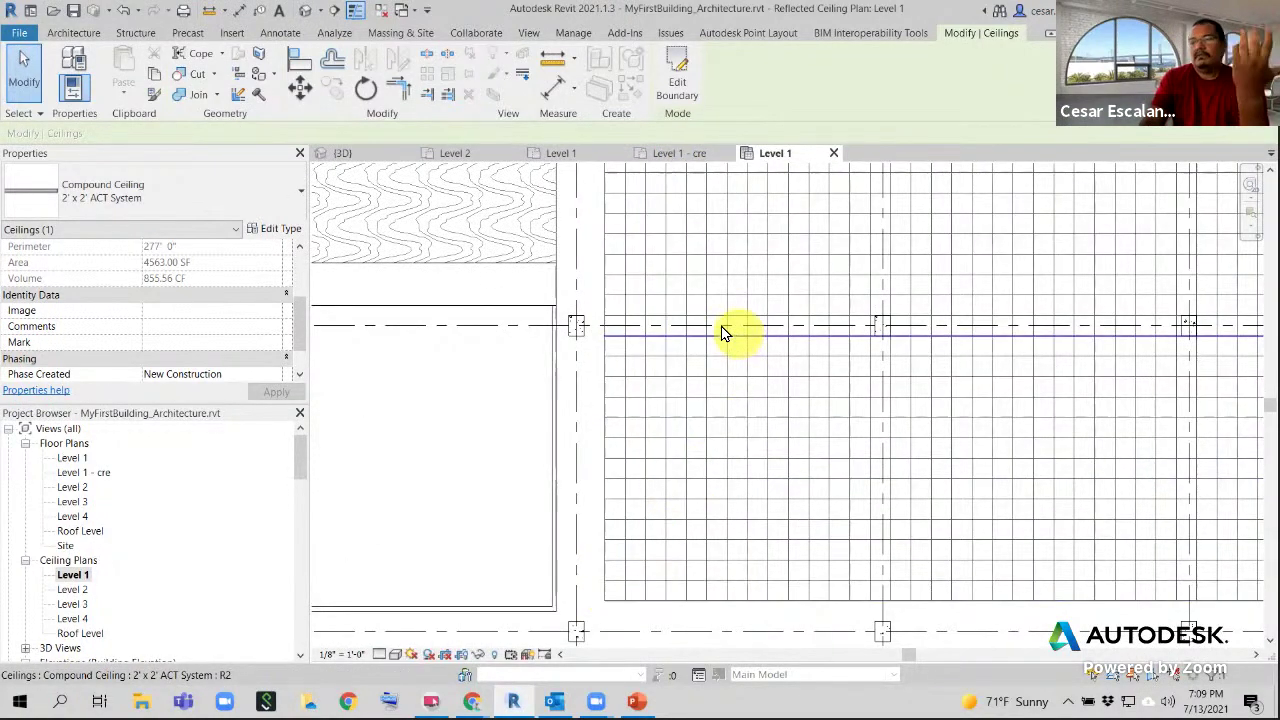
middle_drag(725, 333, 728, 615)
scroll(657, 414, up, 5)
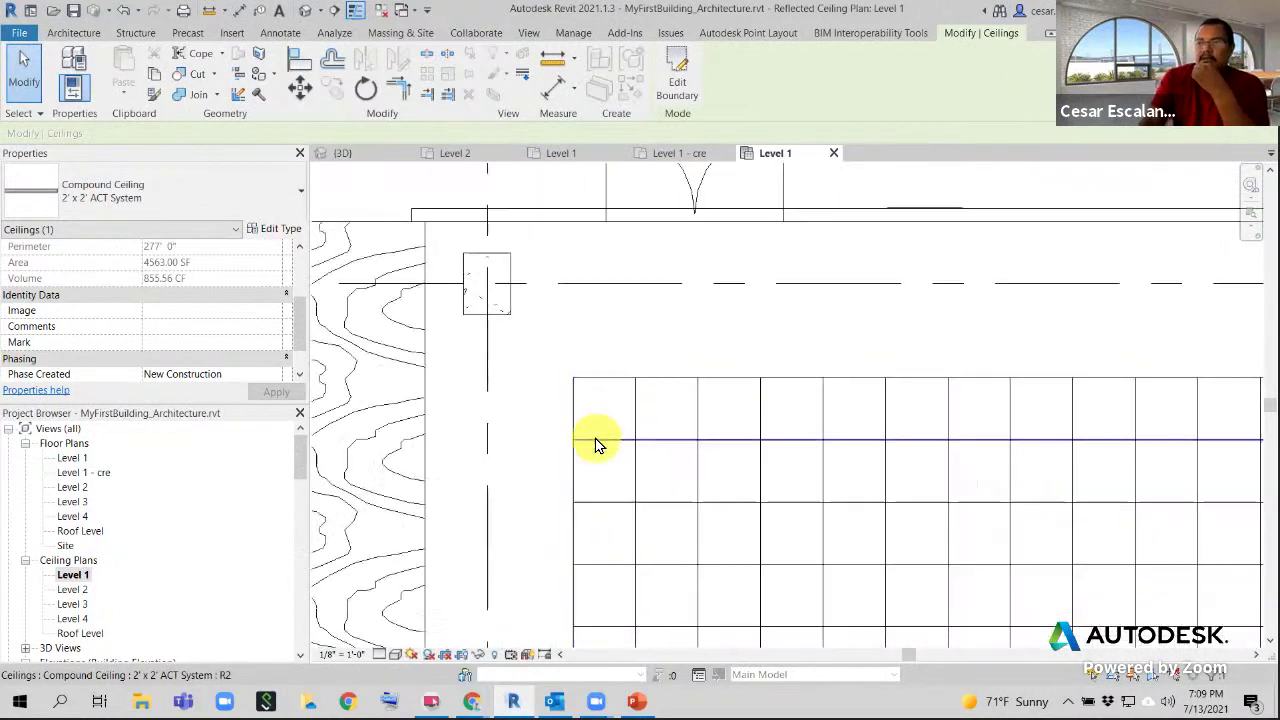
click(299, 86)
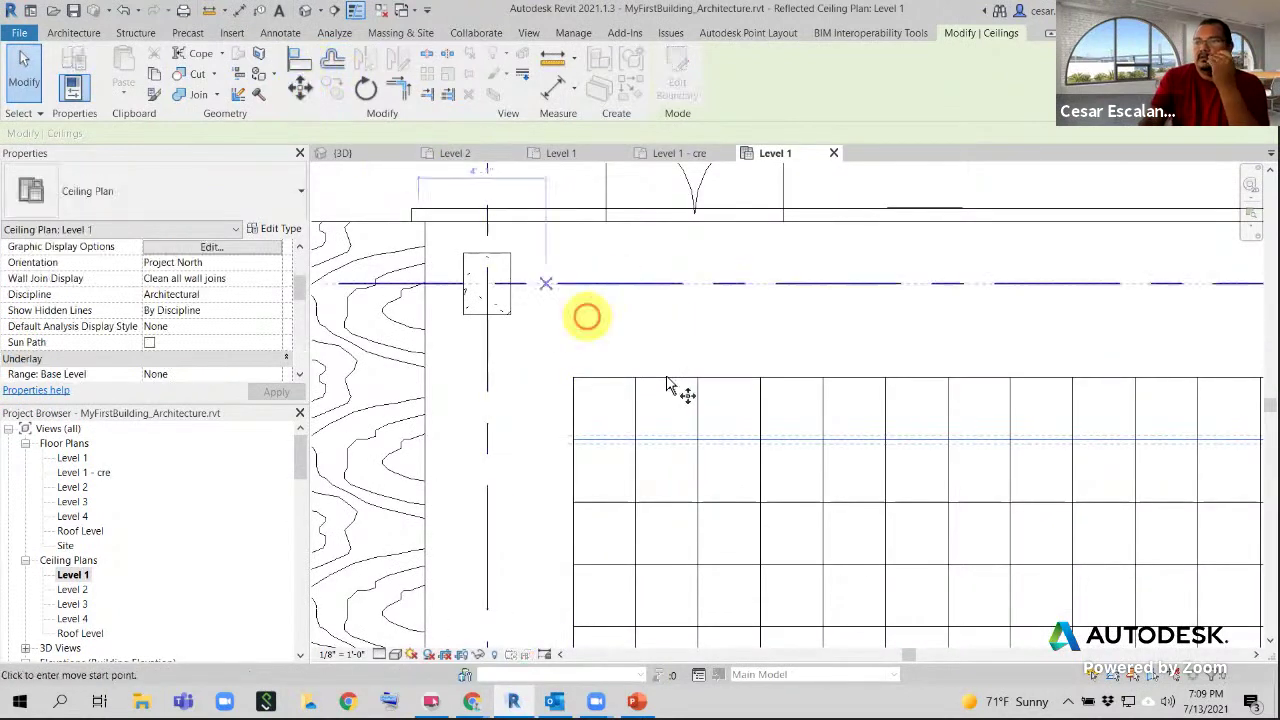
click(645, 441)
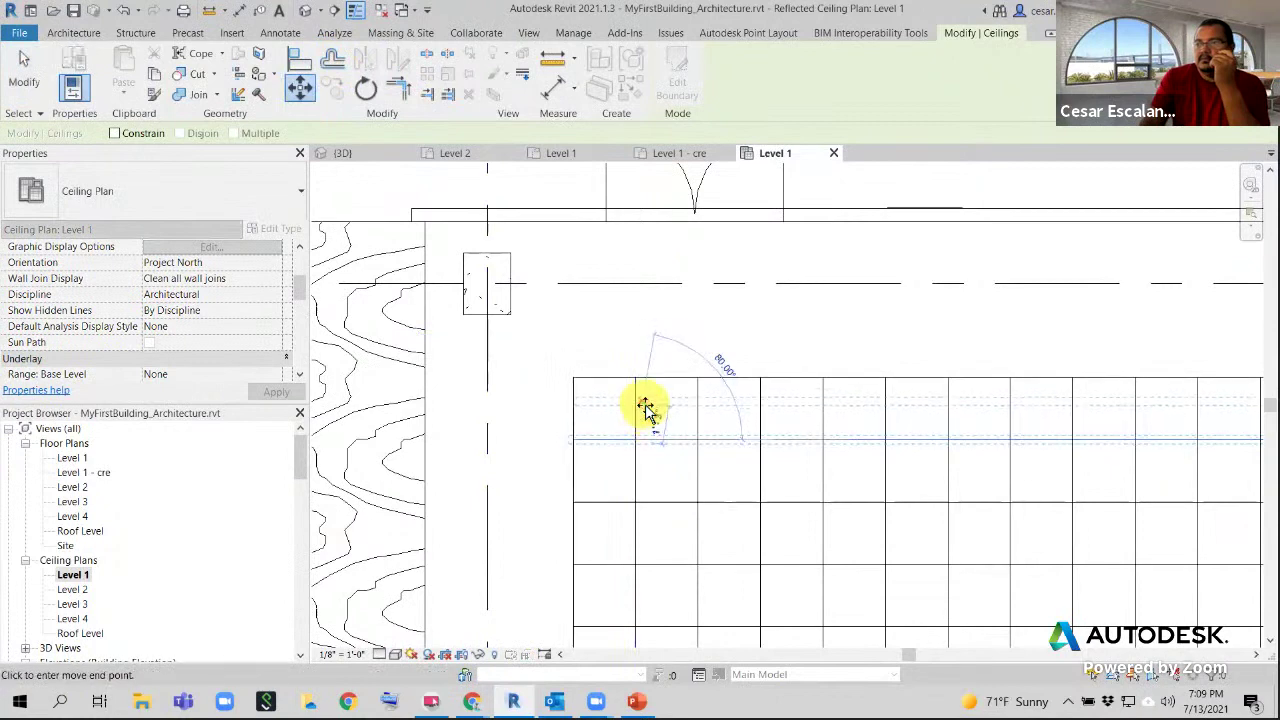
click(687, 455)
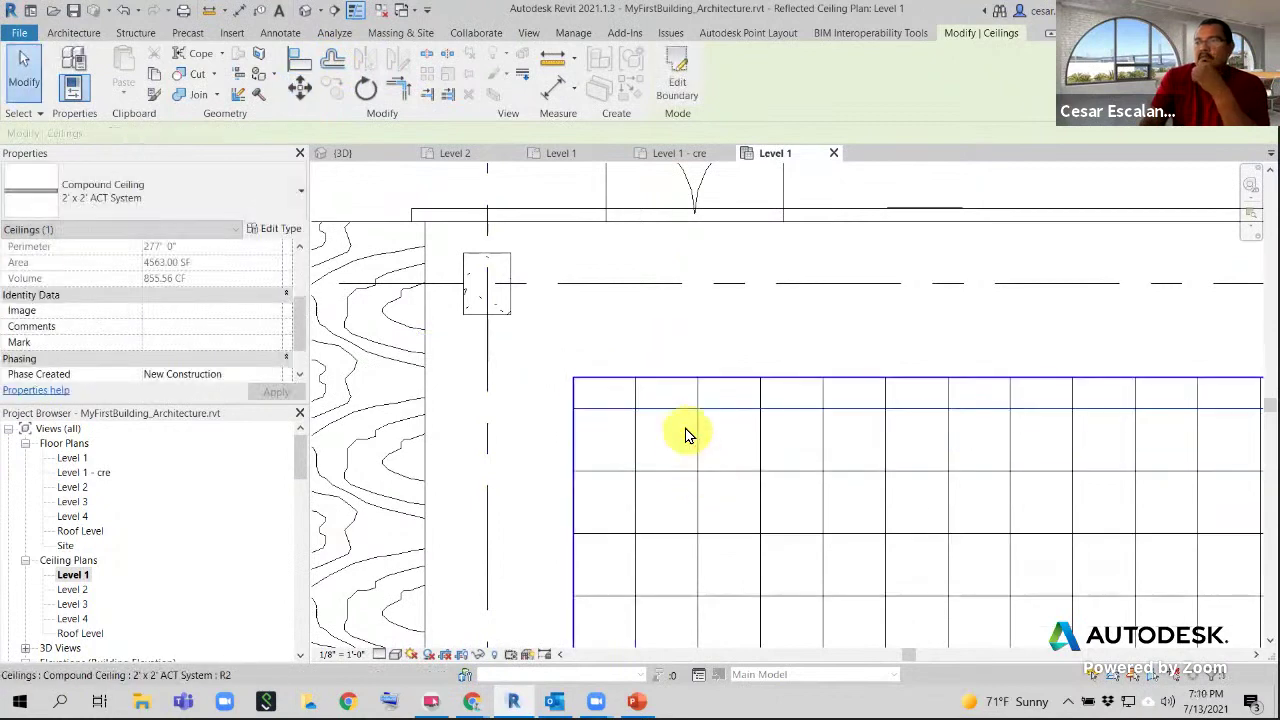
click(295, 100)
click(635, 443)
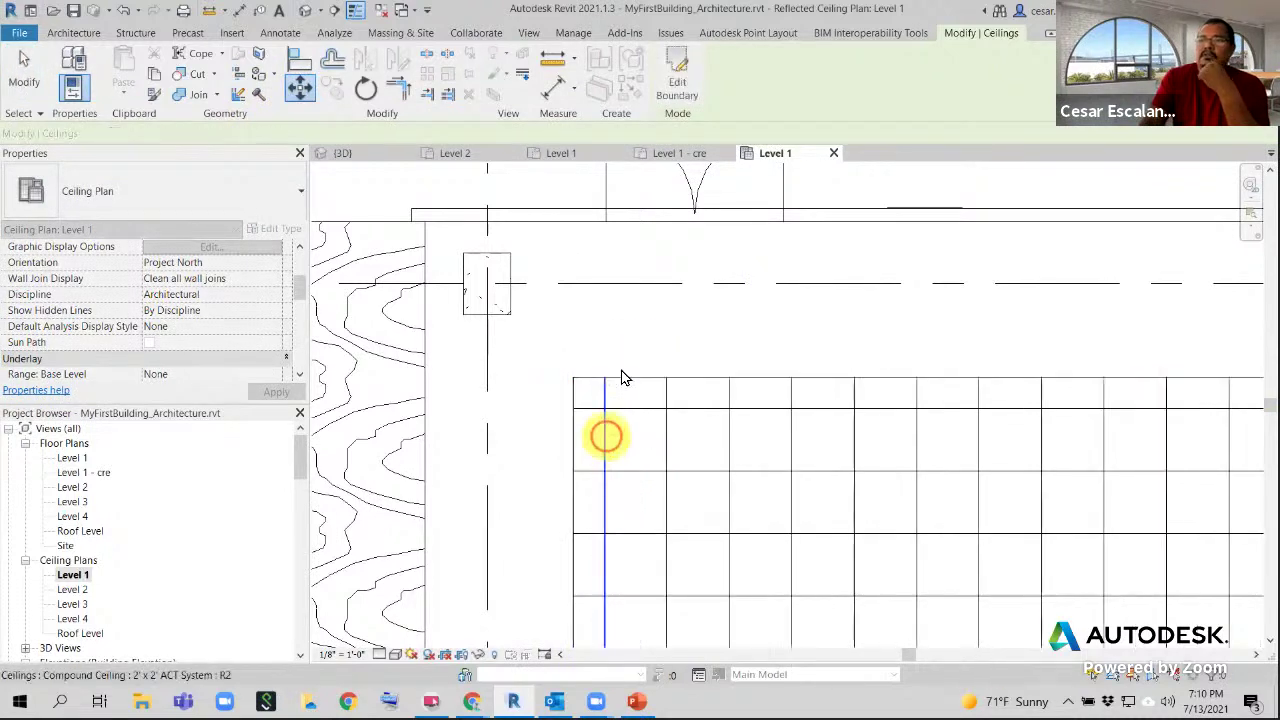
click(603, 434)
click(623, 332)
scroll(623, 332, down, 4)
scroll(614, 300, down, 5)
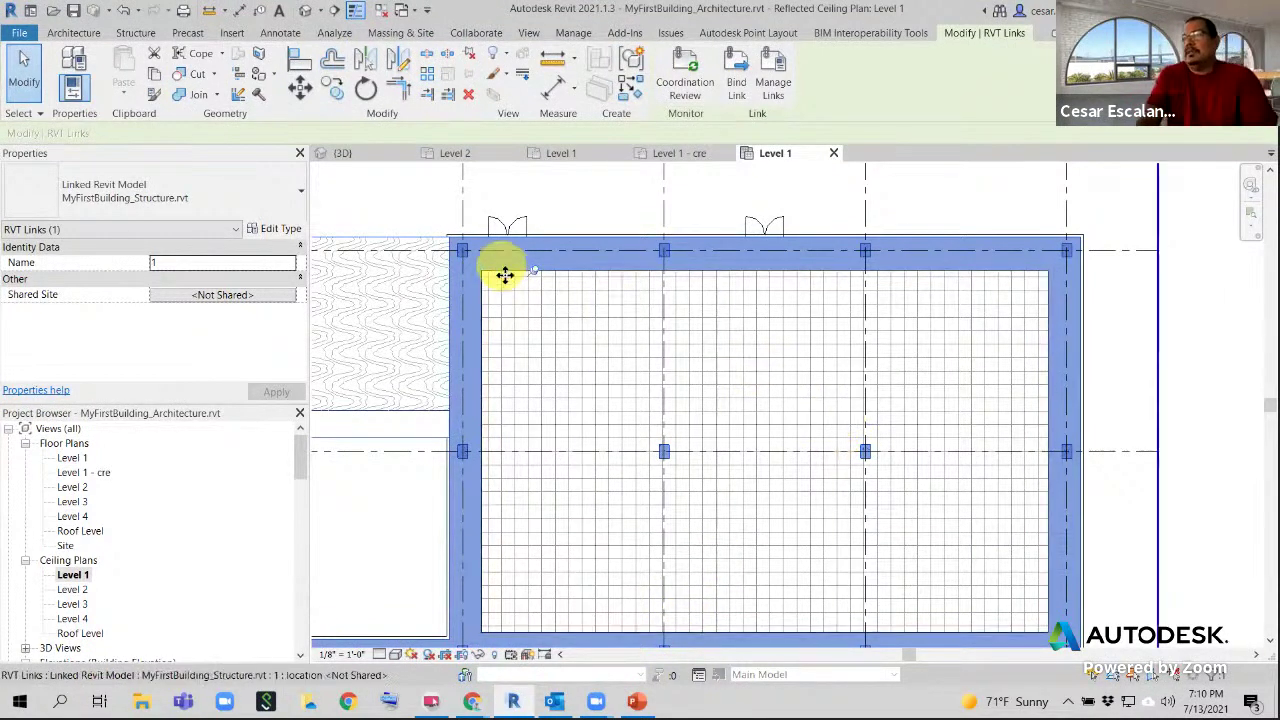
Move the upper ceiling's tile grid from its grid intersection nearest the upper-left corner back onto that corner
scroll(502, 278, up, 5)
scroll(500, 281, up, 2)
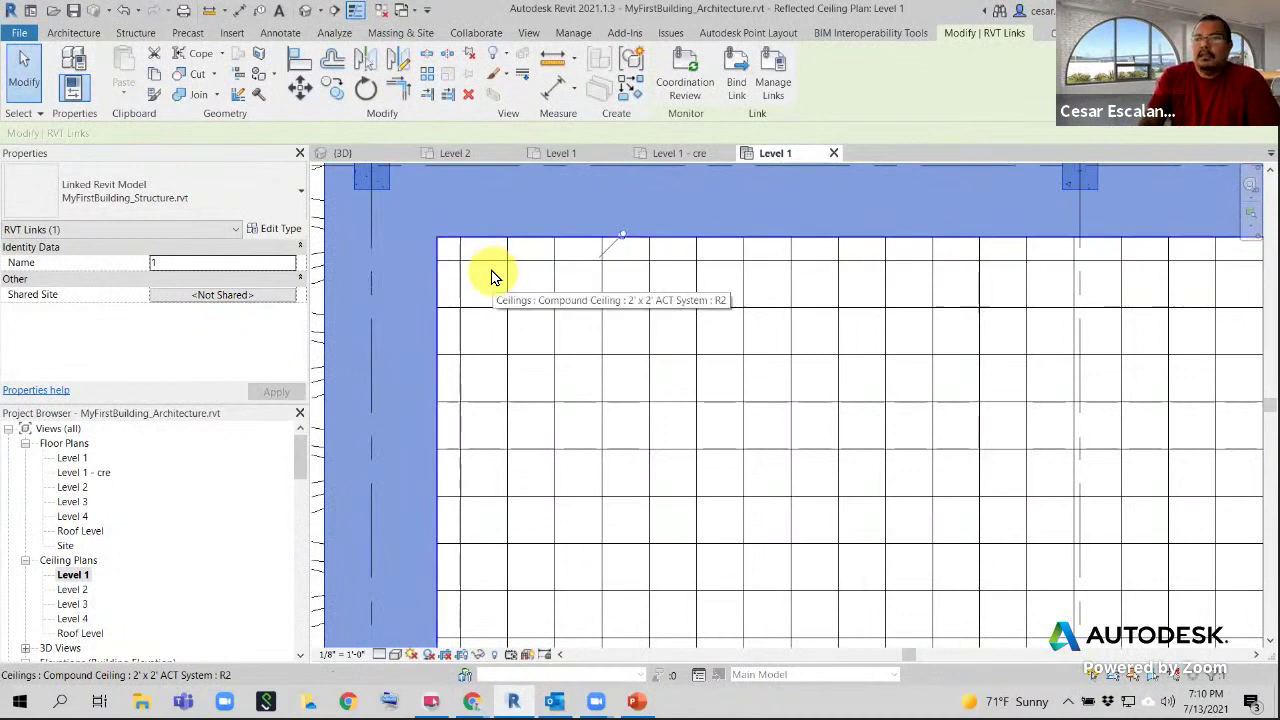
click(490, 265)
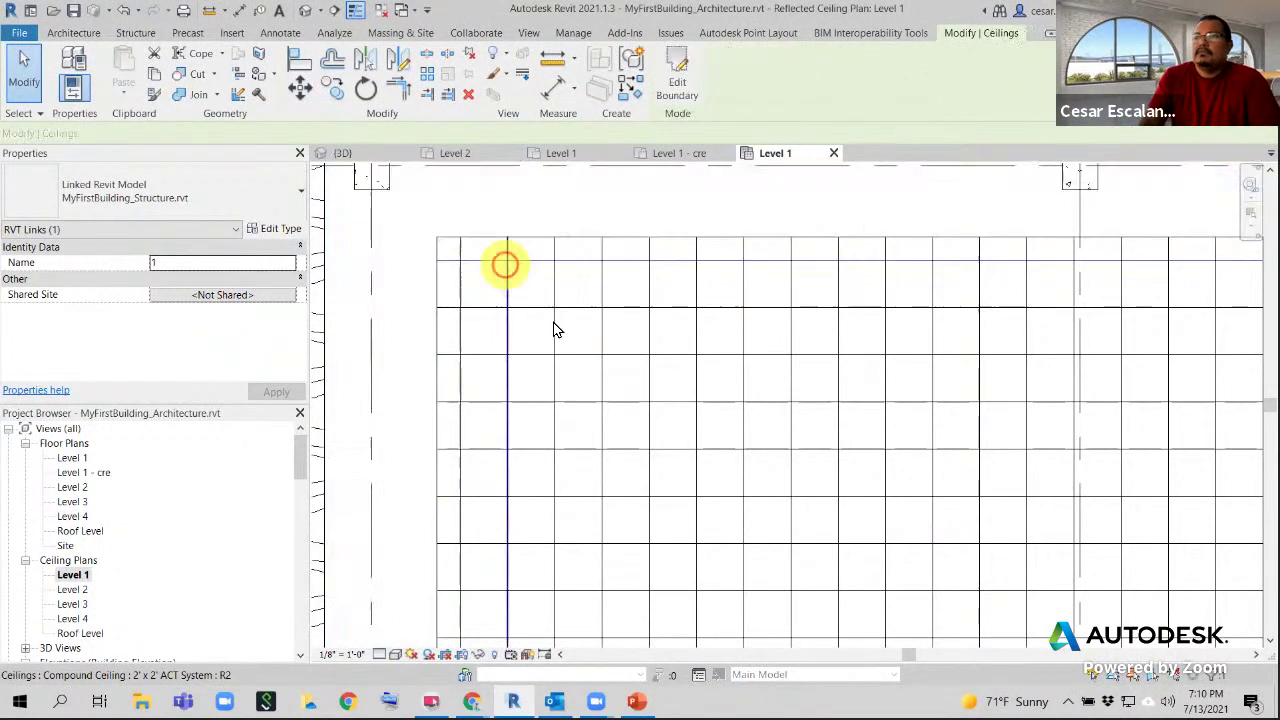
click(303, 90)
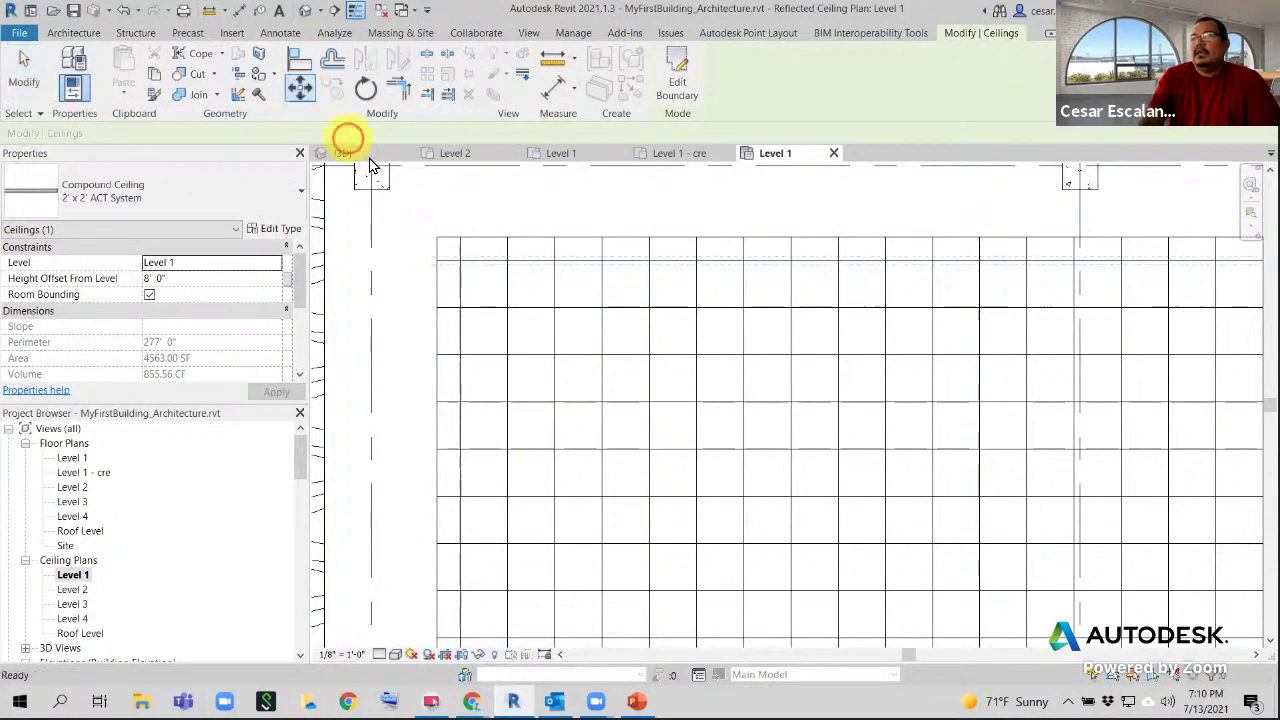
click(462, 266)
click(437, 241)
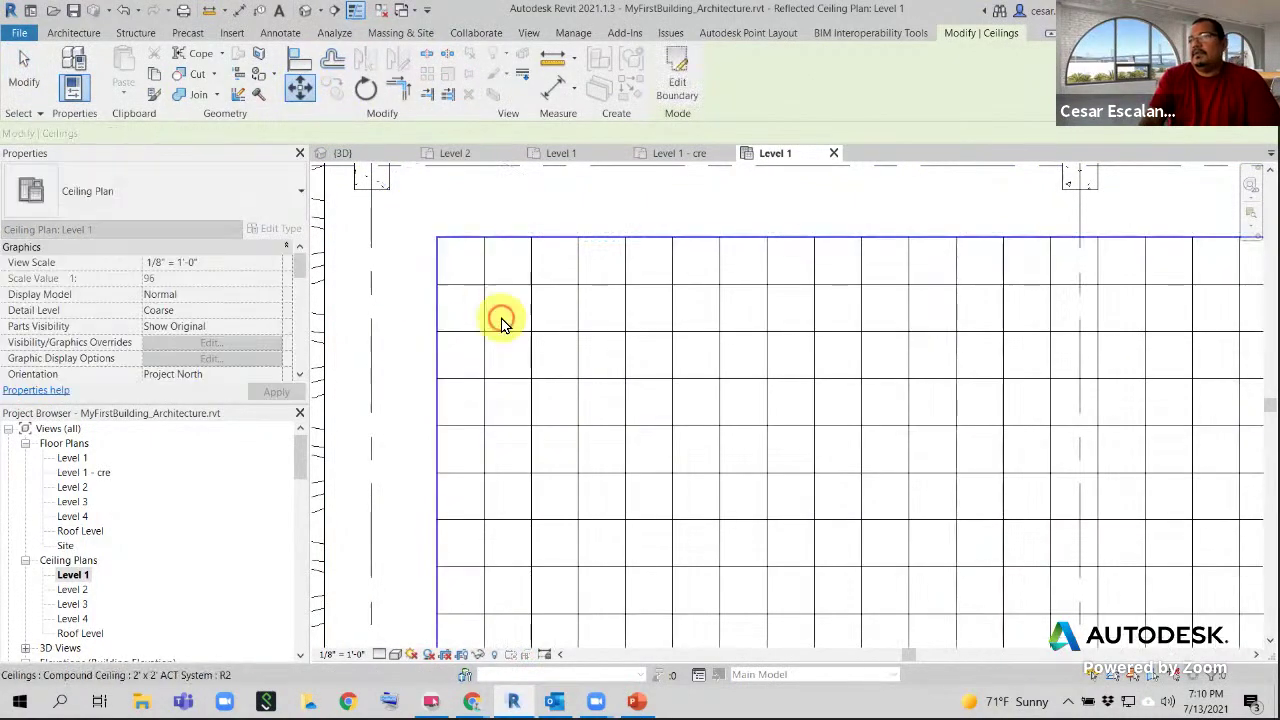
Move the tile grid of the ceiling between A3 and D1 so a grid intersection meets its upper-left boundary corner
scroll(503, 322, down, 6)
middle_drag(591, 315, 571, 257)
scroll(571, 257, down, 2)
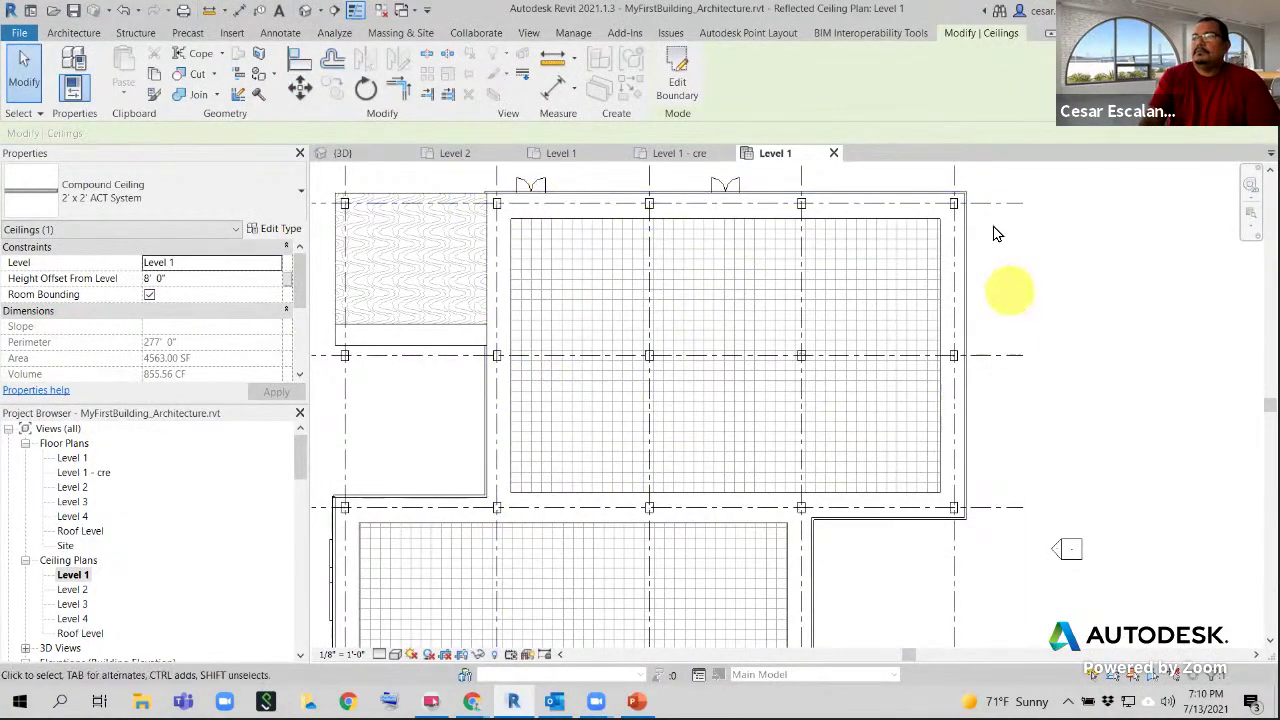
scroll(536, 222, up, 2)
scroll(625, 255, down, 3)
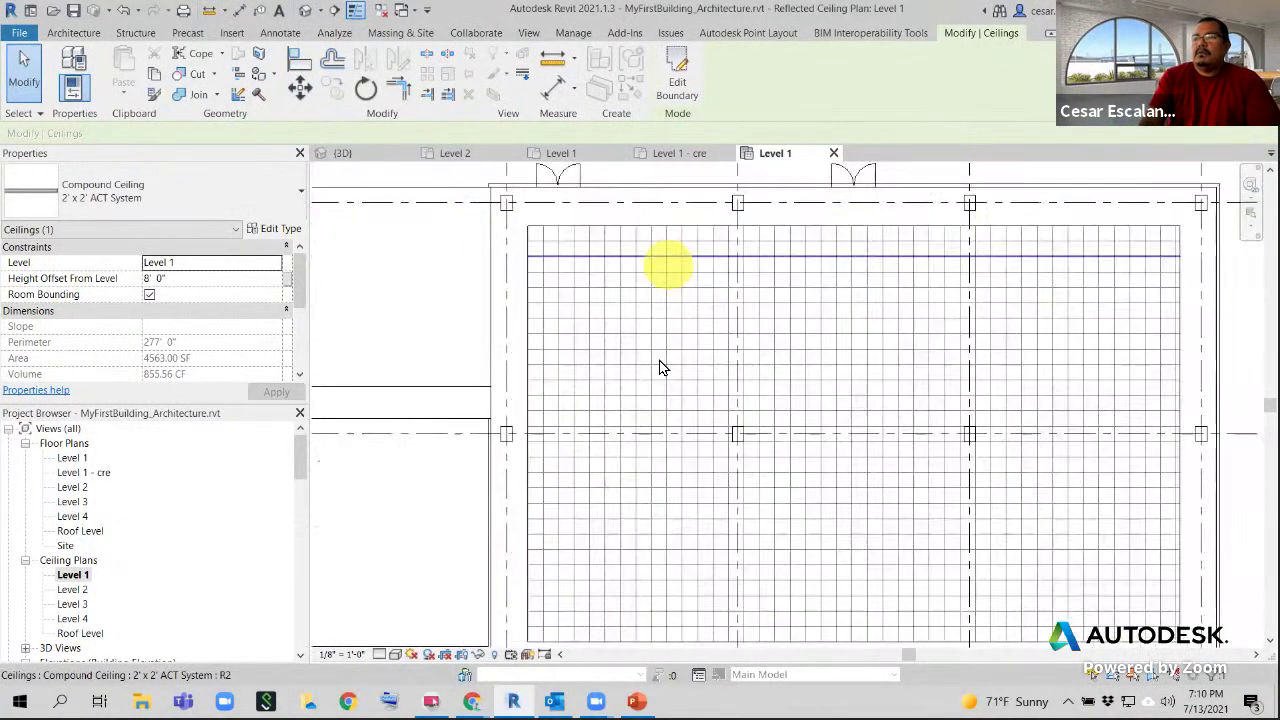
middle_drag(626, 449, 771, 257)
scroll(623, 385, up, 5)
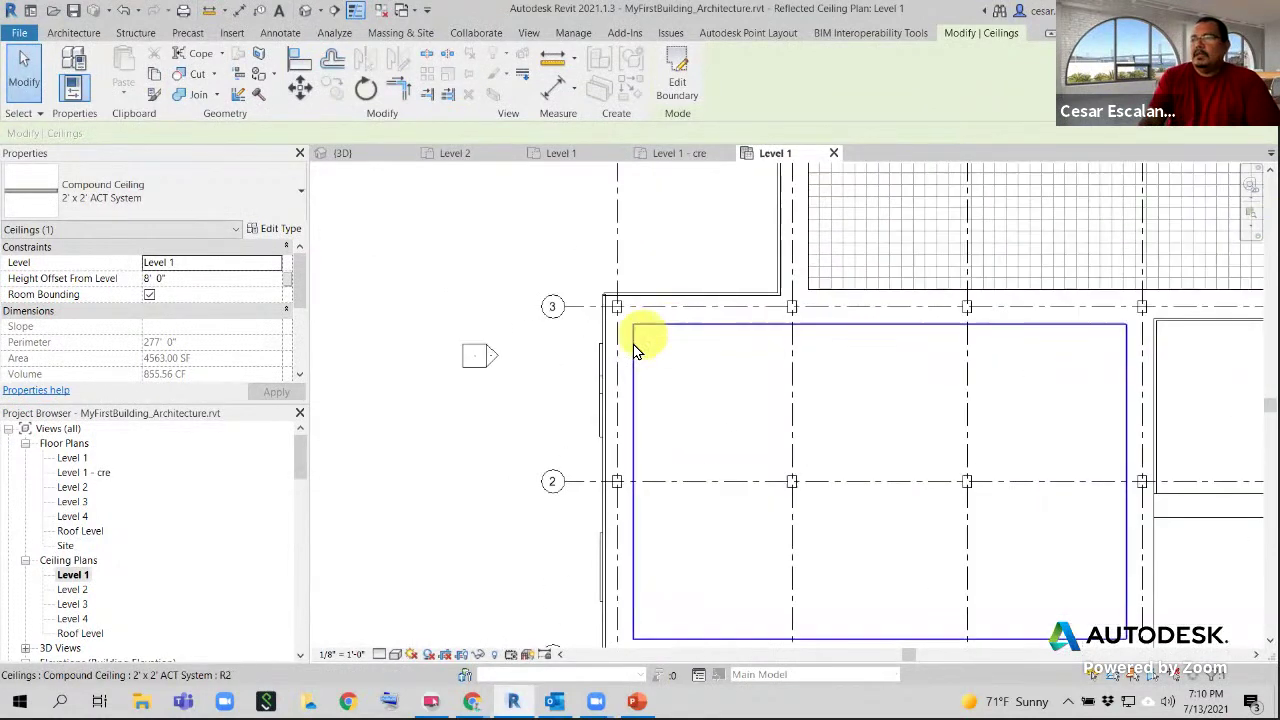
scroll(645, 345, up, 2)
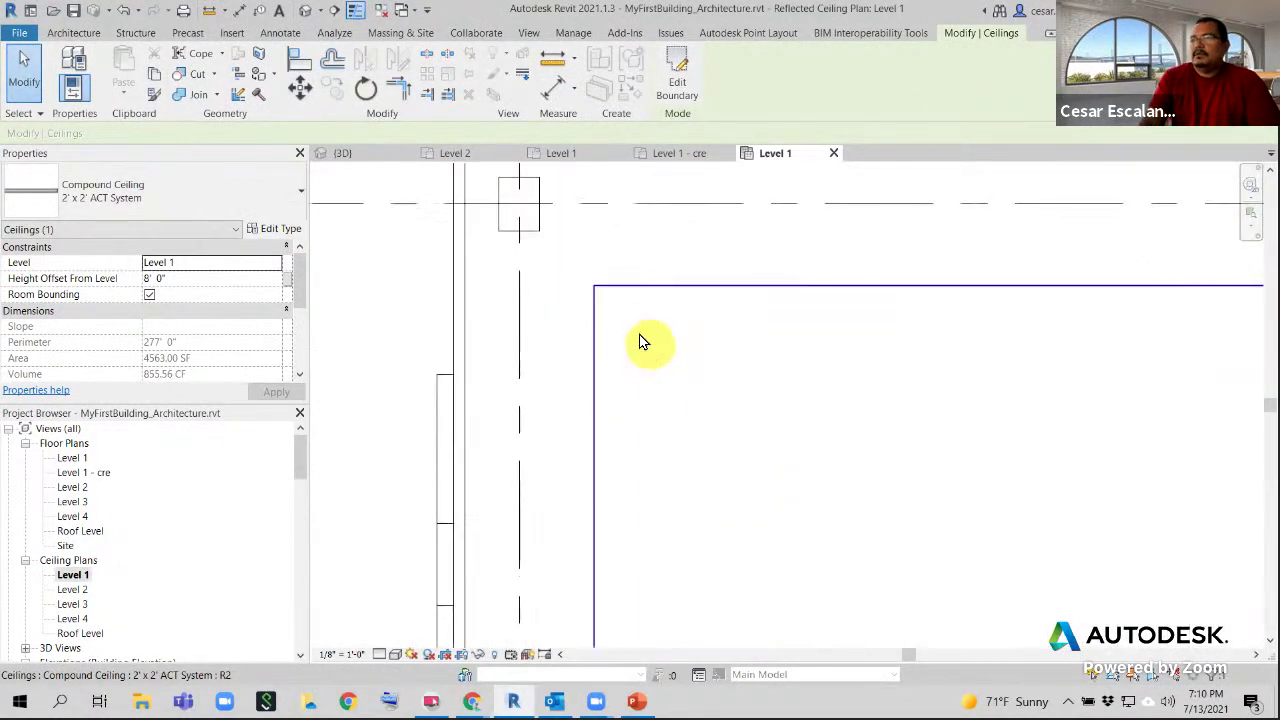
click(657, 365)
middle_drag(657, 452, 645, 557)
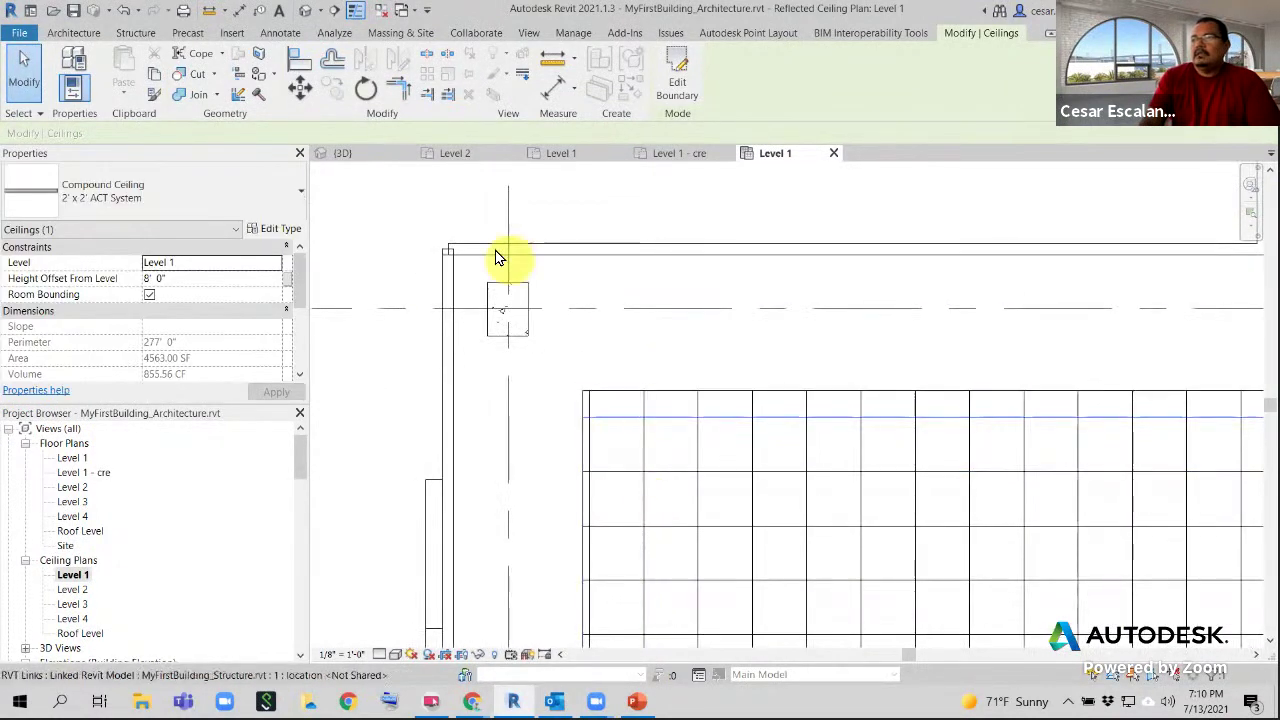
click(645, 418)
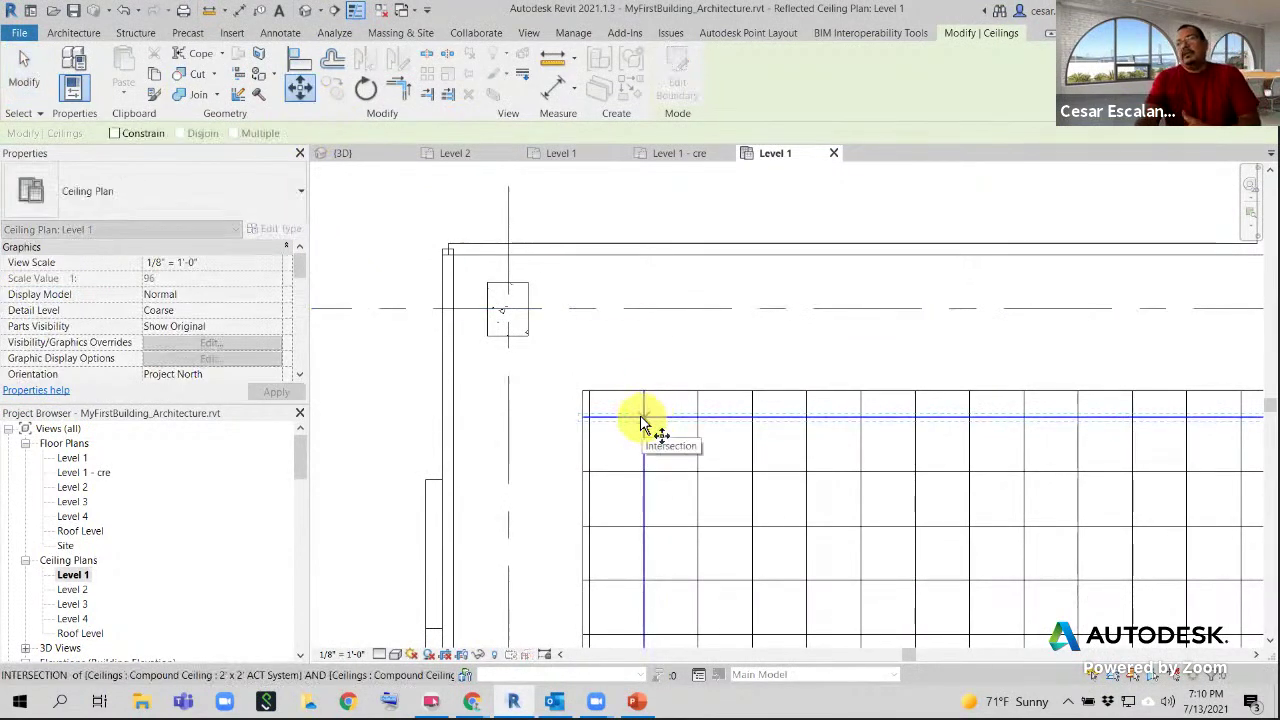
click(582, 392)
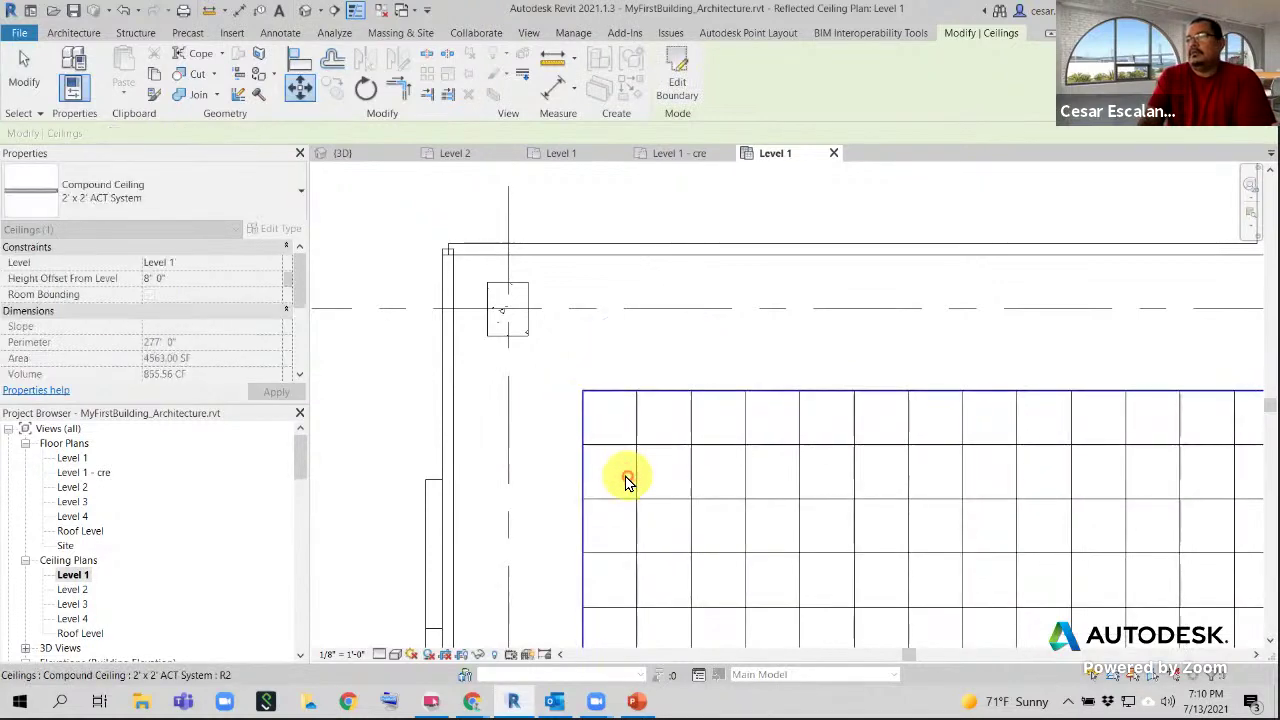
Select the ceiling between B5 and E3 and open its boundary sketch for editing
scroll(628, 477, down, 5)
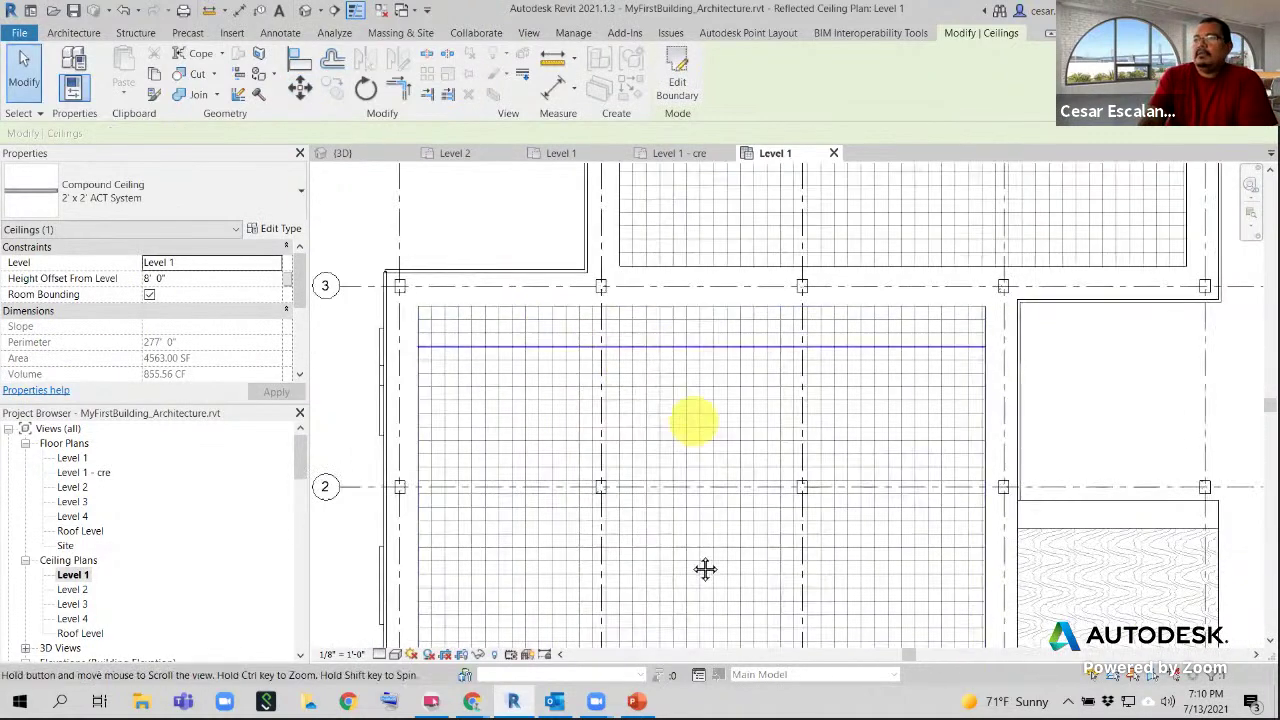
scroll(706, 569, down, 4)
middle_drag(724, 386, 617, 347)
scroll(716, 526, up, 3)
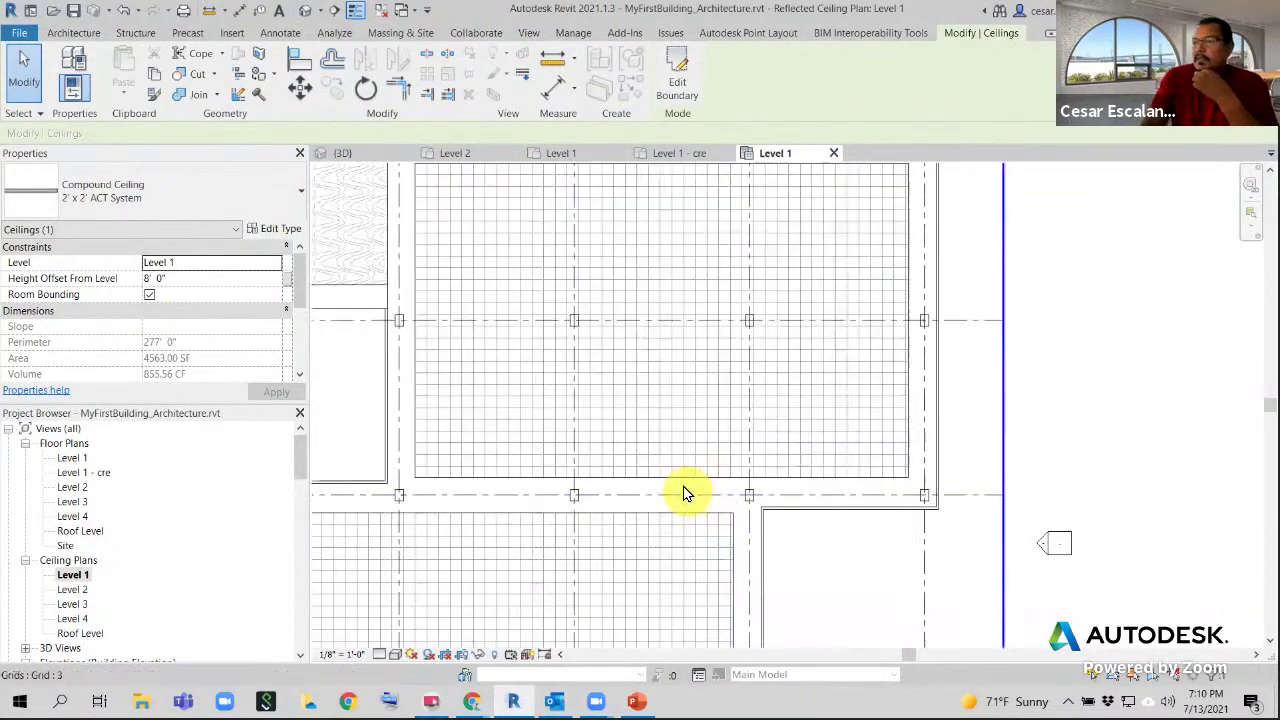
click(683, 488)
scroll(758, 515, down, 2)
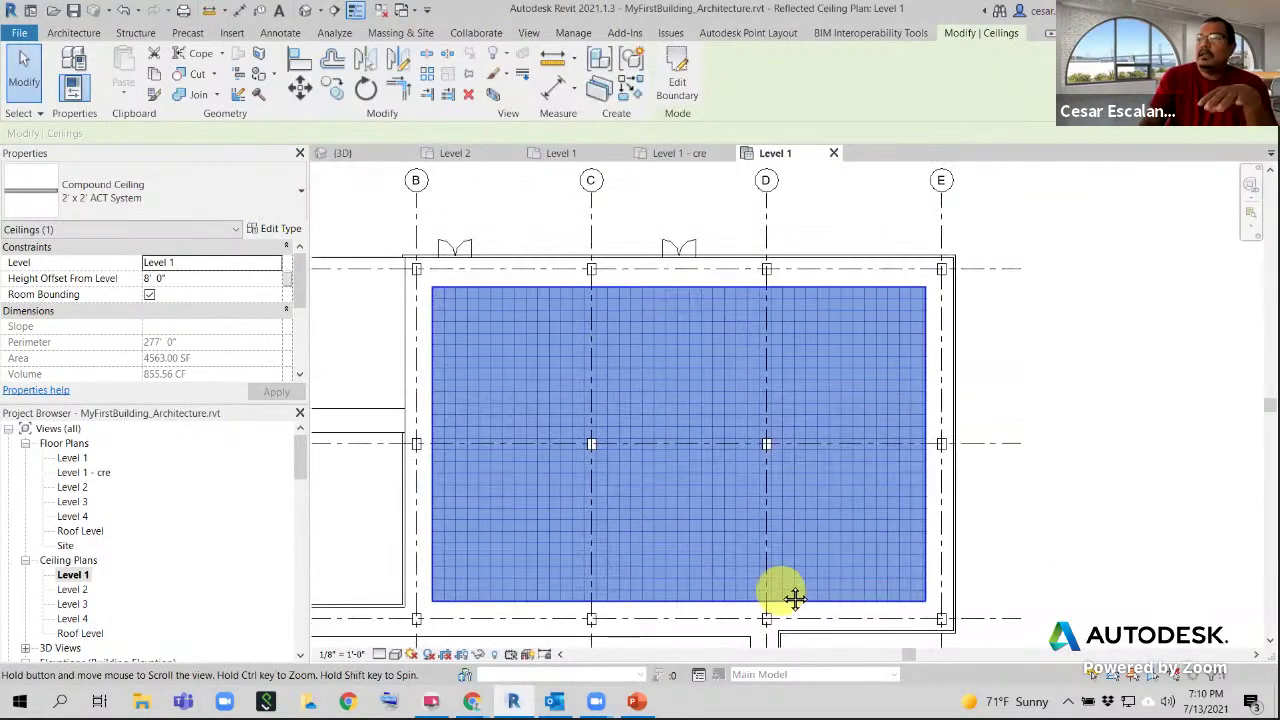
scroll(777, 591, up, 2)
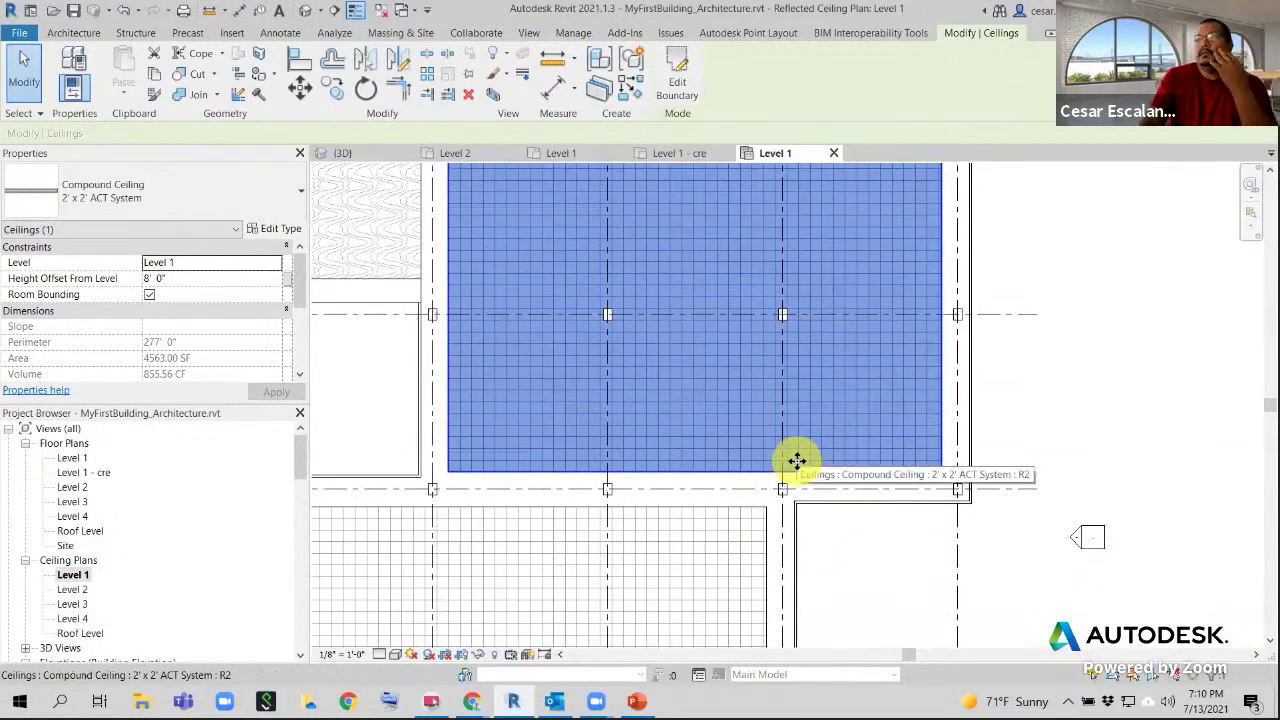
click(680, 88)
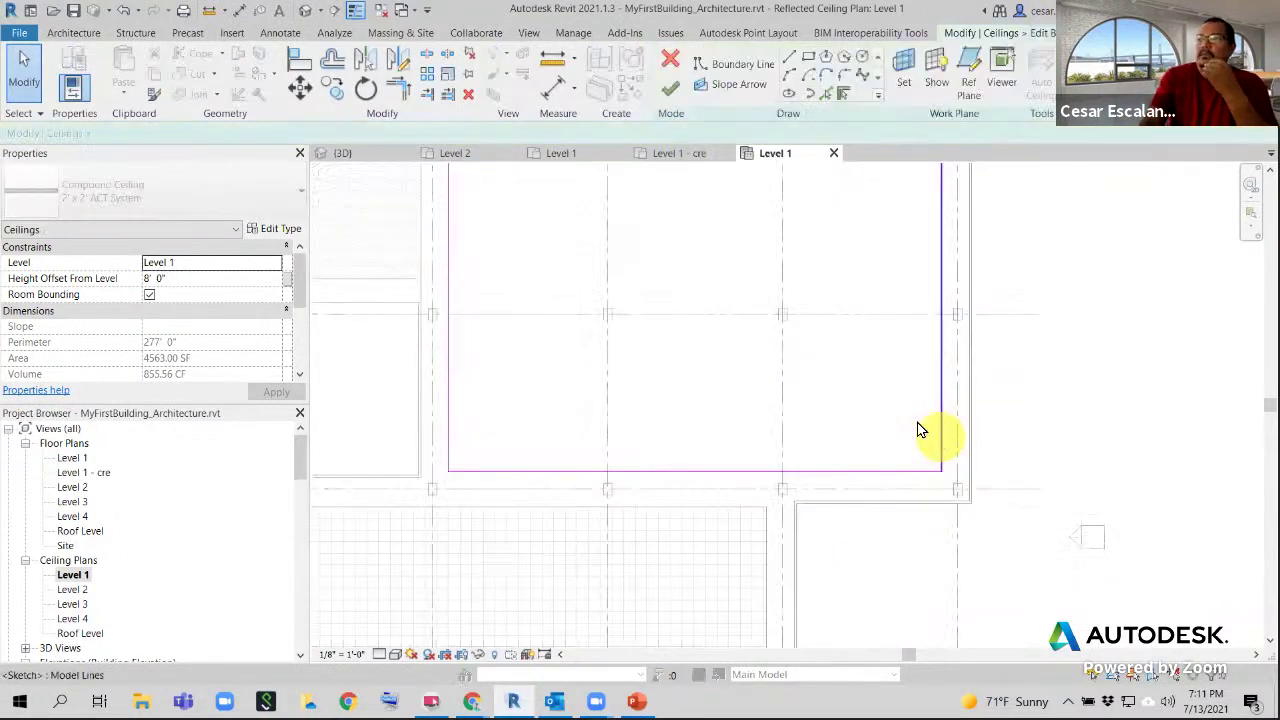
mouse_move(920, 430)
middle_down()
mouse_move(893, 530)
mouse_move(893, 518)
middle_up()
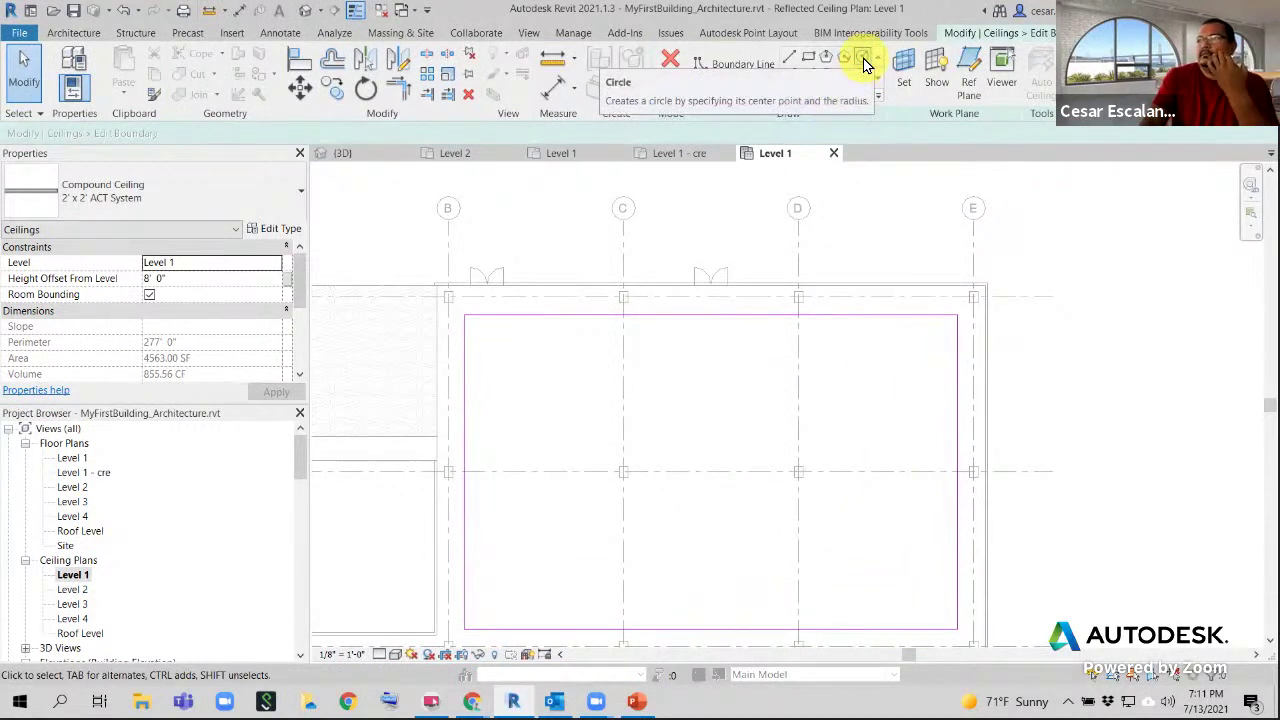
Sketch a circular opening about 7' 5" in radius between grids C and D in the upper ceiling and finish the boundary edit
click(866, 64)
click(703, 412)
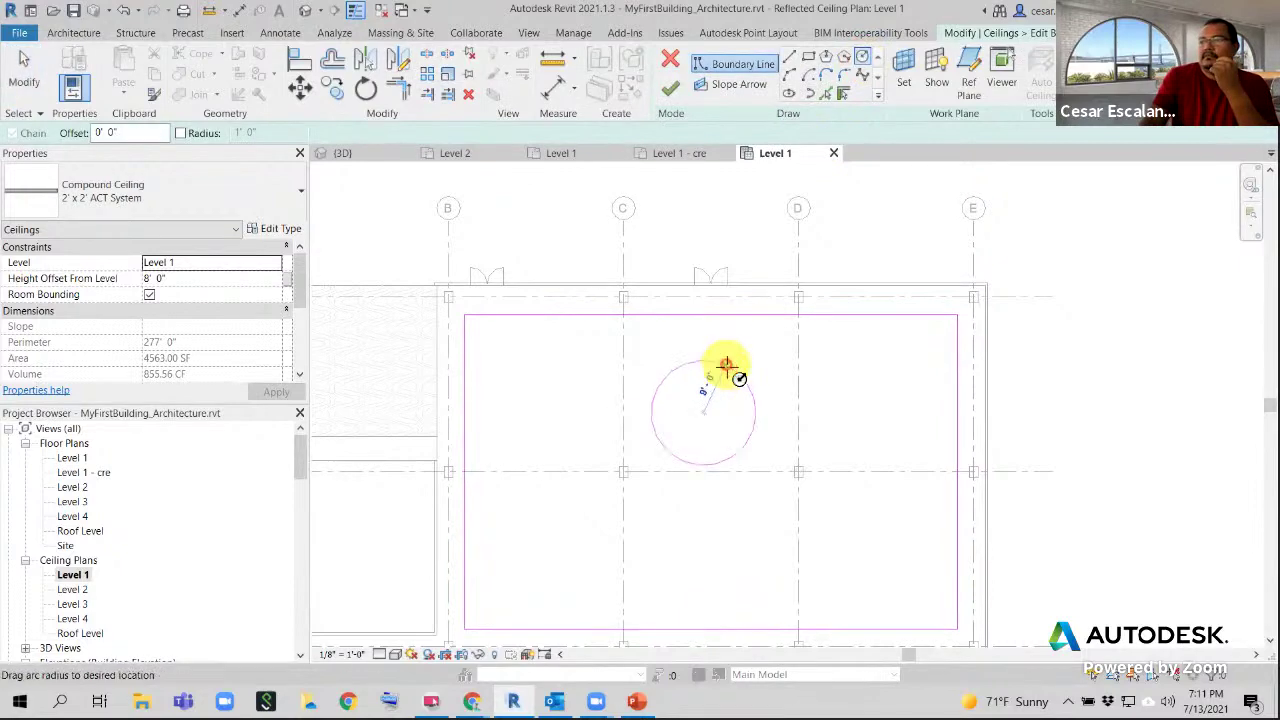
click(726, 378)
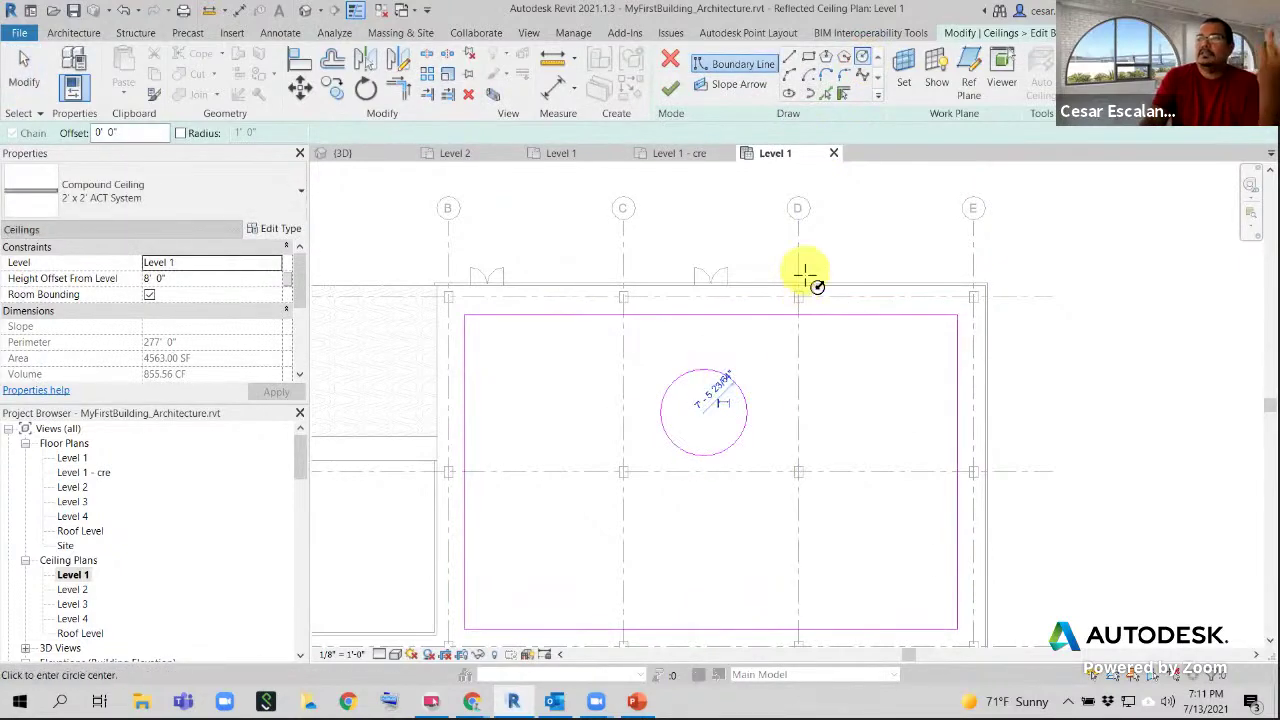
click(668, 90)
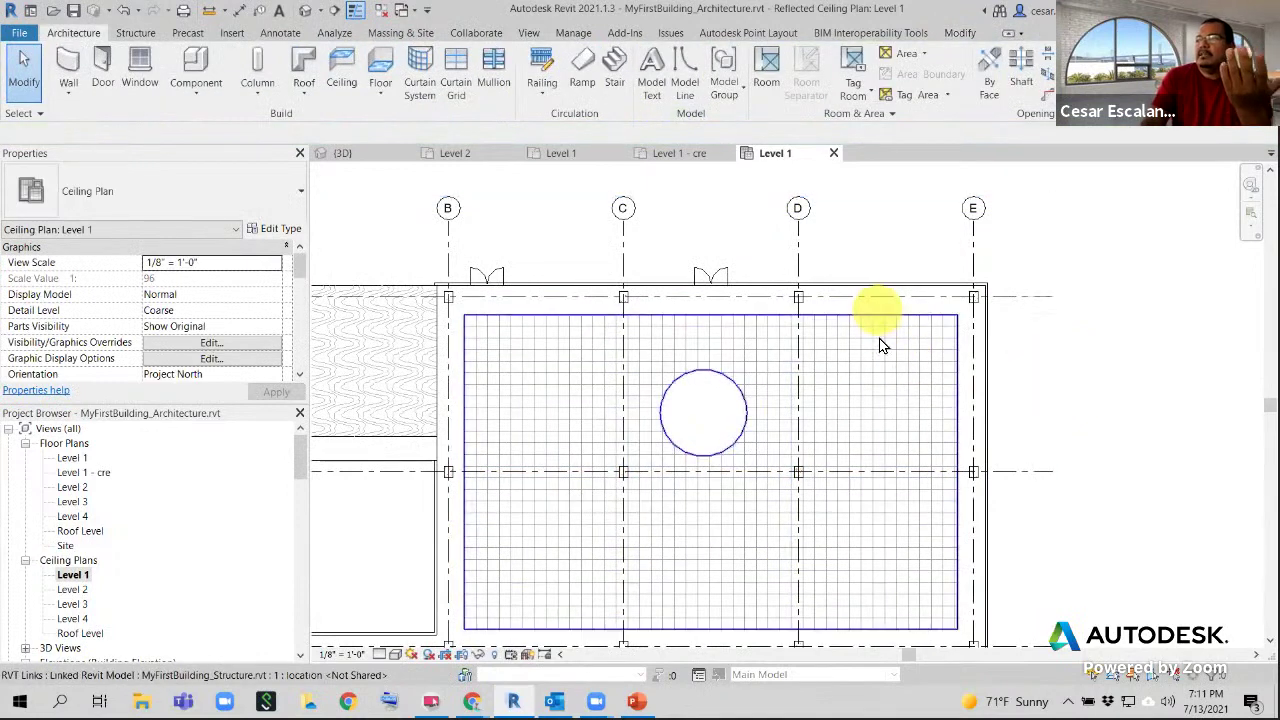
Select the ceiling between A3 and D1 and open its boundary sketch for editing
middle_drag(880, 342, 886, 225)
scroll(886, 225, down, 2)
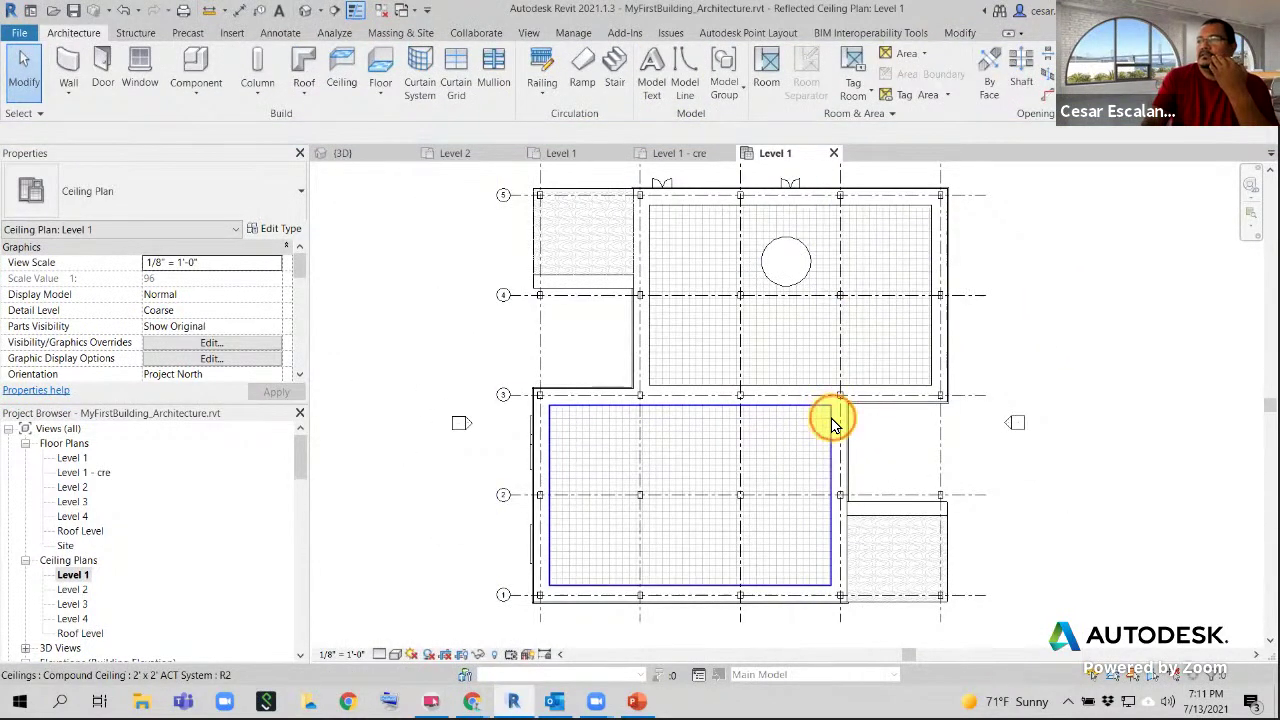
click(829, 423)
click(676, 88)
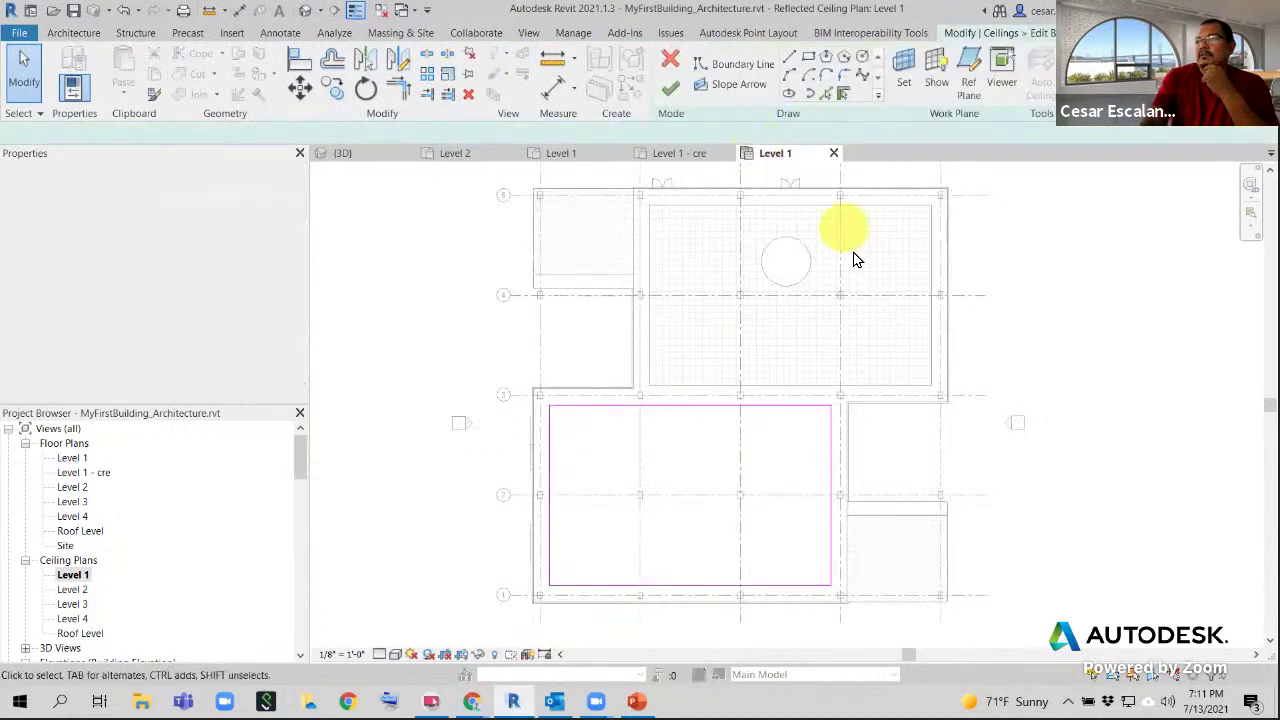
Sketch a rectangular opening offset 5' inward from column B2 and the ceiling's upper-left corner, and finish the boundary edit
click(812, 63)
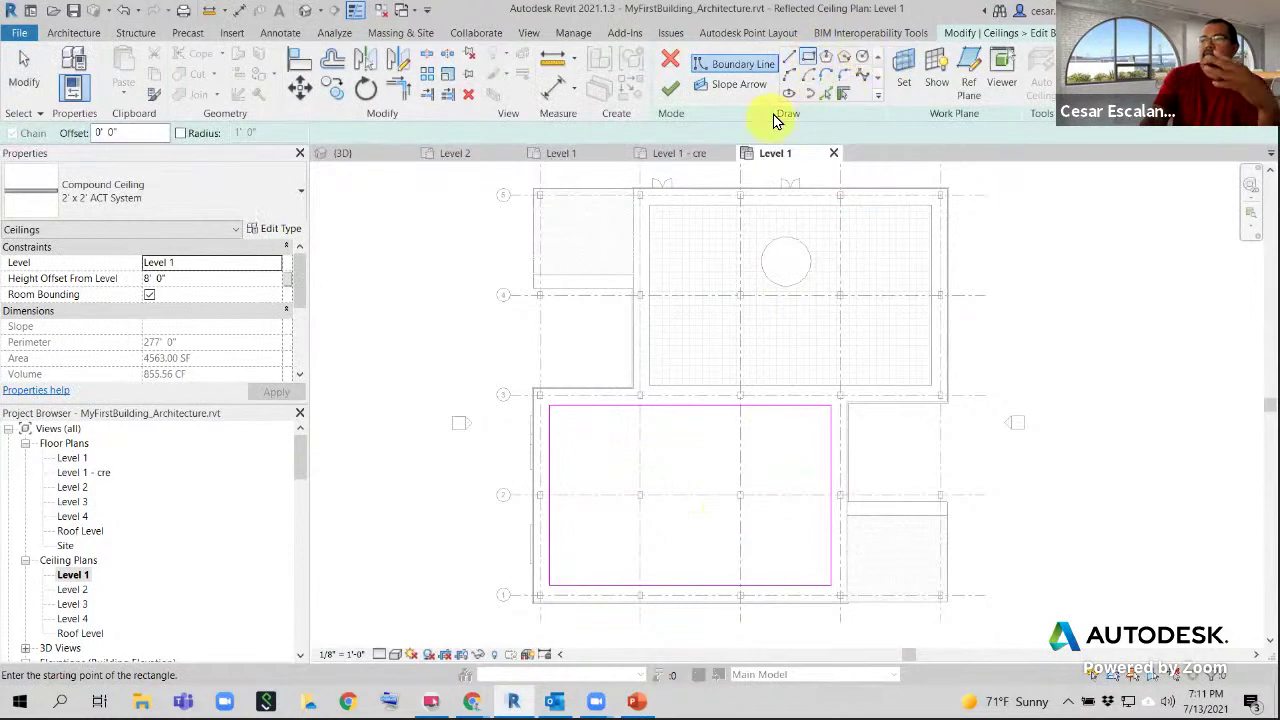
scroll(645, 495, up, 3)
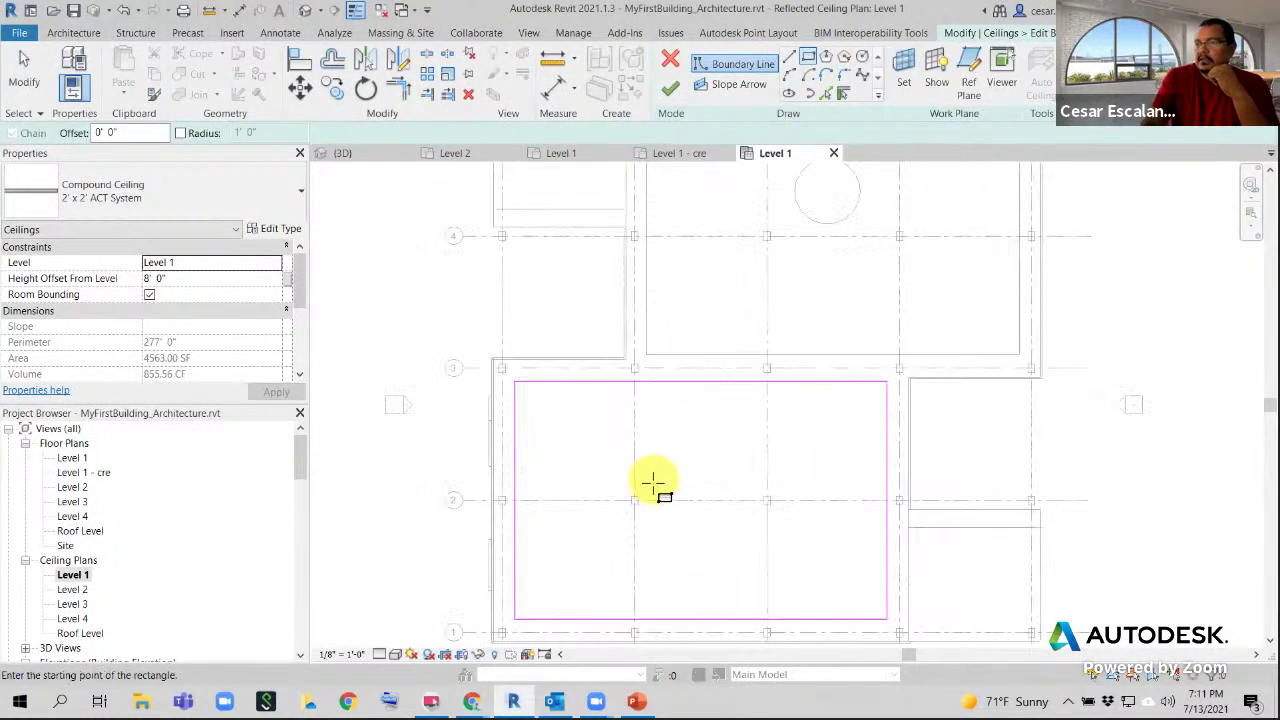
scroll(634, 500, up, 2)
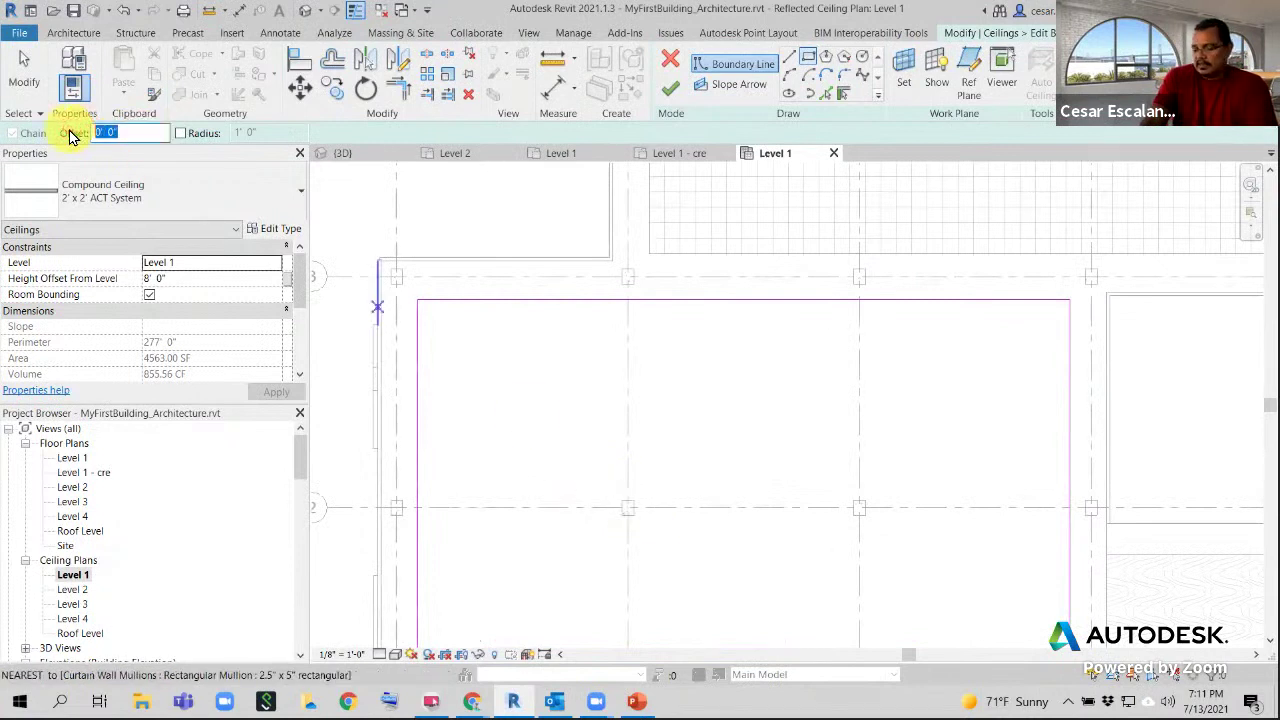
text(5)
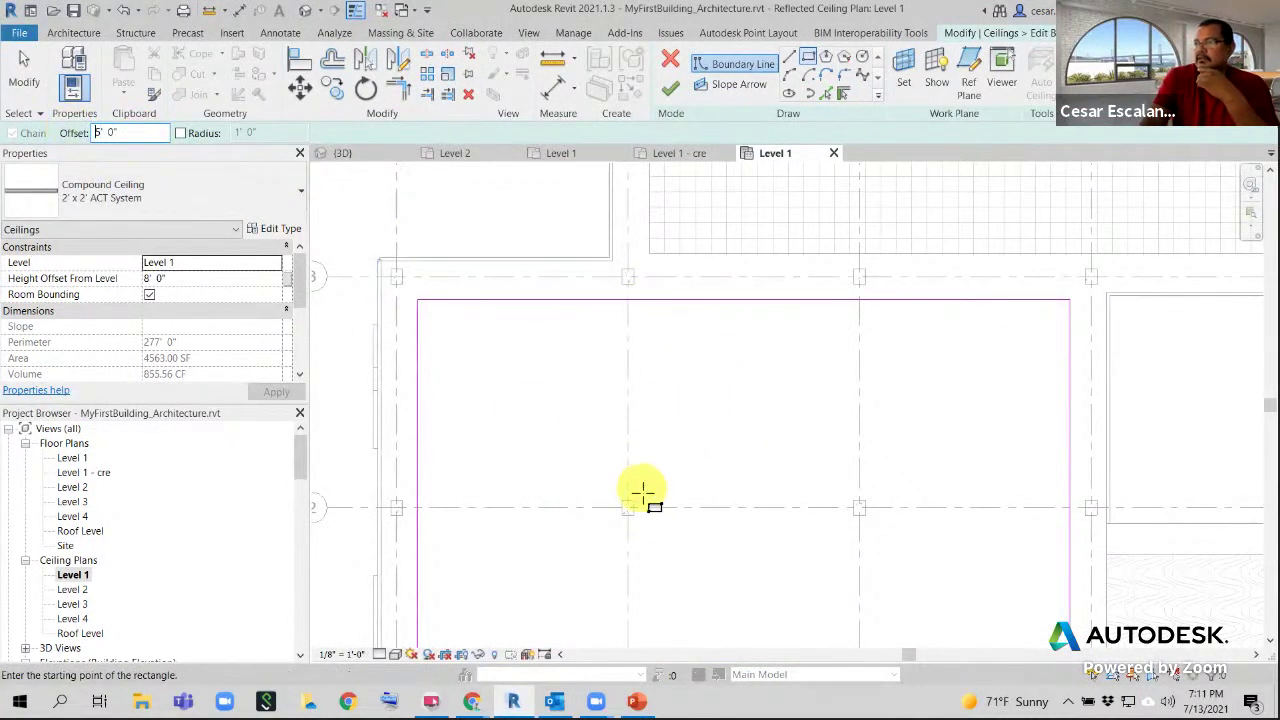
click(632, 504)
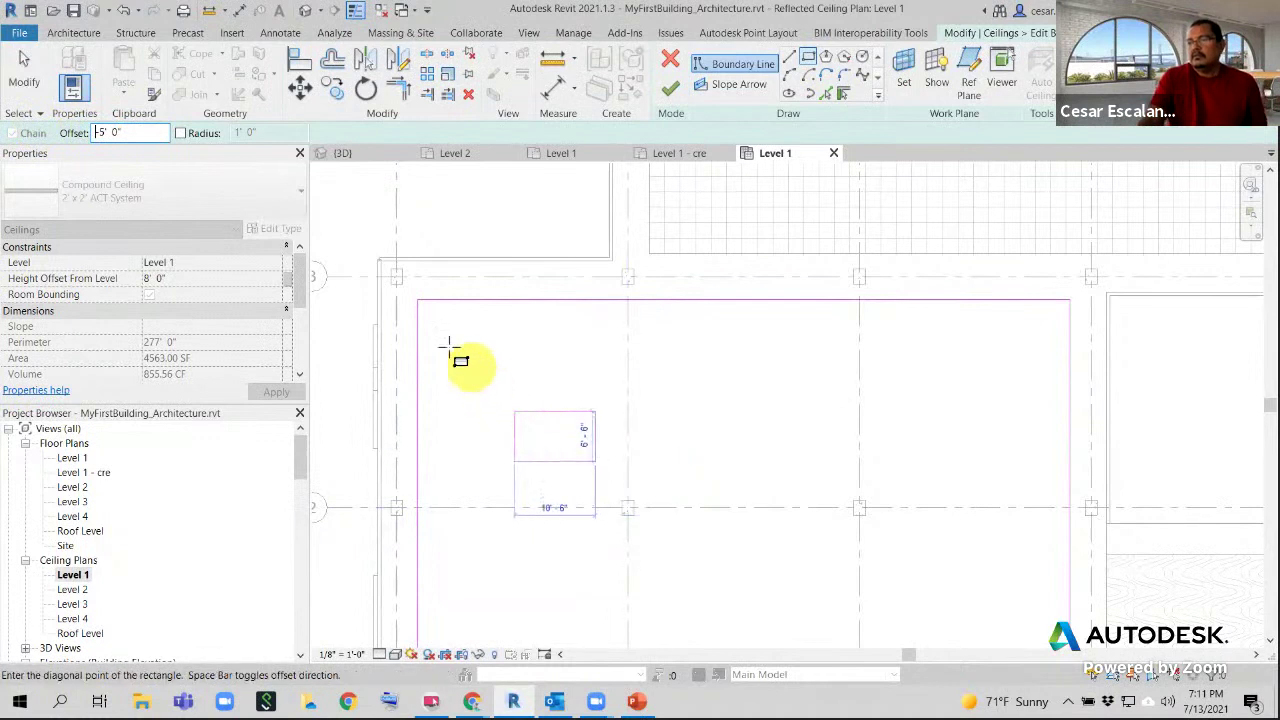
click(418, 300)
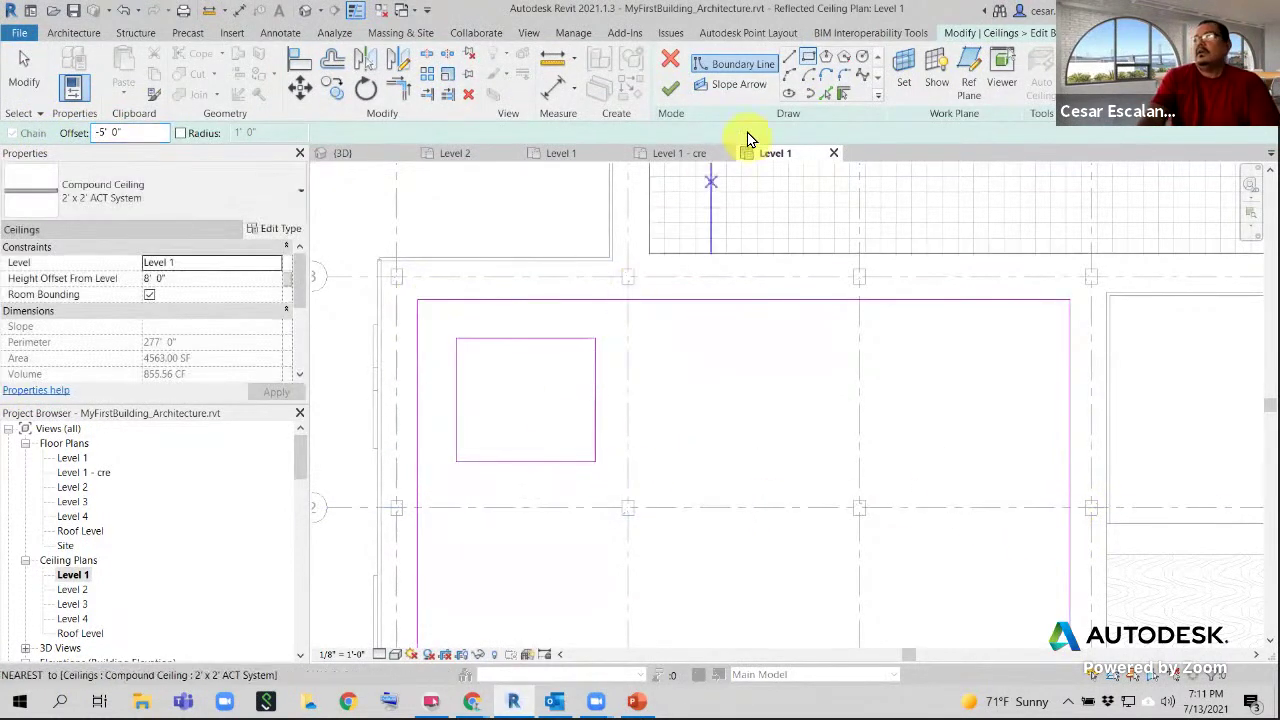
click(670, 89)
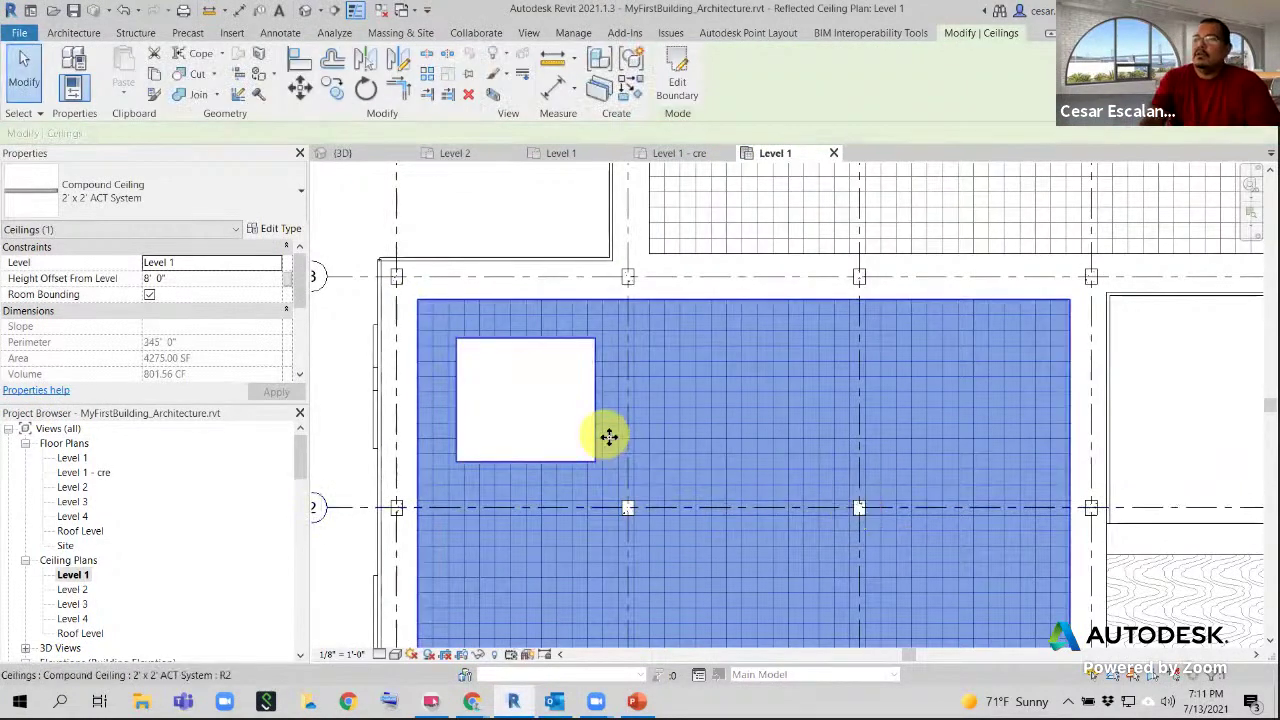
Start a new sketched ceiling and draw an 18' by 16' rectangular boundary exactly over the lower ceiling's rectangular opening
scroll(609, 435, down, 3)
scroll(593, 445, up, 4)
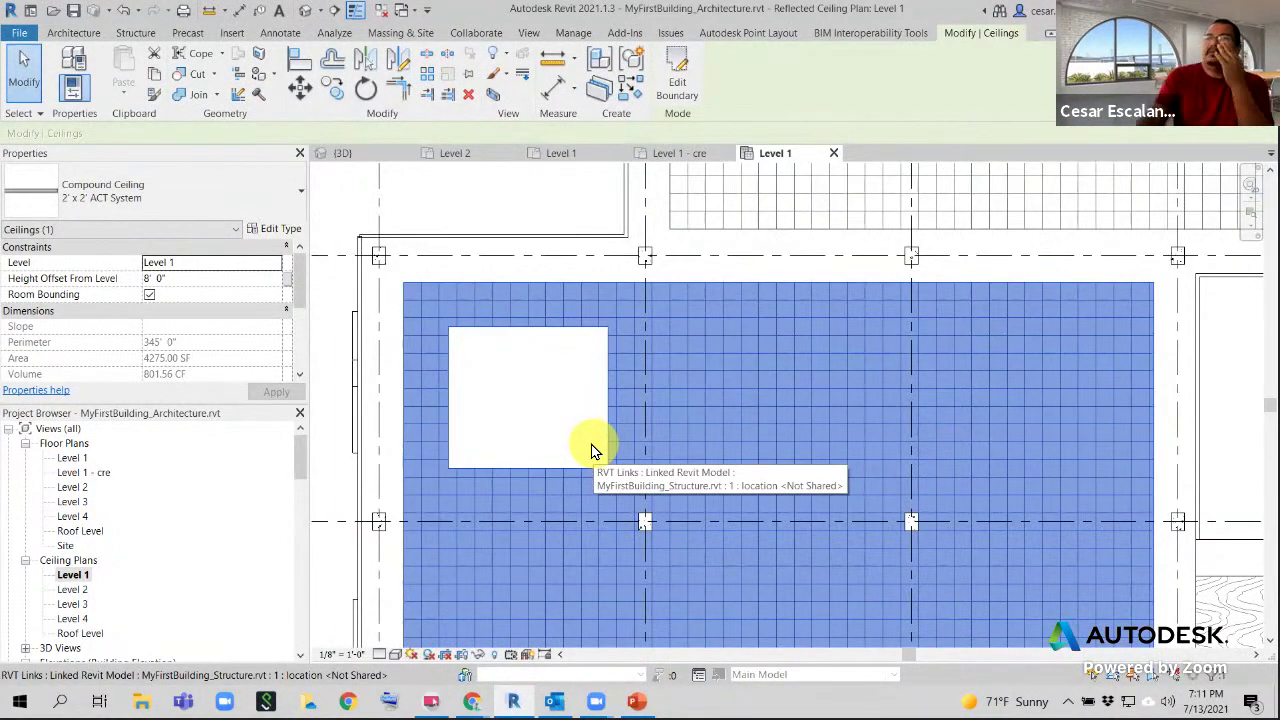
click(79, 38)
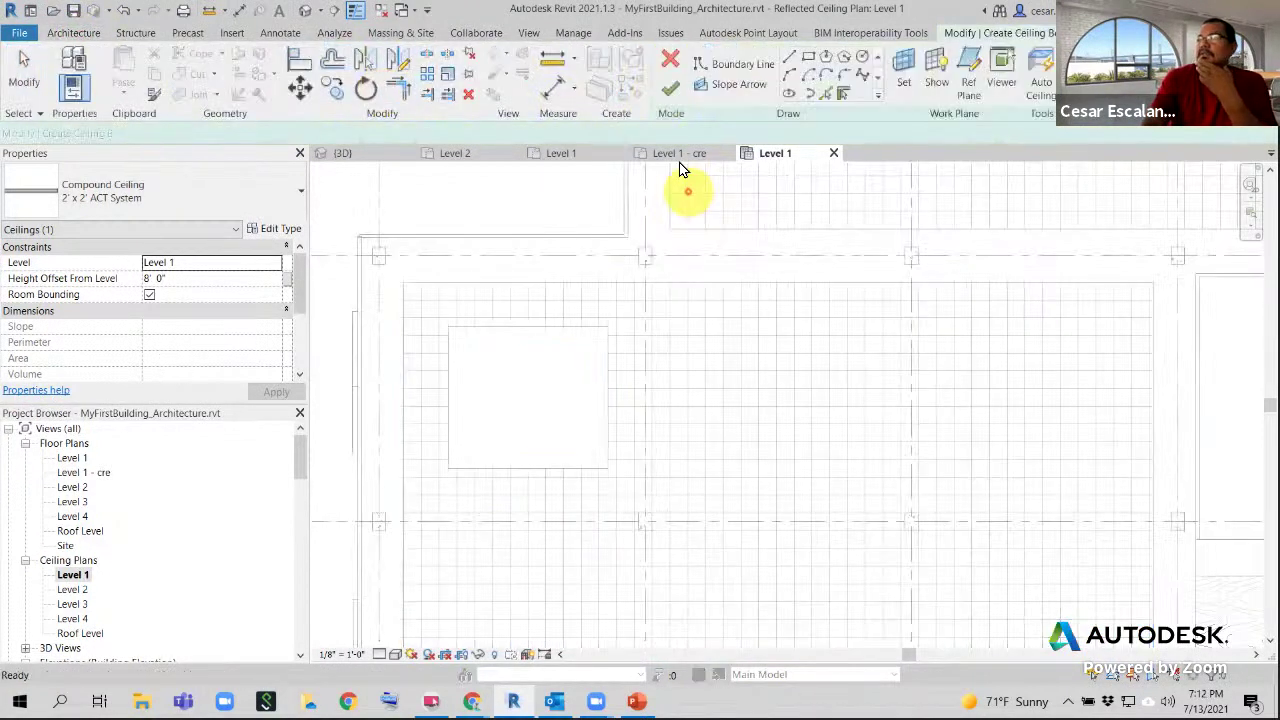
click(808, 62)
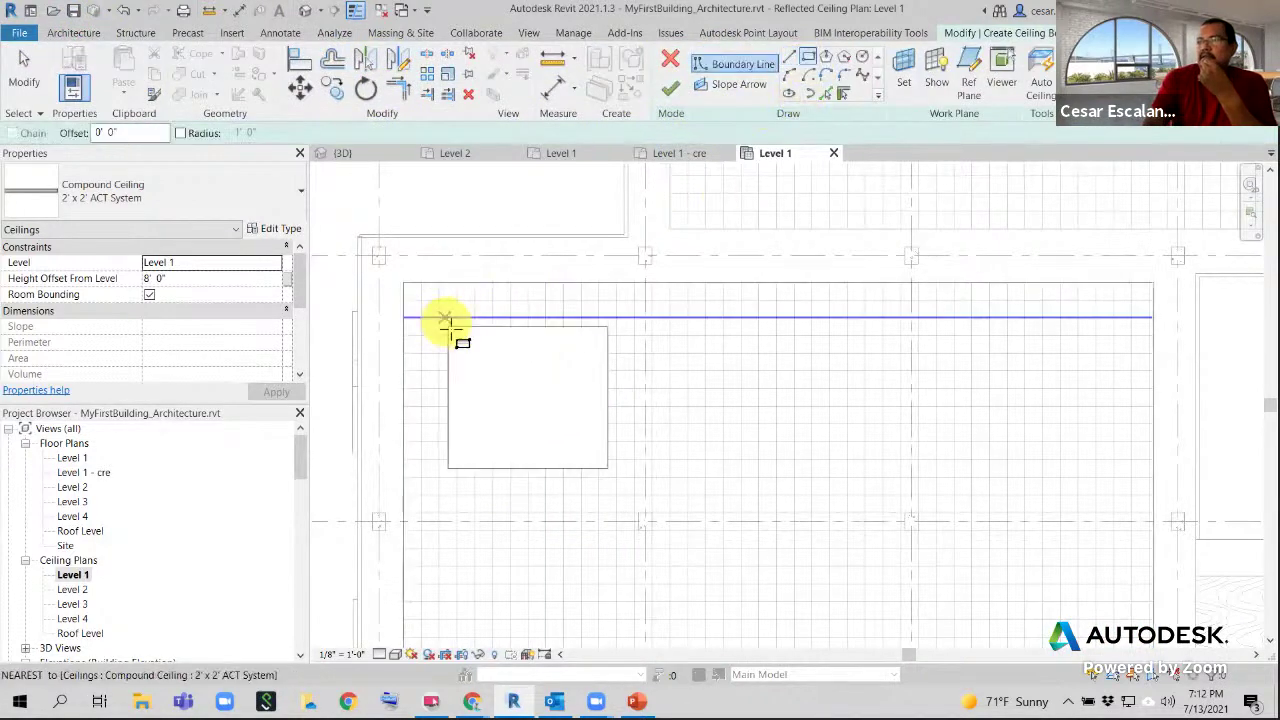
click(449, 327)
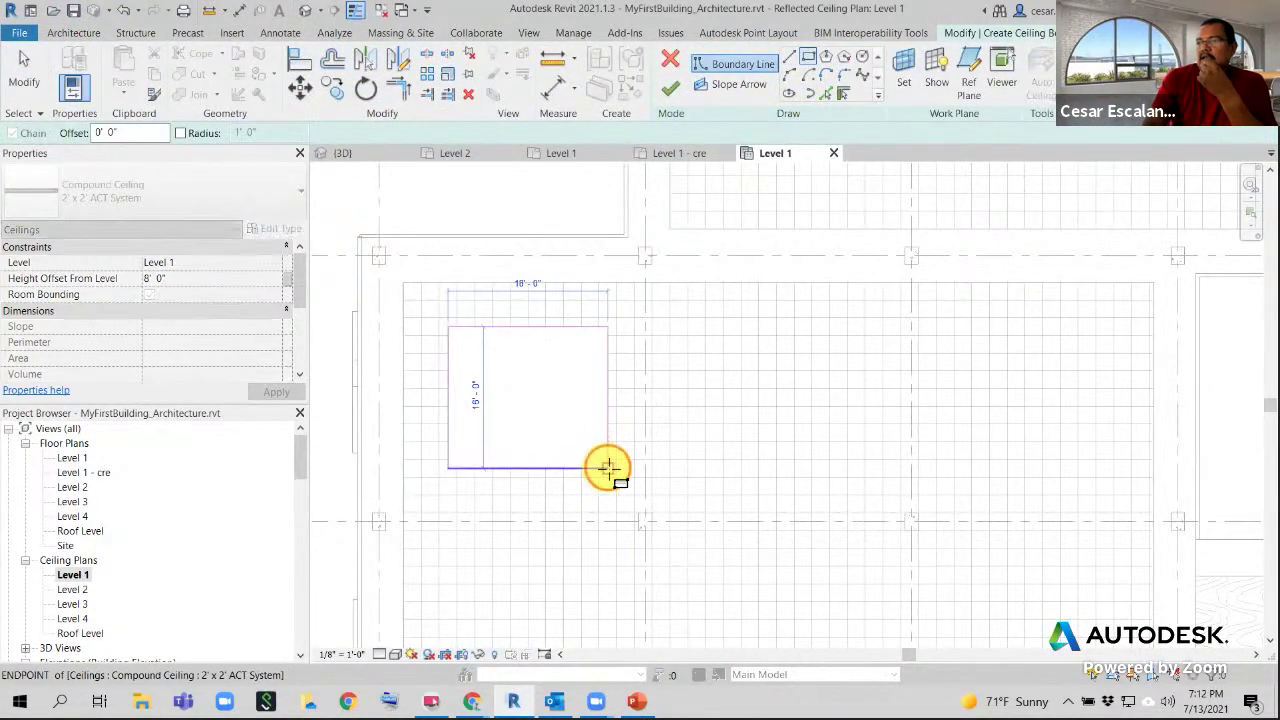
click(606, 466)
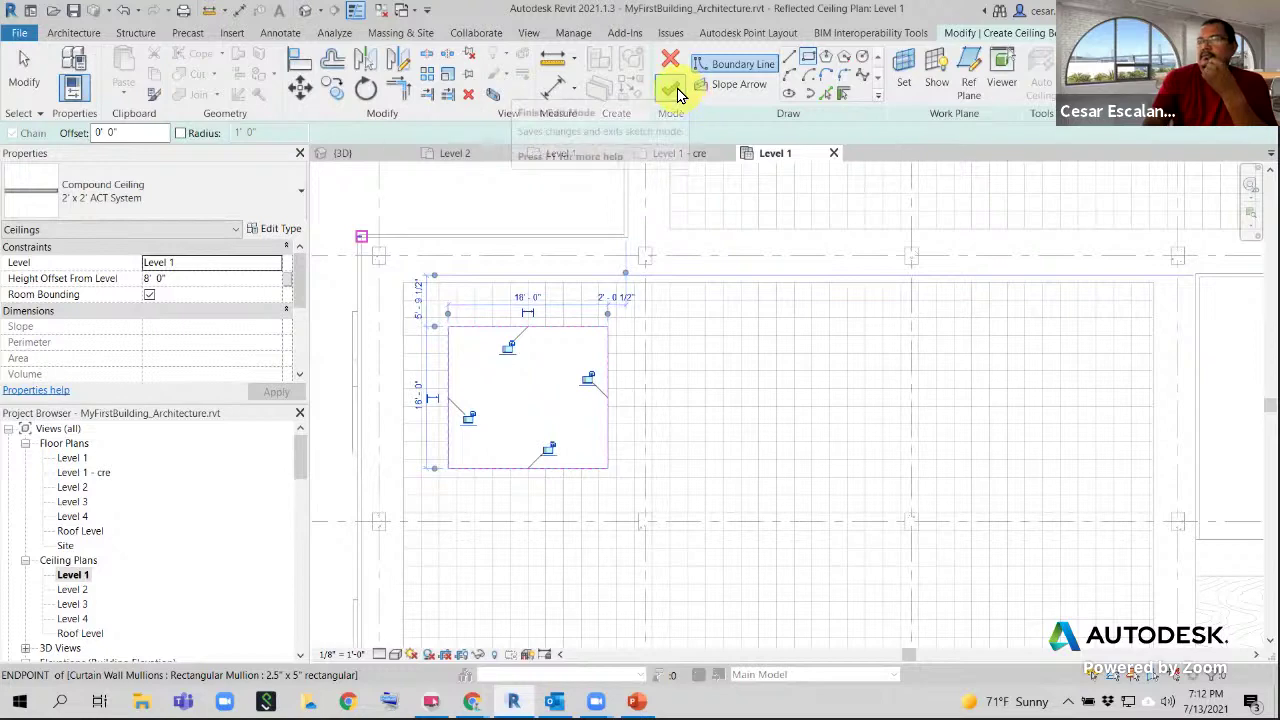
Set the new ceiling's type to GWB on Mtl. Stud and its height offset to 7' 6", and finish the sketch
click(268, 200)
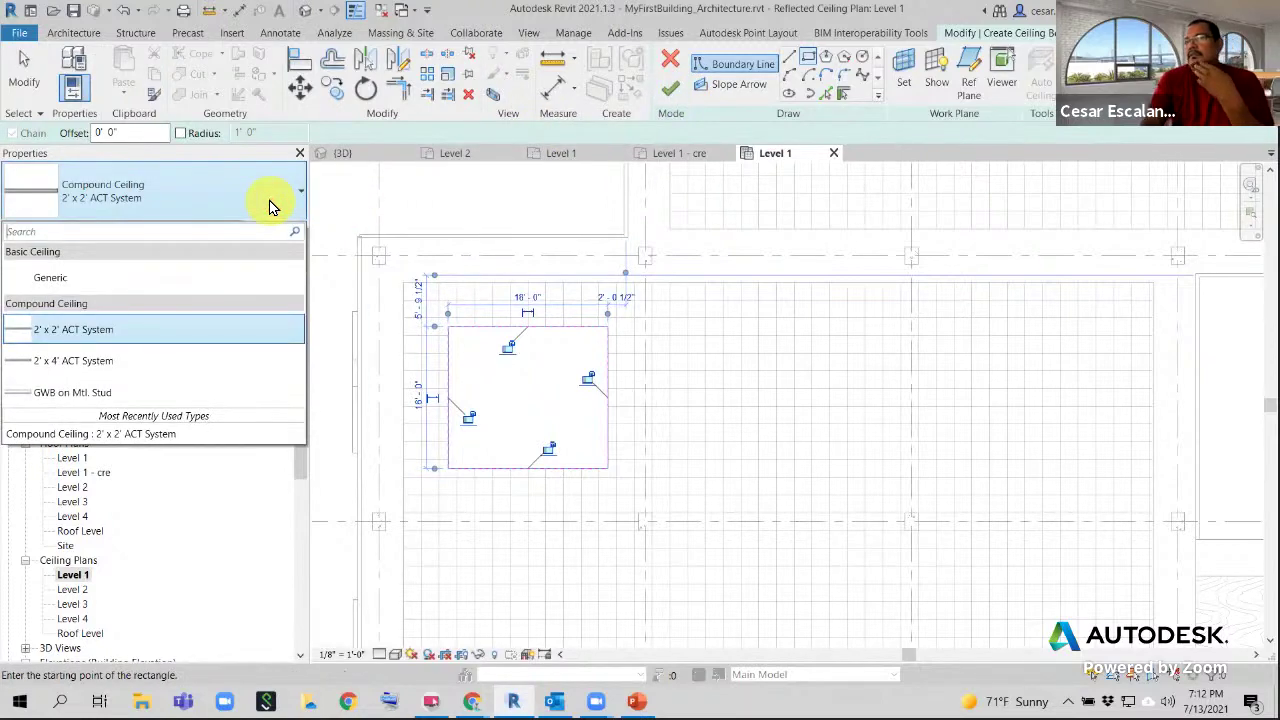
click(108, 392)
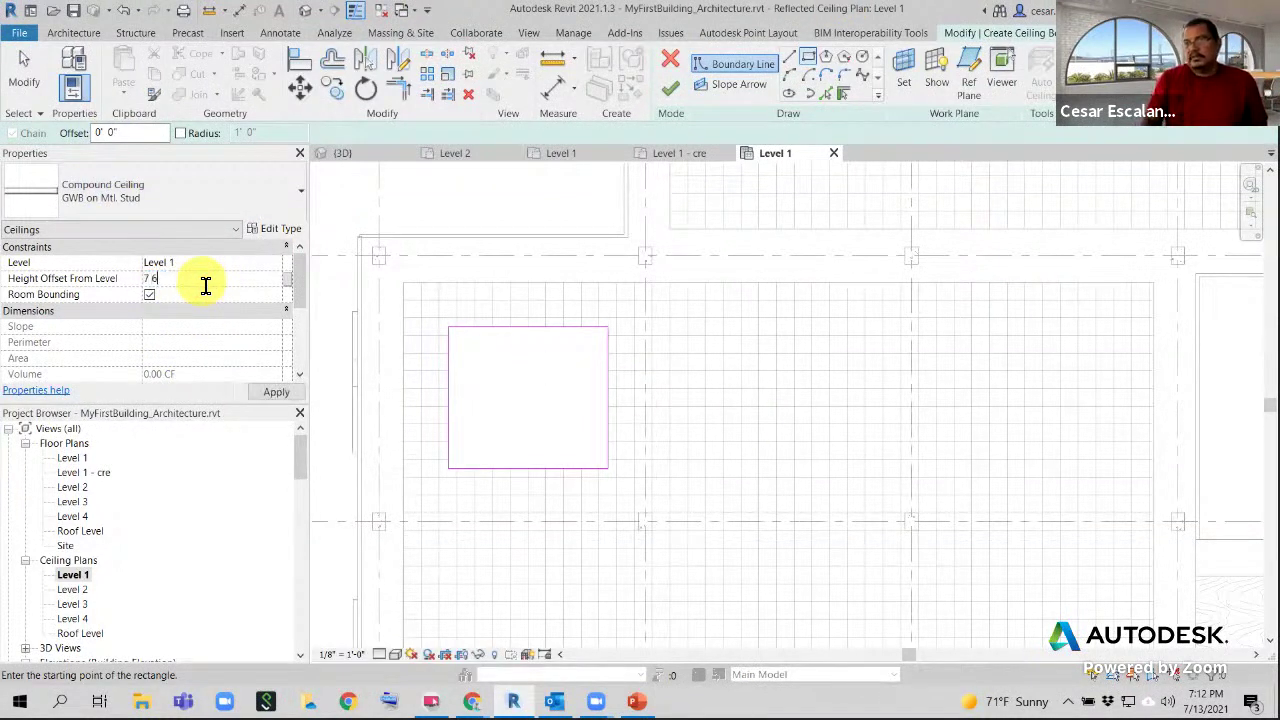
click(275, 393)
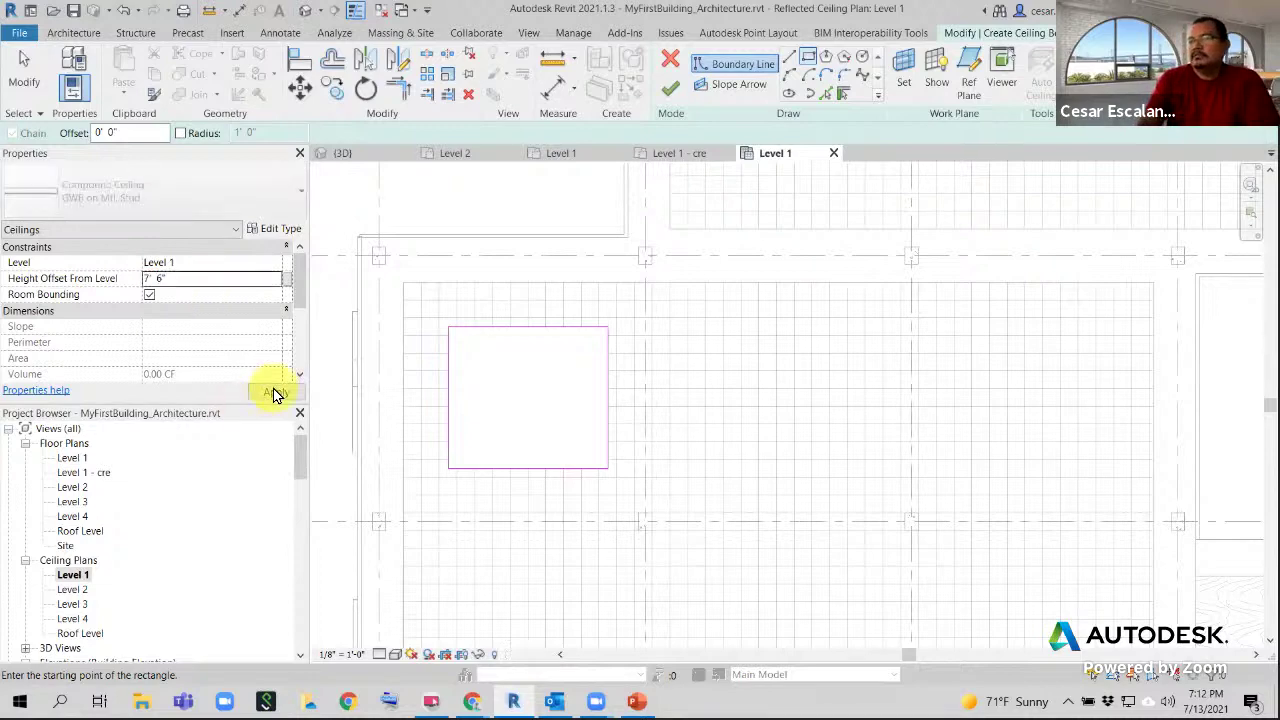
click(677, 97)
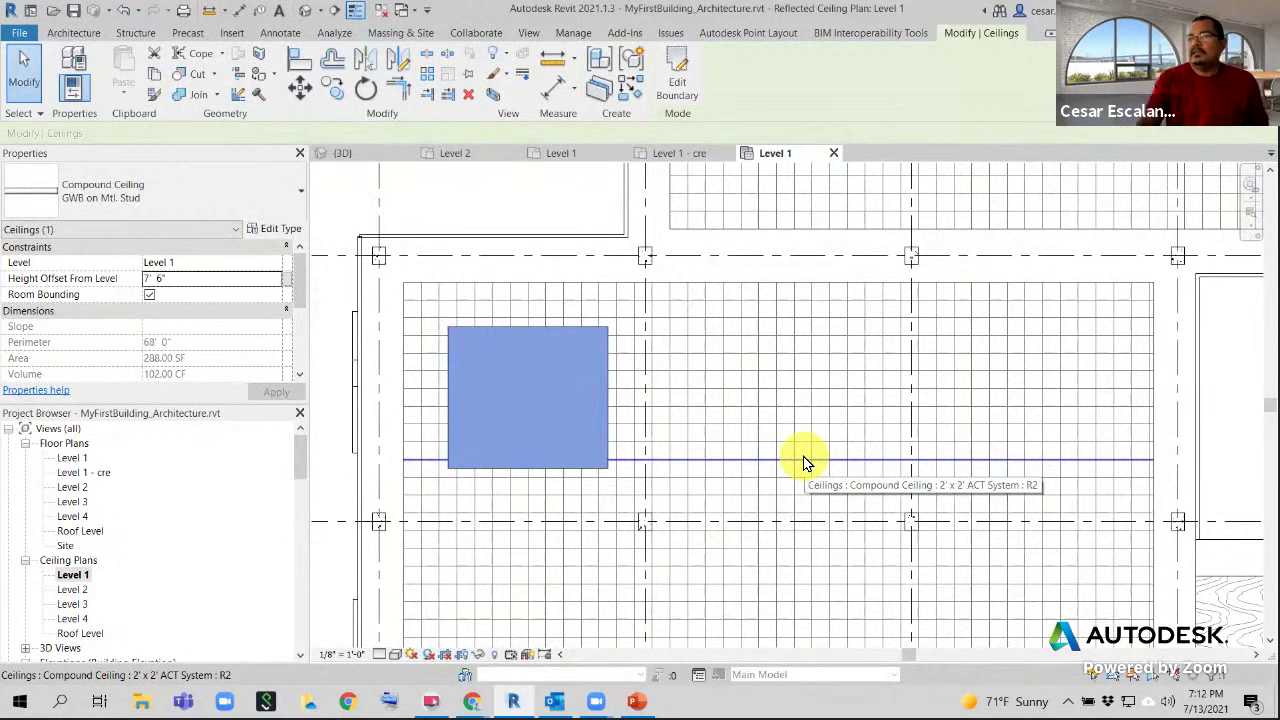
Examine the lower ceiling around its rectangular infill and the upper ceiling around its circular opening
click(547, 292)
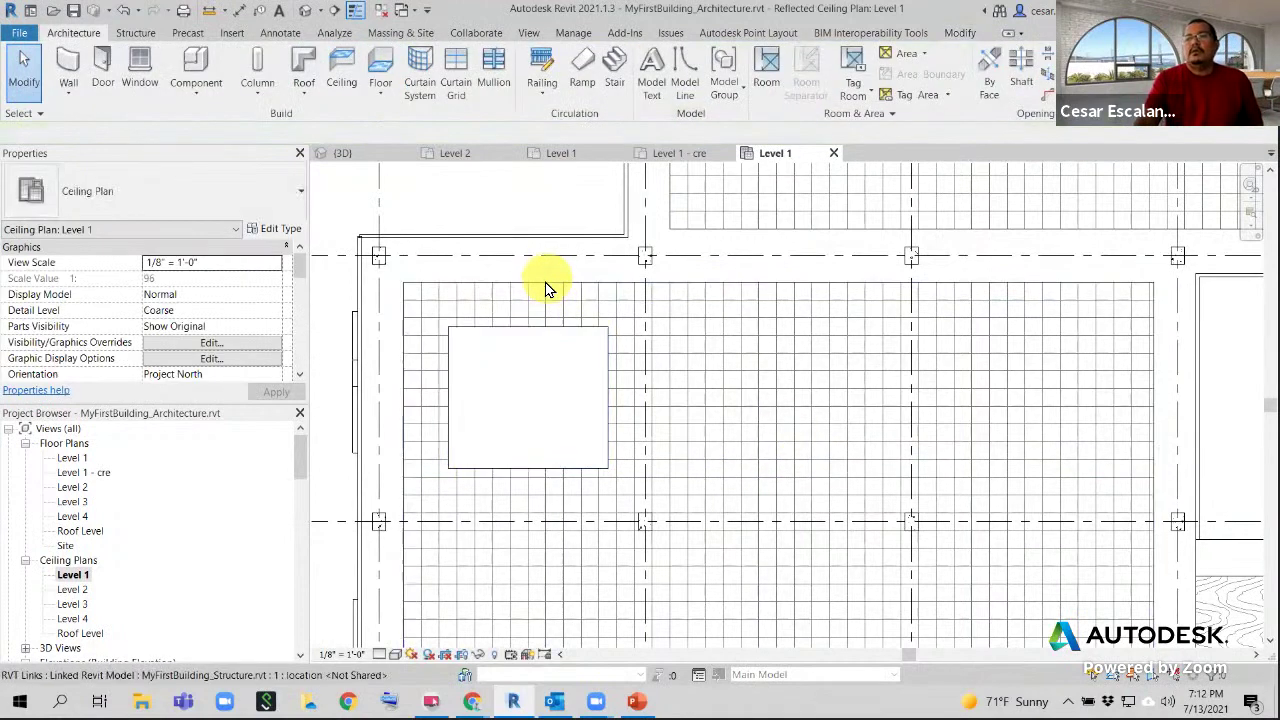
click(530, 286)
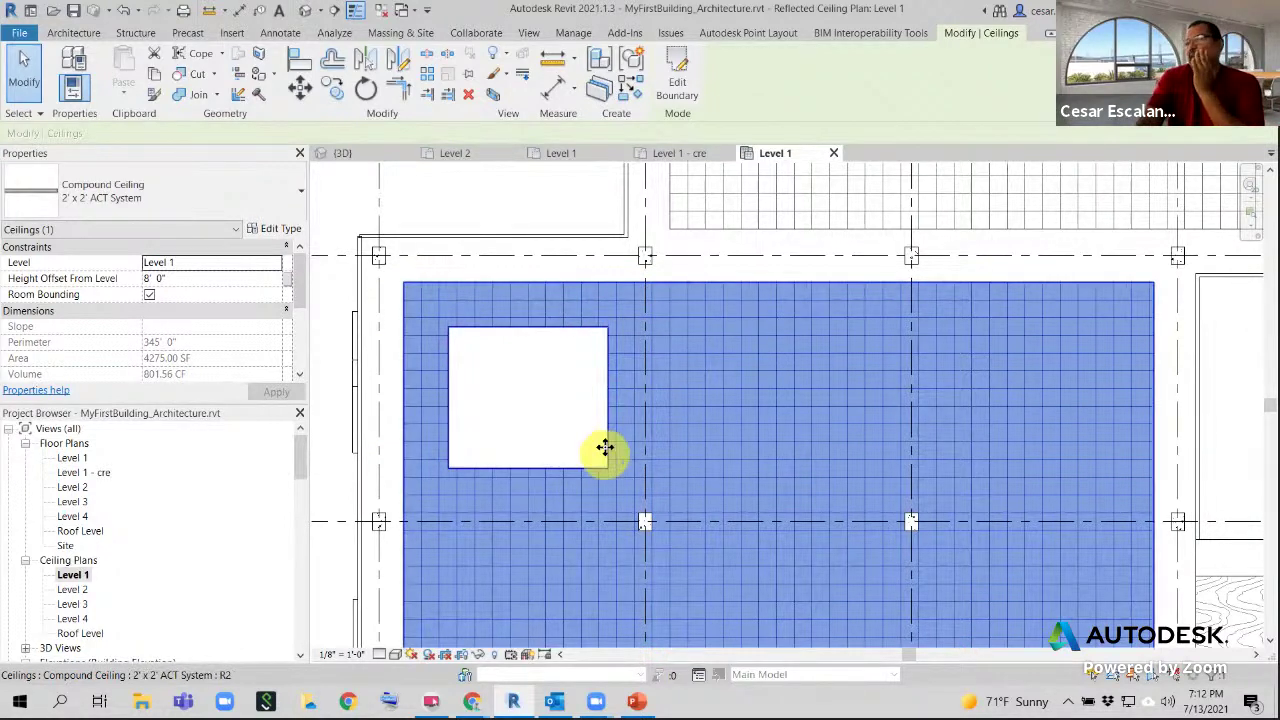
scroll(607, 433, down, 1)
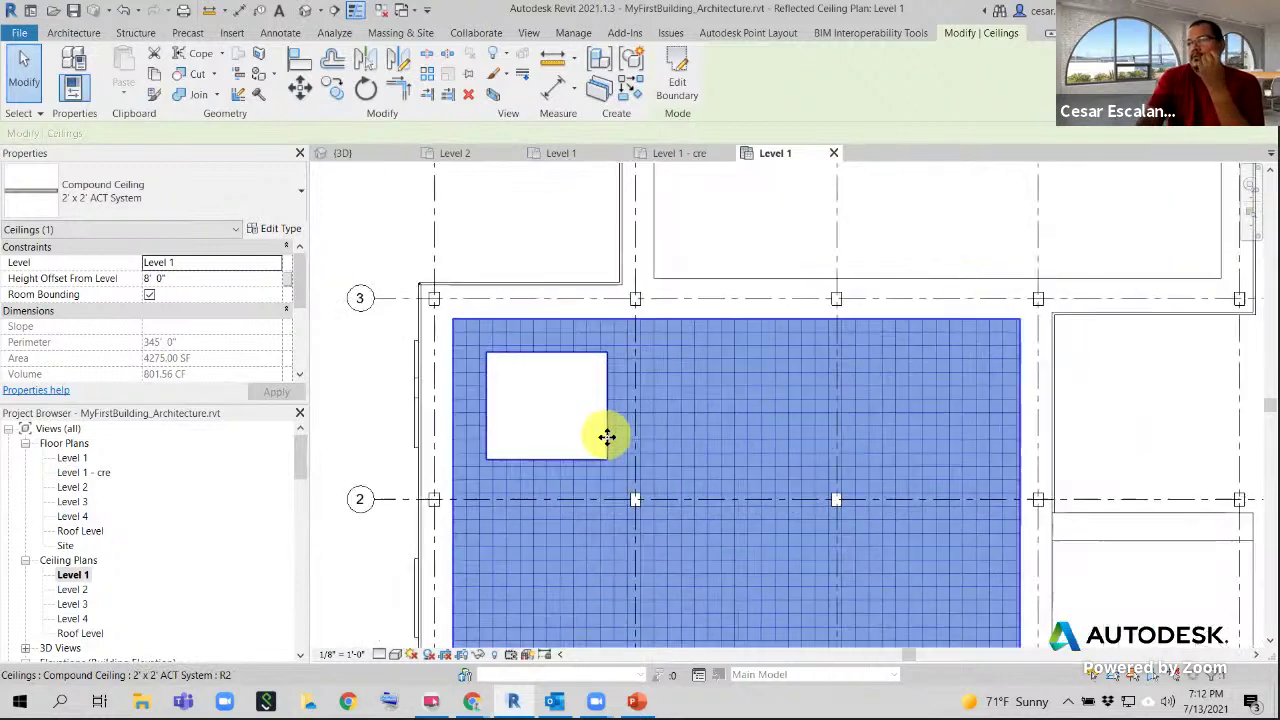
scroll(607, 433, up, 1)
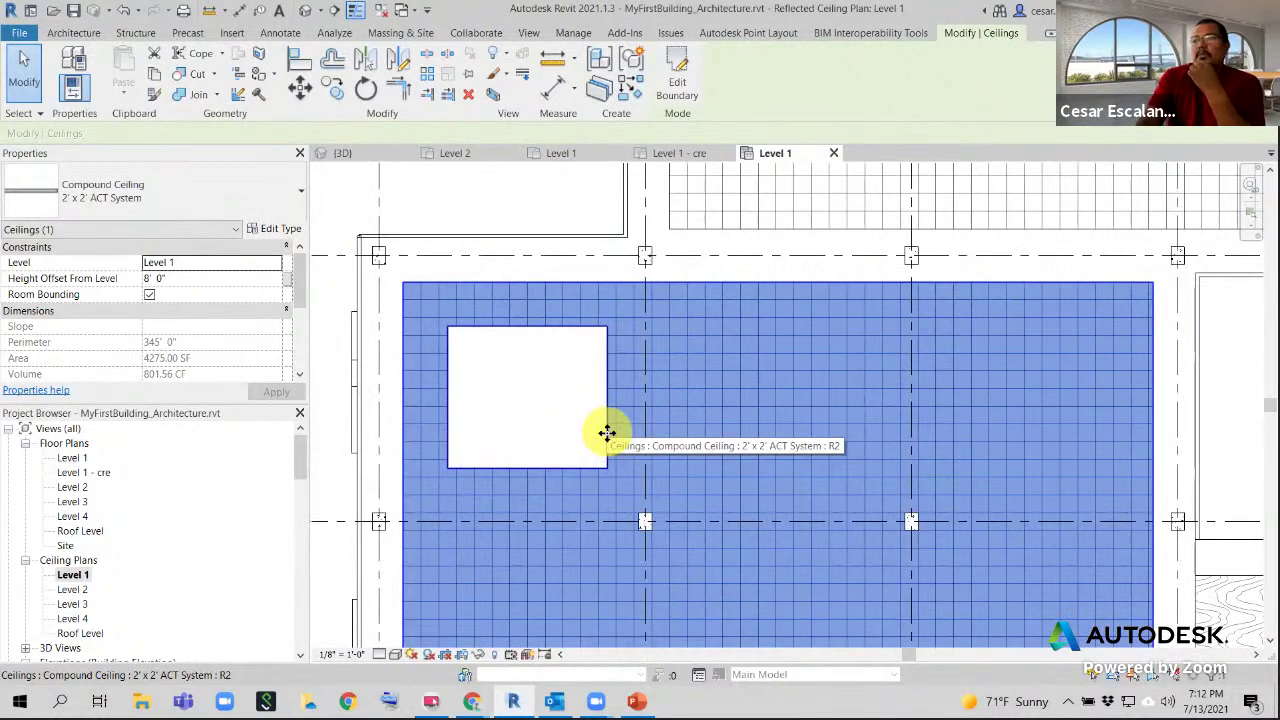
scroll(607, 433, down, 1)
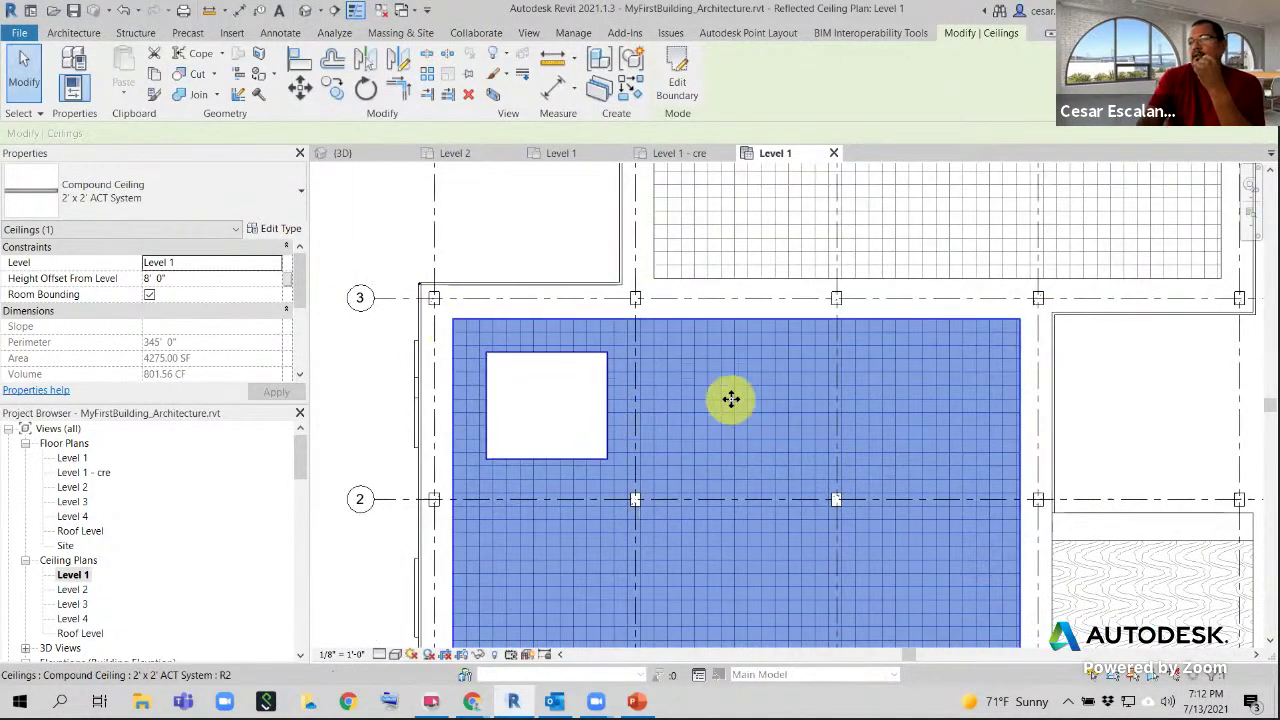
middle_drag(647, 363, 540, 363)
scroll(540, 363, down, 4)
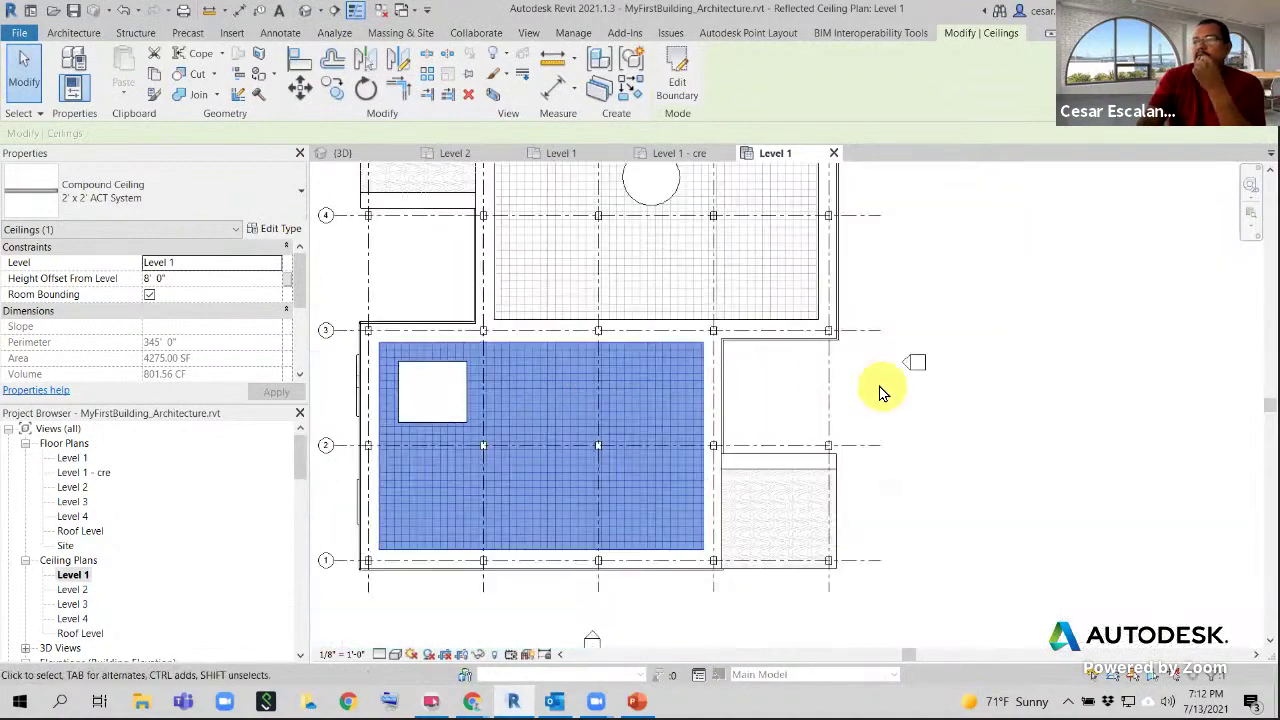
middle_drag(880, 388, 850, 512)
click(917, 417)
middle_drag(923, 346, 934, 377)
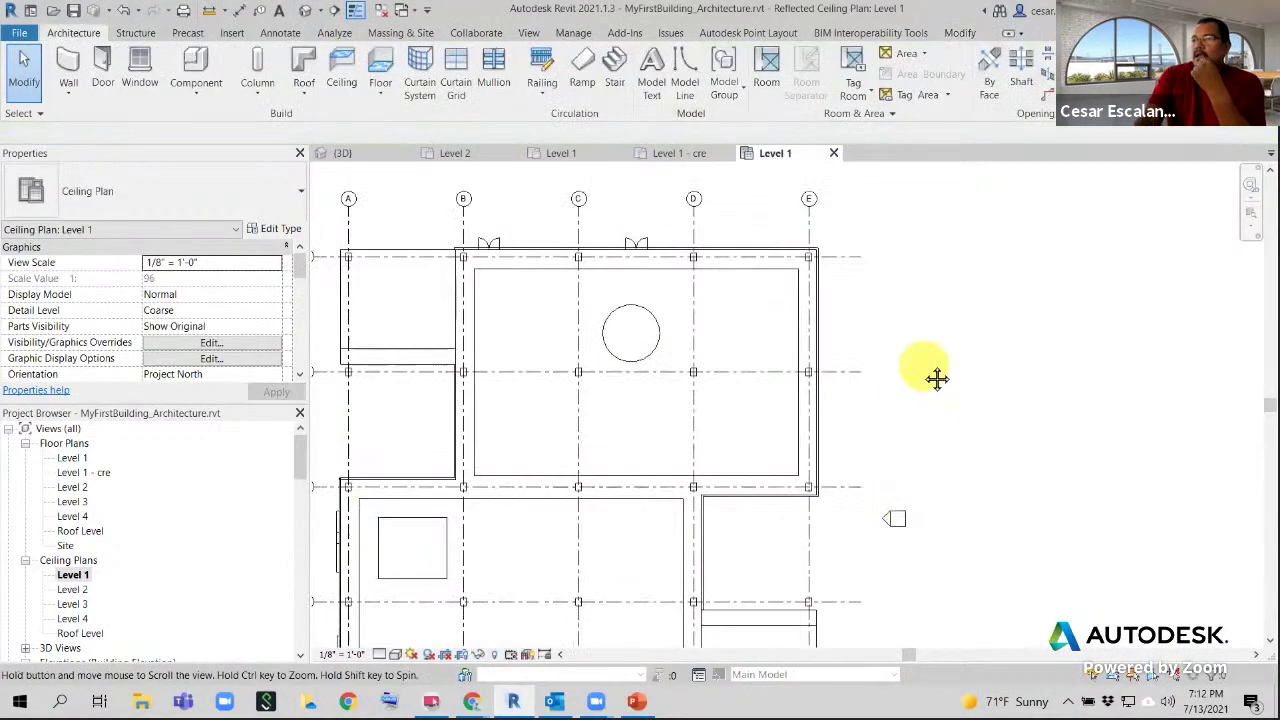
scroll(826, 490, up, 4)
mouse_move(741, 240)
middle_down()
mouse_move(834, 394)
mouse_move(877, 434)
middle_up()
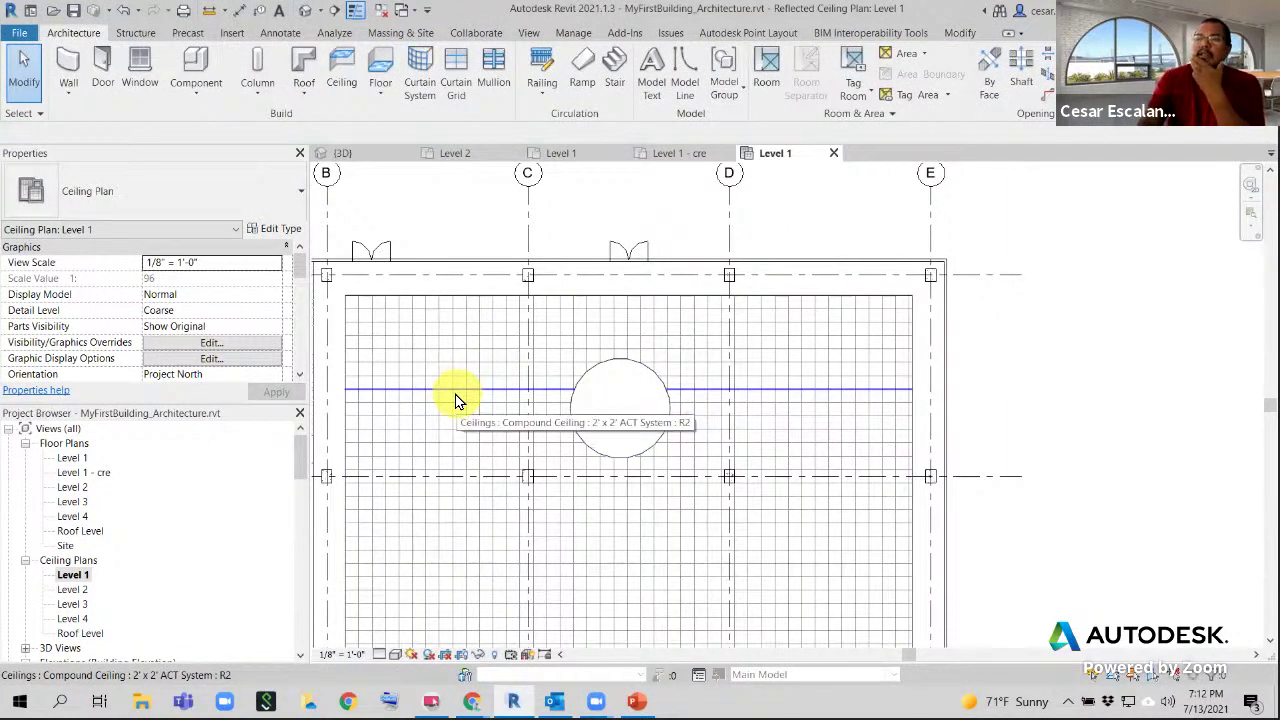
scroll(455, 415, up, 2)
middle_drag(457, 409, 615, 340)
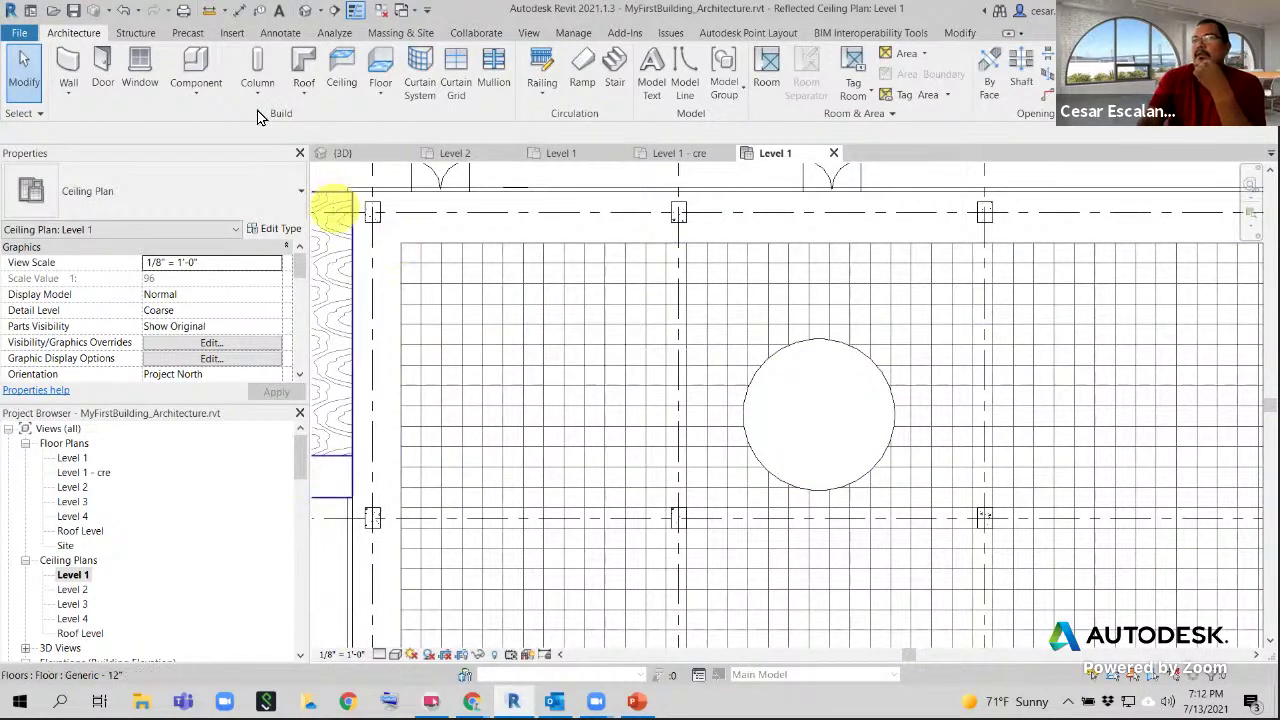
Look through the project's family categories from Ceilings to Railings, collapsing Curtain Panels and Curtain Wall Mullions
drag(301, 464, 306, 594)
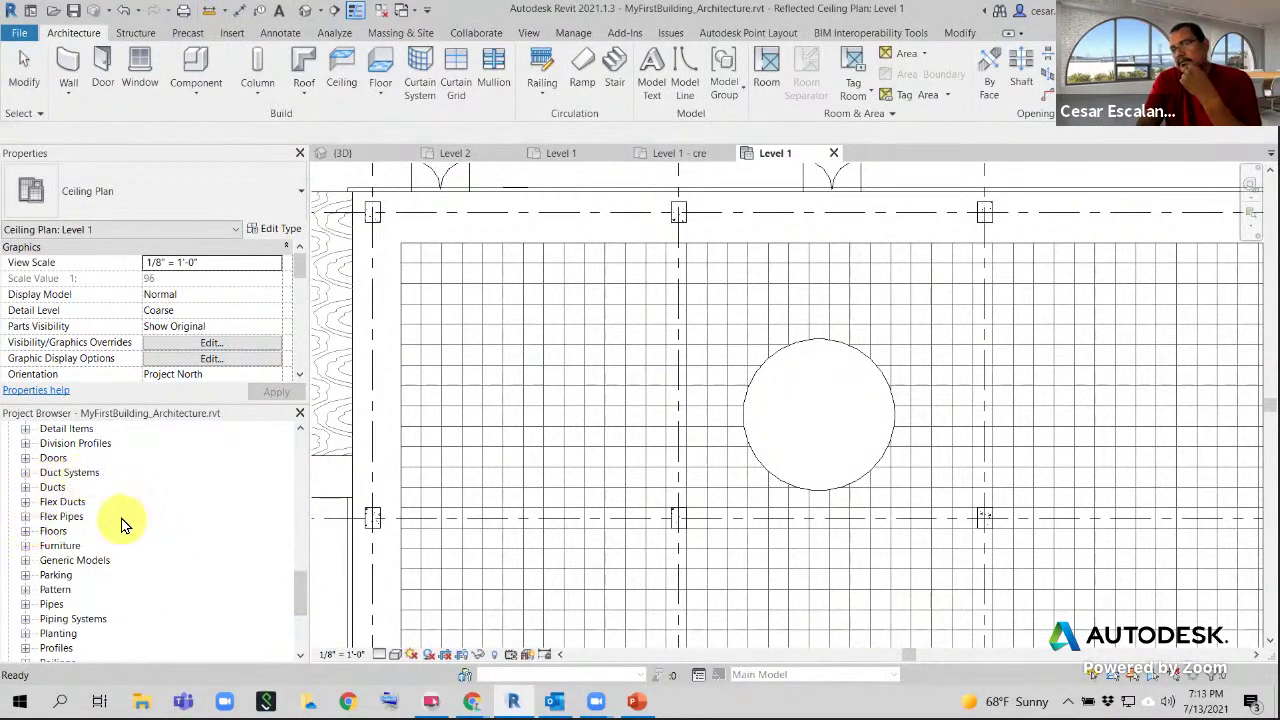
scroll(121, 522, up, 1)
drag(297, 582, 293, 516)
click(28, 563)
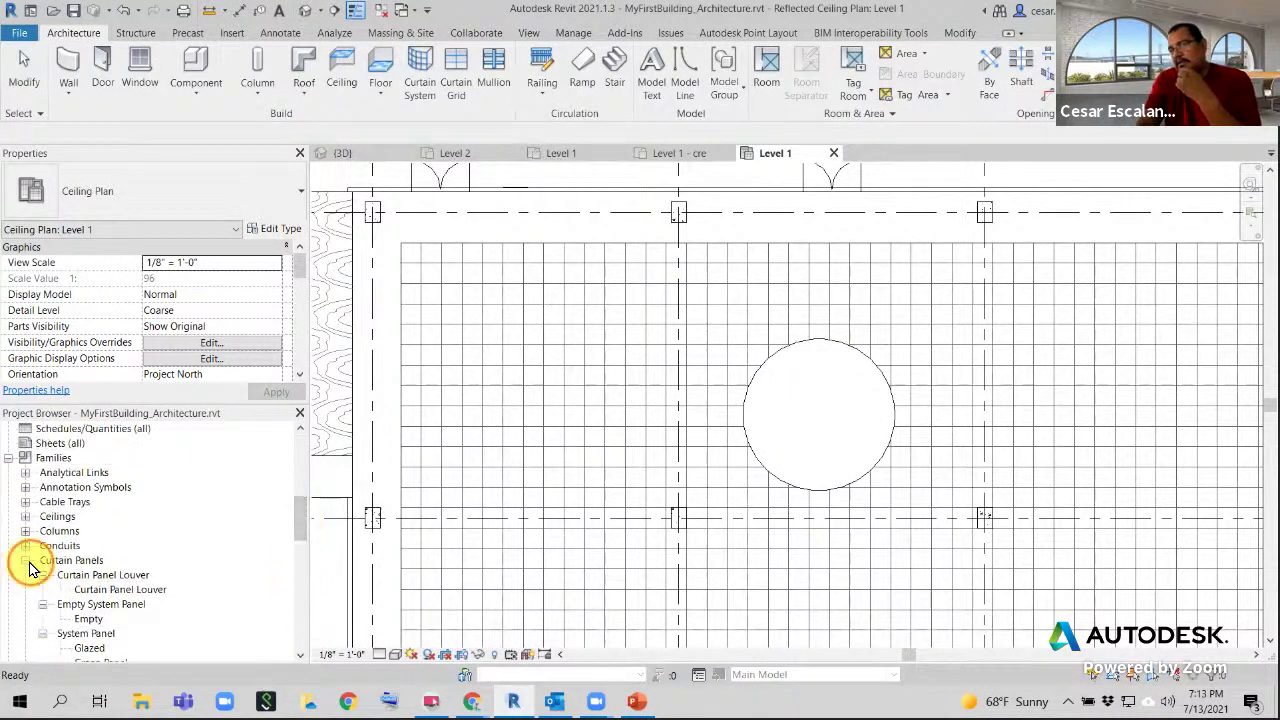
scroll(58, 520, down, 1)
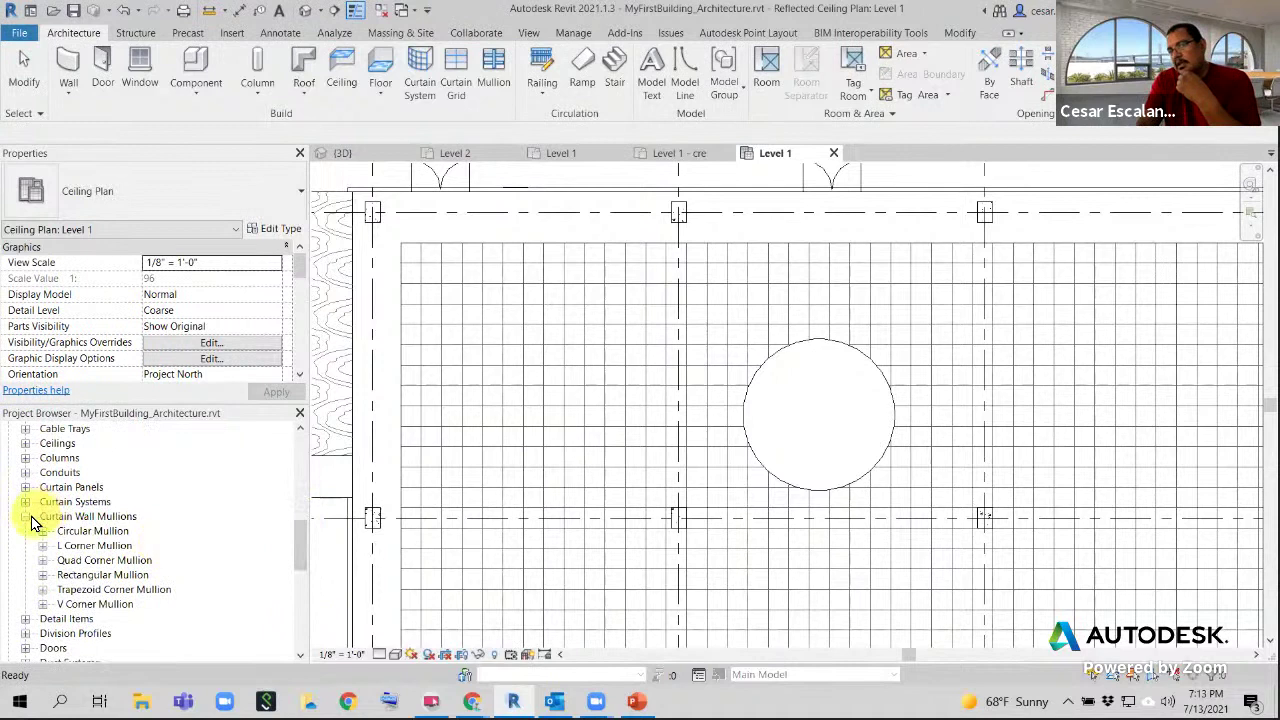
click(30, 518)
scroll(160, 530, down, 2)
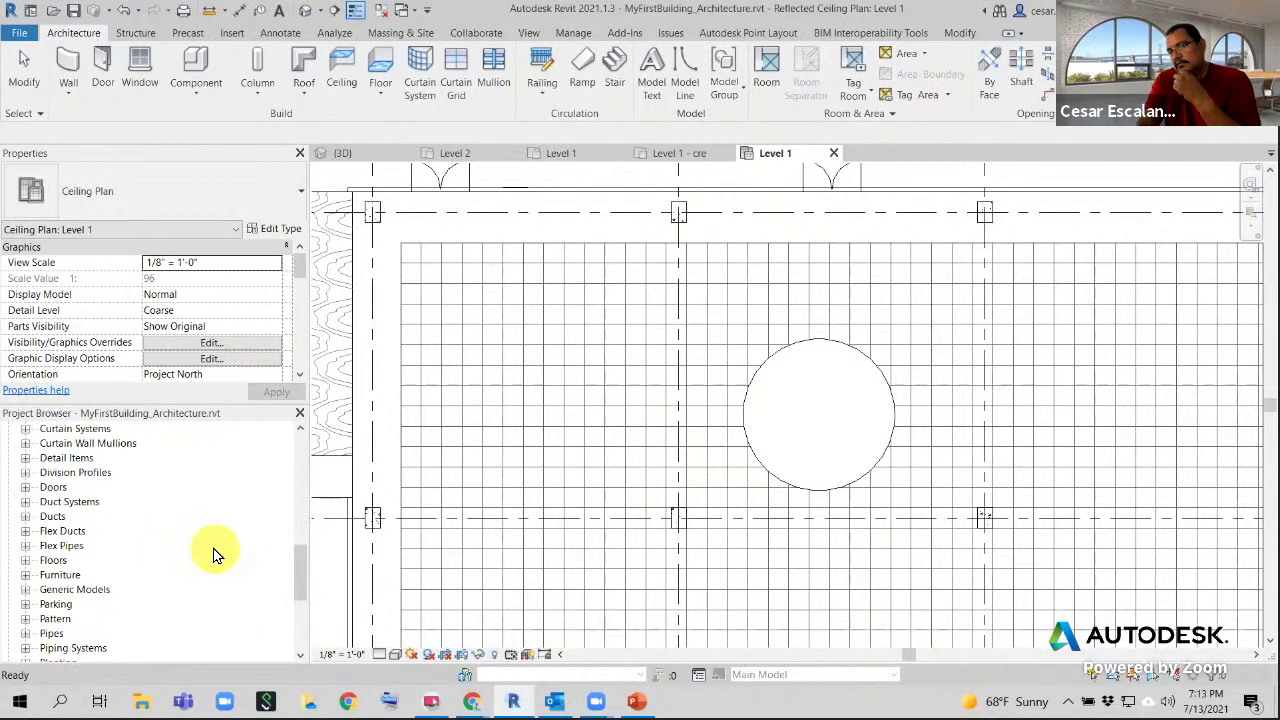
scroll(216, 555, down, 2)
mouse_move(299, 585)
mouse_down()
mouse_move(300, 614)
mouse_move(299, 583)
mouse_up()
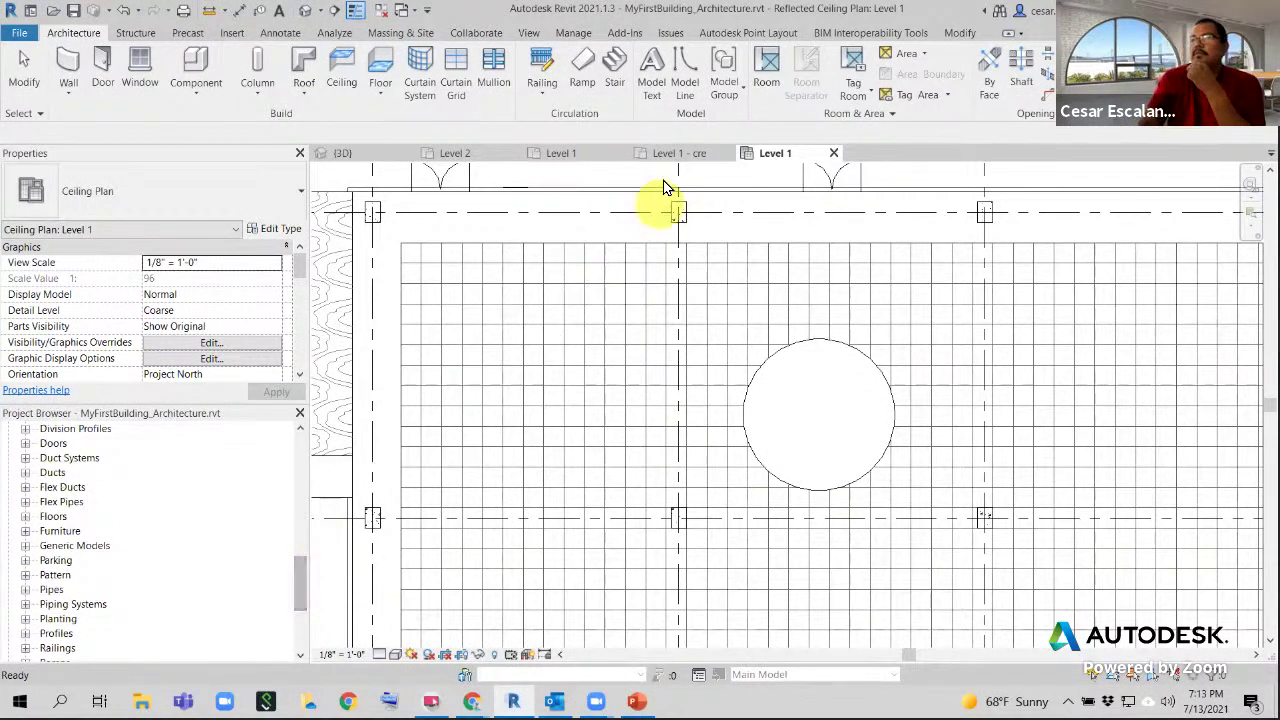
Start loading a family and browse the Imperial library to the Lighting > Architectural > Internal folder
click(232, 33)
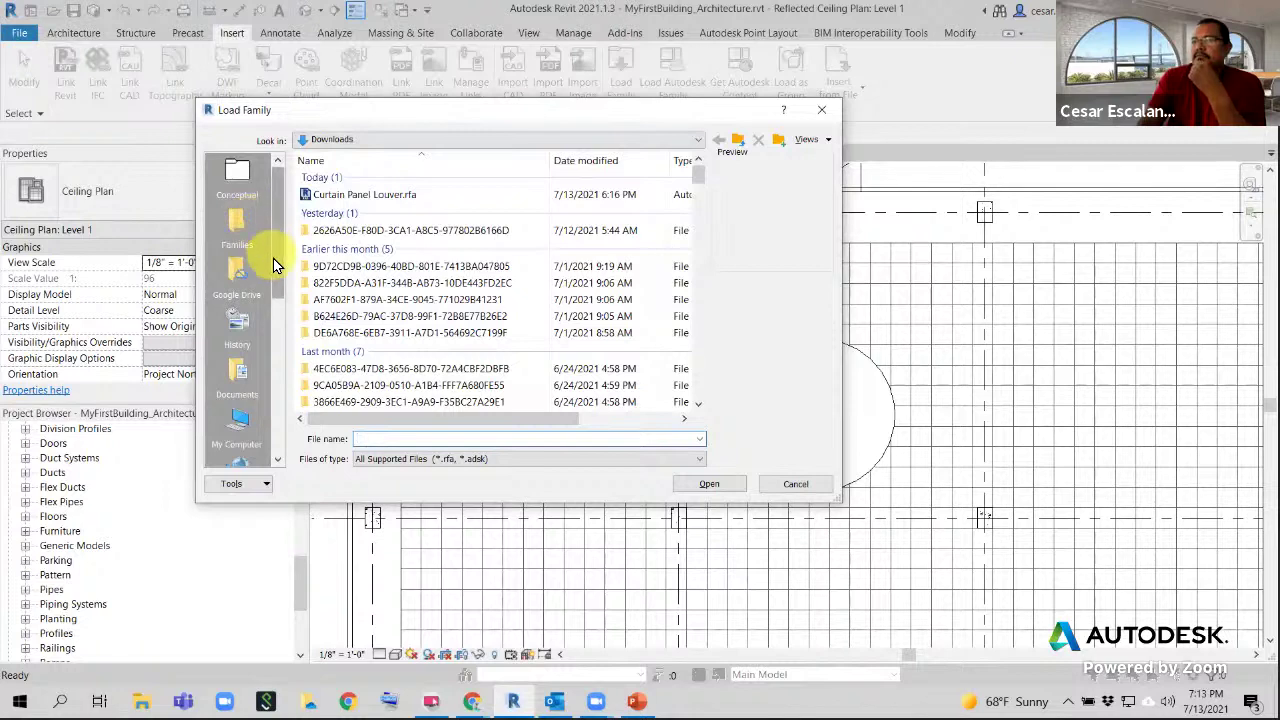
drag(280, 280, 293, 433)
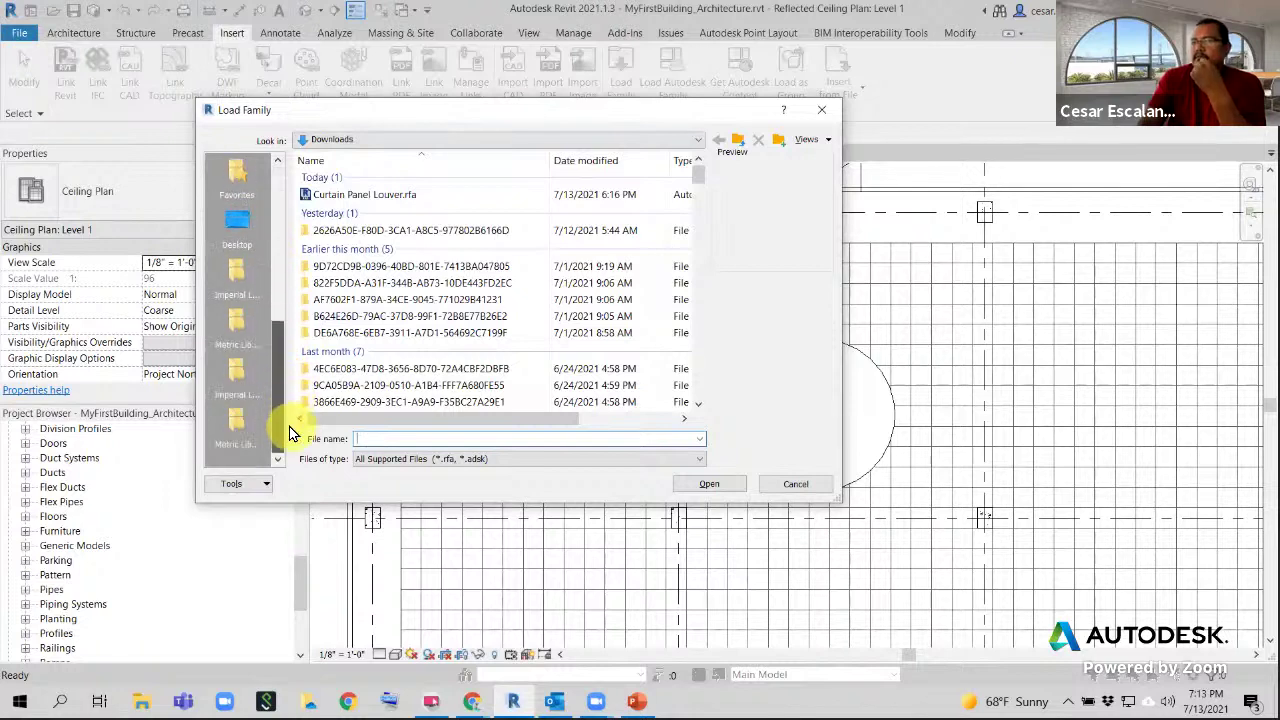
click(236, 274)
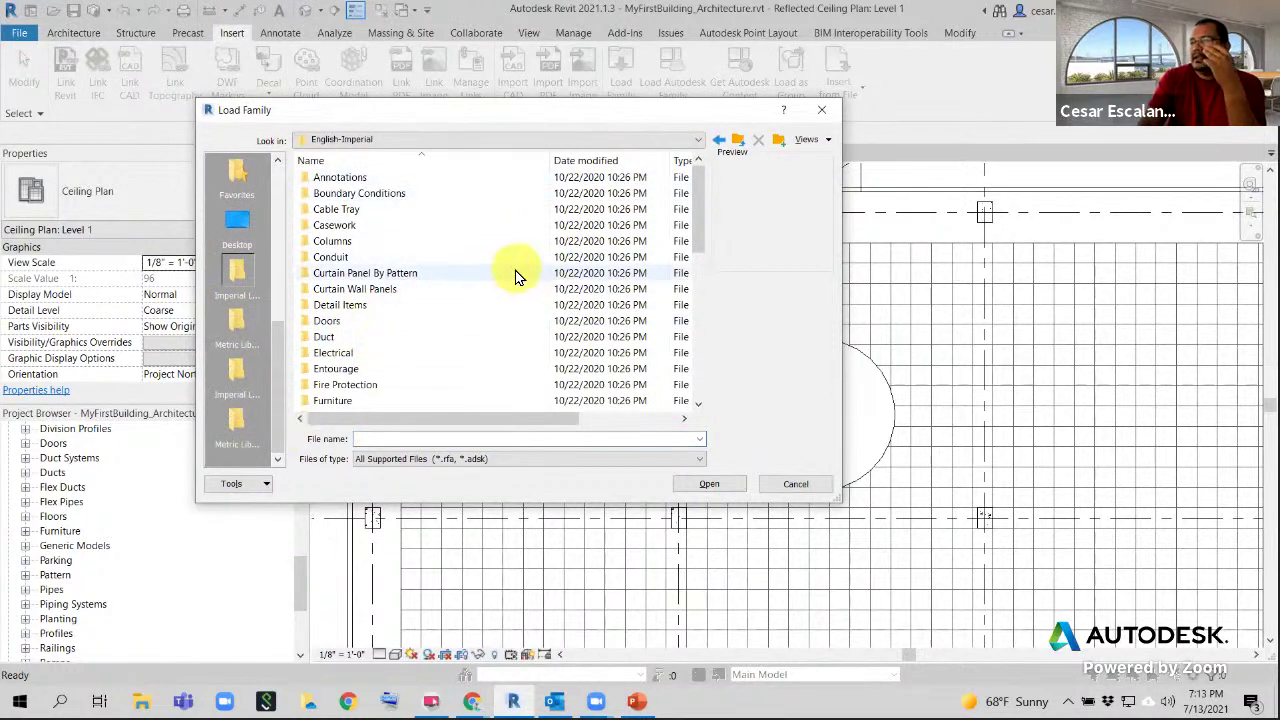
scroll(515, 277, down, 1)
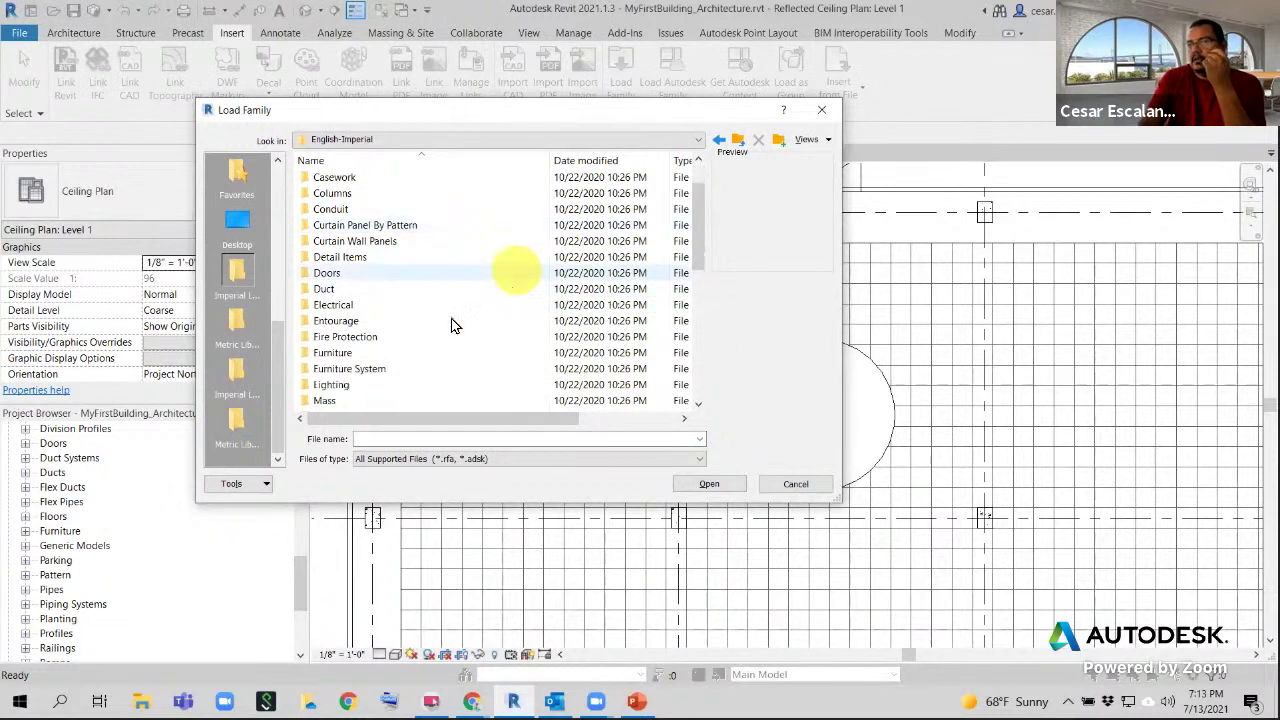
double_click(333, 386)
double_click(341, 177)
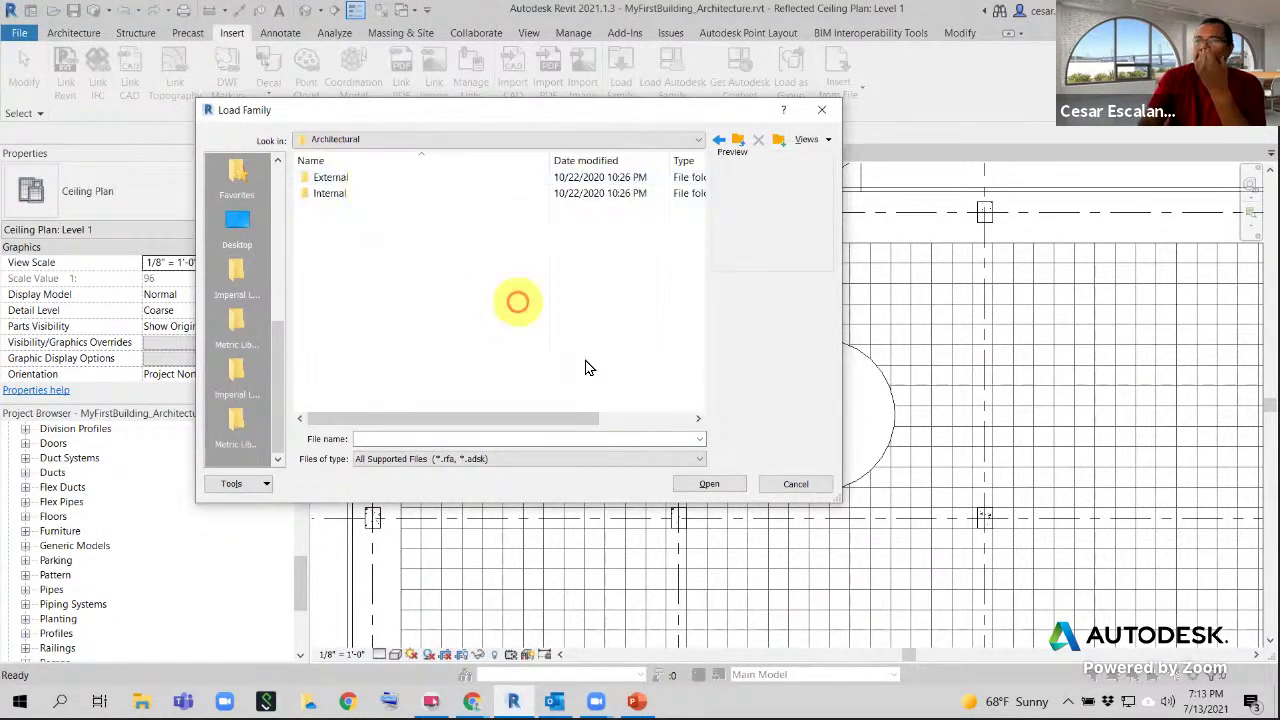
double_click(331, 194)
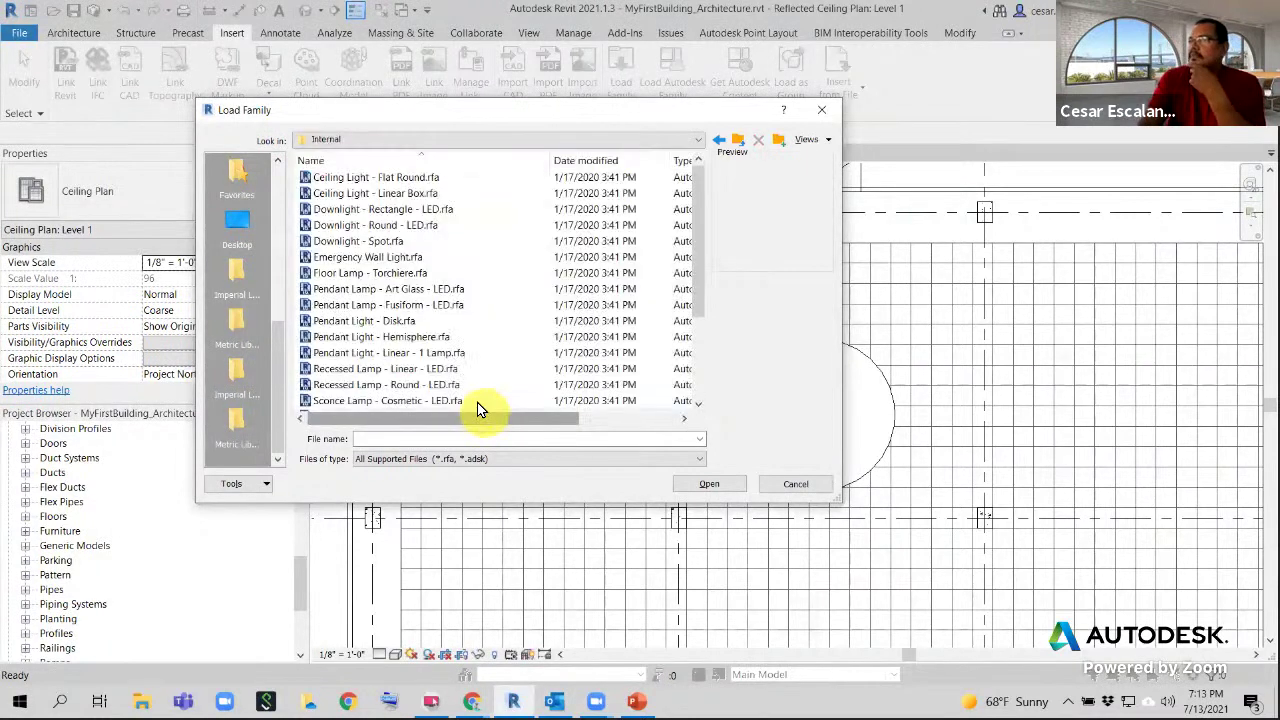
Select the Downlight - Spot, Troffer Light - 2x2 Parabolic, Troffer Light - 2x4 Parabolic and Recessed Lamp - Linear - LED families together
click(352, 182)
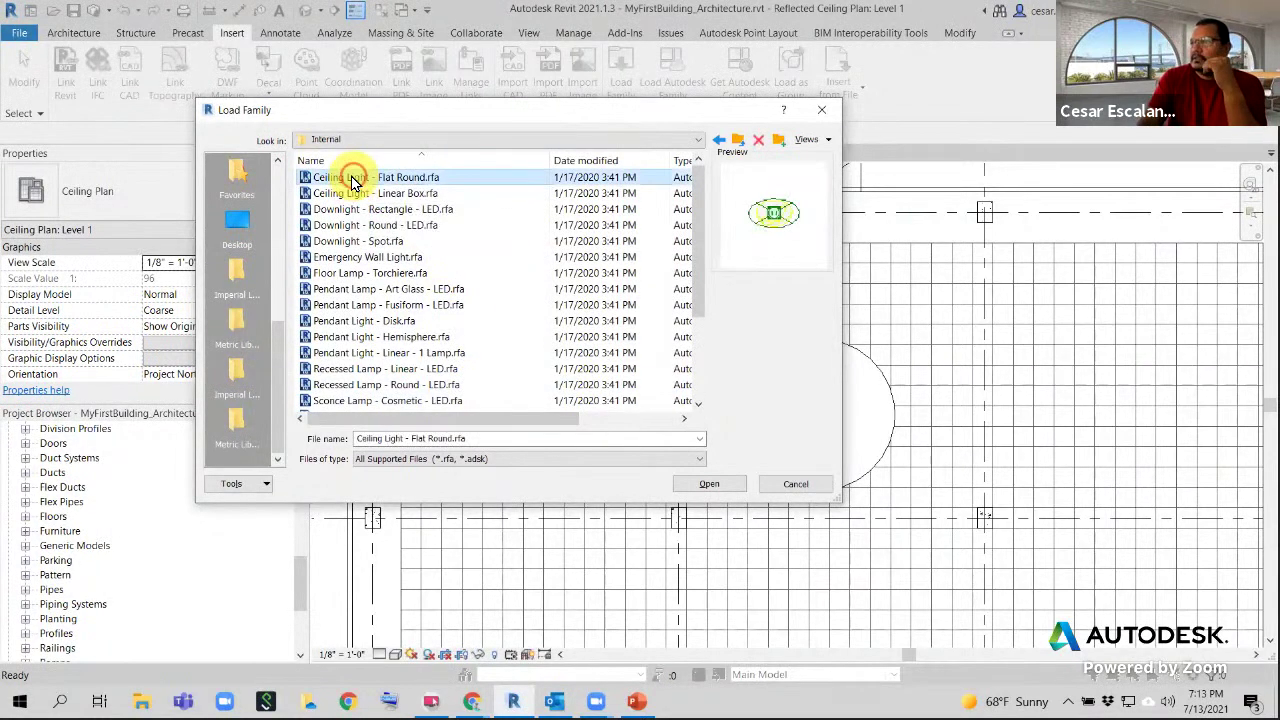
click(381, 241)
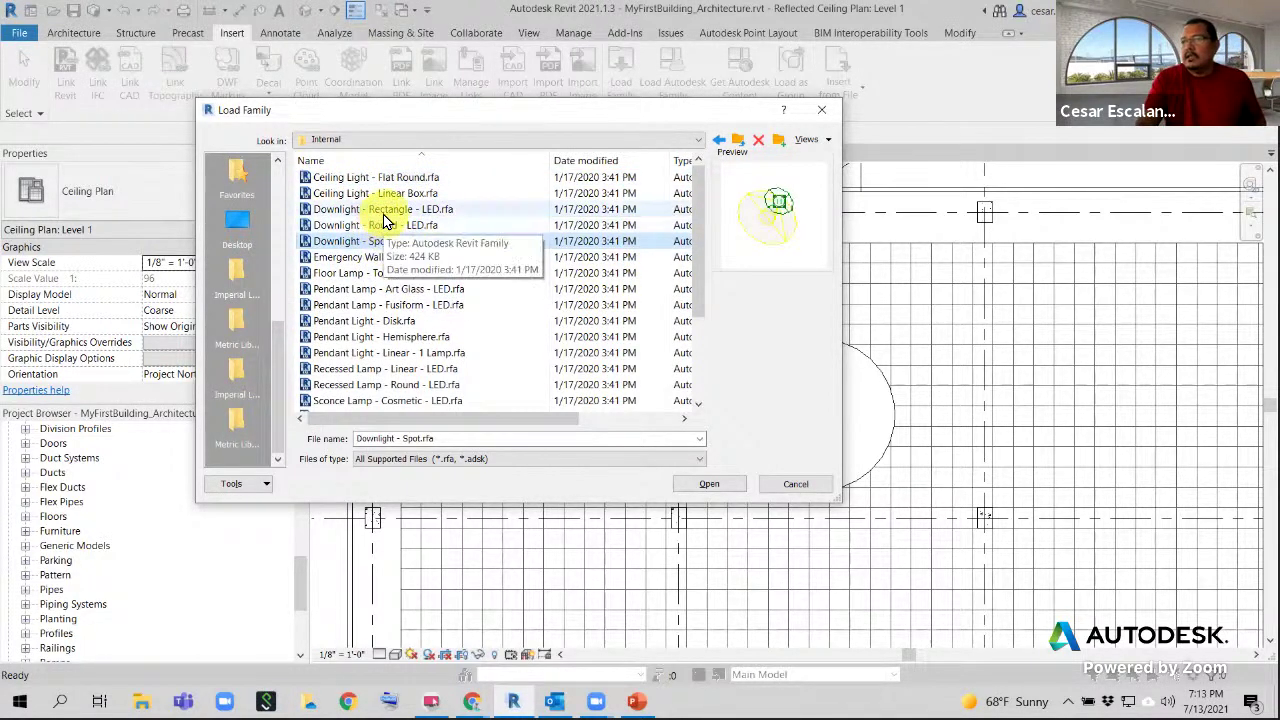
click(383, 209)
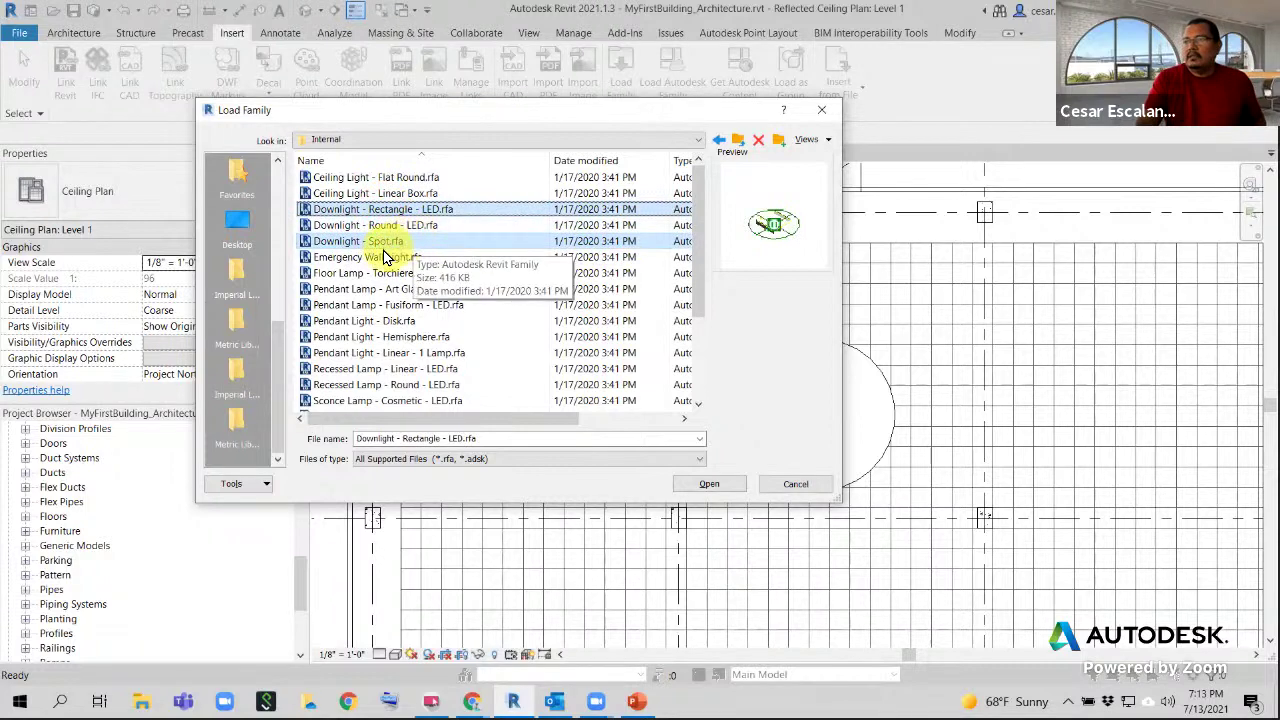
ctrl+click(376, 246)
click(376, 246)
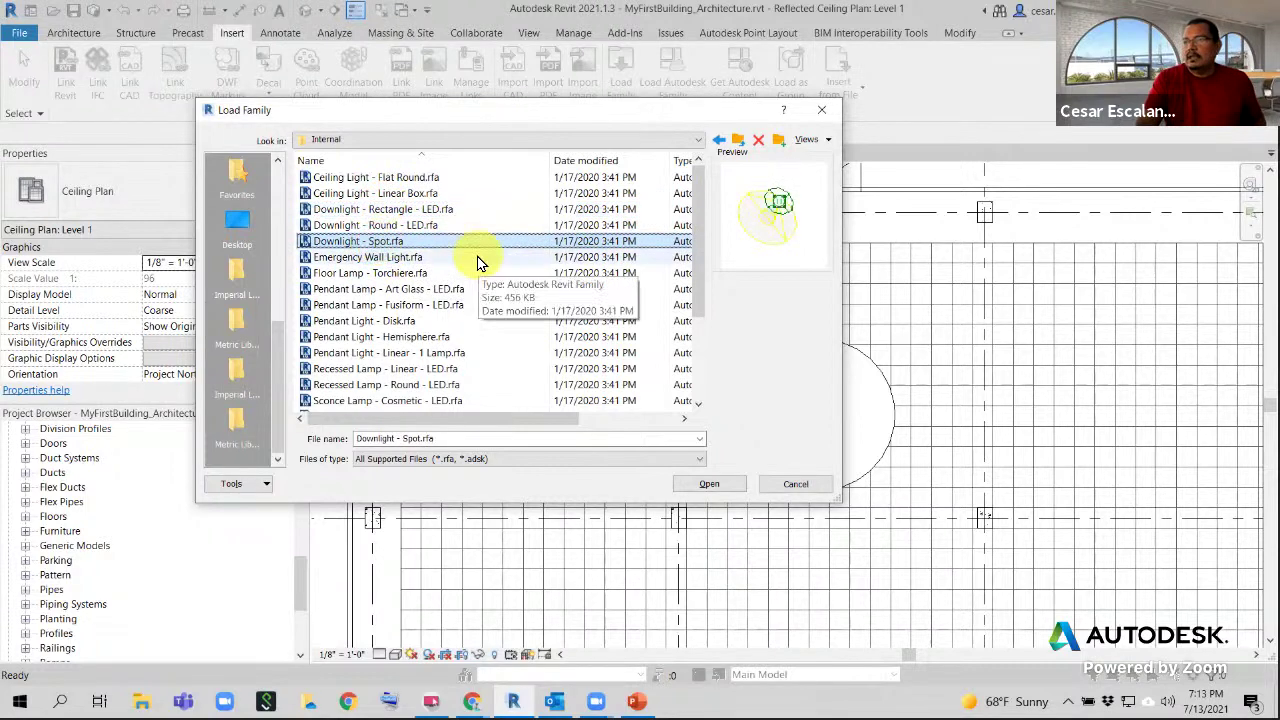
scroll(478, 262, down, 3)
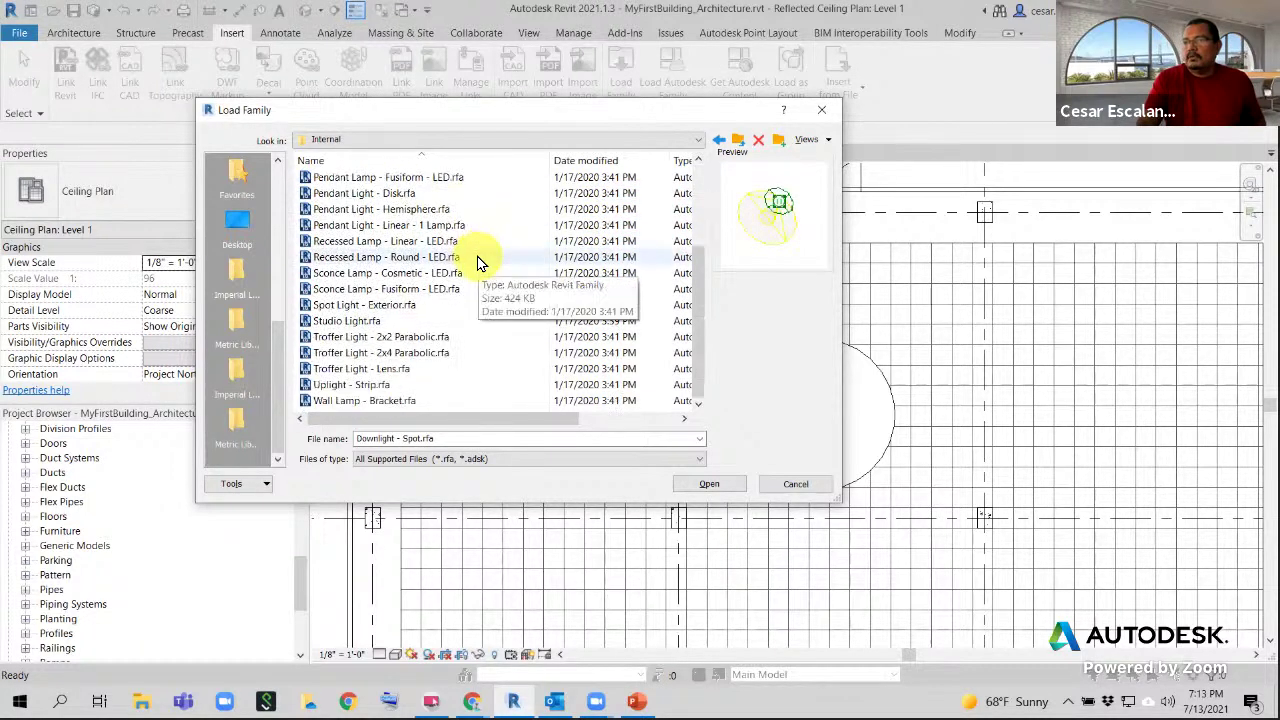
click(420, 338)
shift+click(424, 353)
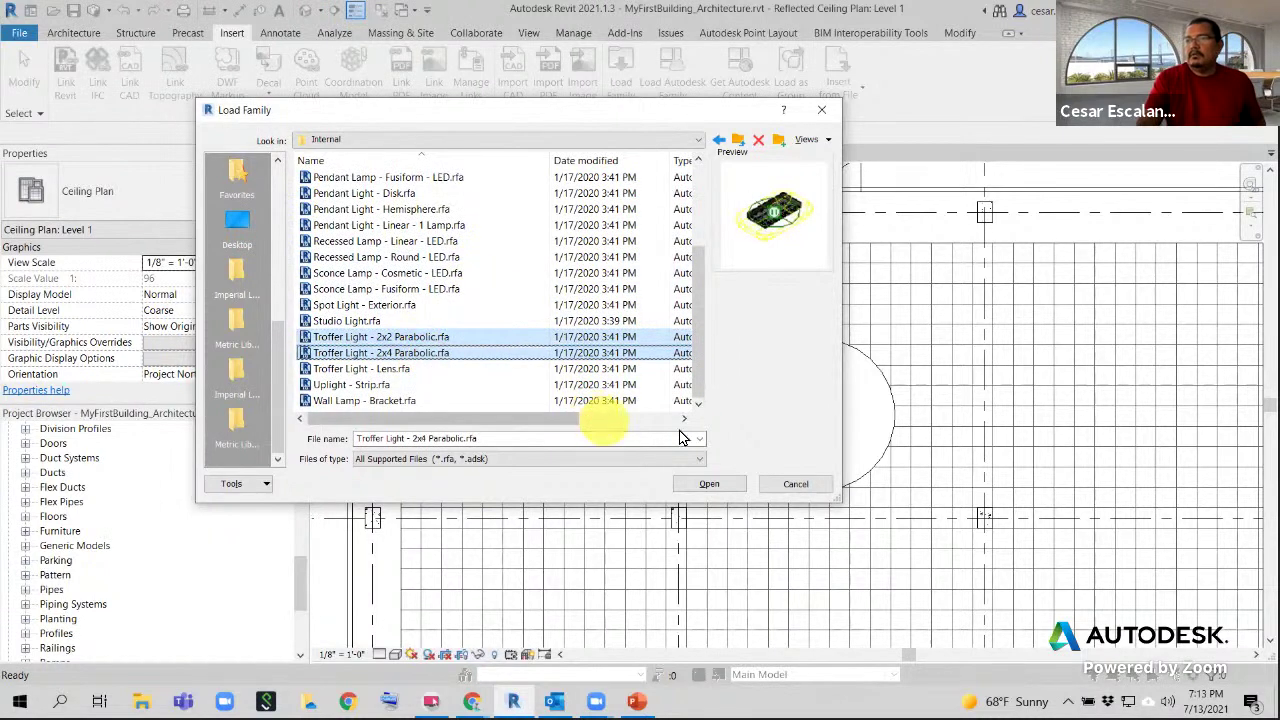
scroll(502, 296, up, 1)
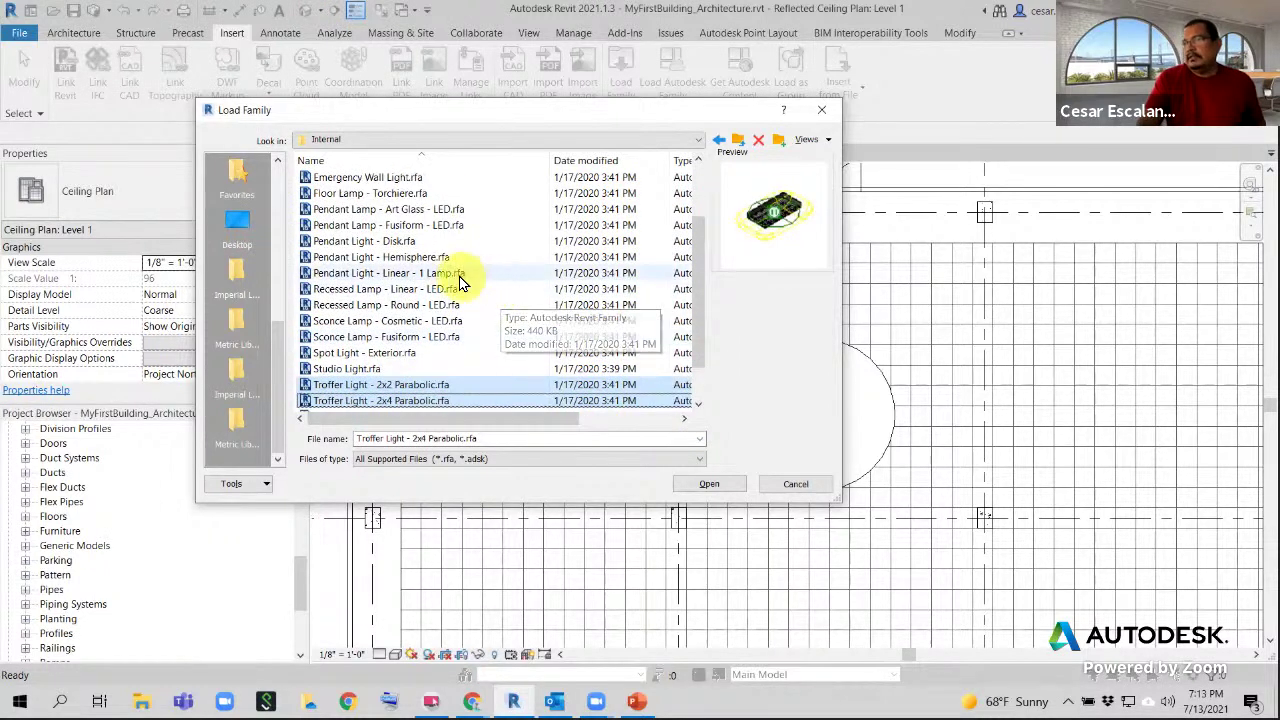
ctrl+click(390, 290)
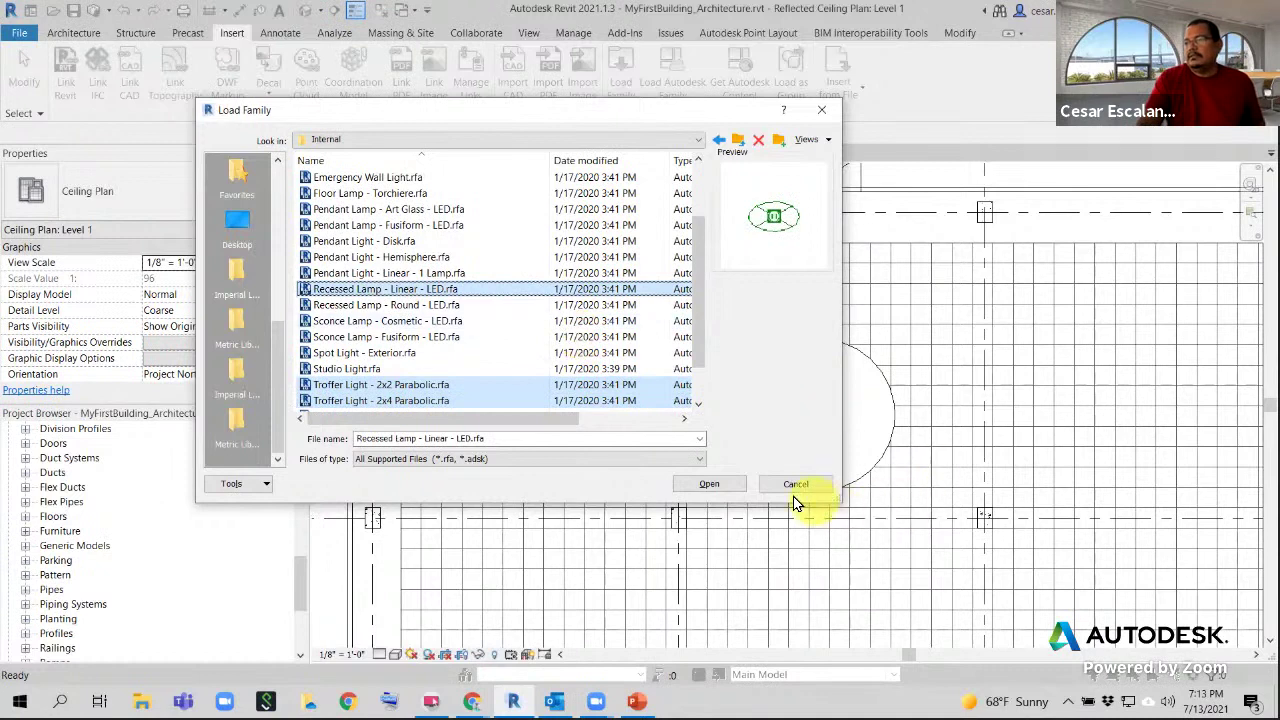
Load the selected lighting families, choosing the 12" type for Recessed Lamp - Linear - LED
click(709, 484)
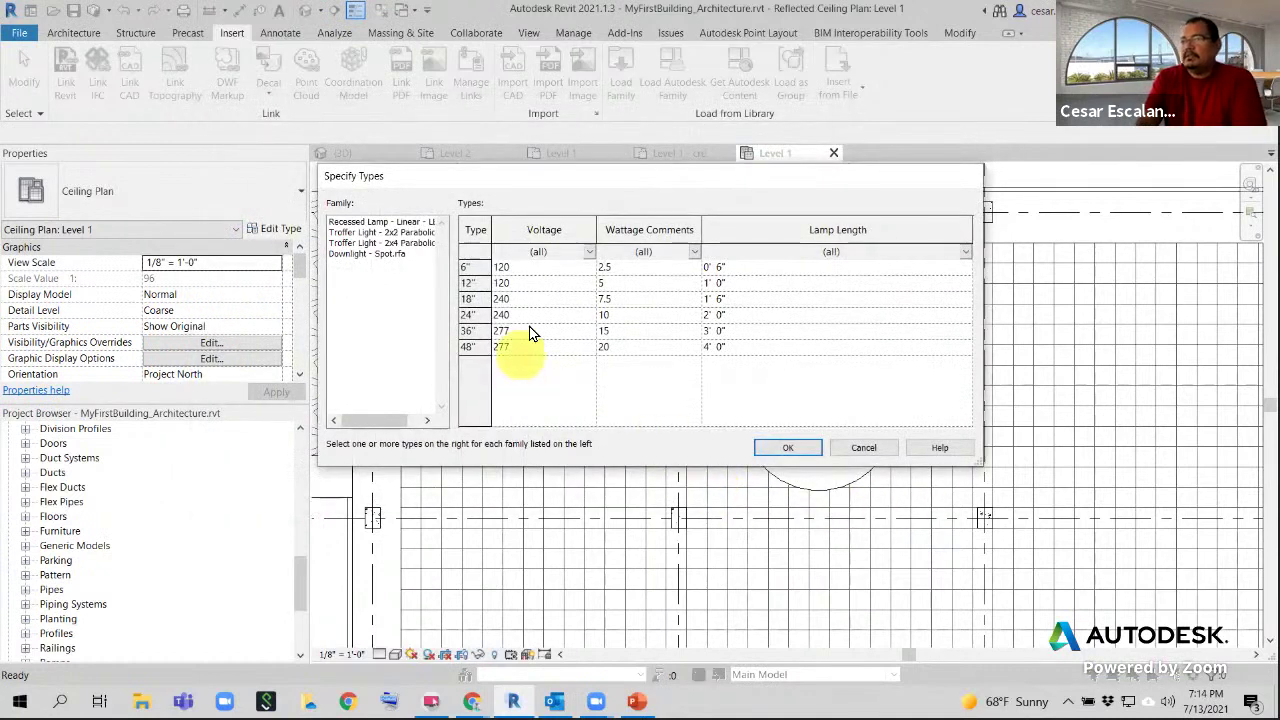
click(481, 286)
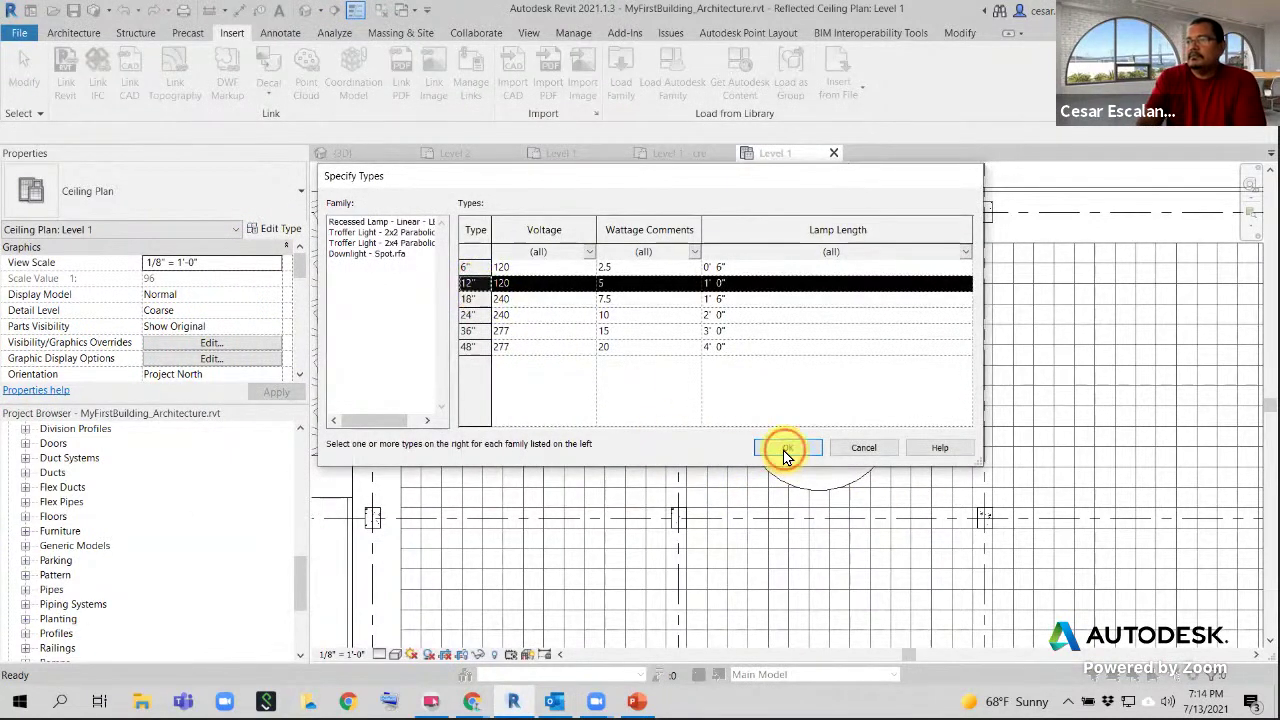
click(785, 449)
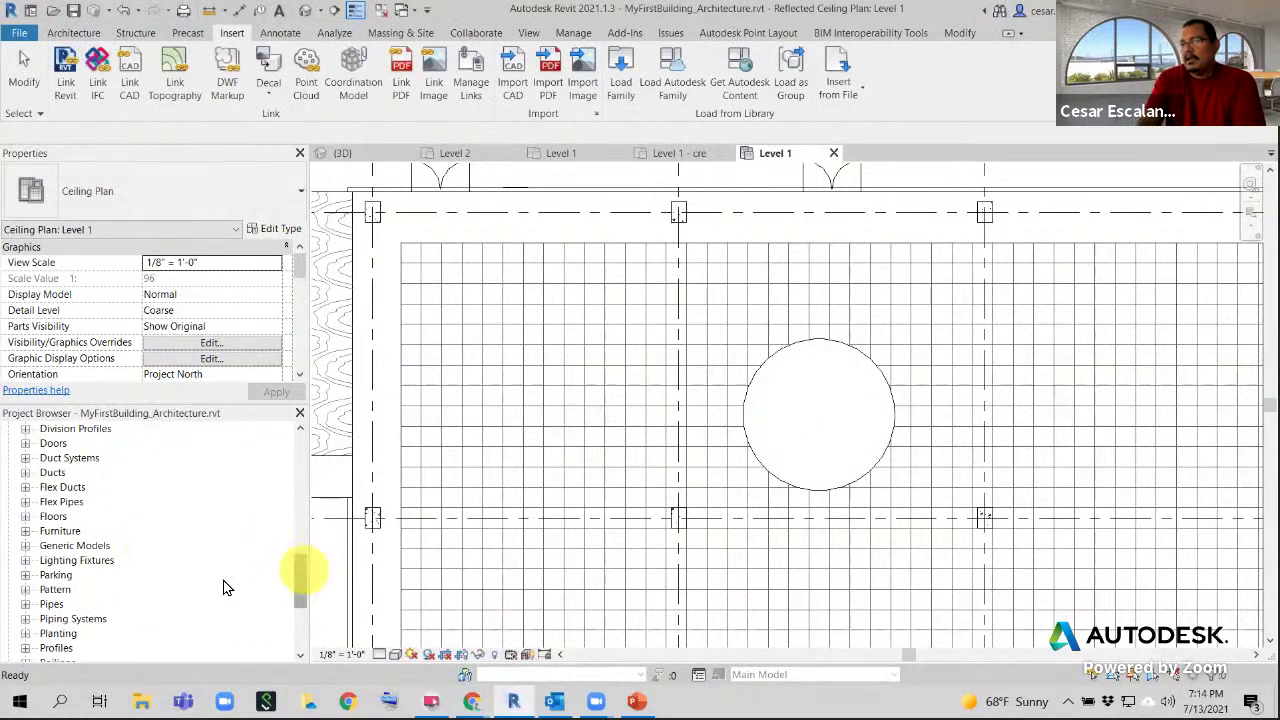
Place a Troffer Light - 2x4 Parabolic of type 2'x4'(4 Lamp) - 120V on the gridded ceiling, west of the circular opening
click(26, 561)
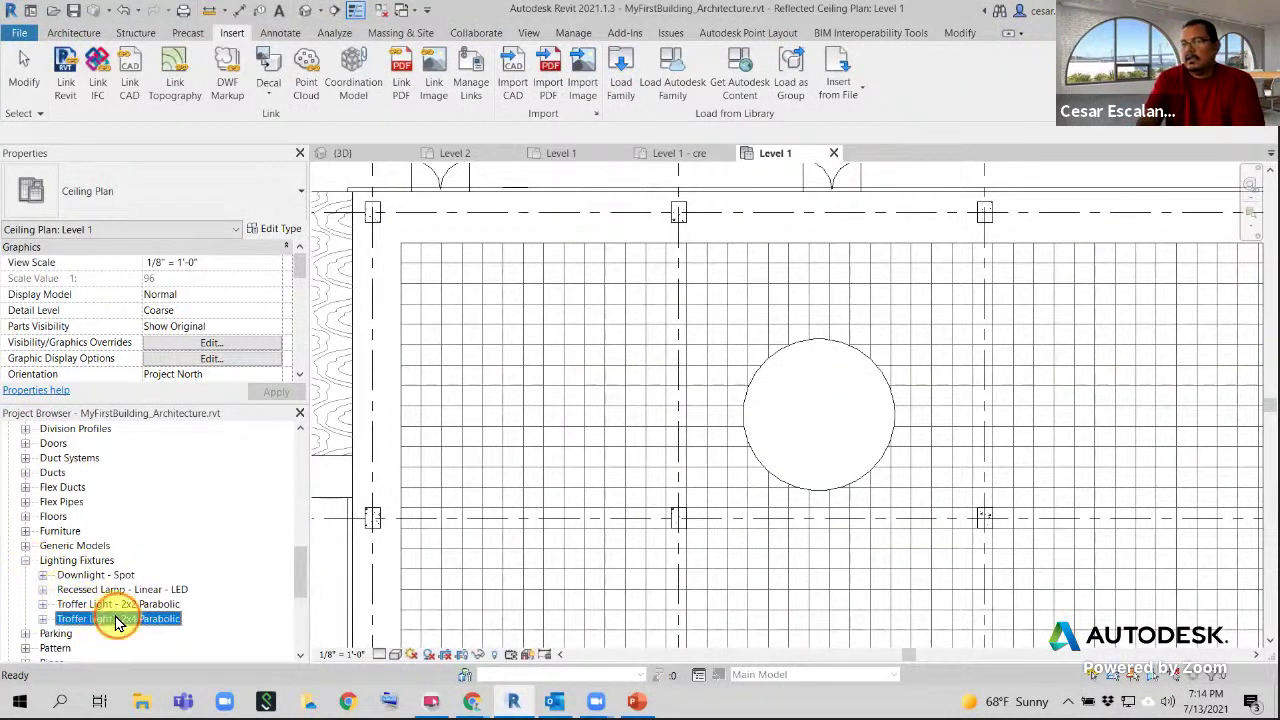
drag(119, 618, 509, 396)
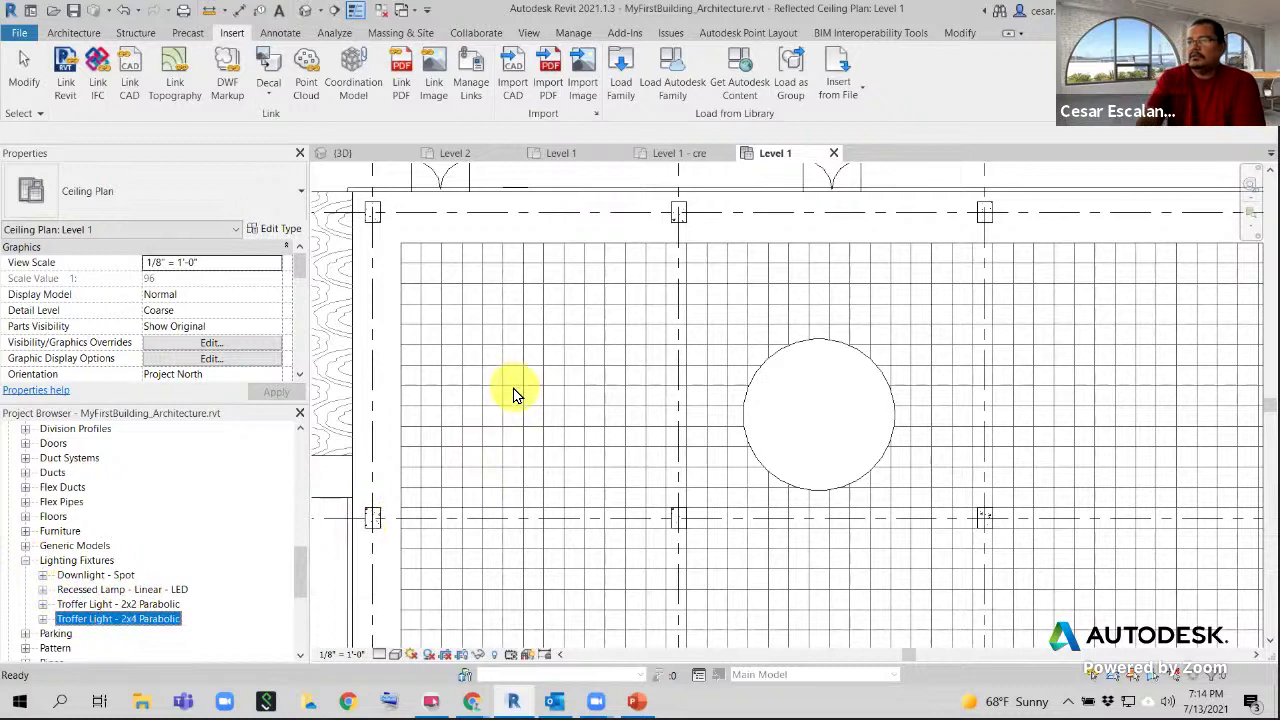
click(43, 620)
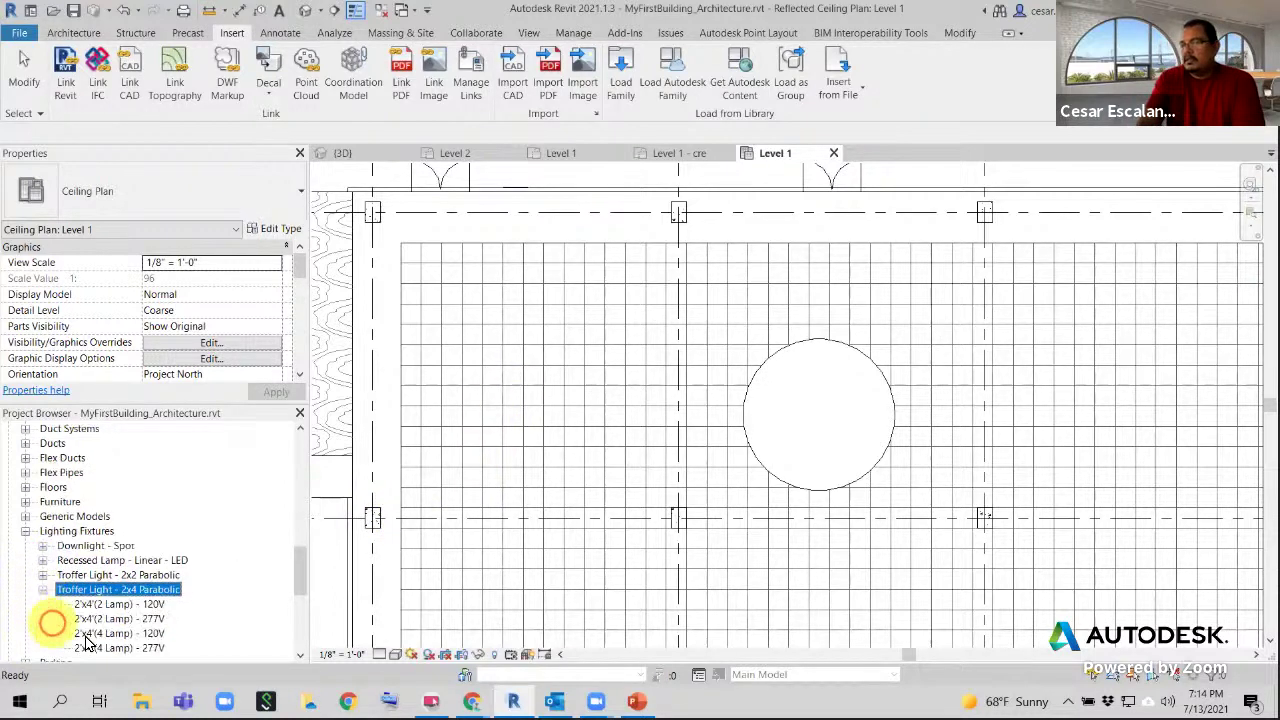
click(117, 619)
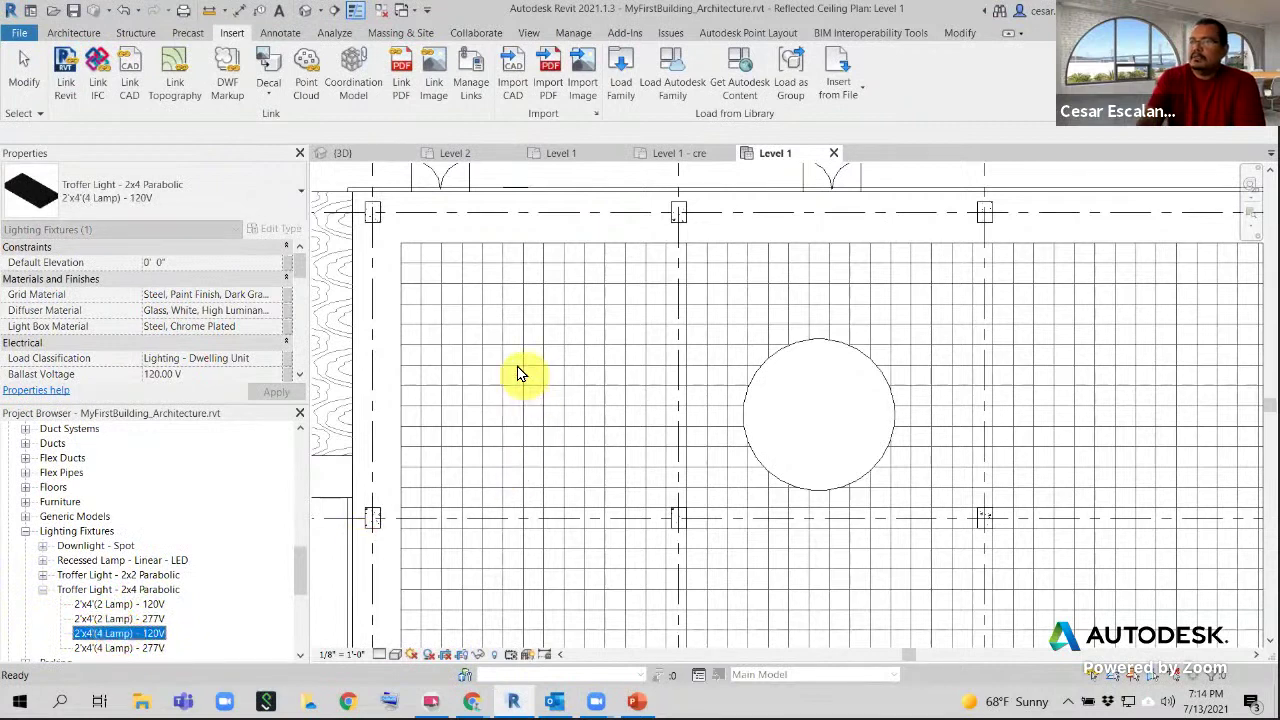
scroll(516, 365, up, 5)
scroll(517, 366, down, 1)
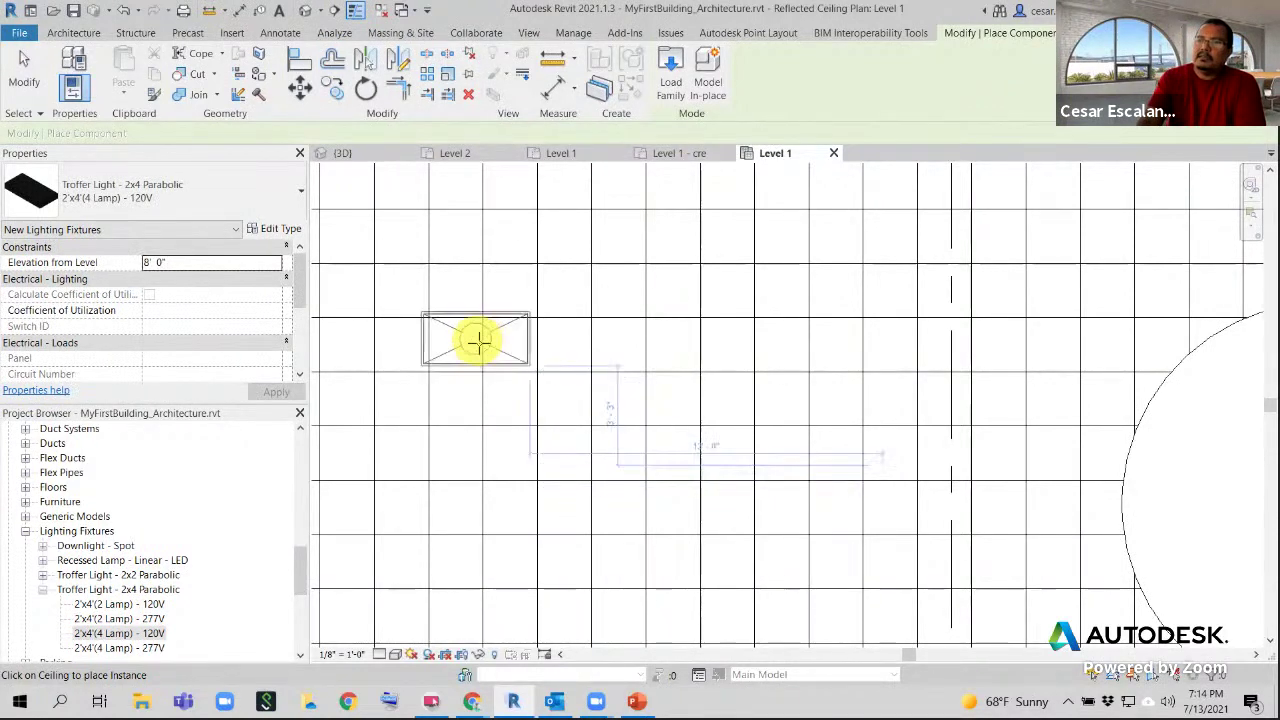
click(512, 361)
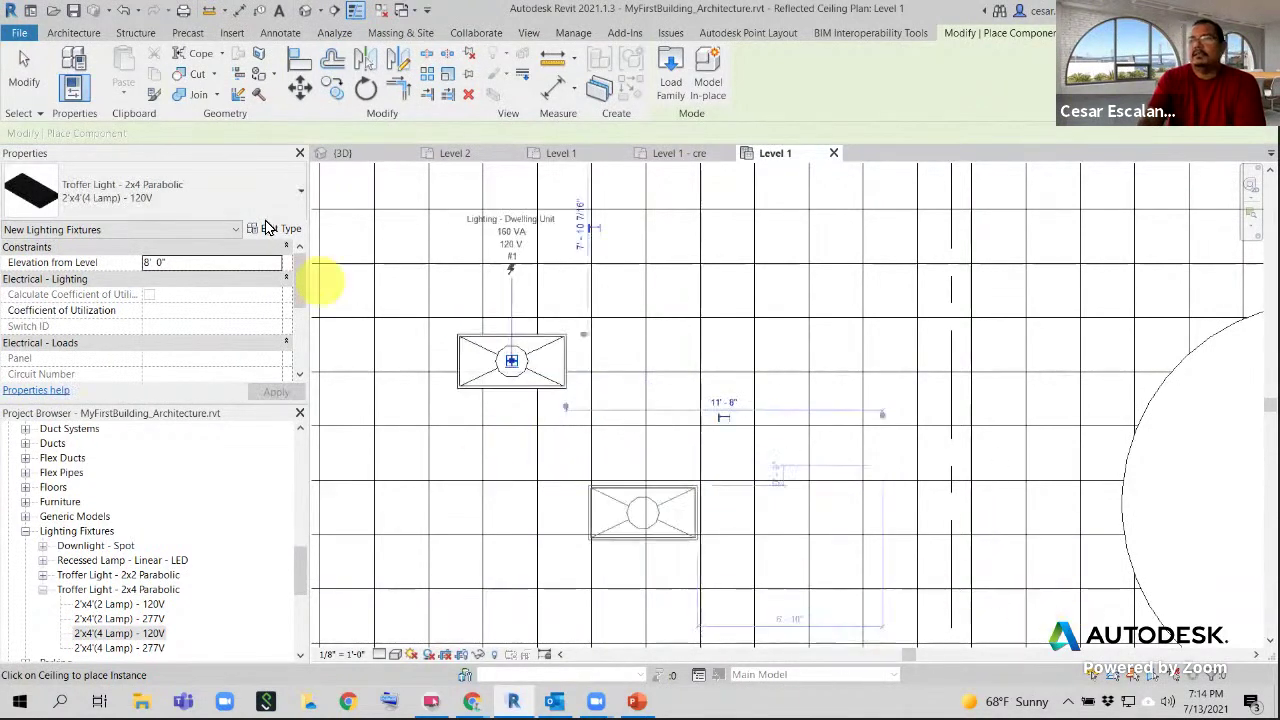
Move the placed troffer light so its upper-left corner snaps to the nearest ceiling grid intersection
click(20, 84)
click(540, 362)
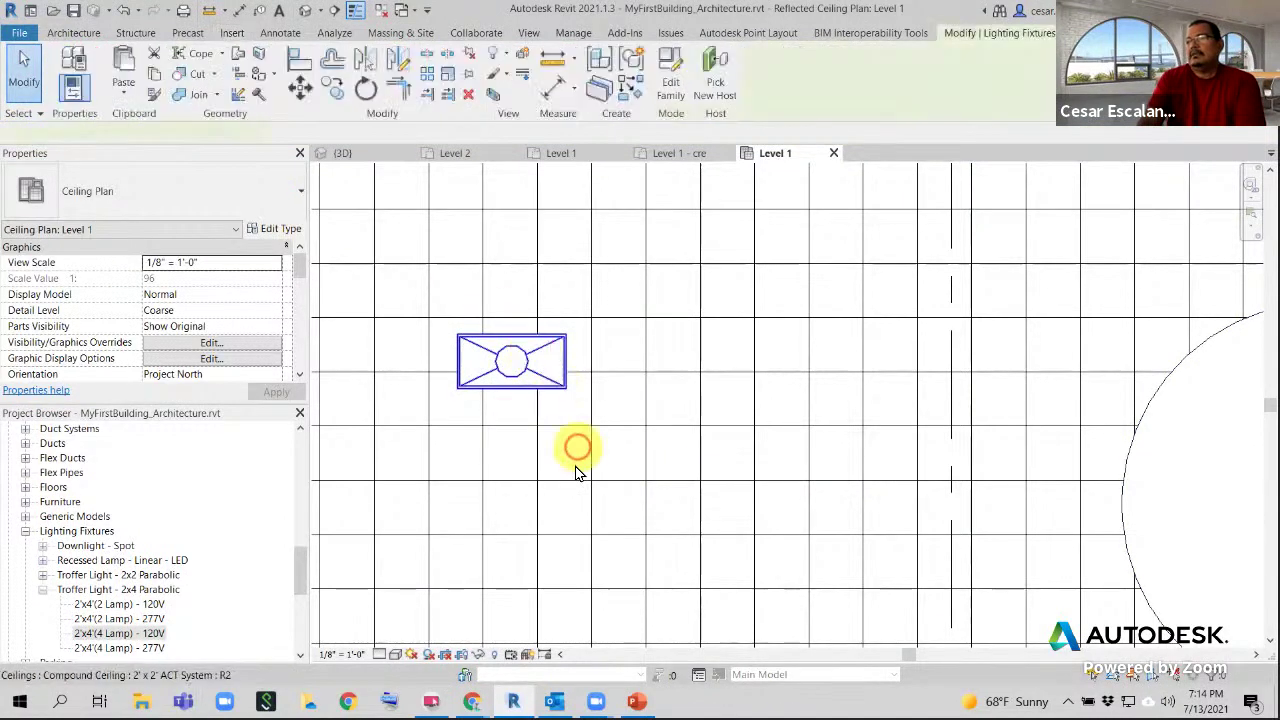
click(303, 94)
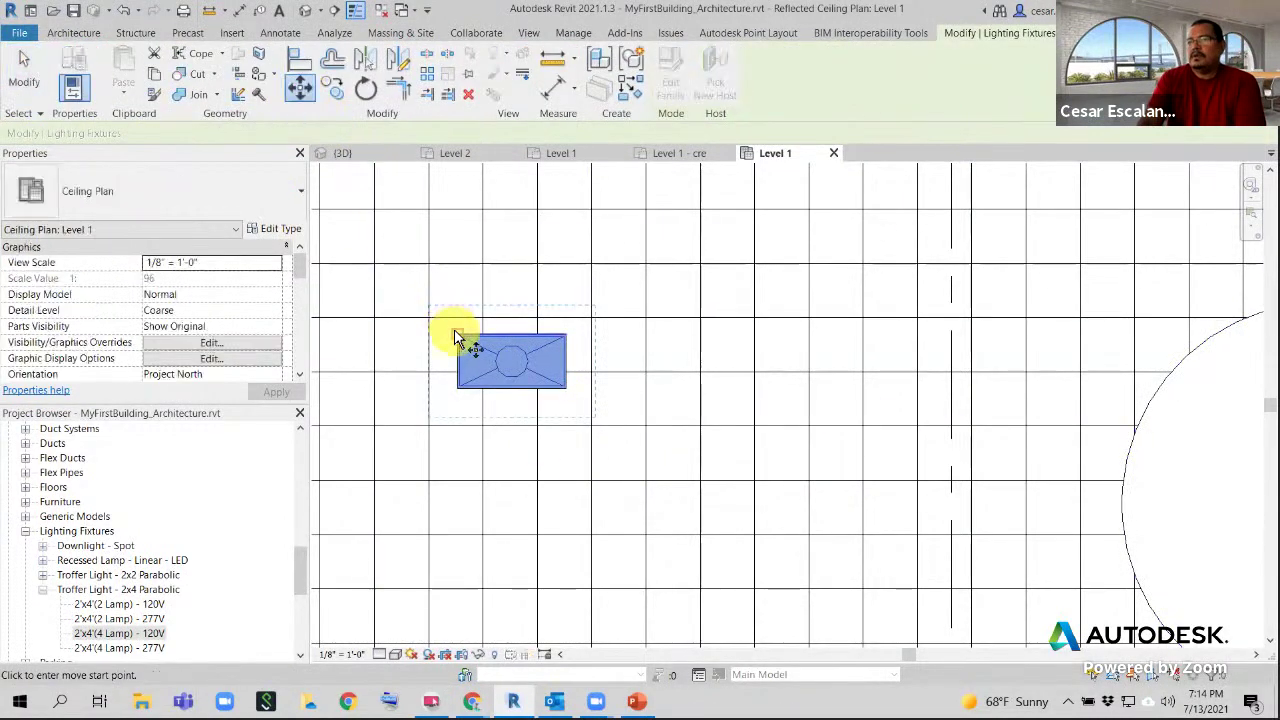
click(459, 334)
click(425, 321)
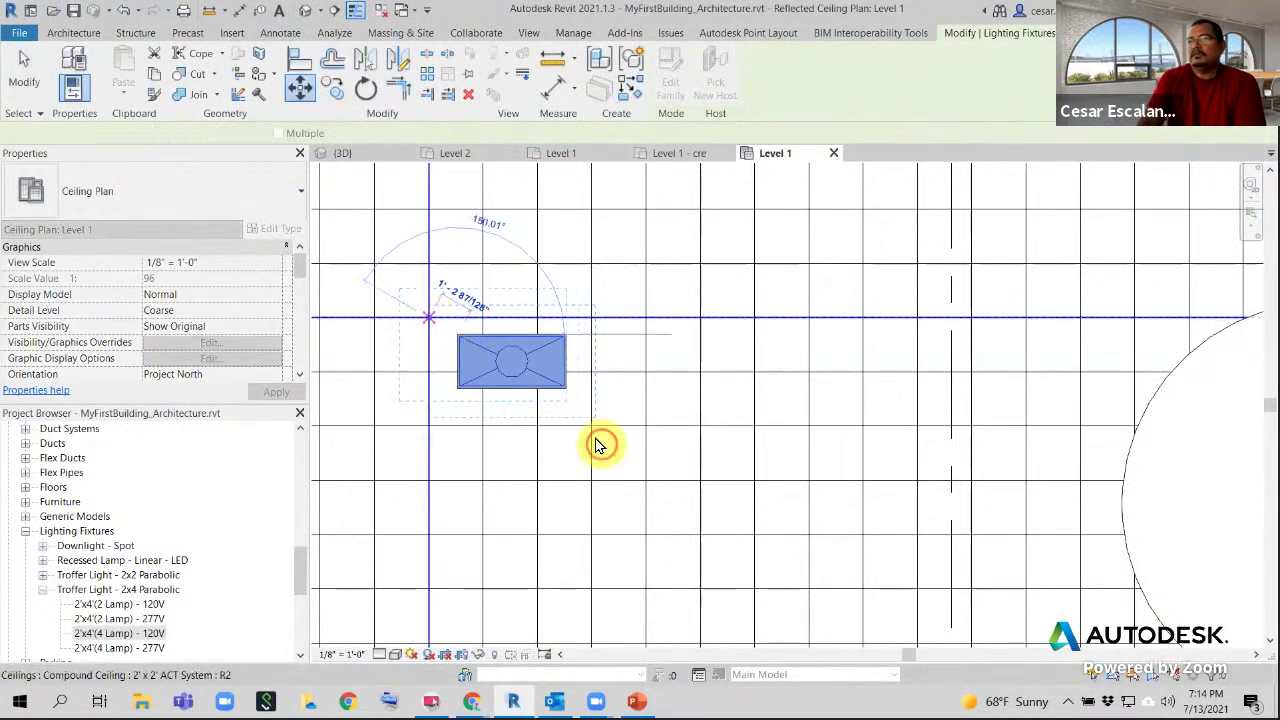
Move the troffer light three grid cells right and three cells up, keeping its corner on a grid intersection
scroll(598, 445, down, 3)
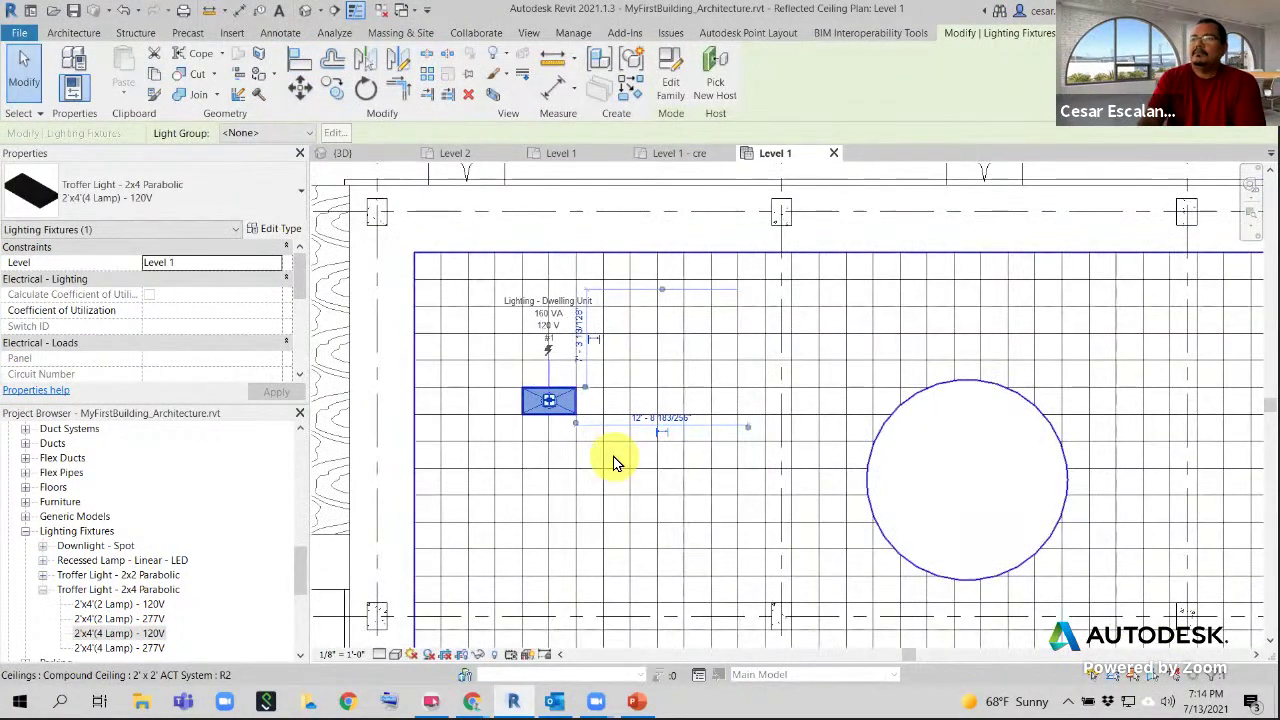
click(301, 90)
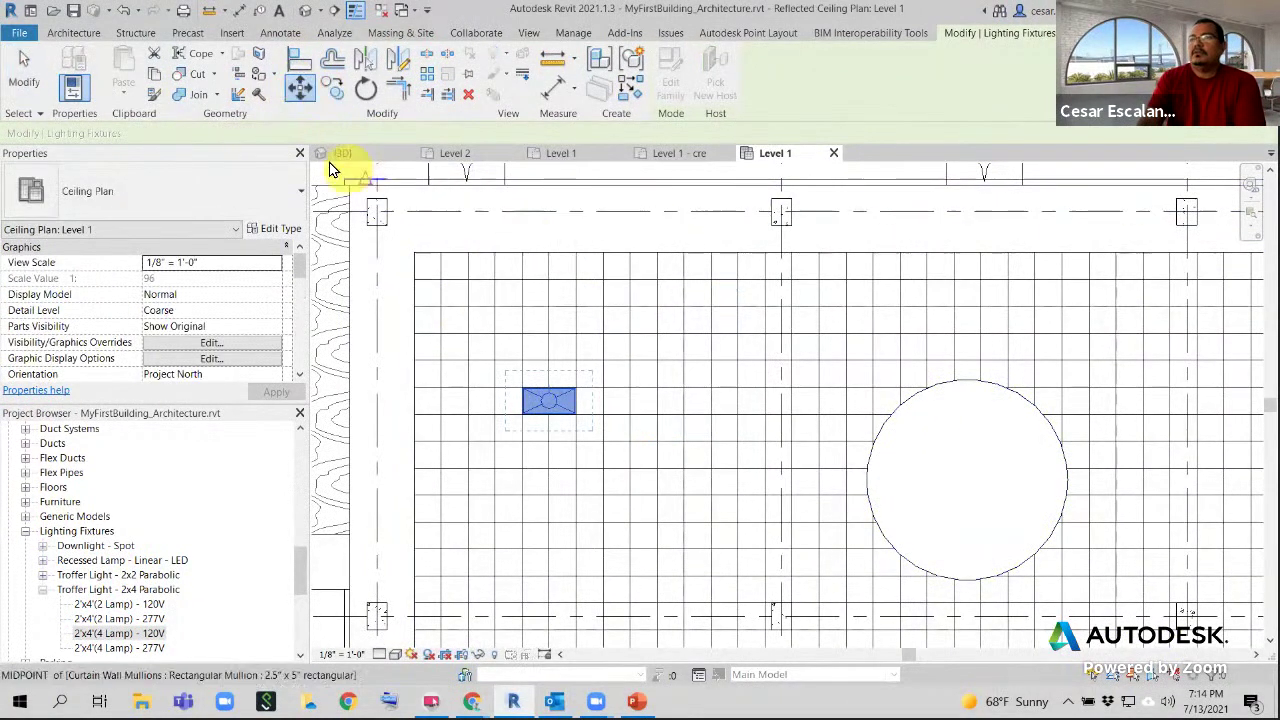
click(522, 392)
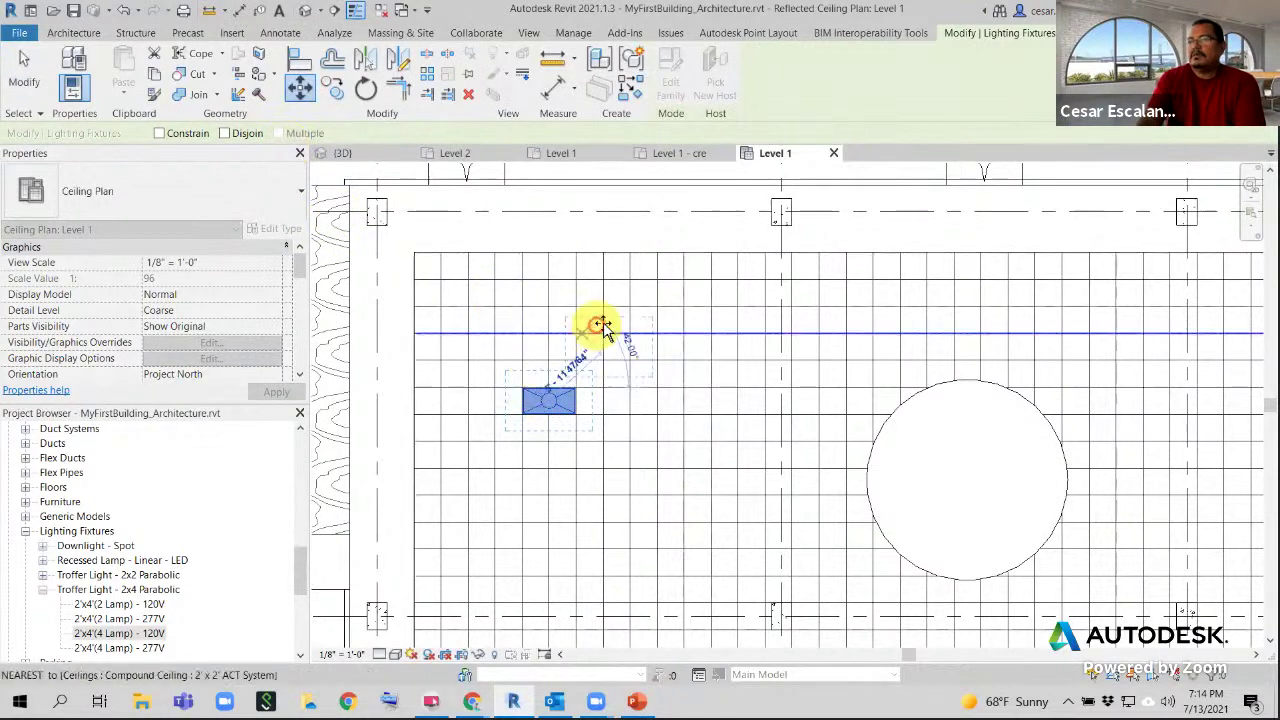
click(603, 310)
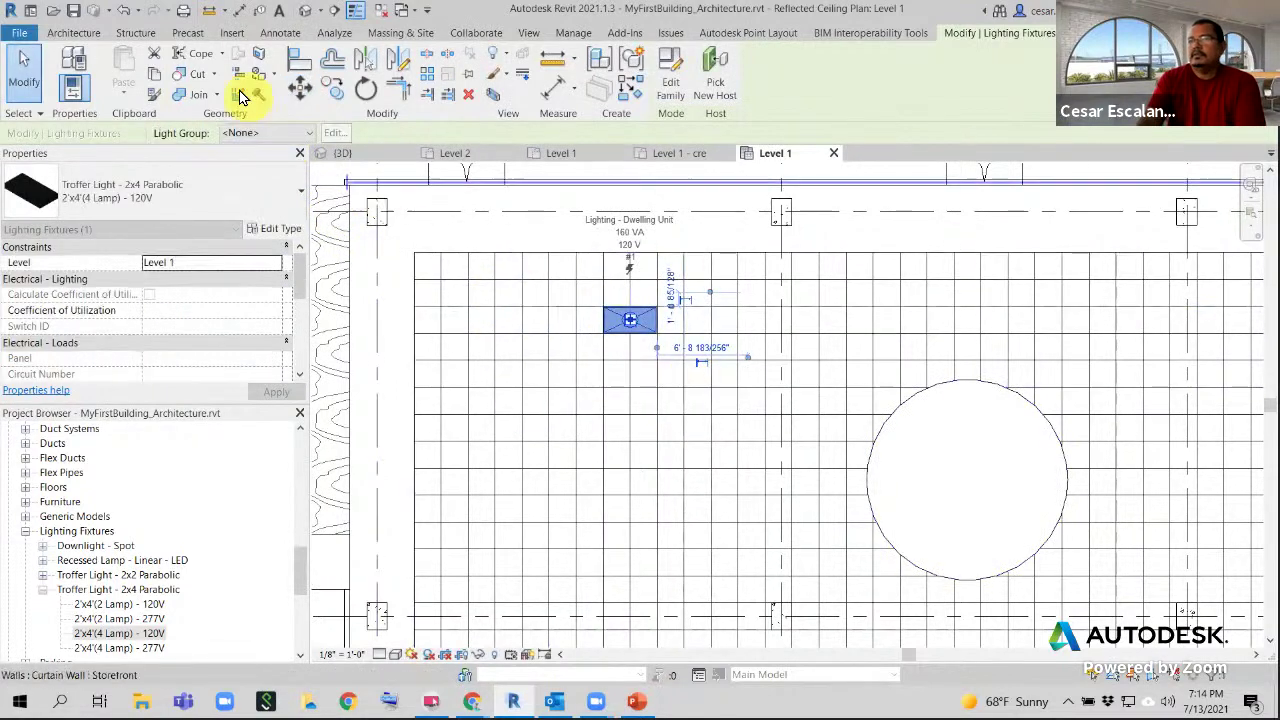
Copy the troffer light four times onto ceiling grid intersections to the south and southwest, using the multiple-copy option
click(333, 88)
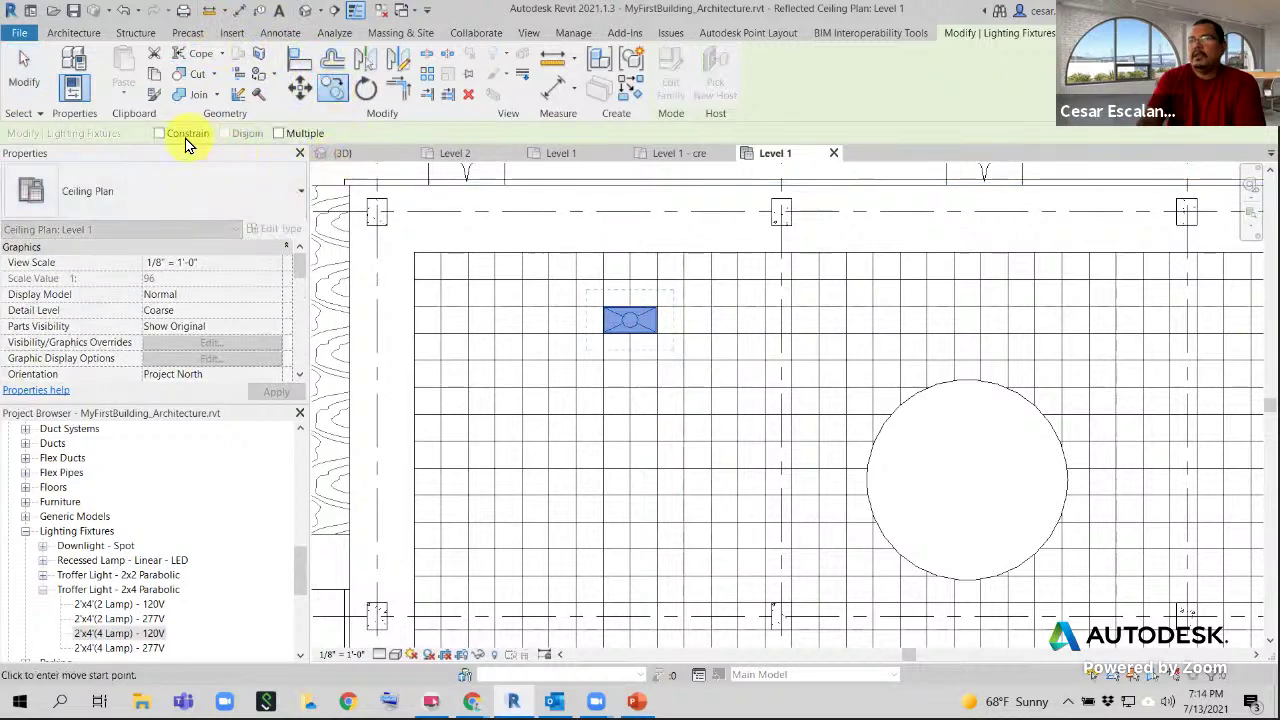
click(284, 135)
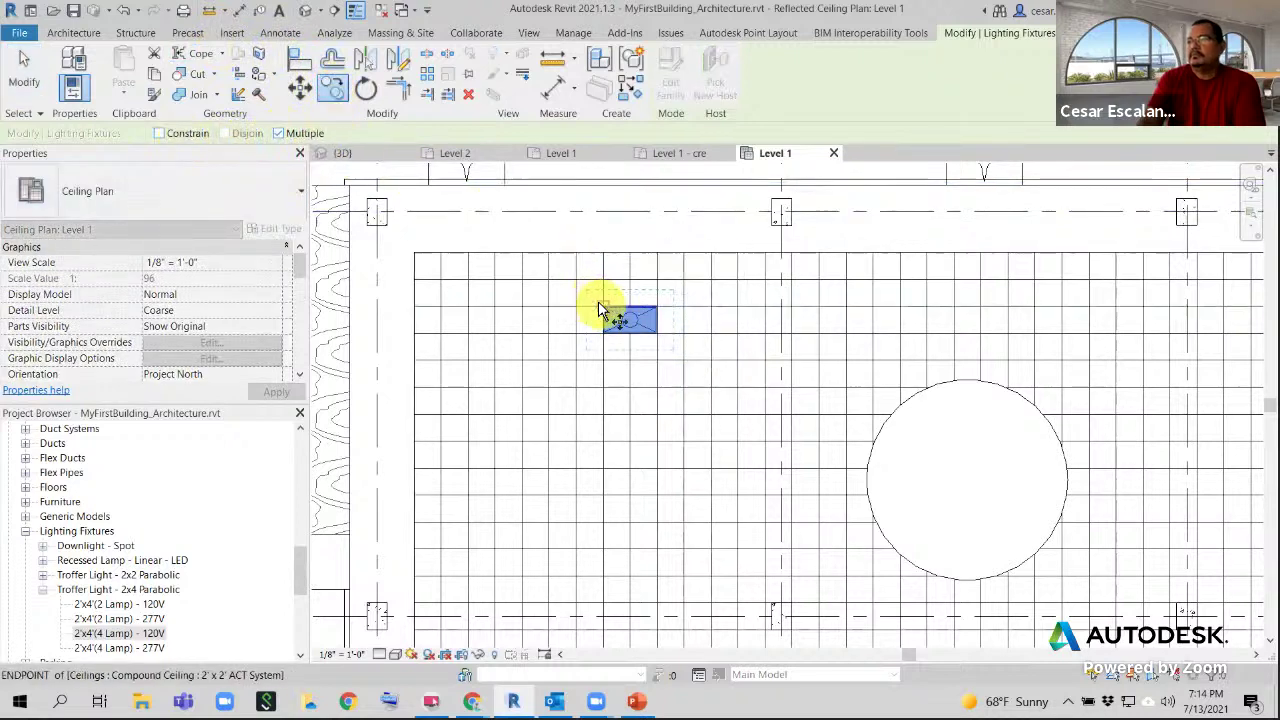
click(603, 307)
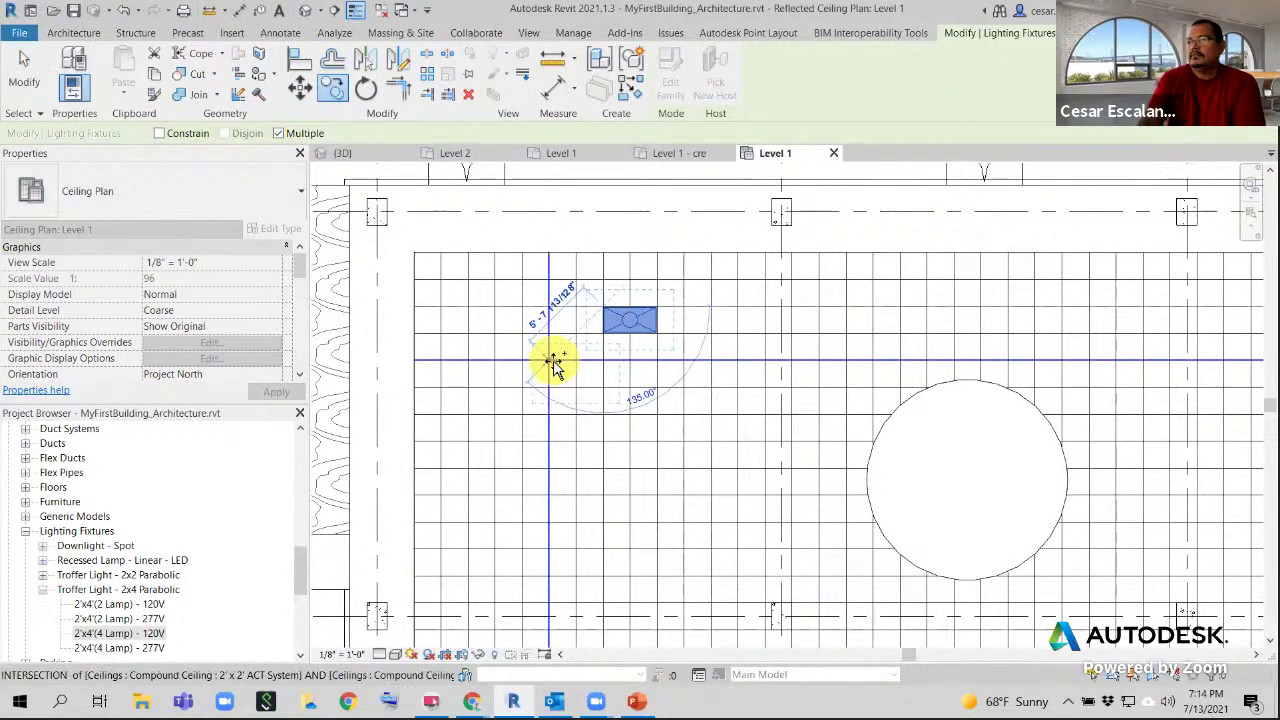
click(549, 361)
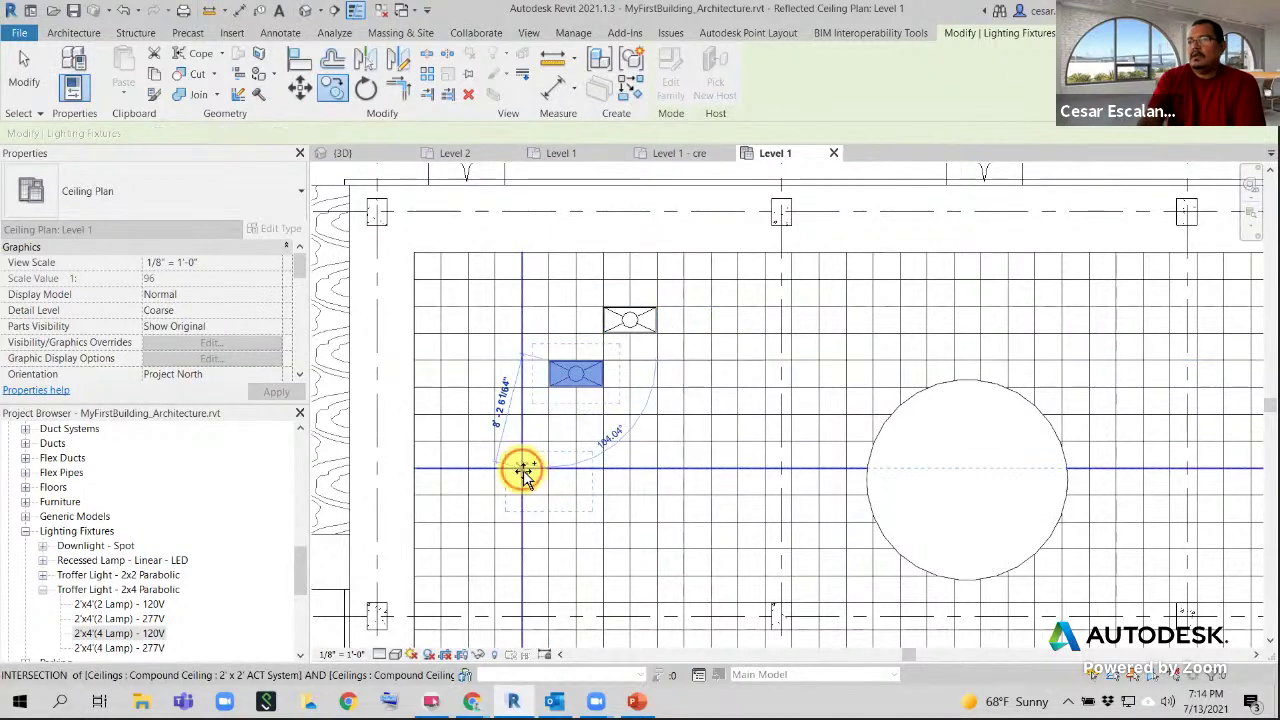
click(522, 470)
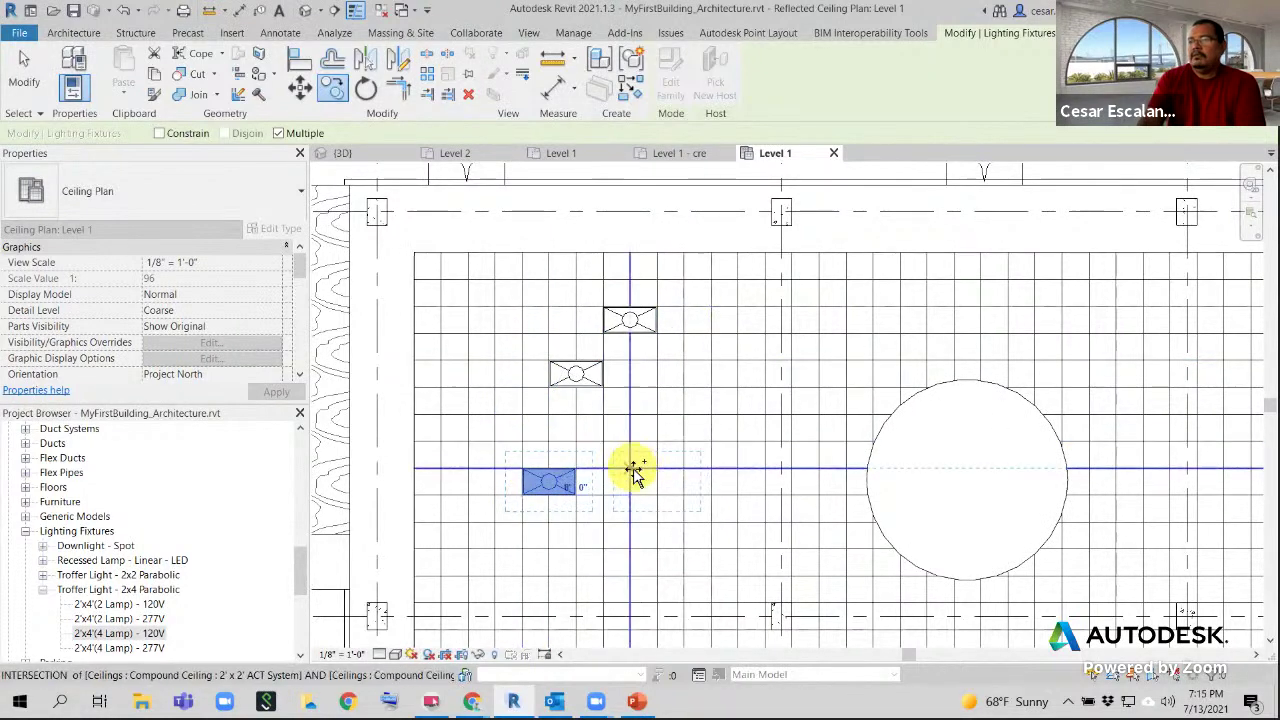
click(631, 498)
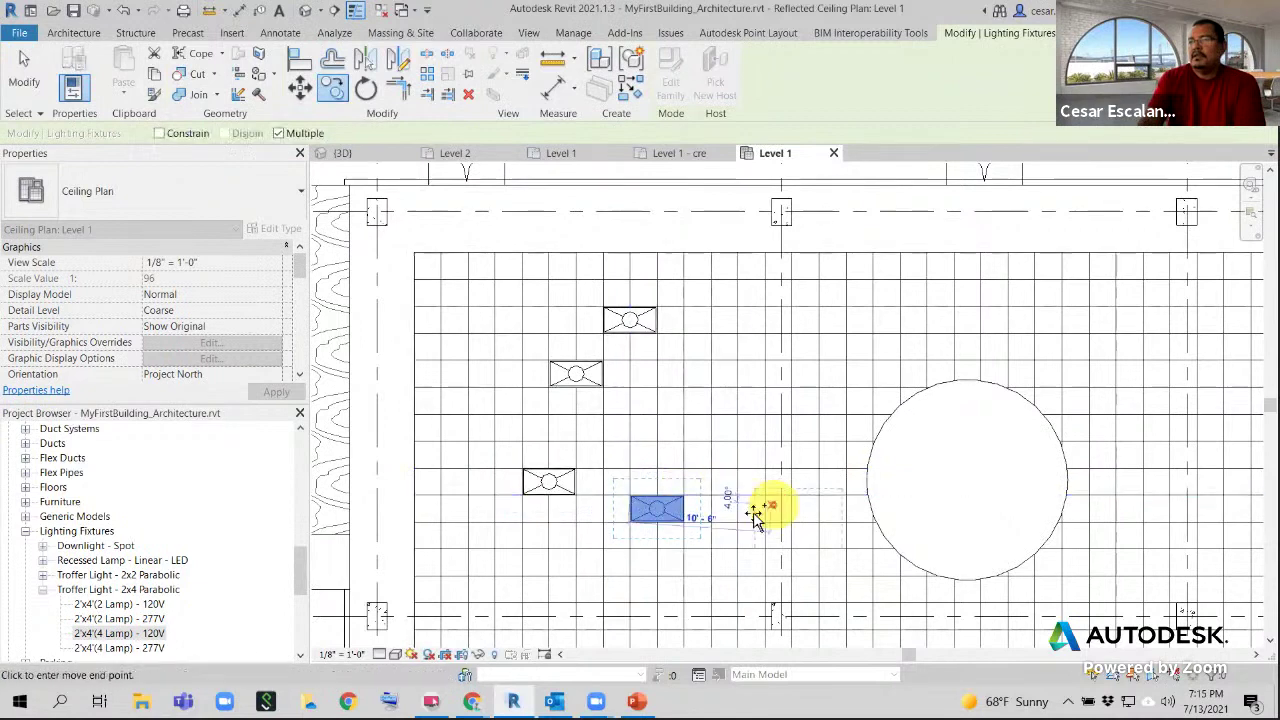
click(522, 578)
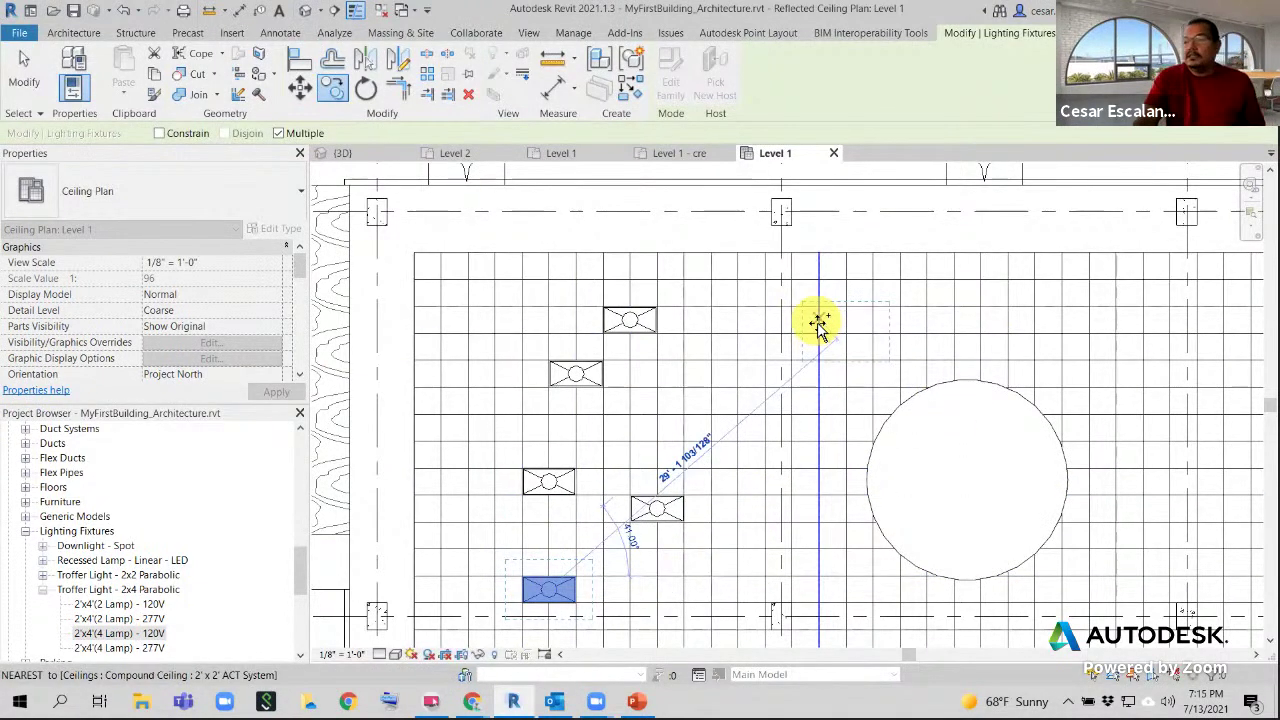
scroll(805, 390, up, 4)
key(Escape)
key(Escape)
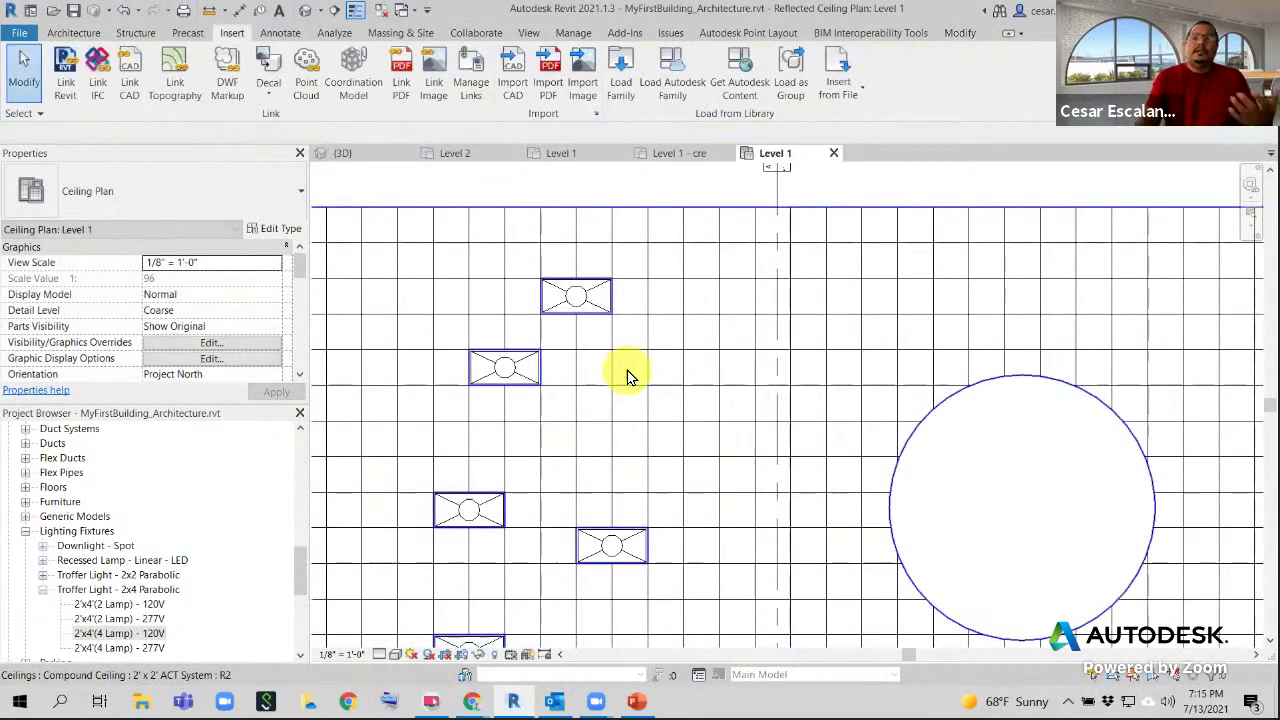
Move the second troffer light from the north one grid cell west, in line with the column of fixtures below
scroll(660, 272, up, 2)
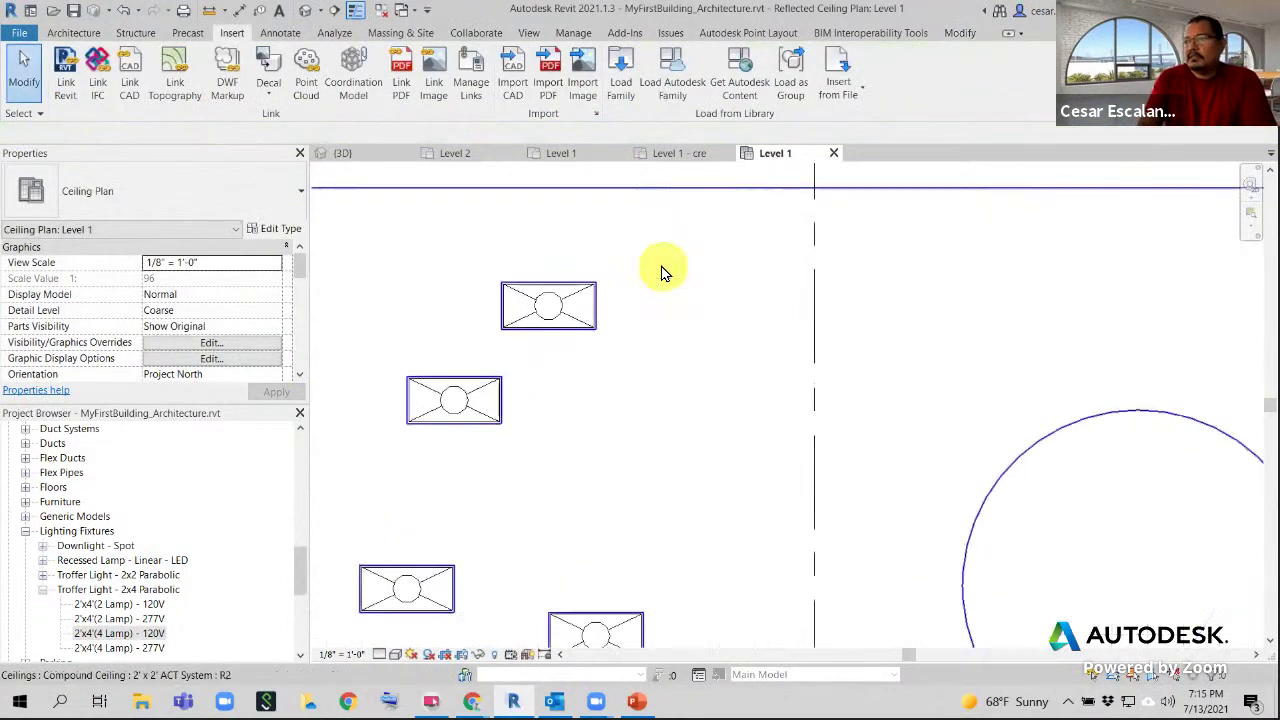
scroll(660, 272, down, 3)
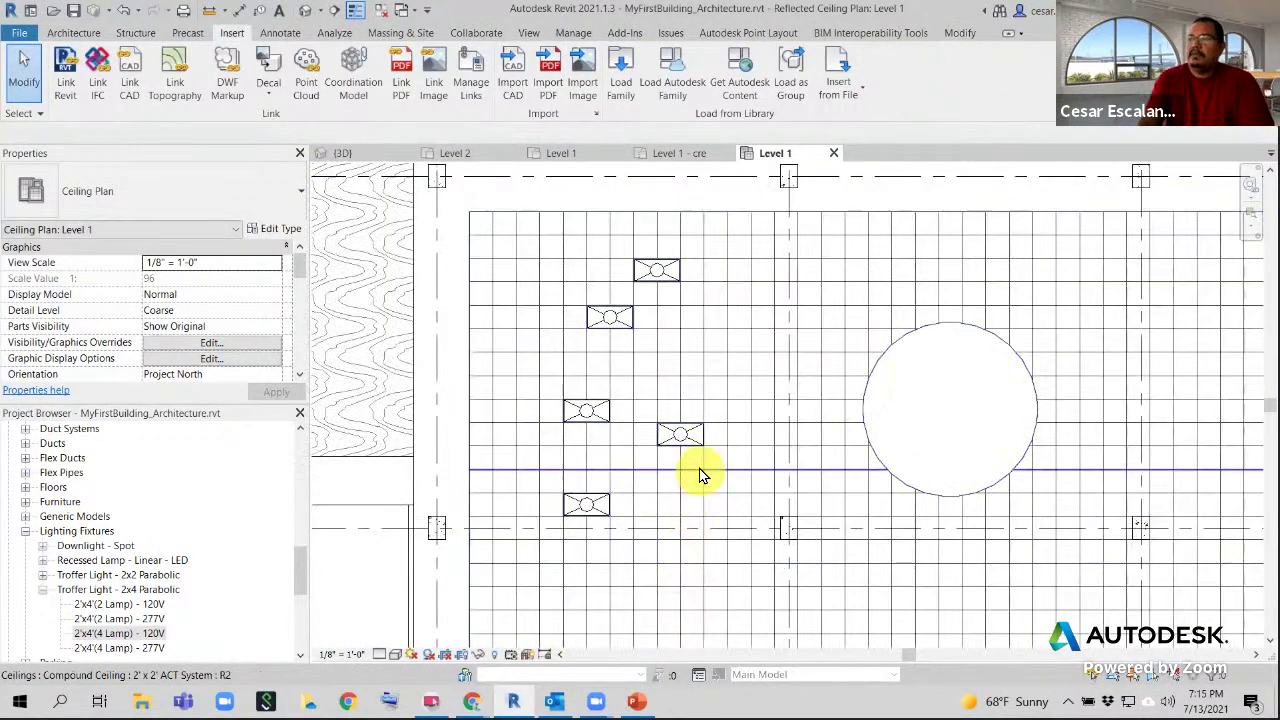
click(610, 317)
scroll(612, 318, up, 2)
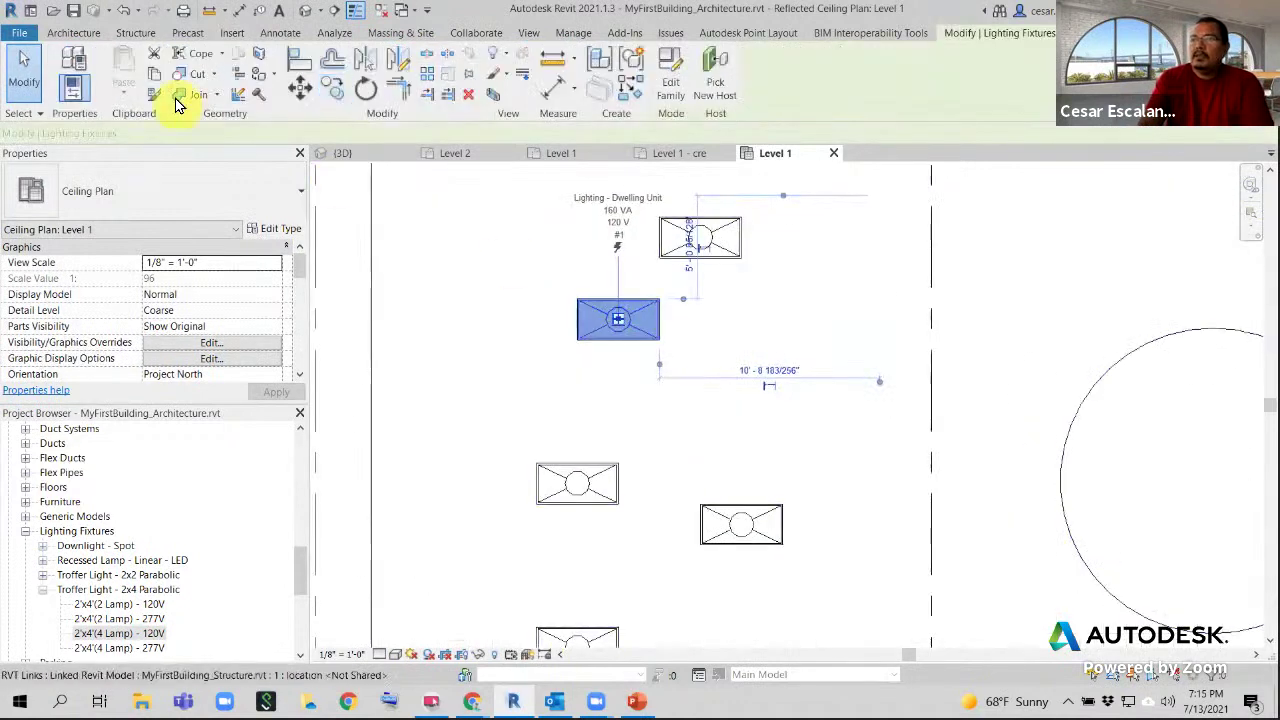
click(299, 88)
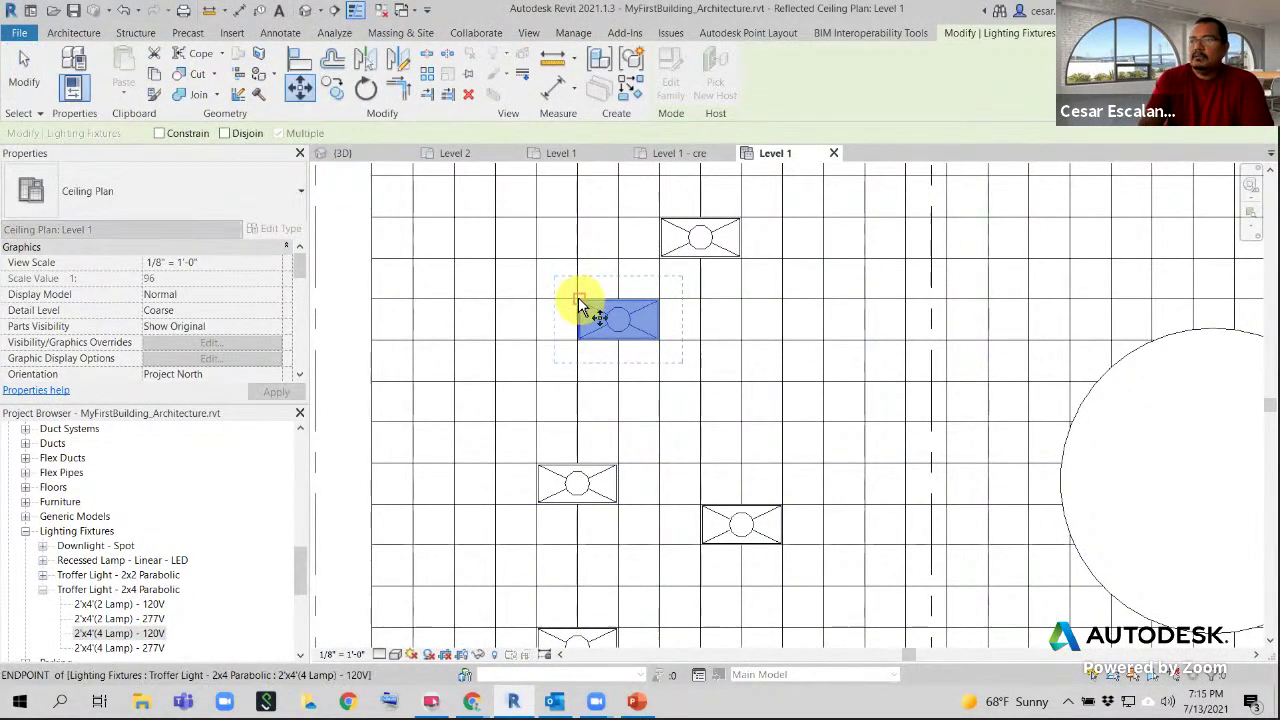
click(578, 297)
click(557, 310)
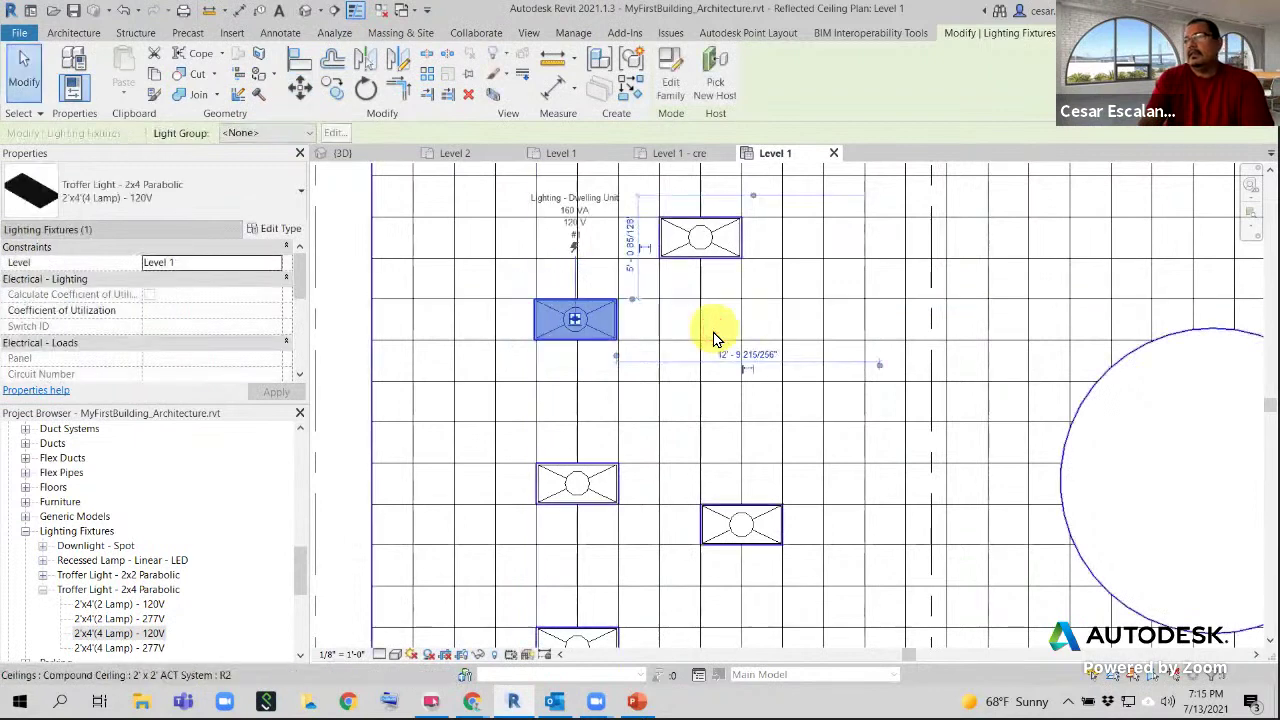
Move the northernmost troffer light 6' west along its grid line to line up with the fixtures below
scroll(720, 330, down, 4)
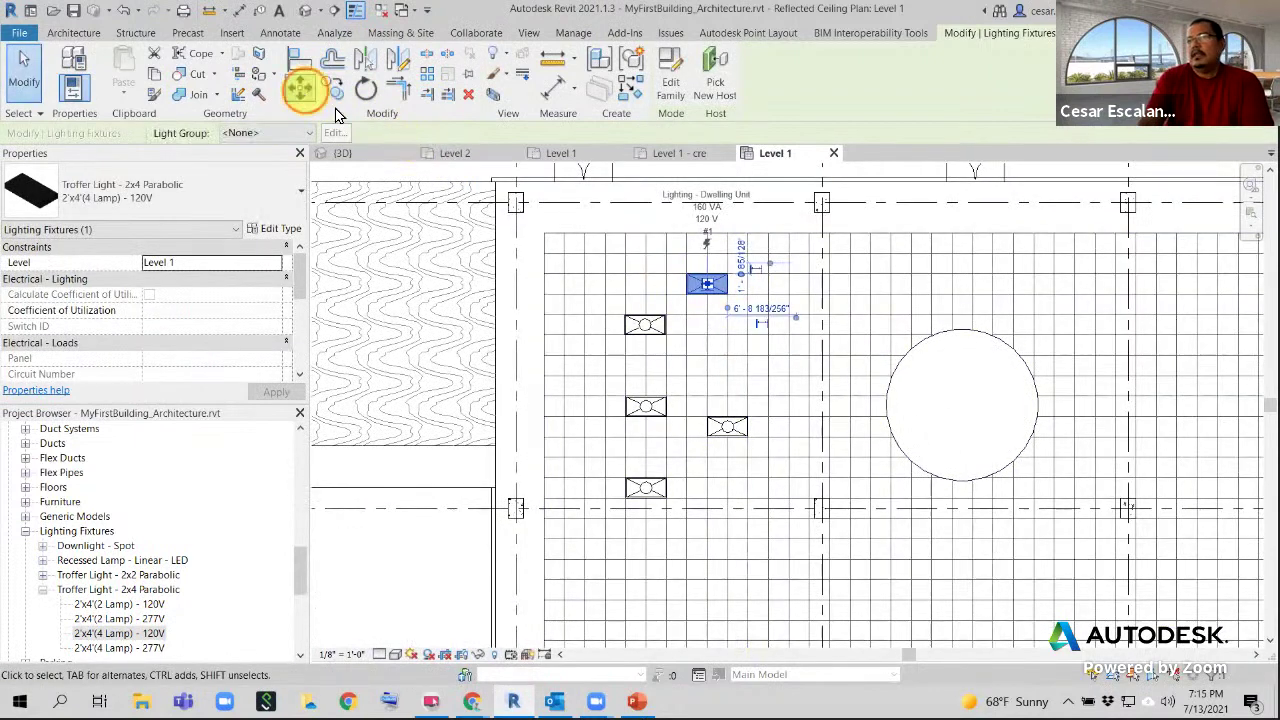
click(299, 88)
scroll(664, 279, up, 3)
click(700, 272)
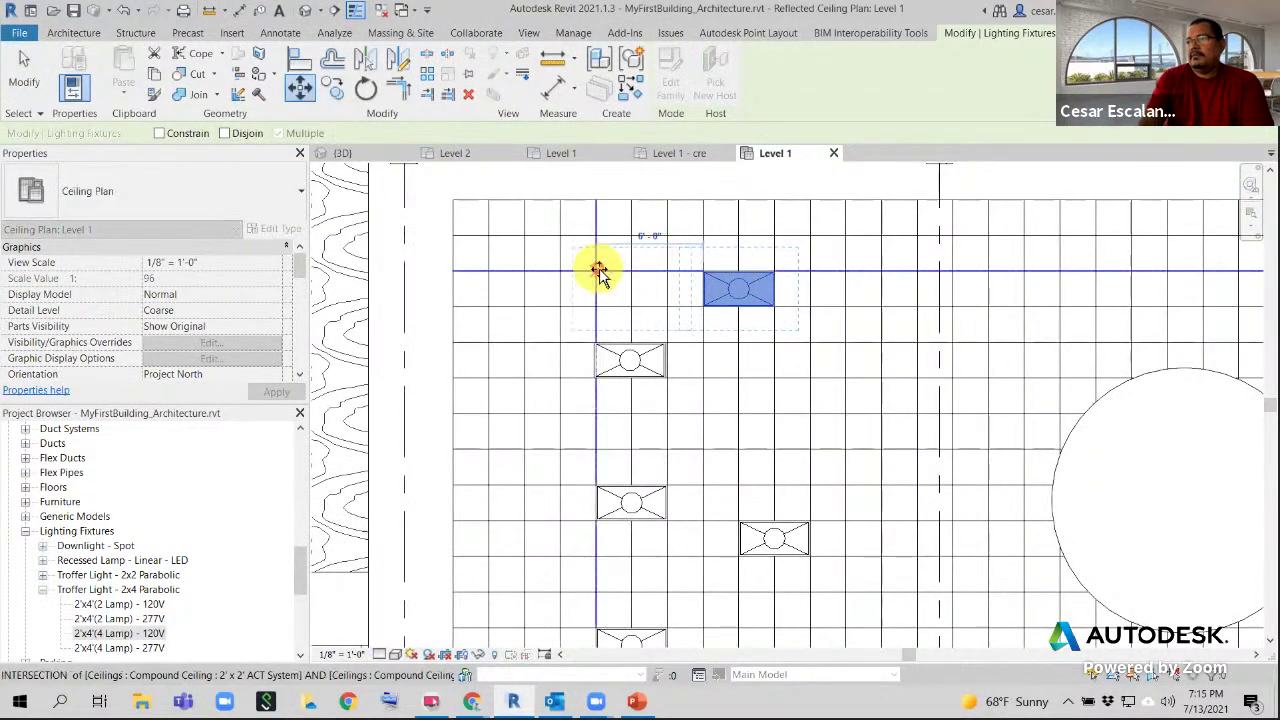
click(597, 271)
click(24, 78)
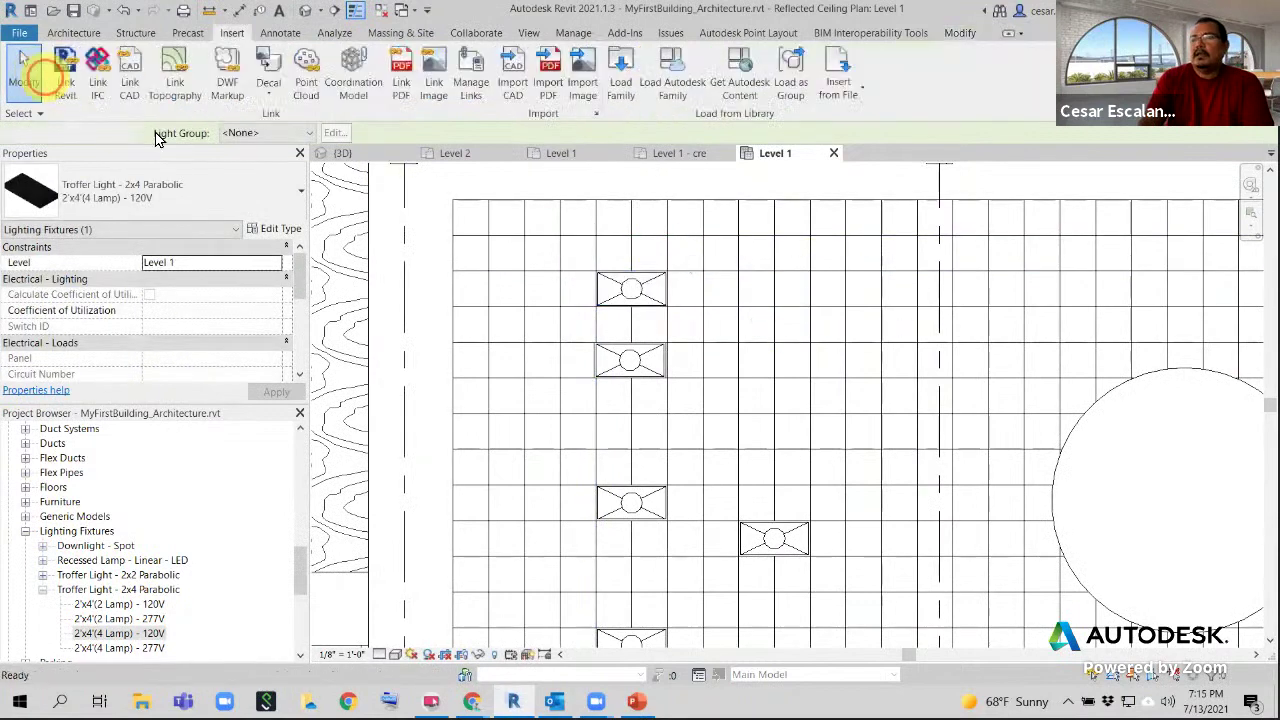
Move a vertical grid line of the 2' x 2' ACT System ceiling about half a cell east, and back west in two moves
middle_drag(704, 259, 643, 242)
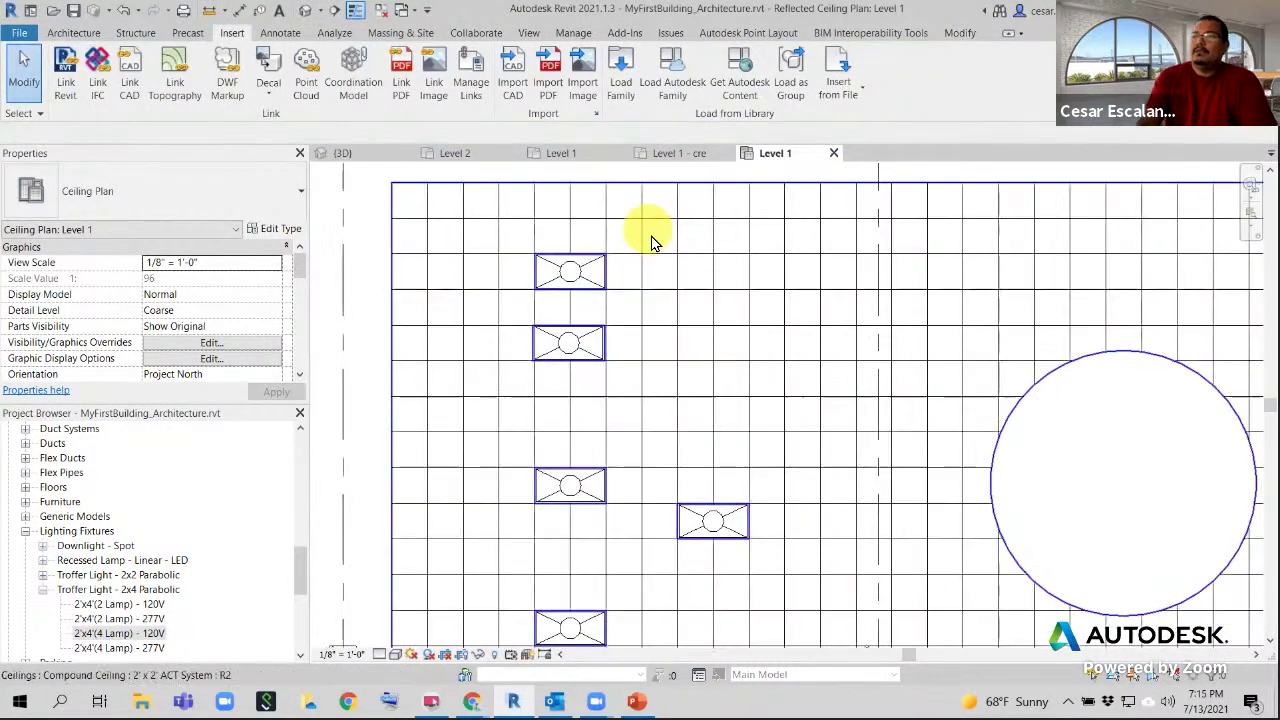
click(786, 300)
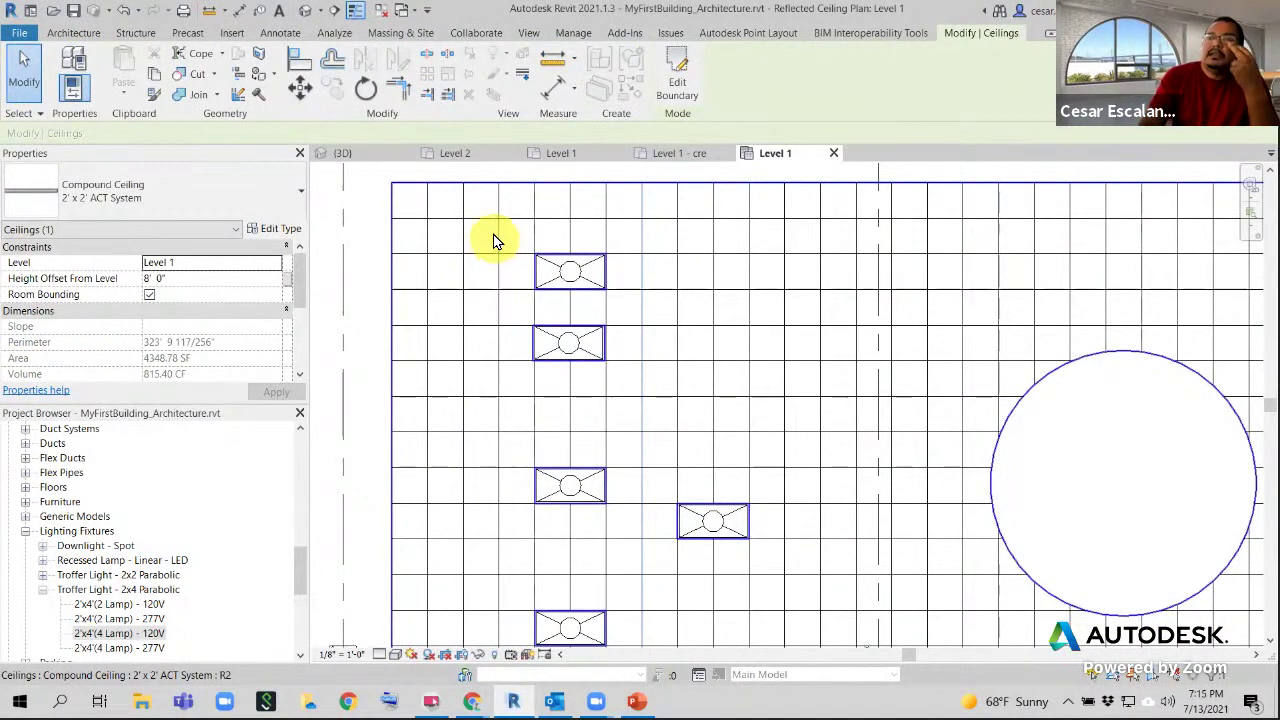
click(300, 90)
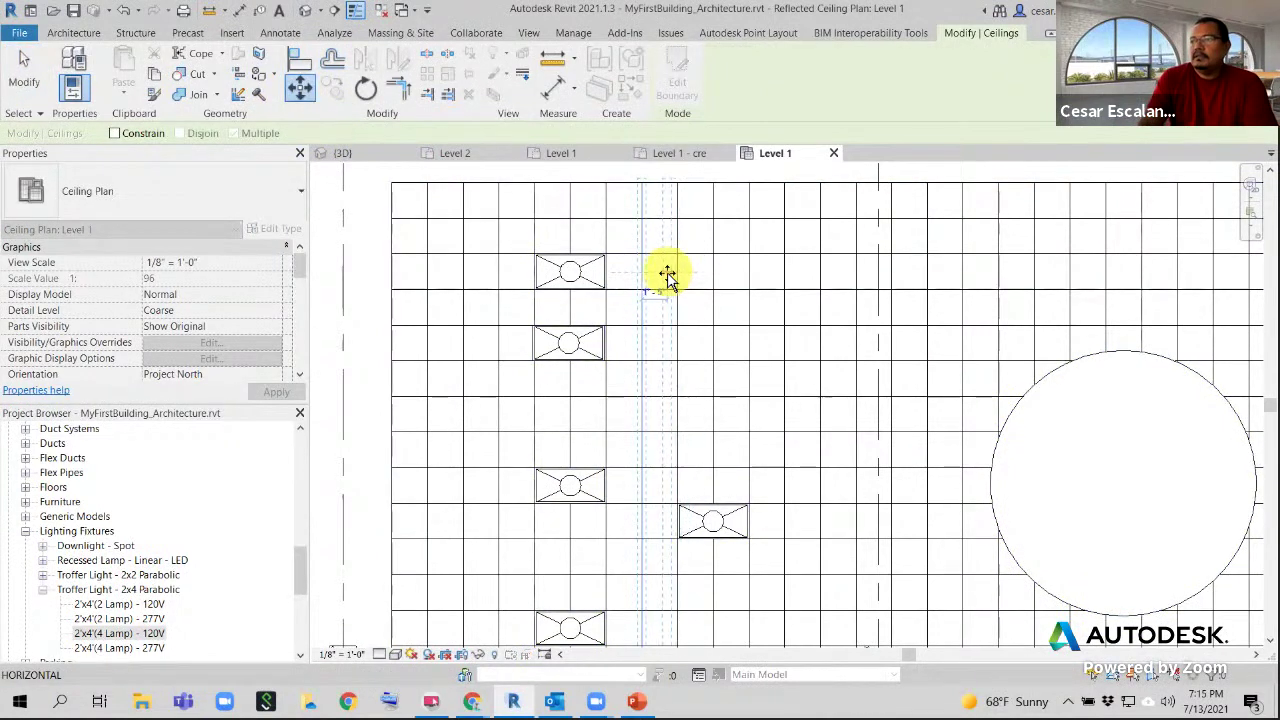
click(659, 275)
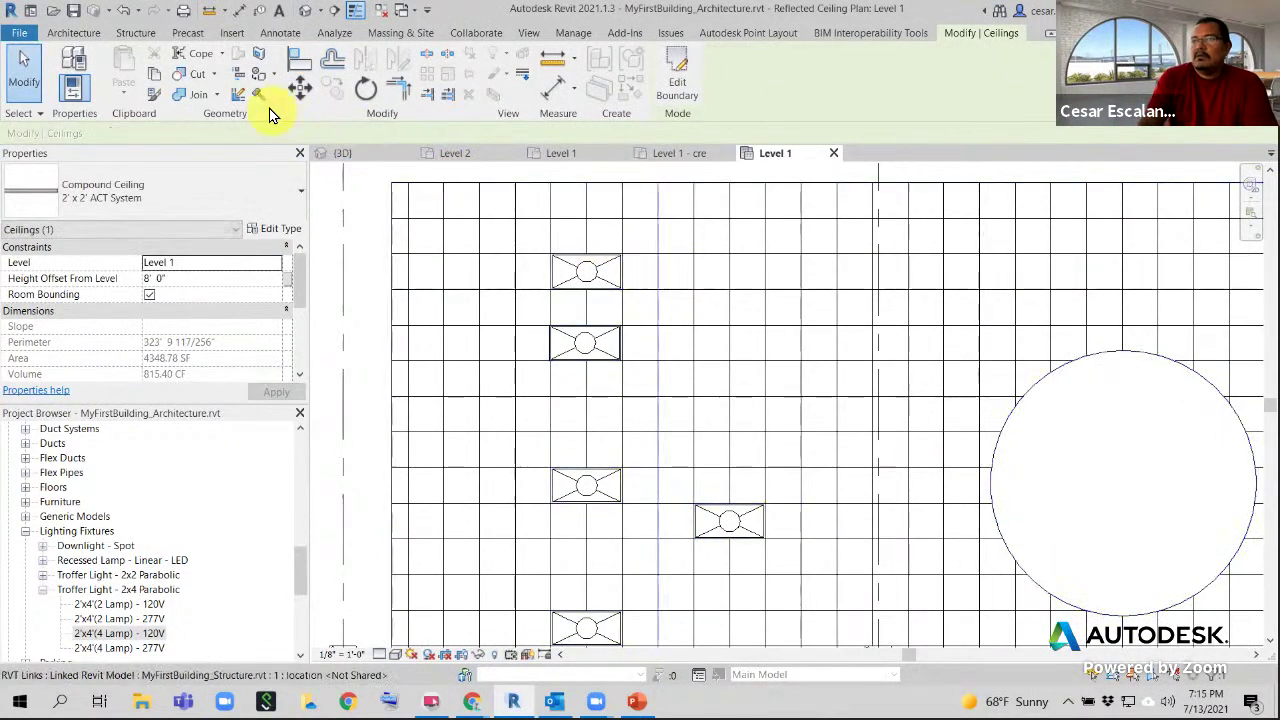
click(299, 90)
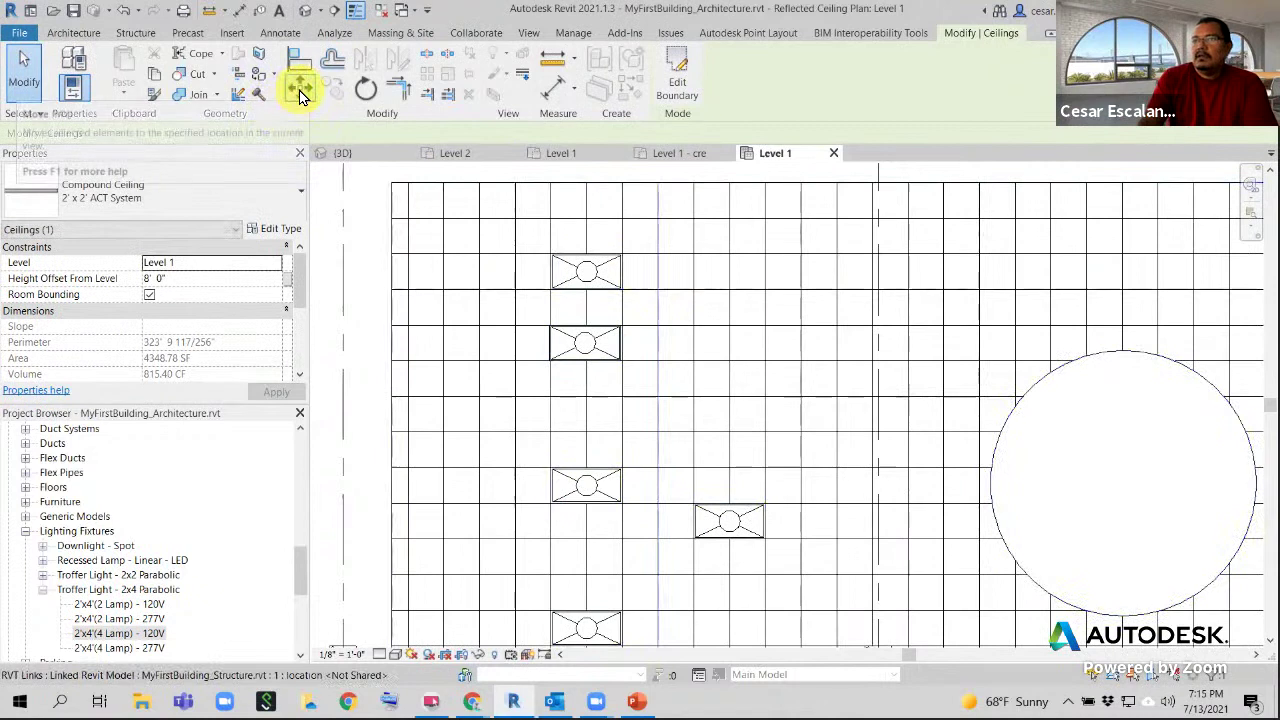
click(646, 273)
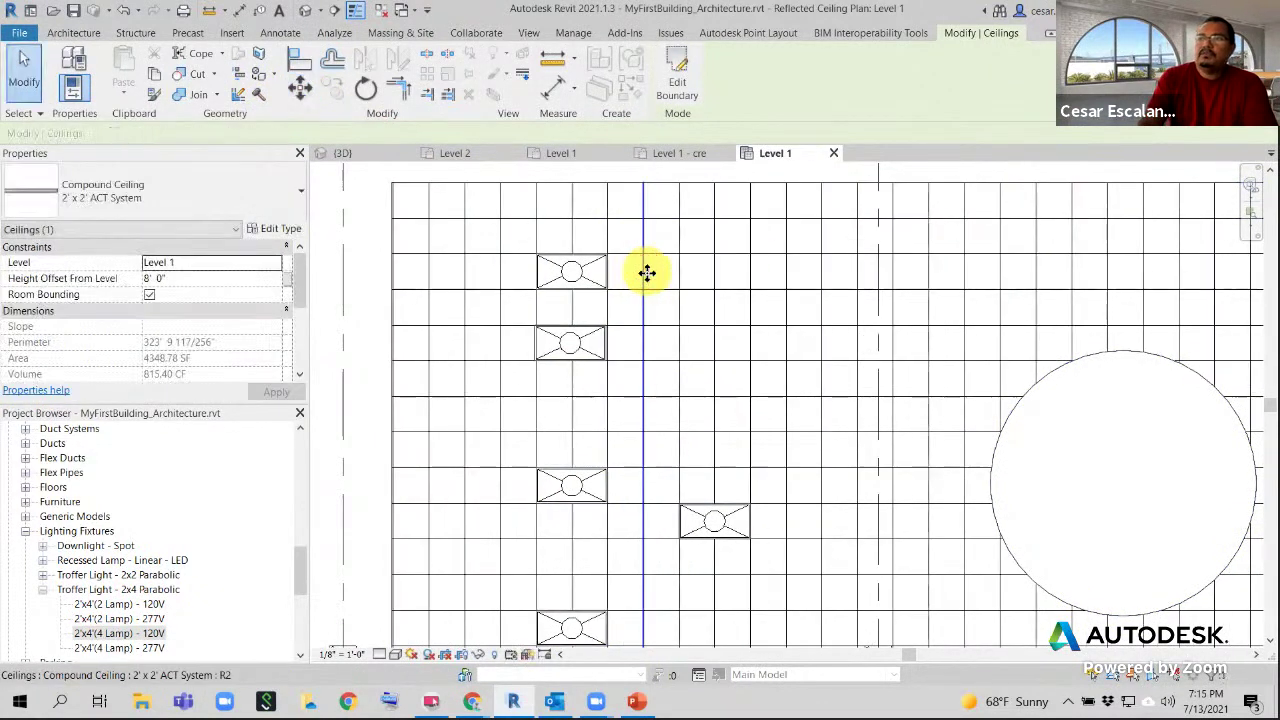
click(301, 90)
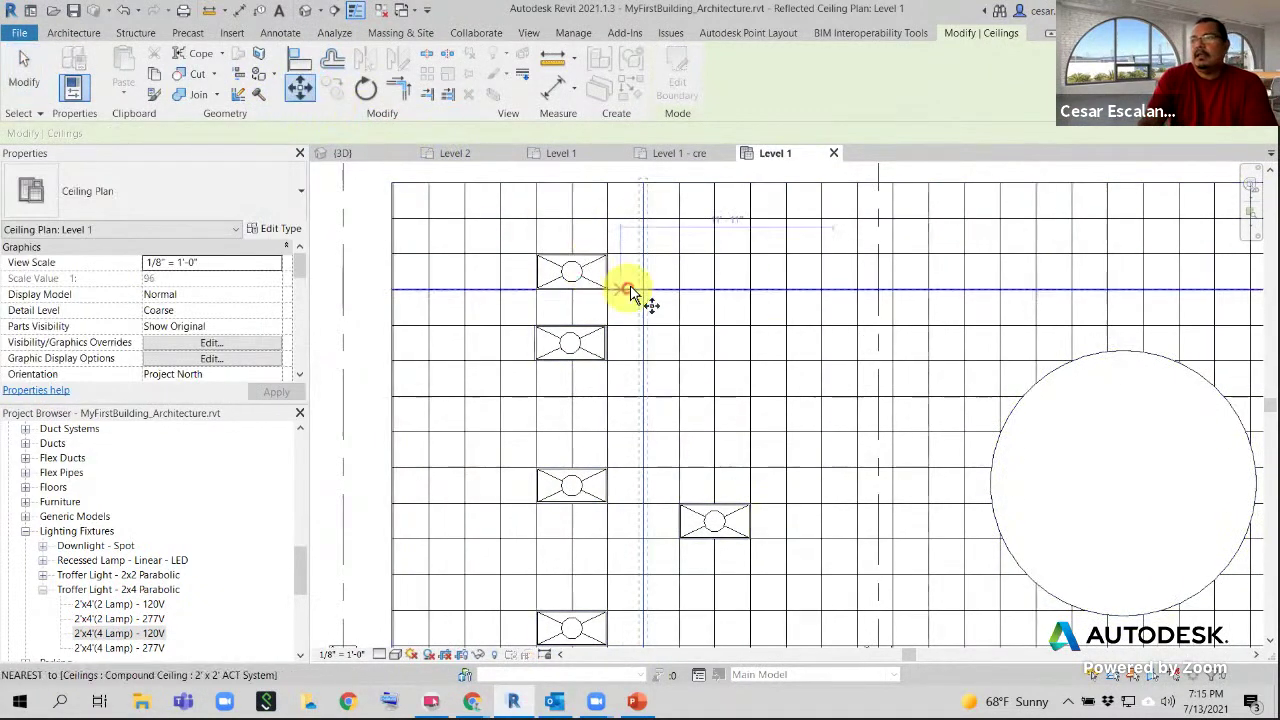
click(629, 279)
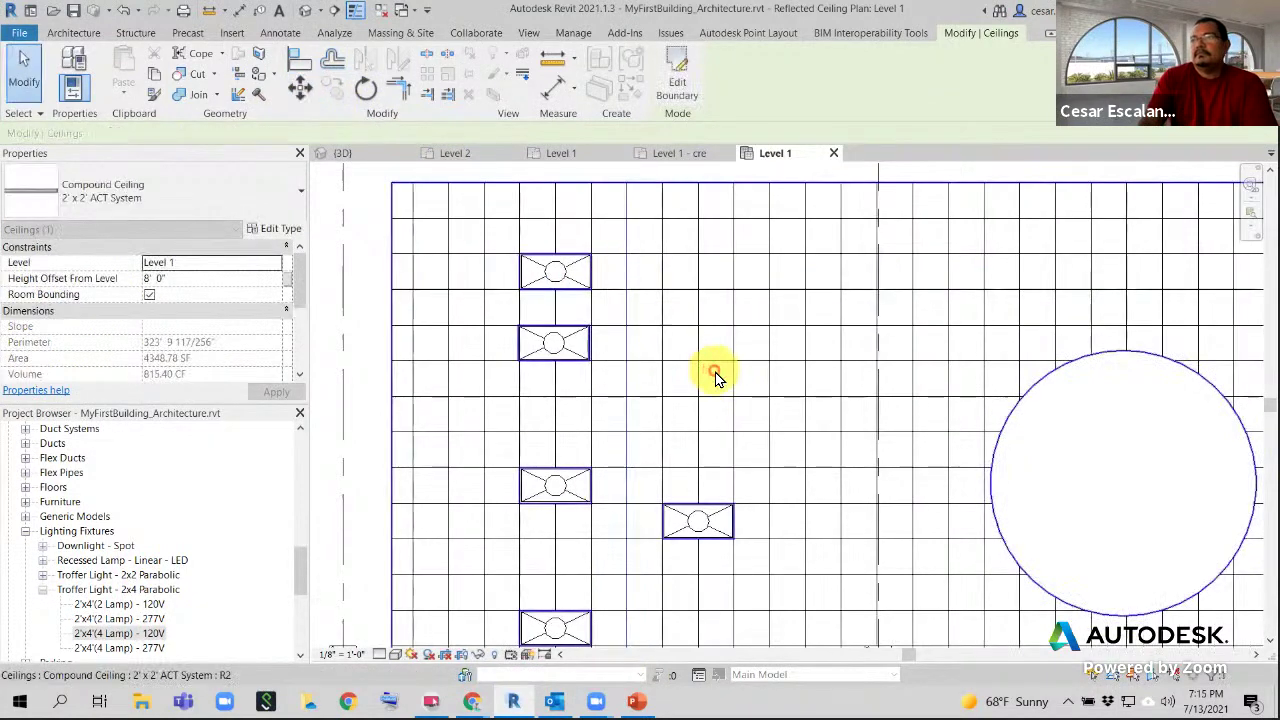
Examine the shifted ceiling grid and troffer lights within the overall Level 1 ceiling plan
scroll(715, 371, down, 3)
middle_drag(717, 352, 683, 275)
scroll(683, 276, down, 4)
scroll(727, 341, down, 2)
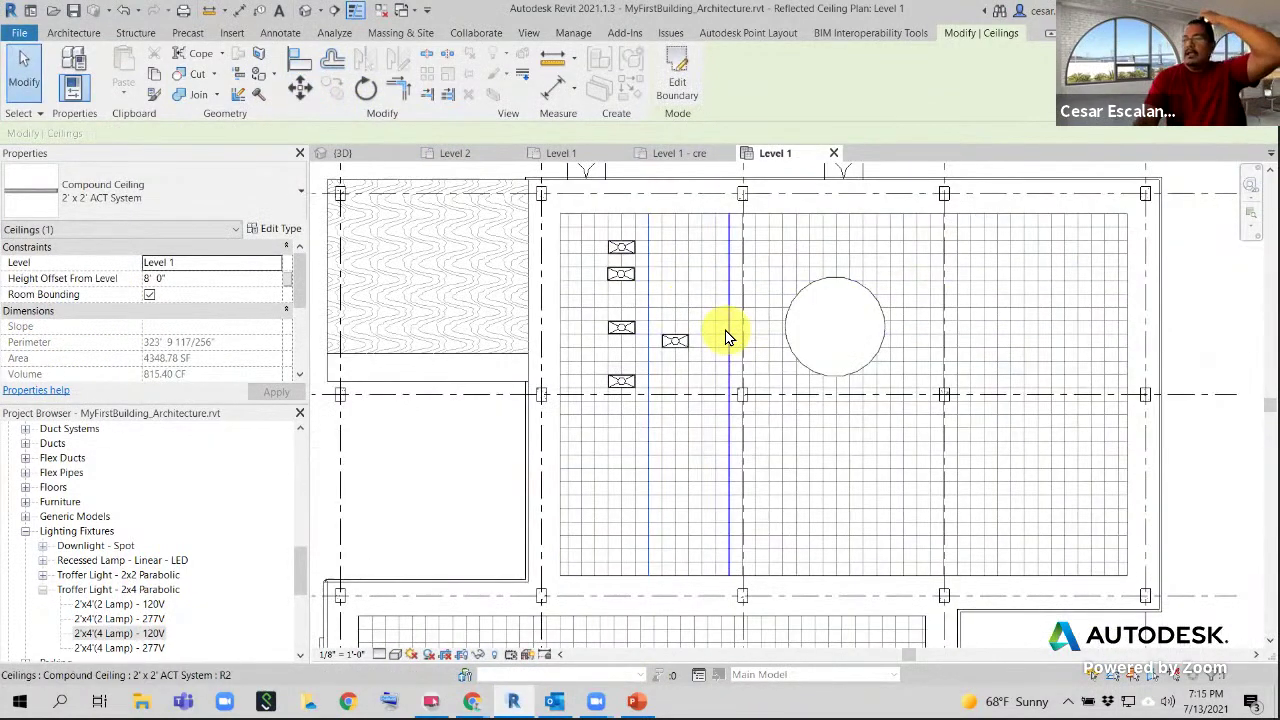
scroll(680, 345, down, 1)
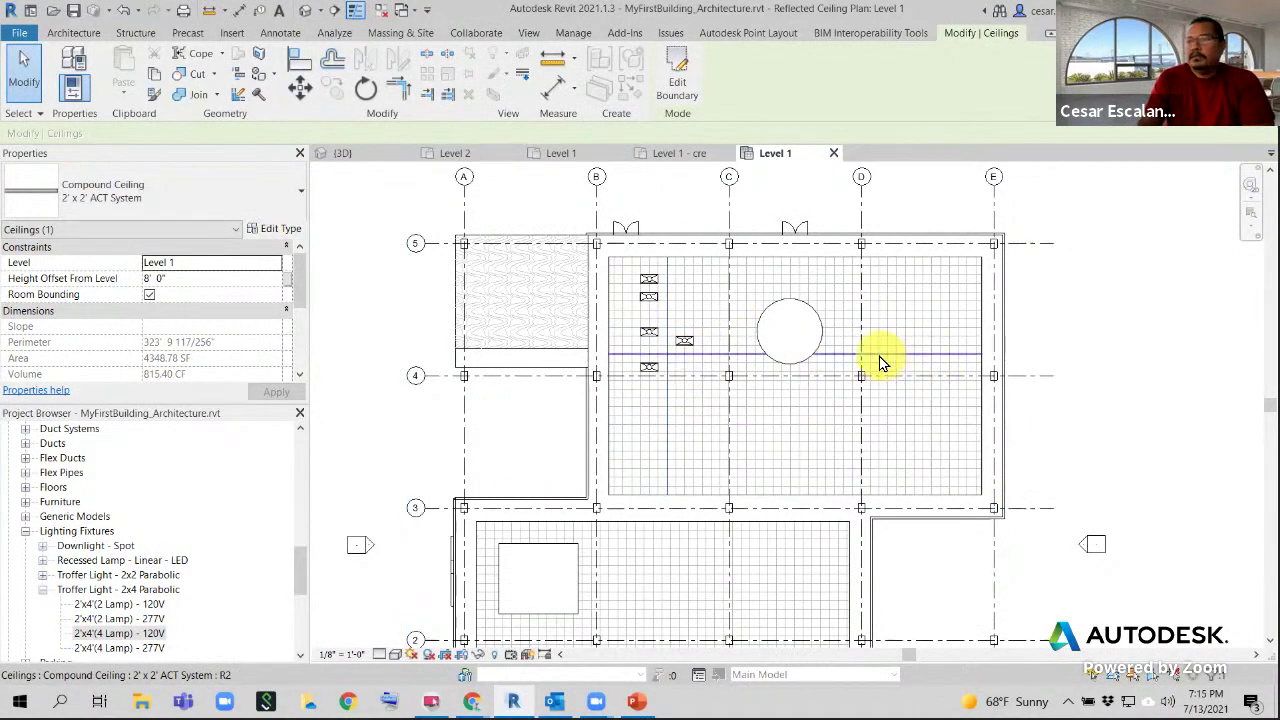
scroll(880, 363, down, 2)
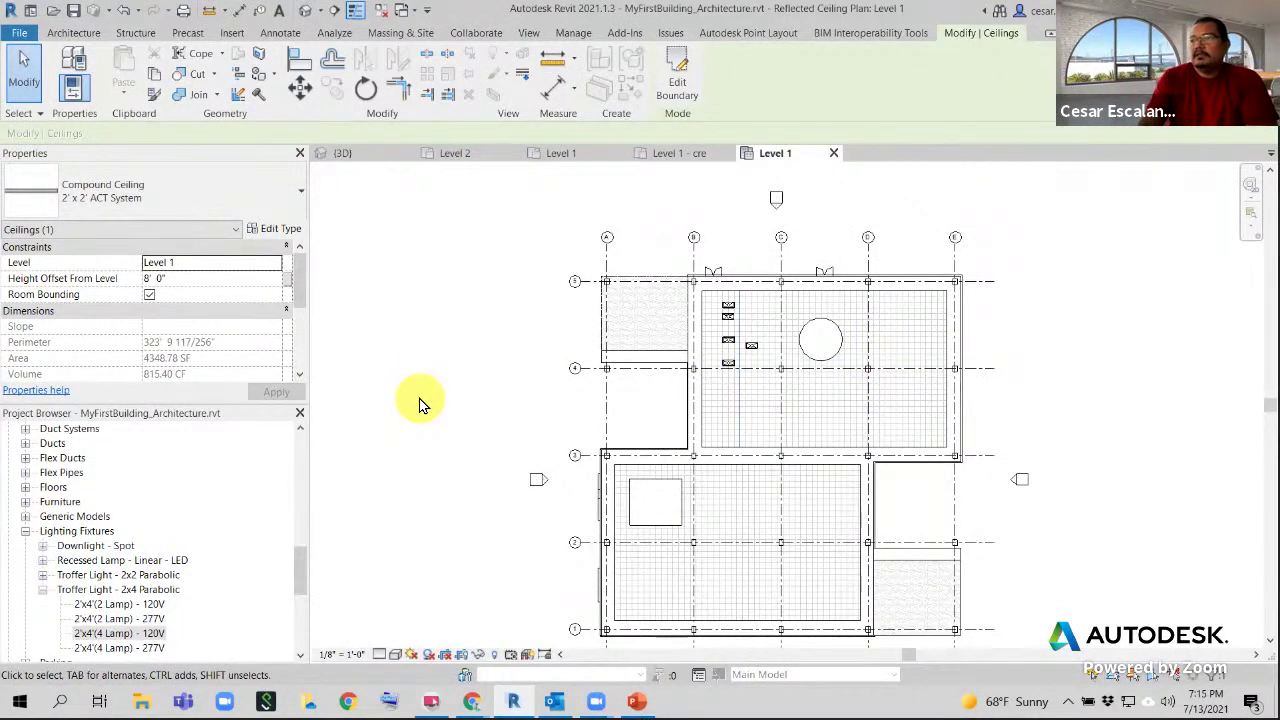
scroll(420, 403, down, 1)
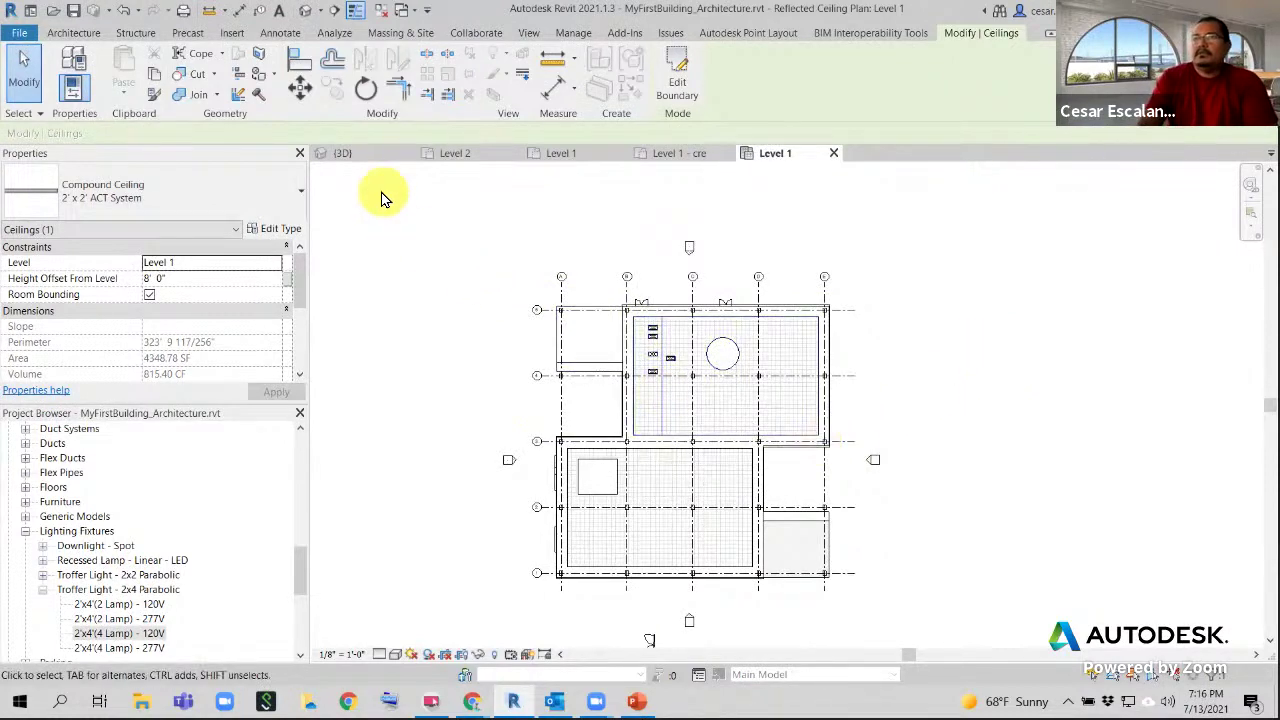
scroll(734, 385, up, 5)
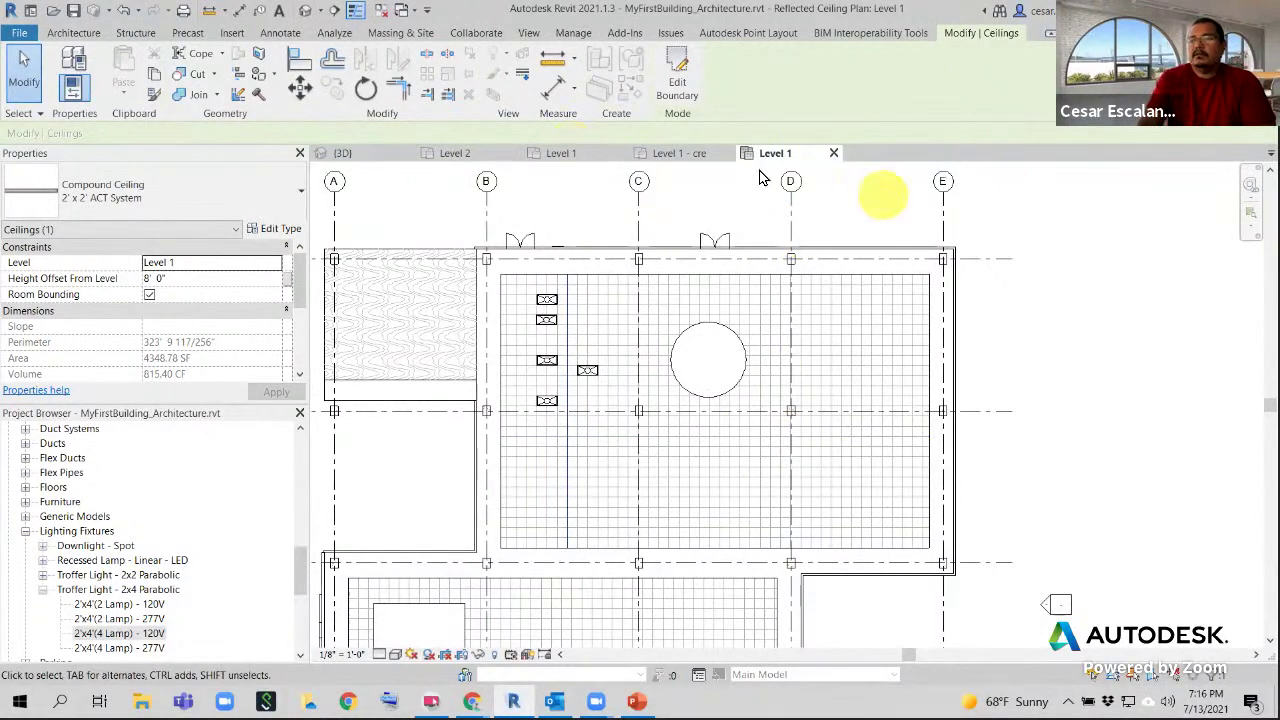
Open the default 3D view and examine the building's roof and curtain walls from several sides
click(300, 12)
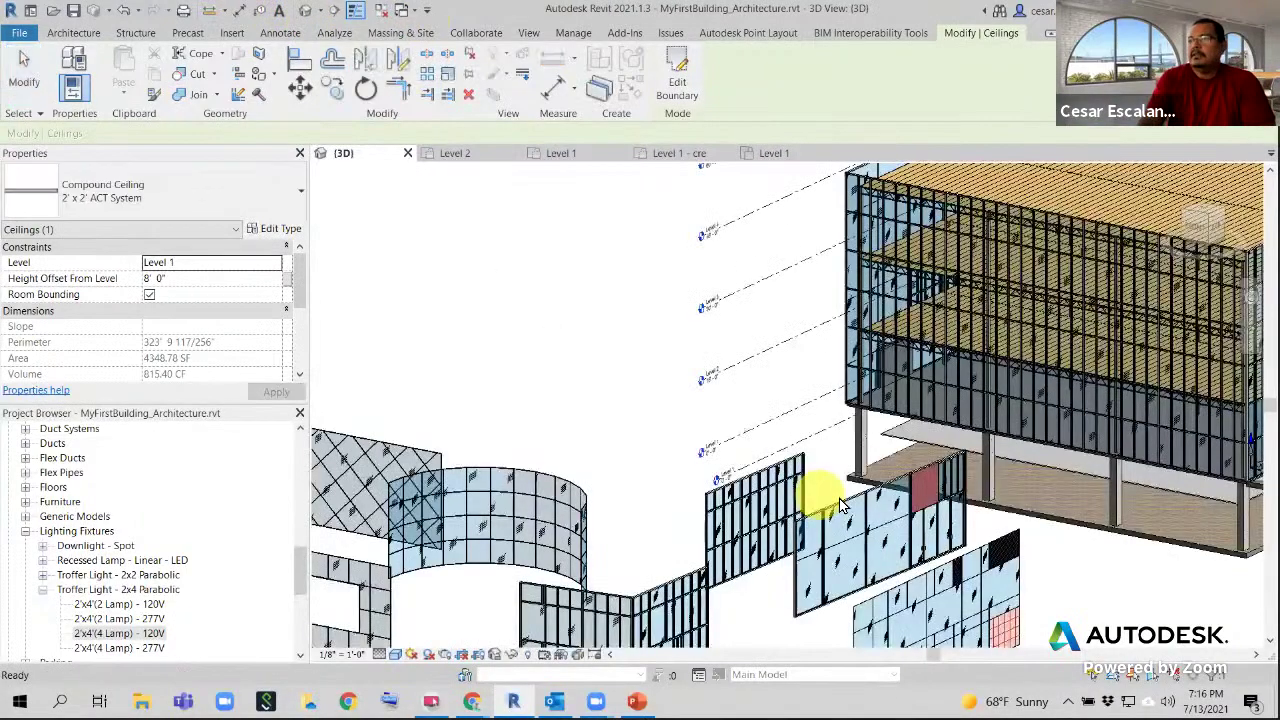
middle_drag(540, 430, 285, 480)
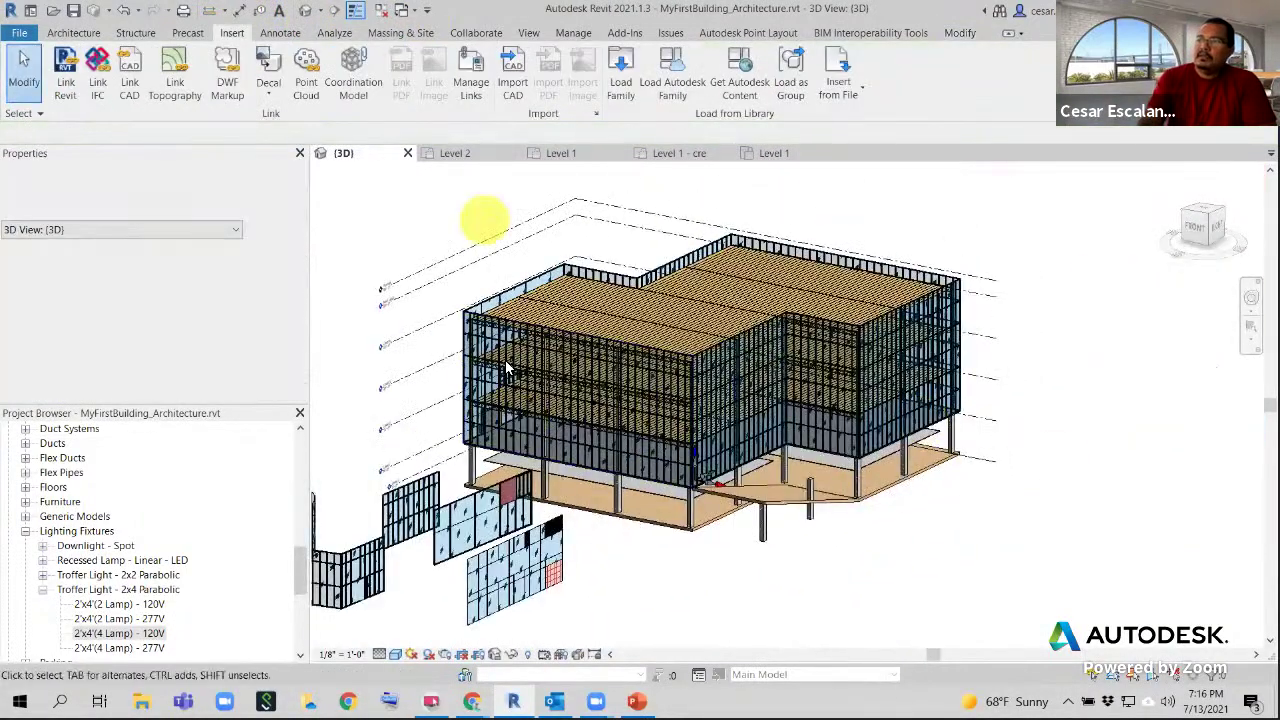
shift+middle_drag(659, 484, 603, 508)
scroll(601, 518, up, 6)
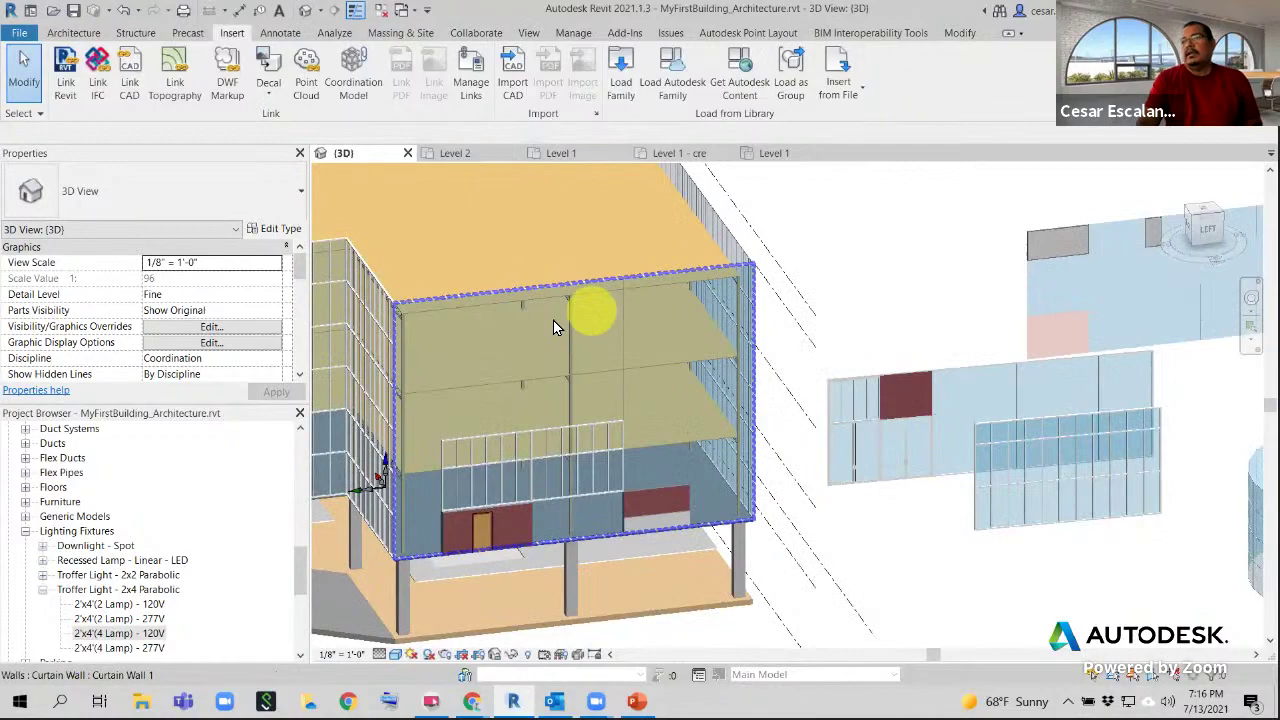
shift+middle_drag(553, 320, 809, 437)
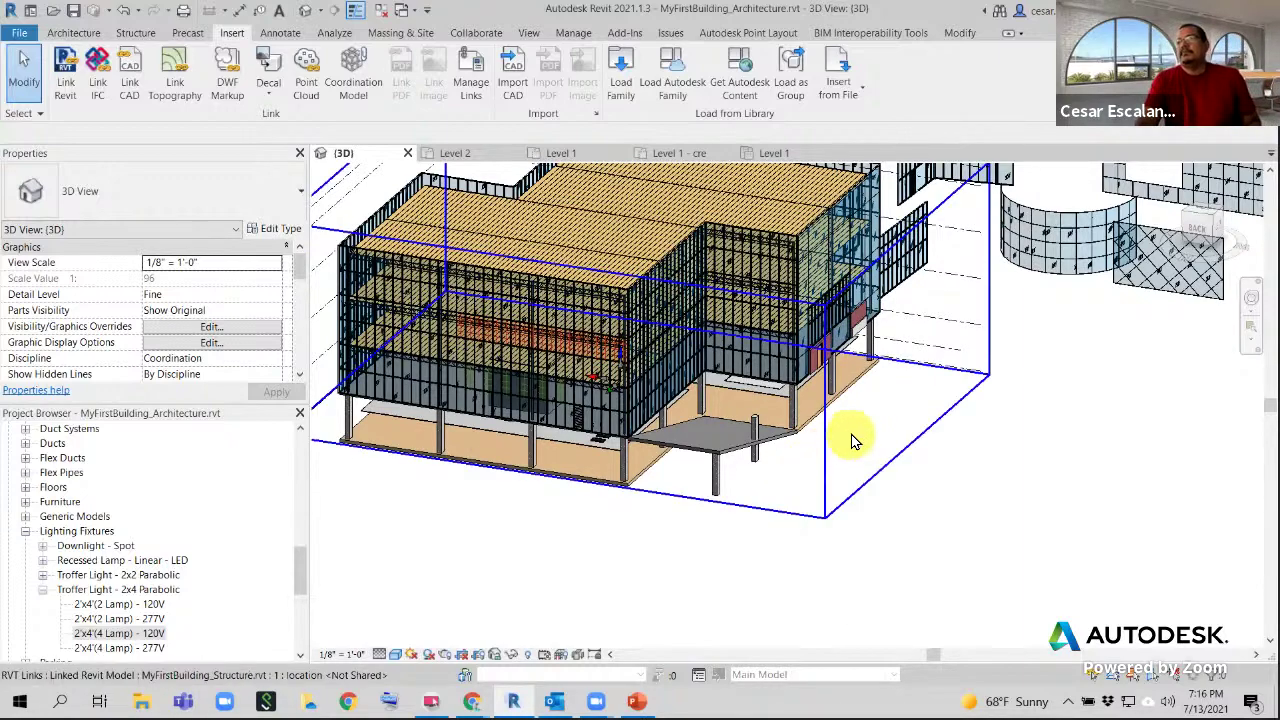
shift+middle_drag(863, 445, 600, 530)
Open the Level 1 floor plan and the Level 2 floor plan to compare their layouts
drag(297, 560, 298, 420)
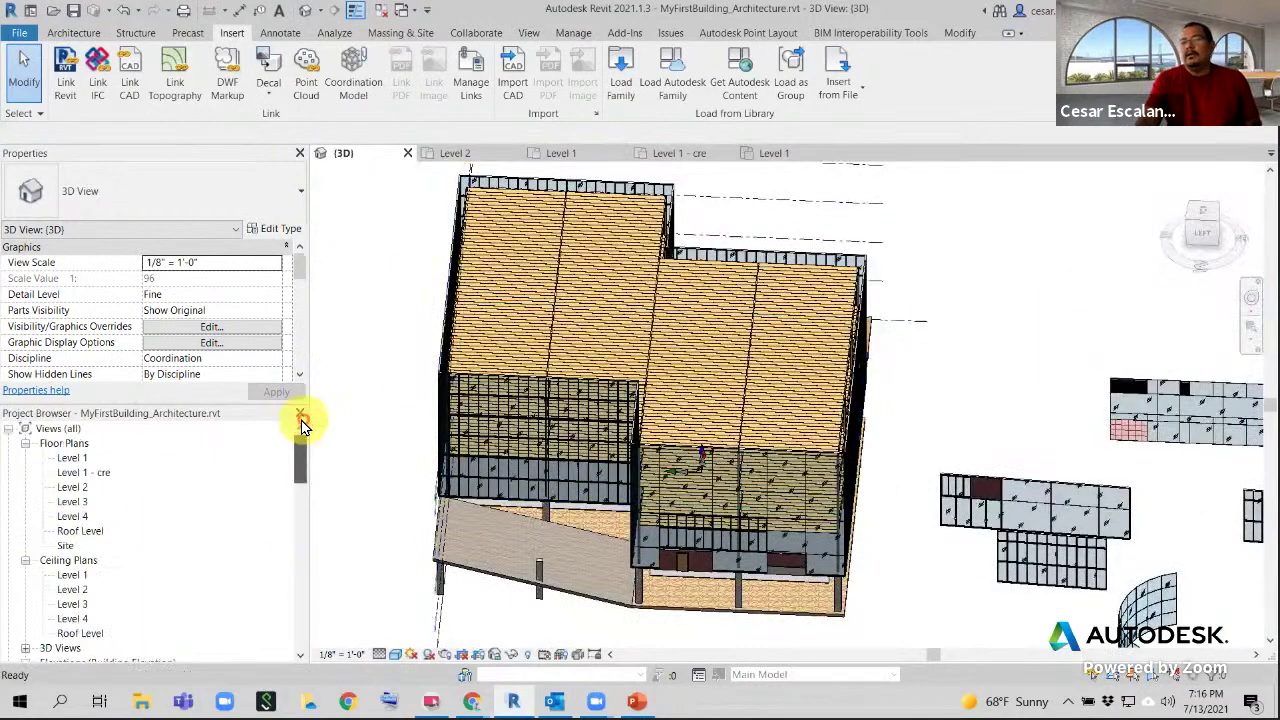
double_click(82, 462)
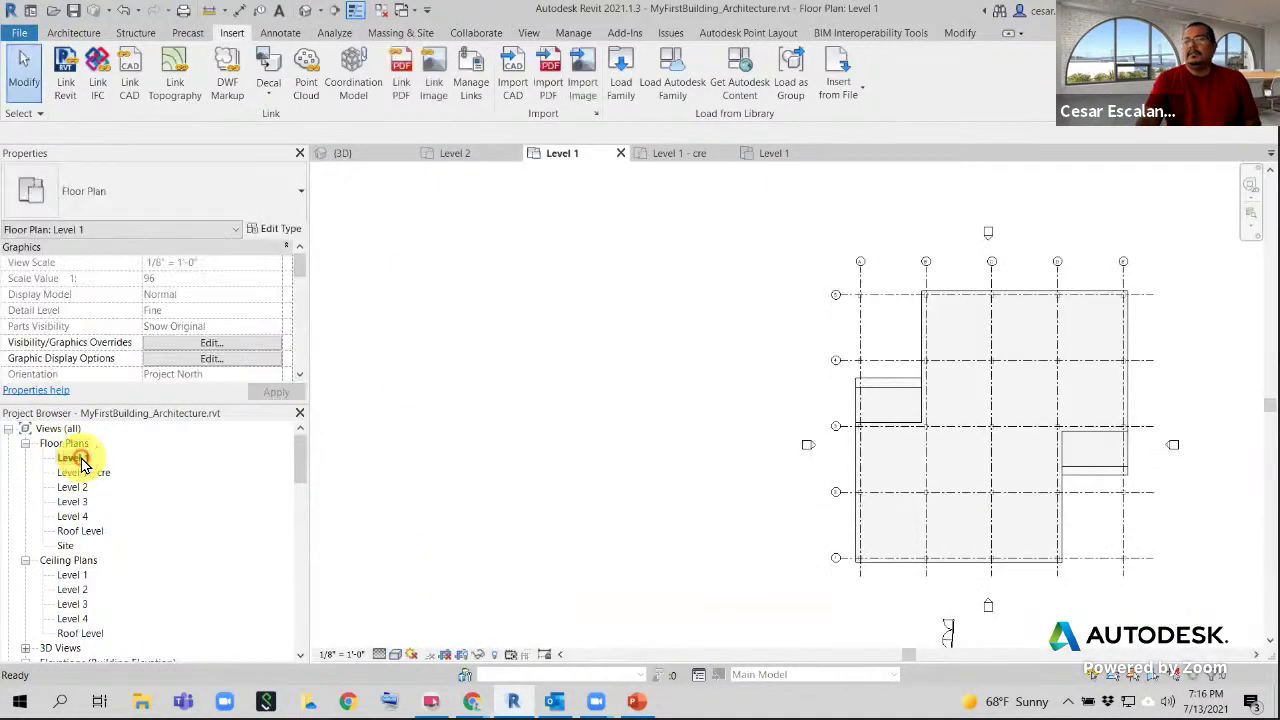
middle_drag(996, 444, 776, 460)
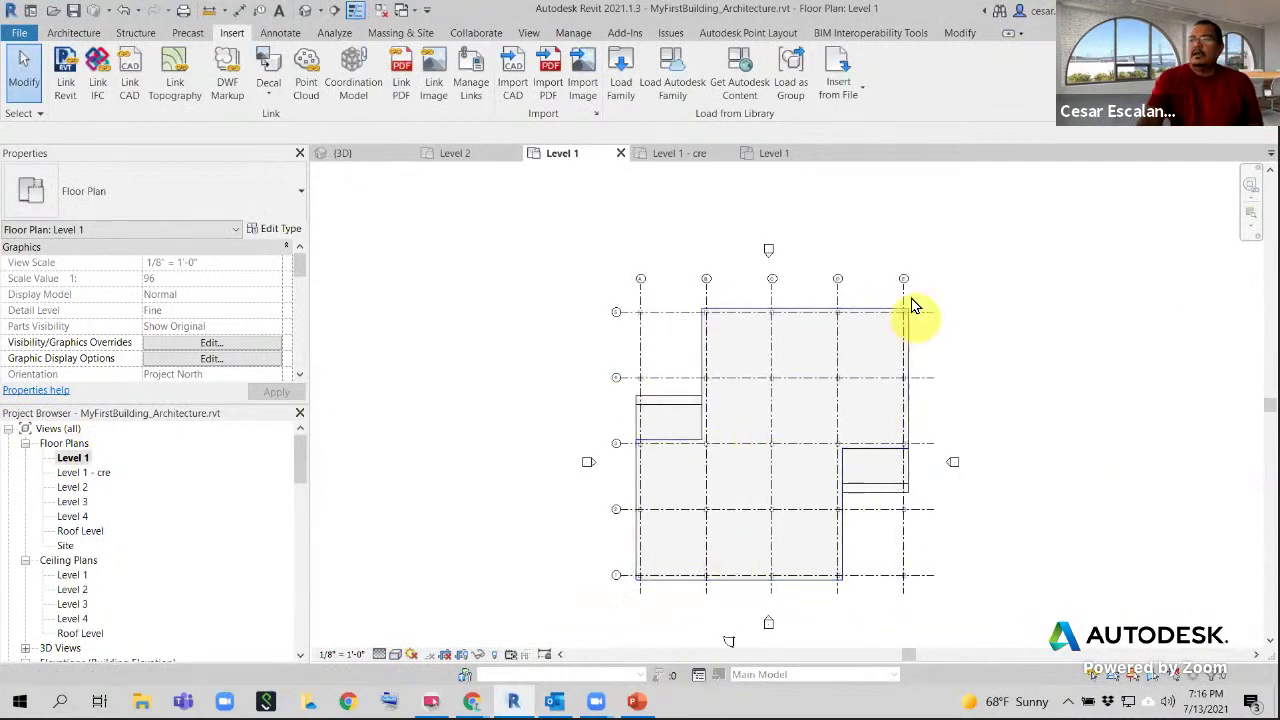
double_click(72, 488)
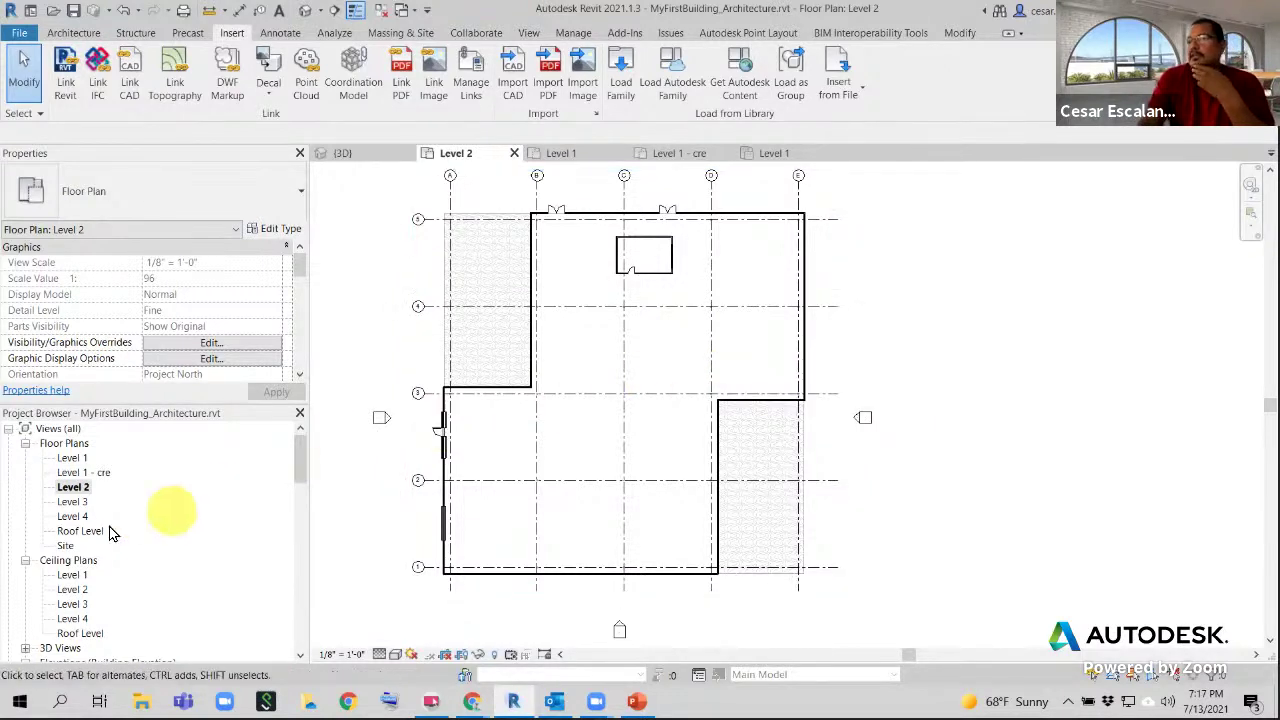
scroll(615, 325, down, 3)
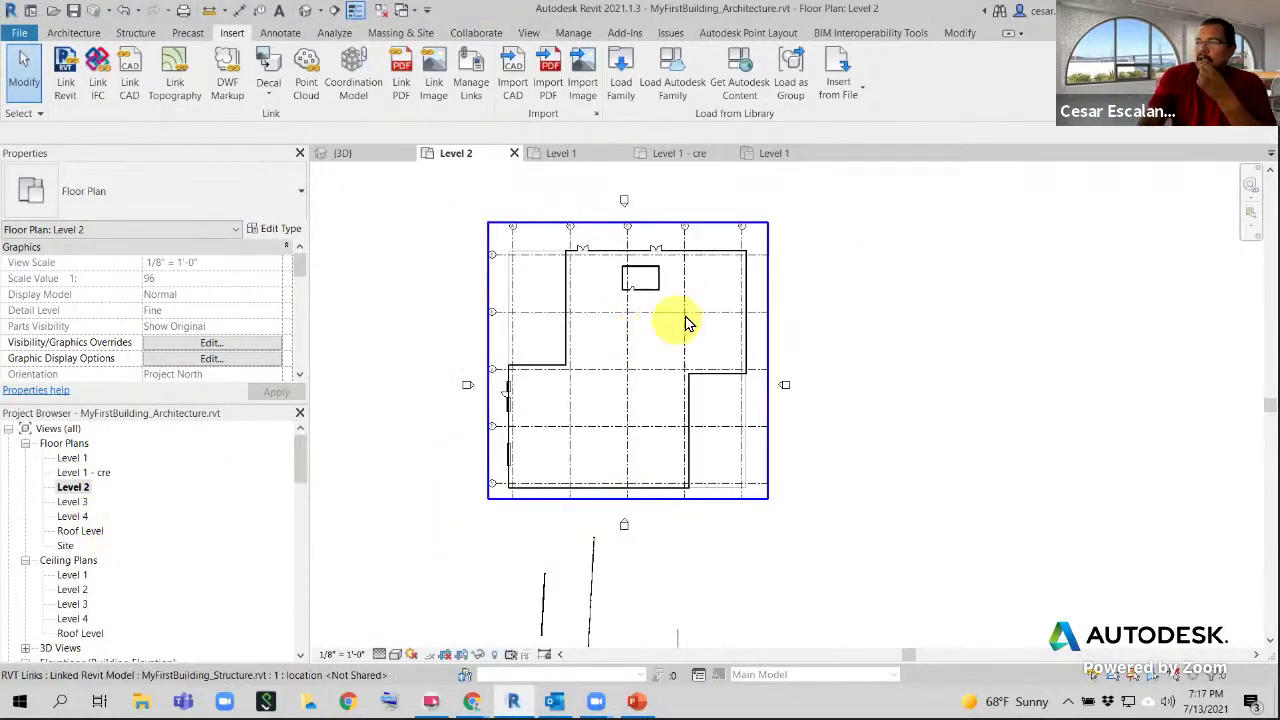